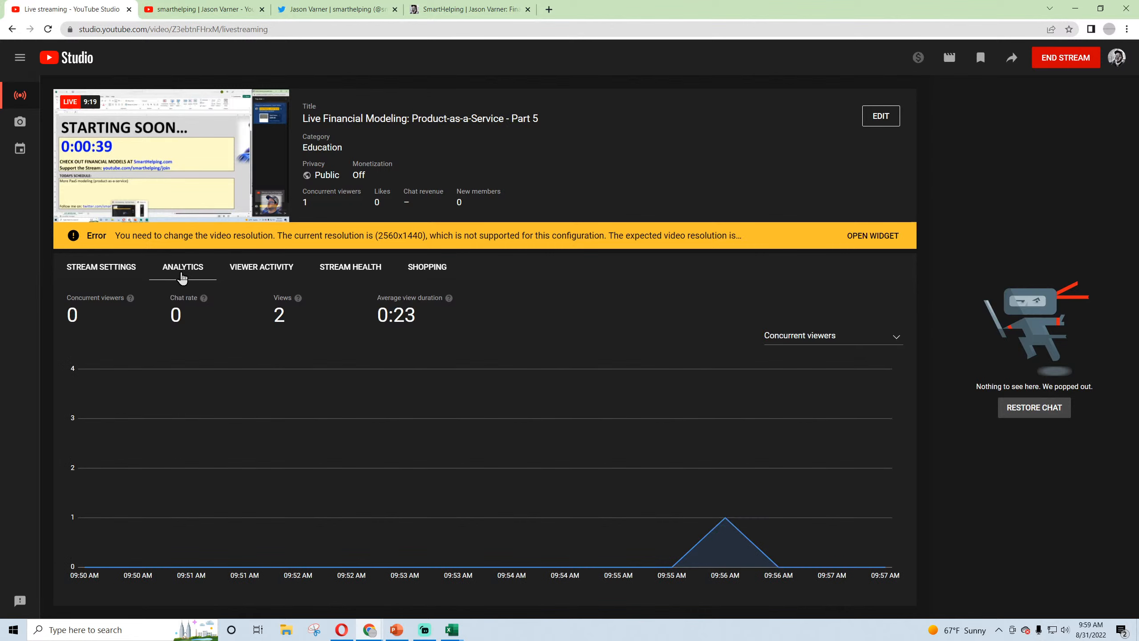
Reload the YouTube channel page, open the Product-as-a-Service - Part 5 live stream, copy its link and close that tab
{"action": "mouse_move", "coordinate": [370, 635]}
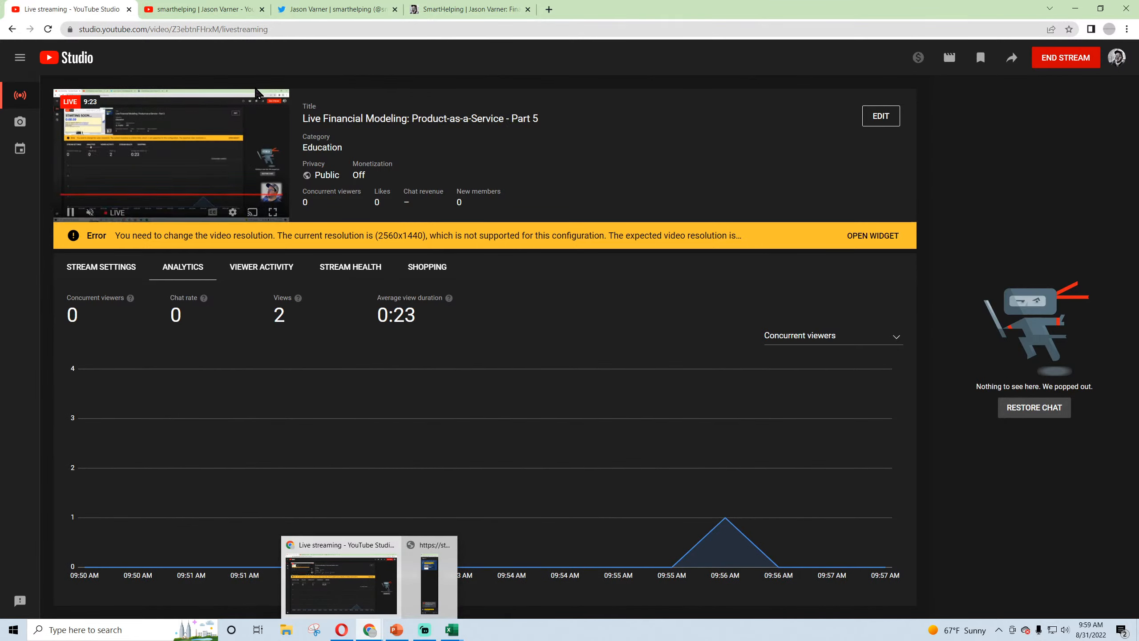
{"action": "left_click", "coordinate": [217, 10]}
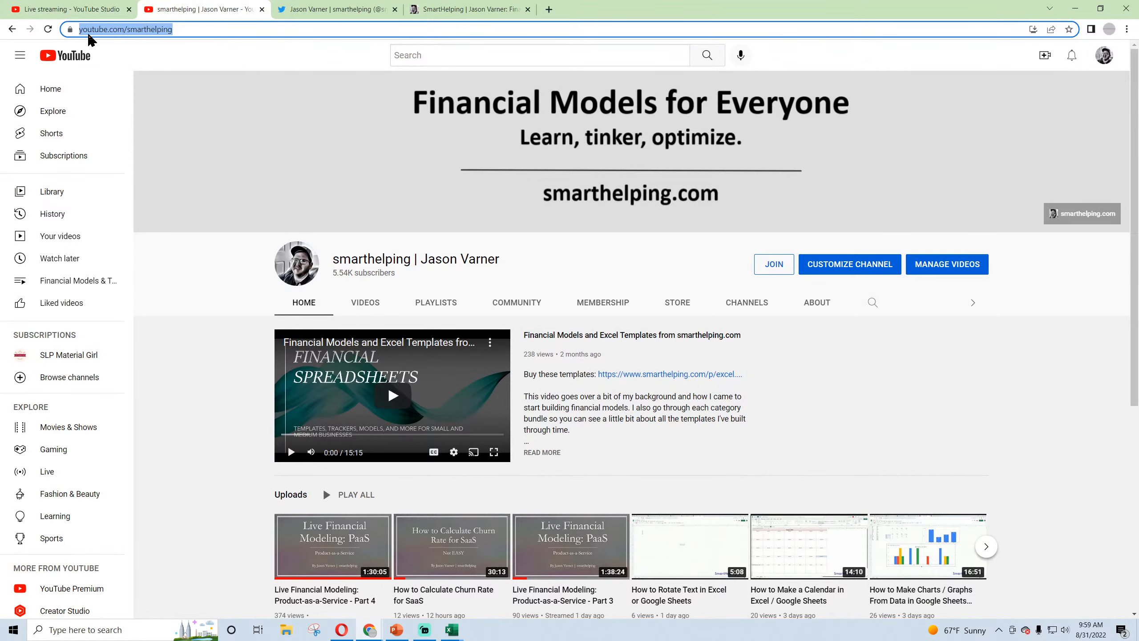
{"action": "left_click", "coordinate": [49, 30]}
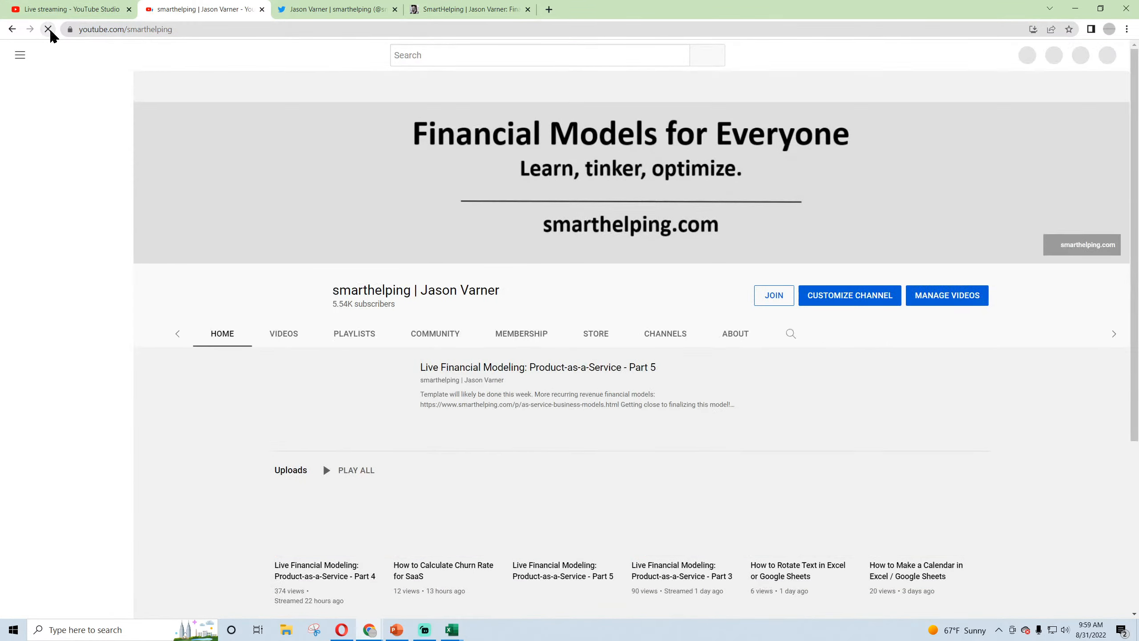
{"action": "left_click", "coordinate": [328, 337]}
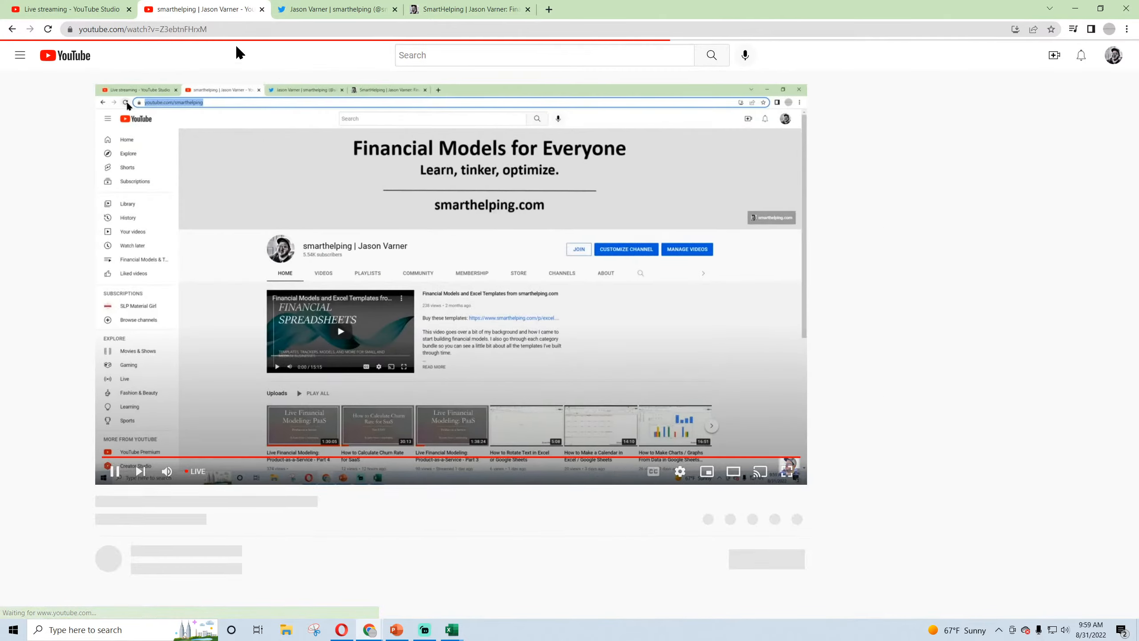
{"action": "left_click", "coordinate": [192, 29]}
{"action": "right_click", "coordinate": [203, 29]}
{"action": "left_click", "coordinate": [224, 75]}
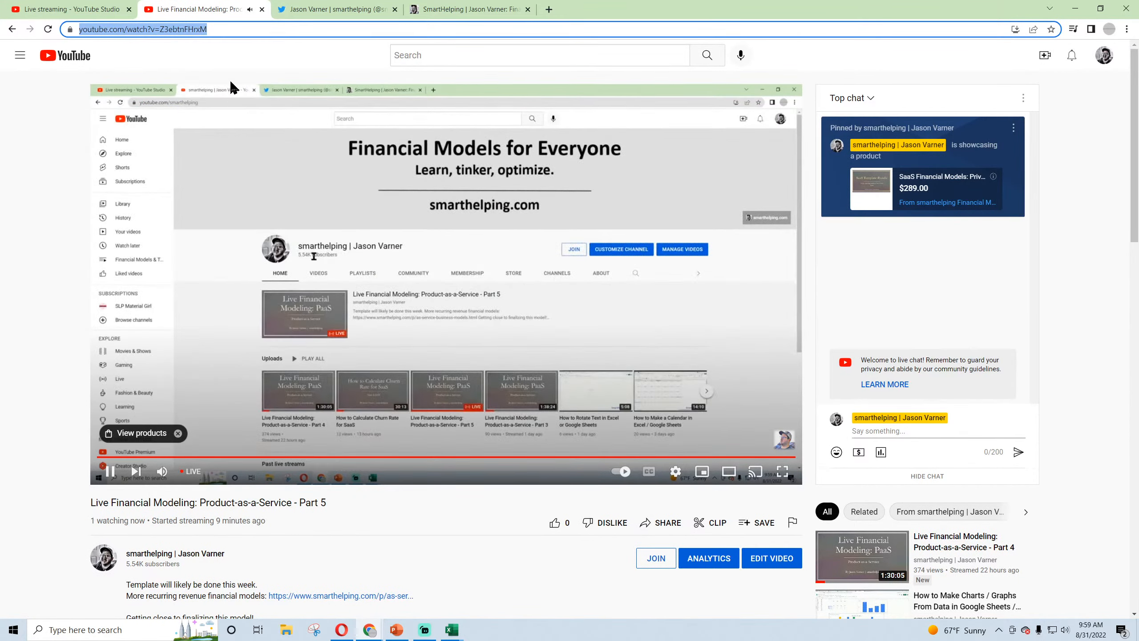
{"action": "left_click", "coordinate": [262, 9]}
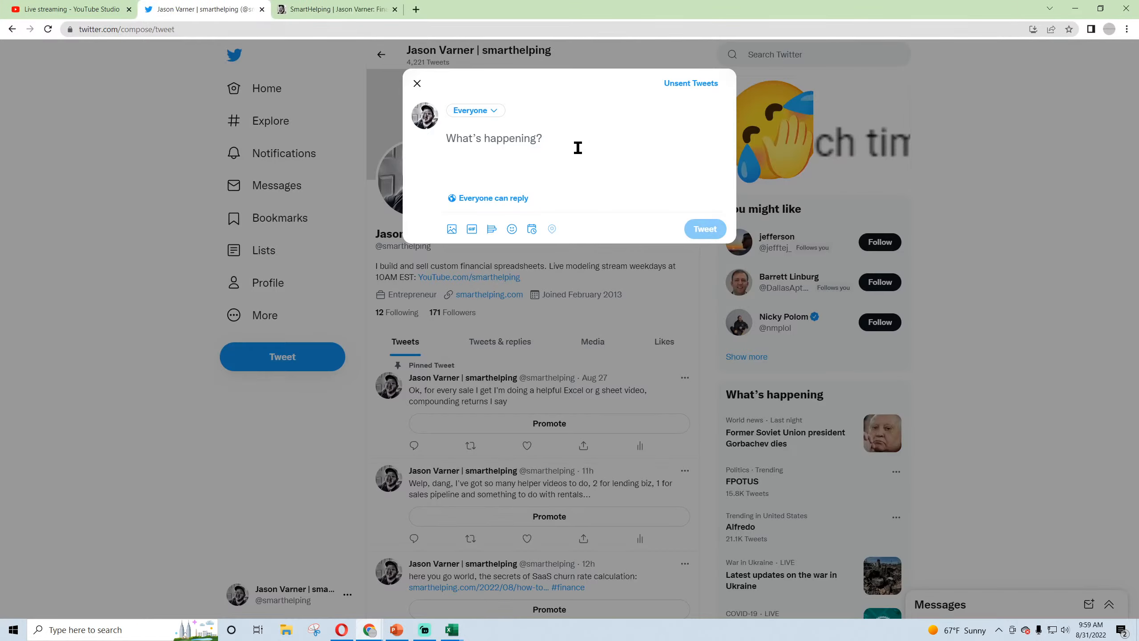
Write a tweet reading "live financial modeling now - Product-as-a-Service:" followed by the copied stream link
{"action": "left_click", "coordinate": [504, 147]}
{"action": "key", "text": "ctrl+v"}
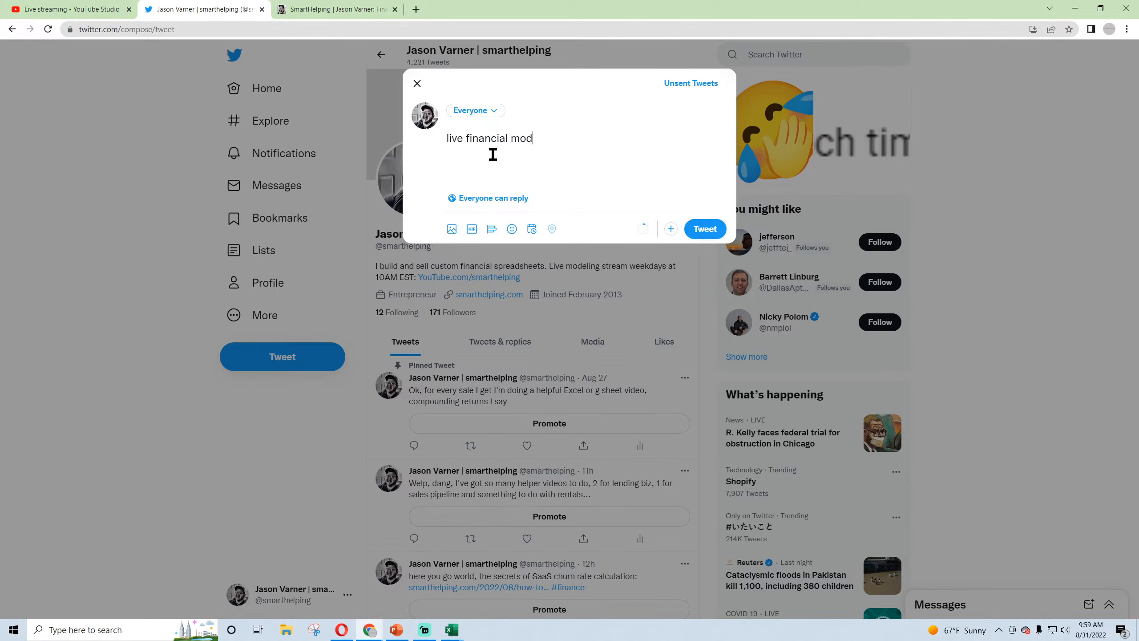
{"action": "key", "text": "ctrl+v"}
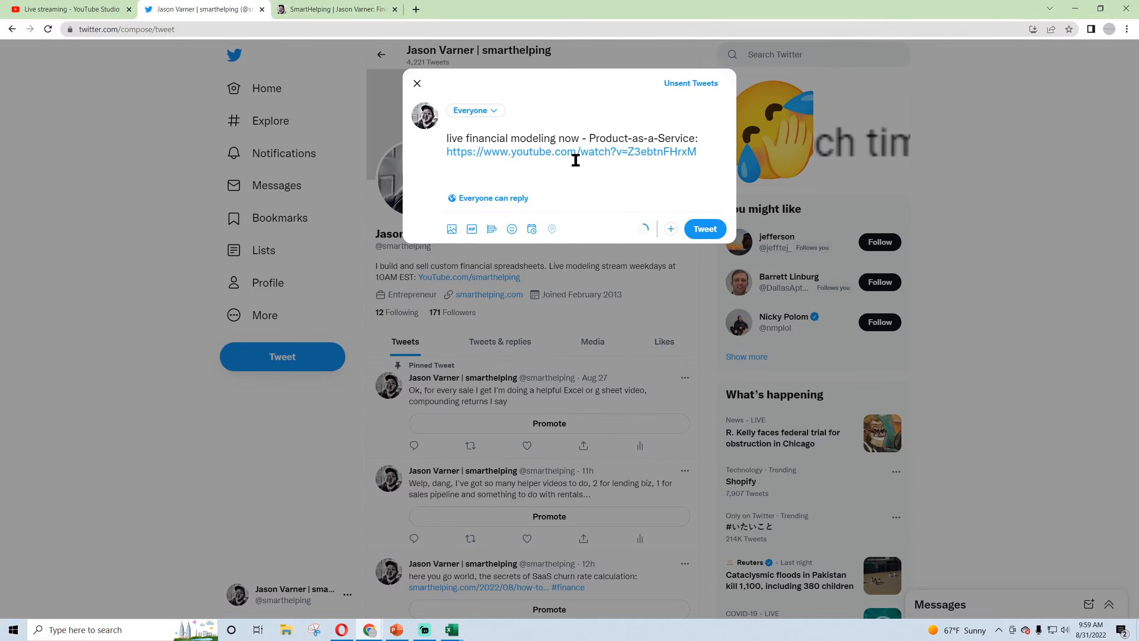
Switch to Excel, dismiss the COUNTDOWN workbook window and widen the Product-as-a-Service workbook window
{"action": "mouse_move", "coordinate": [452, 630]}
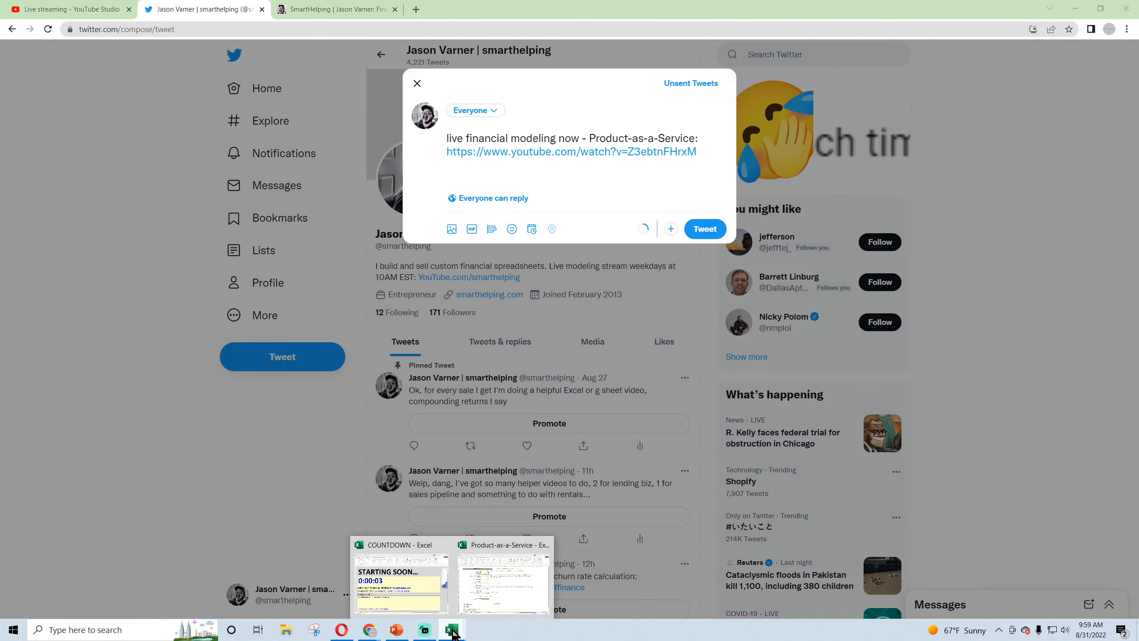
{"action": "left_click", "coordinate": [425, 597]}
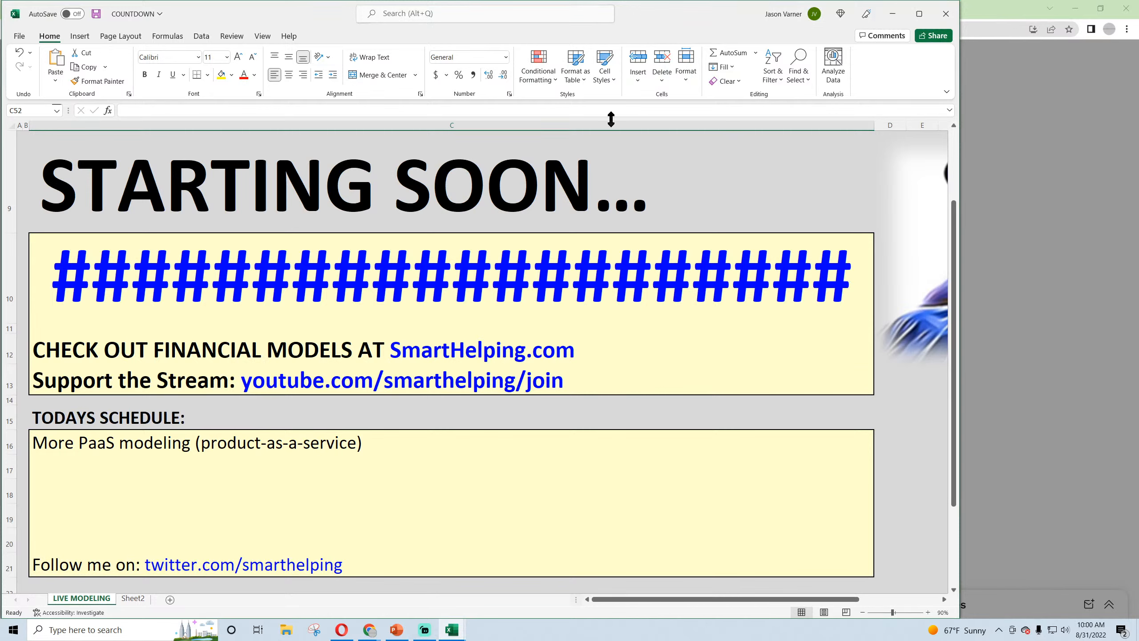
{"action": "left_click", "coordinate": [946, 15]}
{"action": "left_click", "coordinate": [566, 335]}
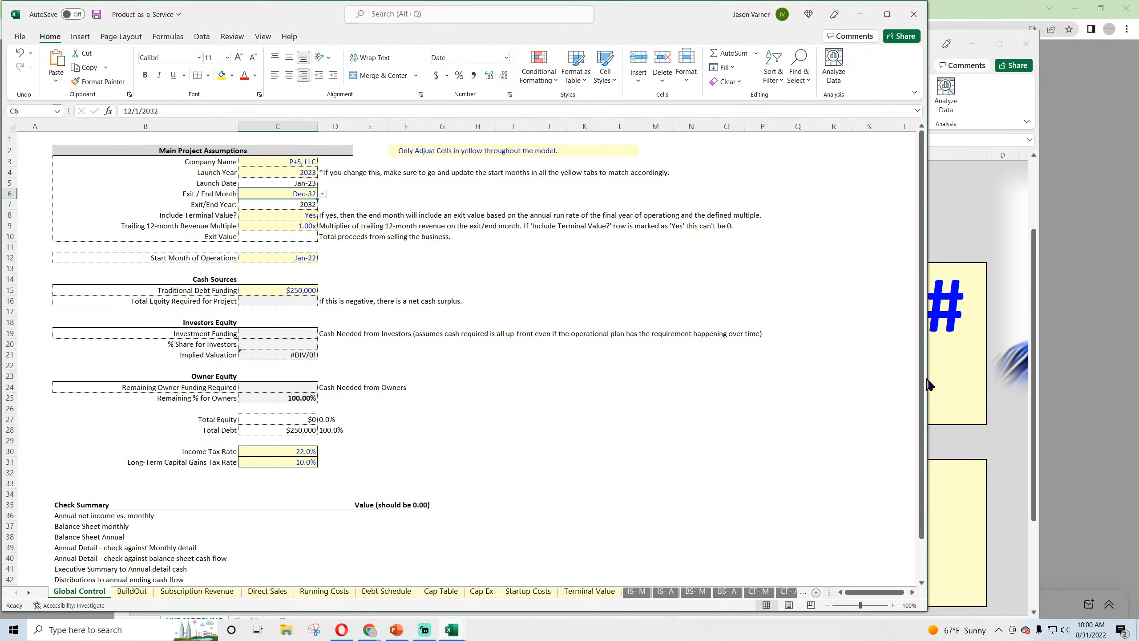
{"action": "left_click_drag", "start_coordinate": [927, 381], "coordinate": [1040, 376]}
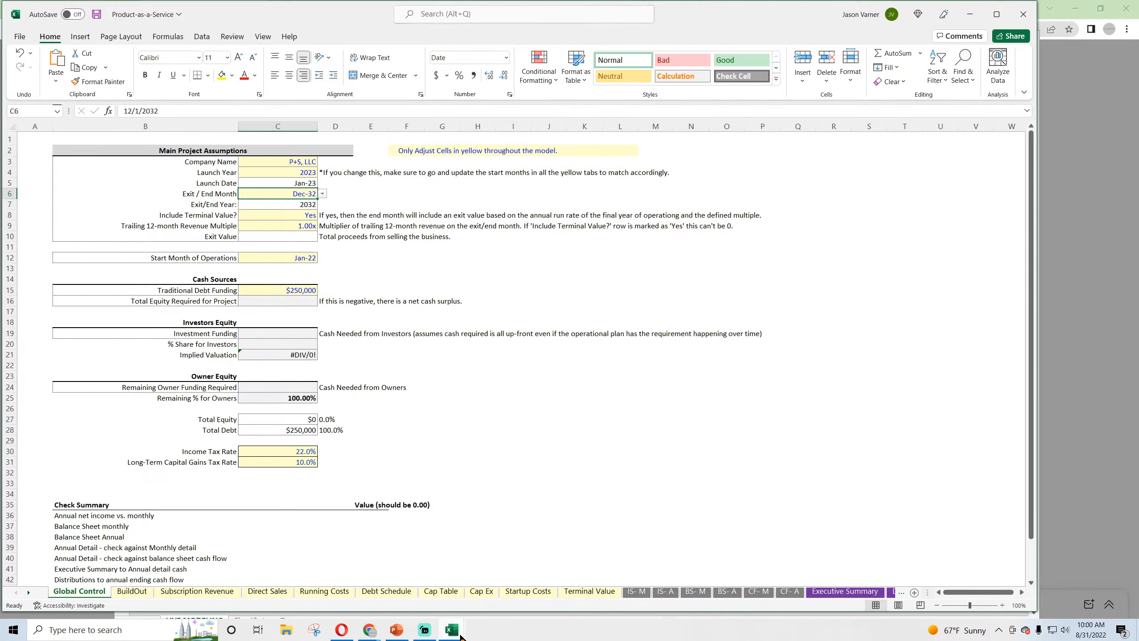
Return to the browser and post the drafted tweet
{"action": "mouse_move", "coordinate": [461, 636]}
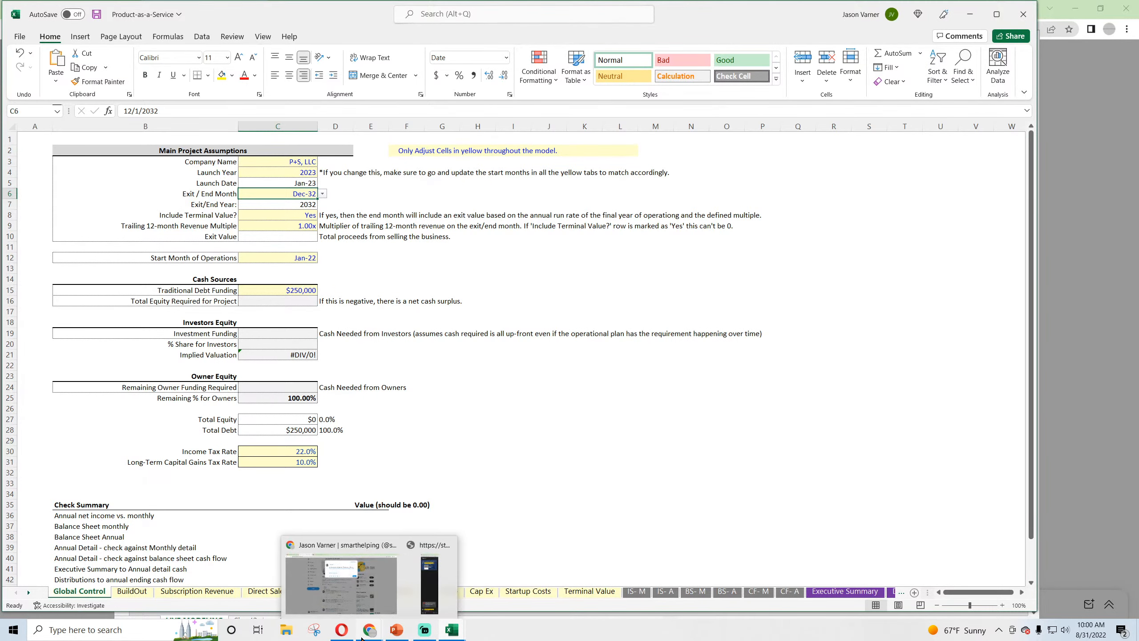
{"action": "left_click", "coordinate": [369, 596]}
{"action": "left_click", "coordinate": [712, 231]}
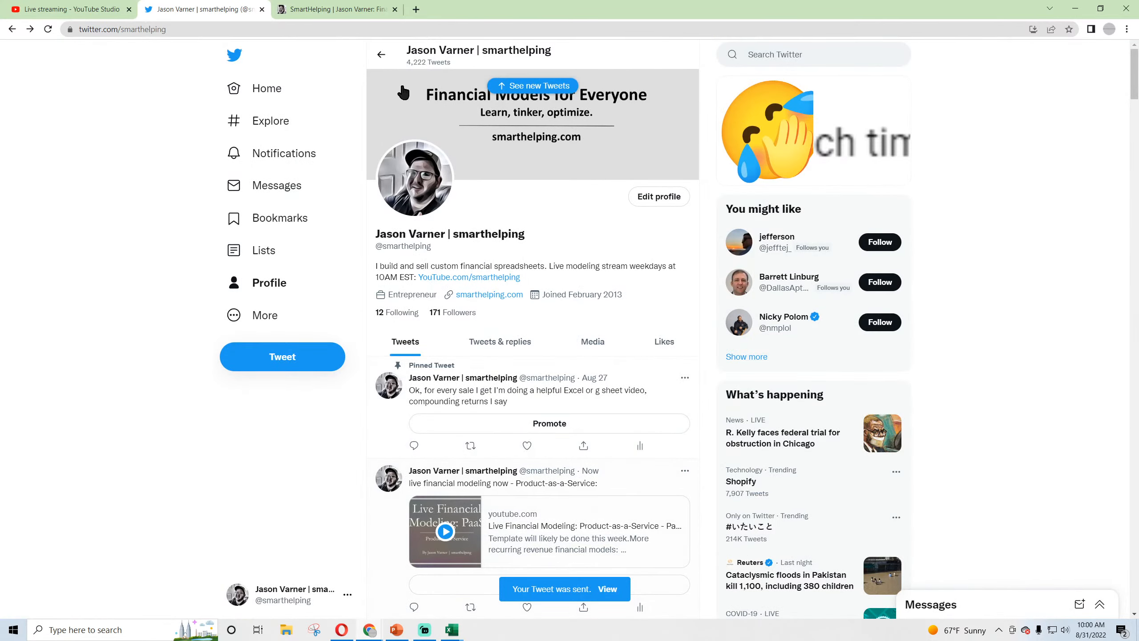
Open the SaaS page on smarthelping.com and look through its list of financial model templates
{"action": "left_click", "coordinate": [324, 11]}
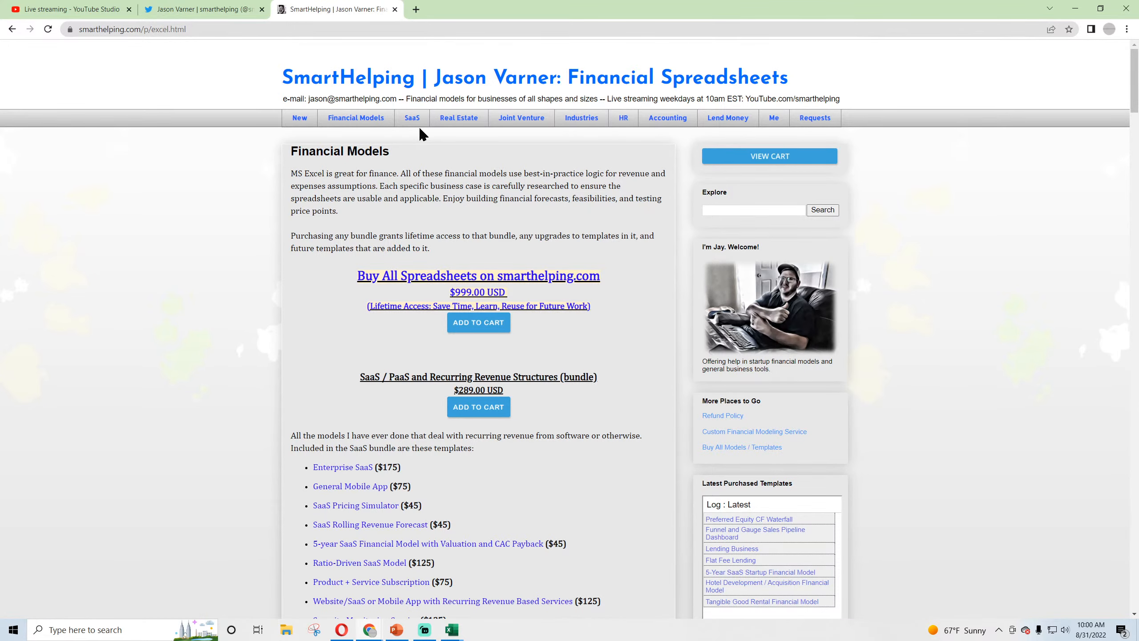
{"action": "left_click", "coordinate": [361, 119]}
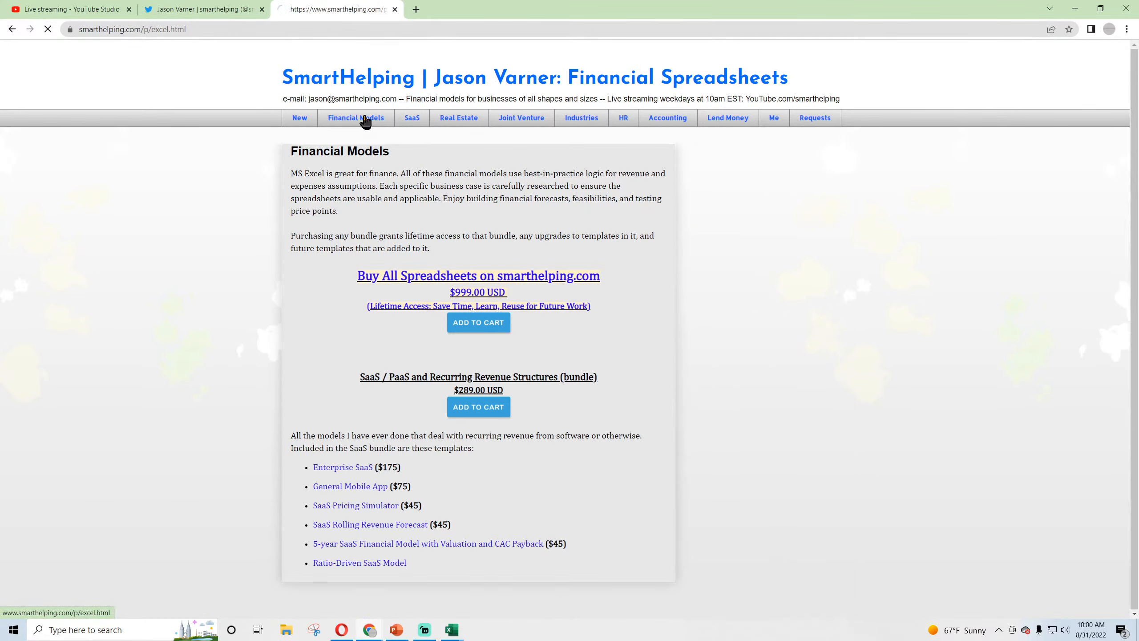
{"action": "left_click", "coordinate": [412, 119]}
{"action": "left_click_drag", "start_coordinate": [316, 288], "coordinate": [501, 464]}
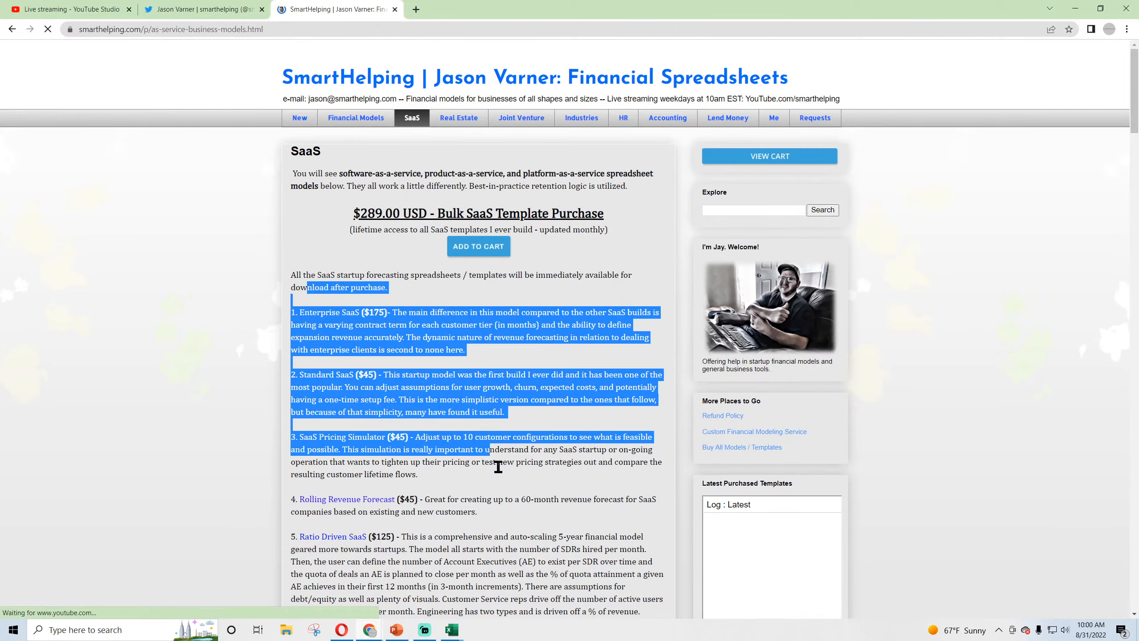
{"action": "left_click", "coordinate": [499, 463]}
{"action": "scroll", "coordinate": [498, 460], "scroll_direction": "down", "scroll_amount": 4}
{"action": "scroll", "coordinate": [498, 460], "scroll_direction": "down", "scroll_amount": 4}
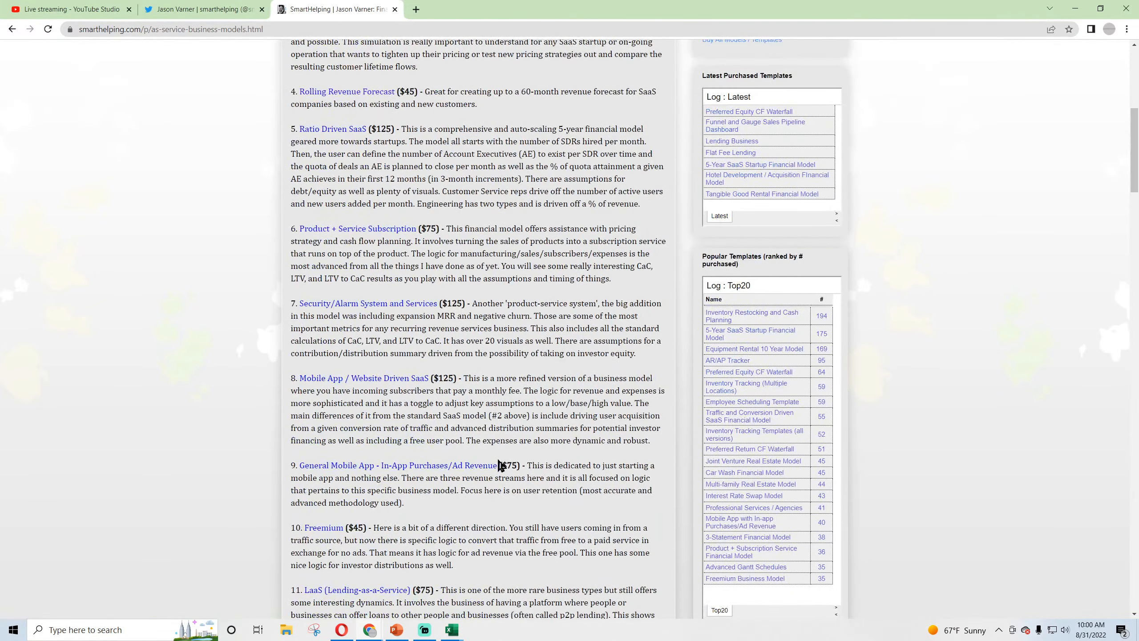
{"action": "scroll", "coordinate": [441, 427], "scroll_direction": "up", "scroll_amount": 8}
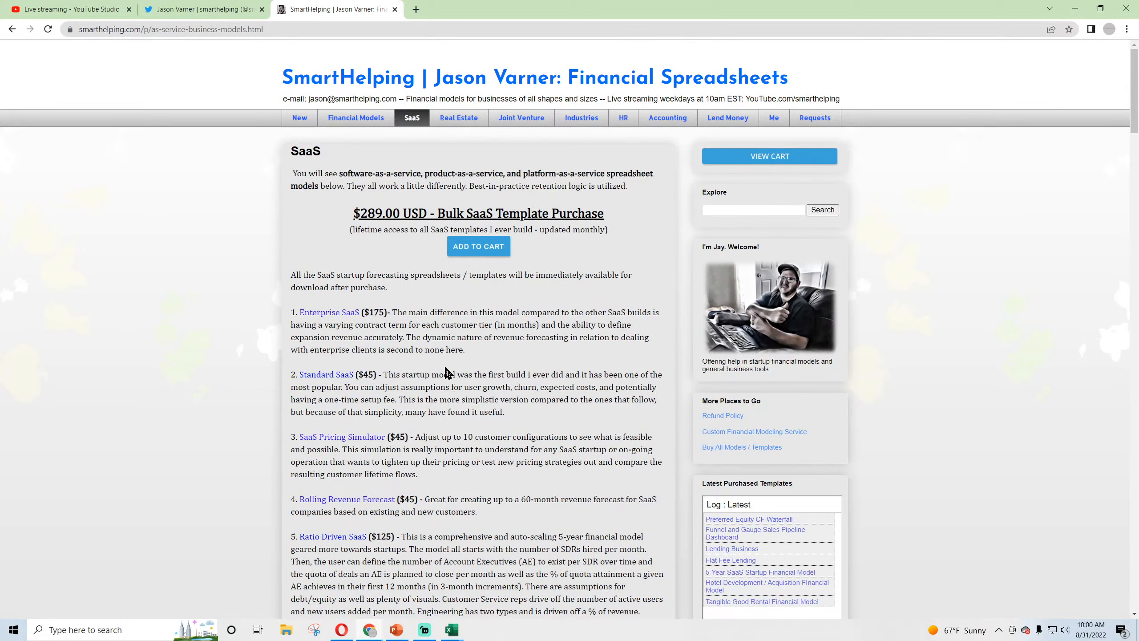
Highlight the lifetime-access text of the bulk SaaS offer and the all-spreadsheets bundle price on the Financial Models page
{"action": "left_click_drag", "start_coordinate": [358, 213], "coordinate": [510, 230]}
{"action": "left_click", "coordinate": [572, 231]}
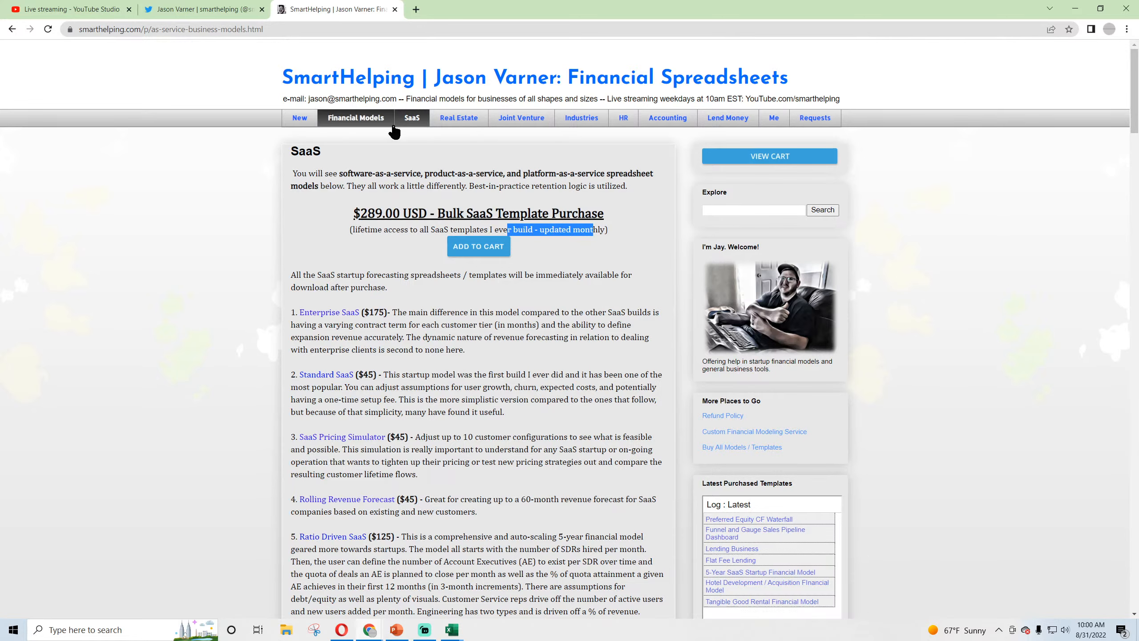
{"action": "left_click", "coordinate": [368, 121]}
{"action": "left_click_drag", "start_coordinate": [450, 291], "coordinate": [487, 292]}
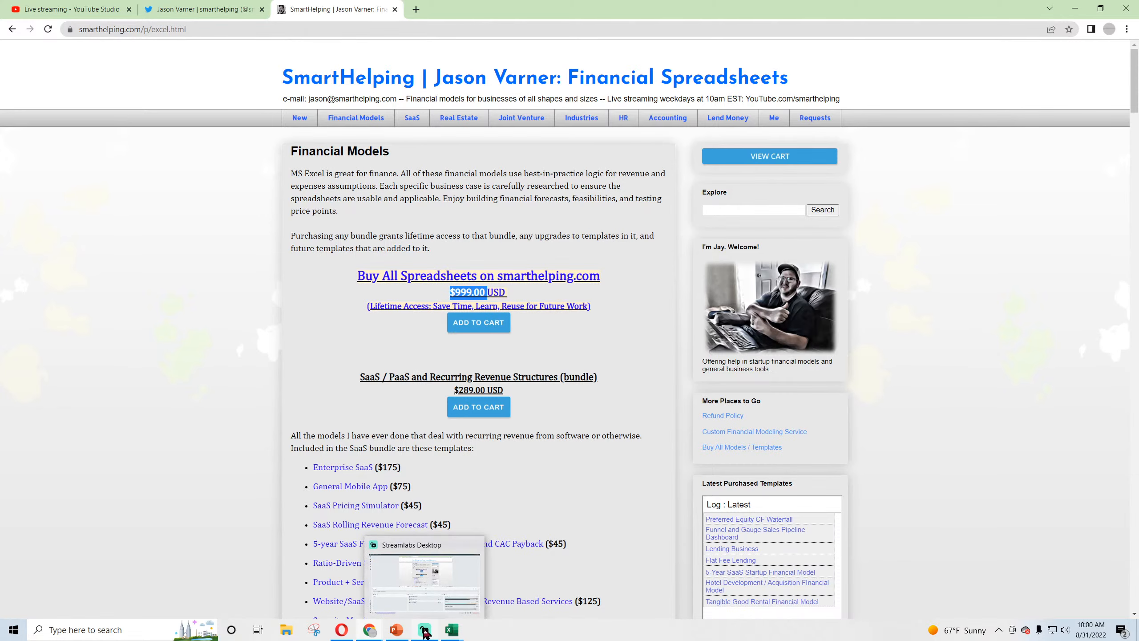
Switch to Excel, close the COUNTDOWN workbook and save the Product-as-a-Service workbook
{"action": "mouse_move", "coordinate": [451, 631]}
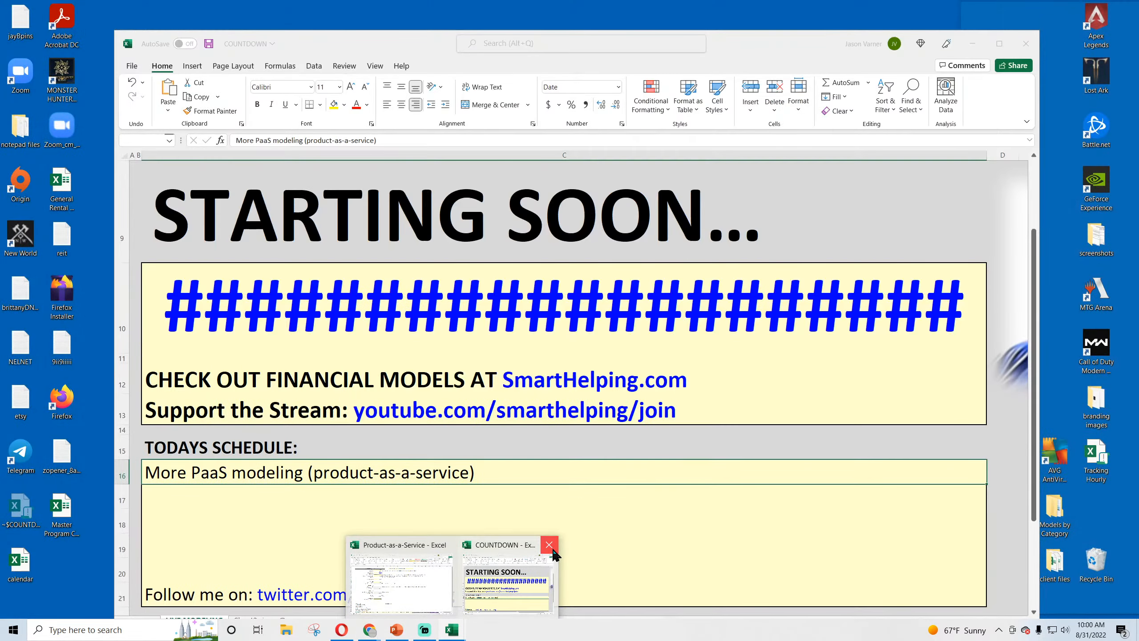
{"action": "left_click", "coordinate": [551, 545]}
{"action": "left_click", "coordinate": [569, 328]}
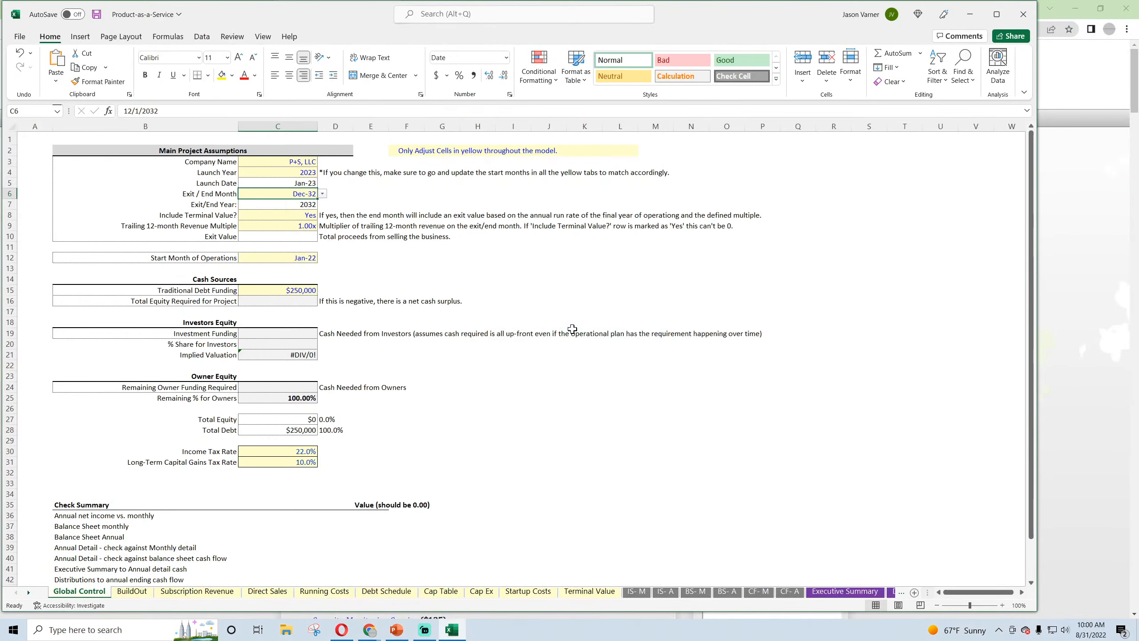
{"action": "left_click", "coordinate": [513, 420]}
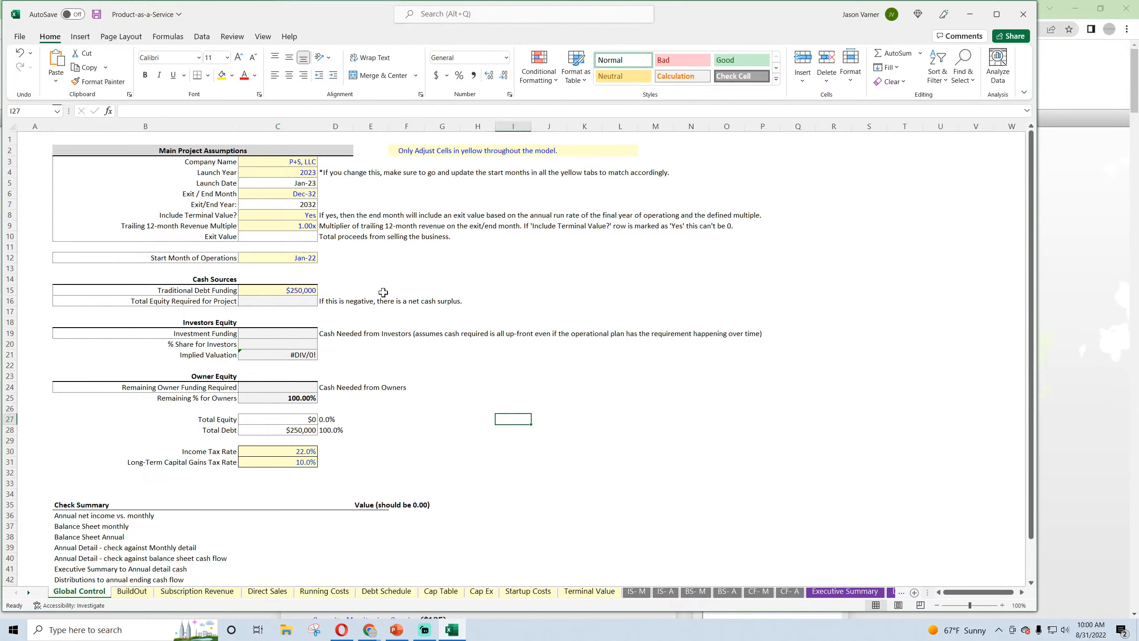
{"action": "left_click", "coordinate": [96, 14]}
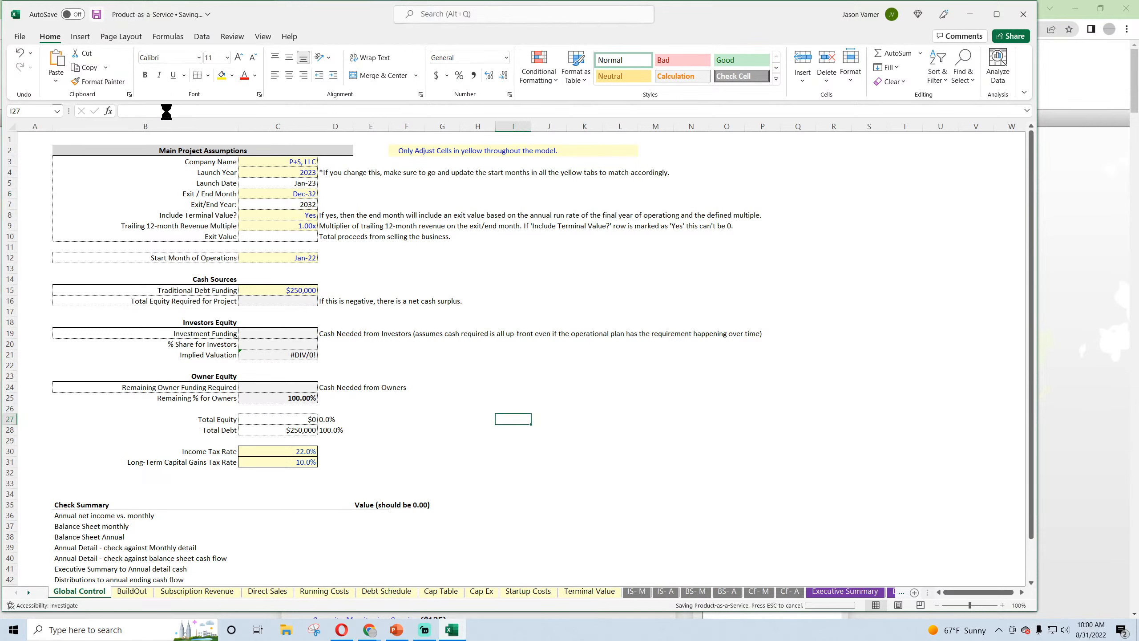
{"action": "left_click", "coordinate": [540, 484]}
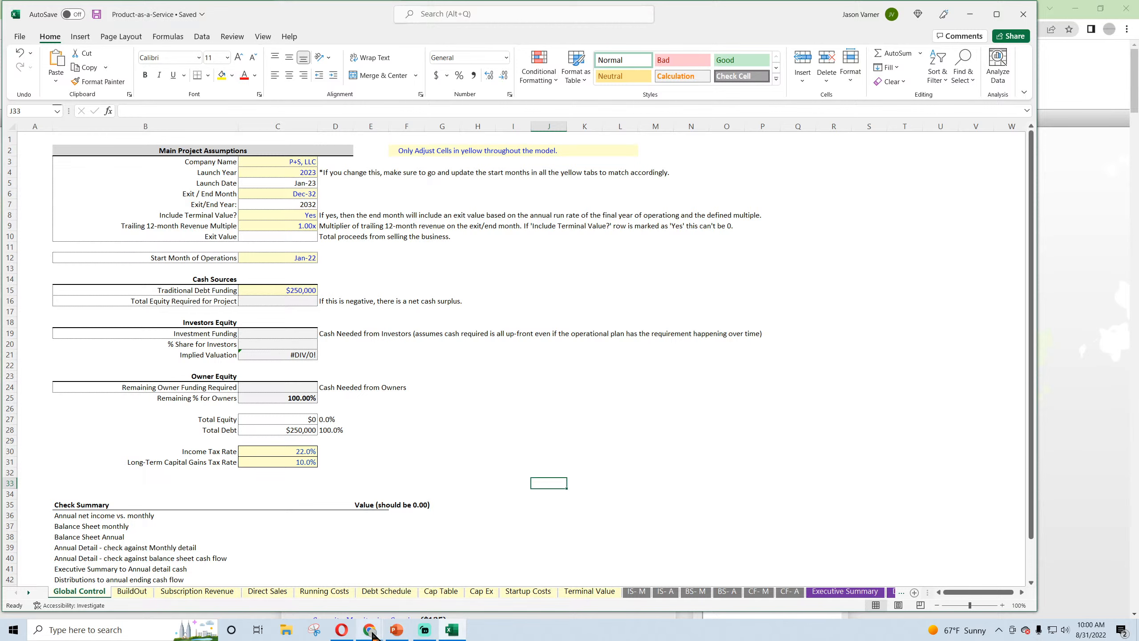
Bring up the pop-out live chat window and narrow the Excel window so both sit side by side
{"action": "left_click", "coordinate": [432, 596]}
{"action": "left_click", "coordinate": [543, 436]}
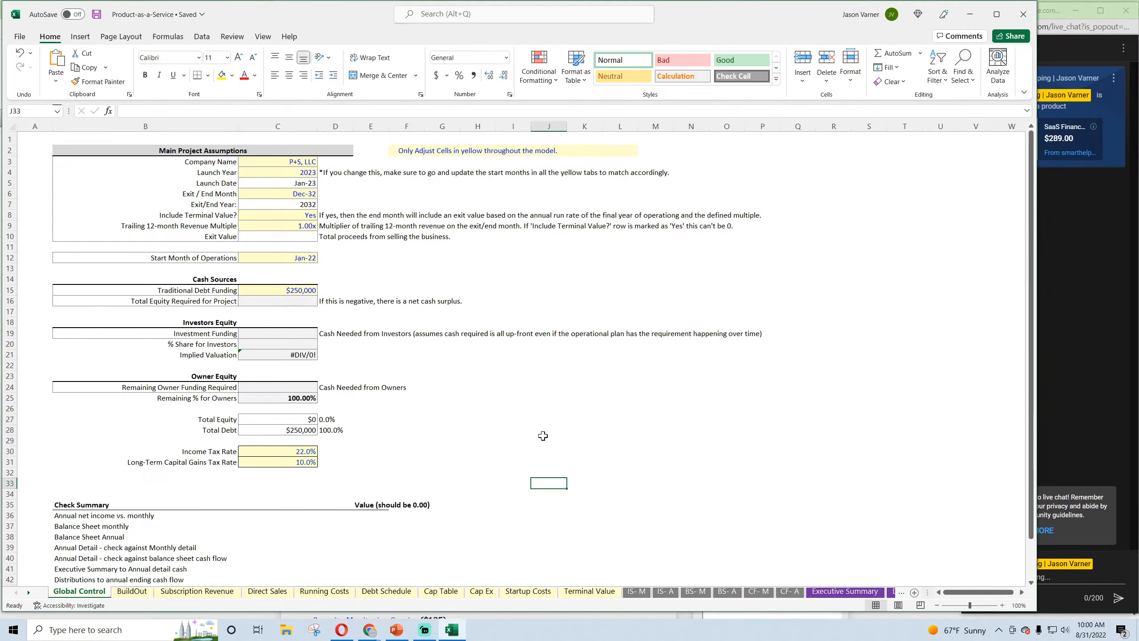
{"action": "left_click_drag", "start_coordinate": [1040, 398], "coordinate": [965, 400]}
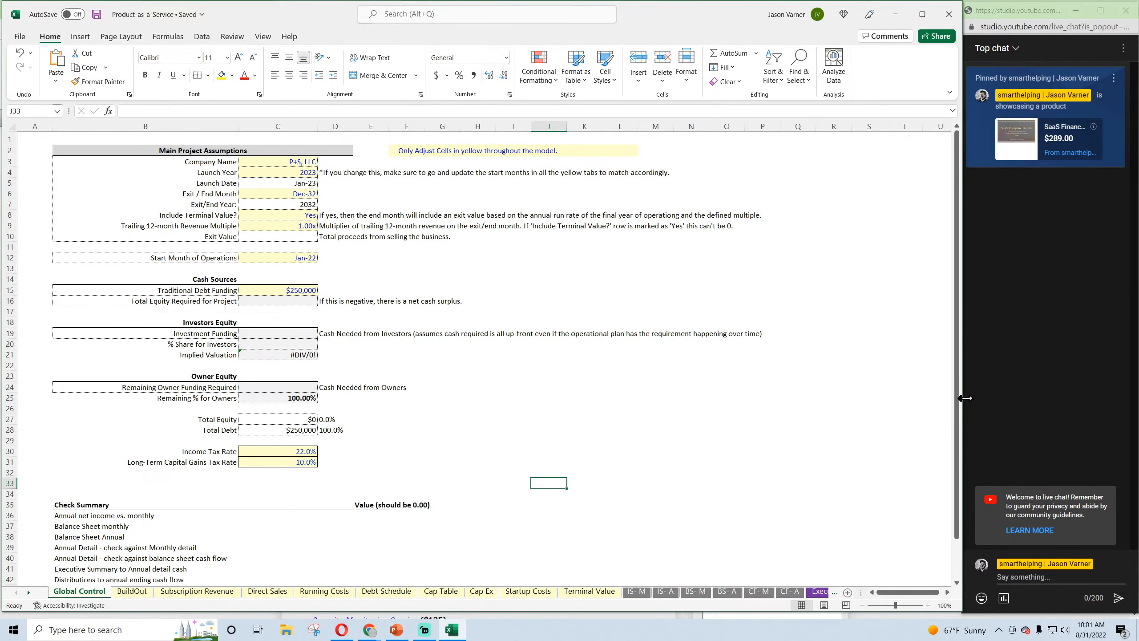
{"action": "left_click", "coordinate": [654, 439]}
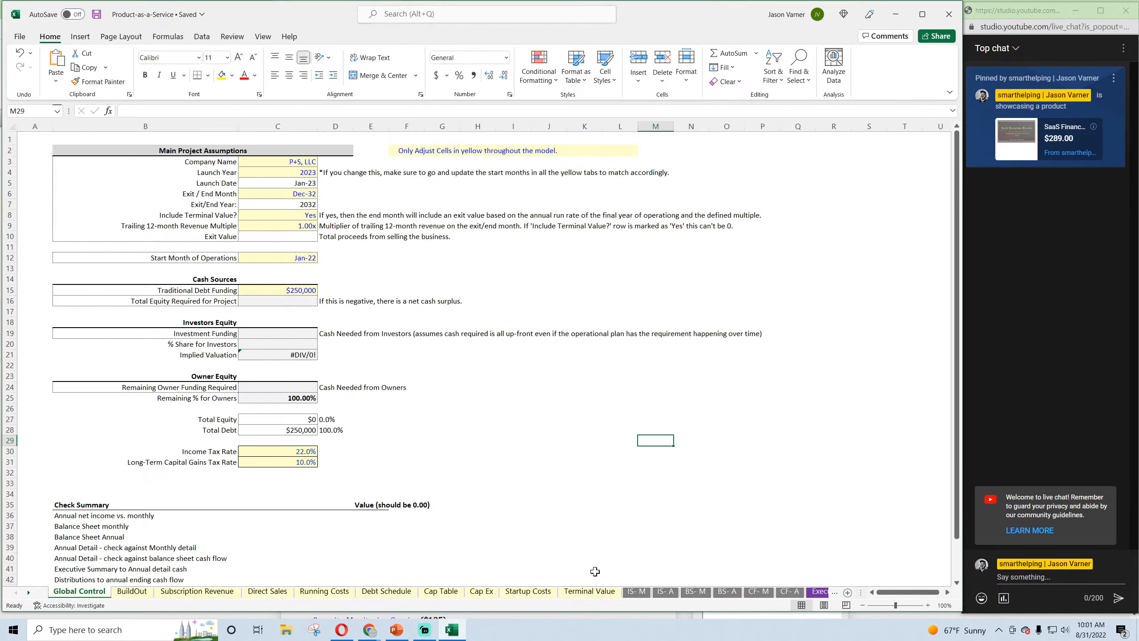
On the IS- M sheet, examine the January formulas for subscription revenue, direct sales and both COGS lines
{"action": "left_click", "coordinate": [640, 593]}
{"action": "scroll", "coordinate": [413, 533], "scroll_direction": "up", "scroll_amount": 20}
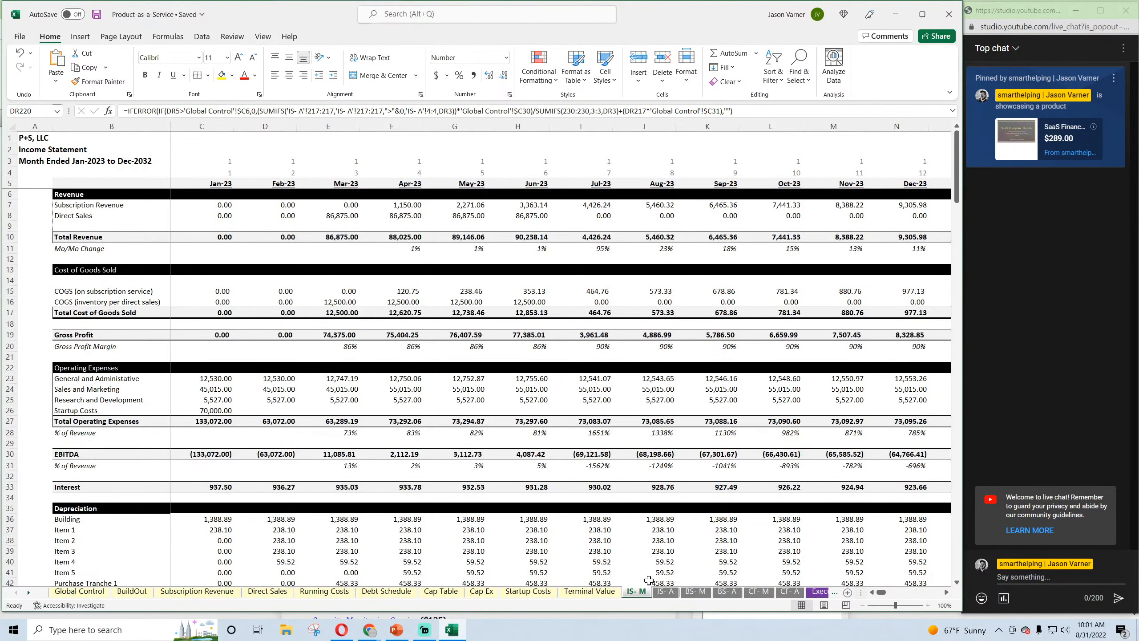
{"action": "left_click", "coordinate": [225, 206]}
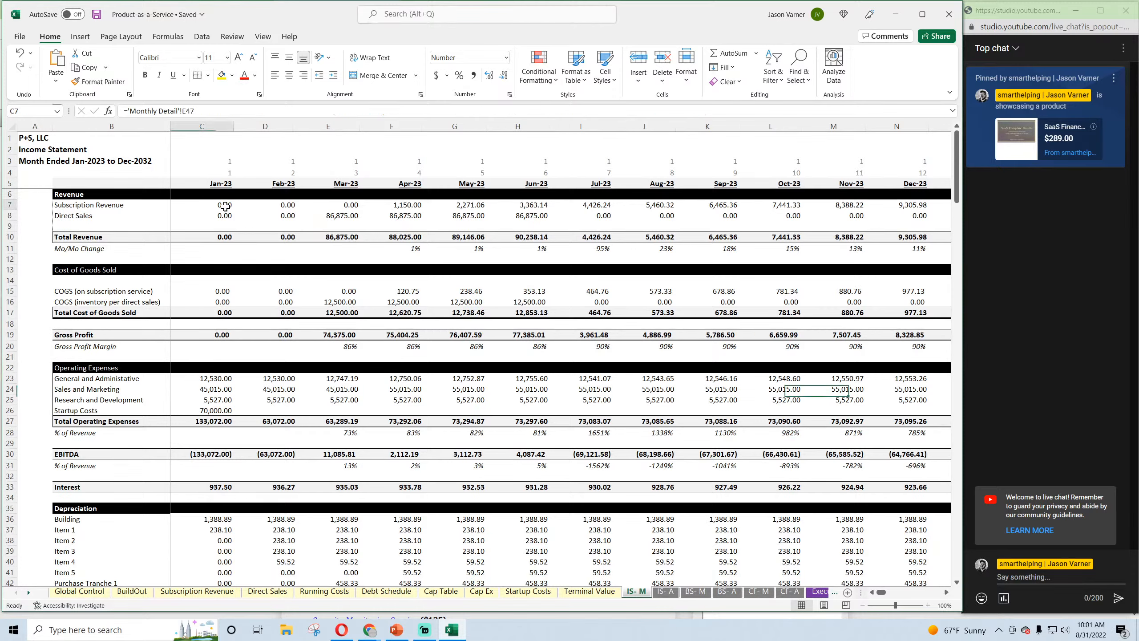
{"action": "left_click", "coordinate": [226, 217]}
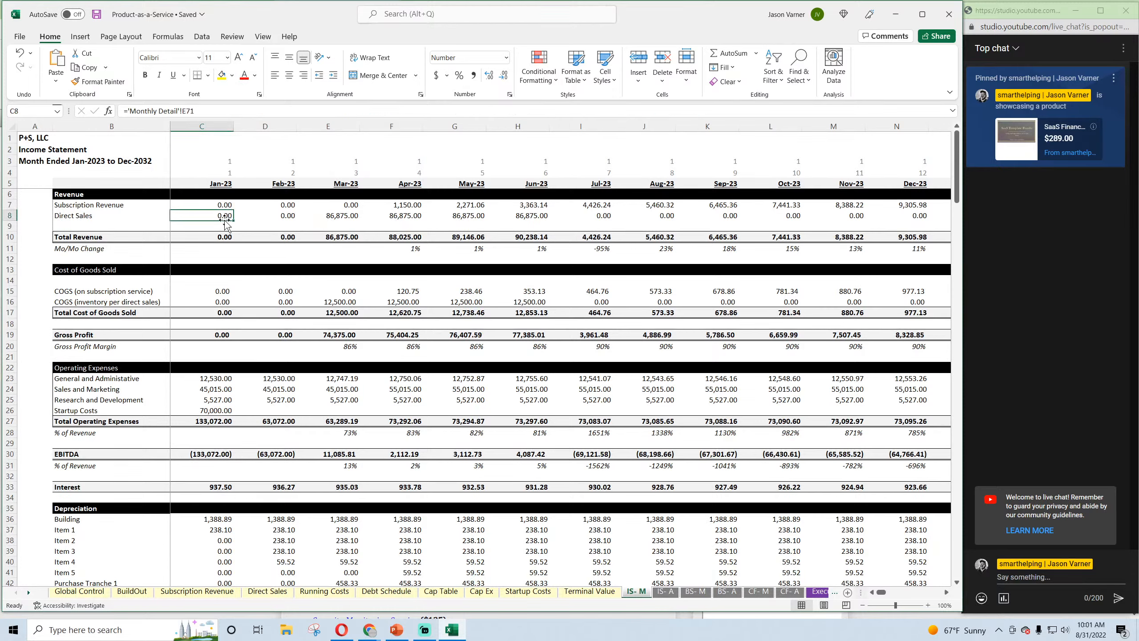
{"action": "left_click", "coordinate": [221, 293]}
{"action": "left_click", "coordinate": [221, 301]}
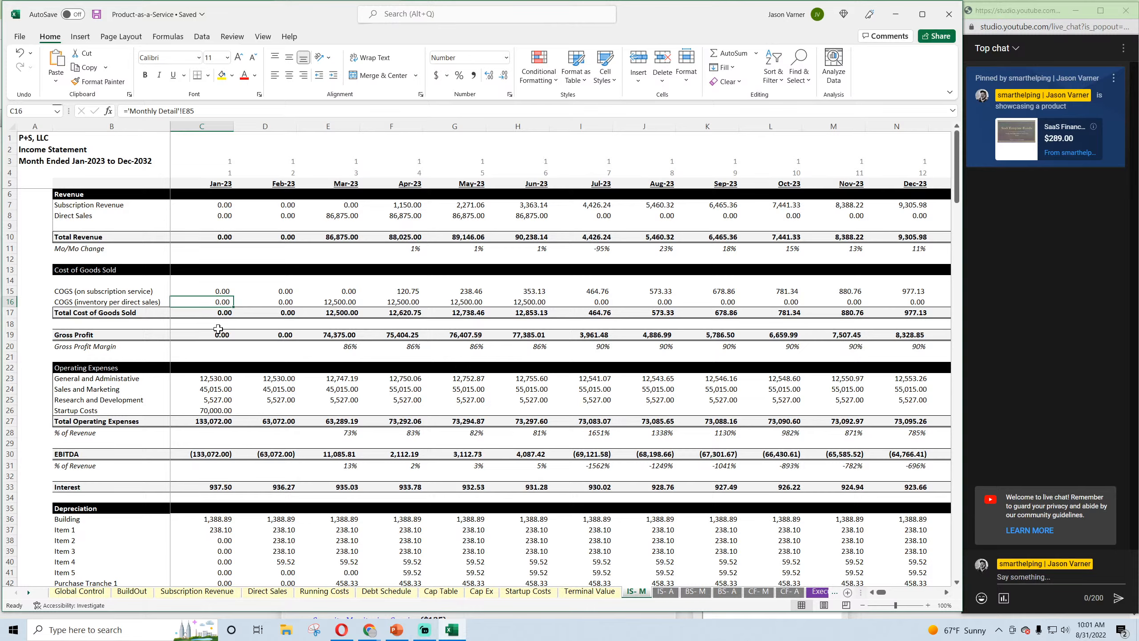
Examine the January depreciation formulas for Building and Item 1 and look down the purchase tranche rows
{"action": "scroll", "coordinate": [218, 328], "scroll_direction": "down", "scroll_amount": 4}
{"action": "left_click", "coordinate": [219, 402]}
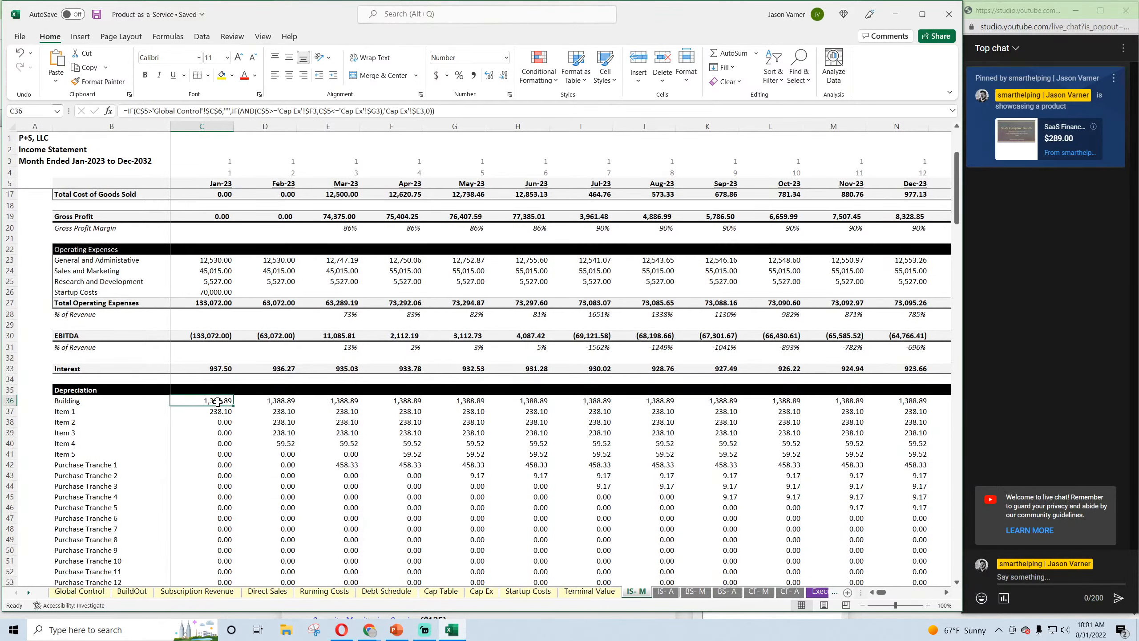
{"action": "left_click", "coordinate": [219, 412]}
{"action": "scroll", "coordinate": [268, 456], "scroll_direction": "down", "scroll_amount": 20}
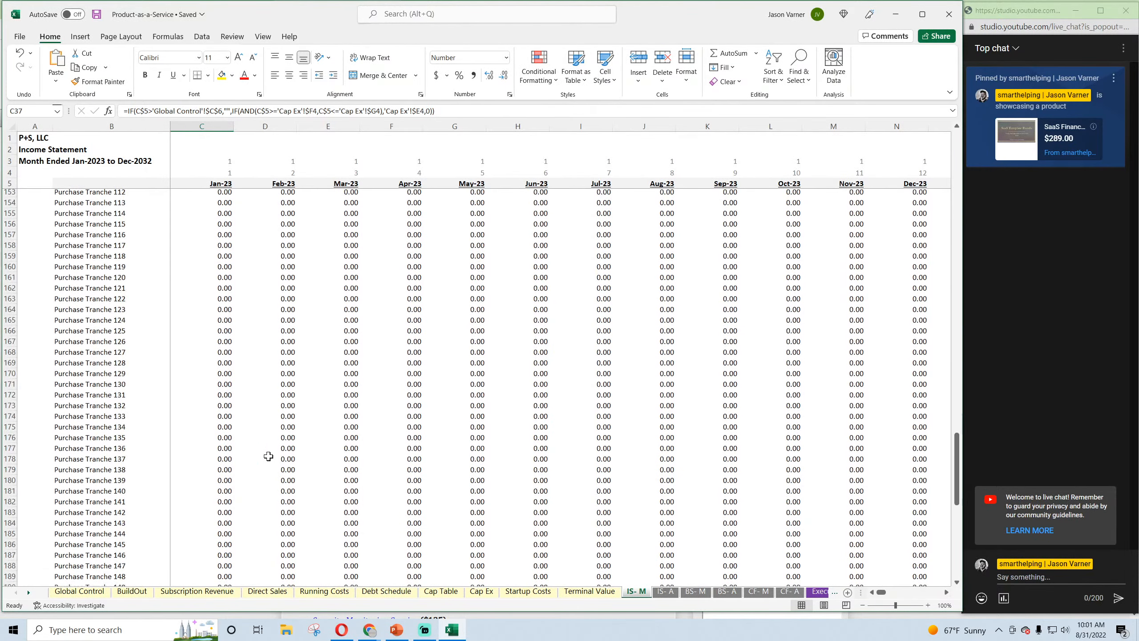
Examine the January formulas for extraordinary income and taxable income below the depreciation section of the monthly income statement
{"action": "scroll", "coordinate": [268, 457], "scroll_direction": "down", "scroll_amount": 13}
{"action": "left_click", "coordinate": [232, 398]}
{"action": "left_click", "coordinate": [227, 439]}
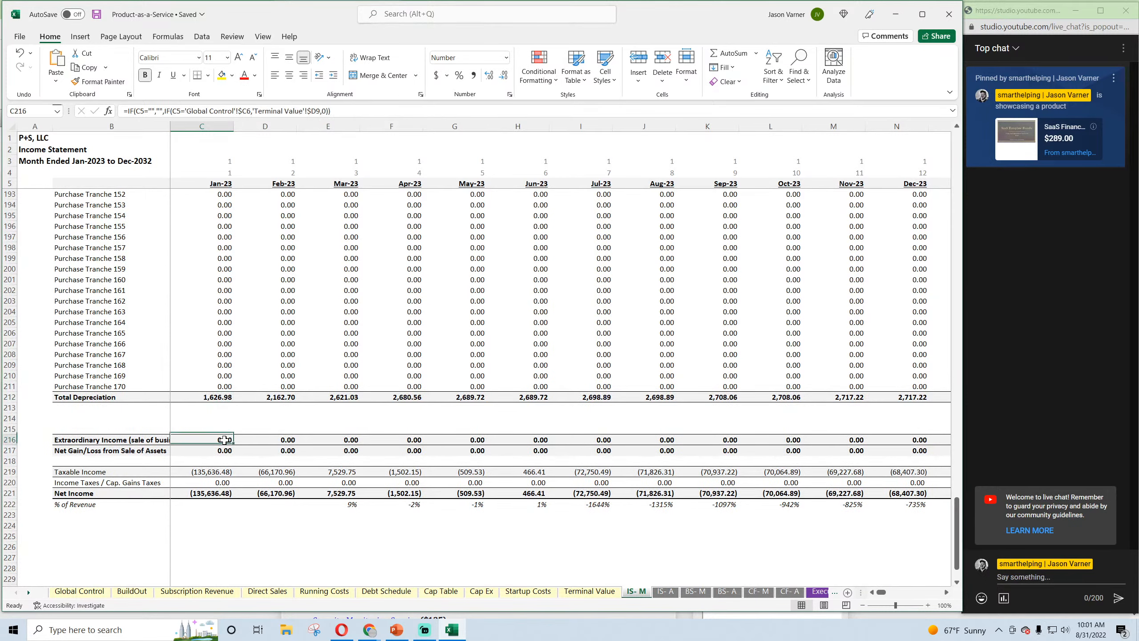
{"action": "left_click", "coordinate": [215, 471]}
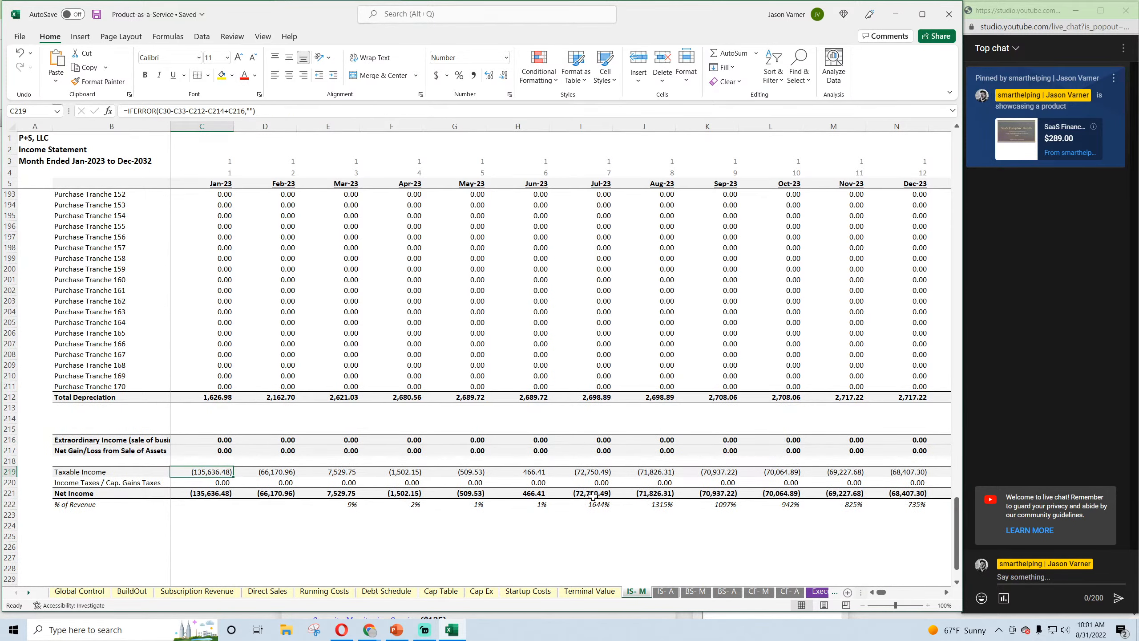
{"action": "scroll", "coordinate": [318, 506], "scroll_direction": "up", "scroll_amount": 20}
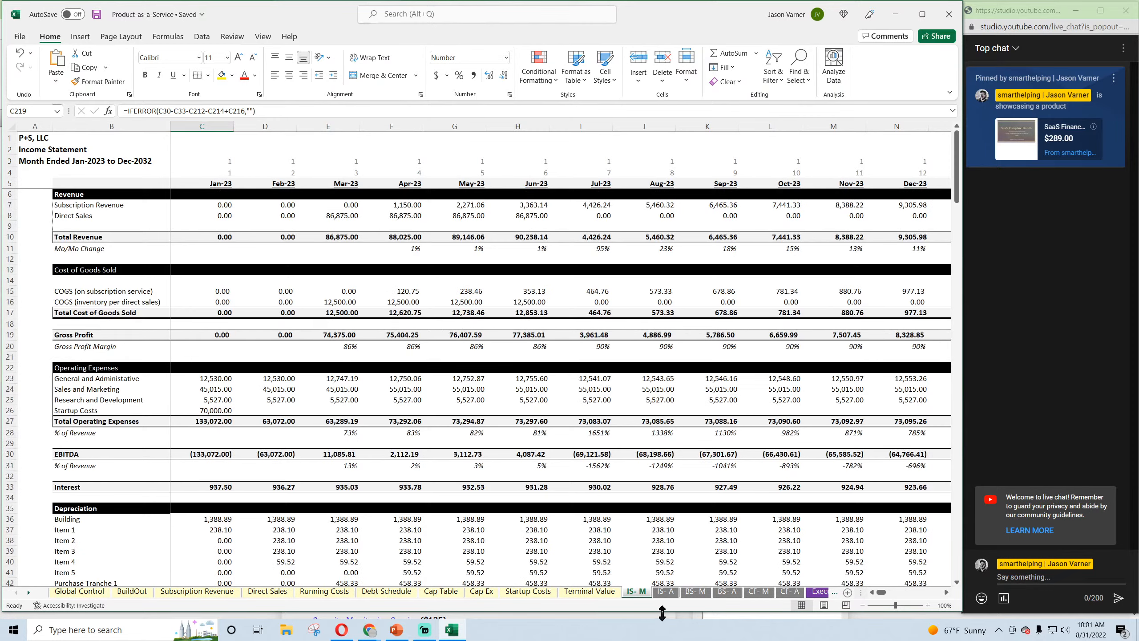
Compare the annual and monthly income statements, and look over the Executive Summary and Distributions 1 sheets
{"action": "left_click", "coordinate": [668, 592]}
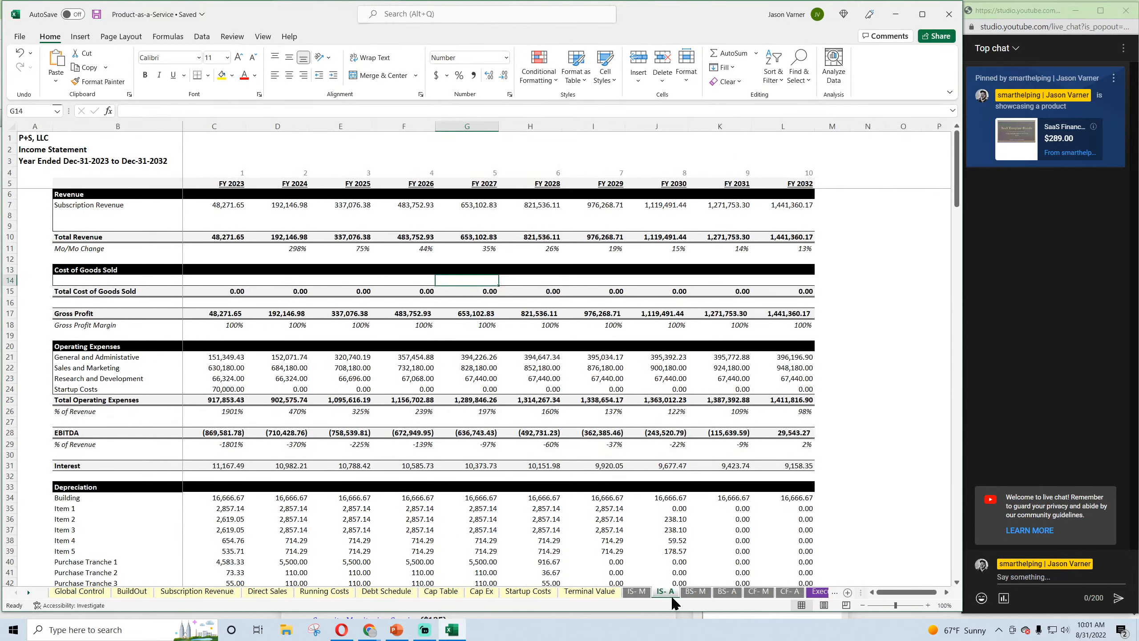
{"action": "left_click", "coordinate": [642, 592]}
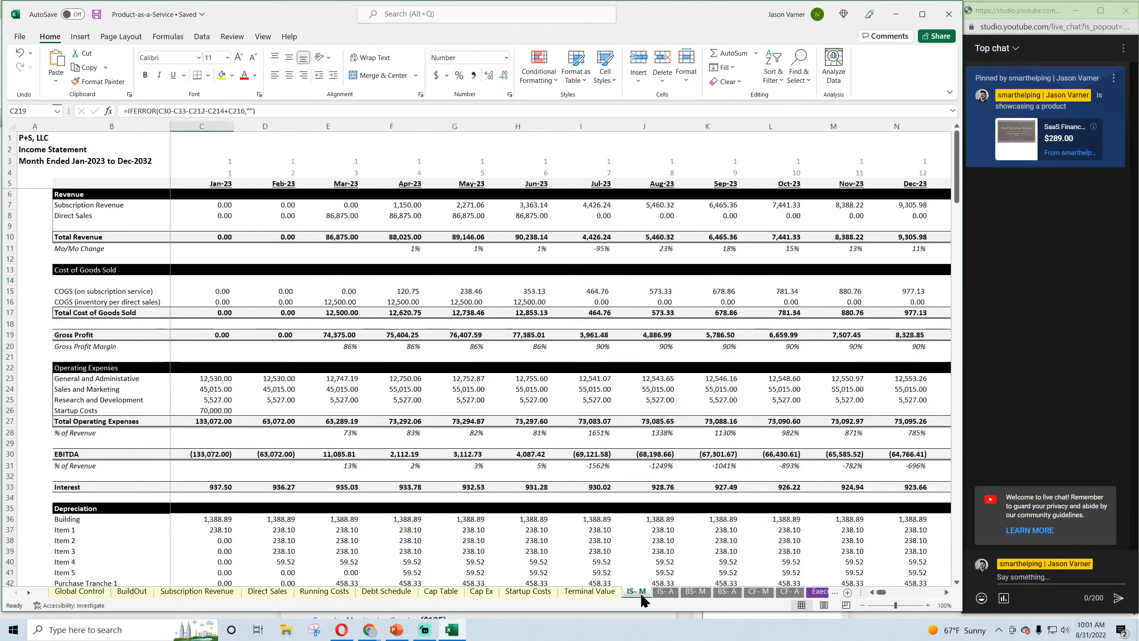
{"action": "scroll", "coordinate": [293, 464], "scroll_direction": "down", "scroll_amount": 20}
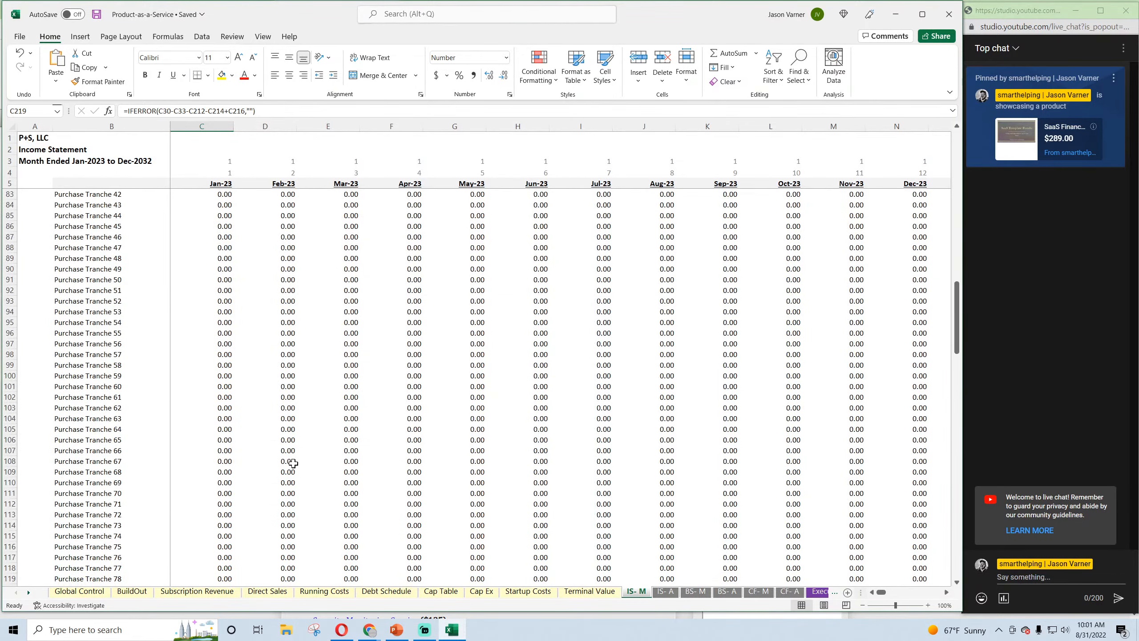
{"action": "scroll", "coordinate": [293, 464], "scroll_direction": "up", "scroll_amount": 20}
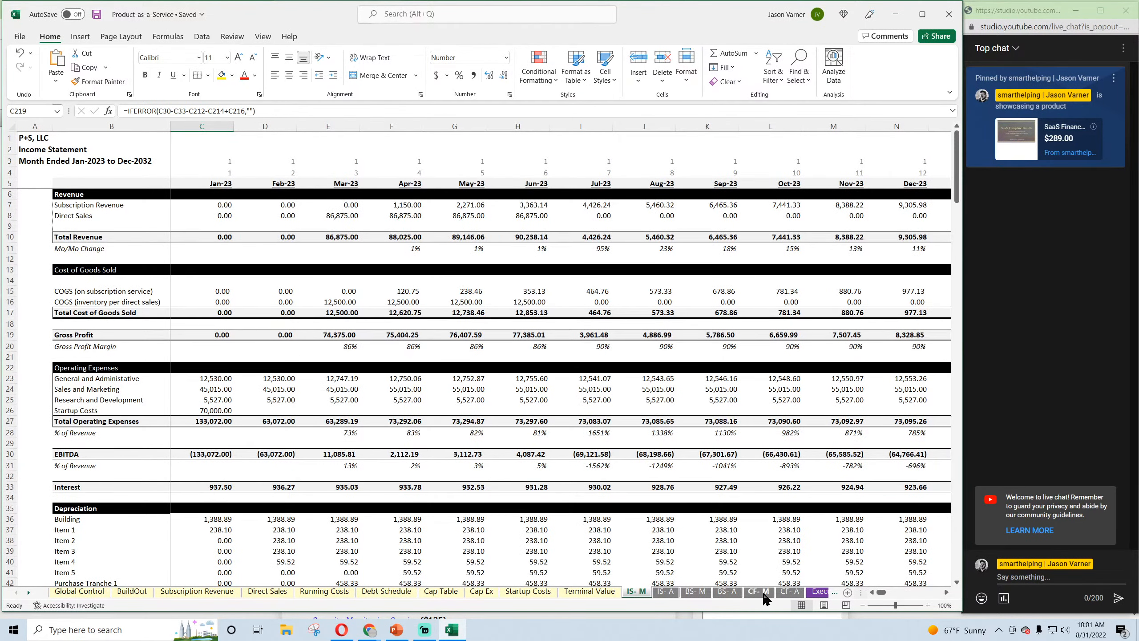
{"action": "left_click", "coordinate": [814, 599]}
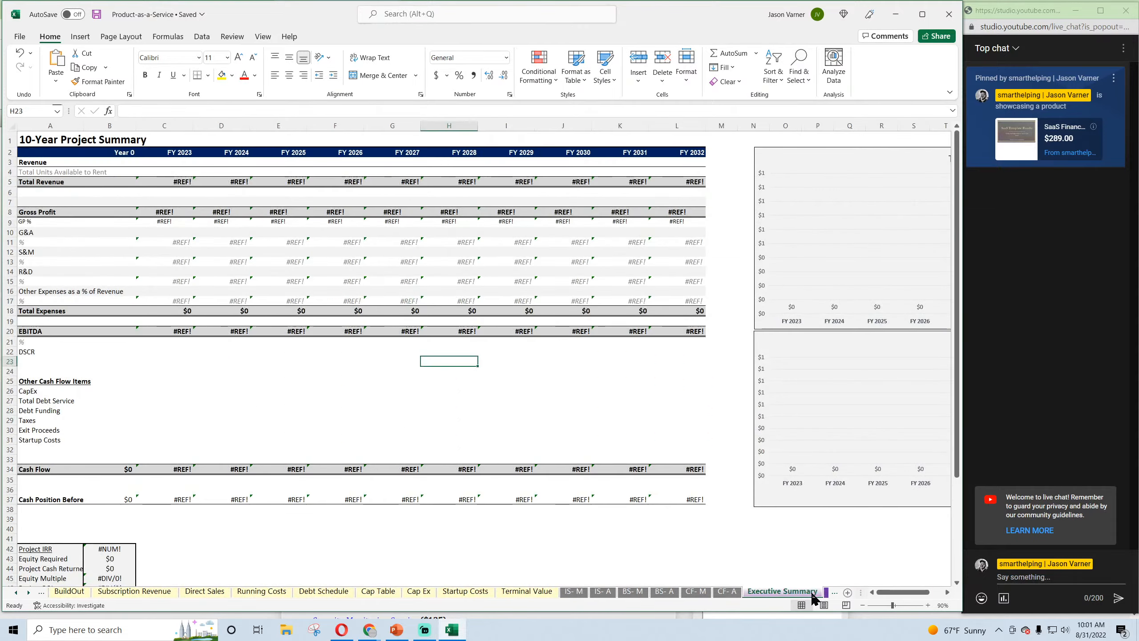
{"action": "left_click", "coordinate": [736, 599]}
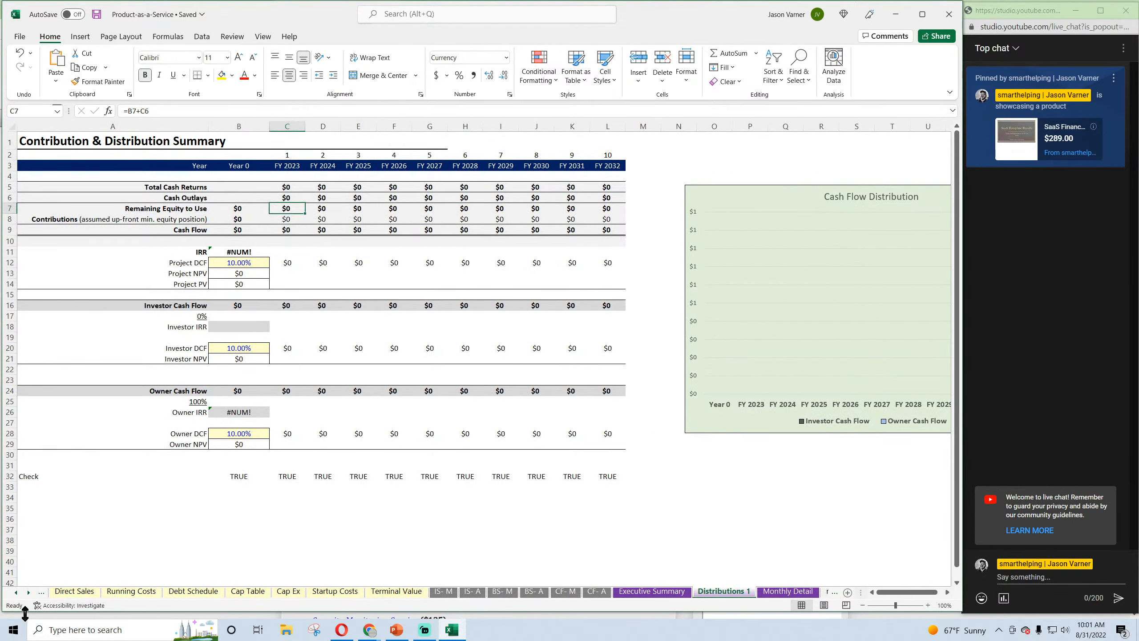
{"action": "left_click", "coordinate": [16, 593]}
{"action": "left_click", "coordinate": [16, 593]}
{"action": "left_click", "coordinate": [15, 593]}
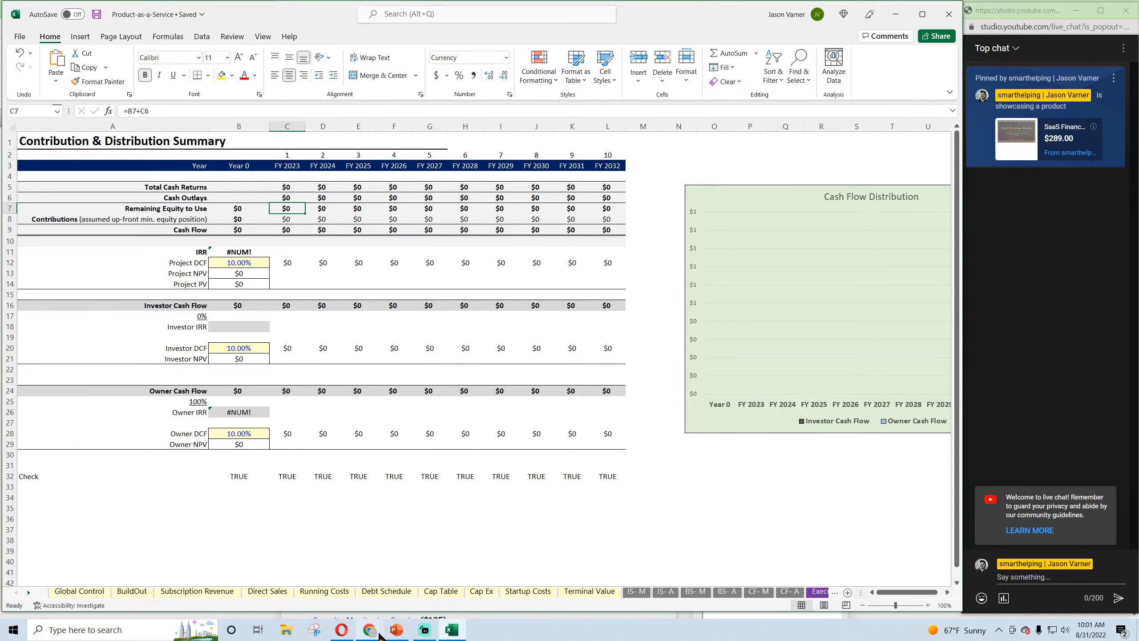
Switch to YouTube Studio in Chrome to check the livestream's analytics and return to the Excel workbook
{"action": "mouse_move", "coordinate": [379, 635]}
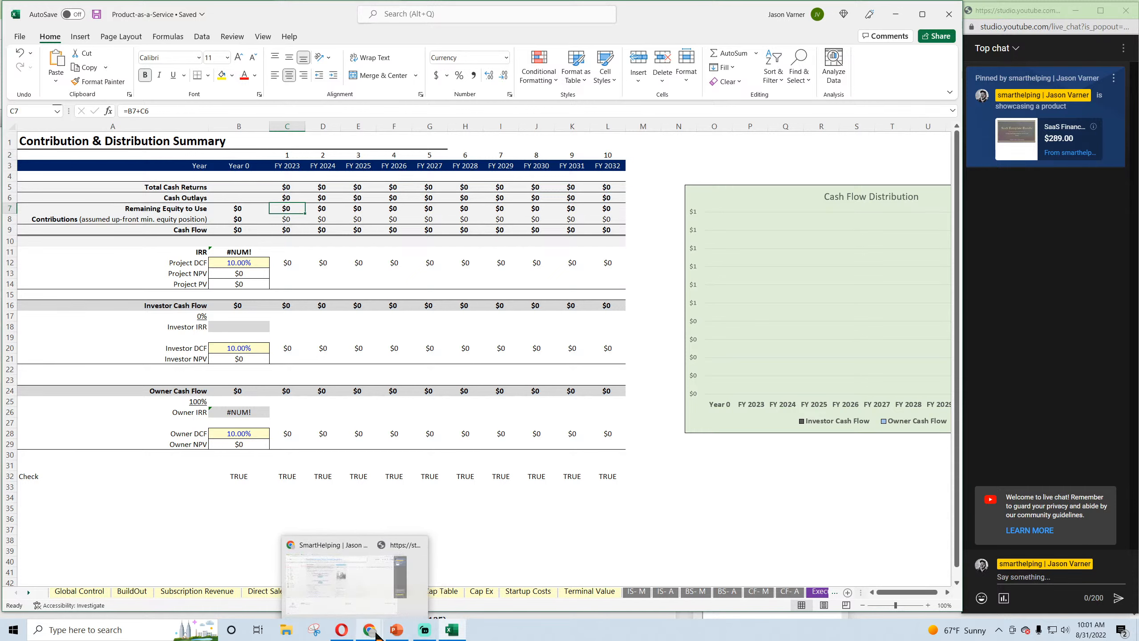
{"action": "left_click", "coordinate": [361, 545]}
{"action": "left_click", "coordinate": [72, 8]}
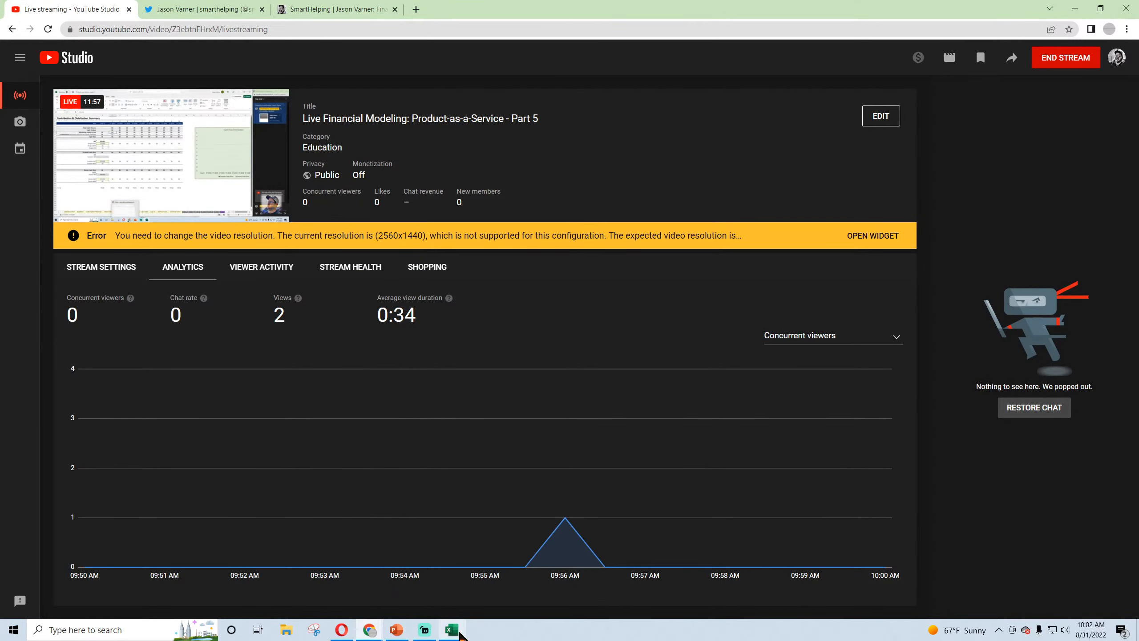
{"action": "left_click", "coordinate": [459, 634]}
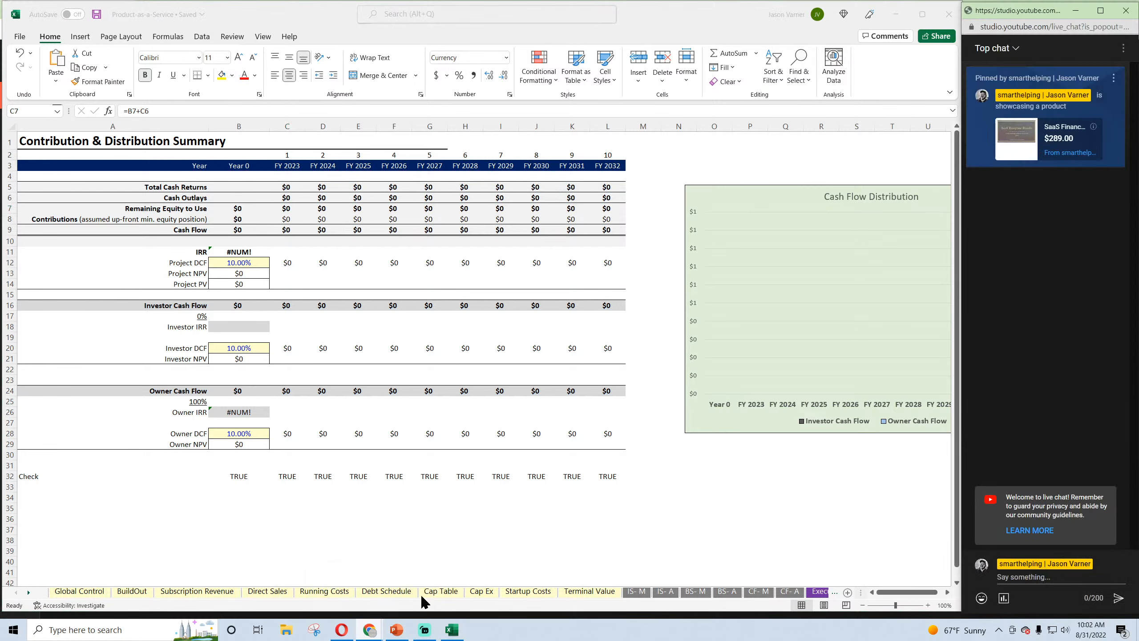
On the IS- M sheet, examine the January subscription revenue formula and the March formulas for direct sales, COGS and operating expenses
{"action": "left_click", "coordinate": [636, 592]}
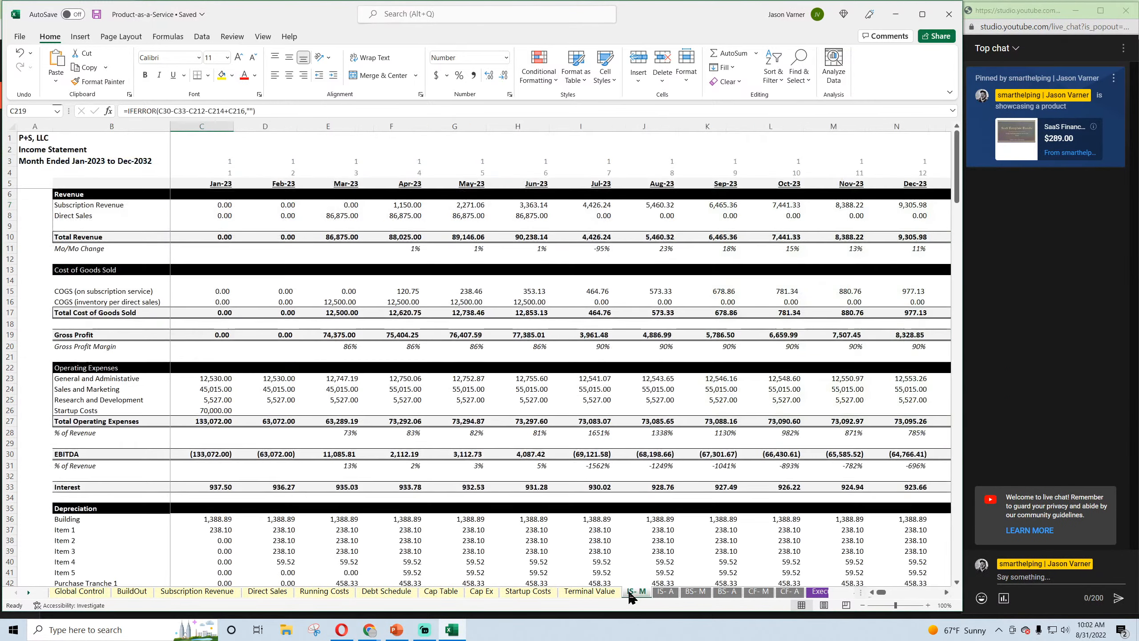
{"action": "left_click", "coordinate": [222, 204]}
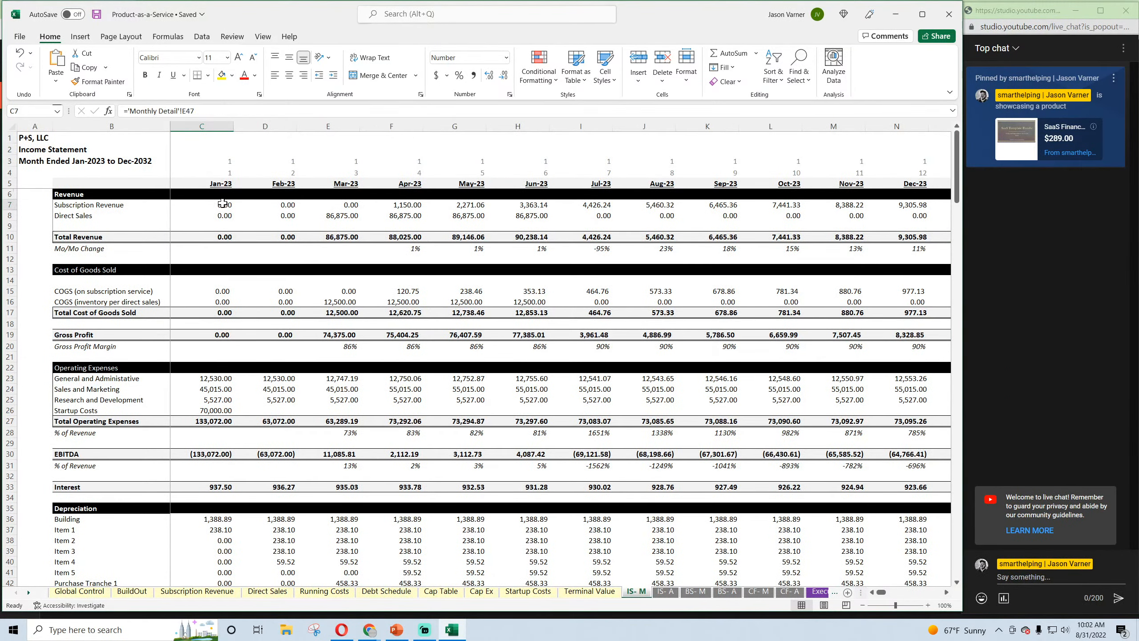
{"action": "left_click", "coordinate": [339, 216]}
{"action": "left_click", "coordinate": [348, 291]}
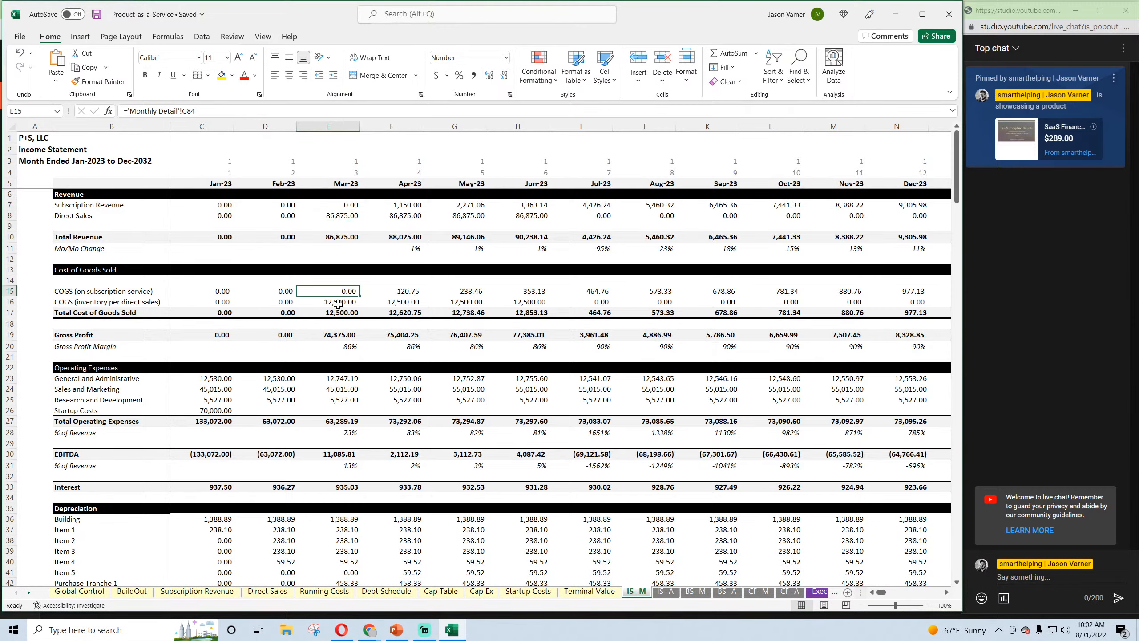
{"action": "left_click", "coordinate": [339, 303]}
{"action": "left_click", "coordinate": [331, 379]}
{"action": "left_click", "coordinate": [333, 389]}
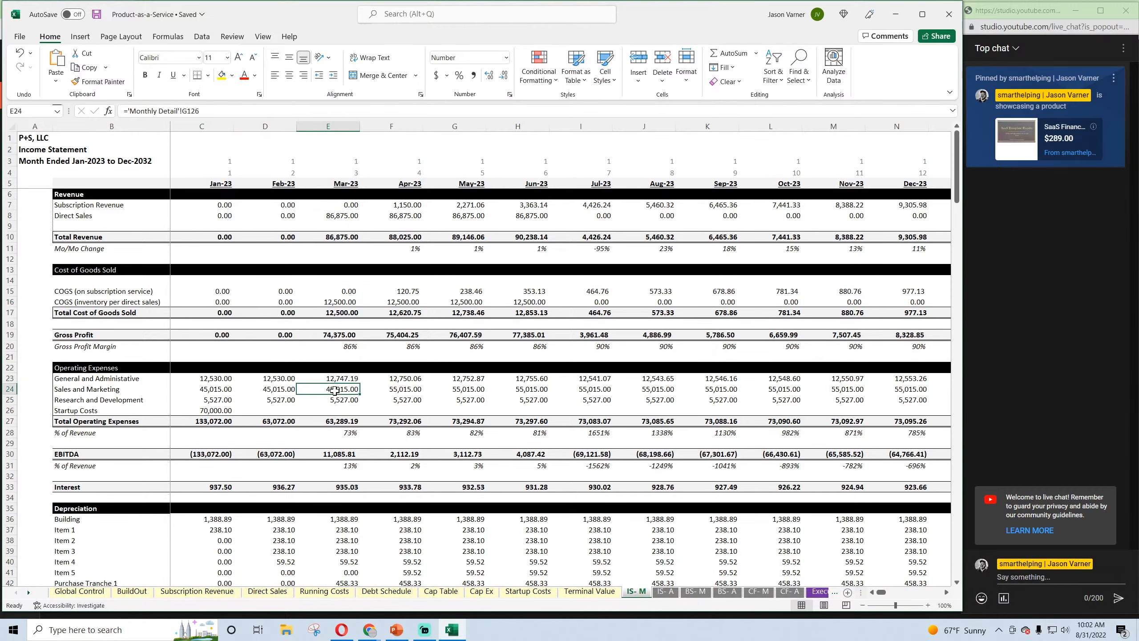
{"action": "left_click", "coordinate": [336, 410]}
{"action": "scroll", "coordinate": [335, 402], "scroll_direction": "down", "scroll_amount": 16}
{"action": "scroll", "coordinate": [335, 401], "scroll_direction": "down", "scroll_amount": 20}
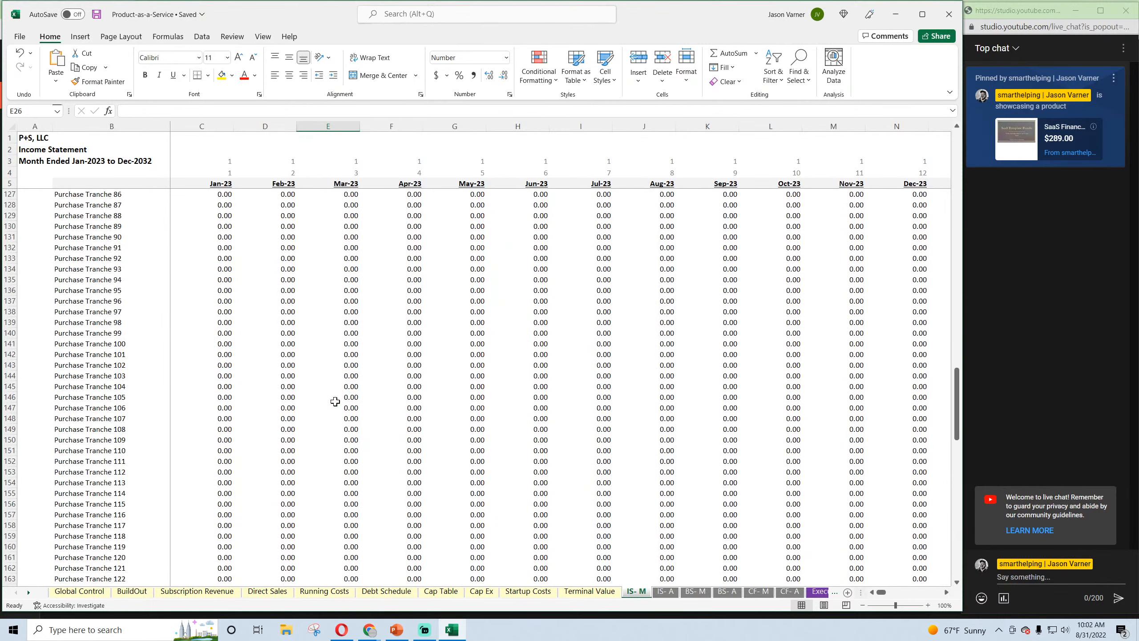
{"action": "scroll", "coordinate": [335, 401], "scroll_direction": "up", "scroll_amount": 20}
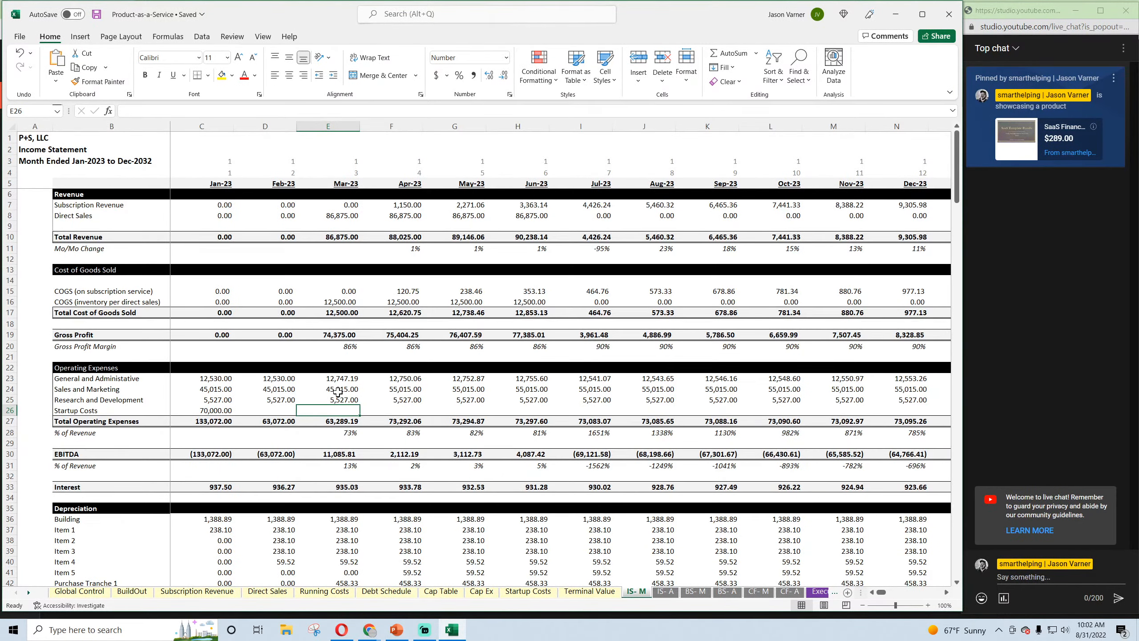
Examine the January taxable income formula and review the net income rows out to Dec-32 on the monthly statement
{"action": "scroll", "coordinate": [338, 392], "scroll_direction": "down", "scroll_amount": 20}
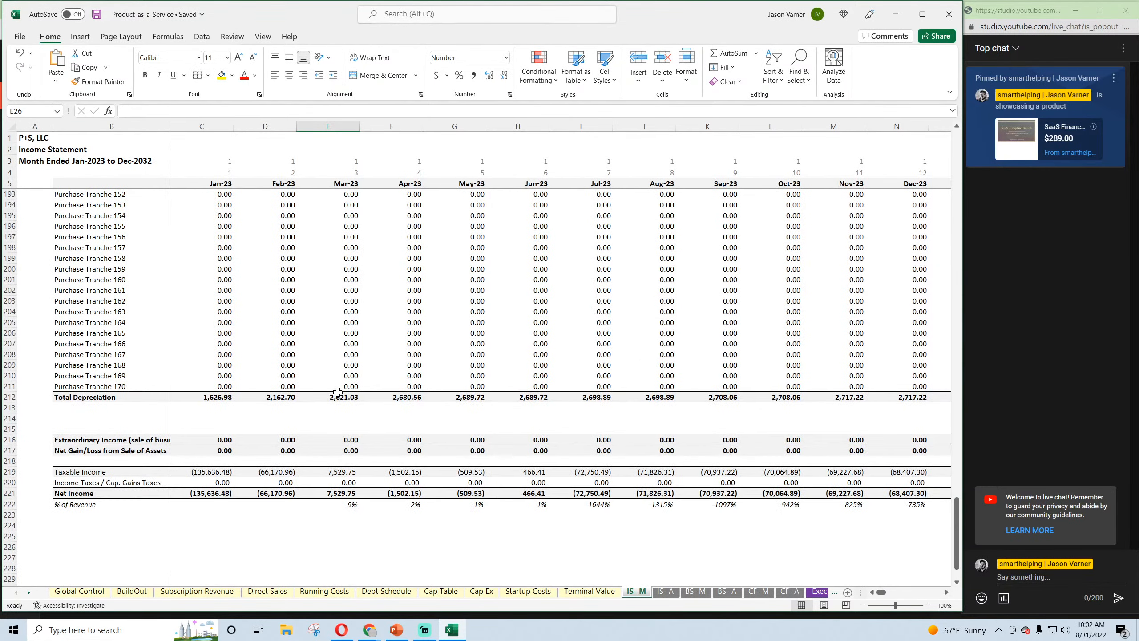
{"action": "left_click", "coordinate": [266, 473]}
{"action": "left_click", "coordinate": [204, 474]}
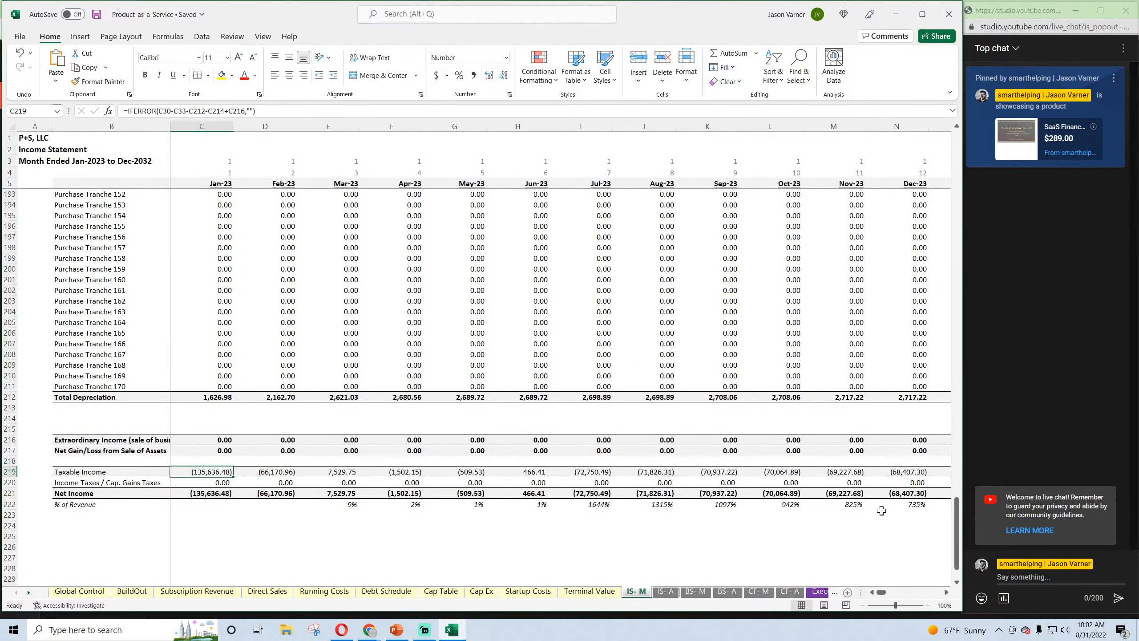
{"action": "left_click_drag", "start_coordinate": [881, 593], "coordinate": [947, 593]}
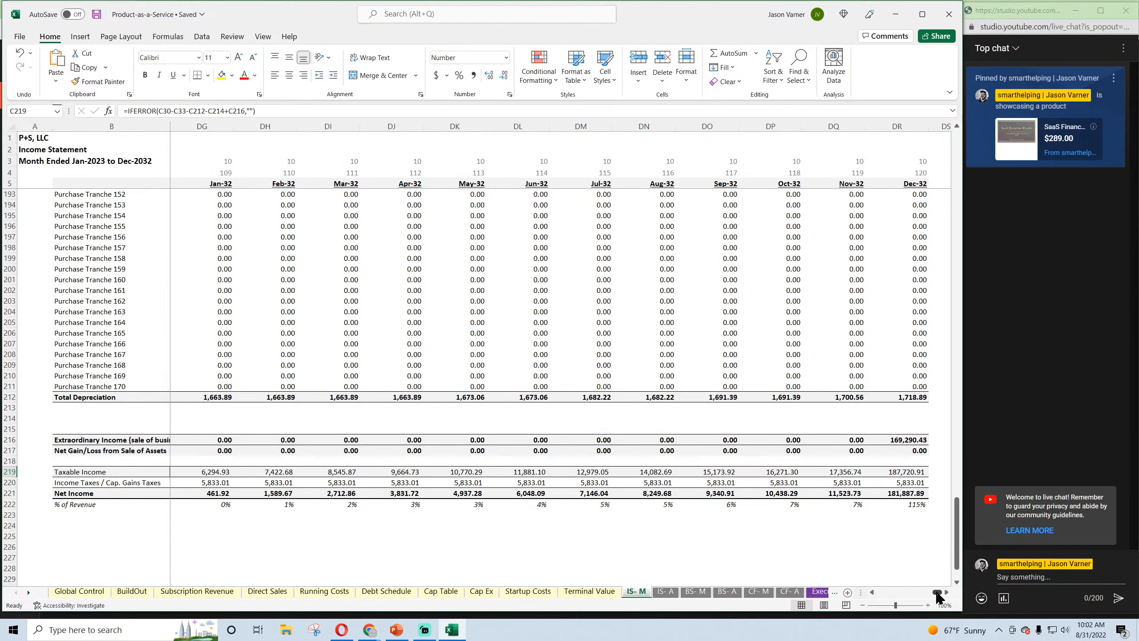
{"action": "left_click_drag", "start_coordinate": [939, 595], "coordinate": [881, 593]}
{"action": "scroll", "coordinate": [478, 477], "scroll_direction": "up", "scroll_amount": 20}
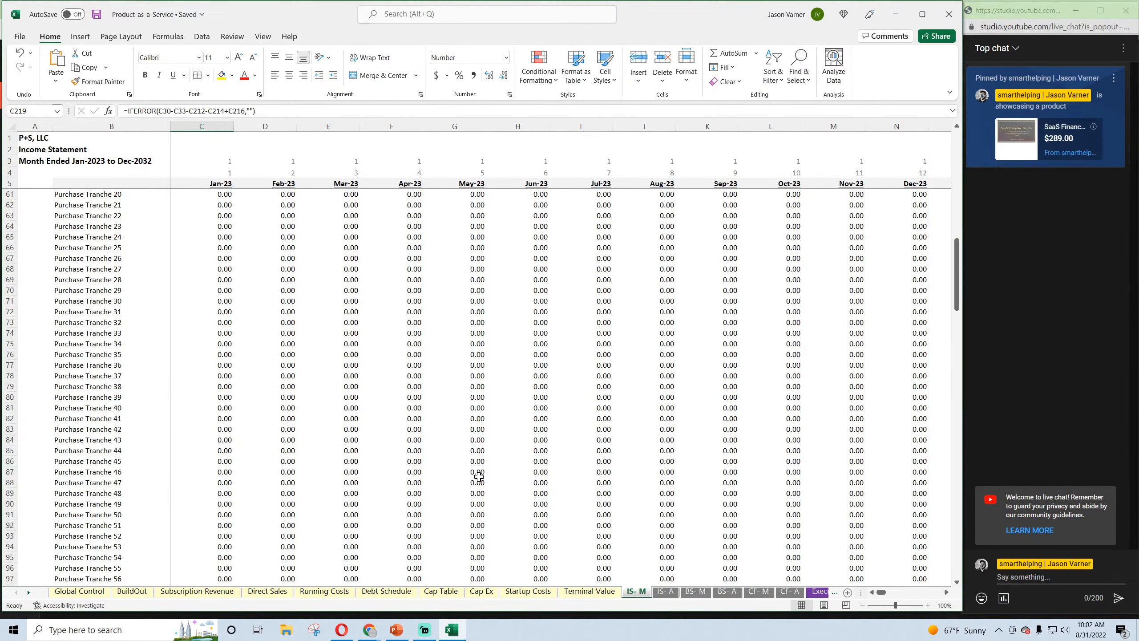
{"action": "scroll", "coordinate": [479, 477], "scroll_direction": "up", "scroll_amount": 20}
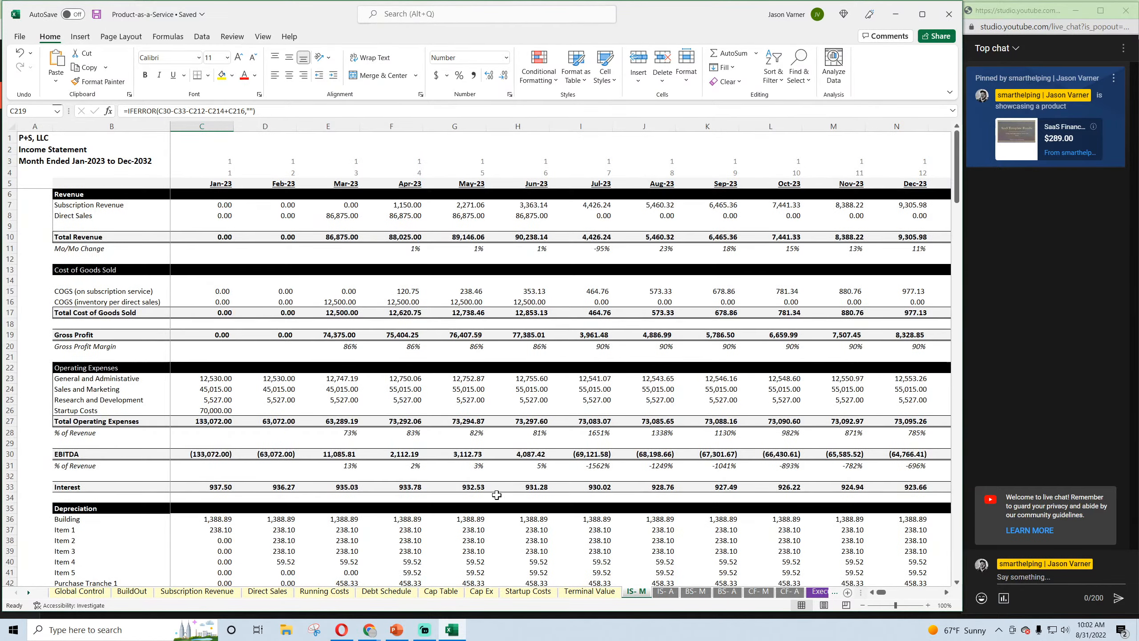
On the IS- A sheet, fill the linked Subscription Revenue label down from B7 through B9
{"action": "left_click", "coordinate": [666, 591]}
{"action": "left_click", "coordinate": [81, 205]}
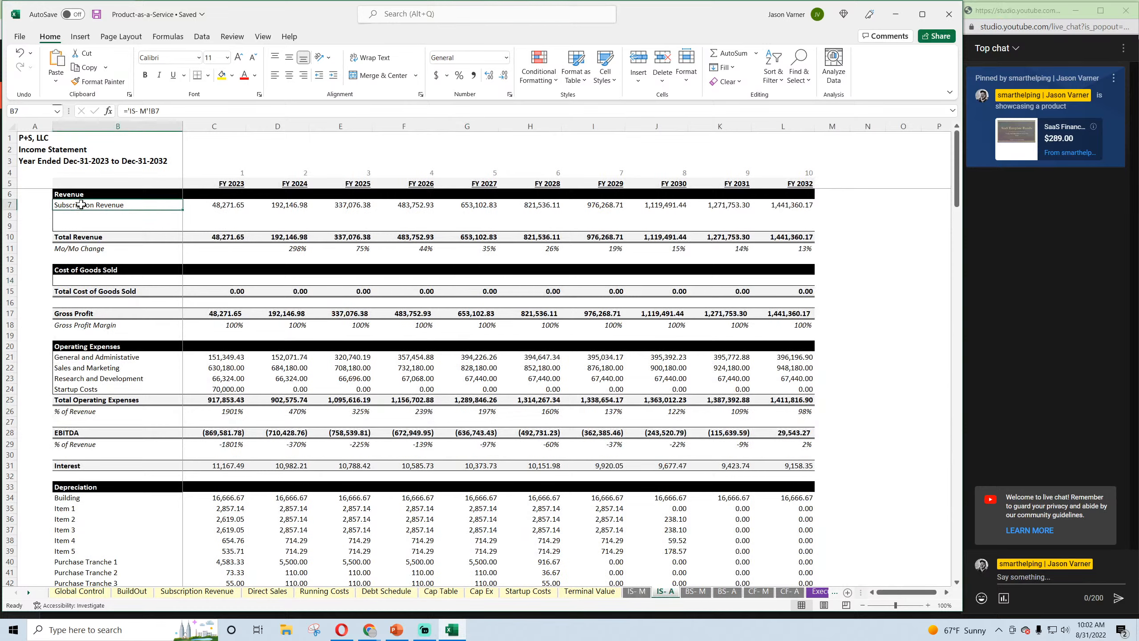
{"action": "left_click_drag", "start_coordinate": [183, 210], "coordinate": [181, 228]}
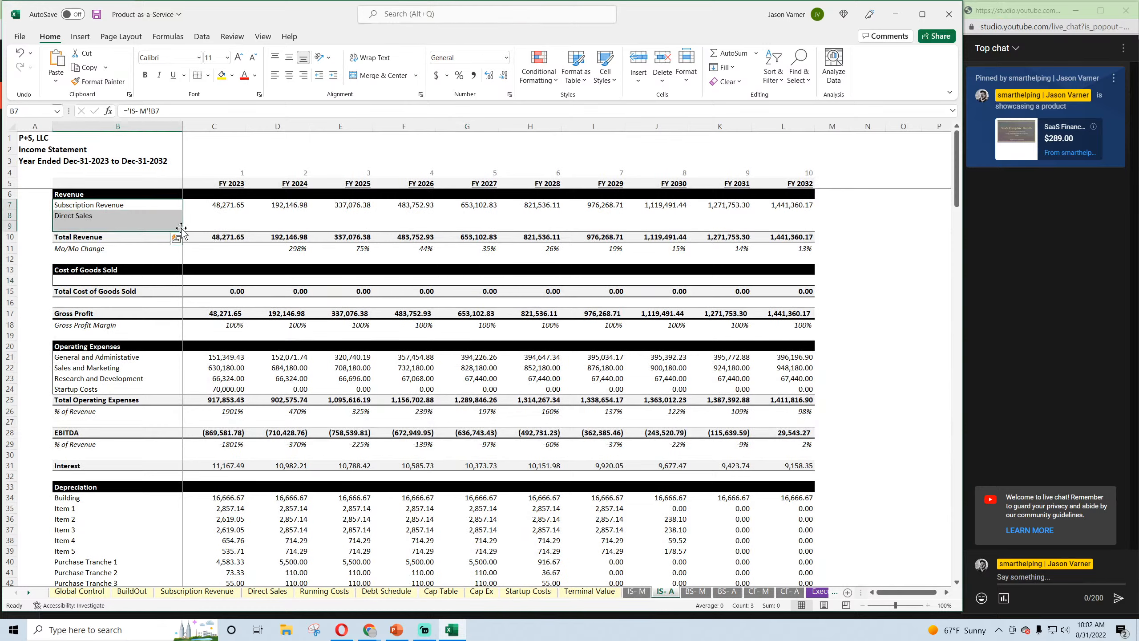
Fill the annual Subscription Revenue formula from C7 down into the Direct Sales row and across to FY 2032
{"action": "left_click", "coordinate": [224, 207]}
{"action": "left_click_drag", "start_coordinate": [245, 210], "coordinate": [793, 221]}
{"action": "left_click", "coordinate": [237, 216]}
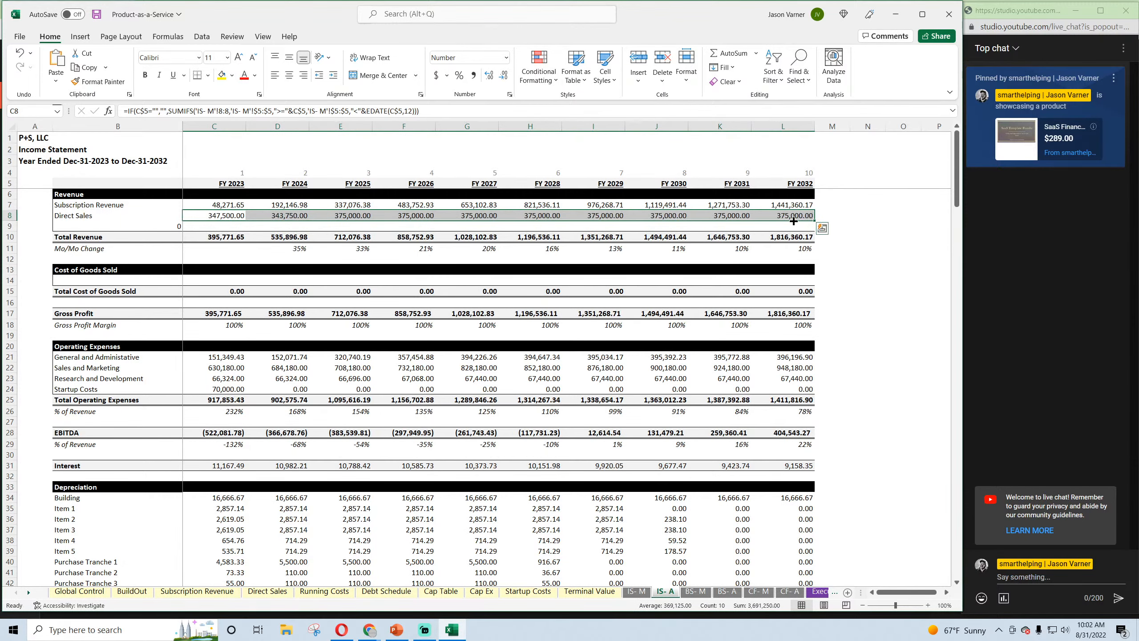
Check the Total Revenue sum formulas for FY 2023 and FY 2024 on the annual income statement
{"action": "left_click", "coordinate": [240, 252]}
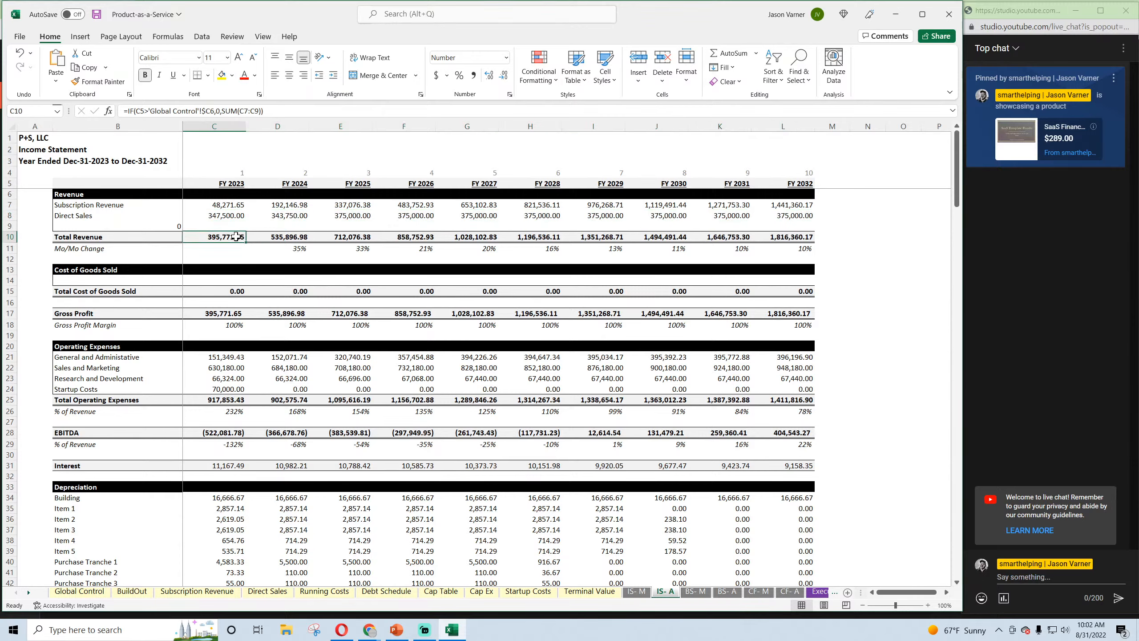
{"action": "double_click", "coordinate": [286, 236]}
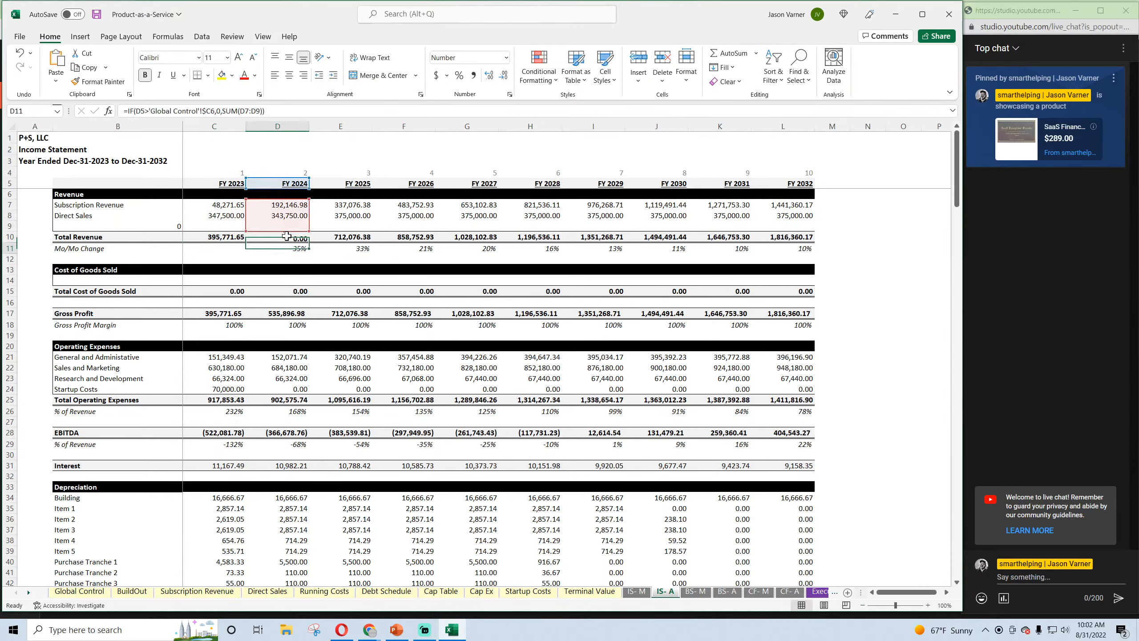
{"action": "key", "text": "Return"}
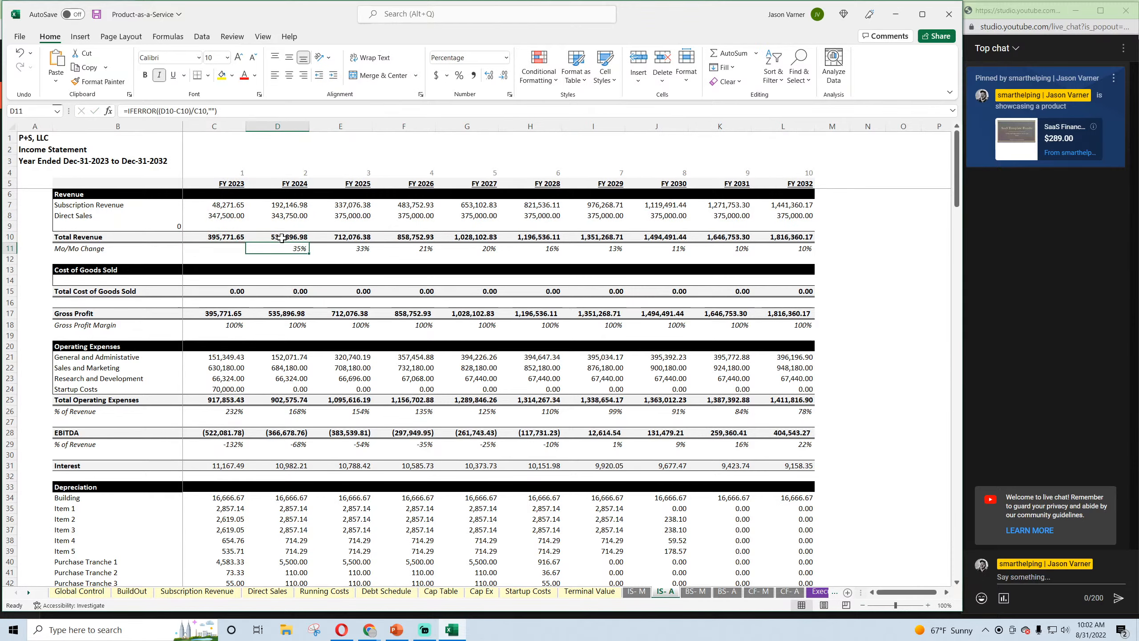
Check the COGS line layout on IS- M and insert two rows under the Cost of Goods Sold heading on IS- A
{"action": "left_click", "coordinate": [636, 591]}
{"action": "left_click", "coordinate": [85, 284]}
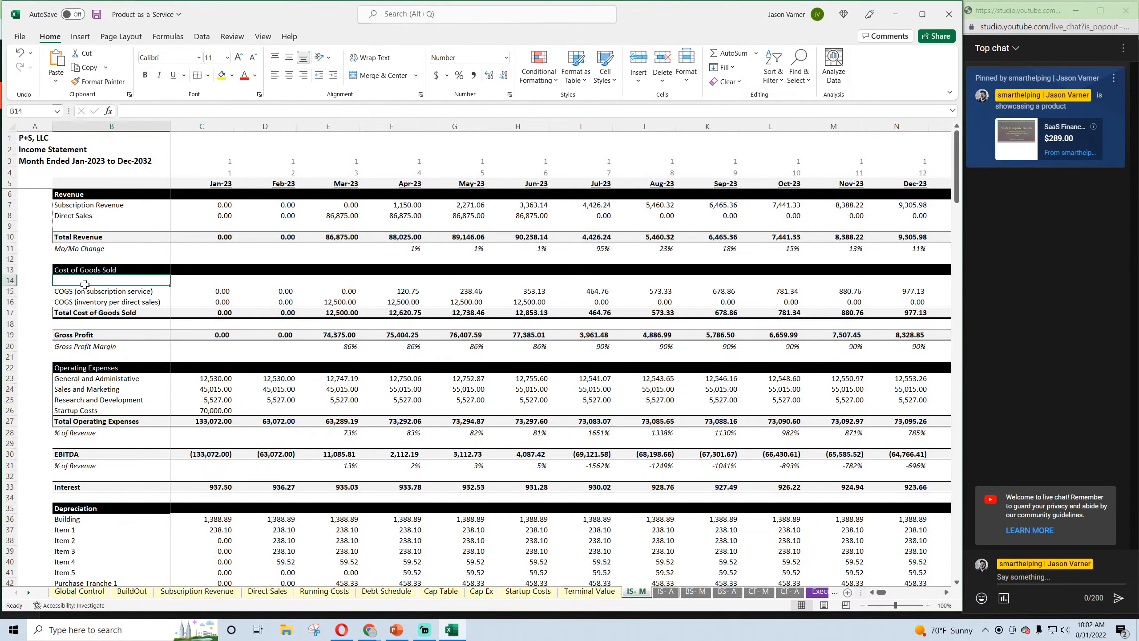
{"action": "left_click_drag", "start_coordinate": [85, 284], "coordinate": [89, 302]}
{"action": "left_click", "coordinate": [665, 592]}
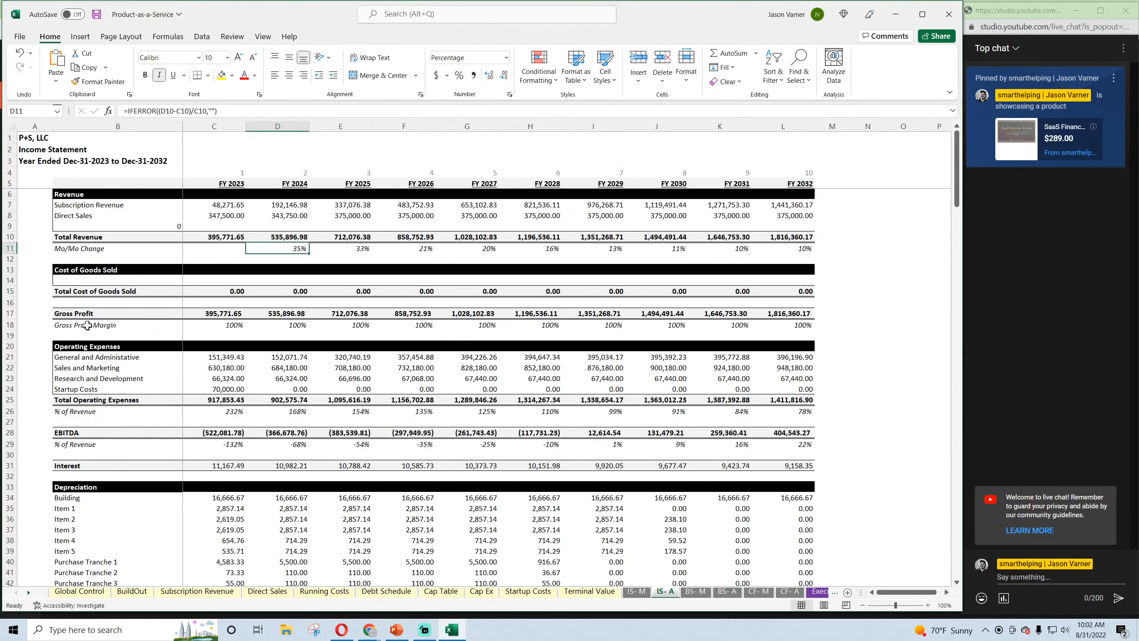
{"action": "left_click_drag", "start_coordinate": [9, 280], "coordinate": [10, 291]}
{"action": "right_click", "coordinate": [10, 287]}
{"action": "left_click", "coordinate": [44, 385]}
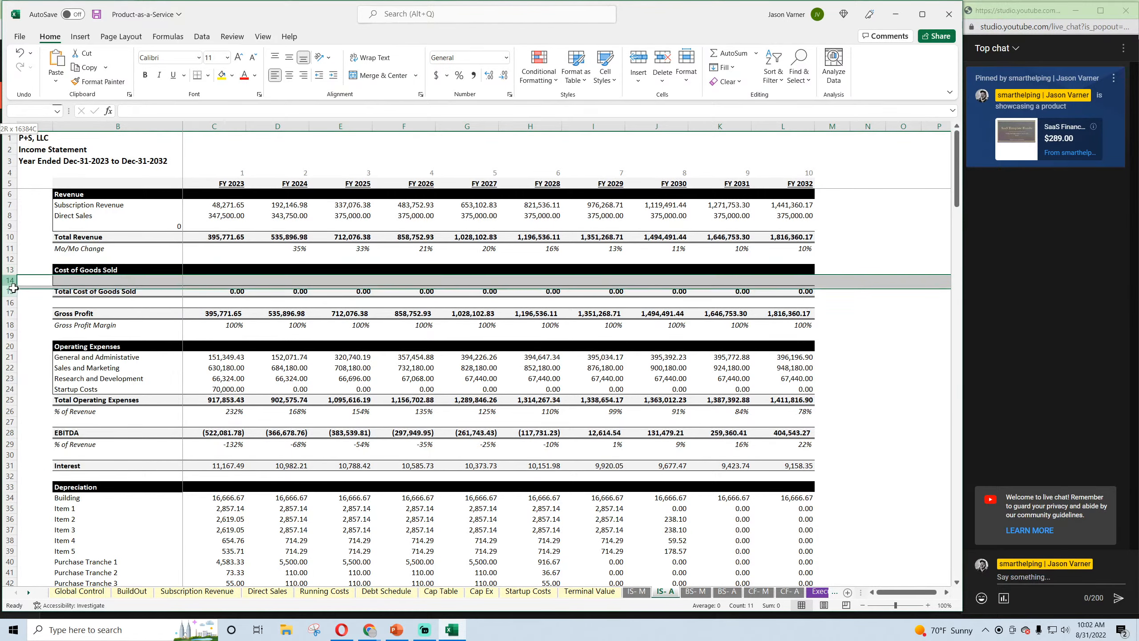
{"action": "right_click", "coordinate": [10, 287]}
{"action": "left_click", "coordinate": [50, 395]}
Copy the linked Subscription Revenue label from B7 and paste its formula into B14 under Cost of Goods Sold on IS- A
{"action": "right_click", "coordinate": [99, 207]}
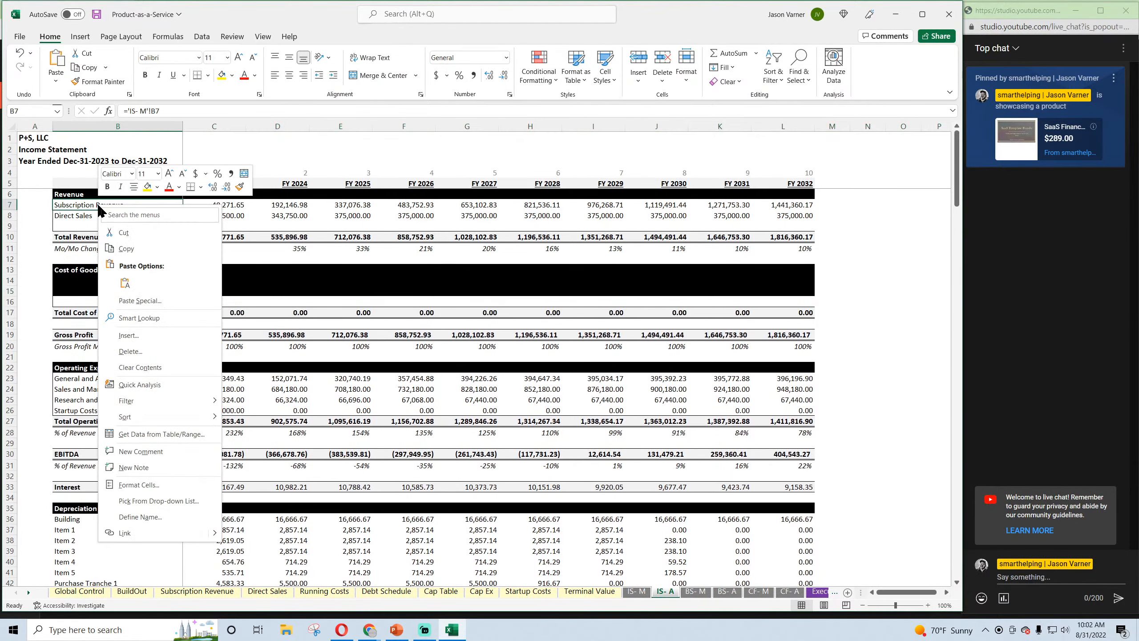
{"action": "left_click", "coordinate": [106, 240]}
{"action": "right_click", "coordinate": [80, 291]}
{"action": "key", "text": "Escape"}
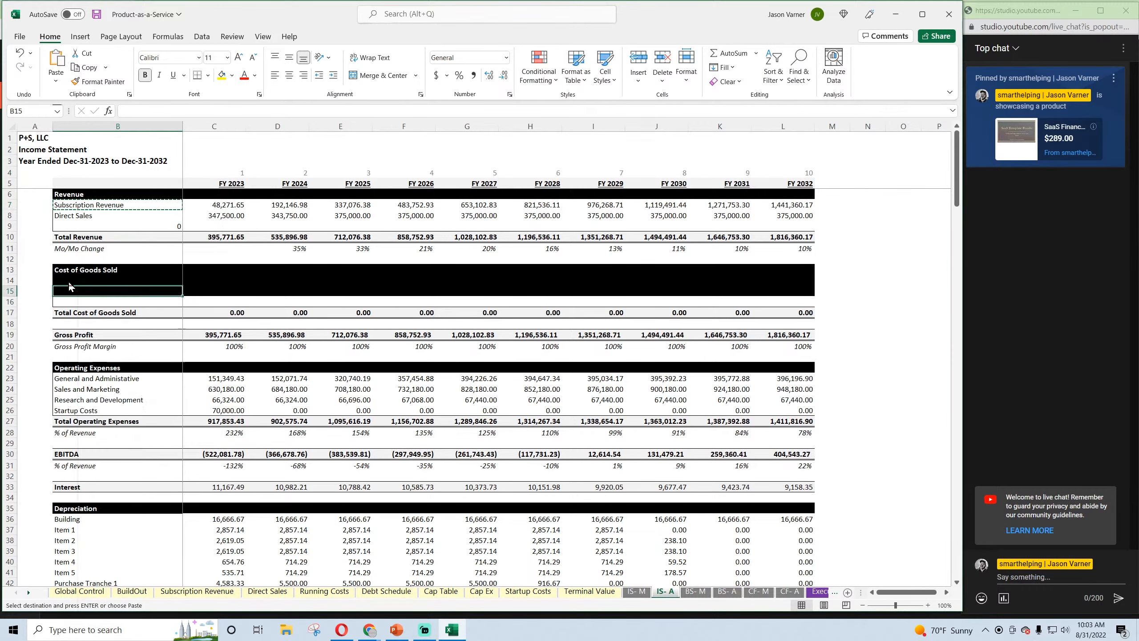
{"action": "right_click", "coordinate": [53, 280]}
{"action": "left_click", "coordinate": [106, 348]}
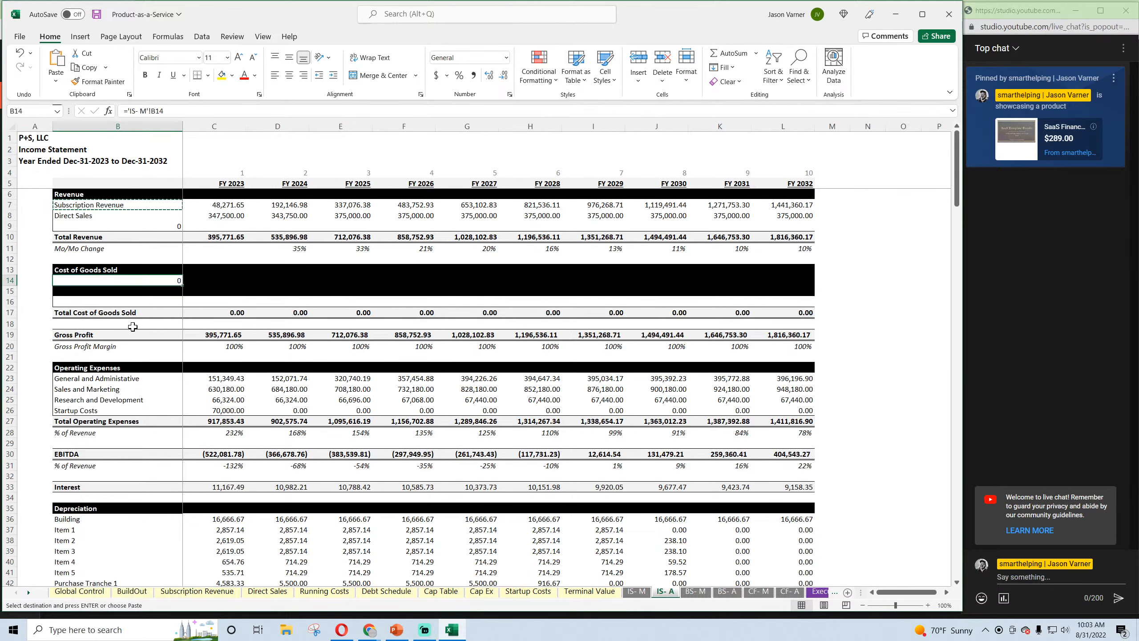
Check the COGS labels on IS- M, fill the linked label on IS- A from B14 down through B16, and leave B14 blank
{"action": "left_click", "coordinate": [629, 583]}
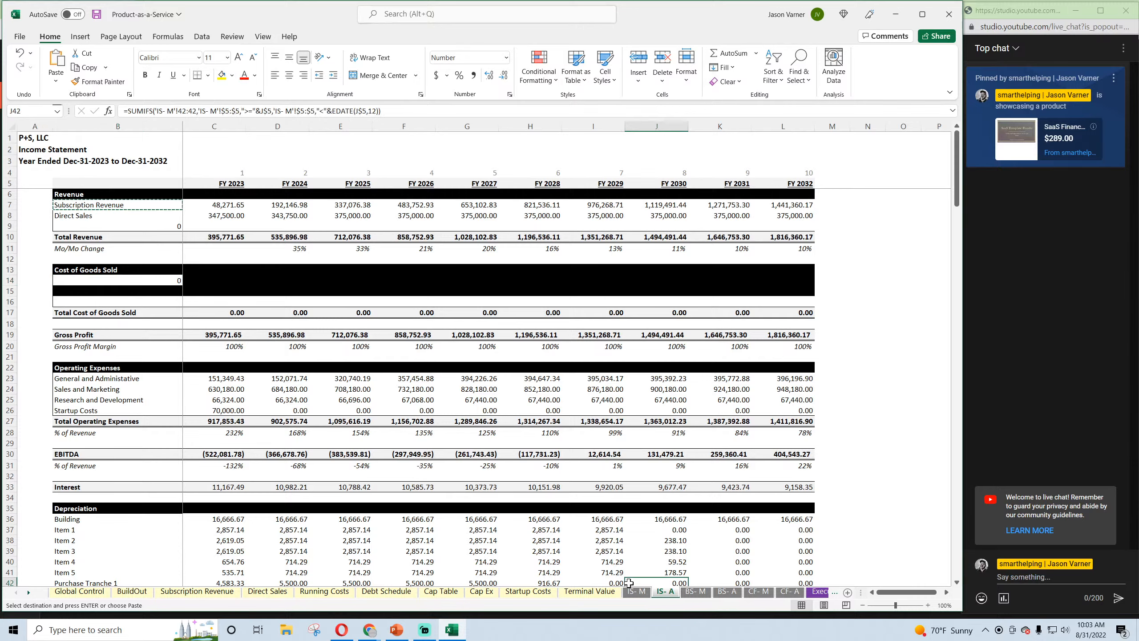
{"action": "left_click", "coordinate": [636, 591]}
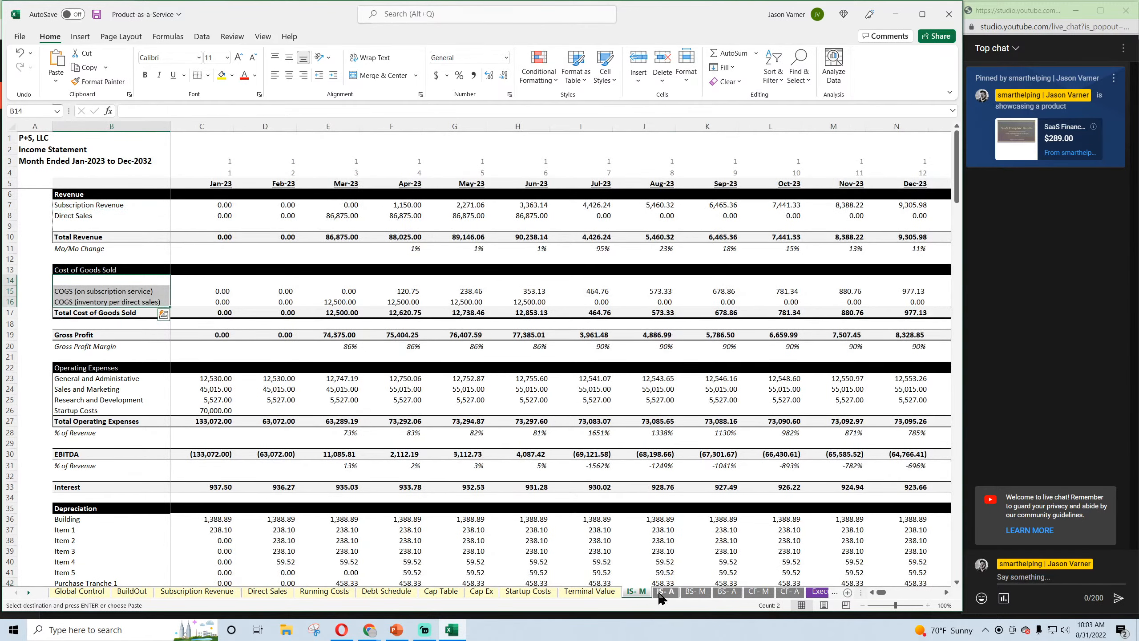
{"action": "left_click", "coordinate": [665, 591]}
{"action": "left_click", "coordinate": [161, 280]}
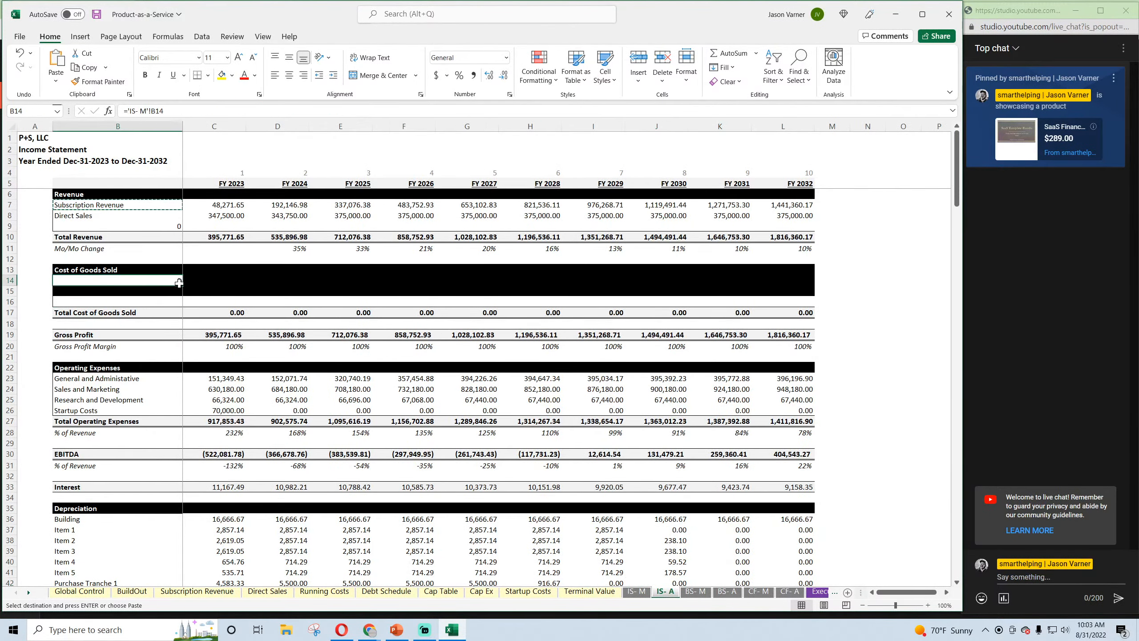
{"action": "left_click_drag", "start_coordinate": [179, 282], "coordinate": [179, 302]}
{"action": "key", "text": "Down"}
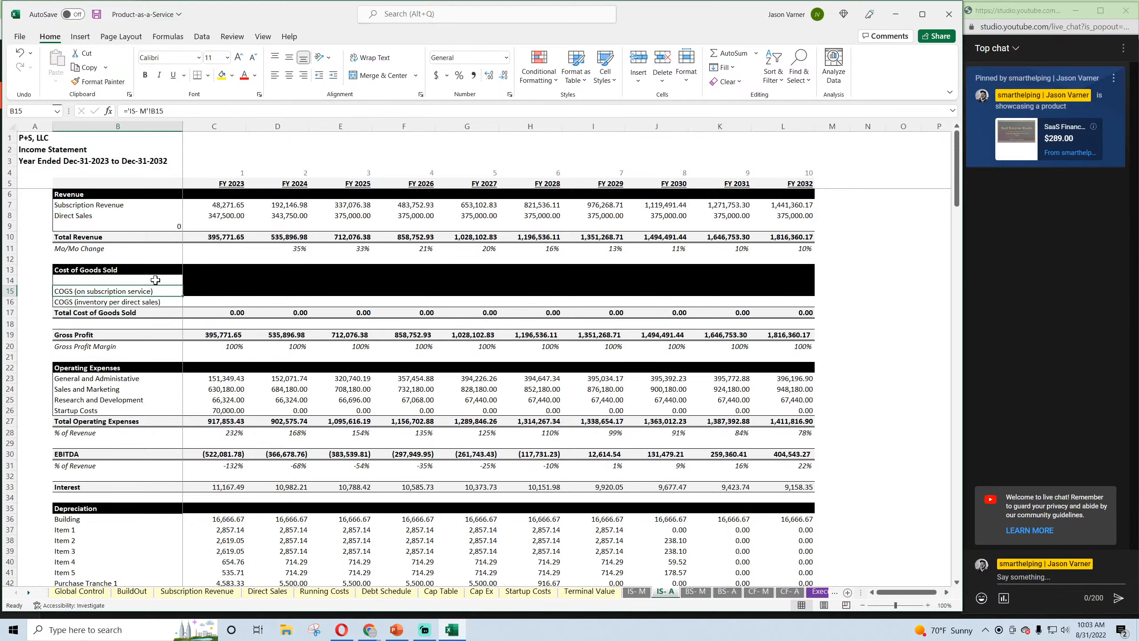
Copy the C7 annual sum formula into C15 and fill it through both COGS rows across to FY 2032
{"action": "left_click", "coordinate": [219, 205]}
{"action": "right_click", "coordinate": [224, 205]}
{"action": "left_click", "coordinate": [246, 251]}
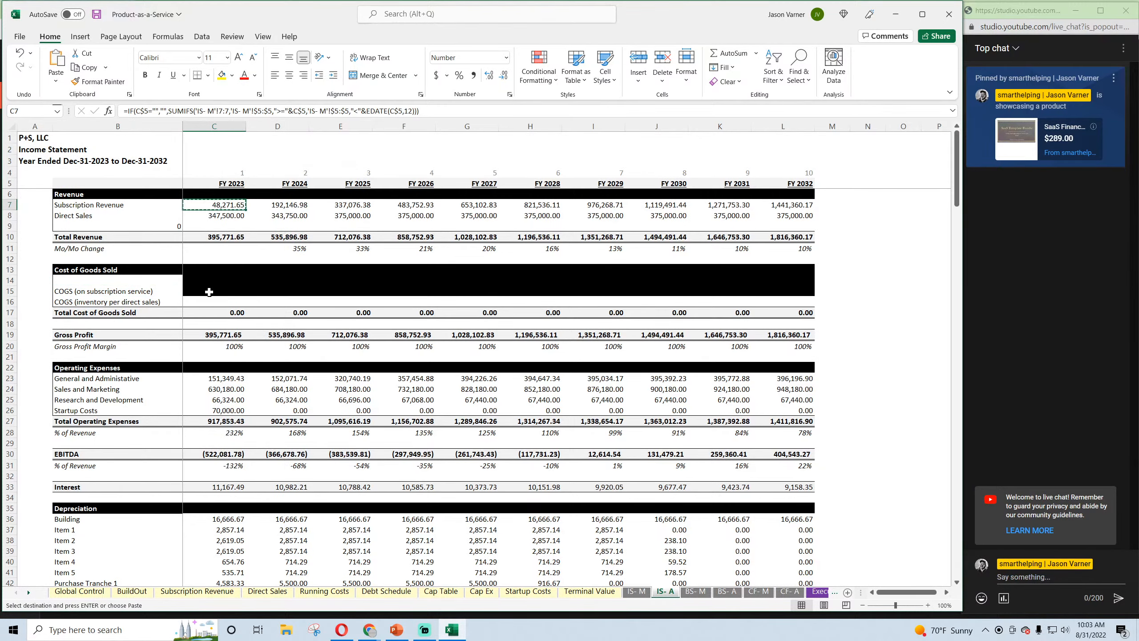
{"action": "right_click", "coordinate": [209, 292]}
{"action": "left_click", "coordinate": [229, 357]}
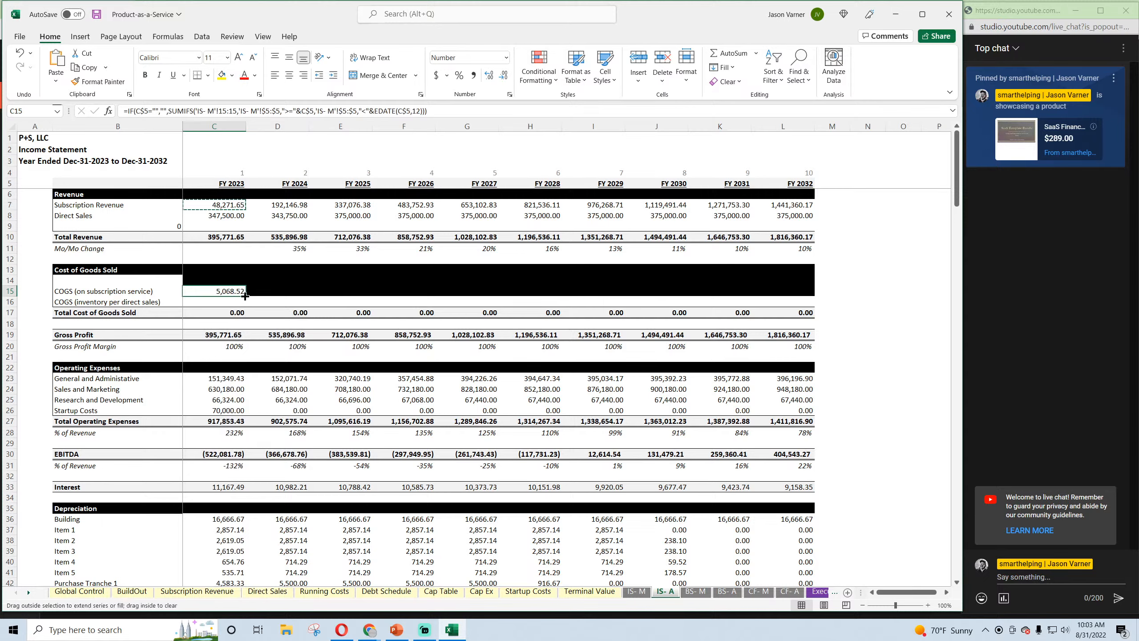
{"action": "left_click_drag", "start_coordinate": [245, 296], "coordinate": [247, 308]}
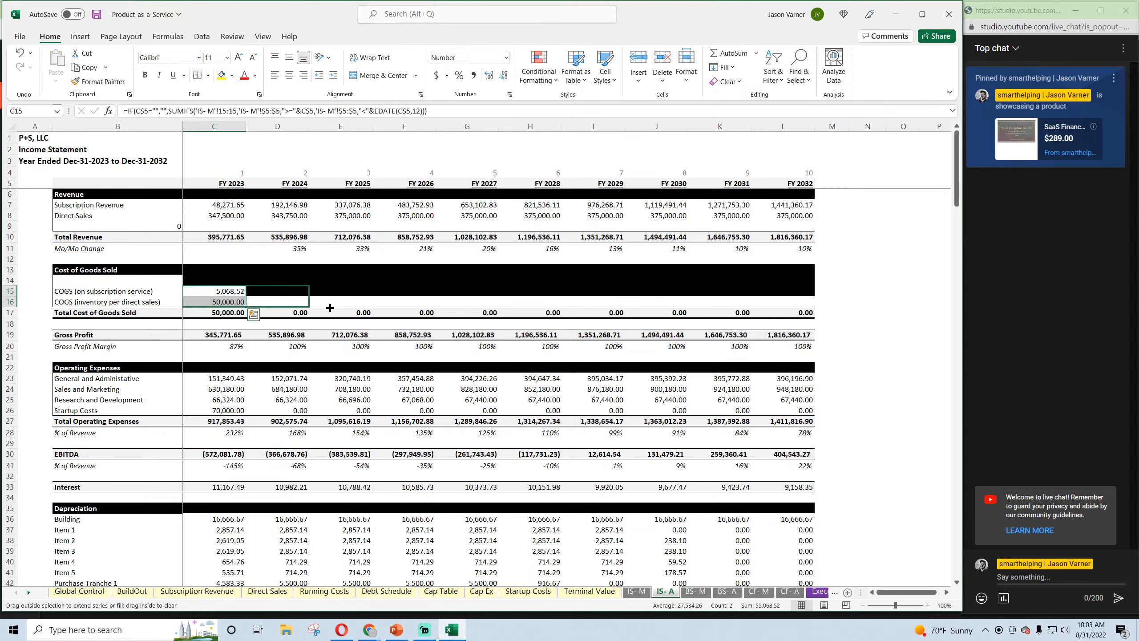
{"action": "left_click_drag", "start_coordinate": [330, 308], "coordinate": [805, 305]}
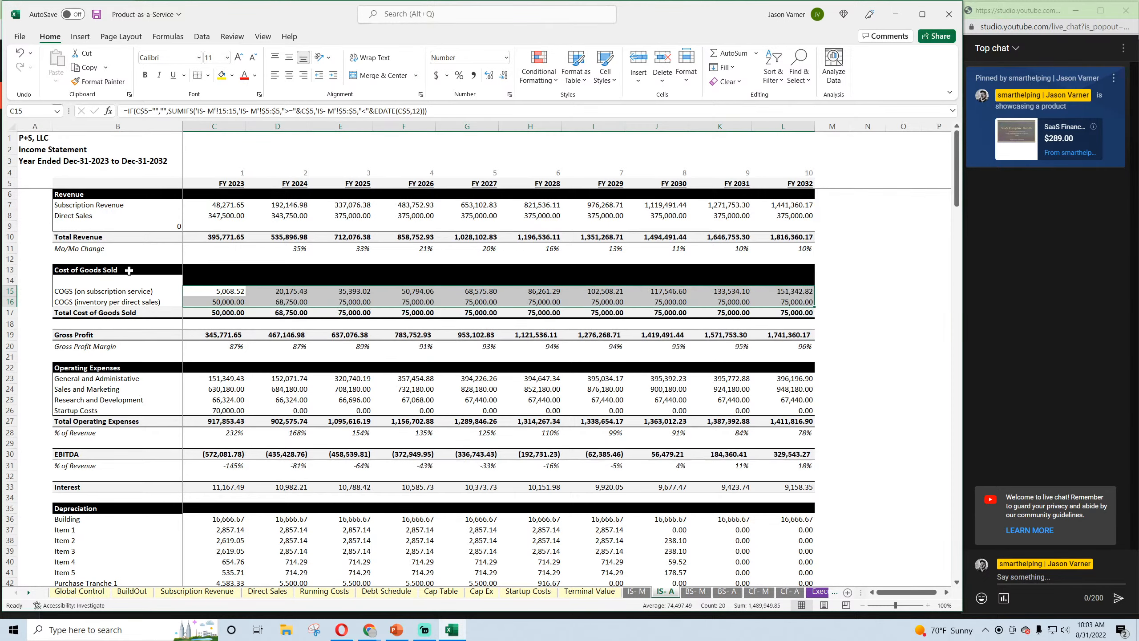
Remove the black fill from the blank row 14 under the Cost of Goods Sold heading and save the workbook
{"action": "left_click", "coordinate": [175, 280]}
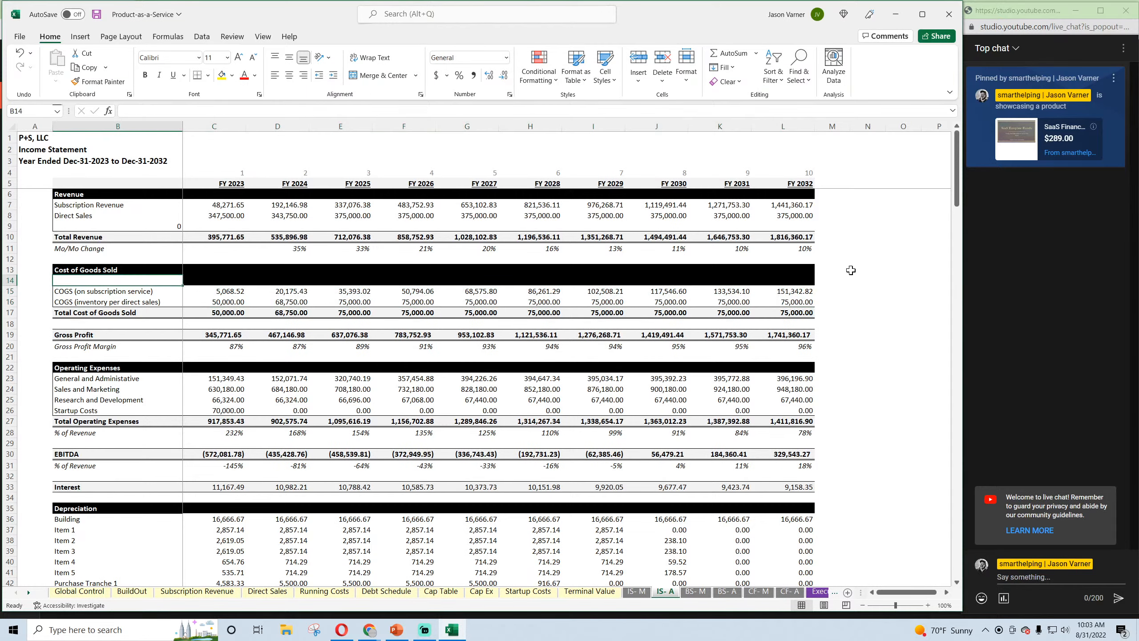
{"action": "left_click", "coordinate": [830, 279]}
{"action": "left_click_drag", "start_coordinate": [850, 285], "coordinate": [200, 294]}
{"action": "left_click", "coordinate": [269, 290]}
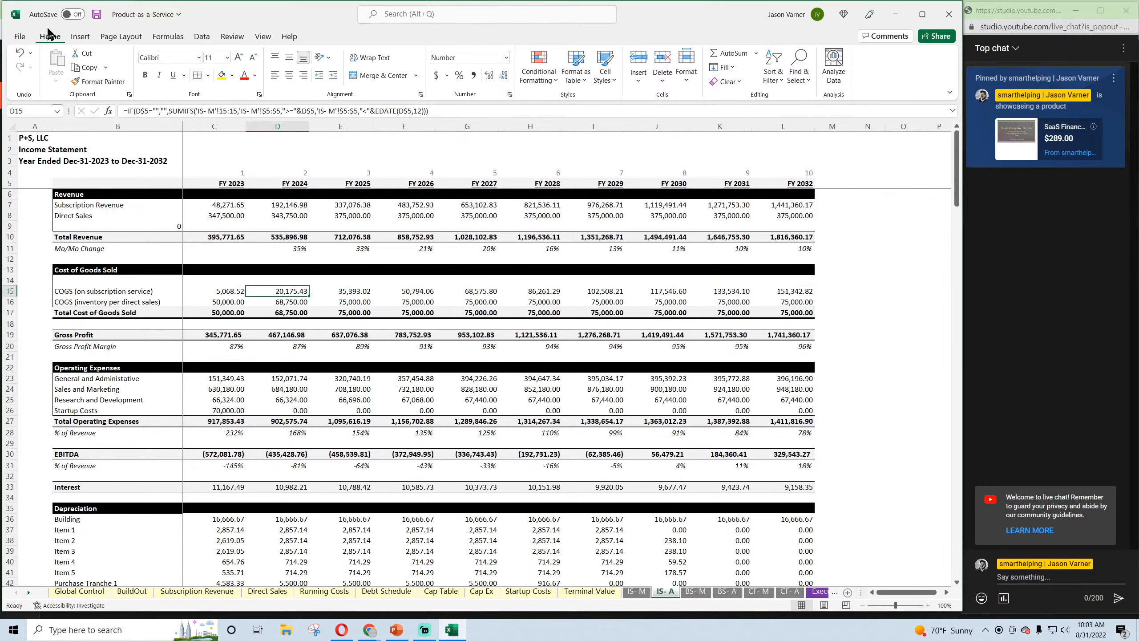
{"action": "left_click", "coordinate": [96, 14]}
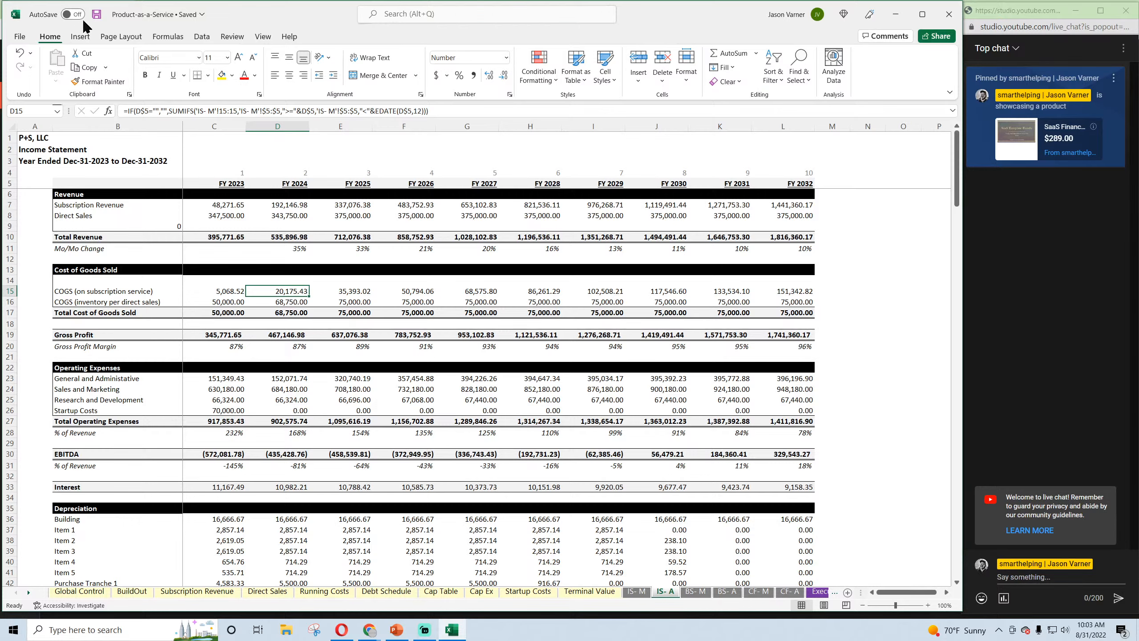
Examine the annual COGS formulas in rows 15 and 16, the Total Cost of Goods Sold formula and the FY 2024 General and Administrative formula
{"action": "left_click", "coordinate": [230, 294]}
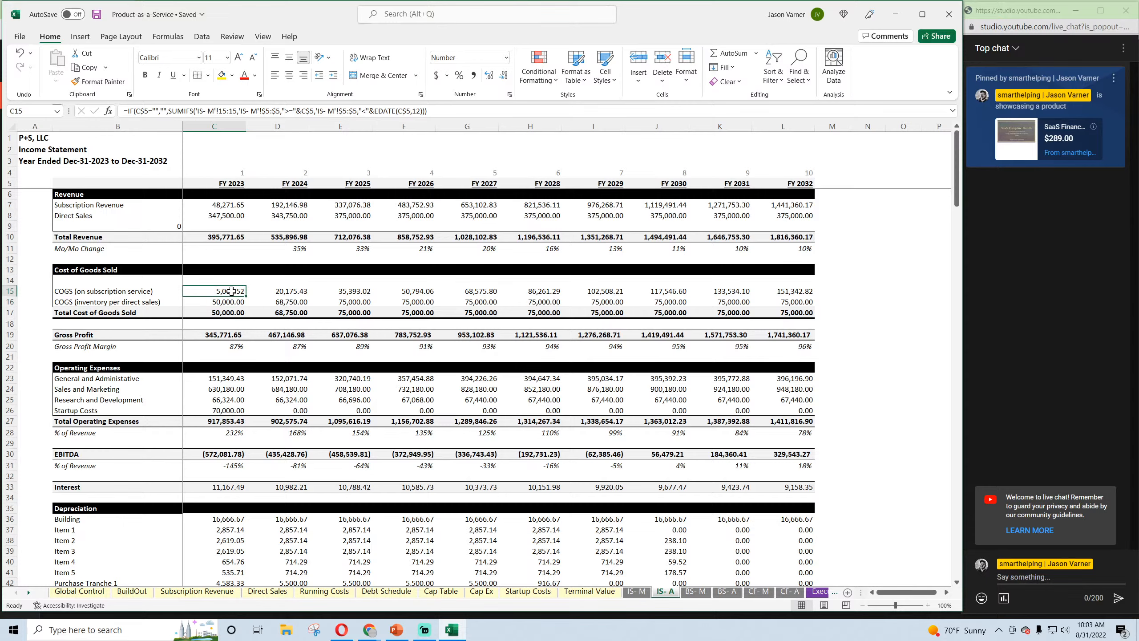
{"action": "left_click", "coordinate": [233, 302]}
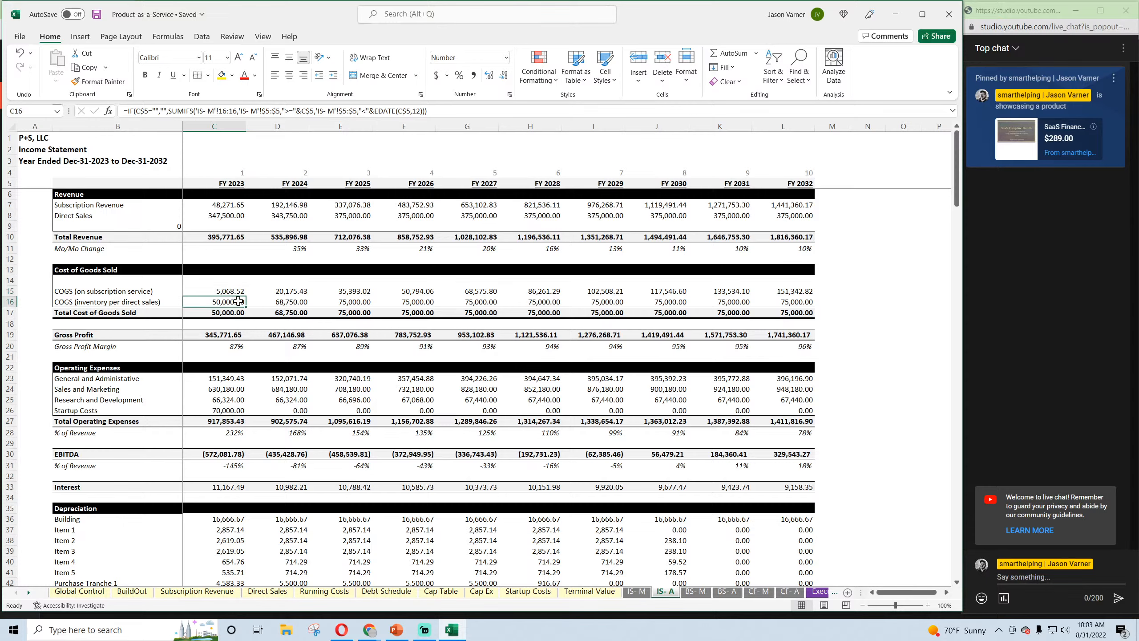
{"action": "left_click", "coordinate": [292, 299]}
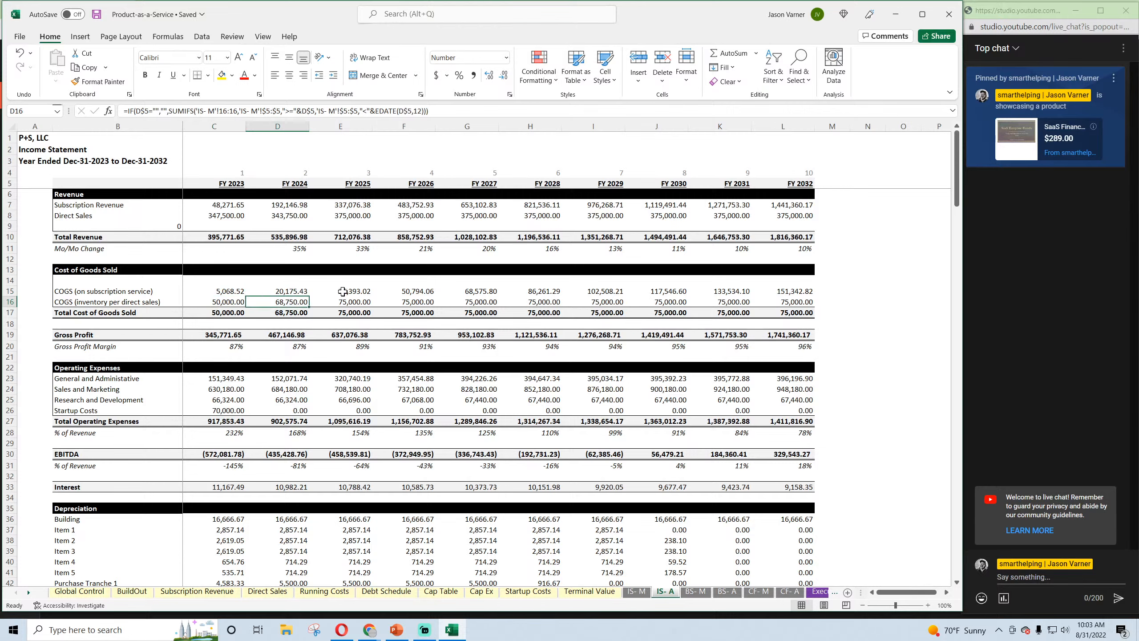
{"action": "key", "text": "Right"}
{"action": "key", "text": "Right"}
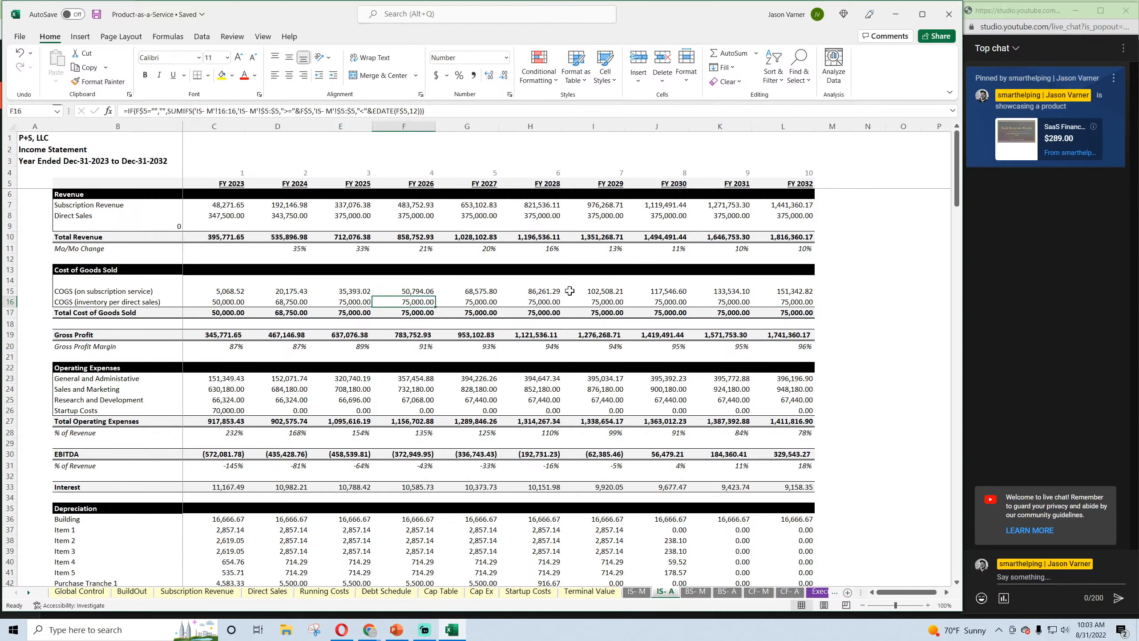
{"action": "key", "text": "ctrl+Right"}
{"action": "key", "text": "Down"}
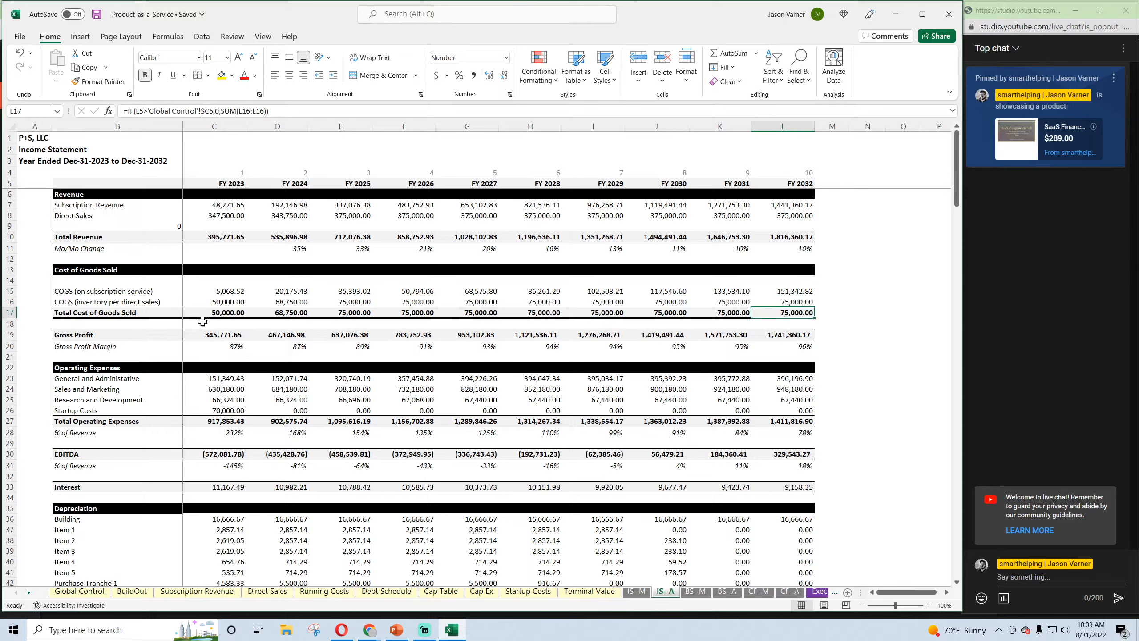
{"action": "left_click", "coordinate": [216, 291]}
{"action": "left_click", "coordinate": [227, 304]}
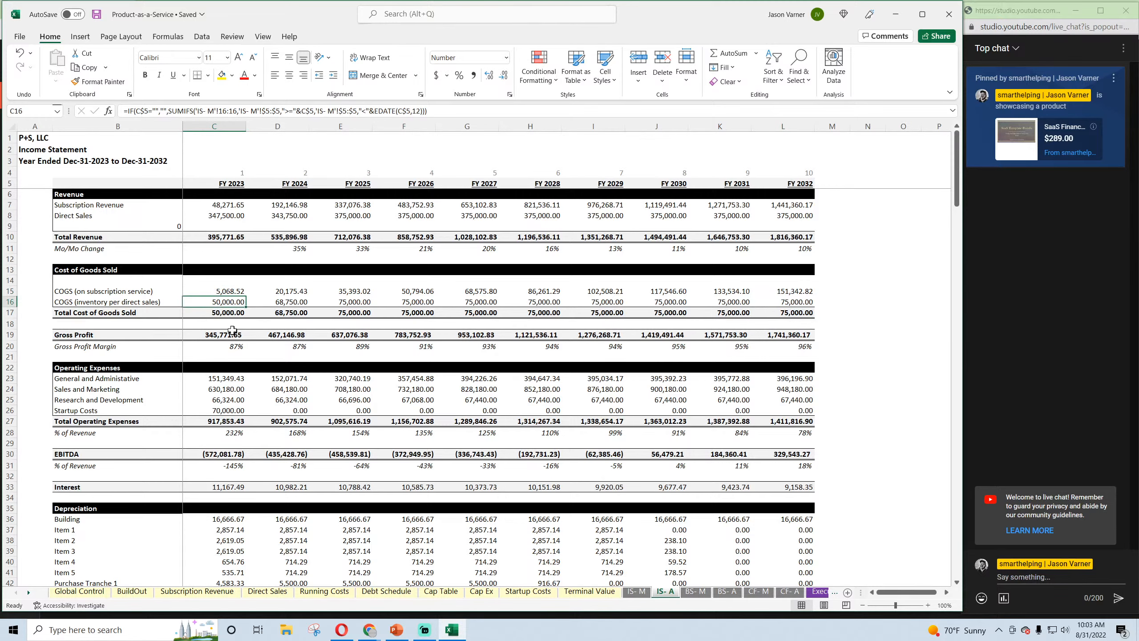
{"action": "left_click", "coordinate": [284, 379]}
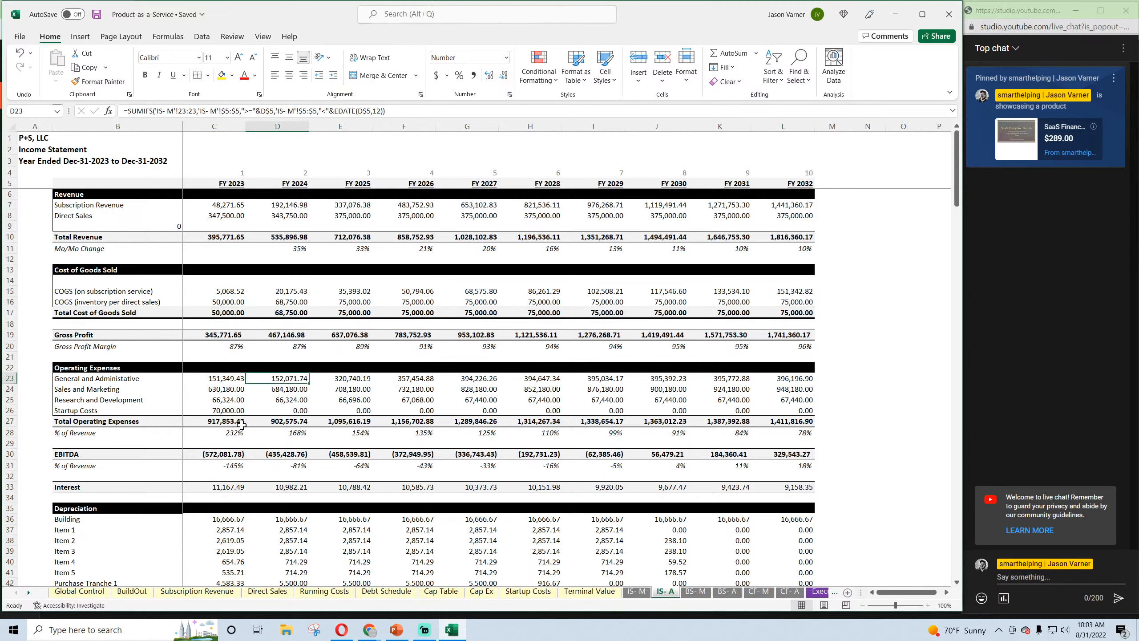
Add a net income check in M221 on IS- A: =SUM(C221:L221)-SUM('IS- M'!C221:DR221)
{"action": "scroll", "coordinate": [241, 424], "scroll_direction": "down", "scroll_amount": 20}
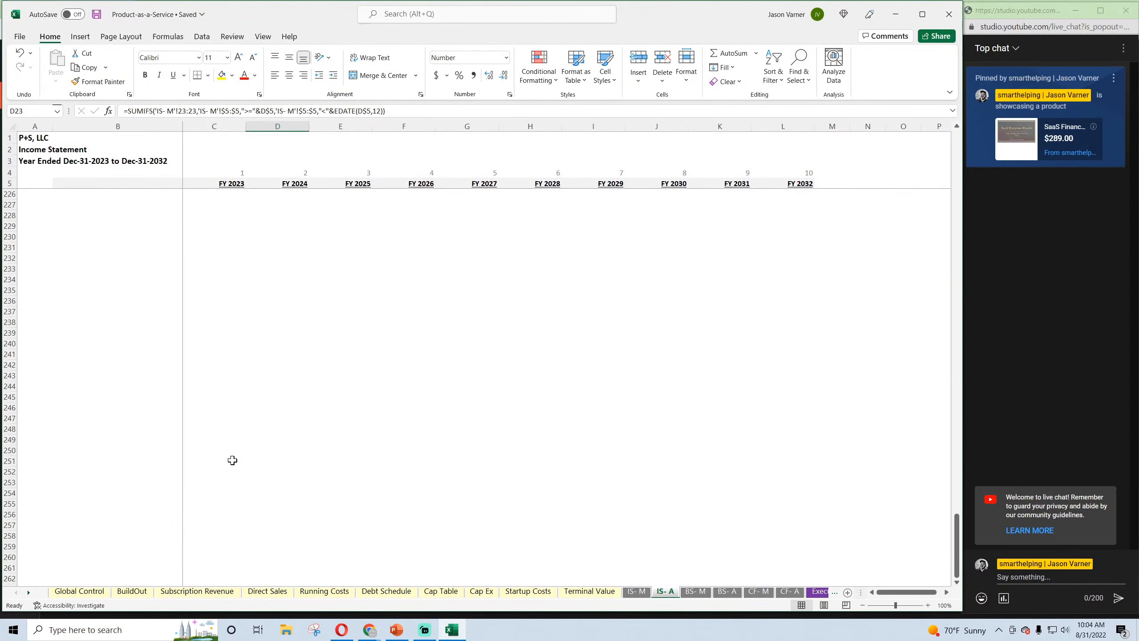
{"action": "scroll", "coordinate": [233, 460], "scroll_direction": "up", "scroll_amount": 11}
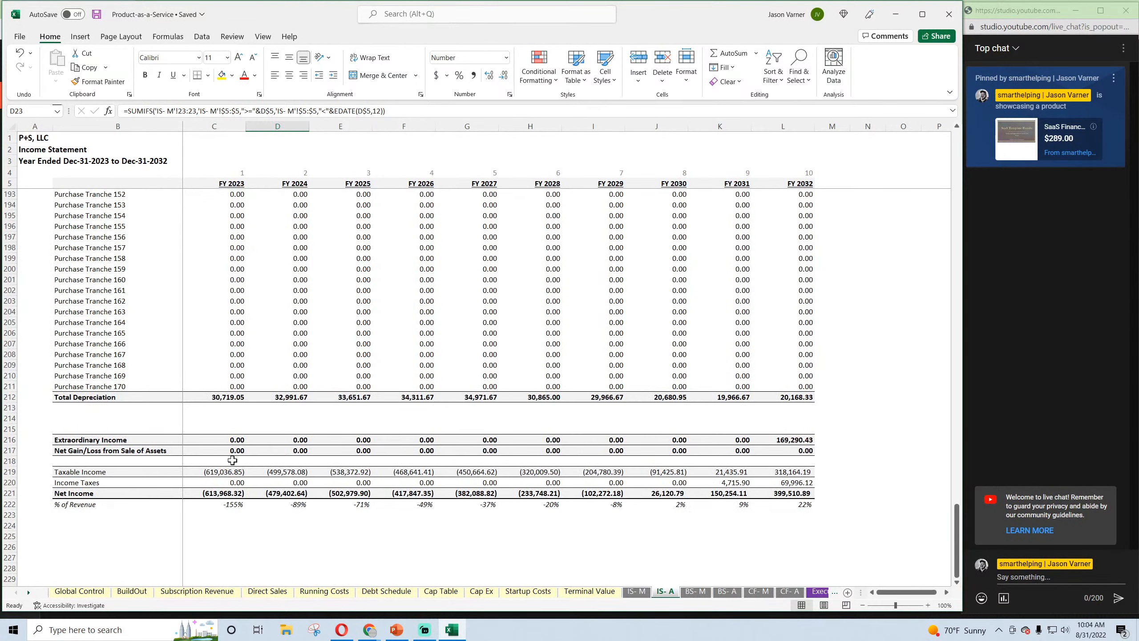
{"action": "left_click", "coordinate": [823, 492]}
{"action": "left_click", "coordinate": [734, 58]}
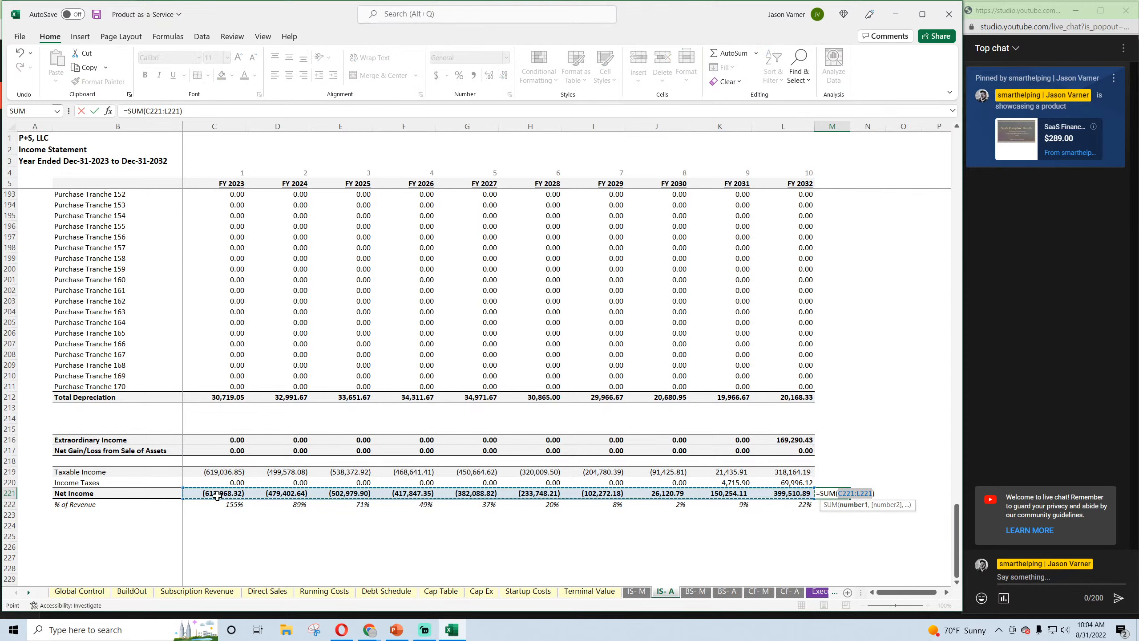
{"action": "left_click", "coordinate": [246, 108]}
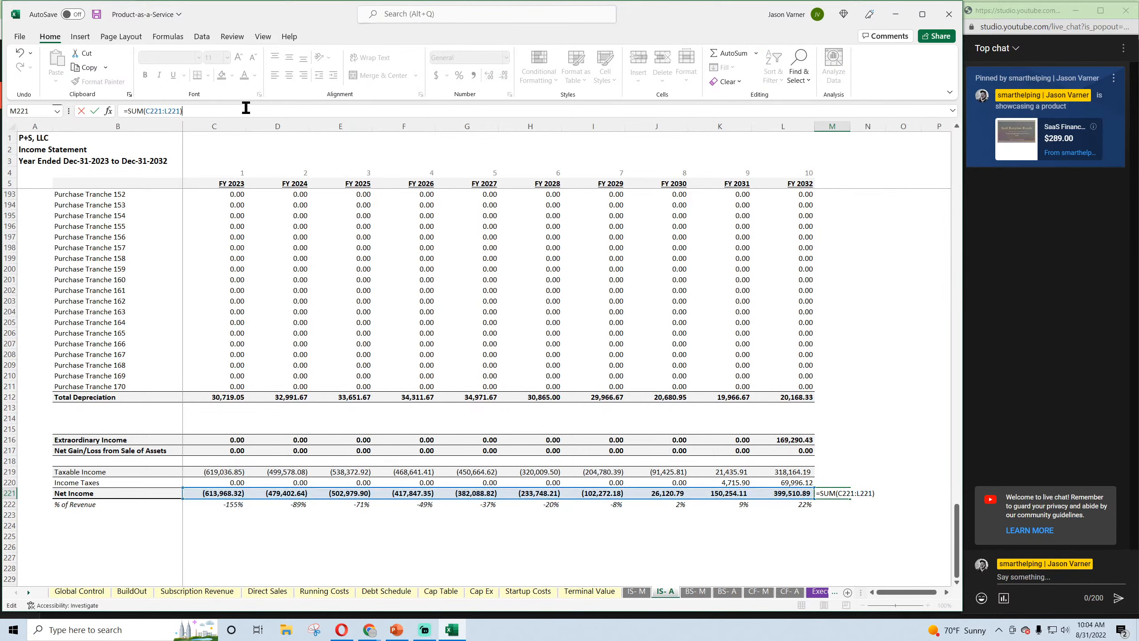
{"action": "type", "text": "-sum("}
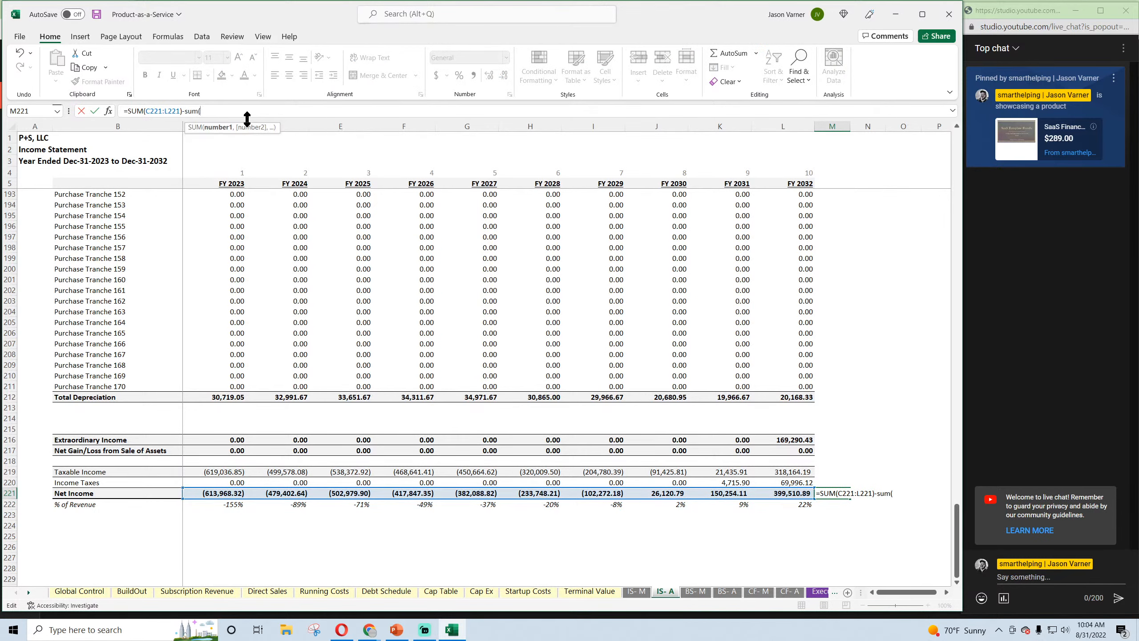
{"action": "left_click", "coordinate": [636, 593]}
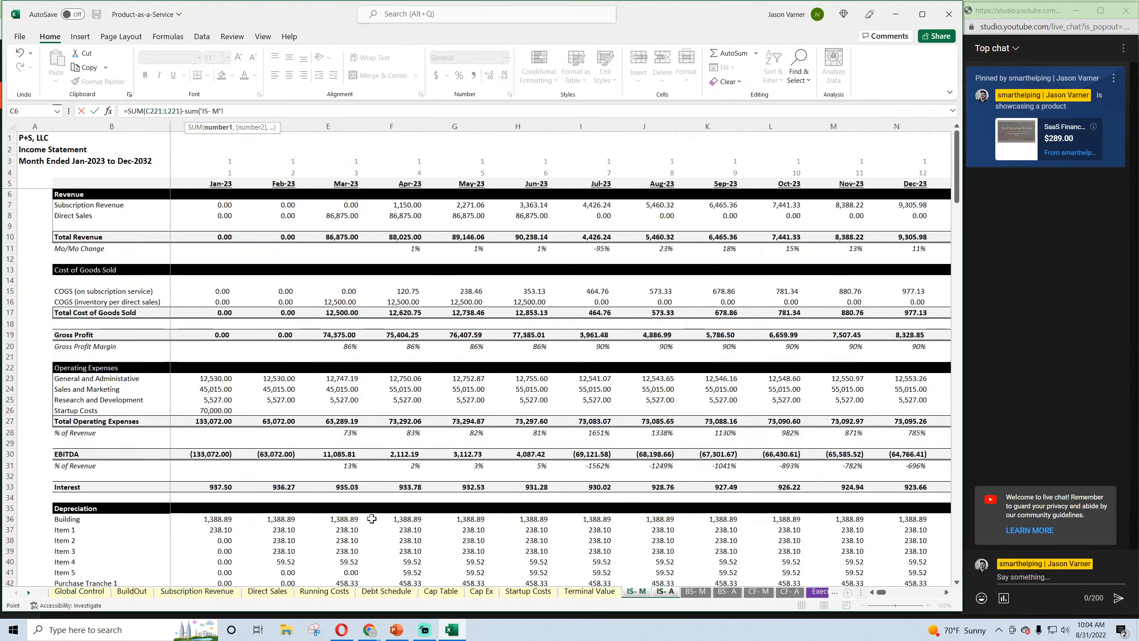
{"action": "scroll", "coordinate": [348, 501], "scroll_direction": "down", "scroll_amount": 20}
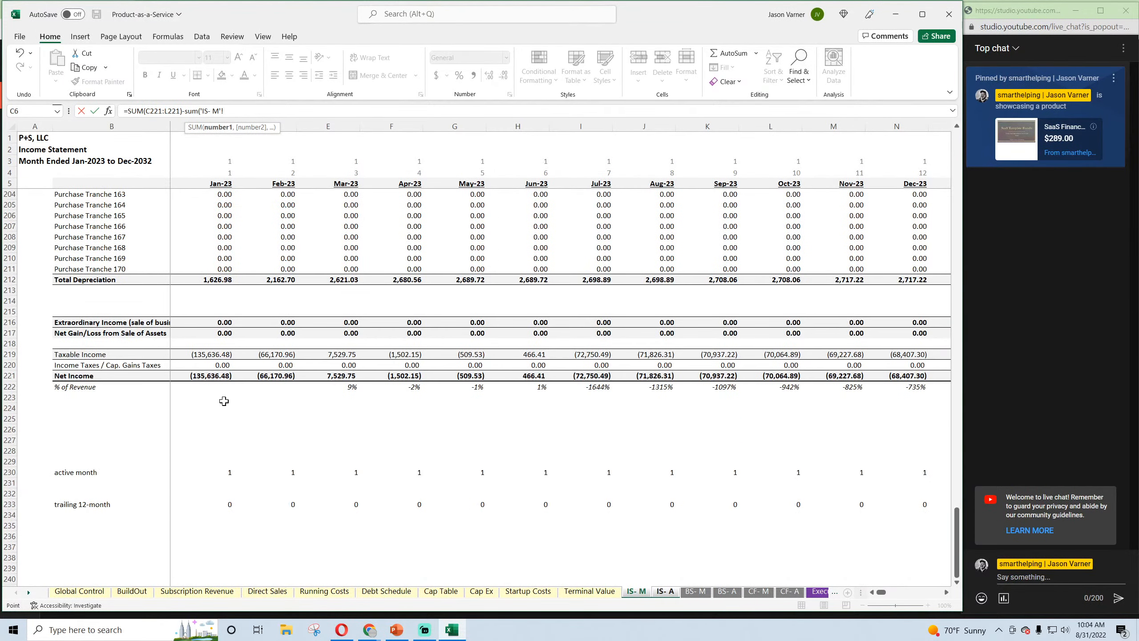
{"action": "left_click_drag", "start_coordinate": [196, 376], "coordinate": [851, 384]}
{"action": "key", "text": "Return"}
{"action": "key", "text": "Return"}
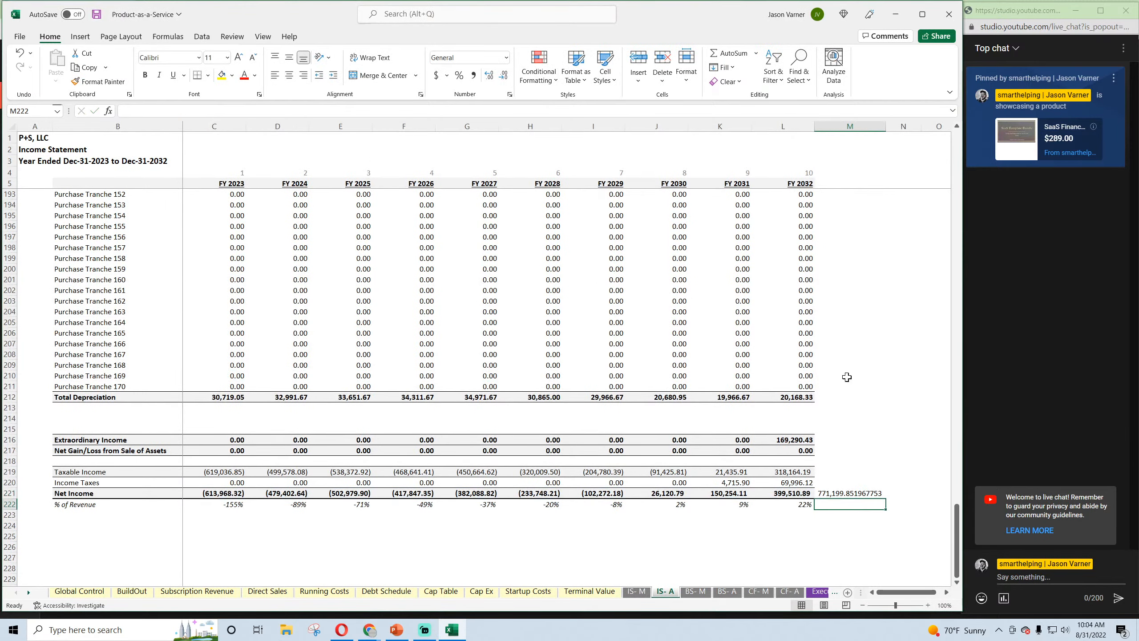
Format the net income check in M221 as a number with thousands separators and two decimal places
{"action": "left_click", "coordinate": [843, 493]}
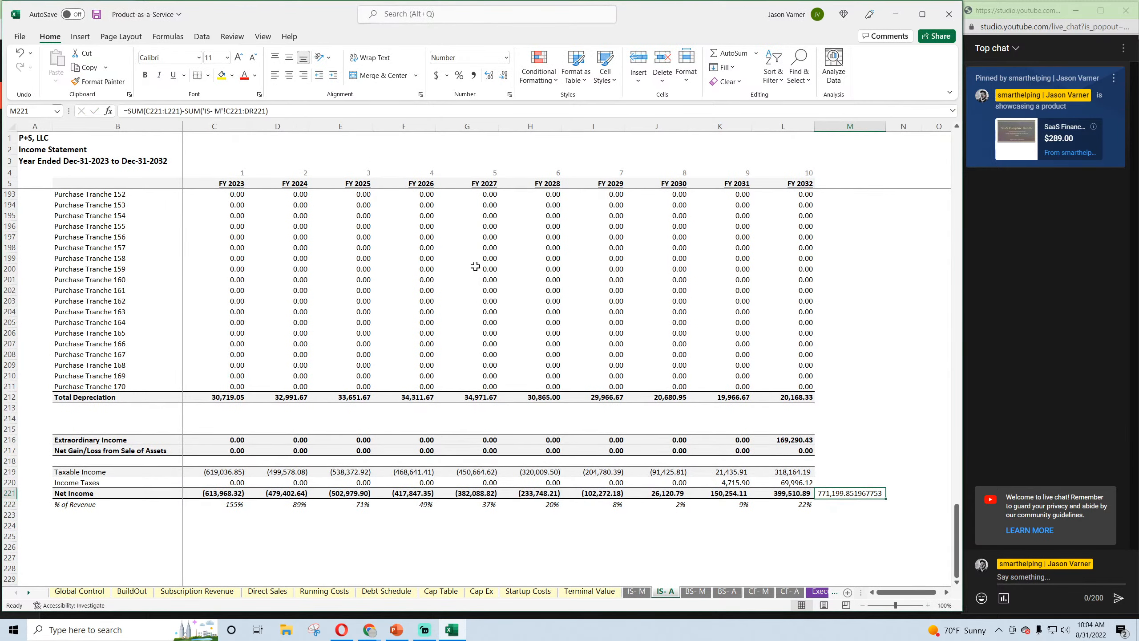
{"action": "left_click", "coordinate": [510, 94]}
{"action": "left_click", "coordinate": [637, 277]}
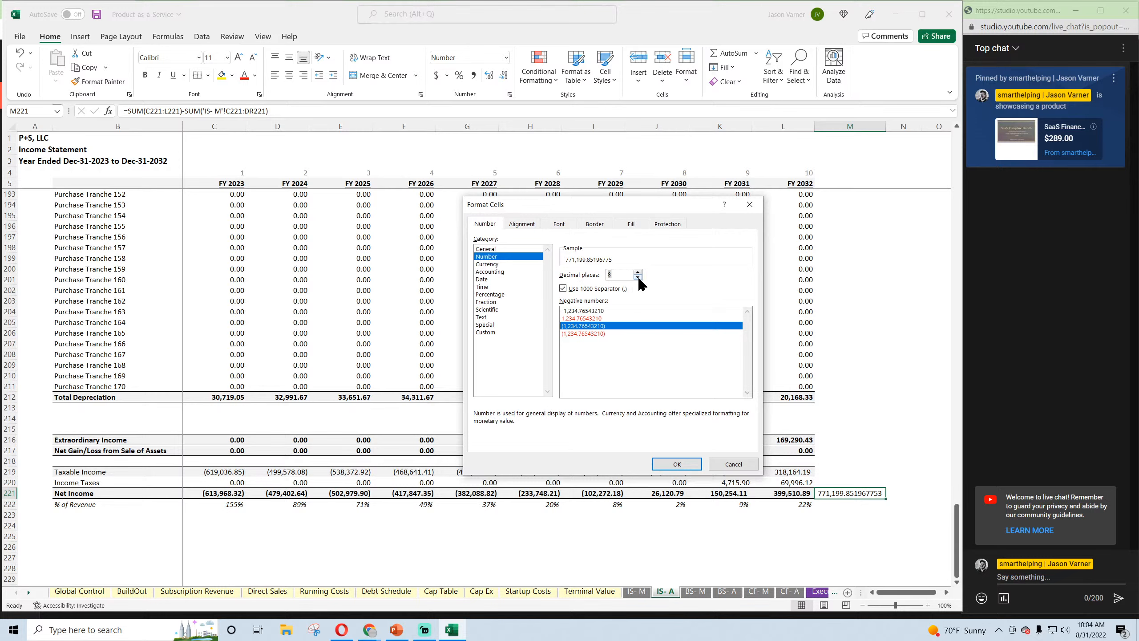
{"action": "left_click", "coordinate": [677, 464]}
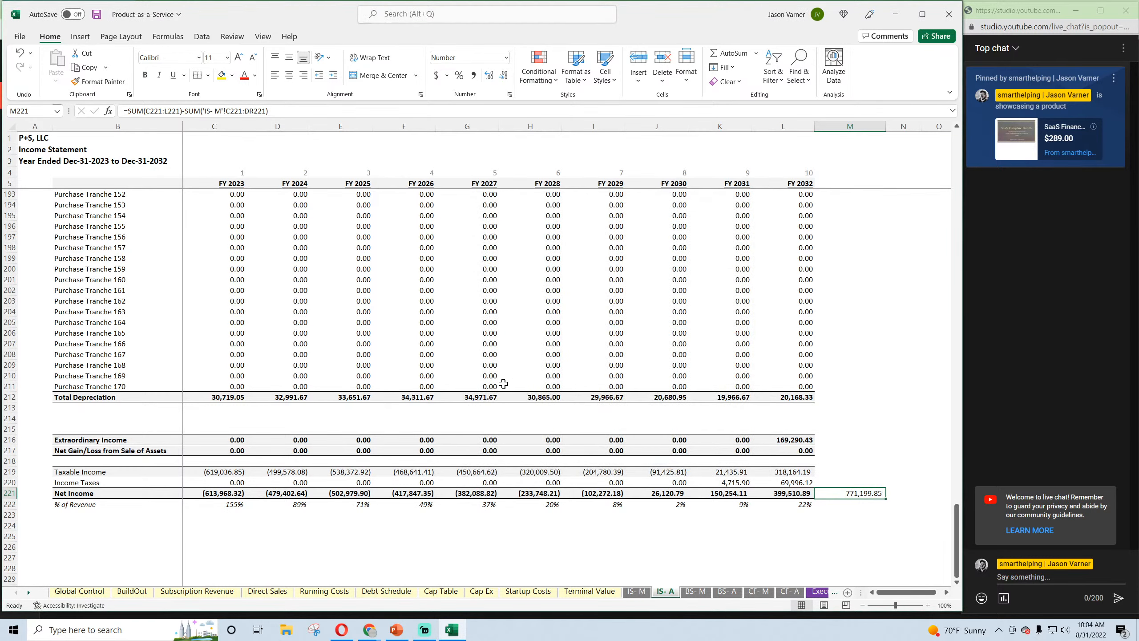
Select the annual EBITDA values from FY 2023 through FY 2032 to review their total
{"action": "scroll", "coordinate": [619, 483], "scroll_direction": "up", "scroll_amount": 20}
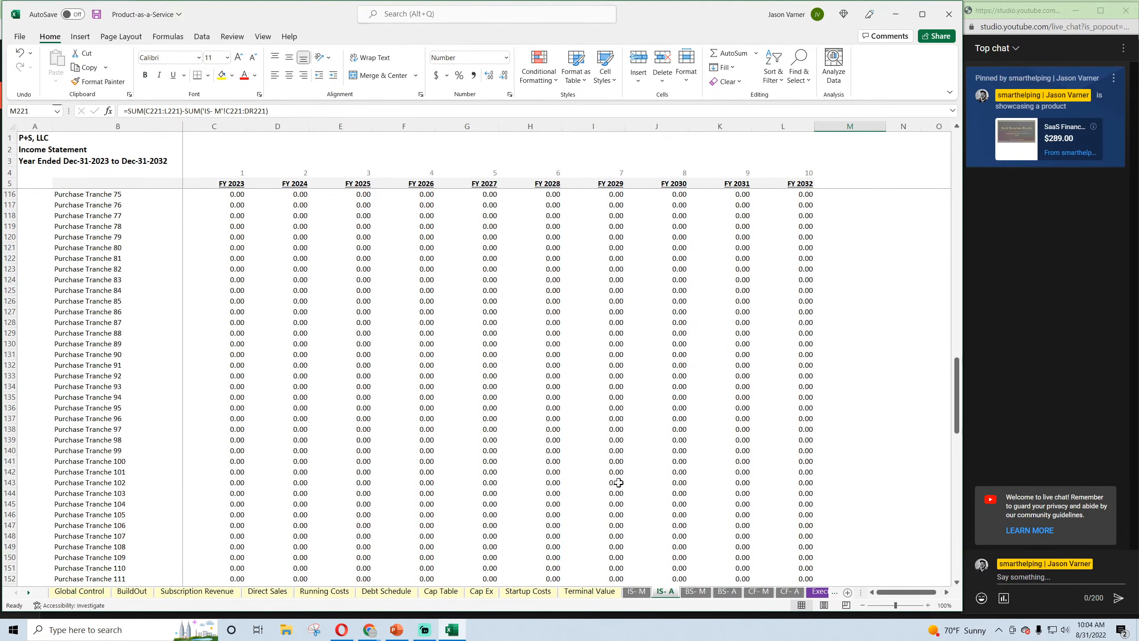
{"action": "scroll", "coordinate": [619, 482], "scroll_direction": "up", "scroll_amount": 11}
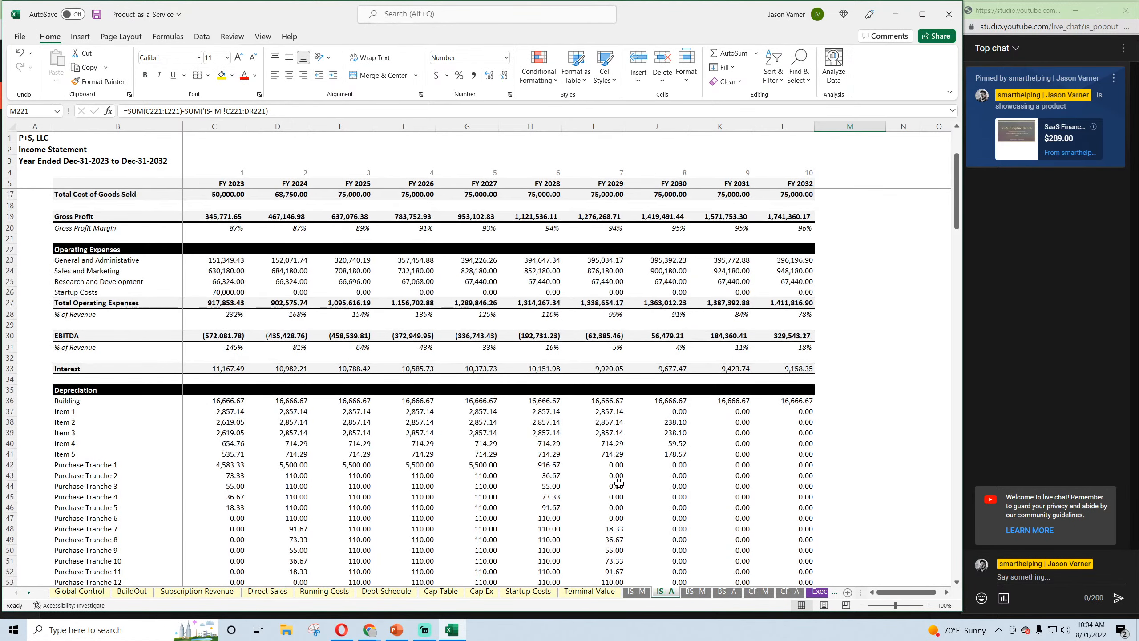
{"action": "left_click_drag", "start_coordinate": [789, 335], "coordinate": [230, 340]}
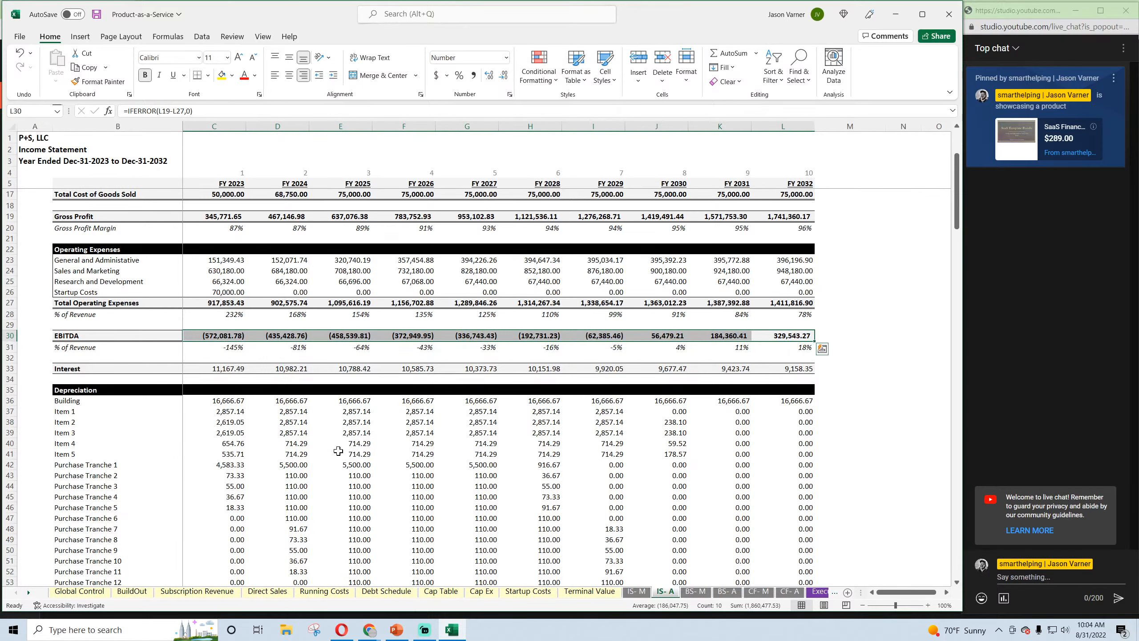
Select the EBITDA row on the IS- M sheet to review its monthly total against the annual statement
{"action": "left_click", "coordinate": [639, 592]}
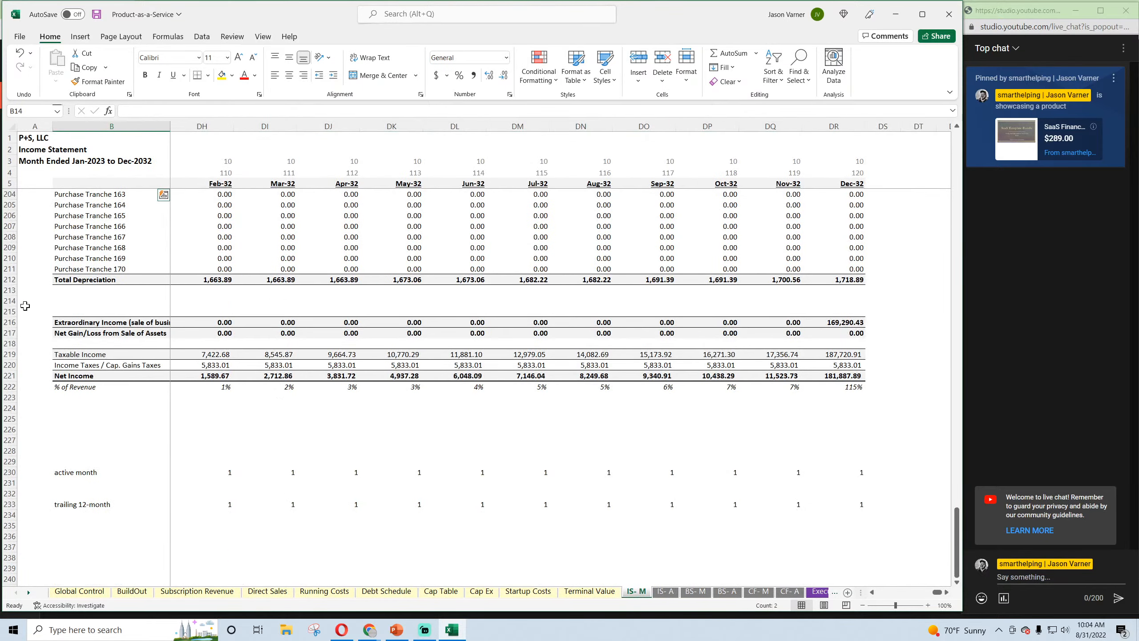
{"action": "scroll", "coordinate": [25, 306], "scroll_direction": "up", "scroll_amount": 20}
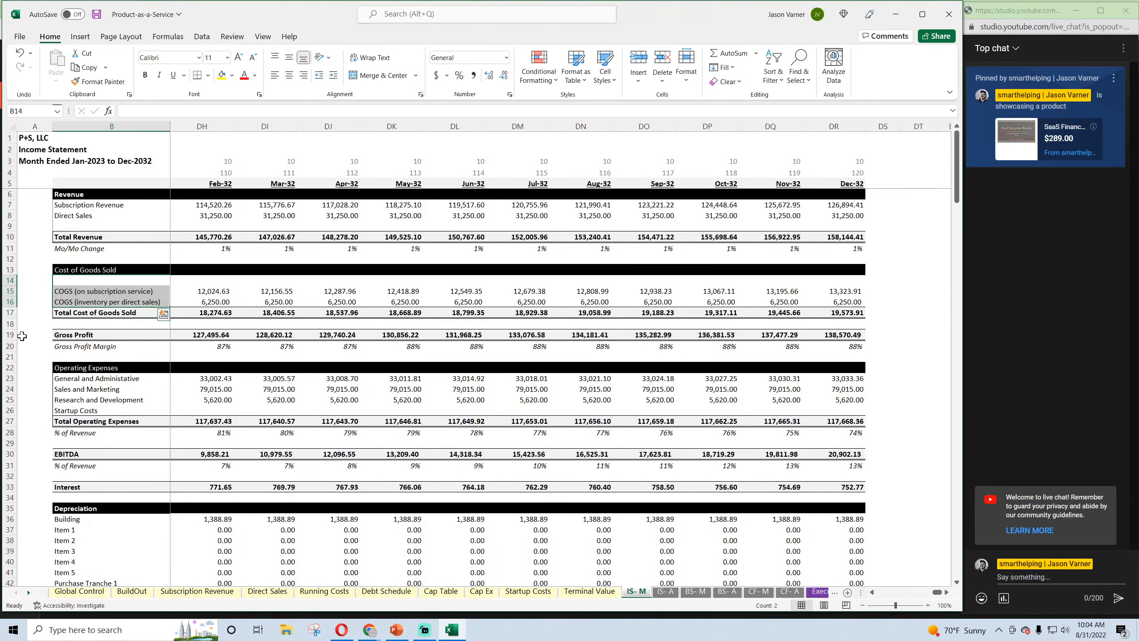
{"action": "left_click", "coordinate": [3, 454]}
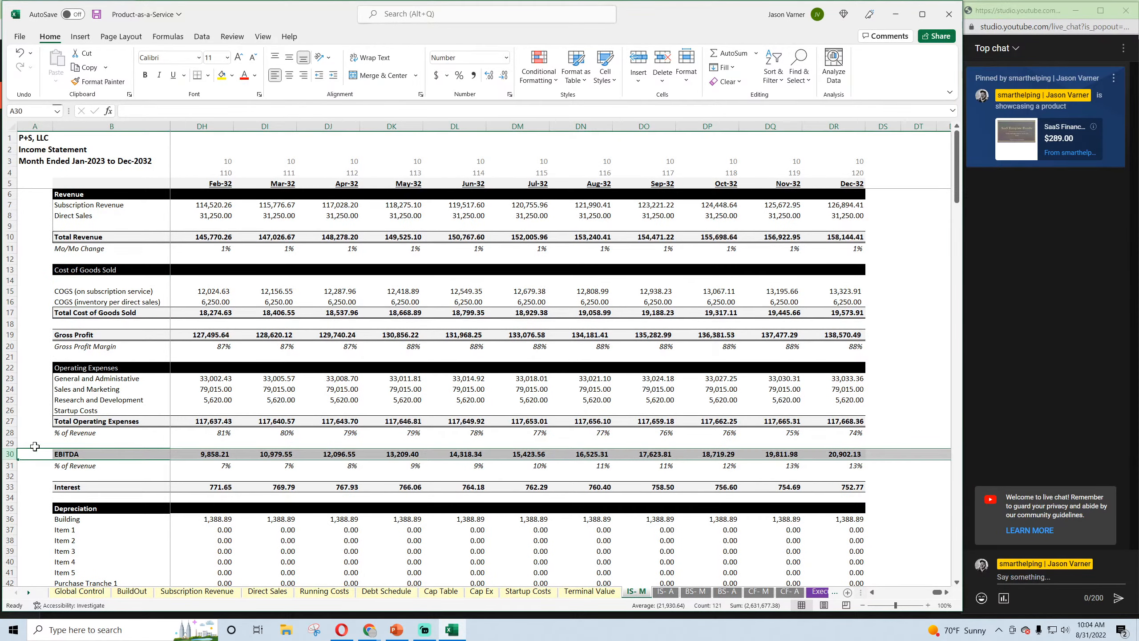
{"action": "left_click", "coordinate": [594, 391]}
Compare the Gross Profit row totals between the IS- M and IS- A sheets
{"action": "left_click_drag", "start_coordinate": [937, 592], "coordinate": [881, 592]}
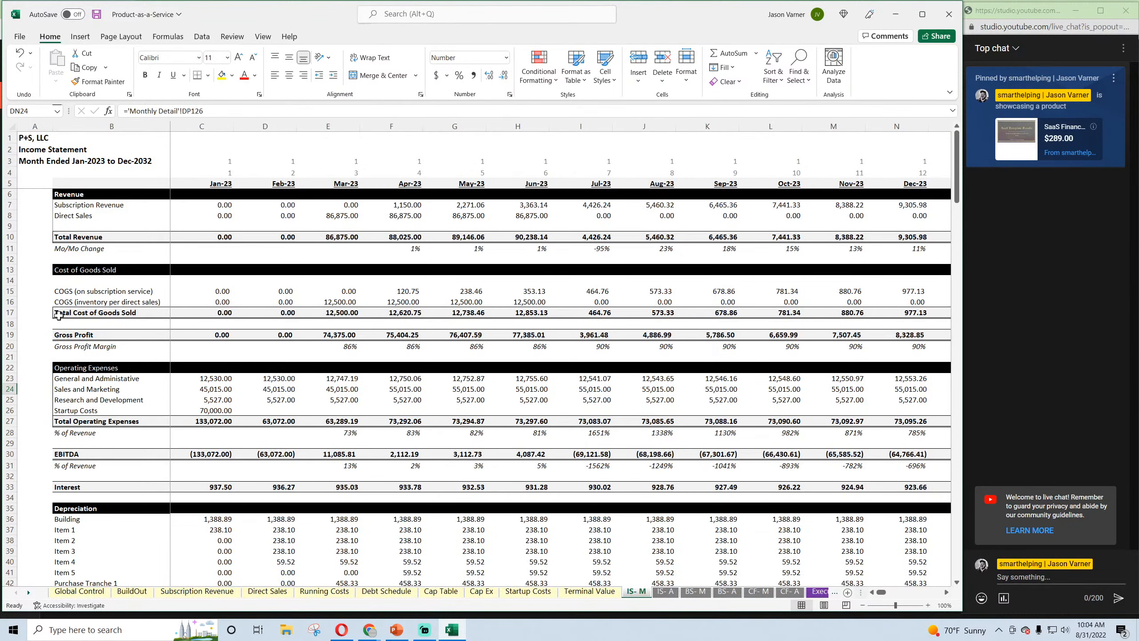
{"action": "left_click", "coordinate": [5, 334]}
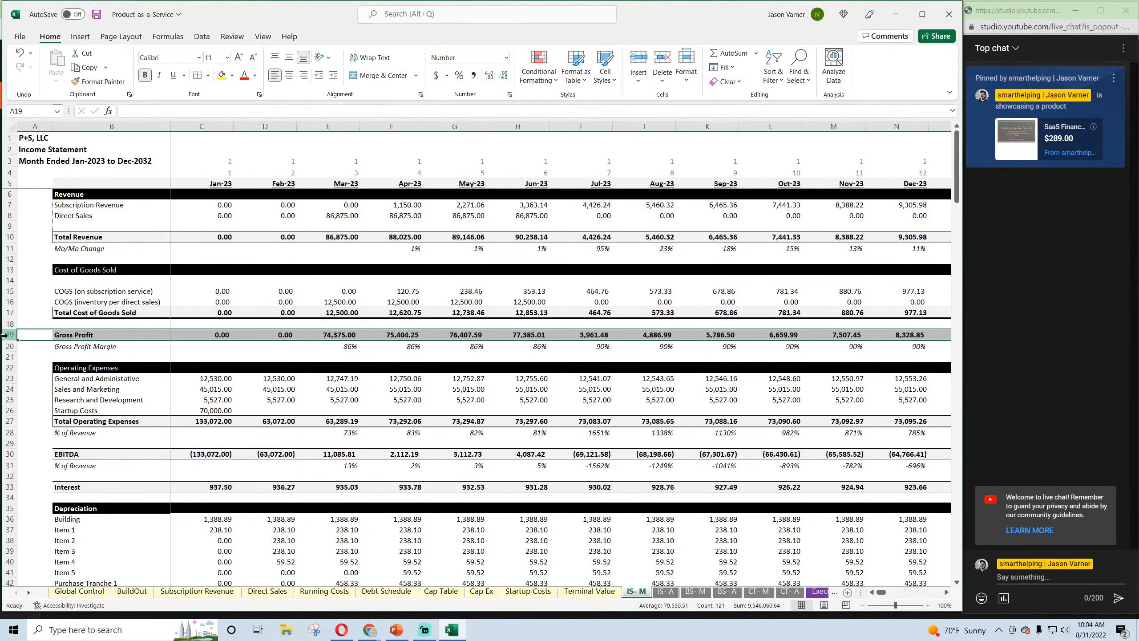
{"action": "left_click", "coordinate": [664, 591]}
{"action": "scroll", "coordinate": [76, 332], "scroll_direction": "up", "scroll_amount": 4}
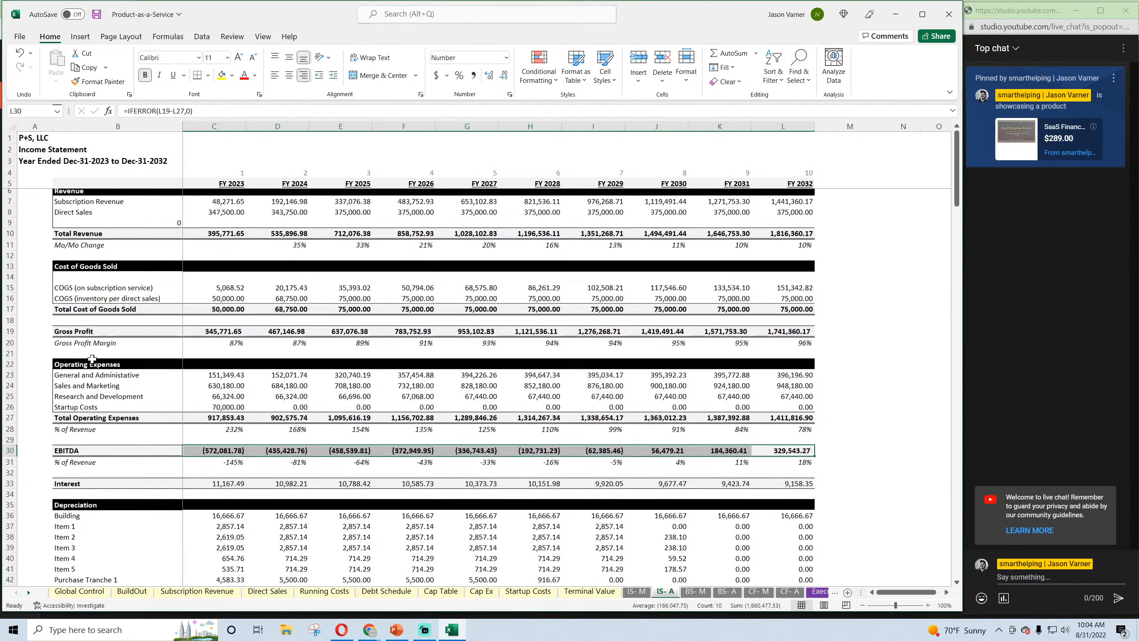
{"action": "left_click", "coordinate": [6, 335]}
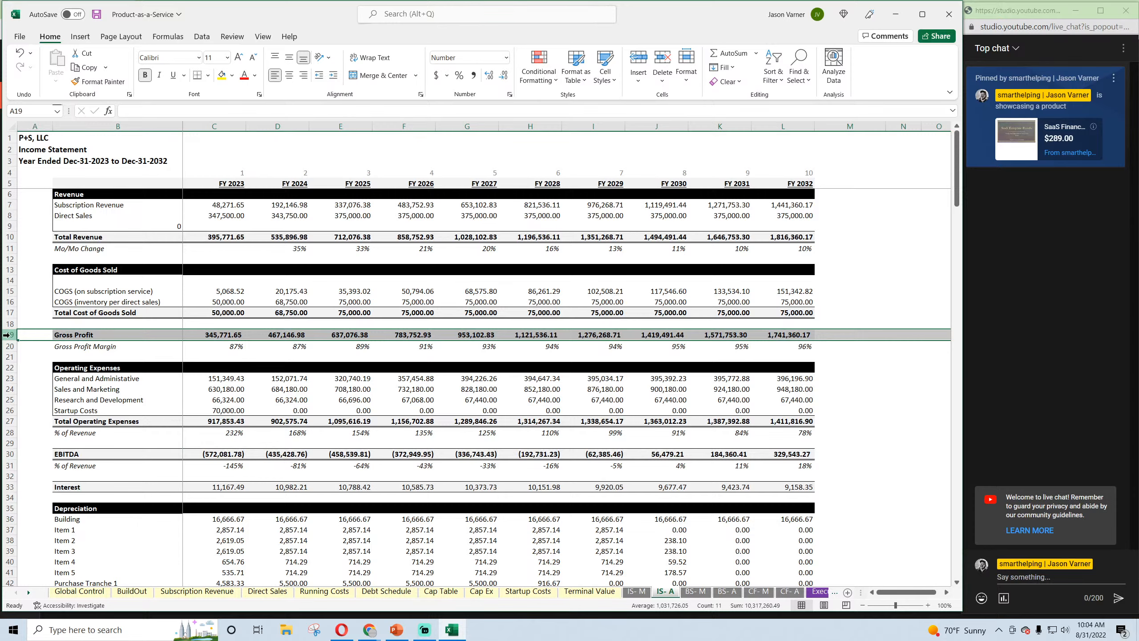
{"action": "left_click", "coordinate": [253, 411]}
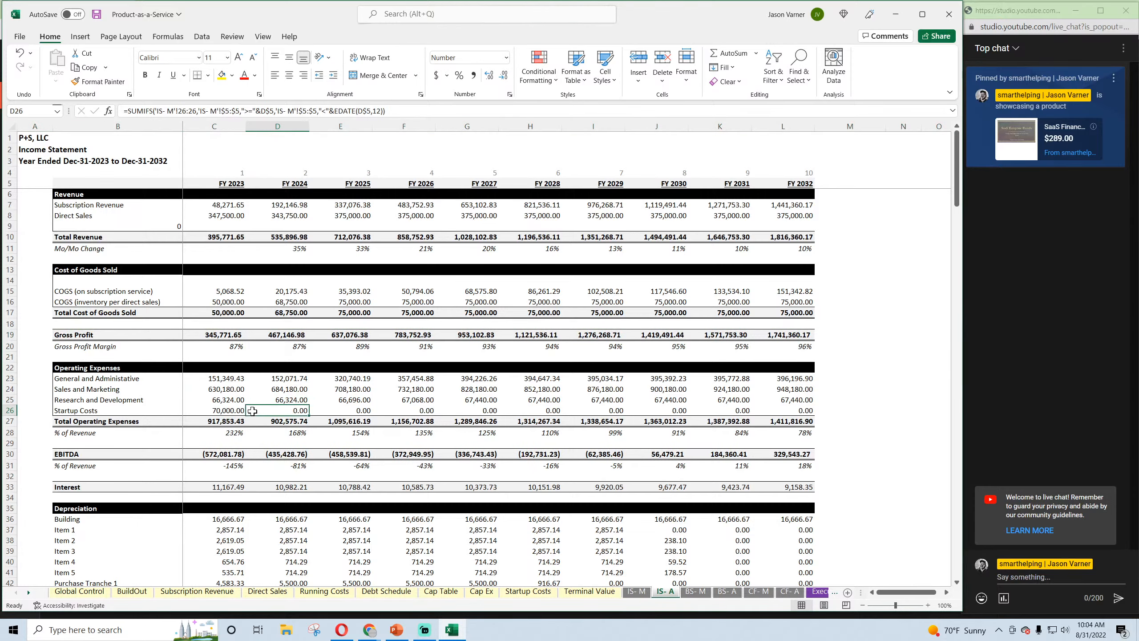
Compare the Total Revenue row totals on IS- A and IS- M, and check the monthly Total Cost of Goods Sold total
{"action": "left_click", "coordinate": [9, 236]}
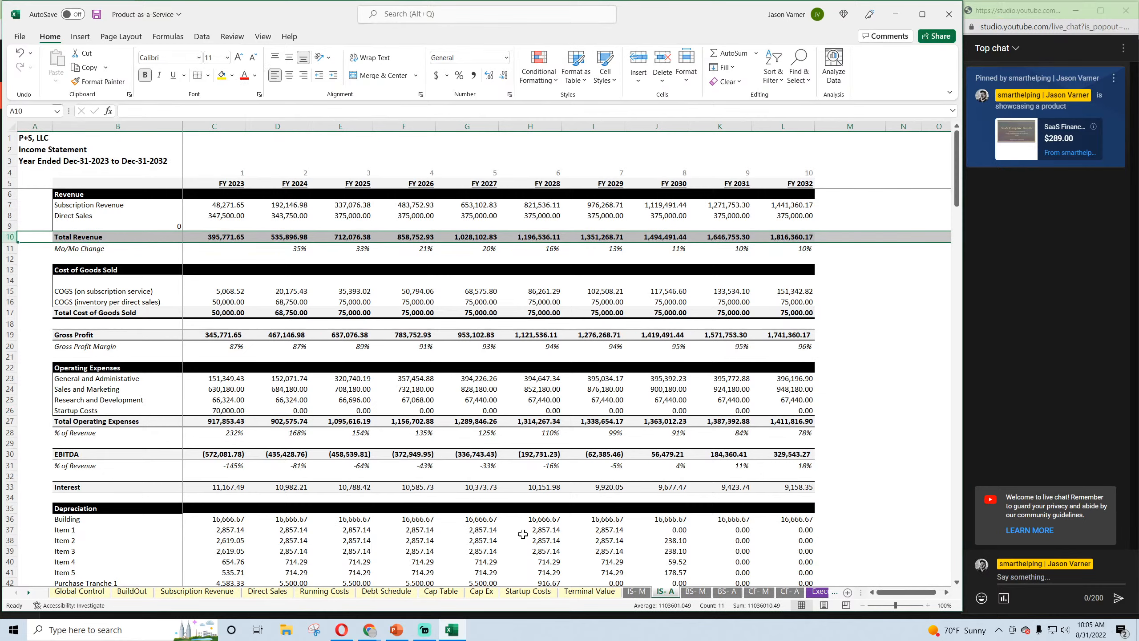
{"action": "left_click", "coordinate": [636, 592]}
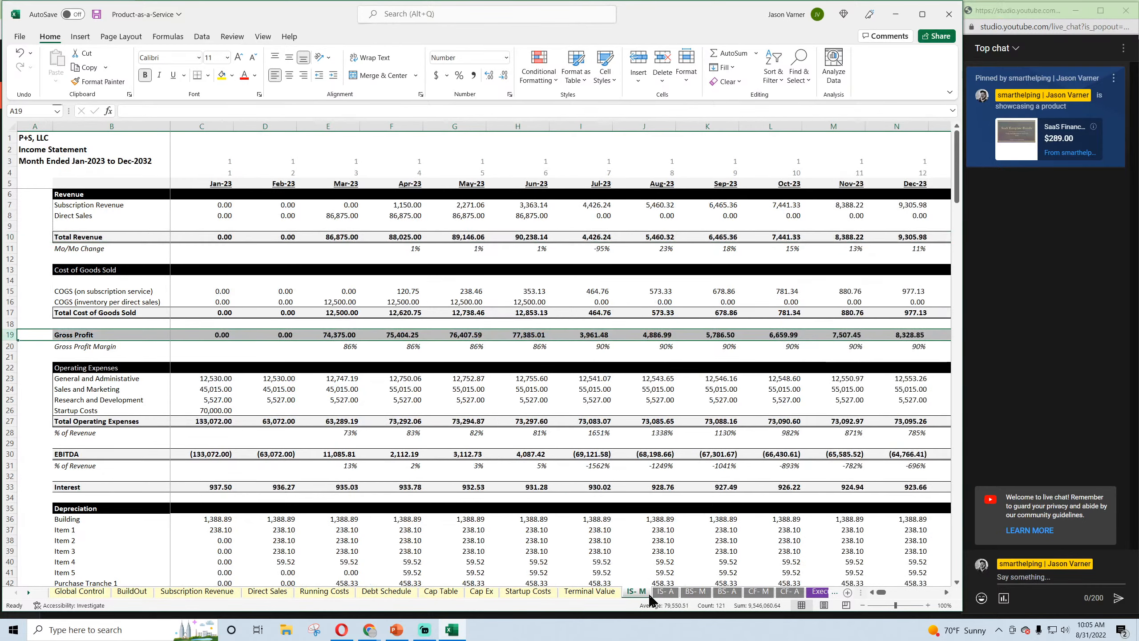
{"action": "left_click", "coordinate": [9, 236]}
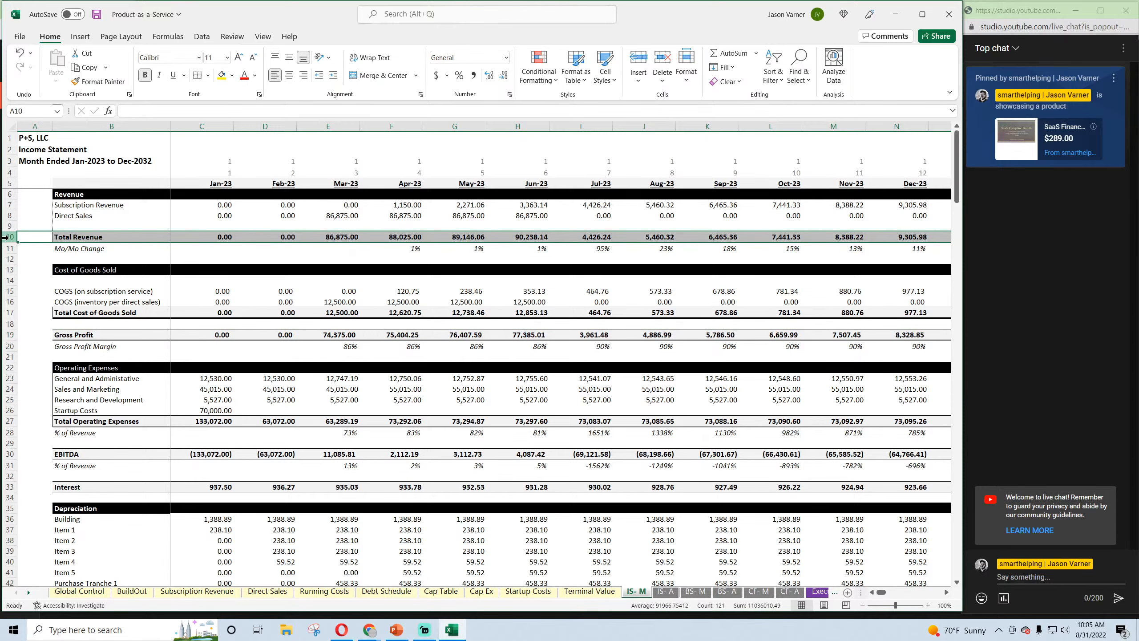
{"action": "left_click", "coordinate": [9, 312]}
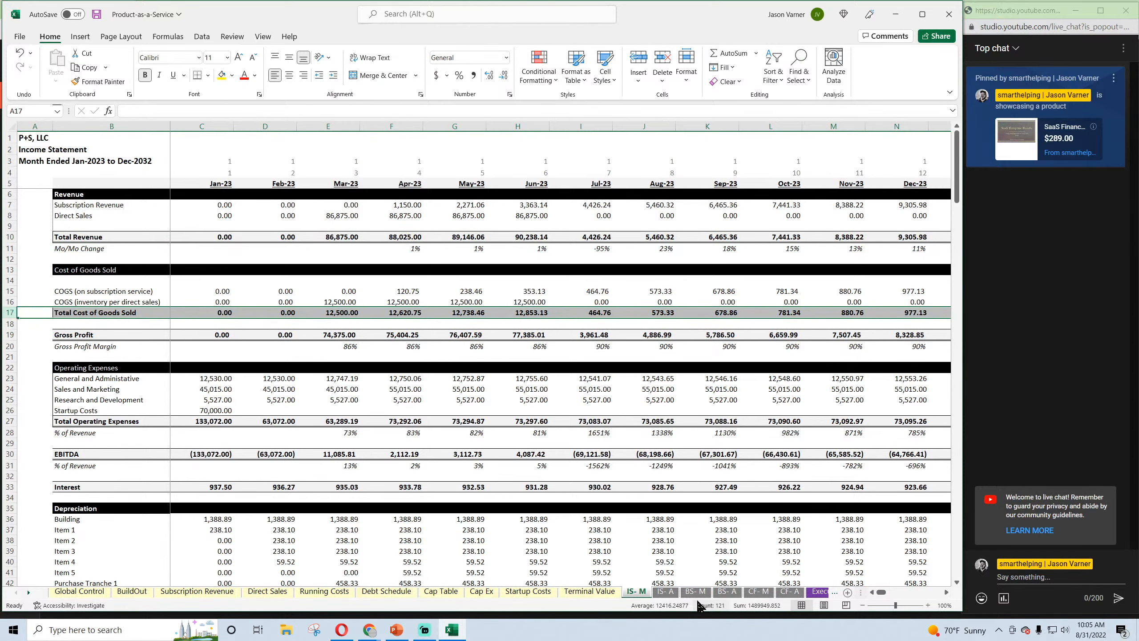
Inspect the FY 2032 Total Cost of Goods Sold formula on the IS- A sheet
{"action": "left_click", "coordinate": [667, 591]}
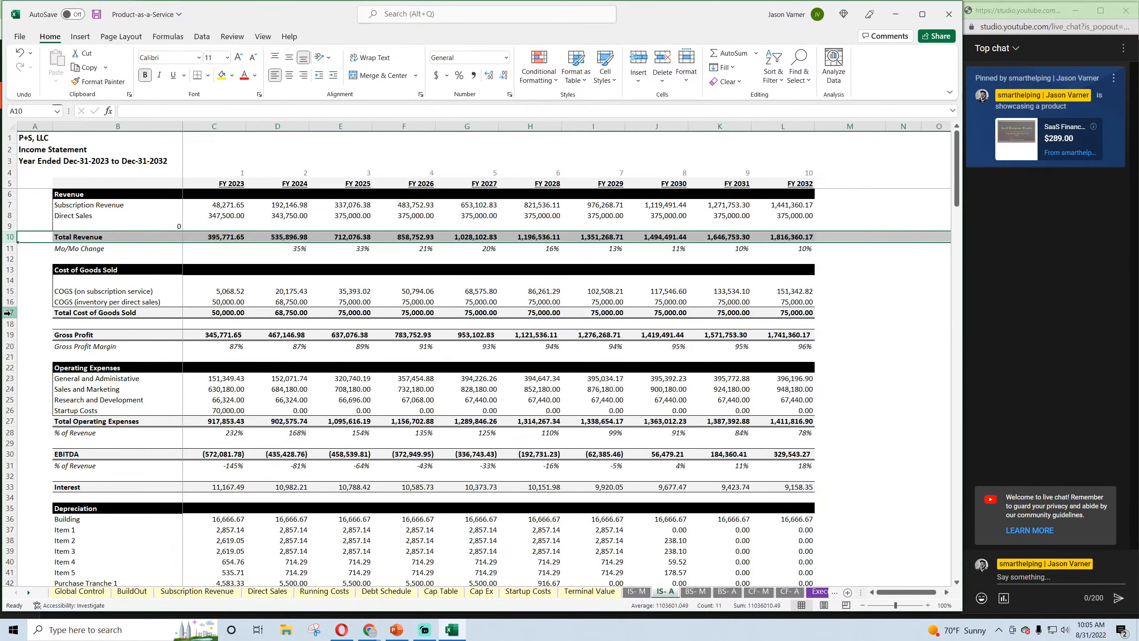
{"action": "double_click", "coordinate": [780, 312]}
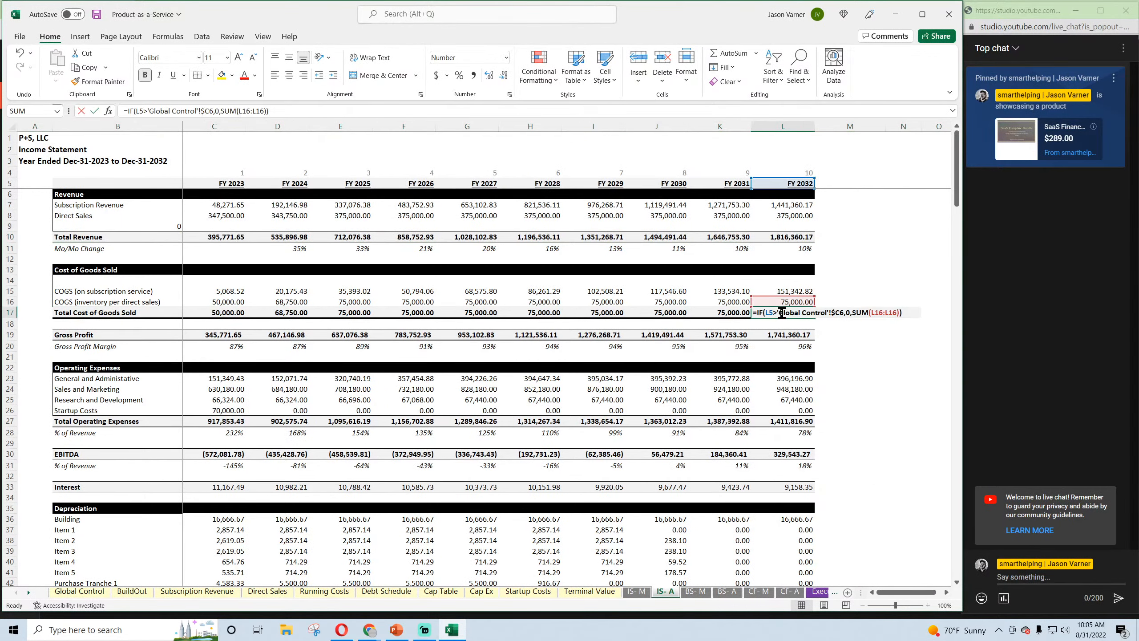
{"action": "key", "text": "Return"}
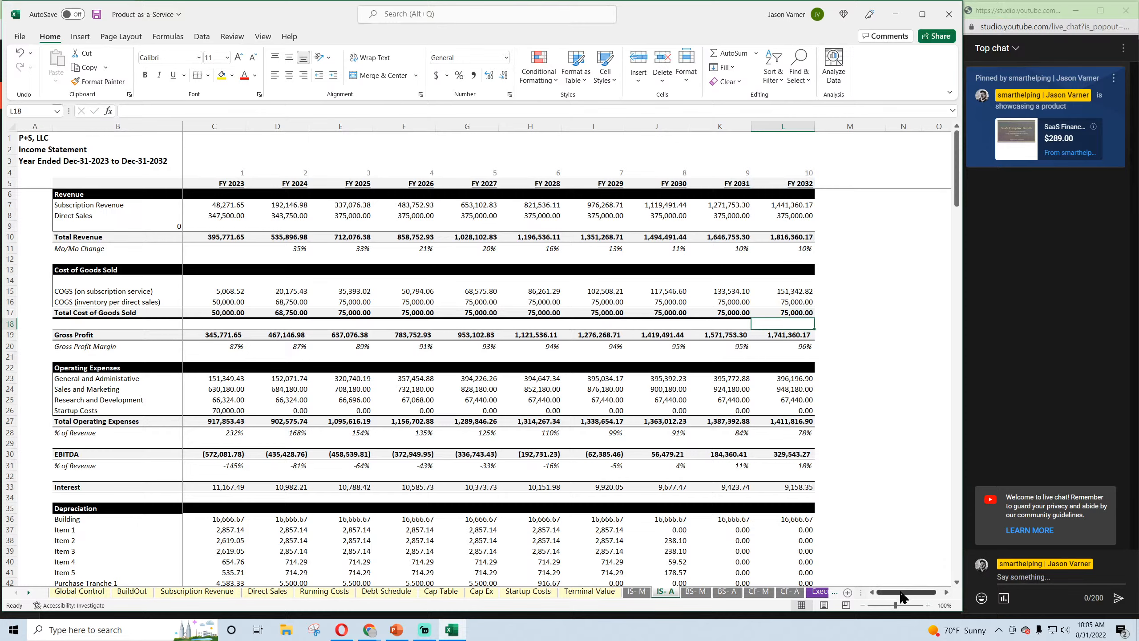
Correct the FY 2023 Total Cost of Goods Sold formula in C17 to sum C15:C16, and fill it across through FY 2032
{"action": "left_click", "coordinate": [217, 310]}
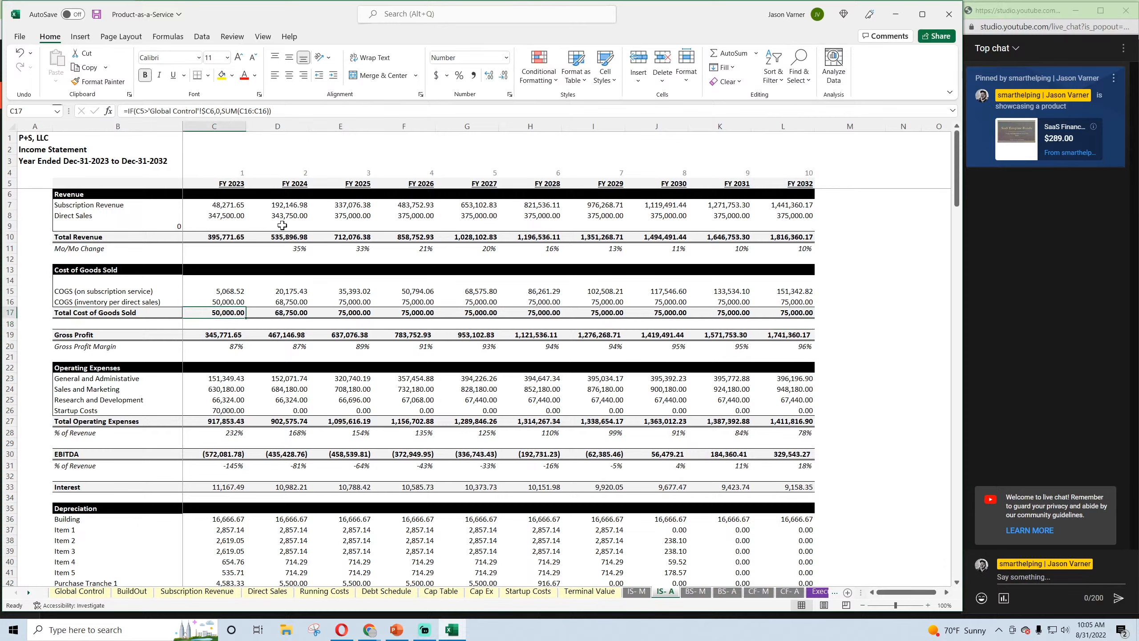
{"action": "left_click", "coordinate": [254, 111]}
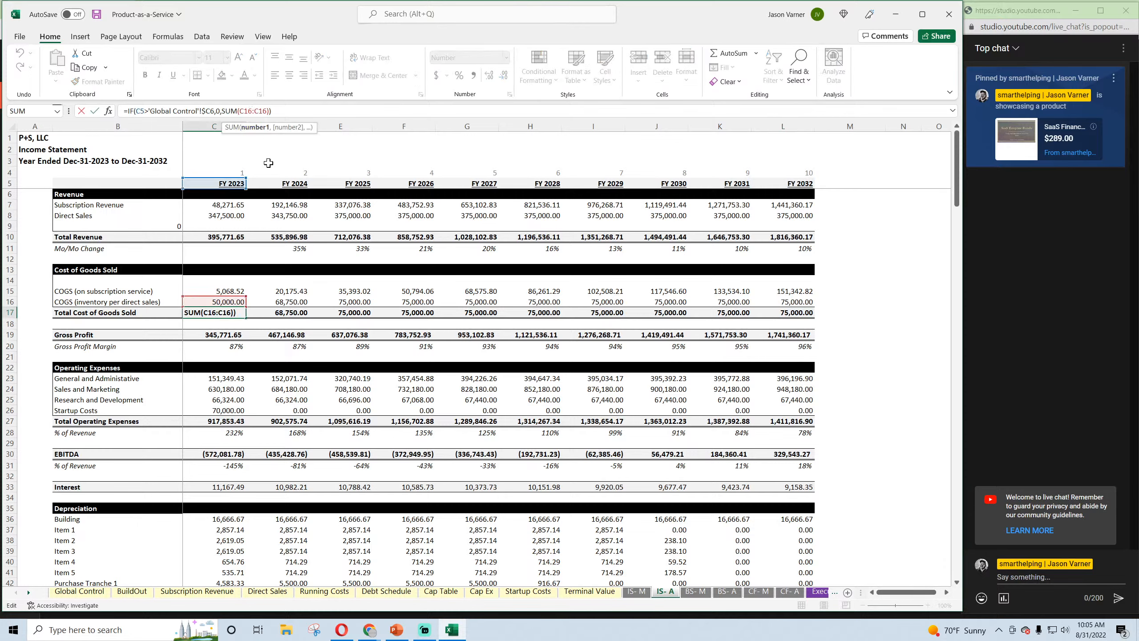
{"action": "key", "text": "BackSpace"}
{"action": "type", "text": "5"}
{"action": "key", "text": "Return"}
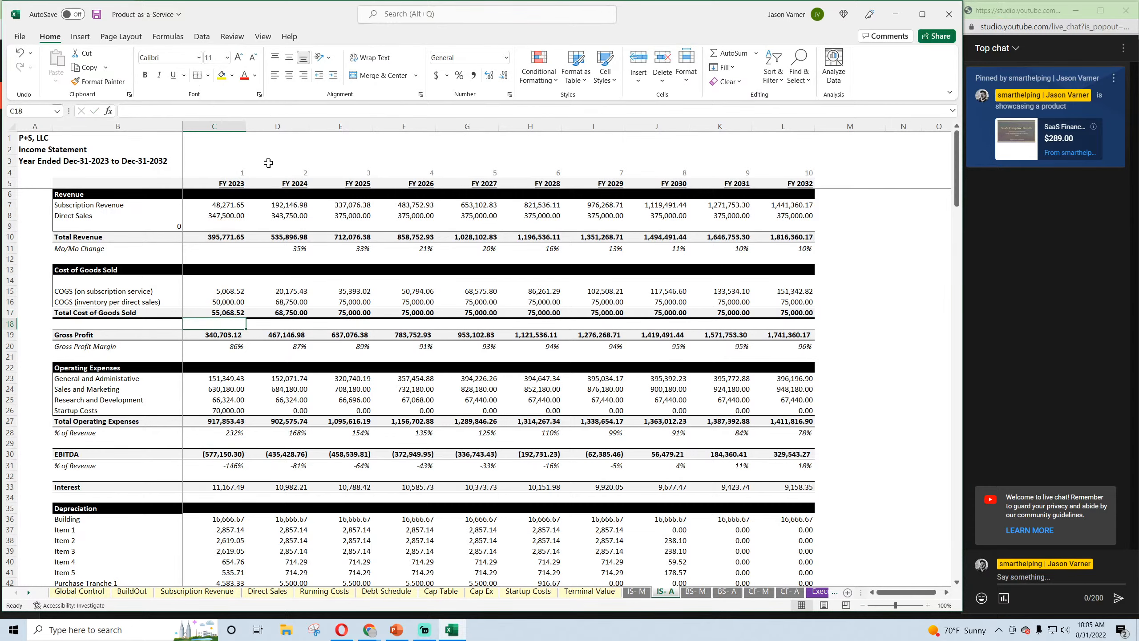
{"action": "left_click", "coordinate": [243, 314]}
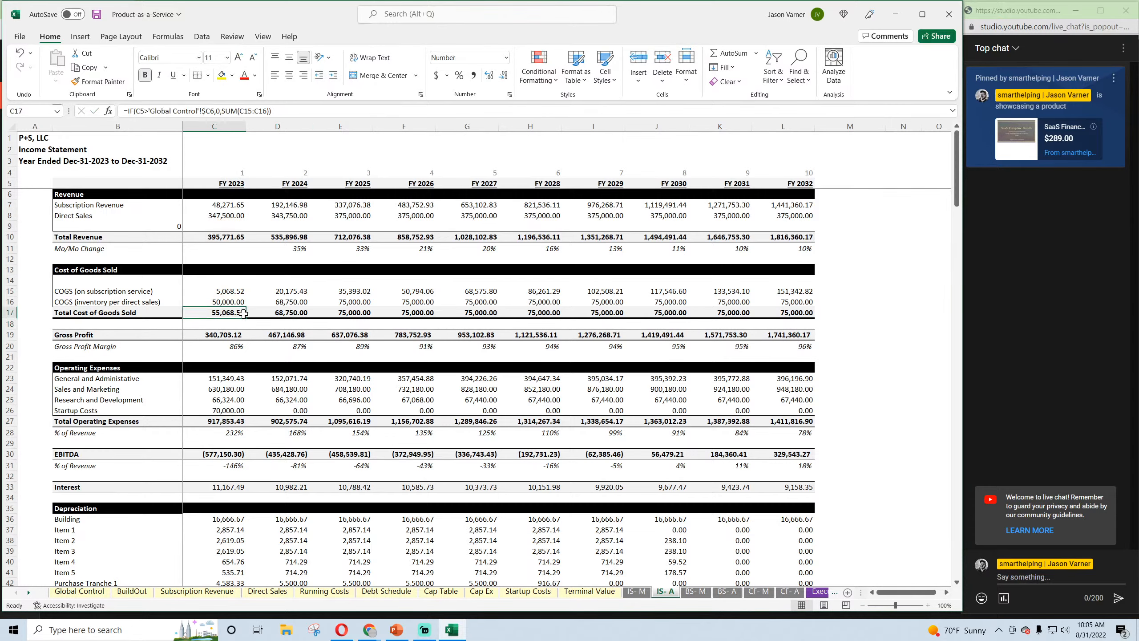
{"action": "left_click_drag", "start_coordinate": [244, 314], "coordinate": [794, 324]}
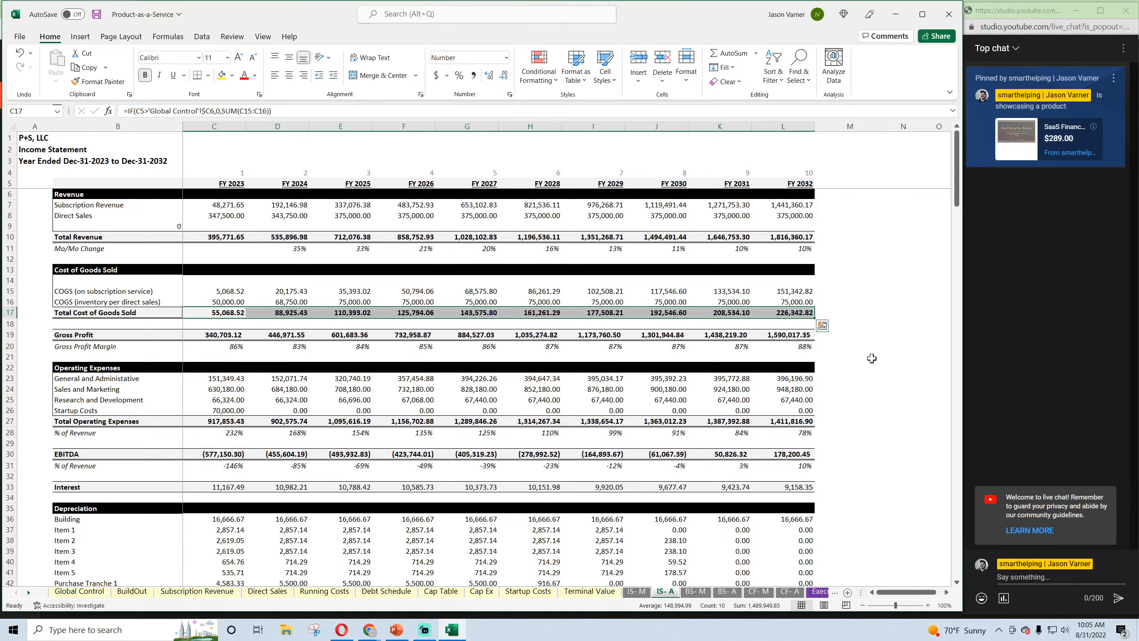
Review the net income check in M221 on the annual income statement
{"action": "left_click", "coordinate": [867, 377]}
{"action": "scroll", "coordinate": [862, 379], "scroll_direction": "down", "scroll_amount": 20}
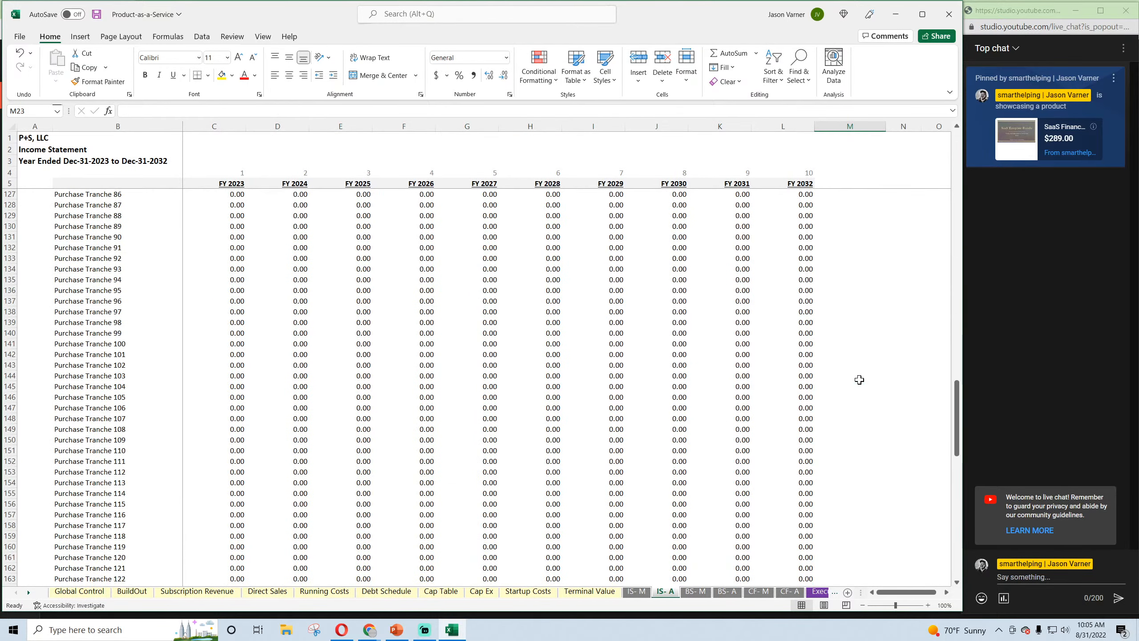
{"action": "scroll", "coordinate": [860, 380], "scroll_direction": "down", "scroll_amount": 20}
{"action": "left_click", "coordinate": [850, 488]}
{"action": "scroll", "coordinate": [585, 393], "scroll_direction": "up", "scroll_amount": 15}
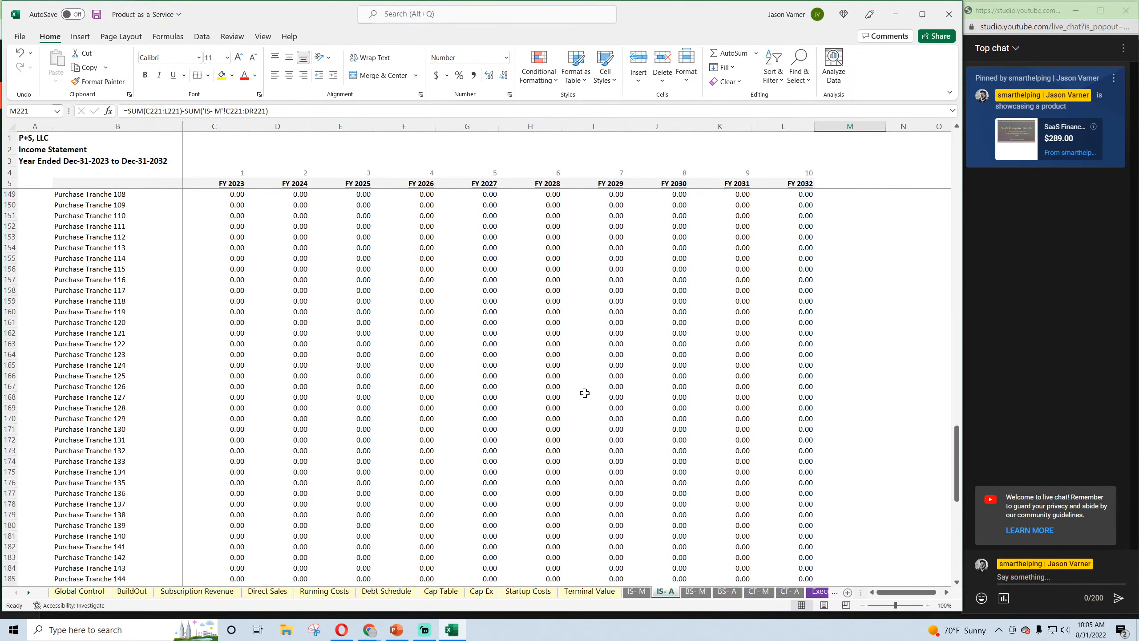
{"action": "scroll", "coordinate": [585, 393], "scroll_direction": "up", "scroll_amount": 20}
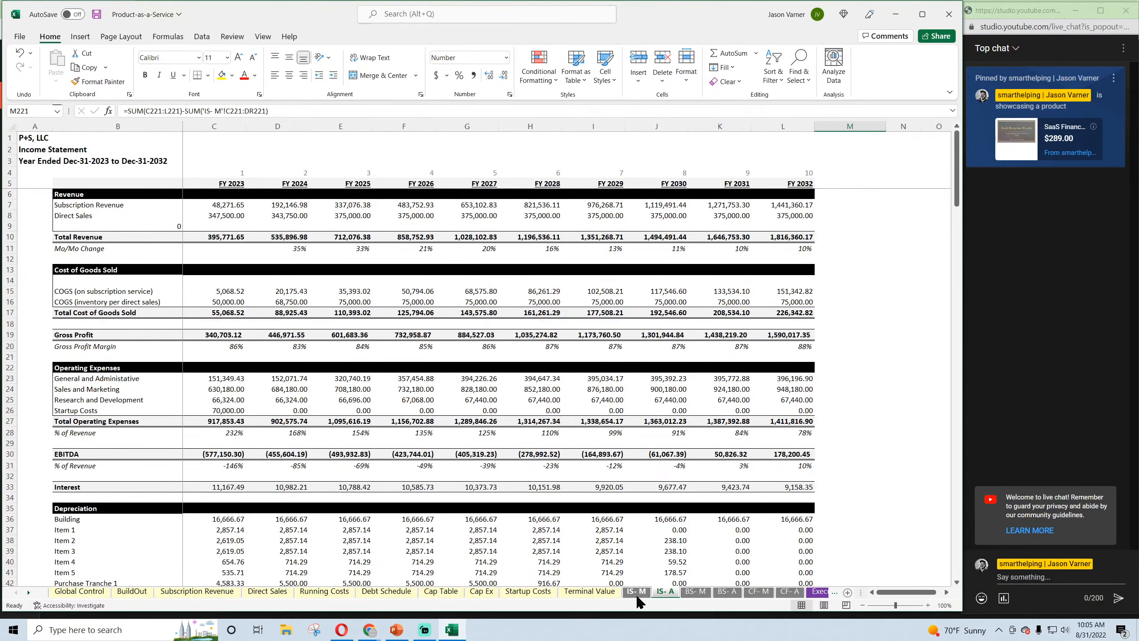
Look over the monthly income statement, the monthly balance sheet and the monthly cash flow statement
{"action": "left_click", "coordinate": [638, 596]}
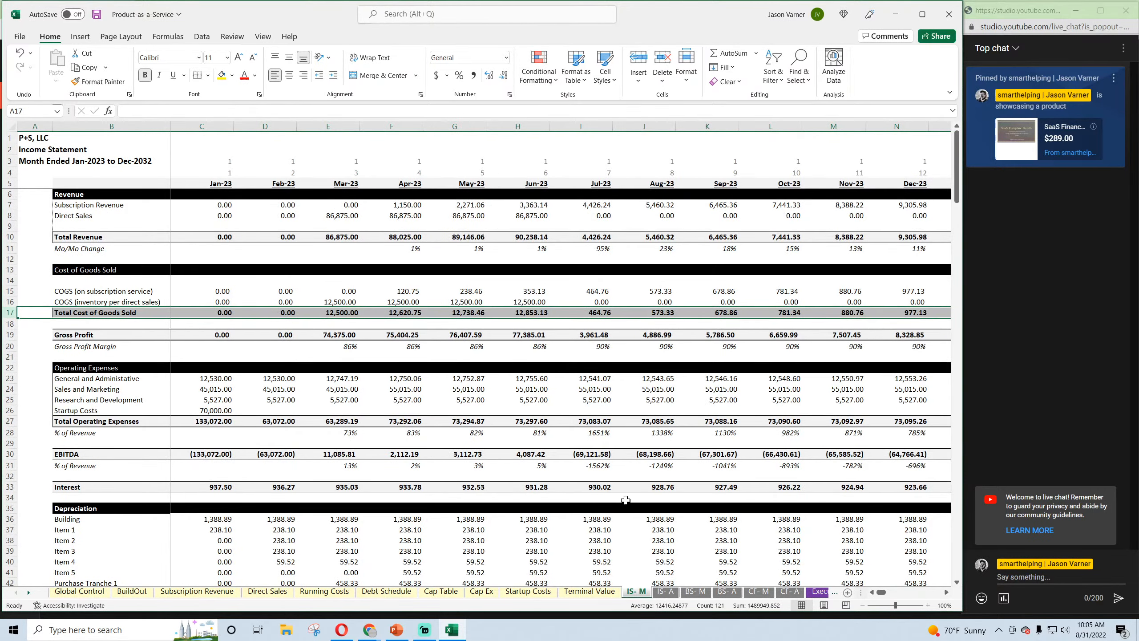
{"action": "left_click", "coordinate": [695, 592]}
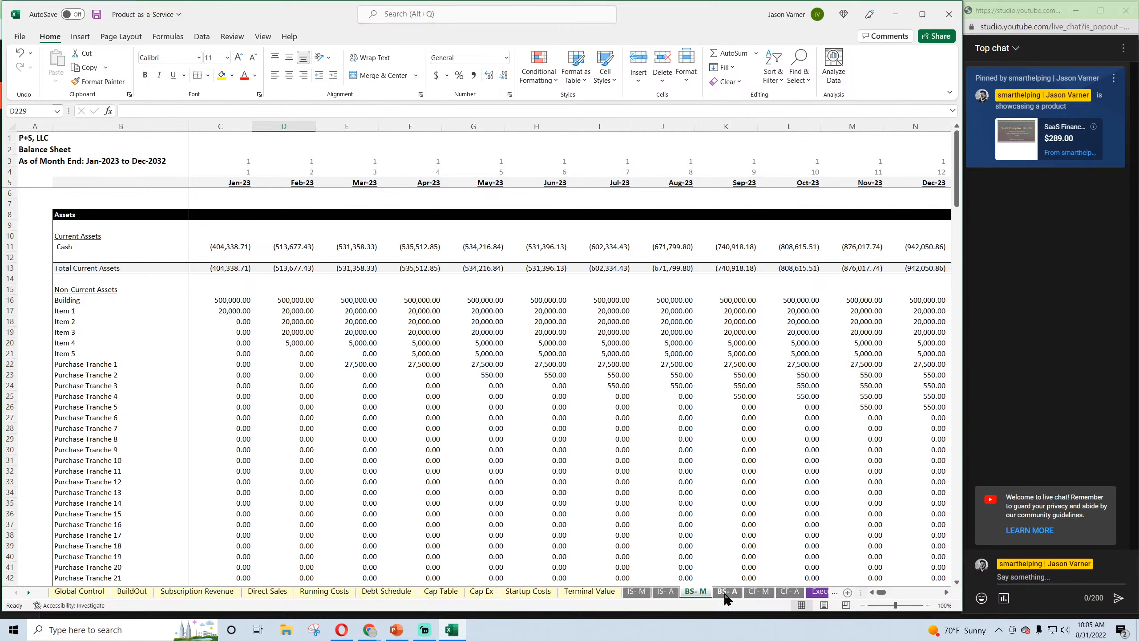
{"action": "scroll", "coordinate": [540, 506], "scroll_direction": "down", "scroll_amount": 20}
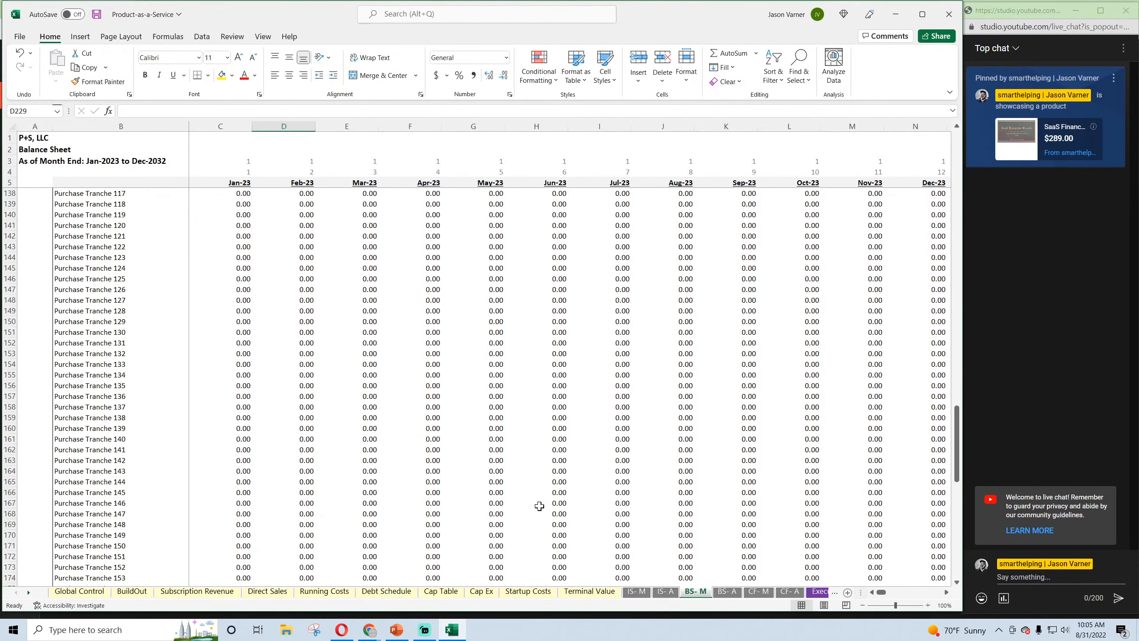
{"action": "scroll", "coordinate": [543, 506], "scroll_direction": "up", "scroll_amount": 20}
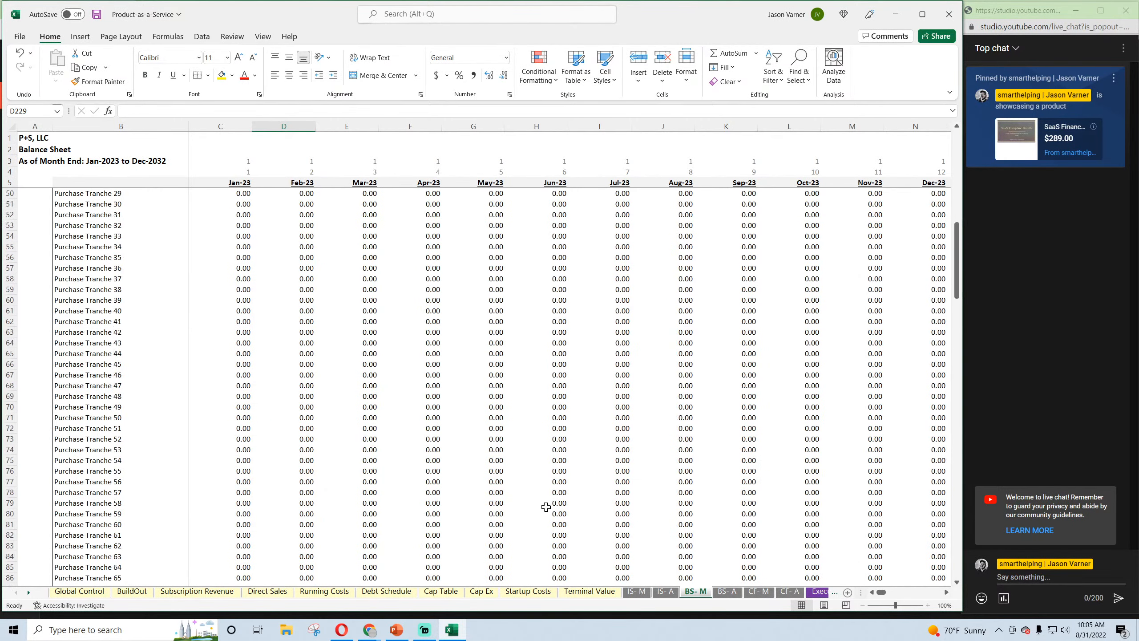
{"action": "left_click", "coordinate": [758, 591]}
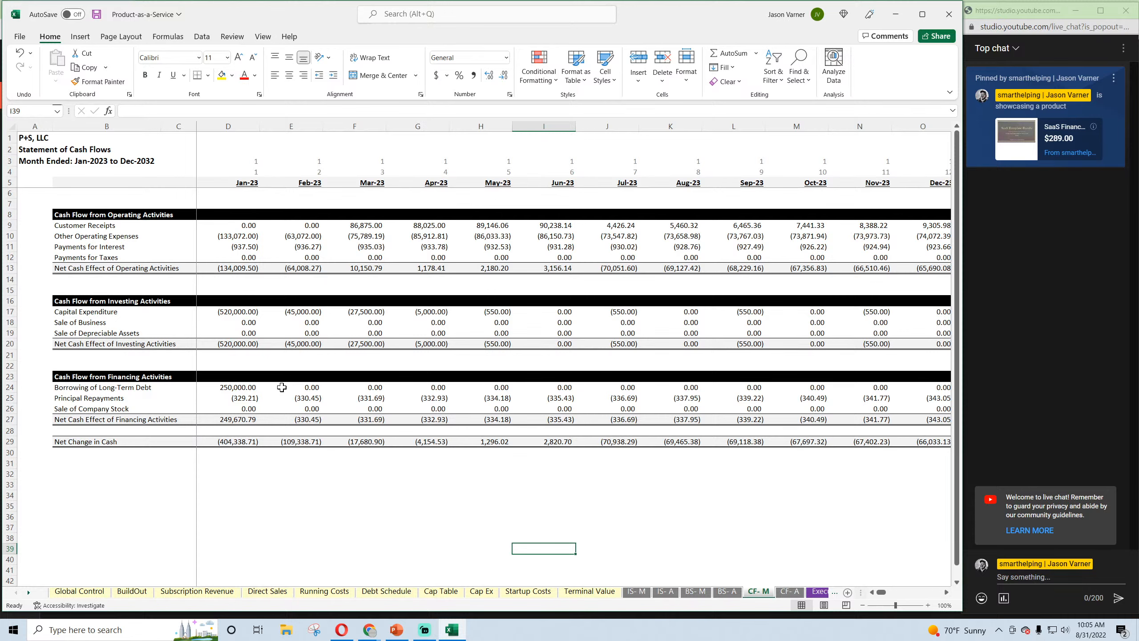
Examine the monthly COGS (inventory per direct sales) values in row 16 of IS- M from January to August 2023
{"action": "left_click", "coordinate": [638, 595]}
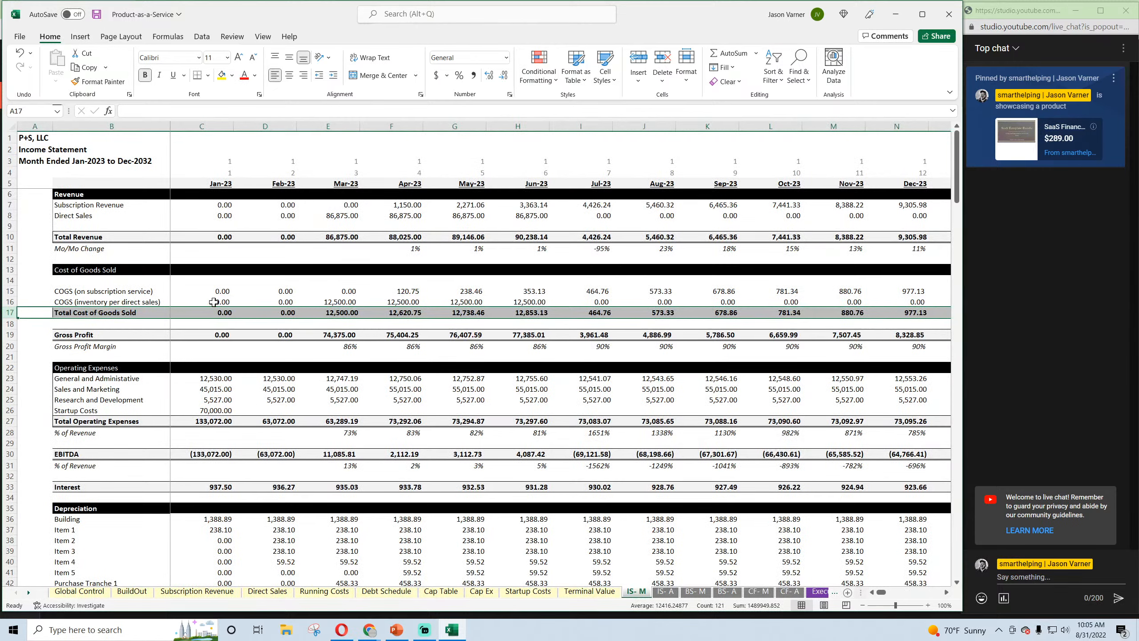
{"action": "left_click_drag", "start_coordinate": [213, 302], "coordinate": [618, 301]}
{"action": "left_click_drag", "start_coordinate": [882, 593], "coordinate": [881, 593]}
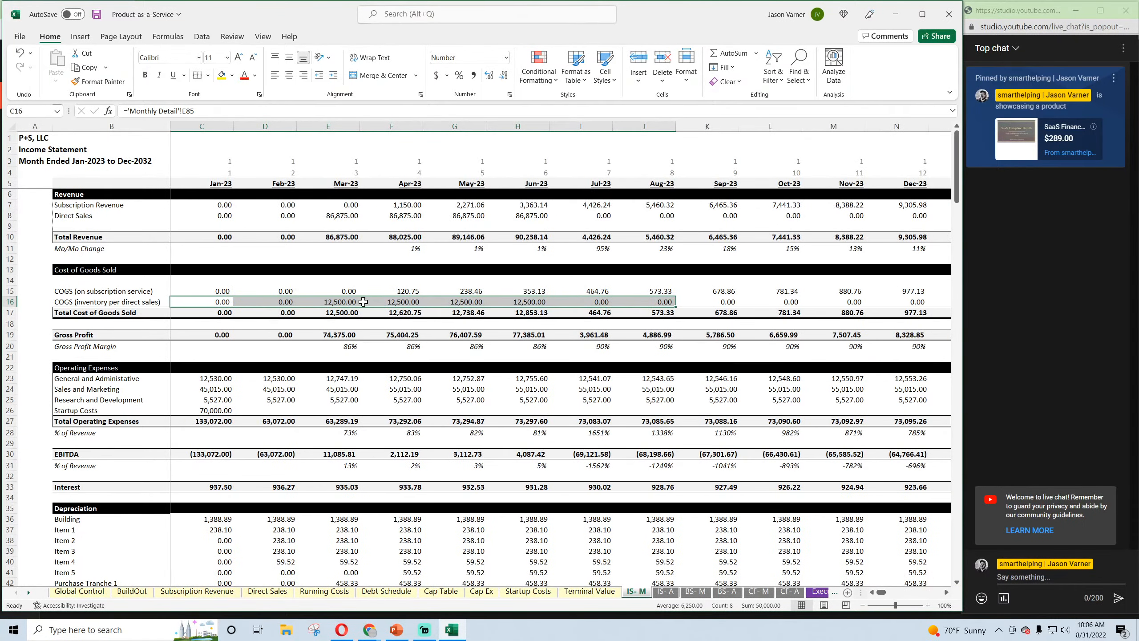
{"action": "left_click", "coordinate": [347, 302]}
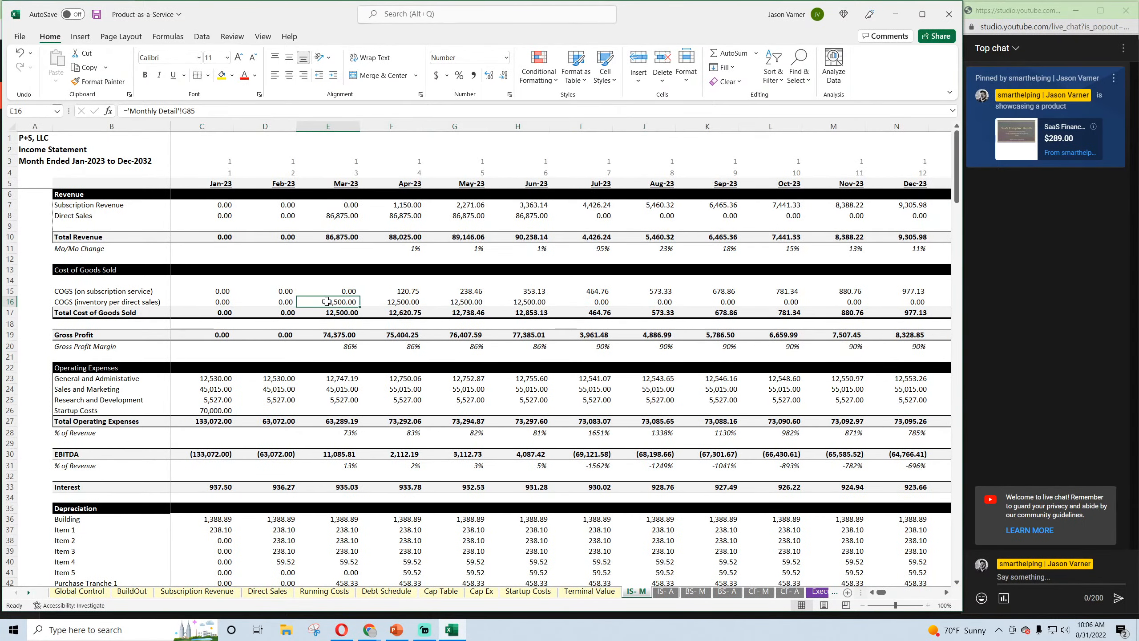
{"action": "left_click", "coordinate": [402, 305]}
{"action": "left_click", "coordinate": [457, 302]}
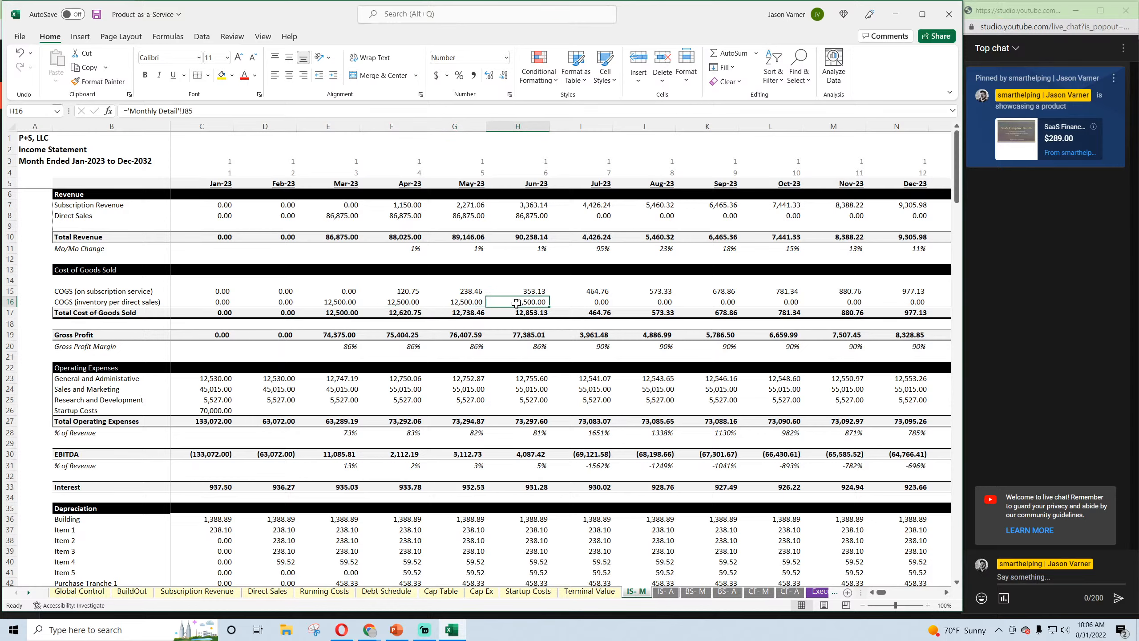
Inspect the January 2023 Customer Receipts formula on the CF- M sheet
{"action": "left_click", "coordinate": [758, 592]}
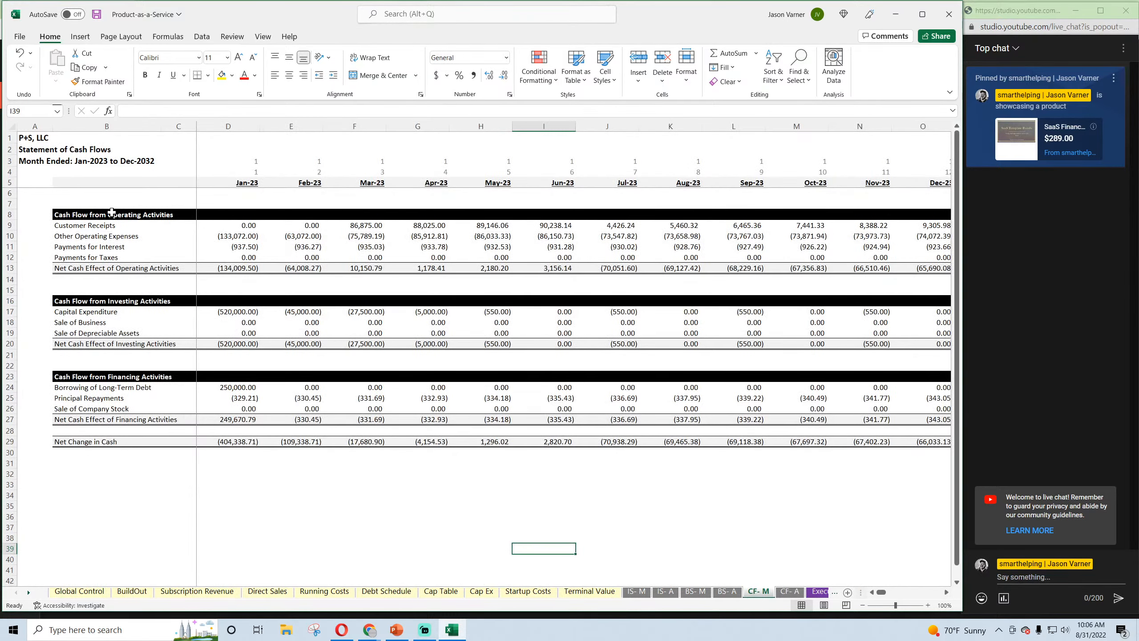
{"action": "left_click", "coordinate": [118, 226]}
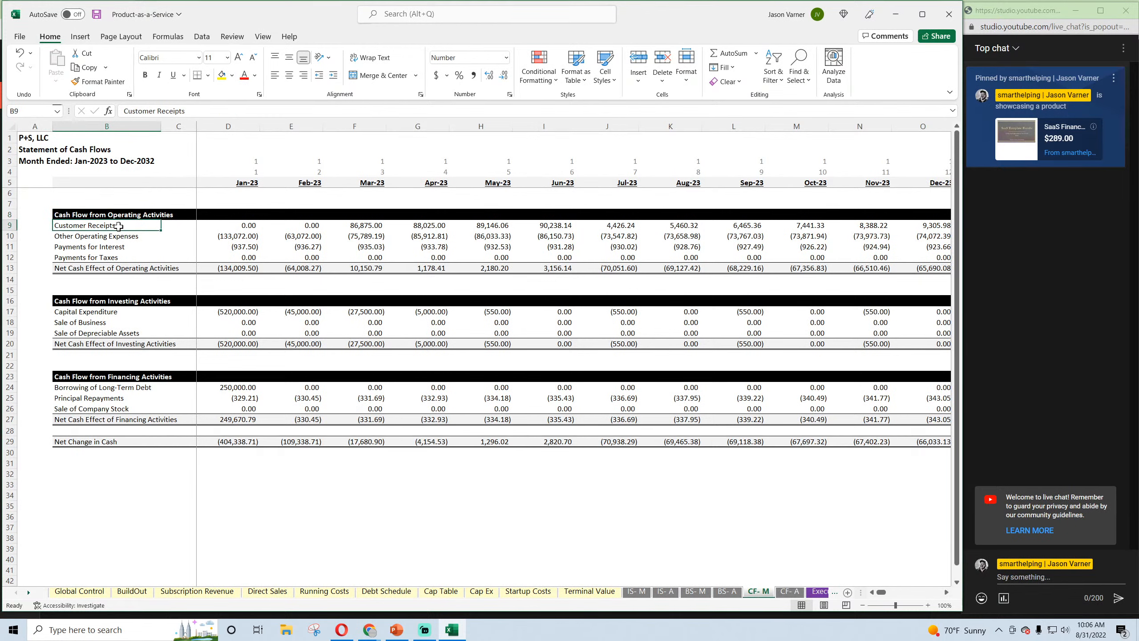
{"action": "left_click", "coordinate": [238, 224]}
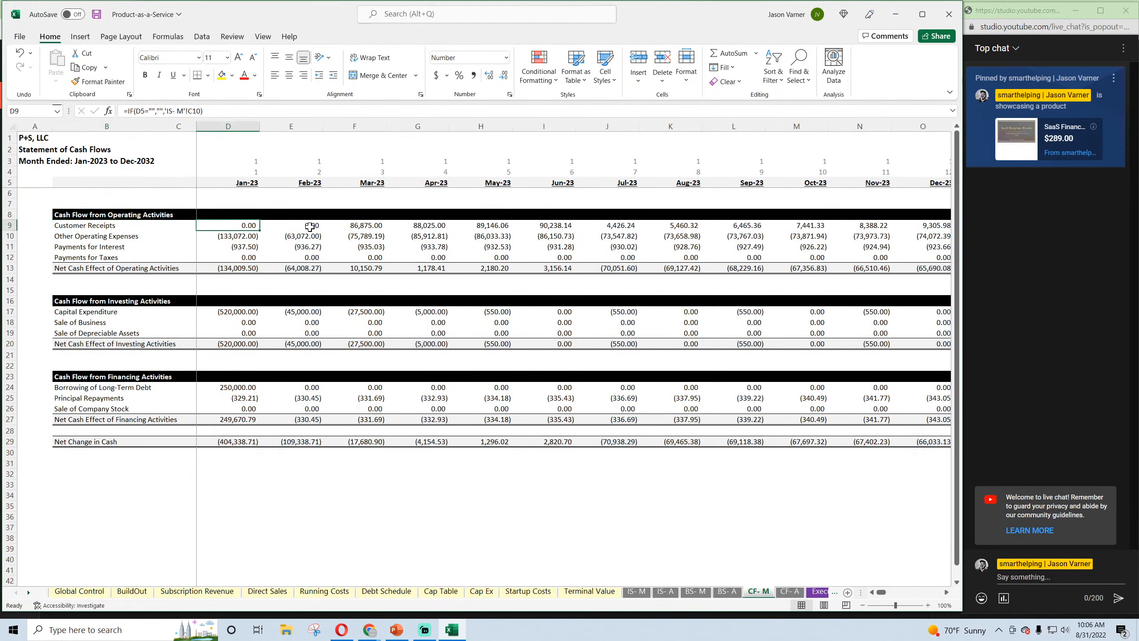
Inspect the January 2023 formulas for Customer Receipts, Other Operating Expenses and Payments for Interest on the monthly cash flow statement
{"action": "left_click", "coordinate": [237, 236]}
{"action": "left_click", "coordinate": [237, 247]}
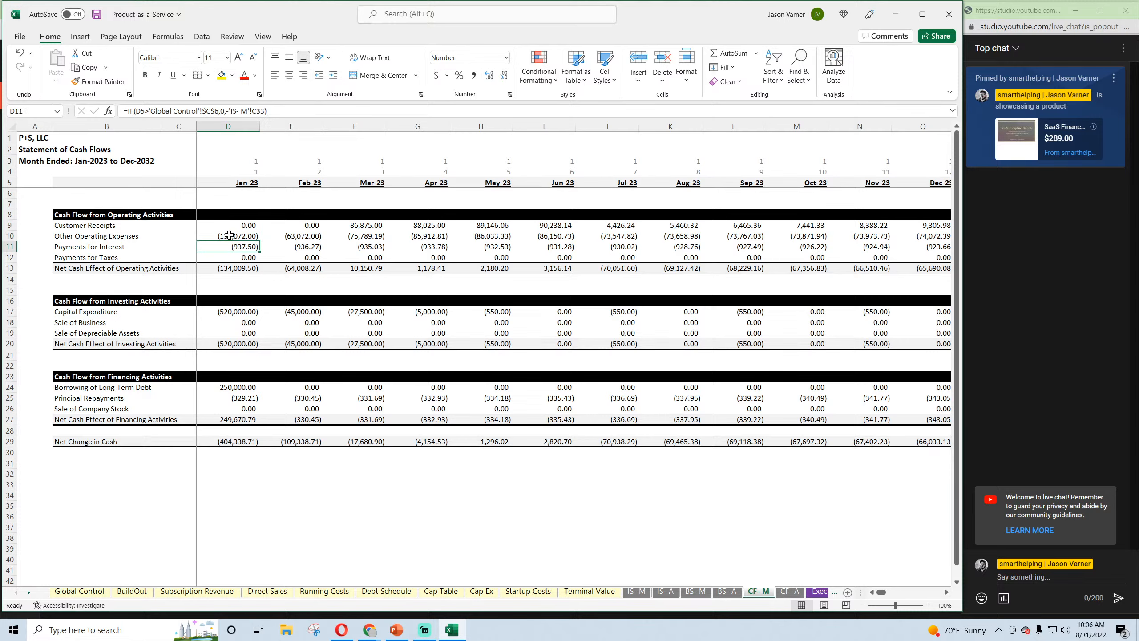
{"action": "left_click_drag", "start_coordinate": [235, 225], "coordinate": [410, 225]}
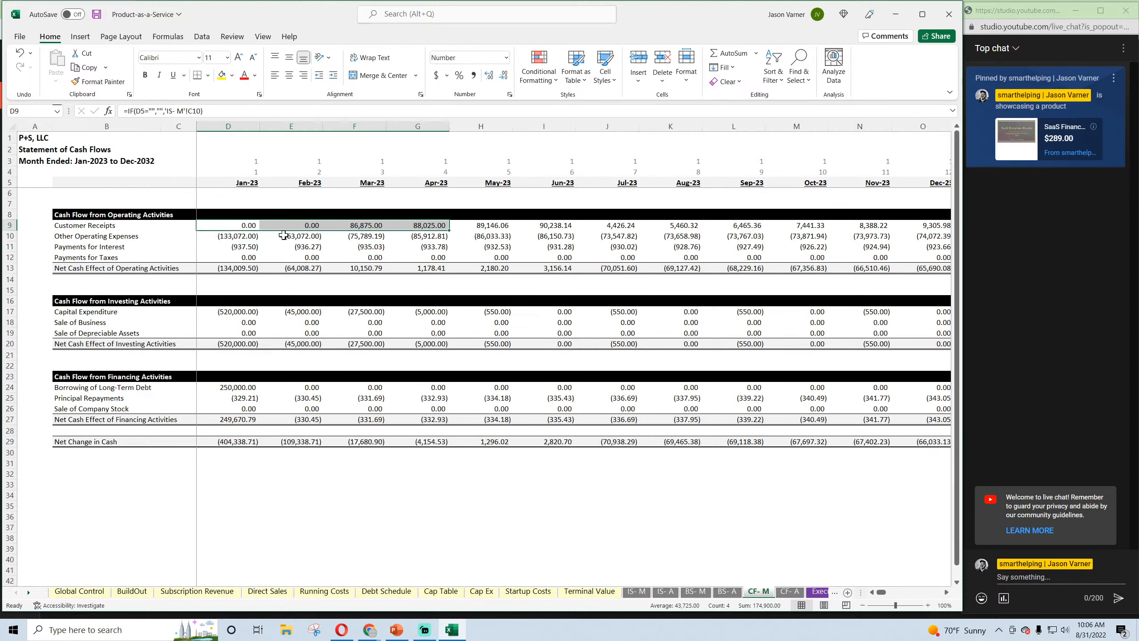
{"action": "left_click", "coordinate": [235, 235]}
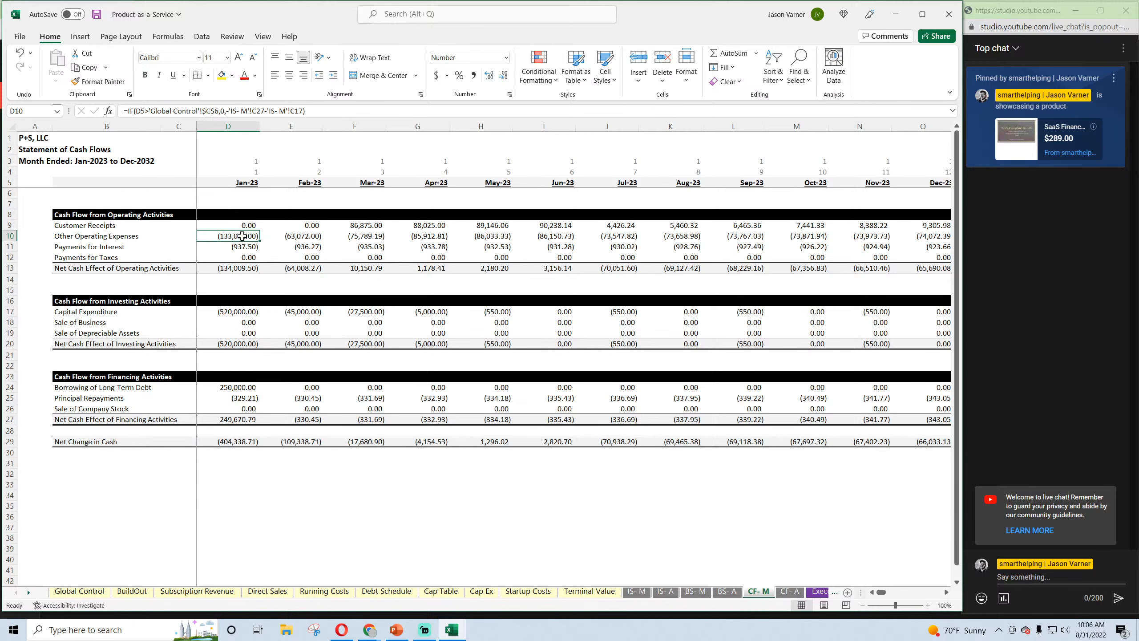
Check the Total Cost of Goods Sold, Total Operating Expenses and subscription-service COGS rows on the IS- M sheet
{"action": "left_click", "coordinate": [636, 592]}
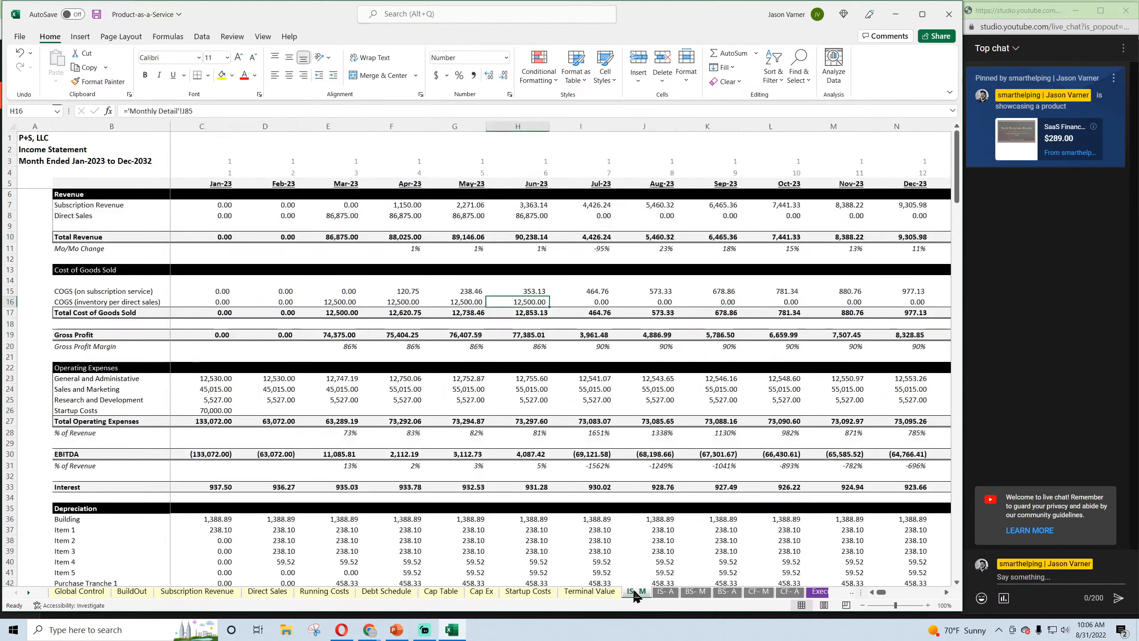
{"action": "left_click", "coordinate": [202, 313]}
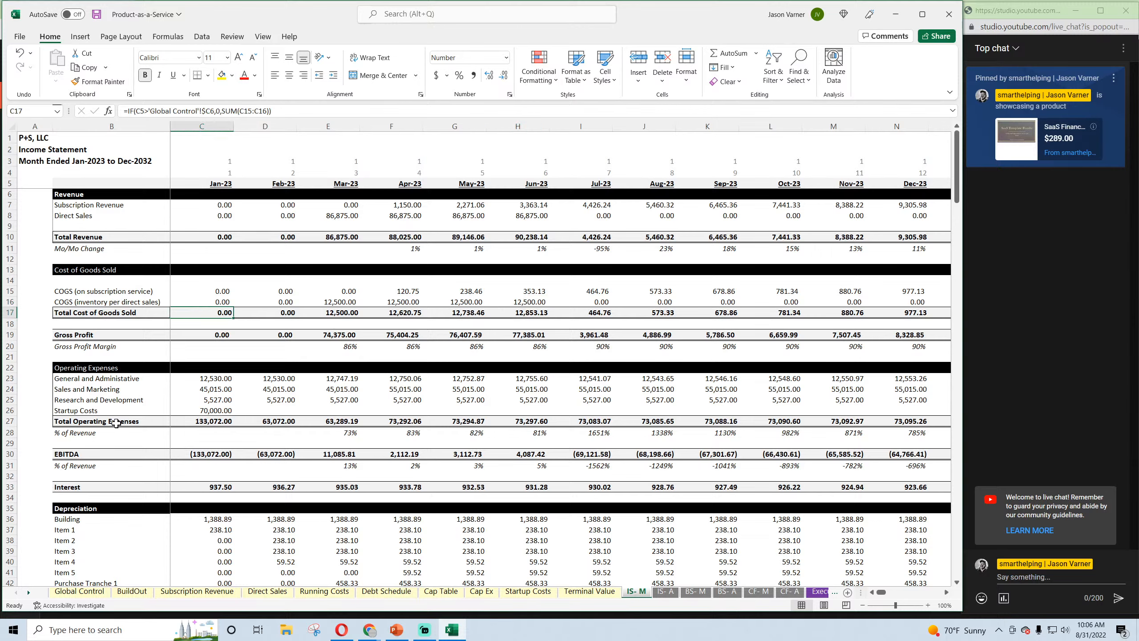
{"action": "left_click_drag", "start_coordinate": [188, 422], "coordinate": [341, 422]}
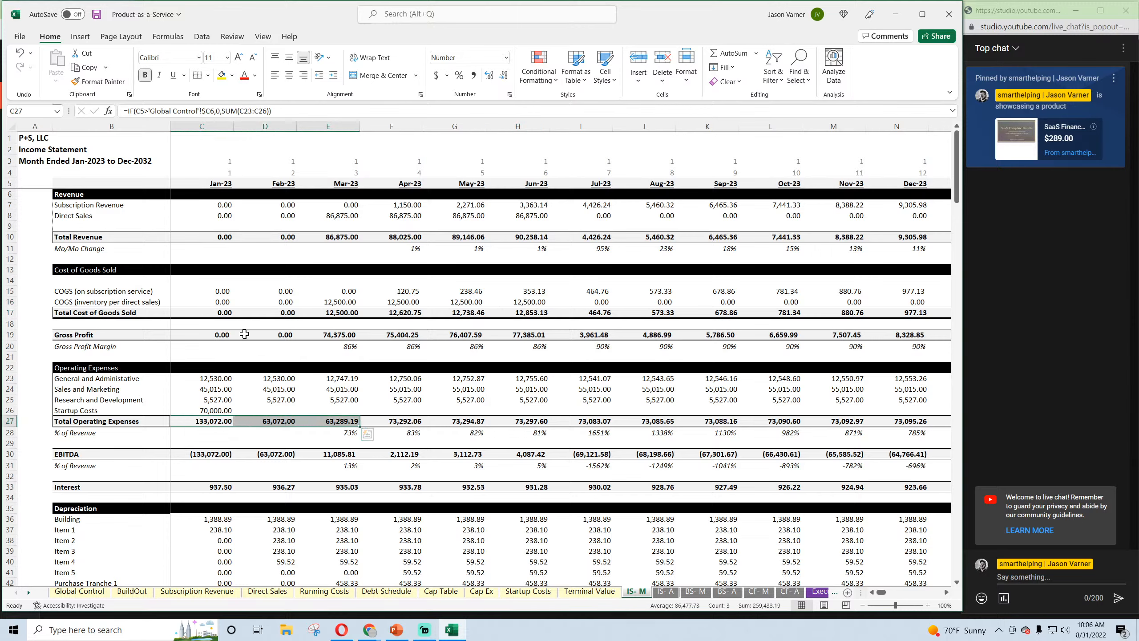
{"action": "left_click", "coordinate": [217, 292]}
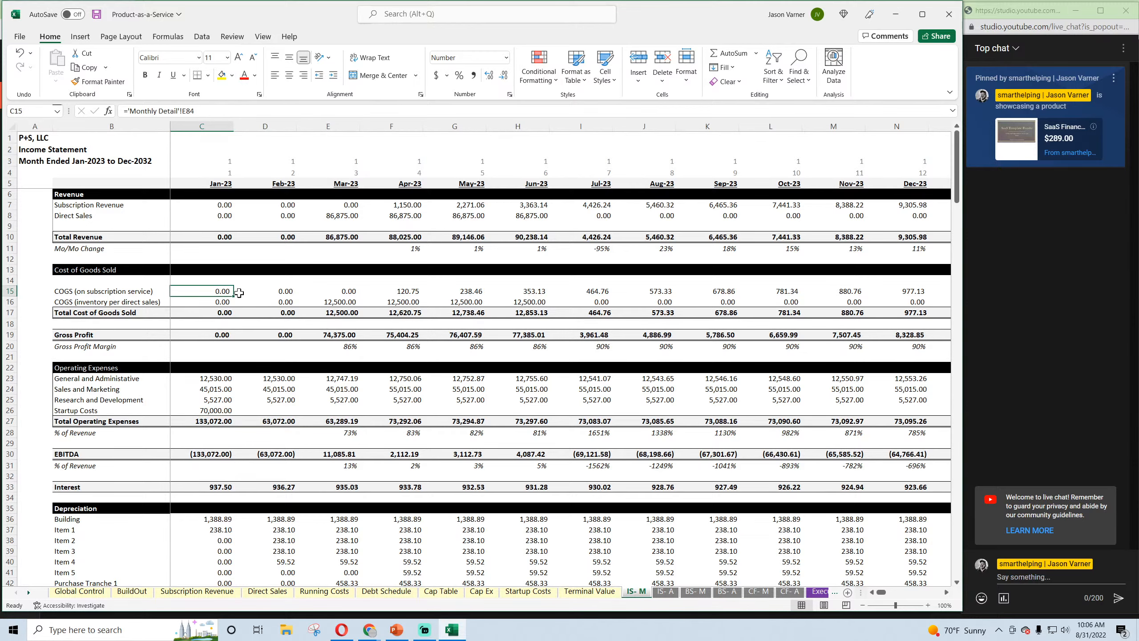
{"action": "key", "text": "Right"}
{"action": "key", "text": "Right"}
Make CF- M Other Operating Expenses subtract subscription COGS ('IS- M'!C15) instead of total COGS, and fill the formula through December 2032
{"action": "left_click", "coordinate": [758, 591]}
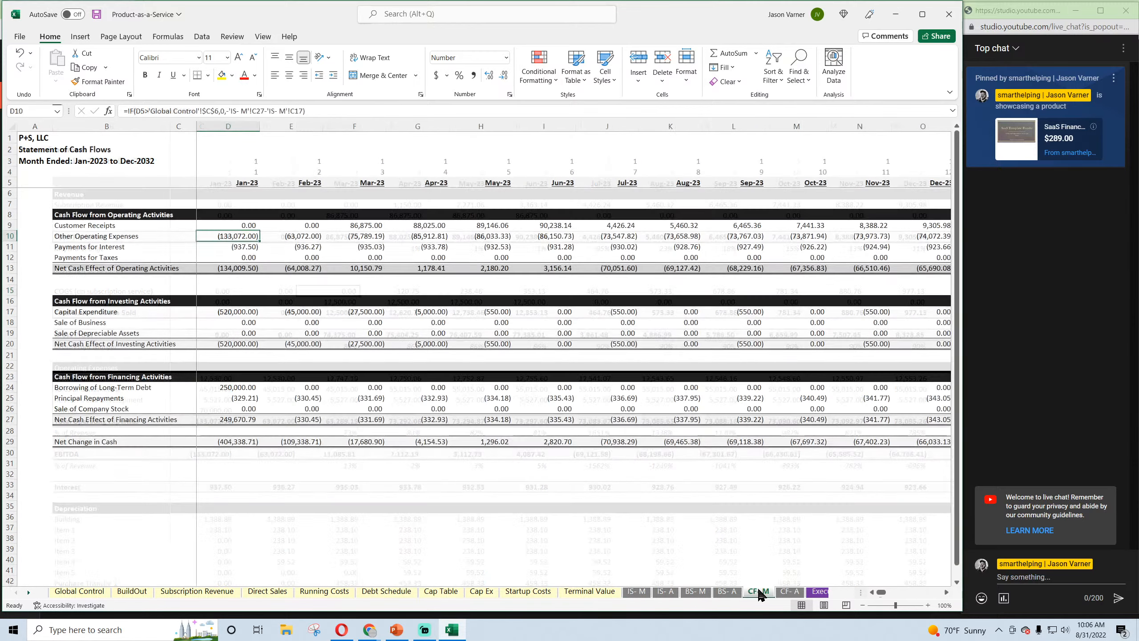
{"action": "left_click", "coordinate": [299, 111]}
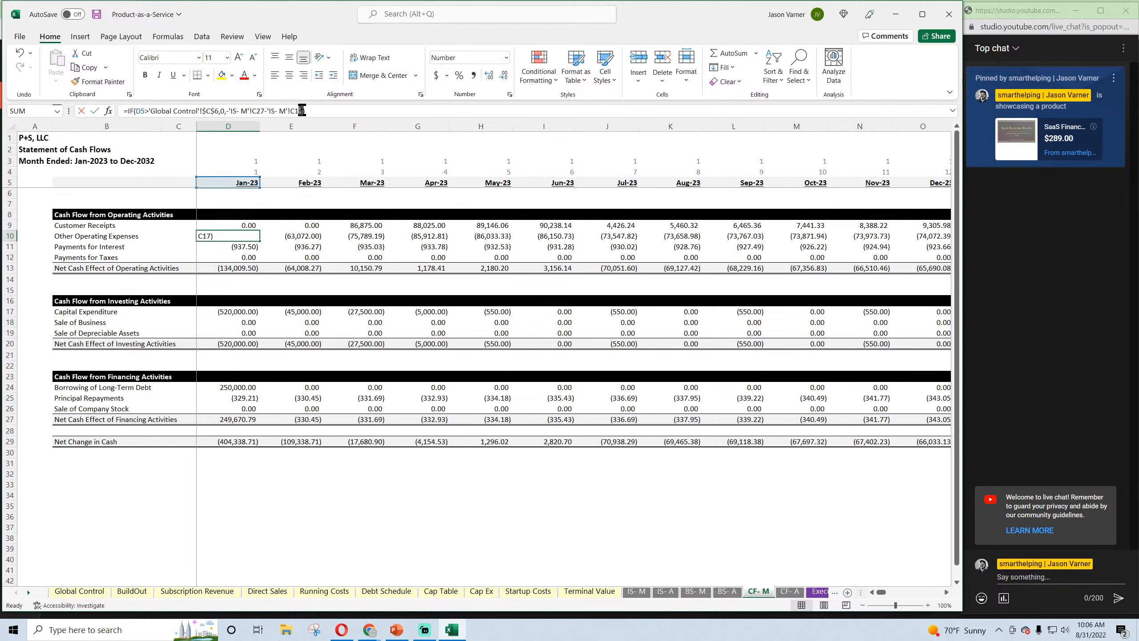
{"action": "key", "text": "Escape"}
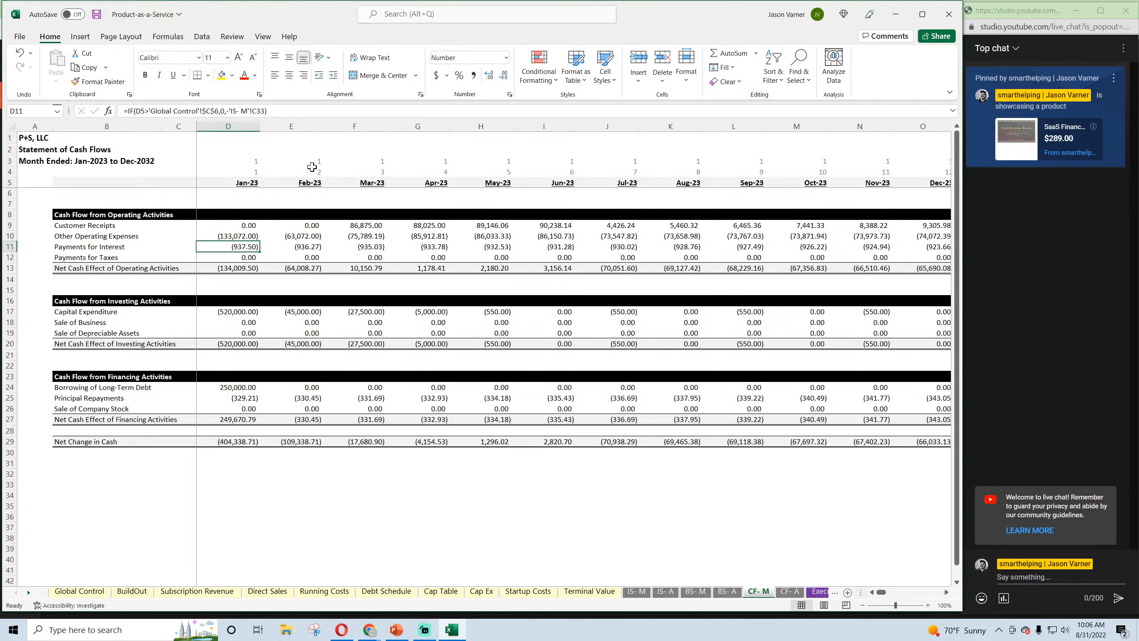
{"action": "left_click_drag", "start_coordinate": [257, 238], "coordinate": [1103, 288]}
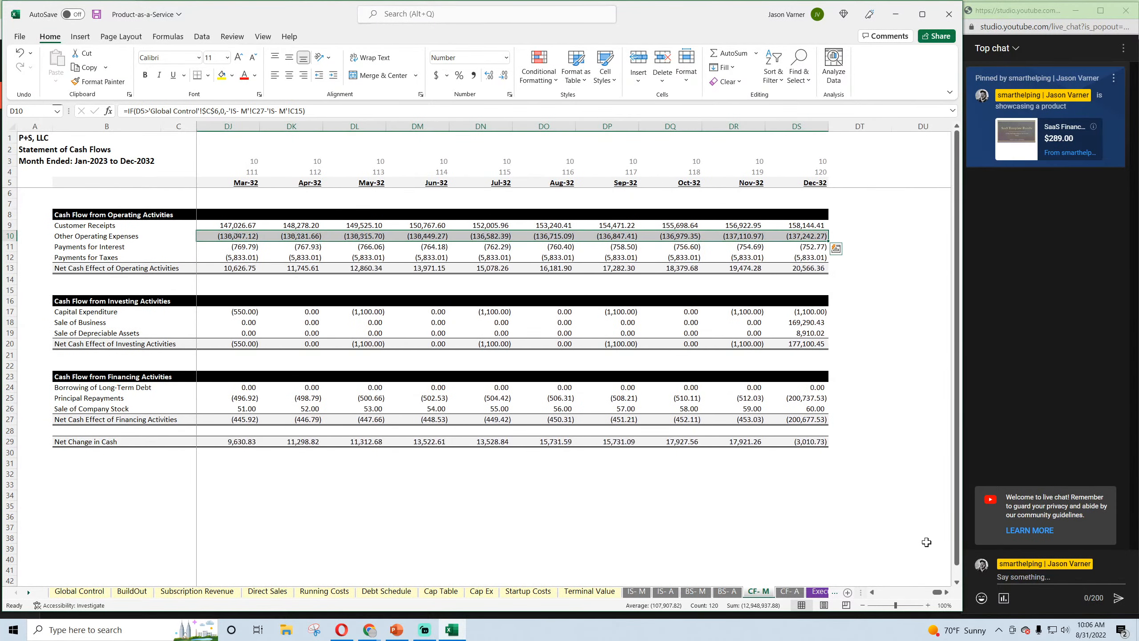
{"action": "left_click", "coordinate": [937, 593]}
{"action": "left_click_drag", "start_coordinate": [937, 593], "coordinate": [880, 592]}
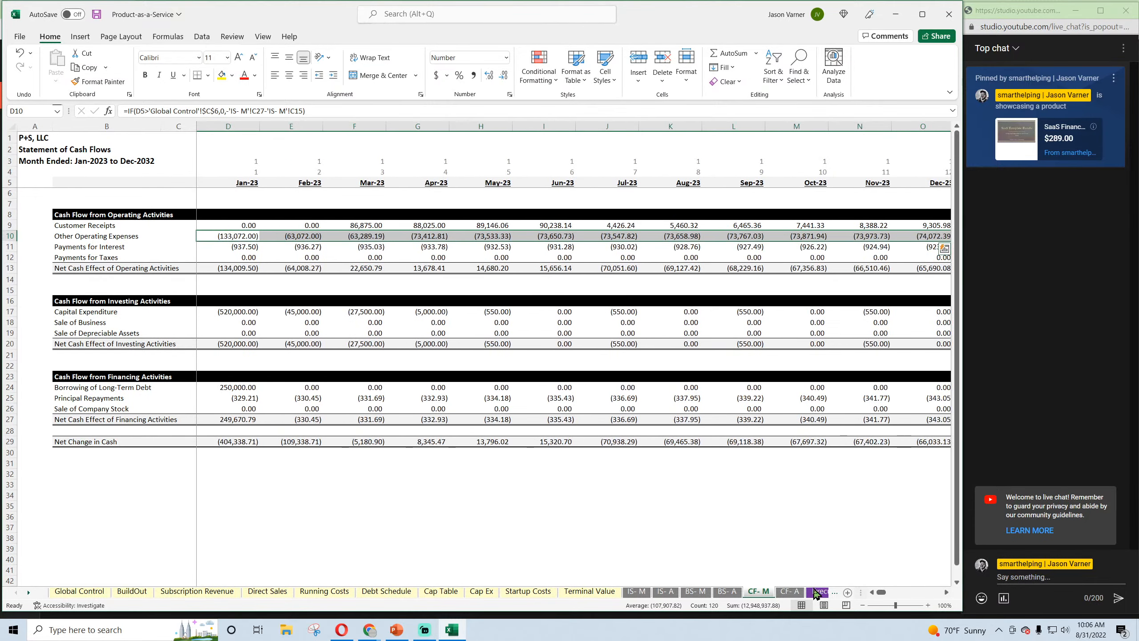
Inspect the January 2023 Payments for Interest, Payments for Taxes and Capital Expenditure formulas on CF- M
{"action": "left_click", "coordinate": [232, 247]}
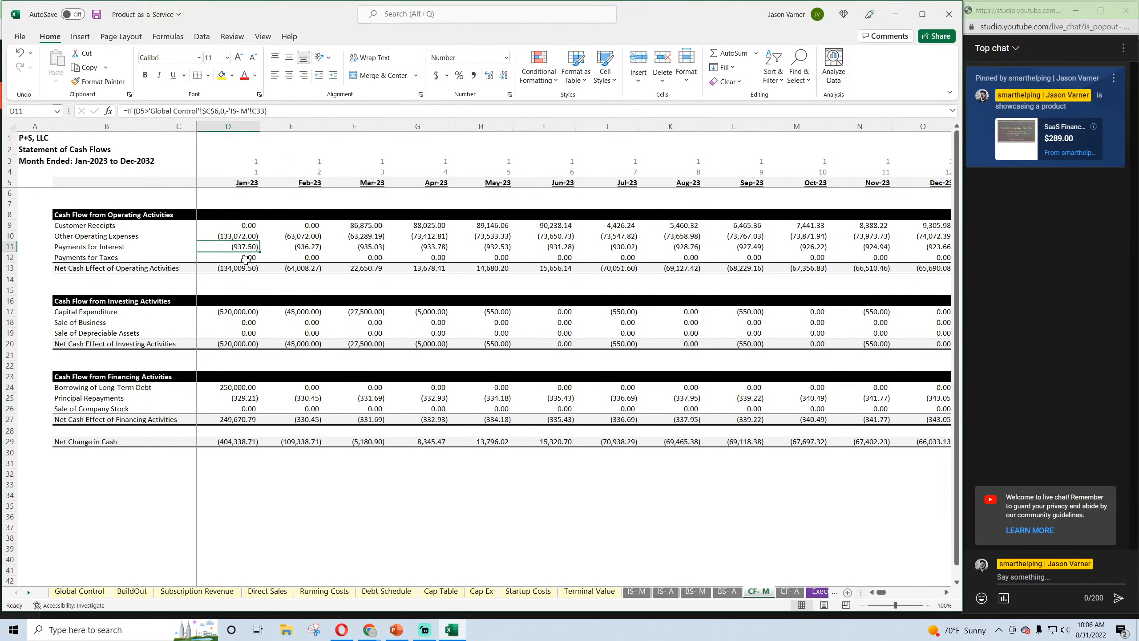
{"action": "left_click", "coordinate": [246, 259]}
{"action": "left_click_drag", "start_coordinate": [242, 316], "coordinate": [739, 308]}
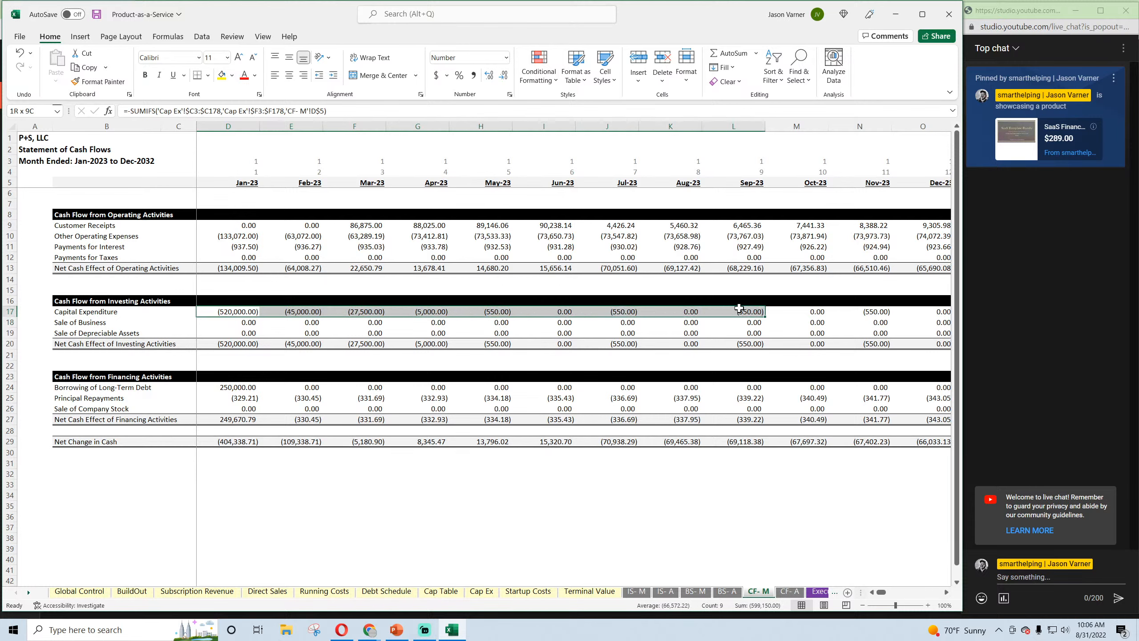
{"action": "left_click", "coordinate": [238, 311]}
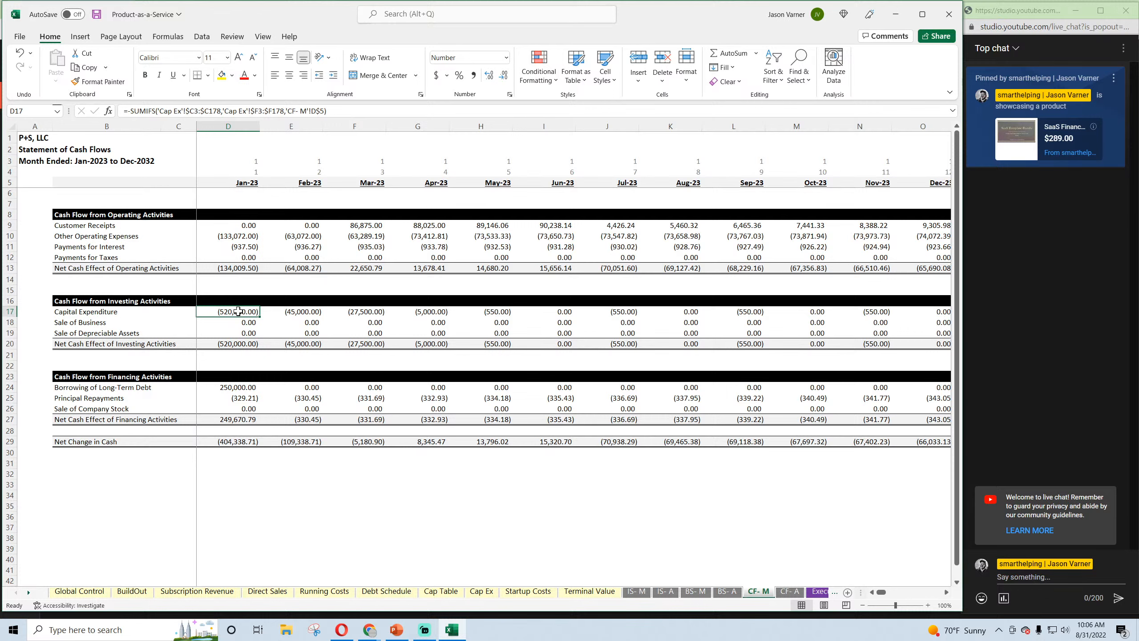
Review the Cap Ex schedule and the Total Purchases / Build Cost rows for subscriptions and direct sales on Monthly Detail
{"action": "left_click", "coordinate": [479, 596]}
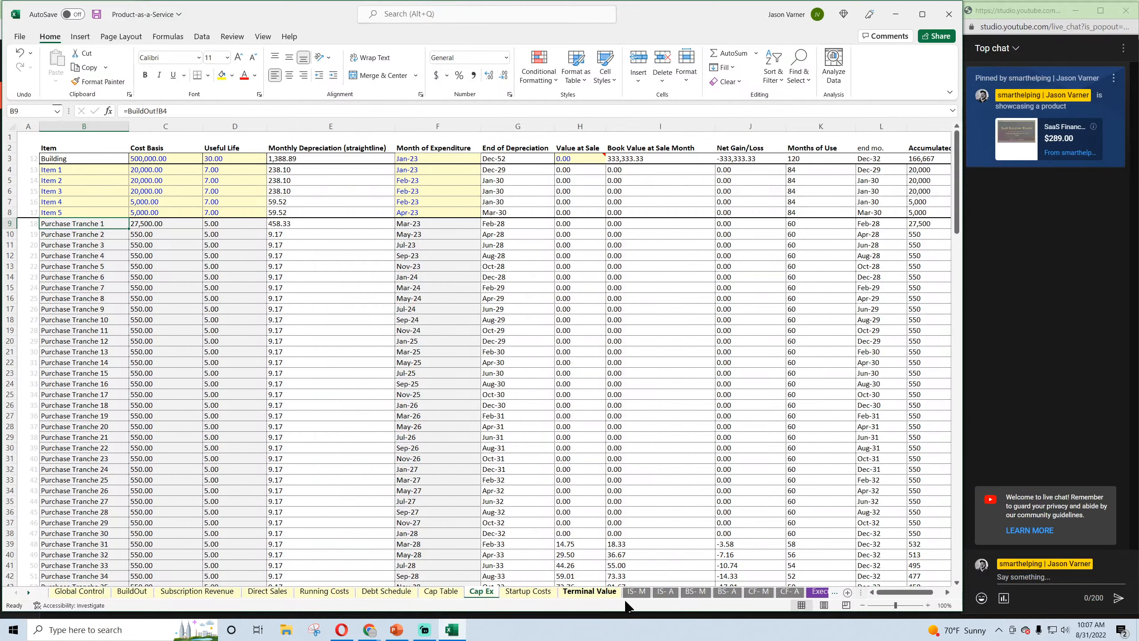
{"action": "left_click", "coordinate": [820, 592]}
{"action": "left_click", "coordinate": [825, 595]}
{"action": "left_click", "coordinate": [795, 595]}
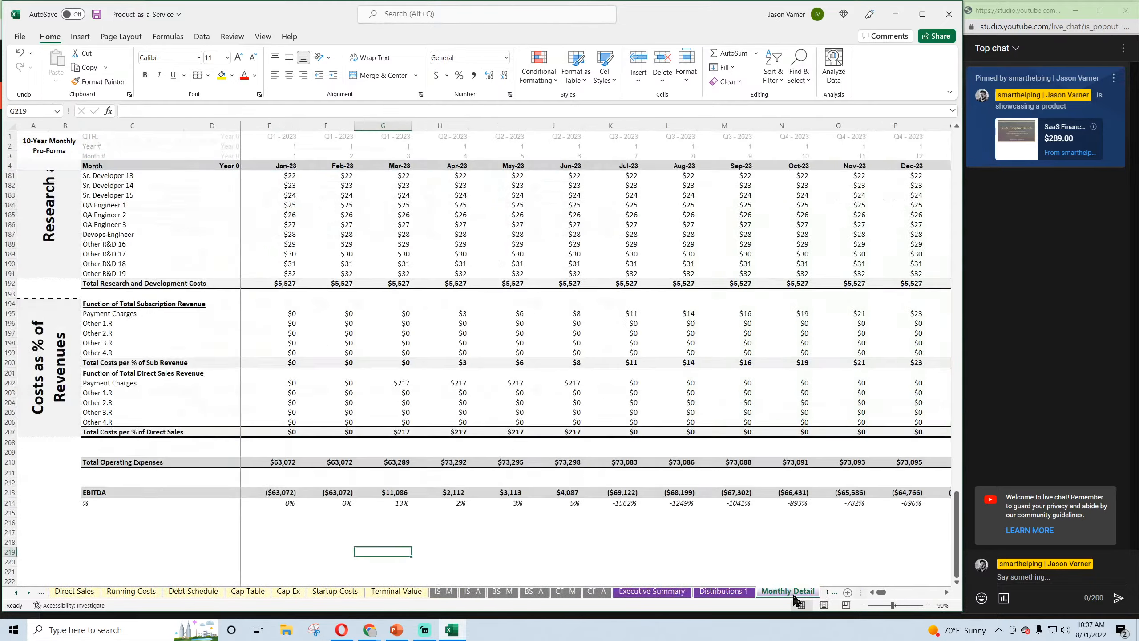
{"action": "scroll", "coordinate": [244, 494], "scroll_direction": "up", "scroll_amount": 20}
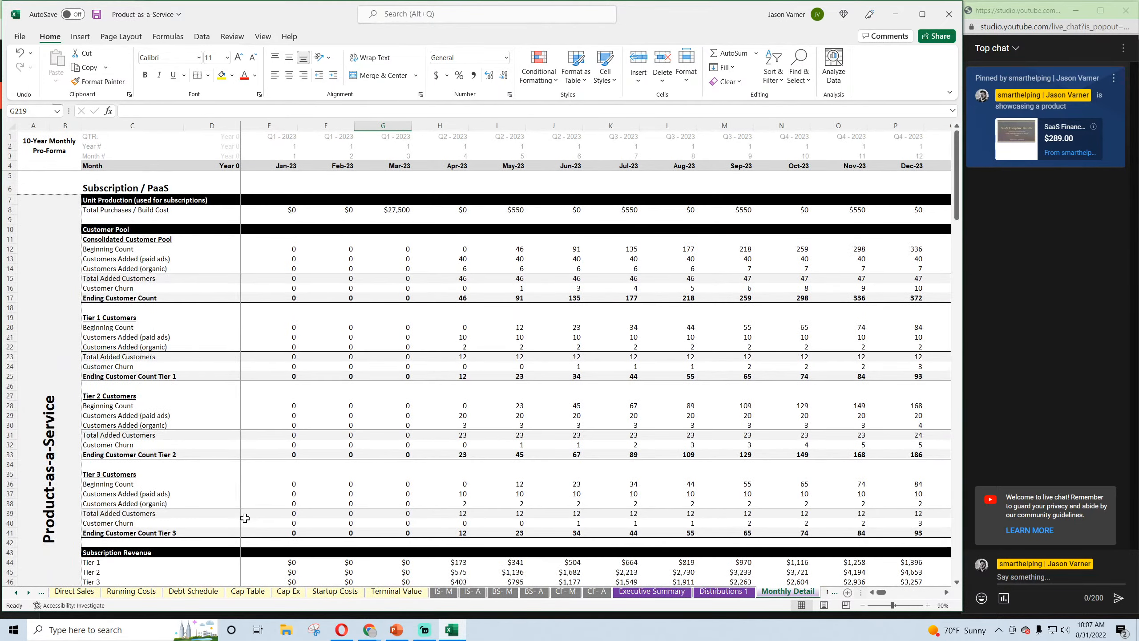
{"action": "left_click_drag", "start_coordinate": [278, 210], "coordinate": [733, 207]}
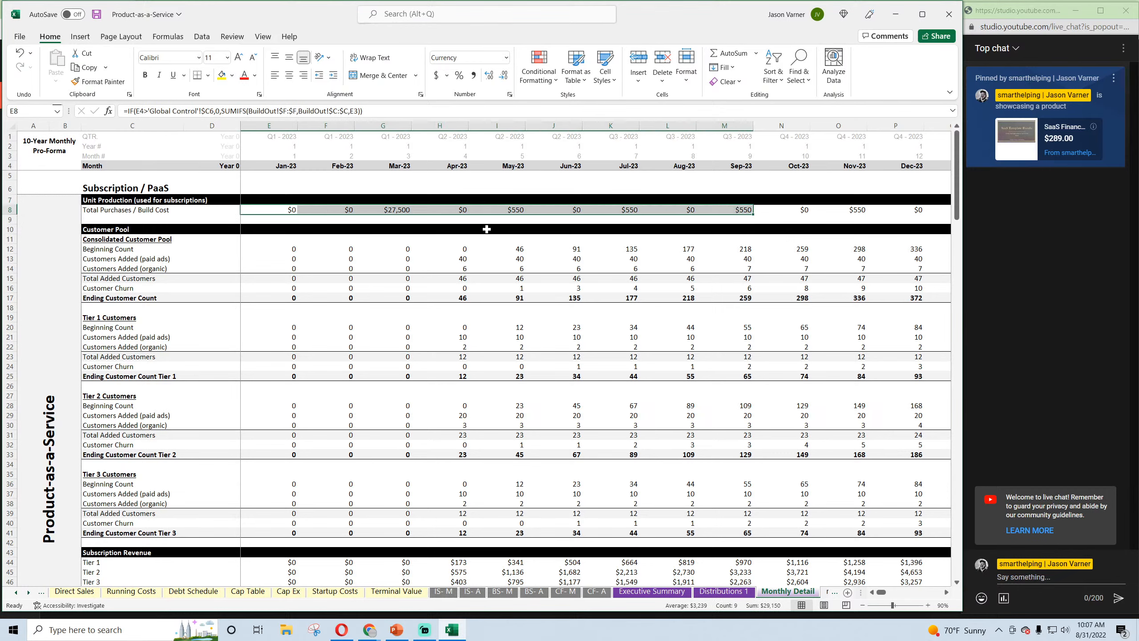
{"action": "scroll", "coordinate": [327, 338], "scroll_direction": "down", "scroll_amount": 11}
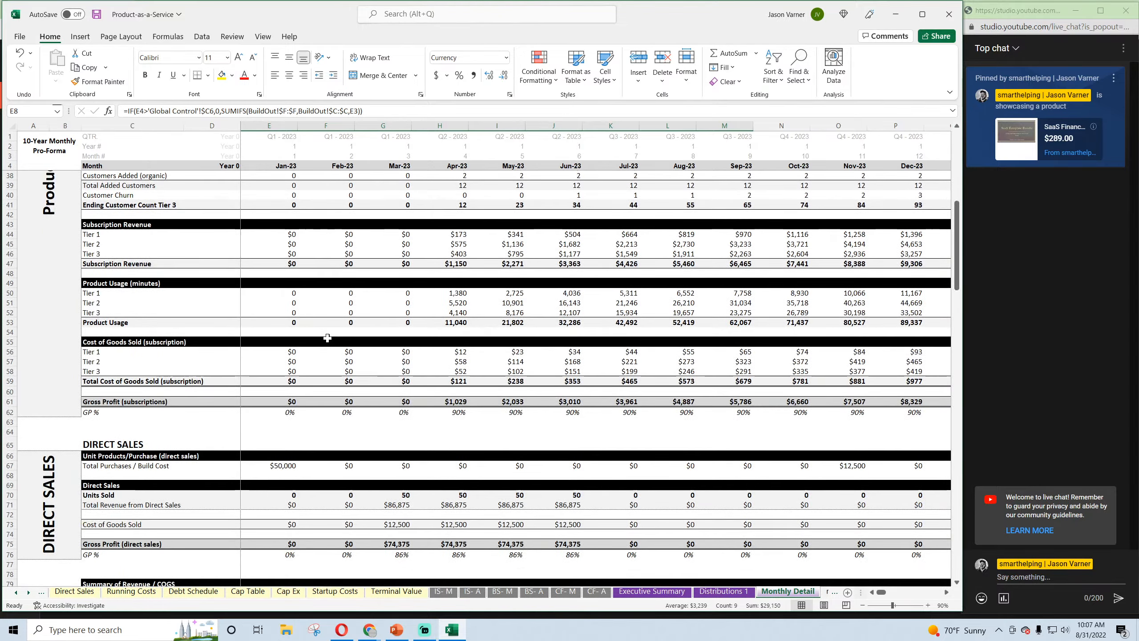
{"action": "scroll", "coordinate": [328, 338], "scroll_direction": "down", "scroll_amount": 12}
{"action": "scroll", "coordinate": [328, 338], "scroll_direction": "up", "scroll_amount": 8}
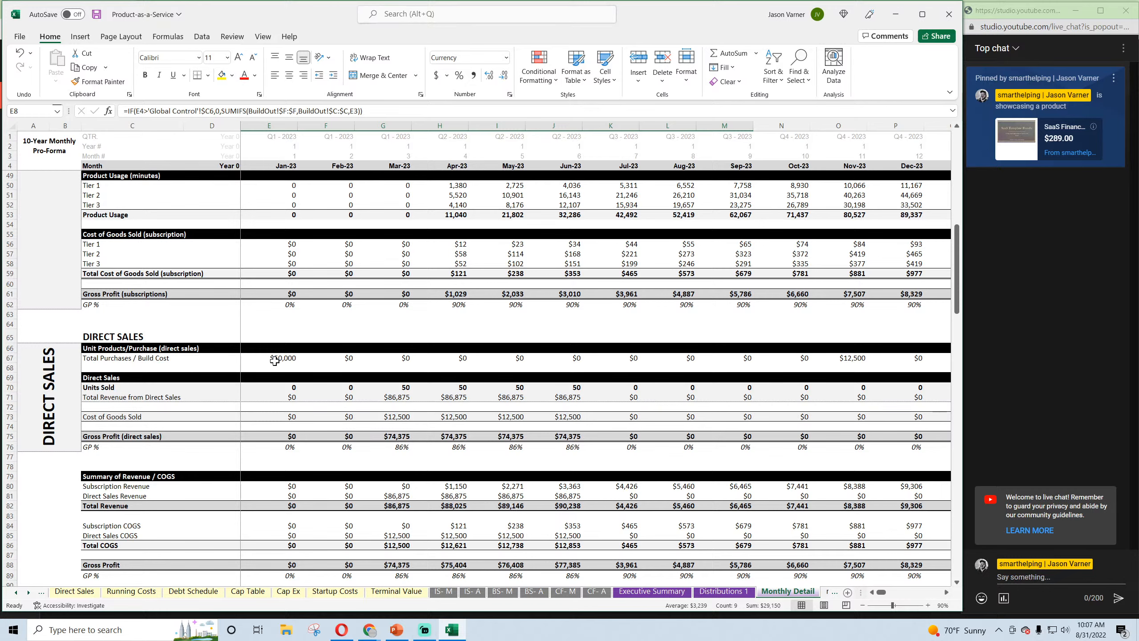
{"action": "left_click_drag", "start_coordinate": [275, 360], "coordinate": [588, 366]}
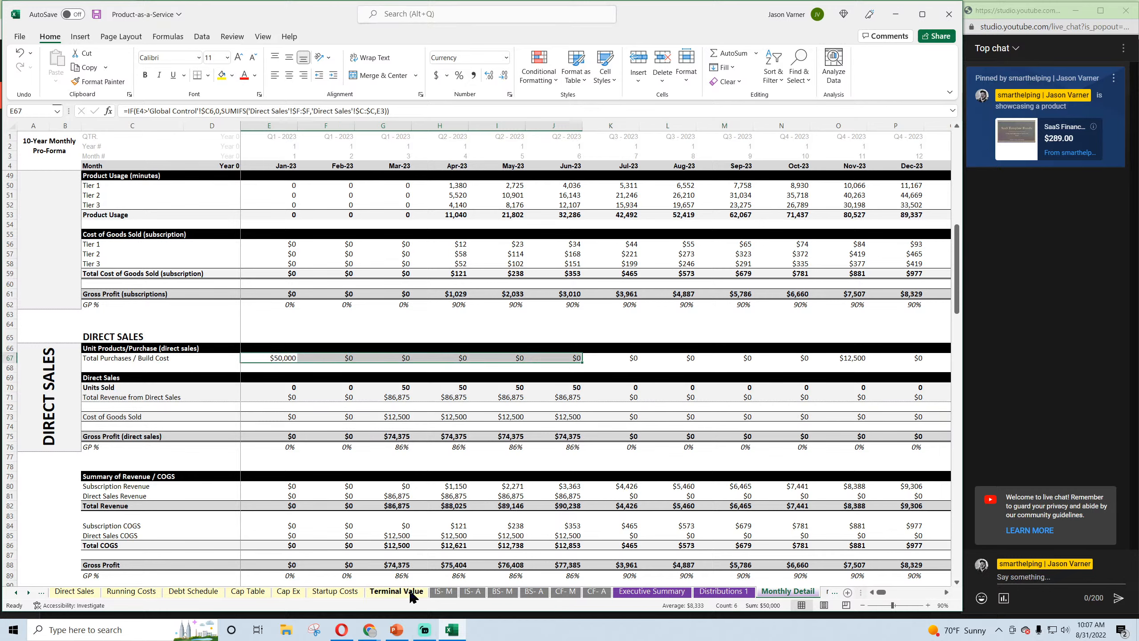
Extend the January 2023 Capital Expenditure formula in CF- M D17 to also subtract the direct sales purchase cost in 'Monthly Detail'!E67
{"action": "left_click", "coordinate": [566, 593]}
{"action": "left_click", "coordinate": [85, 313]}
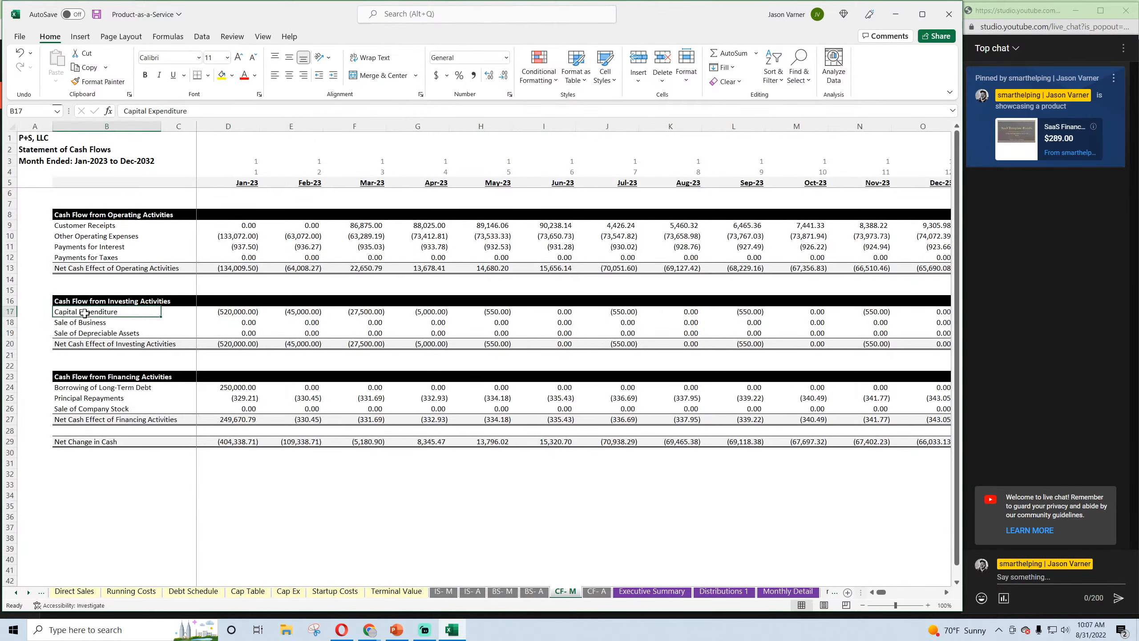
{"action": "left_click", "coordinate": [231, 313]}
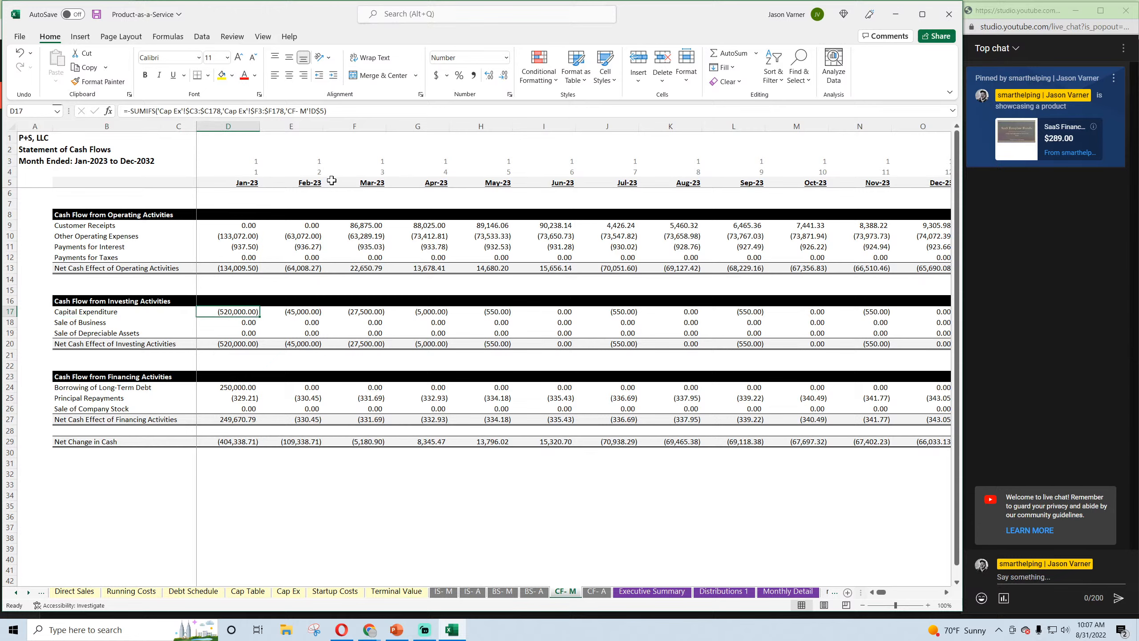
{"action": "left_click", "coordinate": [343, 110]}
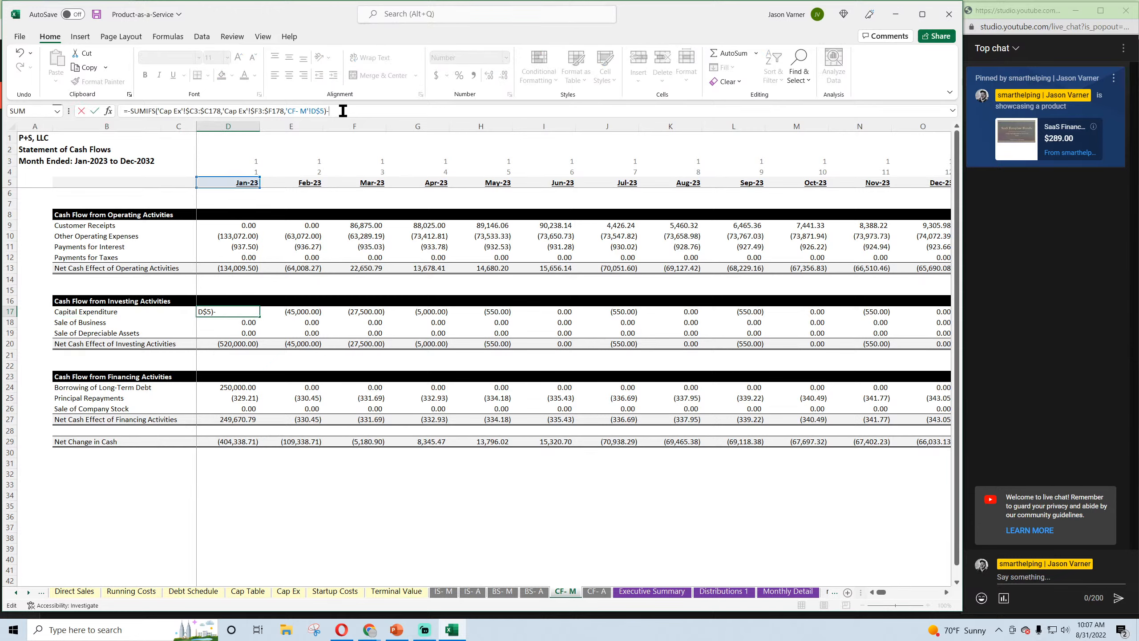
{"action": "type", "text": "-"}
{"action": "left_click", "coordinate": [789, 591]}
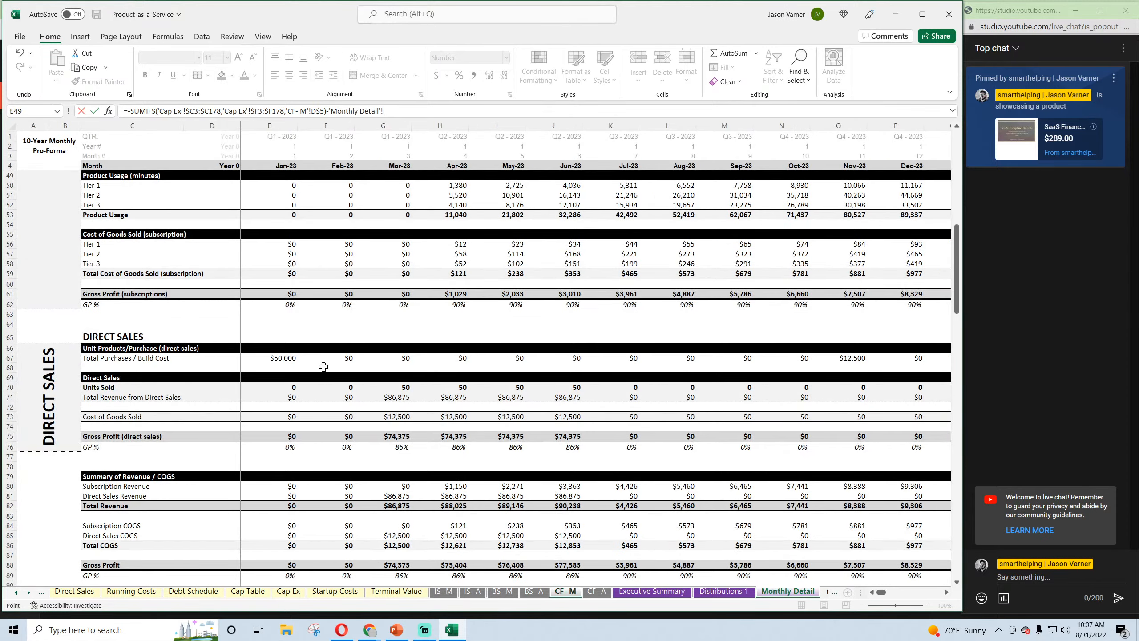
{"action": "left_click", "coordinate": [285, 359]}
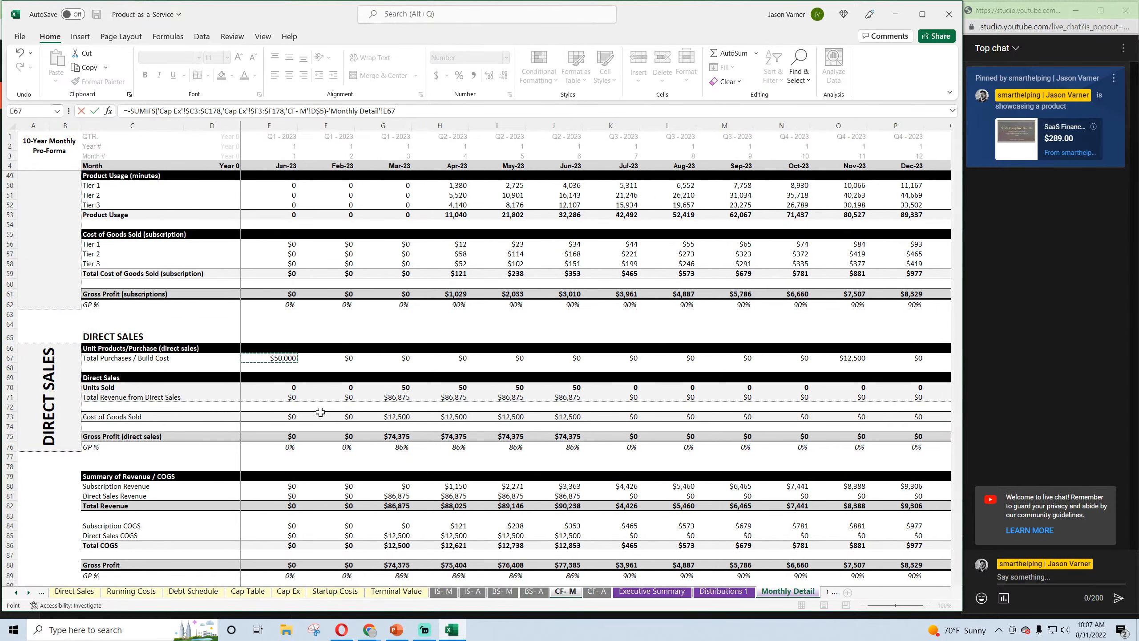
{"action": "key", "text": "Return"}
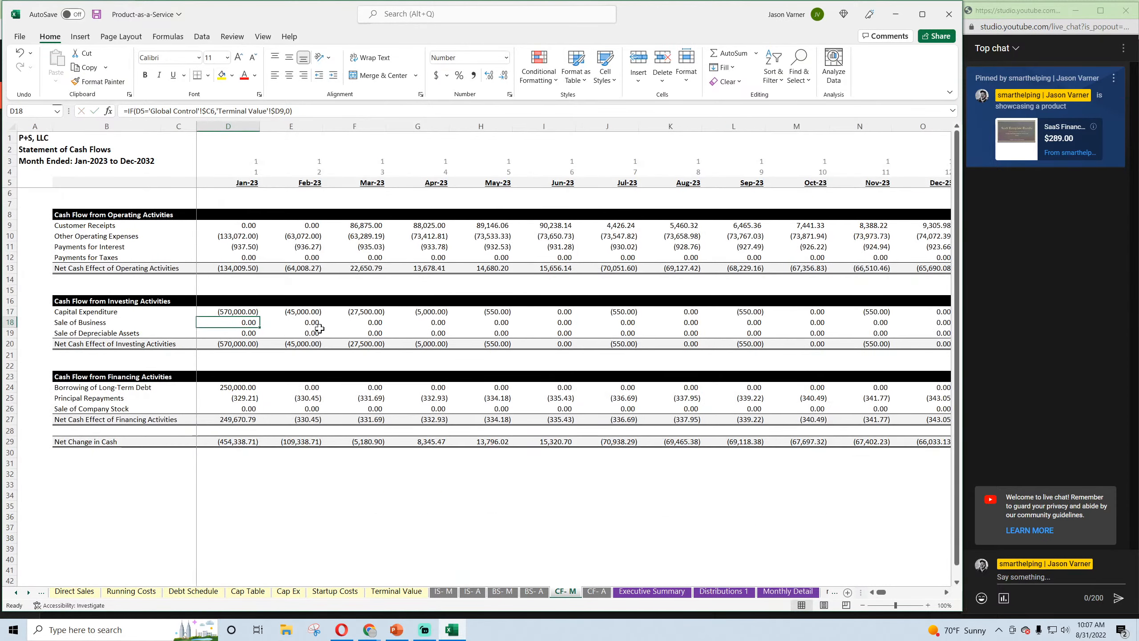
Check the March to May 2023 COGS (inventory per direct sales) amounts on the IS- M sheet
{"action": "left_click", "coordinate": [444, 591]}
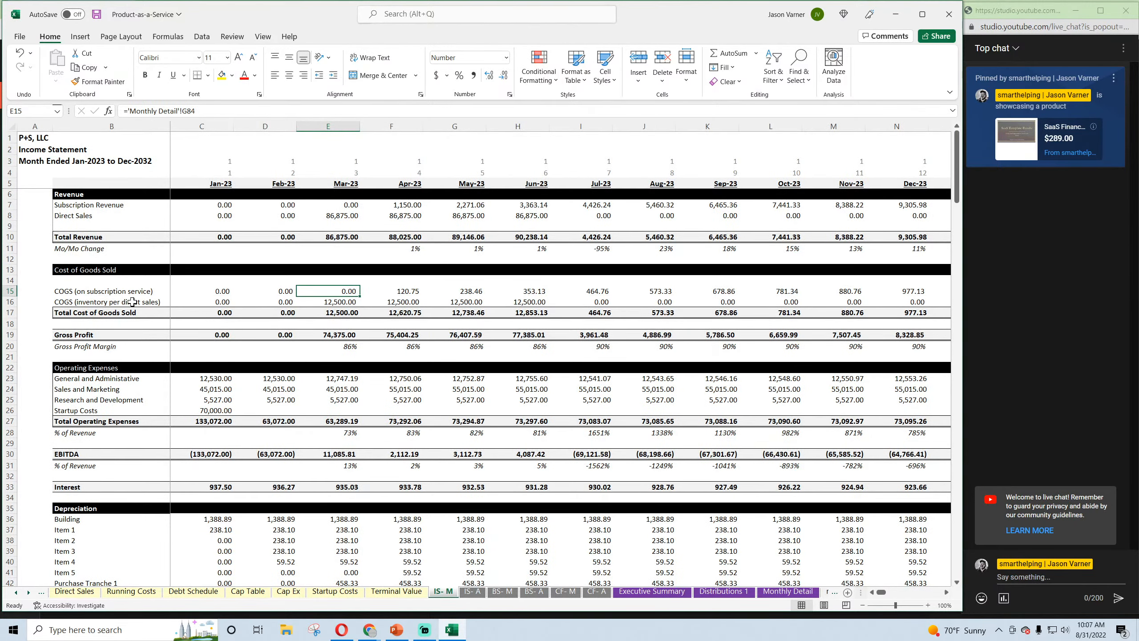
{"action": "left_click_drag", "start_coordinate": [332, 302], "coordinate": [460, 309]}
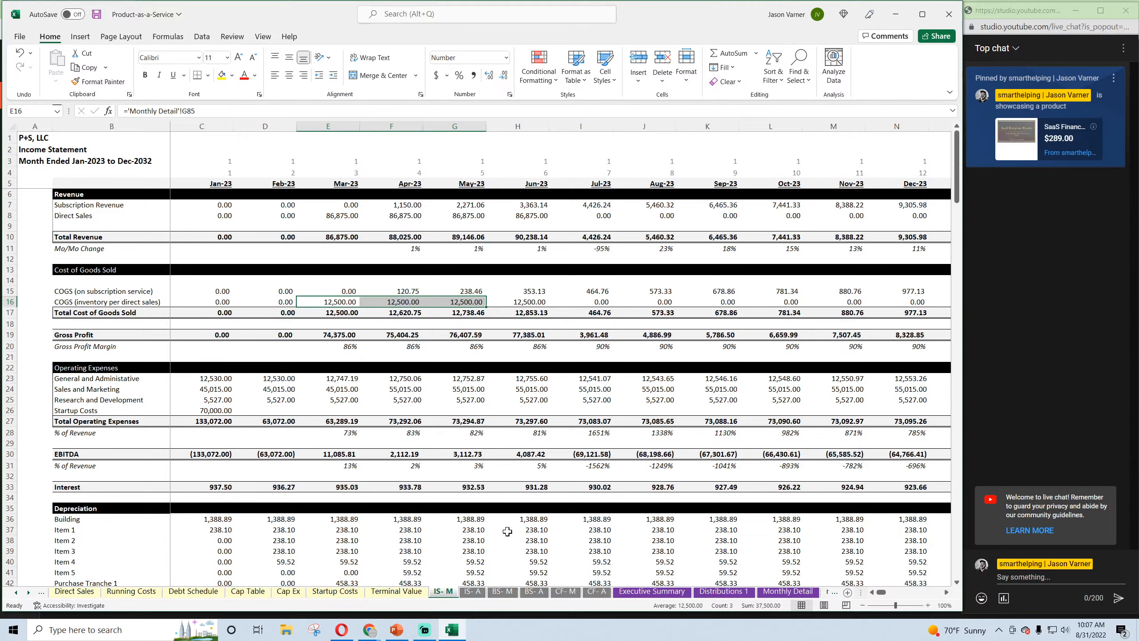
Fill the updated Capital Expenditure formula across CF- M row 17 through December 2032 and save the workbook
{"action": "left_click", "coordinate": [562, 593]}
{"action": "left_click", "coordinate": [238, 313]}
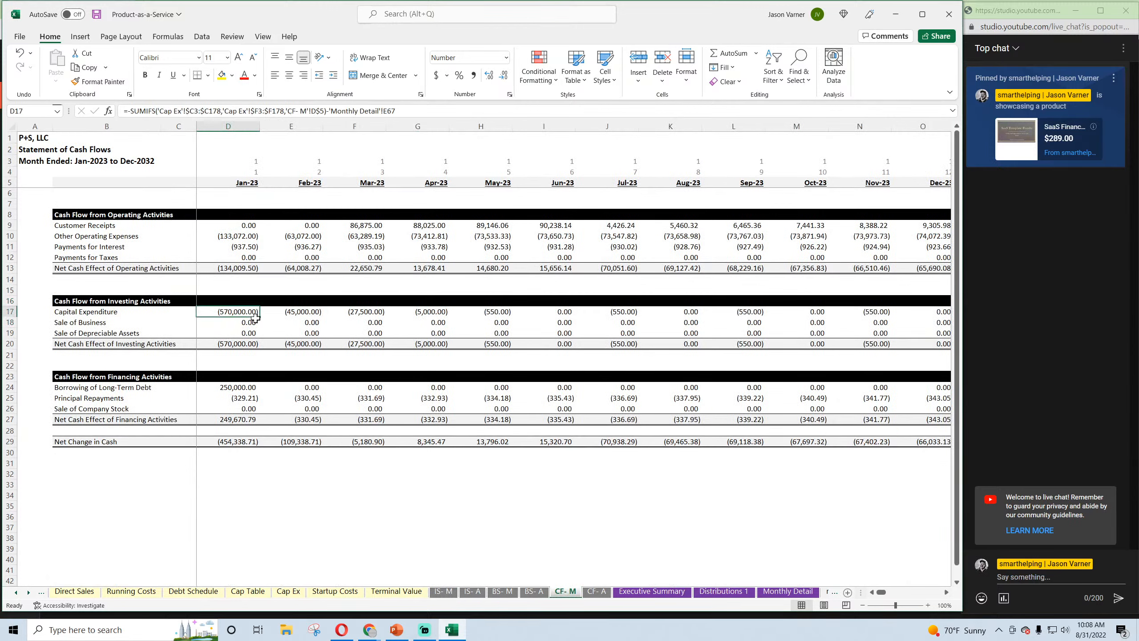
{"action": "left_click_drag", "start_coordinate": [255, 317], "coordinate": [843, 312]}
{"action": "left_click", "coordinate": [695, 312]}
{"action": "left_click", "coordinate": [681, 312]}
{"action": "left_click", "coordinate": [826, 315]}
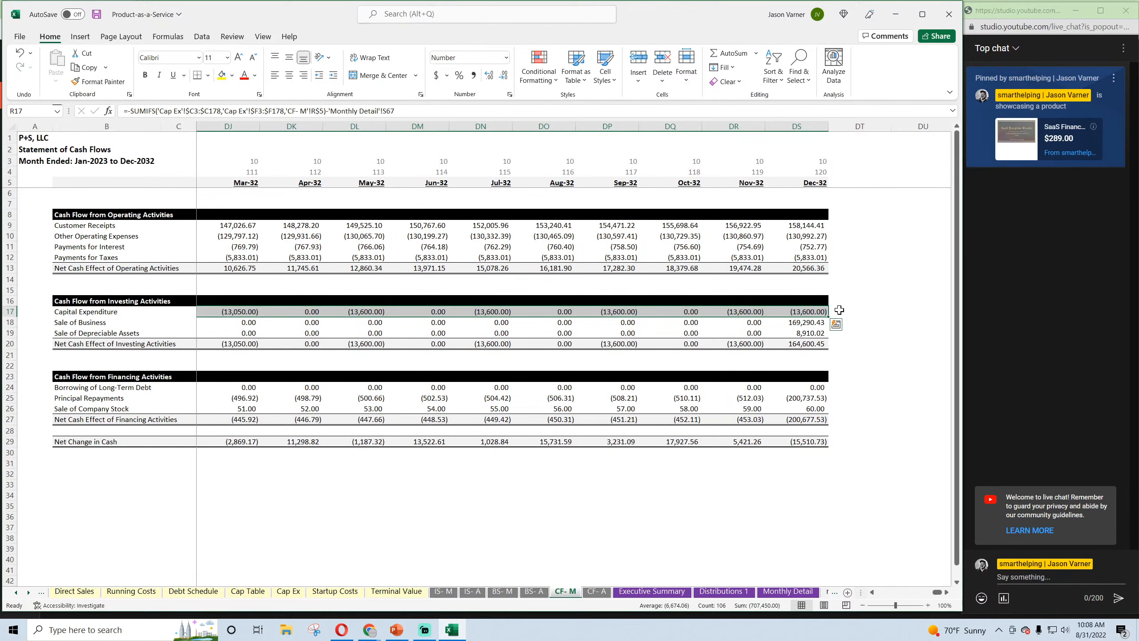
{"action": "left_click_drag", "start_coordinate": [942, 597], "coordinate": [881, 592]}
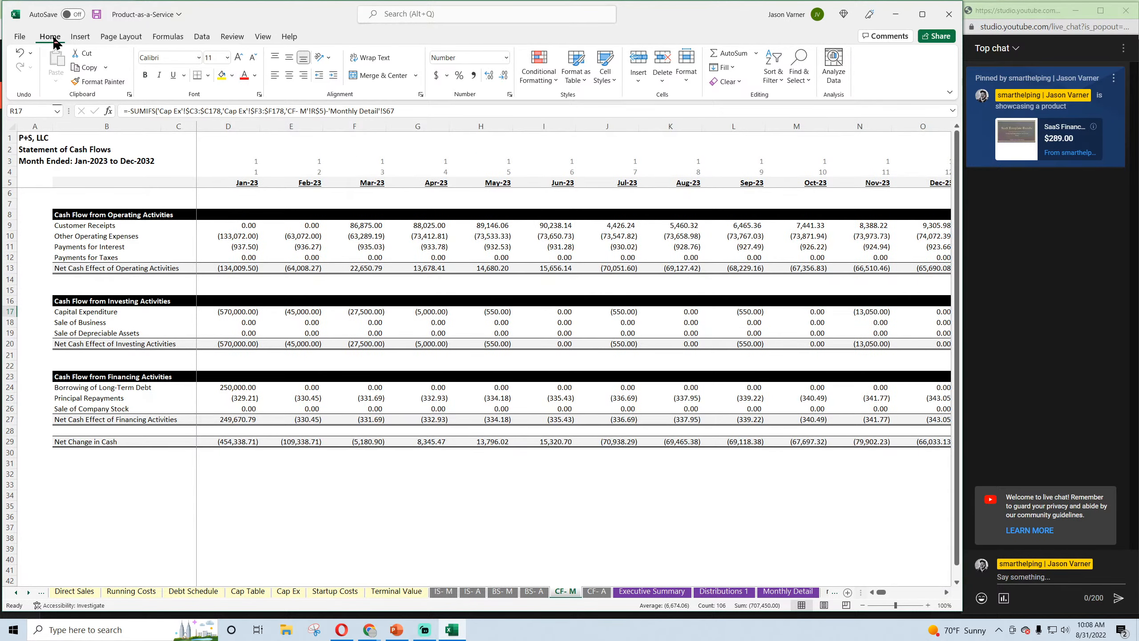
{"action": "left_click", "coordinate": [97, 14]}
Inspect the revised January 2023 Other Operating Expenses formula in D10 of the CF- M sheet
{"action": "left_click", "coordinate": [276, 487]}
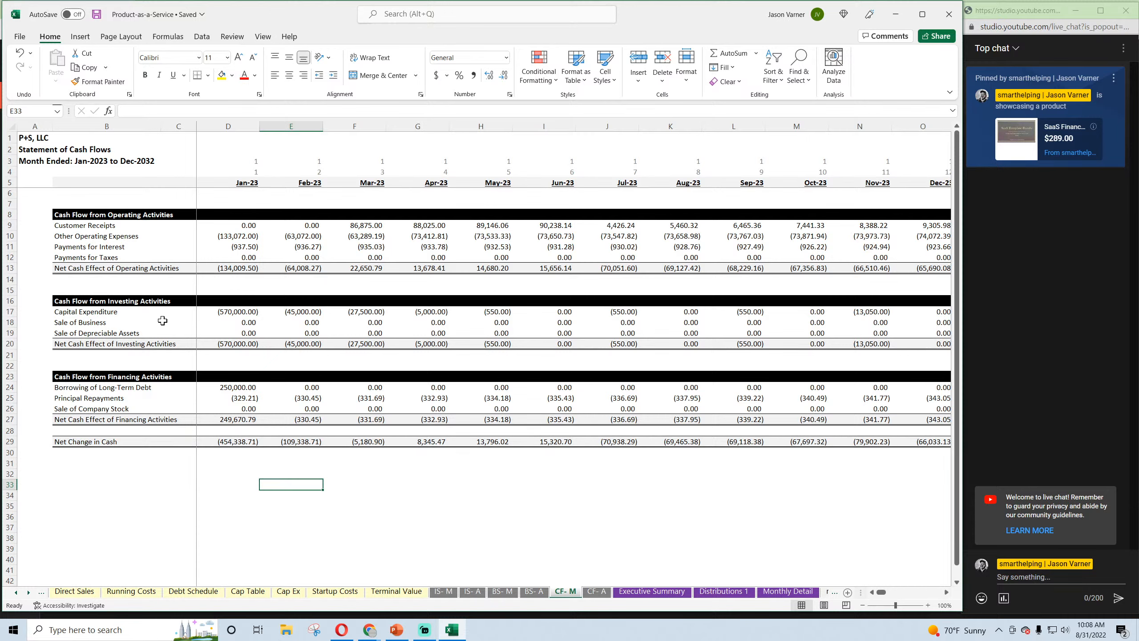
{"action": "left_click", "coordinate": [231, 236]}
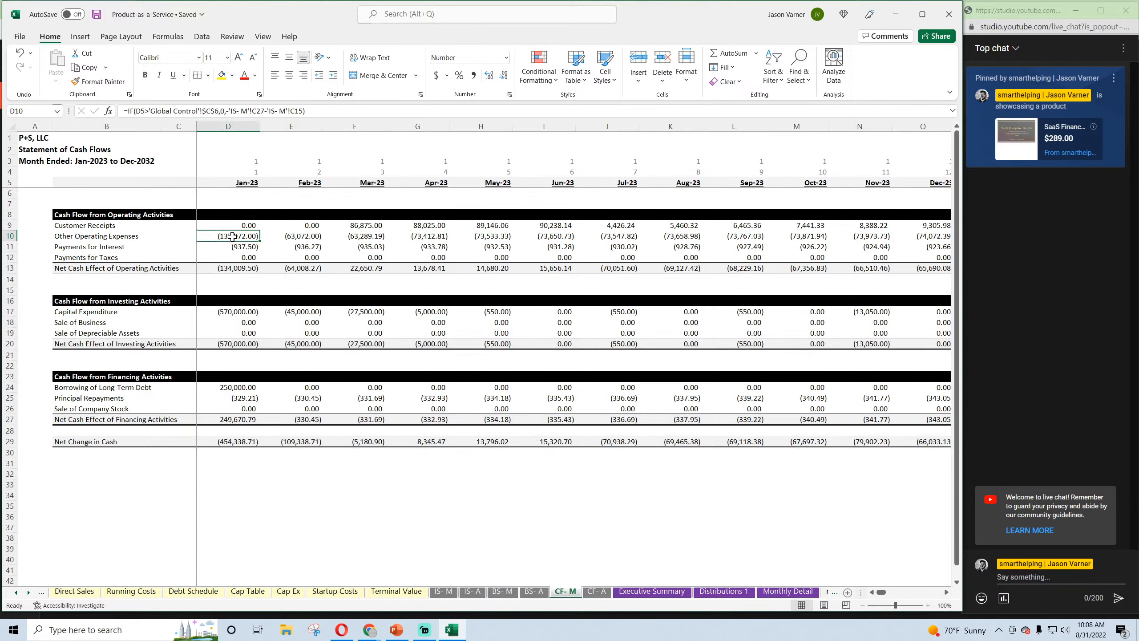
Check the January 2023 Payments for Interest, Capital Expenditure and Sale of Business formulas on the CF- M sheet
{"action": "left_click", "coordinate": [234, 247]}
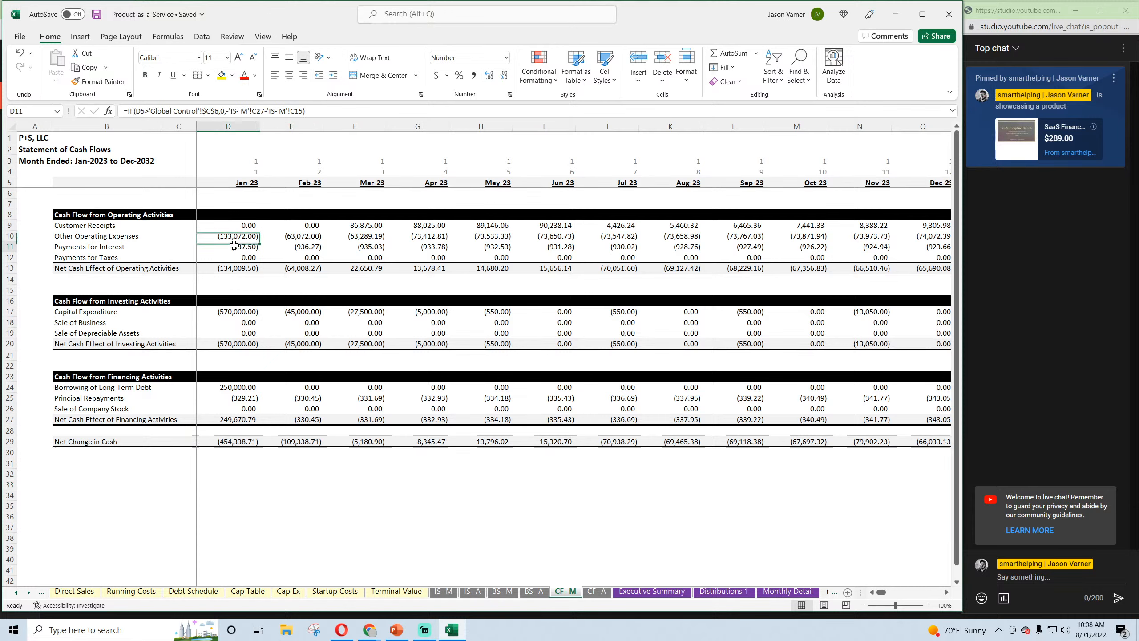
{"action": "left_click", "coordinate": [236, 313]}
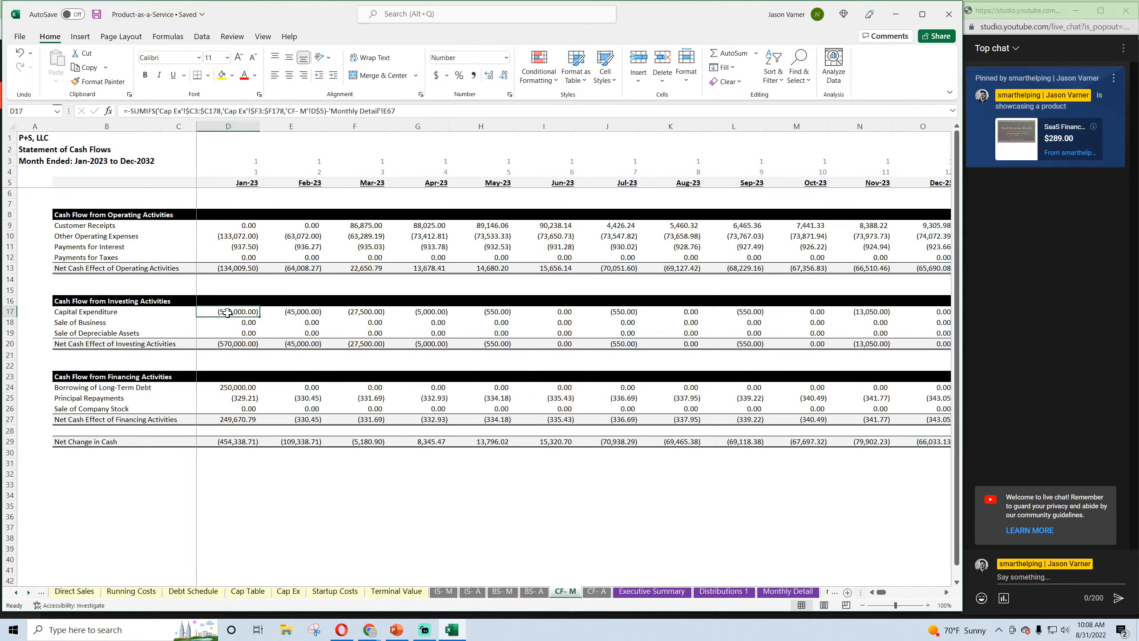
{"action": "left_click", "coordinate": [229, 322]}
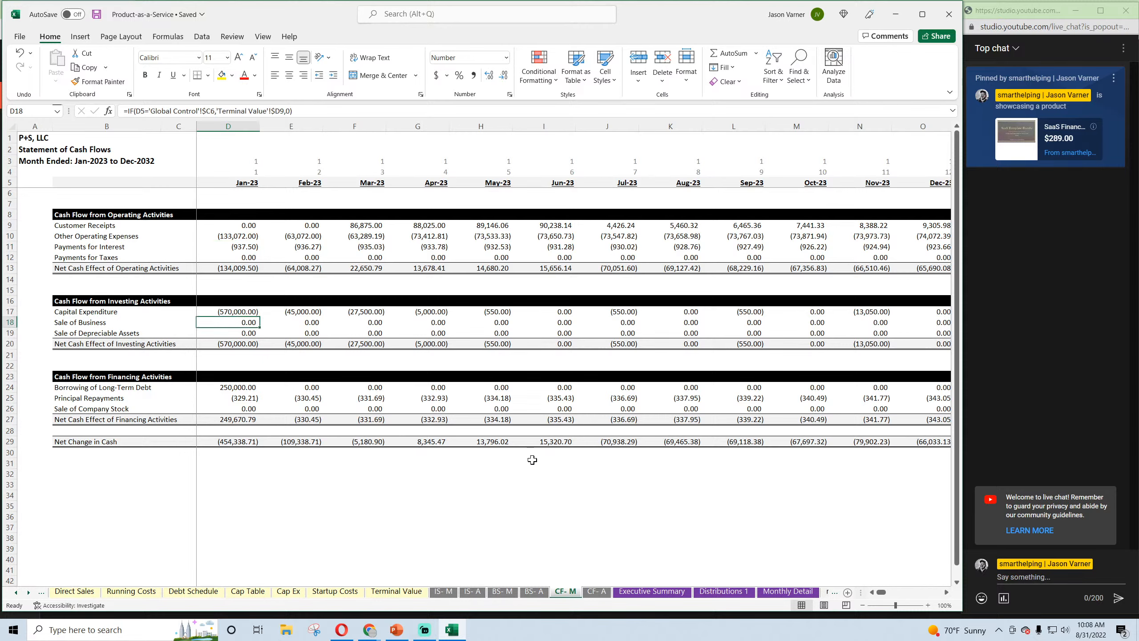
Compare the Terminal Value sheet's EBITDA-based exit labels with the Trailing 12-month Revenue Multiple assumption on the Global Control sheet
{"action": "left_click", "coordinate": [405, 597]}
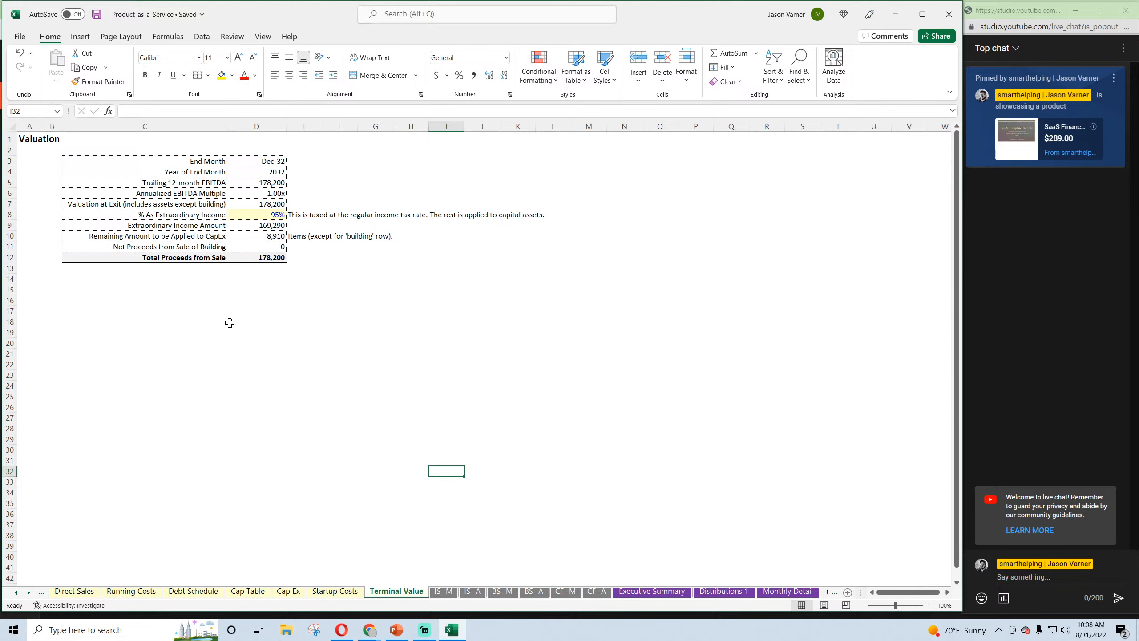
{"action": "left_click", "coordinate": [16, 593]}
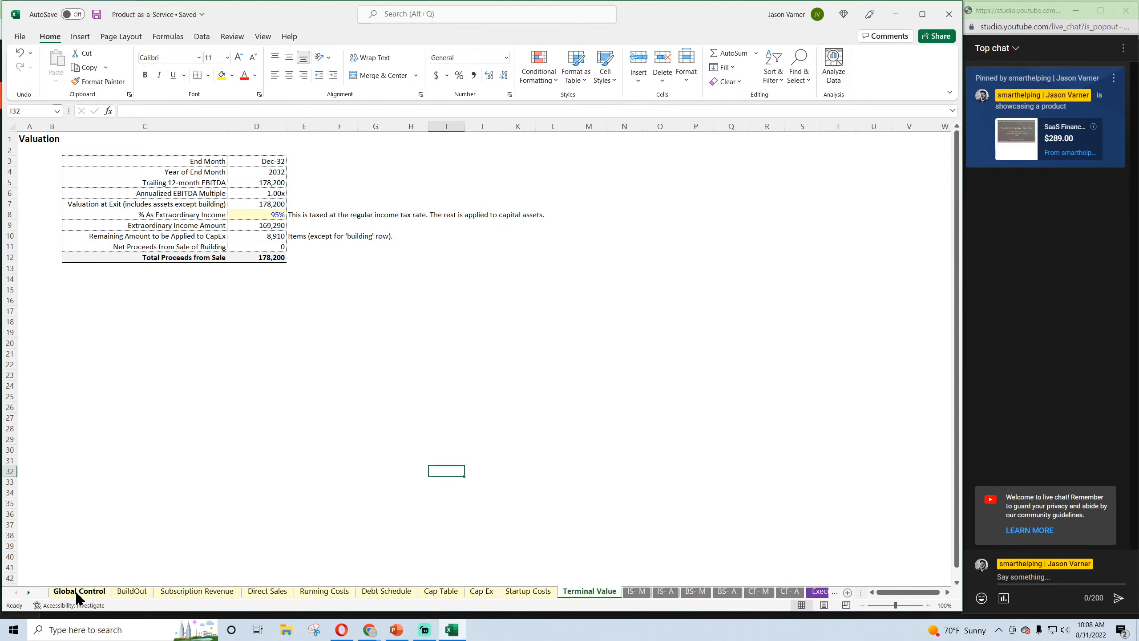
{"action": "left_click", "coordinate": [77, 593]}
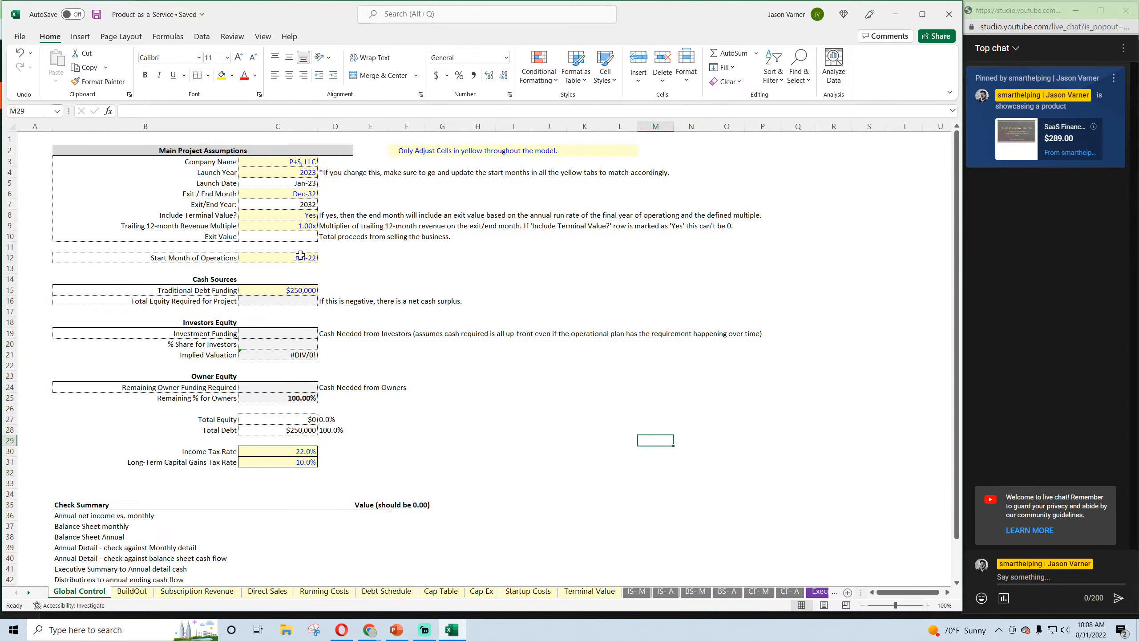
{"action": "left_click", "coordinate": [213, 224]}
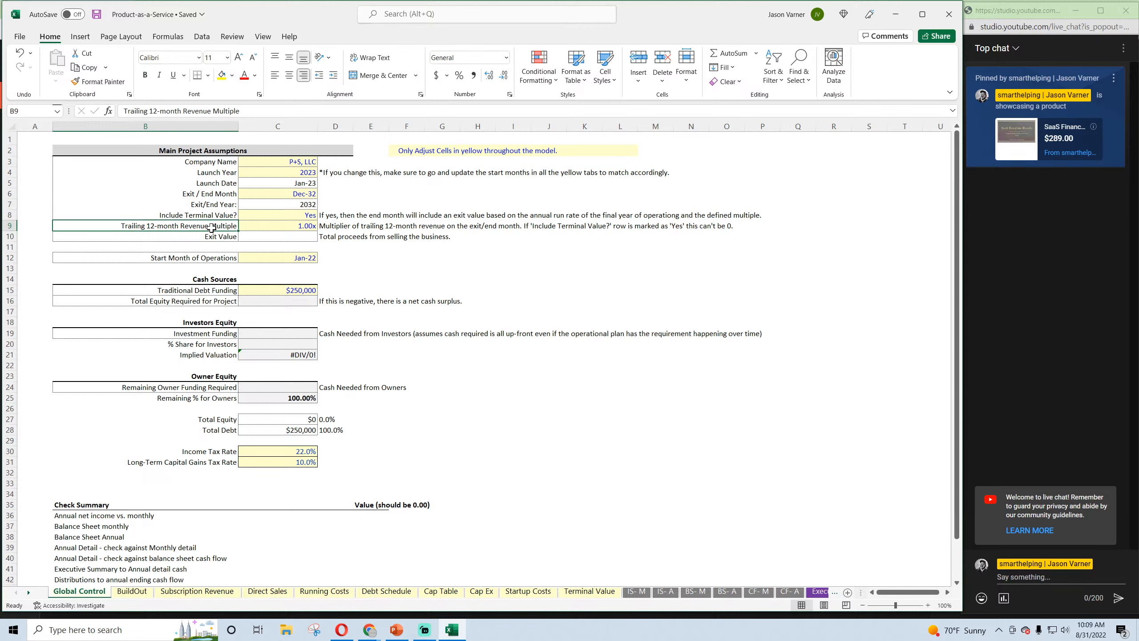
{"action": "left_click", "coordinate": [334, 227]}
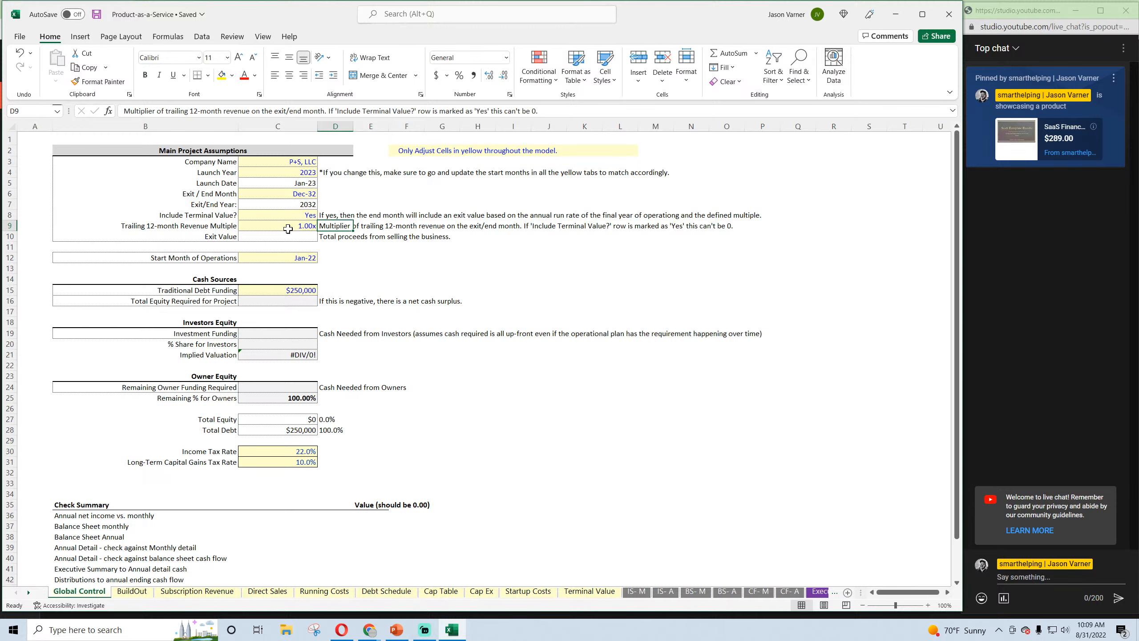
{"action": "left_click", "coordinate": [589, 591]}
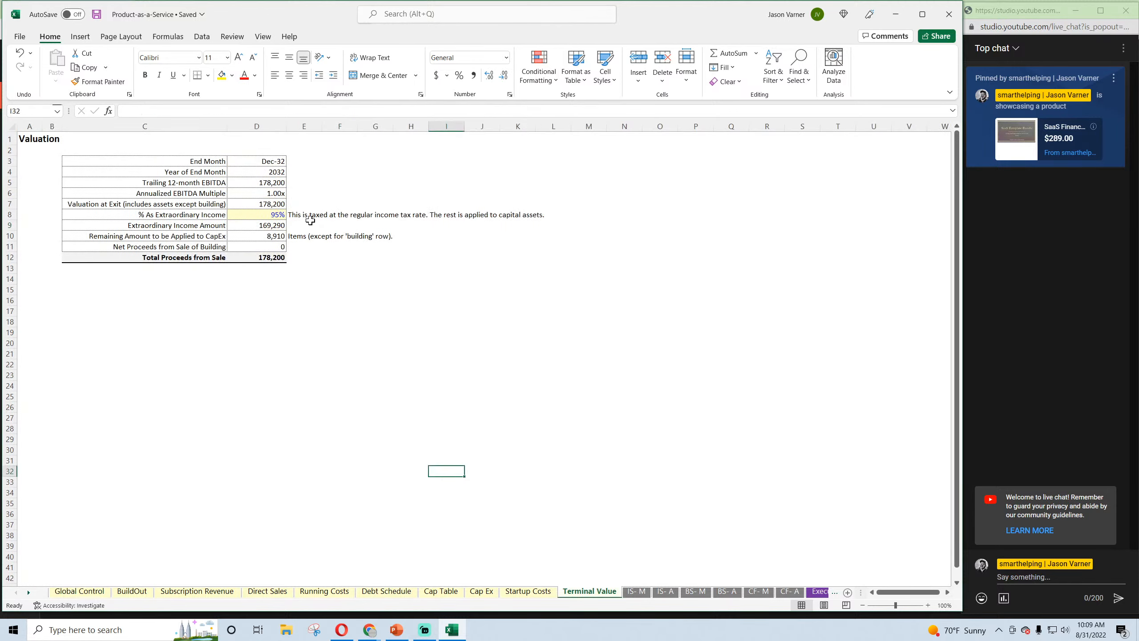
Relabel C5 on the Terminal Value sheet as Trailing 12-month Revenue and C6 as Revenue Multiple
{"action": "left_click", "coordinate": [208, 181]}
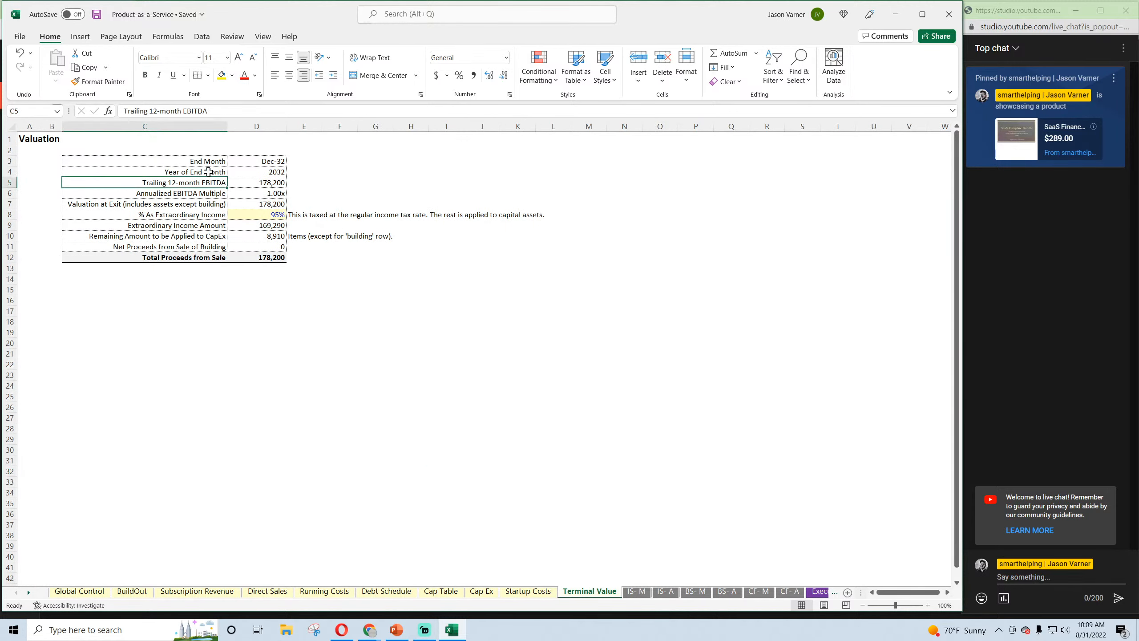
{"action": "double_click", "coordinate": [193, 110]}
{"action": "type", "text": "R"}
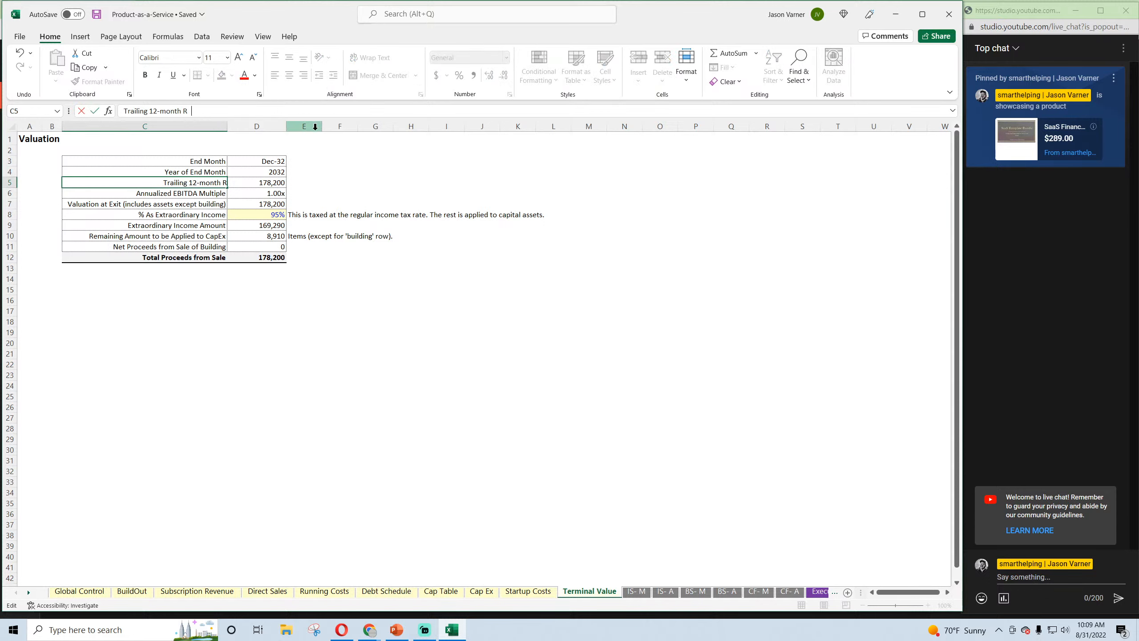
{"action": "type", "text": "evenue"}
{"action": "key", "text": "Return"}
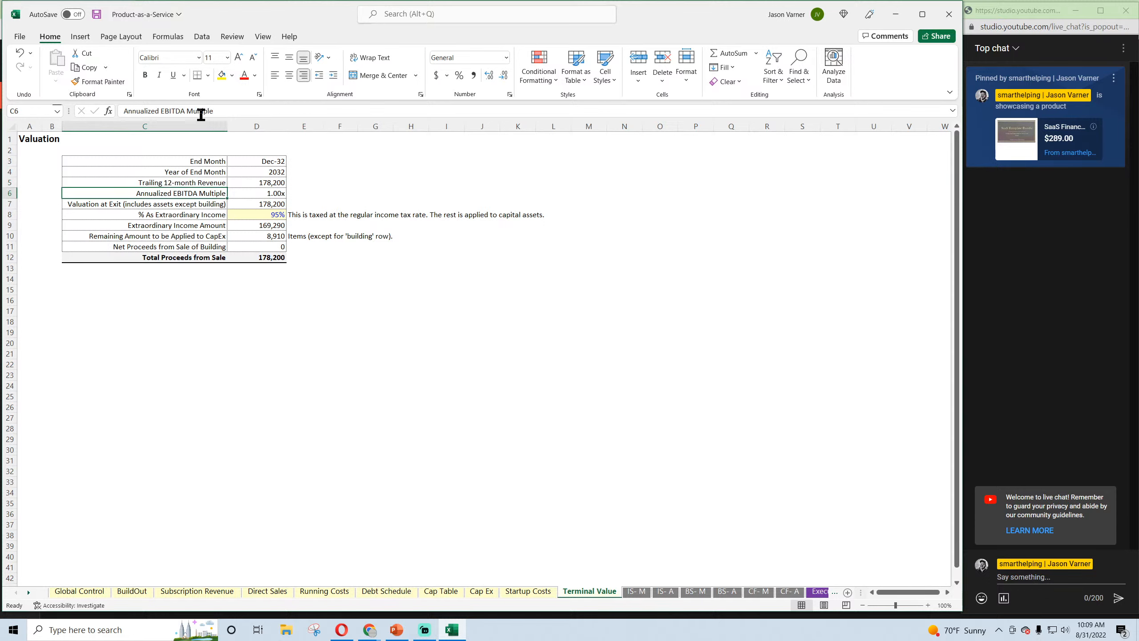
{"action": "left_click_drag", "start_coordinate": [184, 111], "coordinate": [20, 122]}
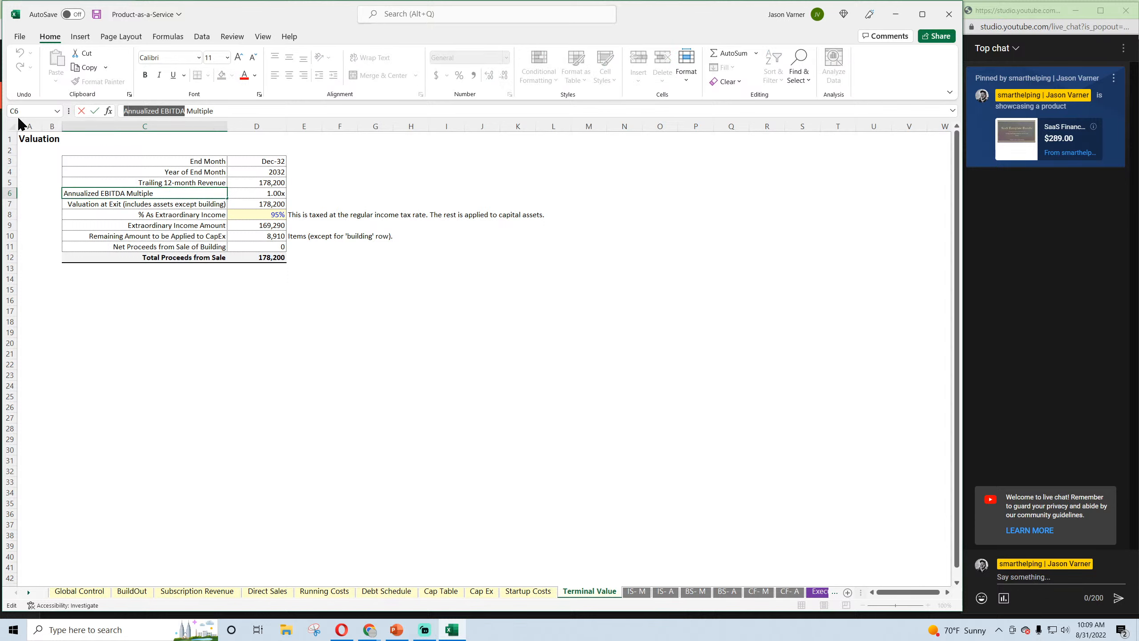
{"action": "type", "text": "Revenue"}
{"action": "key", "text": "Return"}
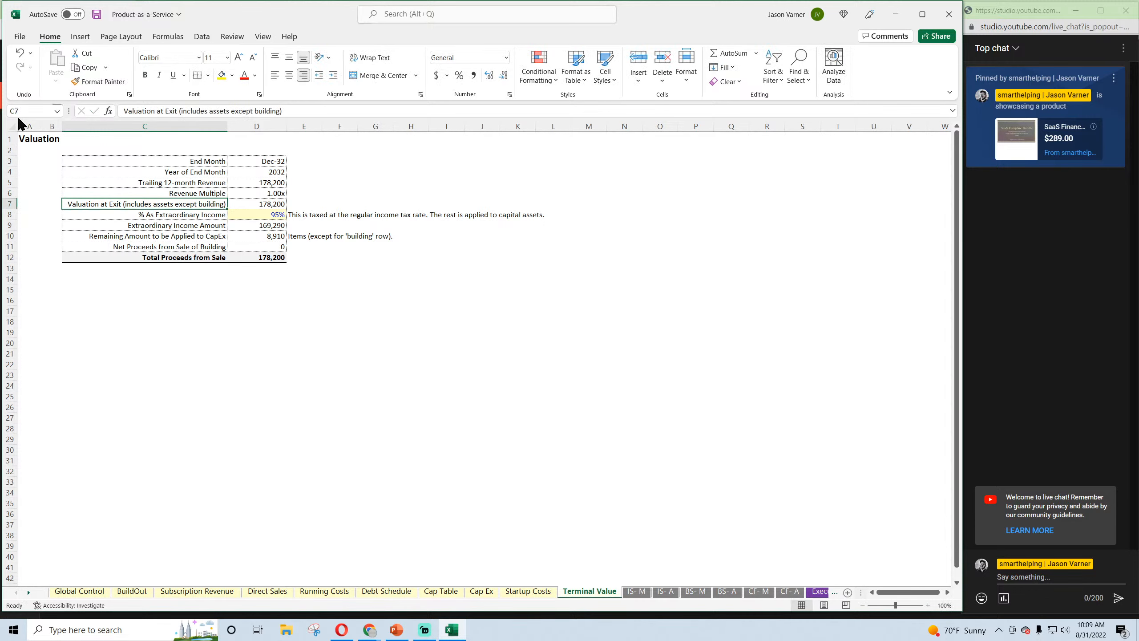
Change the SUMIFS sum range in Terminal Value D5 to the Total Revenue row, 'IS- M'!10:10
{"action": "left_click", "coordinate": [271, 185]}
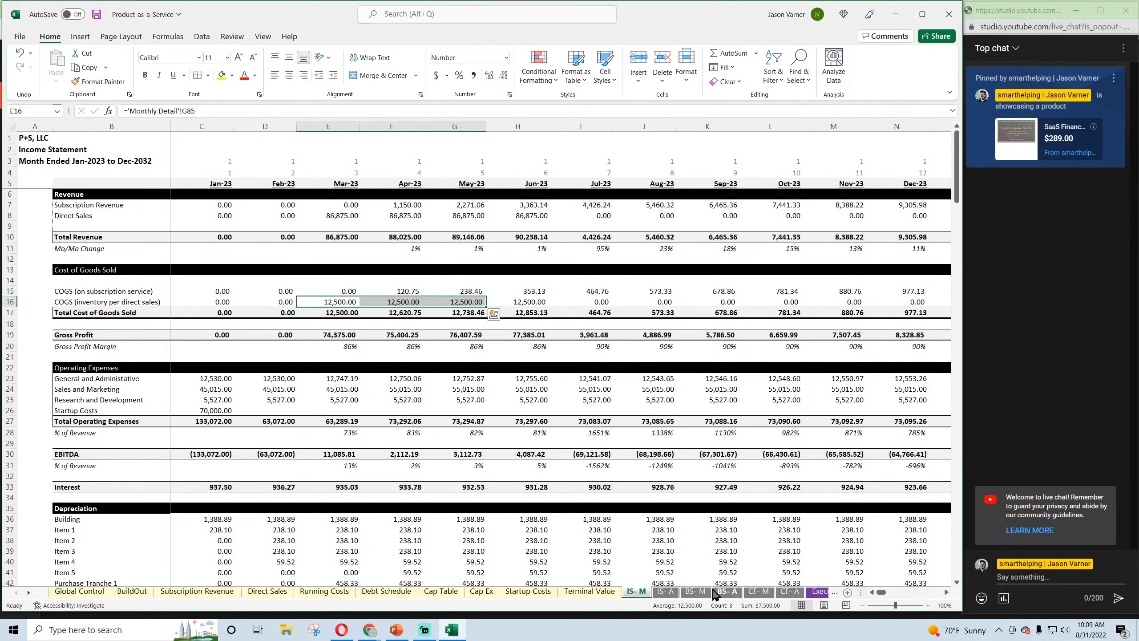
{"action": "left_click", "coordinate": [592, 591]}
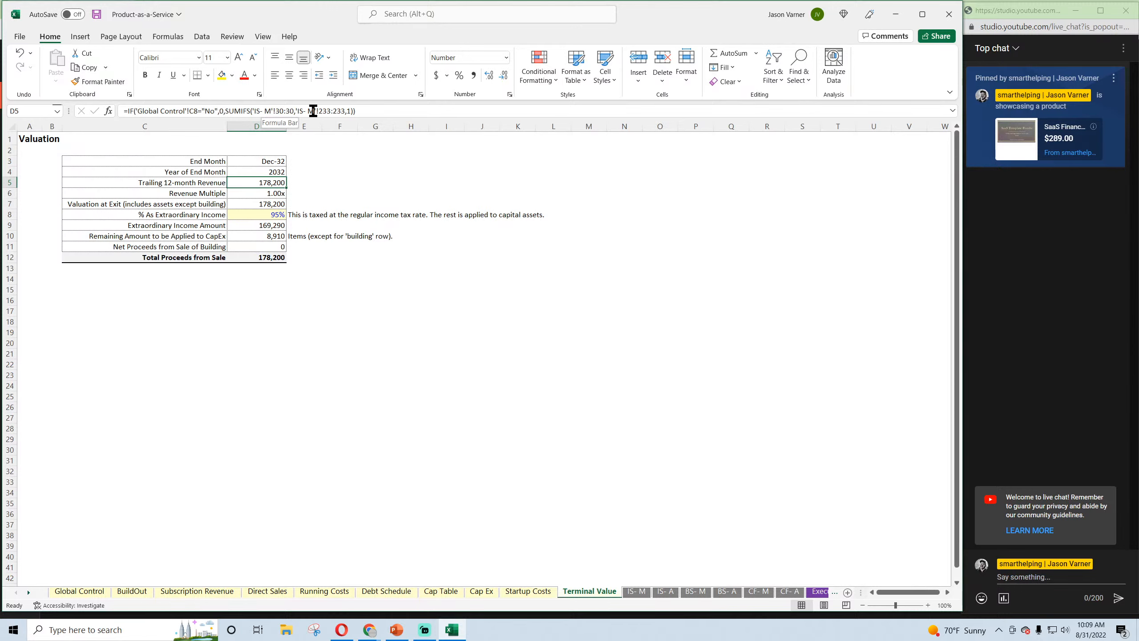
{"action": "left_click", "coordinate": [281, 111]}
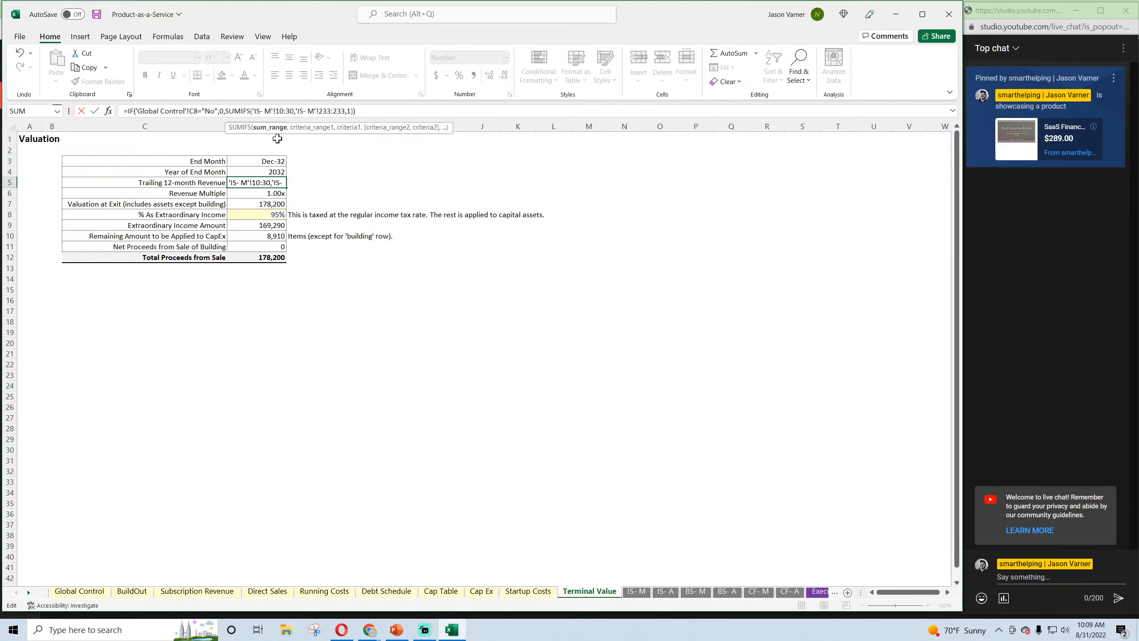
{"action": "key", "text": "Return"}
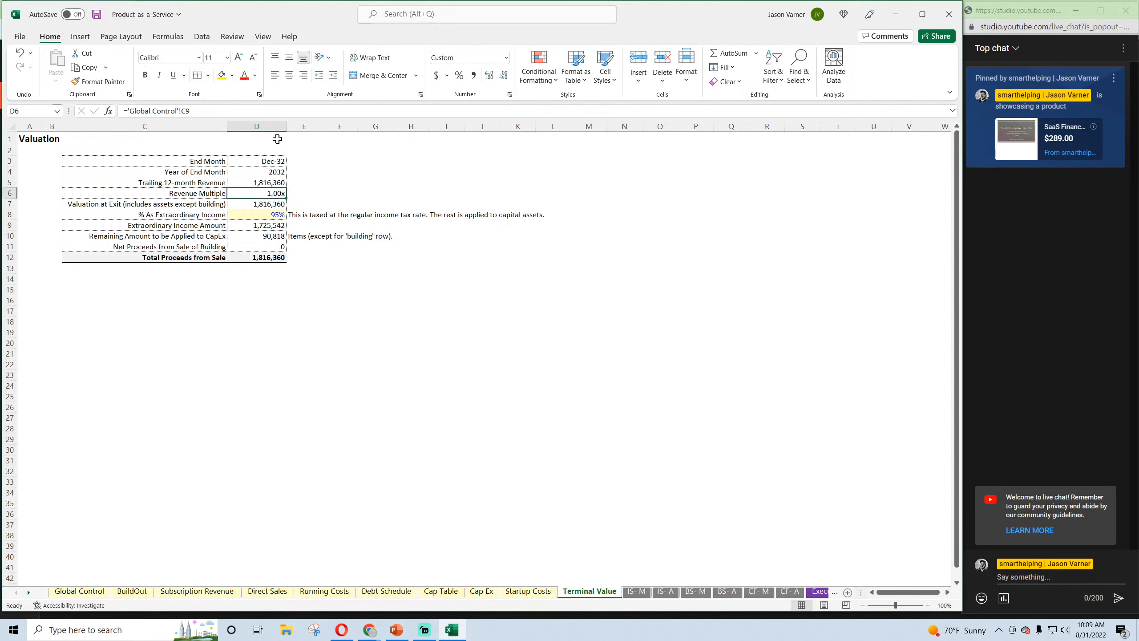
Review the Terminal Value entries in D5 through D8 and save the workbook
{"action": "left_click", "coordinate": [262, 182]}
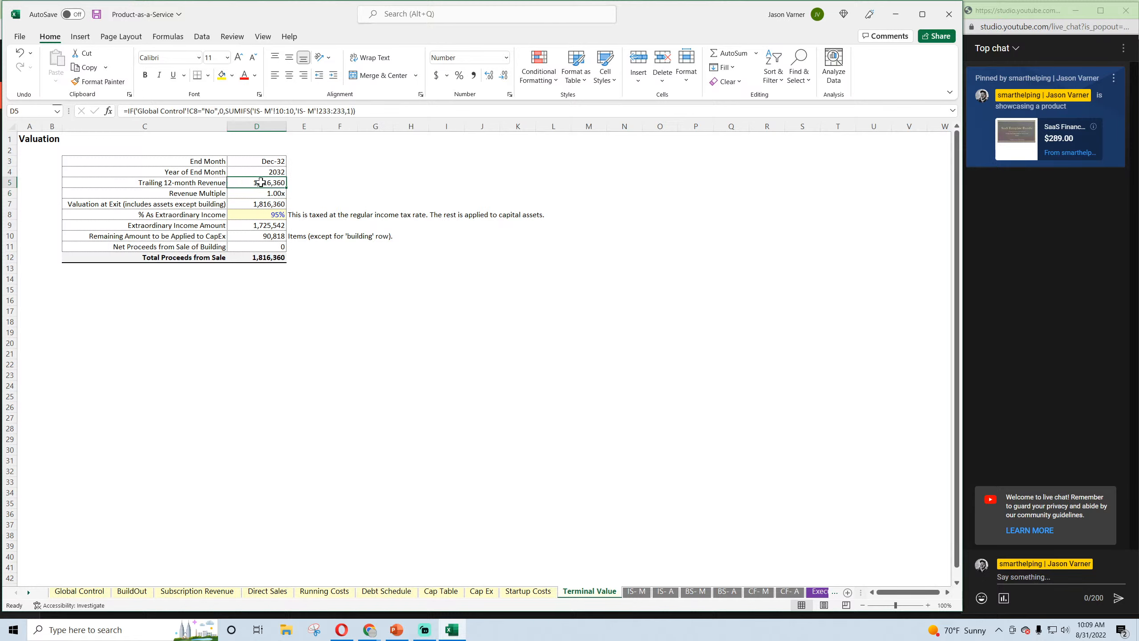
{"action": "left_click", "coordinate": [259, 192]}
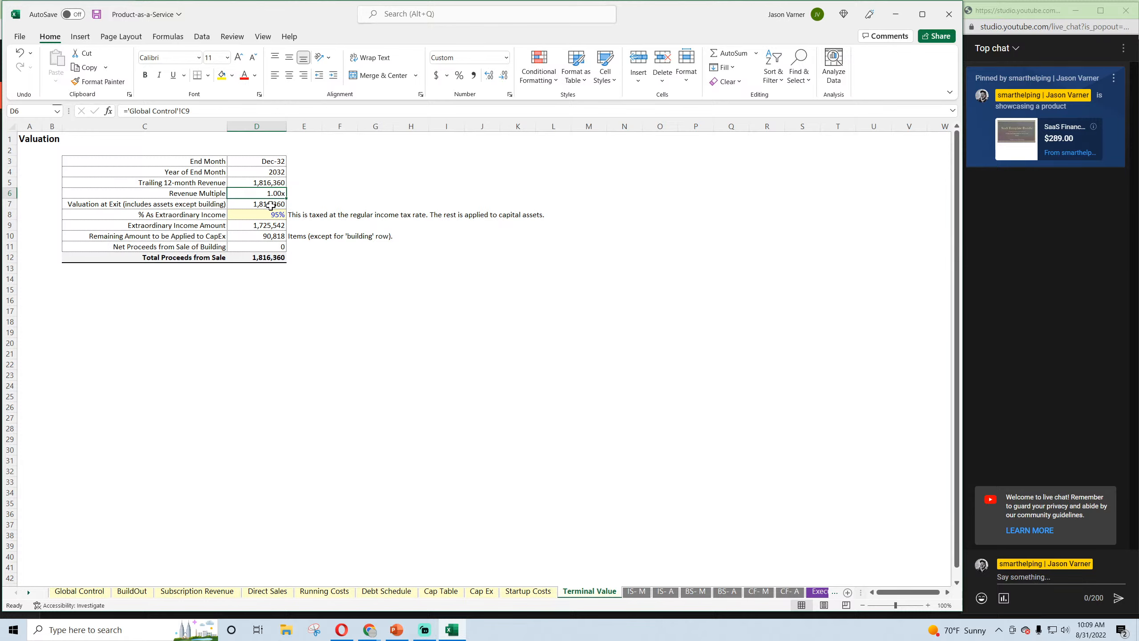
{"action": "left_click", "coordinate": [272, 207]}
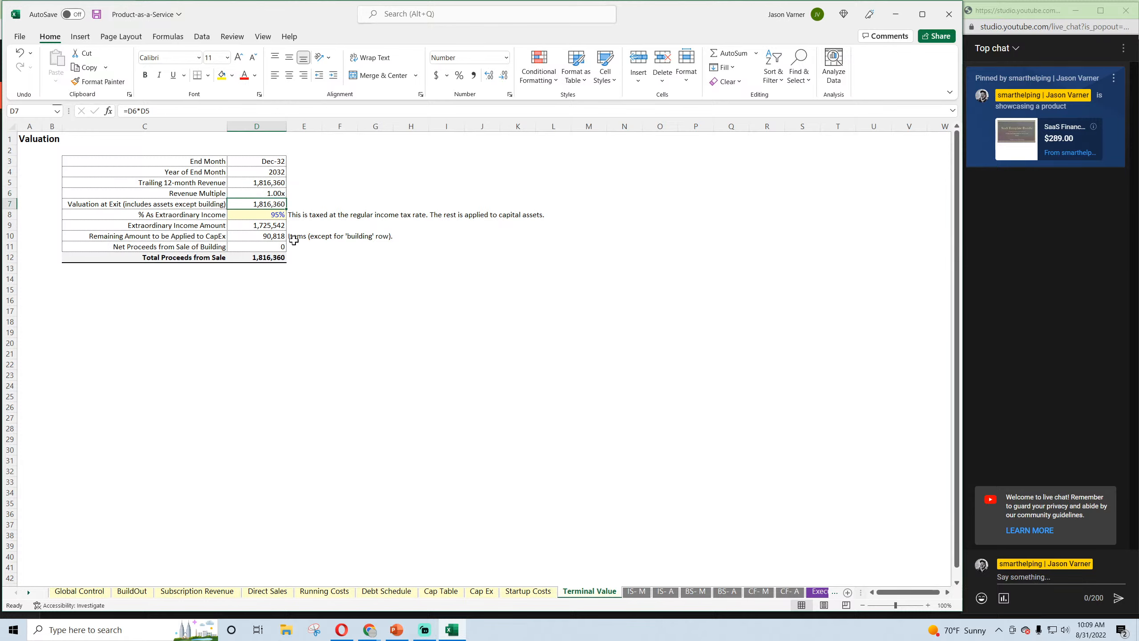
{"action": "left_click", "coordinate": [263, 215]}
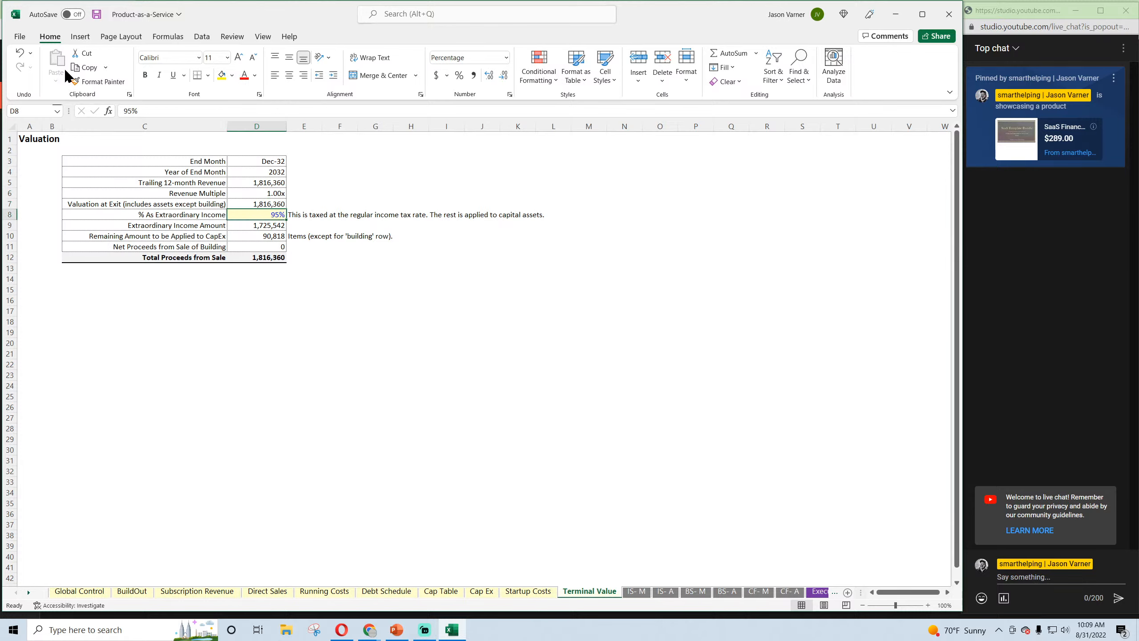
{"action": "left_click", "coordinate": [97, 14]}
Clear the stray 0 from cell B9 below the Direct Sales label on the IS- A sheet
{"action": "left_click", "coordinate": [673, 593]}
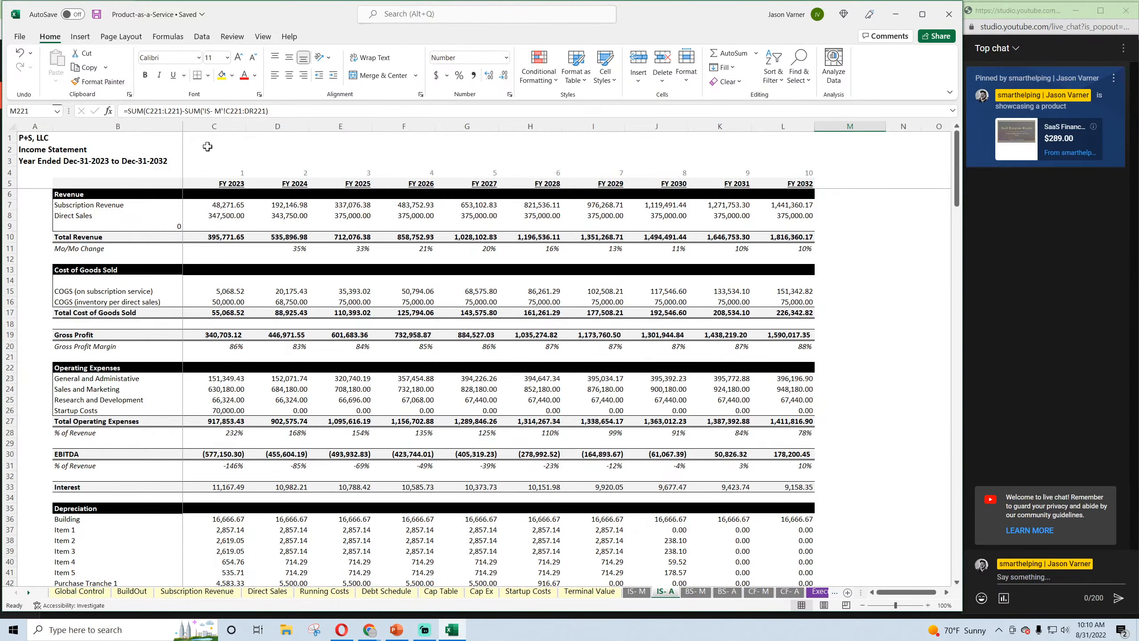
{"action": "left_click", "coordinate": [167, 223]}
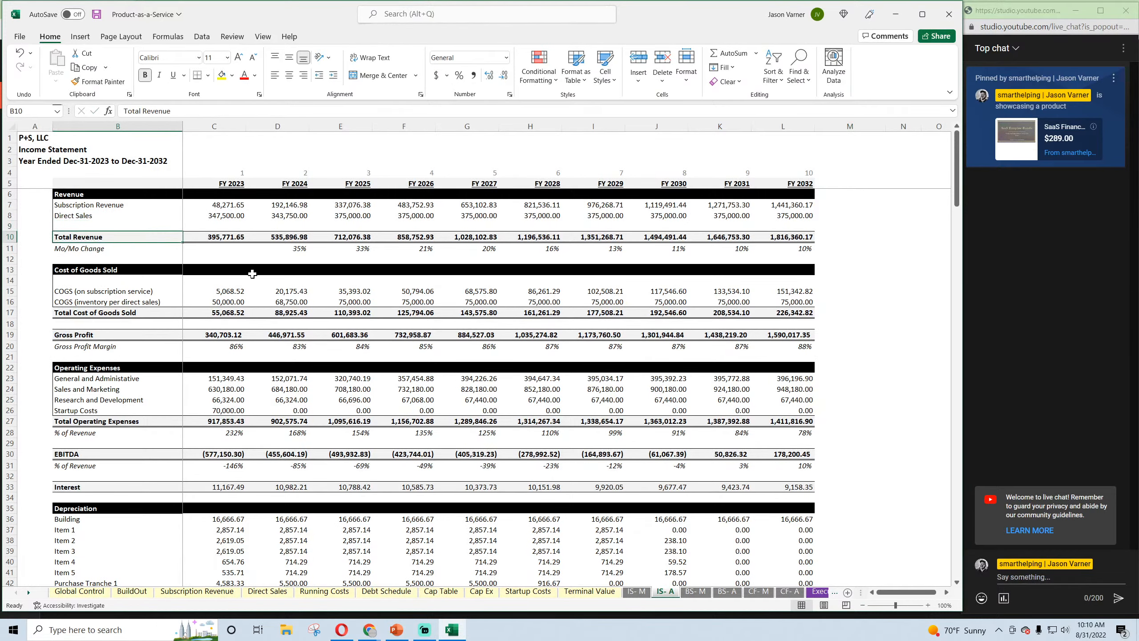
Inspect the December 2032 Sale of Business and Sale of Depreciable Assets formulas on the CF- M sheet
{"action": "left_click", "coordinate": [758, 591]}
{"action": "left_click_drag", "start_coordinate": [879, 593], "coordinate": [936, 592]}
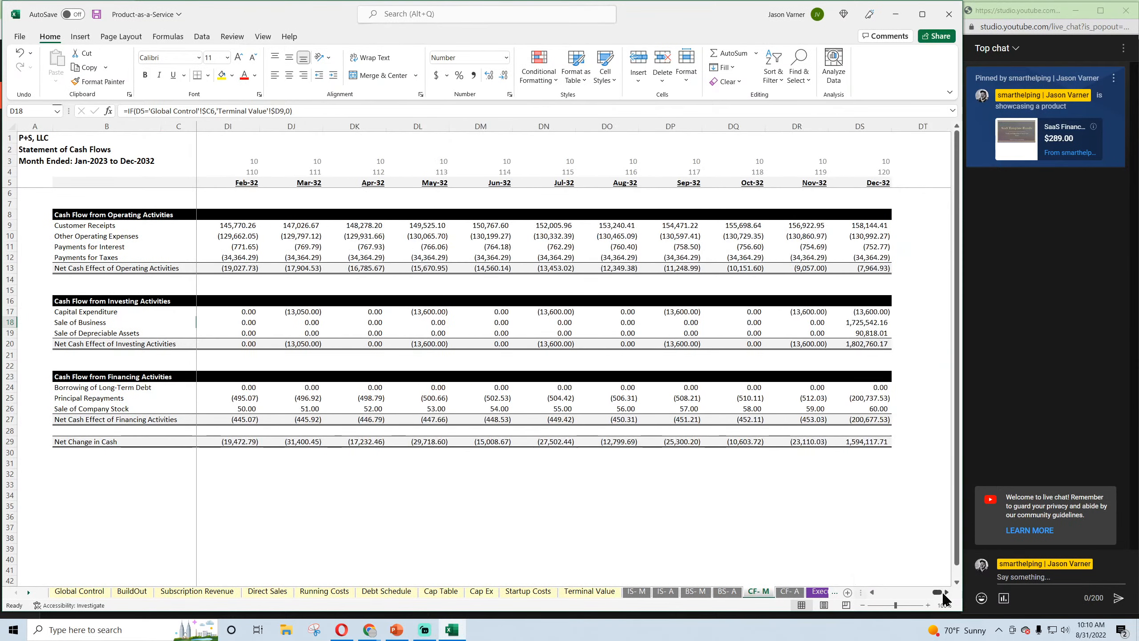
{"action": "left_click", "coordinate": [867, 323]}
{"action": "left_click", "coordinate": [866, 336]}
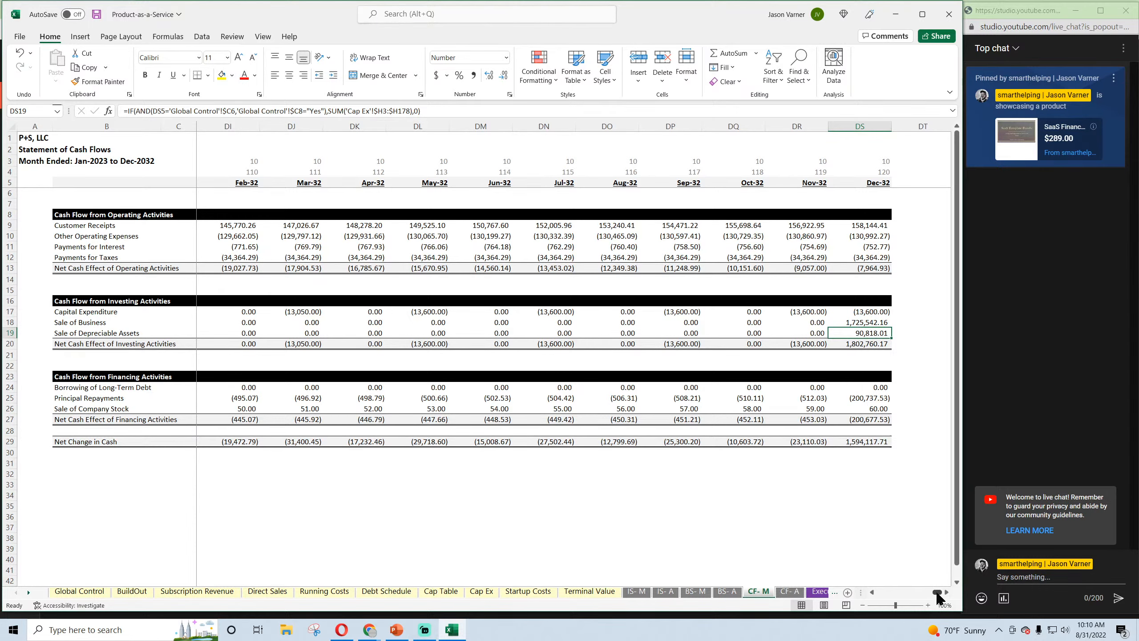
Inspect the January 2023 debt borrowing, principal repayment and company stock formulas on CF- M, and view the BS- M sheet
{"action": "left_click_drag", "start_coordinate": [937, 592], "coordinate": [878, 592]}
{"action": "left_click", "coordinate": [235, 389]}
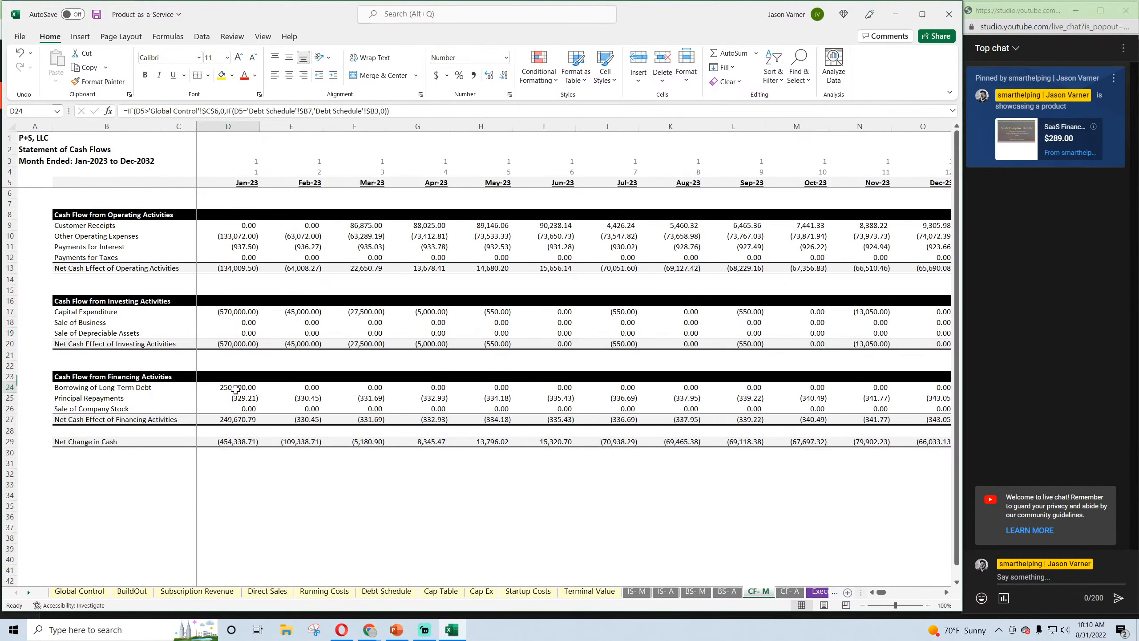
{"action": "left_click", "coordinate": [235, 398]}
{"action": "left_click", "coordinate": [234, 410]}
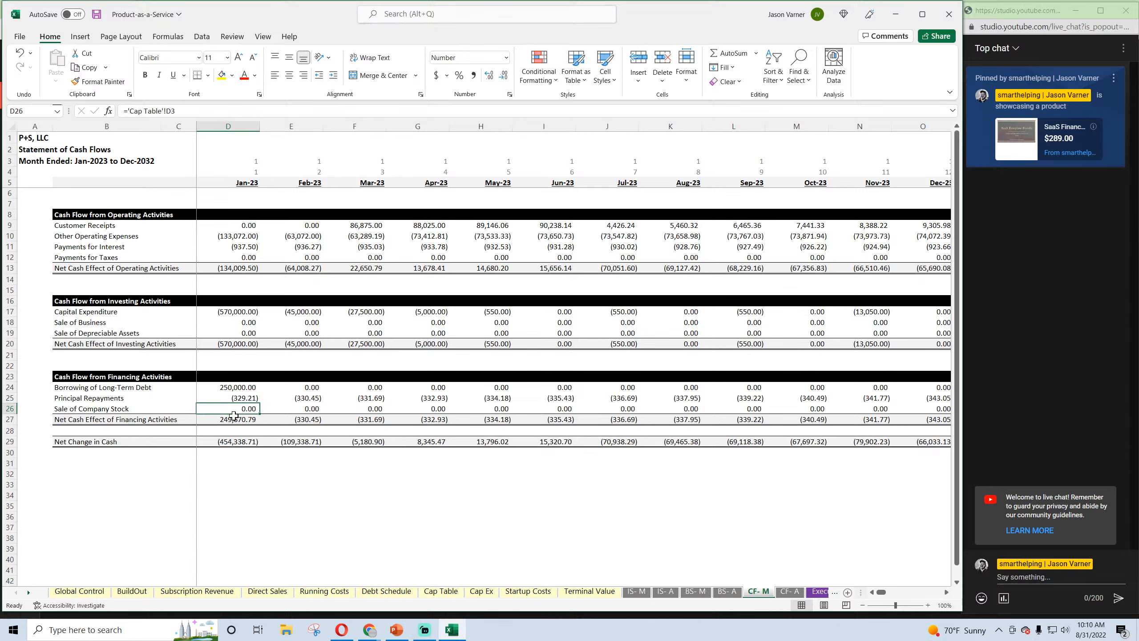
{"action": "left_click", "coordinate": [238, 389]}
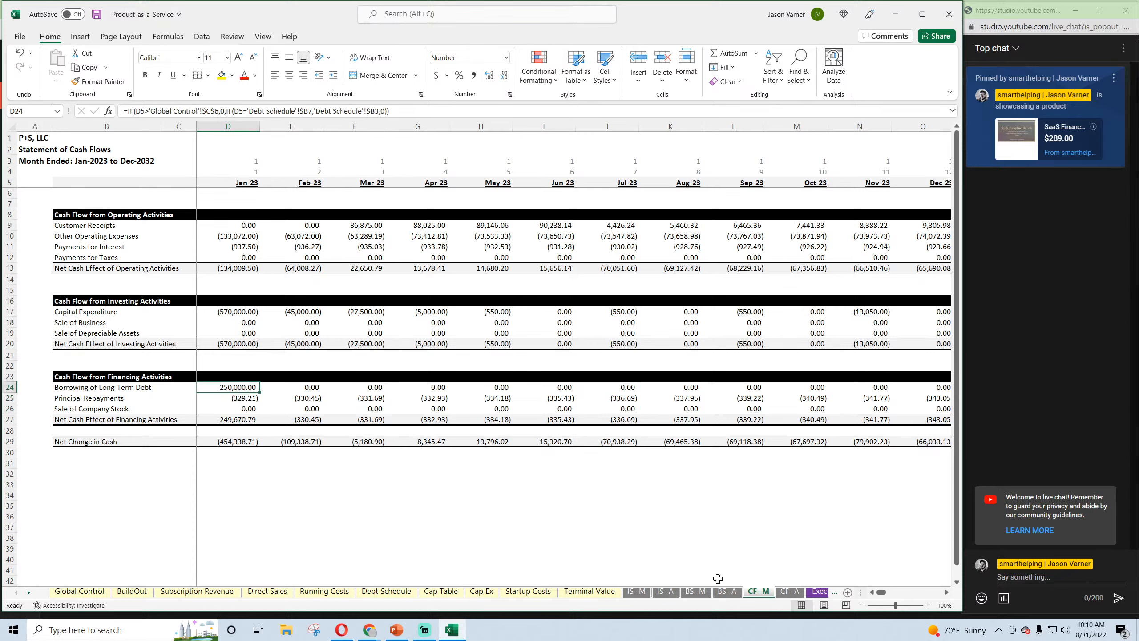
{"action": "left_click", "coordinate": [706, 592]}
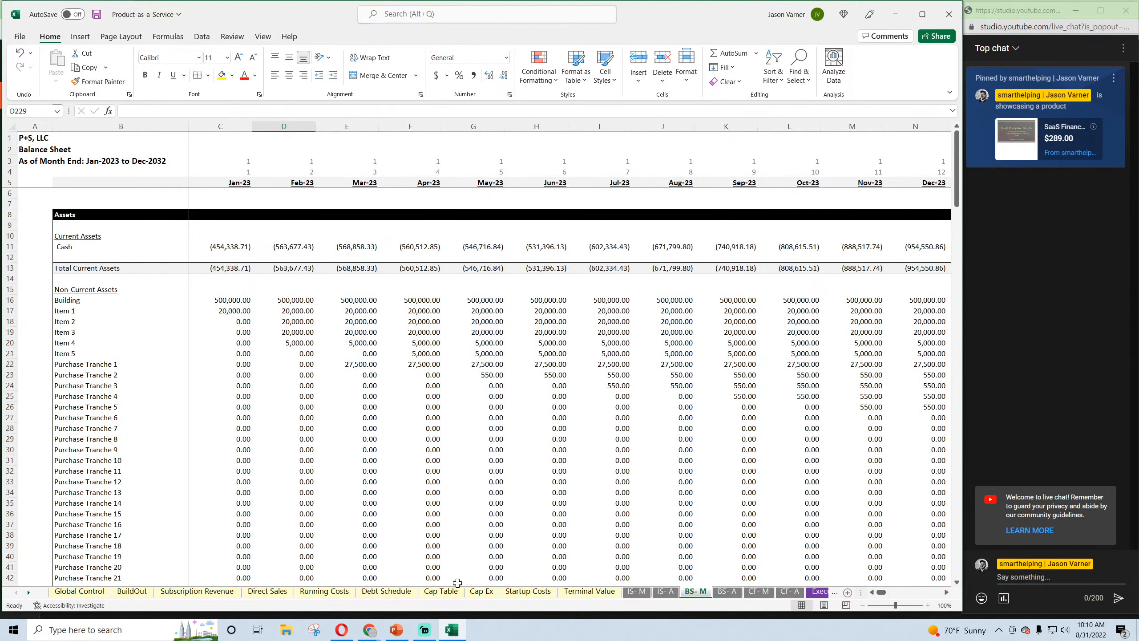
Link the Exit Value in C10 of the Global Control sheet to the Terminal Value sheet
{"action": "left_click", "coordinate": [77, 594]}
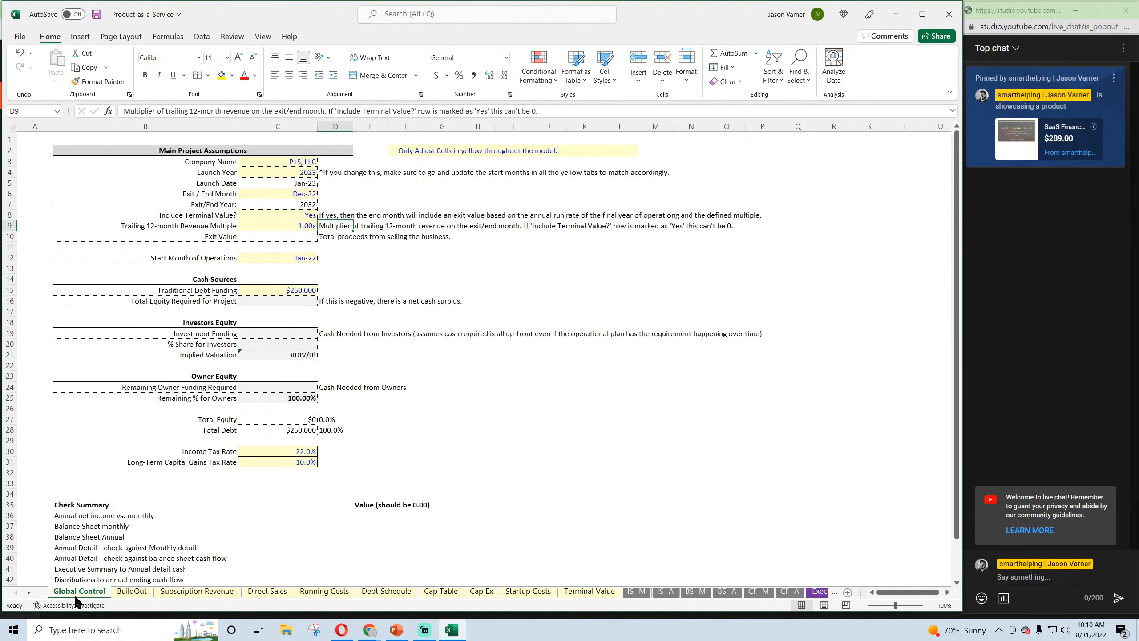
{"action": "left_click", "coordinate": [261, 237]}
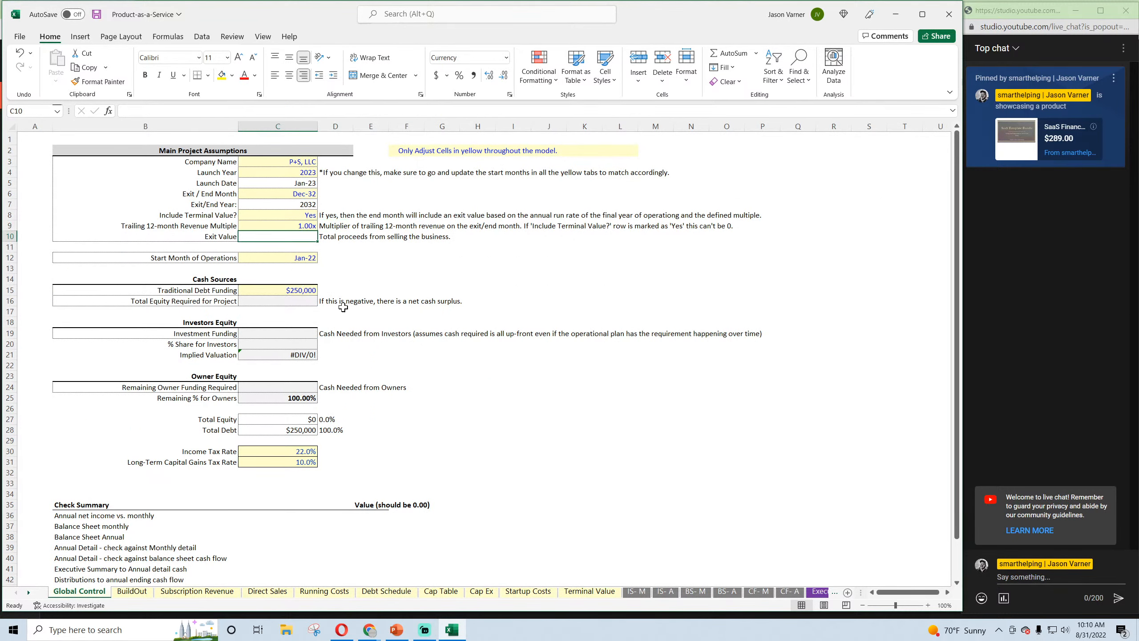
{"action": "type", "text": "="}
{"action": "left_click", "coordinate": [583, 592]}
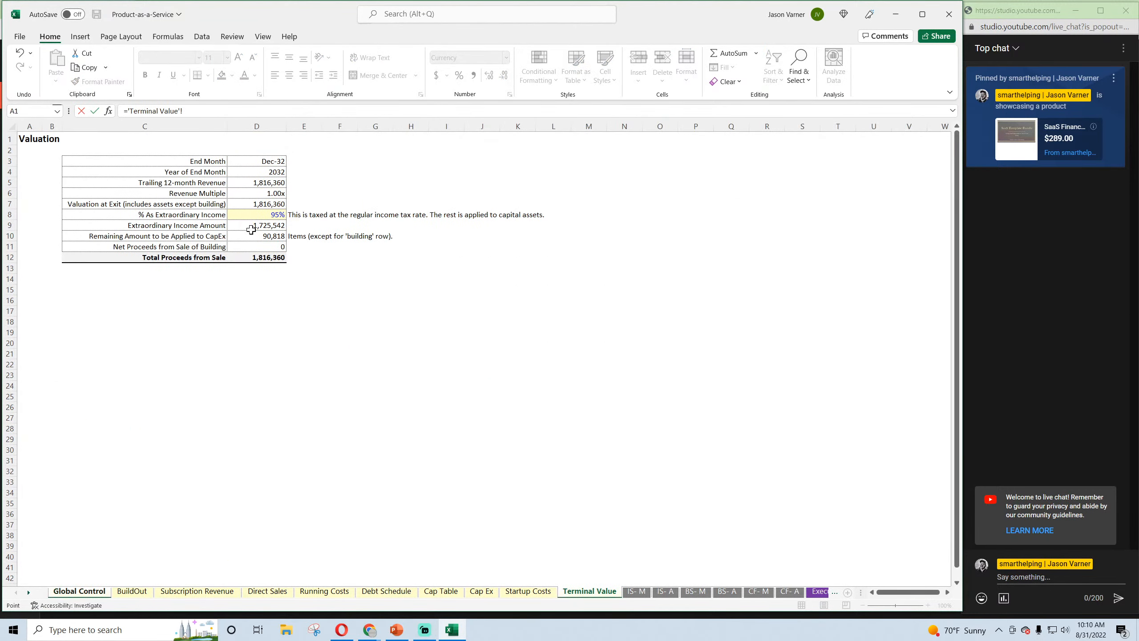
{"action": "left_click", "coordinate": [263, 215]}
{"action": "key", "text": "Return"}
Save the workbook and widen column B on the IS- M sheet so the full Extraordinary Income label fits
{"action": "left_click", "coordinate": [636, 591]}
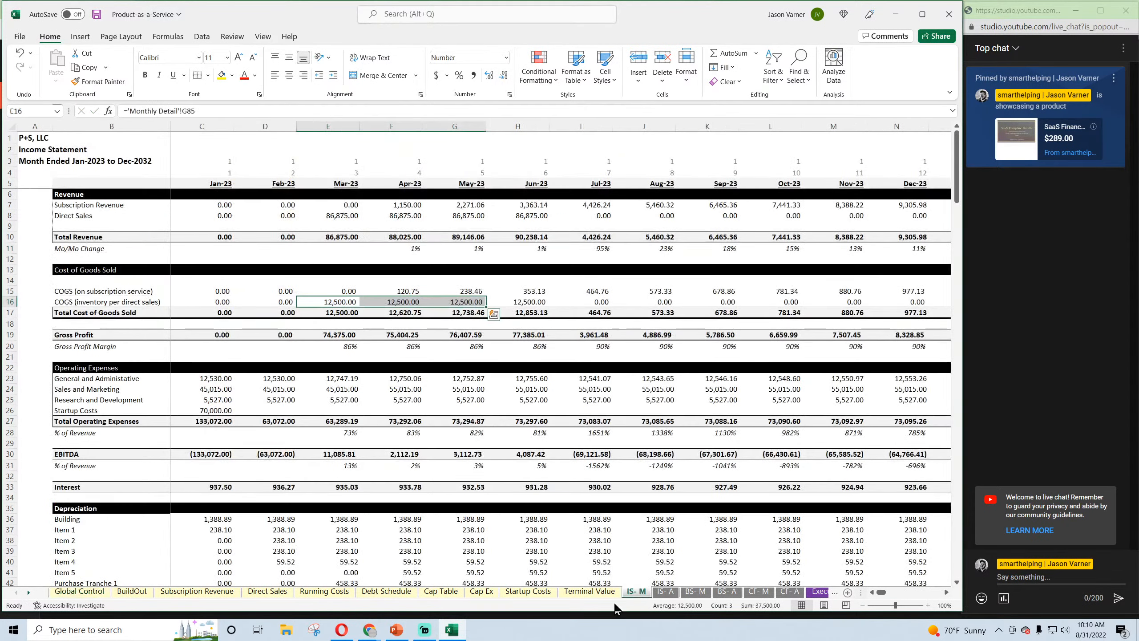
{"action": "left_click_drag", "start_coordinate": [882, 592], "coordinate": [937, 594]}
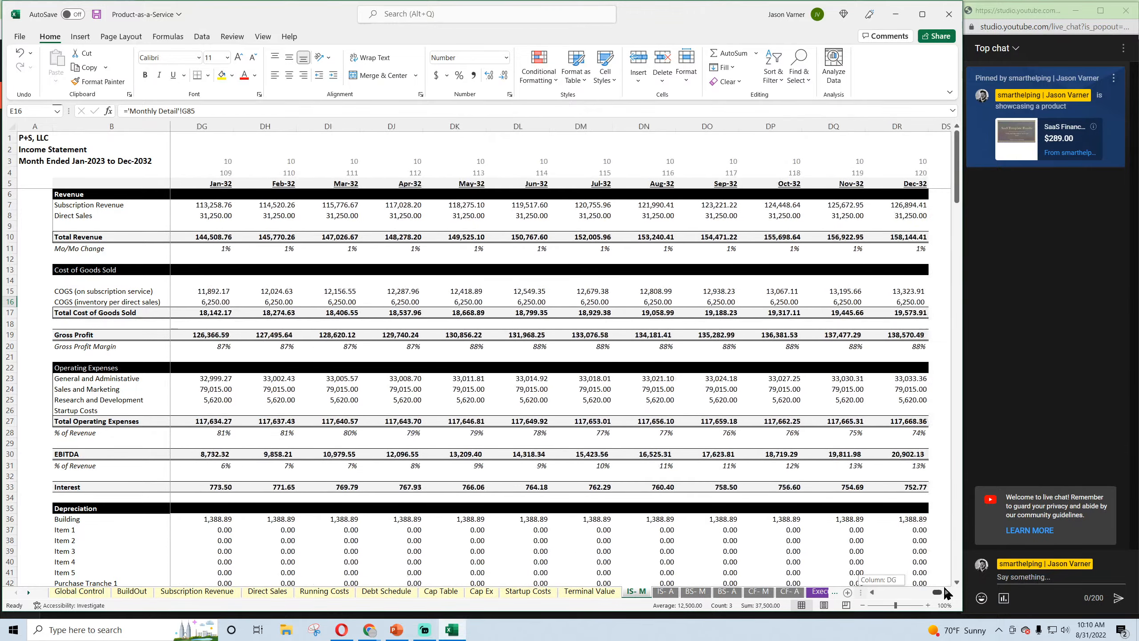
{"action": "scroll", "coordinate": [836, 501], "scroll_direction": "down", "scroll_amount": 20}
{"action": "scroll", "coordinate": [836, 502], "scroll_direction": "down", "scroll_amount": 20}
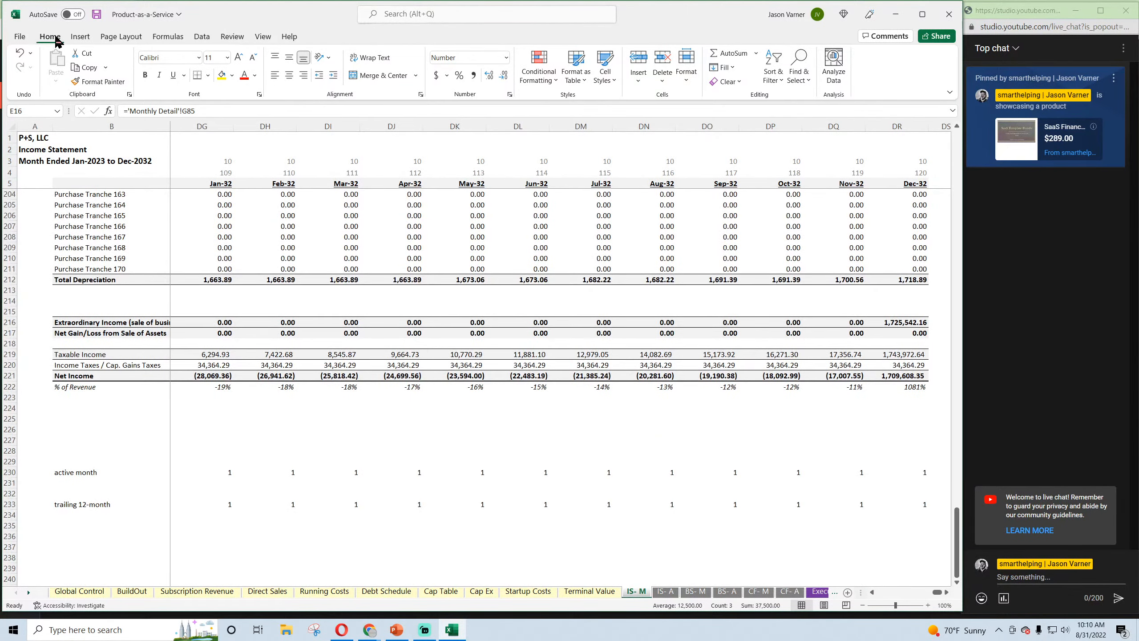
{"action": "left_click", "coordinate": [97, 14]}
{"action": "left_click", "coordinate": [905, 365]}
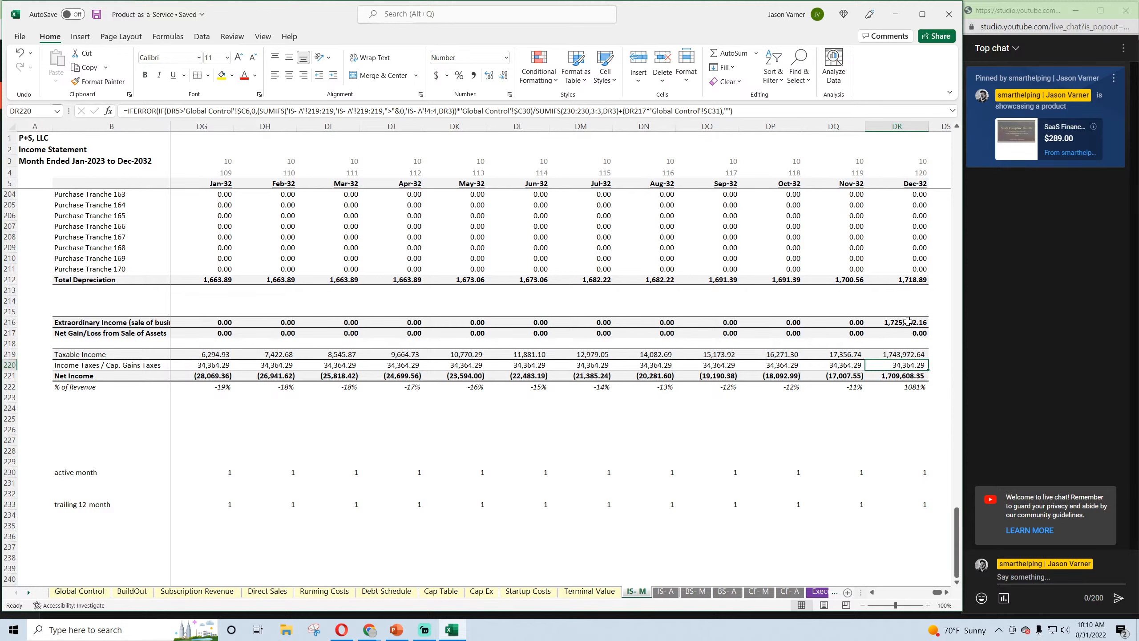
{"action": "left_click_drag", "start_coordinate": [168, 126], "coordinate": [196, 125]}
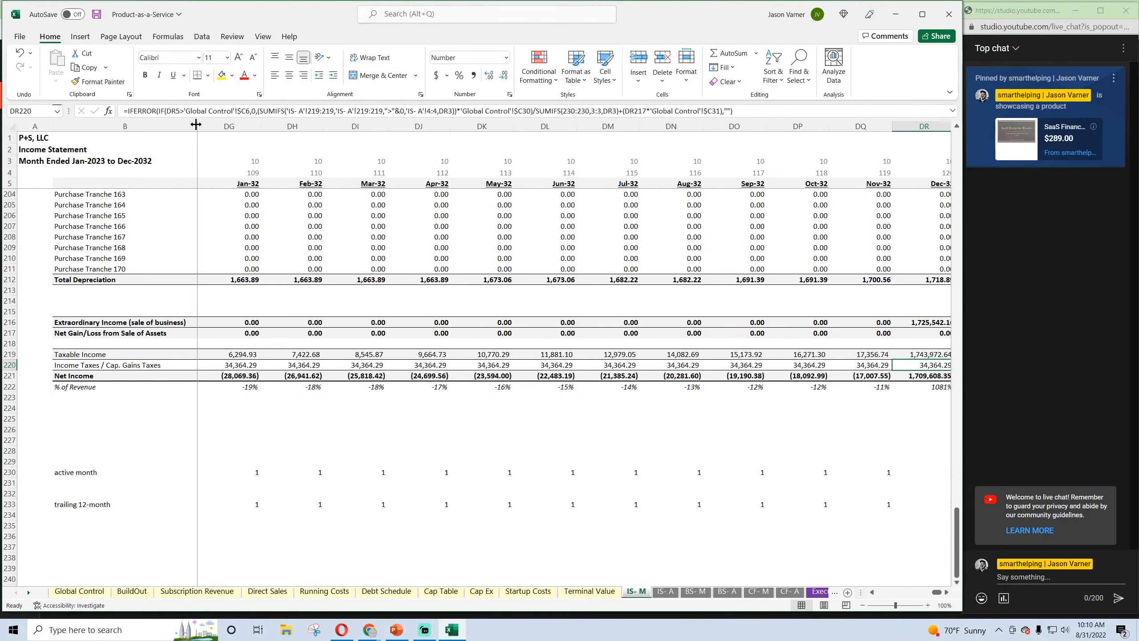
{"action": "left_click", "coordinate": [946, 592]}
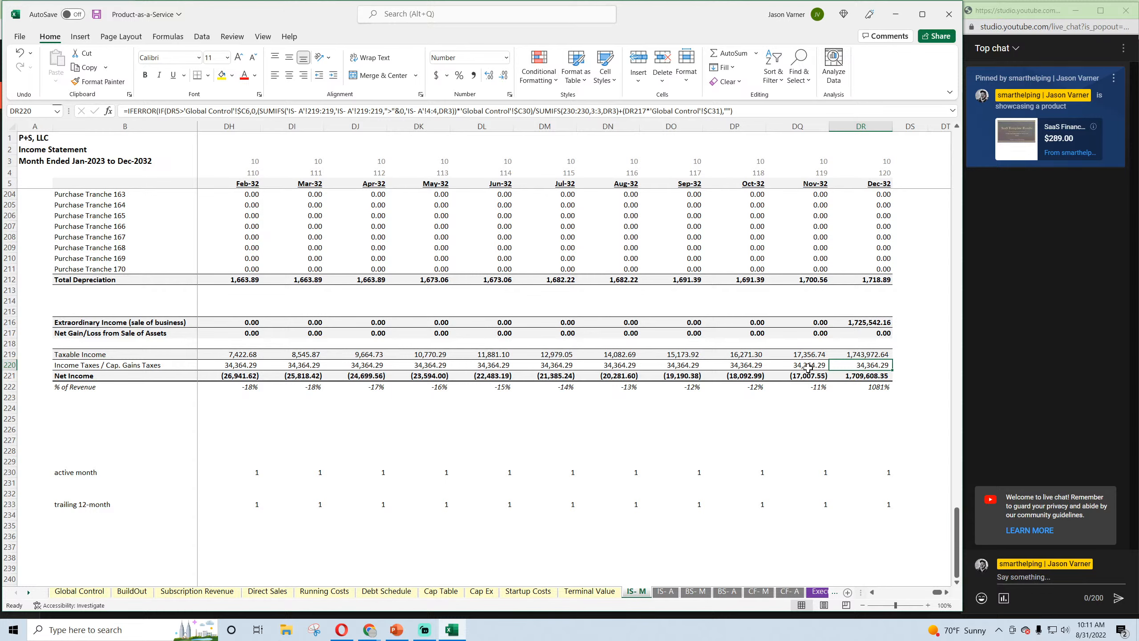
Inspect the FY 2032 Income Taxes and Taxable Income formulas on the IS- A sheet
{"action": "left_click", "coordinate": [666, 592]}
{"action": "scroll", "coordinate": [544, 480], "scroll_direction": "down", "scroll_amount": 20}
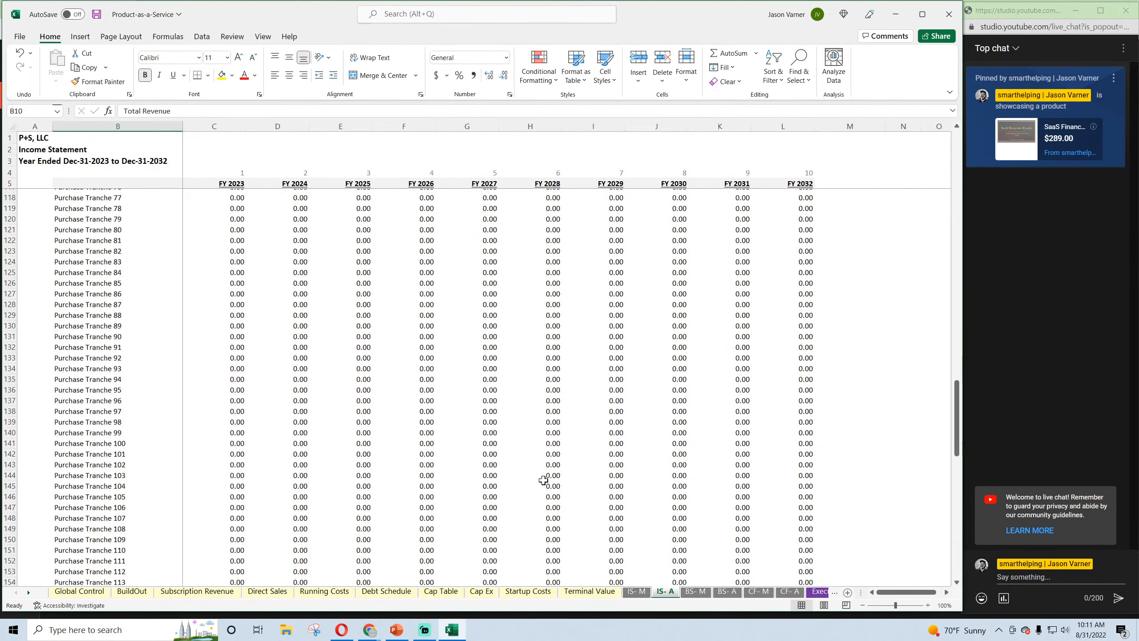
{"action": "scroll", "coordinate": [544, 480], "scroll_direction": "down", "scroll_amount": 20}
{"action": "scroll", "coordinate": [544, 481], "scroll_direction": "up", "scroll_amount": 3}
{"action": "left_click", "coordinate": [796, 365]}
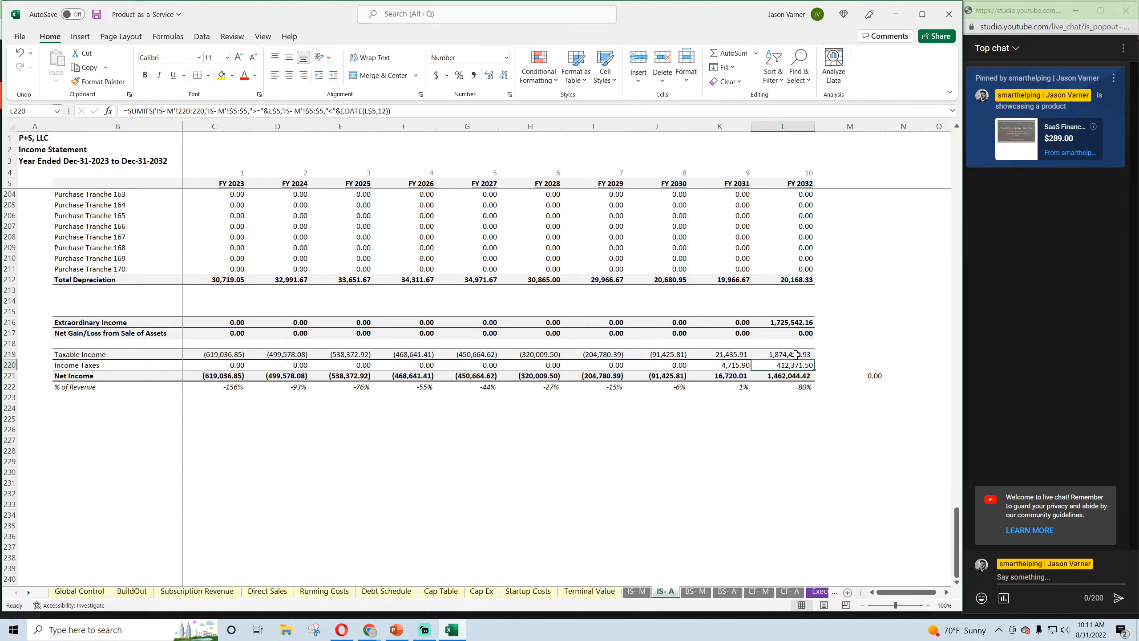
{"action": "left_click", "coordinate": [795, 354]}
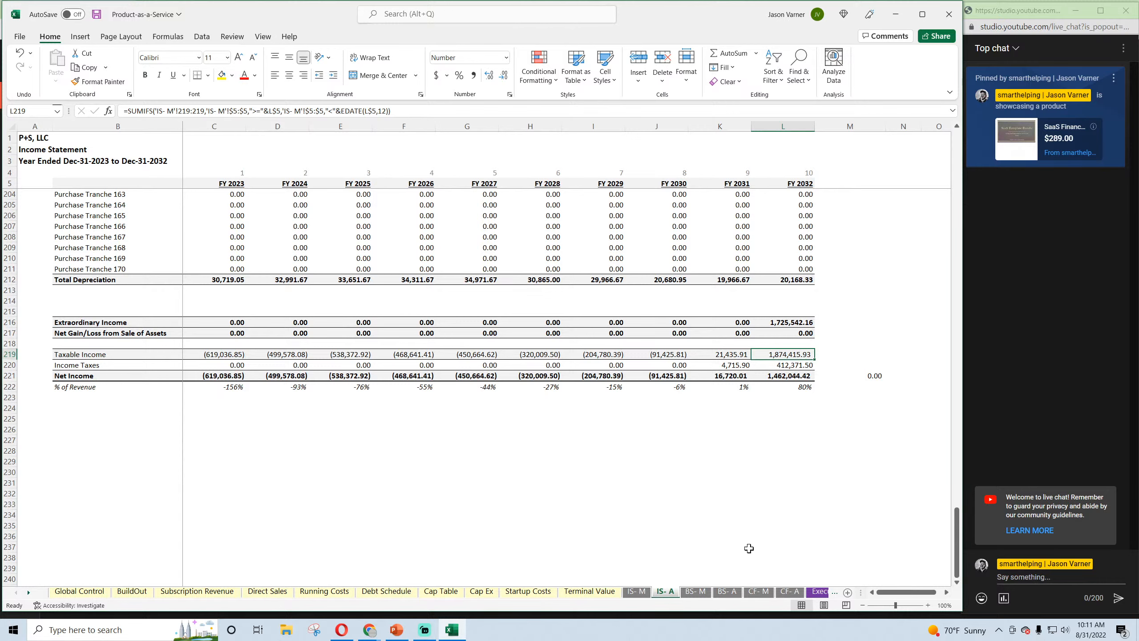
Inspect the December 2032 Taxable Income and Income Taxes / Cap. Gains Taxes formulas on the IS- M sheet
{"action": "left_click", "coordinate": [636, 593]}
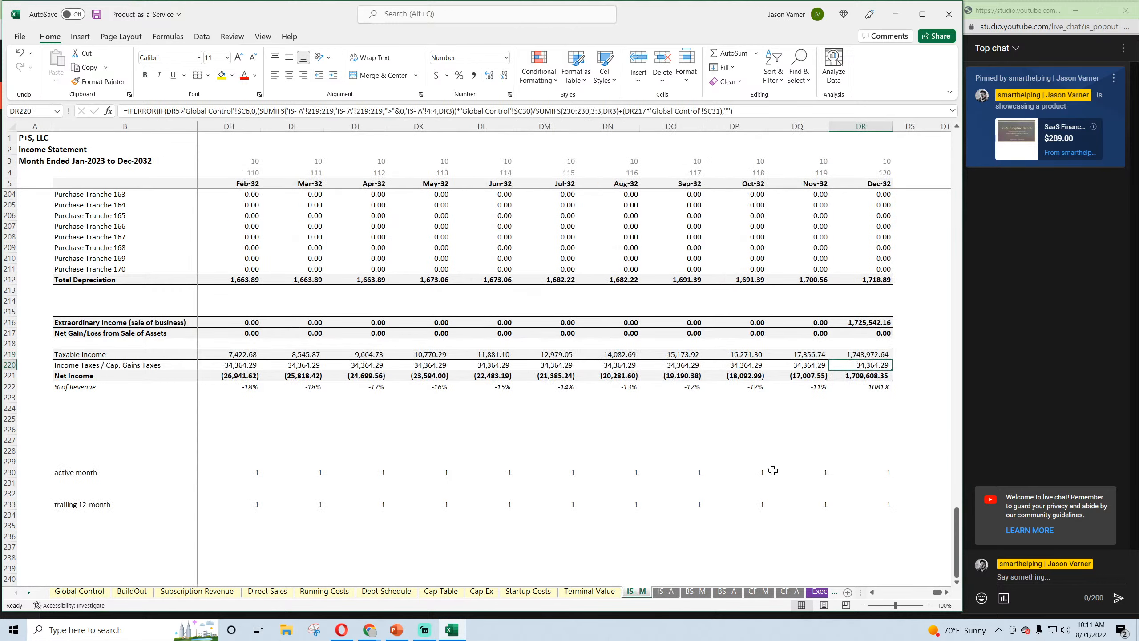
{"action": "left_click", "coordinate": [858, 356]}
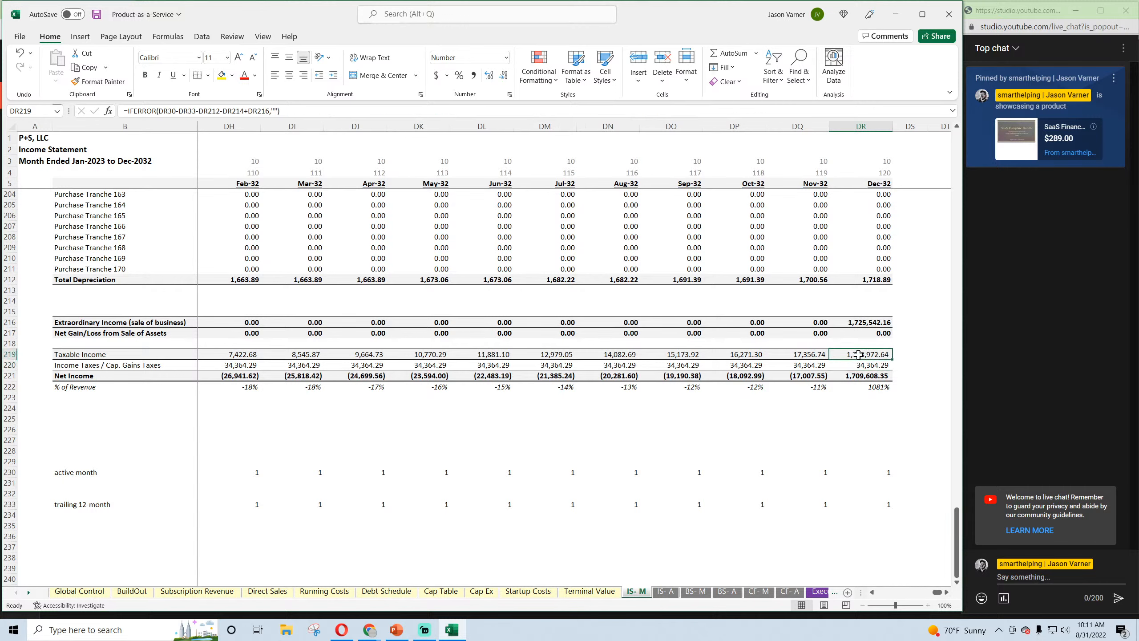
{"action": "double_click", "coordinate": [858, 354]}
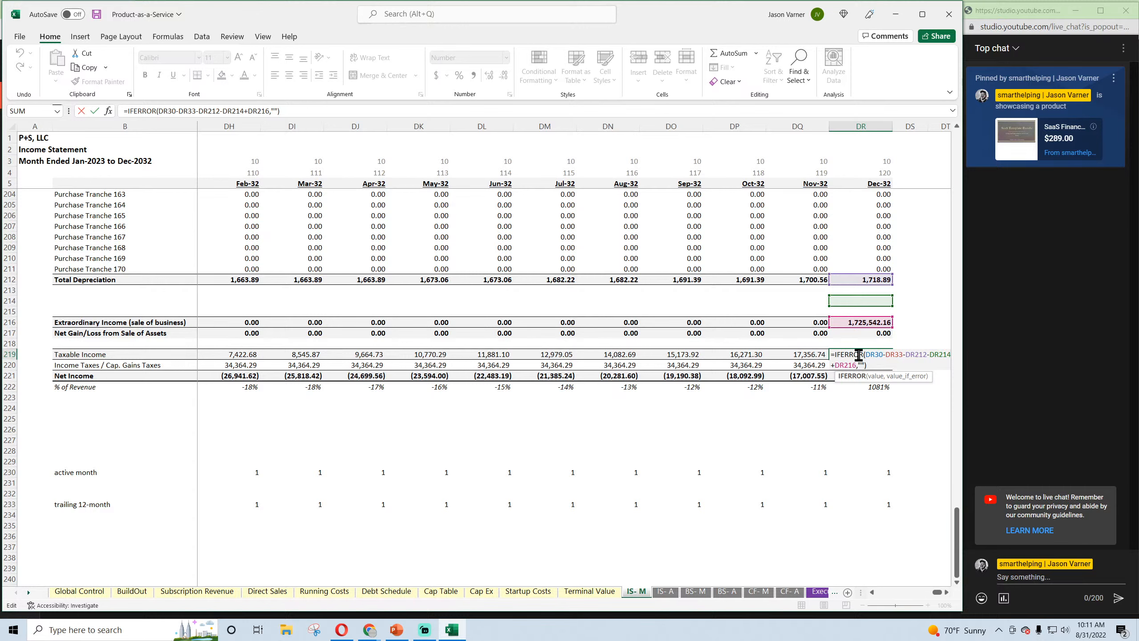
{"action": "key", "text": "Return"}
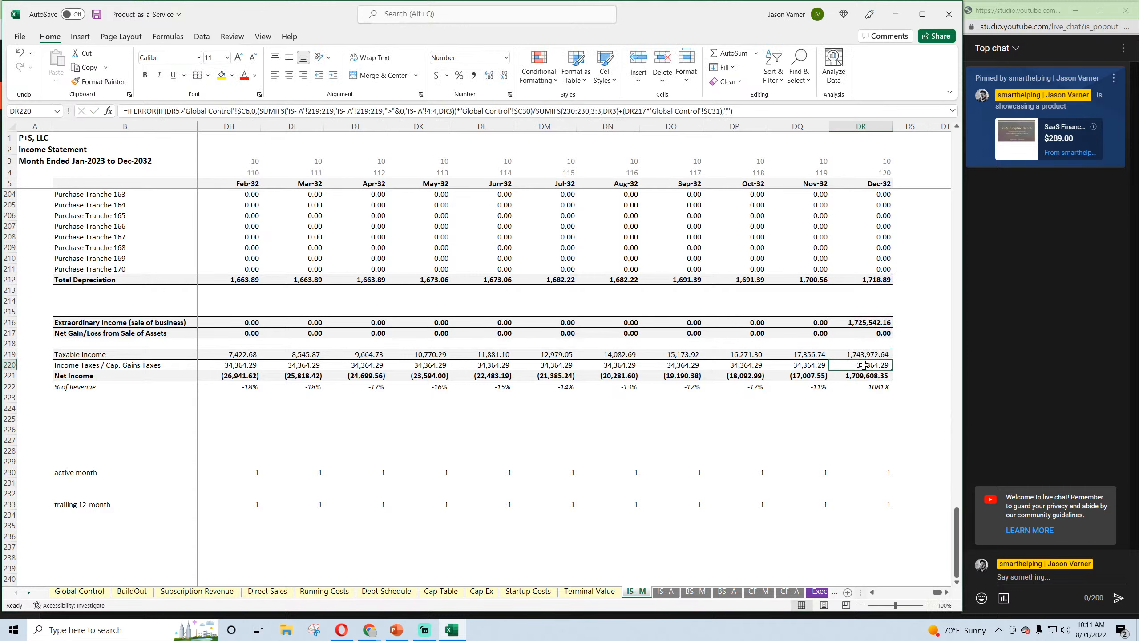
{"action": "double_click", "coordinate": [864, 365]}
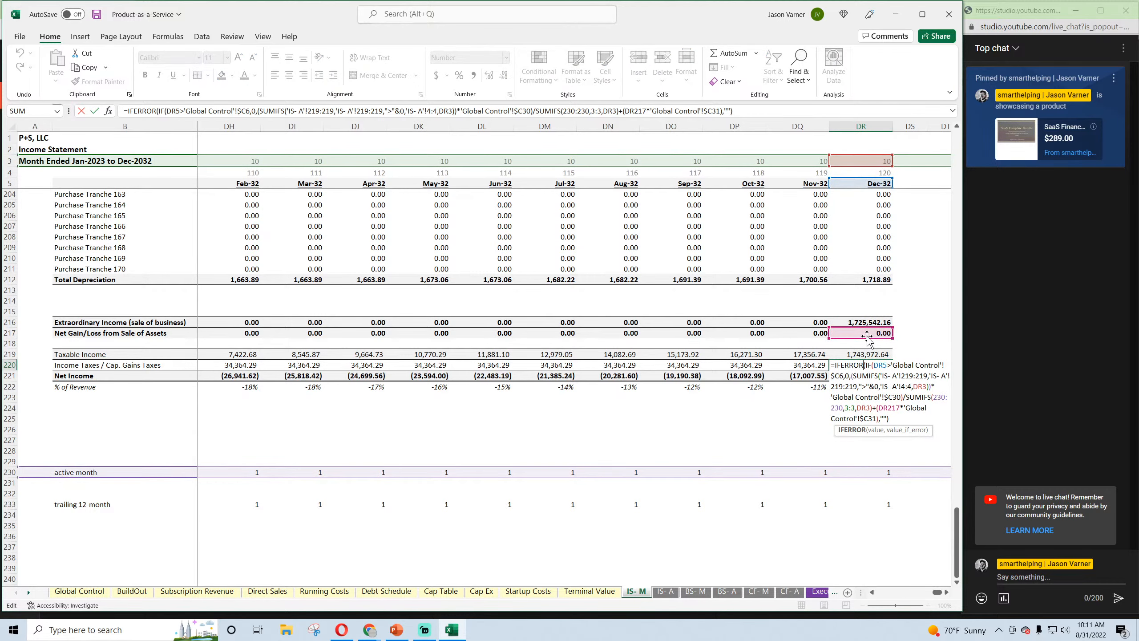
{"action": "key", "text": "Escape"}
Set the Building's Value at Sale to 750,000 on the Cap Ex sheet
{"action": "left_click", "coordinate": [481, 591]}
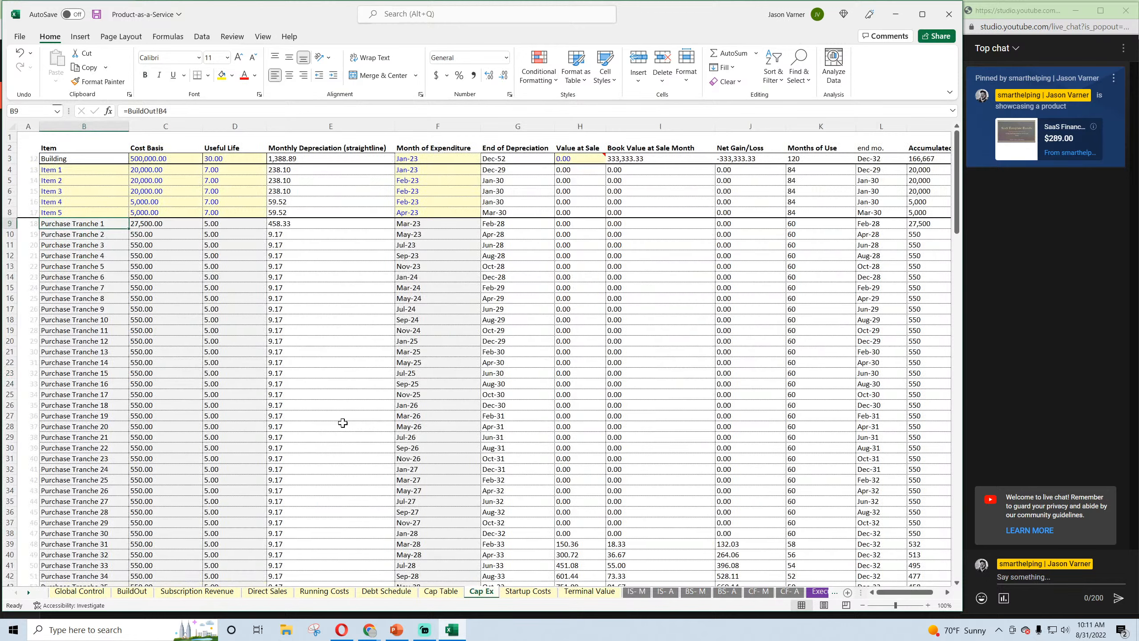
{"action": "left_click", "coordinate": [219, 170]}
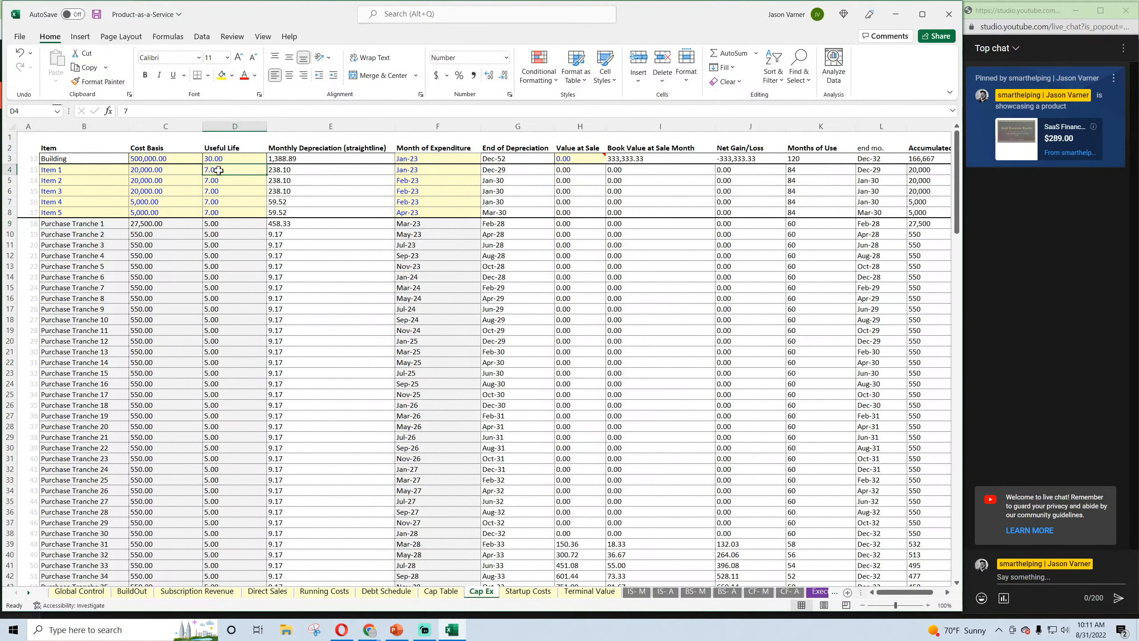
{"action": "left_click", "coordinate": [568, 158]}
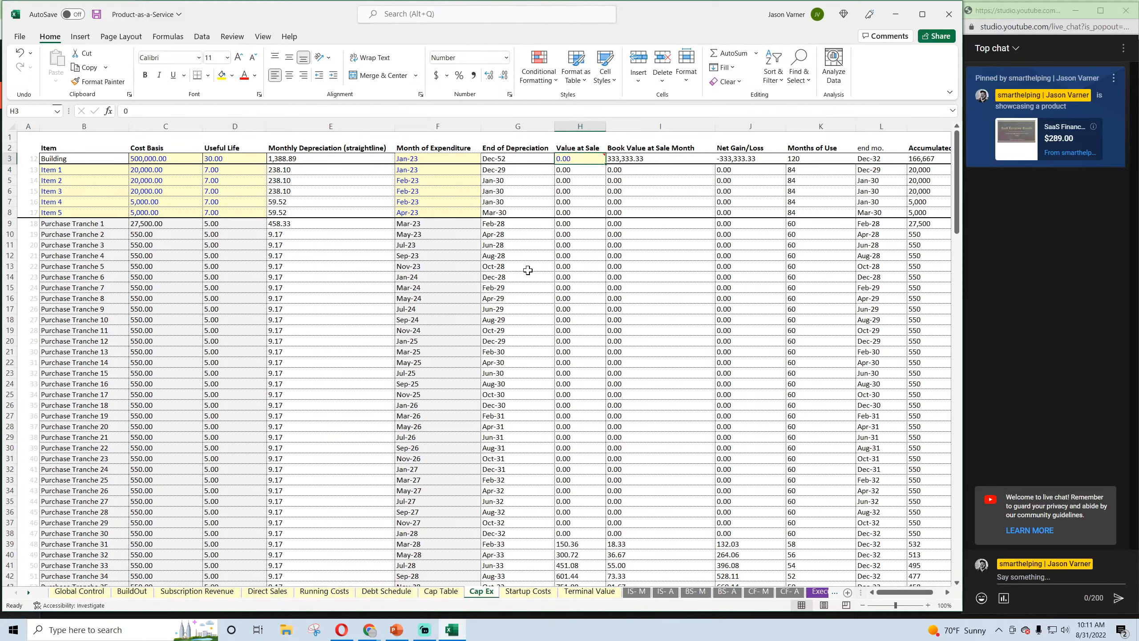
{"action": "type", "text": "750,000"}
{"action": "key", "text": "Return"}
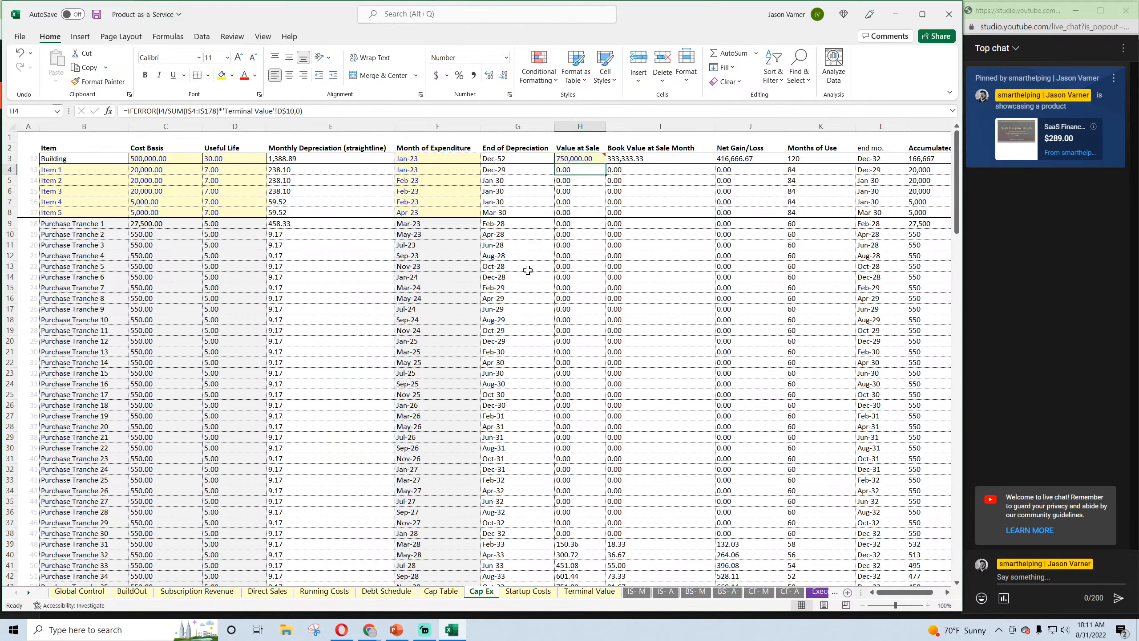
Change the Month of Expenditure for Item 3 to May-28 on the Cap Ex sheet
{"action": "left_click", "coordinate": [213, 170]}
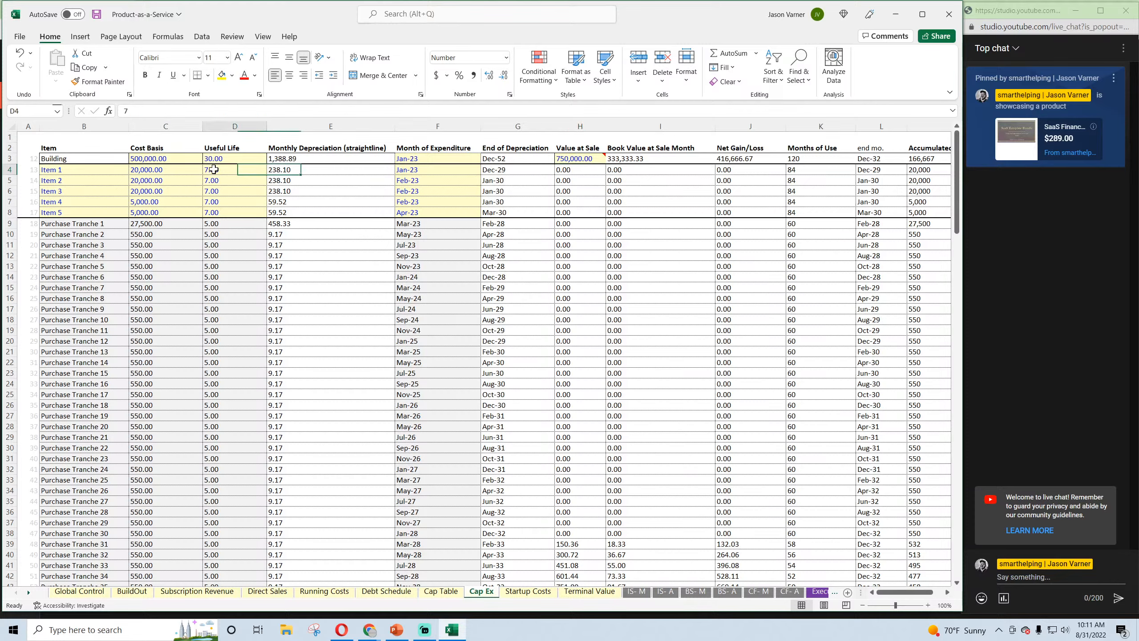
{"action": "left_click", "coordinate": [445, 169]}
{"action": "left_click", "coordinate": [437, 193]}
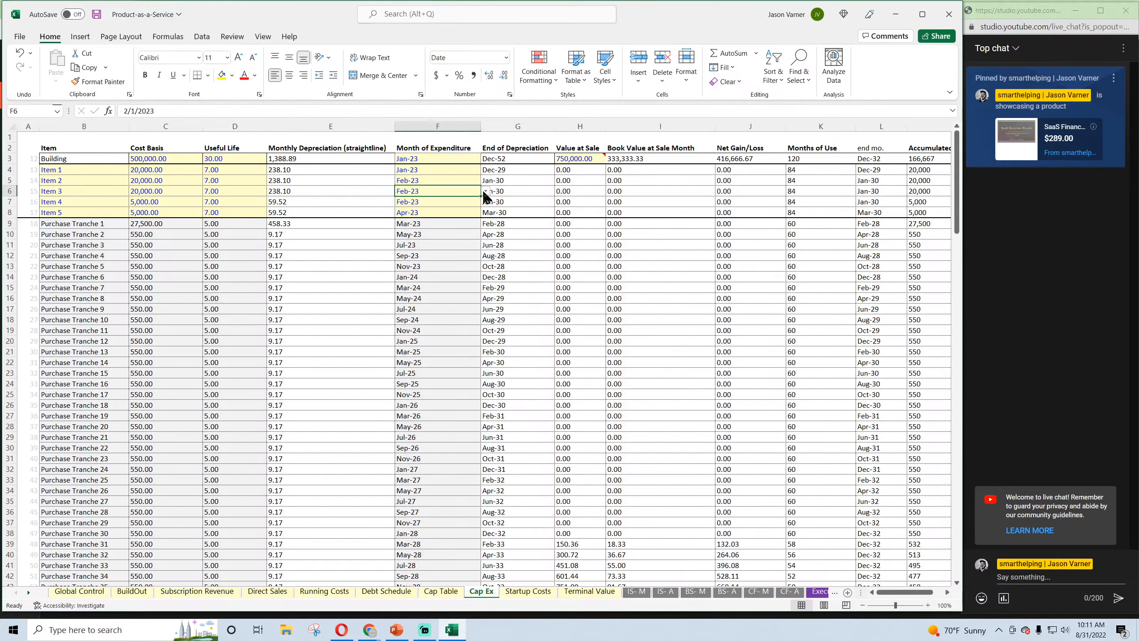
{"action": "left_click", "coordinate": [486, 191]}
{"action": "left_click_drag", "start_coordinate": [483, 220], "coordinate": [484, 235]}
{"action": "left_click", "coordinate": [460, 242]}
Set the Month of Expenditure to Aug-27 for Item 4 and Sep-28 for Item 5
{"action": "left_click", "coordinate": [467, 203]}
{"action": "left_click", "coordinate": [486, 202]}
{"action": "left_click", "coordinate": [453, 248]}
{"action": "left_click", "coordinate": [449, 212]}
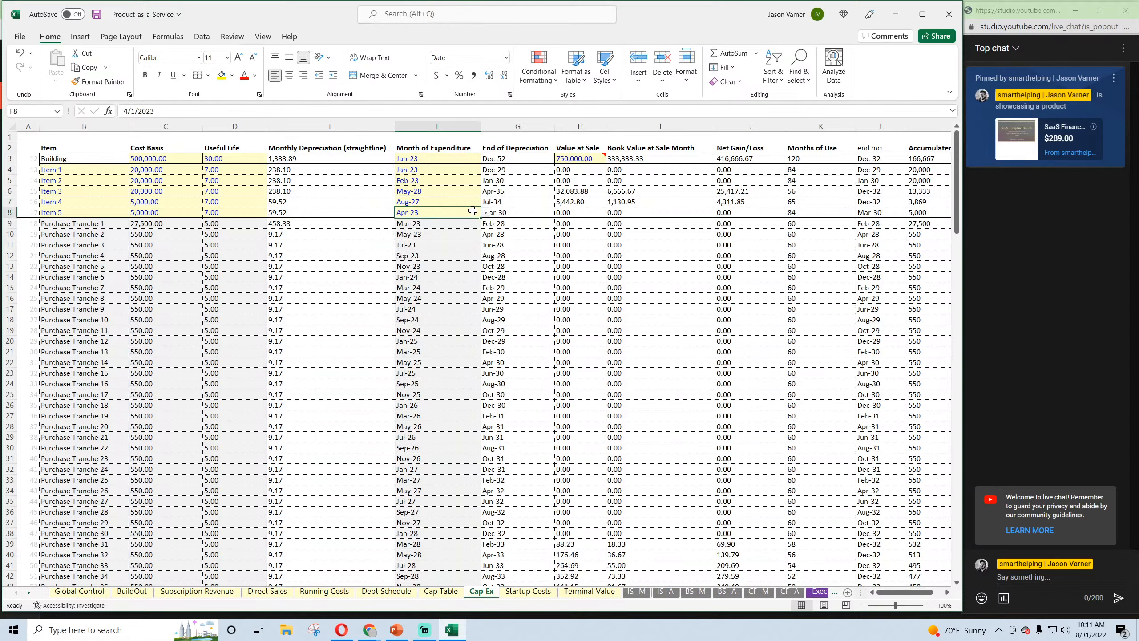
{"action": "left_click", "coordinate": [486, 212]}
{"action": "left_click_drag", "start_coordinate": [485, 240], "coordinate": [484, 254]}
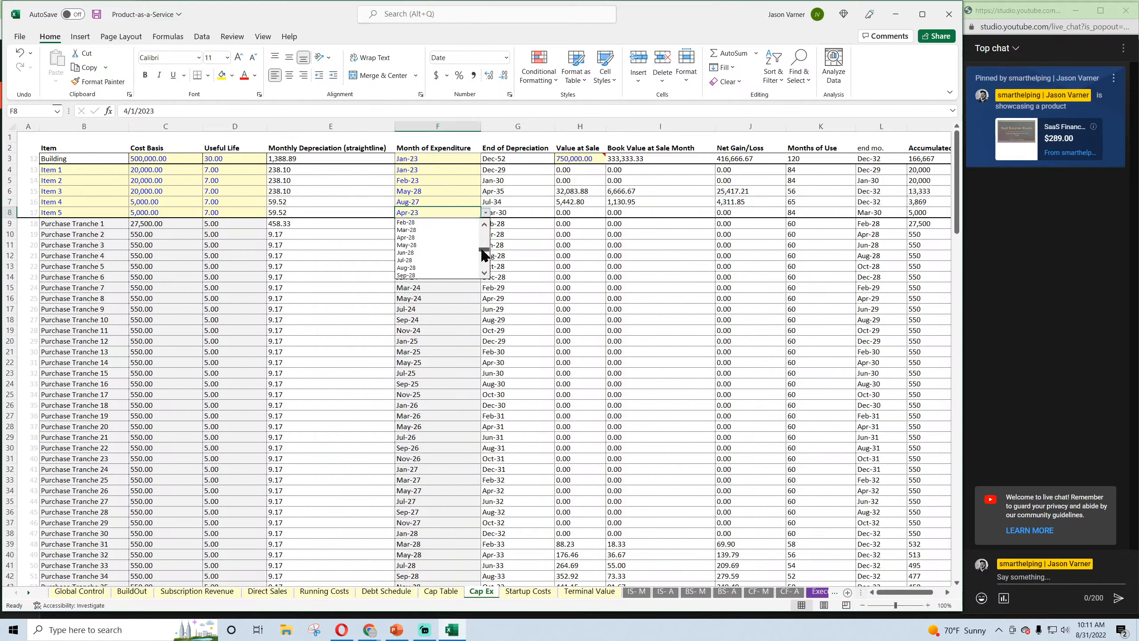
{"action": "left_click", "coordinate": [438, 275]}
{"action": "left_click", "coordinate": [622, 193]}
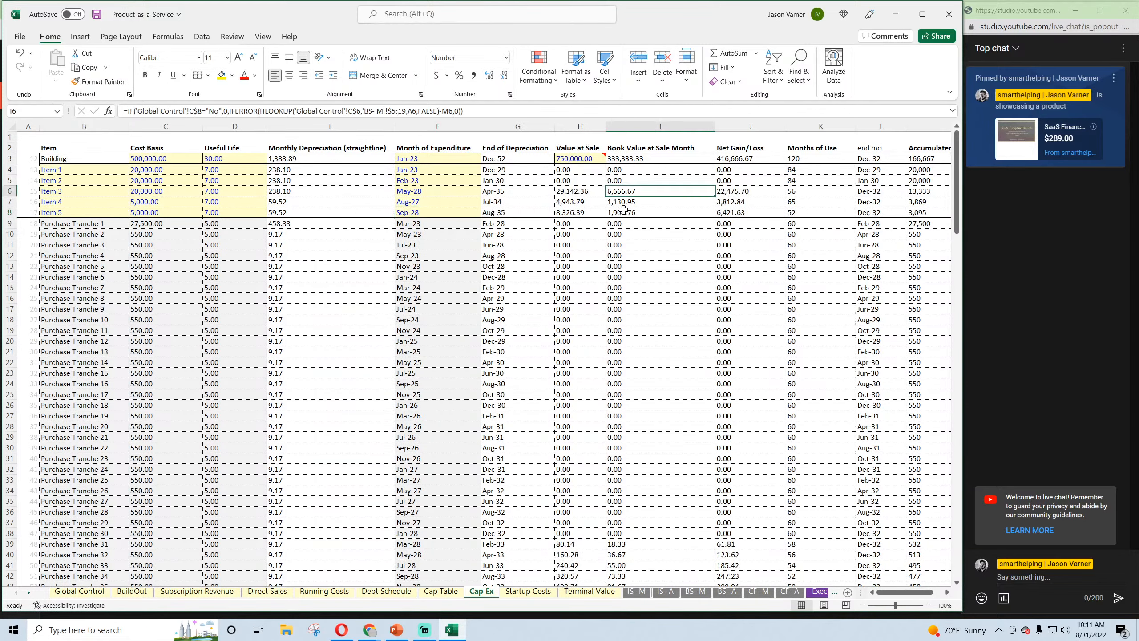
Compare the December 2032 income and capital gains taxes with those for May to November 2032 on IS- M
{"action": "left_click", "coordinate": [633, 593]}
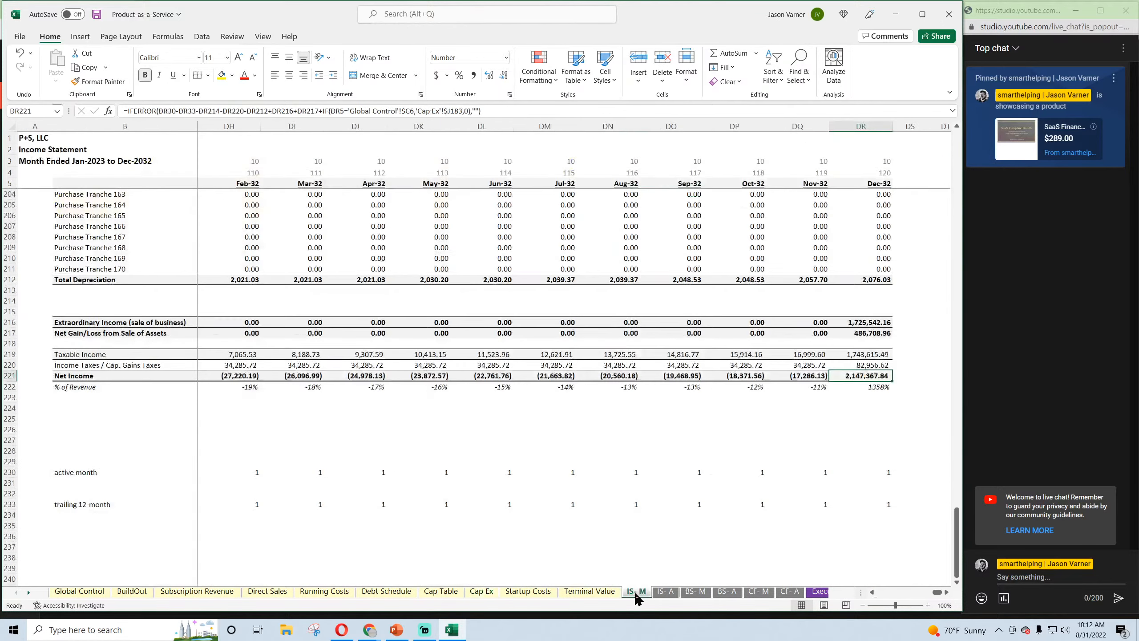
{"action": "left_click", "coordinate": [870, 367]}
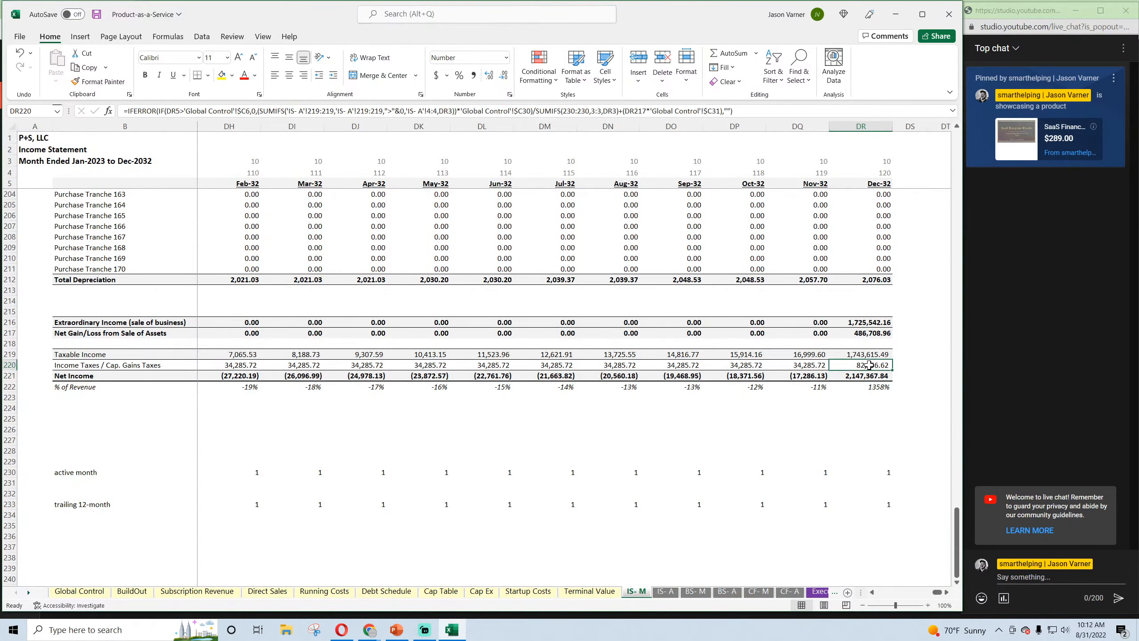
{"action": "left_click_drag", "start_coordinate": [433, 368], "coordinate": [798, 366]}
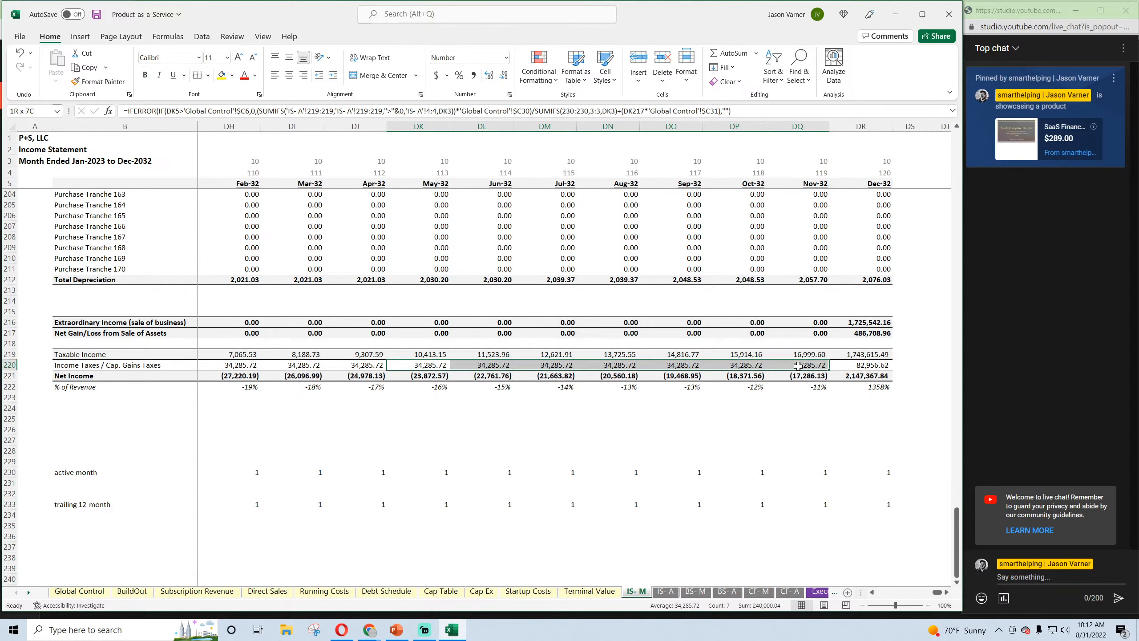
Set the Trailing 12-month Revenue Multiple on the Global Control sheet to 25
{"action": "left_click", "coordinate": [71, 593]}
{"action": "left_click", "coordinate": [303, 227]}
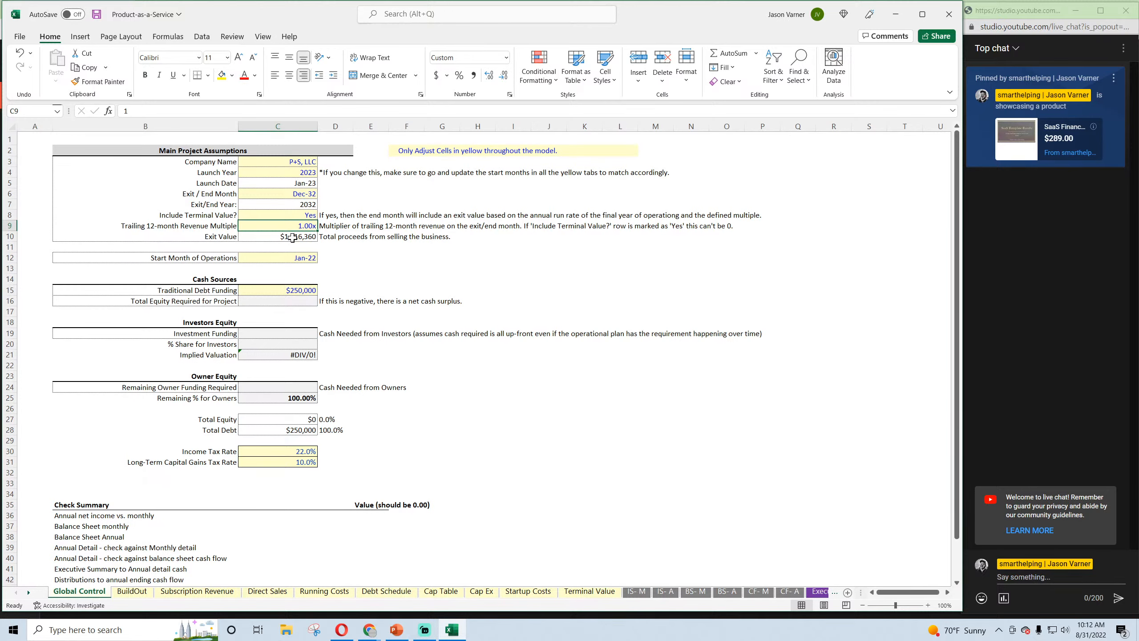
{"action": "type", "text": "25"}
{"action": "key", "text": "Return"}
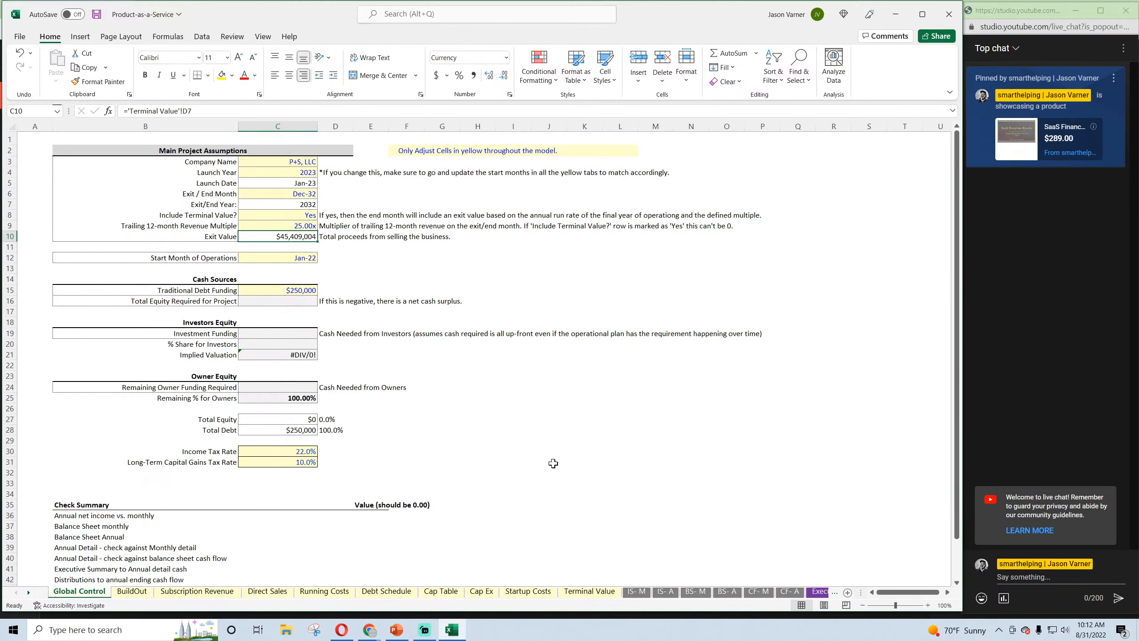
Review the February to December 2032 taxes and December's Extraordinary Income formula on the IS- M sheet
{"action": "left_click", "coordinate": [639, 591]}
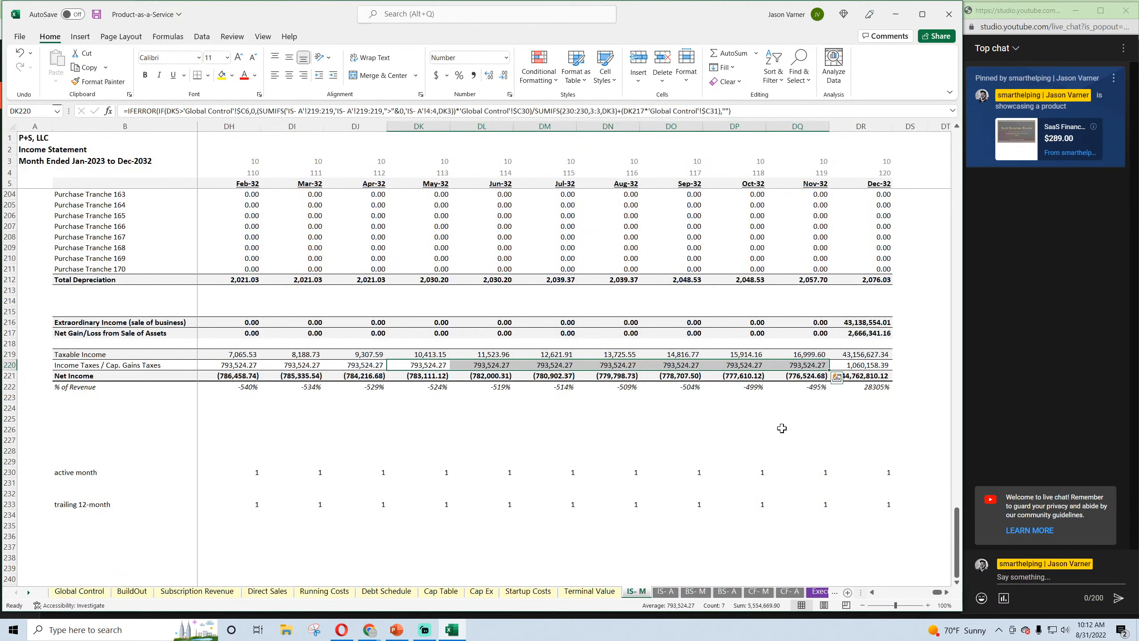
{"action": "left_click_drag", "start_coordinate": [810, 366], "coordinate": [251, 365]}
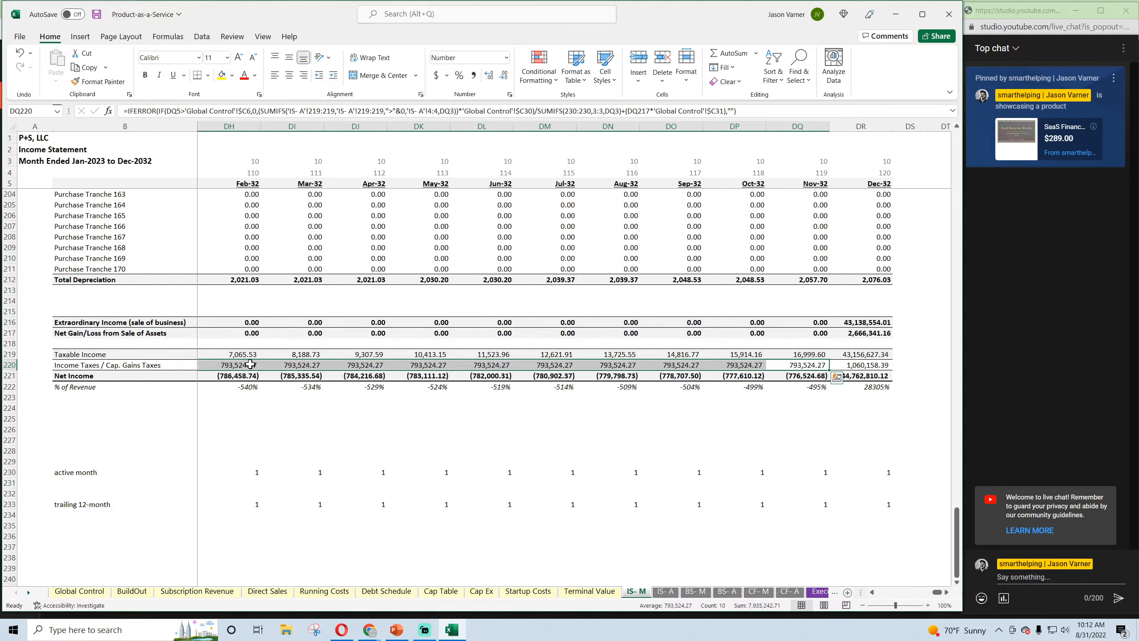
{"action": "left_click", "coordinate": [867, 364]}
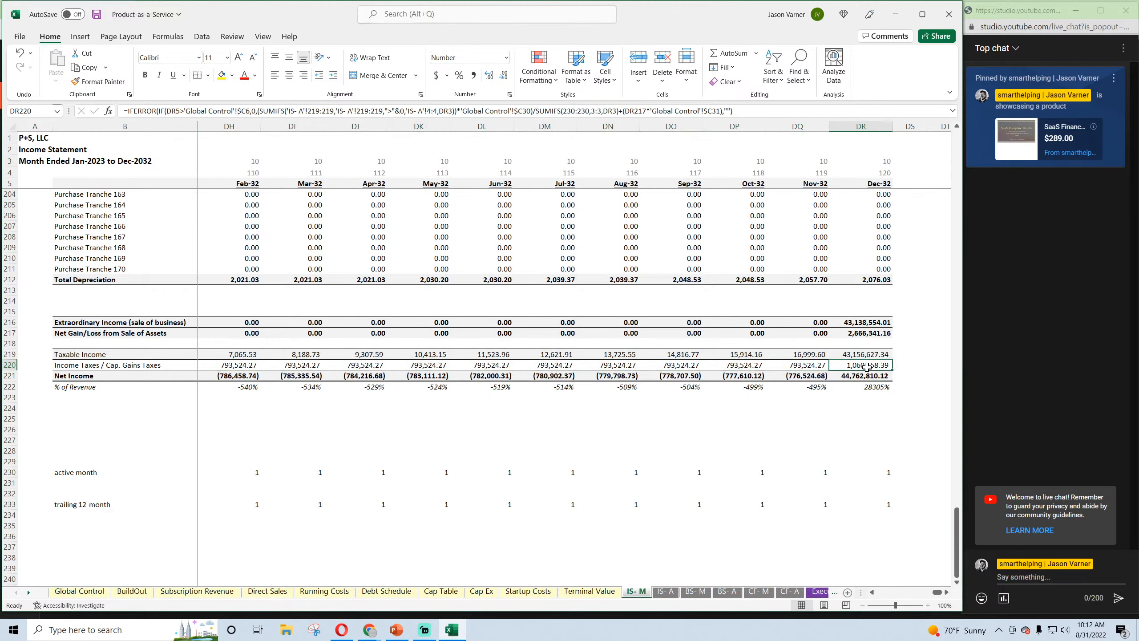
{"action": "left_click", "coordinate": [866, 322]}
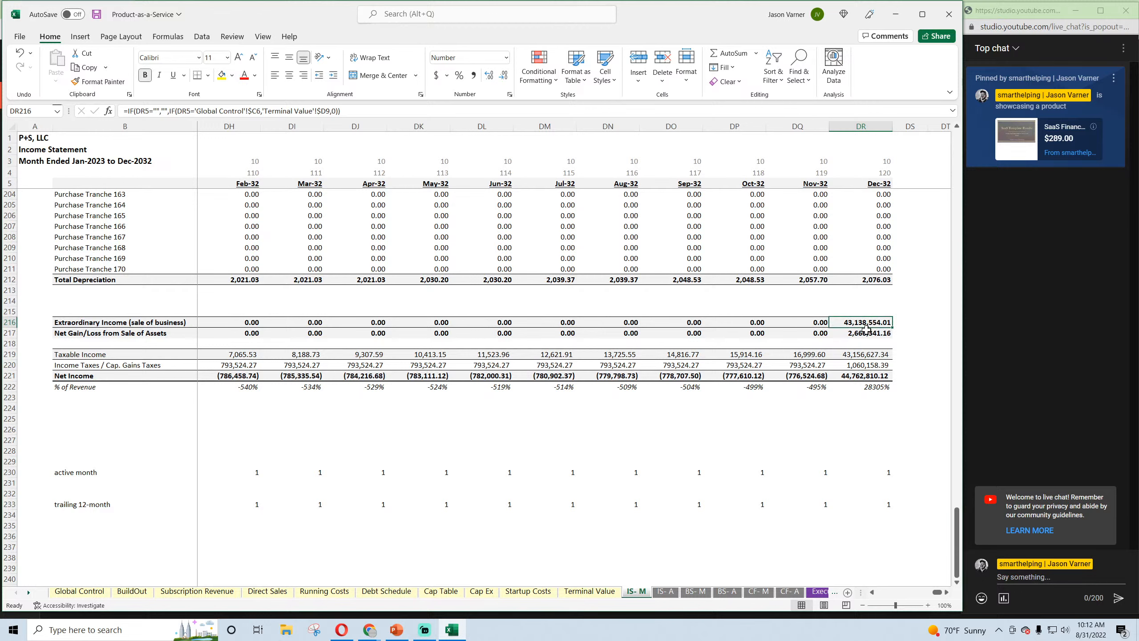
Compare the November and December 2032 tax formulas and December's taxable income on IS- M, and check the IS- A sheet
{"action": "left_click", "coordinate": [866, 365]}
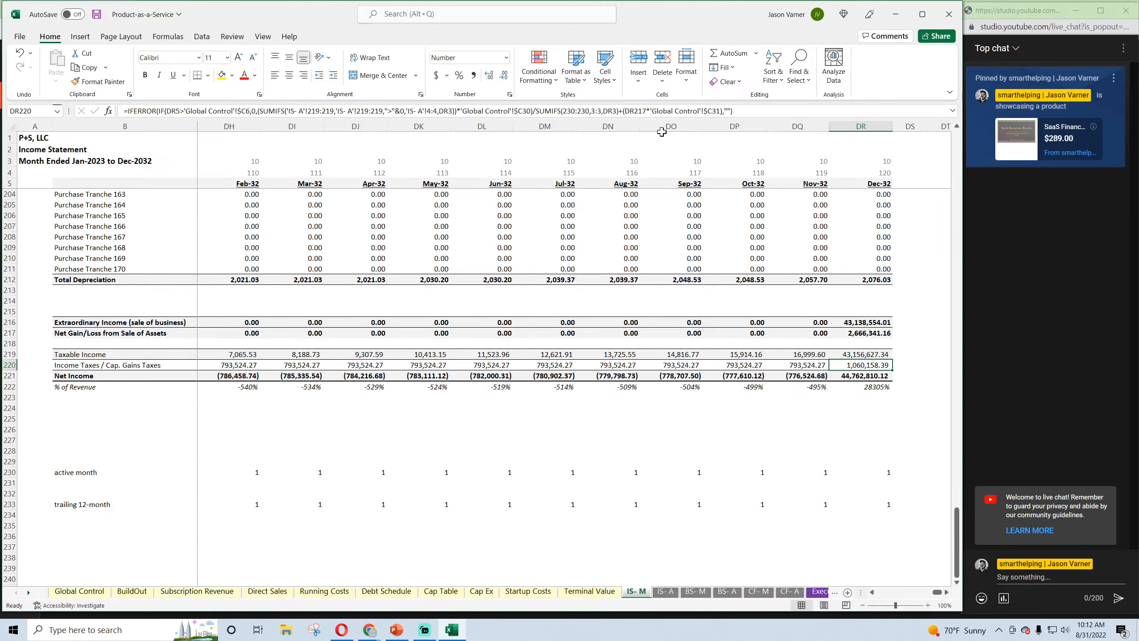
{"action": "double_click", "coordinate": [872, 365]}
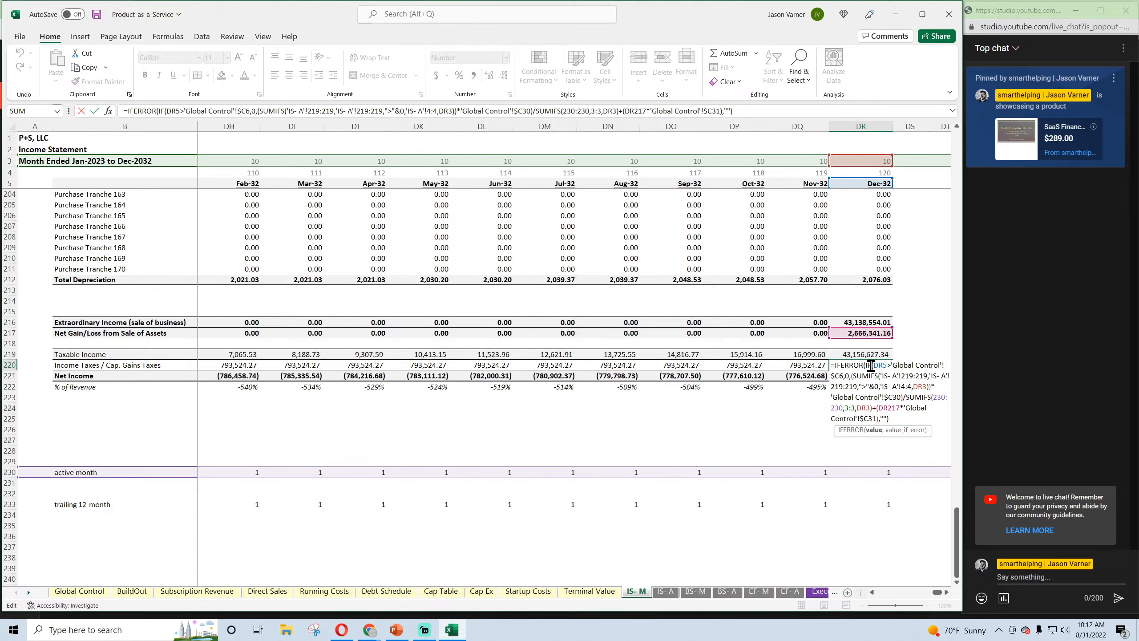
{"action": "key", "text": "Escape"}
{"action": "double_click", "coordinate": [809, 365]}
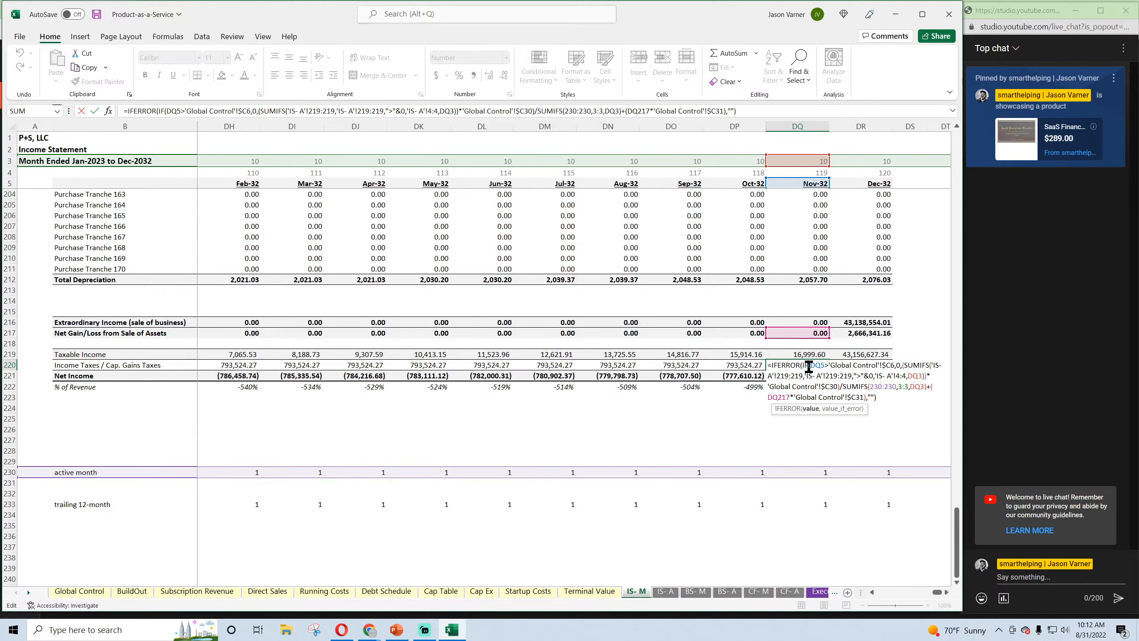
{"action": "key", "text": "Escape"}
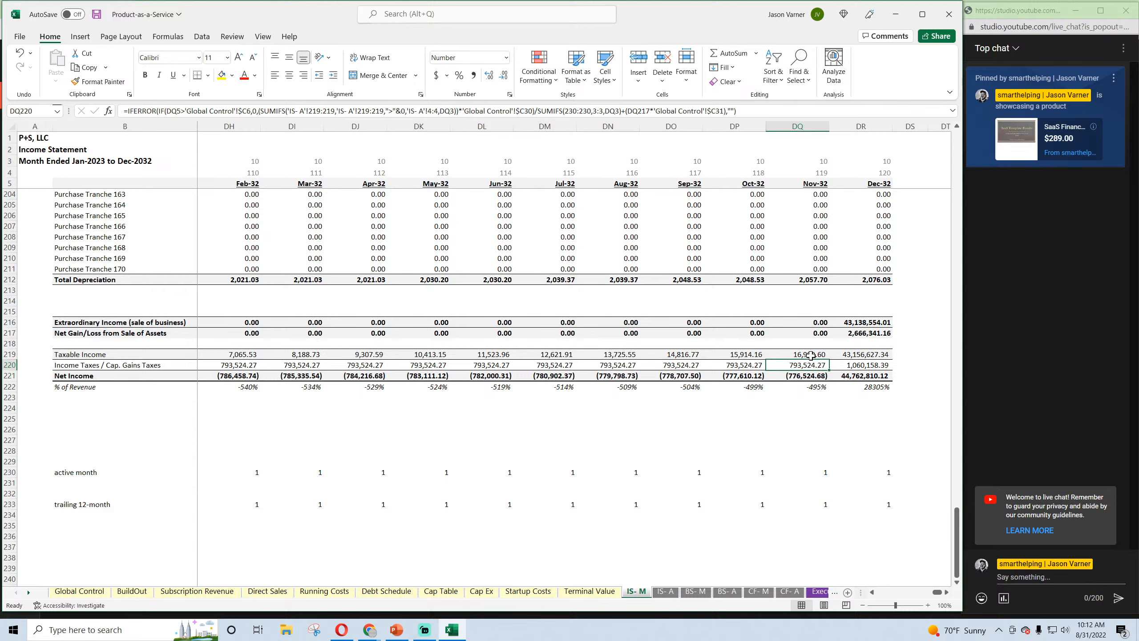
{"action": "left_click", "coordinate": [859, 355]}
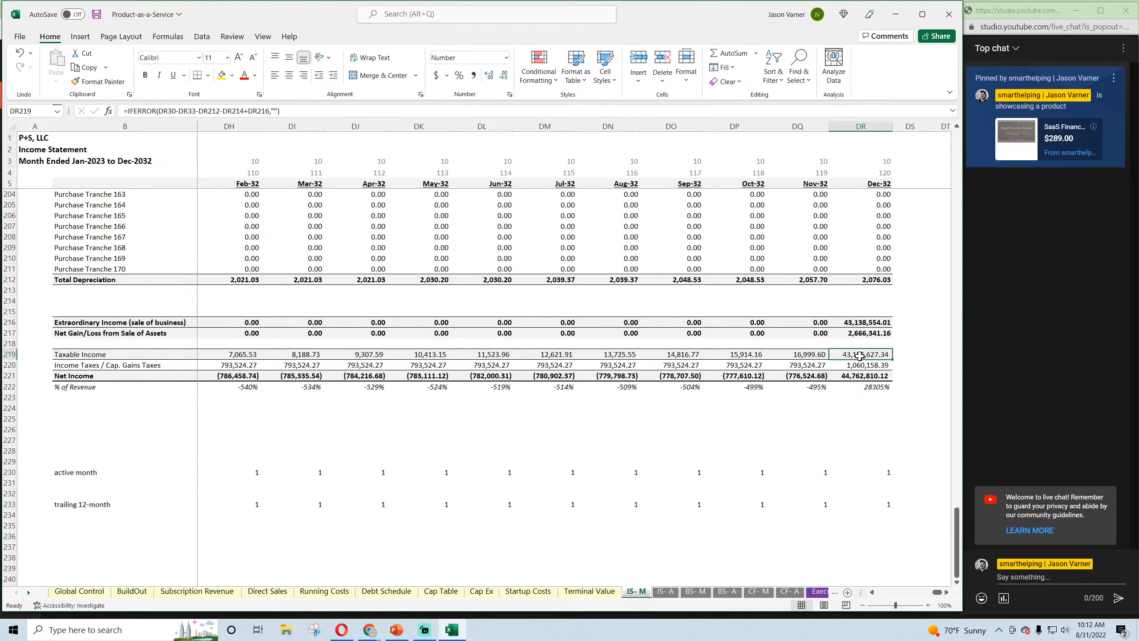
{"action": "left_click", "coordinate": [666, 591]}
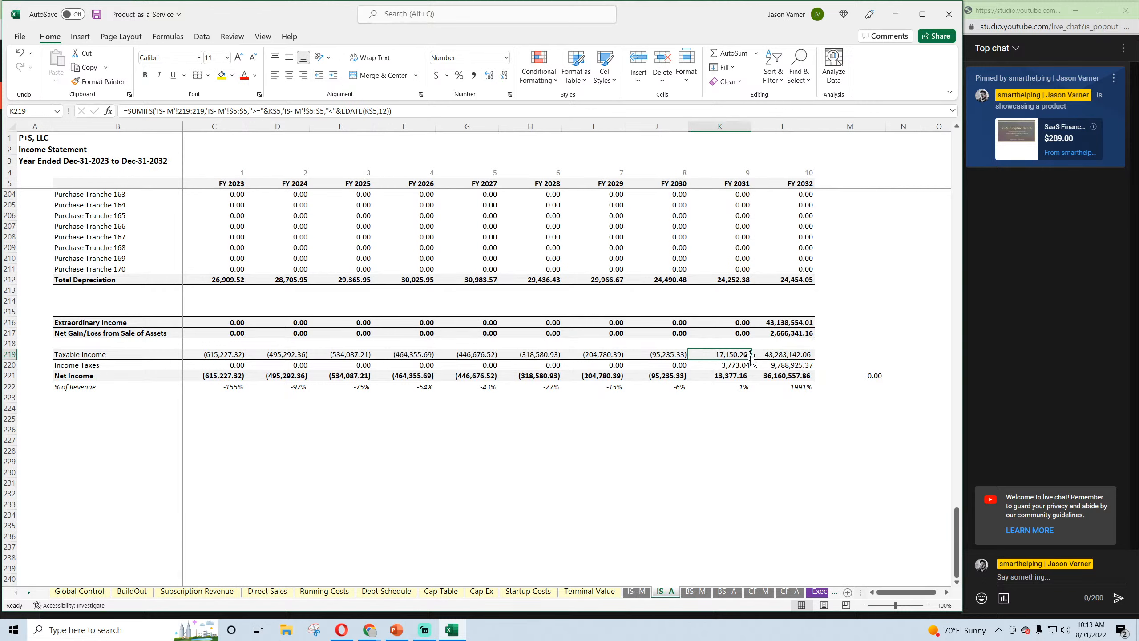
Open the Plumbing Business workbook from the Industry Specific models folder
{"action": "left_click", "coordinate": [286, 630]}
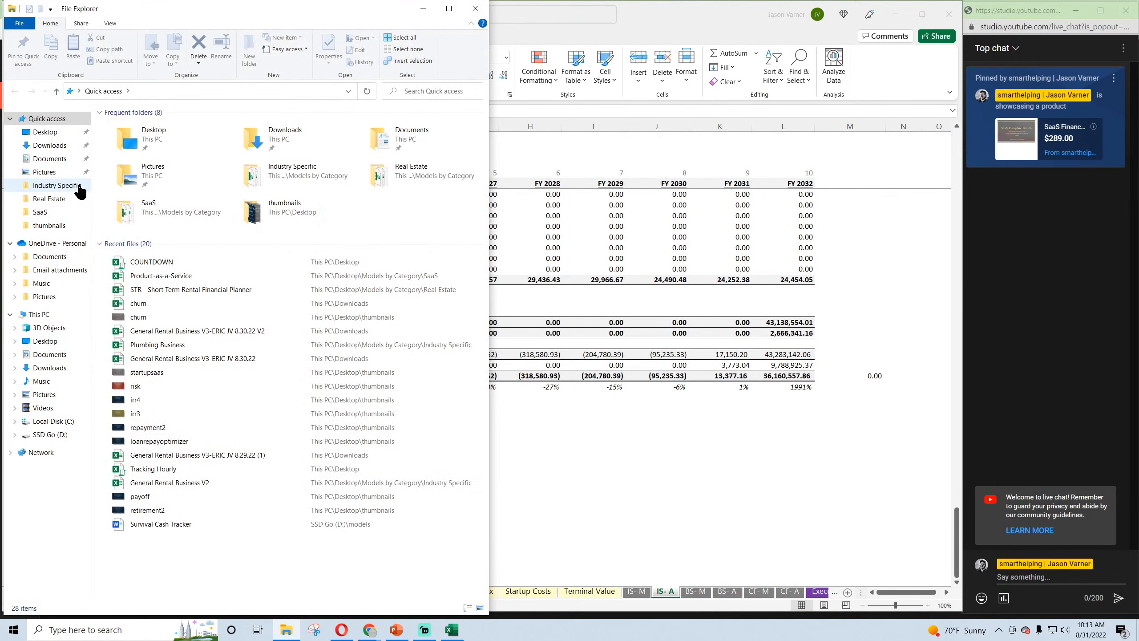
{"action": "left_click", "coordinate": [51, 189]}
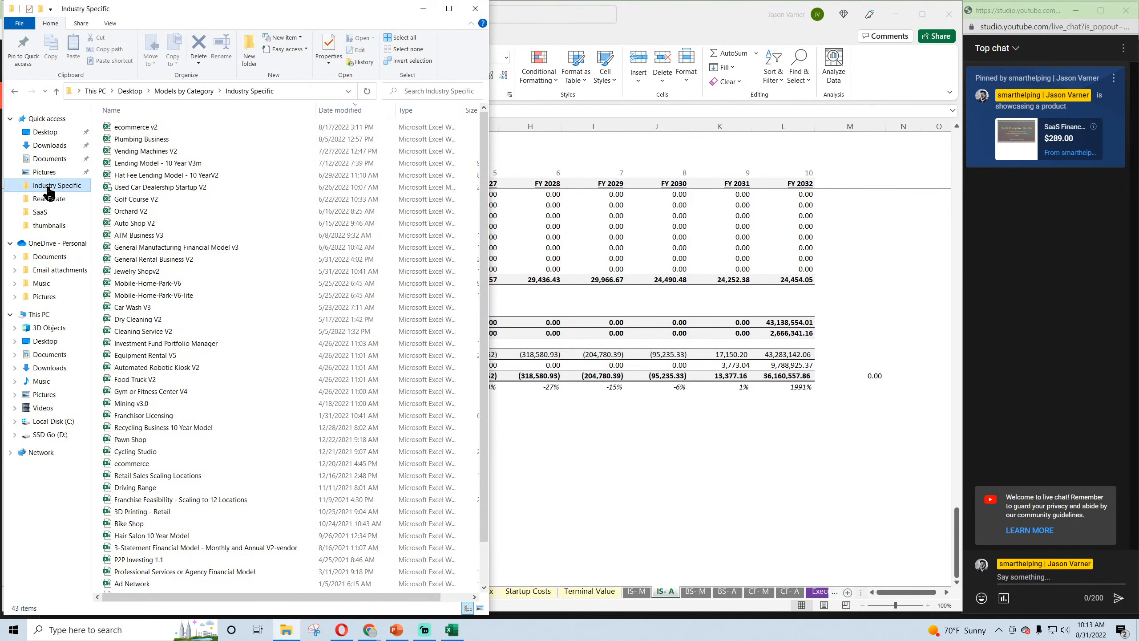
{"action": "double_click", "coordinate": [140, 140]}
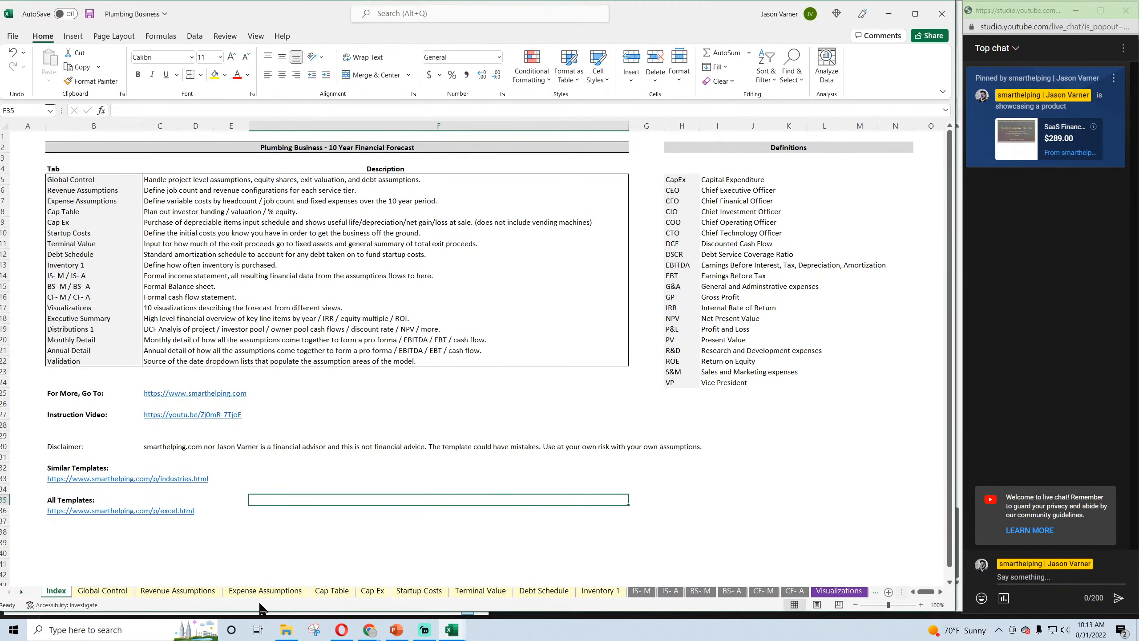
Examine the October to December 2032 income and capital gains taxes on the Plumbing Business IS- M sheet
{"action": "left_click", "coordinate": [647, 595]}
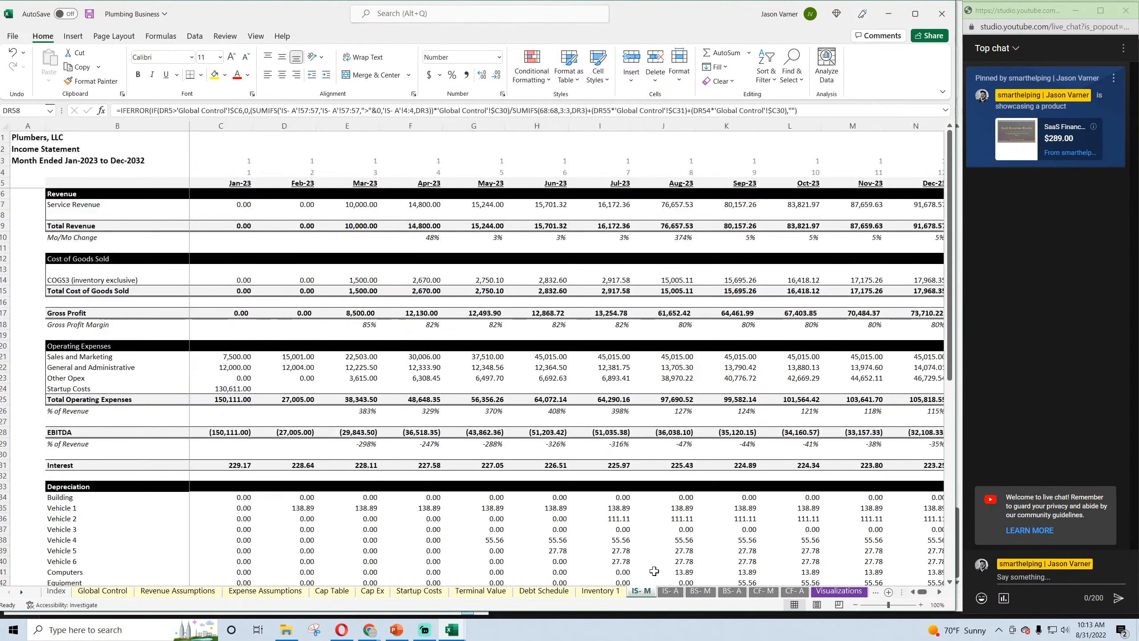
{"action": "scroll", "coordinate": [692, 501], "scroll_direction": "down", "scroll_amount": 10}
{"action": "left_click_drag", "start_coordinate": [922, 592], "coordinate": [931, 593]}
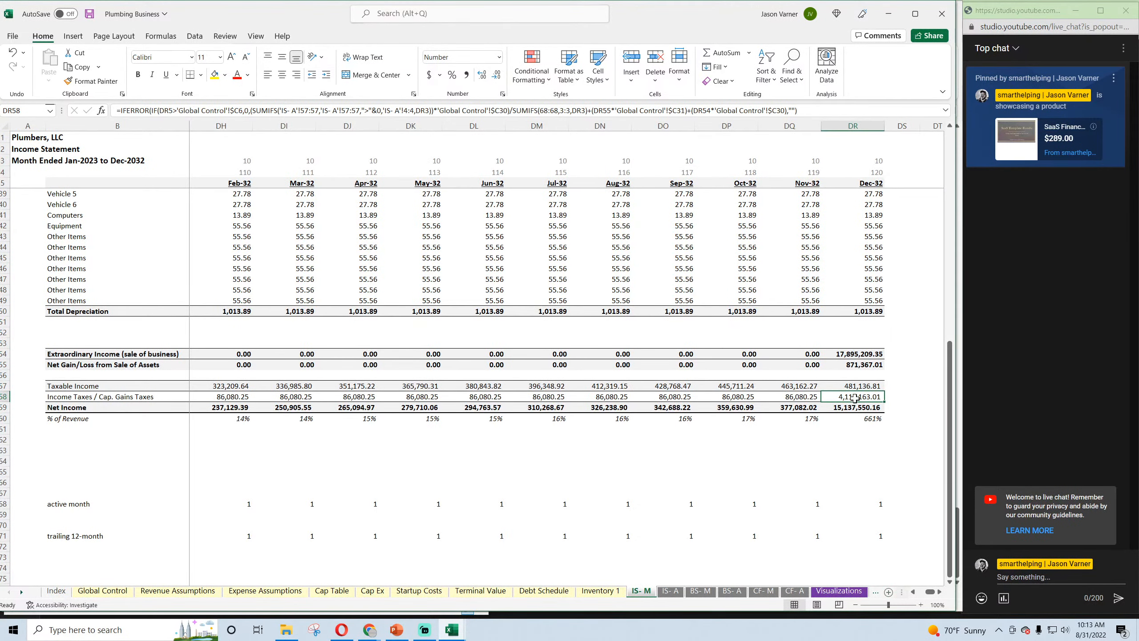
{"action": "left_click", "coordinate": [800, 397]}
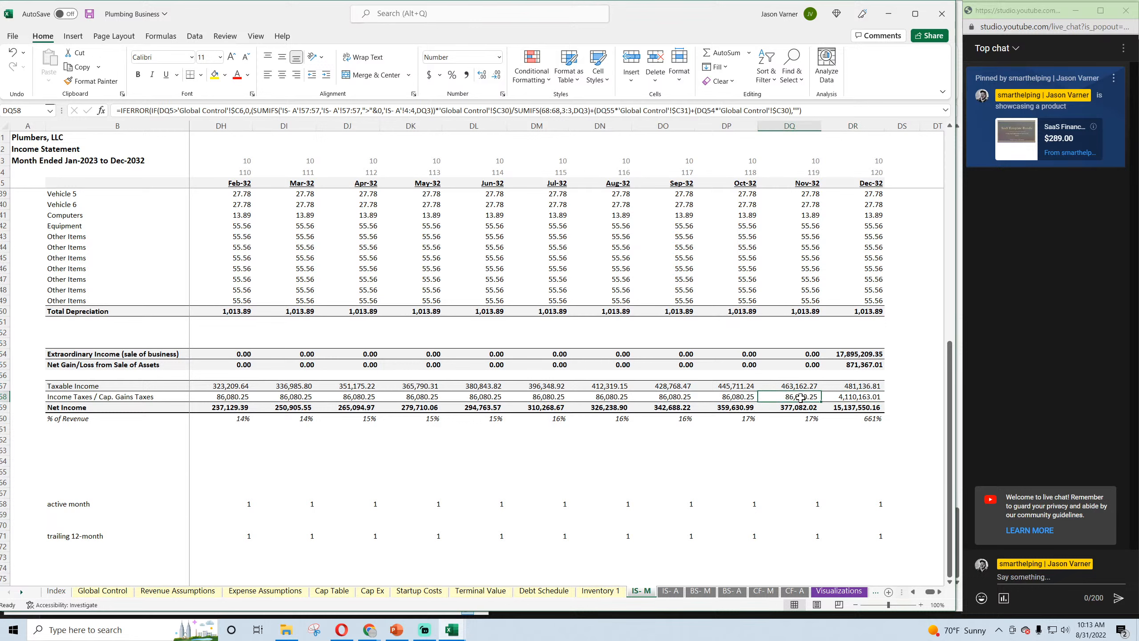
{"action": "left_click", "coordinate": [741, 399]}
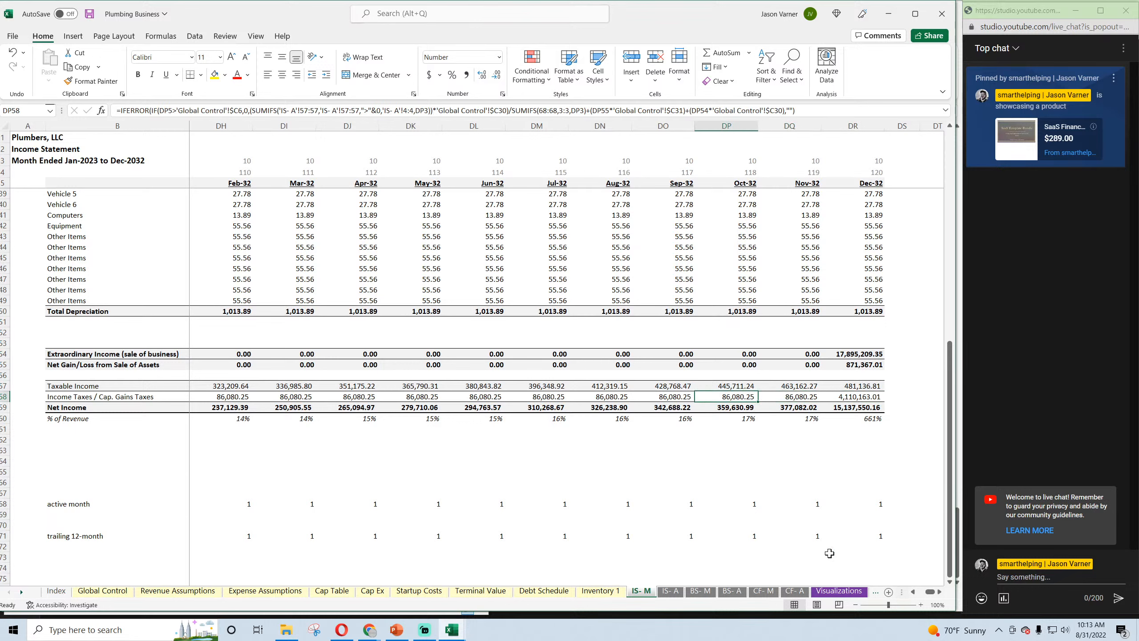
{"action": "left_click_drag", "start_coordinate": [929, 595], "coordinate": [931, 595]}
Try a Trailing 12-month EBITDA Multiple of 15 on Global Control, check its effect on IS- M, and undo it
{"action": "left_click", "coordinate": [102, 591]}
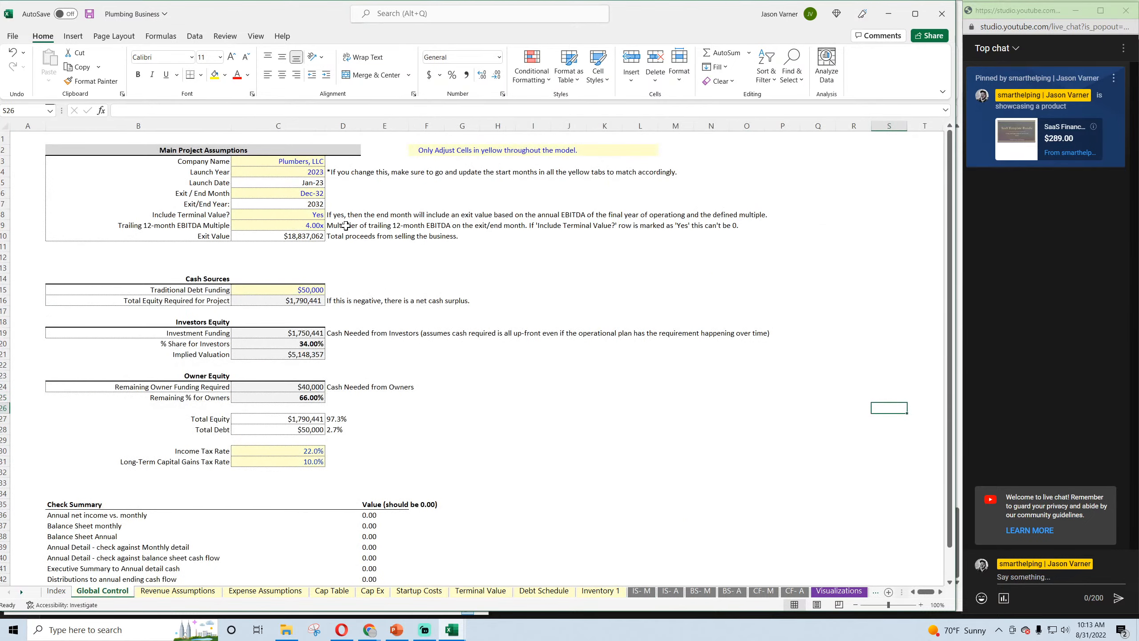
{"action": "left_click", "coordinate": [309, 225]}
{"action": "type", "text": "15"}
{"action": "key", "text": "Return"}
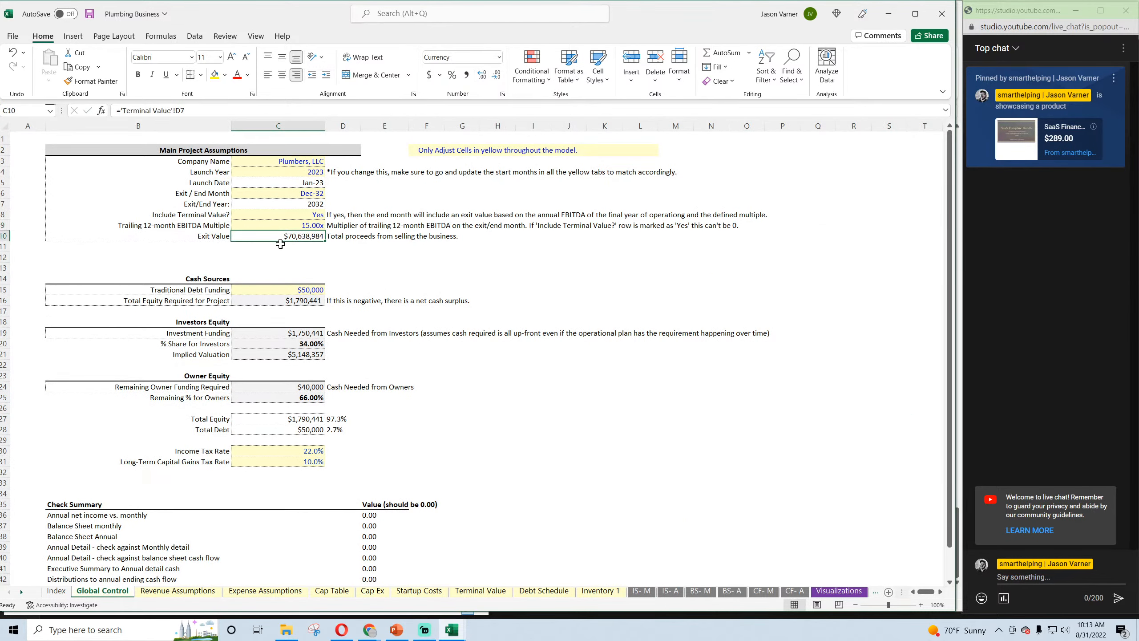
{"action": "left_click", "coordinate": [642, 591]}
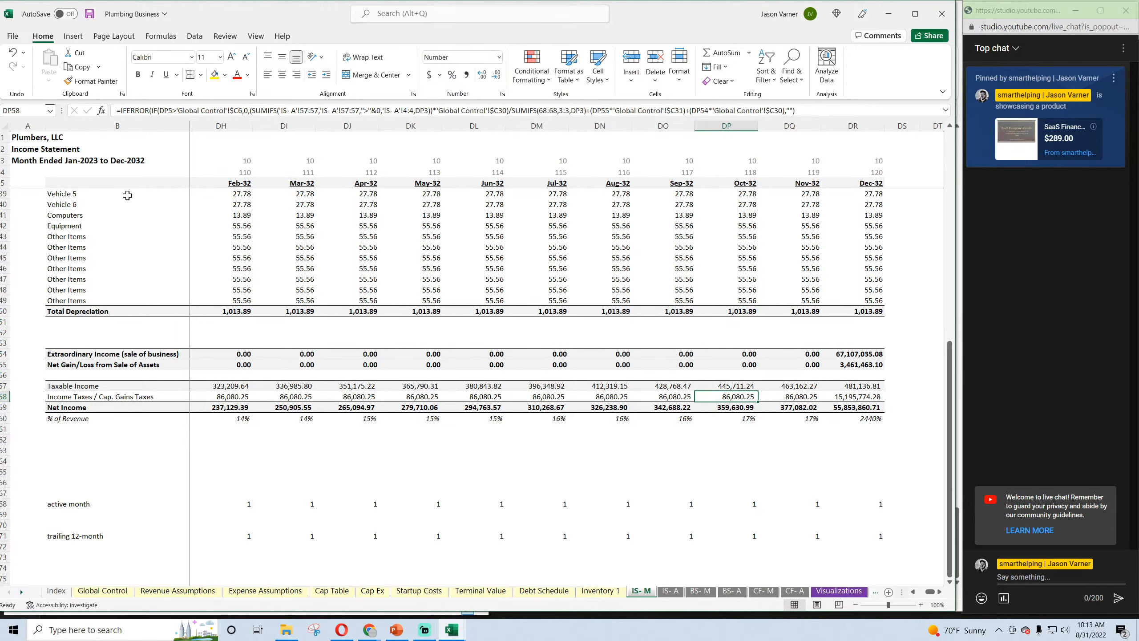
{"action": "left_click", "coordinate": [12, 53]}
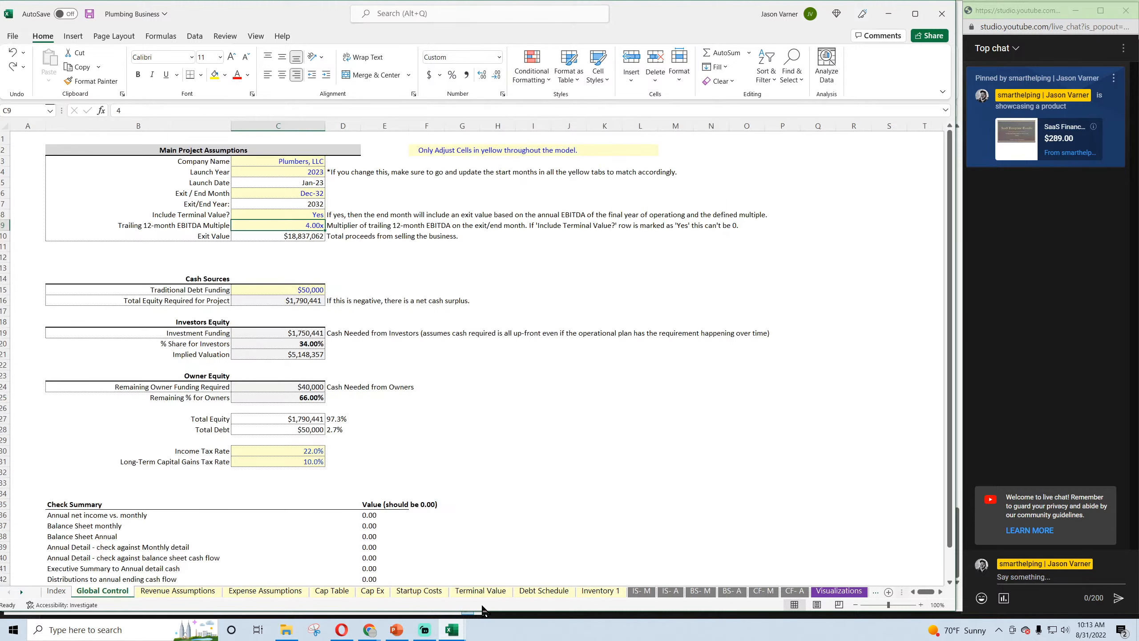
Inspect the December and November 2032 Income Taxes / Cap. Gains Taxes formulas on the Plumbing Business IS- M sheet
{"action": "left_click", "coordinate": [646, 591]}
{"action": "left_click", "coordinate": [843, 397]}
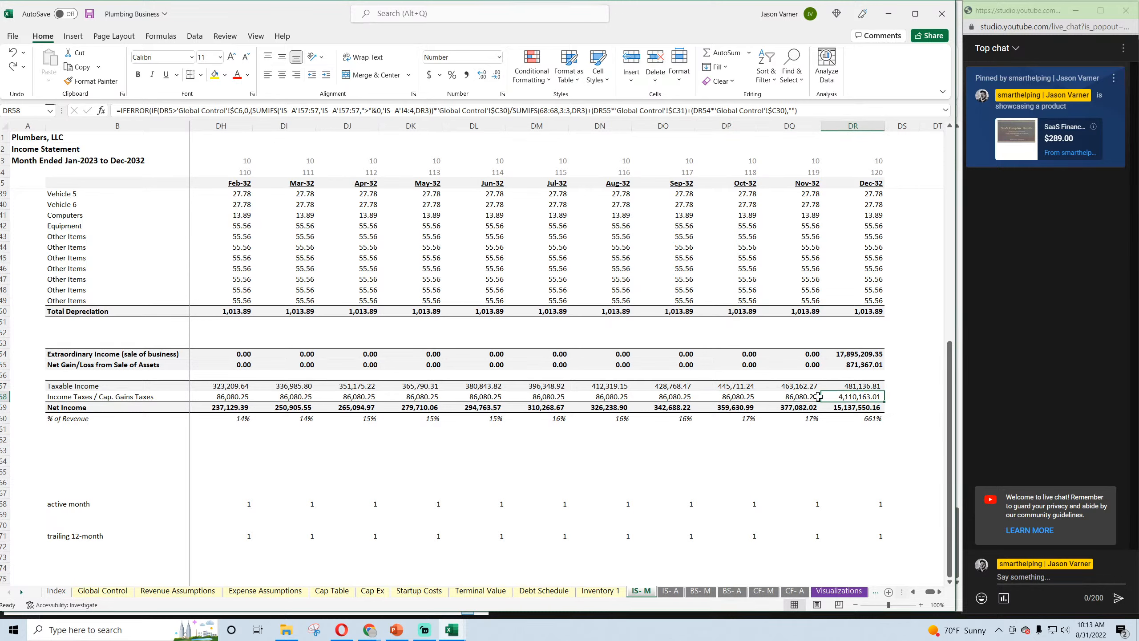
{"action": "left_click", "coordinate": [801, 397]}
{"action": "double_click", "coordinate": [801, 397]}
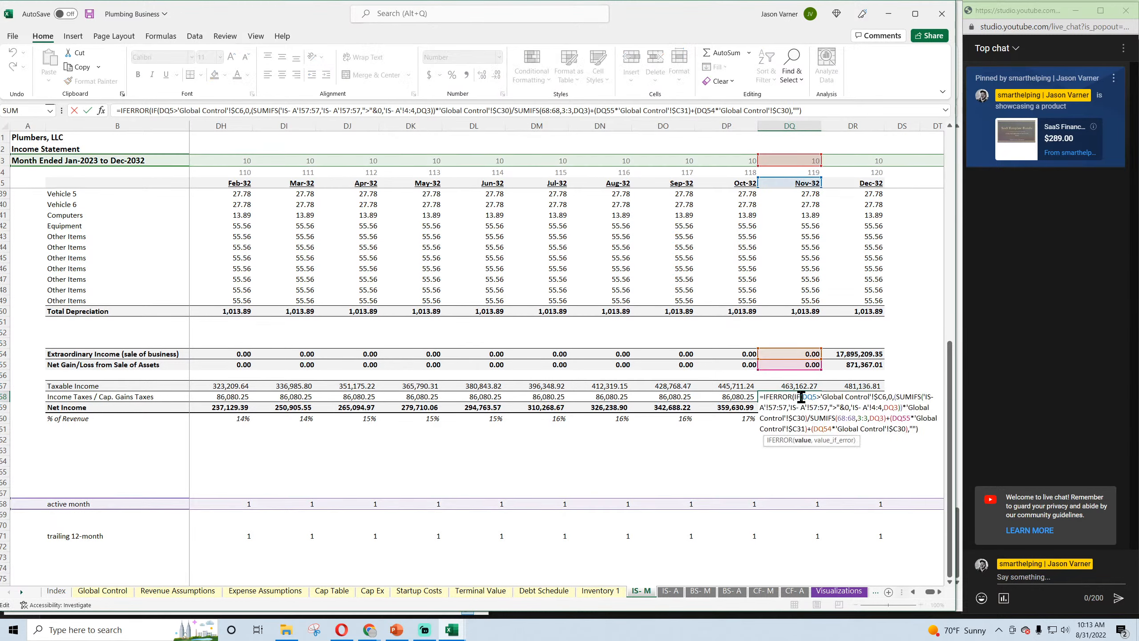
{"action": "key", "text": "Return"}
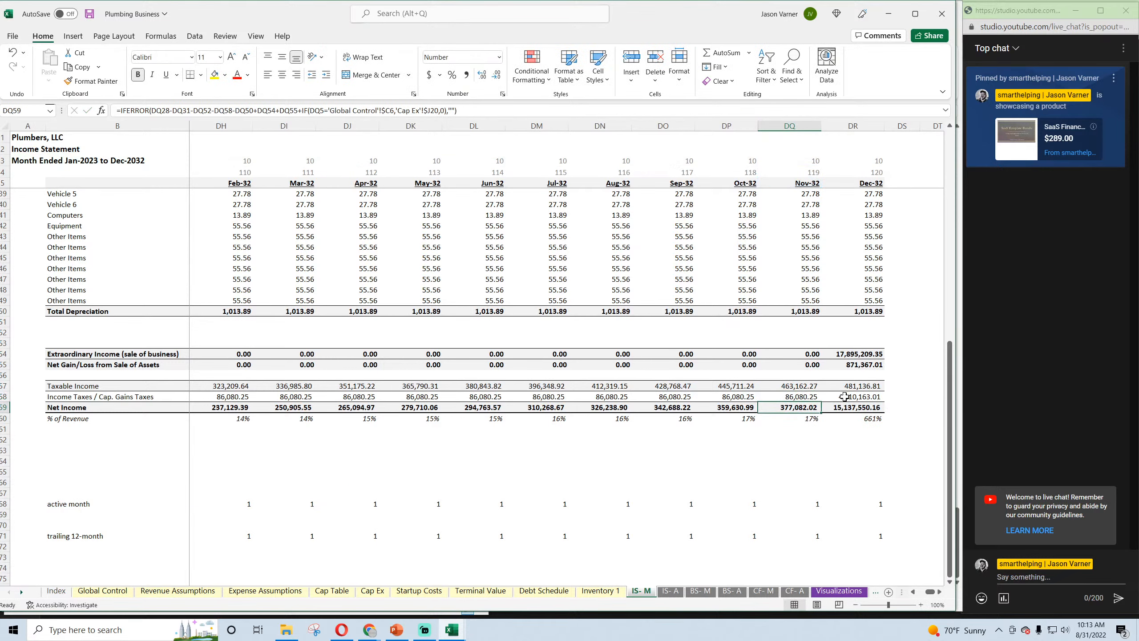
Copy the full December 2032 Income Taxes / Cap. Gains Taxes formula from the Plumbing Business IS- M sheet
{"action": "double_click", "coordinate": [851, 397]}
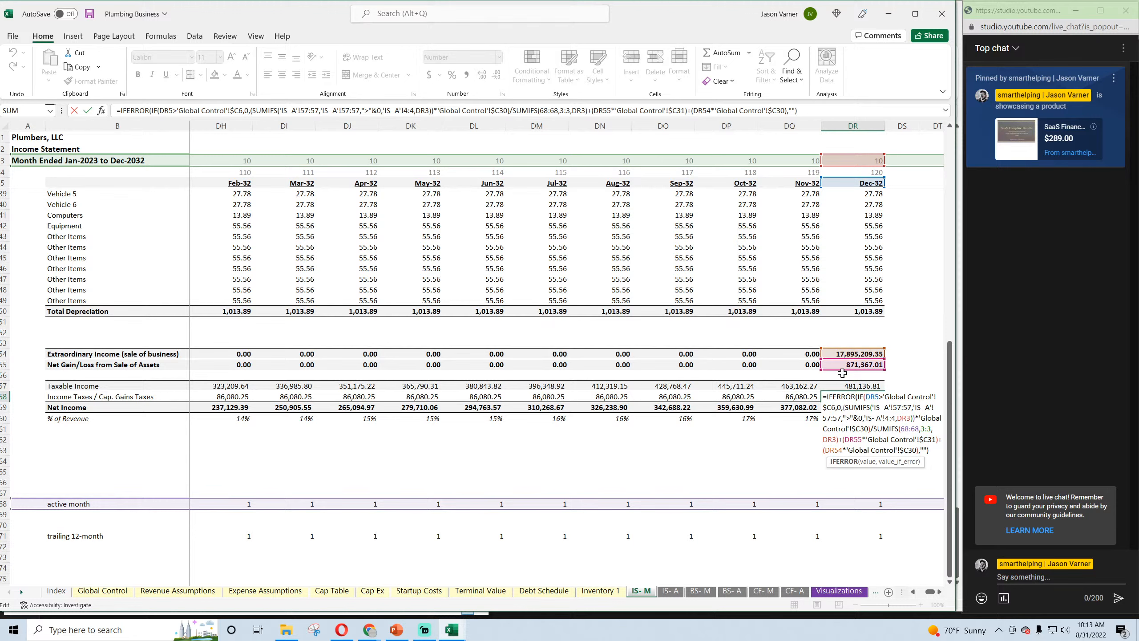
{"action": "left_click_drag", "start_coordinate": [798, 110], "coordinate": [134, 117]}
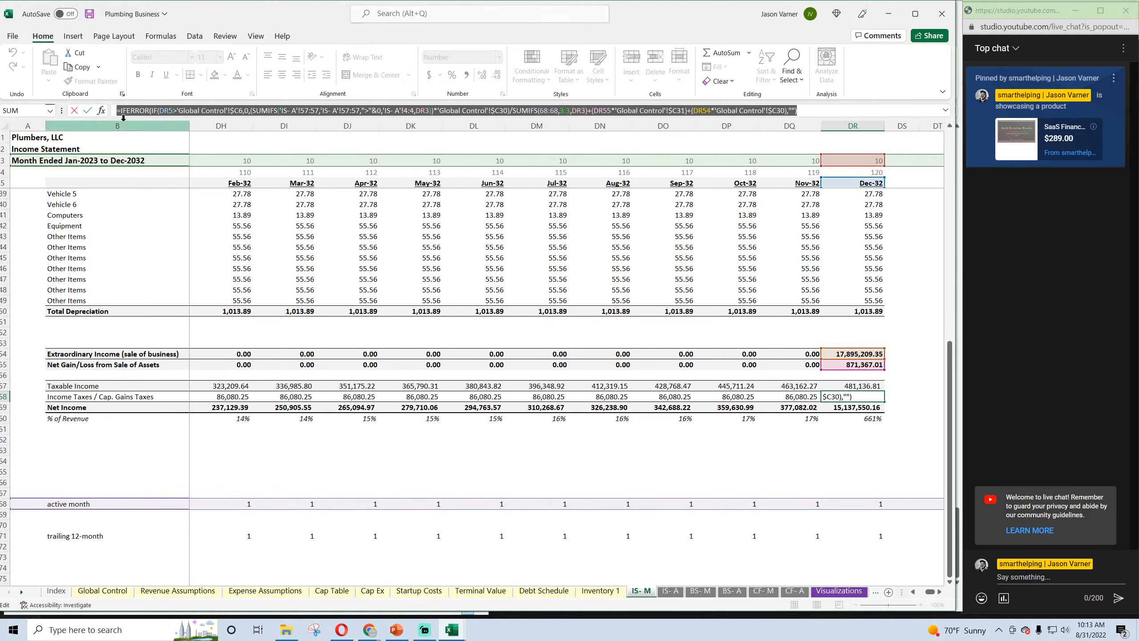
{"action": "right_click", "coordinate": [144, 111]}
{"action": "left_click", "coordinate": [165, 138]}
{"action": "key", "text": "Return"}
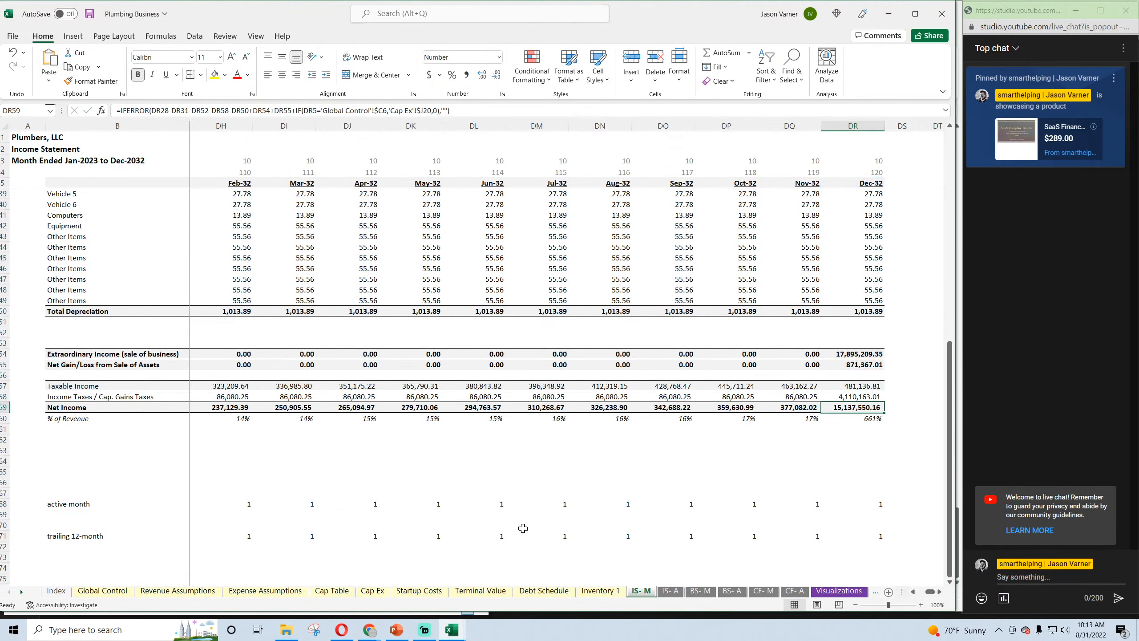
Review the FY 2032 taxes and taxable income on the Plumbing Business IS- A sheet, and return to the Product-as-a-Service workbook
{"action": "left_click", "coordinate": [451, 631]}
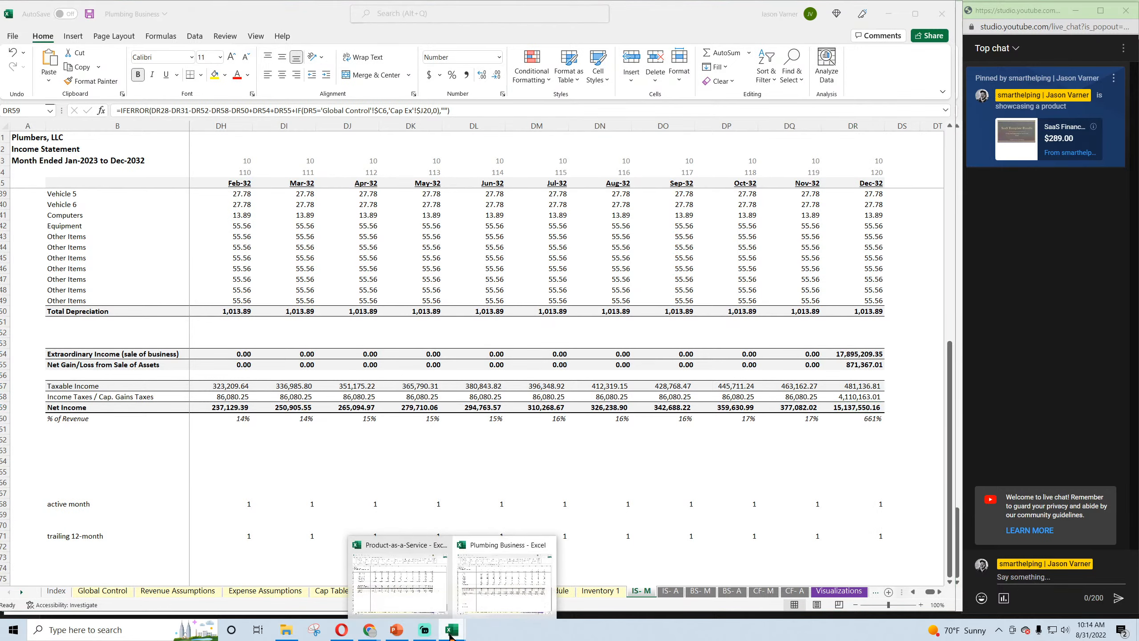
{"action": "left_click", "coordinate": [670, 590]}
{"action": "left_click", "coordinate": [802, 397]}
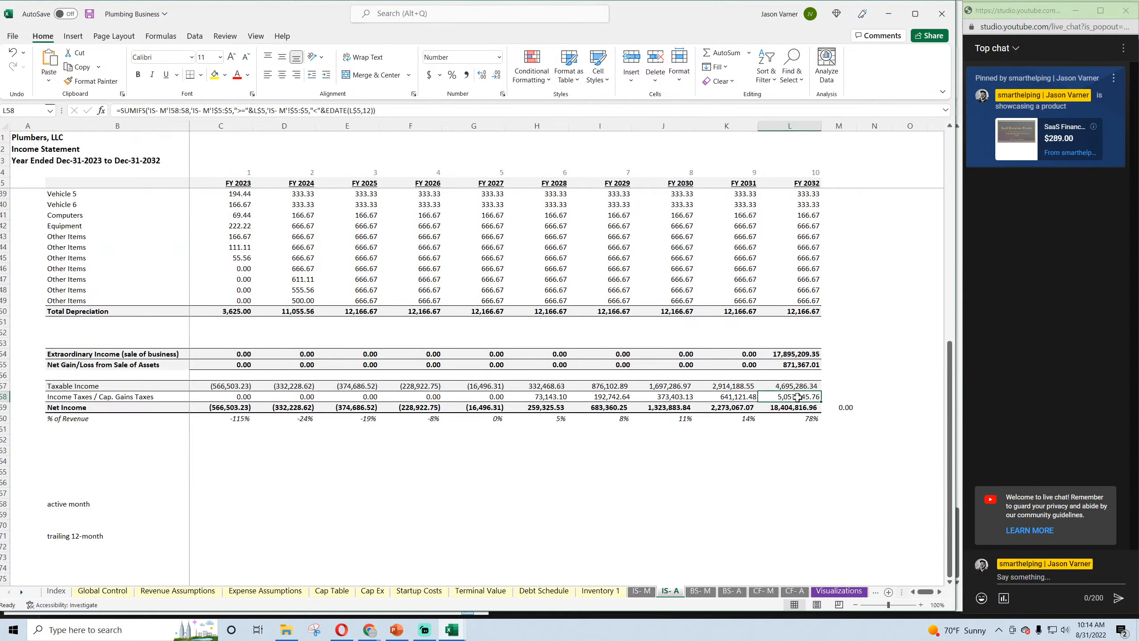
{"action": "left_click", "coordinate": [802, 385]}
{"action": "left_click", "coordinate": [451, 630]}
{"action": "left_click", "coordinate": [419, 581]}
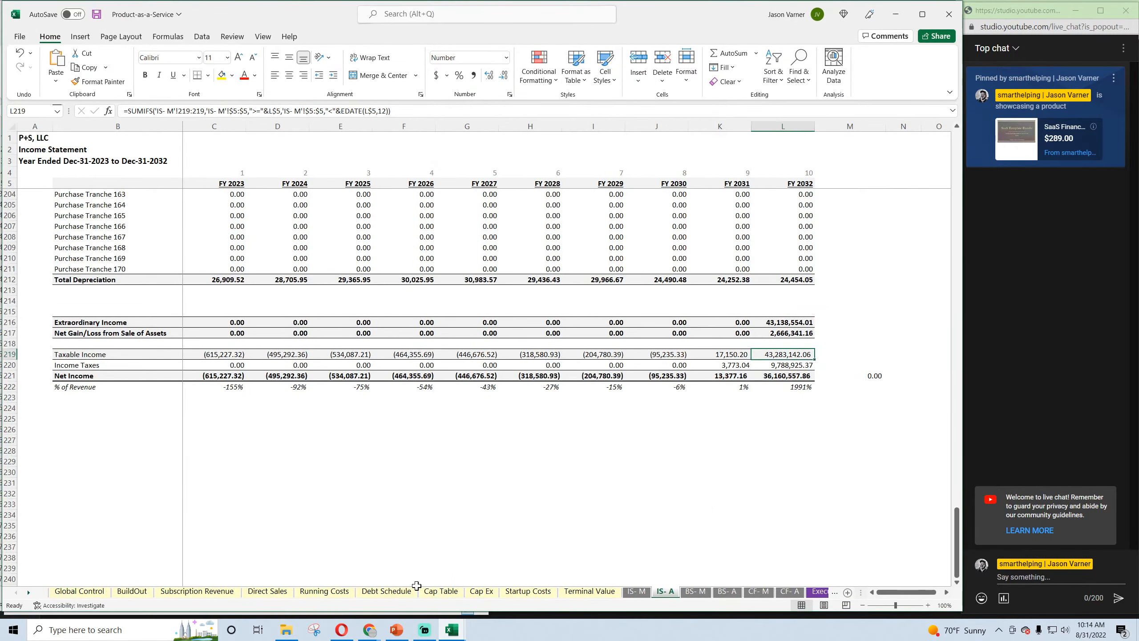
Paste the copied plumbing tax formula into cell L224 on the IS- A sheet
{"action": "left_click", "coordinate": [782, 408]}
{"action": "left_click", "coordinate": [275, 111]}
{"action": "right_click", "coordinate": [276, 111]}
{"action": "left_click", "coordinate": [305, 170]}
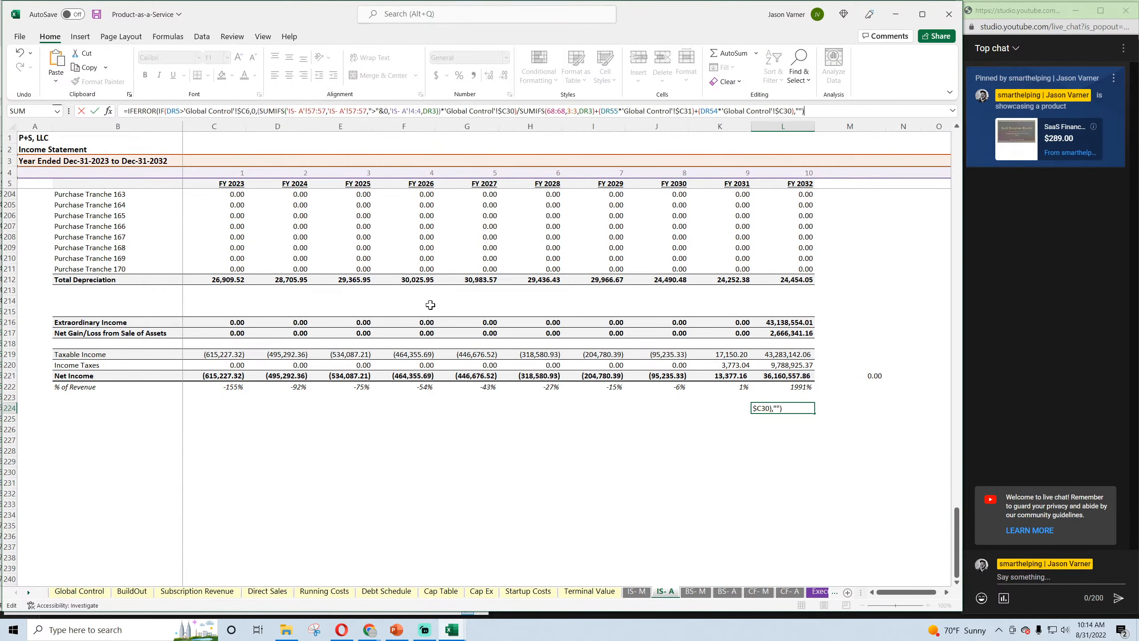
{"action": "left_click", "coordinate": [788, 406]}
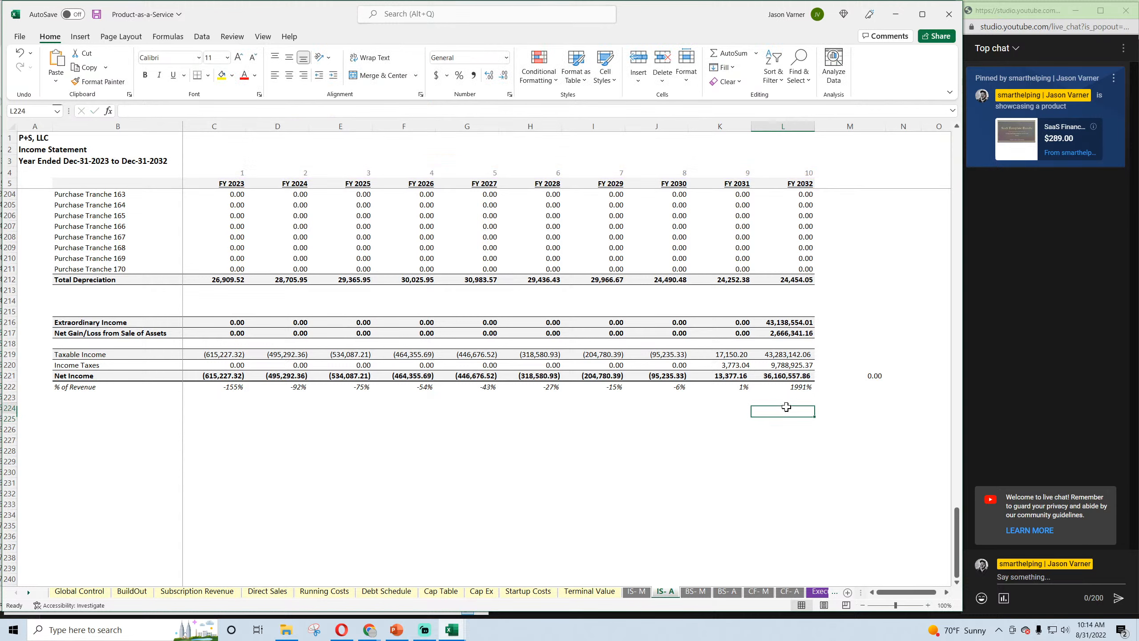
Try turning the formula in L224 into plain text by removing its leading equals sign, and undo the change
{"action": "left_click", "coordinate": [125, 110]}
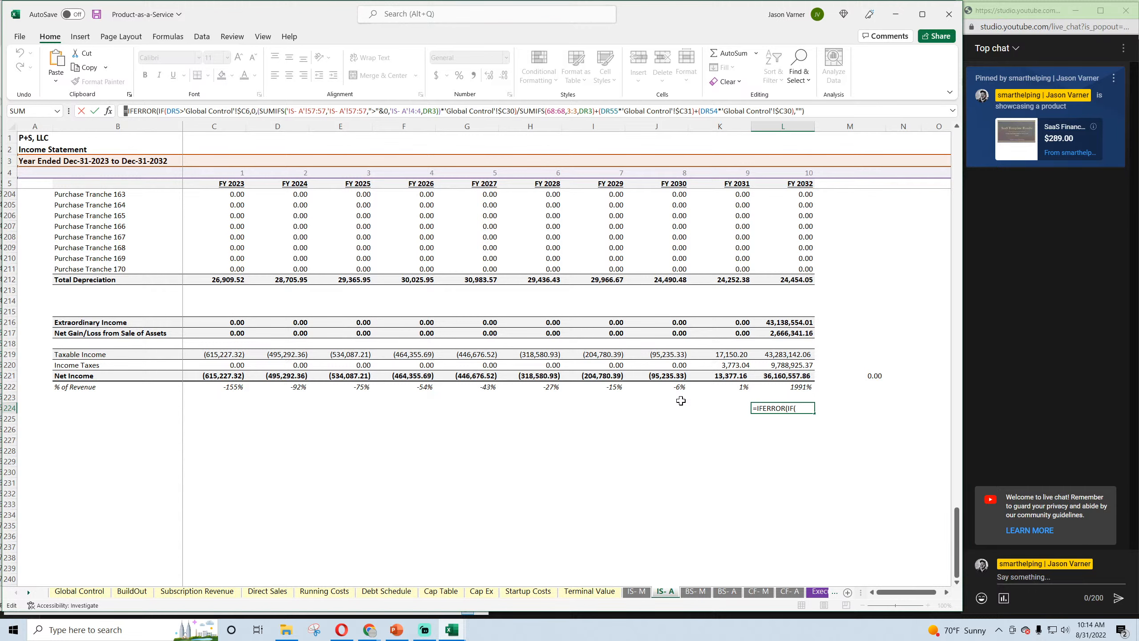
{"action": "key", "text": "Delete"}
{"action": "key", "text": "Return"}
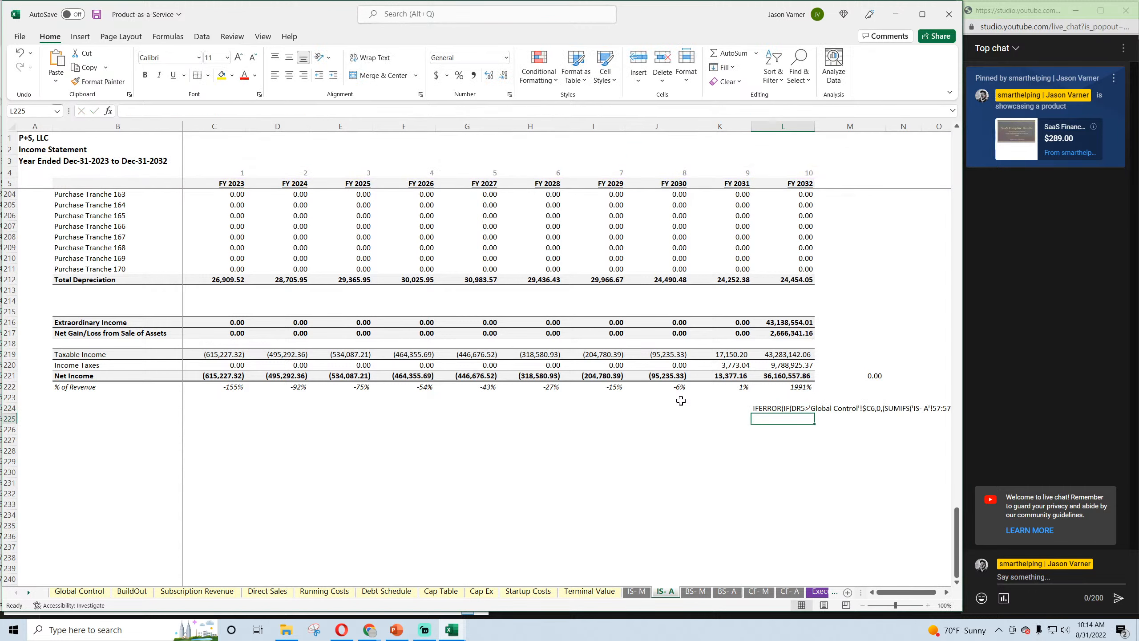
{"action": "left_click", "coordinate": [21, 54]}
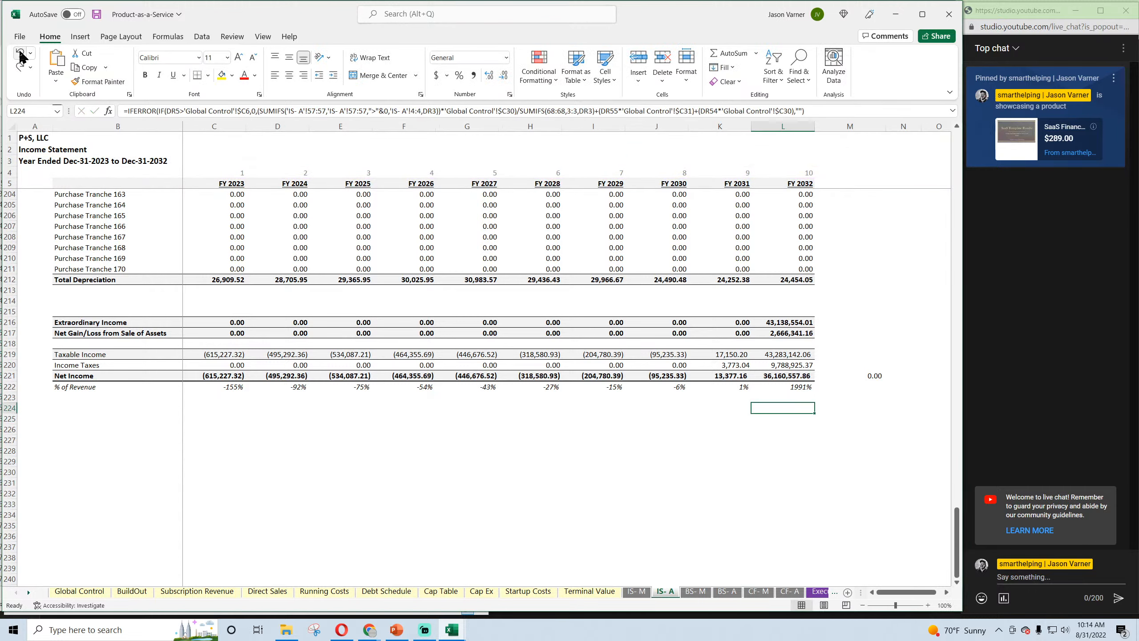
Check the FY 2032 Income Taxes formula, copy the plumbing formula text from L224, and clear that cell
{"action": "left_click", "coordinate": [791, 368]}
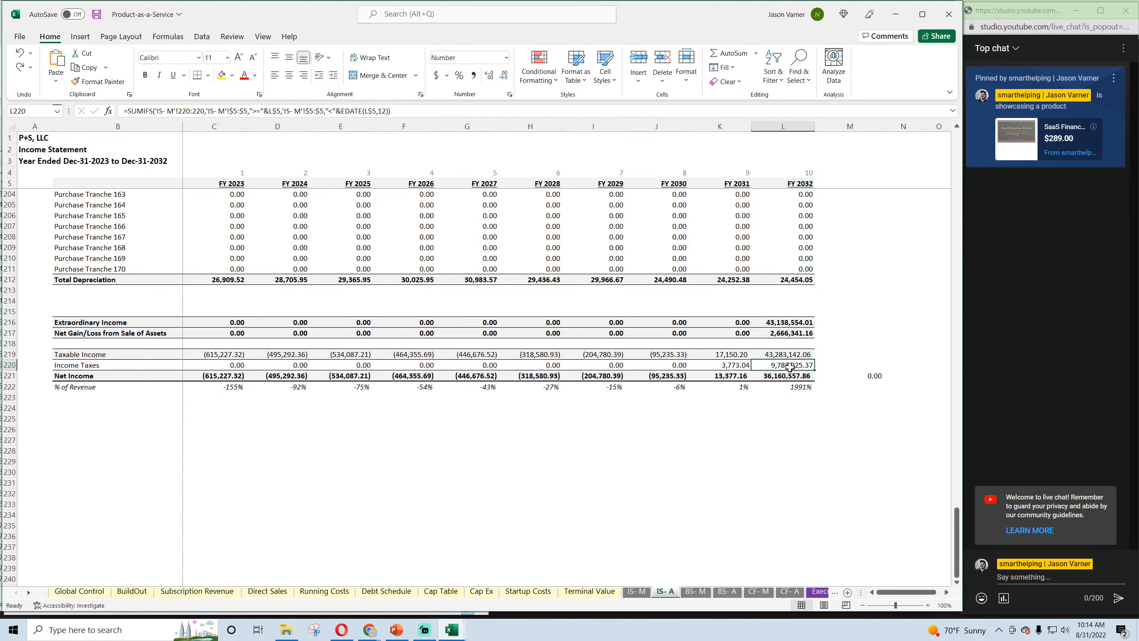
{"action": "left_click", "coordinate": [796, 406]}
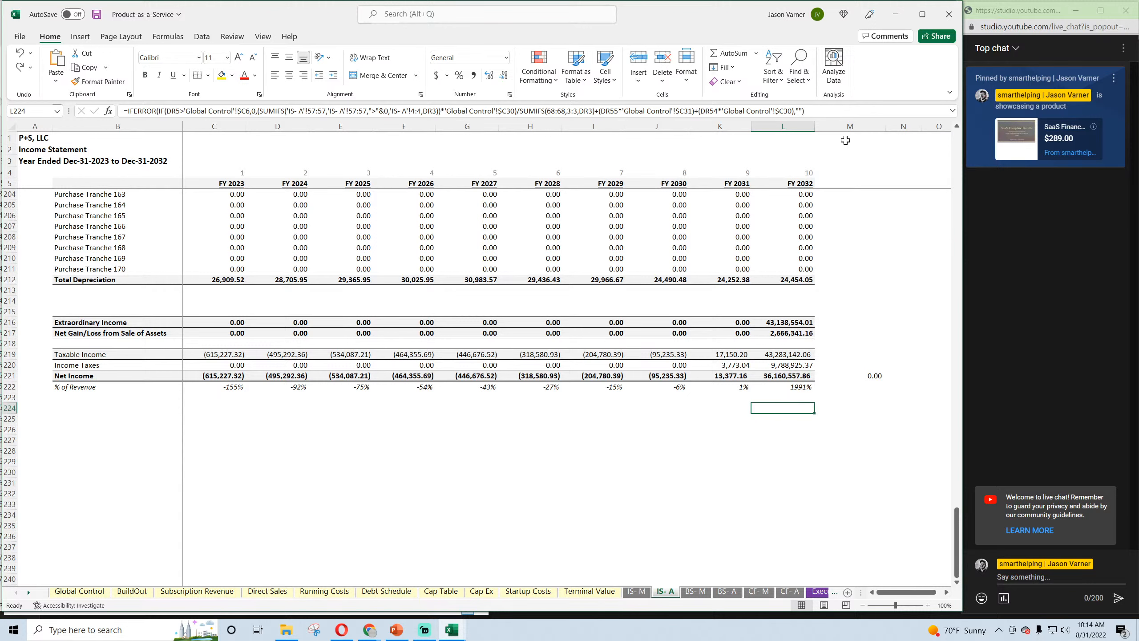
{"action": "left_click_drag", "start_coordinate": [804, 111], "coordinate": [102, 113]}
{"action": "right_click", "coordinate": [140, 117]}
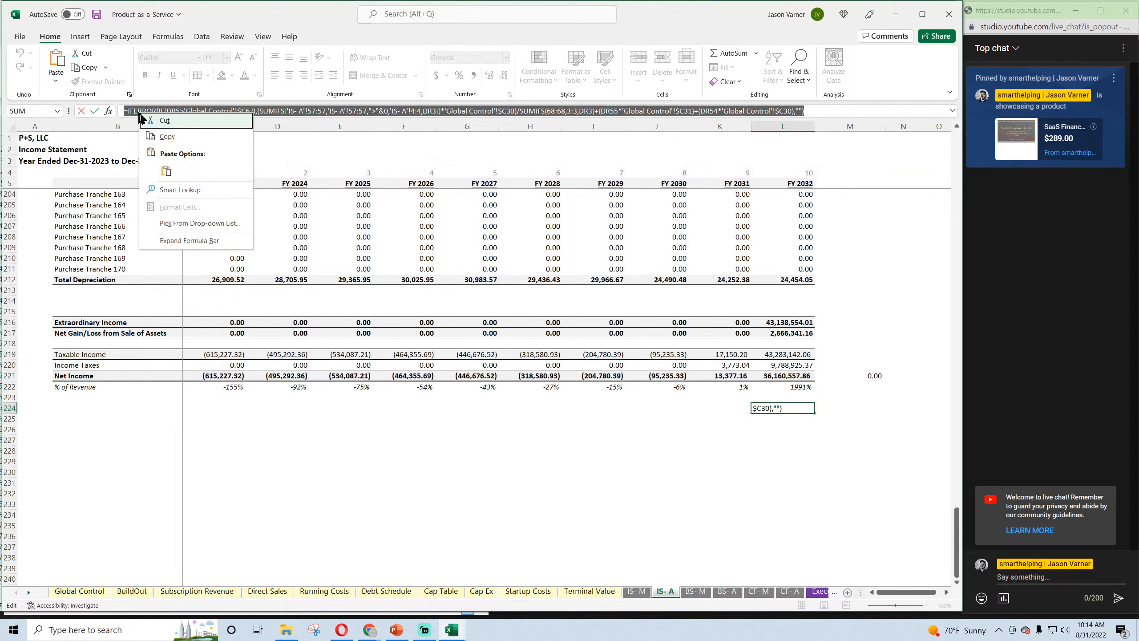
{"action": "left_click", "coordinate": [173, 137]}
{"action": "key", "text": "Delete"}
{"action": "key", "text": "Return"}
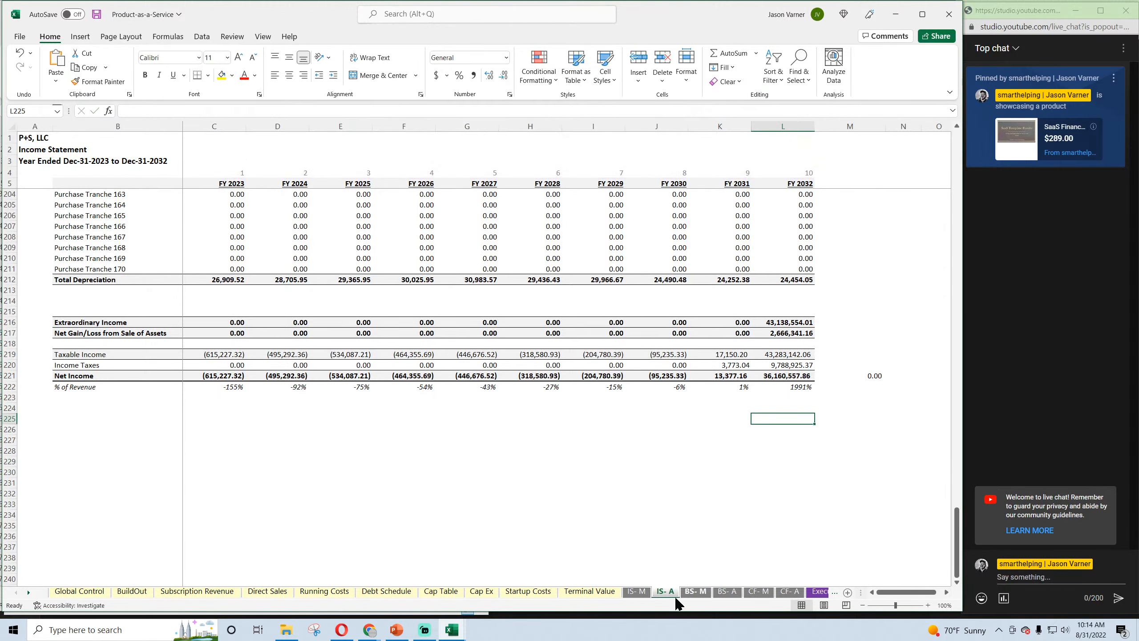
Paste the copied plumbing tax formula into DR225 on the IS- M sheet and check it against the Dec-32 tax formula in DR220
{"action": "left_click", "coordinate": [637, 591]}
{"action": "left_click", "coordinate": [860, 419]}
{"action": "right_click", "coordinate": [317, 118]}
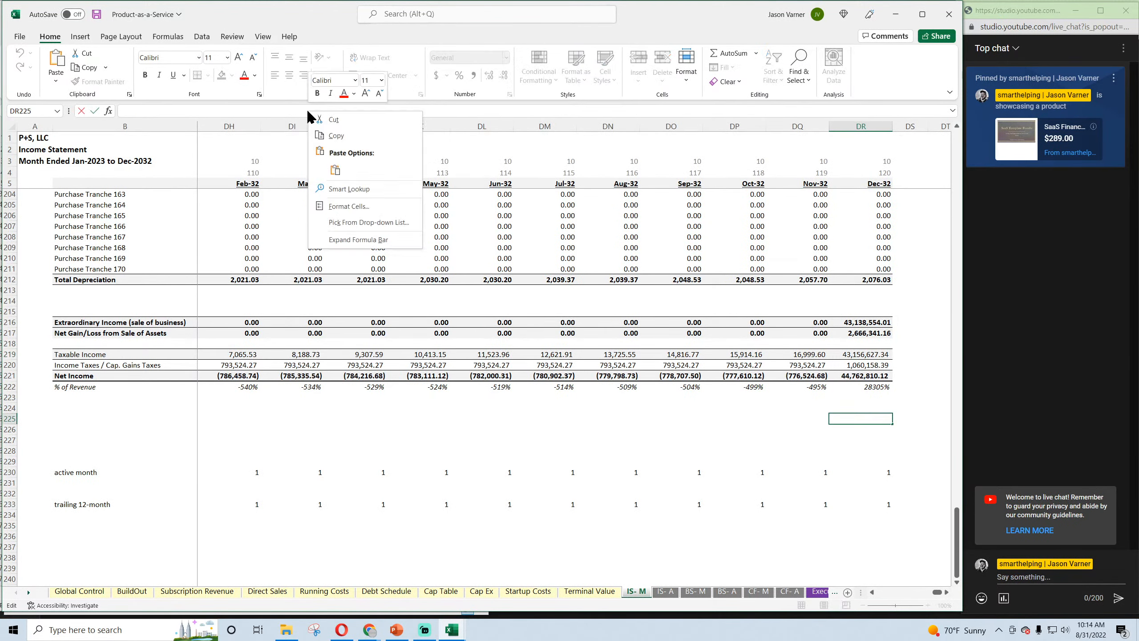
{"action": "left_click", "coordinate": [332, 169]}
{"action": "left_click", "coordinate": [867, 417]}
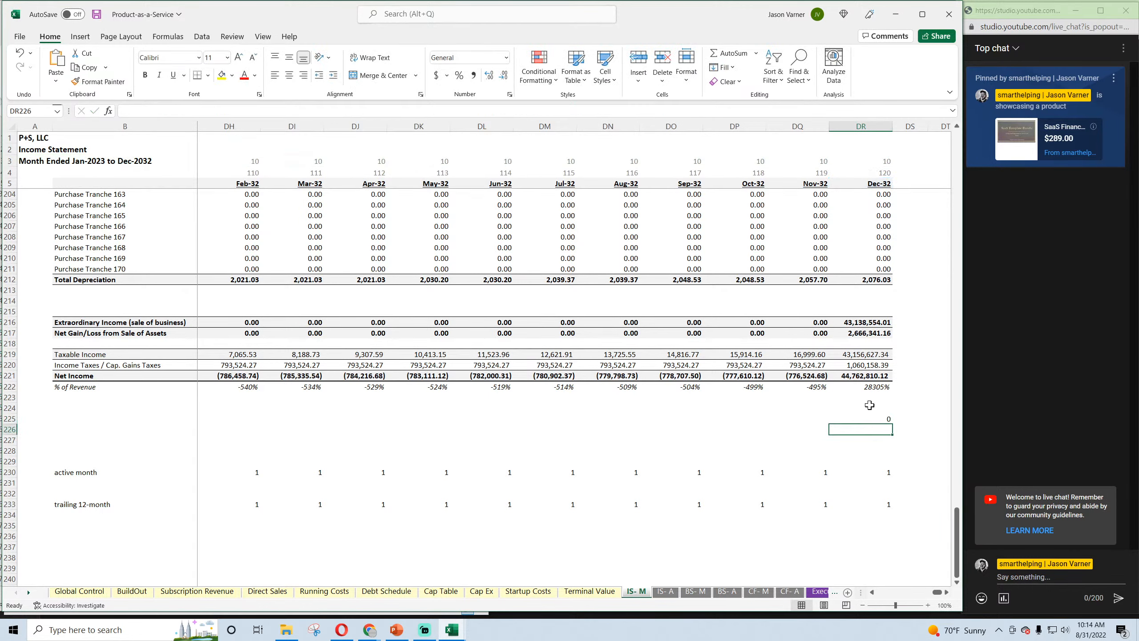
{"action": "double_click", "coordinate": [871, 420]}
{"action": "key", "text": "Escape"}
{"action": "left_click", "coordinate": [865, 366]}
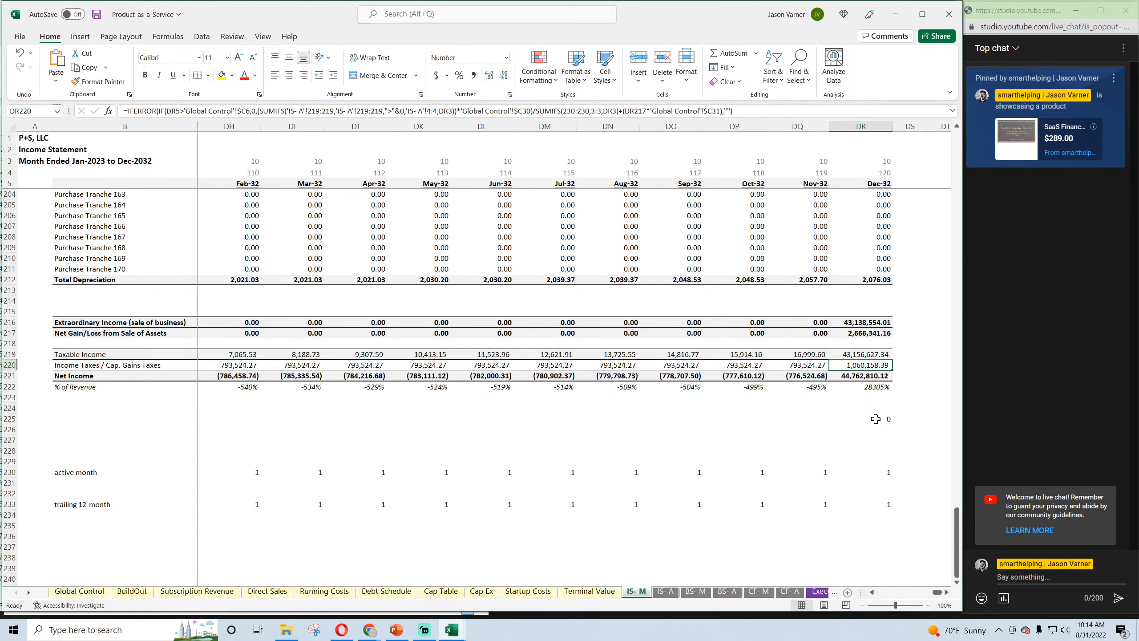
{"action": "left_click", "coordinate": [875, 419]}
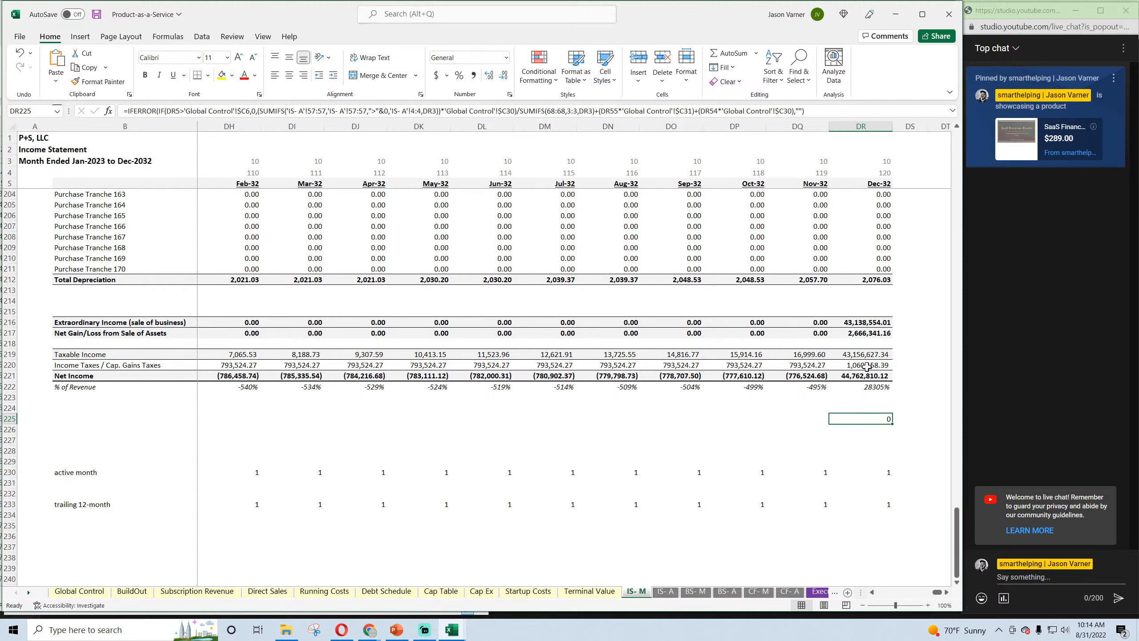
Move the pasted formula from DR225 to DI225 and turn it into plain text by removing its leading equals sign
{"action": "left_click_drag", "start_coordinate": [870, 417], "coordinate": [281, 424]}
{"action": "left_click", "coordinate": [126, 110]}
{"action": "key", "text": "BackSpace"}
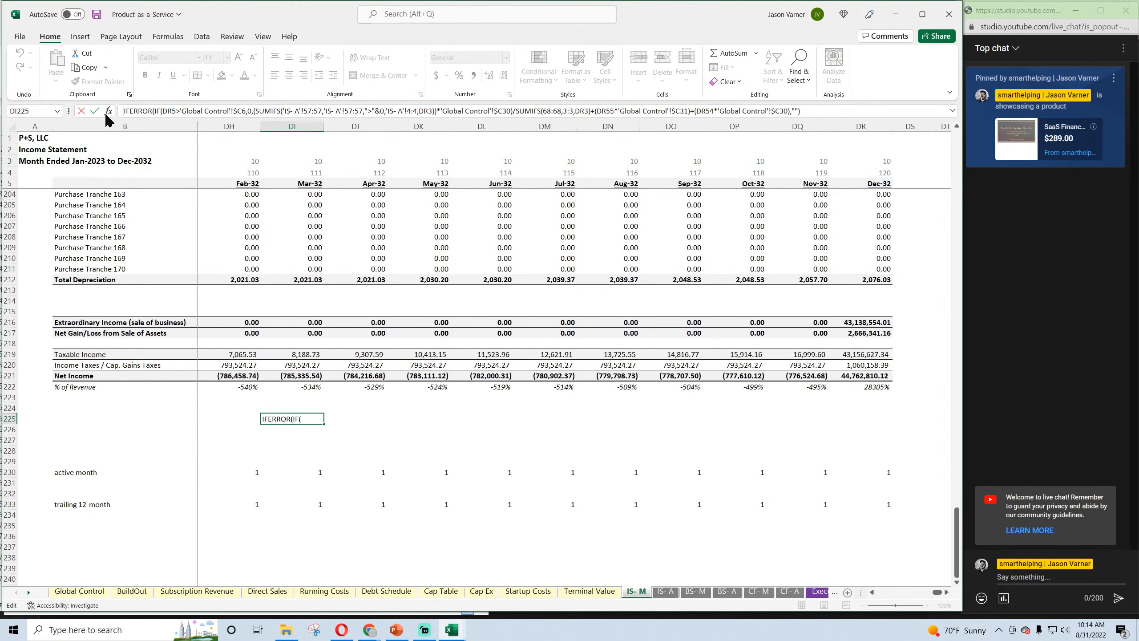
{"action": "left_click", "coordinate": [95, 110]}
Copy the Dec-32 tax formula from DR220 without its equals sign and paste it as text into DI224, above the plumbing version
{"action": "left_click", "coordinate": [869, 365]}
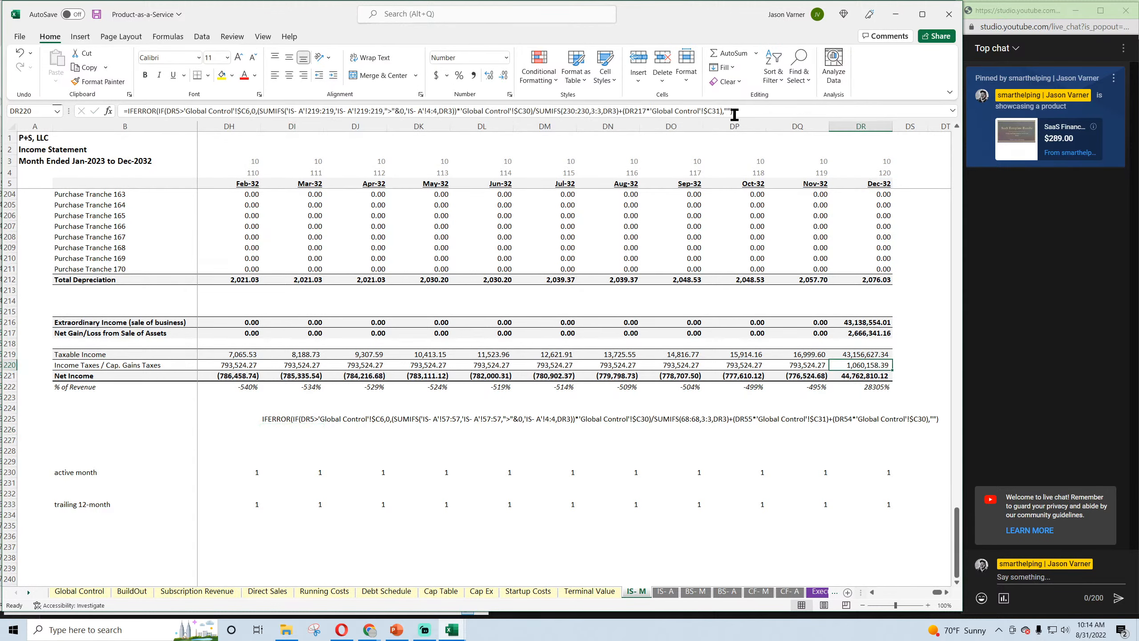
{"action": "left_click_drag", "start_coordinate": [734, 114], "coordinate": [148, 112]}
{"action": "right_click", "coordinate": [148, 111]}
{"action": "left_click", "coordinate": [178, 132]}
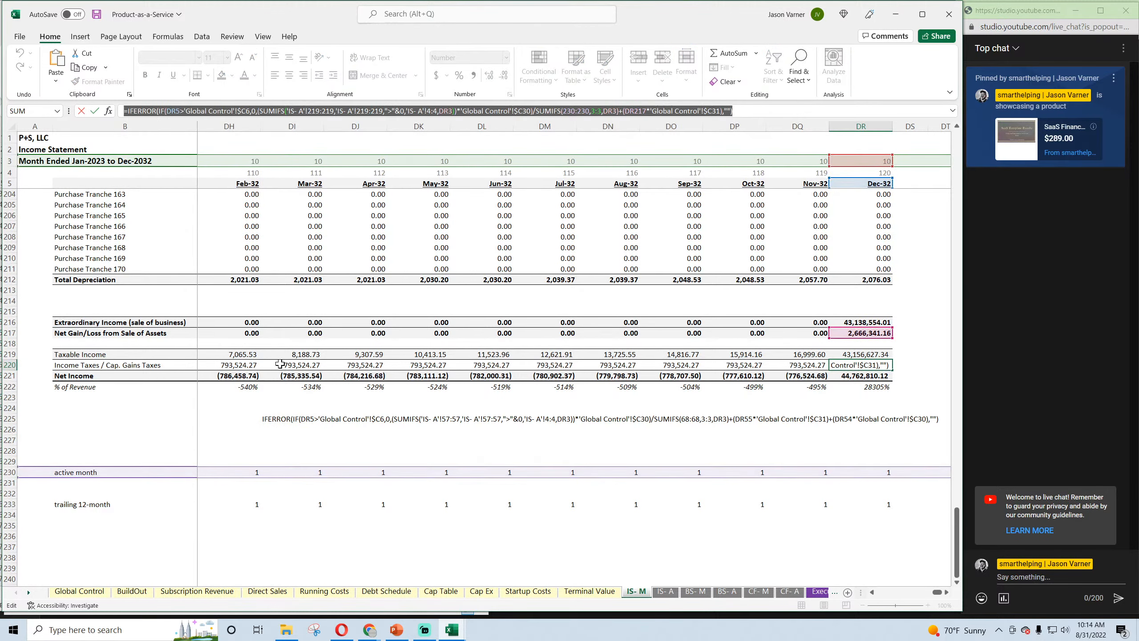
{"action": "key", "text": "Escape"}
{"action": "left_click", "coordinate": [281, 407]}
{"action": "right_click", "coordinate": [218, 109]}
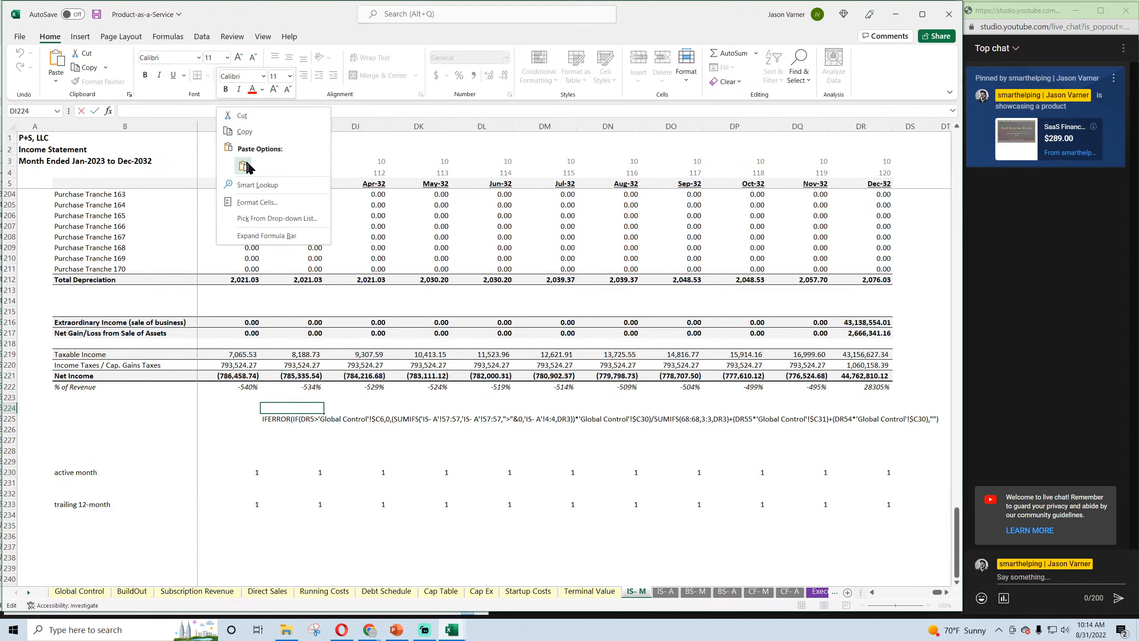
{"action": "left_click", "coordinate": [246, 167]}
{"action": "key", "text": "Return"}
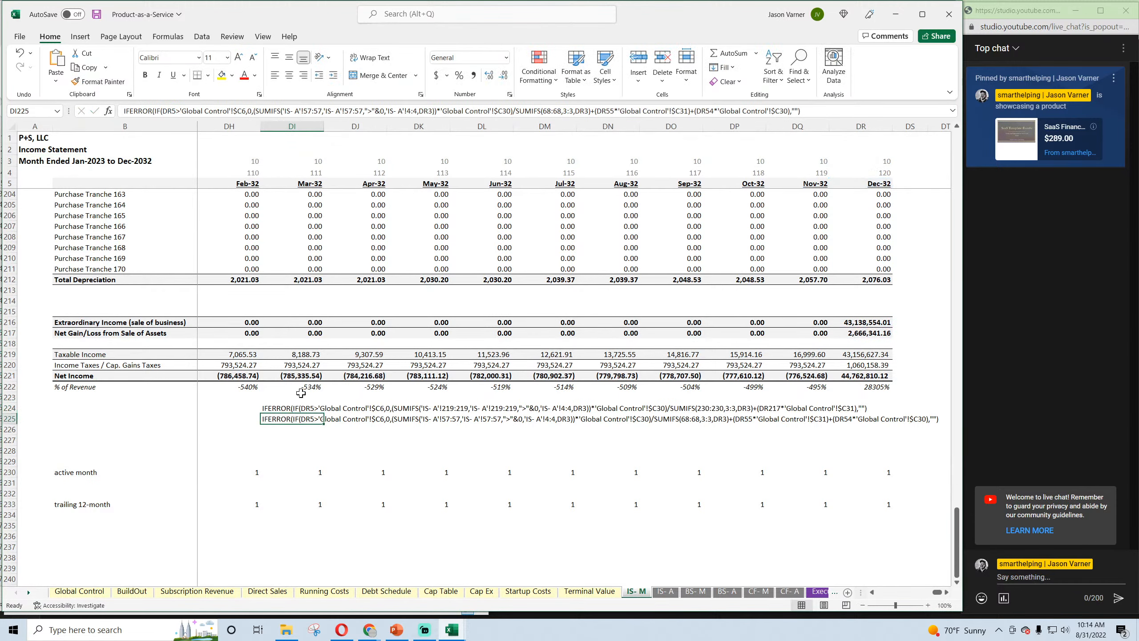
Compare the two formula texts in DI224 and DI225, and clear both cells
{"action": "left_click", "coordinate": [296, 409]}
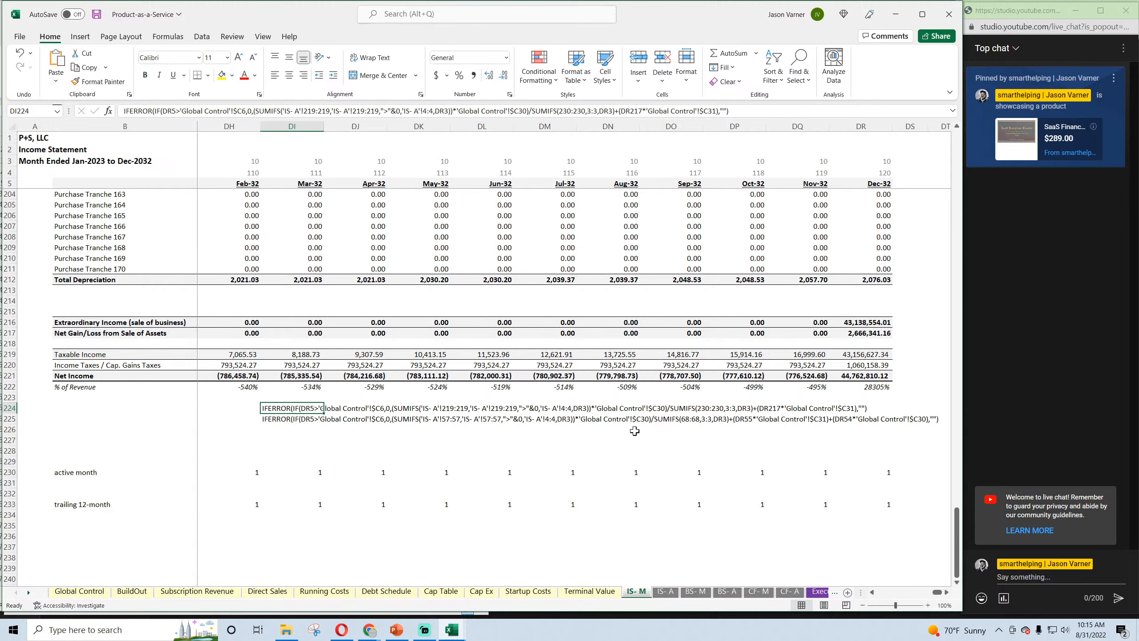
{"action": "left_click", "coordinate": [20, 52]}
{"action": "left_click", "coordinate": [20, 67]}
{"action": "left_click", "coordinate": [280, 420]}
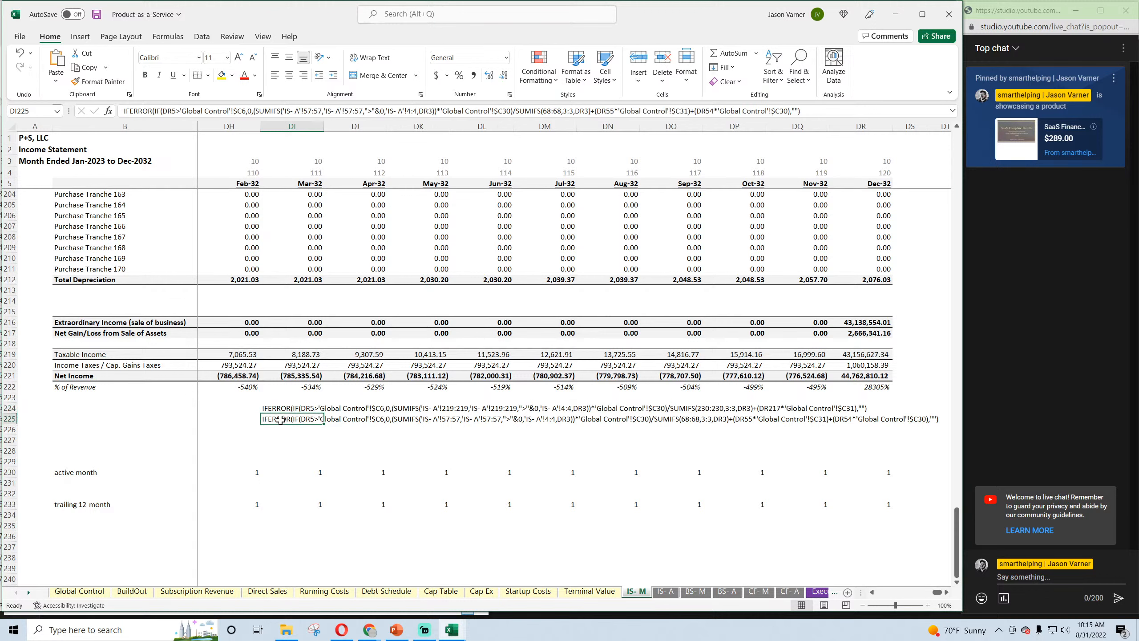
{"action": "double_click", "coordinate": [280, 420]}
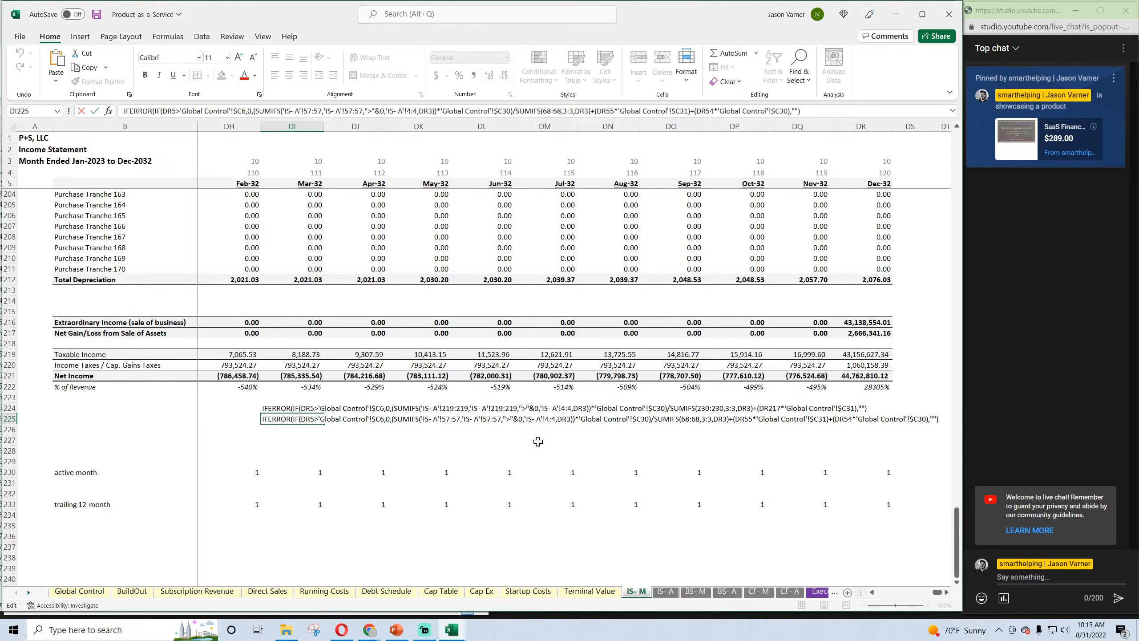
{"action": "key", "text": "Return"}
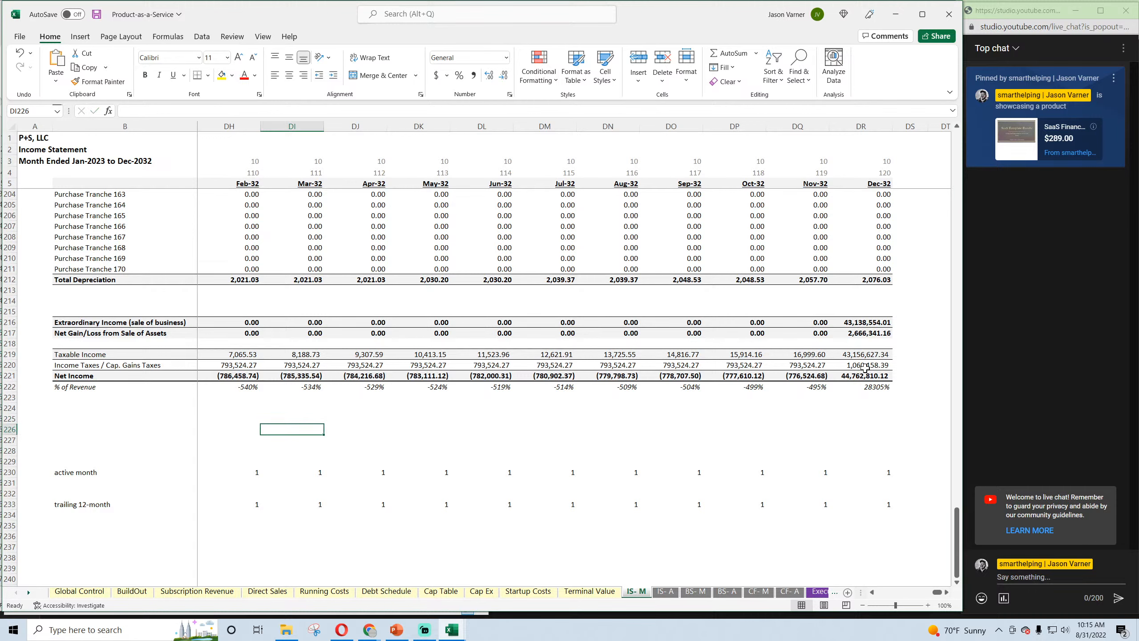
In the Dec-32 tax formula in DR220, duplicate the term +(DR217*'Global Control'!$C31) directly after itself, before the IFERROR fallback
{"action": "double_click", "coordinate": [865, 366]}
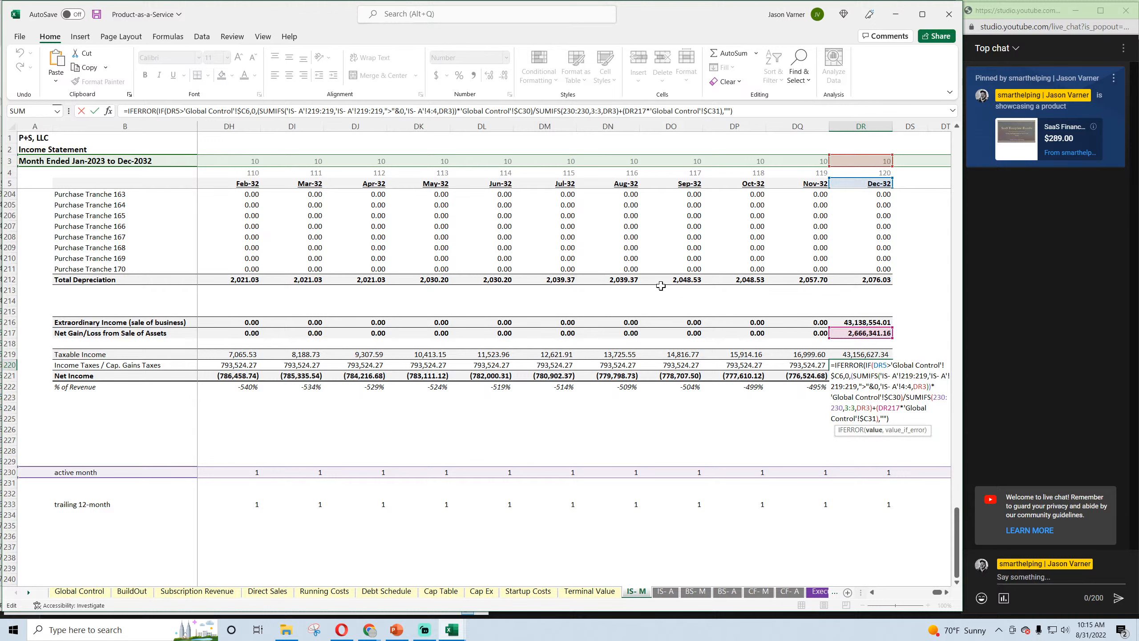
{"action": "left_click", "coordinate": [622, 111]}
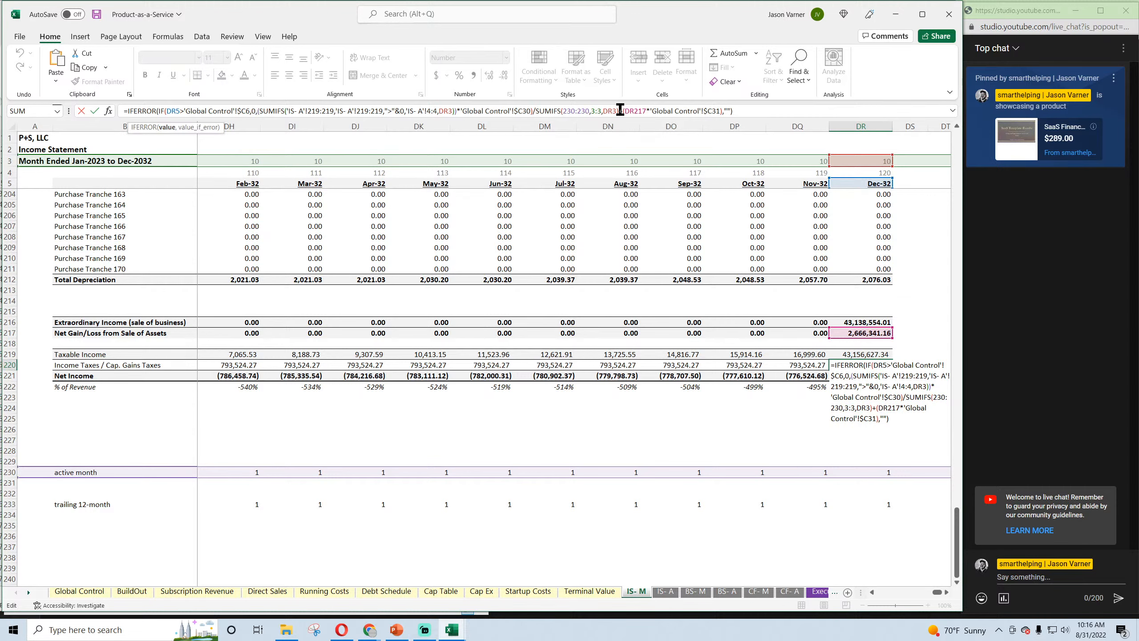
{"action": "left_click_drag", "start_coordinate": [620, 111], "coordinate": [702, 112]}
{"action": "right_click", "coordinate": [722, 112]}
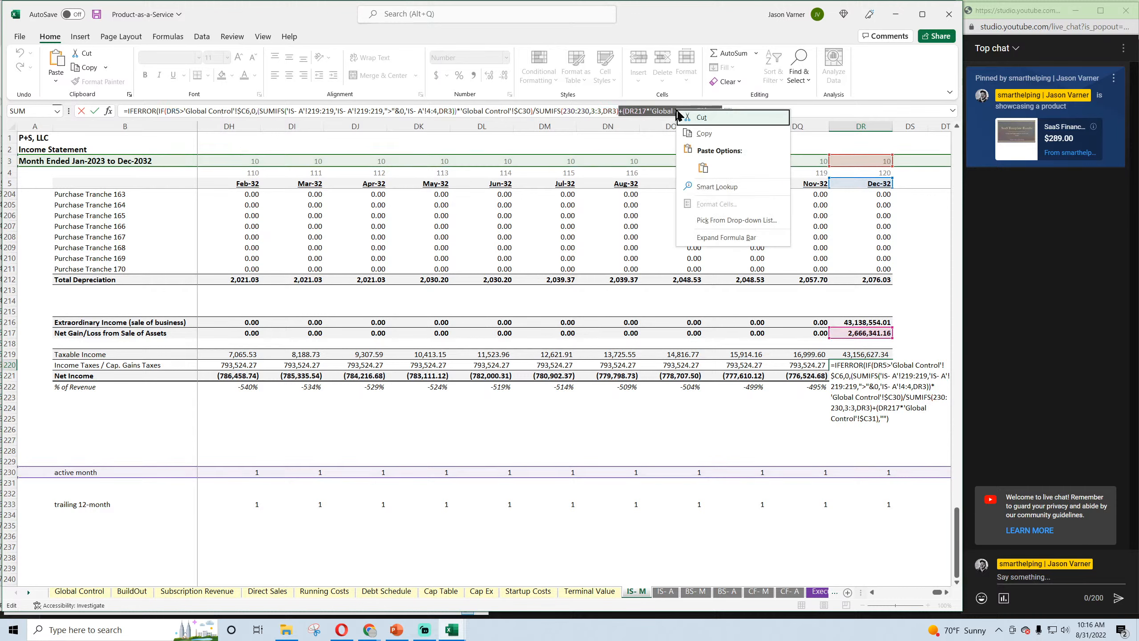
{"action": "left_click", "coordinate": [702, 134]}
{"action": "left_click", "coordinate": [650, 110]}
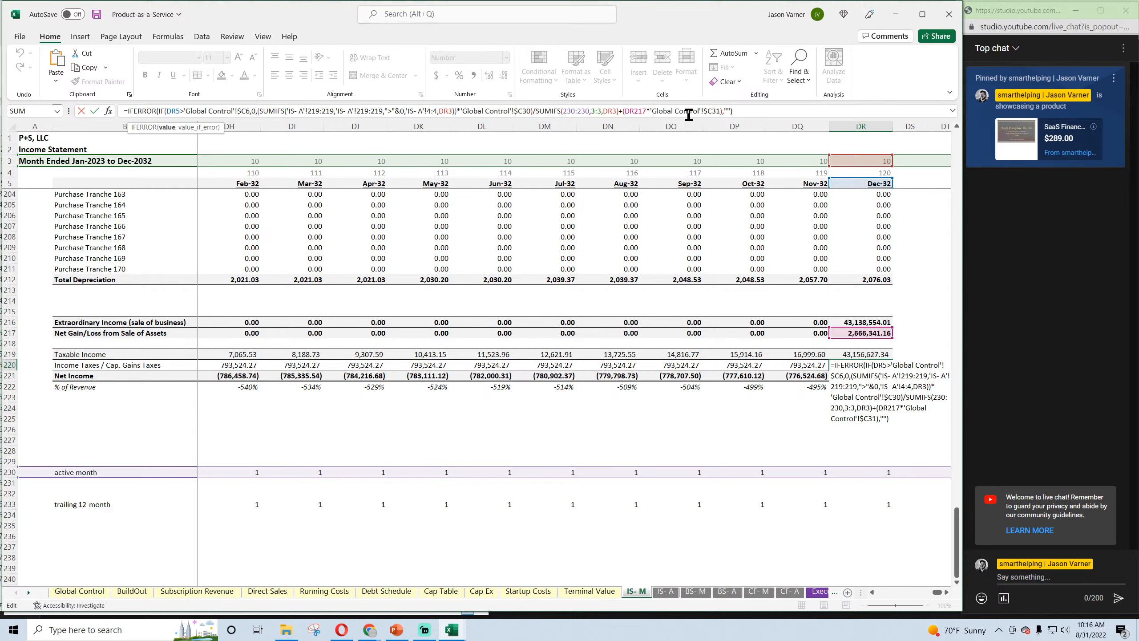
{"action": "left_click", "coordinate": [724, 110]}
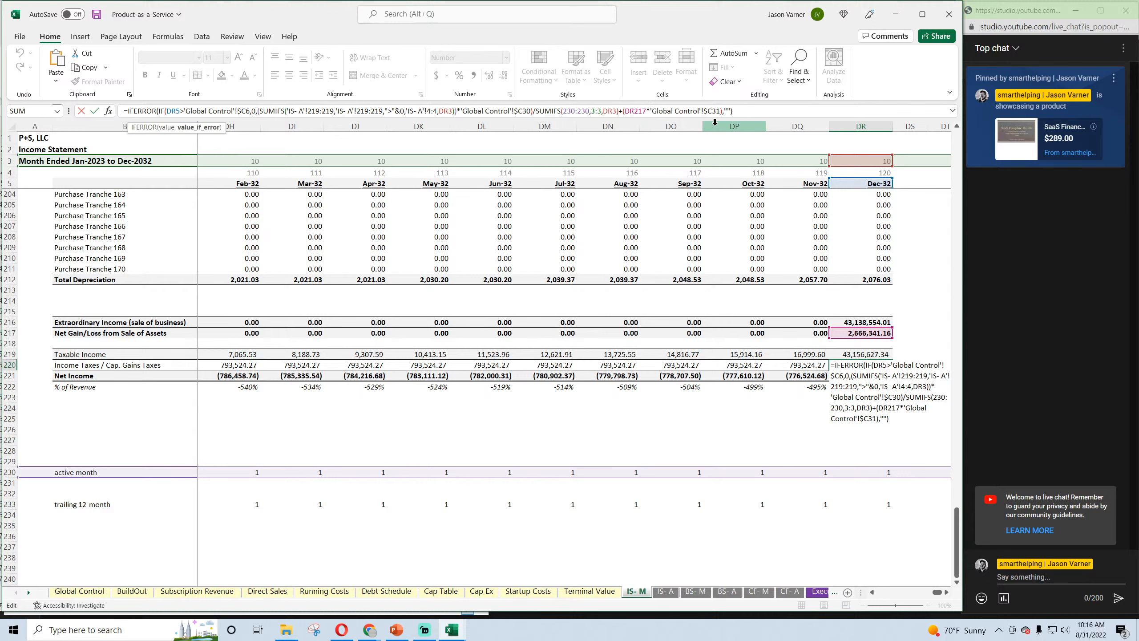
{"action": "left_click", "coordinate": [722, 111]}
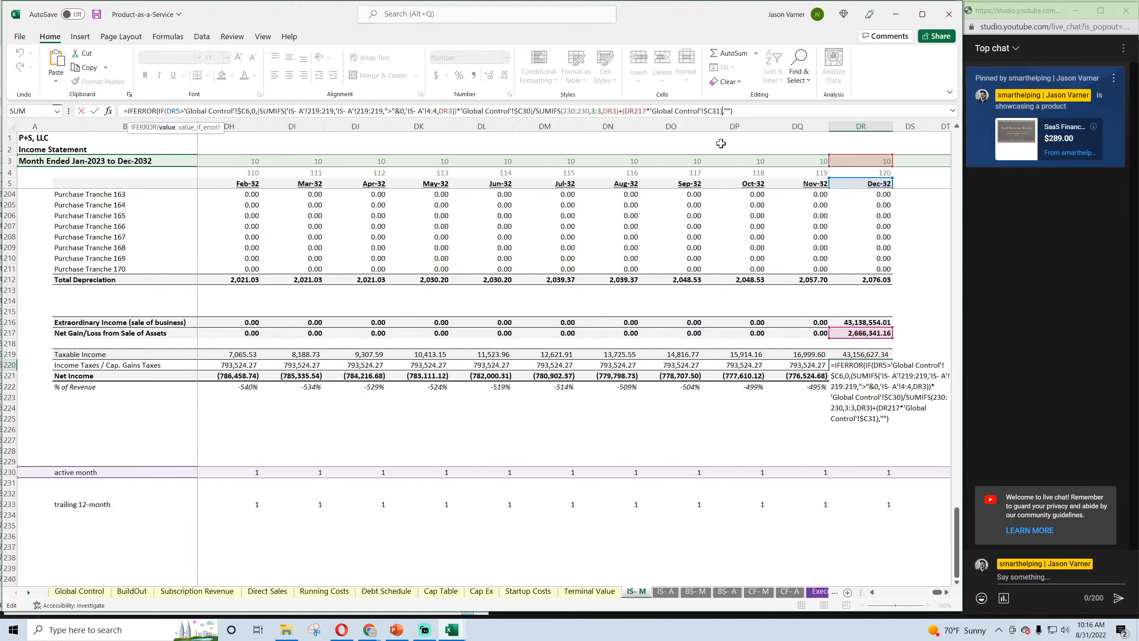
{"action": "key", "text": "ctrl+v"}
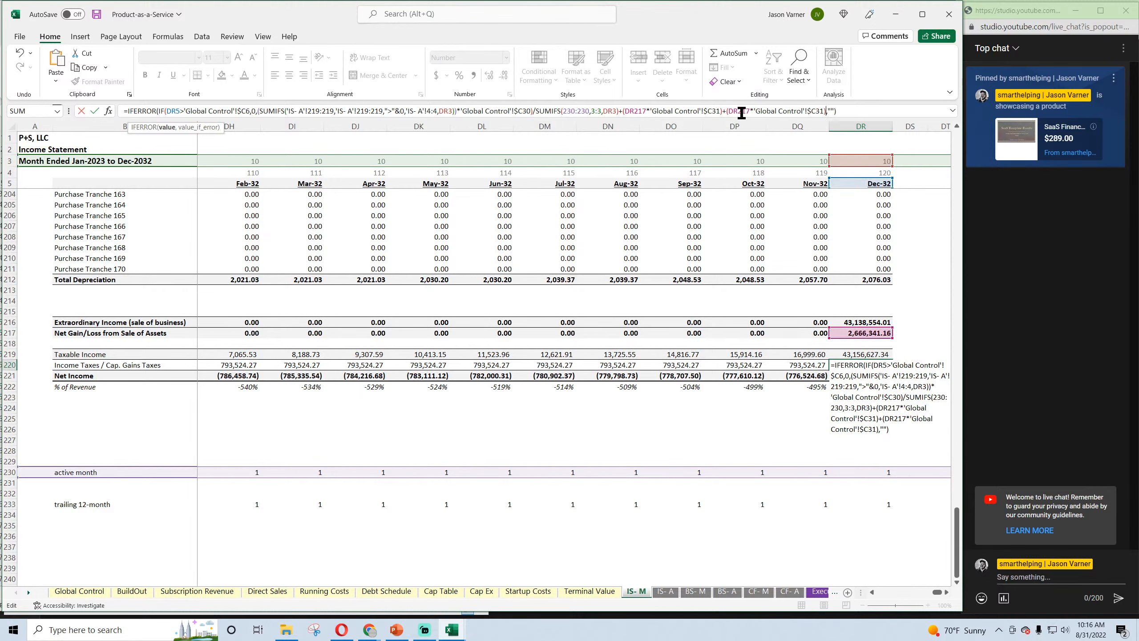
Change the duplicated term in DR220 to +(DR216*'Global Control'!$C30), so extraordinary income is taxed at the income tax rate
{"action": "left_click", "coordinate": [749, 111]}
{"action": "key", "text": "BackSpace"}
{"action": "key", "text": "BackSpace"}
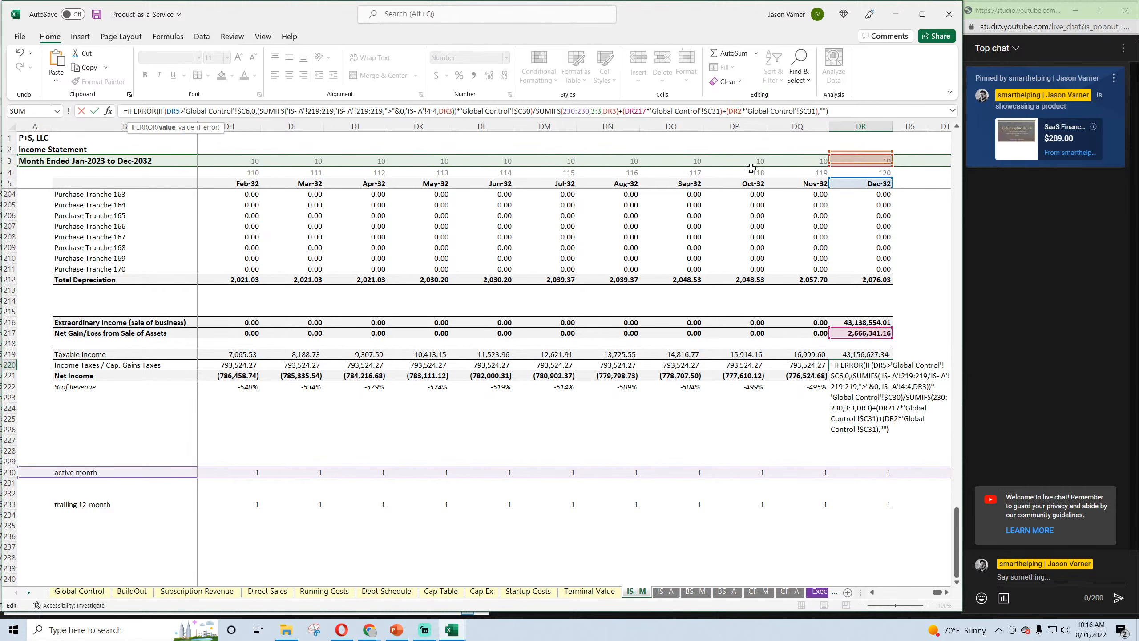
{"action": "left_click", "coordinate": [853, 322]}
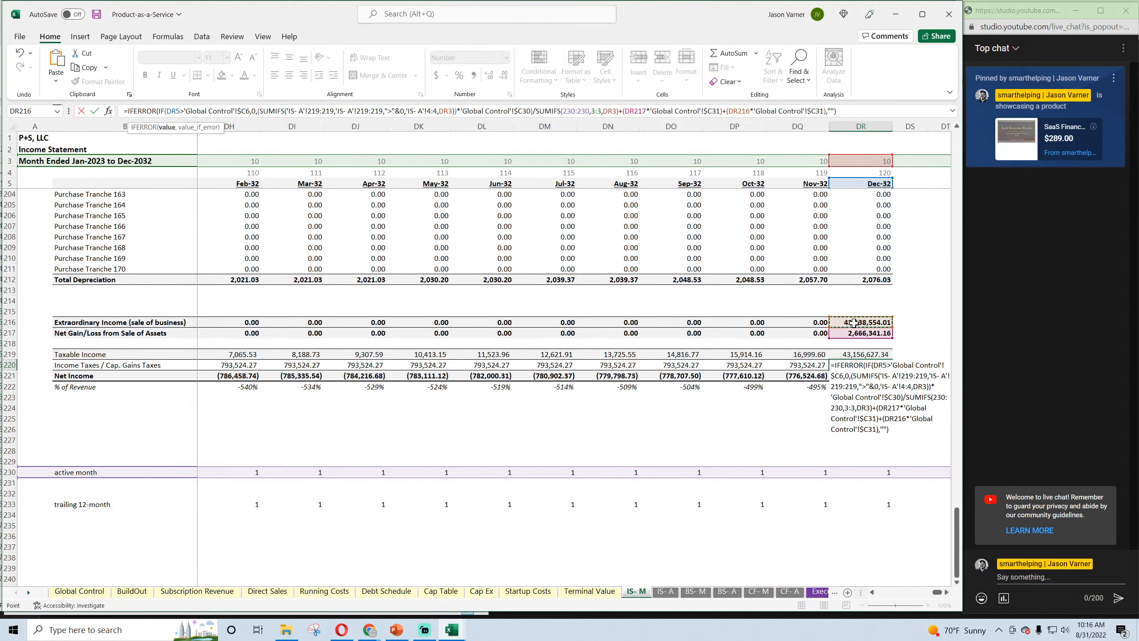
{"action": "left_click", "coordinate": [822, 110]}
{"action": "key", "text": "BackSpace"}
{"action": "type", "text": "0"}
{"action": "key", "text": "Return"}
{"action": "left_click", "coordinate": [860, 367]}
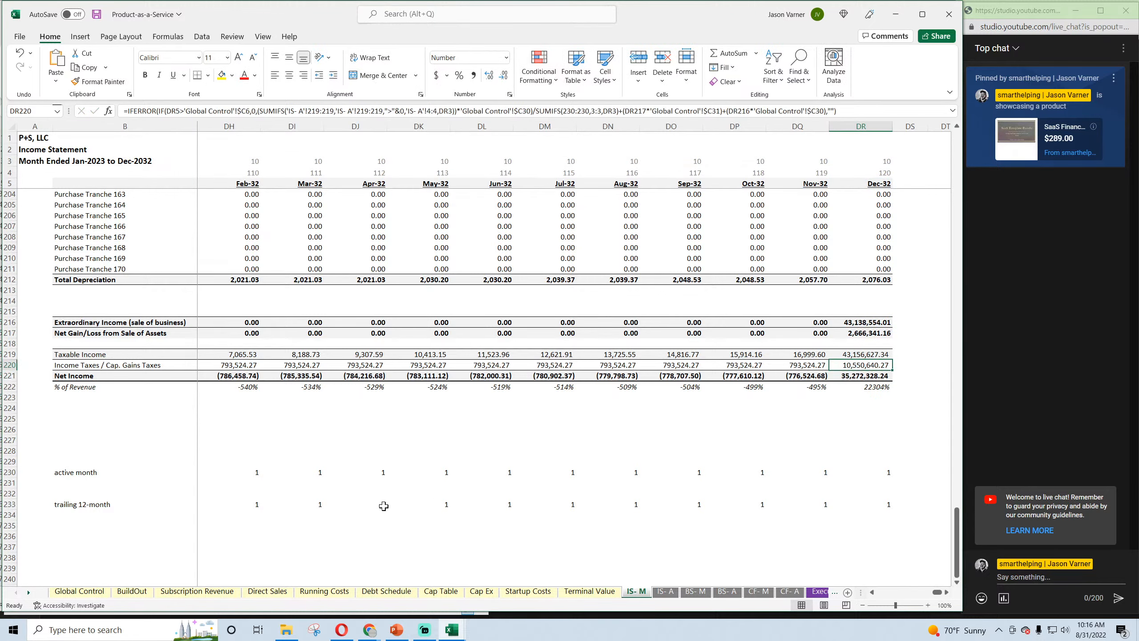
Check the Income Tax Rate in C30 on the Global Control sheet, return to IS- M, and save the workbook
{"action": "left_click", "coordinate": [81, 591]}
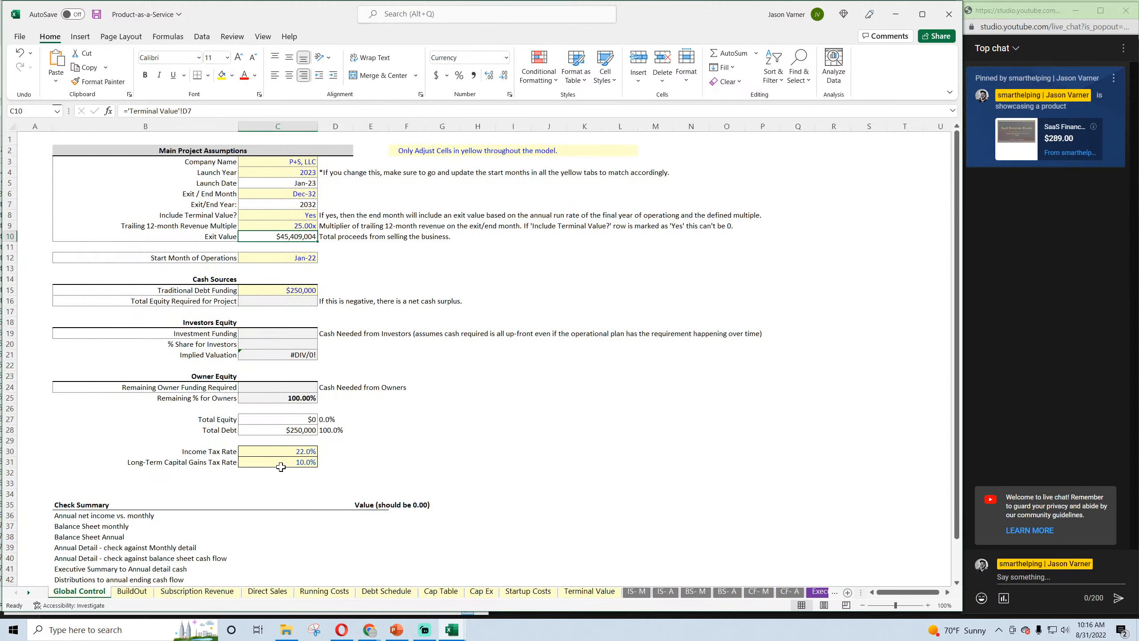
{"action": "left_click", "coordinate": [281, 451]}
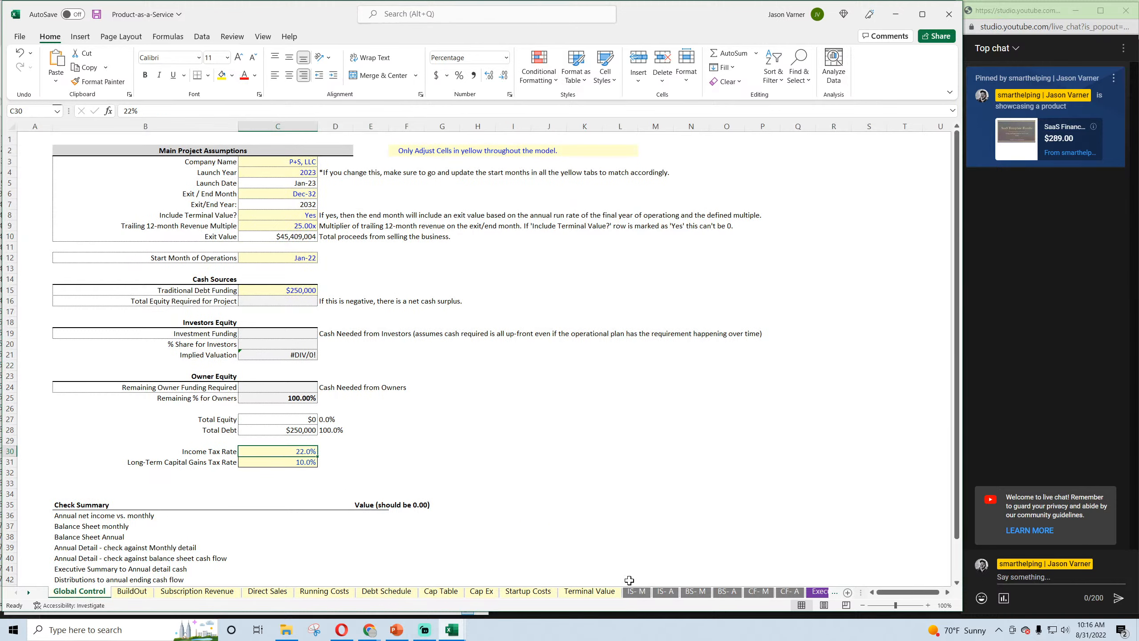
{"action": "left_click", "coordinate": [636, 592]}
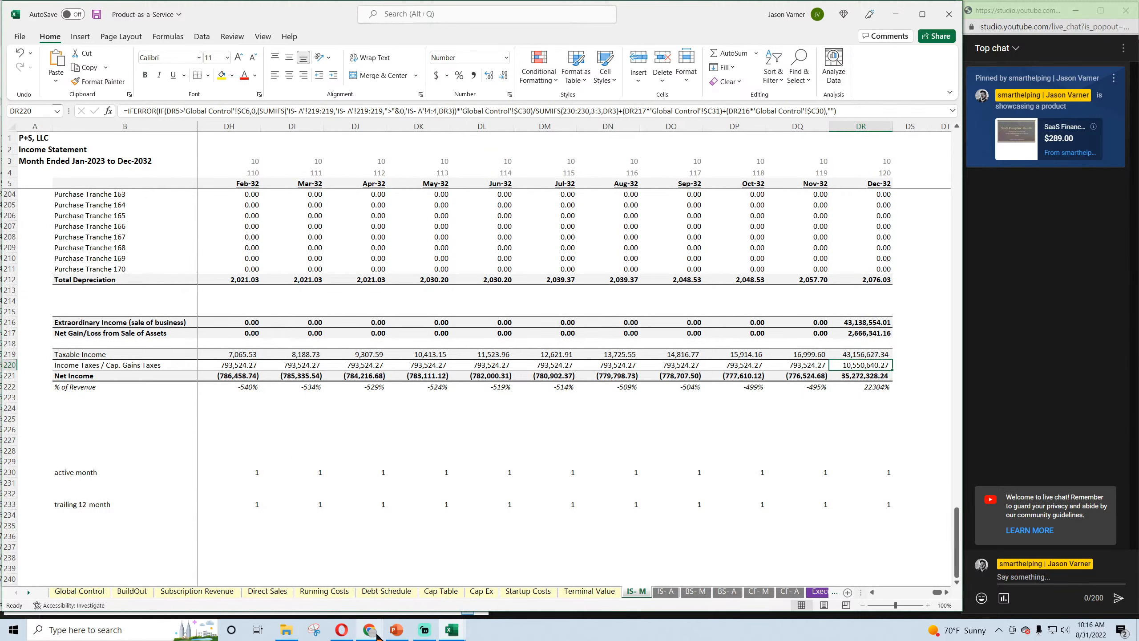
{"action": "mouse_move", "coordinate": [378, 636]}
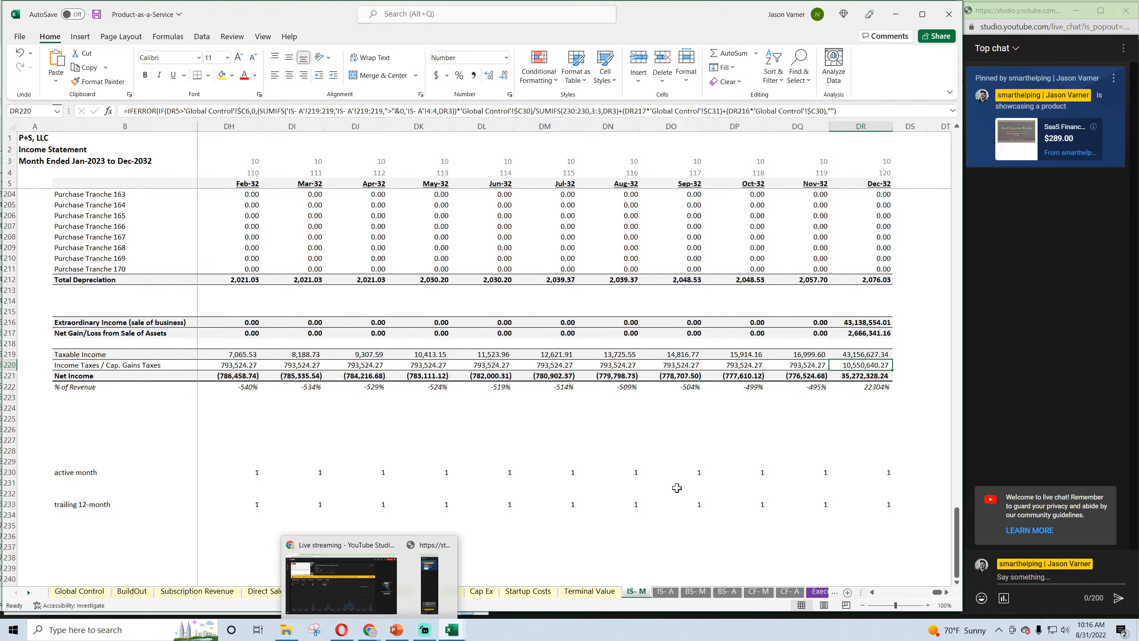
{"action": "left_click", "coordinate": [97, 14]}
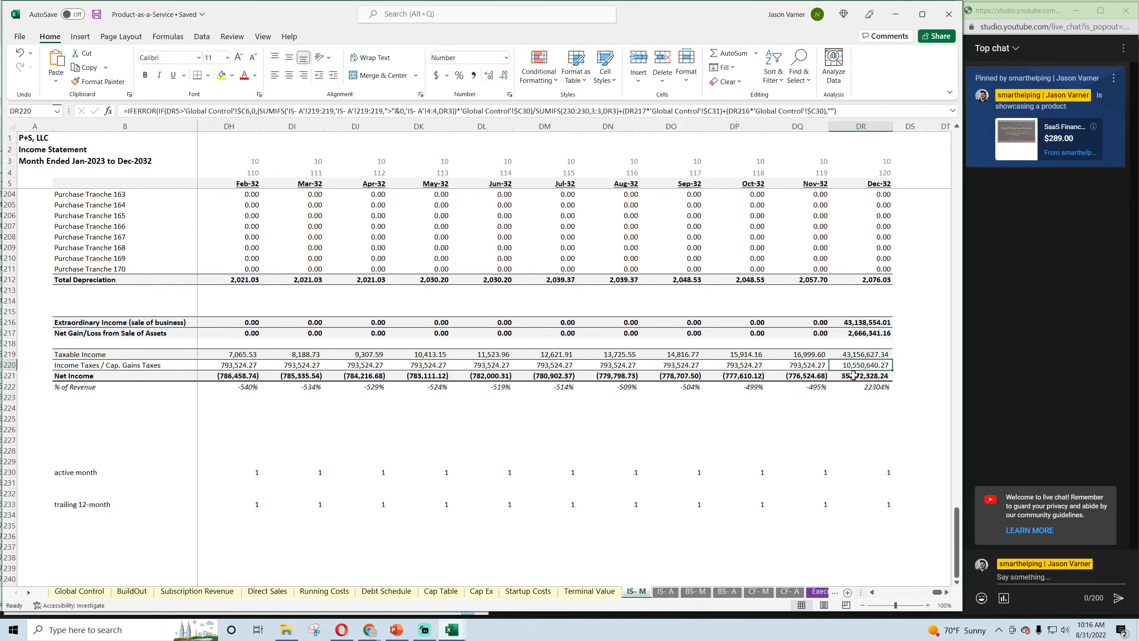
Review the DR220 tax formula, and examine the Dec-32 tax formula in DR58 and the FY 2032 taxes in the Plumbing Business workbook
{"action": "double_click", "coordinate": [861, 366]}
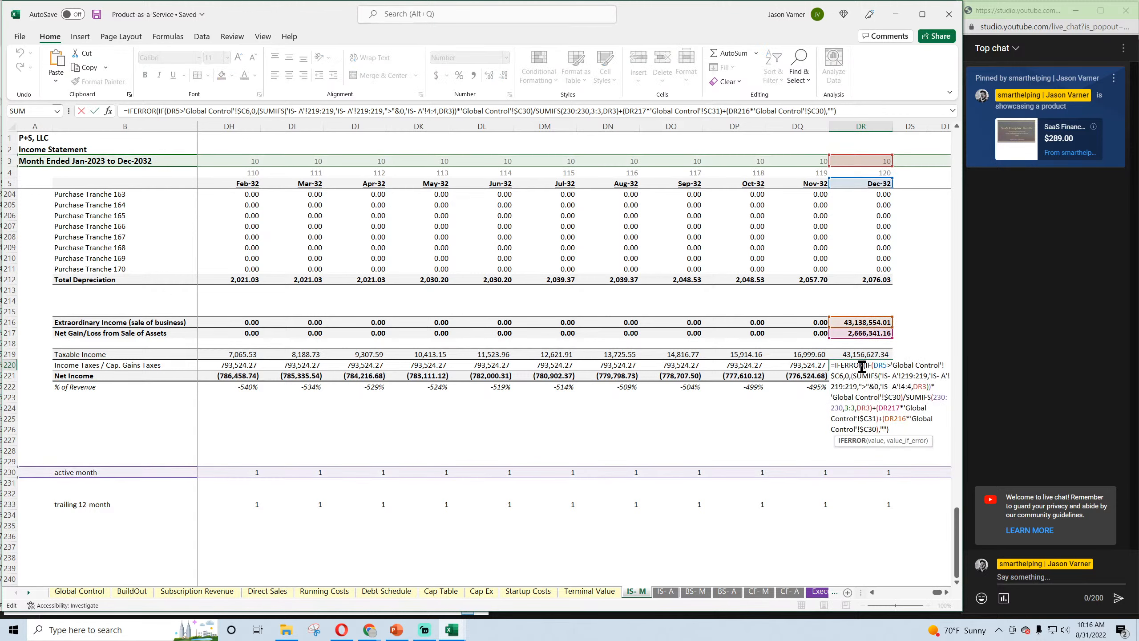
{"action": "key", "text": "Escape"}
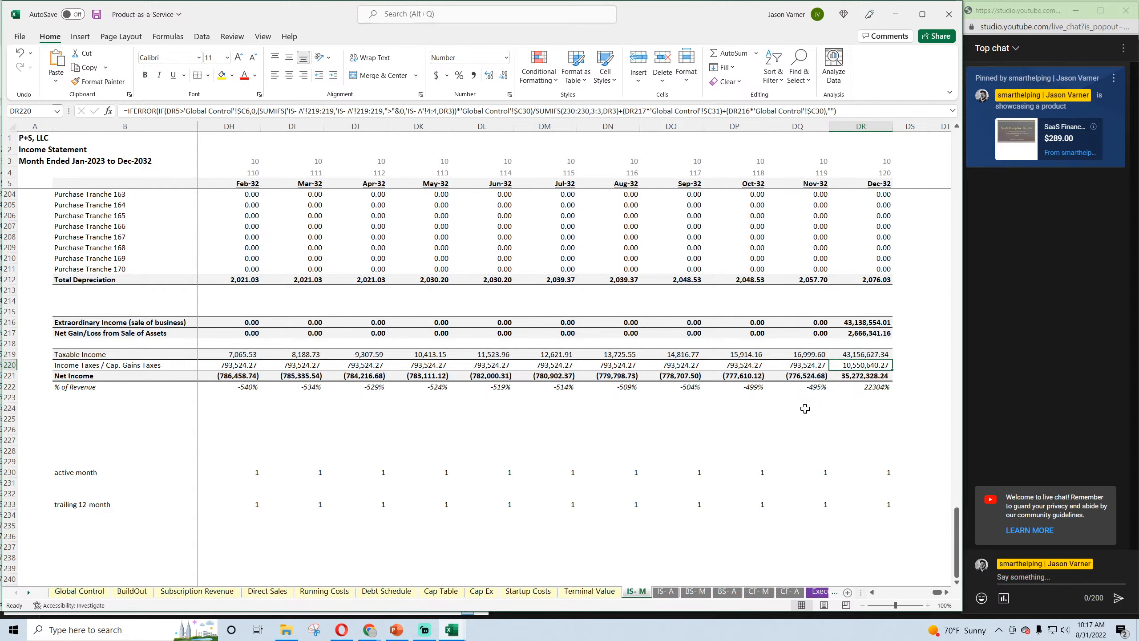
{"action": "left_click", "coordinate": [452, 630]}
{"action": "left_click", "coordinate": [530, 591]}
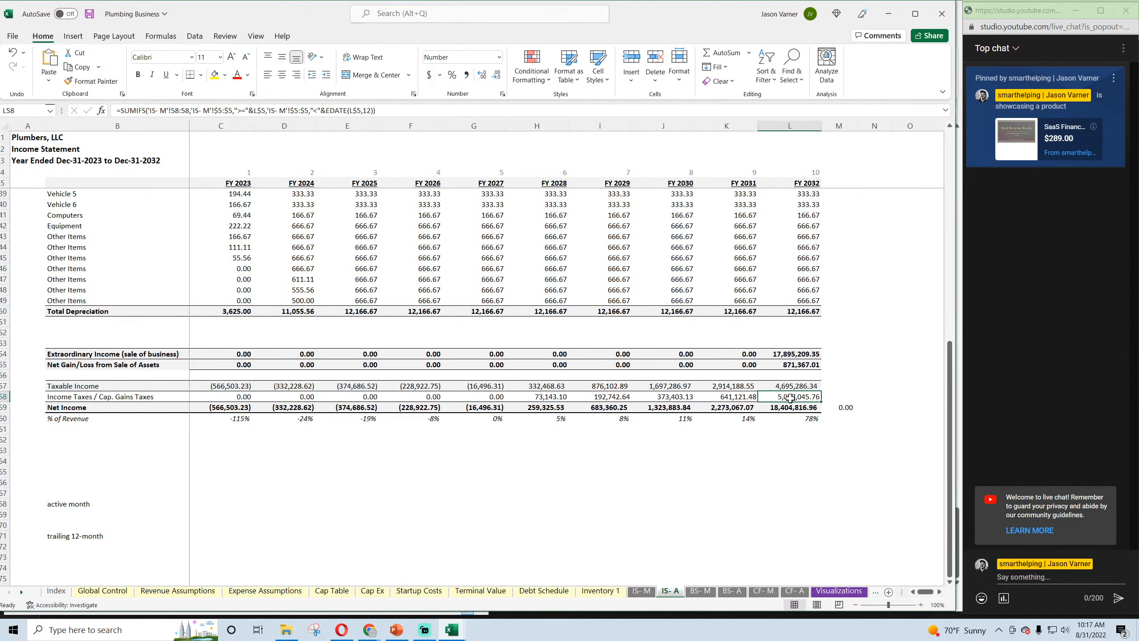
{"action": "left_click", "coordinate": [641, 591]}
{"action": "left_click", "coordinate": [856, 397]}
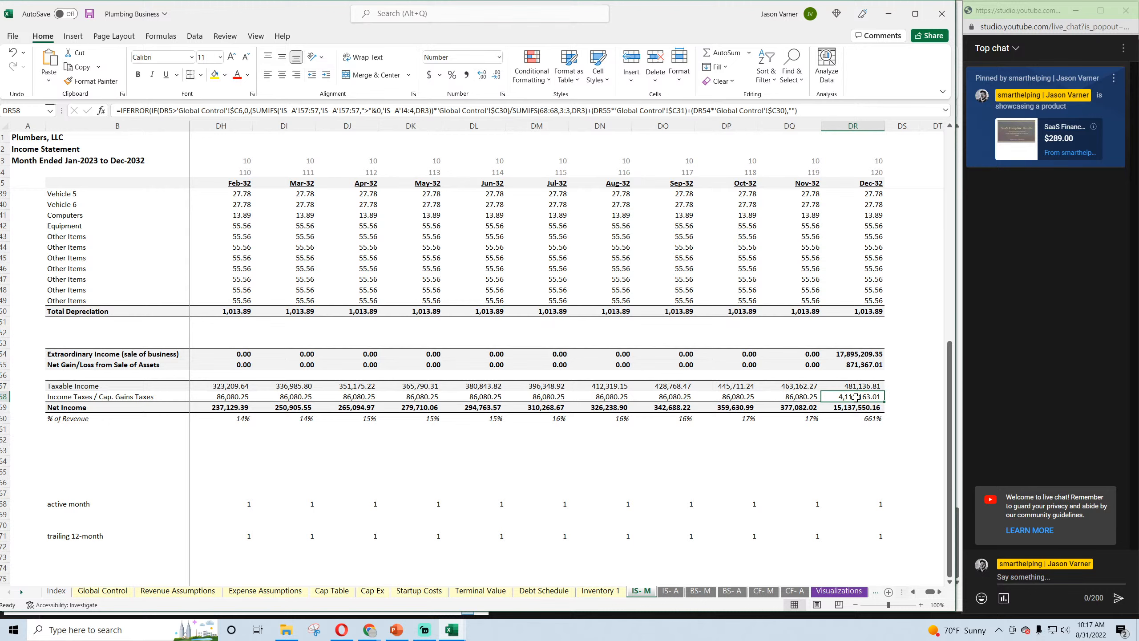
{"action": "double_click", "coordinate": [856, 397]}
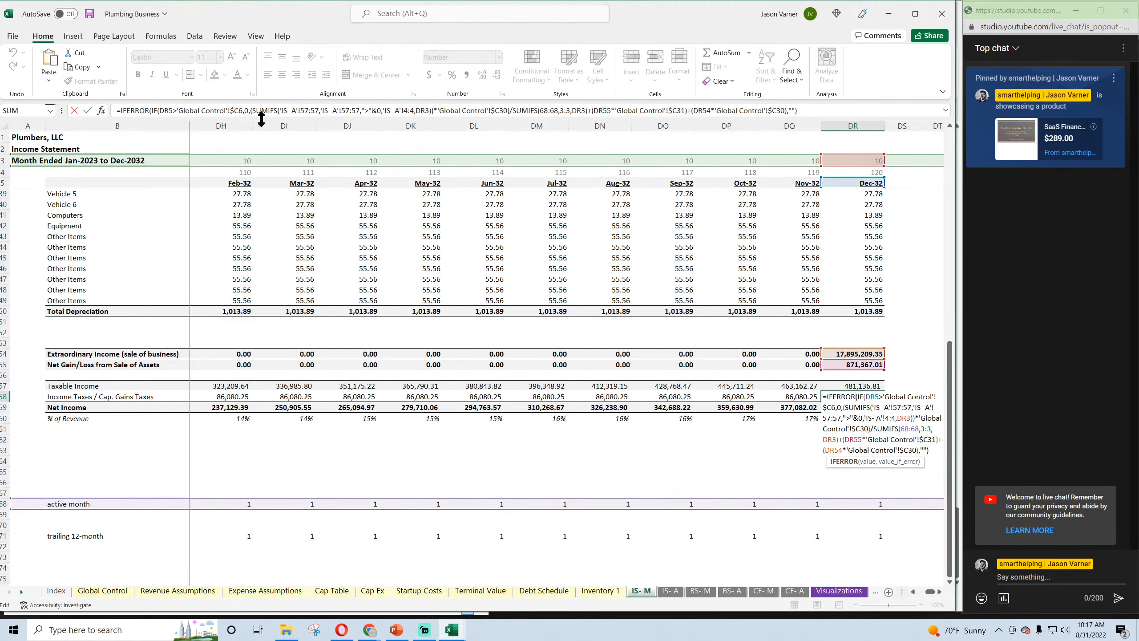
{"action": "key", "text": "Escape"}
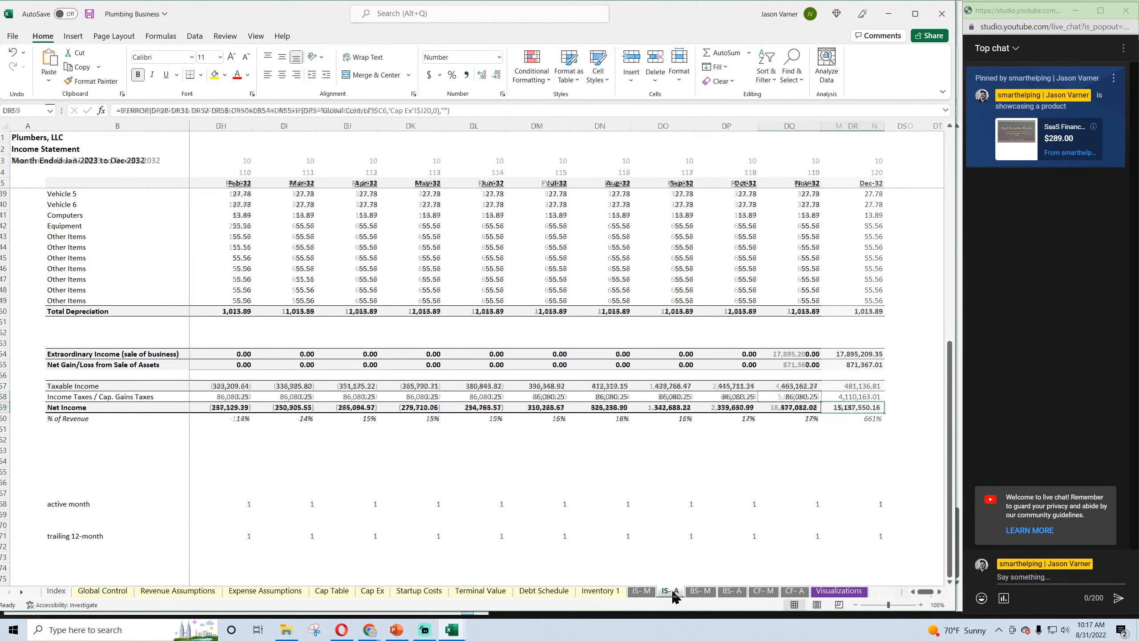
{"action": "left_click", "coordinate": [672, 592]}
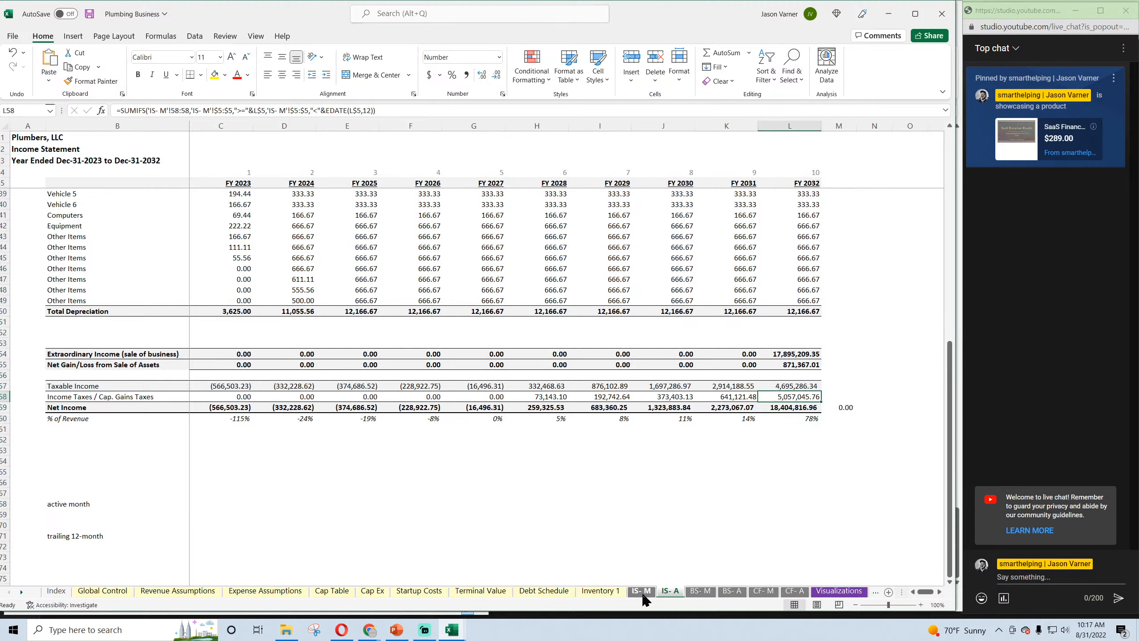
Examine the FY 2032 taxable income on IS- A and the Dec-32 taxable income formula in DR57 on IS- M
{"action": "left_click", "coordinate": [798, 386]}
{"action": "left_click", "coordinate": [639, 591]}
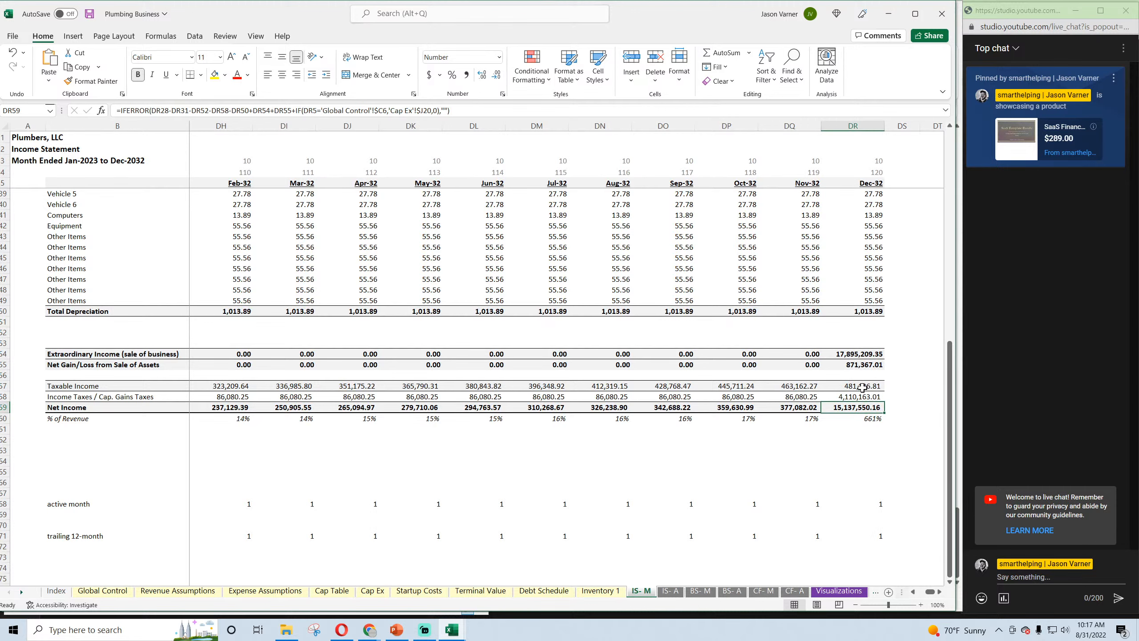
{"action": "double_click", "coordinate": [863, 387]}
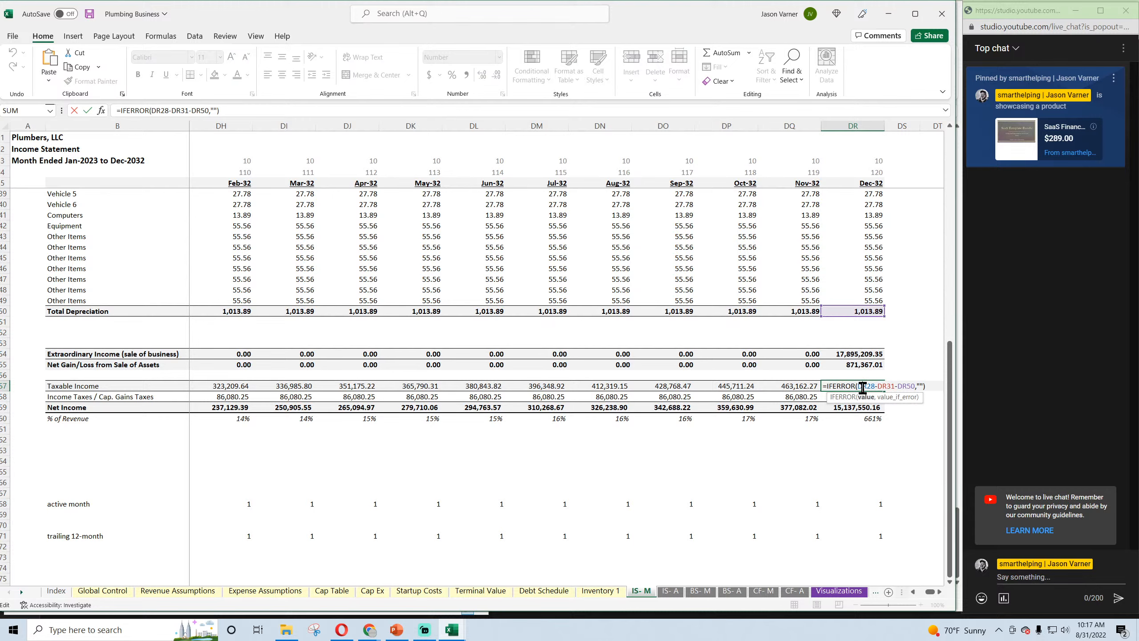
{"action": "key", "text": "Return"}
{"action": "left_click", "coordinate": [863, 387]}
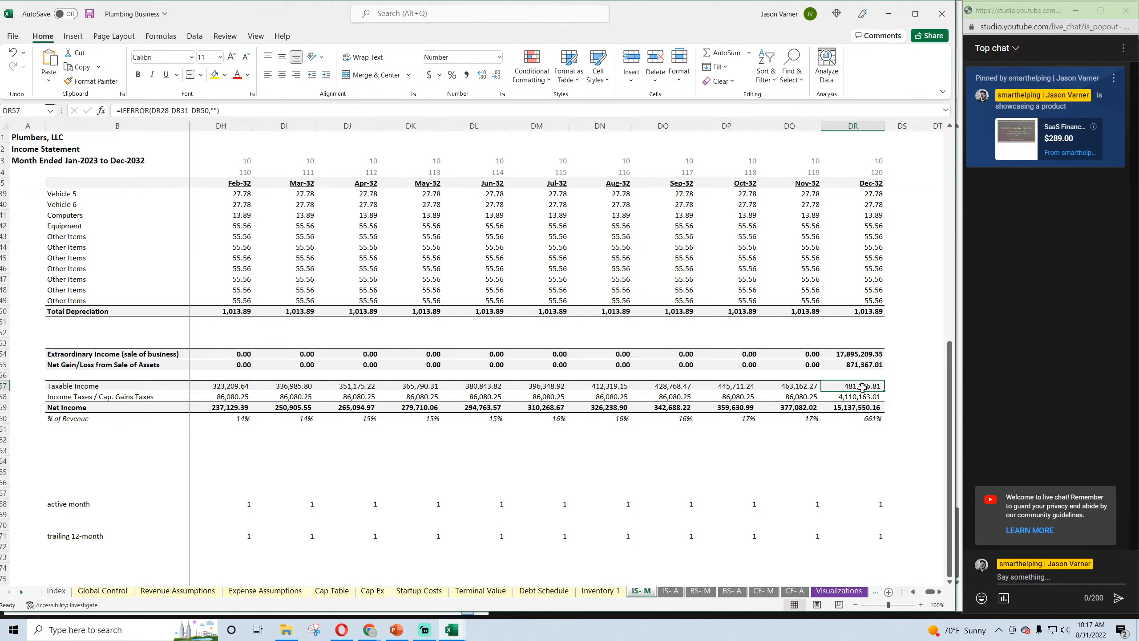
Switch to the Product-as-a-Service workbook and remove the DR214 and DR215 terms from DR219, leaving =IFERROR(DR30-DR33-DR212,"")
{"action": "mouse_move", "coordinate": [454, 633]}
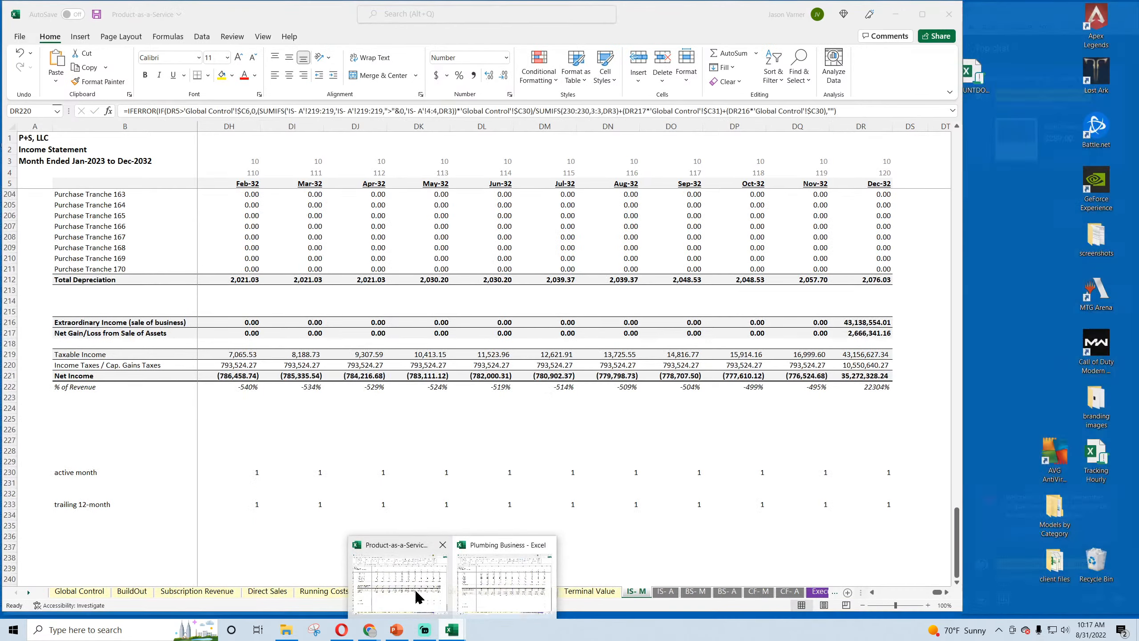
{"action": "left_click", "coordinate": [417, 597]}
{"action": "double_click", "coordinate": [860, 355]}
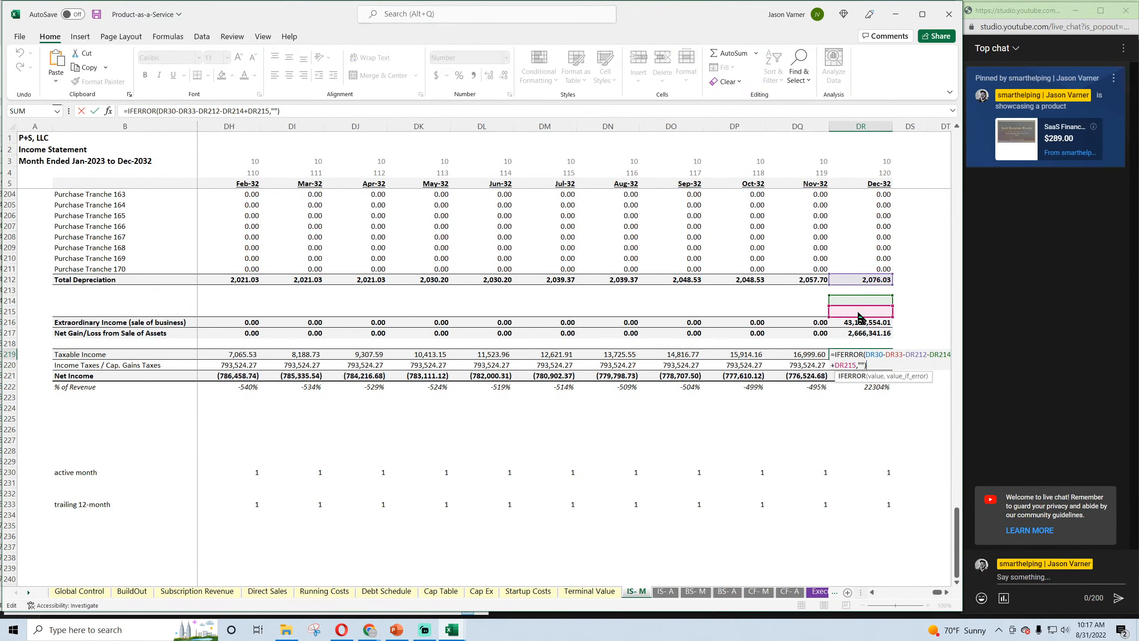
{"action": "left_click_drag", "start_coordinate": [857, 329], "coordinate": [858, 318]}
{"action": "double_click", "coordinate": [253, 112]}
{"action": "key", "text": "Delete"}
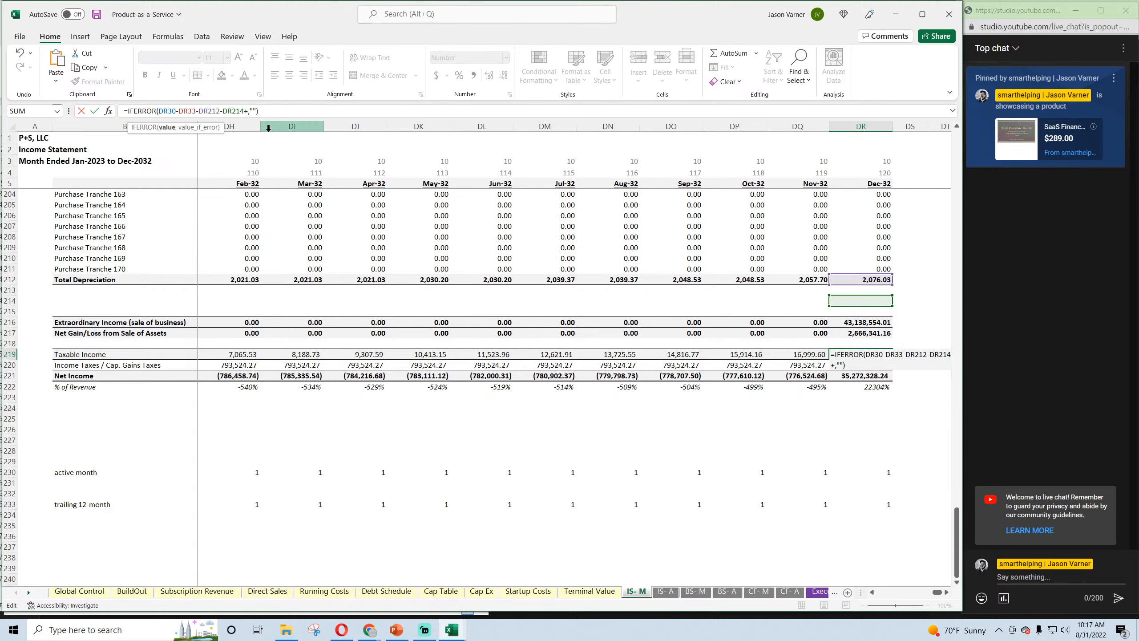
{"action": "key", "text": "BackSpace"}
{"action": "key", "text": "BackSpace"}
{"action": "key", "text": "BackSpace"}
{"action": "key", "text": "BackSpace"}
{"action": "key", "text": "BackSpace"}
{"action": "key", "text": "BackSpace"}
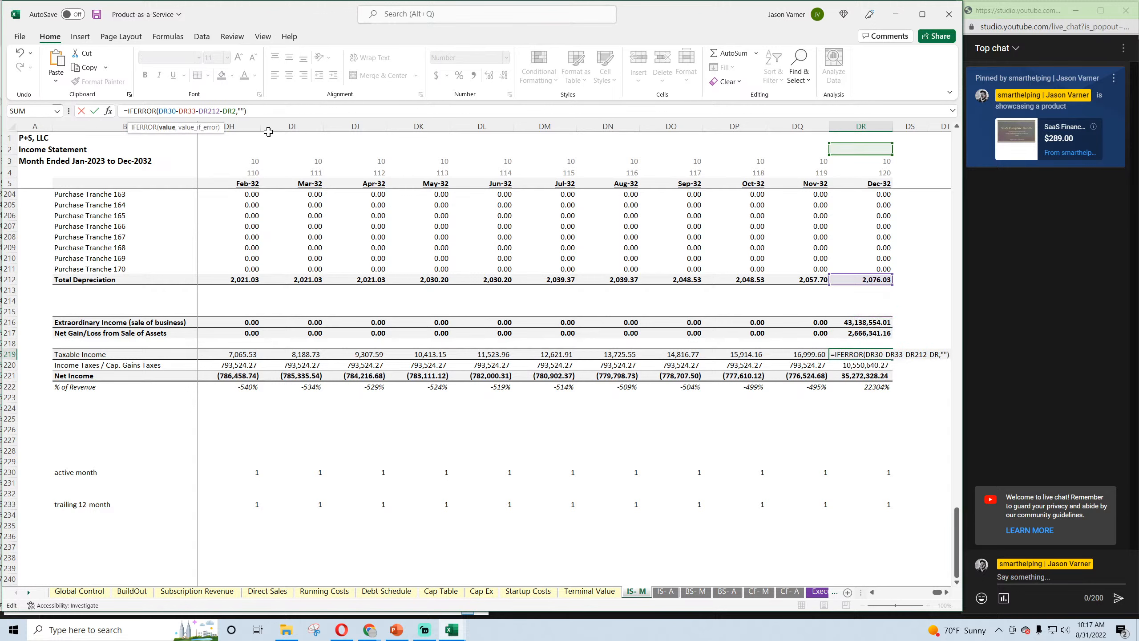
{"action": "key", "text": "Return"}
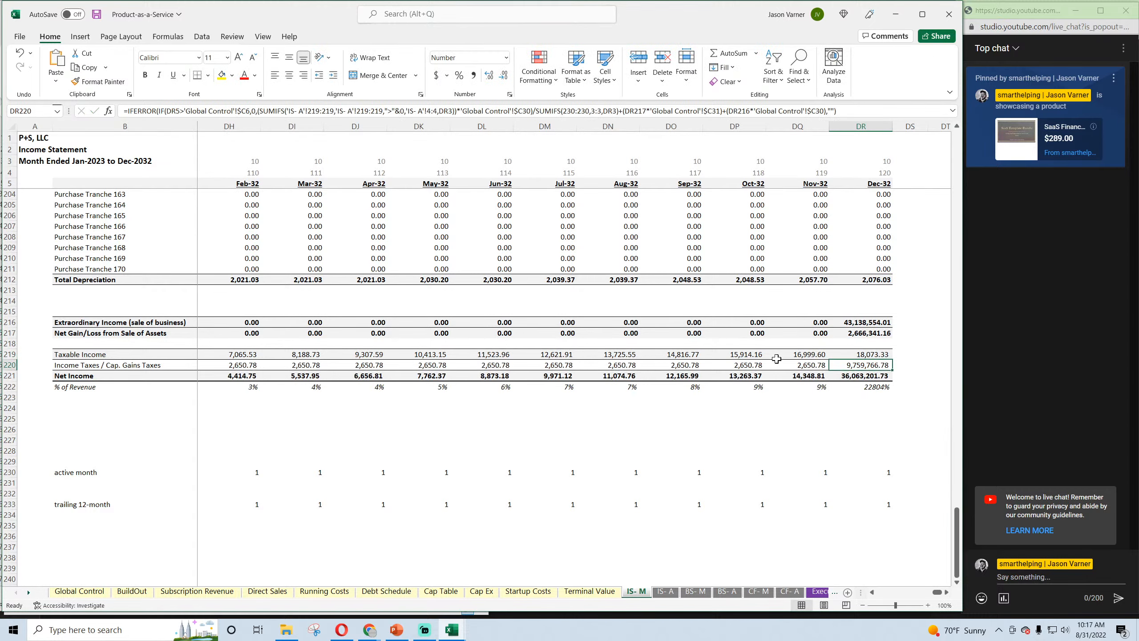
Fill the DR219 taxable income formula back across row 219 to Jan-23 in column C, and return to Dec-32
{"action": "left_click", "coordinate": [884, 354]}
{"action": "left_click_drag", "start_coordinate": [892, 360], "coordinate": [209, 381]}
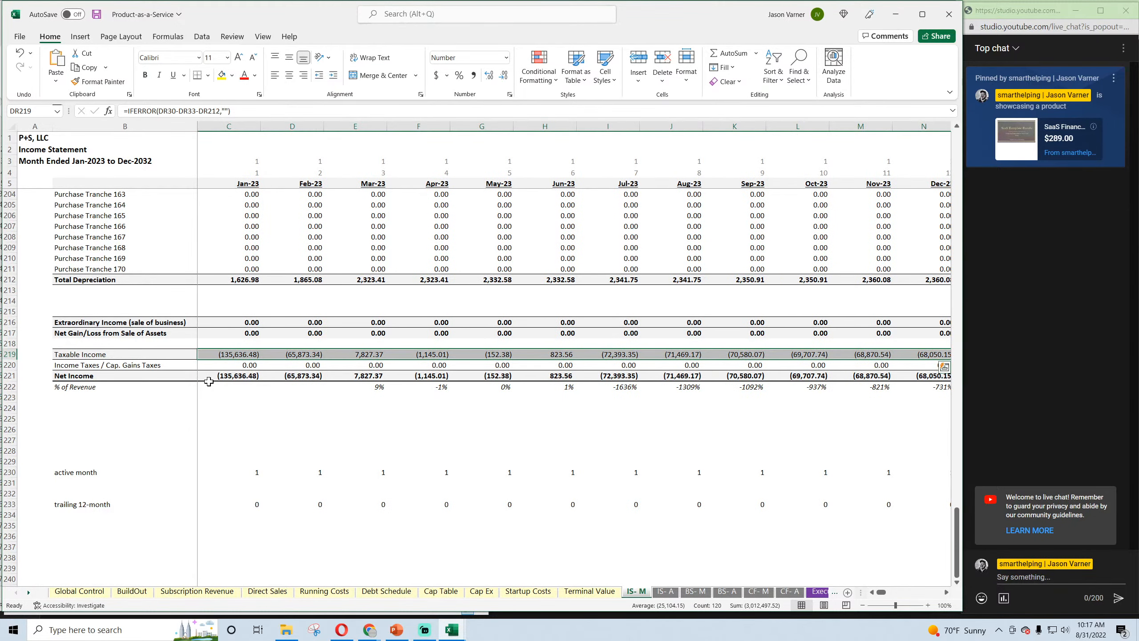
{"action": "left_click_drag", "start_coordinate": [881, 593], "coordinate": [941, 593]}
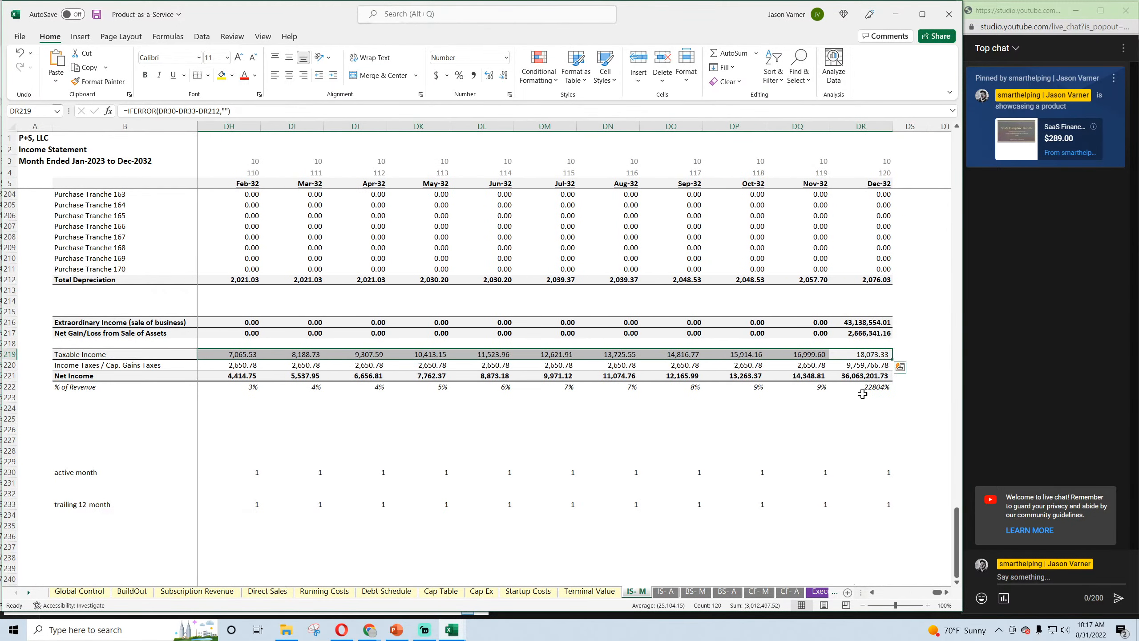
Compare the Sep-32 to Dec-32 tax formulas in row 220, and save the workbook
{"action": "left_click", "coordinate": [799, 365]}
{"action": "left_click", "coordinate": [756, 365]}
{"action": "left_click", "coordinate": [691, 366]}
{"action": "left_click", "coordinate": [738, 369]}
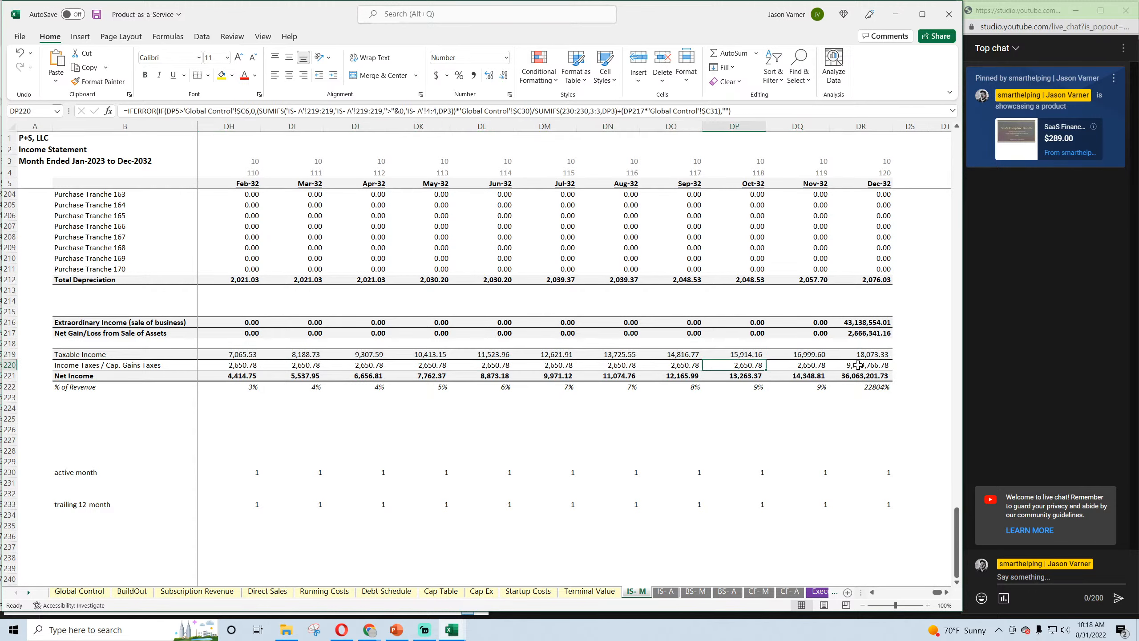
{"action": "left_click", "coordinate": [869, 366]}
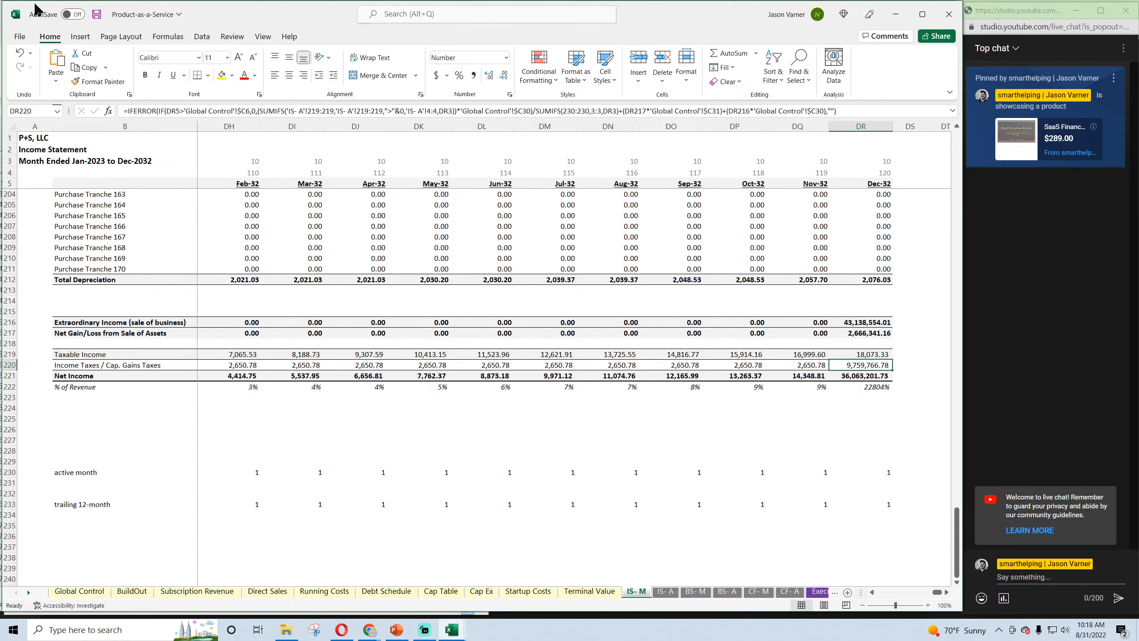
{"action": "left_click", "coordinate": [97, 14]}
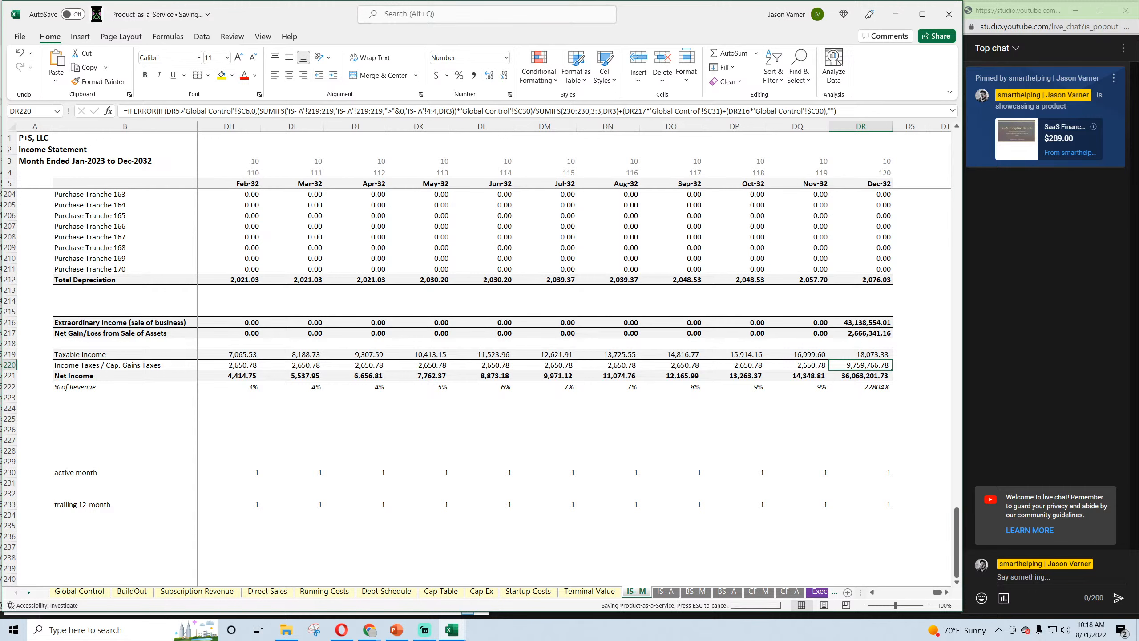
Review the DR220 tax formula, and examine the FY 2030 to FY 2032 taxable income, FY 2032 exit gains and taxes on IS- A
{"action": "double_click", "coordinate": [866, 366]}
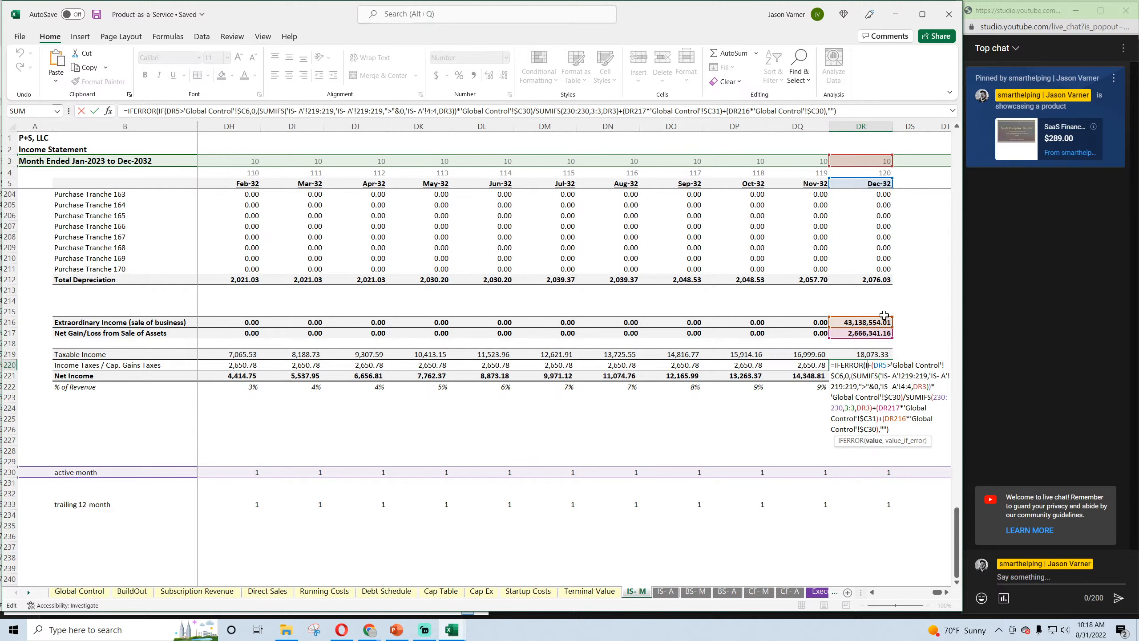
{"action": "key", "text": "Return"}
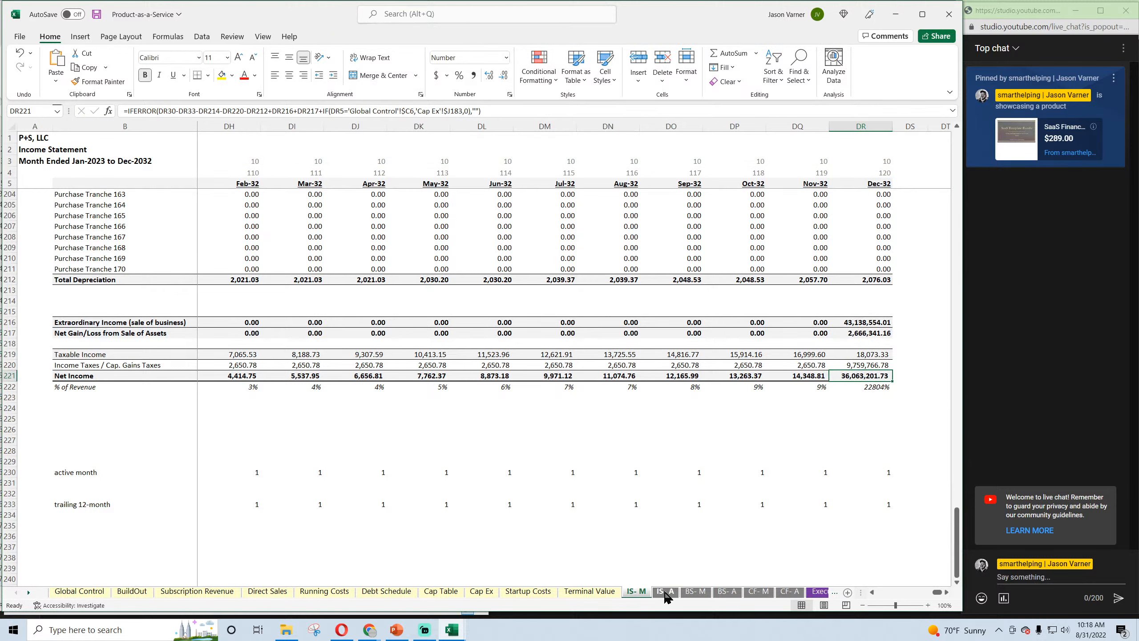
{"action": "left_click", "coordinate": [666, 592]}
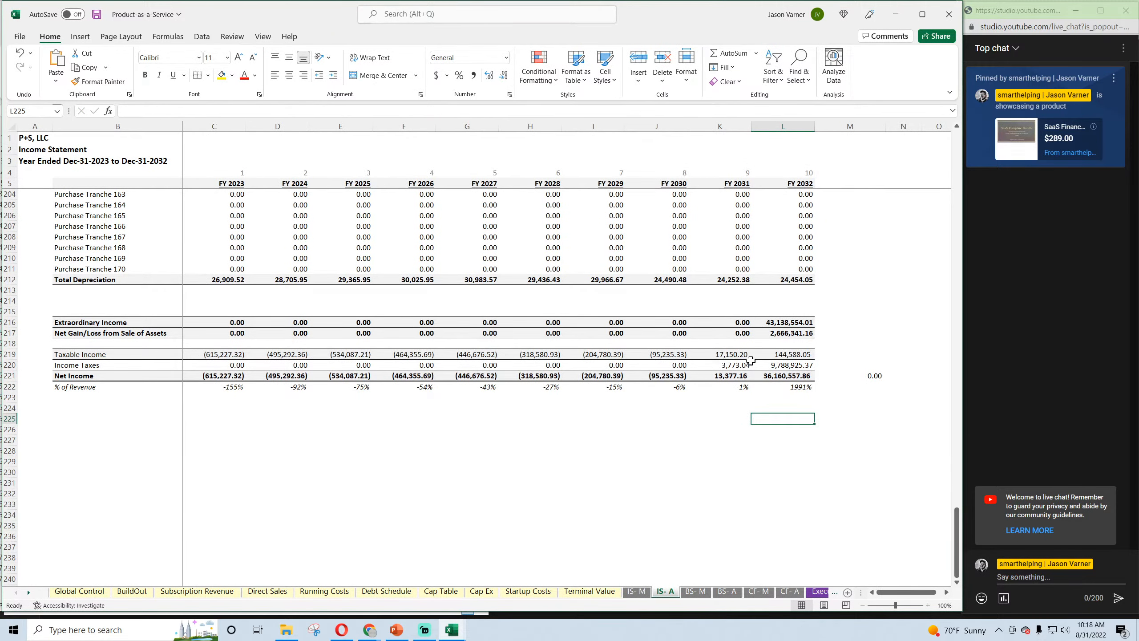
{"action": "left_click", "coordinate": [765, 355]}
{"action": "left_click", "coordinate": [727, 354]}
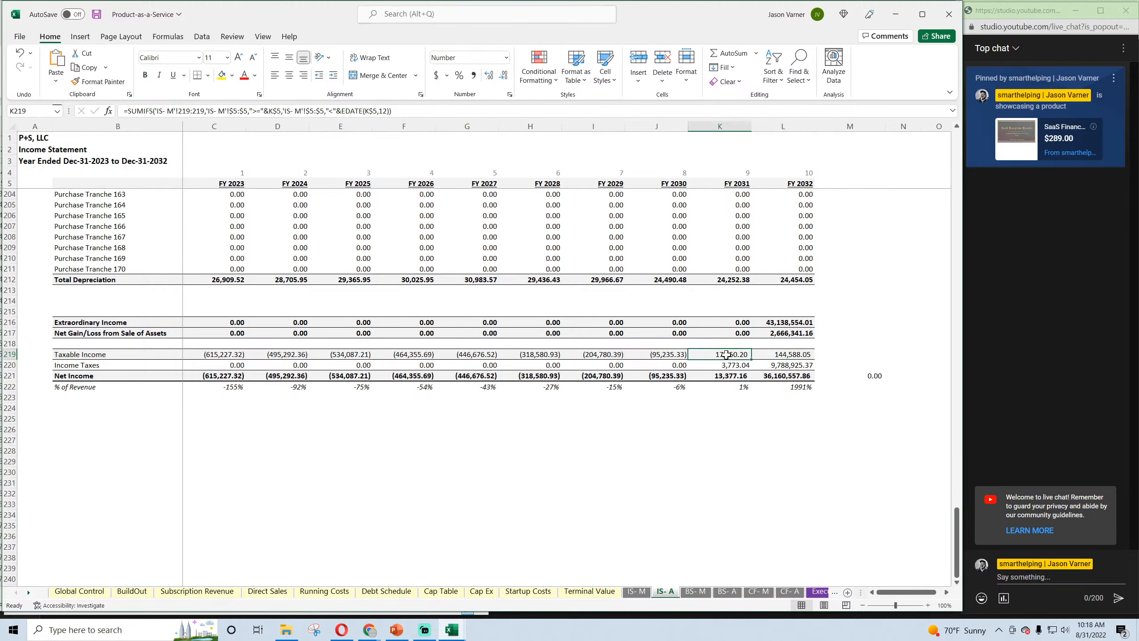
{"action": "left_click", "coordinate": [676, 355]}
{"action": "left_click", "coordinate": [781, 354]}
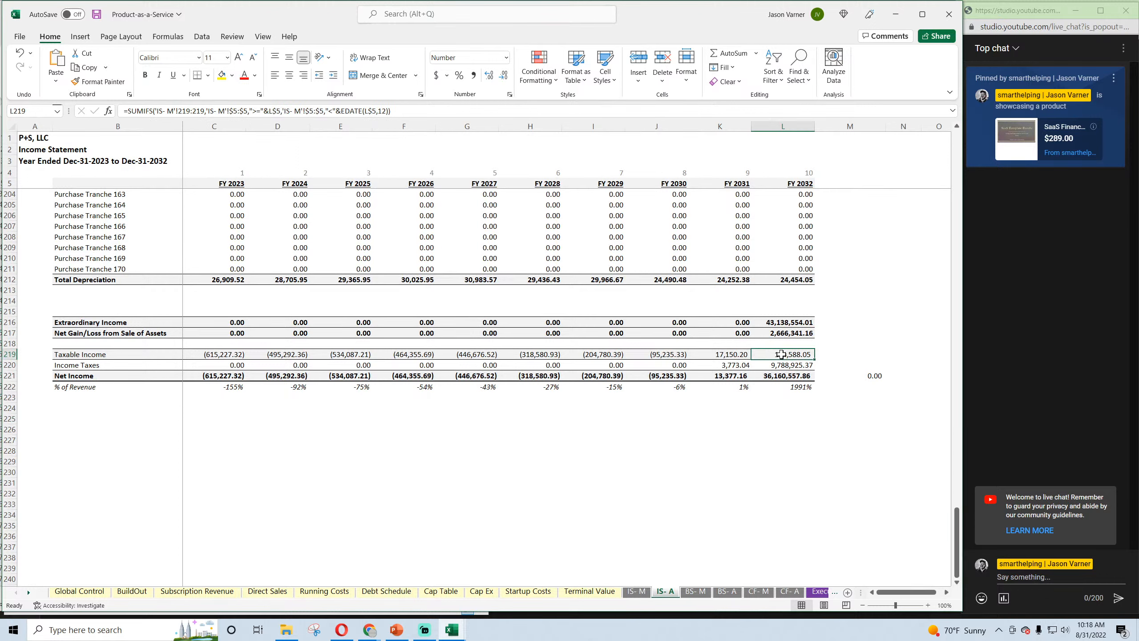
{"action": "left_click", "coordinate": [786, 323]}
{"action": "left_click", "coordinate": [785, 335]}
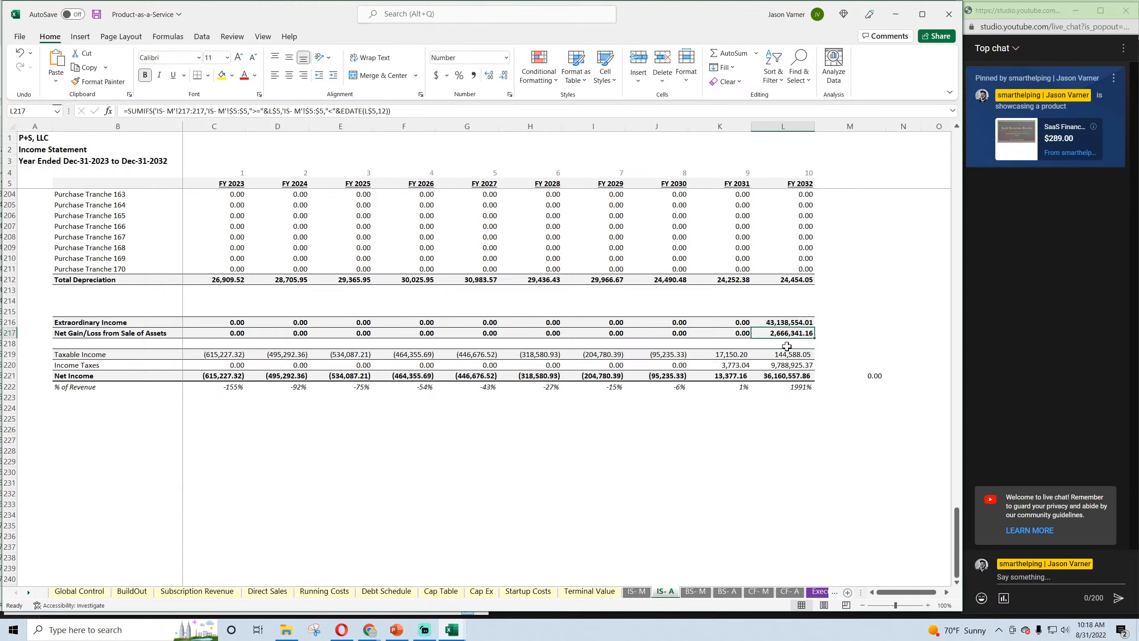
{"action": "left_click", "coordinate": [791, 367]}
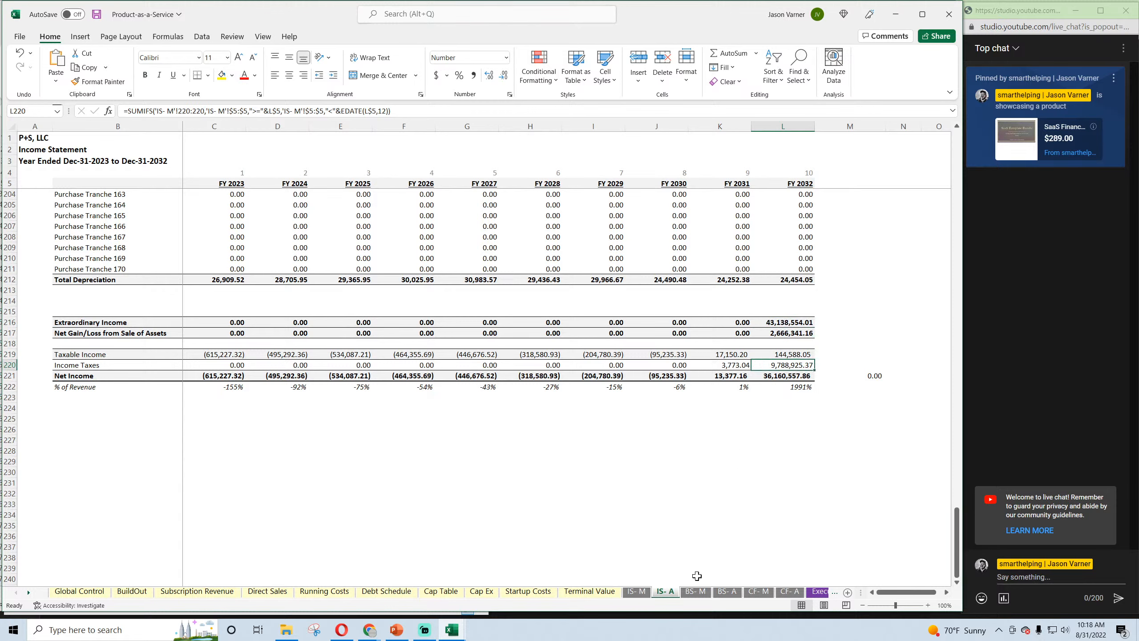
Return to IS- M, select the Dec-32 income taxes in DR220, and save the workbook
{"action": "left_click", "coordinate": [636, 591]}
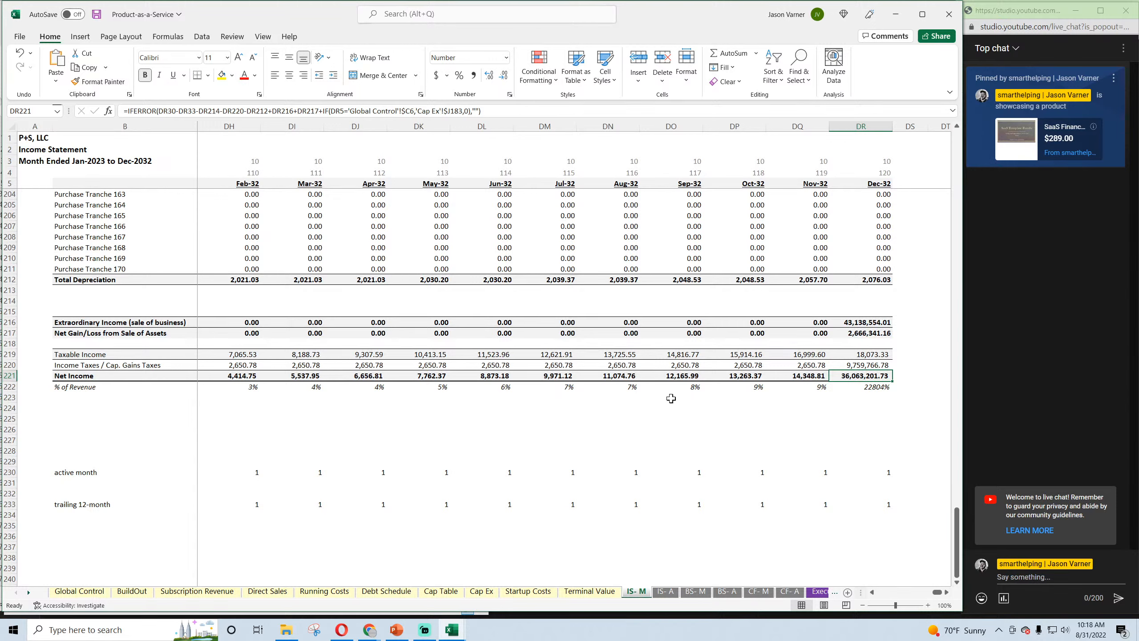
{"action": "left_click", "coordinate": [862, 366]}
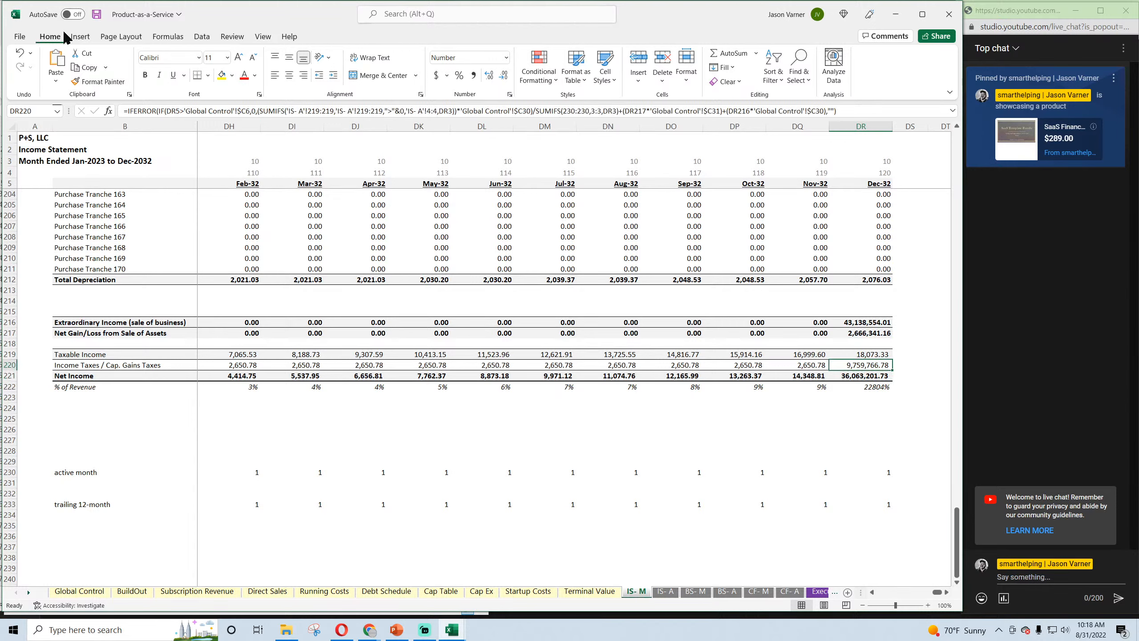
{"action": "left_click", "coordinate": [98, 15]}
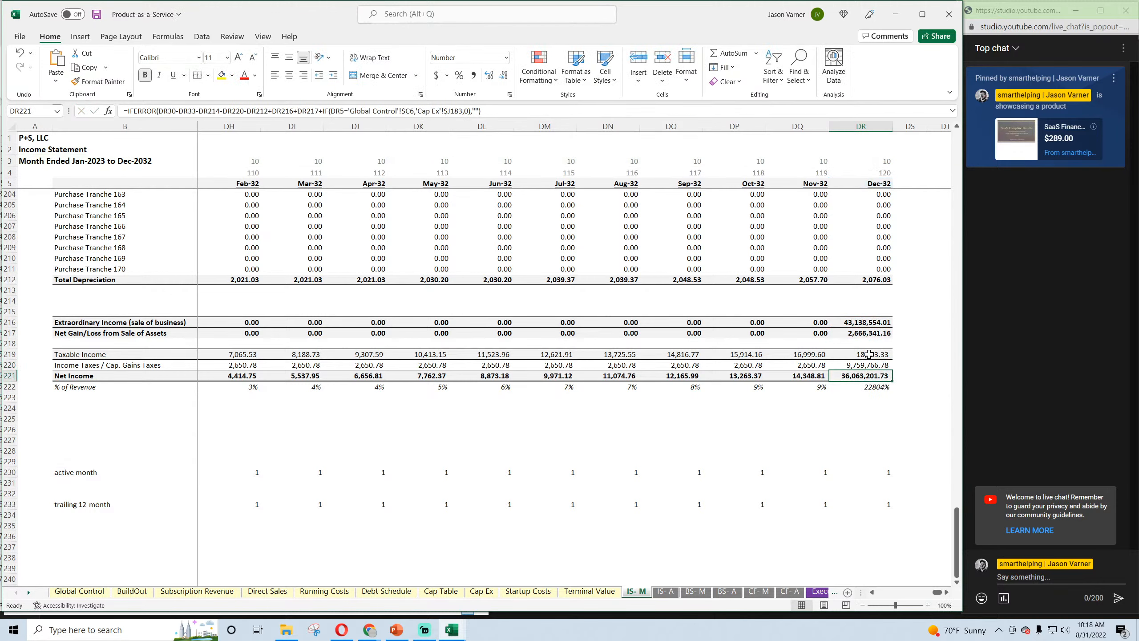
Compare the taxable income formula in DR219 with the Dec-32 formulas in DR57 and DR58 of the Plumbing Business workbook
{"action": "left_click", "coordinate": [869, 354]}
{"action": "mouse_move", "coordinate": [452, 628]}
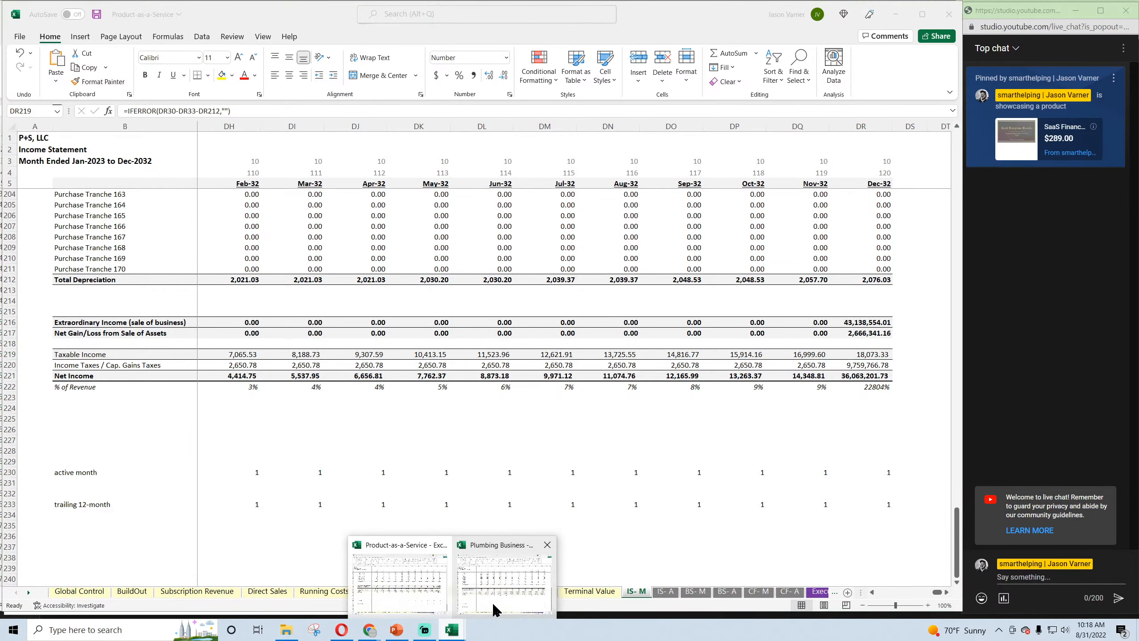
{"action": "left_click", "coordinate": [492, 599]}
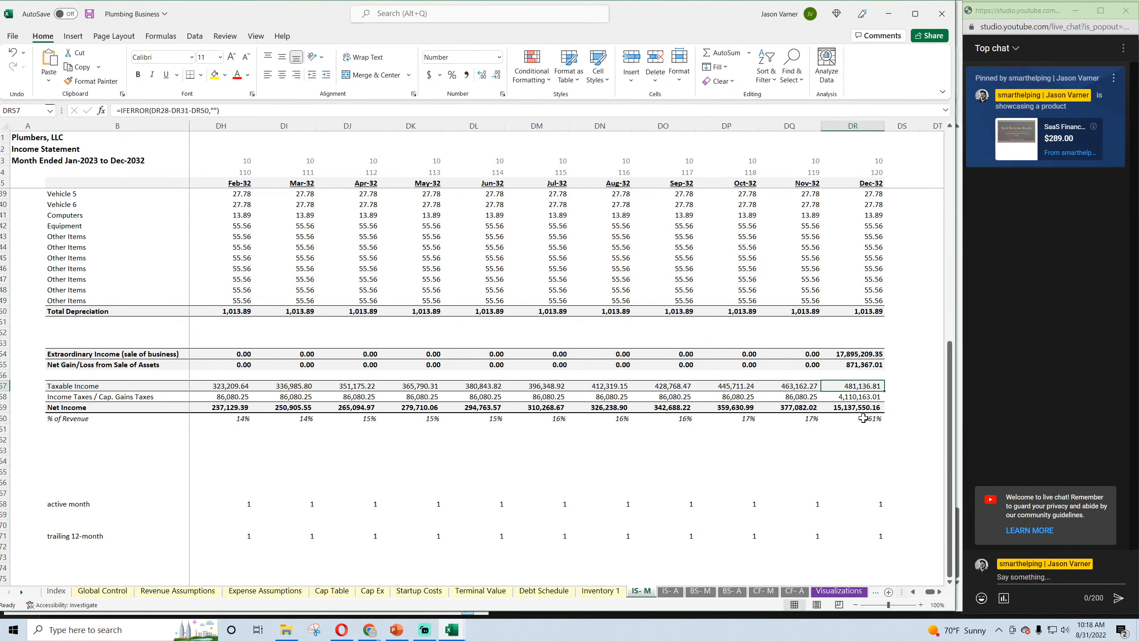
{"action": "double_click", "coordinate": [862, 386]}
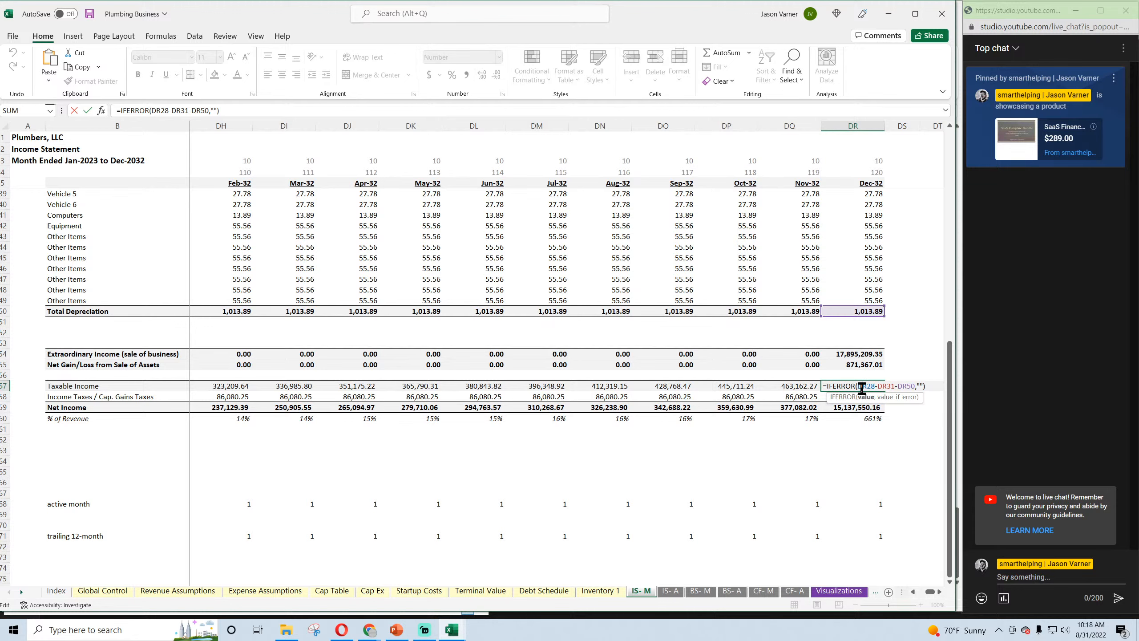
{"action": "double_click", "coordinate": [857, 396]}
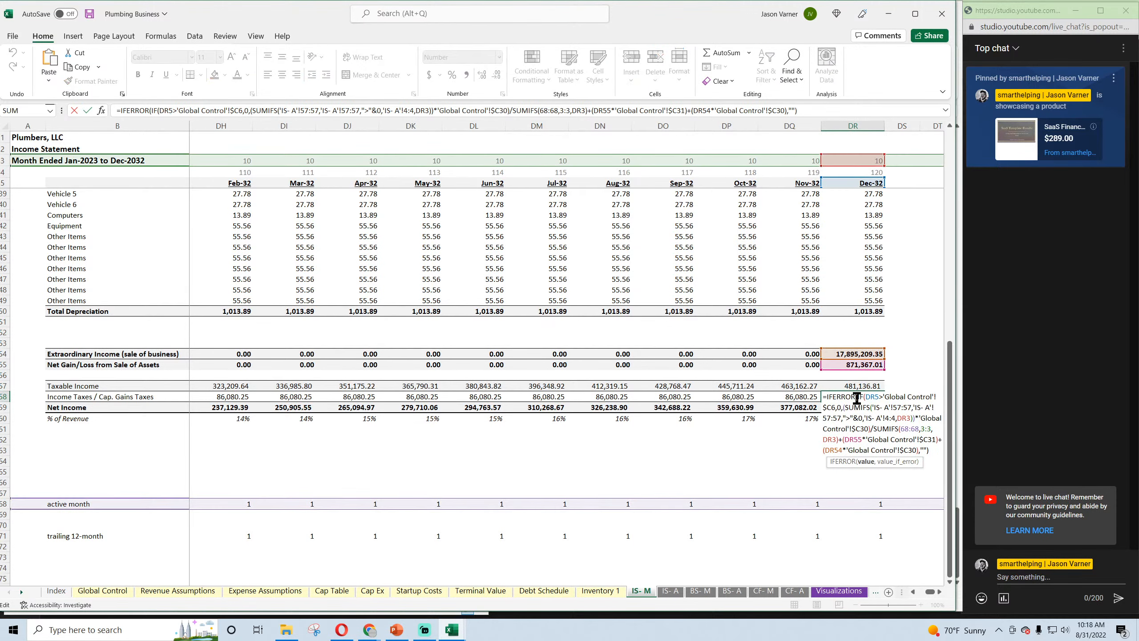
{"action": "key", "text": "Return"}
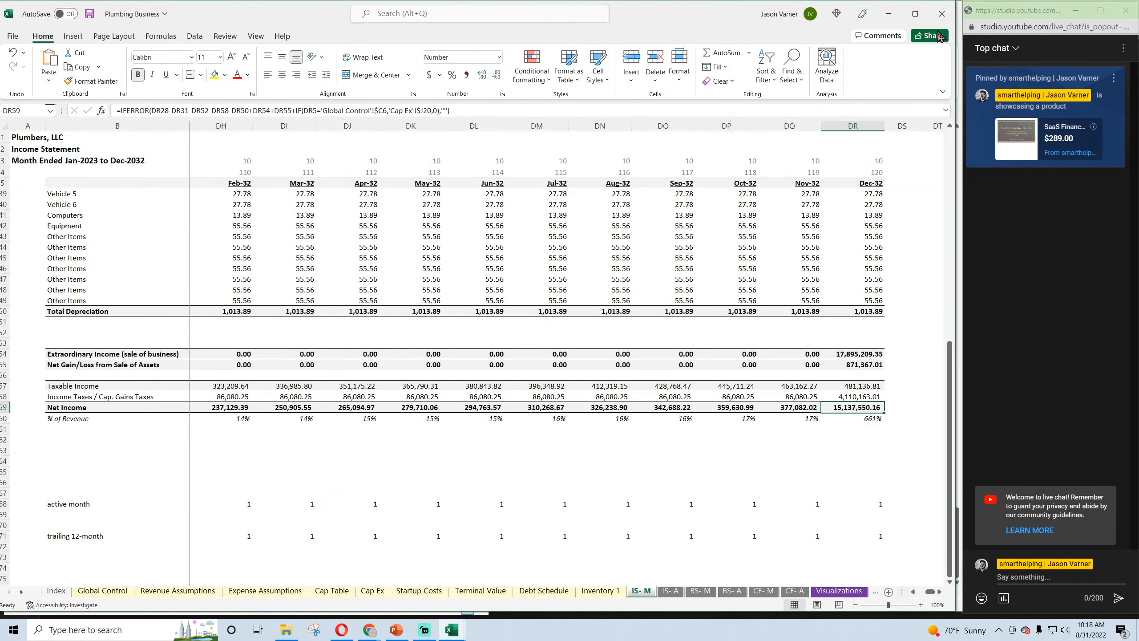
Close the Plumbing Business workbook, and save the Product-as-a-Service workbook
{"action": "left_click", "coordinate": [944, 14]}
{"action": "left_click", "coordinate": [569, 328]}
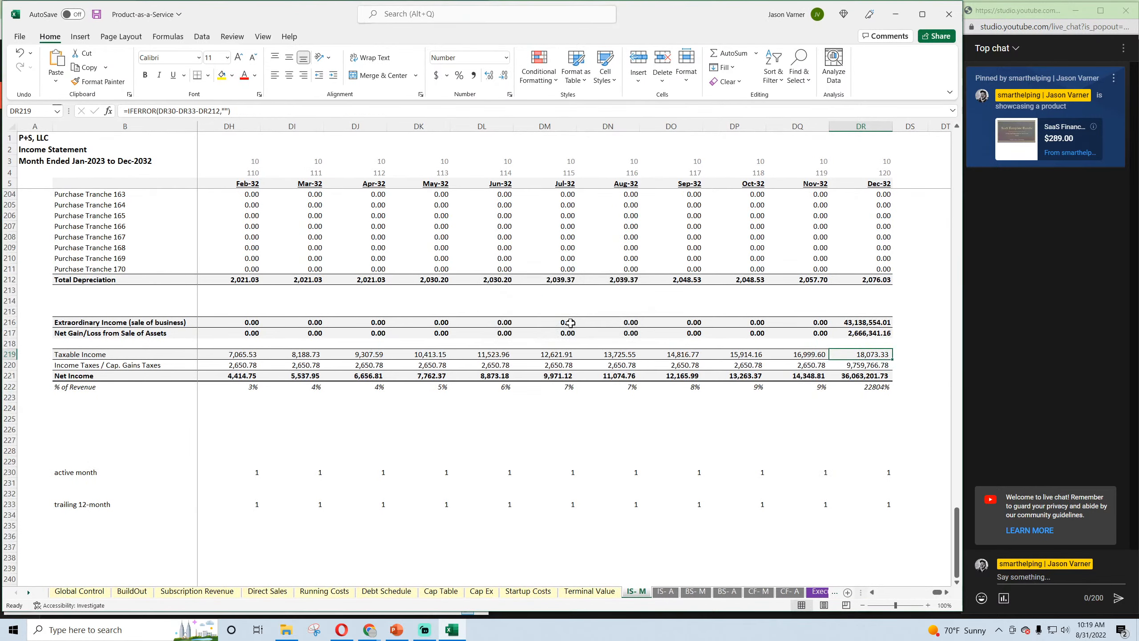
{"action": "left_click", "coordinate": [833, 426]}
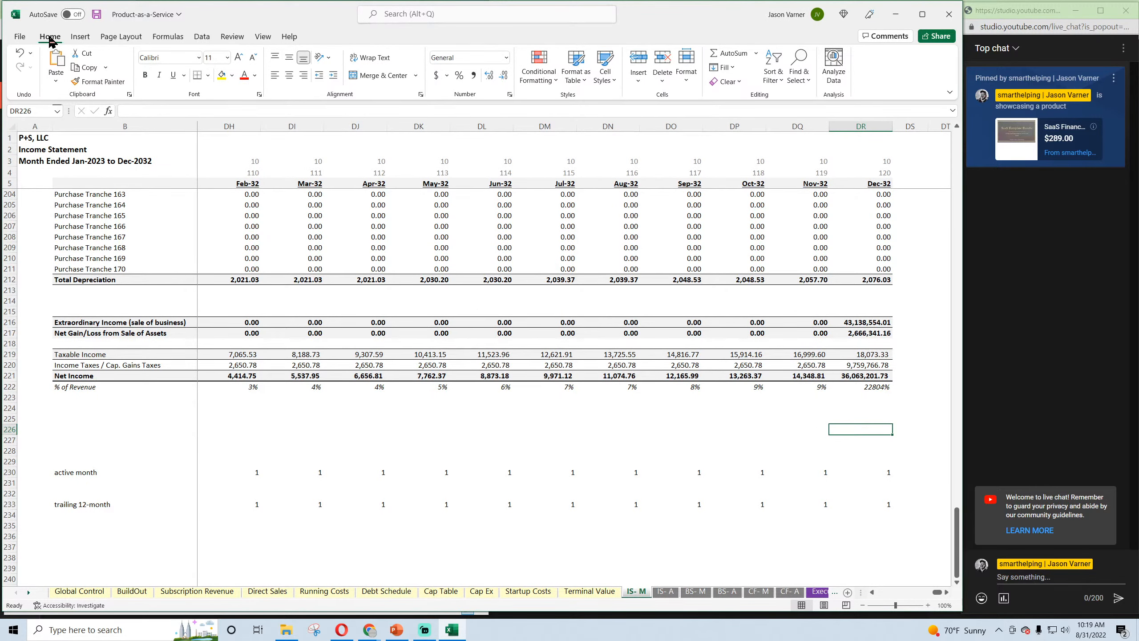
{"action": "left_click", "coordinate": [96, 14]}
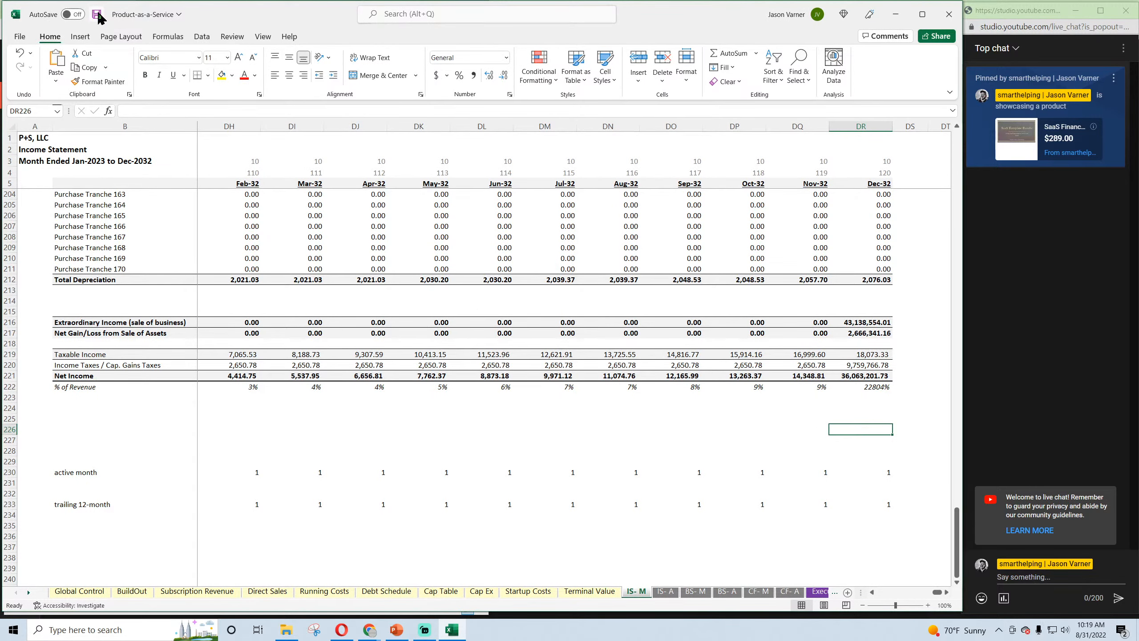
Set the Trailing 12-month Revenue Multiple on Global Control to 3, and check the Dec-32 taxes in DR220 on IS- M
{"action": "left_click", "coordinate": [665, 592]}
{"action": "left_click", "coordinate": [637, 592]}
{"action": "left_click", "coordinate": [72, 591]}
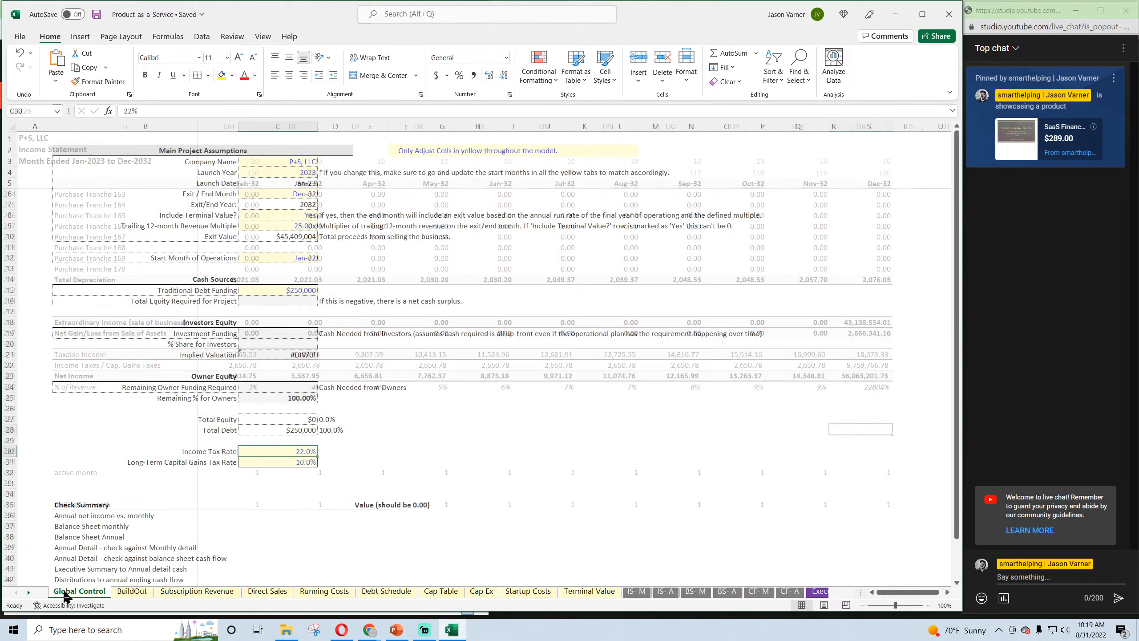
{"action": "left_click", "coordinate": [290, 225]}
{"action": "type", "text": "3"}
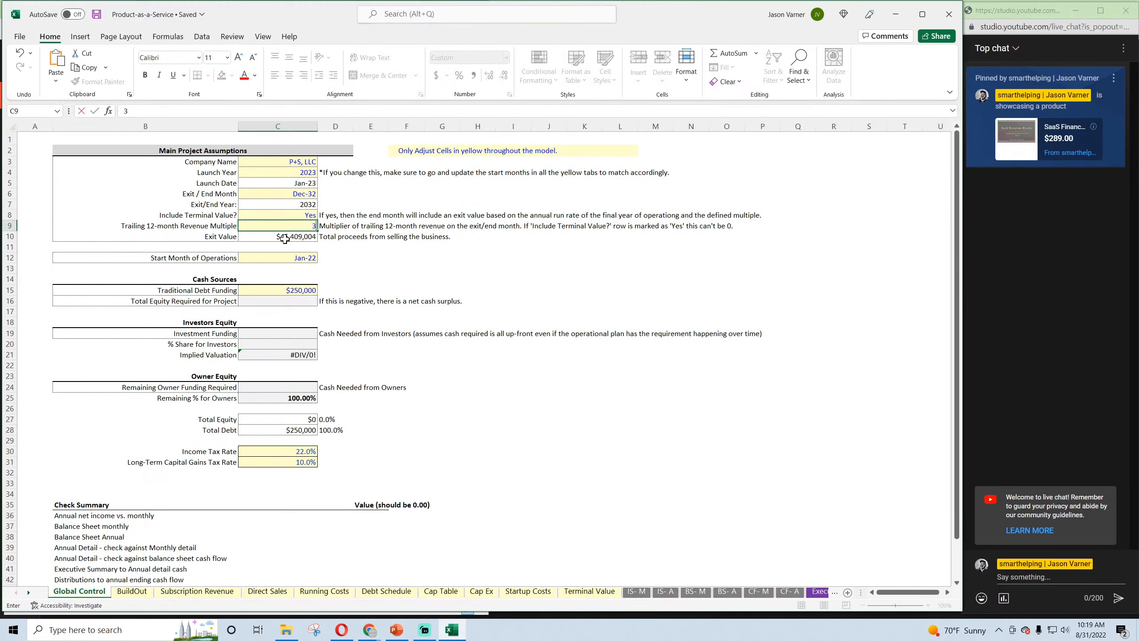
{"action": "key", "text": "Return"}
{"action": "left_click", "coordinate": [636, 594]}
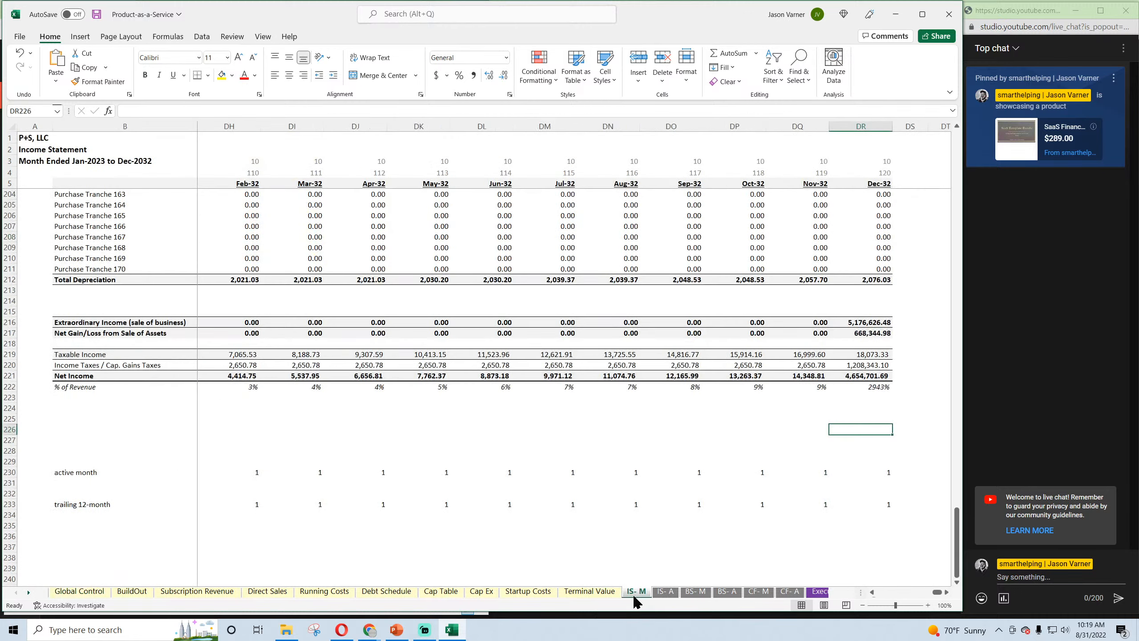
{"action": "left_click", "coordinate": [860, 366]}
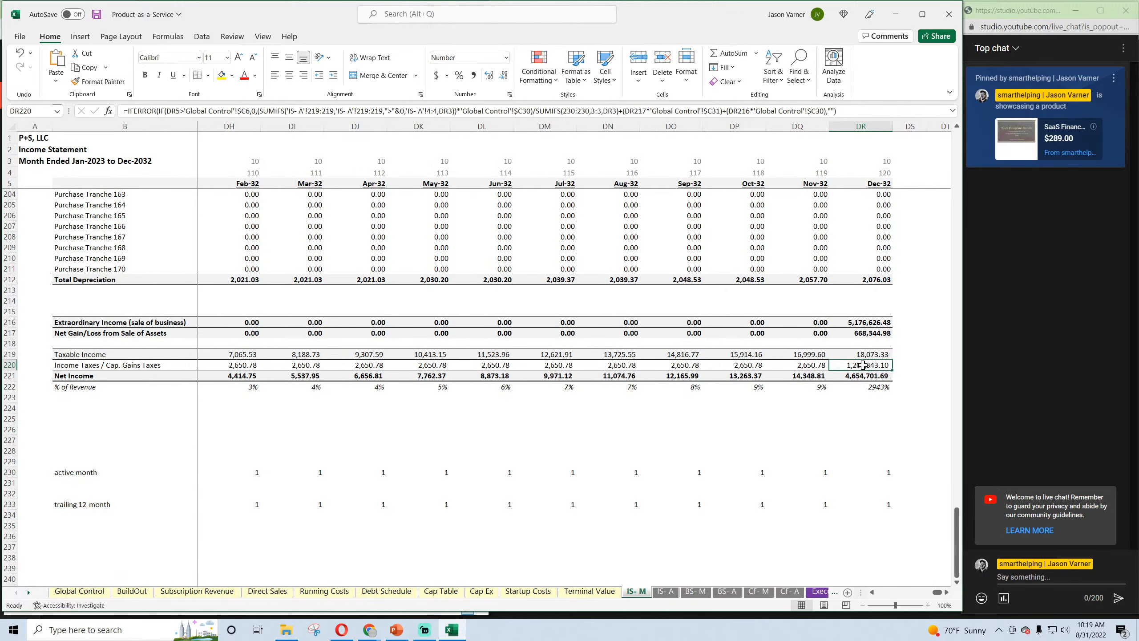
Check the Nov-32 income tax formula in DQ220 on IS- M, and save the workbook
{"action": "left_click", "coordinate": [802, 365]}
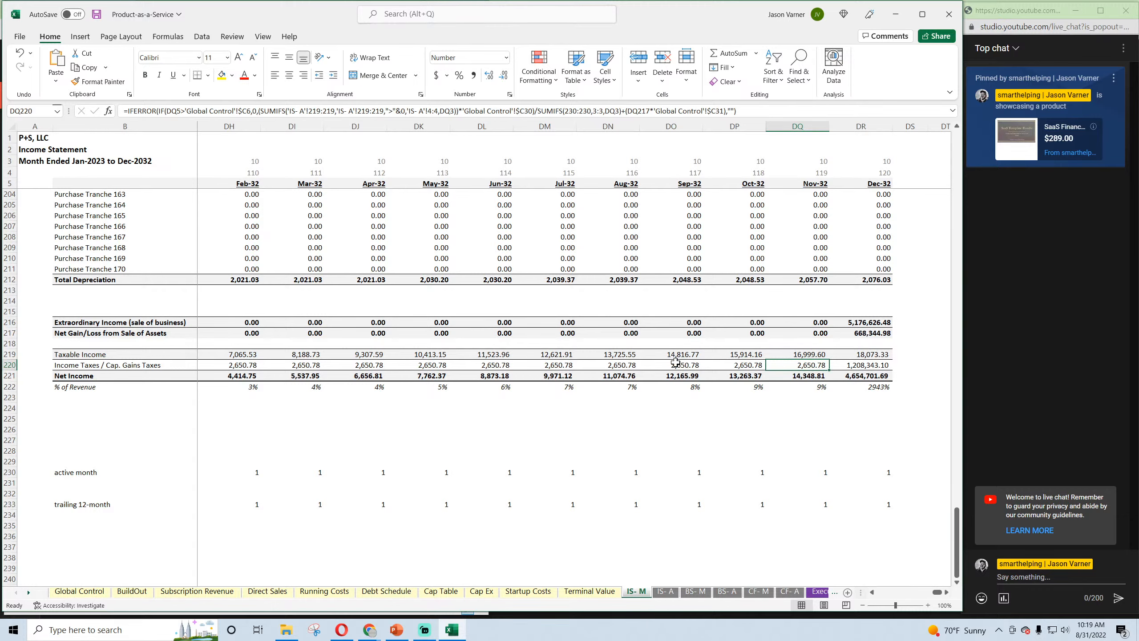
{"action": "left_click", "coordinate": [97, 14]}
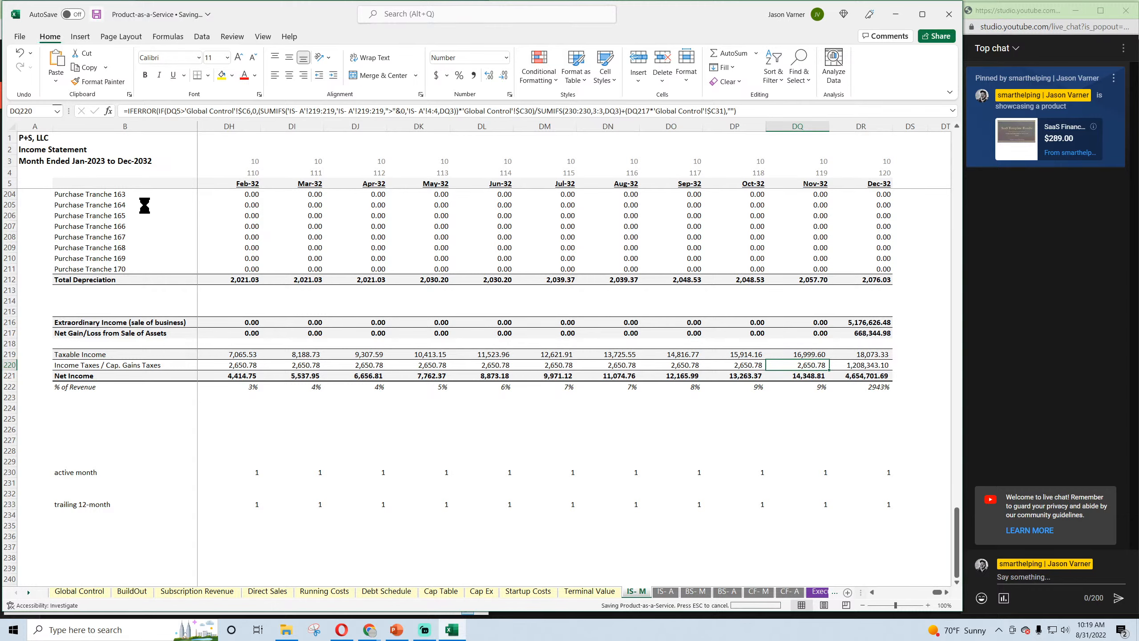
{"action": "scroll", "coordinate": [326, 436], "scroll_direction": "up", "scroll_amount": 20}
Review the monthly cash flow statement on CF- M and the balance Check formula in C220 on BS- M
{"action": "left_click", "coordinate": [758, 592]}
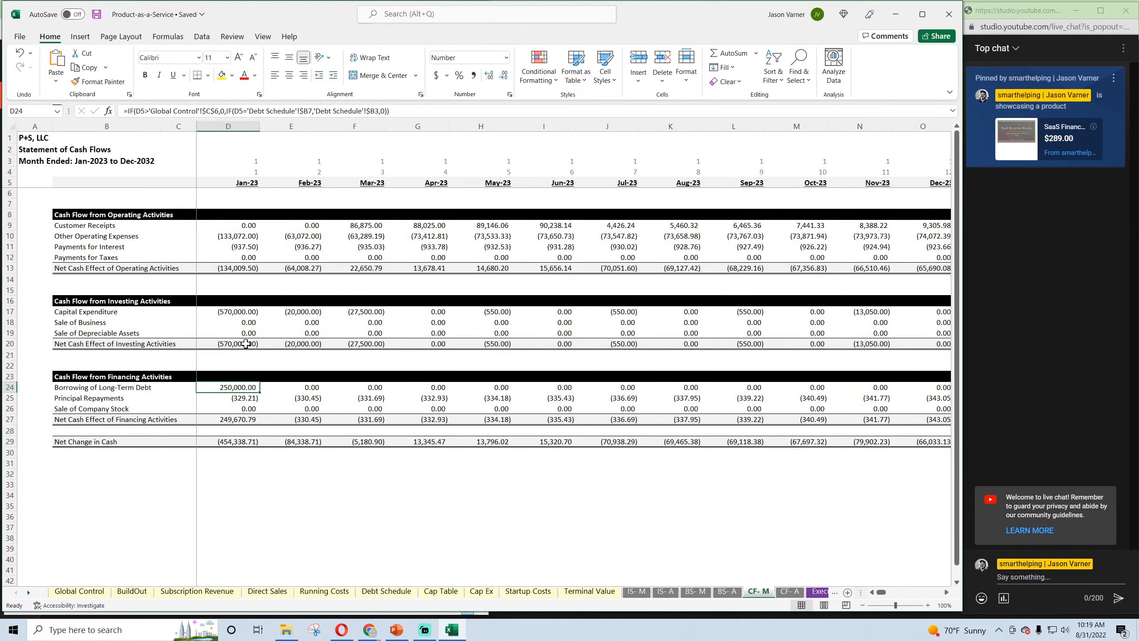
{"action": "left_click", "coordinate": [696, 591]}
{"action": "scroll", "coordinate": [285, 413], "scroll_direction": "down", "scroll_amount": 20}
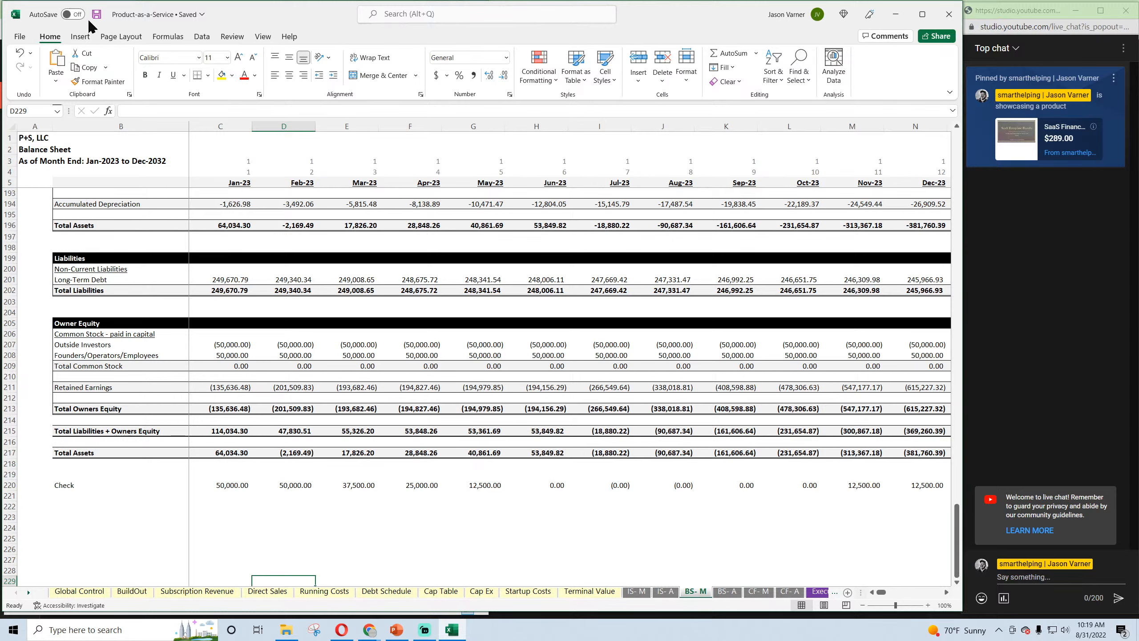
{"action": "left_click", "coordinate": [227, 485]}
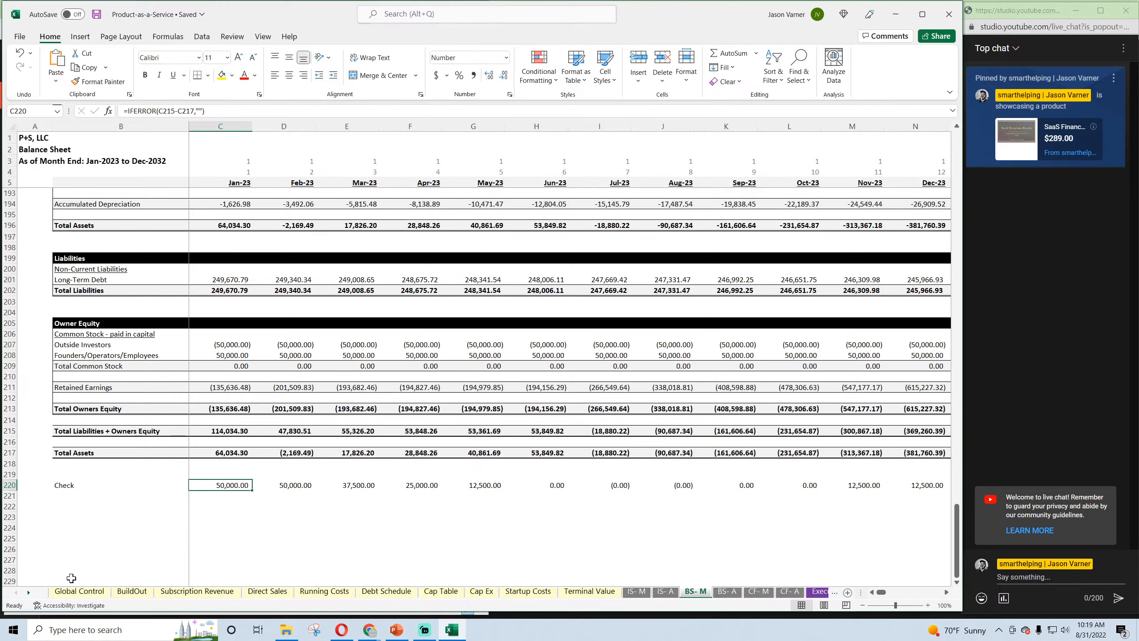
{"action": "left_click", "coordinate": [78, 592]}
{"action": "left_click", "coordinate": [309, 299]}
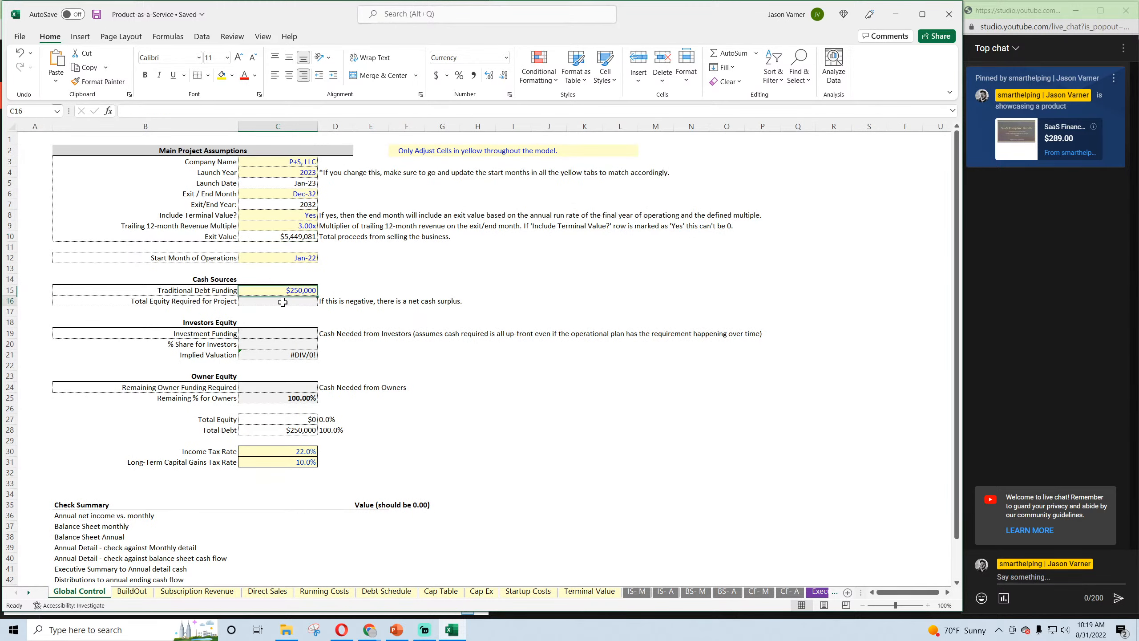
{"action": "type", "text": "="}
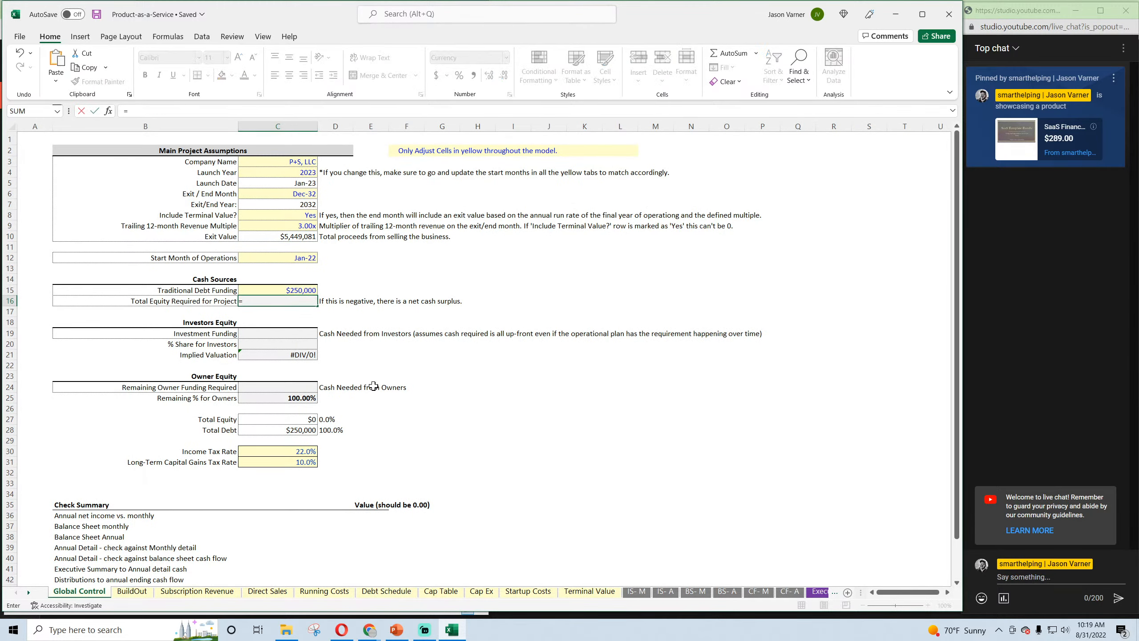
{"action": "key", "text": "BackSpace"}
{"action": "key", "text": "Return"}
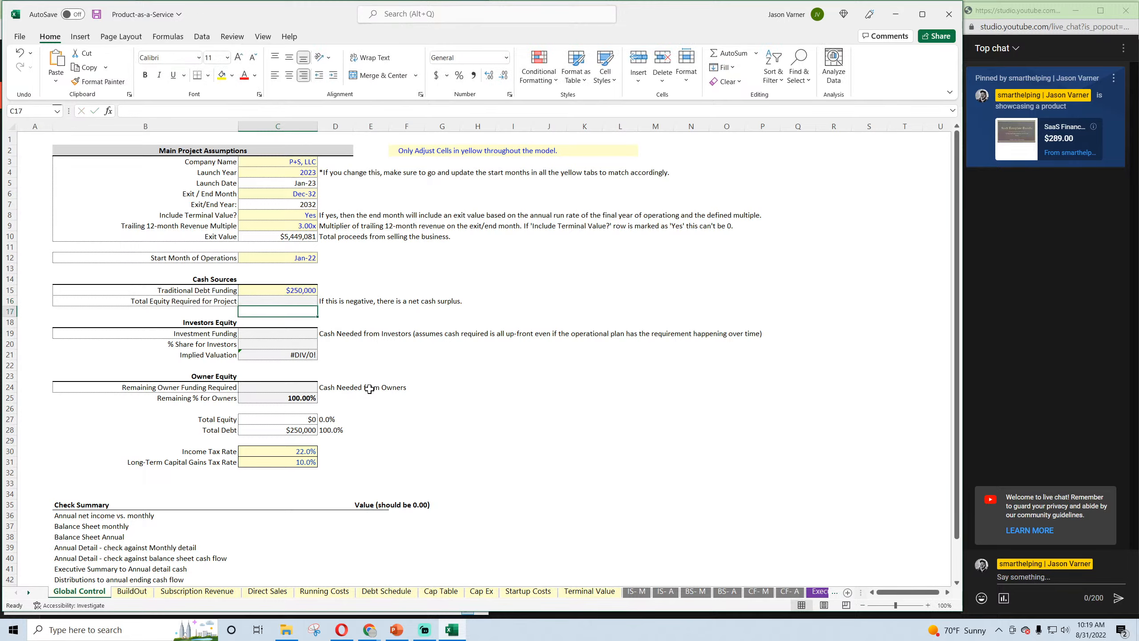
Enter the section header "Other Cash Flow Items" in C217 on Monthly Detail, below the EBITDA rows
{"action": "left_click", "coordinate": [819, 592]}
{"action": "left_click", "coordinate": [828, 593]}
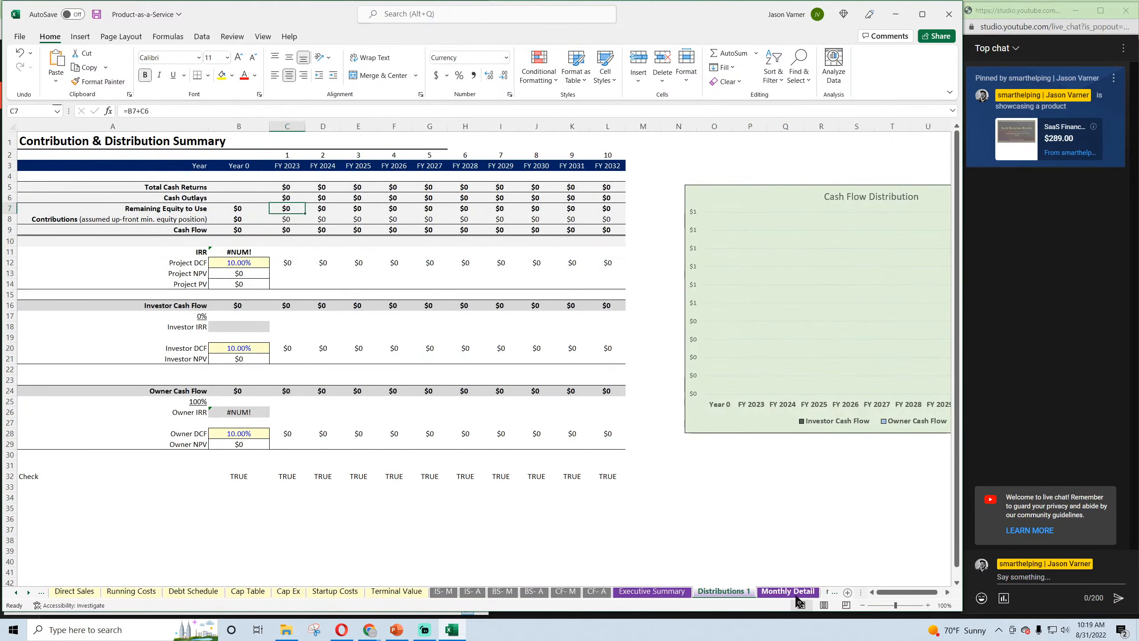
{"action": "left_click", "coordinate": [797, 594]}
{"action": "scroll", "coordinate": [295, 480], "scroll_direction": "down", "scroll_amount": 20}
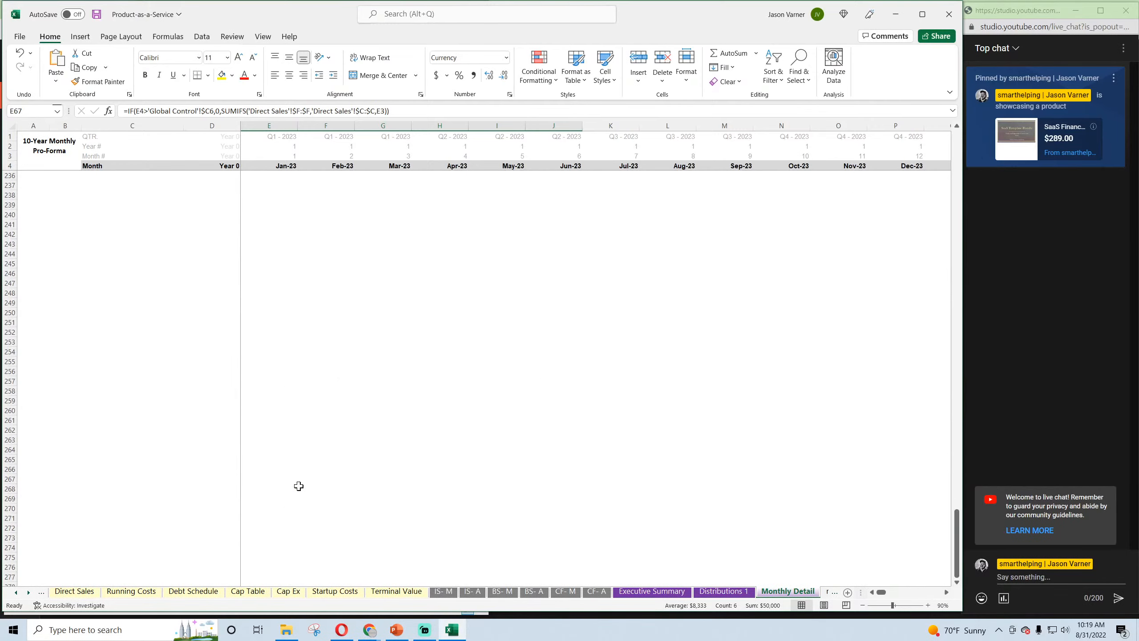
{"action": "scroll", "coordinate": [298, 486], "scroll_direction": "up", "scroll_amount": 18}
{"action": "left_click_drag", "start_coordinate": [123, 489], "coordinate": [404, 492]}
{"action": "scroll", "coordinate": [121, 523], "scroll_direction": "down", "scroll_amount": 4}
{"action": "left_click", "coordinate": [84, 406]}
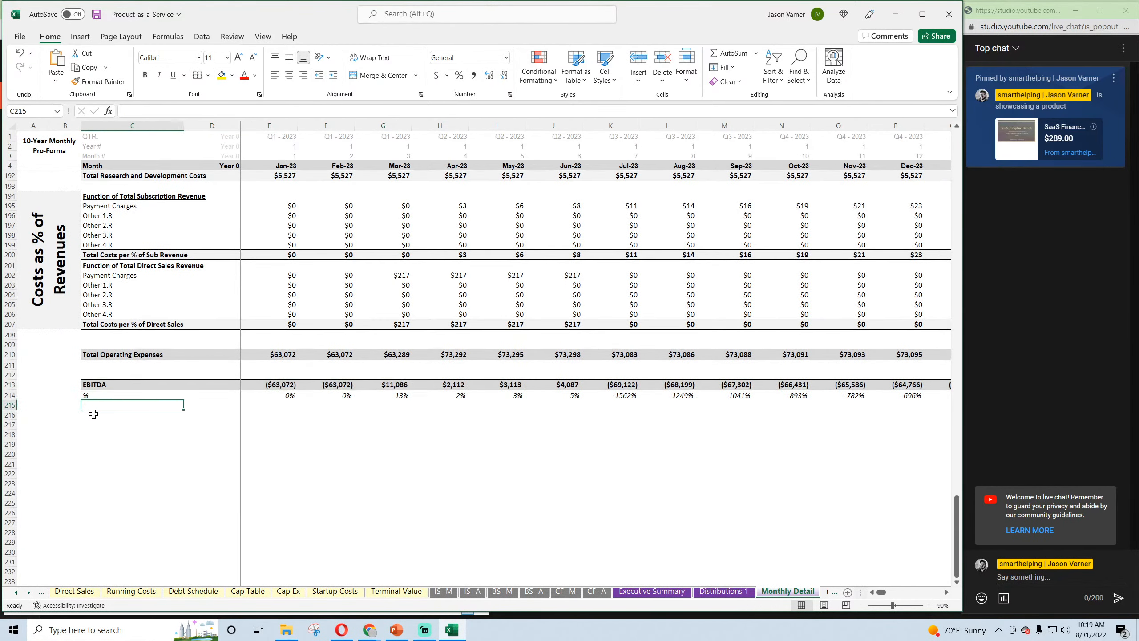
{"action": "left_click", "coordinate": [90, 416]}
{"action": "left_click", "coordinate": [91, 425]}
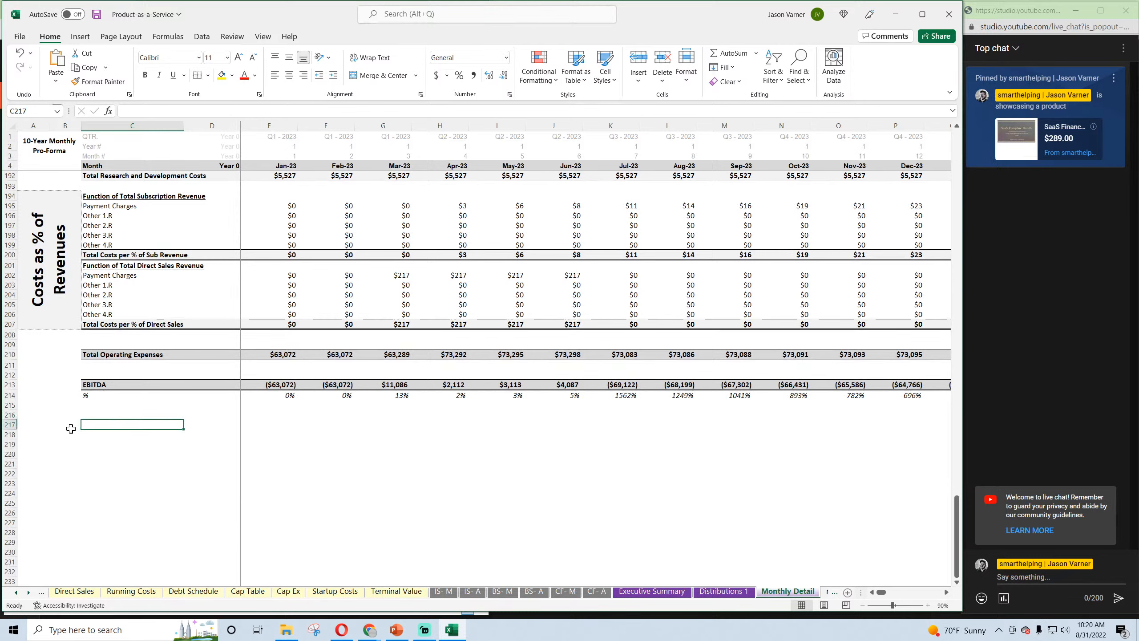
{"action": "type", "text": "Other Cash Flo"}
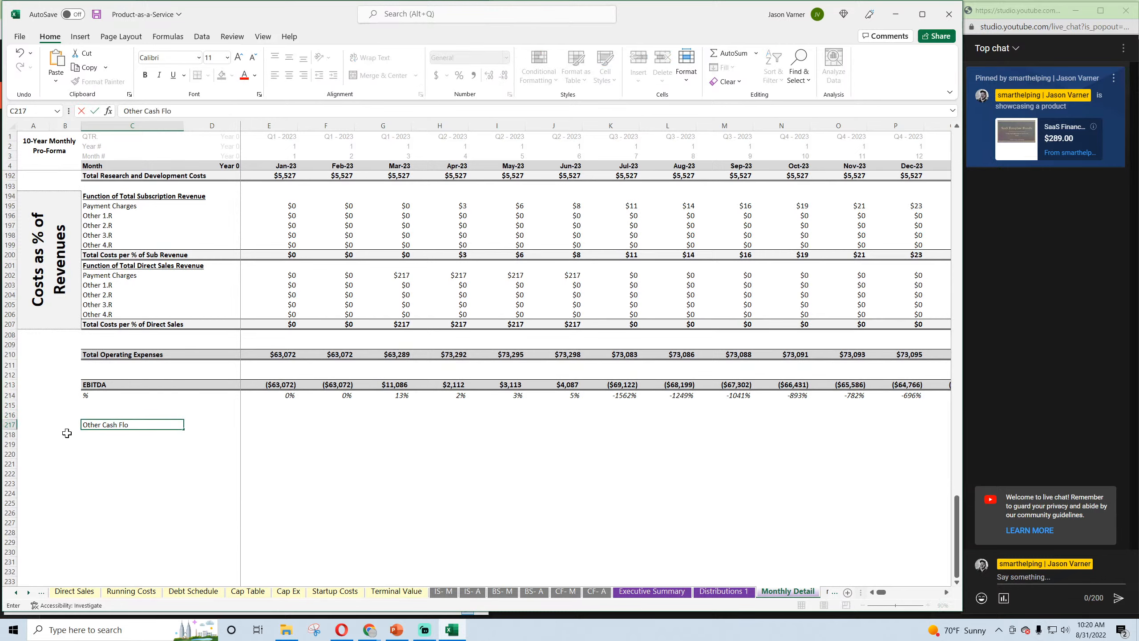
{"action": "type", "text": "w Items"}
{"action": "key", "text": "Return"}
Add the row "Add Back COGS (direct sales)" in C218, and link E218 to the direct sales Cost of Goods Sold in E73
{"action": "type", "text": "Add"}
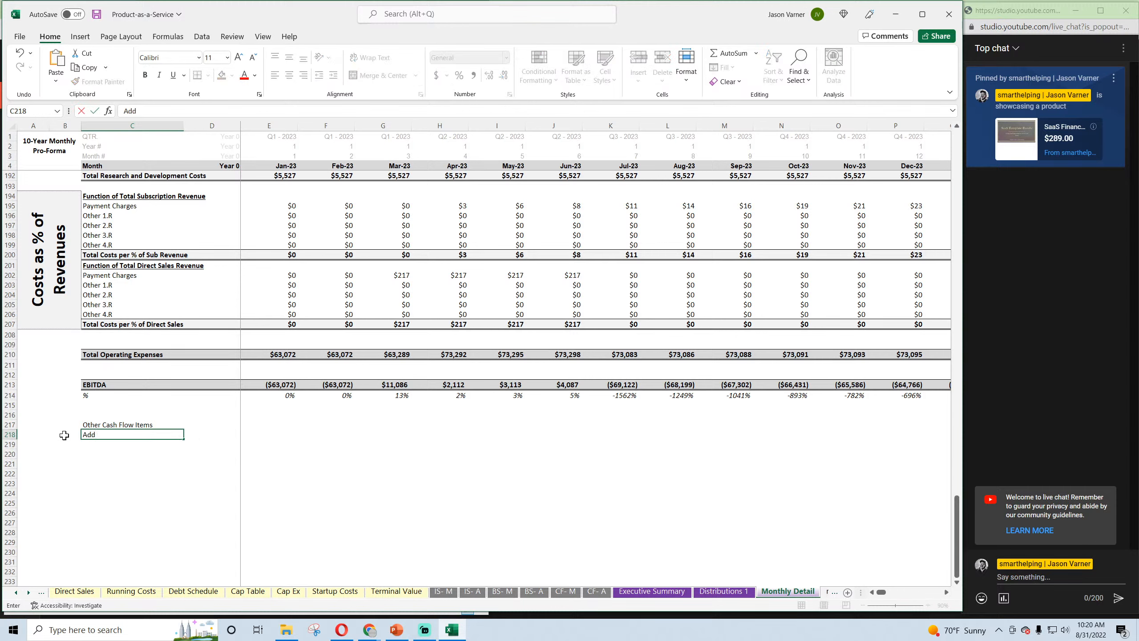
{"action": "type", "text": " Back COGS (direct sales"}
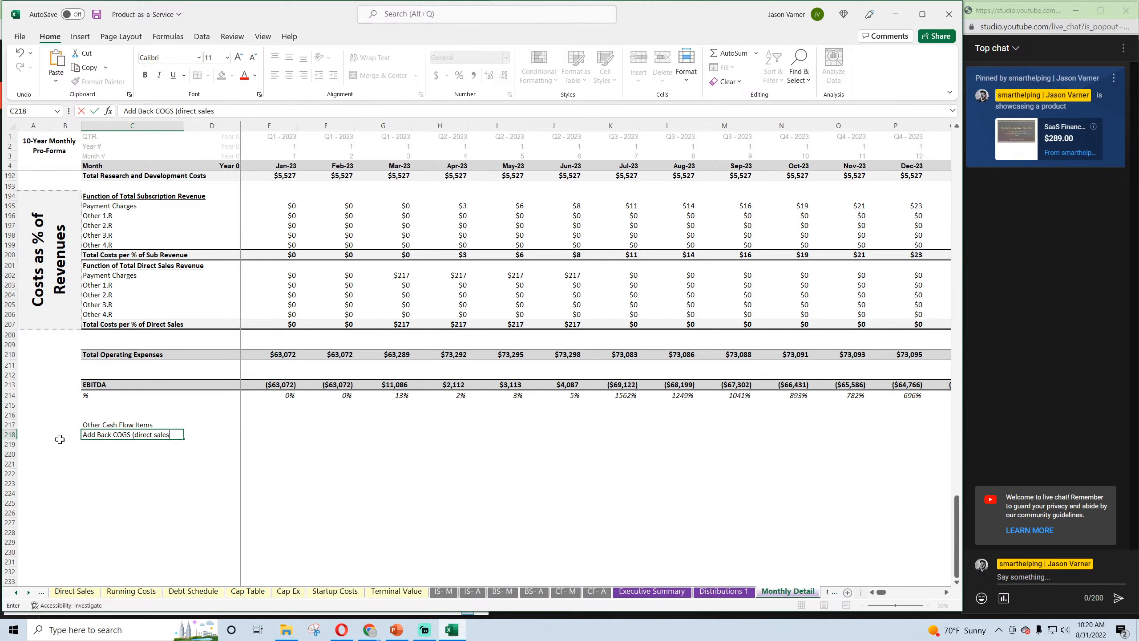
{"action": "type", "text": ")"}
{"action": "key", "text": "Right"}
{"action": "key", "text": "Right"}
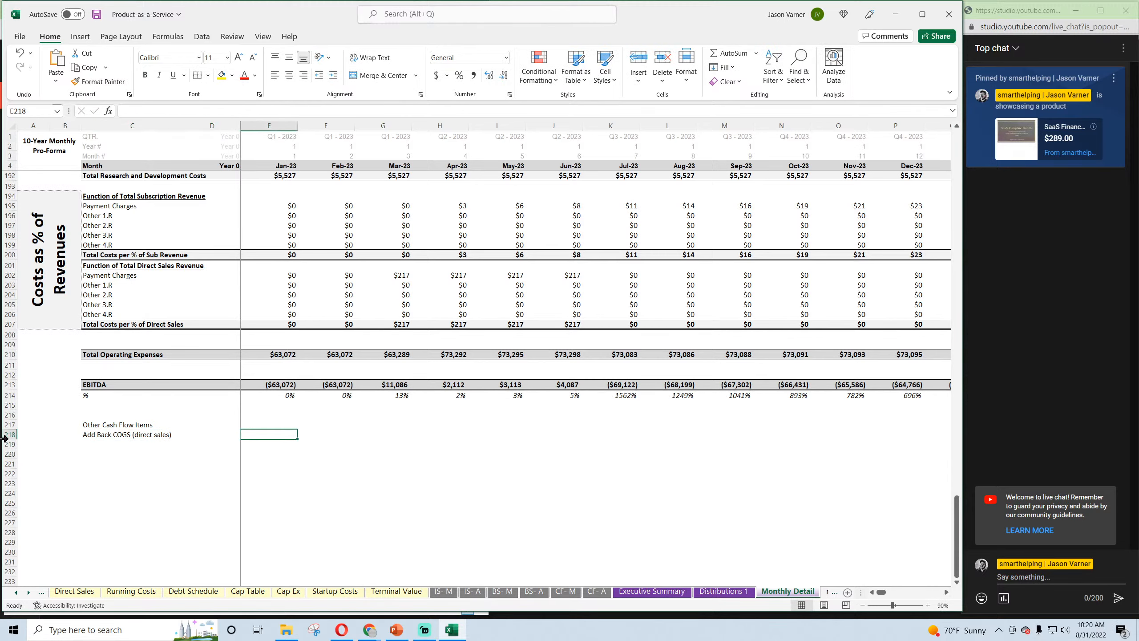
{"action": "type", "text": "="}
{"action": "scroll", "coordinate": [314, 479], "scroll_direction": "up", "scroll_amount": 20}
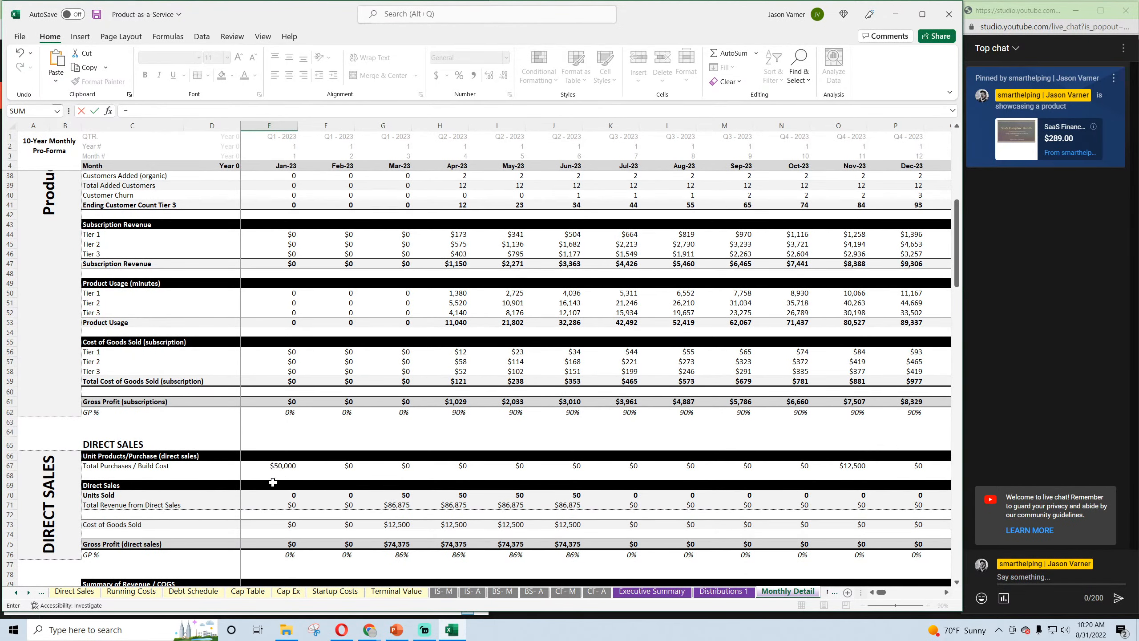
{"action": "left_click", "coordinate": [288, 526]}
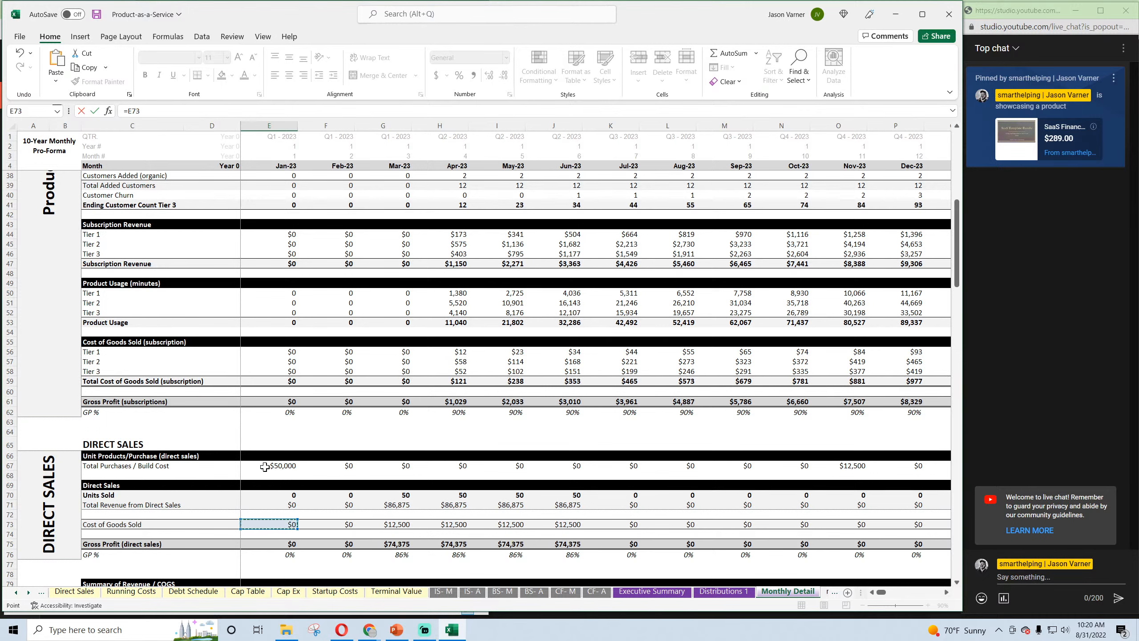
{"action": "key", "text": "Return"}
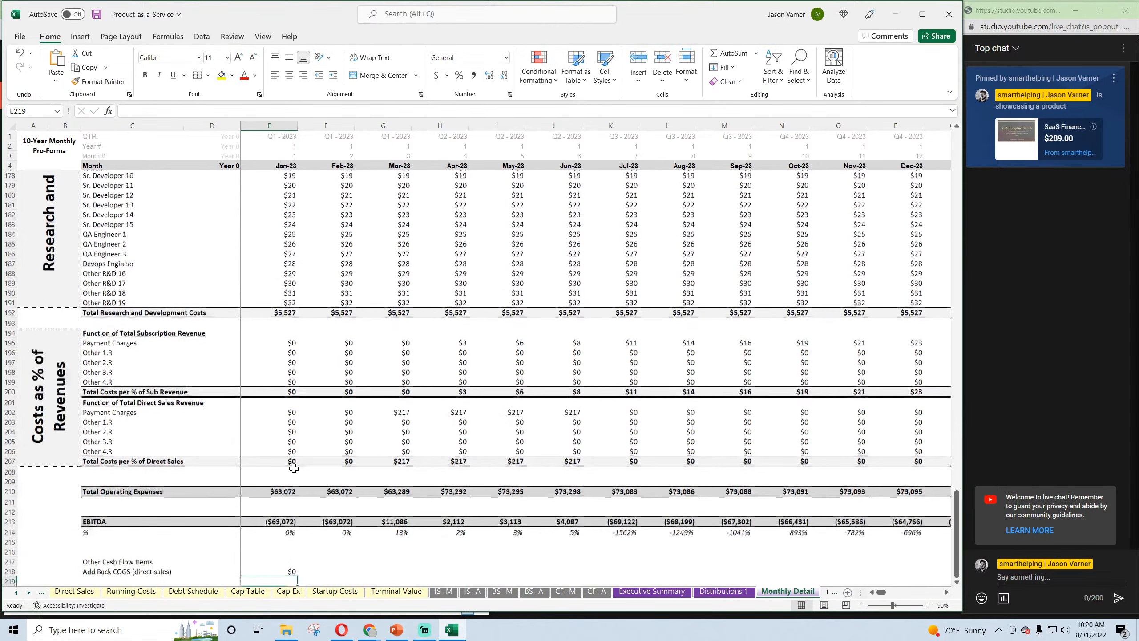
Copy the COGS add-back formula in E218 across row 218 through May-23
{"action": "scroll", "coordinate": [293, 468], "scroll_direction": "down", "scroll_amount": 4}
{"action": "left_click", "coordinate": [296, 463]}
{"action": "left_click_drag", "start_coordinate": [297, 469], "coordinate": [523, 467]}
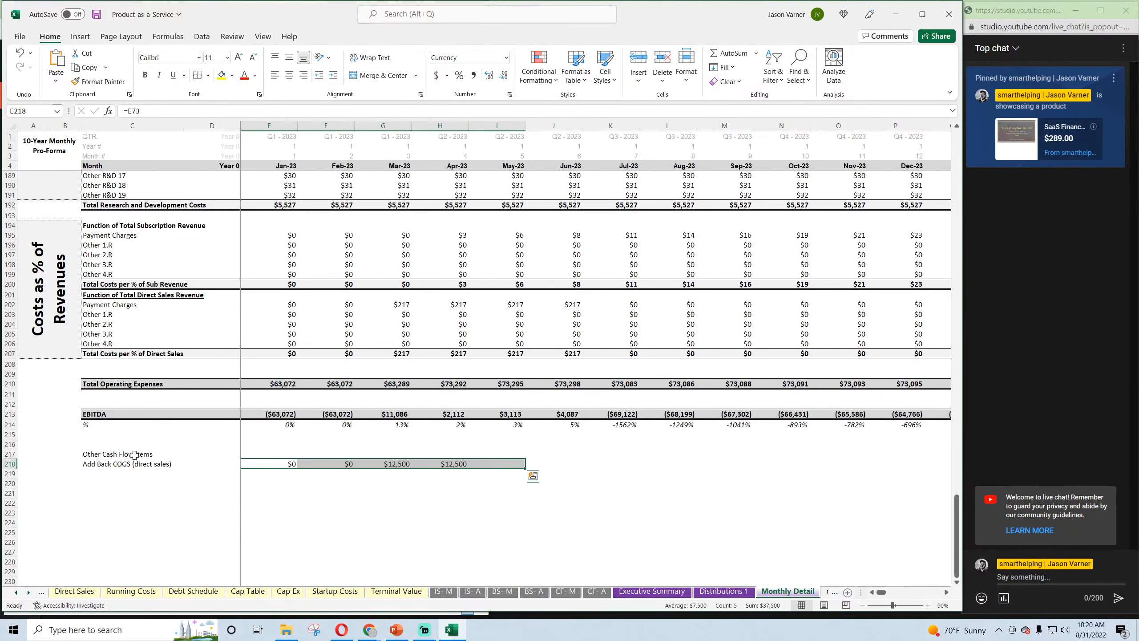
Format the Other Cash Flow Items header in C217:G217 with a black fill and white text
{"action": "left_click_drag", "start_coordinate": [135, 455], "coordinate": [394, 454]}
{"action": "left_click", "coordinate": [232, 75]}
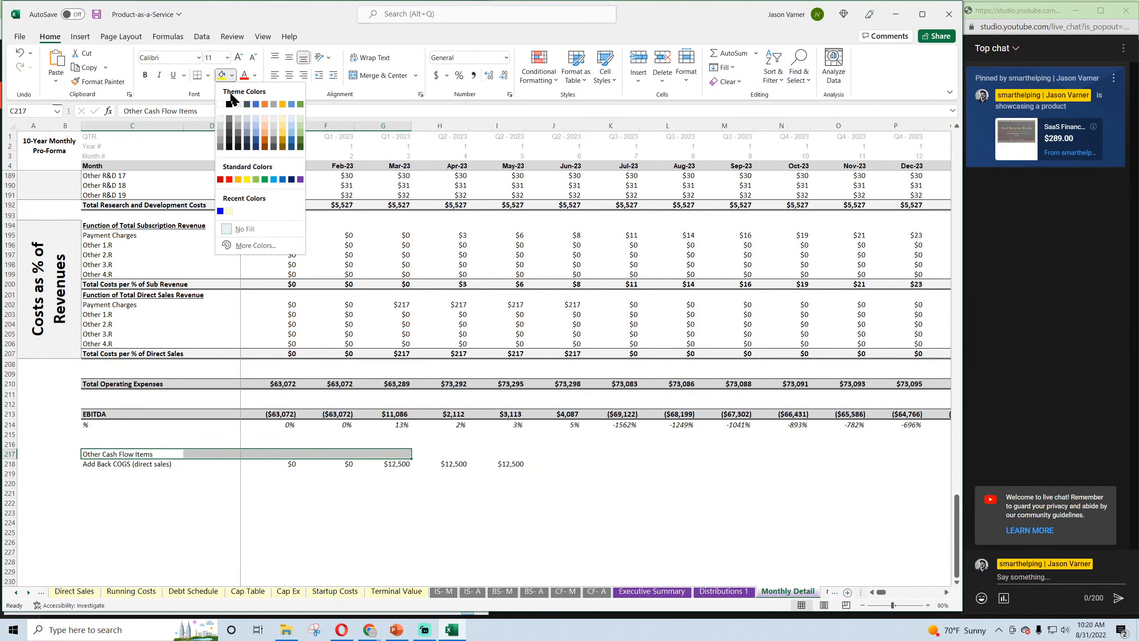
{"action": "left_click", "coordinate": [228, 120]}
{"action": "left_click", "coordinate": [254, 76]}
{"action": "left_click", "coordinate": [242, 120]}
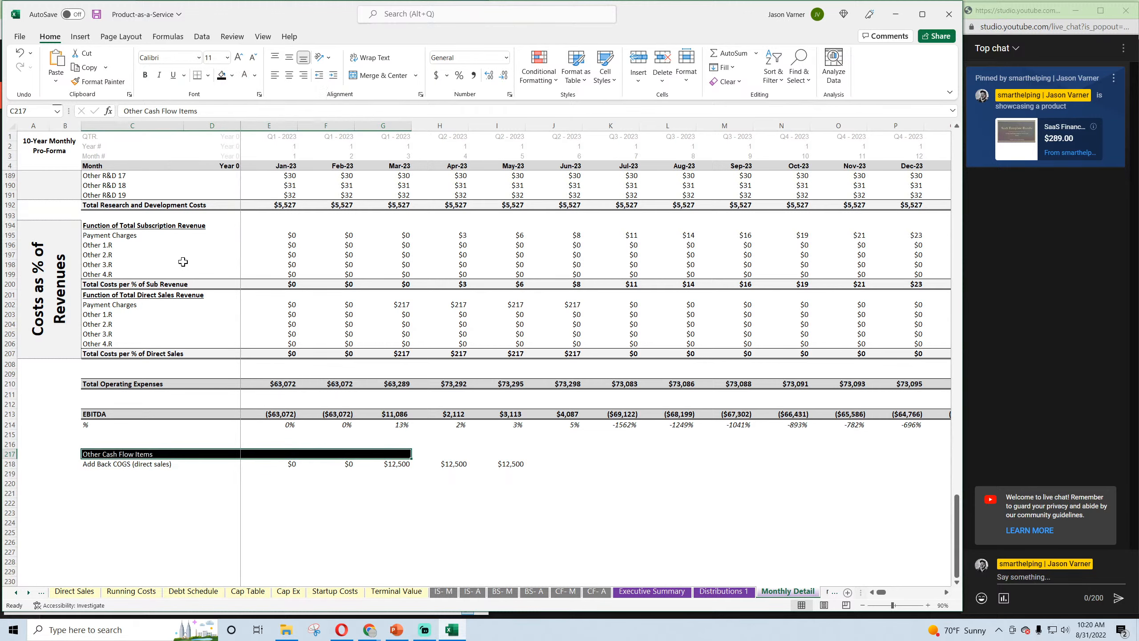
Enter the row label "Reduce Purchases (direct sales)" in C219
{"action": "left_click", "coordinate": [104, 472]}
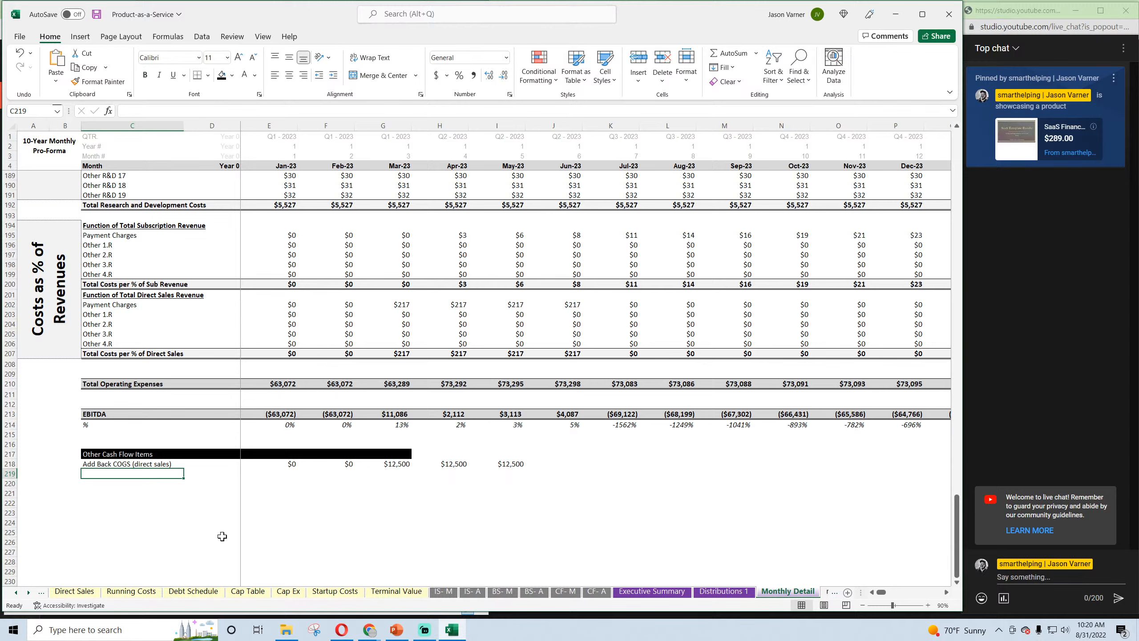
{"action": "type", "text": "REd"}
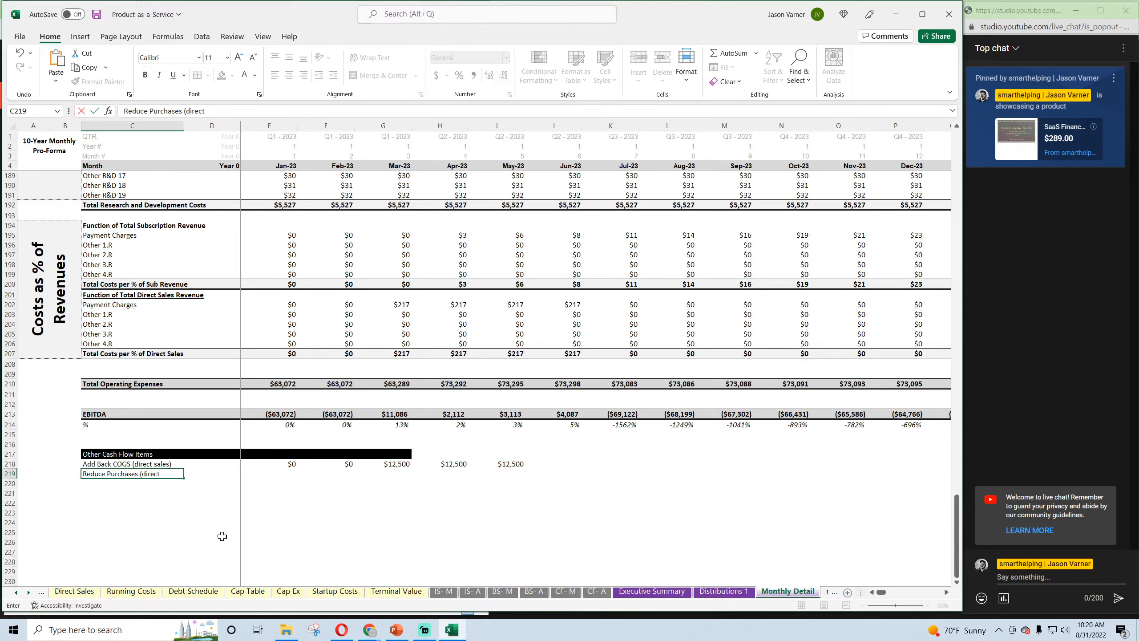
{"action": "type", "text": ")"}
{"action": "key", "text": "Return"}
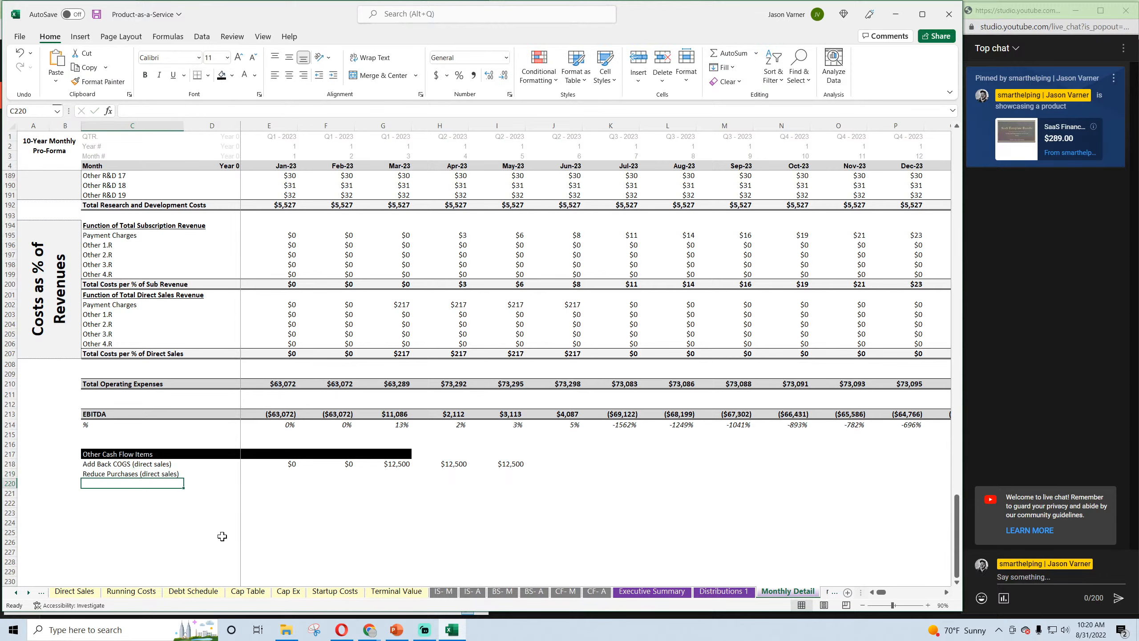
Set E219 to the negative of Total Purchases / Build Cost with =-E67, and copy it across through Aug-23
{"action": "key", "text": "Up"}
{"action": "key", "text": "Right"}
{"action": "key", "text": "Right"}
{"action": "type", "text": "="}
{"action": "scroll", "coordinate": [181, 522], "scroll_direction": "up", "scroll_amount": 20}
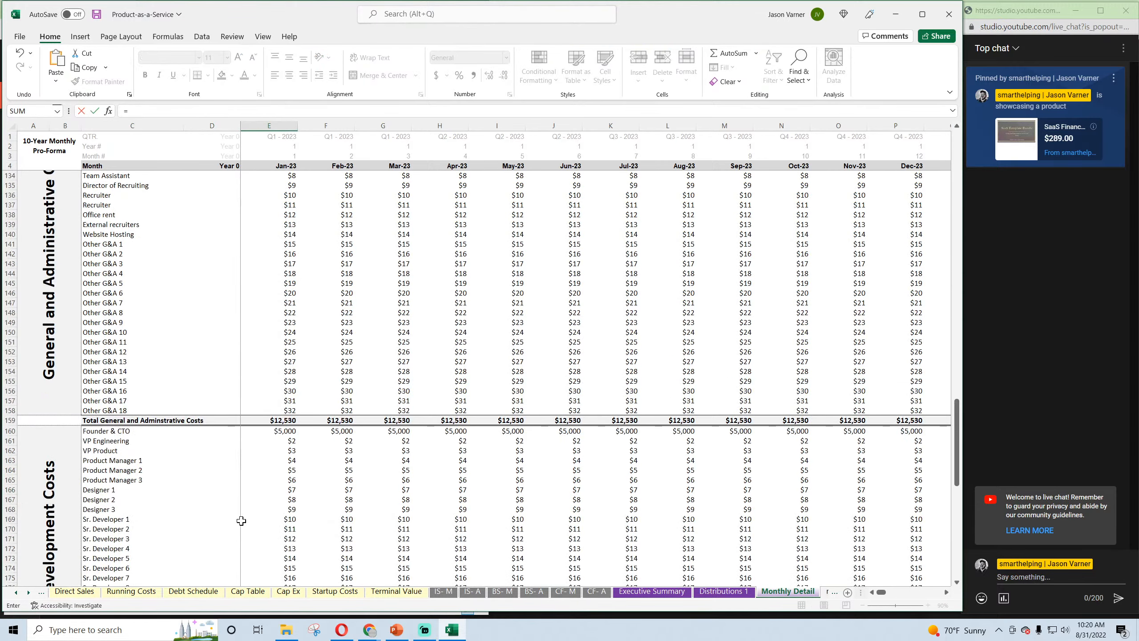
{"action": "scroll", "coordinate": [233, 522], "scroll_direction": "up", "scroll_amount": 7}
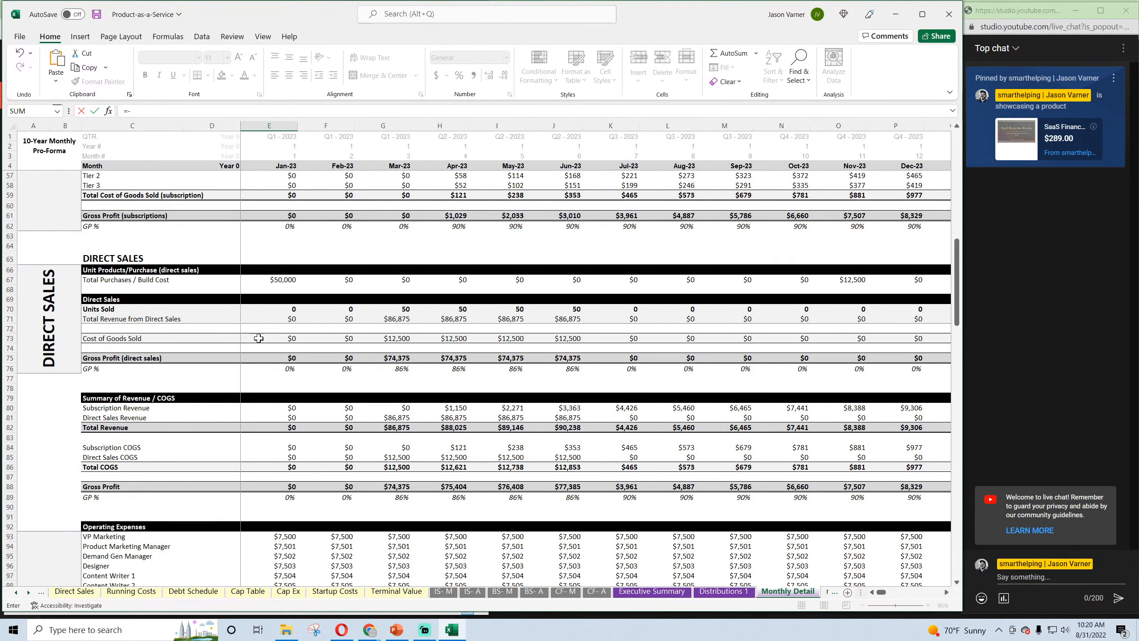
{"action": "left_click", "coordinate": [270, 279]}
{"action": "key", "text": "Return"}
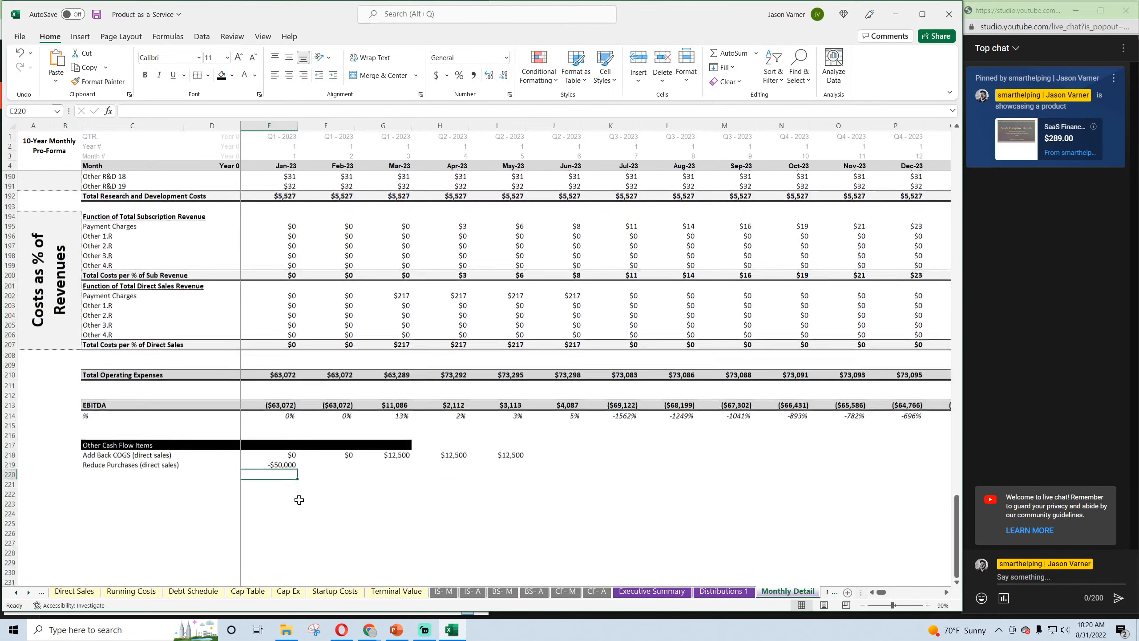
{"action": "left_click", "coordinate": [281, 464]}
{"action": "left_click_drag", "start_coordinate": [296, 469], "coordinate": [693, 467]}
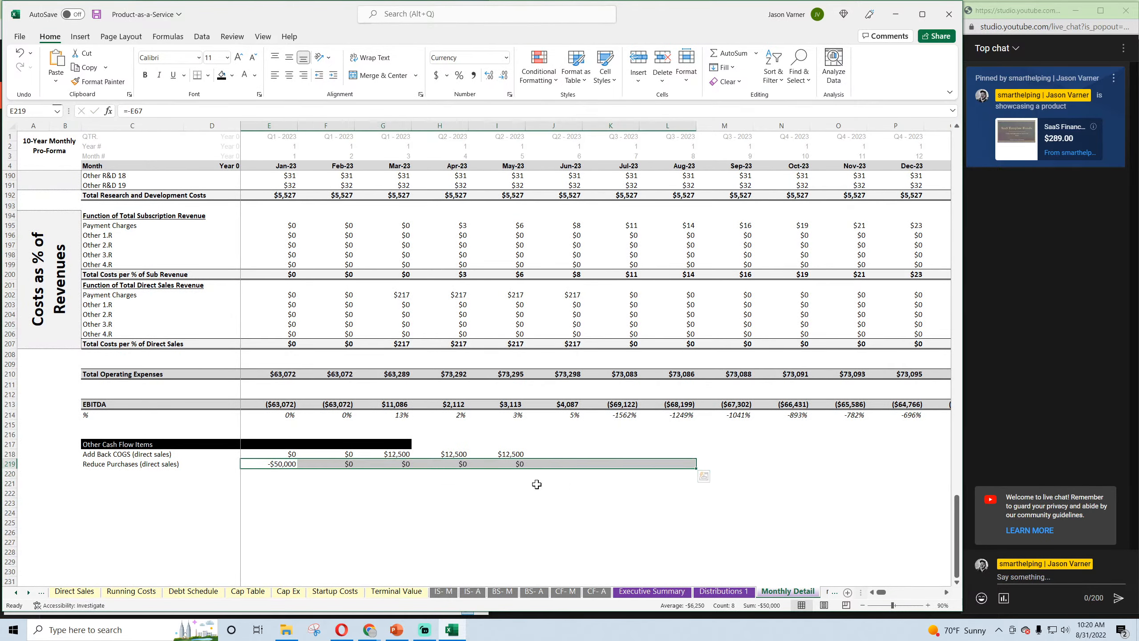
Format E218:L226 as Currency with no symbol, 0 decimal places and negatives in parentheses, and save the workbook
{"action": "left_click_drag", "start_coordinate": [269, 454], "coordinate": [695, 536]}
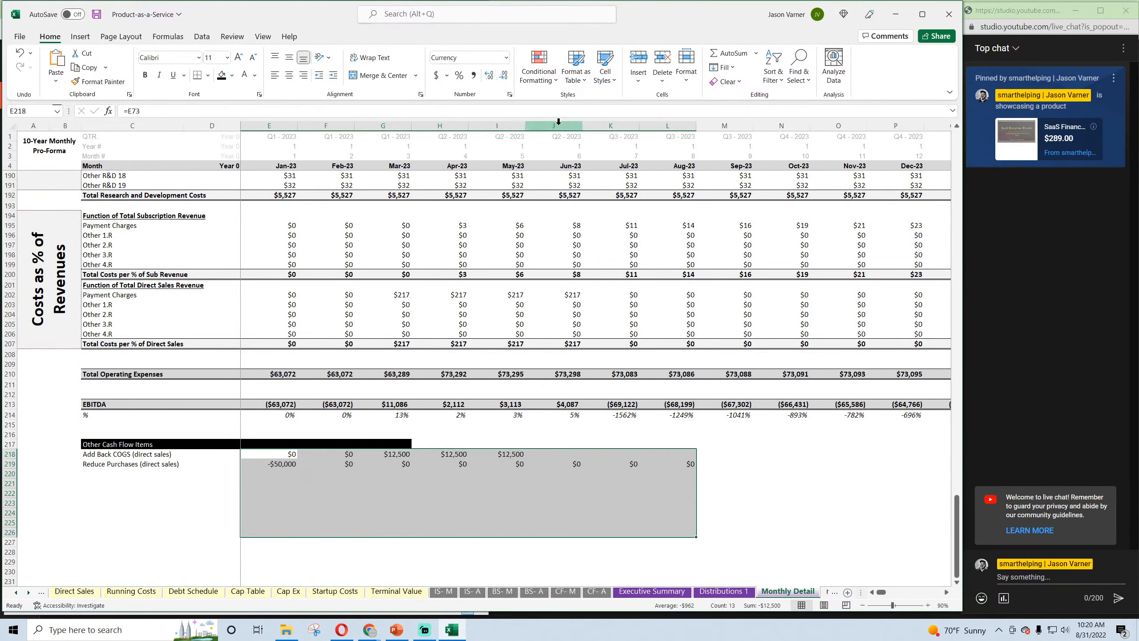
{"action": "key", "text": "ctrl+1"}
{"action": "left_click", "coordinate": [493, 264]}
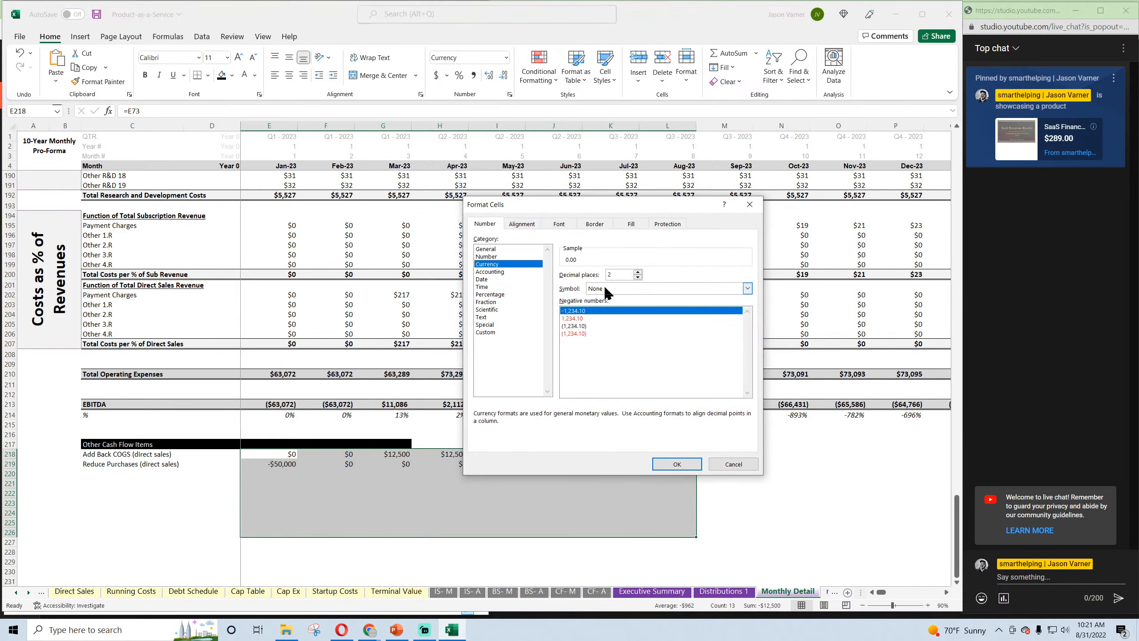
{"action": "left_click", "coordinate": [637, 277]}
{"action": "left_click", "coordinate": [638, 277]}
{"action": "left_click", "coordinate": [582, 326]}
{"action": "left_click", "coordinate": [677, 464]}
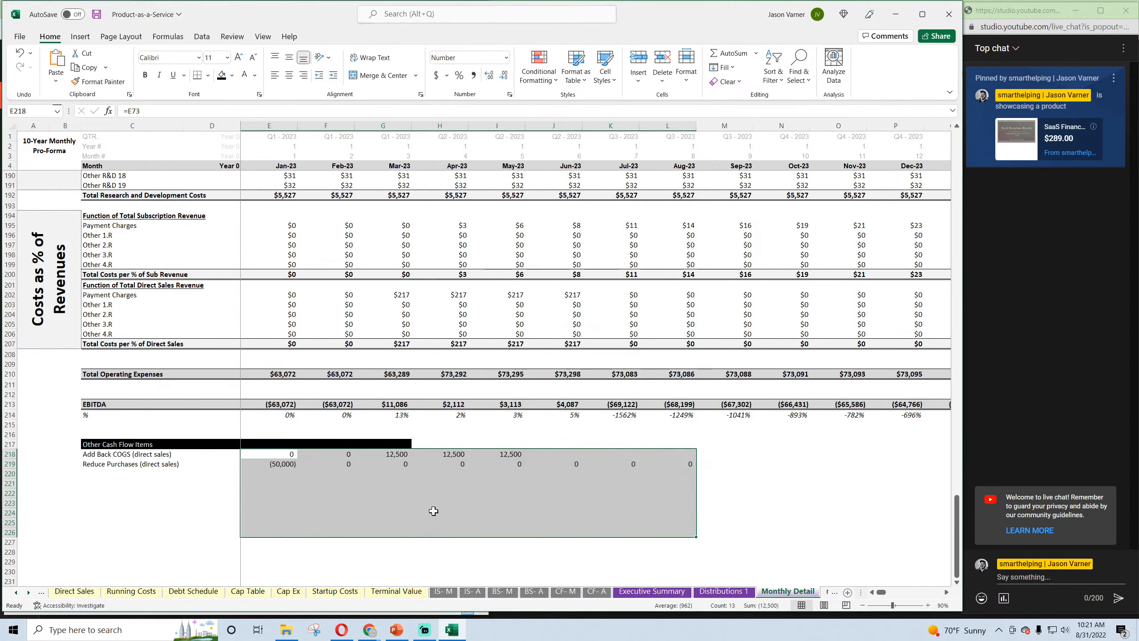
{"action": "left_click", "coordinate": [365, 512]}
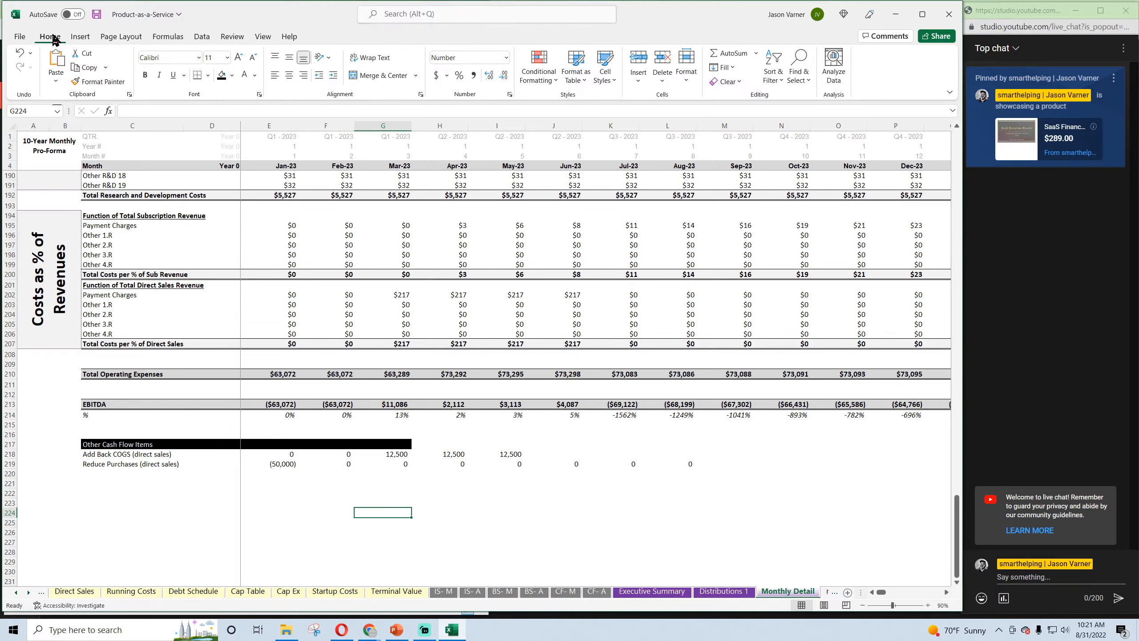
{"action": "left_click", "coordinate": [96, 14]}
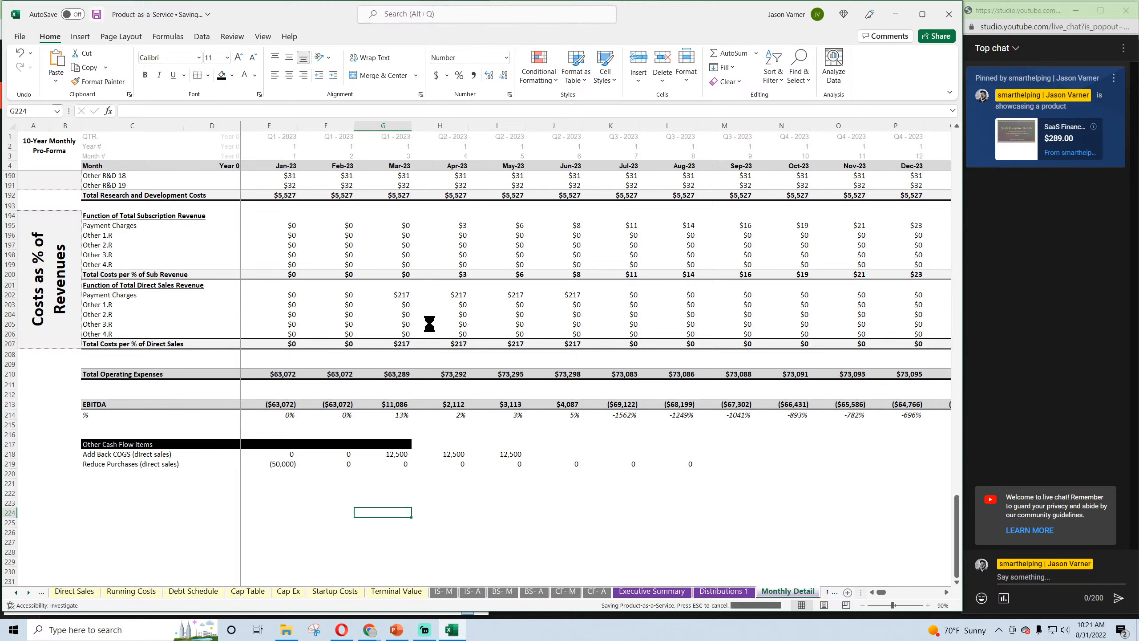
Extend the black Other Cash Flow Items header formatting along row 217 through Oct-23
{"action": "left_click", "coordinate": [530, 484]}
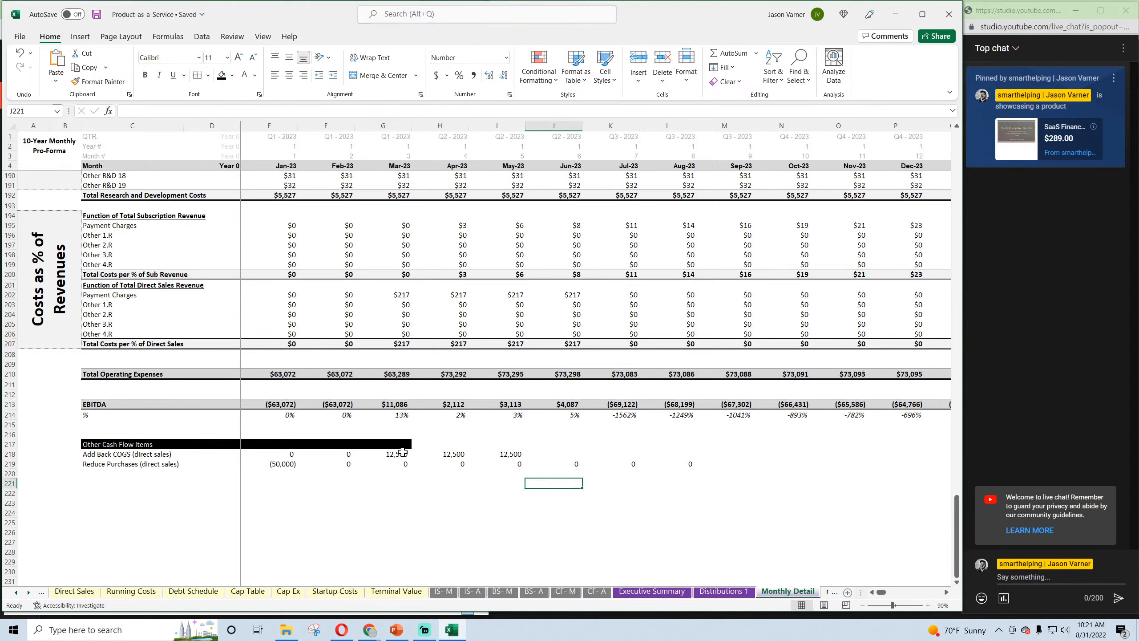
{"action": "left_click", "coordinate": [399, 445]}
{"action": "left_click_drag", "start_coordinate": [411, 449], "coordinate": [767, 458]}
{"action": "left_click", "coordinate": [104, 456]}
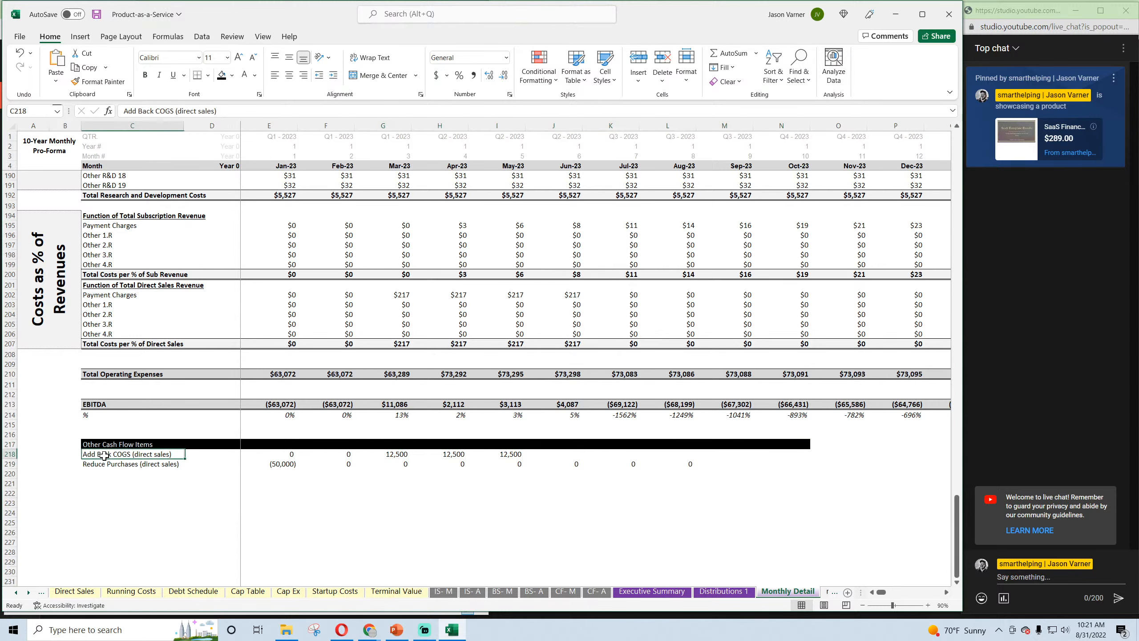
{"action": "left_click", "coordinate": [106, 465]}
{"action": "left_click", "coordinate": [111, 474]}
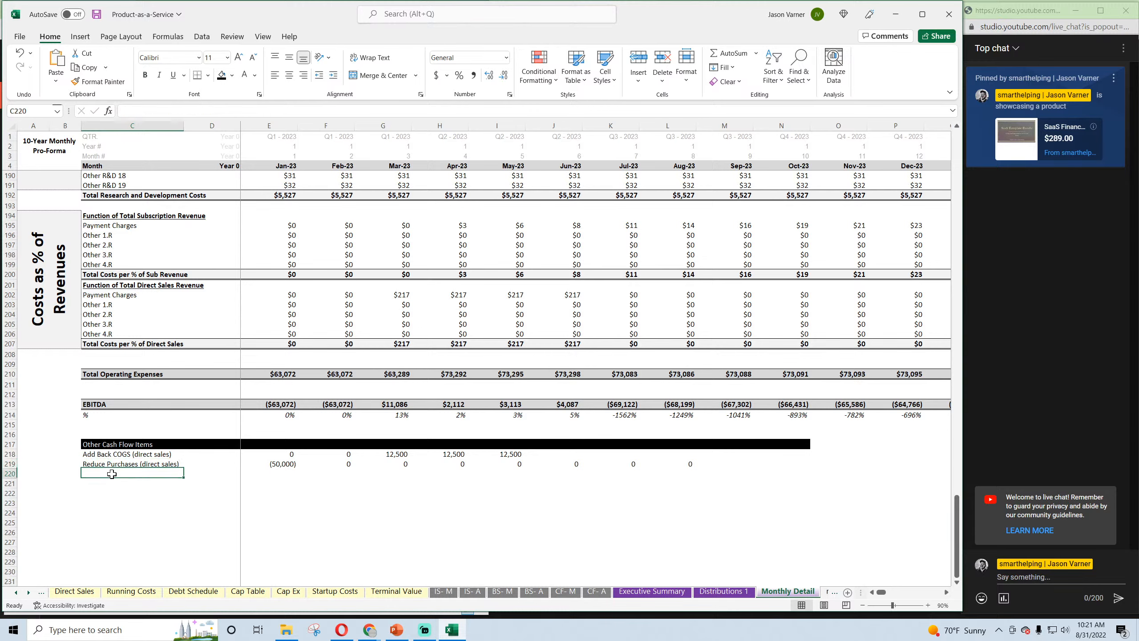
{"action": "left_click", "coordinate": [128, 456]}
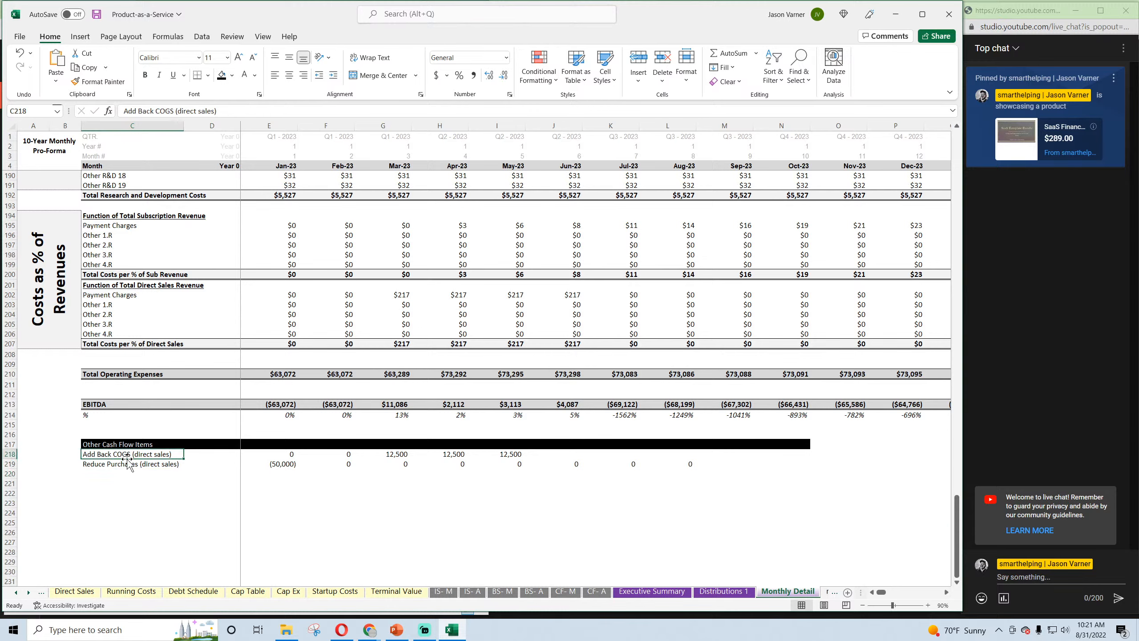
Relabel the second item under Other Cash Flow Items, in C219, as "CapEx"
{"action": "left_click", "coordinate": [125, 464]}
{"action": "left_click", "coordinate": [139, 474]}
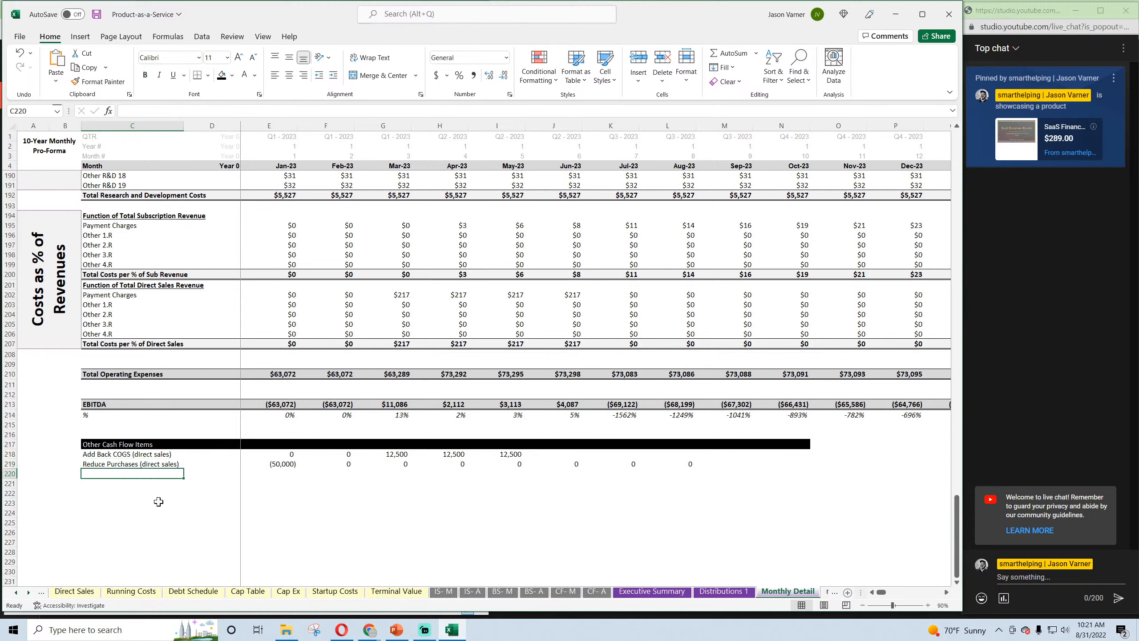
{"action": "key", "text": "Down"}
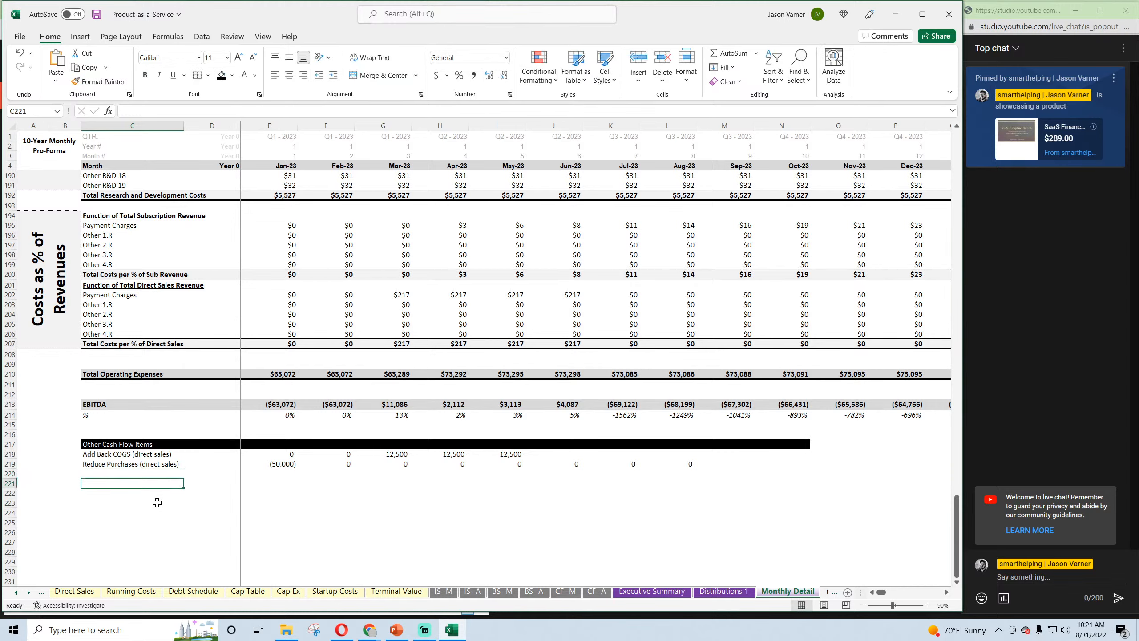
{"action": "key", "text": "Up"}
{"action": "key", "text": "Up"}
{"action": "type", "text": "CapEx"}
{"action": "key", "text": "Return"}
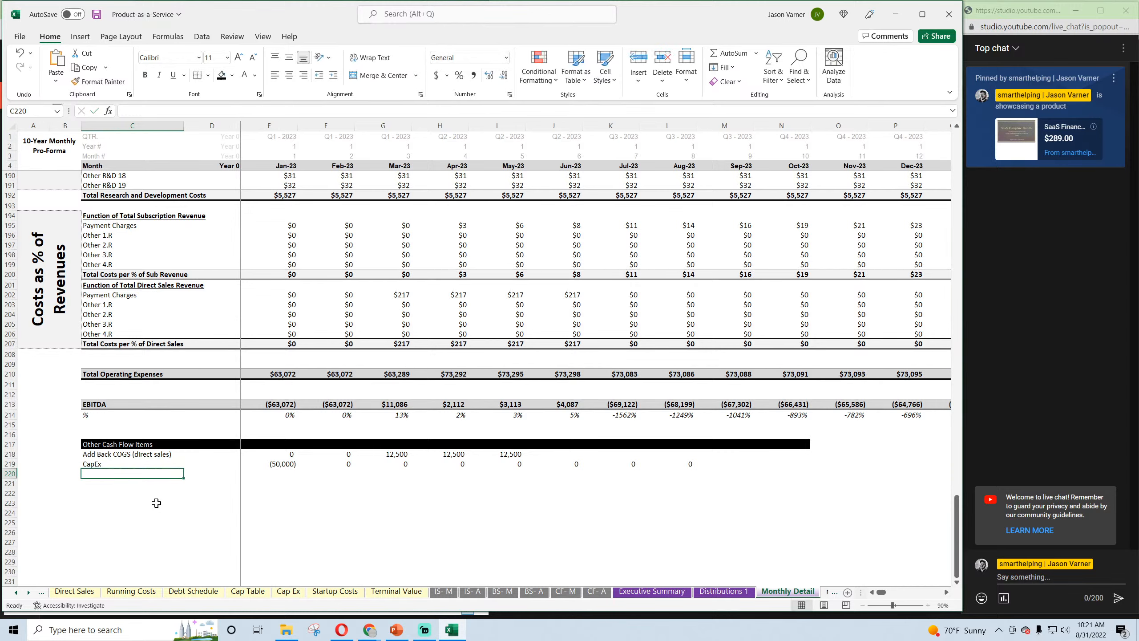
Add the labels "Taxes" in C220 and "Exit Proceeds" in C221 below CapEx
{"action": "type", "text": "Taxes"}
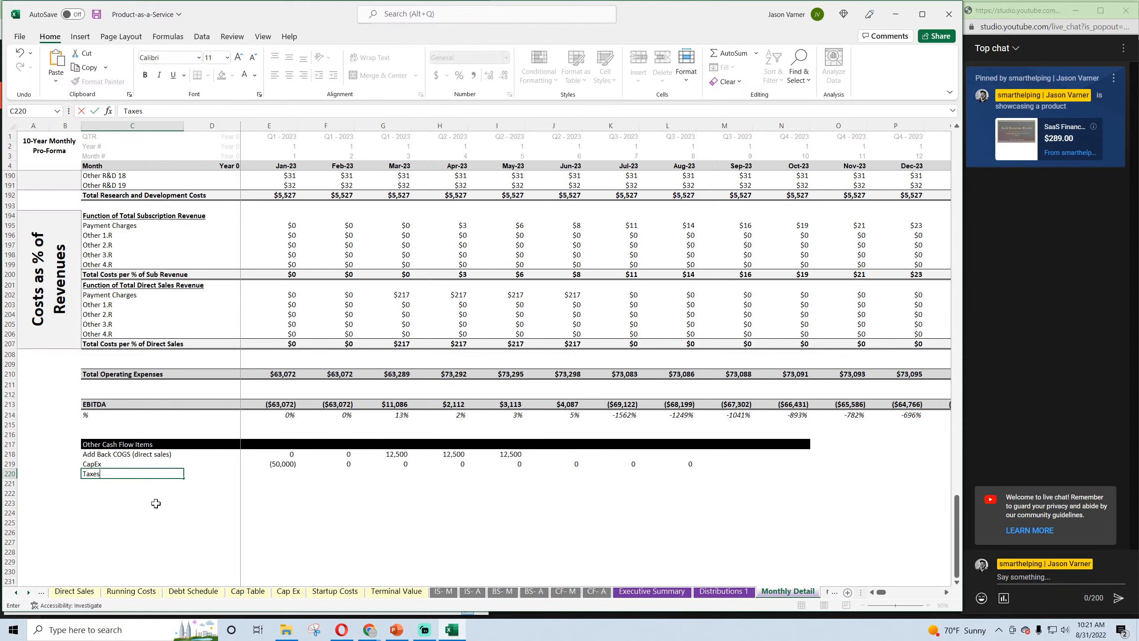
{"action": "key", "text": "Return"}
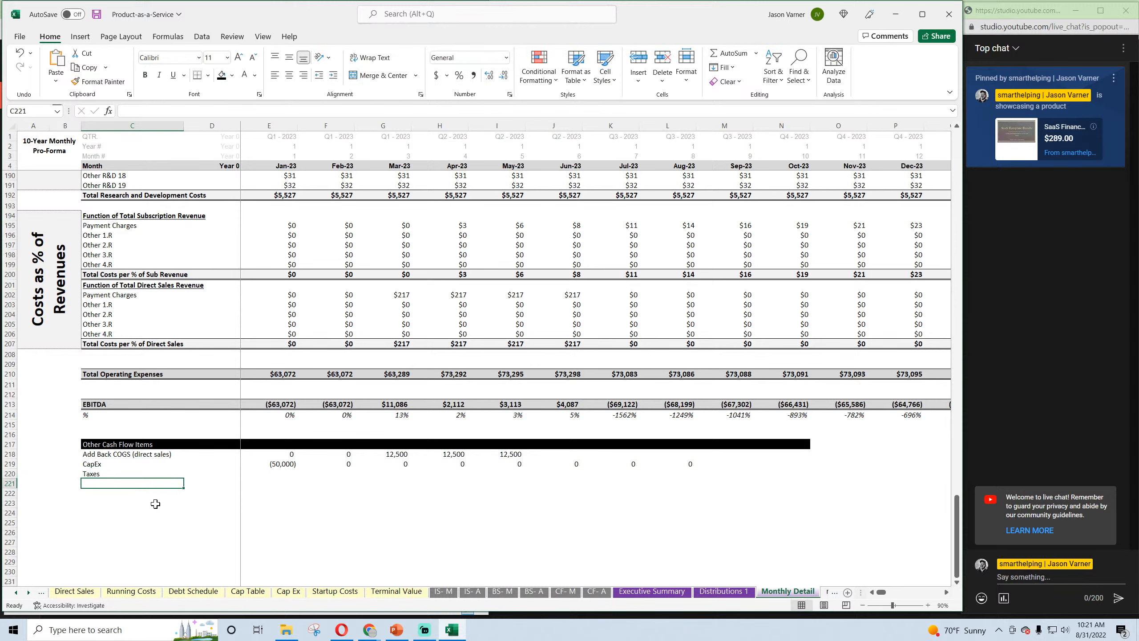
{"action": "type", "text": "S"}
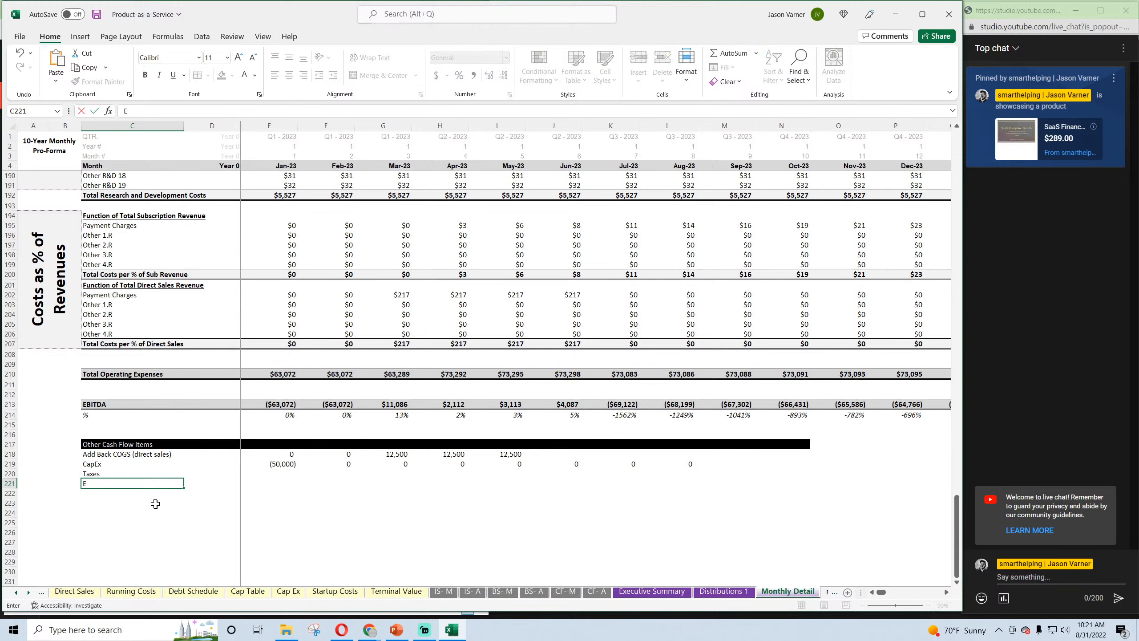
{"action": "type", "text": "xit Proceeds"}
{"action": "key", "text": "Return"}
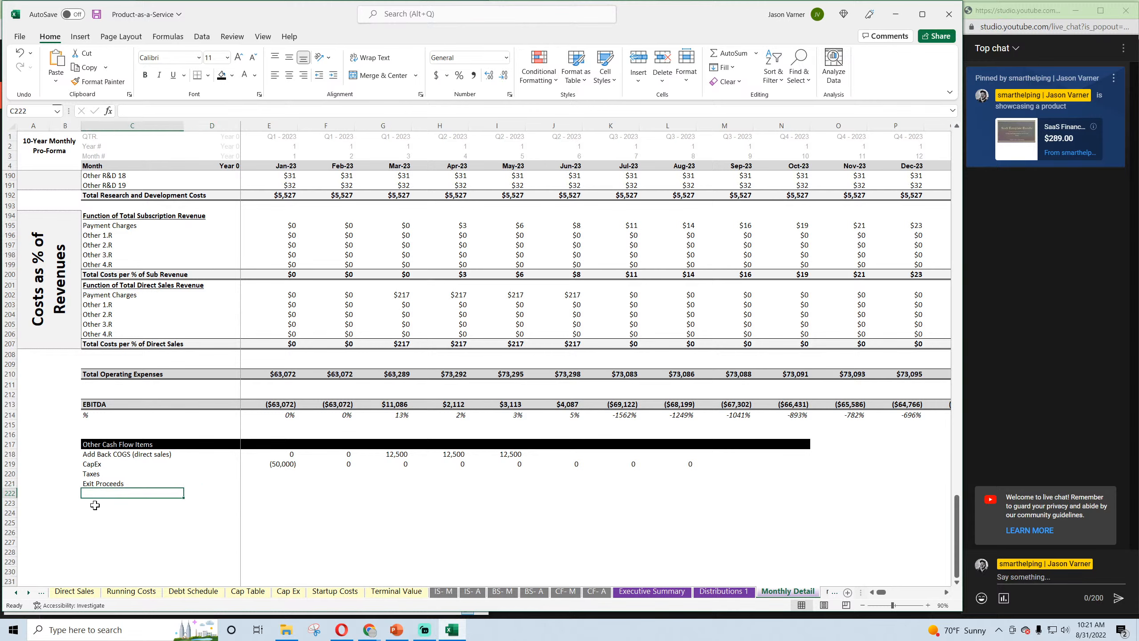
Add the labels "Debt Service (principal)" in C222 and "Debt Service (interest)" in C223
{"action": "type", "text": "Debt Serv"}
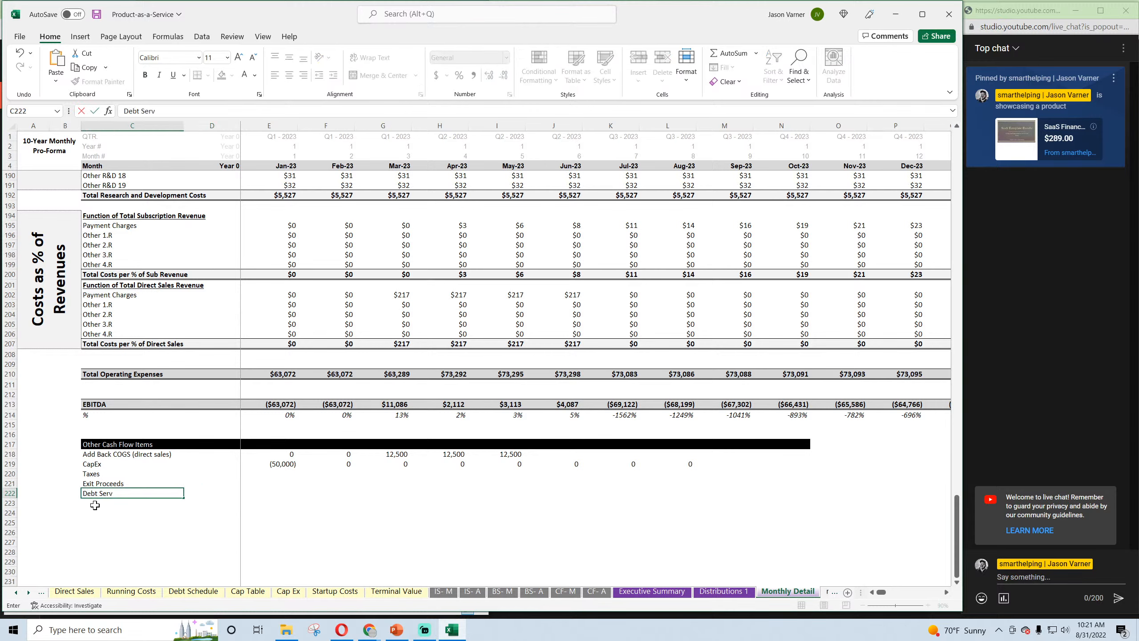
{"action": "type", "text": "ice (principal)"}
{"action": "key", "text": "Return"}
{"action": "type", "text": "D"}
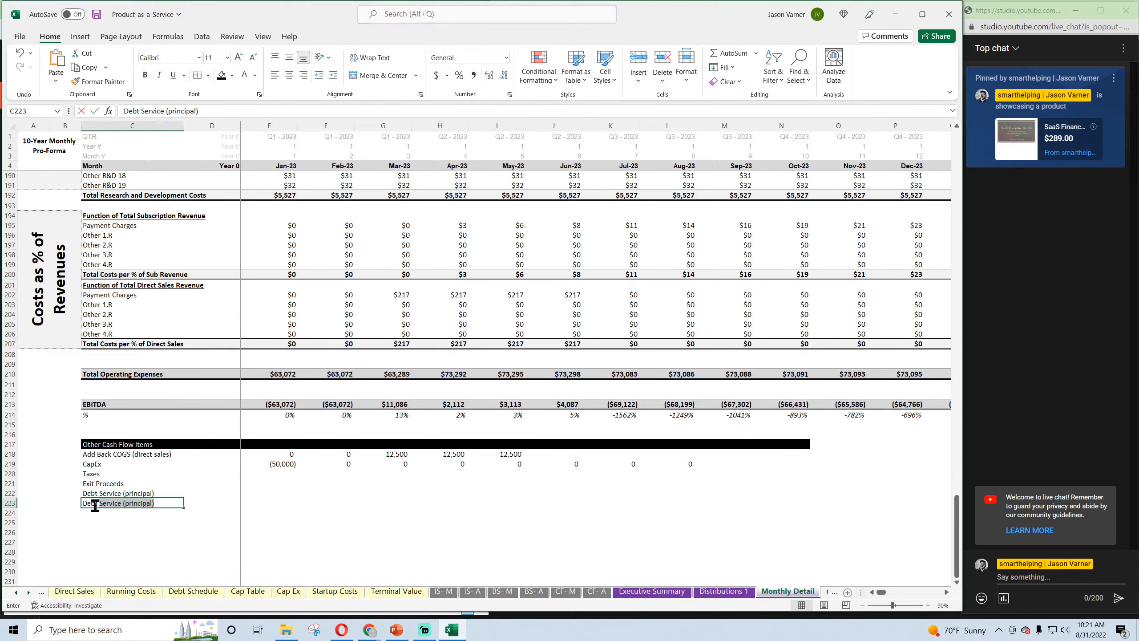
{"action": "type", "text": "ebt Service (intere"}
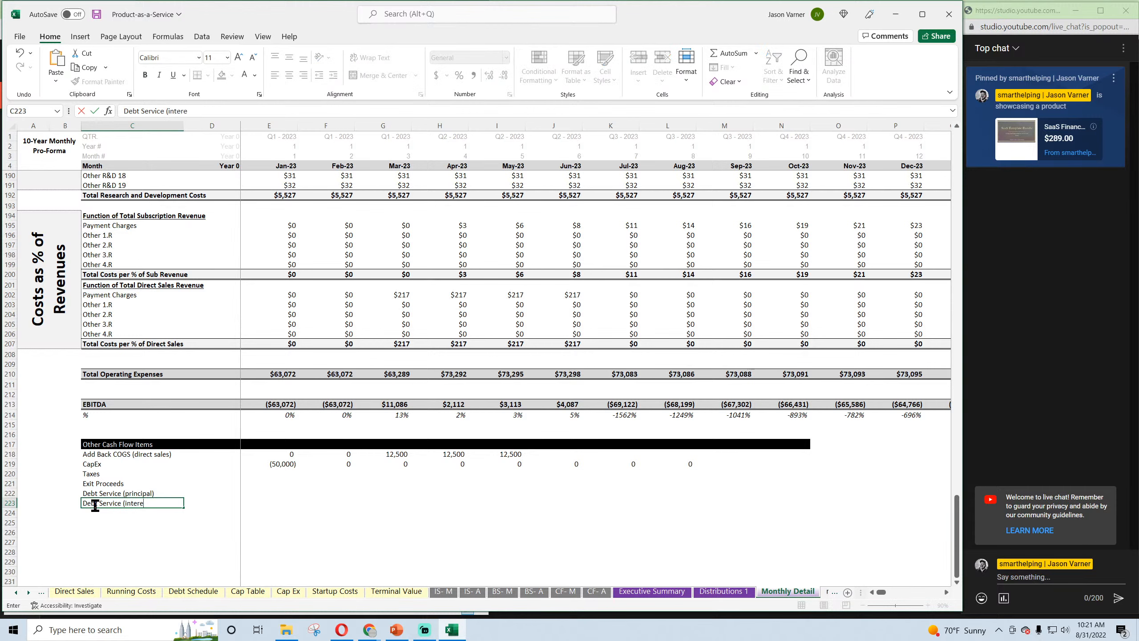
{"action": "type", "text": "st)"}
{"action": "key", "text": "Return"}
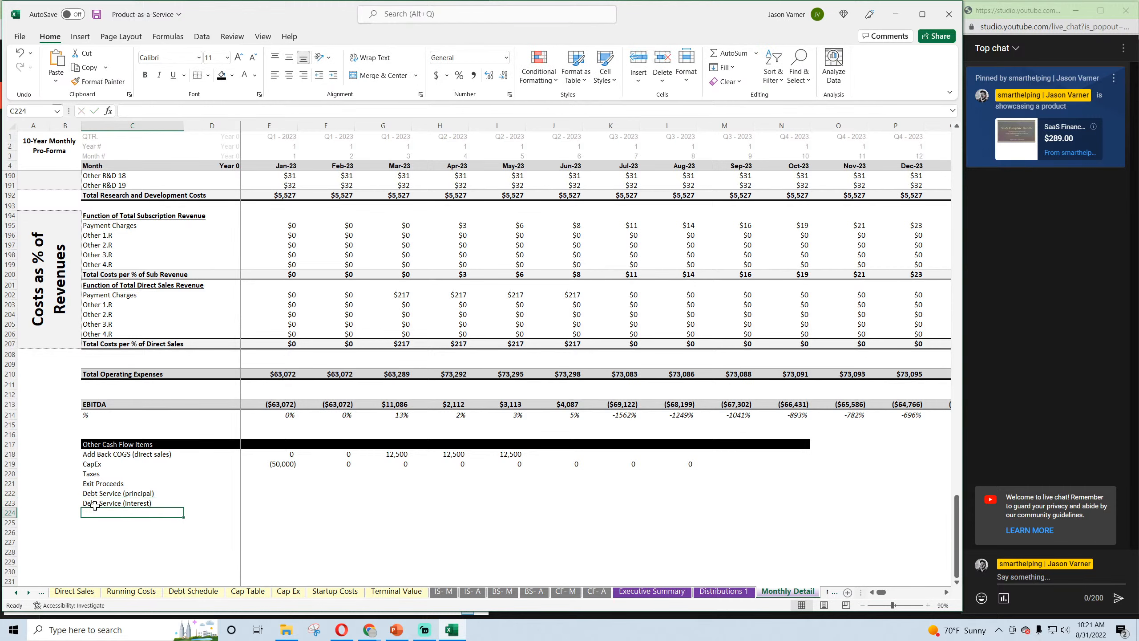
Link January CapEx in E219 to capital expenditure in 'CF- M'!D17 and fill the formula across to October
{"action": "left_click", "coordinate": [278, 463]}
{"action": "type", "text": "="}
{"action": "left_click", "coordinate": [566, 591]}
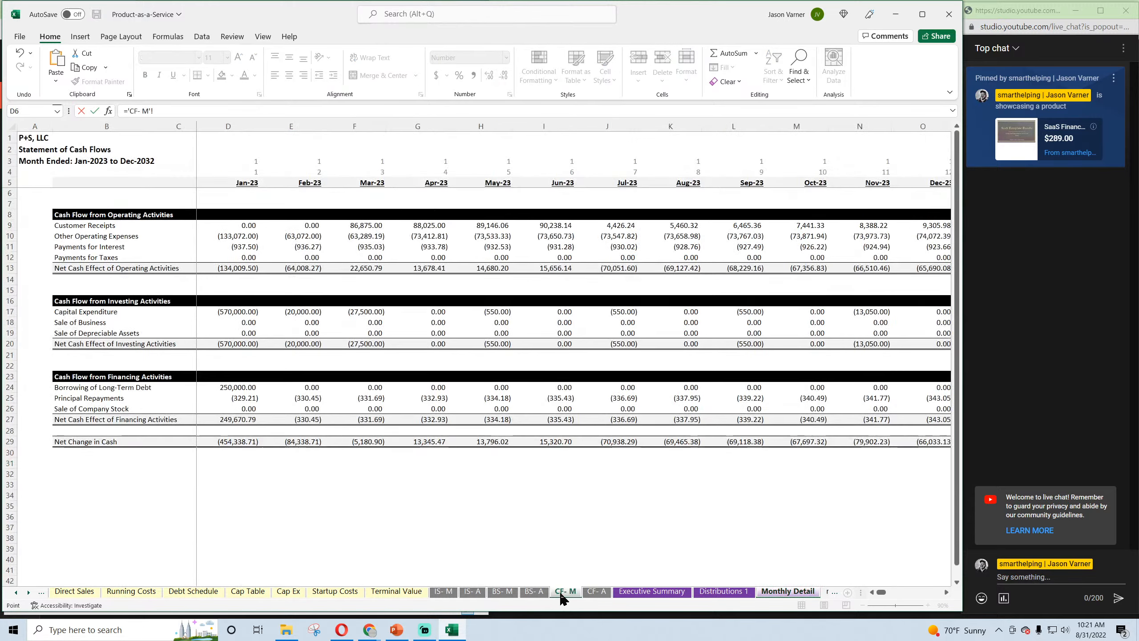
{"action": "left_click", "coordinate": [241, 313]}
{"action": "key", "text": "Return"}
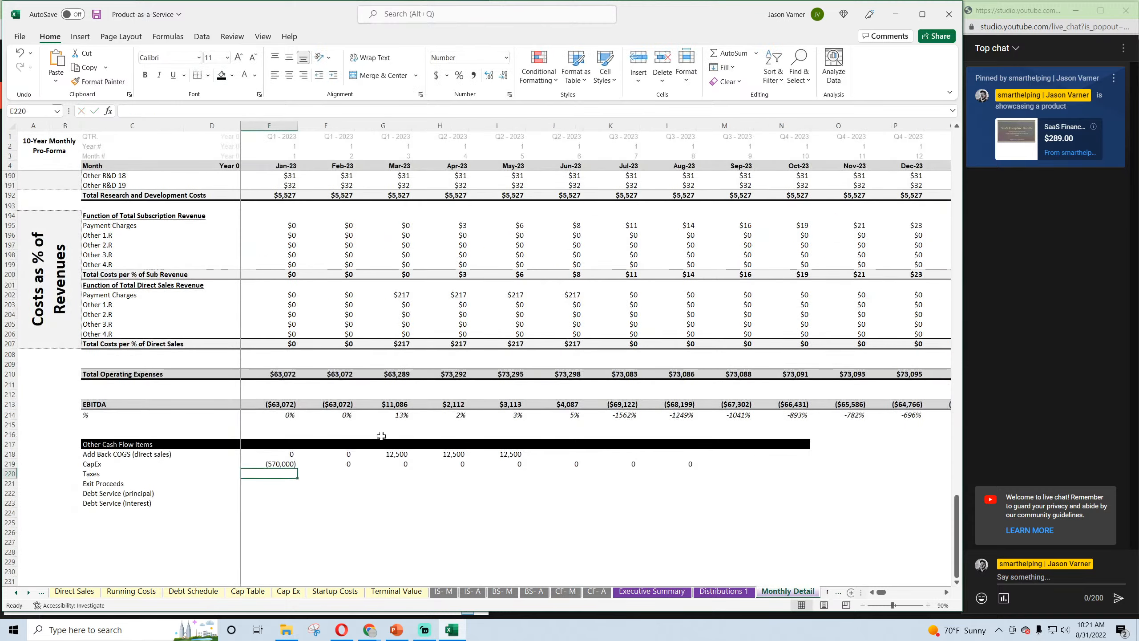
{"action": "left_click", "coordinate": [278, 464]}
{"action": "left_click_drag", "start_coordinate": [297, 468], "coordinate": [774, 473]}
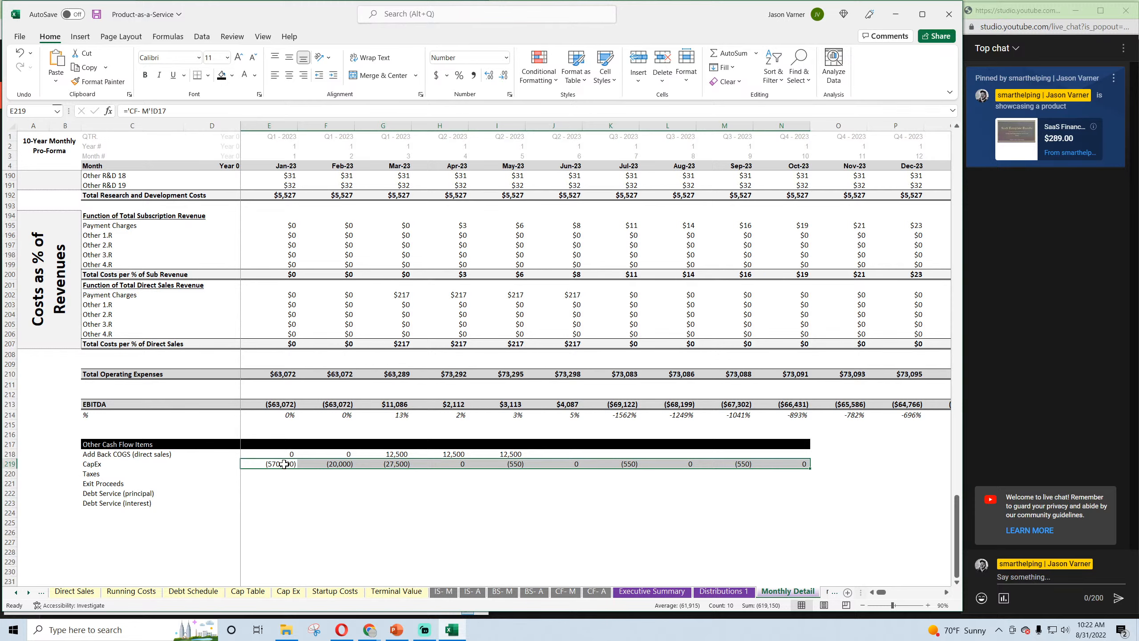
Link January Taxes in E220 to the payments for taxes in 'CF- M'!D12
{"action": "left_click", "coordinate": [282, 474]}
{"action": "type", "text": "="}
{"action": "left_click", "coordinate": [566, 591]}
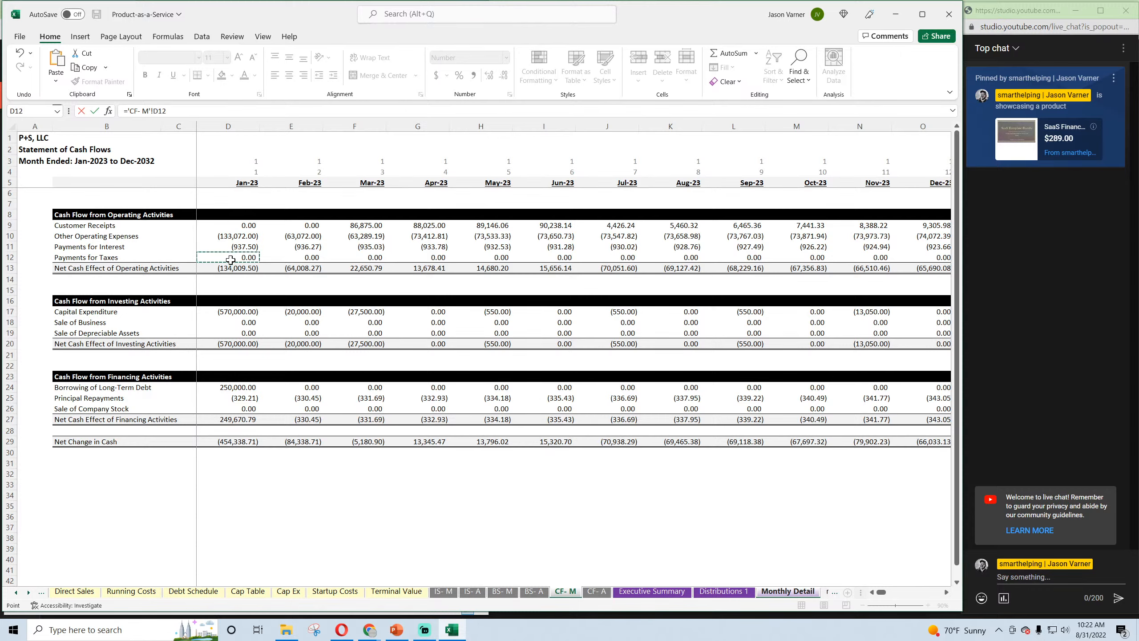
{"action": "key", "text": "Return"}
Set January Exit Proceeds in E221 to the sale of business plus the sale of depreciable assets from the CF- M sheet
{"action": "key", "text": "BackSpace"}
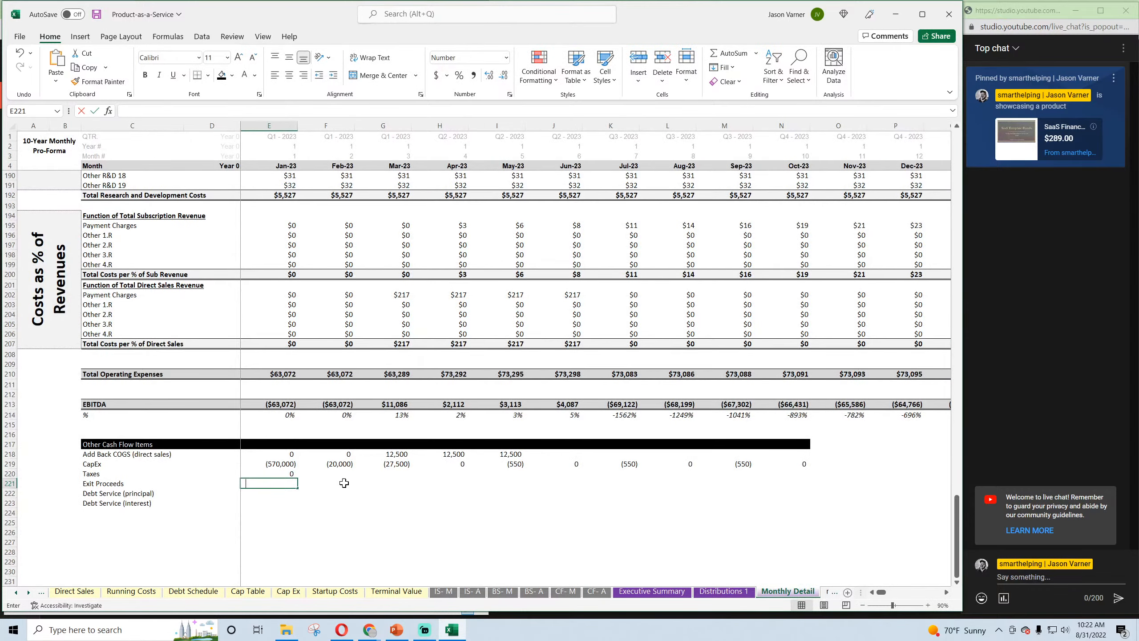
{"action": "type", "text": "="}
{"action": "left_click", "coordinate": [566, 591]}
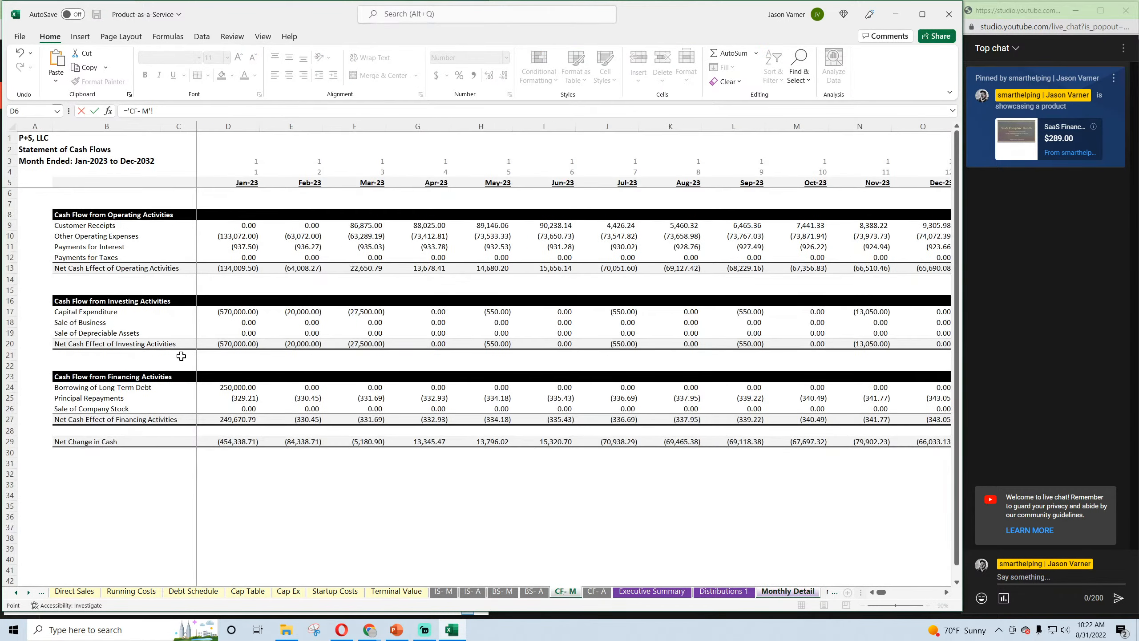
{"action": "left_click", "coordinate": [232, 326]}
{"action": "type", "text": "+"}
{"action": "left_click", "coordinate": [233, 333]}
{"action": "key", "text": "Return"}
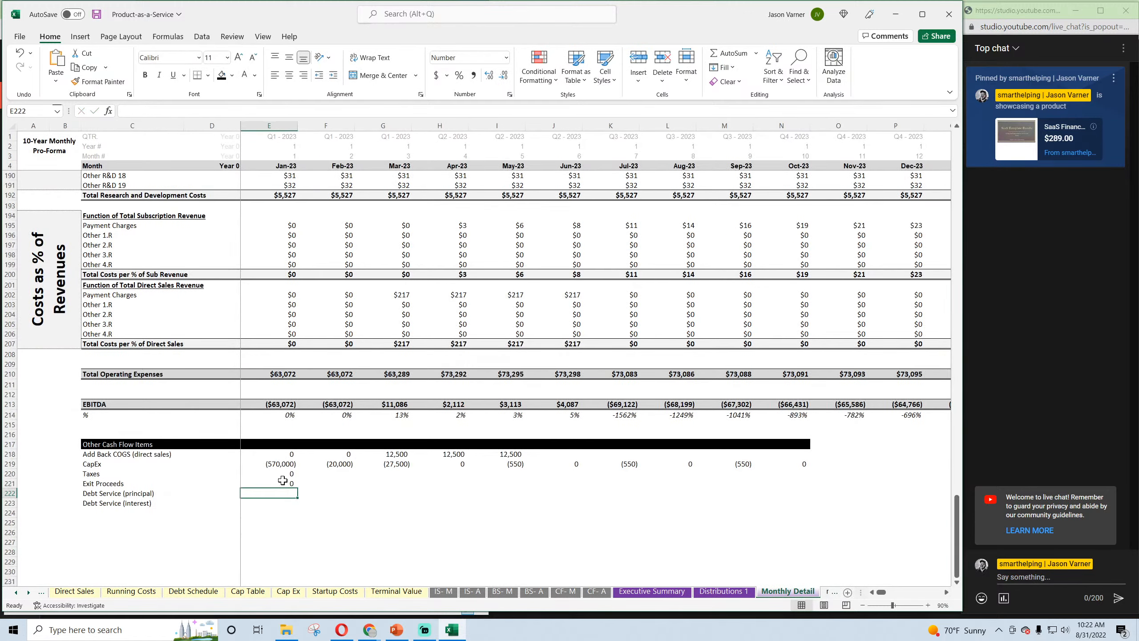
{"action": "type", "text": "="}
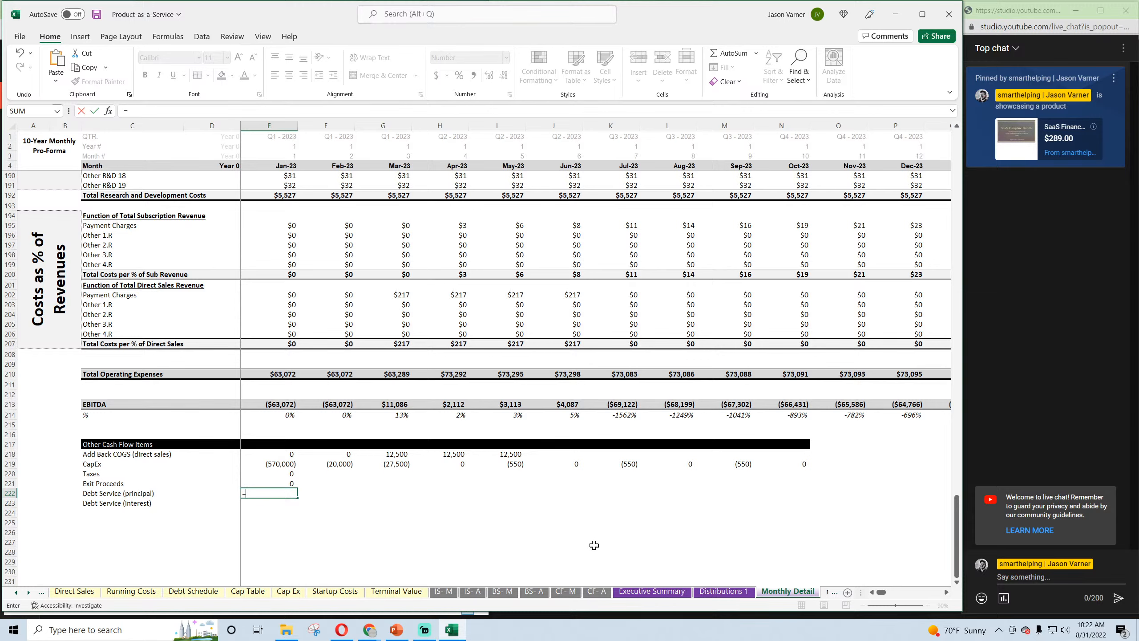
{"action": "key", "text": "Escape"}
{"action": "key", "text": "Down"}
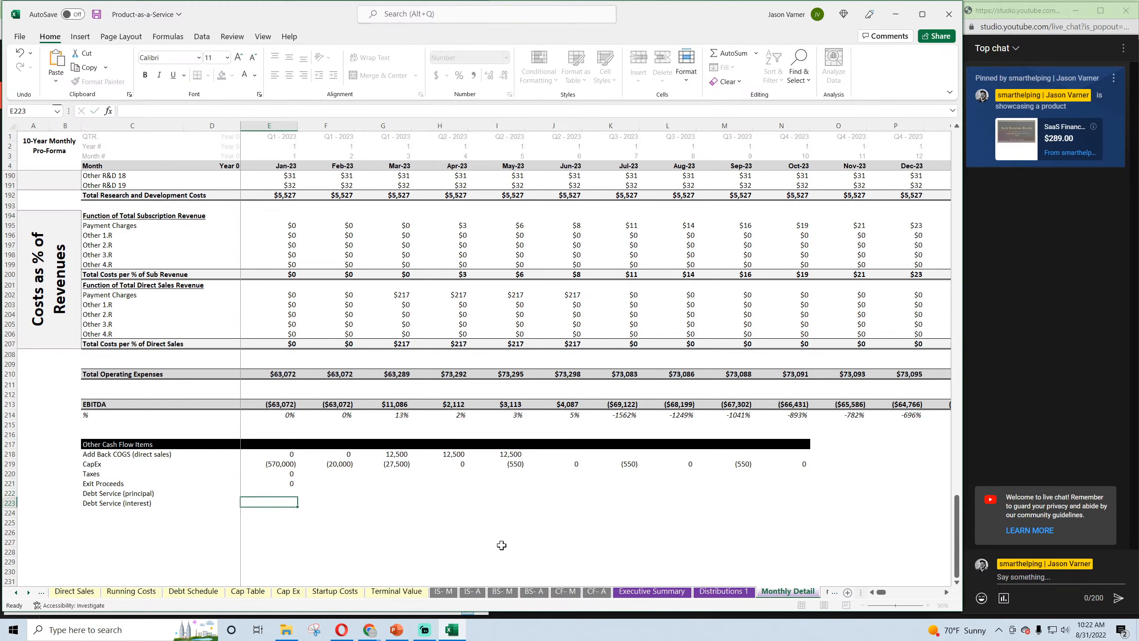
{"action": "scroll", "coordinate": [368, 519], "scroll_direction": "up", "scroll_amount": 11}
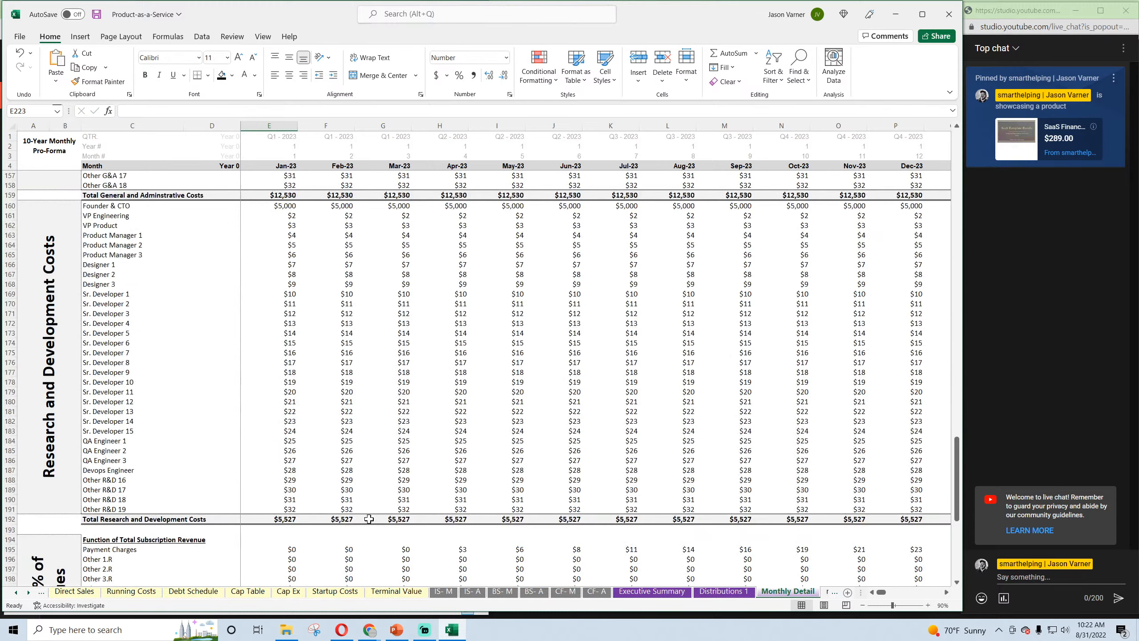
{"action": "scroll", "coordinate": [369, 519], "scroll_direction": "up", "scroll_amount": 5}
{"action": "scroll", "coordinate": [368, 519], "scroll_direction": "down", "scroll_amount": 16}
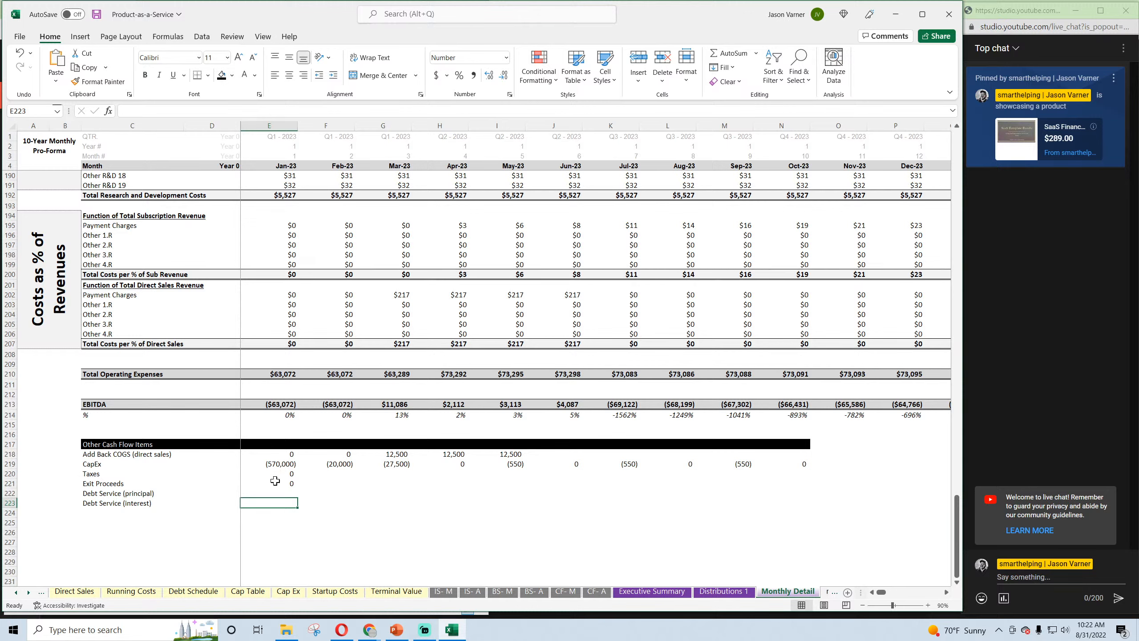
Link January Debt Service (interest) in E223 to the payments for interest in 'CF- M'!D11 and fill the formula across to July
{"action": "type", "text": "="}
{"action": "left_click", "coordinate": [565, 591]}
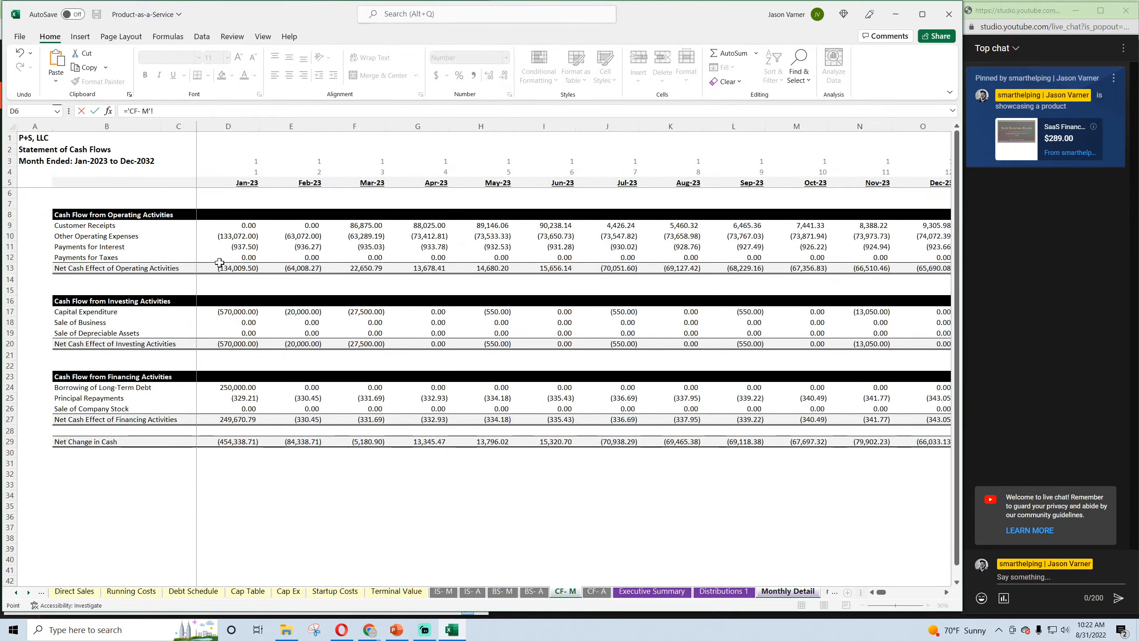
{"action": "left_click", "coordinate": [234, 248]}
{"action": "key", "text": "Return"}
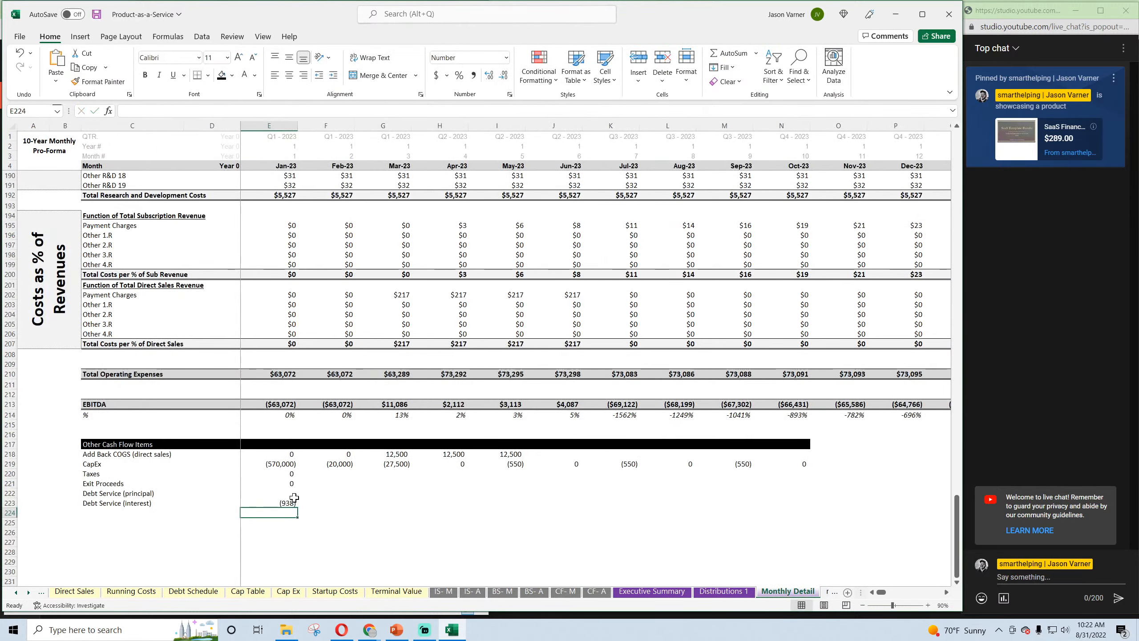
{"action": "left_click", "coordinate": [294, 498]}
{"action": "left_click_drag", "start_coordinate": [298, 508], "coordinate": [632, 504]}
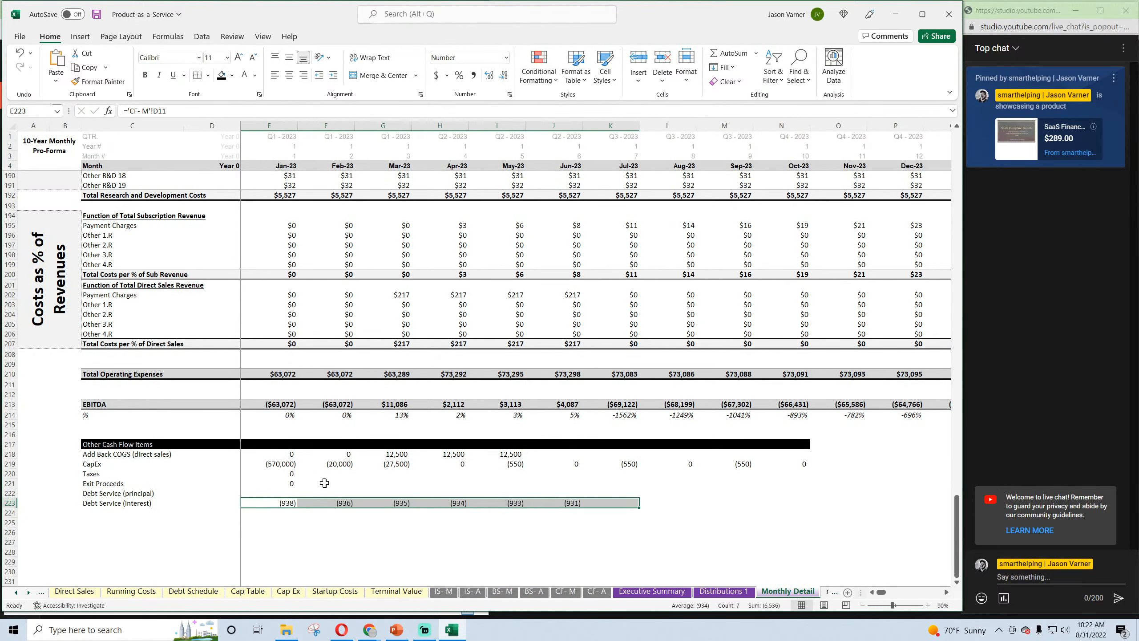
Enter a SUMIFS in E222 that sums Debt Schedule column D where its column J matches the month in 'Monthly Detail'!E4
{"action": "left_click", "coordinate": [283, 491]}
{"action": "type", "text": "=su"}
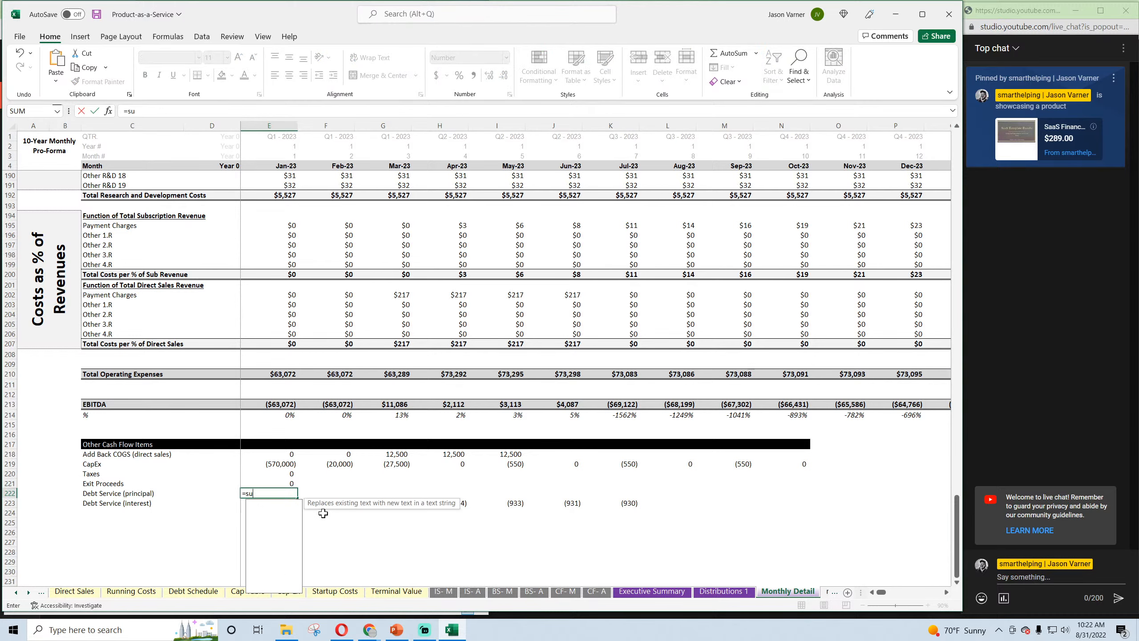
{"action": "type", "text": "mifs("}
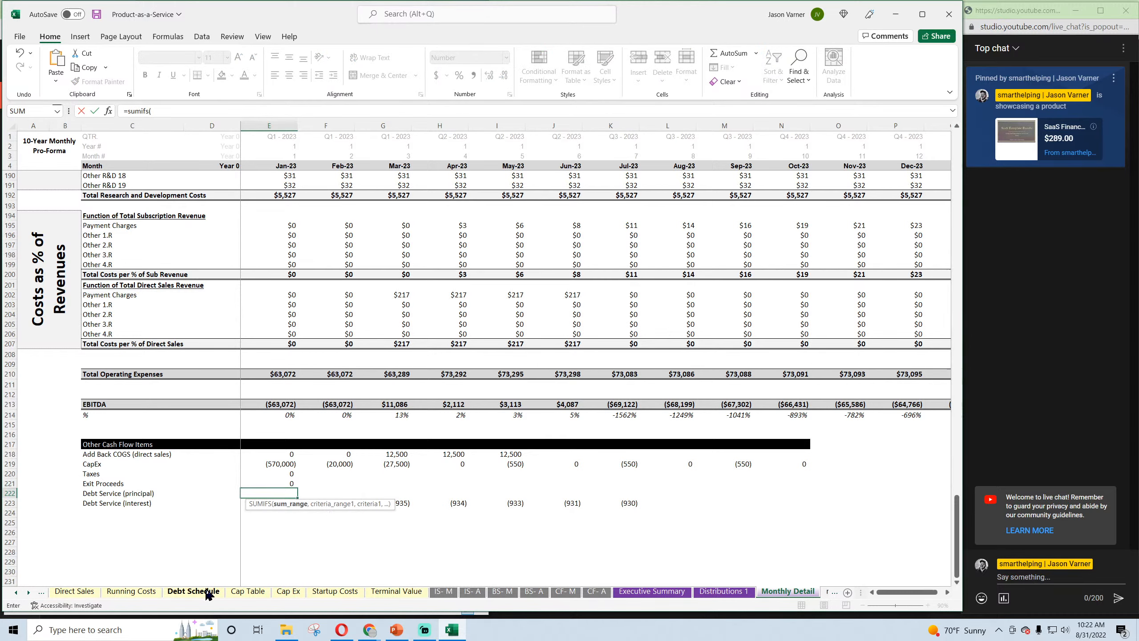
{"action": "left_click", "coordinate": [207, 593]}
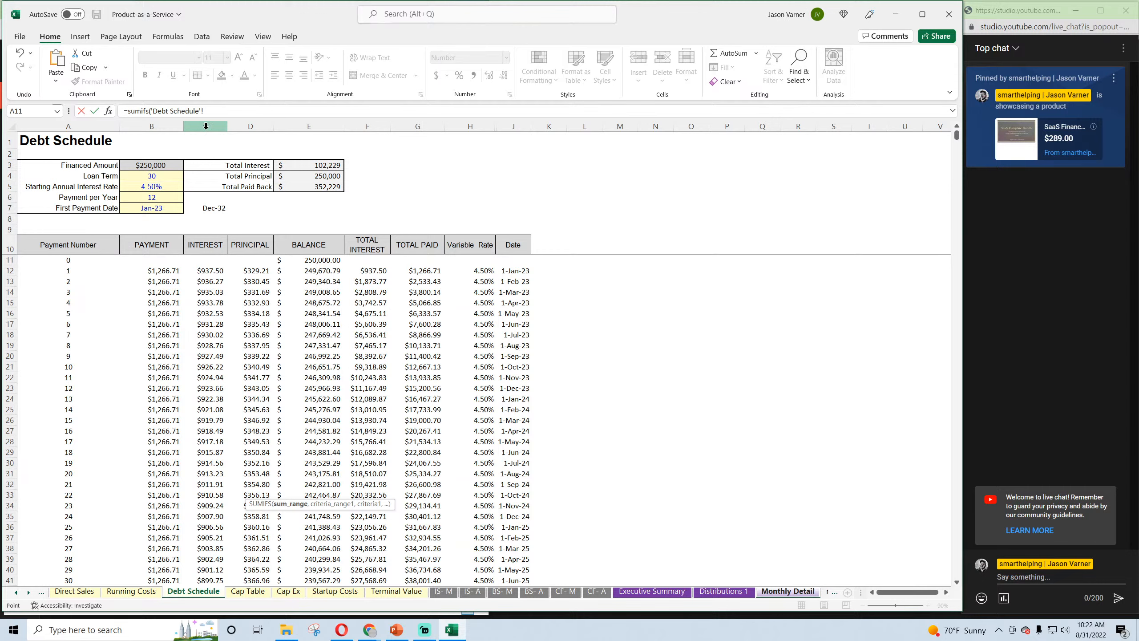
{"action": "left_click_drag", "start_coordinate": [205, 126], "coordinate": [250, 126]}
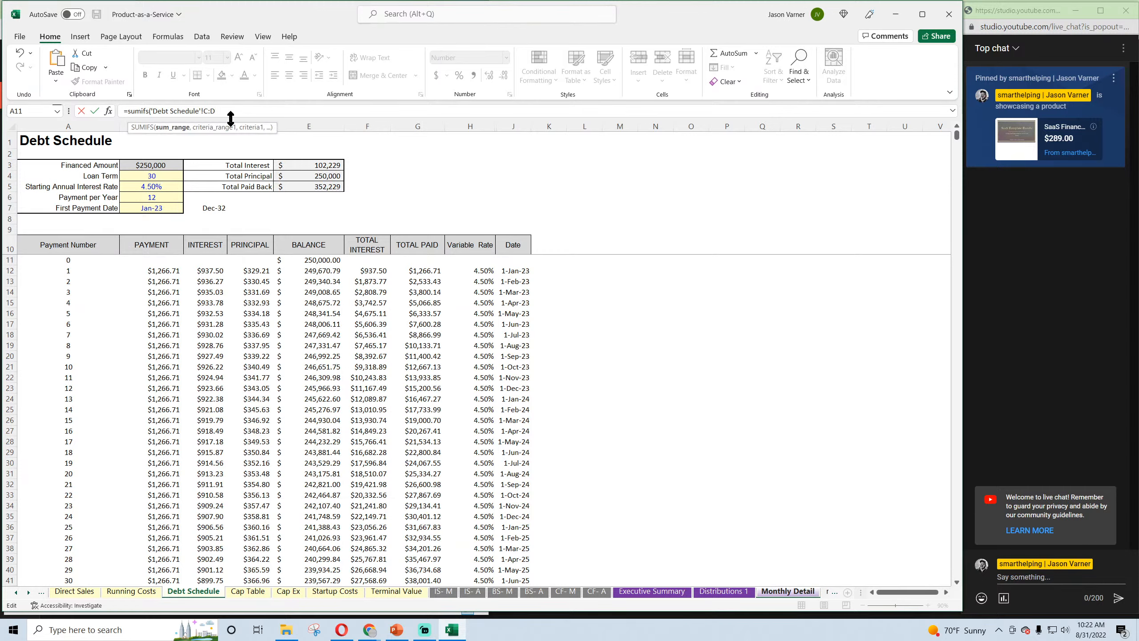
{"action": "type", "text": ":d,"}
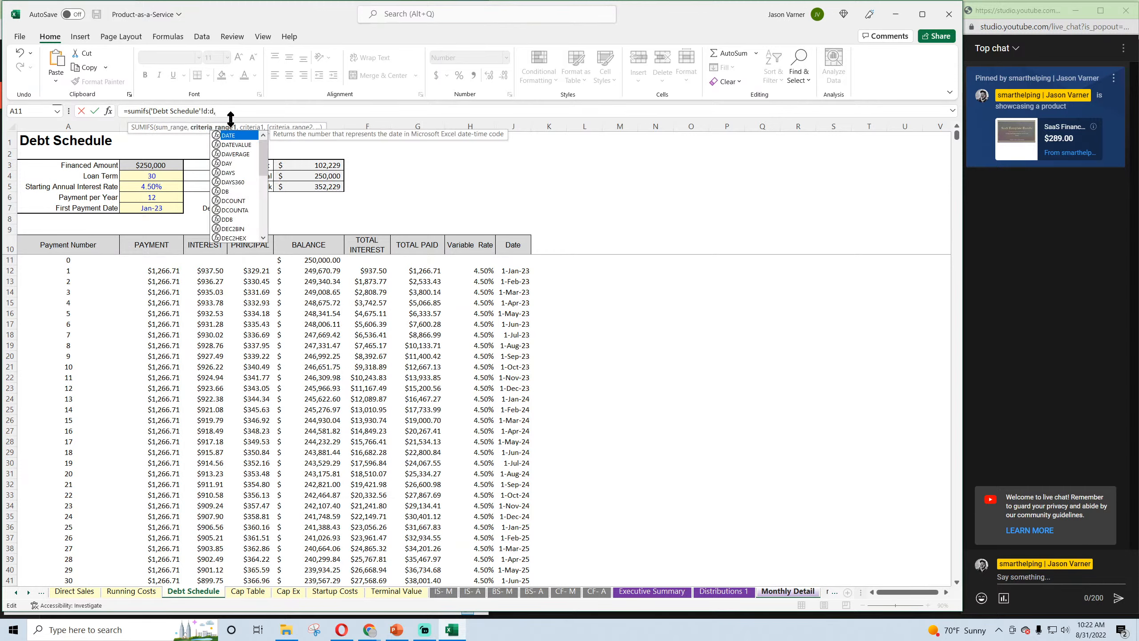
{"action": "left_click", "coordinate": [513, 126]}
{"action": "type", "text": ","}
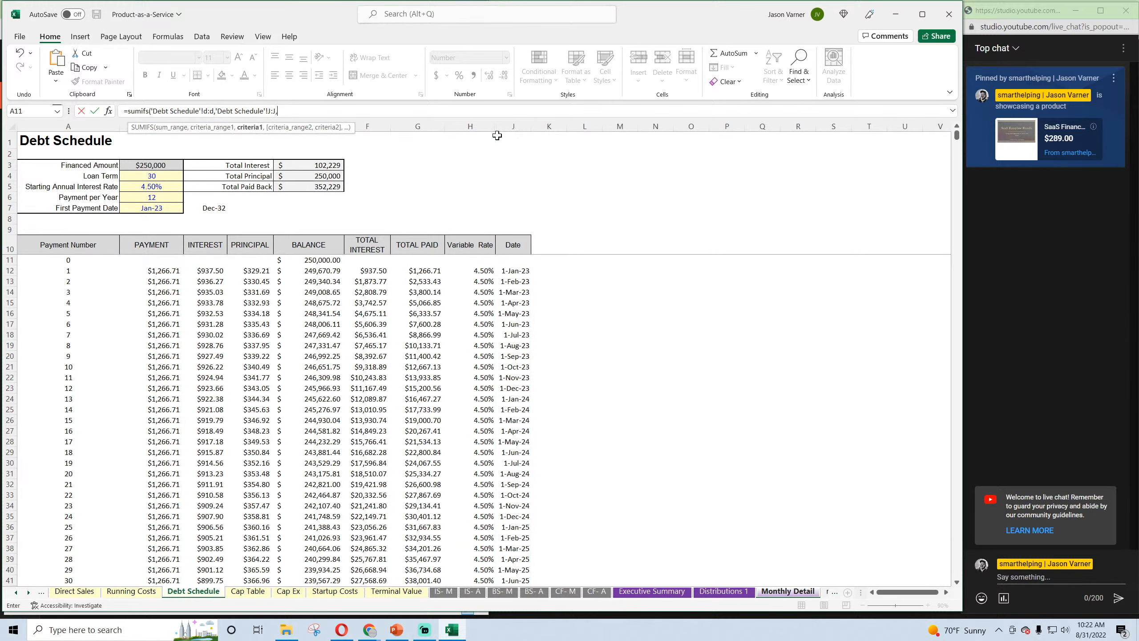
{"action": "left_click", "coordinate": [788, 591]}
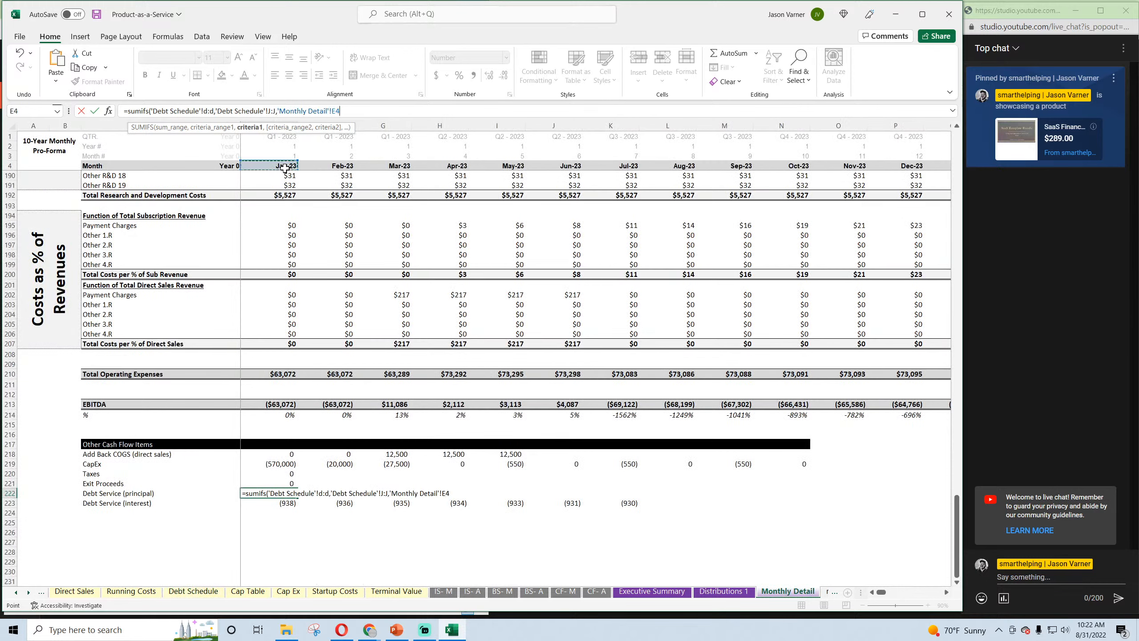
{"action": "key", "text": "Escape"}
{"action": "left_click", "coordinate": [287, 493]}
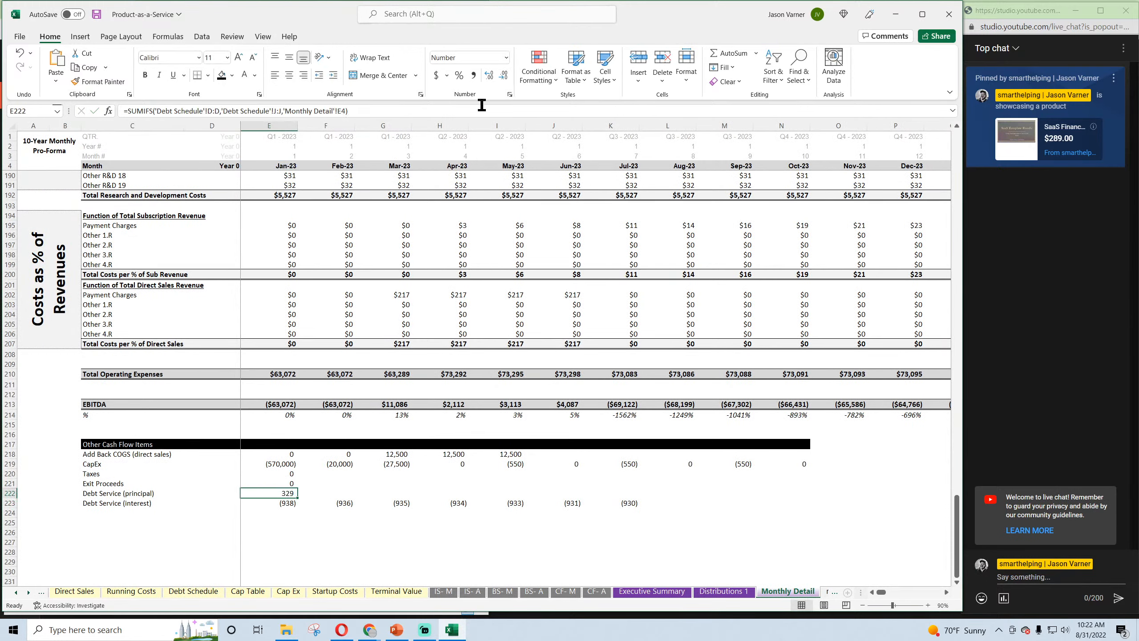
Remove the 'Monthly Detail' sheet reference from the SUMIFS criteria in E222 so that it reads simply E4
{"action": "left_click", "coordinate": [342, 111]}
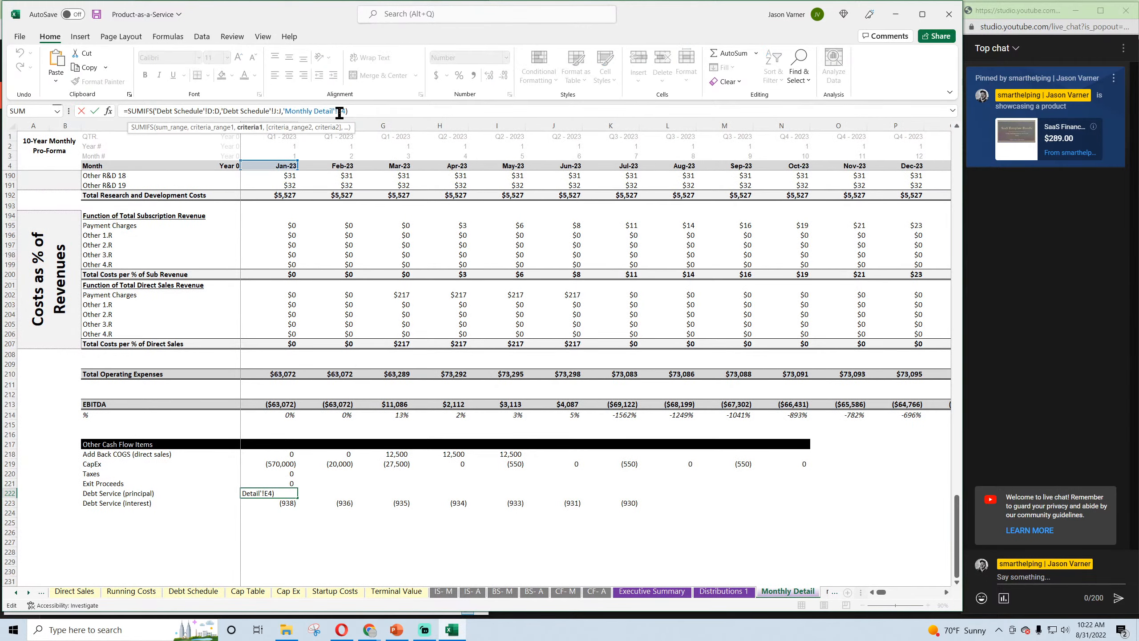
{"action": "key", "text": "BackSpace"}
{"action": "key", "text": "BackSpace"}
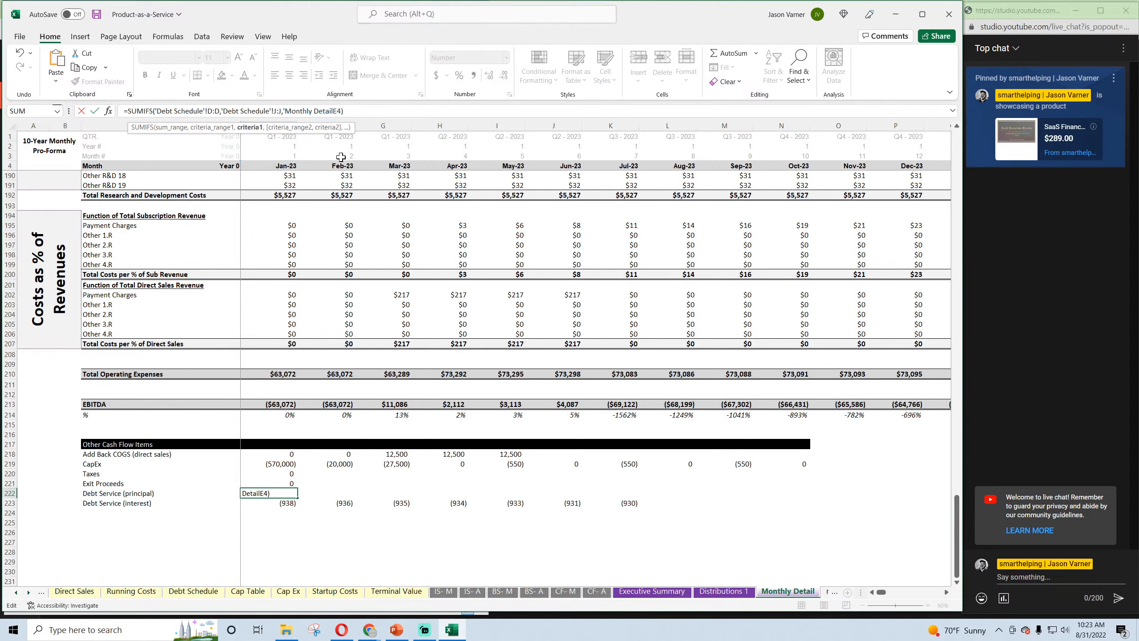
{"action": "key", "text": "BackSpace"}
{"action": "key", "text": "BackSpace"}
{"action": "key", "text": "BackSpace"}
{"action": "key", "text": "BackSpace"}
{"action": "key", "text": "BackSpace"}
{"action": "key", "text": "BackSpace"}
{"action": "key", "text": "BackSpace"}
{"action": "key", "text": "BackSpace"}
{"action": "key", "text": "BackSpace"}
{"action": "key", "text": "BackSpace"}
{"action": "key", "text": "BackSpace"}
{"action": "key", "text": "BackSpace"}
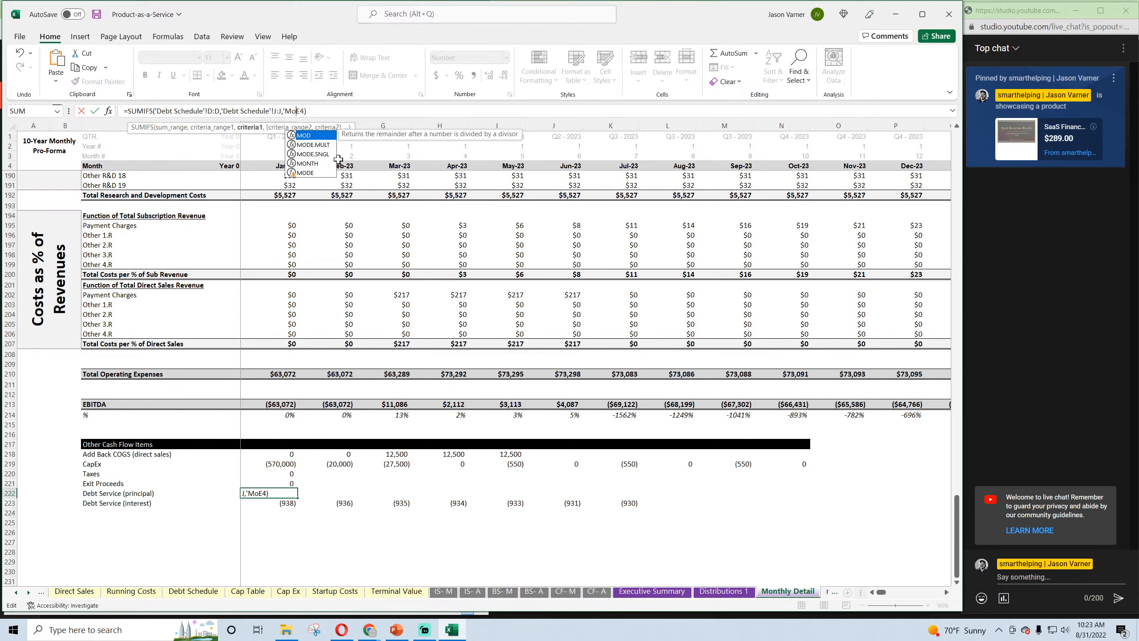
{"action": "key", "text": "BackSpace"}
{"action": "key", "text": "BackSpace"}
{"action": "key", "text": "BackSpace"}
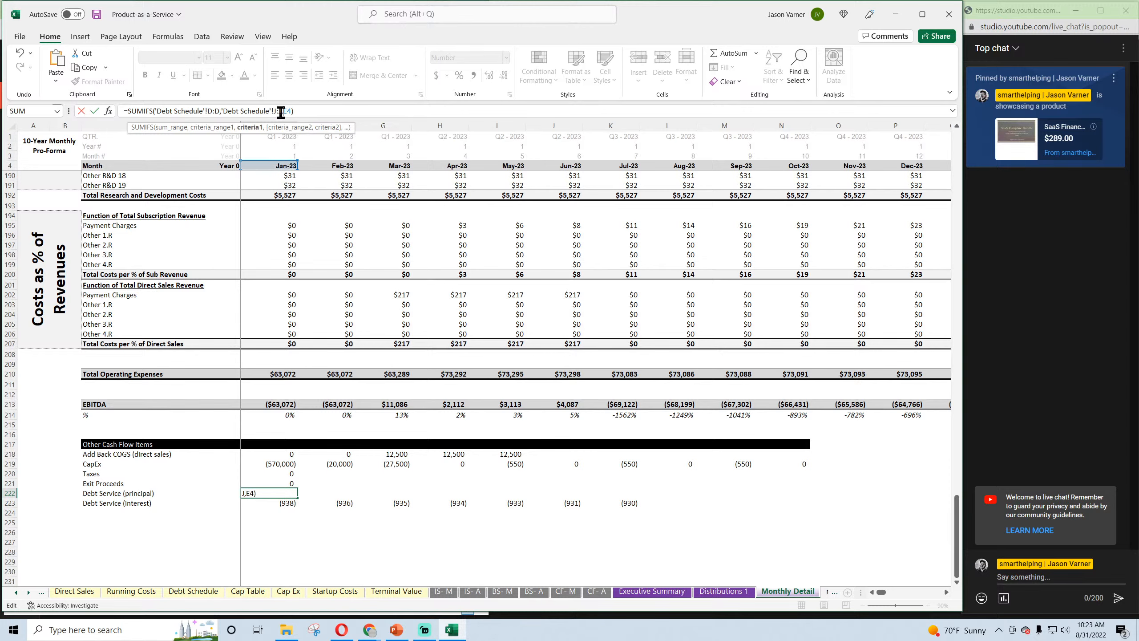
Lock the Debt Schedule columns in E222's SUMIFS as $J:$J for the criteria range and $D:$D for the sum range
{"action": "left_click", "coordinate": [281, 112]}
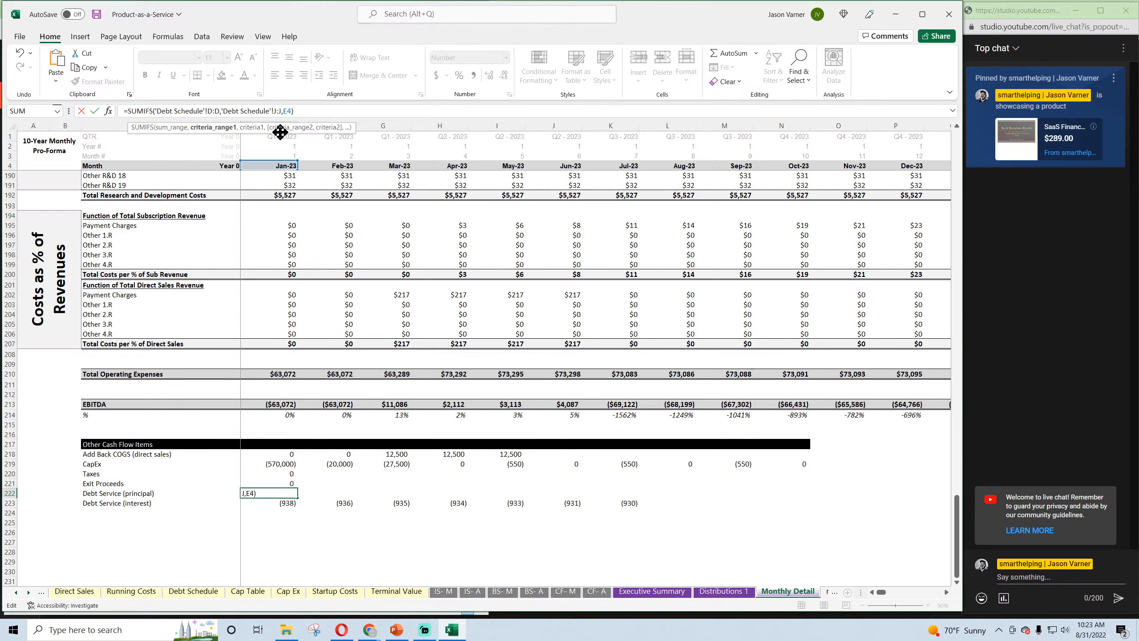
{"action": "key", "text": "Left"}
{"action": "type", "text": "$J:$"}
{"action": "key", "text": "Left"}
{"action": "key", "text": "Left"}
{"action": "key", "text": "Left"}
{"action": "key", "text": "Left"}
{"action": "key", "text": "Left"}
{"action": "key", "text": "Left"}
{"action": "key", "text": "Left"}
{"action": "key", "text": "Left"}
{"action": "key", "text": "Left"}
{"action": "key", "text": "Left"}
{"action": "key", "text": "Left"}
{"action": "key", "text": "Left"}
{"action": "key", "text": "Left"}
{"action": "key", "text": "Left"}
{"action": "key", "text": "Left"}
{"action": "key", "text": "Left"}
{"action": "key", "text": "Left"}
{"action": "key", "text": "Left"}
{"action": "key", "text": "Left"}
{"action": "key", "text": "Left"}
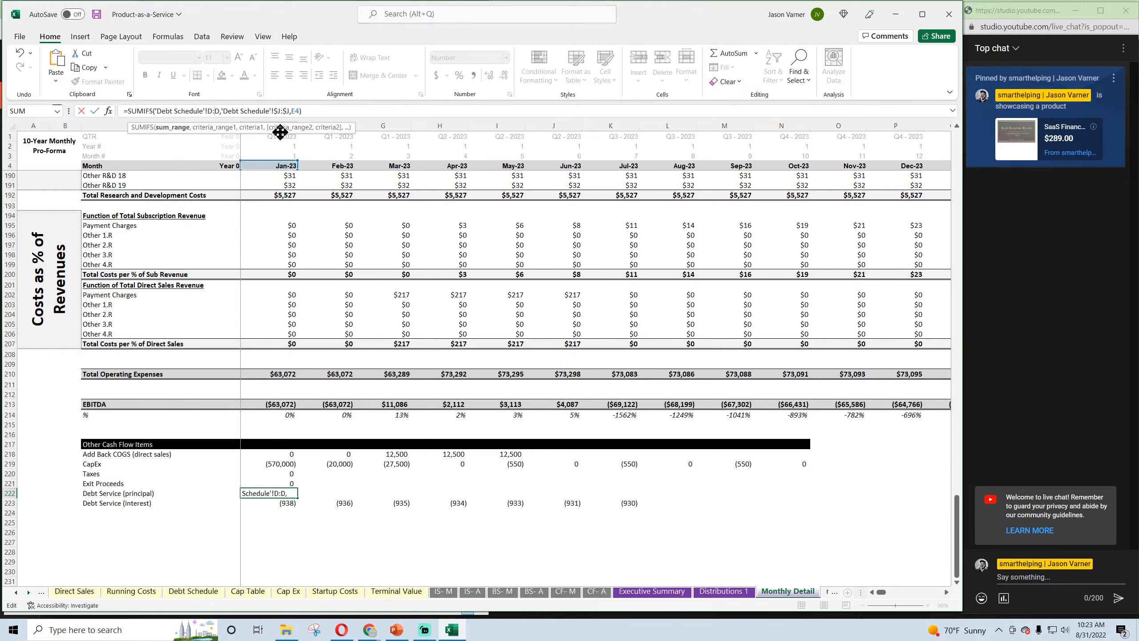
{"action": "type", "text": "$"}
{"action": "type", "text": "$"}
{"action": "key", "text": "Return"}
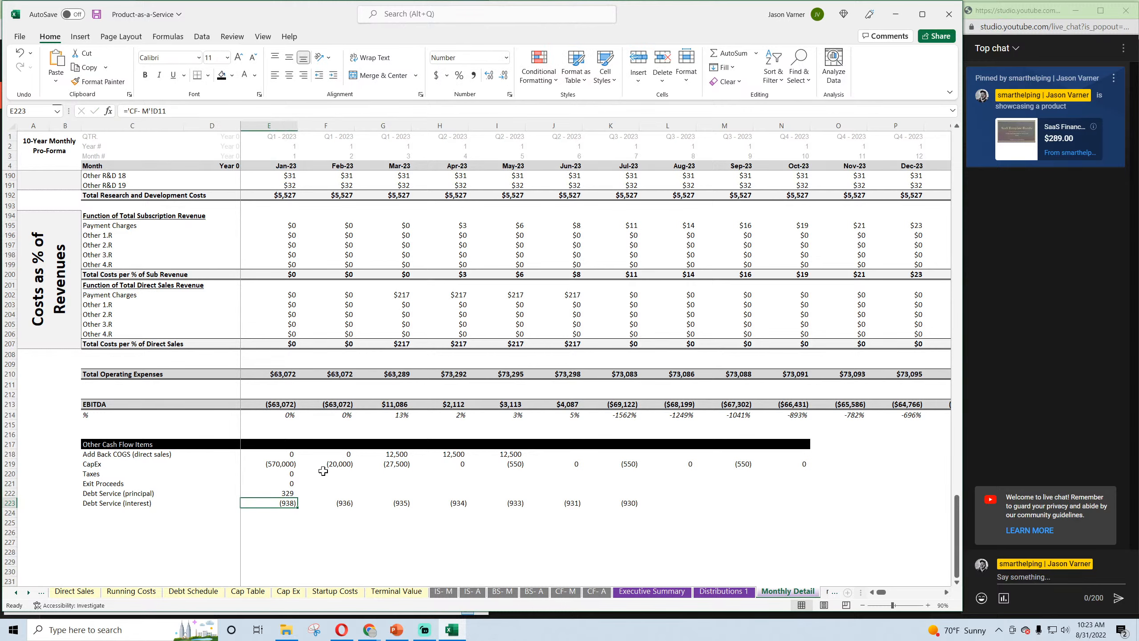
Format E220:N224 as $ currency with 0 decimals and negatives in parentheses, and fill the E220:E223 formulas across to September
{"action": "left_click_drag", "start_coordinate": [276, 474], "coordinate": [796, 517]}
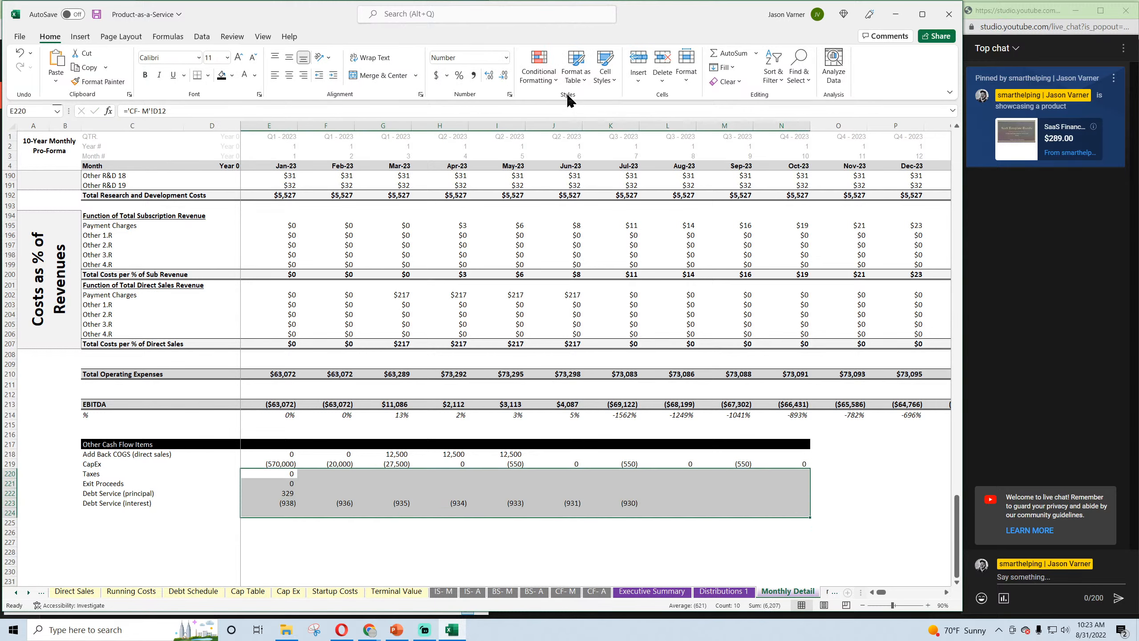
{"action": "key", "text": "ctrl+1"}
{"action": "left_click", "coordinate": [489, 264]}
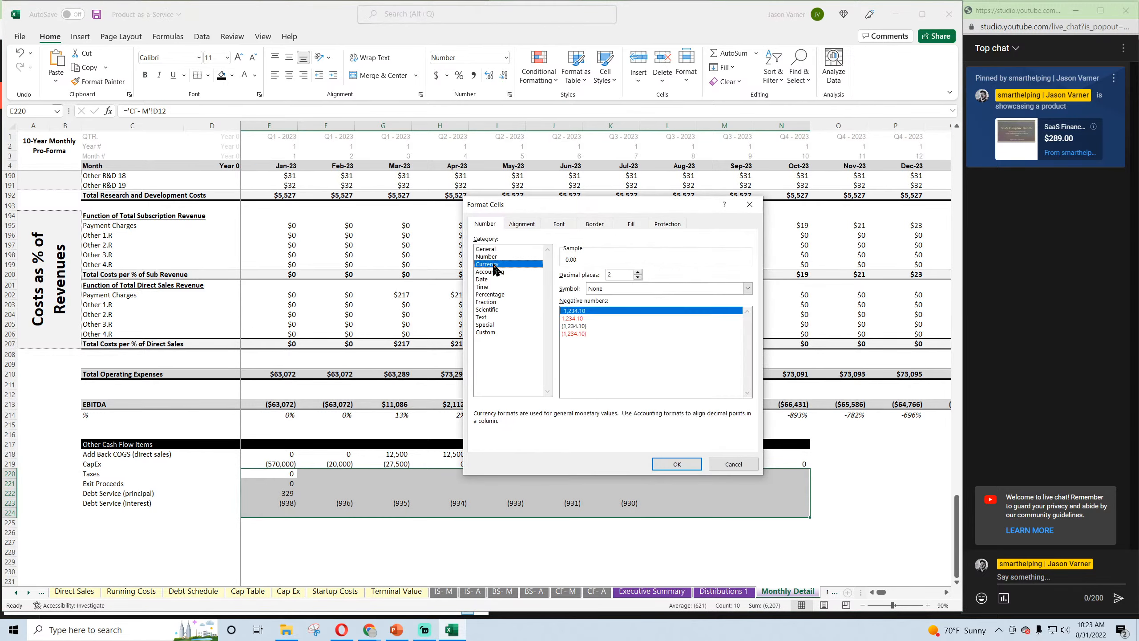
{"action": "left_click", "coordinate": [613, 290]}
{"action": "left_click", "coordinate": [635, 304]}
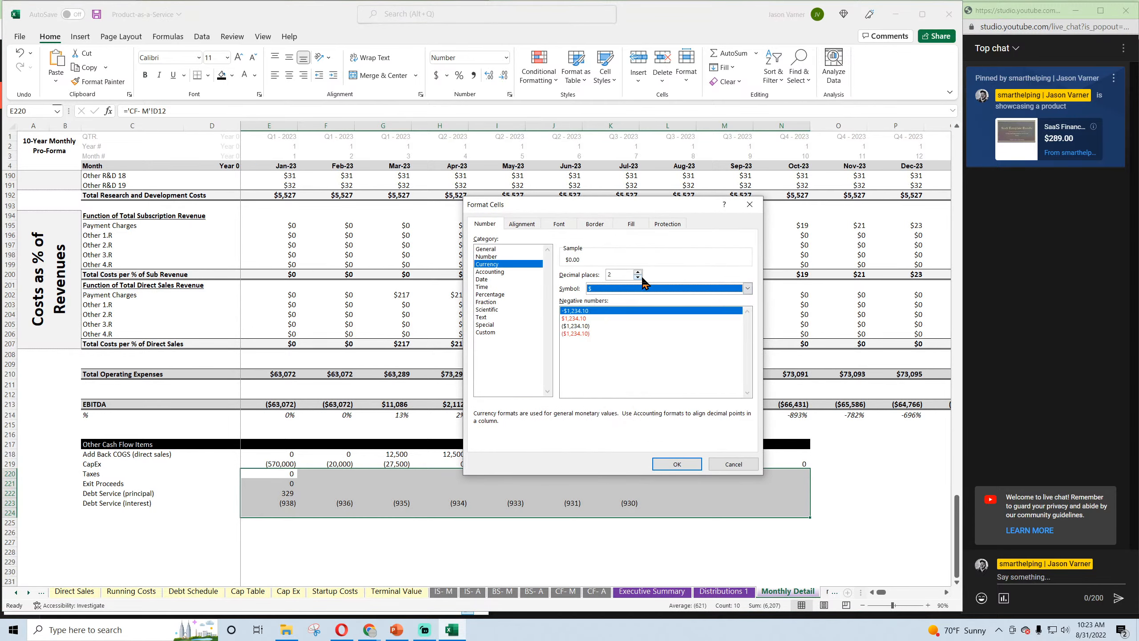
{"action": "double_click", "coordinate": [638, 277]}
{"action": "left_click", "coordinate": [677, 464]}
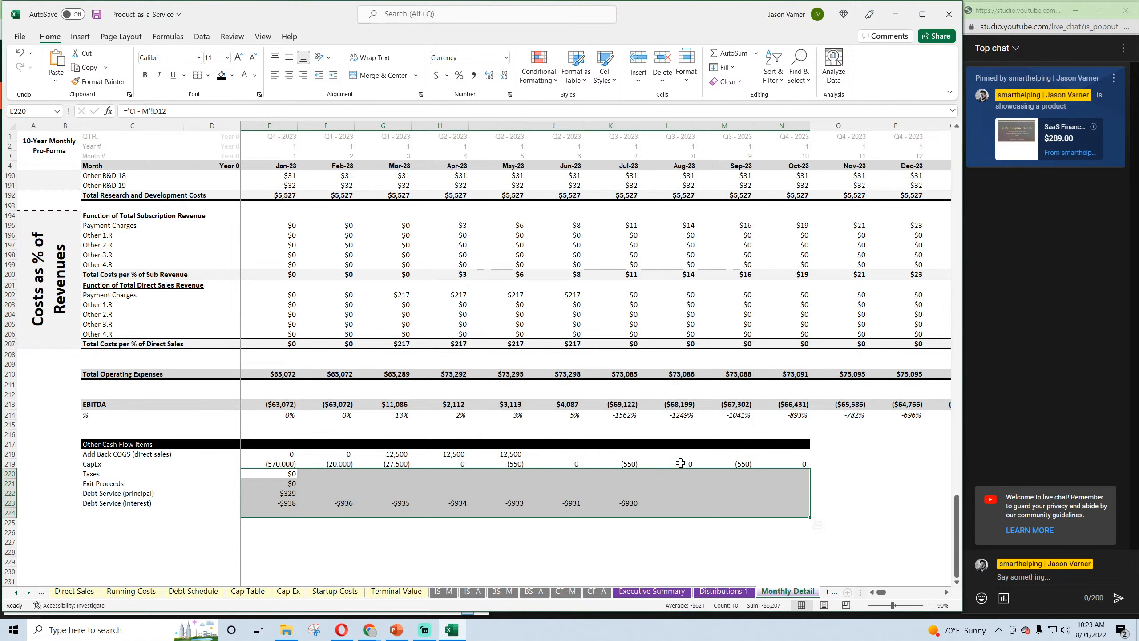
{"action": "key", "text": "ctrl+1"}
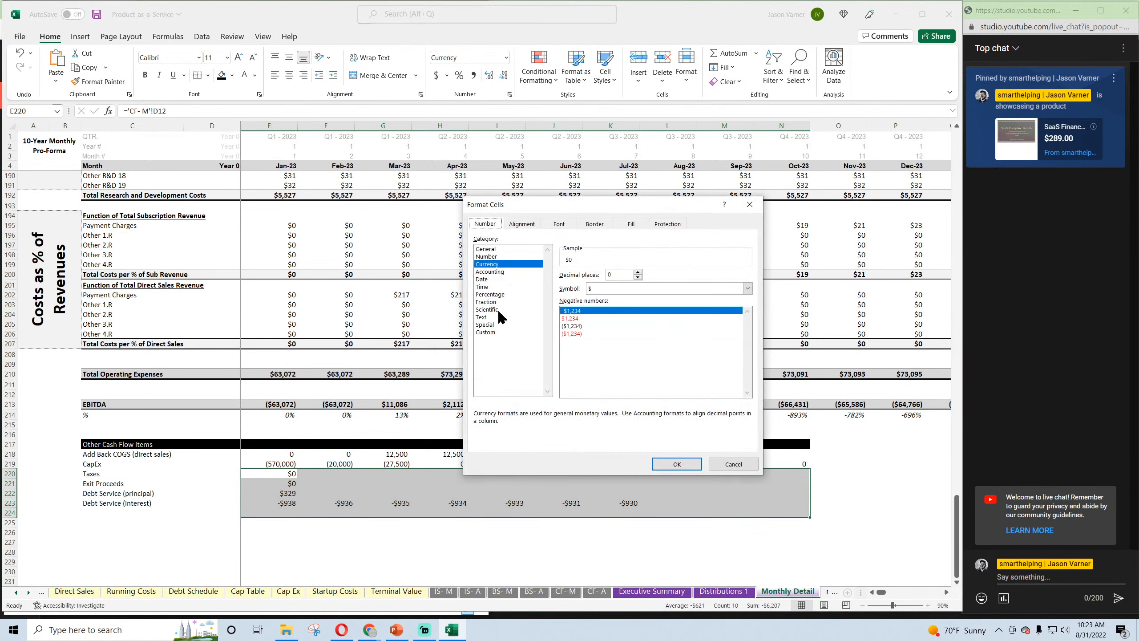
{"action": "left_click", "coordinate": [573, 325]}
{"action": "left_click", "coordinate": [677, 462]}
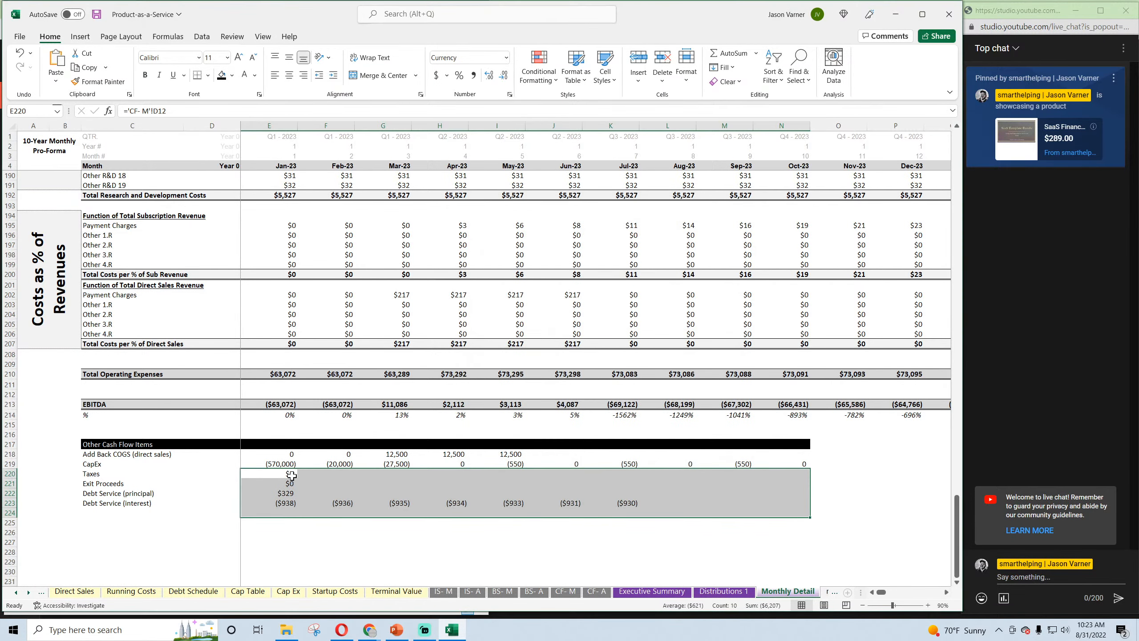
{"action": "left_click_drag", "start_coordinate": [292, 475], "coordinate": [777, 512]}
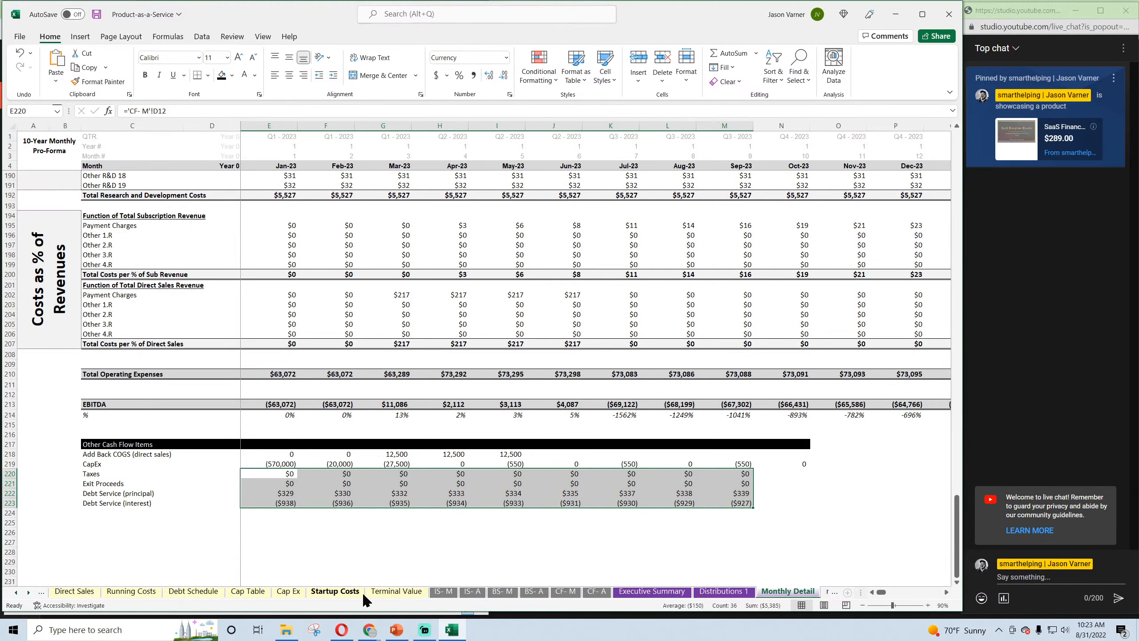
Wrap E222's SUMIFS in an IF returning 0 when E4 exceeds 'Global Control'!$C6, following the interest formula on the IS- M sheet
{"action": "left_click", "coordinate": [443, 591]}
{"action": "left_click", "coordinate": [433, 488]}
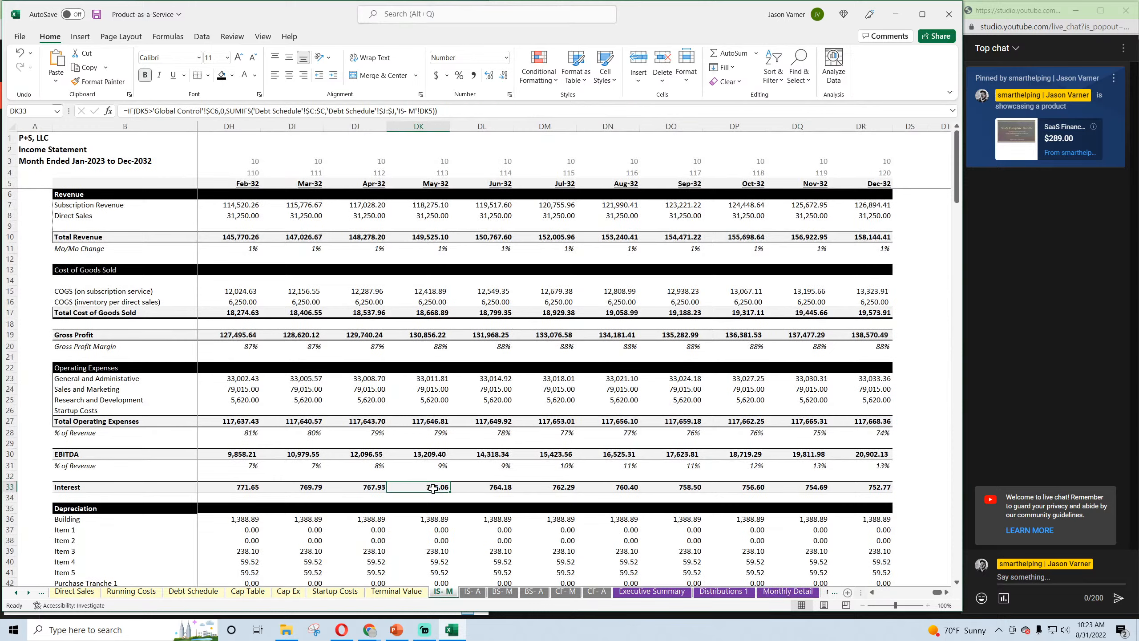
{"action": "left_click", "coordinate": [492, 487]}
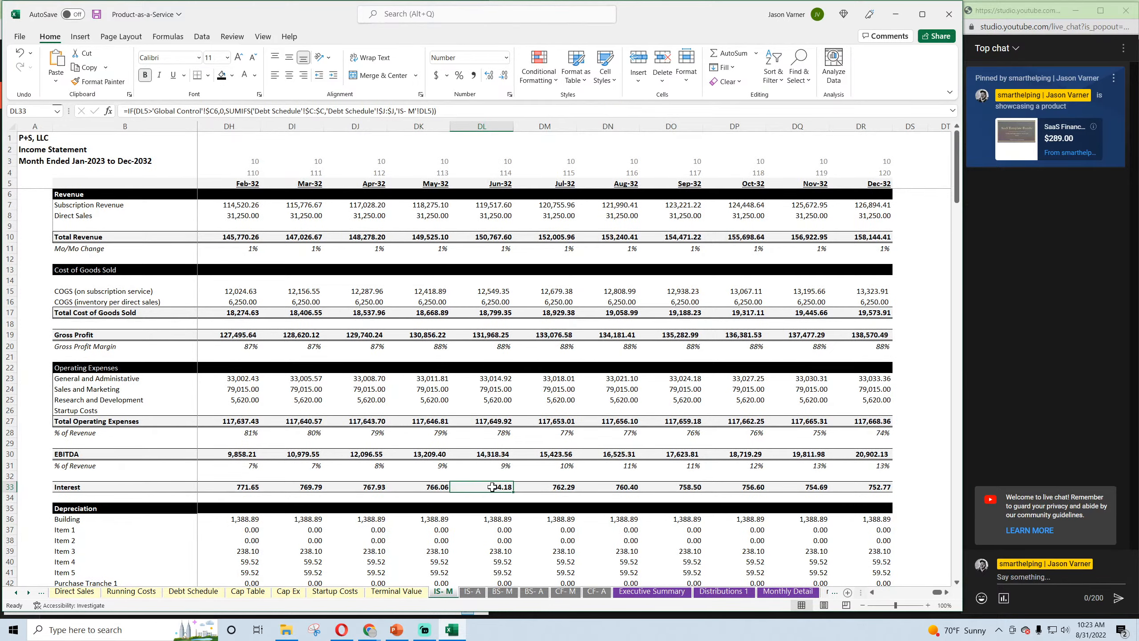
{"action": "left_click", "coordinate": [783, 592]}
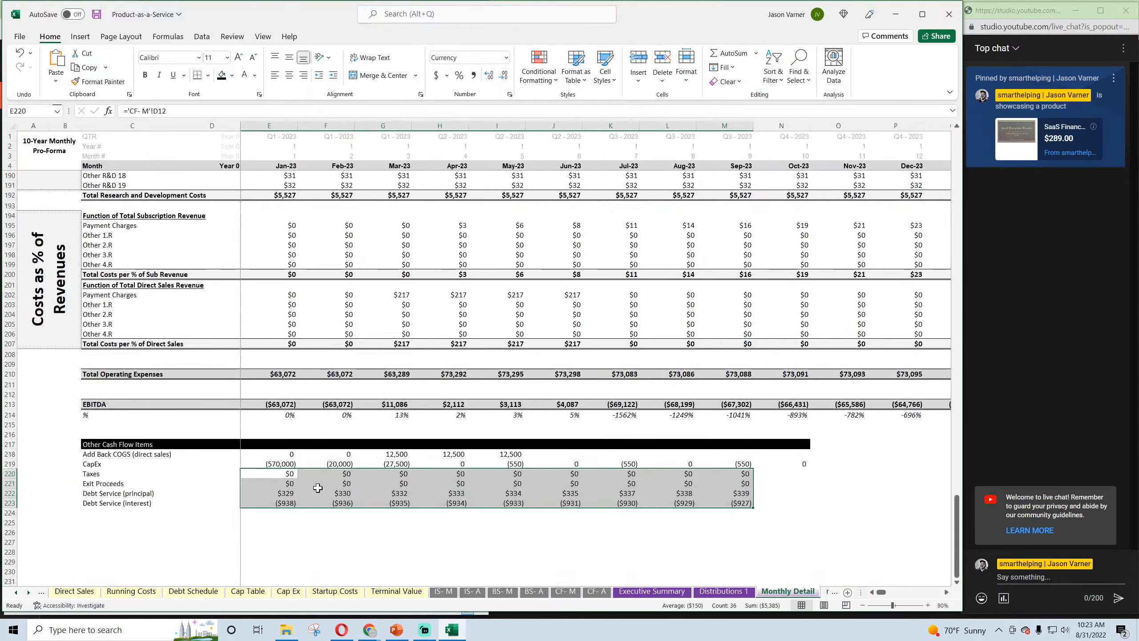
{"action": "left_click", "coordinate": [270, 493]}
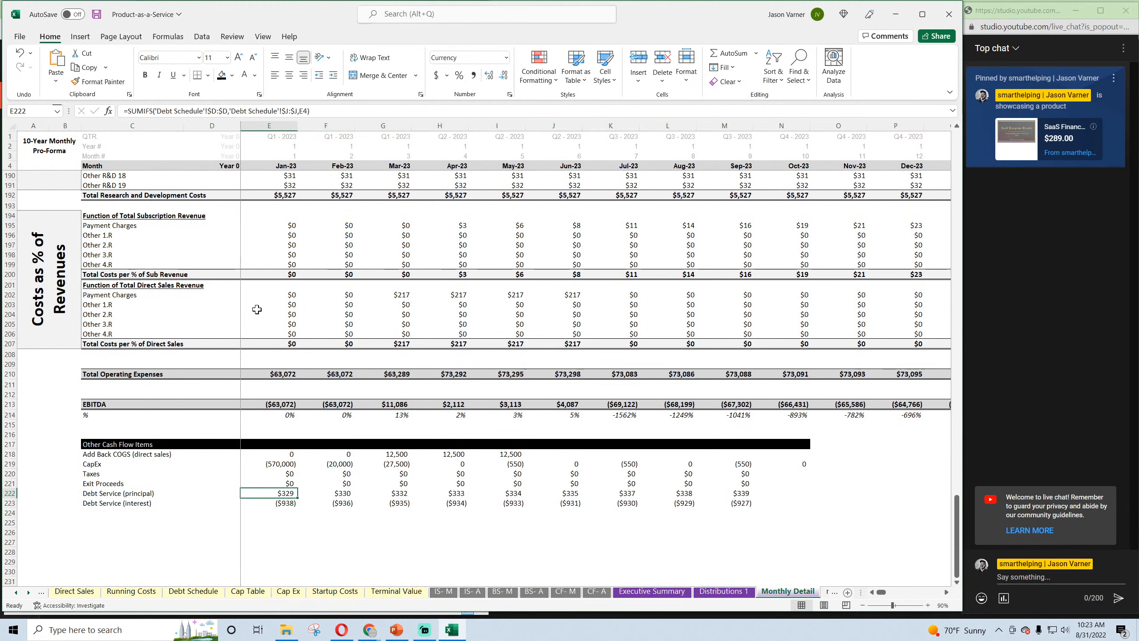
{"action": "left_click", "coordinate": [129, 110]}
{"action": "type", "text": "if("}
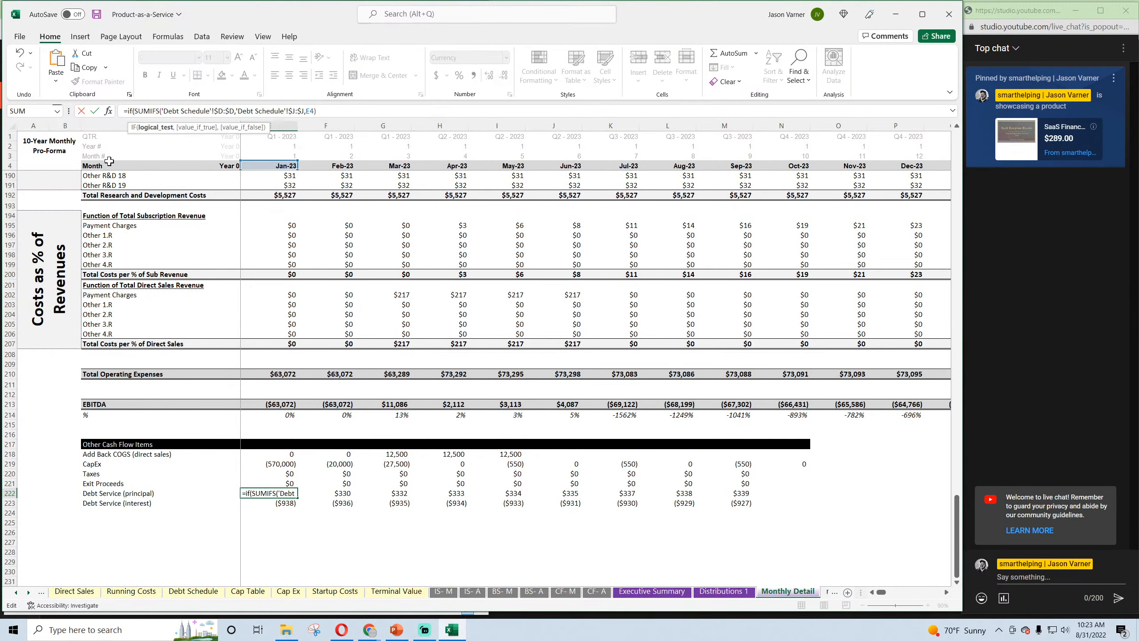
{"action": "left_click", "coordinate": [269, 167]}
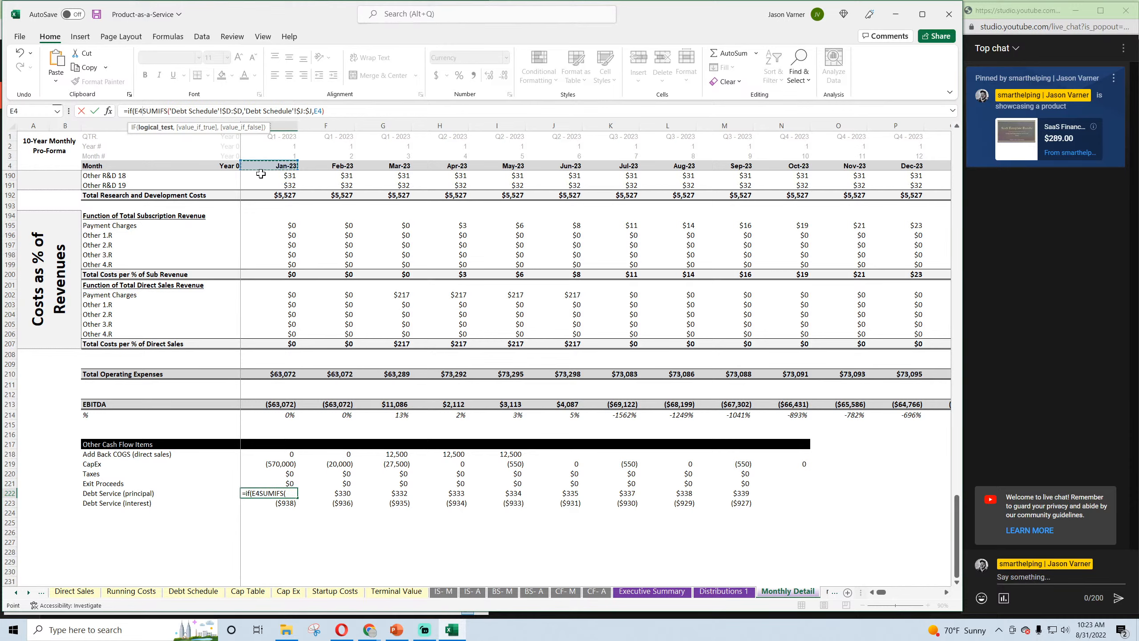
{"action": "type", "text": ">"}
{"action": "left_click", "coordinate": [15, 593]}
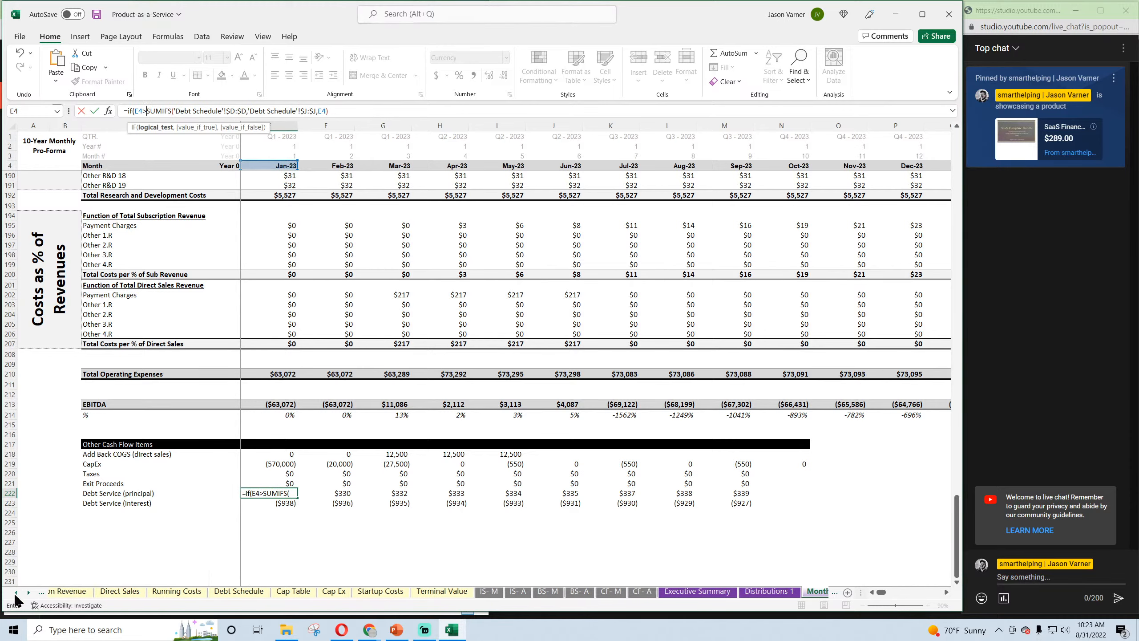
{"action": "left_click", "coordinate": [16, 592]}
{"action": "left_click", "coordinate": [16, 593]}
{"action": "left_click", "coordinate": [66, 591]}
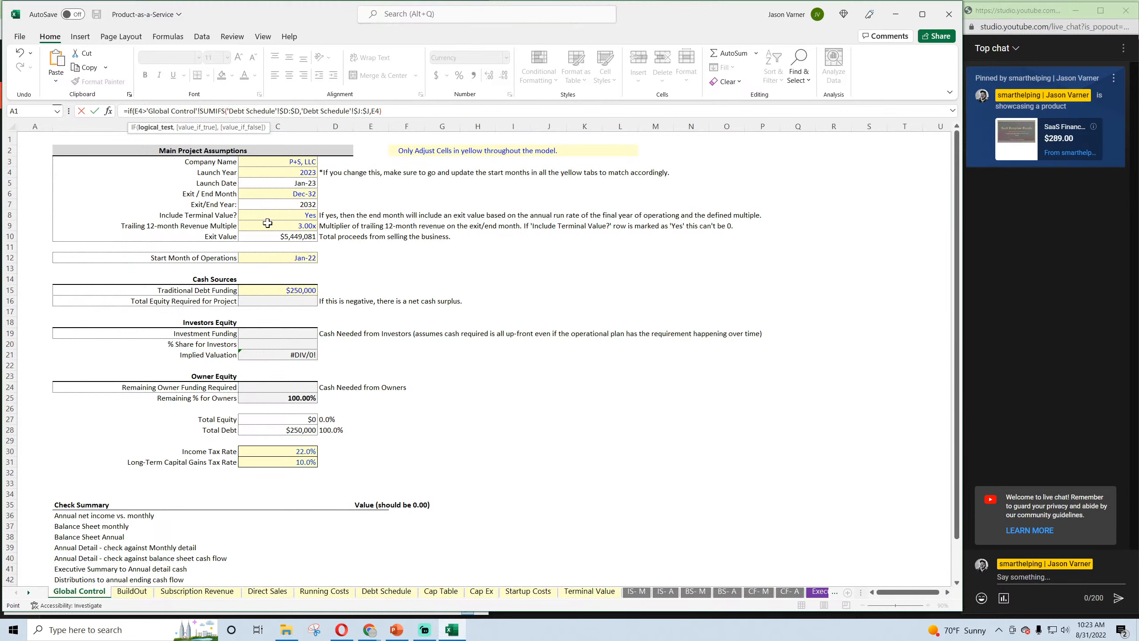
{"action": "left_click", "coordinate": [287, 194]}
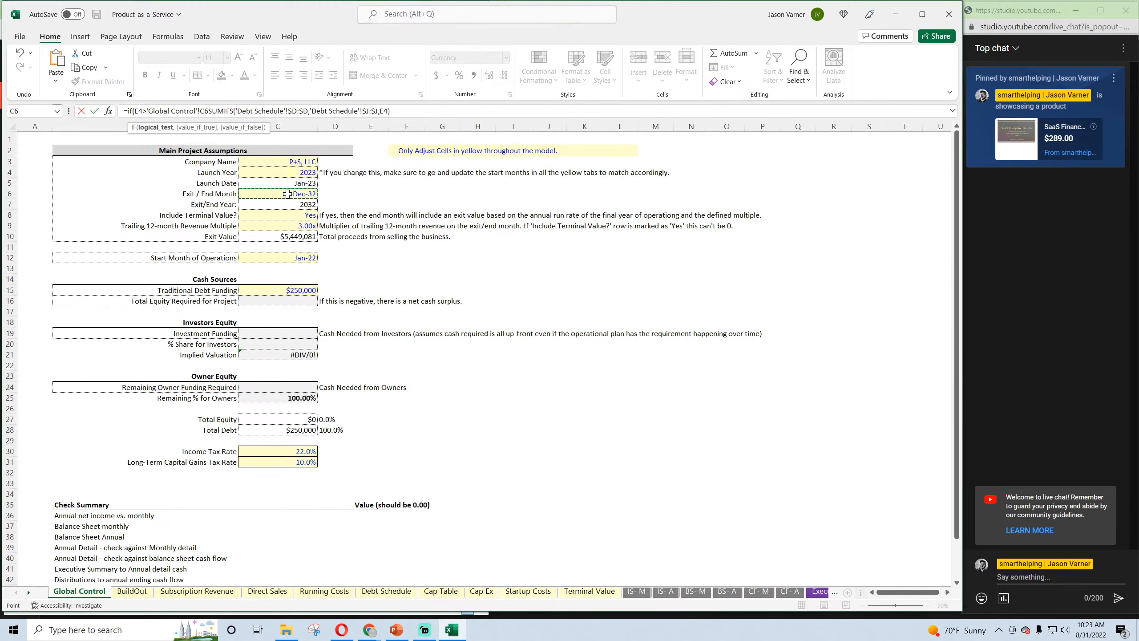
{"action": "type", "text": ",0,"}
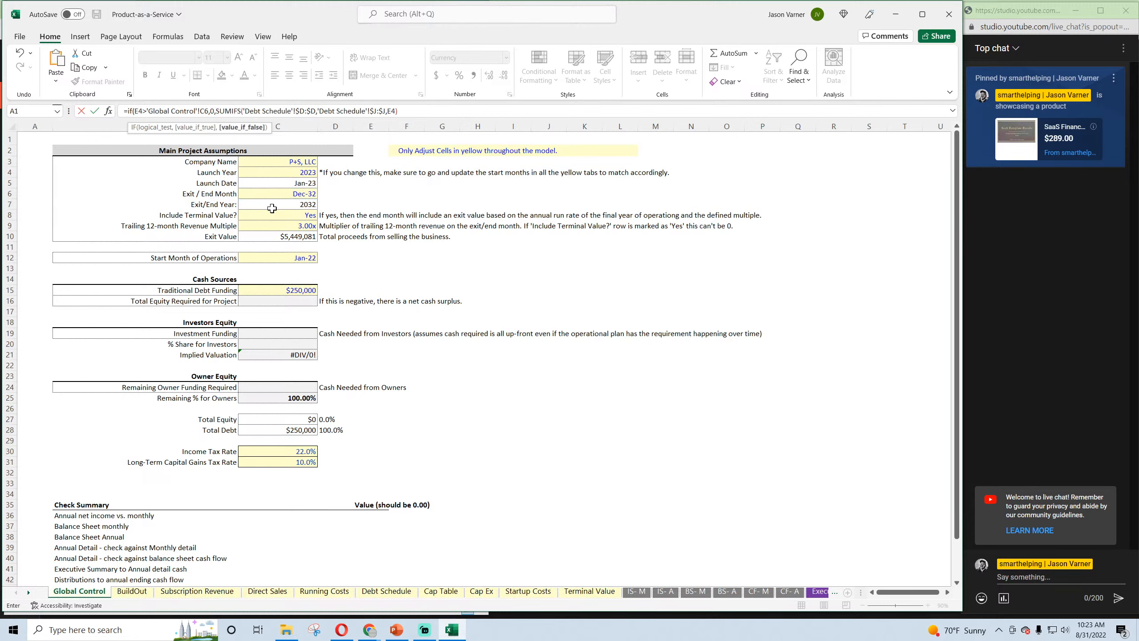
{"action": "left_click", "coordinate": [201, 111]}
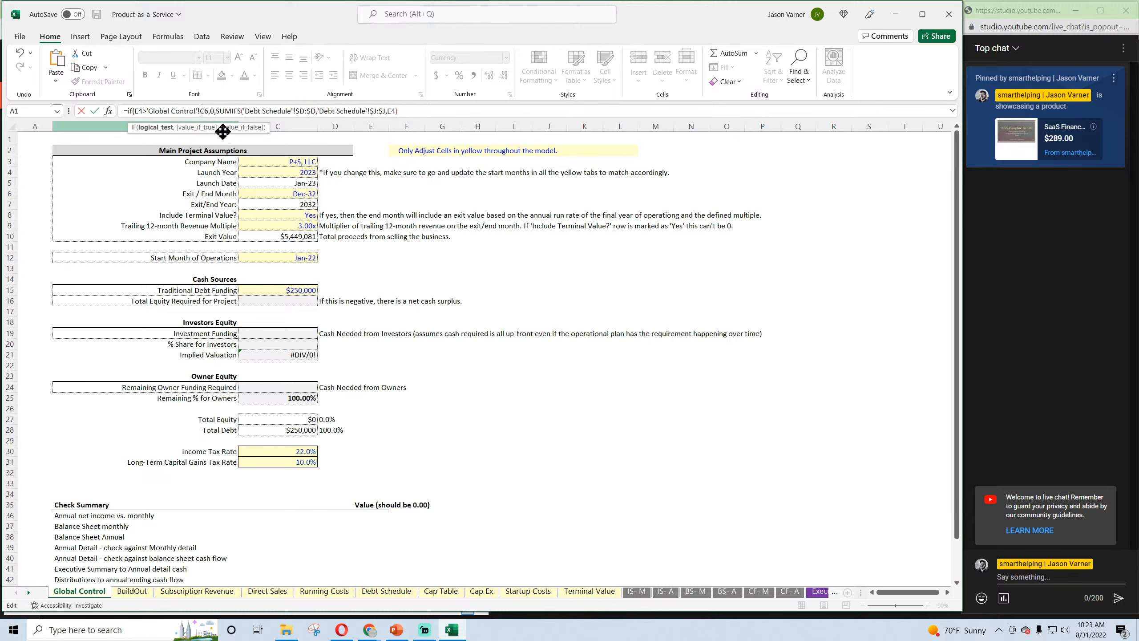
{"action": "type", "text": "$"}
{"action": "key", "text": "Return"}
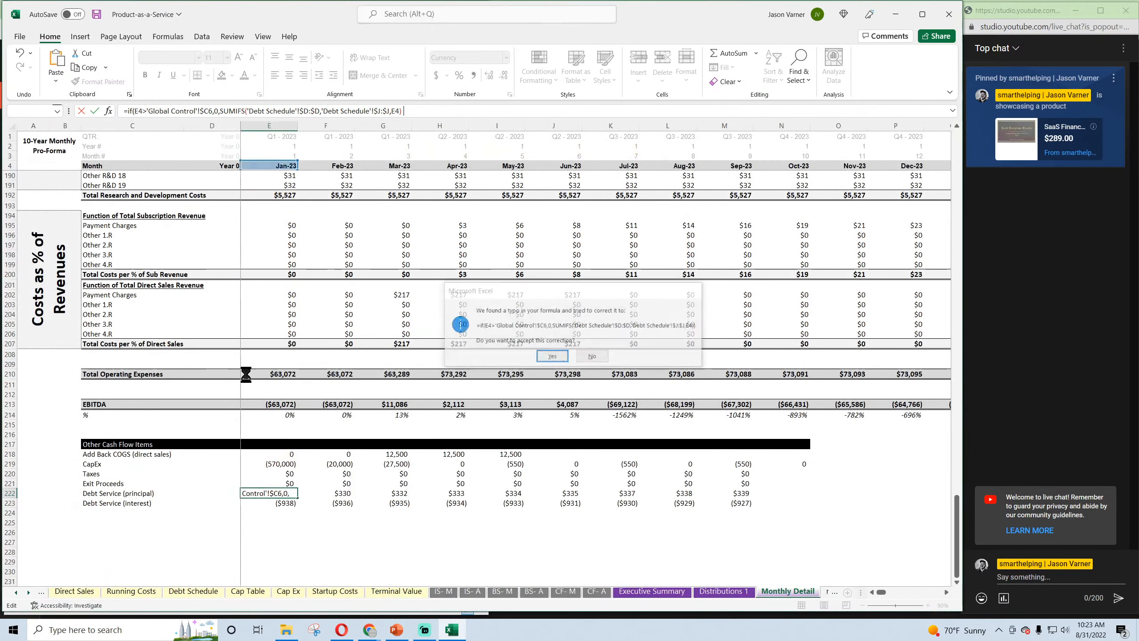
{"action": "key", "text": "Return"}
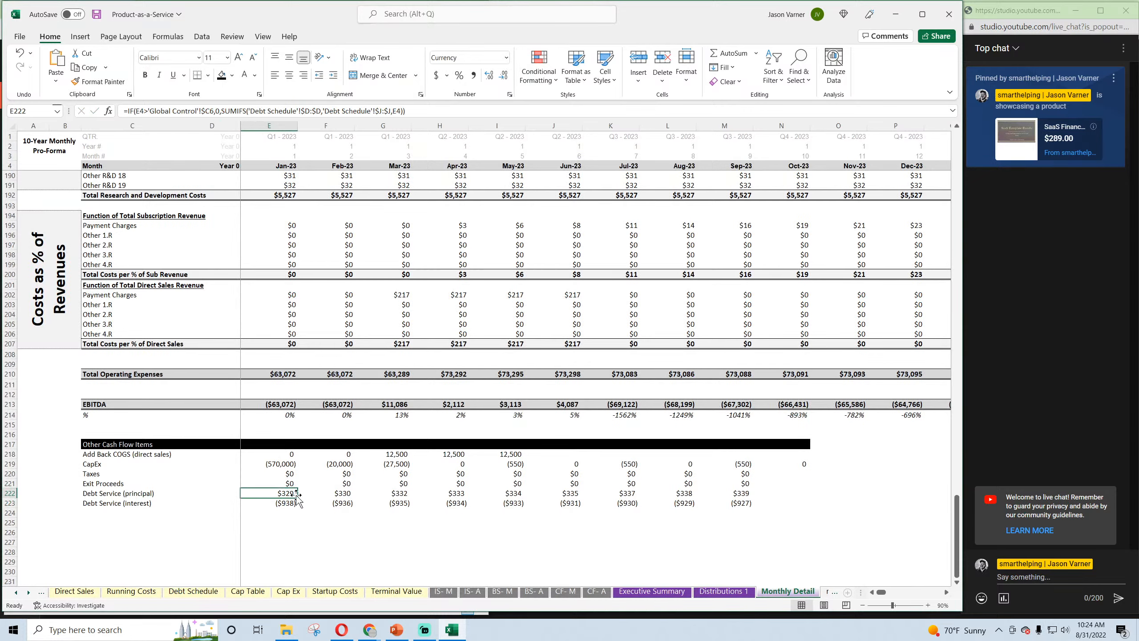
Fill the Debt Service (principal) formula across to October, and put a minus sign before the SUMIFS in E222
{"action": "left_click_drag", "start_coordinate": [297, 494], "coordinate": [813, 499]}
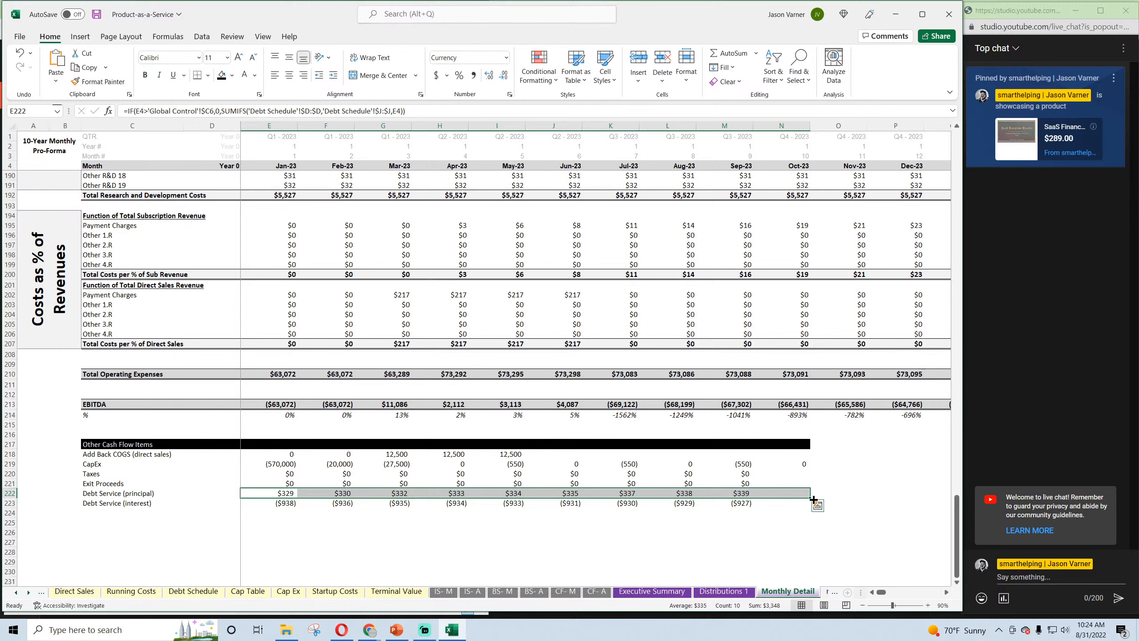
{"action": "left_click", "coordinate": [272, 493]}
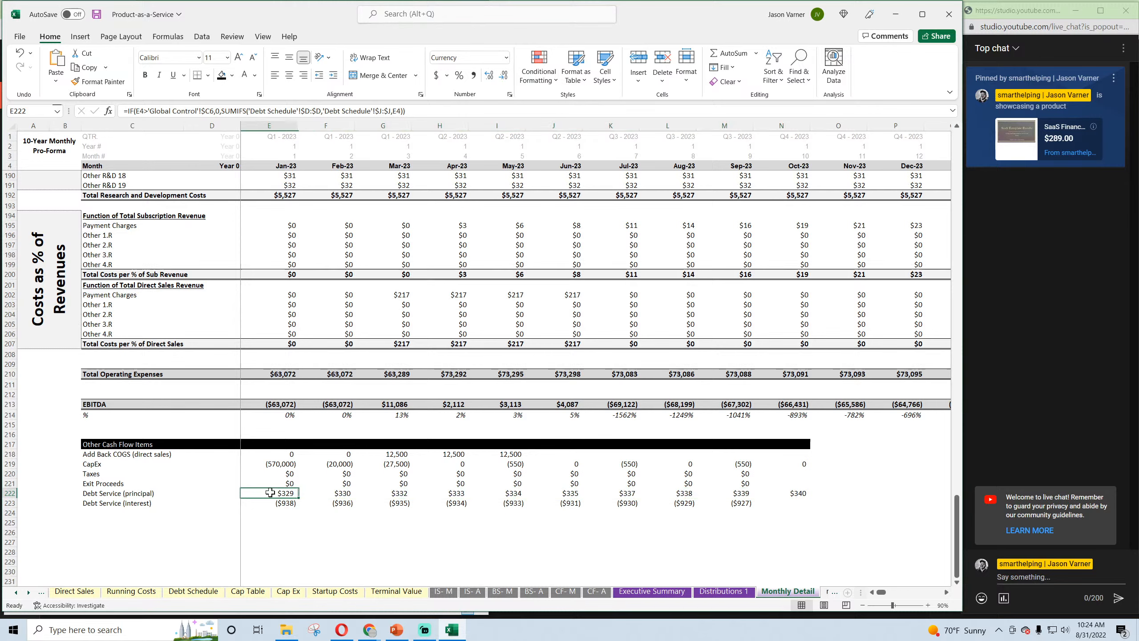
{"action": "left_click", "coordinate": [223, 111]}
{"action": "type", "text": "-"}
{"action": "key", "text": "Return"}
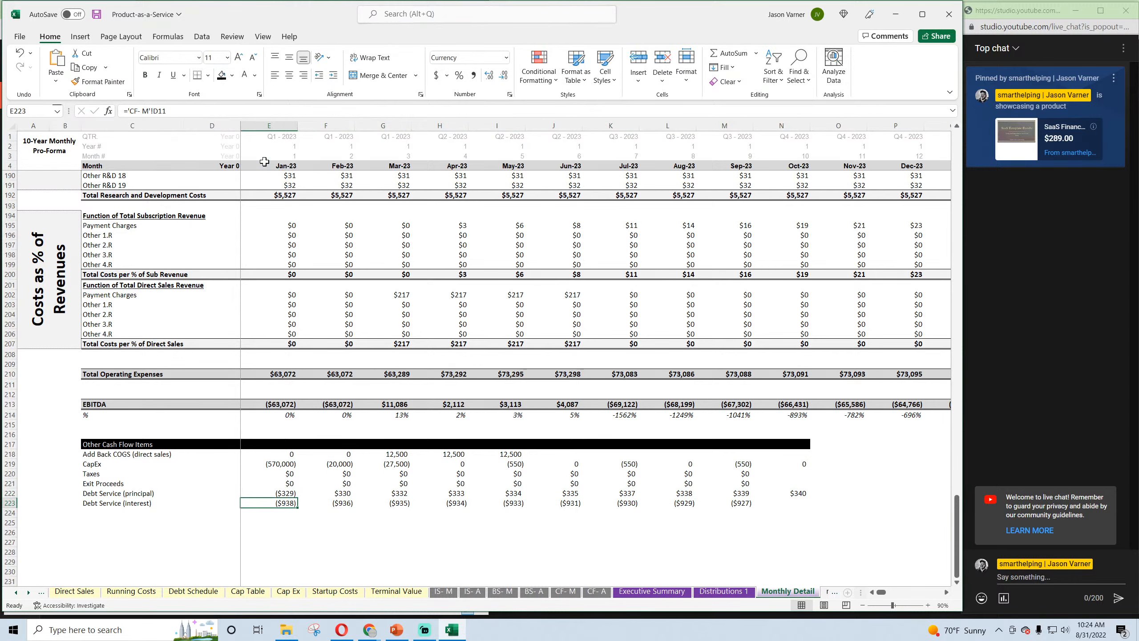
Extend the Other Cash Flow Items rows across all months to Dec-32 and check that month's exit proceeds and principal formulas
{"action": "left_click_drag", "start_coordinate": [283, 445], "coordinate": [874, 501]}
{"action": "left_click", "coordinate": [785, 473]}
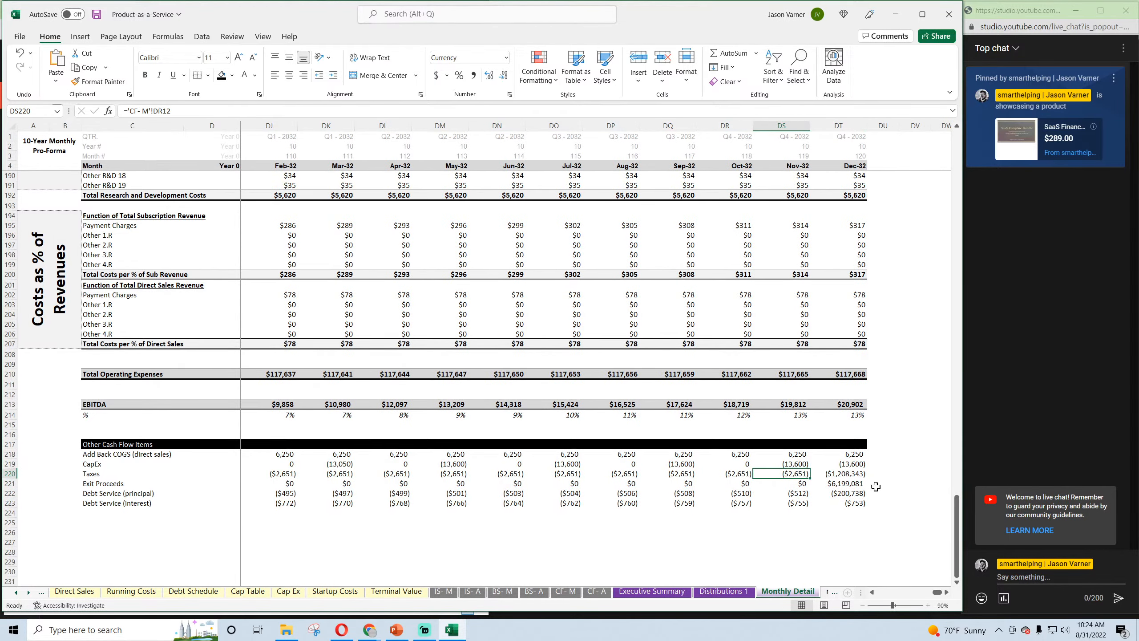
{"action": "left_click", "coordinate": [854, 483]}
{"action": "left_click", "coordinate": [855, 493]}
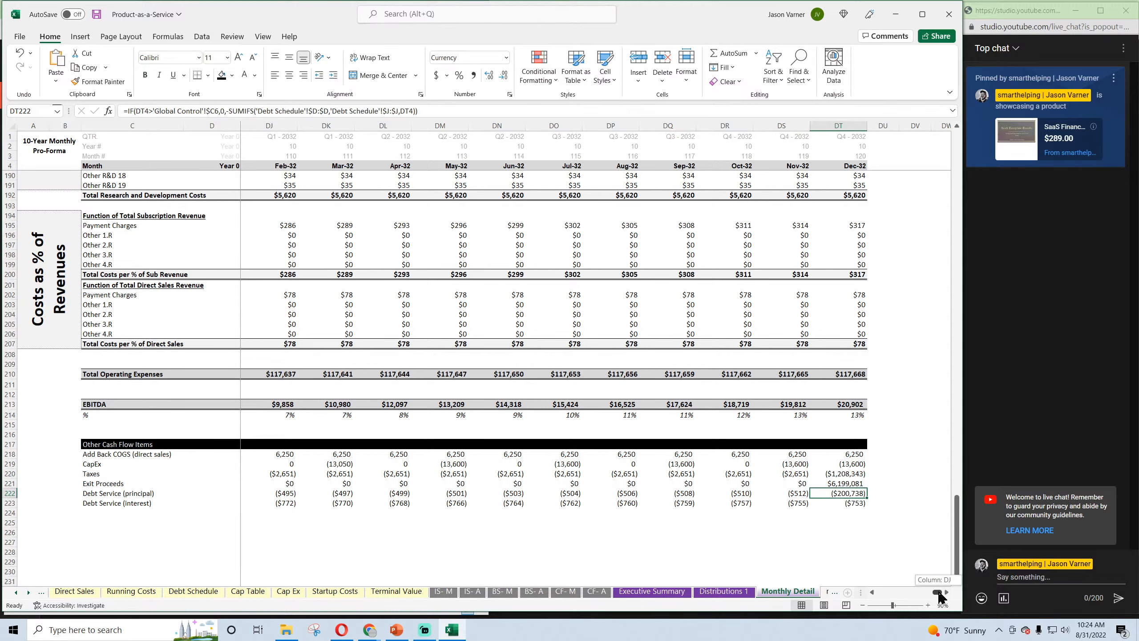
Add the labels Cash Flow in C225 and Cumulative Cash Flow in C226, beneath the Other Cash Flow Items
{"action": "left_click_drag", "start_coordinate": [938, 592], "coordinate": [880, 592]}
{"action": "left_click", "coordinate": [96, 512]}
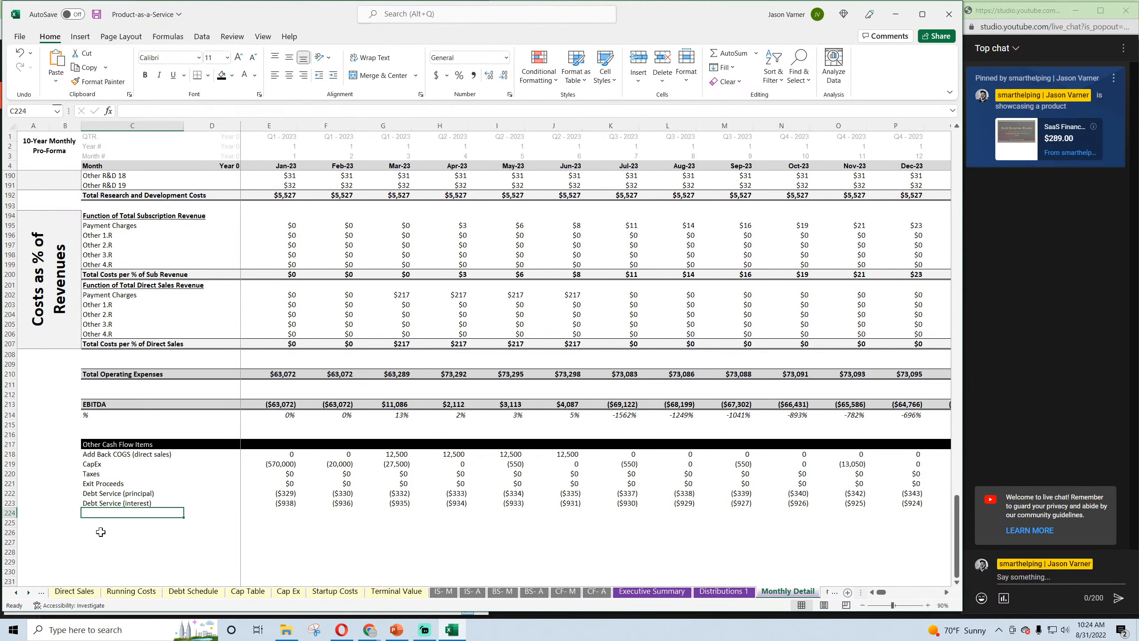
{"action": "key", "text": "Down"}
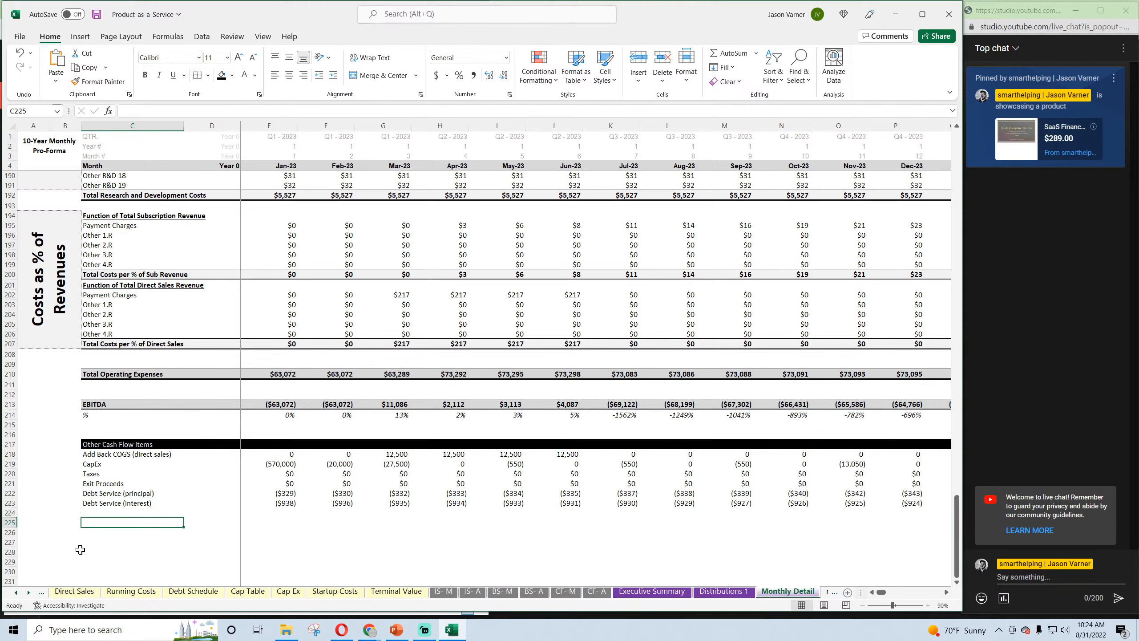
{"action": "type", "text": "To"}
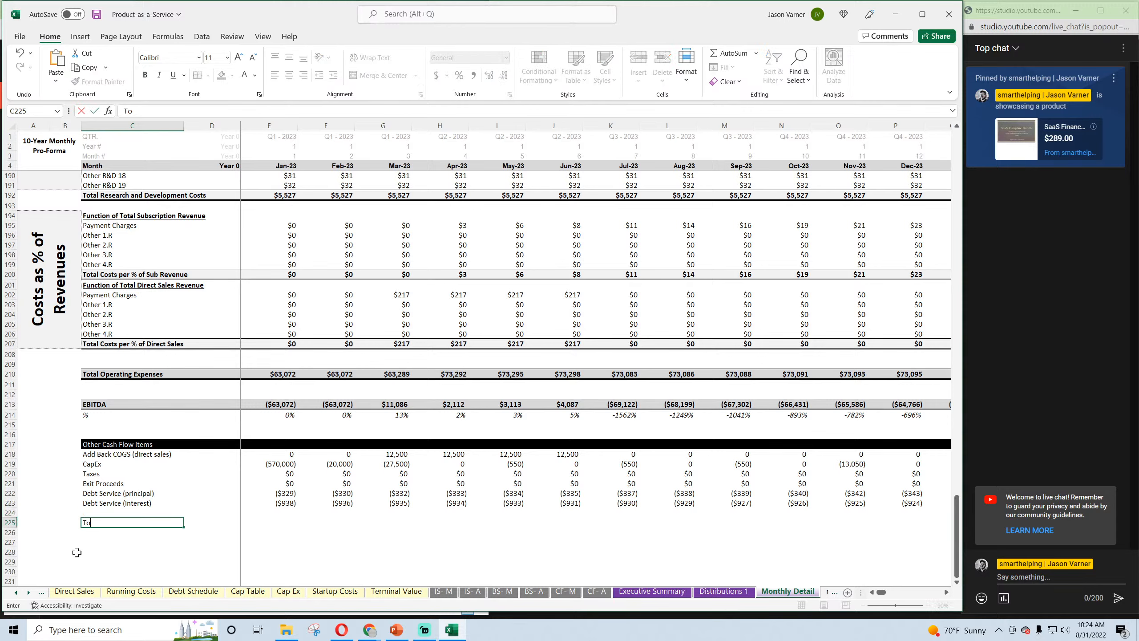
{"action": "key", "text": "BackSpace"}
{"action": "key", "text": "BackSpace"}
{"action": "type", "text": "Cash FLow"}
{"action": "key", "text": "Return"}
{"action": "type", "text": "Cumualtiv"}
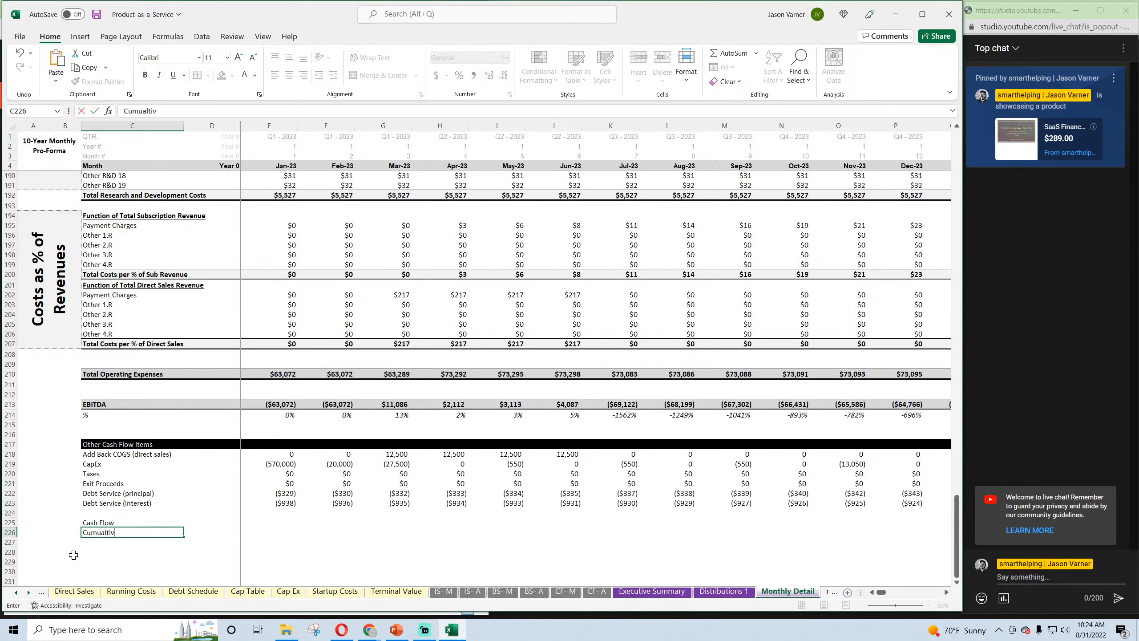
{"action": "type", "text": "e C"}
{"action": "key", "text": "BackSpace"}
{"action": "type", "text": "ulative Cash Flow"}
{"action": "key", "text": "Return"}
Enter the Jan-23 cash flow formula in E225 as =E213+E218+E219+E220+E221+E222+E223
{"action": "key", "text": "Up"}
{"action": "key", "text": "Up"}
{"action": "key", "text": "Right"}
{"action": "key", "text": "Right"}
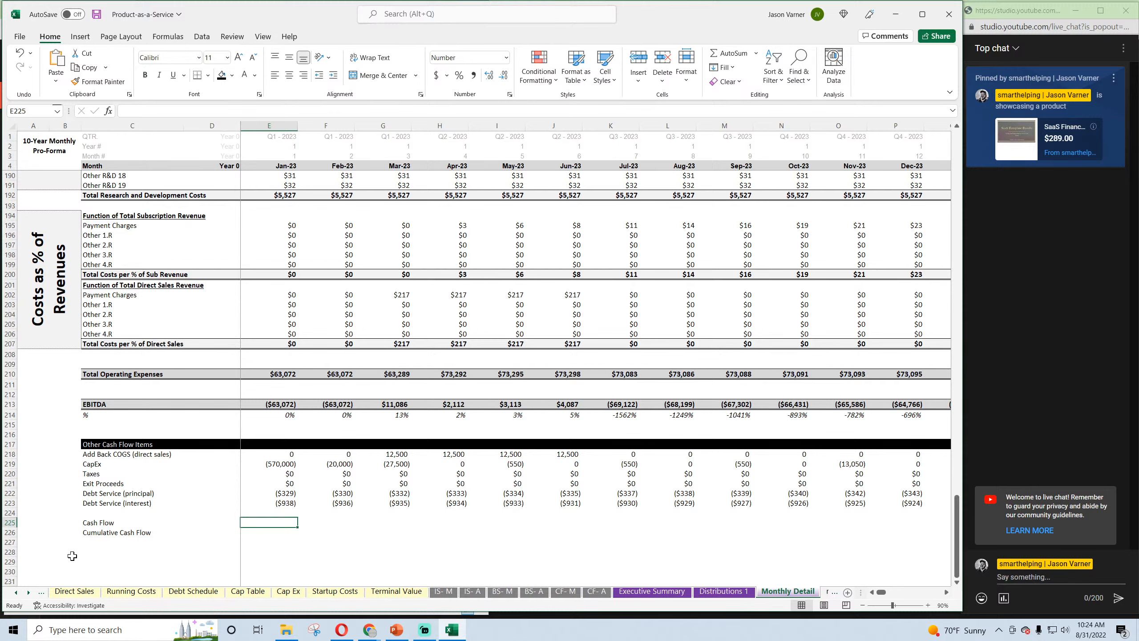
{"action": "type", "text": "="}
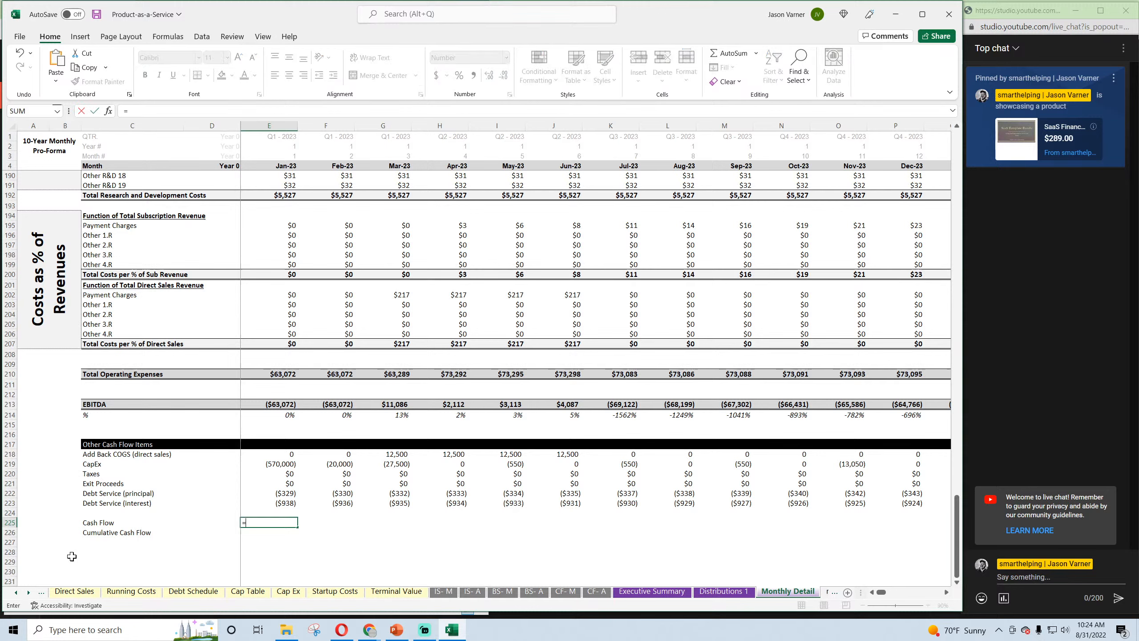
{"action": "left_click", "coordinate": [274, 399]}
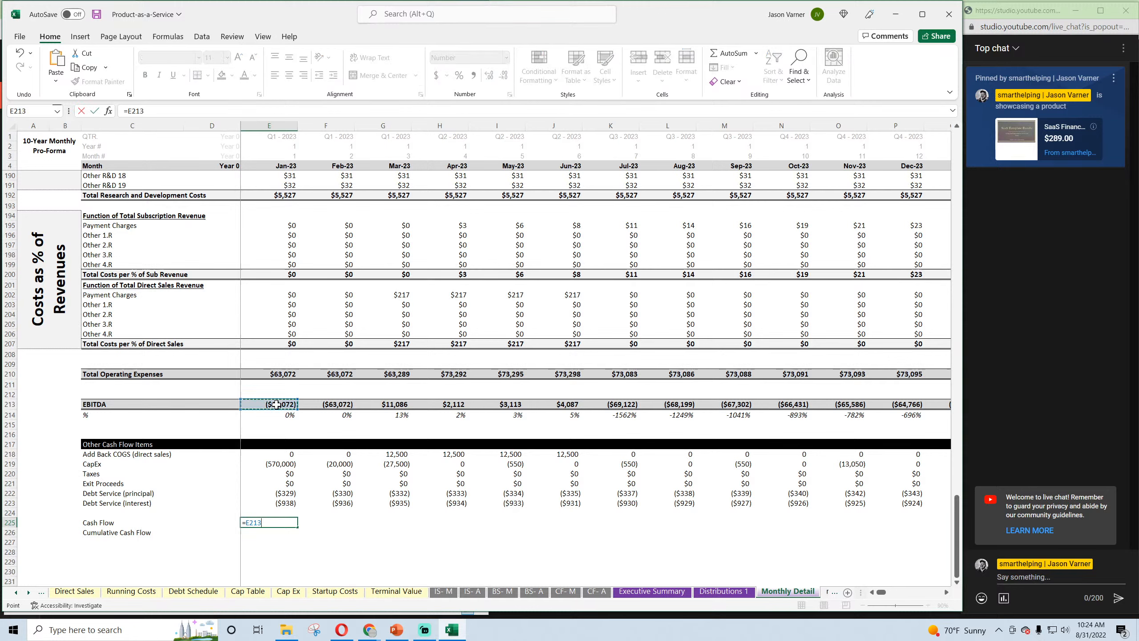
{"action": "type", "text": "+"}
{"action": "left_click", "coordinate": [278, 452]}
{"action": "type", "text": "+"}
{"action": "left_click", "coordinate": [277, 464]}
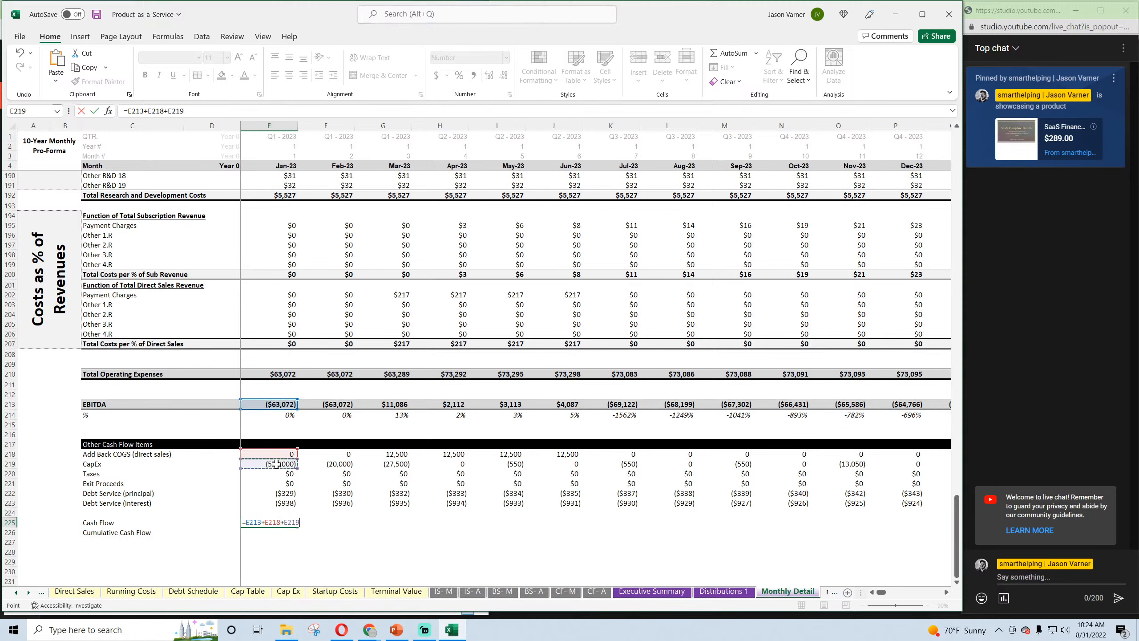
{"action": "type", "text": "+"}
{"action": "left_click", "coordinate": [278, 474]}
{"action": "type", "text": "+"}
{"action": "left_click", "coordinate": [279, 482]}
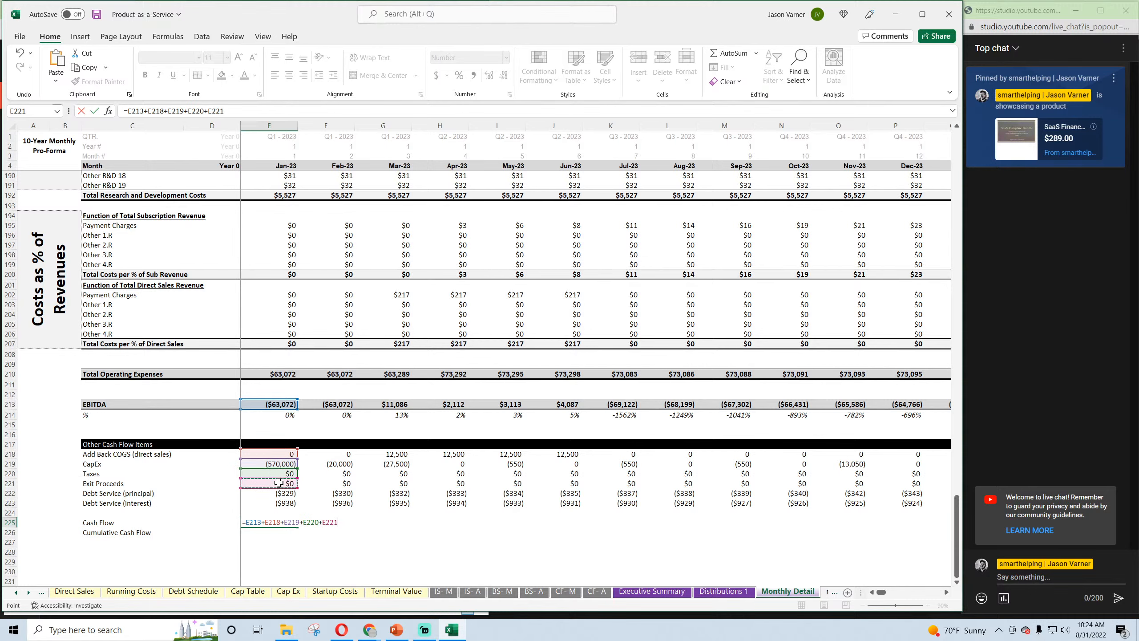
{"action": "type", "text": "+"}
{"action": "left_click", "coordinate": [278, 492]}
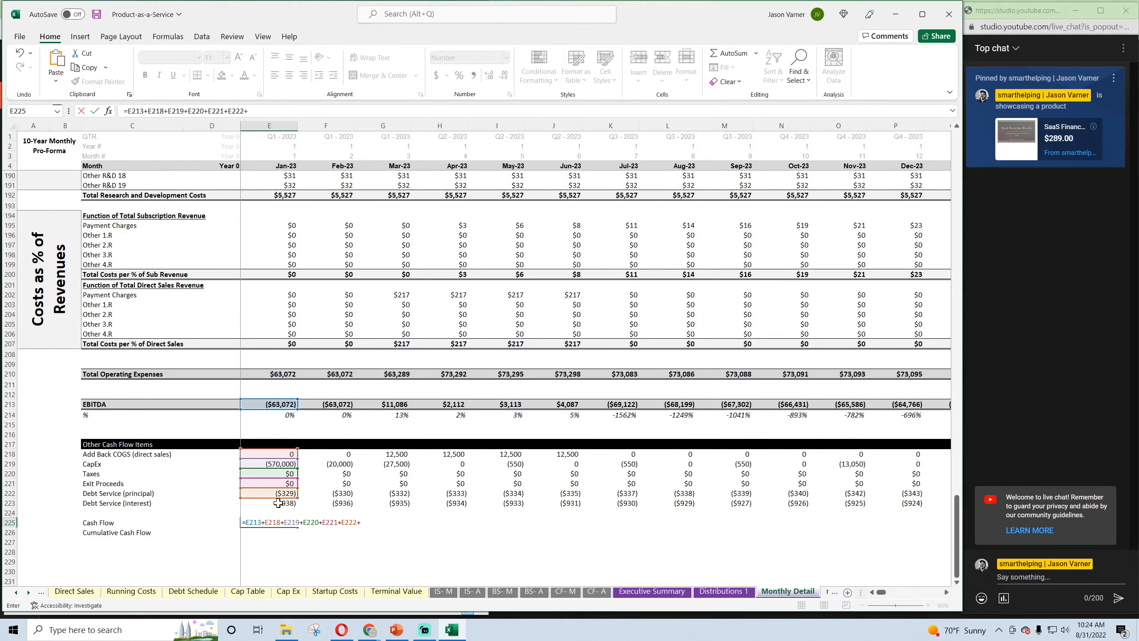
{"action": "type", "text": "+"}
{"action": "left_click", "coordinate": [278, 502]}
{"action": "key", "text": "Return"}
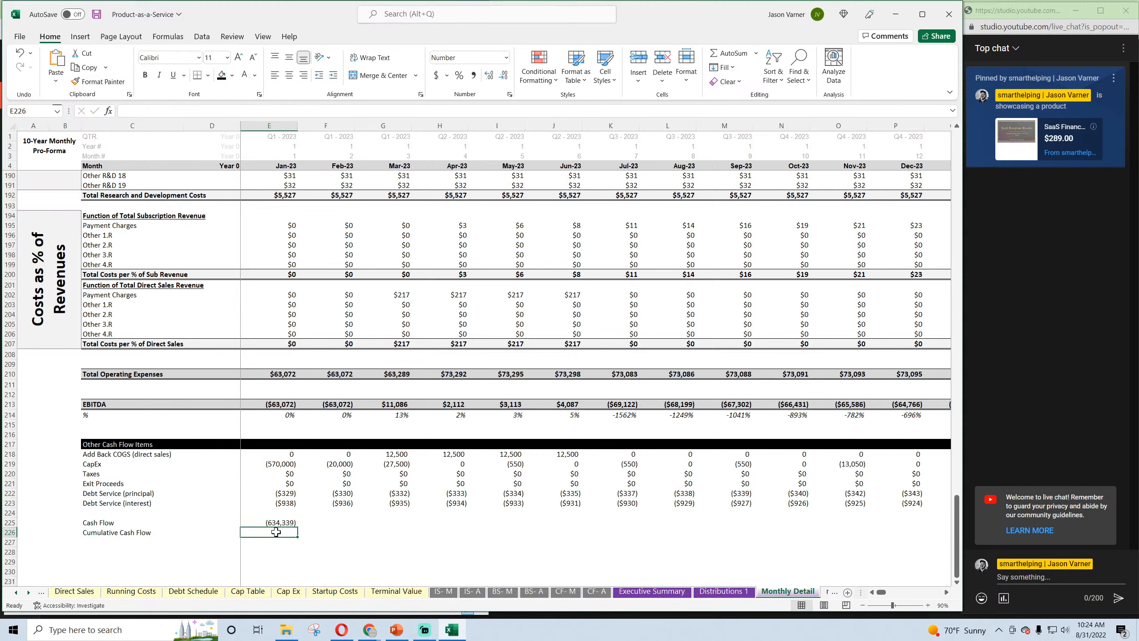
Move the Cash Flow and Cumulative Cash Flow rows down one row and label C224 Startup Costs
{"action": "left_click_drag", "start_coordinate": [94, 522], "coordinate": [264, 546]}
{"action": "left_click", "coordinate": [115, 514]}
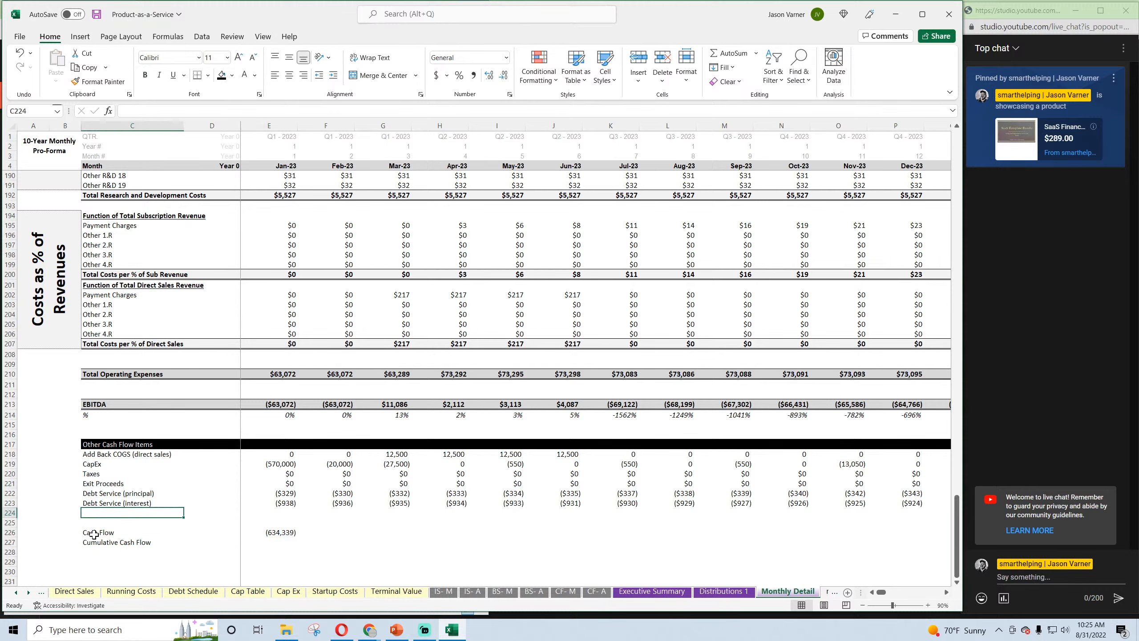
{"action": "type", "text": "Startup Cos"}
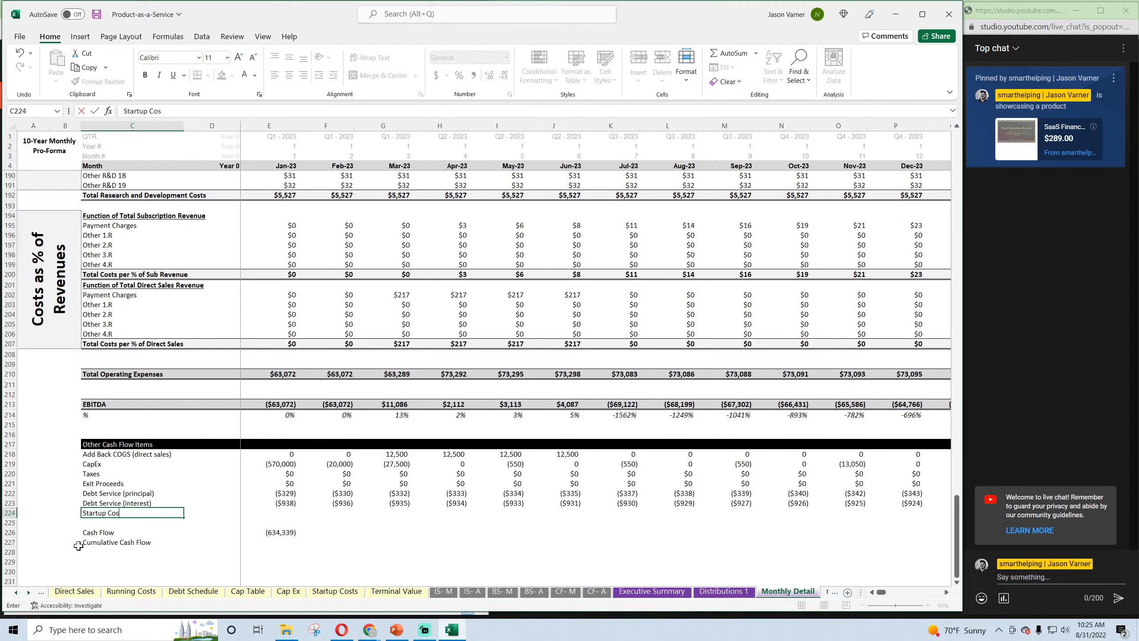
{"action": "type", "text": "ts"}
{"action": "key", "text": "Tab"}
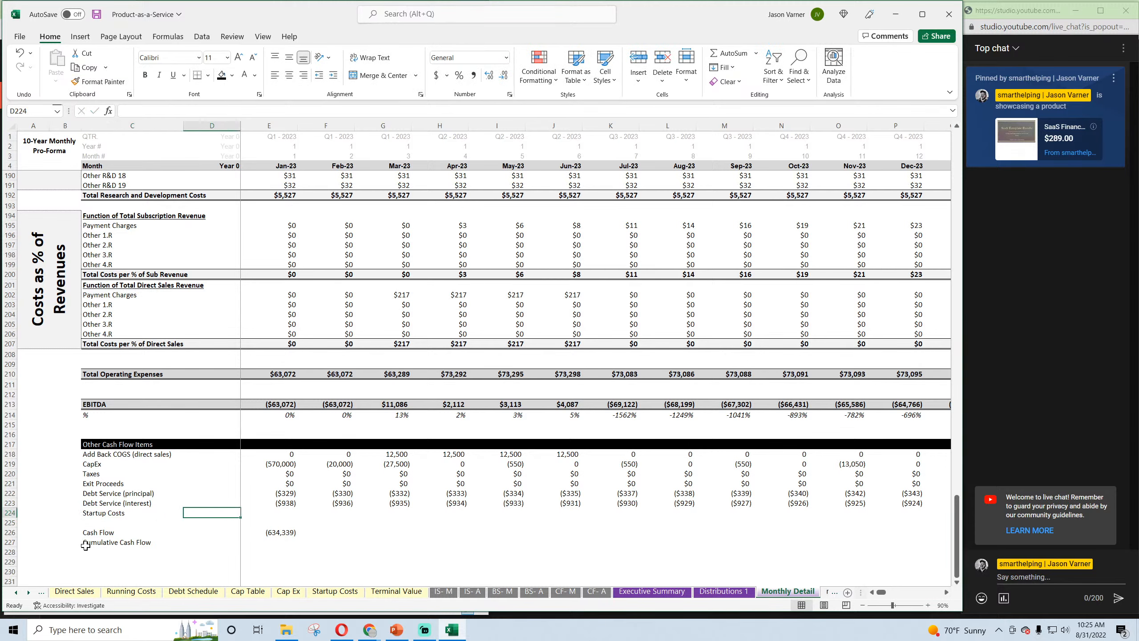
Move the two cash flow rows down to rows 228 and 229 and label C225 Debt Proceeds
{"action": "left_click_drag", "start_coordinate": [92, 535], "coordinate": [272, 562]}
{"action": "left_click", "coordinate": [93, 524]}
{"action": "type", "text": "Deb"}
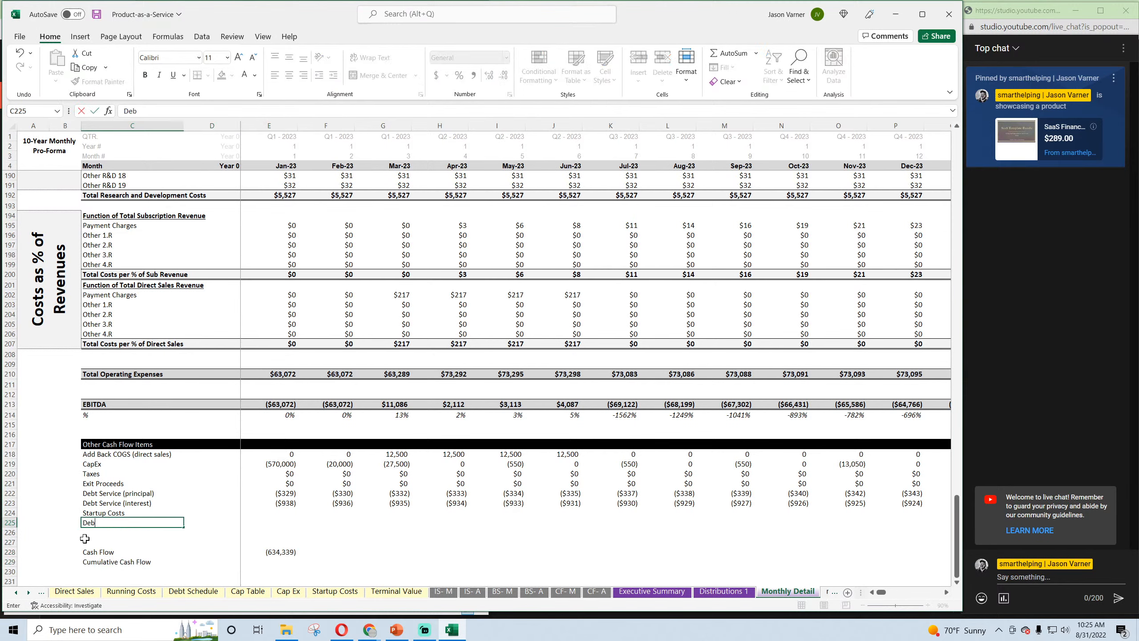
{"action": "type", "text": "t Proceeds"}
{"action": "key", "text": "Return"}
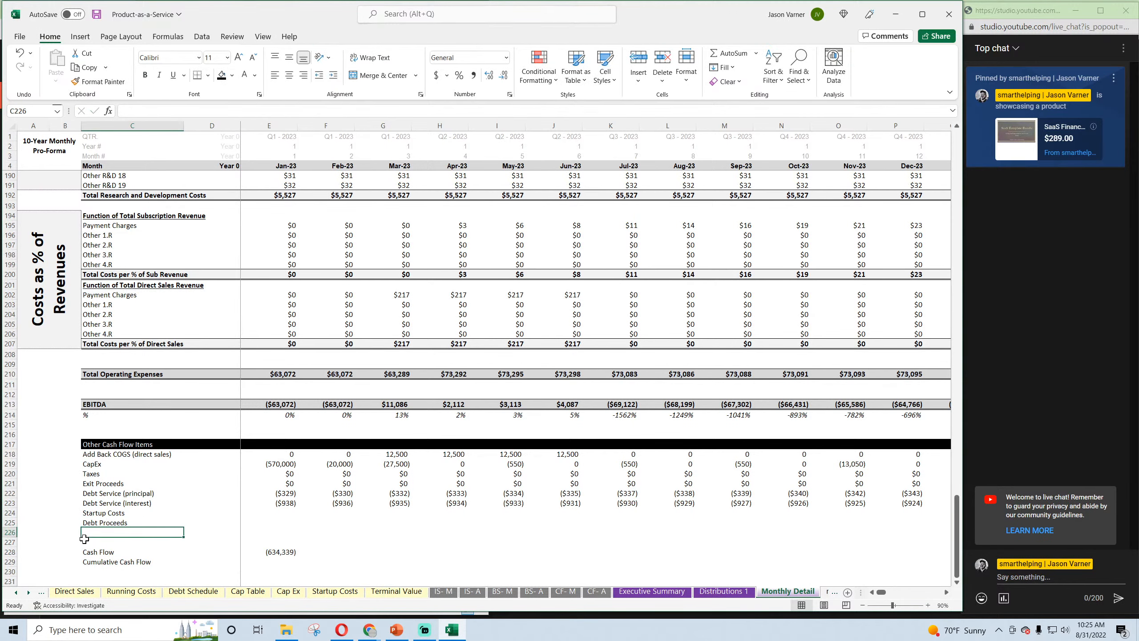
Link the Year 0 startup costs in D224 to the negative of 'Startup Costs'!C21
{"action": "key", "text": "Up"}
{"action": "key", "text": "Up"}
{"action": "key", "text": "Right"}
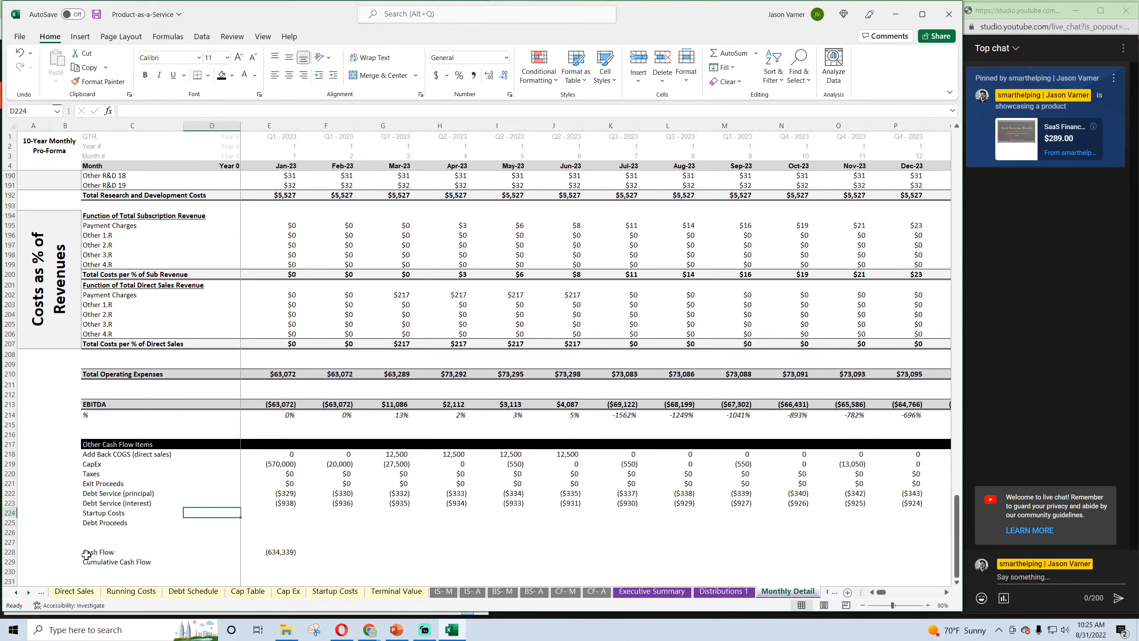
{"action": "type", "text": "=-"}
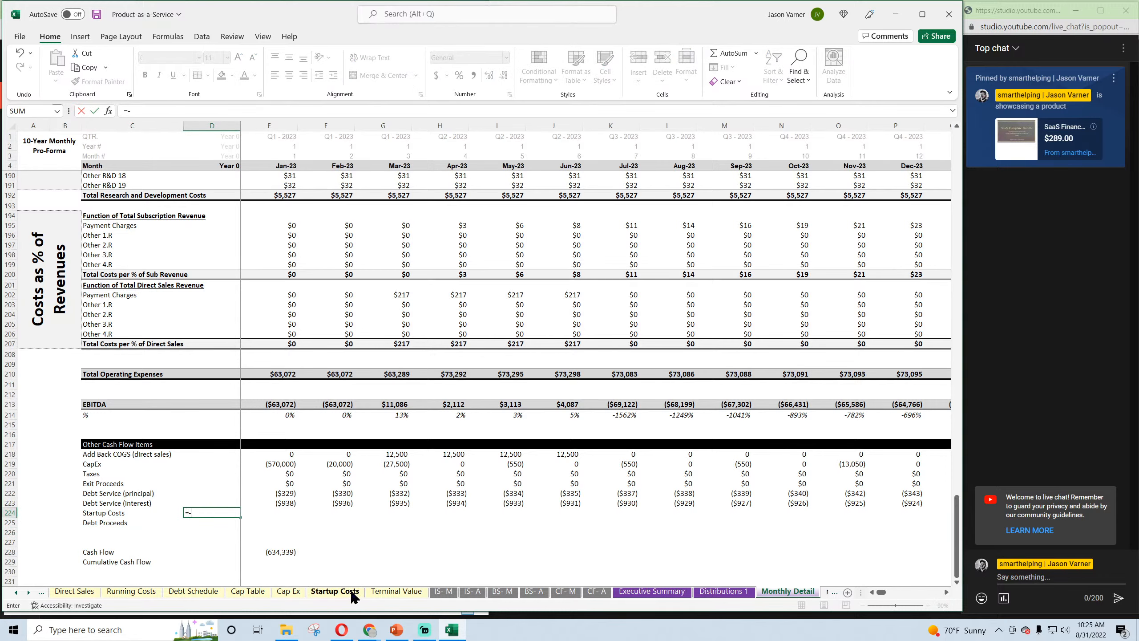
{"action": "left_click", "coordinate": [352, 592]}
{"action": "left_click", "coordinate": [207, 350]}
{"action": "key", "text": "Return"}
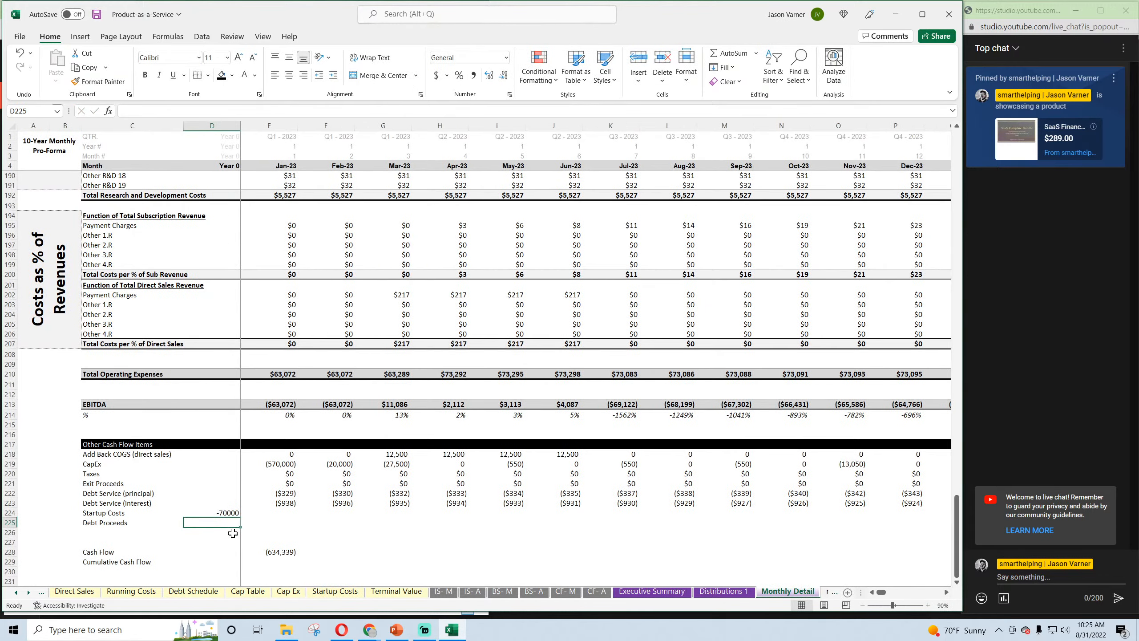
Enter =IF(E4='Debt Schedule'!B7,'Debt Schedule'!B3,0) as the Year 0 debt proceeds formula in D225
{"action": "type", "text": "=if("}
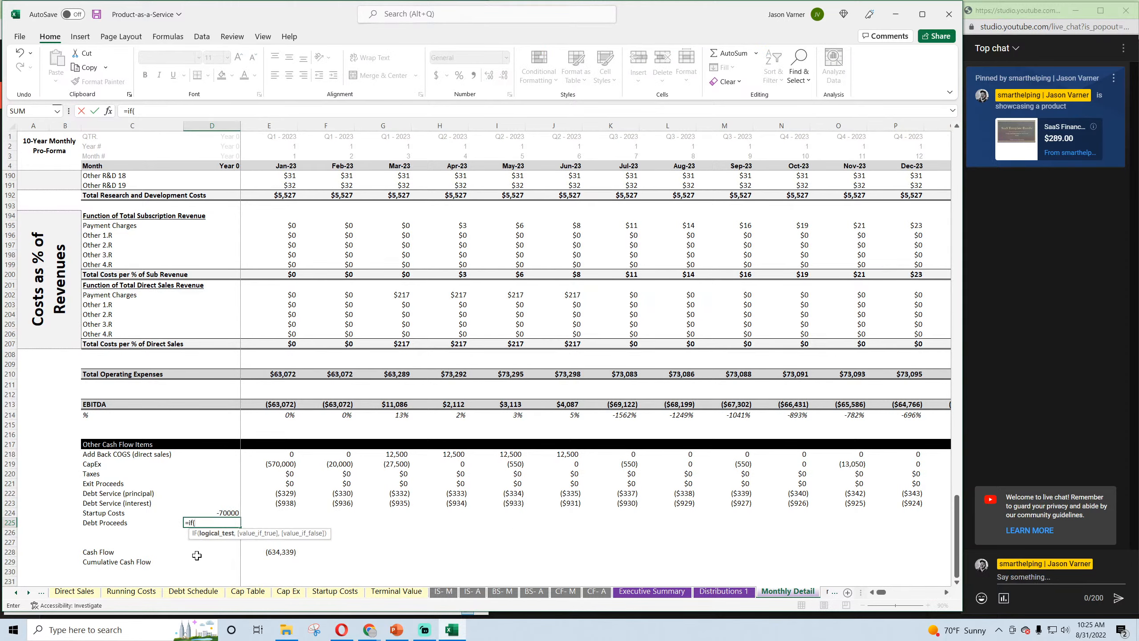
{"action": "left_click", "coordinate": [270, 165]}
{"action": "type", "text": "="}
{"action": "left_click", "coordinate": [197, 592]}
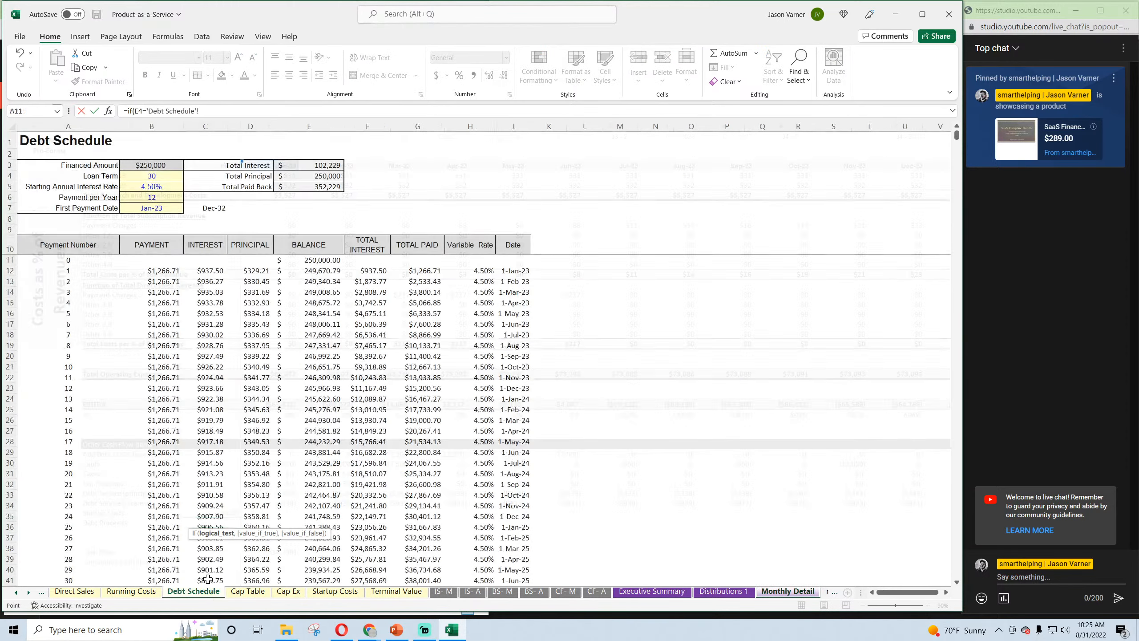
{"action": "type", "text": ","}
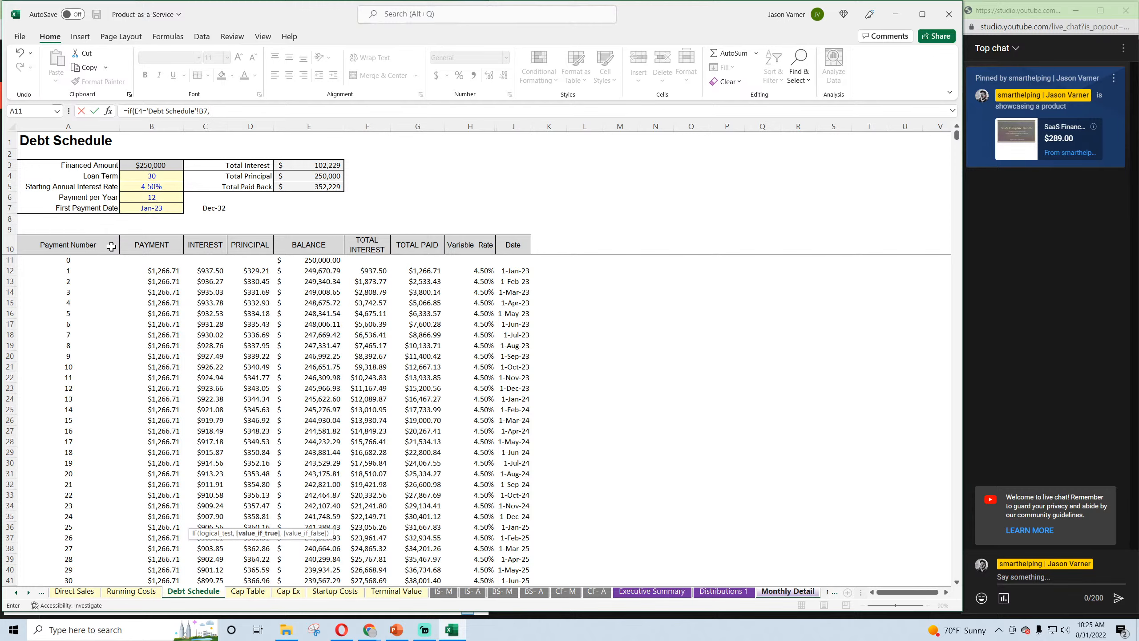
{"action": "left_click", "coordinate": [154, 162]}
{"action": "type", "text": ",0)"}
{"action": "key", "text": "Return"}
{"action": "key", "text": "Down"}
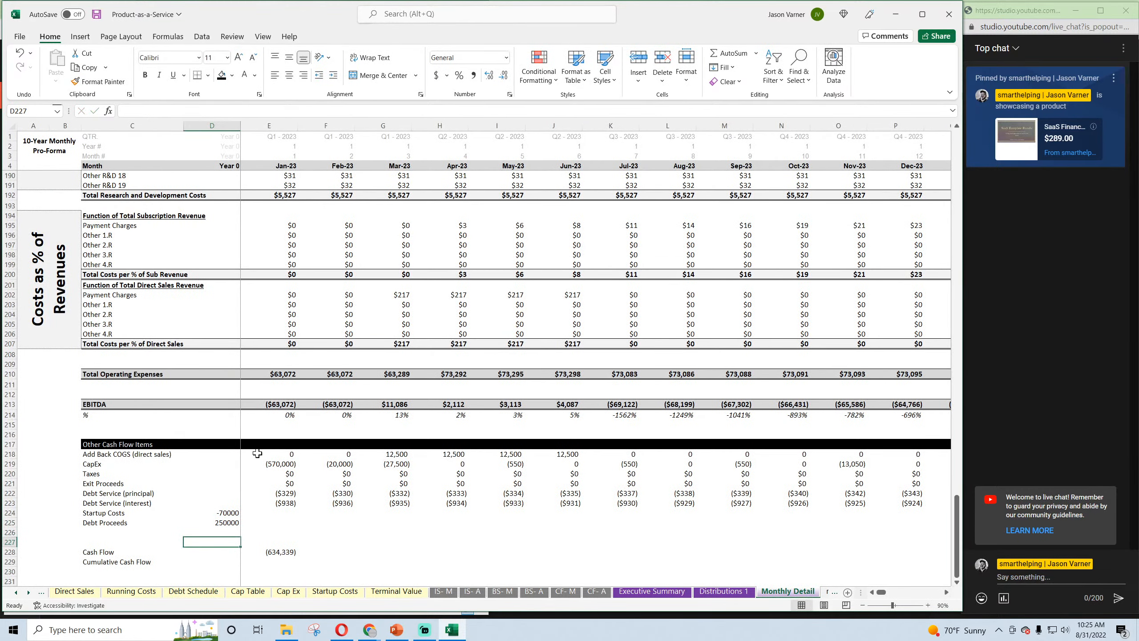
Format D224:E225 as $ currency with 0 decimals and negatives in parentheses
{"action": "left_click_drag", "start_coordinate": [211, 513], "coordinate": [270, 523]}
{"action": "left_click", "coordinate": [510, 95]}
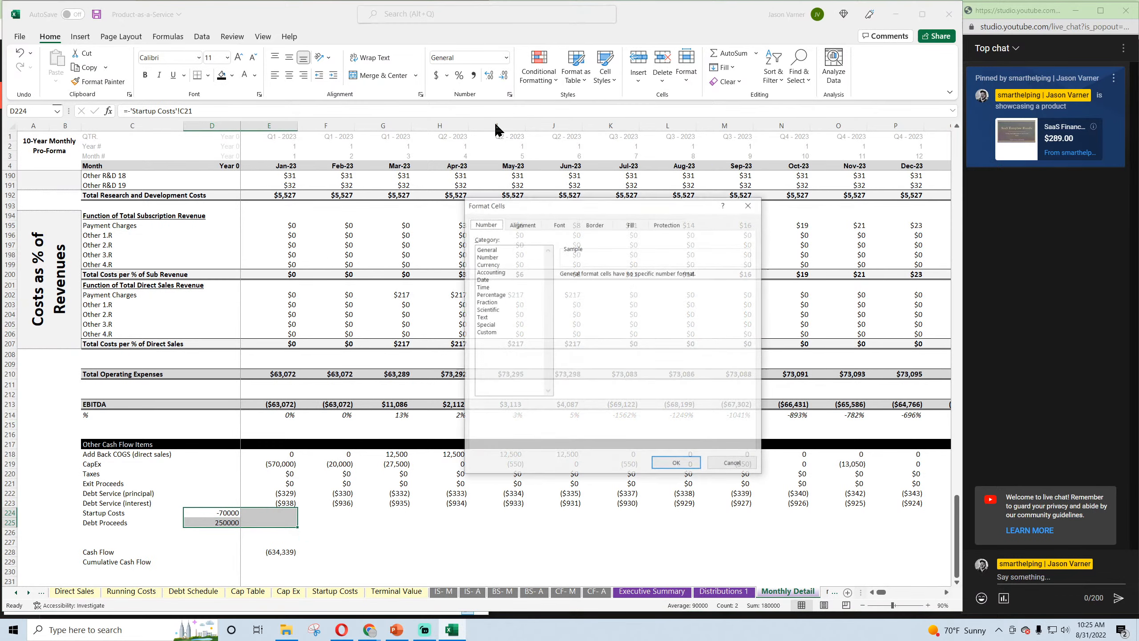
{"action": "left_click", "coordinate": [494, 264]}
{"action": "left_click", "coordinate": [638, 277]}
{"action": "left_click", "coordinate": [748, 288]}
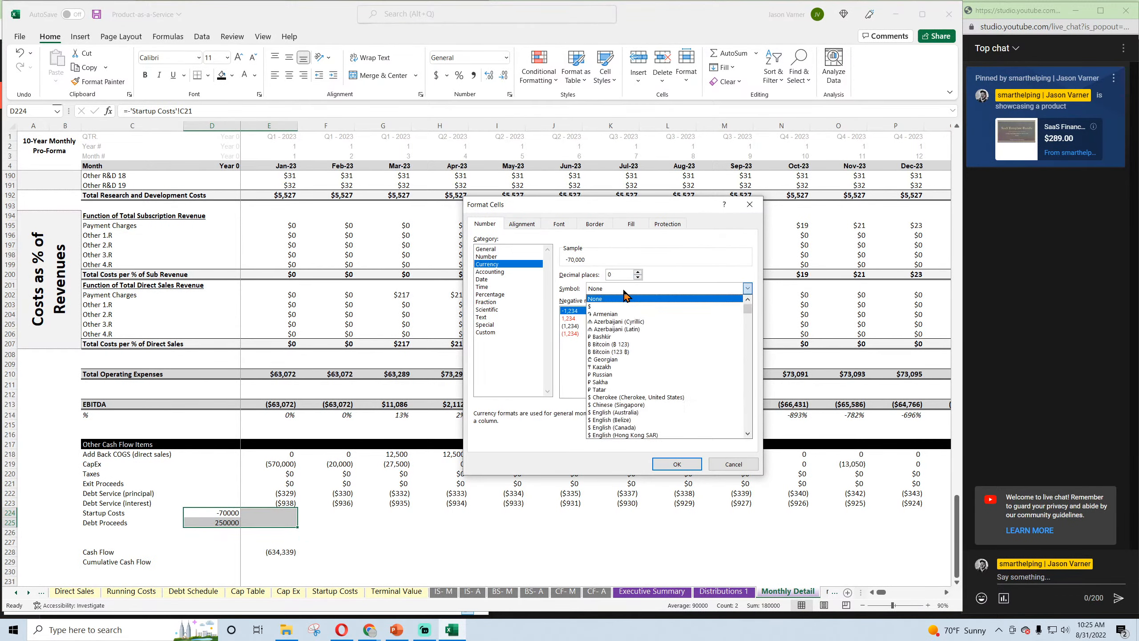
{"action": "left_click", "coordinate": [600, 313]}
{"action": "left_click", "coordinate": [576, 326]}
{"action": "left_click", "coordinate": [676, 464]}
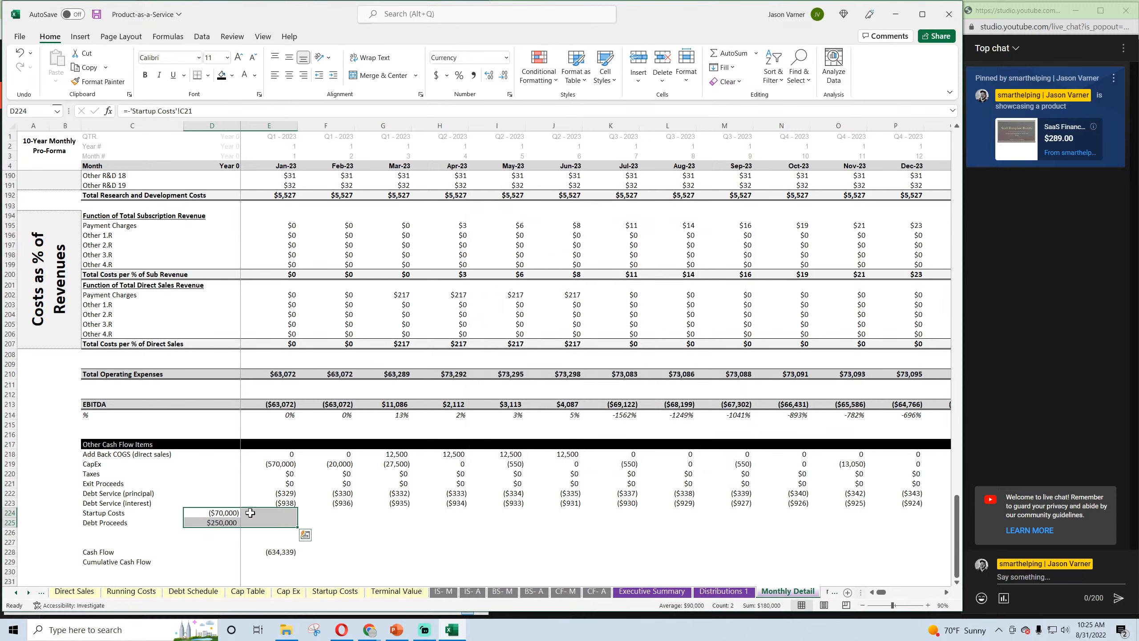
Anchor column B in D225's two Debt Schedule references, making them $B7 and $B3
{"action": "left_click", "coordinate": [221, 522]}
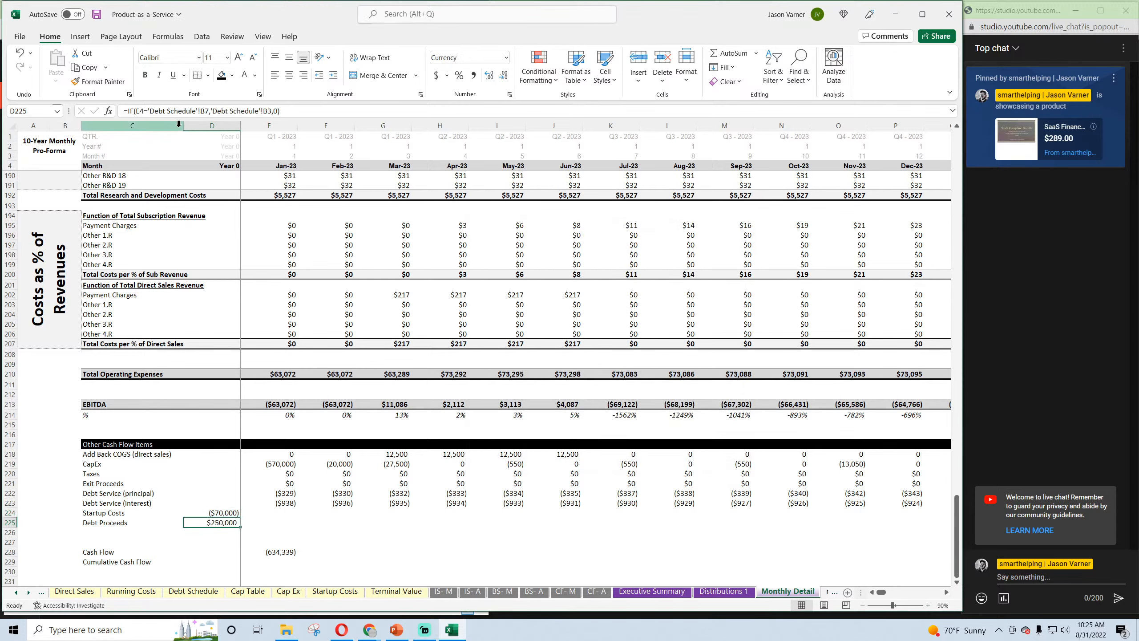
{"action": "left_click", "coordinate": [191, 111]}
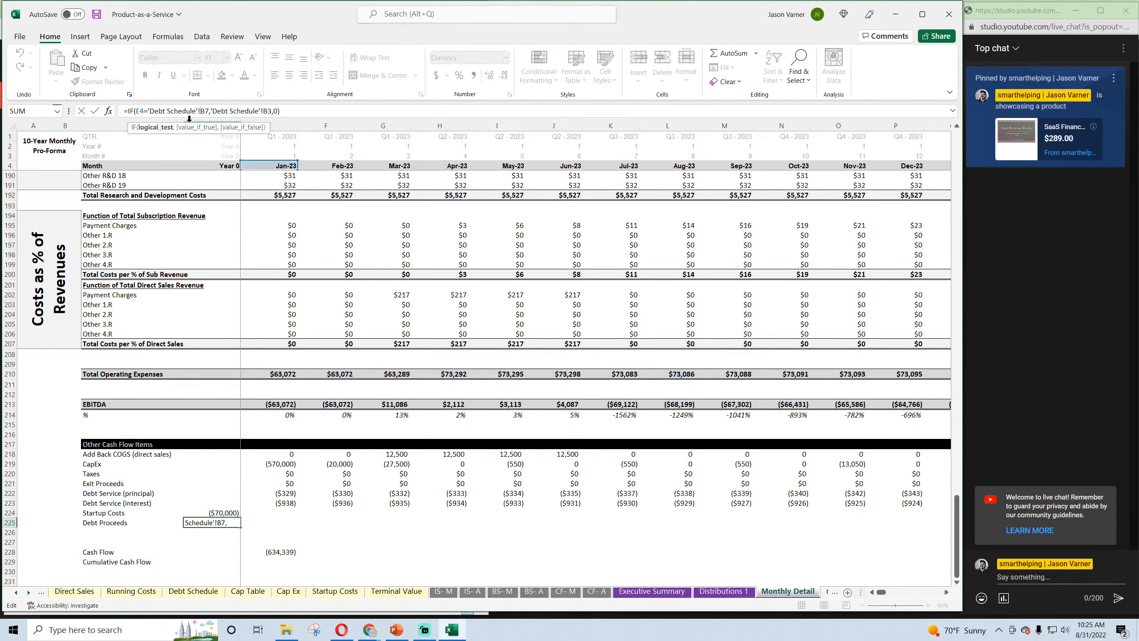
{"action": "type", "text": "$"}
{"action": "left_click", "coordinate": [268, 110]}
{"action": "type", "text": "$"}
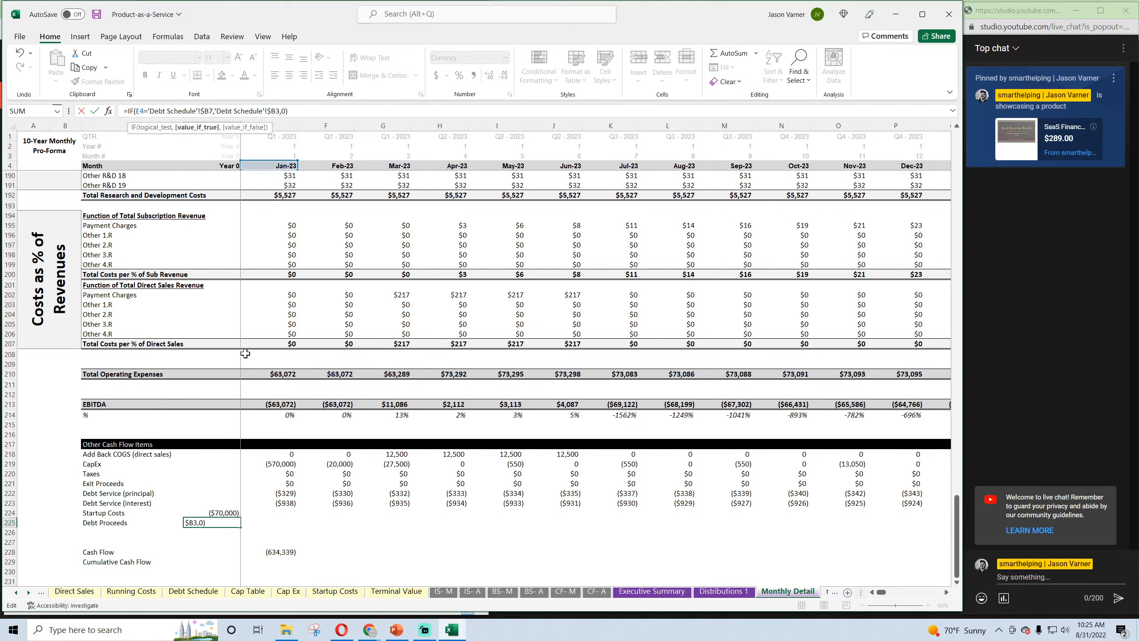
{"action": "key", "text": "Return"}
Fill the Debt Proceeds formula from D225 across to Aug-23 and check the formula in E225
{"action": "left_click", "coordinate": [221, 523]}
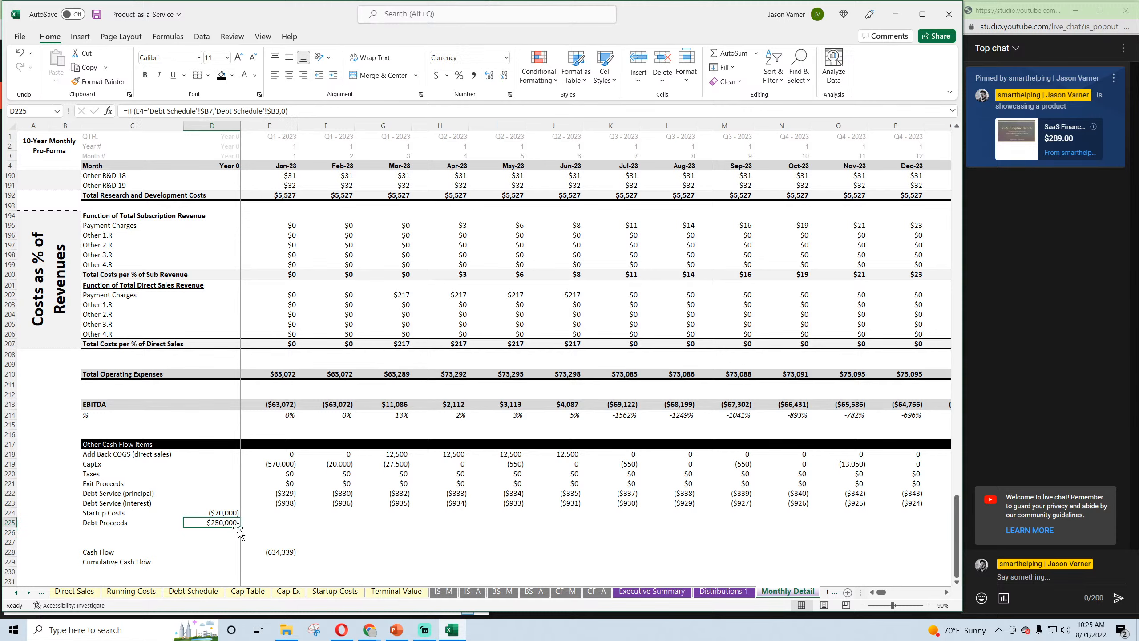
{"action": "left_click_drag", "start_coordinate": [238, 530], "coordinate": [700, 530]}
{"action": "left_click_drag", "start_coordinate": [267, 524], "coordinate": [404, 523]}
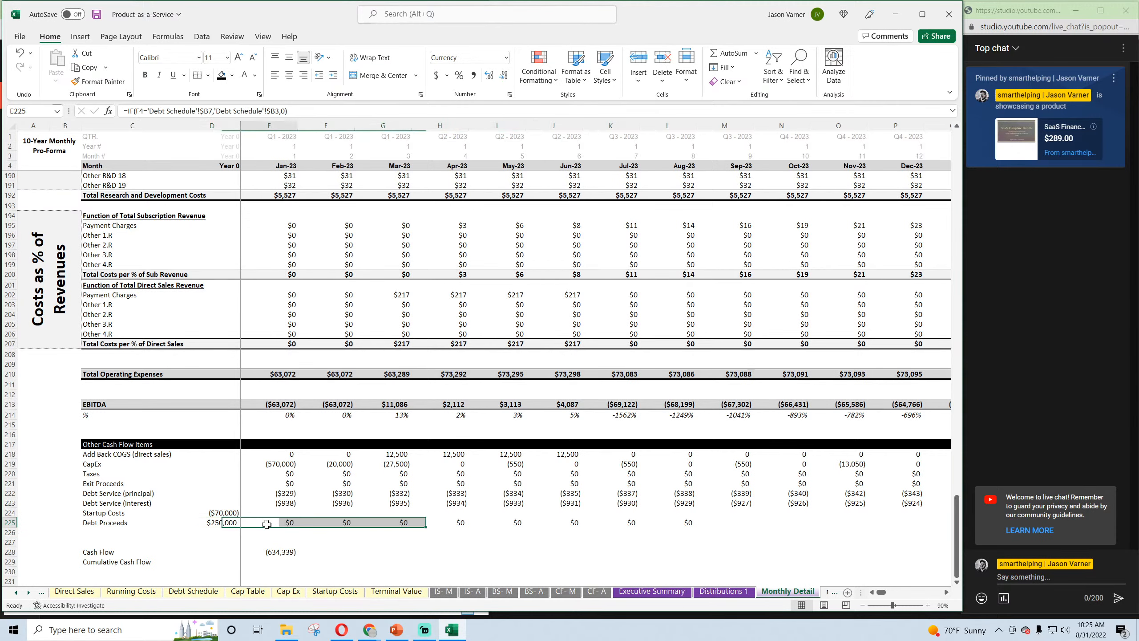
{"action": "double_click", "coordinate": [266, 524]}
{"action": "key", "text": "Return"}
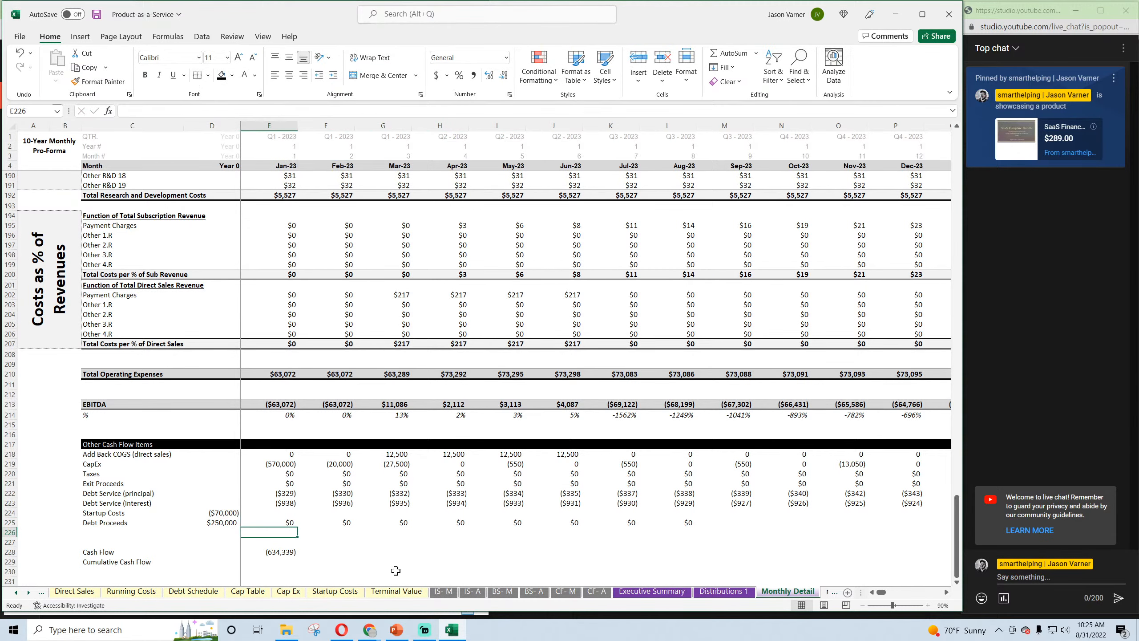
Set the First Payment Date on the Debt Schedule sheet to Mar-23 and check the Debt Proceeds row on Monthly Detail
{"action": "left_click", "coordinate": [192, 591]}
{"action": "left_click", "coordinate": [153, 208]}
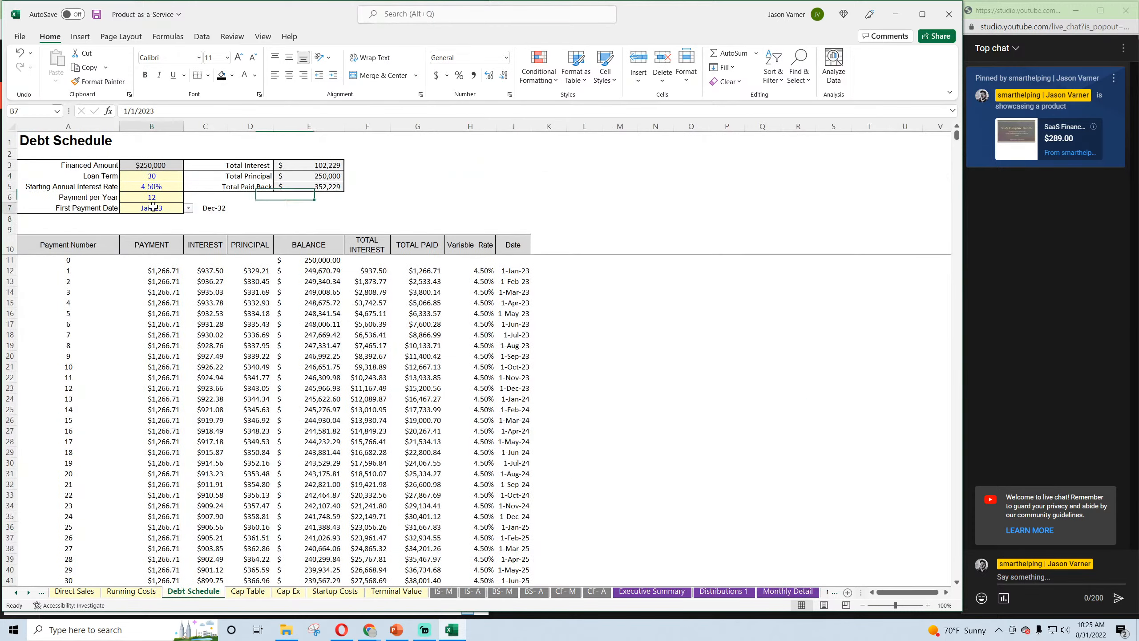
{"action": "left_click", "coordinate": [167, 243]}
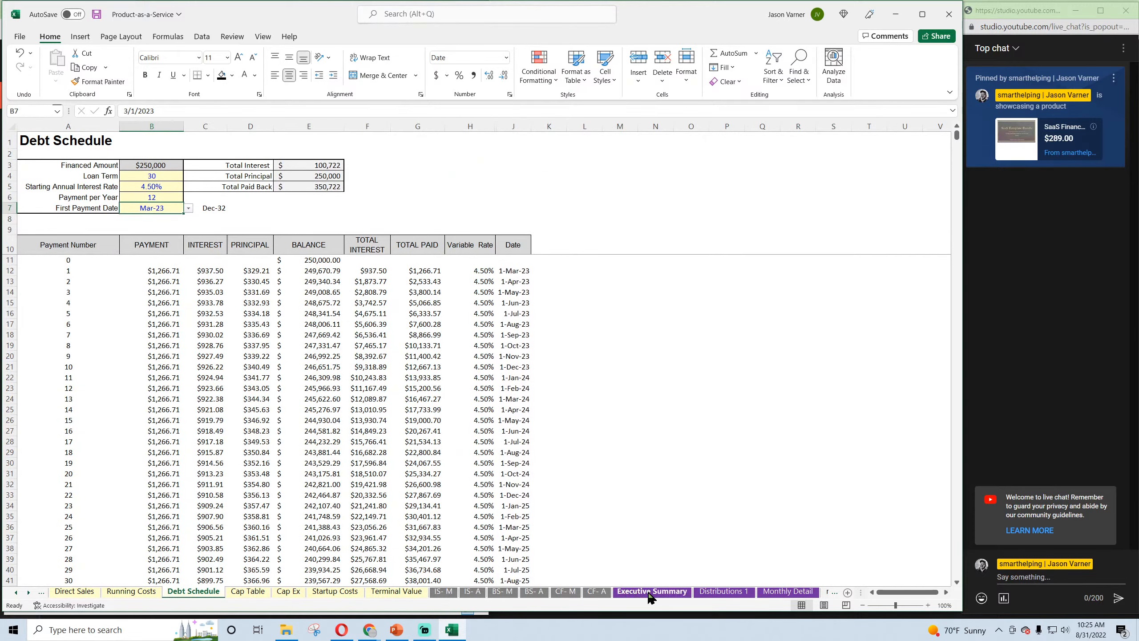
{"action": "left_click", "coordinate": [788, 591]}
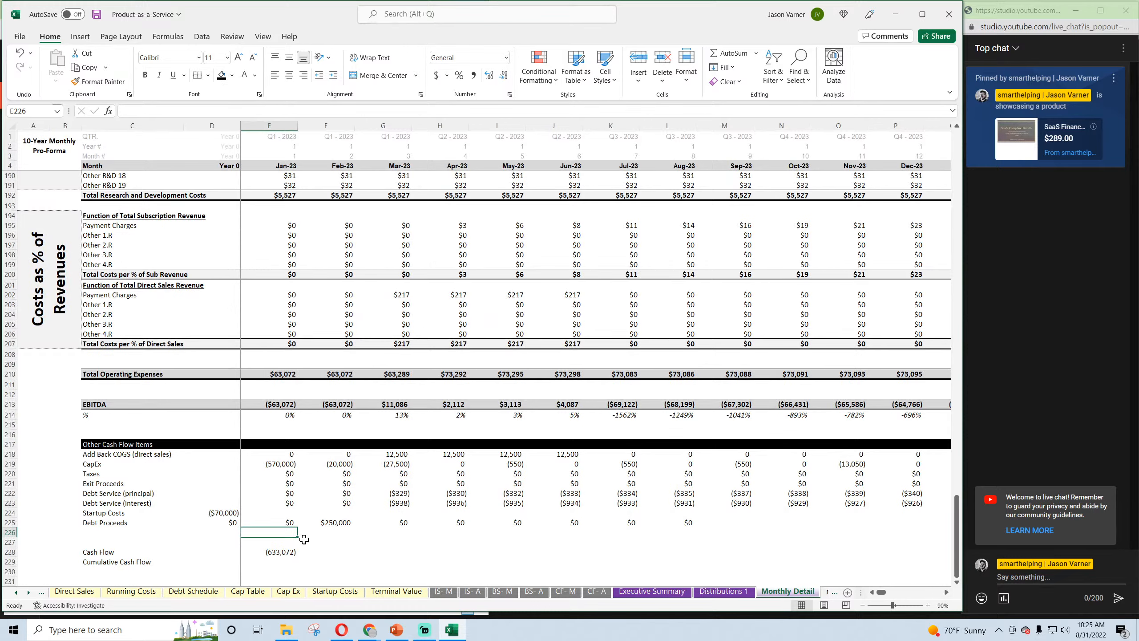
Copy the Cash Flow formula from E228 into D228 and add Startup Costs (D224) and Debt Proceeds (D225) to it
{"action": "left_click", "coordinate": [275, 551]}
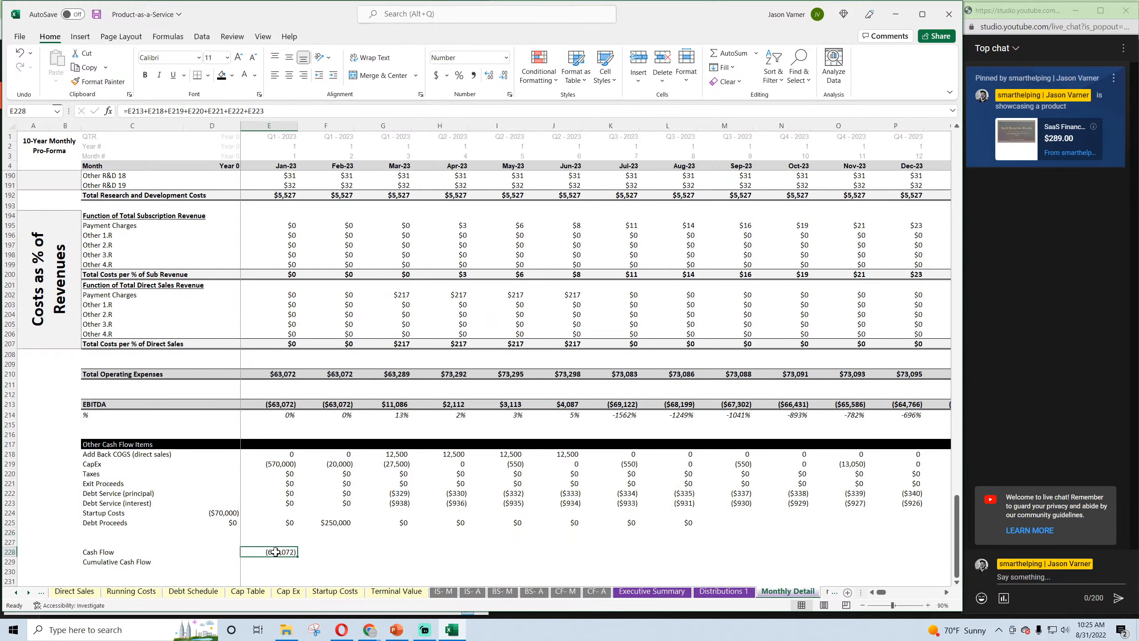
{"action": "left_click_drag", "start_coordinate": [297, 556], "coordinate": [216, 553]}
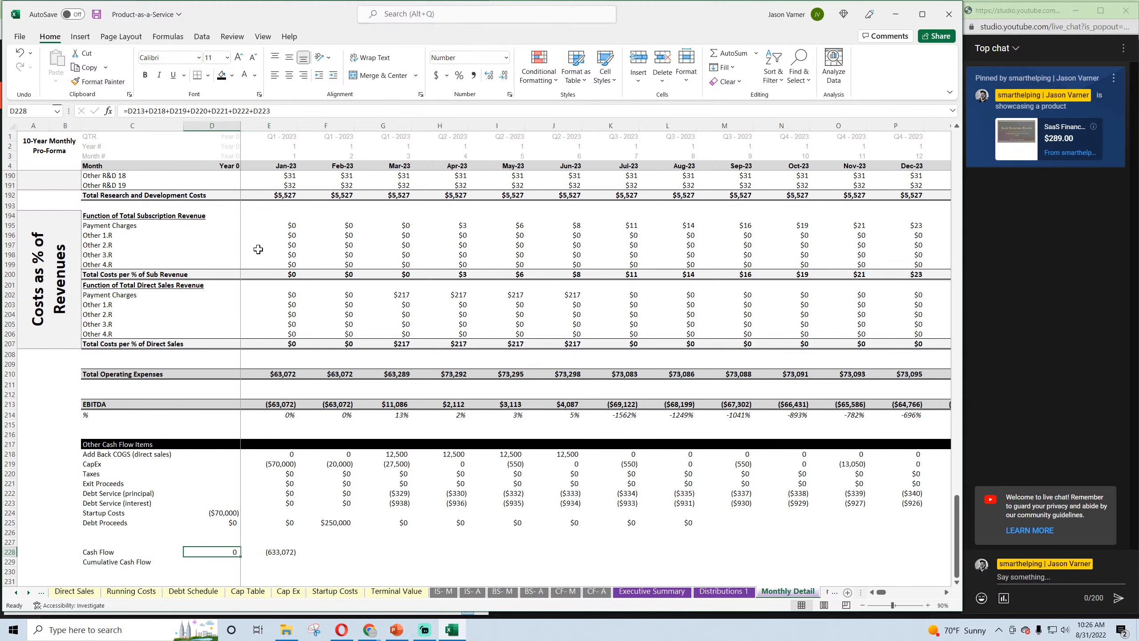
{"action": "key", "text": "F2"}
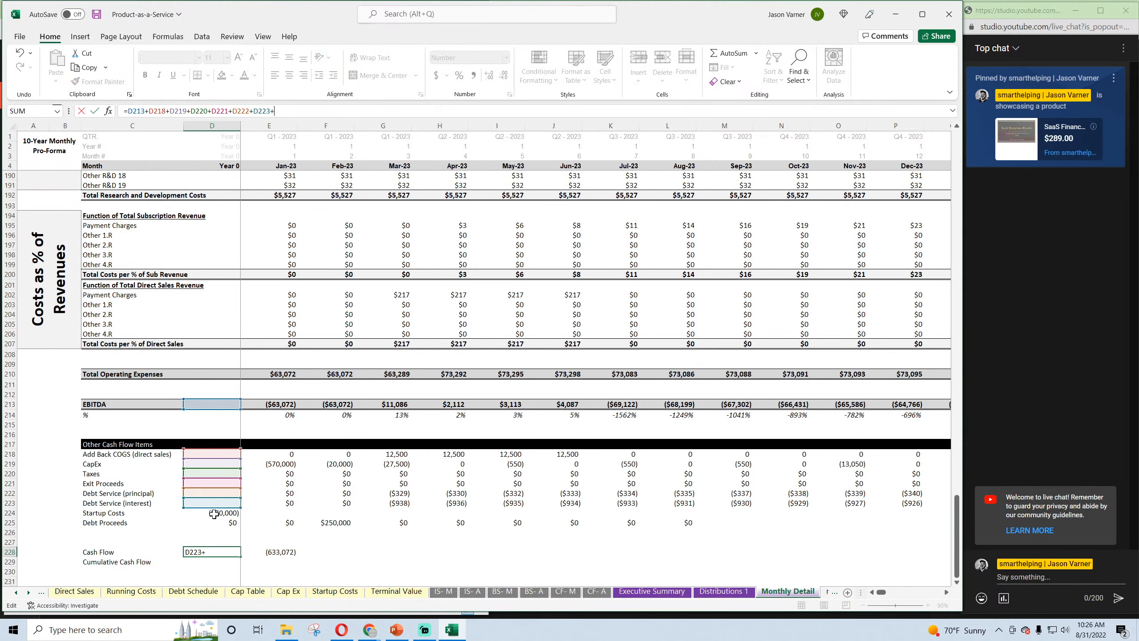
{"action": "type", "text": "+"}
{"action": "left_click", "coordinate": [214, 513]}
{"action": "left_click", "coordinate": [219, 523]}
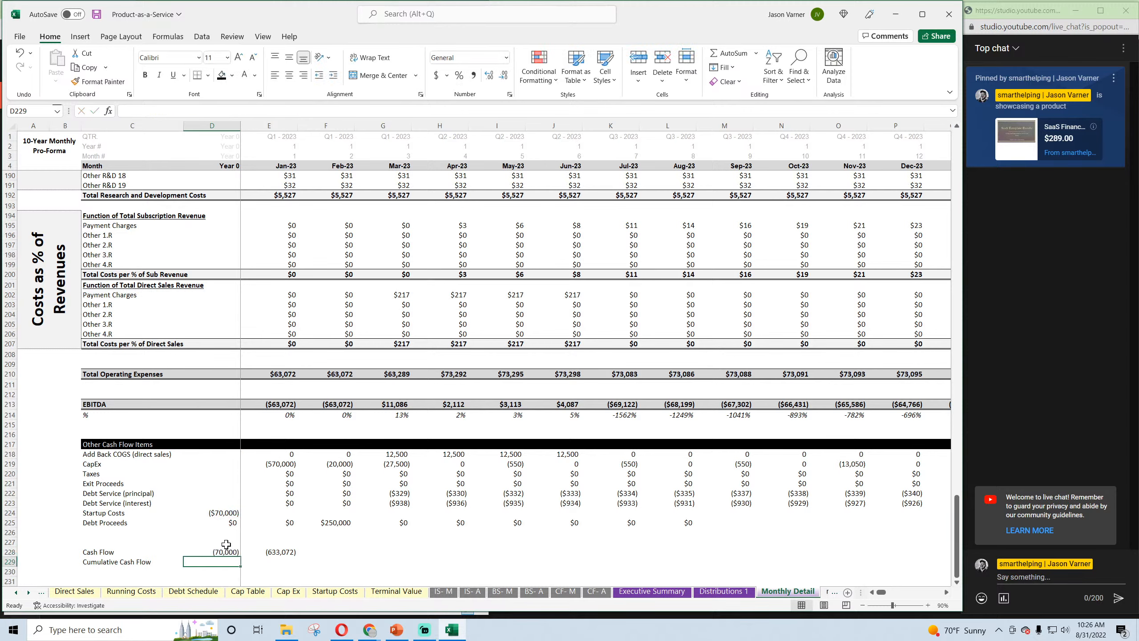
{"action": "key", "text": "Return"}
Fill the Cash Flow formula from D228 across to Jul-23
{"action": "key", "text": "Up"}
{"action": "key", "text": "shift+Right"}
{"action": "key", "text": "shift+Right"}
{"action": "key", "text": "shift+Right"}
{"action": "key", "text": "shift+Right"}
{"action": "key", "text": "shift+Right"}
{"action": "key", "text": "shift+Right"}
{"action": "key", "text": "shift+Right"}
{"action": "key", "text": "ctrl+r"}
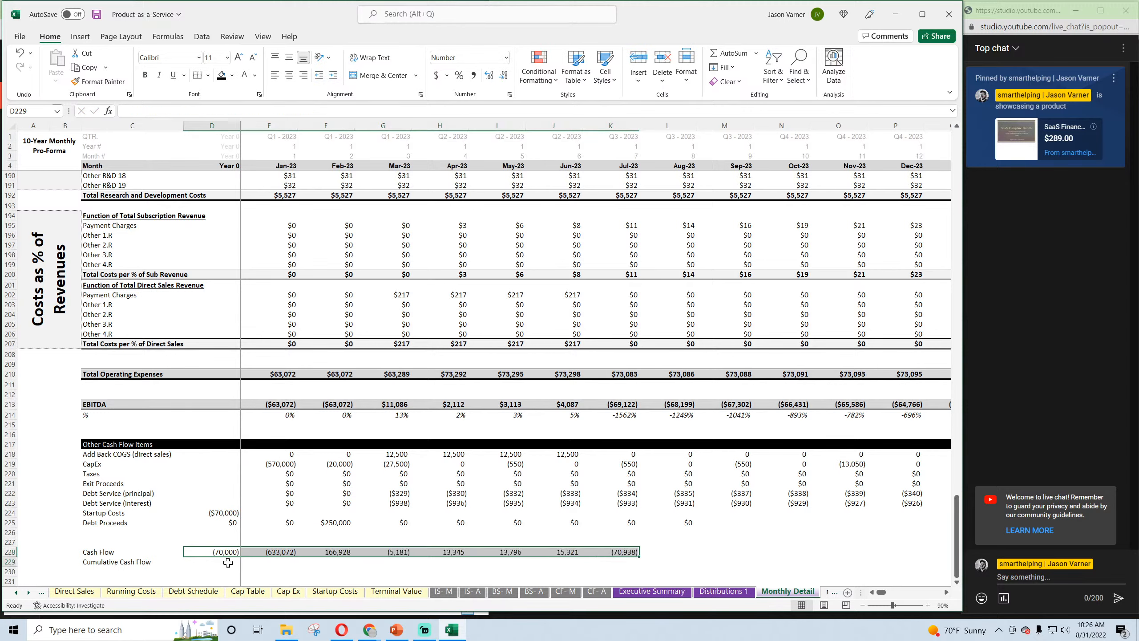
Set the Year 0 Cumulative Cash Flow in D229 to =D228 and copy it into E229
{"action": "left_click", "coordinate": [211, 561]}
{"action": "type", "text": "=D228"}
{"action": "key", "text": "Return"}
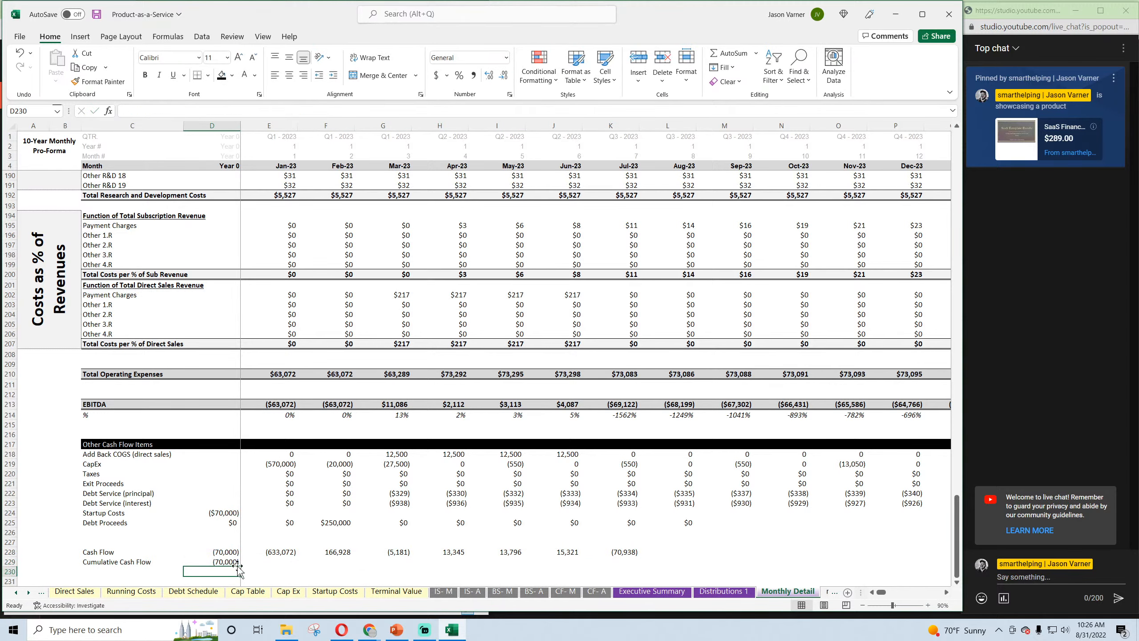
{"action": "left_click", "coordinate": [234, 562]}
{"action": "key", "text": "ctrl+c"}
{"action": "key", "text": "Right"}
{"action": "key", "text": "ctrl+v"}
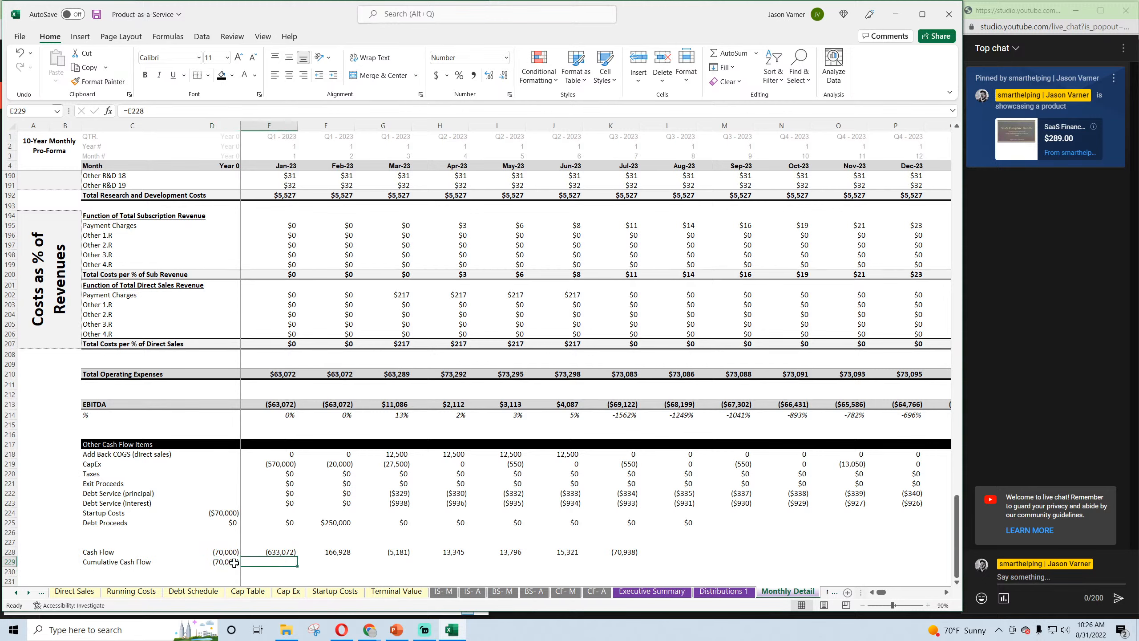
Set E229 to =D229+E228 and fill the Cash Flow and Cumulative Cash Flow formulas across past Dec-23
{"action": "type", "text": "="}
{"action": "left_click", "coordinate": [234, 562]}
{"action": "type", "text": "+"}
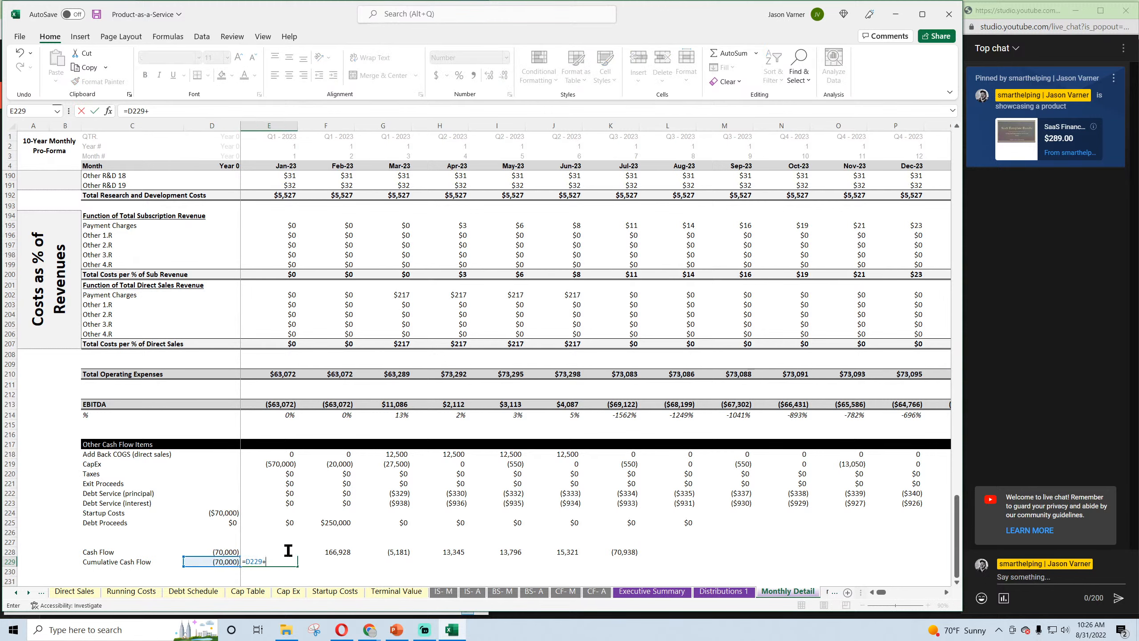
{"action": "left_click", "coordinate": [324, 552]}
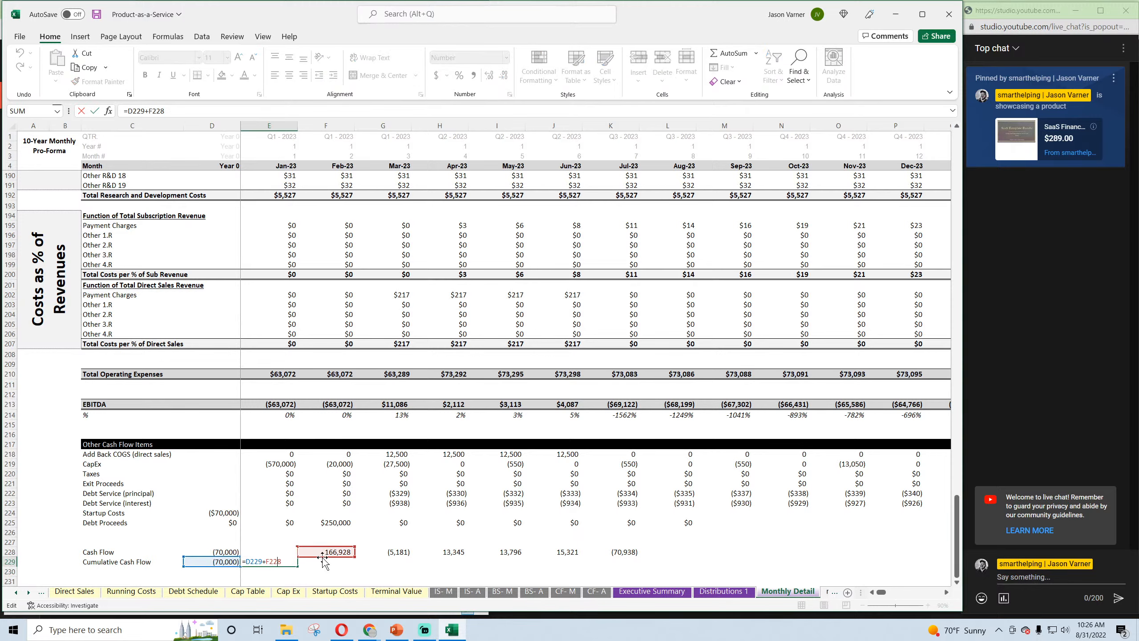
{"action": "left_click", "coordinate": [274, 553]}
{"action": "key", "text": "Return"}
{"action": "left_click_drag", "start_coordinate": [283, 552], "coordinate": [863, 567]}
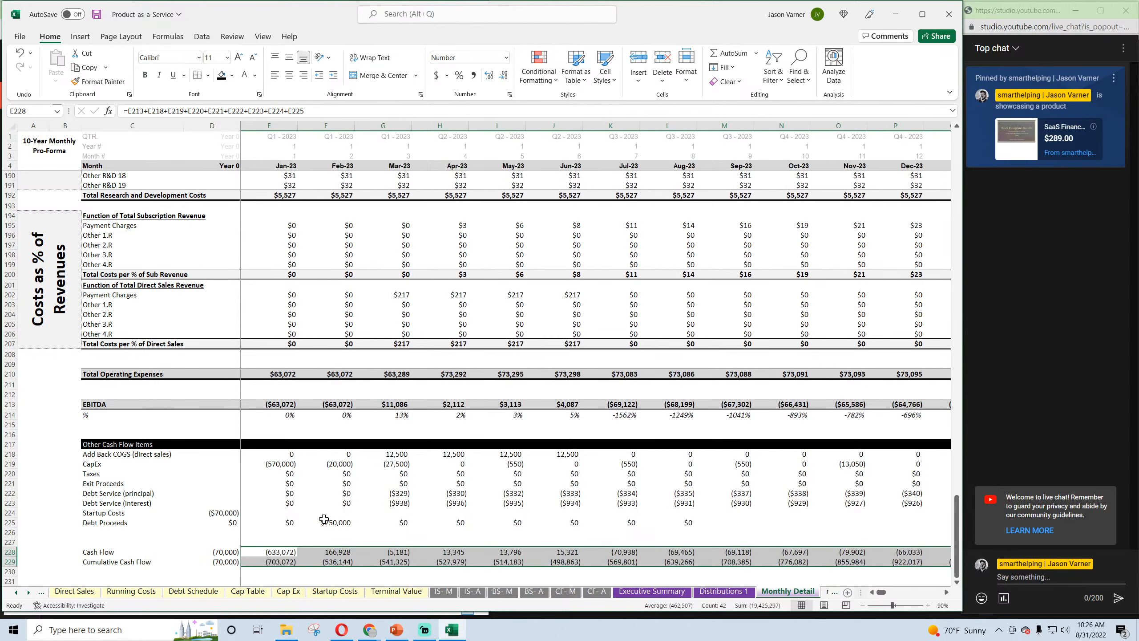
Format D218:J229 as $ currency with 0 decimals and negatives in parentheses
{"action": "left_click_drag", "start_coordinate": [220, 454], "coordinate": [579, 563]}
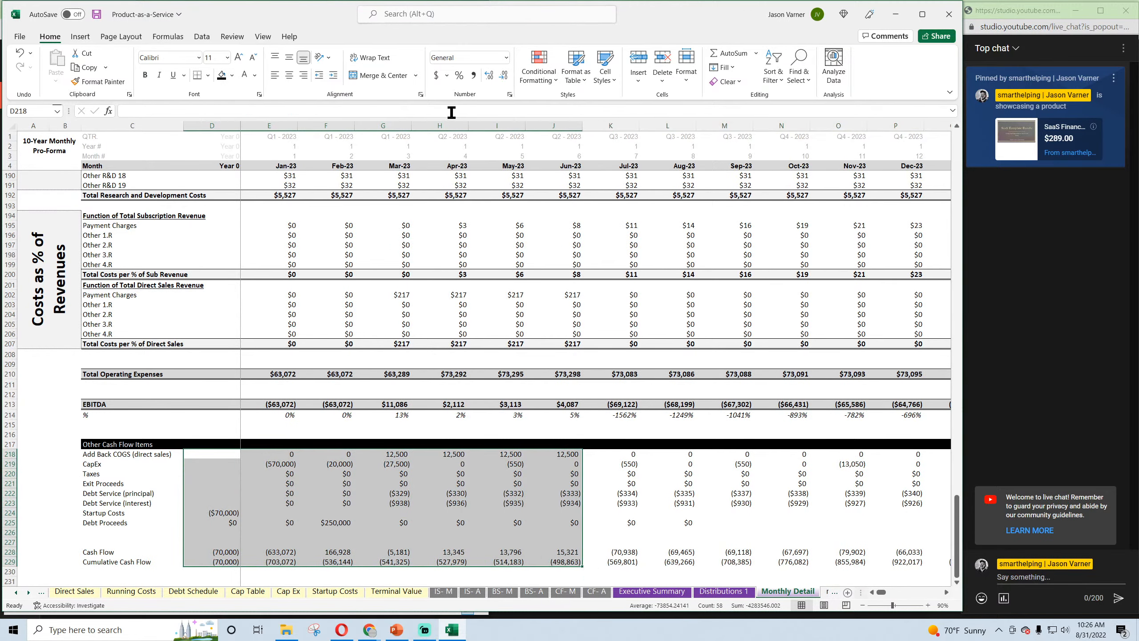
{"action": "key", "text": "ctrl+1"}
{"action": "left_click", "coordinate": [509, 264]}
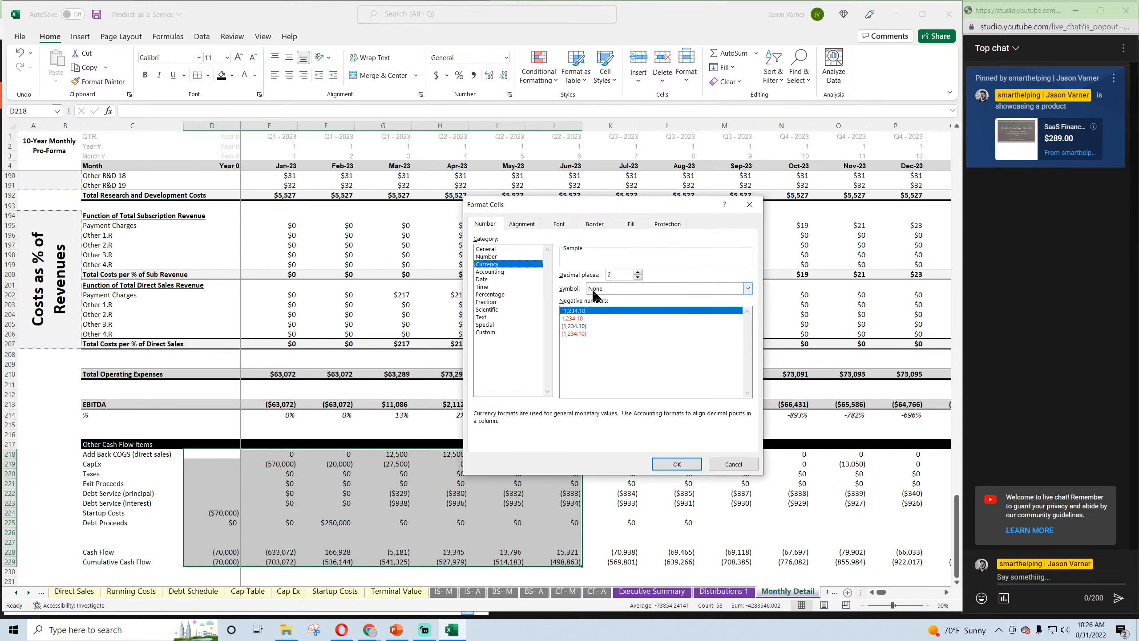
{"action": "left_click", "coordinate": [593, 291]}
{"action": "left_click", "coordinate": [596, 304]}
{"action": "left_click", "coordinate": [638, 277]}
{"action": "left_click", "coordinate": [638, 277]}
{"action": "left_click", "coordinate": [623, 326]}
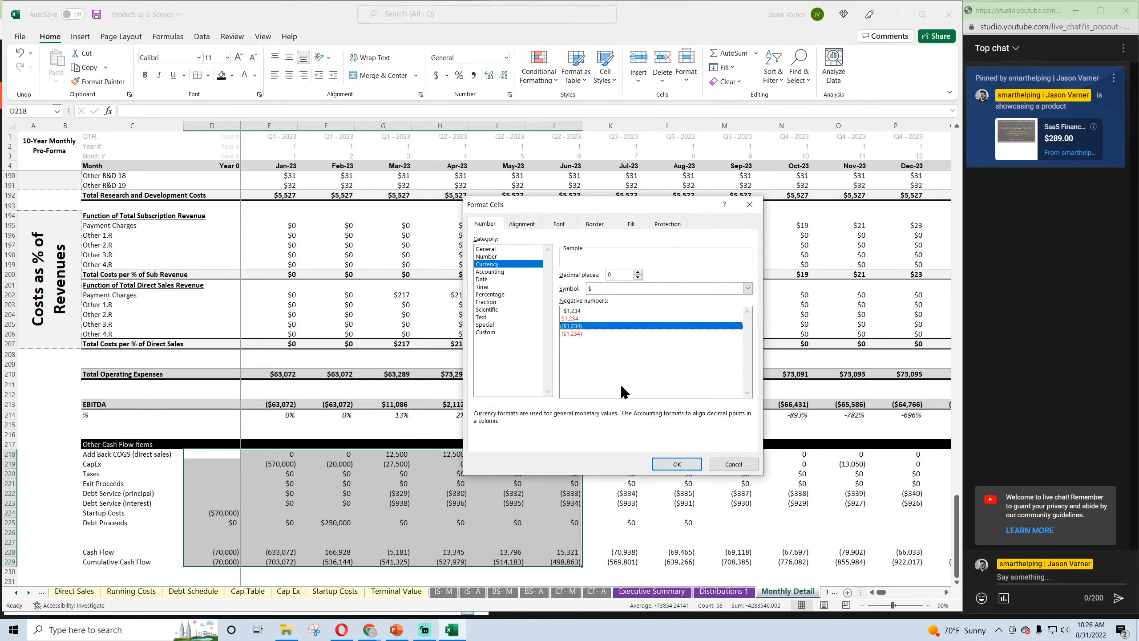
{"action": "left_click", "coordinate": [677, 464]}
{"action": "left_click_drag", "start_coordinate": [282, 454], "coordinate": [282, 560]}
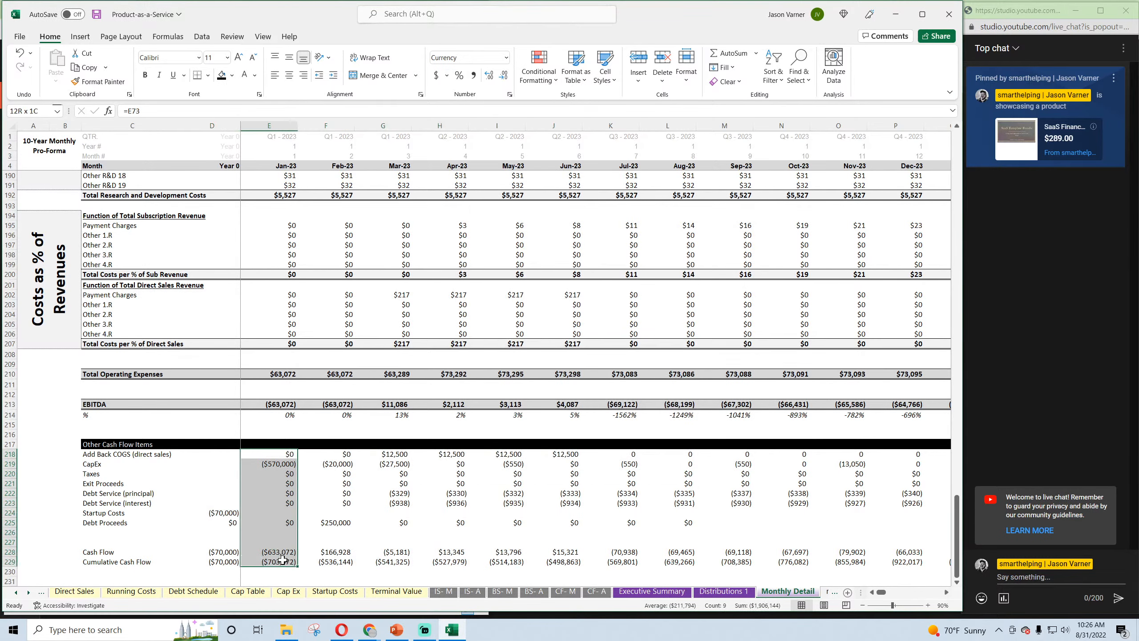
Style the Cash Flow row C228:G228 with a top and thick bottom border, grey fill and bold text
{"action": "left_click_drag", "start_coordinate": [112, 552], "coordinate": [394, 552]}
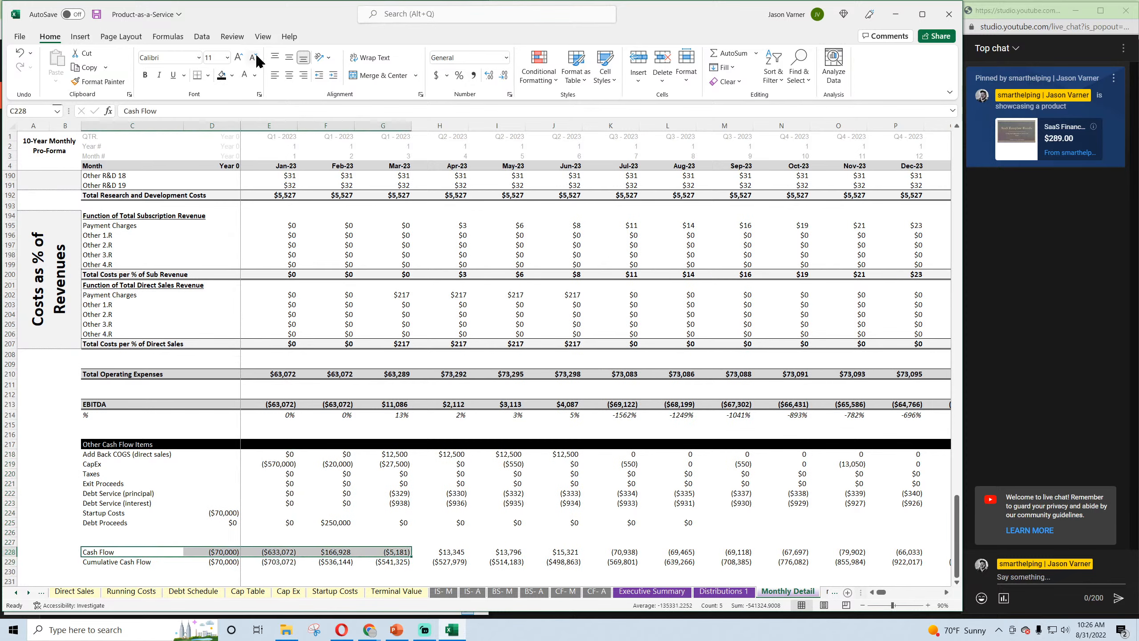
{"action": "left_click", "coordinate": [208, 75]}
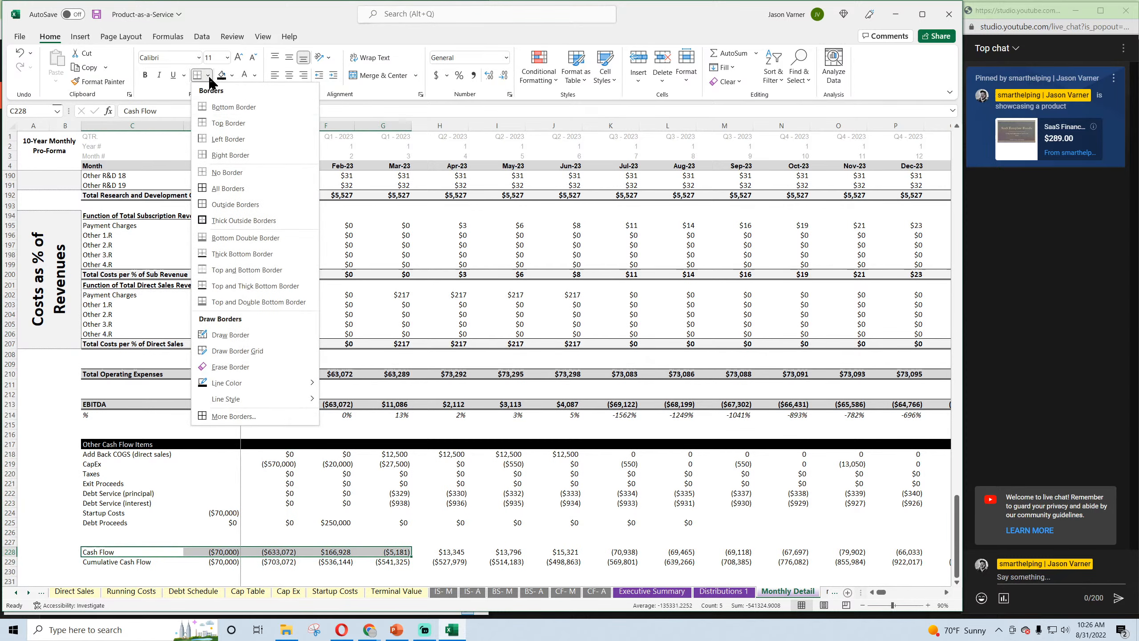
{"action": "left_click", "coordinate": [250, 286]}
{"action": "left_click", "coordinate": [232, 75]}
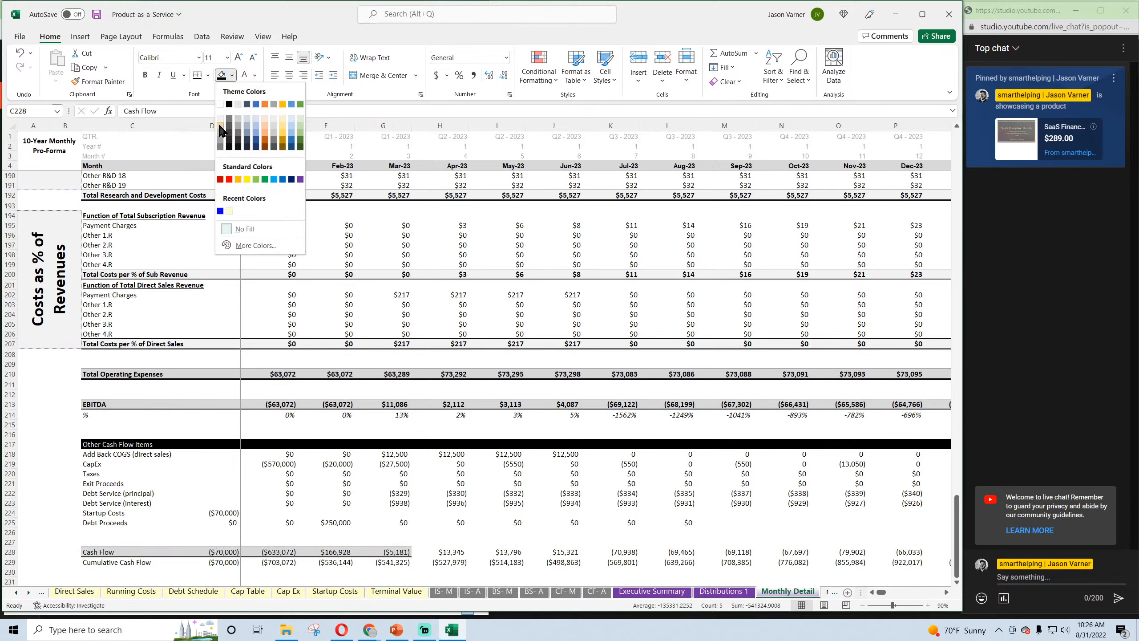
{"action": "left_click", "coordinate": [220, 127]}
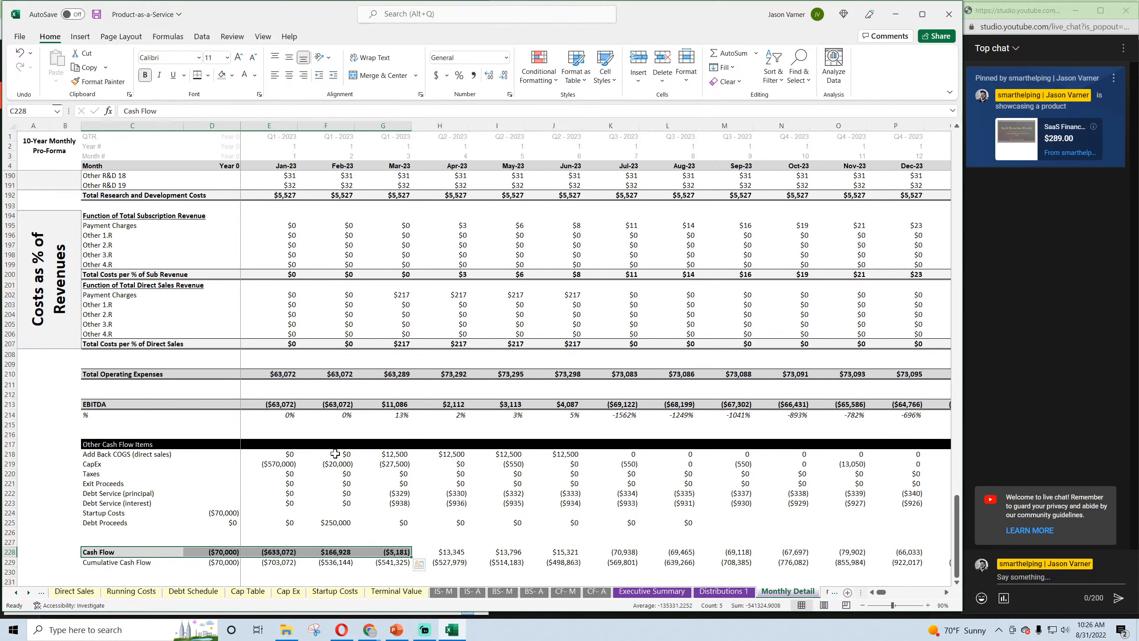
Fill the formulas and formatting of F218:F229 across to Dec-32 and save the workbook
{"action": "mouse_move", "coordinate": [335, 453]}
{"action": "left_mouse_down"}
{"action": "mouse_move", "coordinate": [337, 563]}
{"action": "mouse_move", "coordinate": [1138, 553]}
{"action": "mouse_move", "coordinate": [1093, 557]}
{"action": "left_mouse_up"}
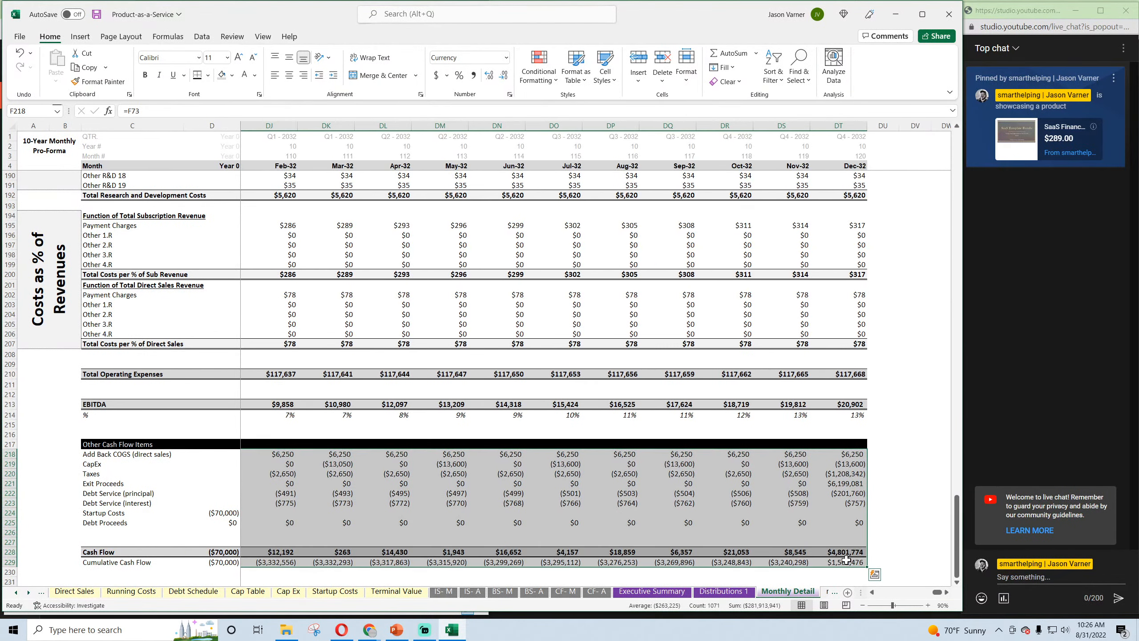
{"action": "left_click", "coordinate": [846, 561]}
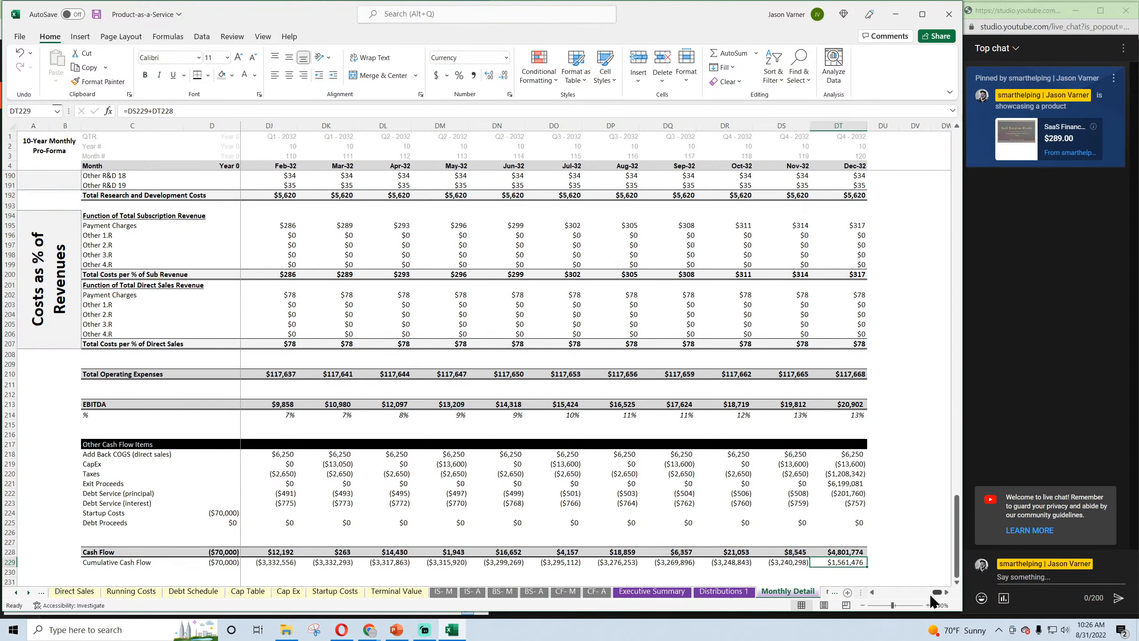
{"action": "left_click_drag", "start_coordinate": [937, 593], "coordinate": [926, 595]}
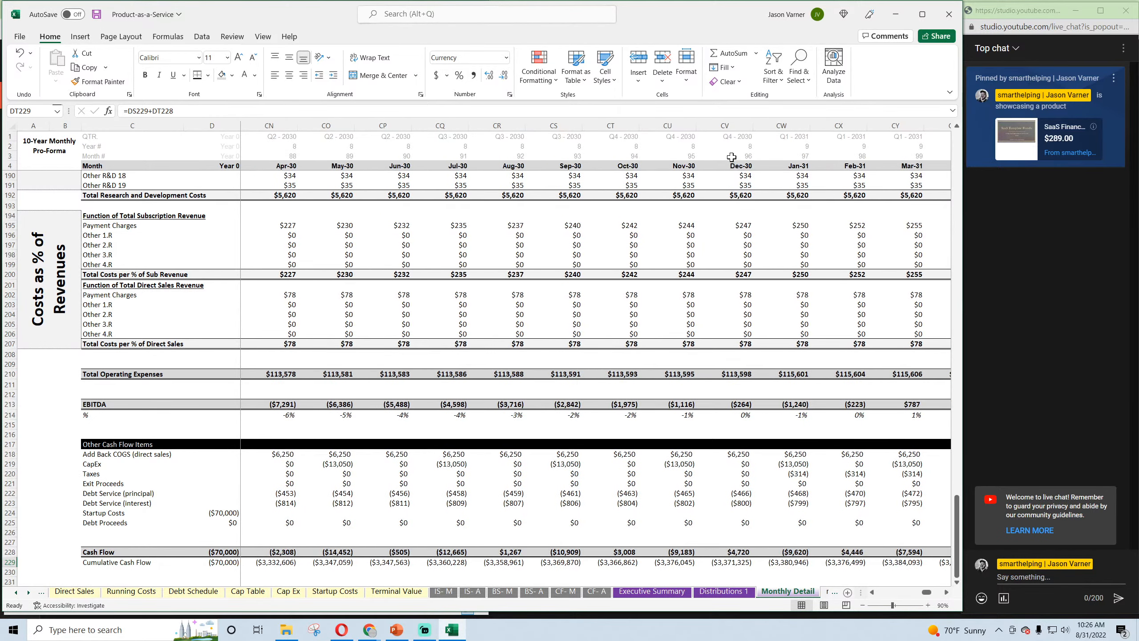
{"action": "left_click", "coordinate": [902, 158]}
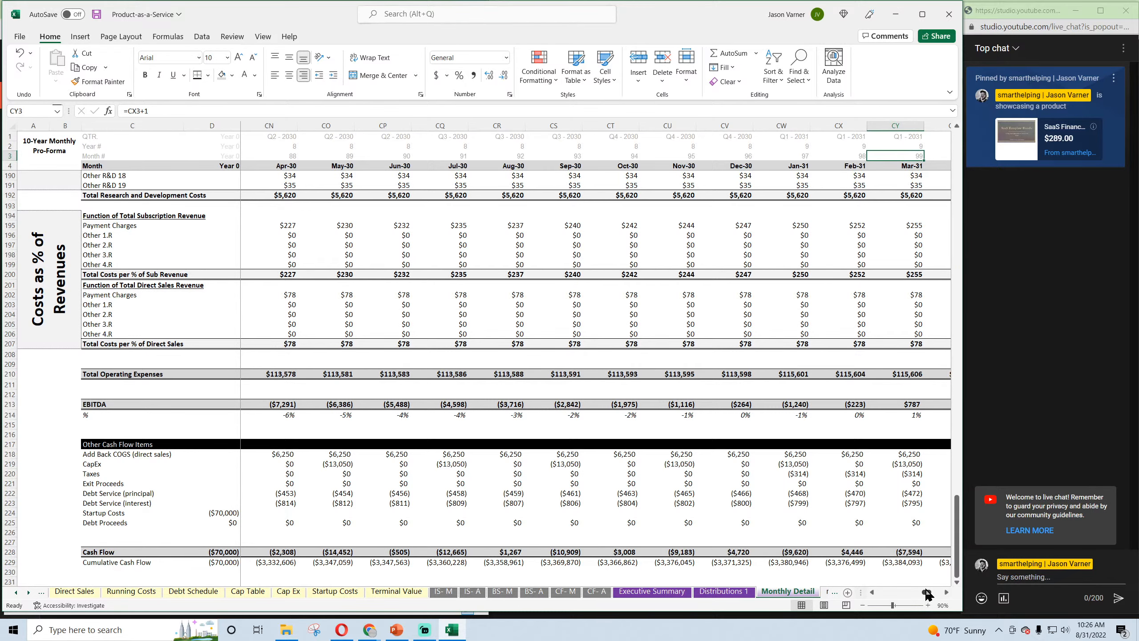
{"action": "left_click_drag", "start_coordinate": [927, 594], "coordinate": [880, 592]}
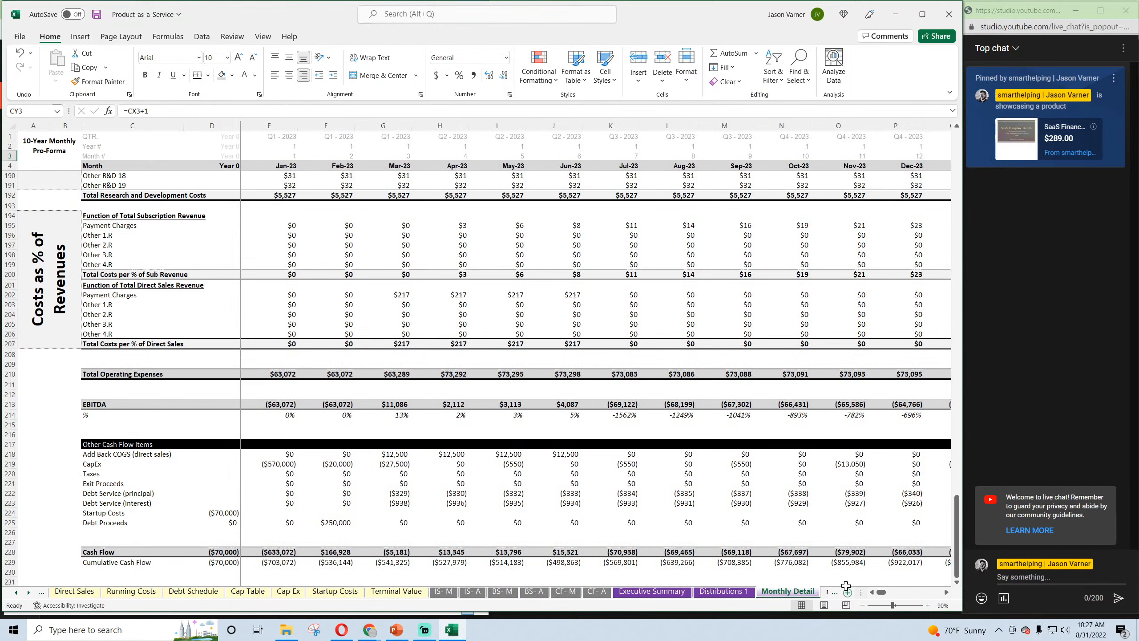
{"action": "left_click", "coordinate": [97, 15]}
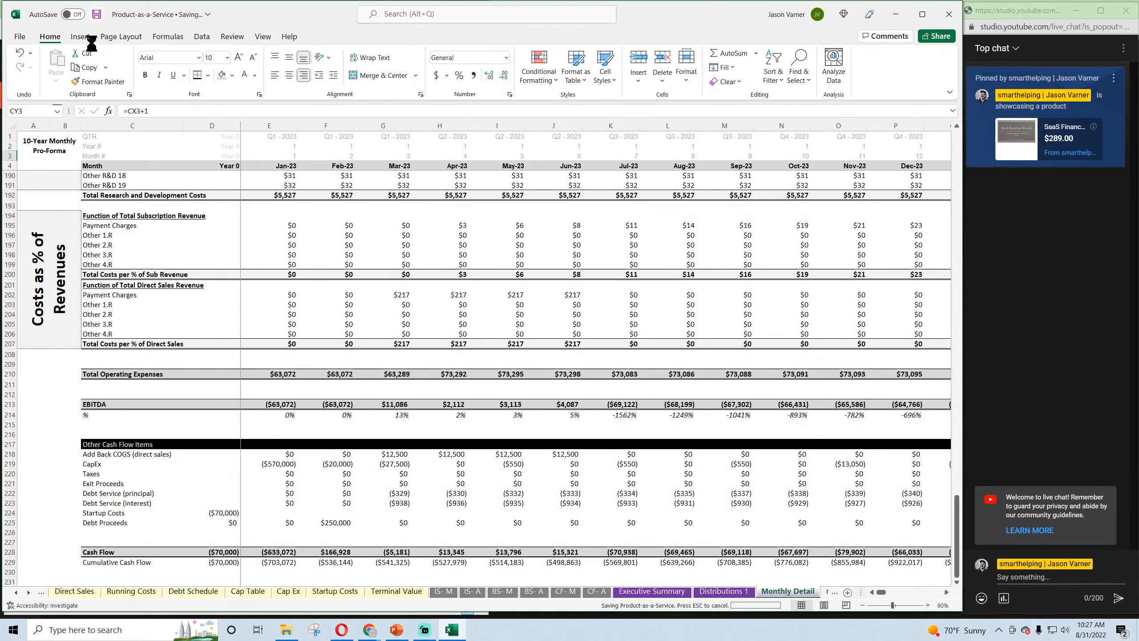
Set Total Equity Required for Project in C16 of the Global Control sheet to =-MIN('Monthly Detail'!229:229)
{"action": "left_click", "coordinate": [15, 593]}
{"action": "left_click", "coordinate": [15, 592]}
{"action": "scroll", "coordinate": [270, 531], "scroll_direction": "down", "scroll_amount": 4}
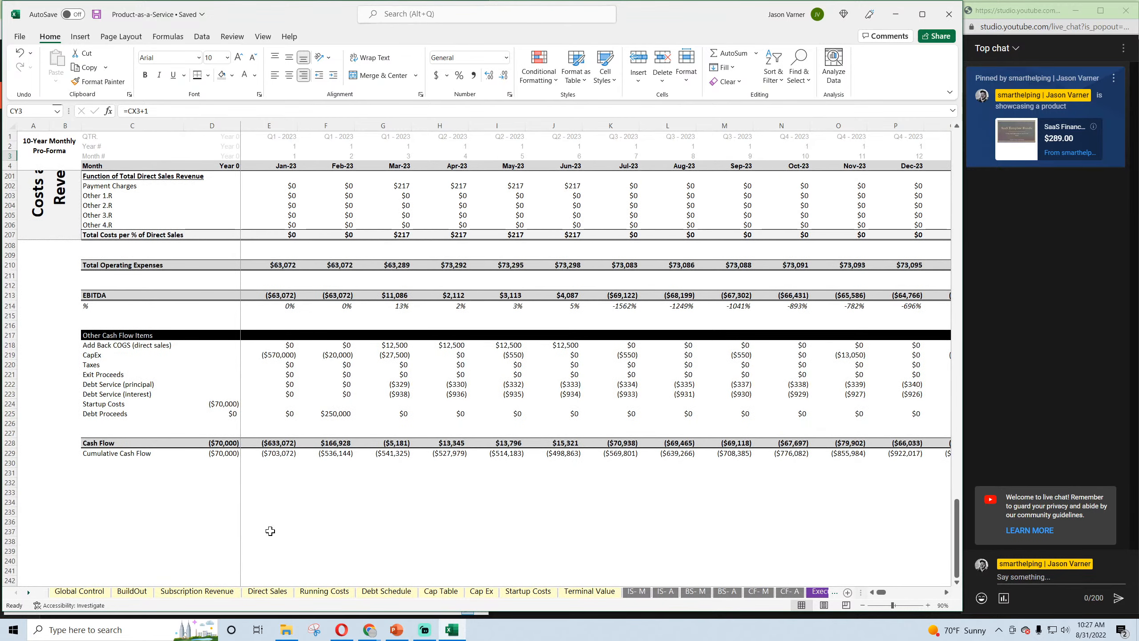
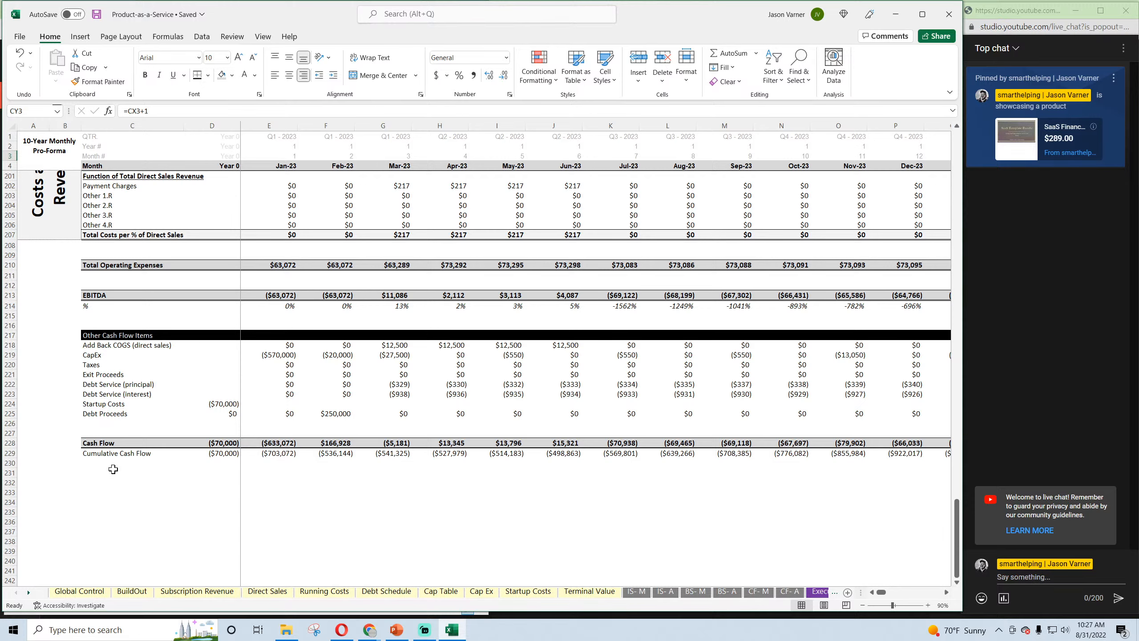
{"action": "left_click_drag", "start_coordinate": [112, 452], "coordinate": [432, 453]}
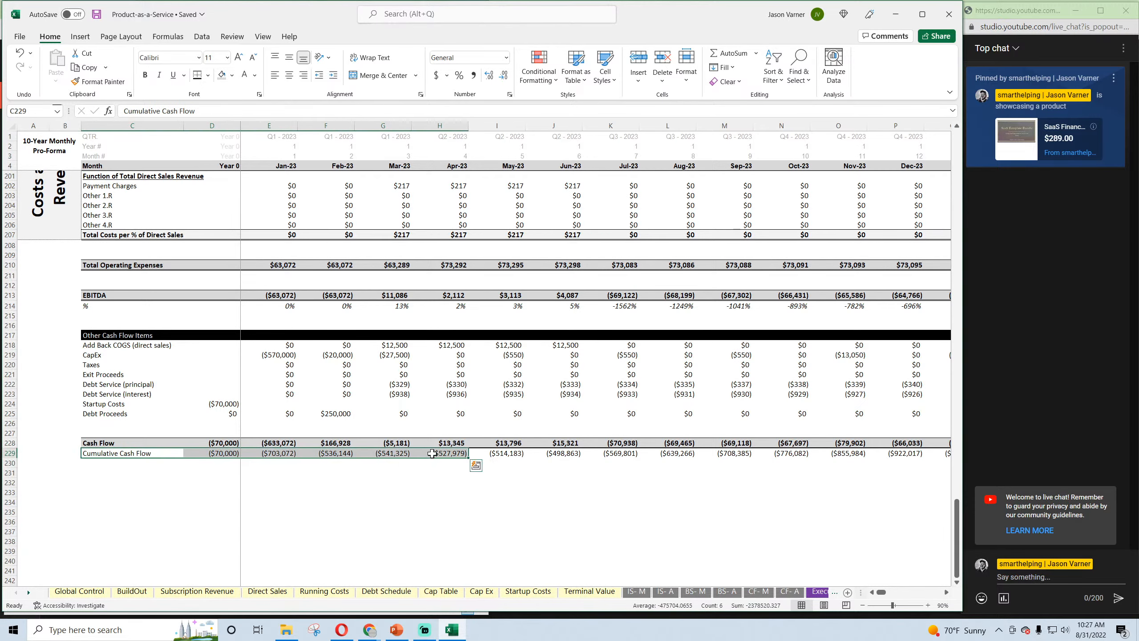
{"action": "left_click", "coordinate": [78, 592]}
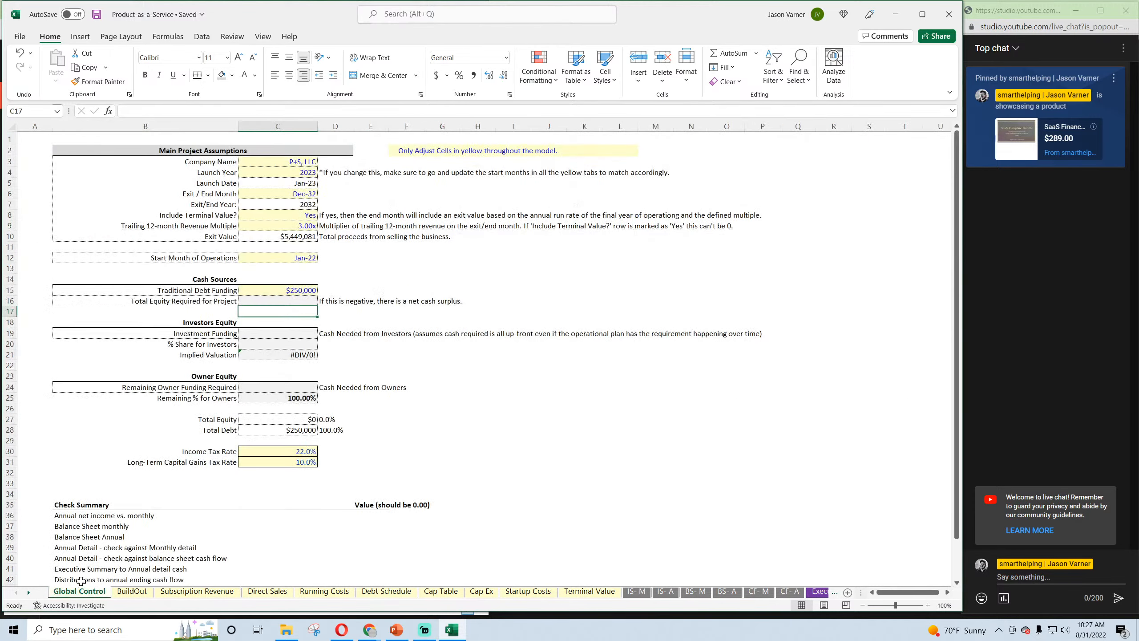
{"action": "left_click", "coordinate": [287, 303]}
{"action": "type", "text": "="}
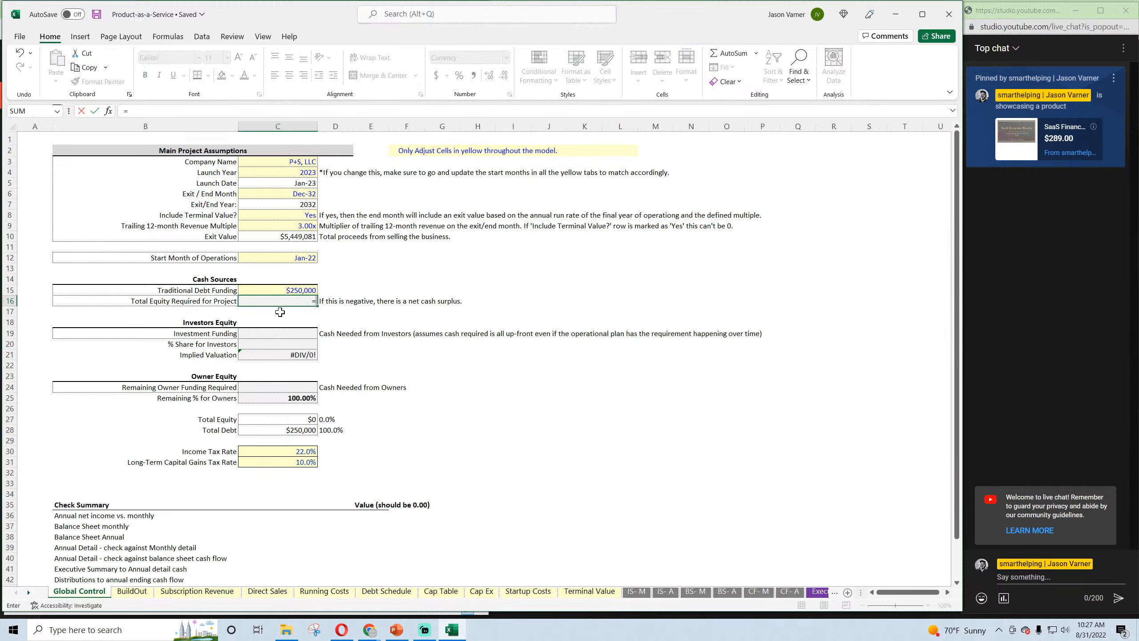
{"action": "type", "text": "-min("}
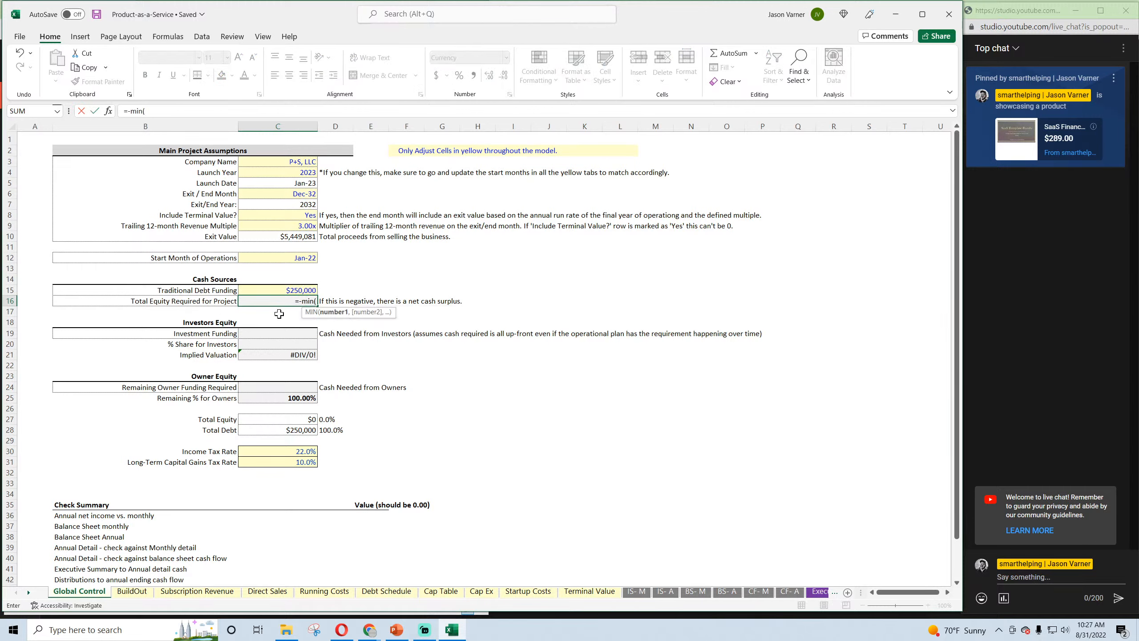
{"action": "left_click", "coordinate": [29, 593]}
{"action": "left_click", "coordinate": [29, 593]}
{"action": "left_click", "coordinate": [29, 592]}
{"action": "left_click", "coordinate": [29, 592]}
{"action": "left_click", "coordinate": [736, 592]}
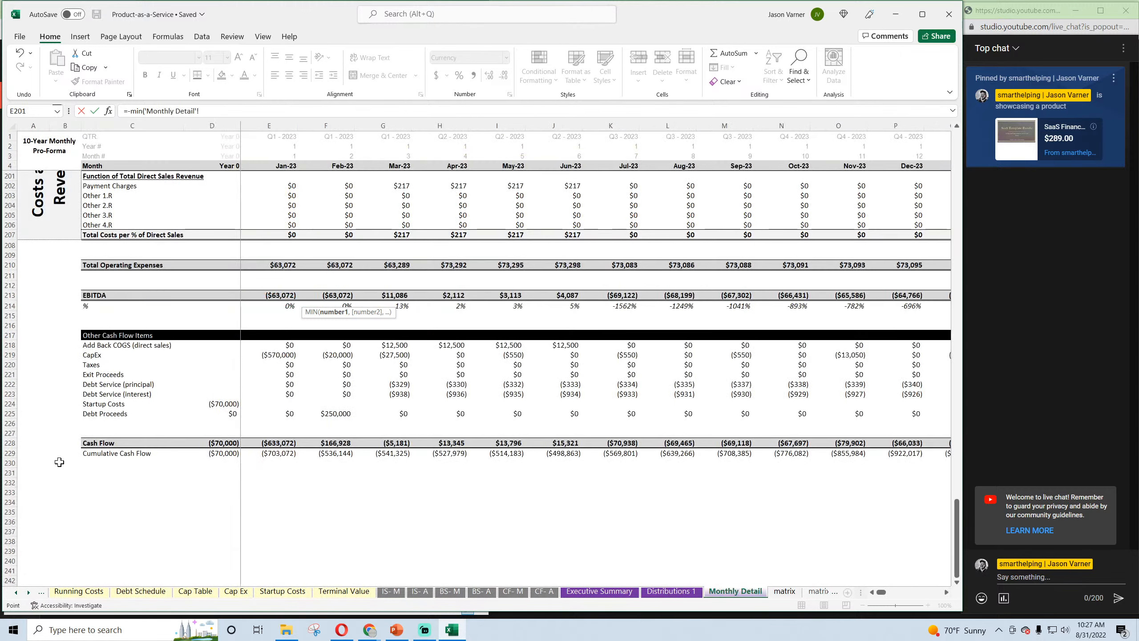
{"action": "left_click", "coordinate": [6, 453]}
{"action": "key", "text": "Return"}
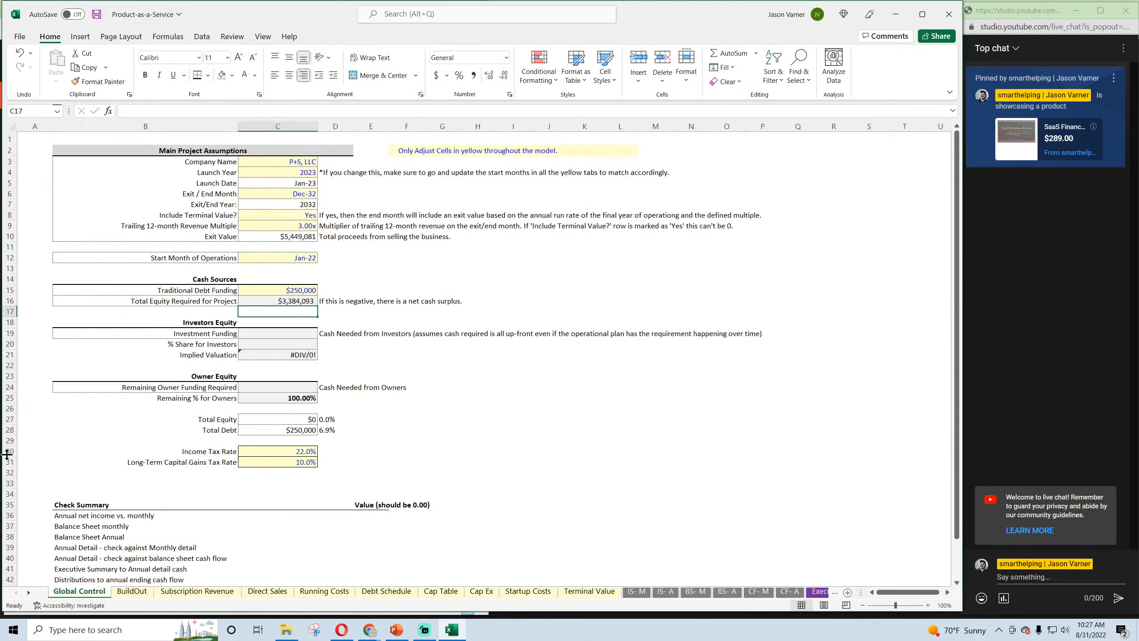
{"action": "left_click", "coordinate": [281, 301]}
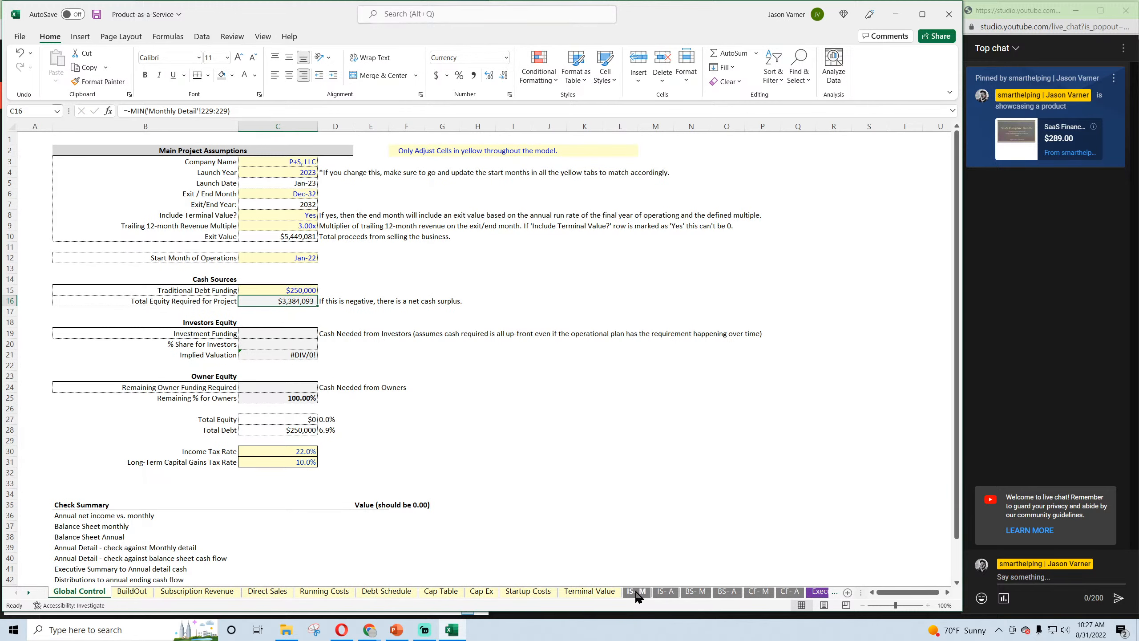
Check the formula behind Total Equity Required in D3 on the Cap Table sheet
{"action": "left_click", "coordinate": [444, 595]}
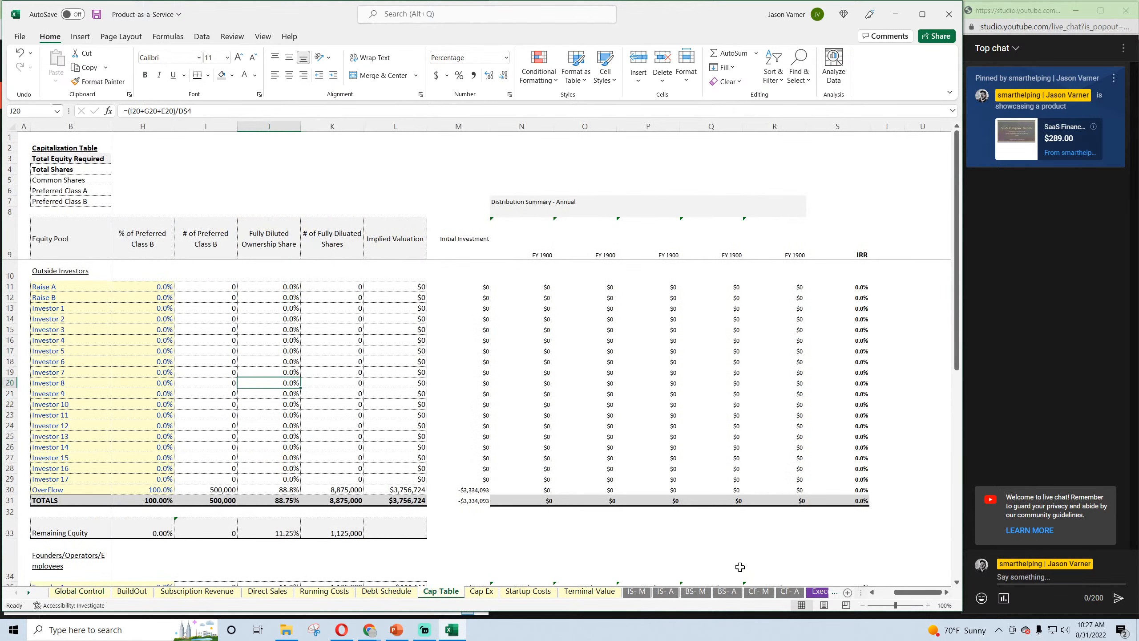
{"action": "left_click_drag", "start_coordinate": [918, 591], "coordinate": [901, 592]}
{"action": "left_click", "coordinate": [221, 158]}
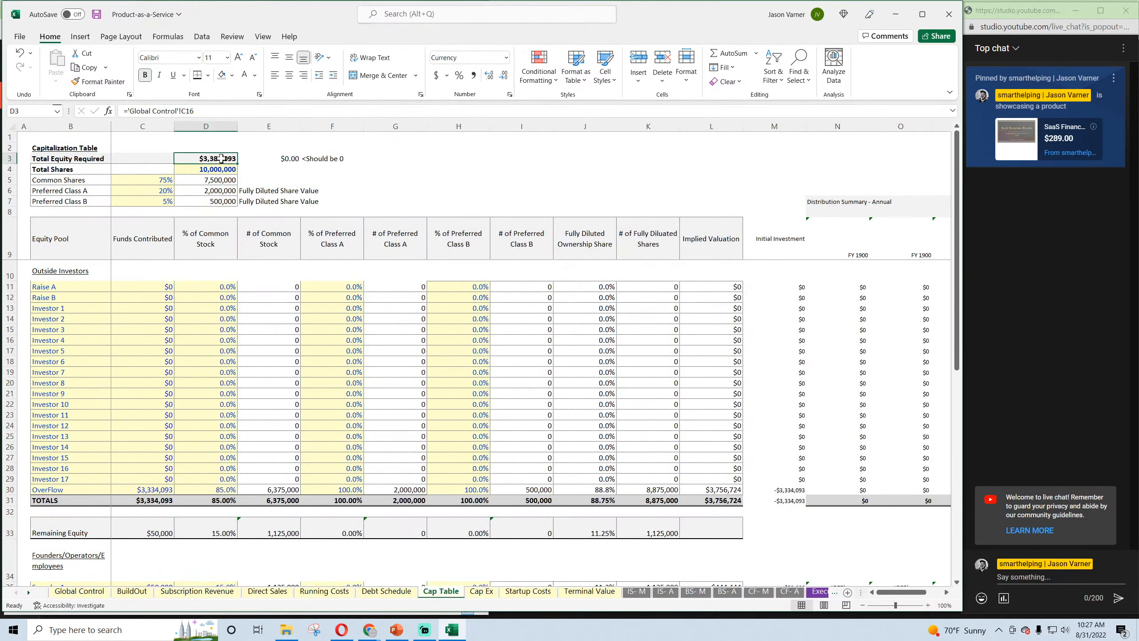
Set the share split to 100% Common Shares, 0% Preferred Class A and 0% Preferred Class B
{"action": "left_click", "coordinate": [178, 297]}
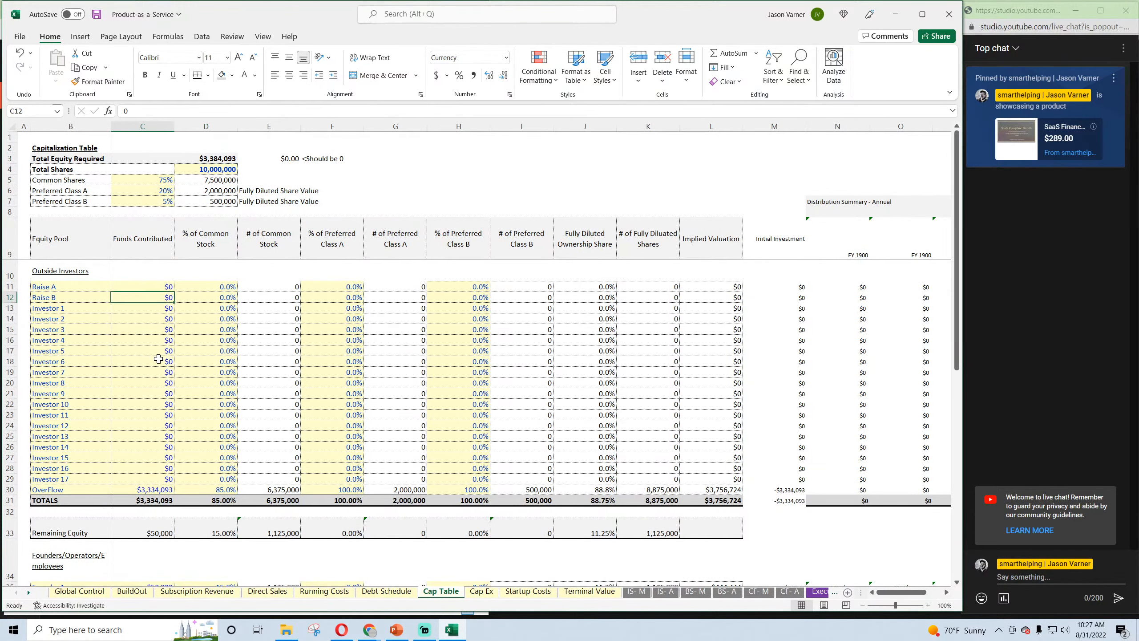
{"action": "left_click", "coordinate": [162, 201]}
{"action": "left_click", "coordinate": [172, 181]}
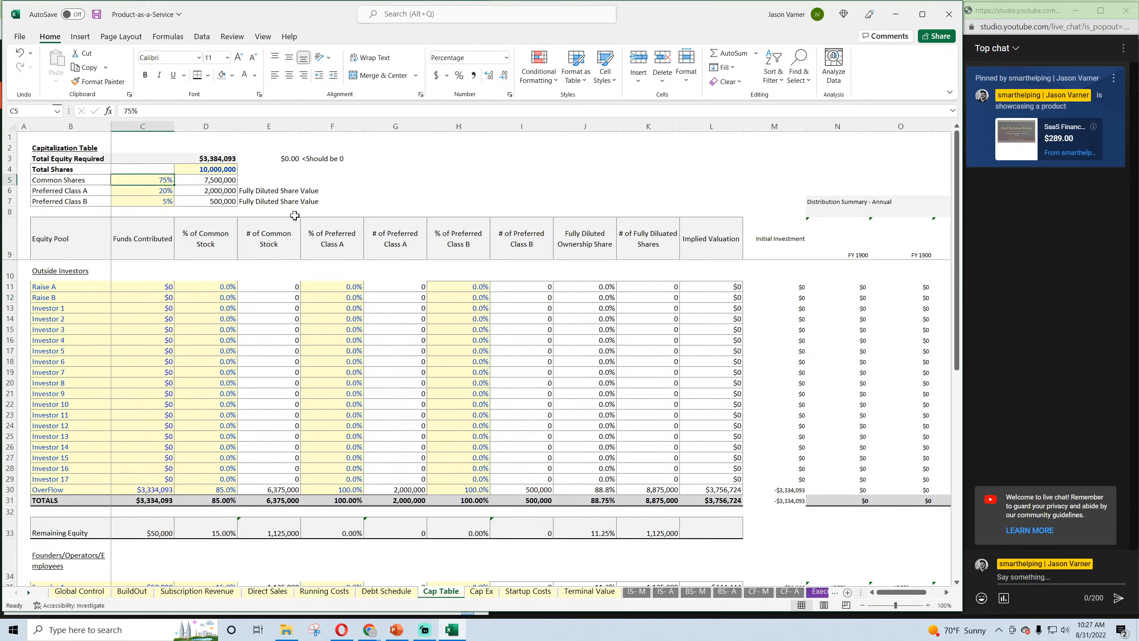
{"action": "type", "text": "100"}
{"action": "key", "text": "Return"}
{"action": "type", "text": "0"}
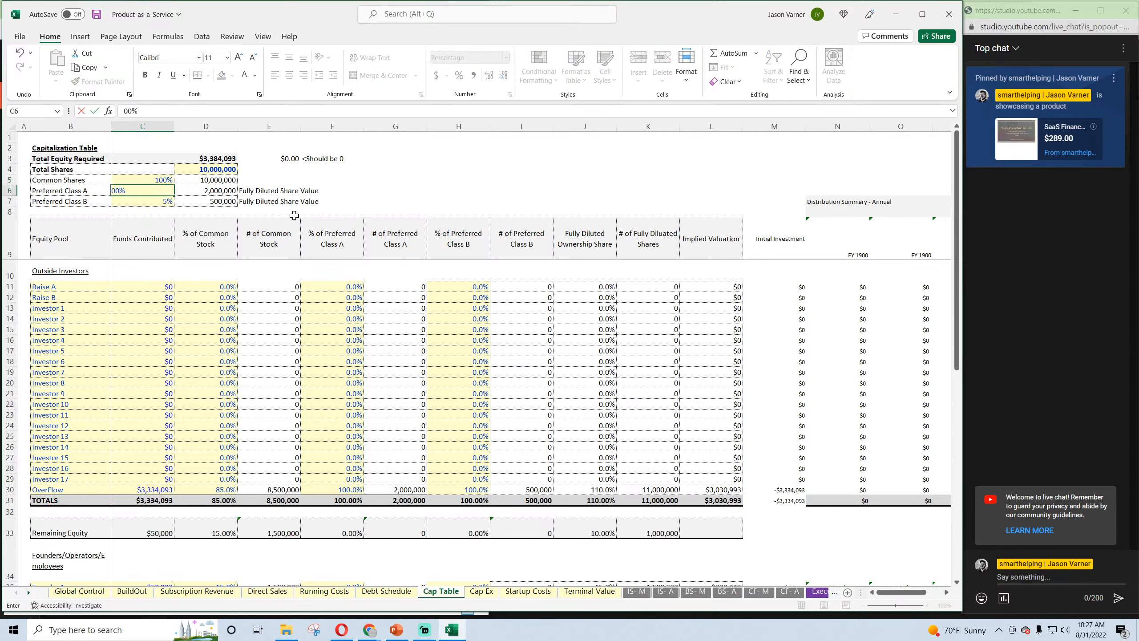
{"action": "key", "text": "Return"}
{"action": "type", "text": "0"}
{"action": "key", "text": "Return"}
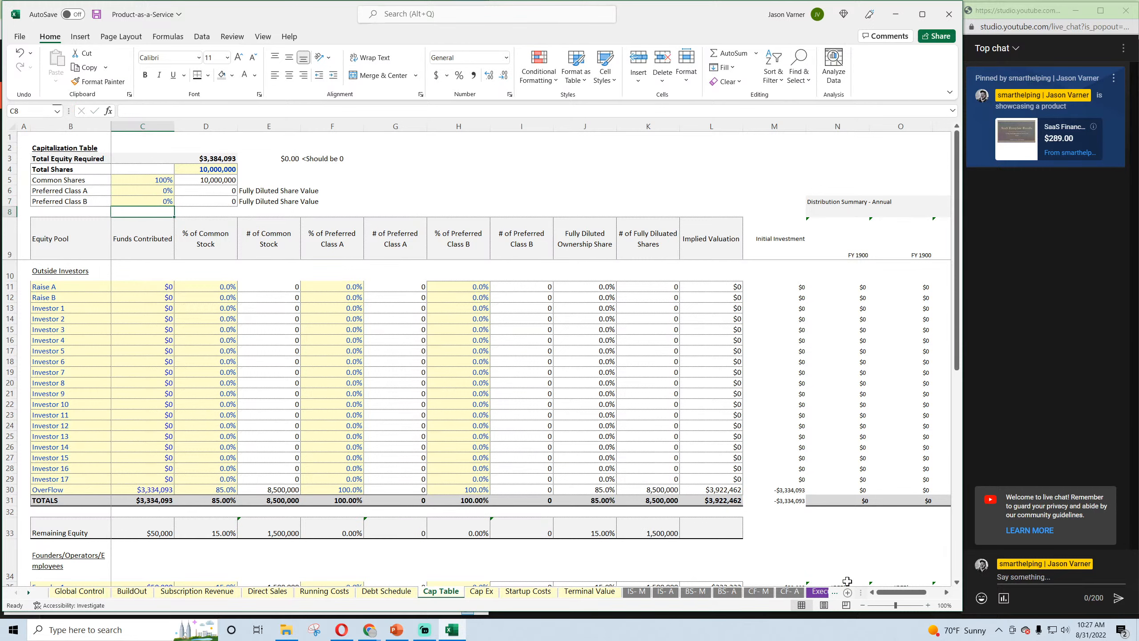
Set the OverFlow row's % of Preferred Class A and % of Preferred Class B to 0%
{"action": "left_click", "coordinate": [345, 489]}
{"action": "type", "text": "0"}
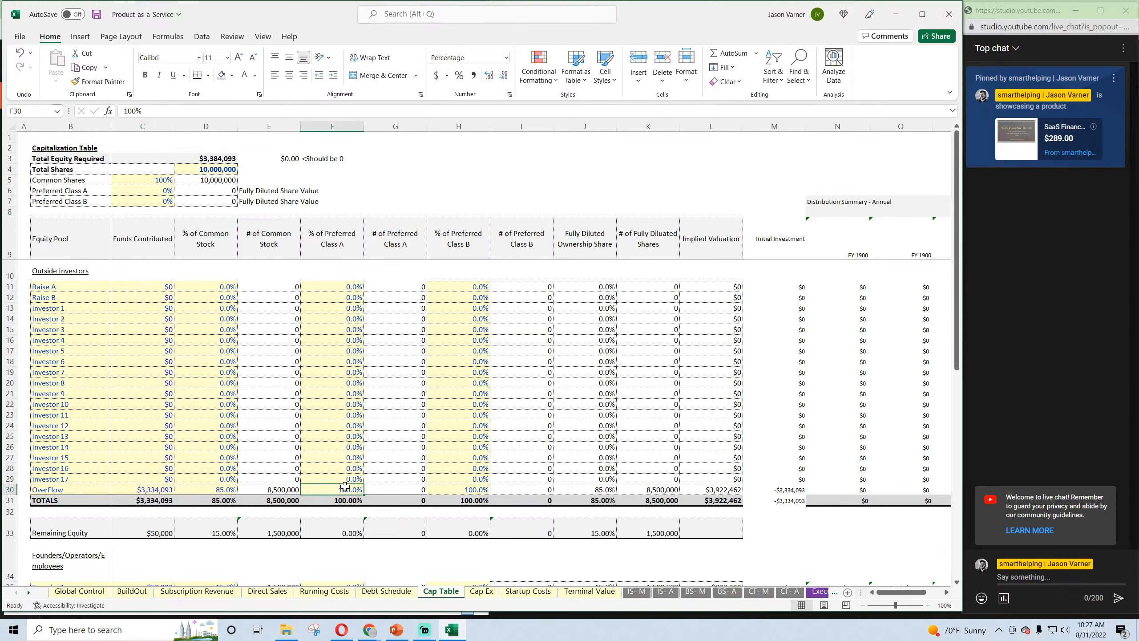
{"action": "left_click", "coordinate": [459, 489]}
{"action": "type", "text": "0"}
{"action": "left_click", "coordinate": [456, 436]}
Shorten the label in B57 to "Check" by removing the text "(should be 0)"
{"action": "scroll", "coordinate": [221, 471], "scroll_direction": "down", "scroll_amount": 11}
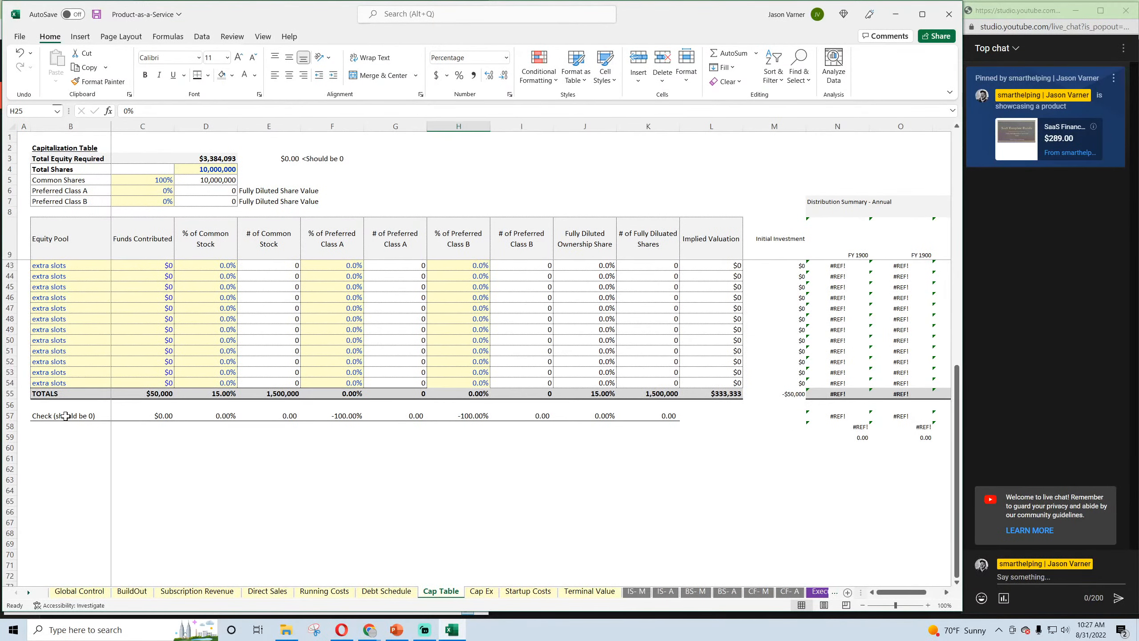
{"action": "double_click", "coordinate": [66, 416]}
{"action": "left_click_drag", "start_coordinate": [54, 416], "coordinate": [146, 424]}
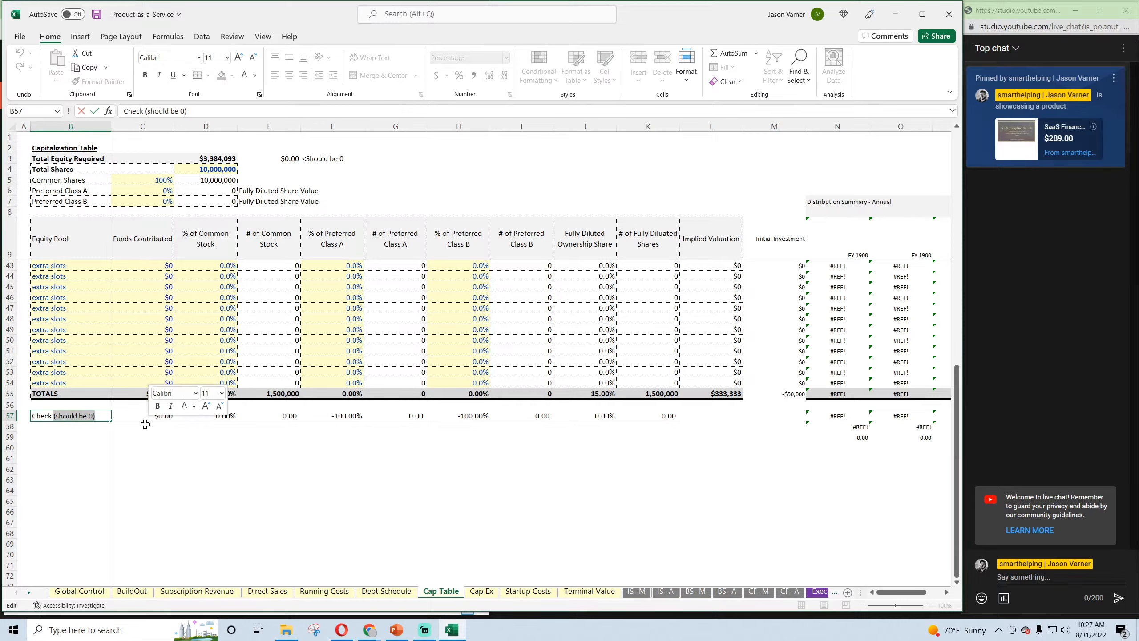
{"action": "key", "text": "Delete"}
{"action": "key", "text": "Return"}
{"action": "scroll", "coordinate": [201, 456], "scroll_direction": "up", "scroll_amount": 4}
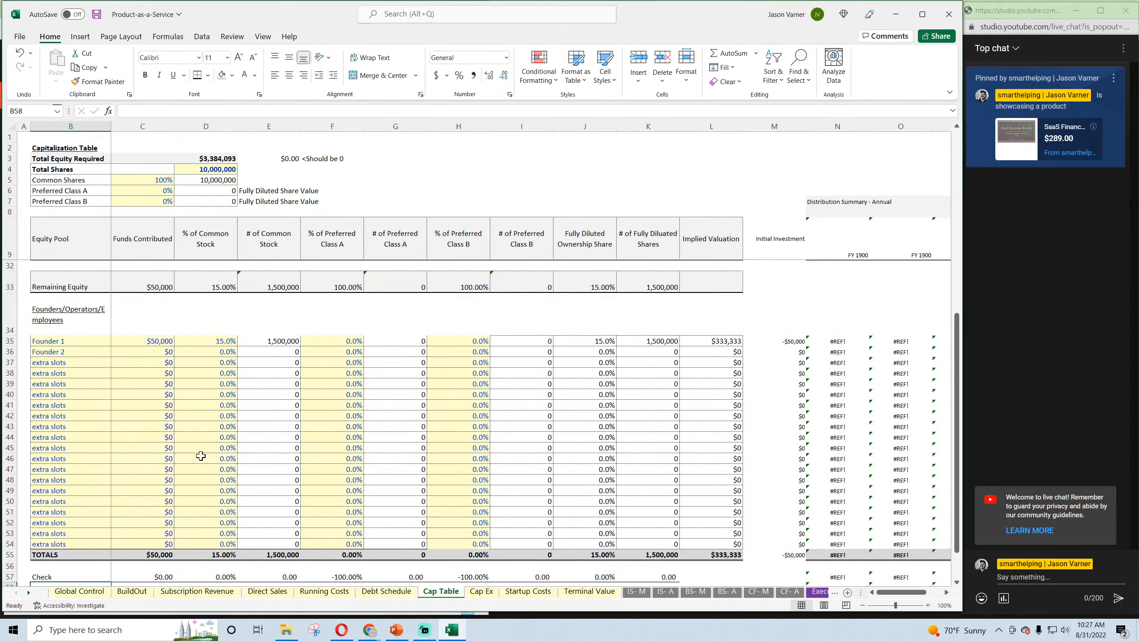
Check the formula behind the Funds Contributed check in C57
{"action": "scroll", "coordinate": [201, 456], "scroll_direction": "up", "scroll_amount": 7}
{"action": "scroll", "coordinate": [201, 456], "scroll_direction": "down", "scroll_amount": 7}
{"action": "scroll", "coordinate": [201, 456], "scroll_direction": "down", "scroll_amount": 4}
{"action": "left_click", "coordinate": [160, 417]}
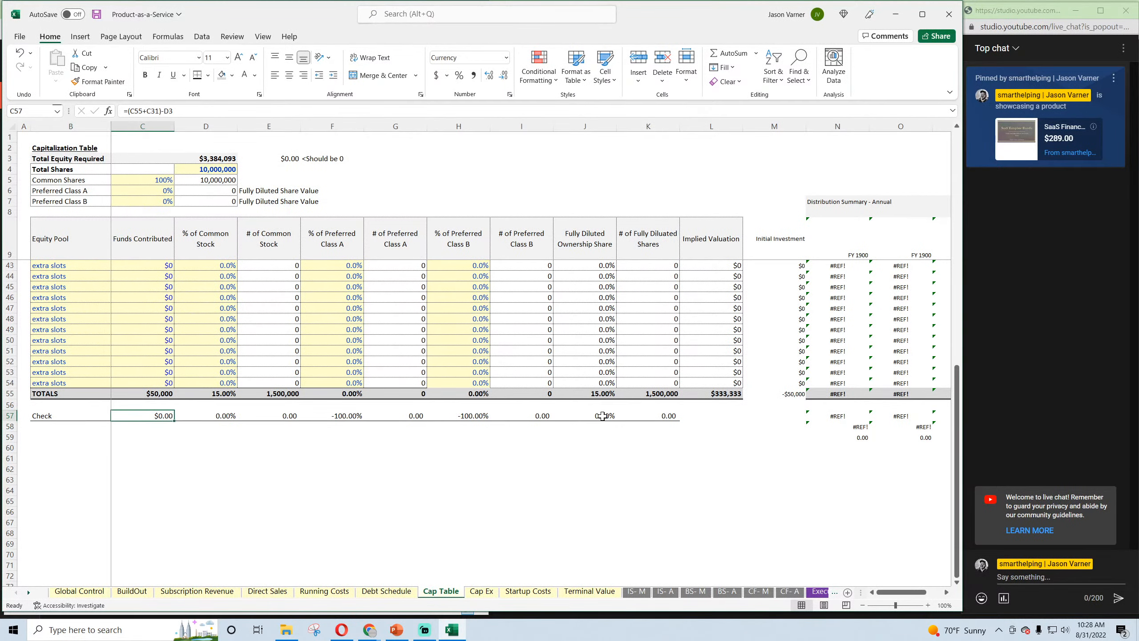
{"action": "scroll", "coordinate": [246, 460], "scroll_direction": "up", "scroll_amount": 11}
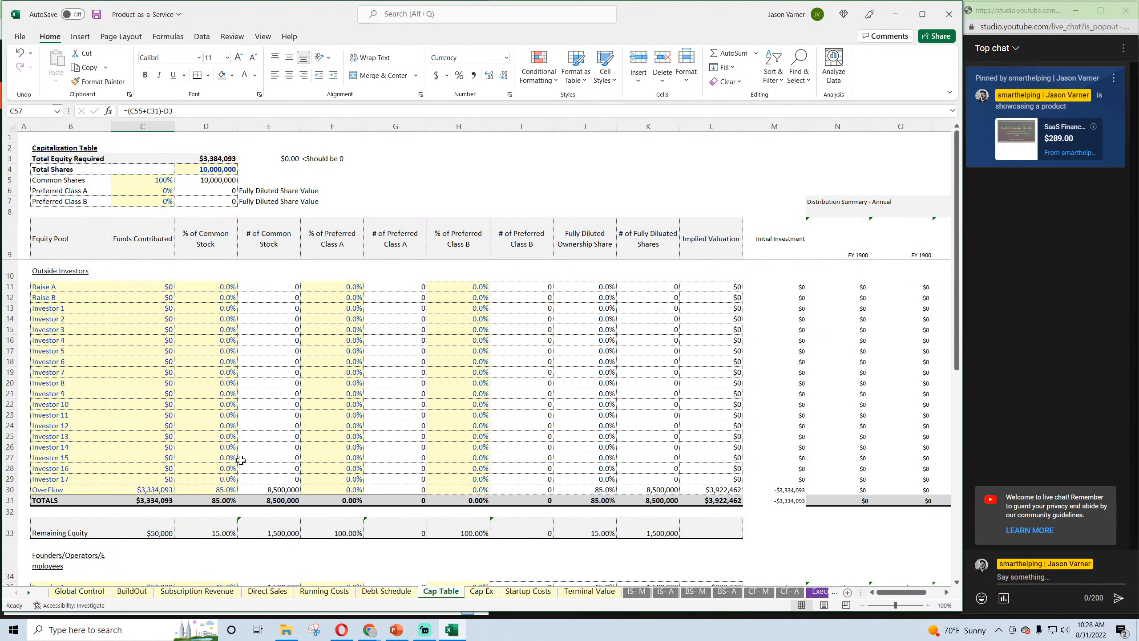
{"action": "left_click", "coordinate": [145, 287]}
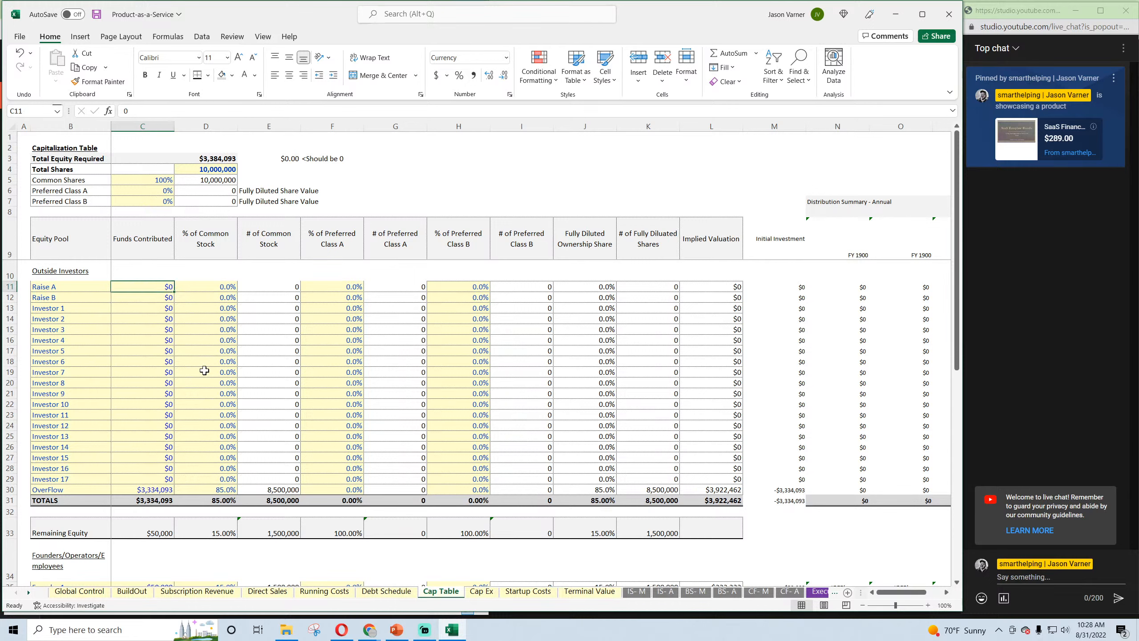
{"action": "type", "text": "5,"}
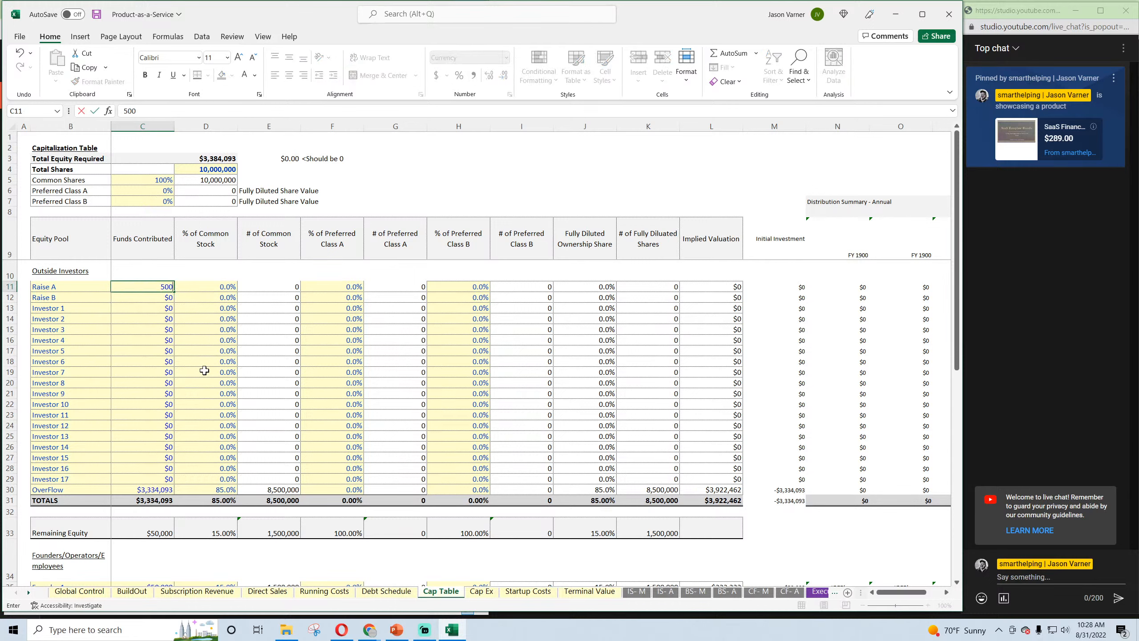
{"action": "type", "text": "000,000"}
{"action": "key", "text": "Return"}
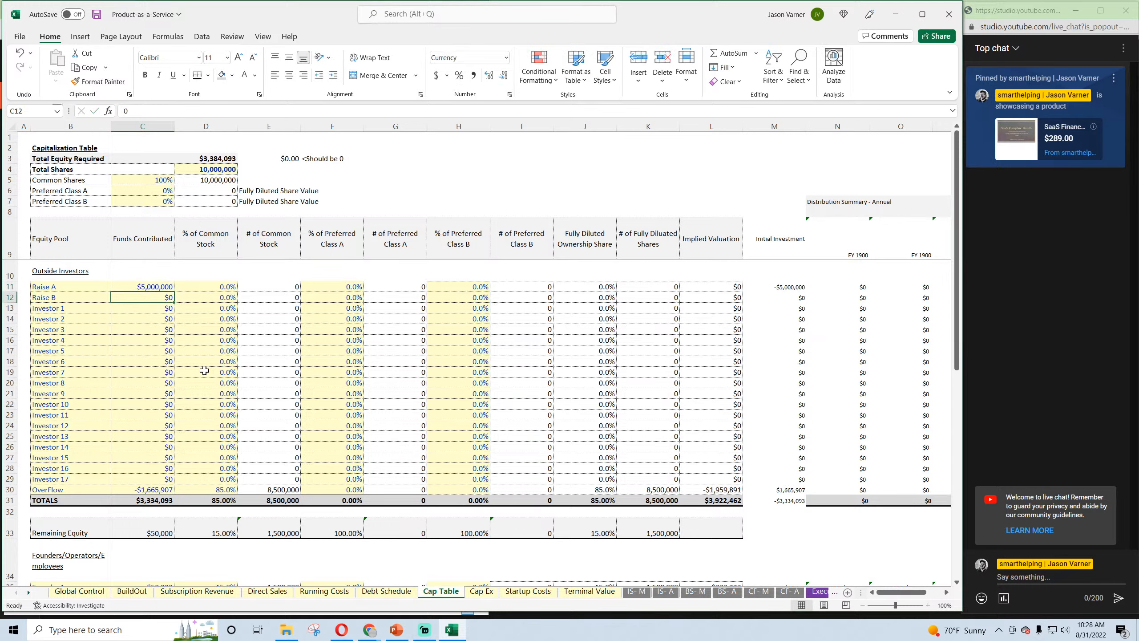
Enter funds contributed of 500,000 for Raise A, 500,000 for Raise B and 2,000,000 for Investor 1
{"action": "key", "text": "Up"}
{"action": "type", "text": "500000"}
{"action": "key", "text": "Return"}
{"action": "type", "text": "500,000"}
{"action": "key", "text": "Return"}
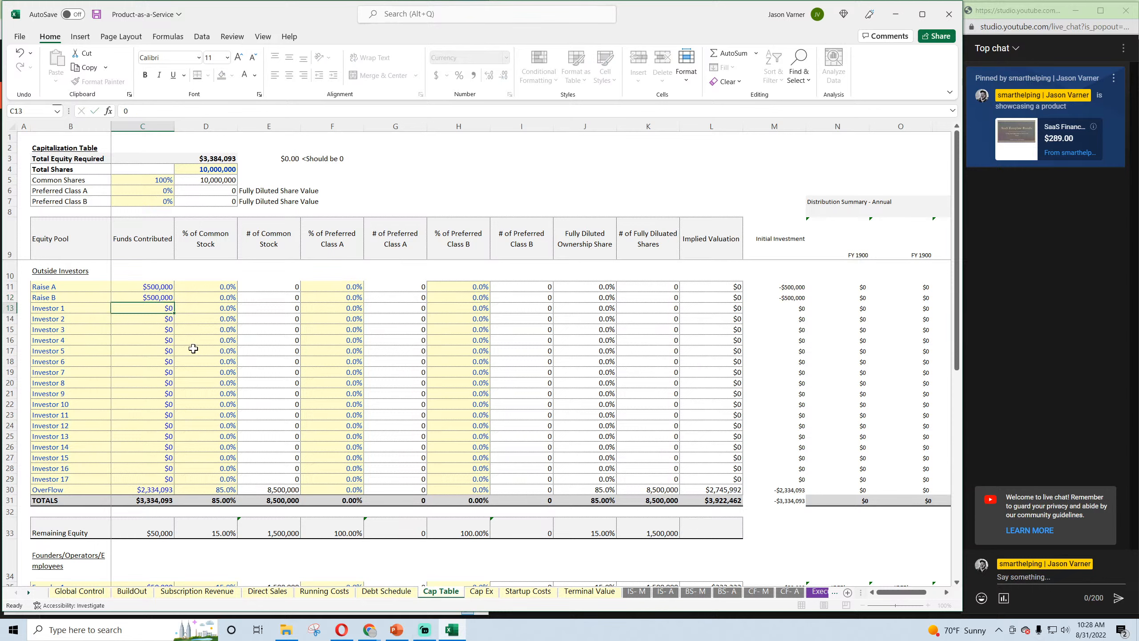
{"action": "type", "text": "2,000,000"}
{"action": "key", "text": "Return"}
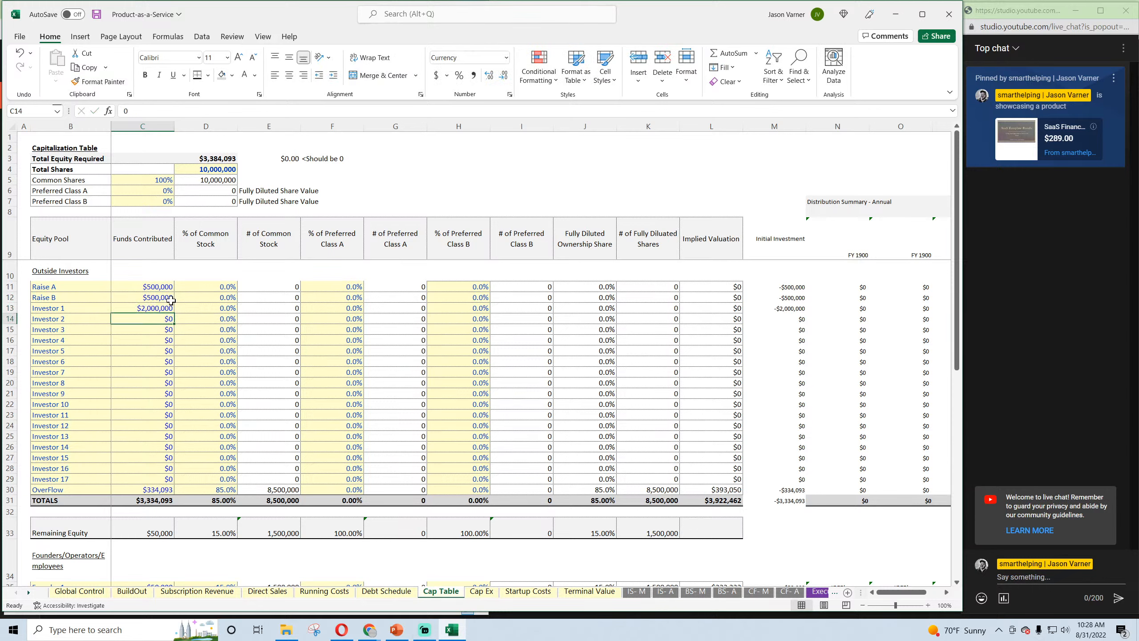
Set the % of Common Stock to 10% for Raise A, 10% for Raise B and 20% for Investor 1
{"action": "left_click", "coordinate": [154, 289]}
{"action": "left_click", "coordinate": [213, 286]}
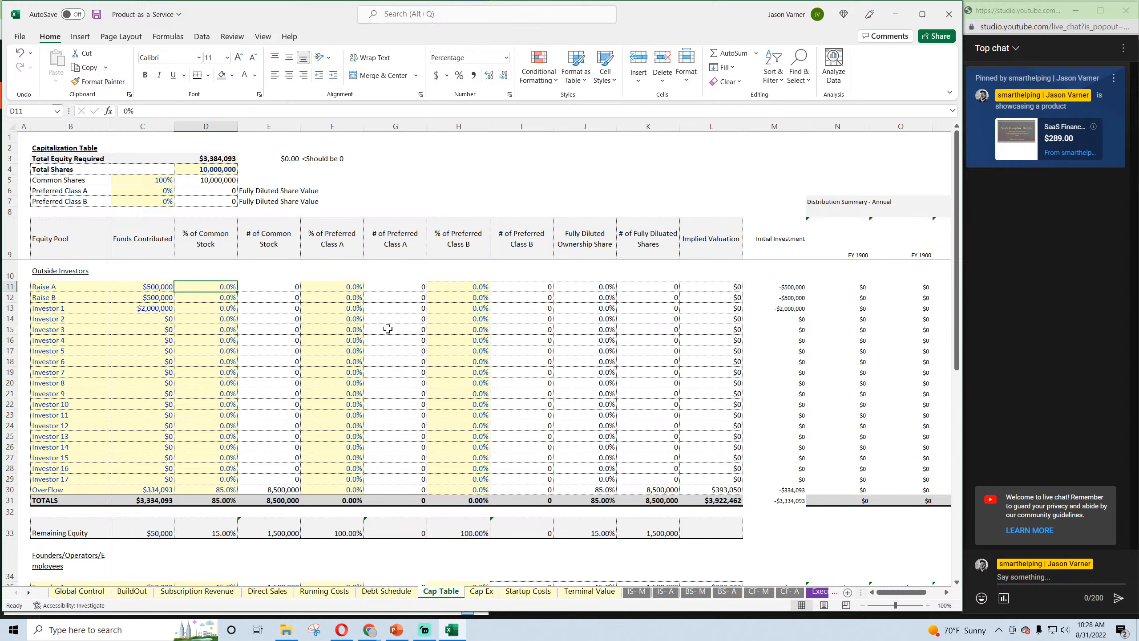
{"action": "type", "text": "10"}
{"action": "key", "text": "Return"}
{"action": "type", "text": "10"}
{"action": "key", "text": "Return"}
{"action": "type", "text": "2"}
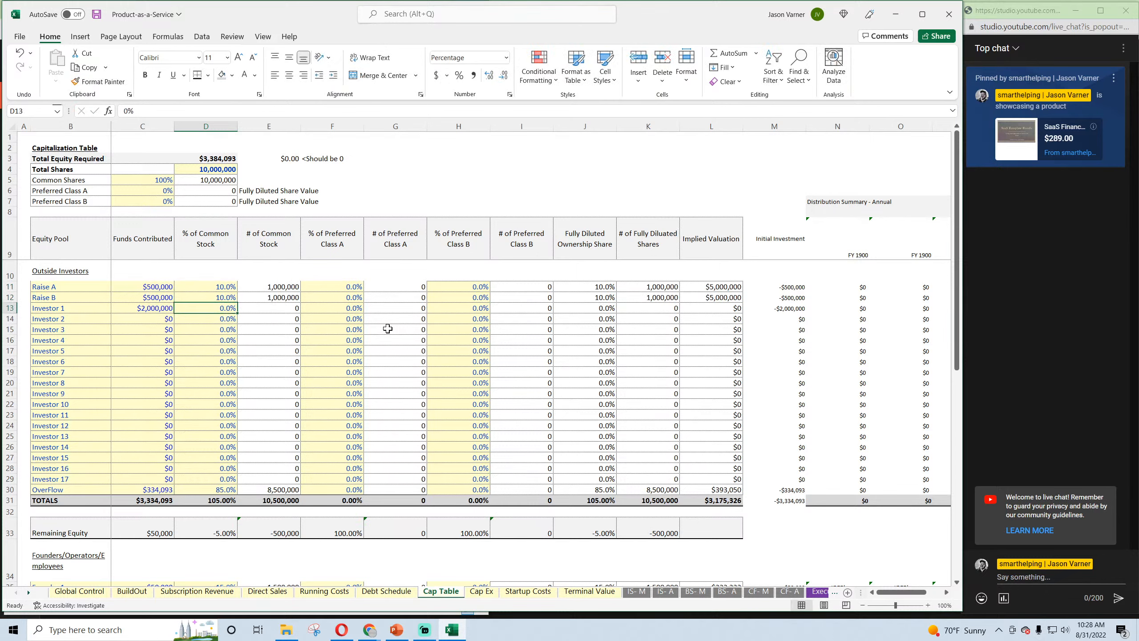
{"action": "type", "text": "0"}
{"action": "key", "text": "Return"}
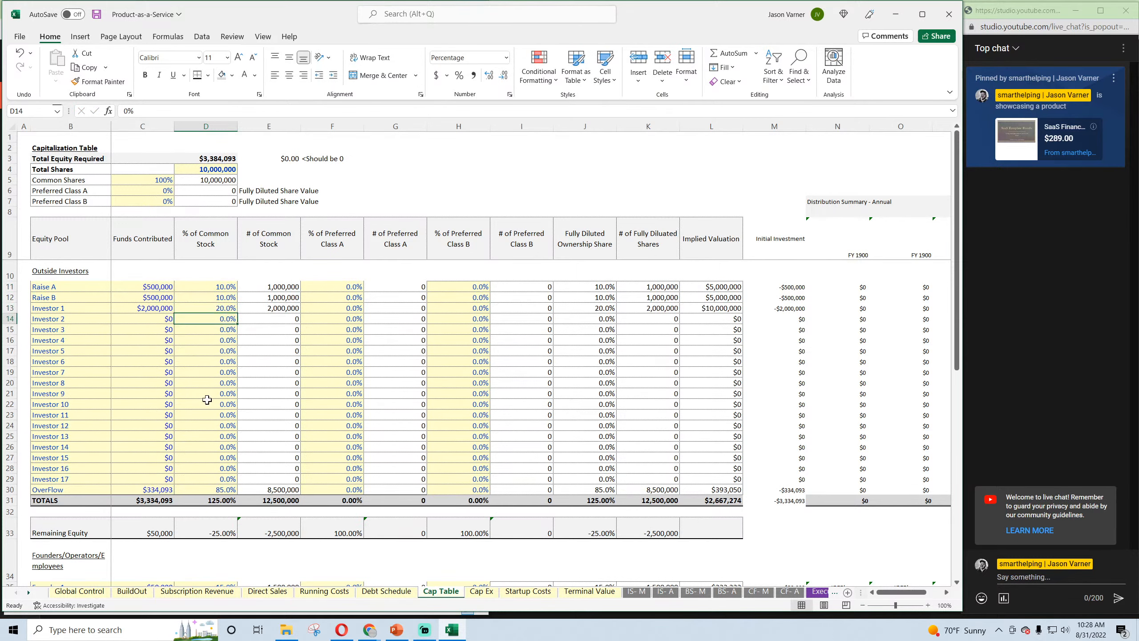
Set the OverFlow row's % of Common Stock in D30 to 5%
{"action": "scroll", "coordinate": [251, 384], "scroll_direction": "down", "scroll_amount": 4}
{"action": "left_click", "coordinate": [217, 361]}
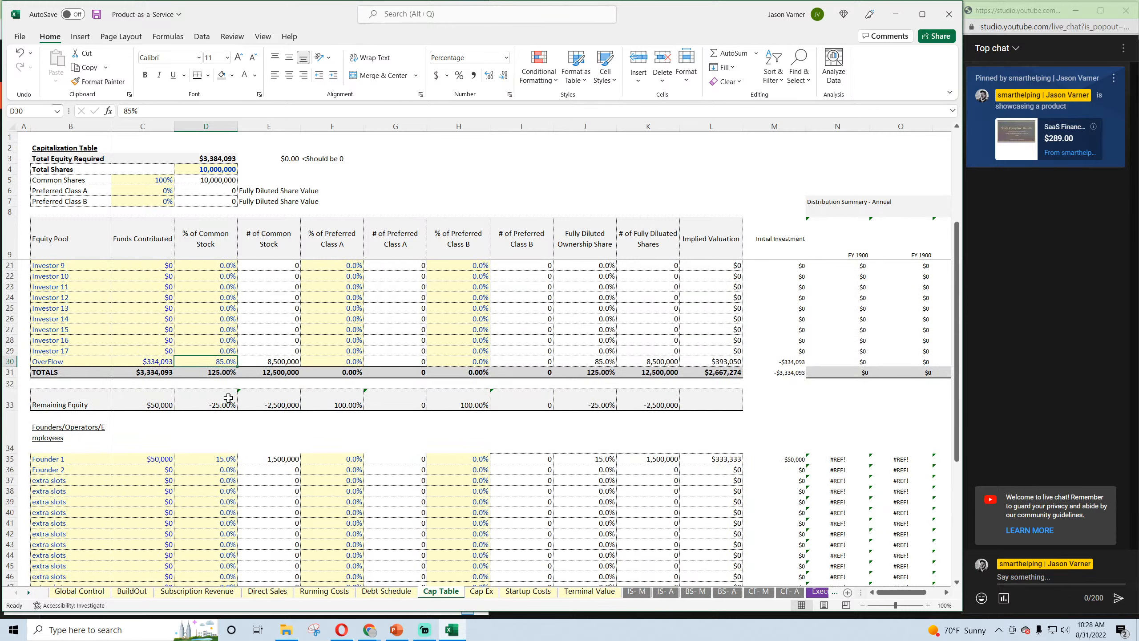
{"action": "type", "text": "5"}
{"action": "key", "text": "Return"}
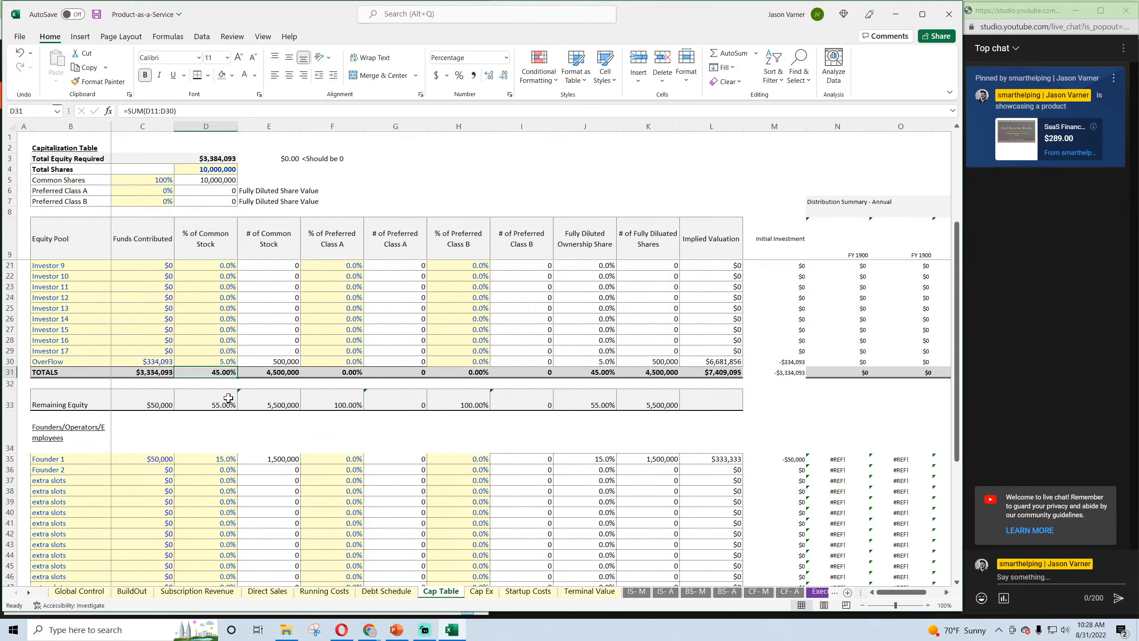
Set Founder 1's % of Common Stock in D35 to 55%
{"action": "scroll", "coordinate": [245, 429], "scroll_direction": "down", "scroll_amount": 4}
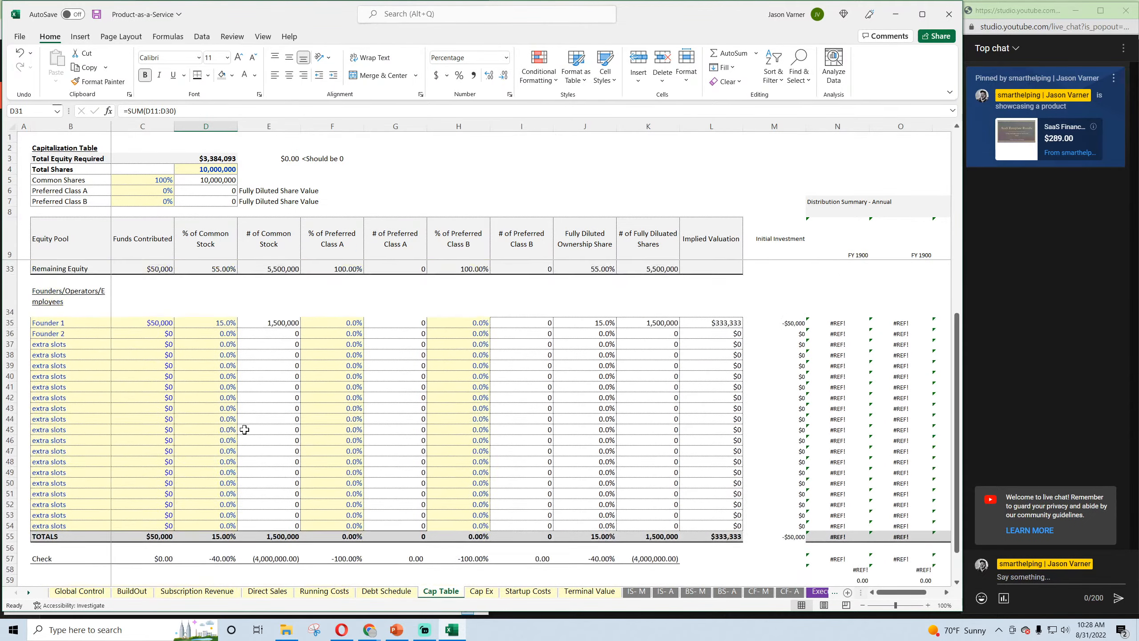
{"action": "left_click", "coordinate": [223, 341]}
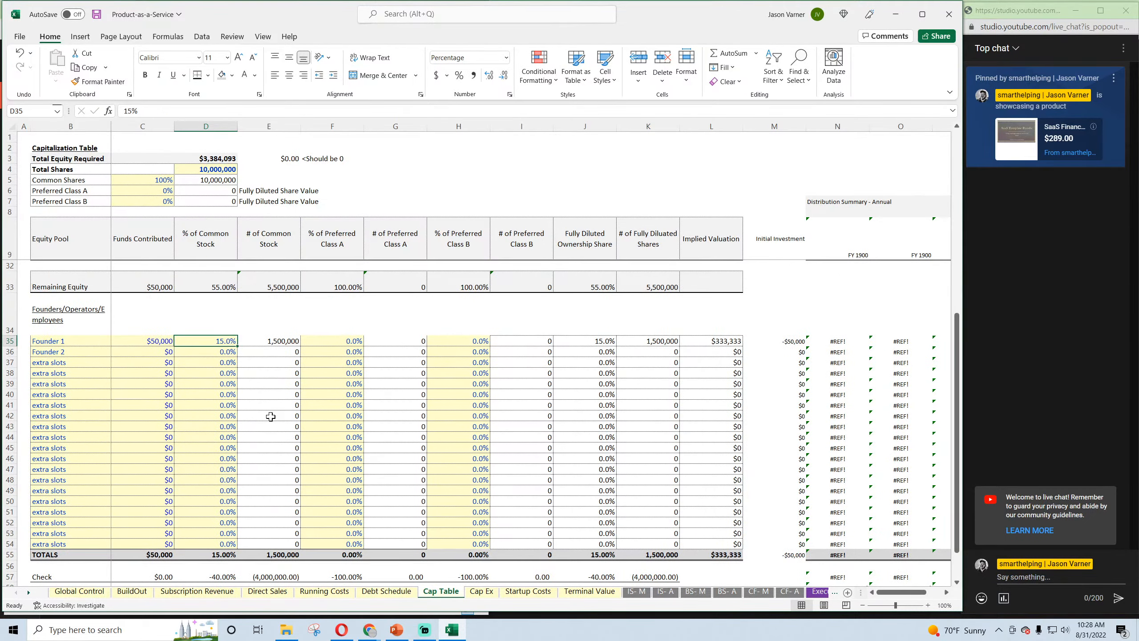
{"action": "scroll", "coordinate": [270, 417], "scroll_direction": "up", "scroll_amount": 7}
{"action": "left_click_drag", "start_coordinate": [226, 287], "coordinate": [217, 489]}
{"action": "scroll", "coordinate": [217, 449], "scroll_direction": "down", "scroll_amount": 7}
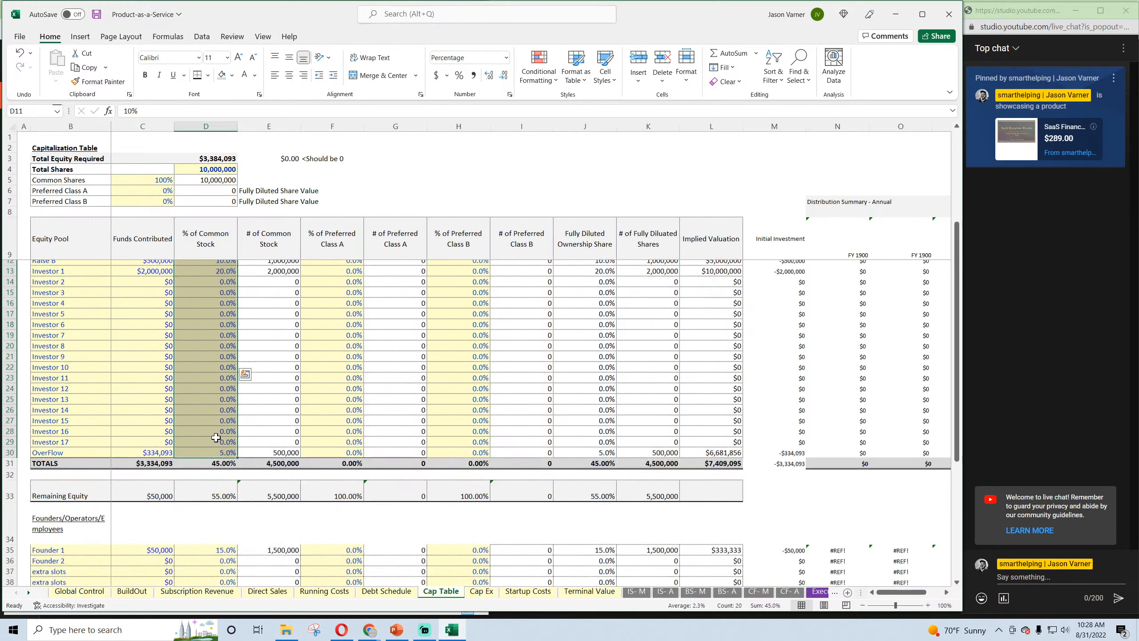
{"action": "left_click", "coordinate": [210, 342]}
{"action": "type", "text": "55"}
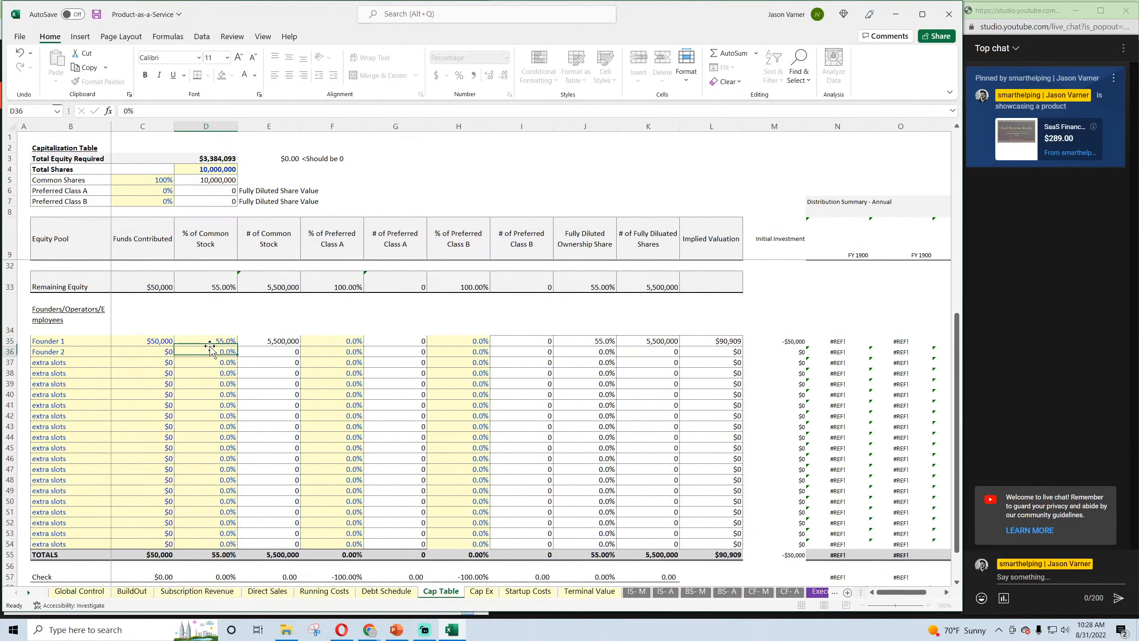
{"action": "key", "text": "Return"}
Review Founder 1's contributed funds and the Check row, and save the workbook
{"action": "left_click", "coordinate": [218, 394]}
{"action": "left_click", "coordinate": [167, 341]}
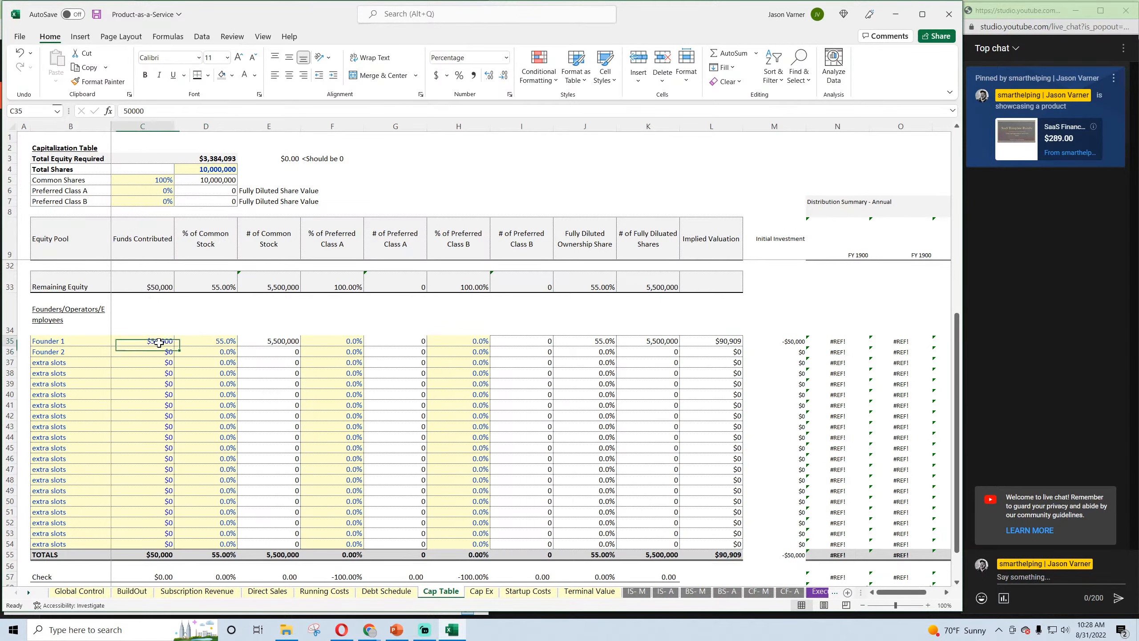
{"action": "scroll", "coordinate": [217, 407], "scroll_direction": "down", "scroll_amount": 4}
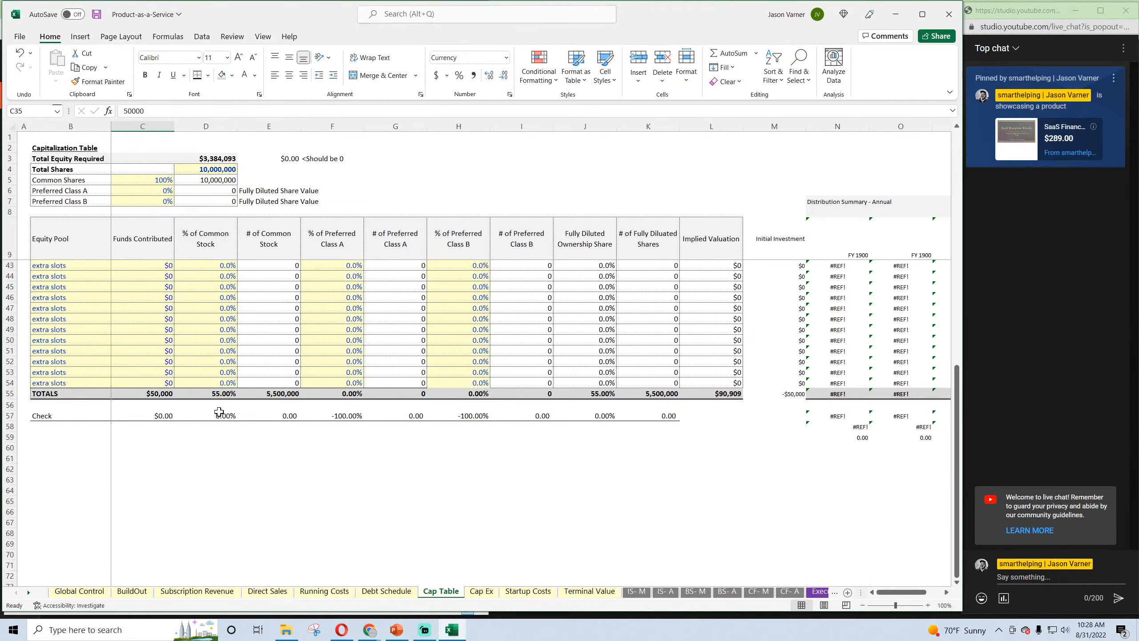
{"action": "scroll", "coordinate": [219, 412], "scroll_direction": "up", "scroll_amount": 11}
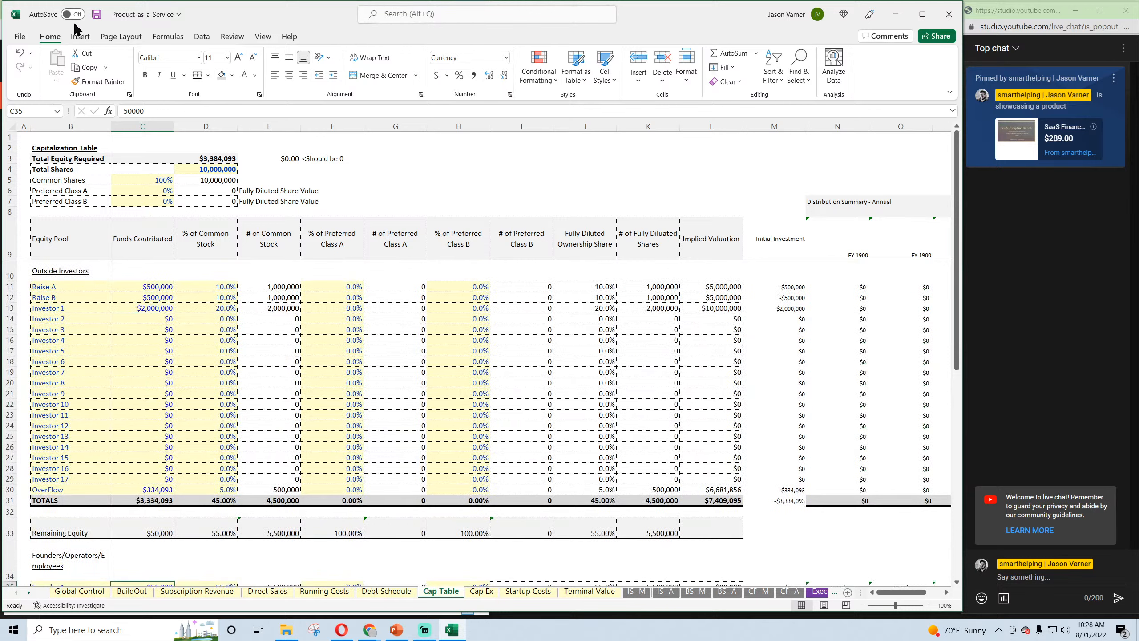
{"action": "left_click", "coordinate": [97, 16]}
Try to insert new columns at N:R ahead of the annual Distribution Summary, and undo the insertion
{"action": "left_click", "coordinate": [201, 354]}
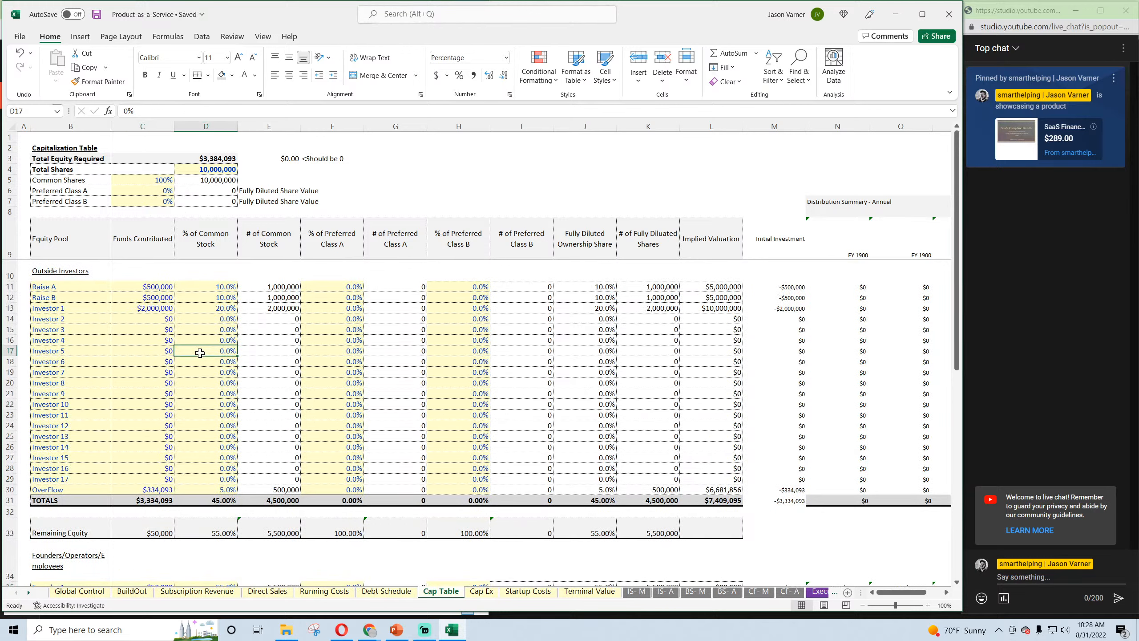
{"action": "scroll", "coordinate": [209, 360], "scroll_direction": "down", "scroll_amount": 7}
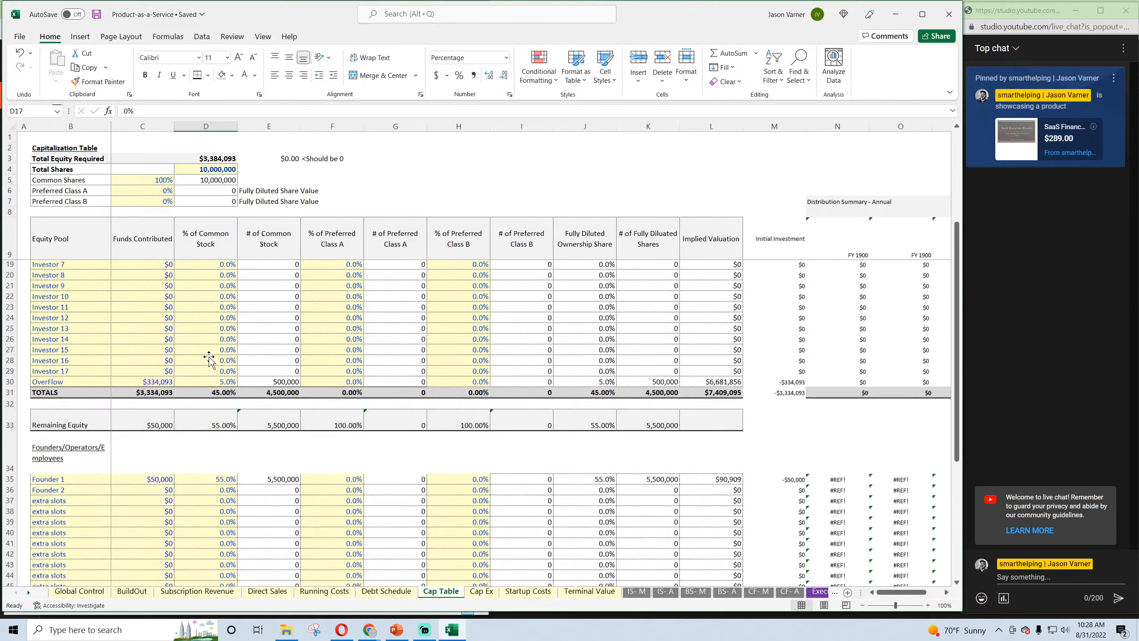
{"action": "left_click_drag", "start_coordinate": [912, 591], "coordinate": [927, 591]}
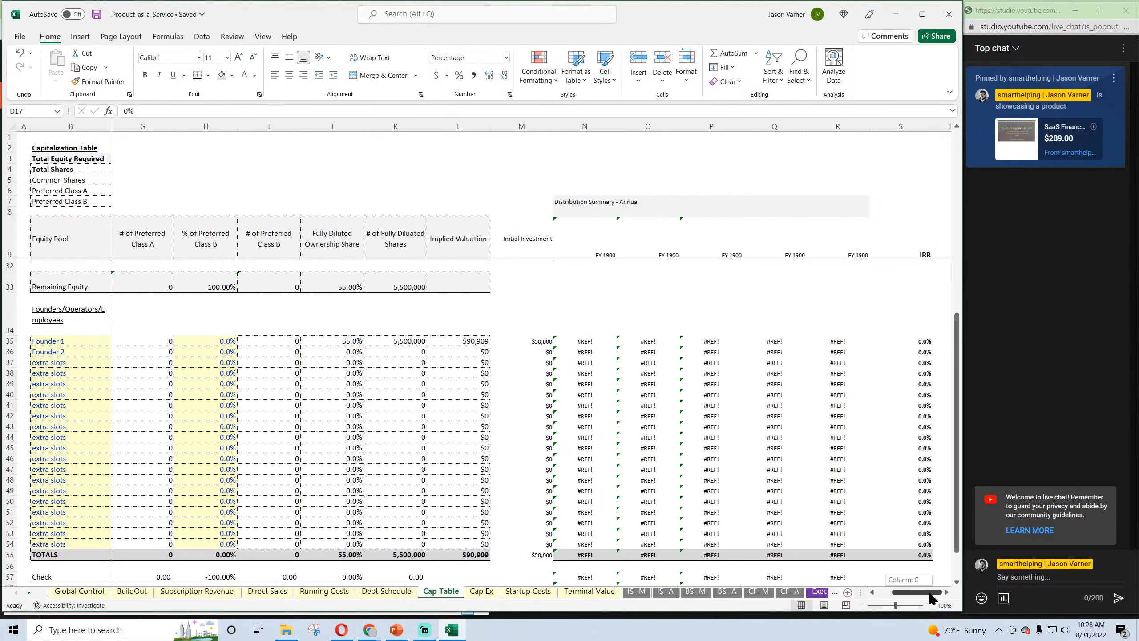
{"action": "left_click_drag", "start_coordinate": [842, 206], "coordinate": [852, 567]}
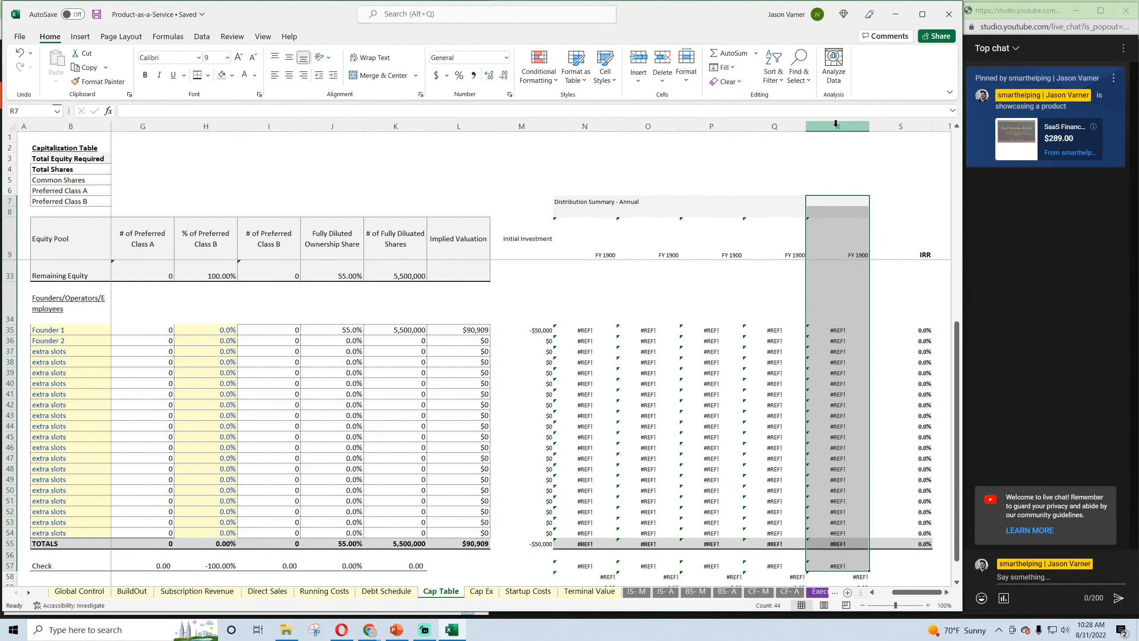
{"action": "left_click_drag", "start_coordinate": [839, 126], "coordinate": [583, 127]}
{"action": "right_click", "coordinate": [633, 127]}
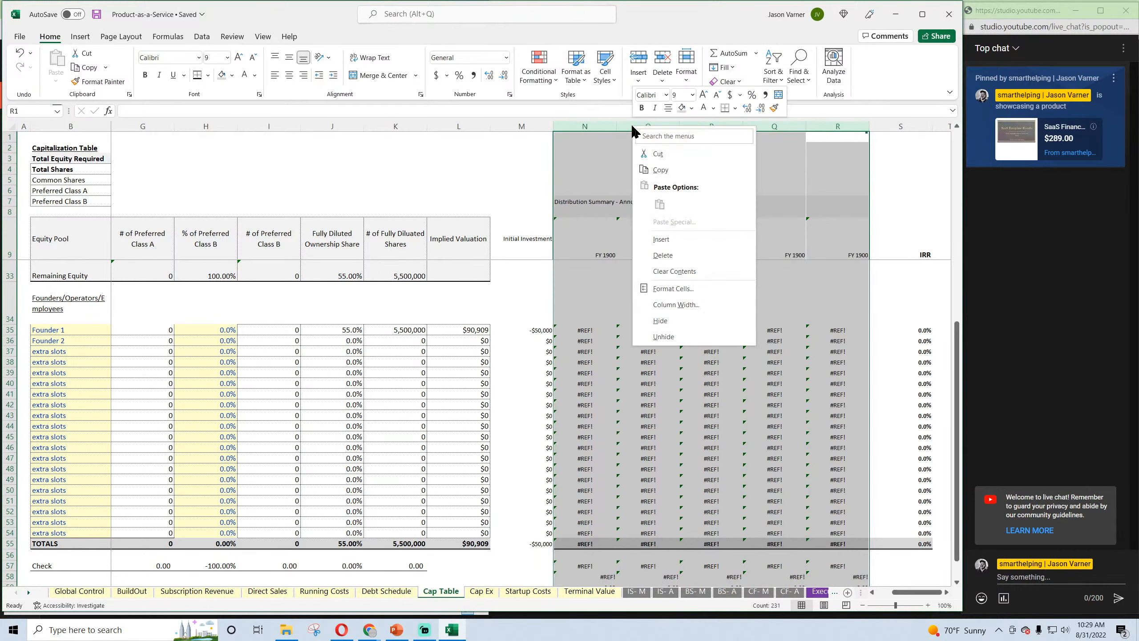
{"action": "left_click", "coordinate": [662, 238]}
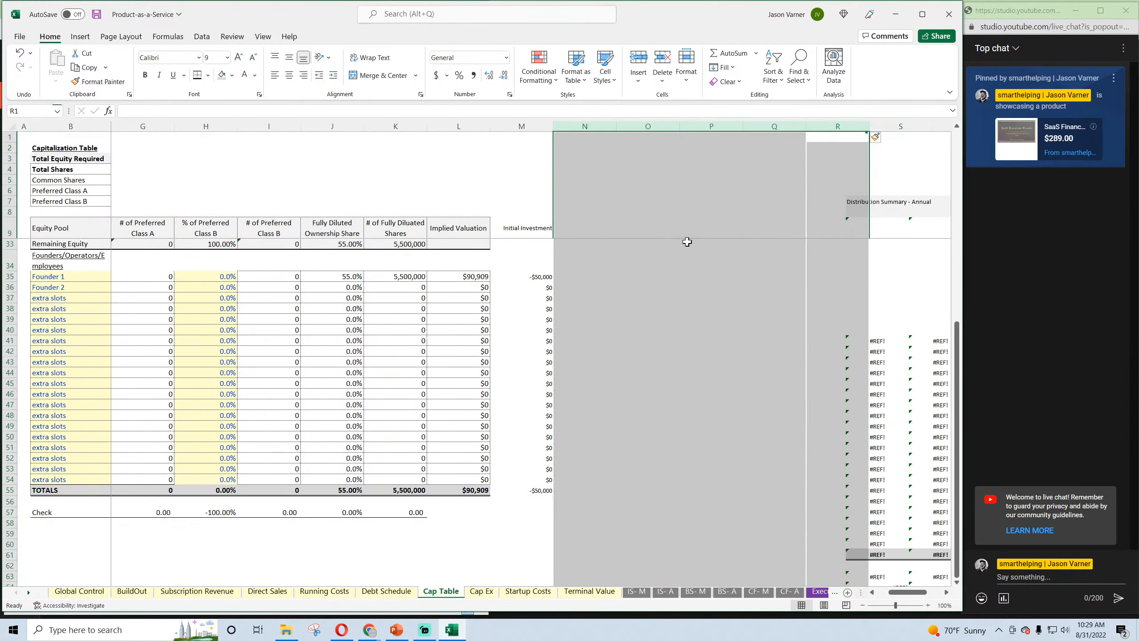
{"action": "left_click", "coordinate": [18, 52]}
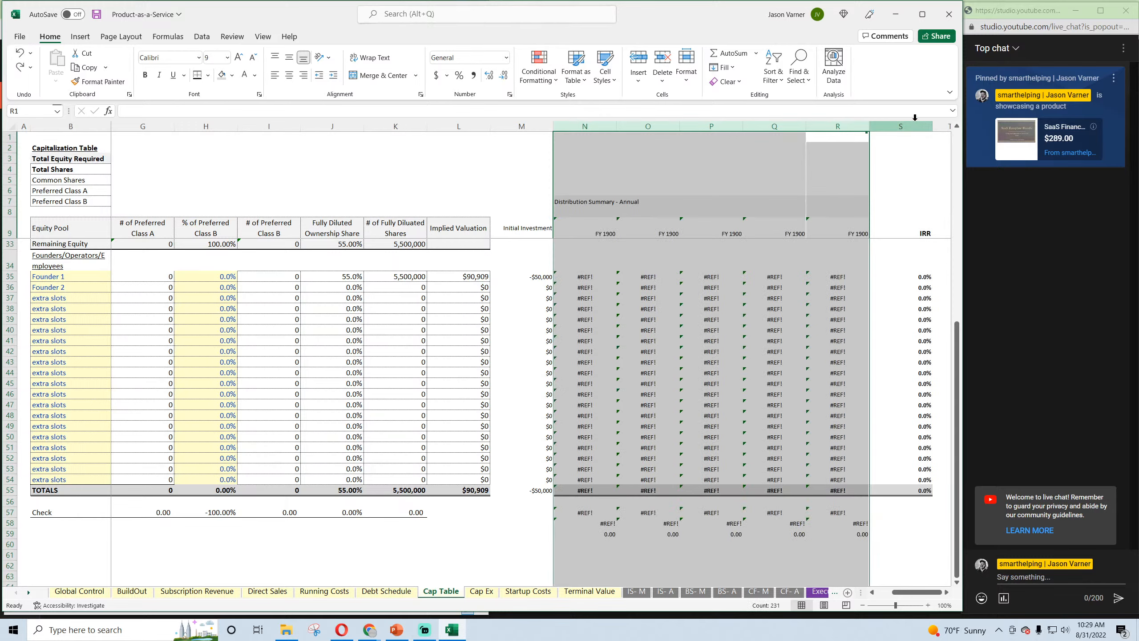
Insert five blank columns at S:W of the annual Distribution Summary, ahead of the IRR column
{"action": "left_click_drag", "start_coordinate": [891, 126], "coordinate": [933, 130]}
{"action": "right_click", "coordinate": [899, 128]}
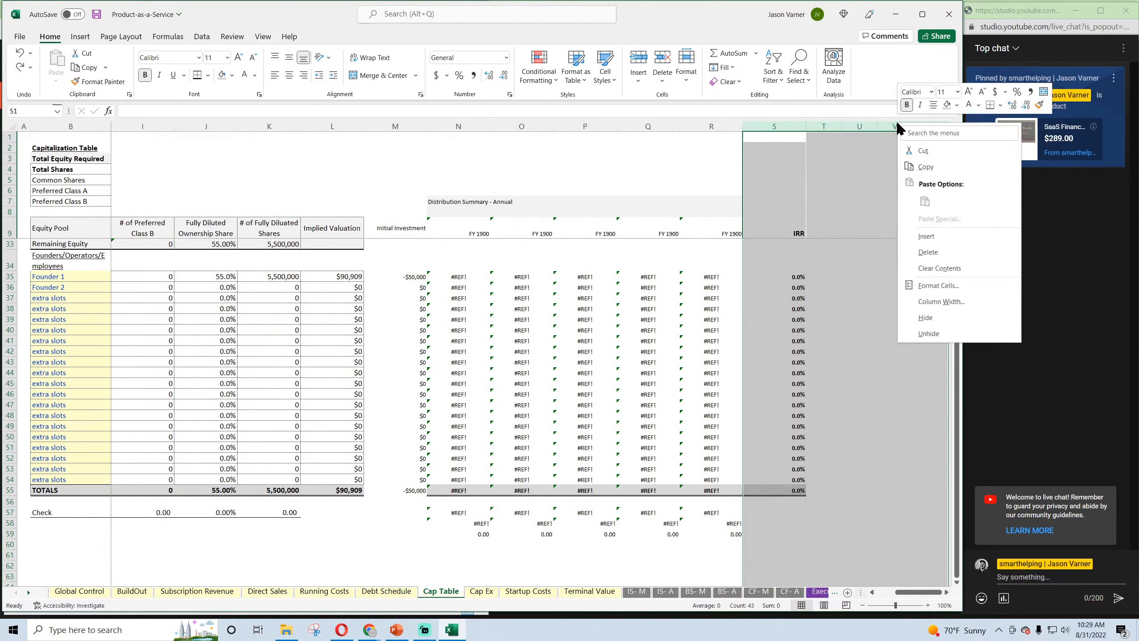
{"action": "left_click", "coordinate": [942, 237]}
Link the first year heading in N9 to 'IS- A'!C5 and fill it across to W9
{"action": "left_click", "coordinate": [459, 227]}
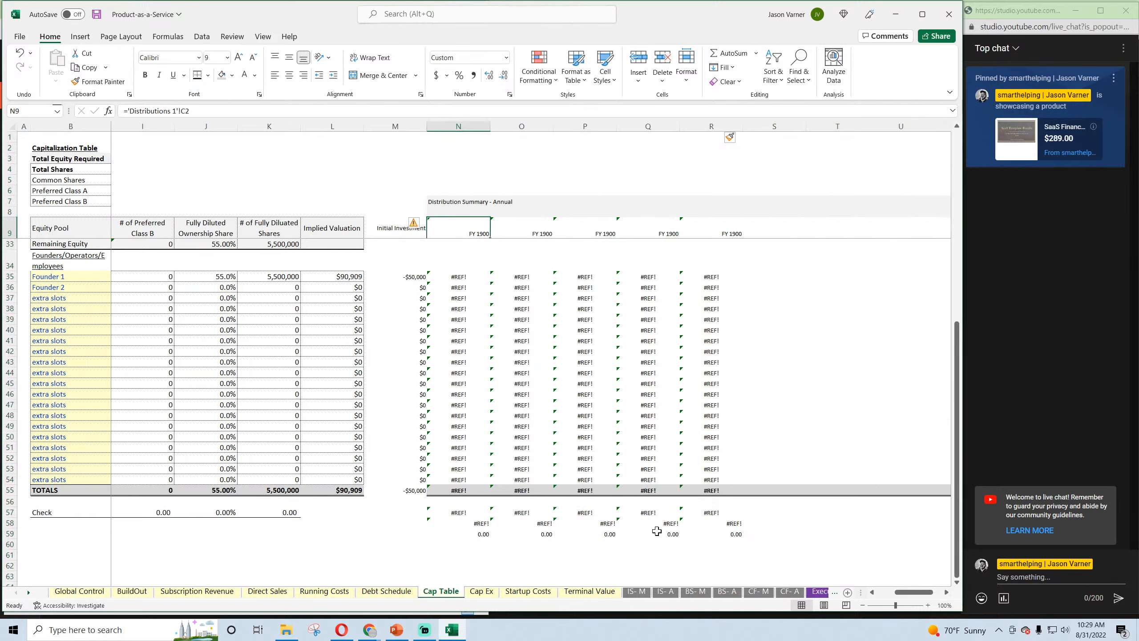
{"action": "type", "text": "="}
{"action": "left_click", "coordinate": [665, 591]}
{"action": "left_click", "coordinate": [236, 184]}
{"action": "key", "text": "Return"}
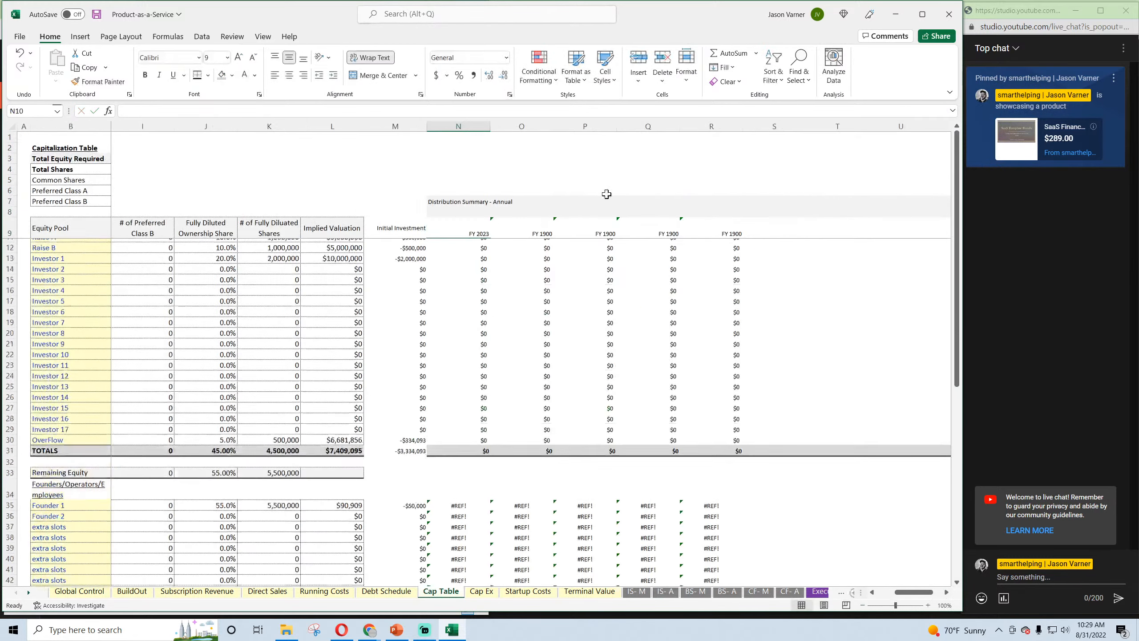
{"action": "left_click", "coordinate": [465, 229]}
{"action": "left_click_drag", "start_coordinate": [490, 238], "coordinate": [869, 255]}
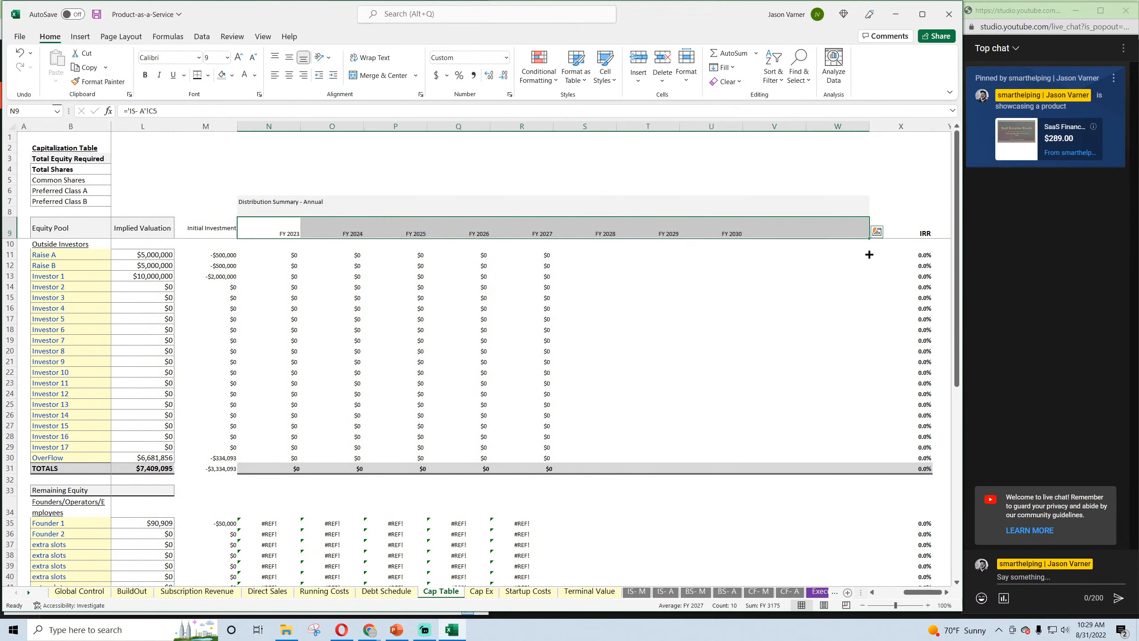
Extend Raise A's IRR formula in X11 to the range M11:W11 and fill it down the outside investor rows
{"action": "left_click", "coordinate": [281, 255]}
{"action": "double_click", "coordinate": [915, 256]}
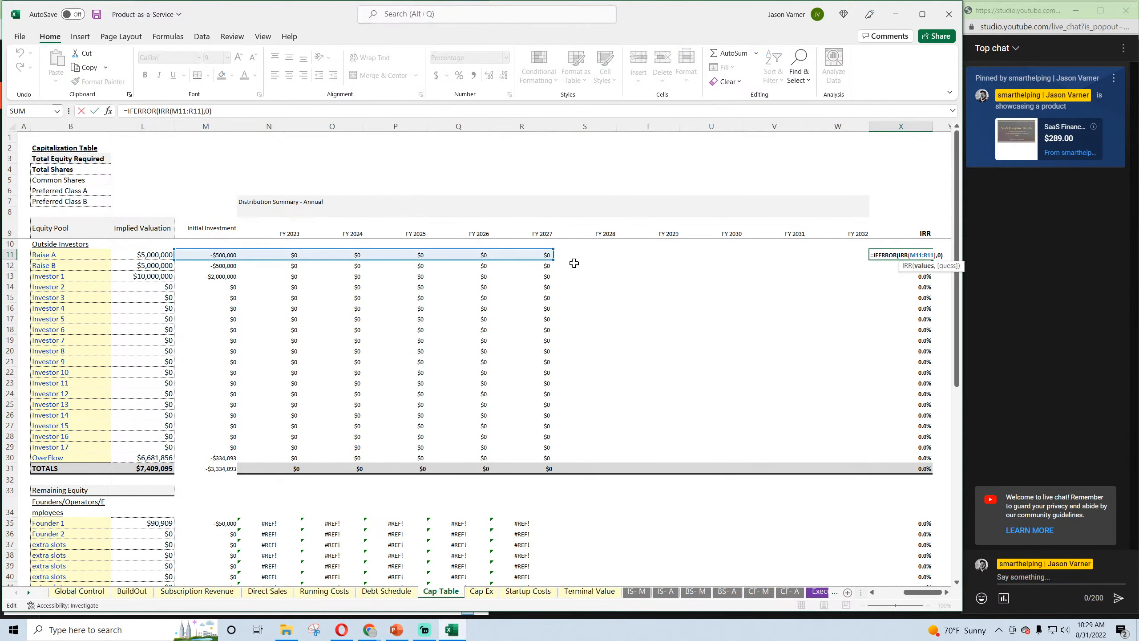
{"action": "left_click_drag", "start_coordinate": [555, 262], "coordinate": [932, 469]}
{"action": "key", "text": "Return"}
{"action": "left_click", "coordinate": [924, 255]}
Try to extend the outside investors' TOTALS IRR range in X31 to M31:X31, and undo the change
{"action": "double_click", "coordinate": [923, 468]}
{"action": "left_click_drag", "start_coordinate": [557, 459], "coordinate": [902, 469]}
{"action": "key", "text": "Return"}
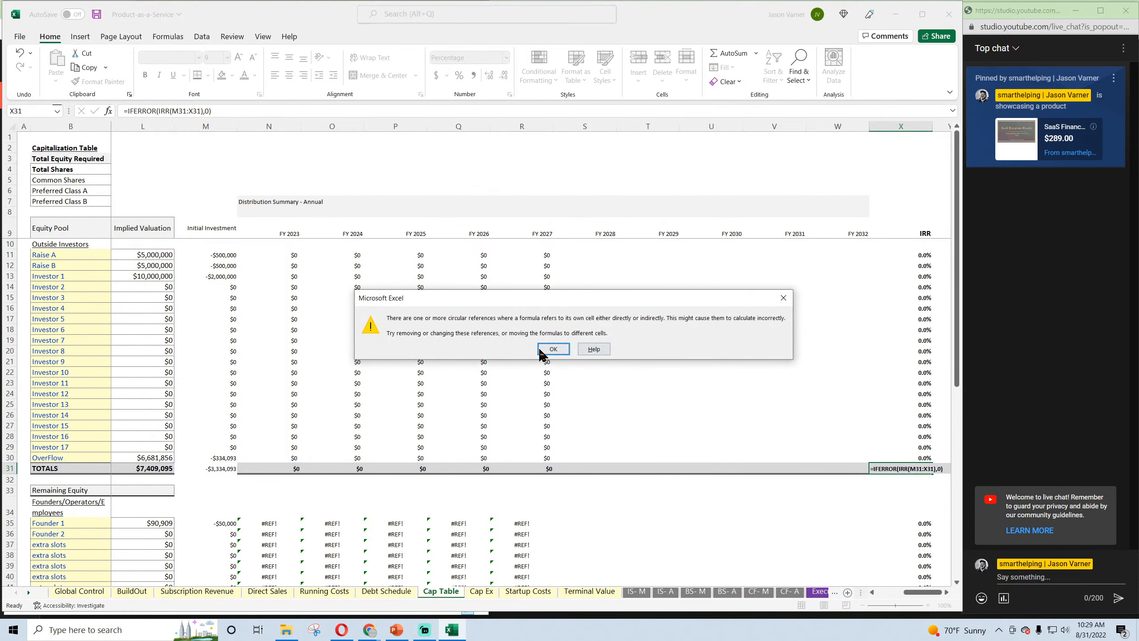
{"action": "left_click", "coordinate": [553, 349]}
{"action": "left_click", "coordinate": [20, 52]}
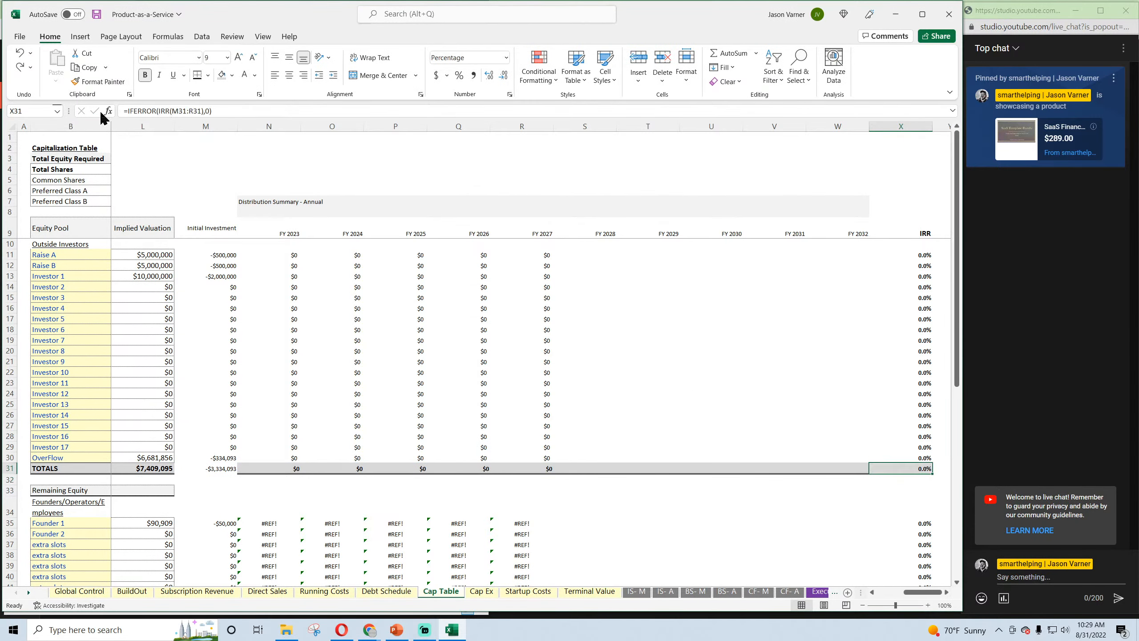
Set the IRR range in the outside investors' TOTALS row, cell X31, to M31:W31
{"action": "double_click", "coordinate": [908, 468]}
{"action": "left_click_drag", "start_coordinate": [554, 466], "coordinate": [904, 470]}
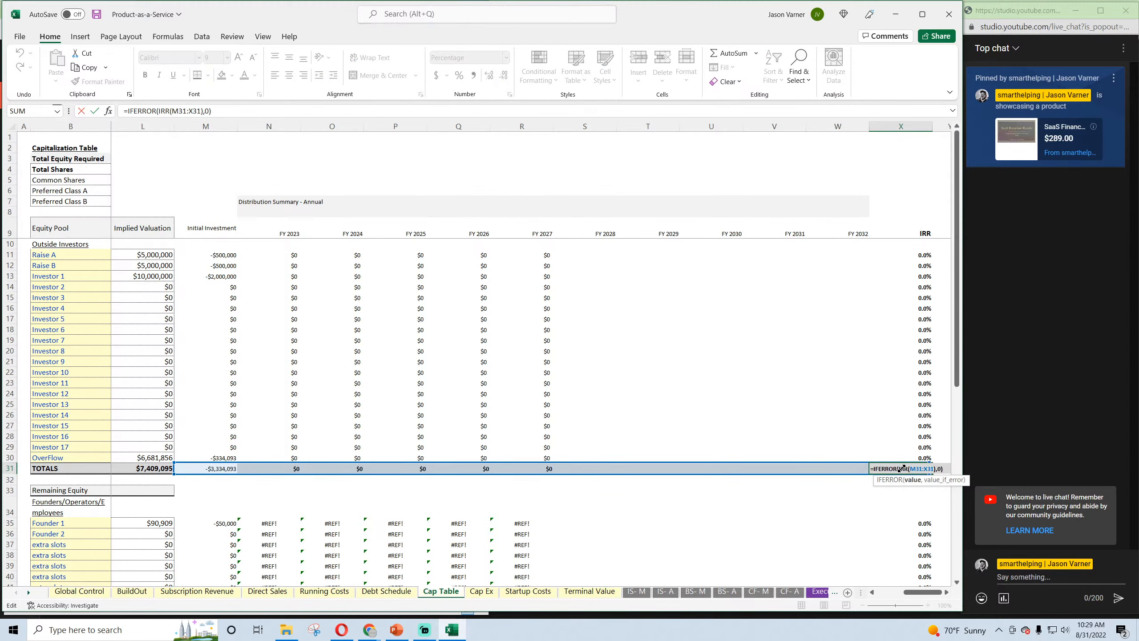
{"action": "key", "text": "Return"}
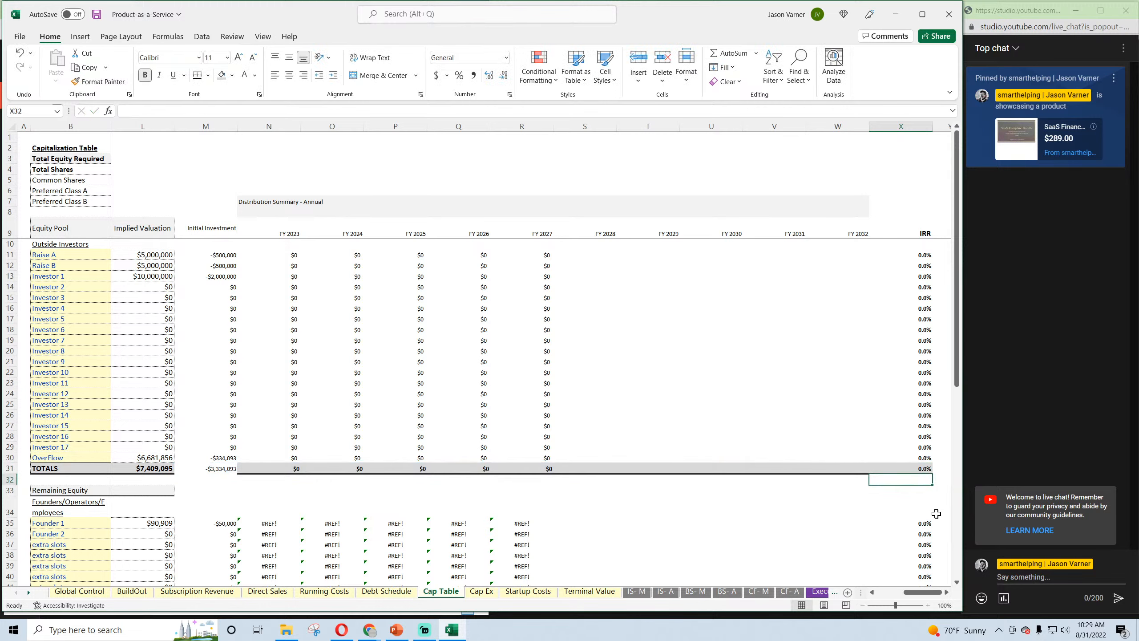
Copy the IRR formulas in X11:X31 to the founders' section, starting at X35
{"action": "scroll", "coordinate": [925, 418], "scroll_direction": "down", "scroll_amount": 4}
{"action": "left_click_drag", "start_coordinate": [925, 351], "coordinate": [932, 159]}
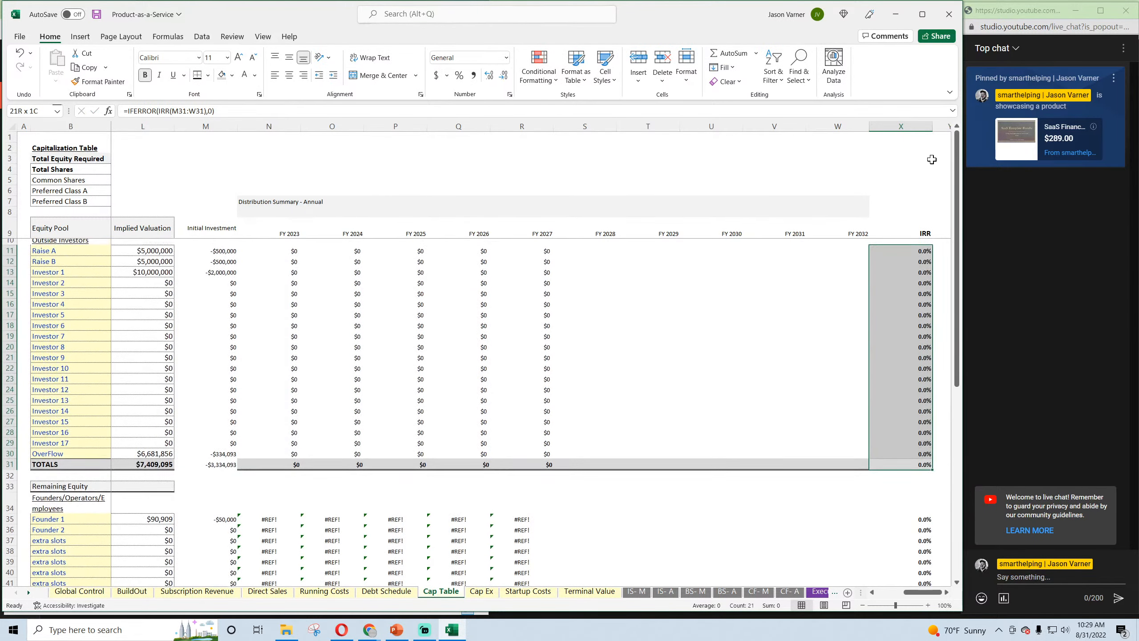
{"action": "right_click", "coordinate": [920, 257]}
{"action": "left_click", "coordinate": [923, 283]}
{"action": "scroll", "coordinate": [922, 288], "scroll_direction": "down", "scroll_amount": 7}
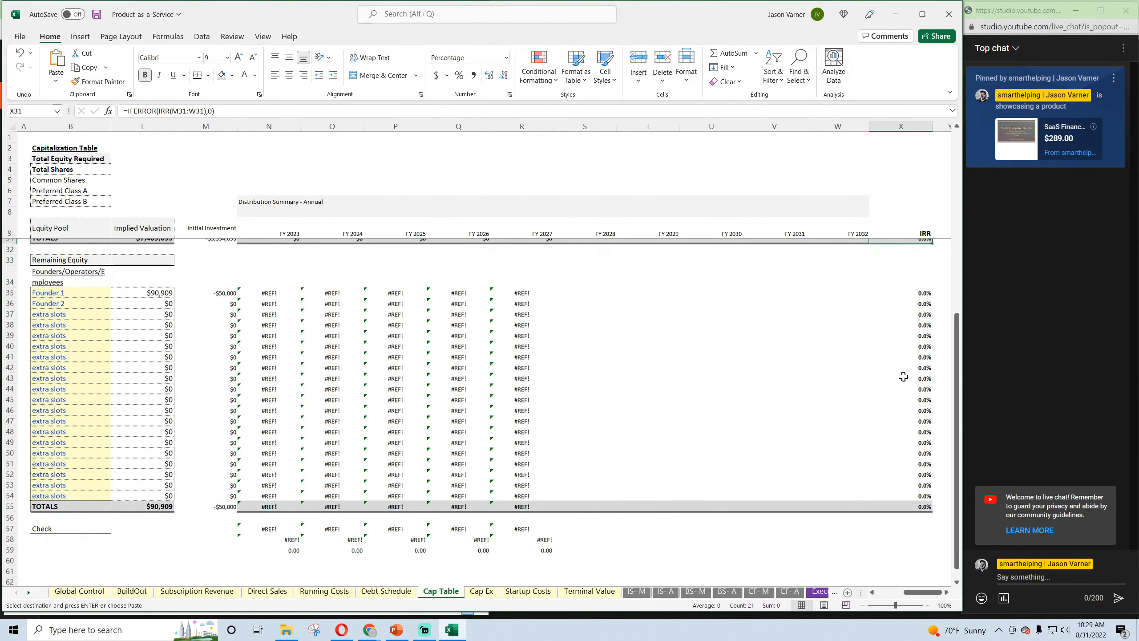
{"action": "right_click", "coordinate": [922, 288]}
{"action": "left_click", "coordinate": [946, 356]}
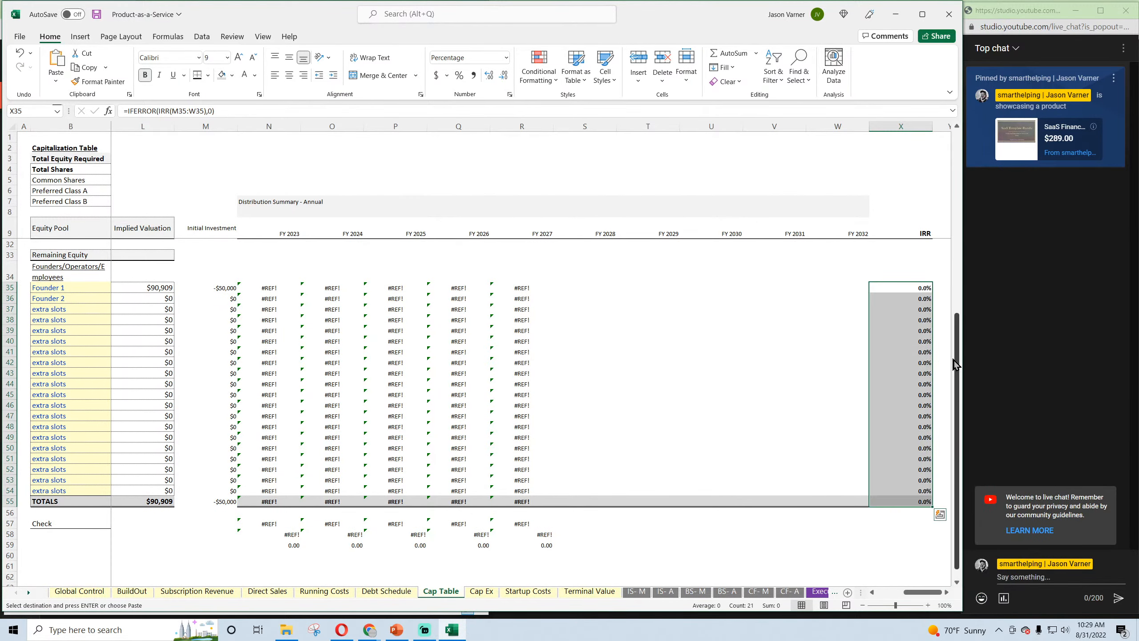
{"action": "scroll", "coordinate": [668, 439], "scroll_direction": "up", "scroll_amount": 7}
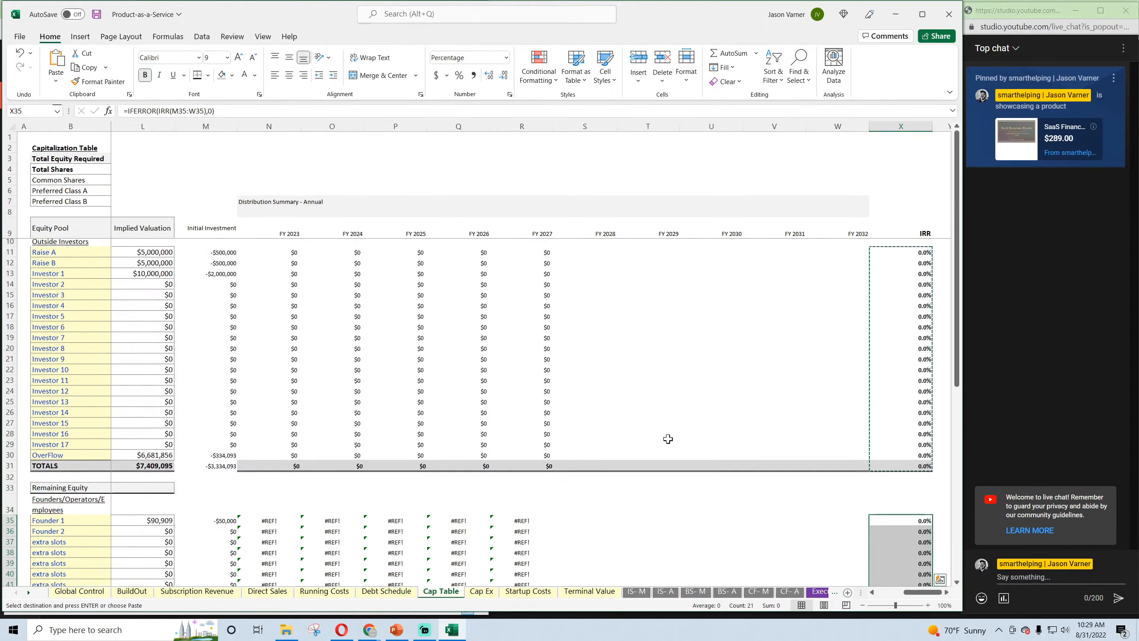
Check the FY 2027 distribution formulas in column R and save the workbook
{"action": "left_click", "coordinate": [536, 254]}
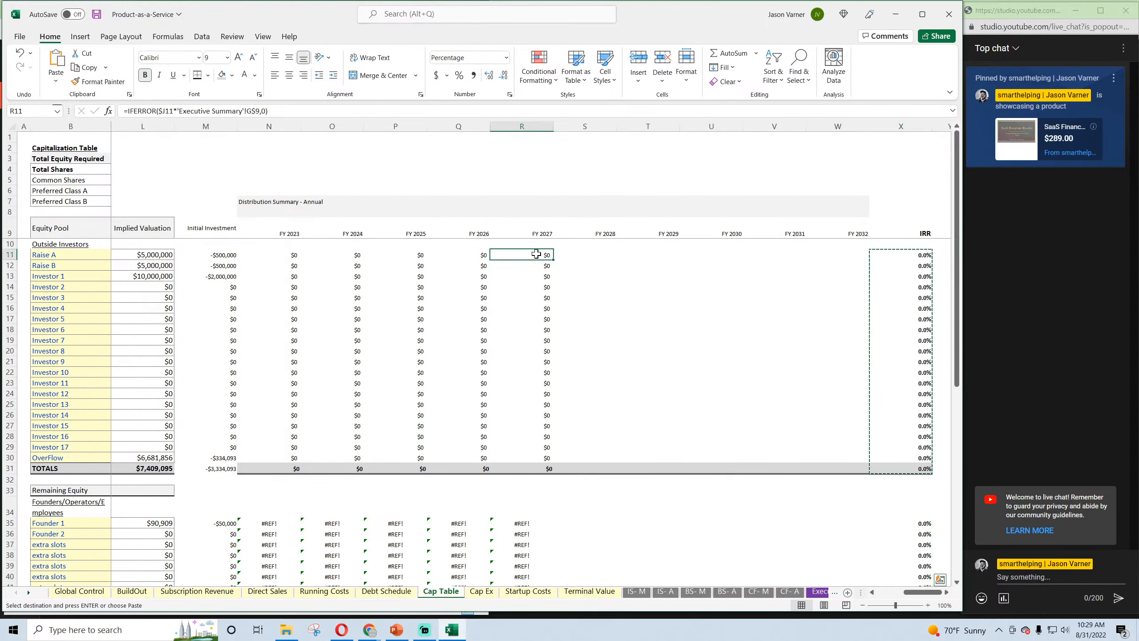
{"action": "left_click_drag", "start_coordinate": [536, 255], "coordinate": [533, 287]}
{"action": "key", "text": "ctrl+v"}
{"action": "left_click", "coordinate": [533, 318]}
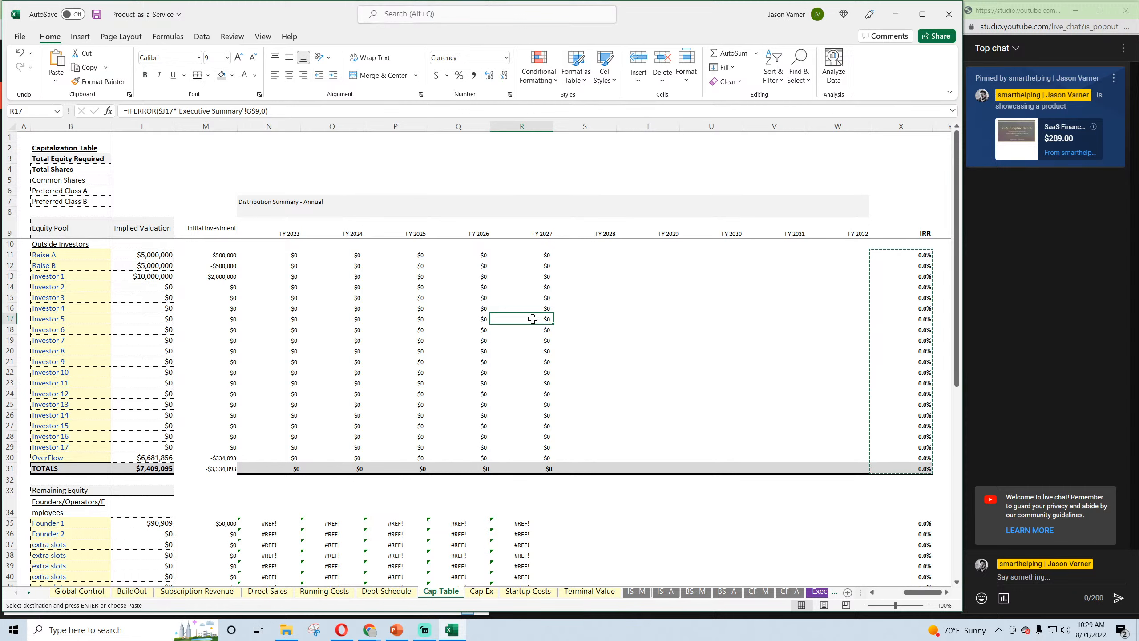
{"action": "left_click", "coordinate": [97, 14]}
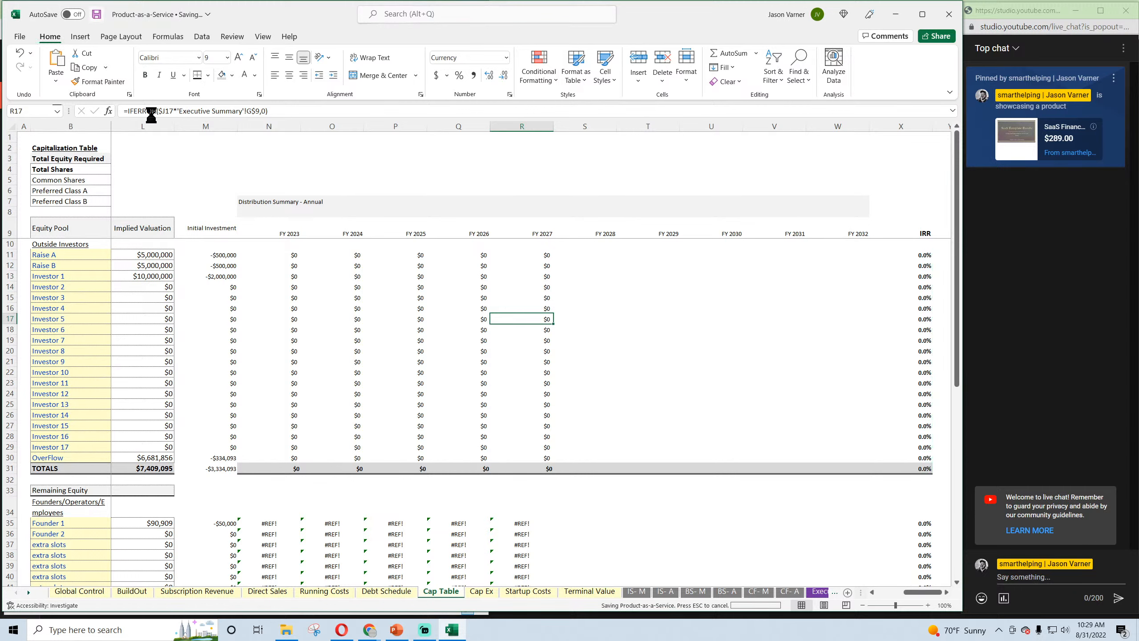
Replace the Executive Summary reference in Raise A's FY 2023 distribution, N11, with the Investor Cash Flow cell 'Distributions 1'!C16
{"action": "left_click", "coordinate": [291, 255]}
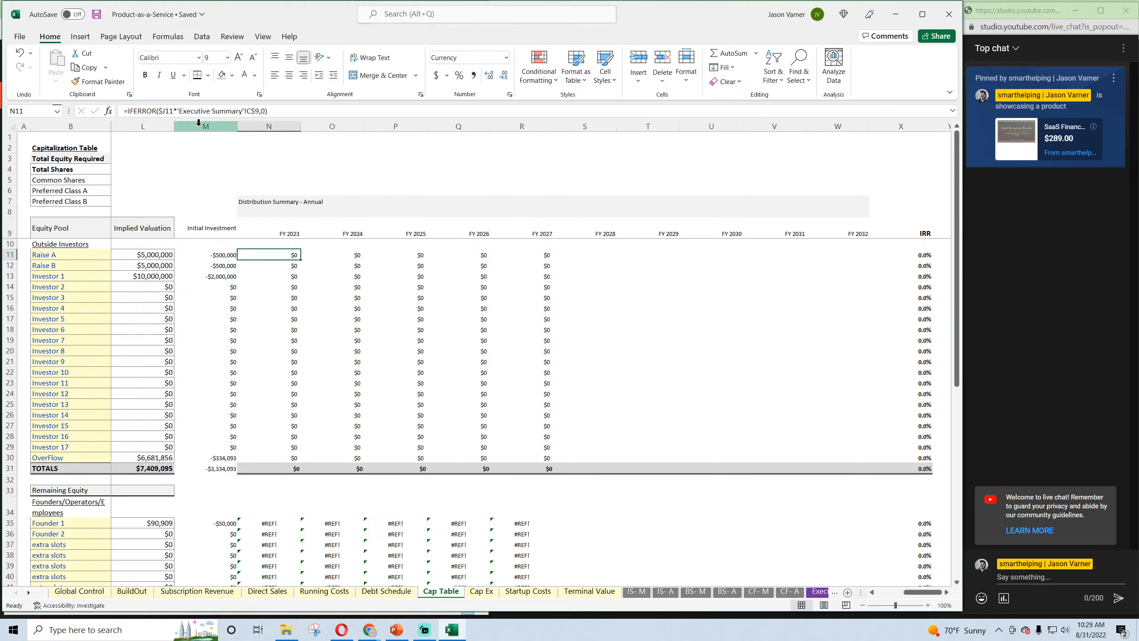
{"action": "mouse_move", "coordinate": [178, 111]}
{"action": "left_mouse_down"}
{"action": "mouse_move", "coordinate": [261, 111]}
{"action": "mouse_move", "coordinate": [190, 110]}
{"action": "left_mouse_up"}
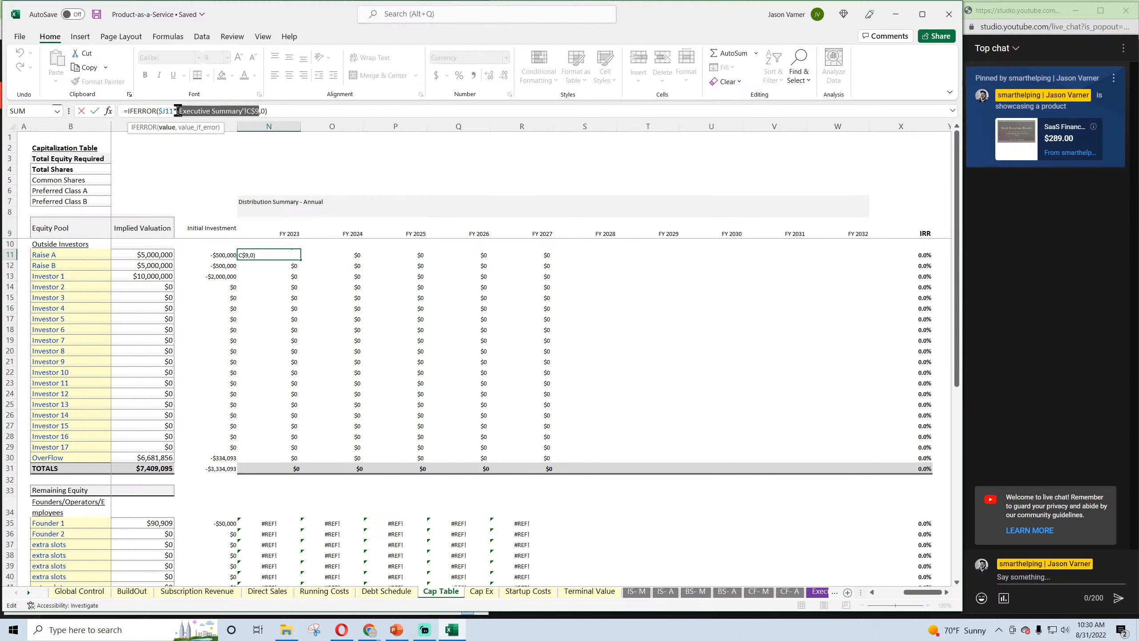
{"action": "key", "text": "Delete"}
{"action": "left_click", "coordinate": [819, 596]}
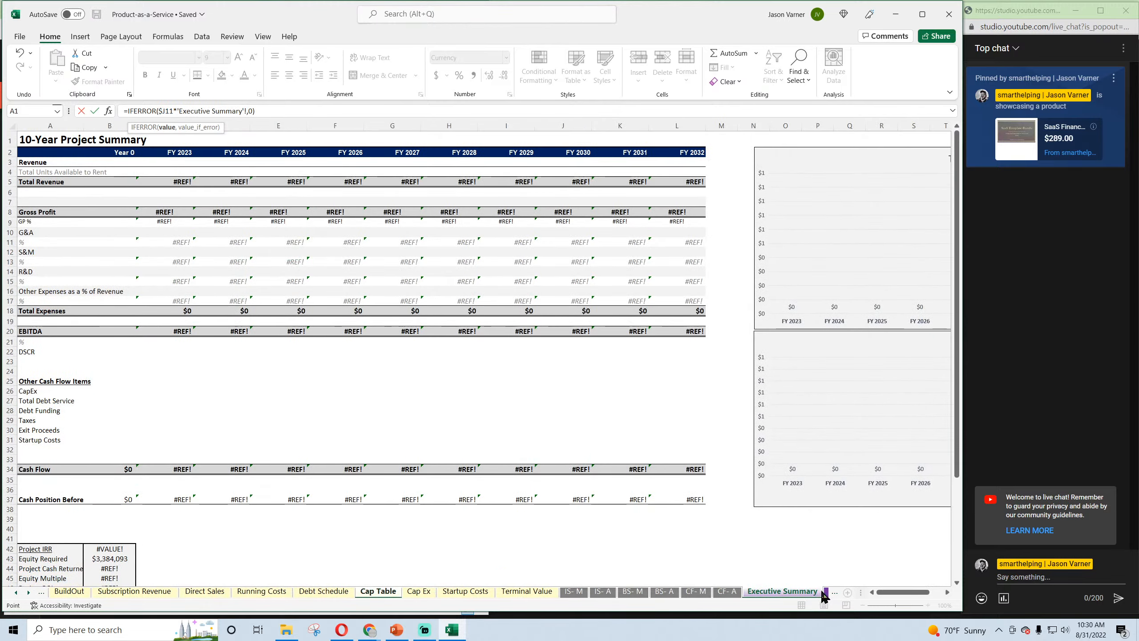
{"action": "left_click", "coordinate": [724, 591]}
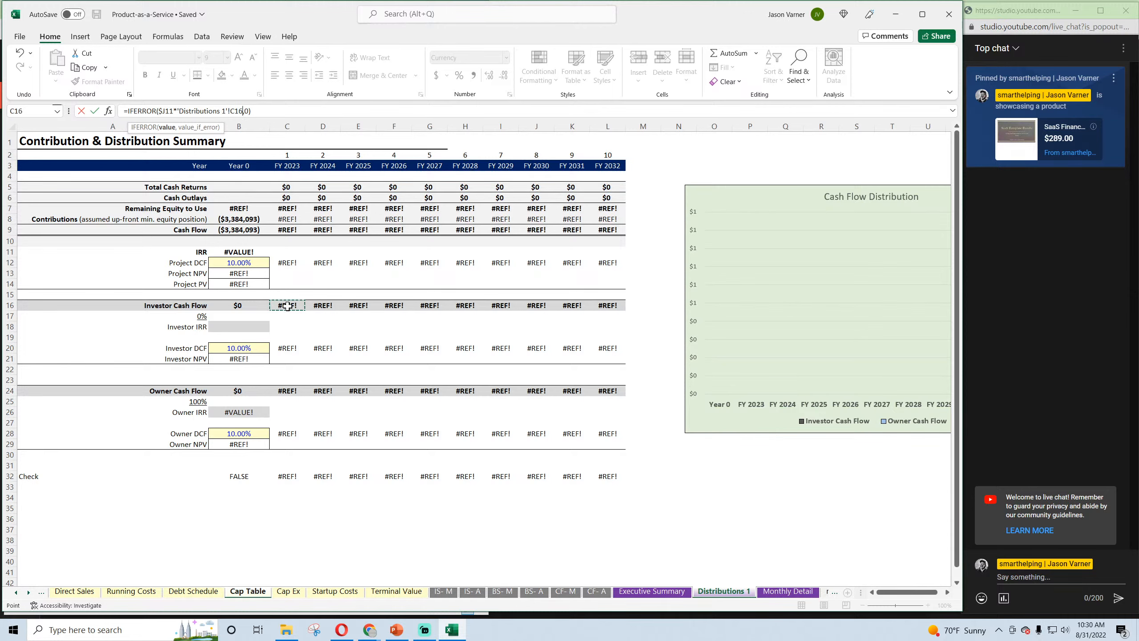
{"action": "key", "text": "Return"}
Lock the row of N11's Distributions 1 reference as C$16 and fill the formula through N11:W30
{"action": "left_click", "coordinate": [290, 255]}
{"action": "mouse_move", "coordinate": [301, 259]}
{"action": "left_mouse_down"}
{"action": "mouse_move", "coordinate": [733, 273]}
{"action": "mouse_move", "coordinate": [847, 259]}
{"action": "mouse_move", "coordinate": [297, 254]}
{"action": "left_mouse_up"}
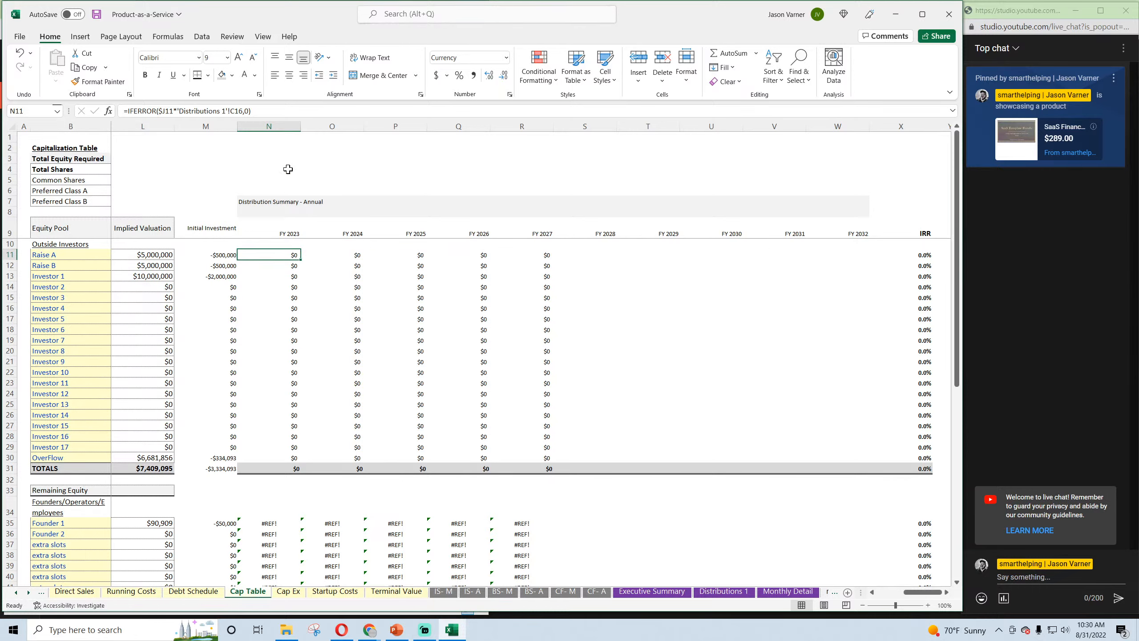
{"action": "left_click", "coordinate": [236, 110]}
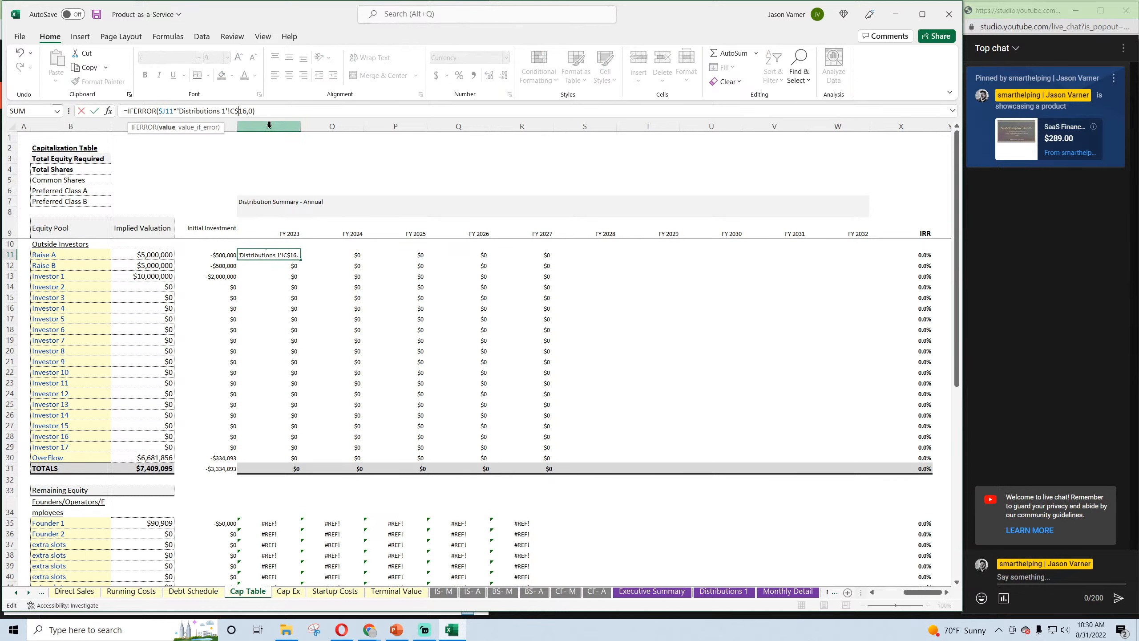
{"action": "key", "text": "Return"}
{"action": "left_click", "coordinate": [287, 254]}
{"action": "left_click_drag", "start_coordinate": [299, 260], "coordinate": [871, 459]}
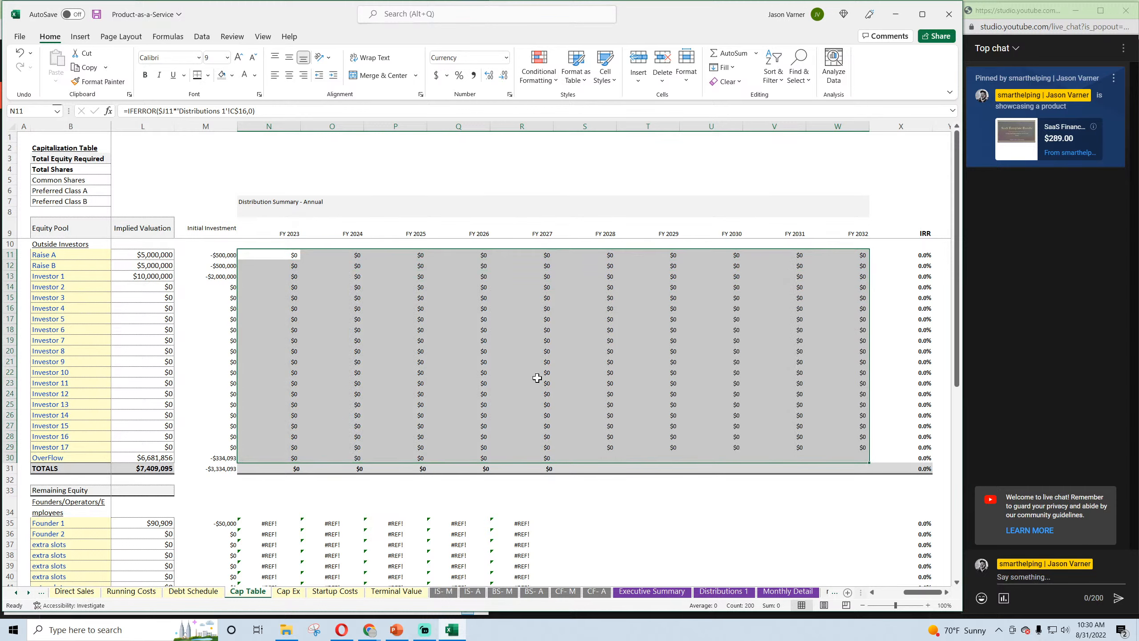
Total the FY 2023 investor distributions in N31 with =SUM(N11:N30) and fill the total across to W31
{"action": "left_click", "coordinate": [283, 467]}
{"action": "key", "text": "alt+equal"}
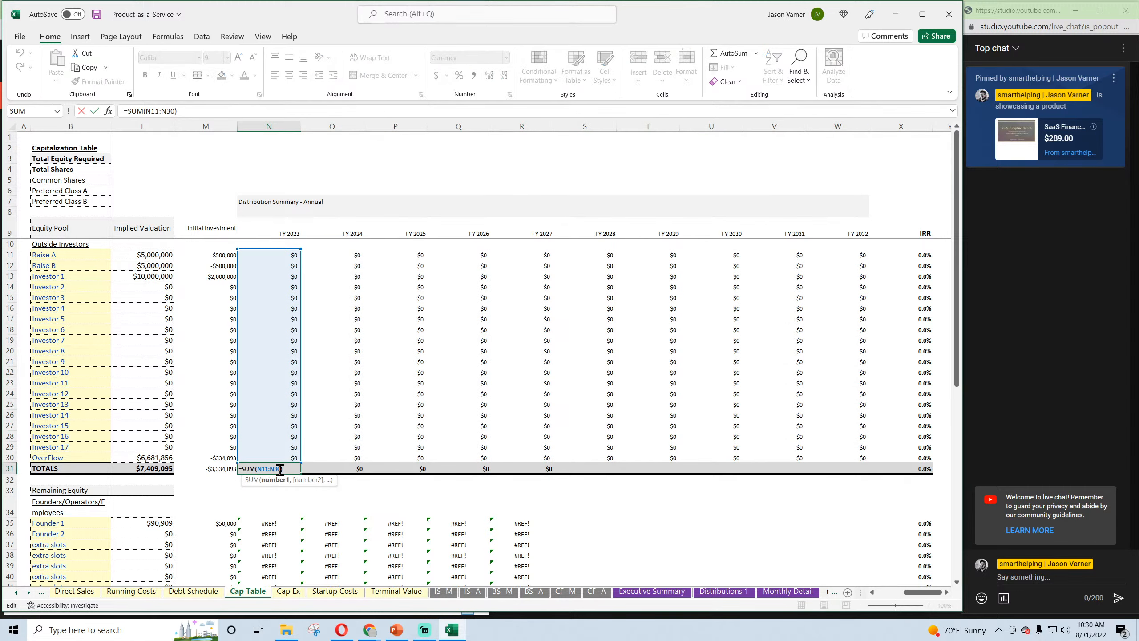
{"action": "key", "text": "Return"}
{"action": "left_click", "coordinate": [287, 468]}
{"action": "left_click_drag", "start_coordinate": [300, 473], "coordinate": [855, 480]}
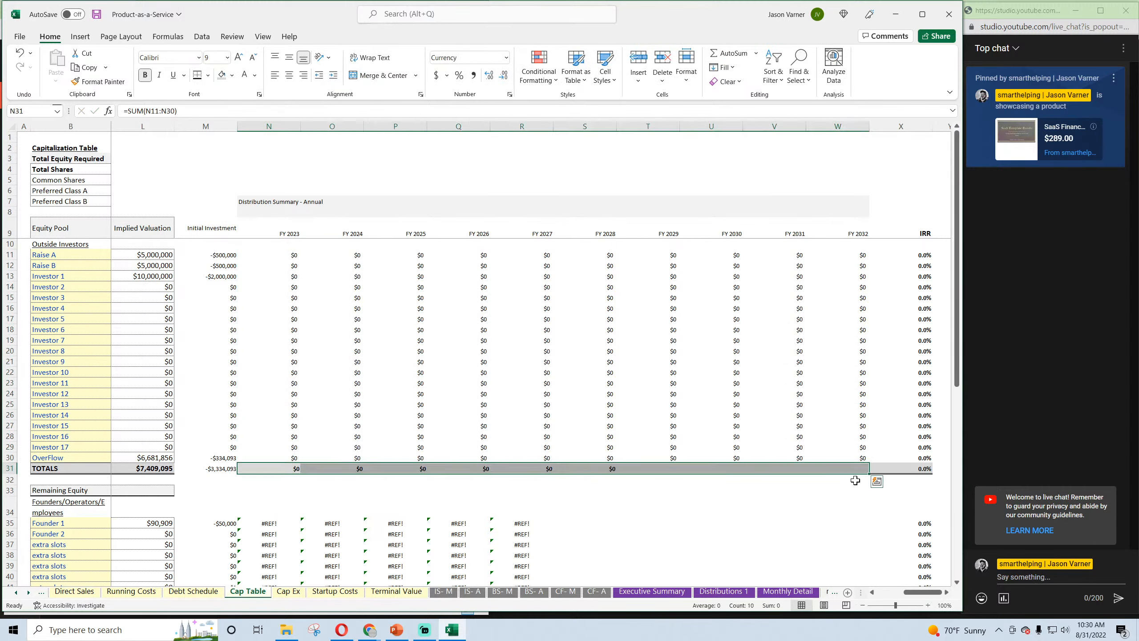
Check the Initial Investment formulas for OverFlow in M30 and Raise B in M12
{"action": "left_click", "coordinate": [222, 459]}
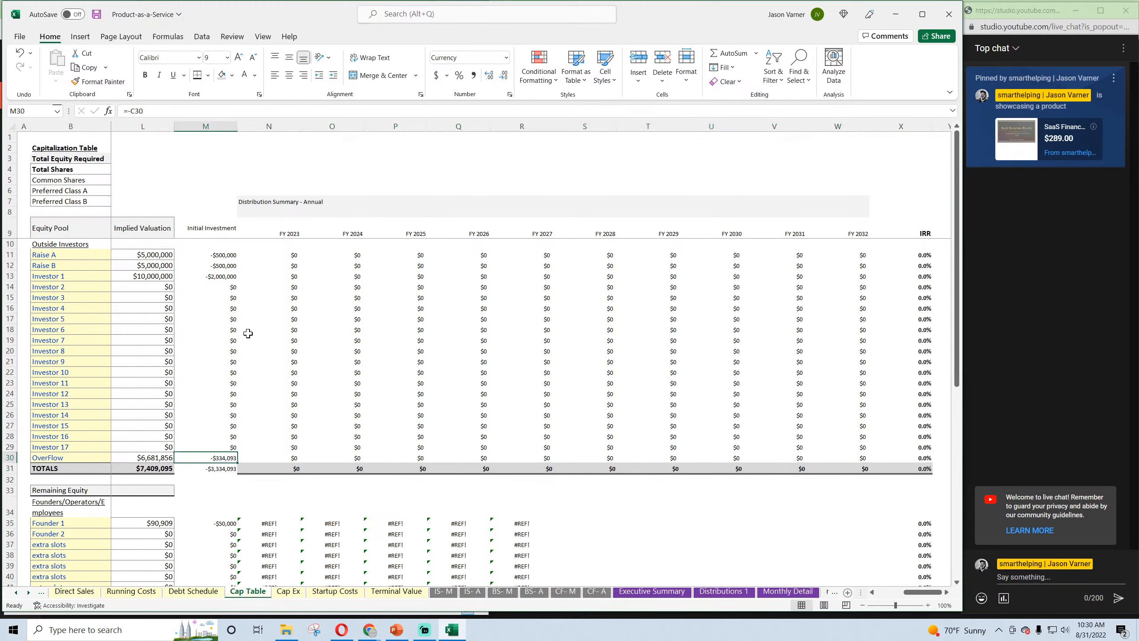
{"action": "left_click", "coordinate": [224, 265]}
{"action": "scroll", "coordinate": [307, 369], "scroll_direction": "down", "scroll_amount": 4}
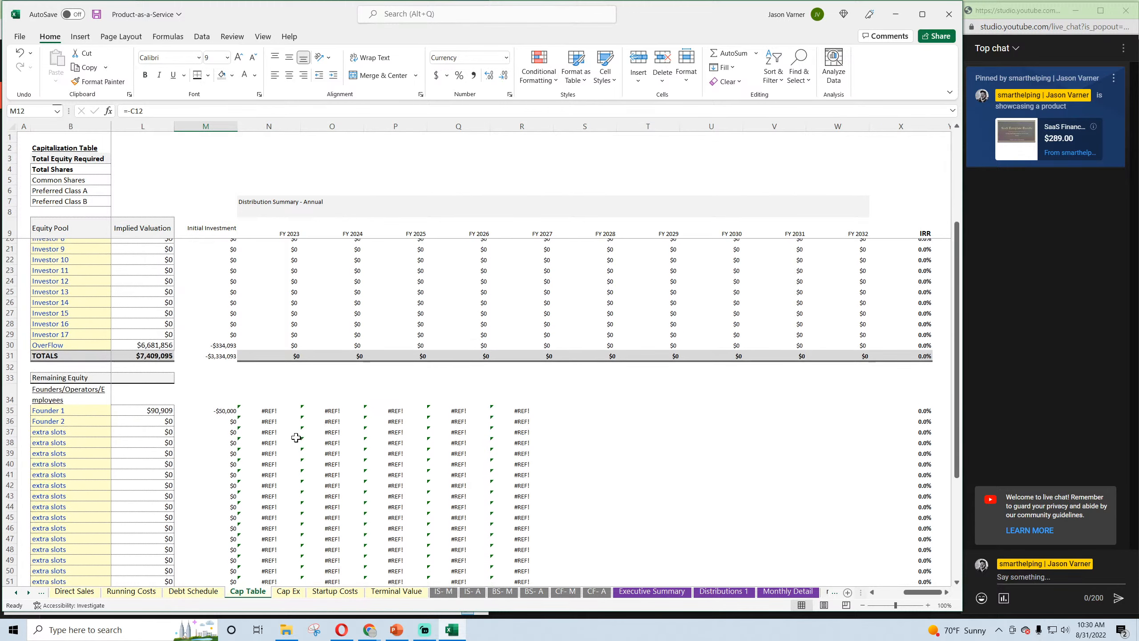
Change Founder 1's FY 2023 distribution in N35 to =$J35*'Distributions 1'!C$24, using the Owner Cash Flow row
{"action": "left_click", "coordinate": [270, 406]}
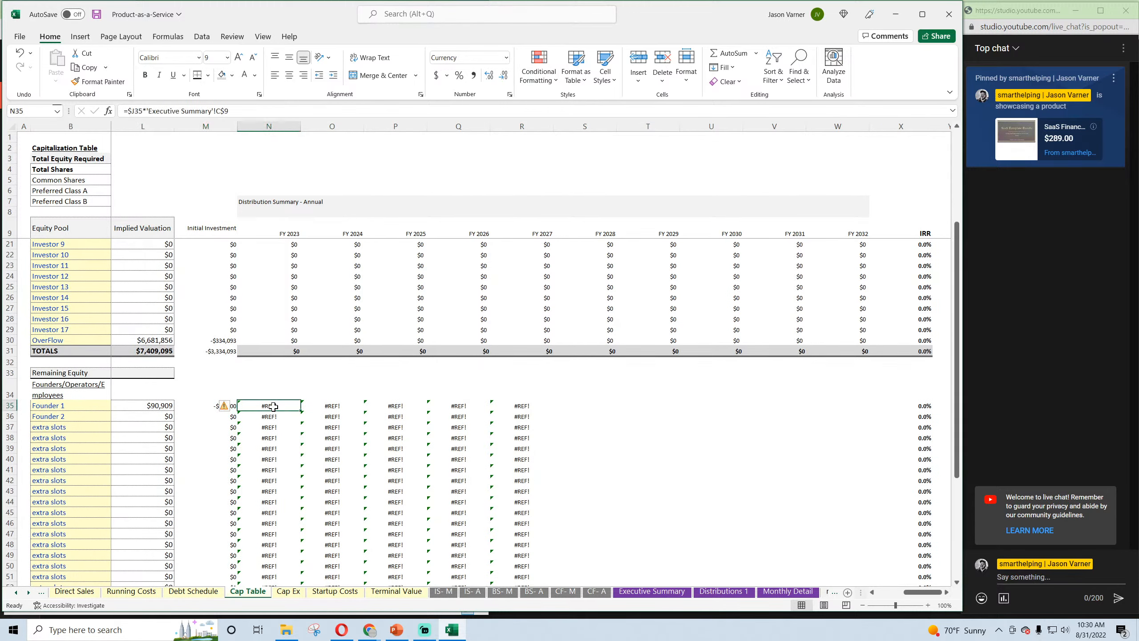
{"action": "left_click", "coordinate": [146, 111]}
{"action": "key", "text": "shift+End"}
{"action": "key", "text": "Delete"}
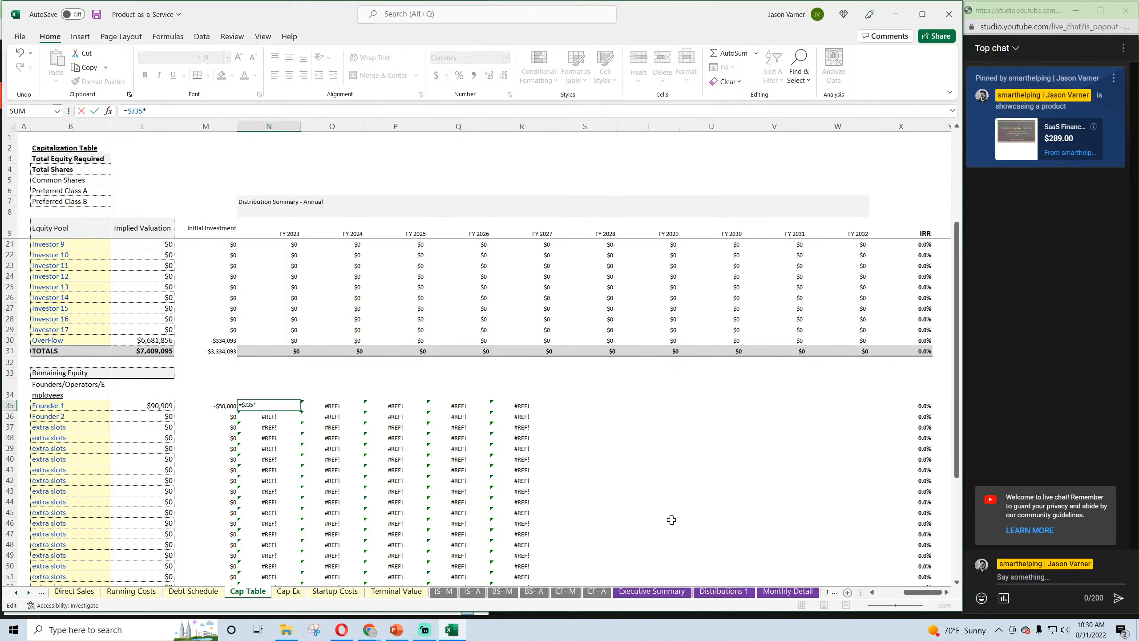
{"action": "left_click", "coordinate": [827, 596]}
{"action": "left_click", "coordinate": [827, 598]}
{"action": "left_click", "coordinate": [610, 592]}
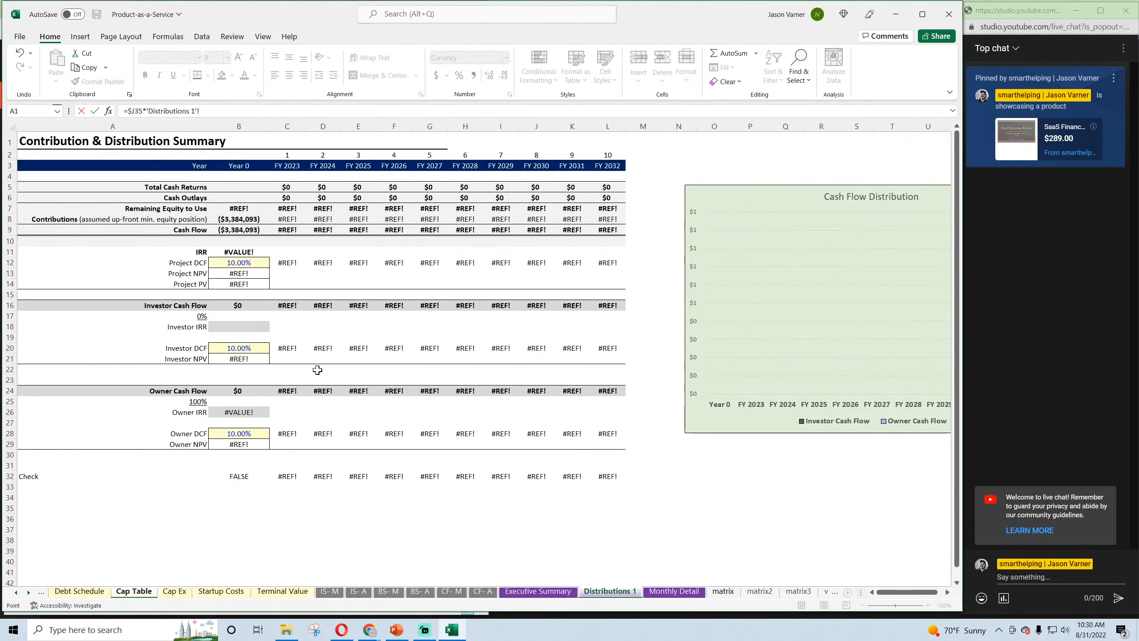
{"action": "left_click", "coordinate": [287, 390]}
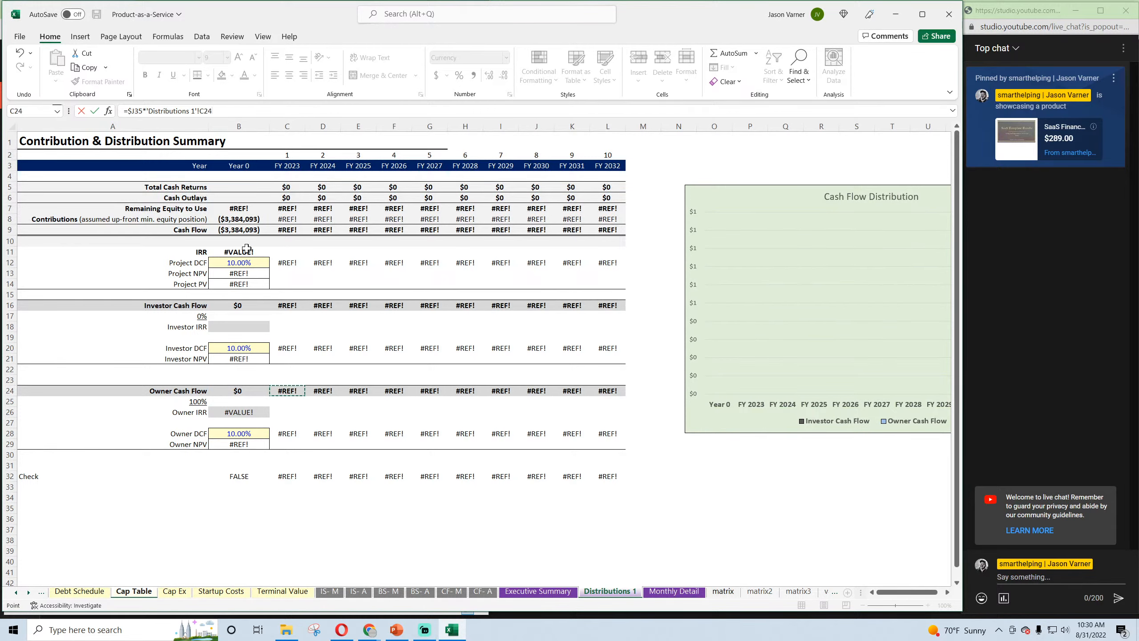
{"action": "left_click", "coordinate": [202, 111]}
{"action": "type", "text": "$"}
{"action": "key", "text": "Return"}
Fill Founder 1's distribution formula from N35 across to W35 and down through row 54
{"action": "left_click", "coordinate": [272, 406]}
{"action": "left_click_drag", "start_coordinate": [301, 411], "coordinate": [860, 422]}
{"action": "scroll", "coordinate": [864, 299], "scroll_direction": "down", "scroll_amount": 4}
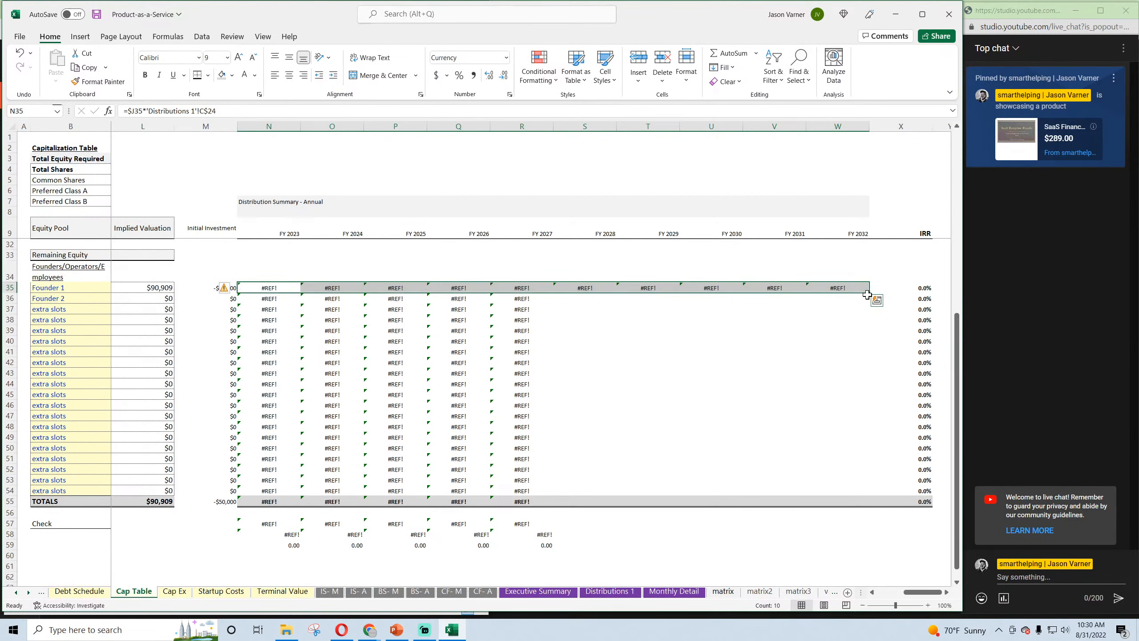
{"action": "left_click_drag", "start_coordinate": [866, 295], "coordinate": [872, 496]}
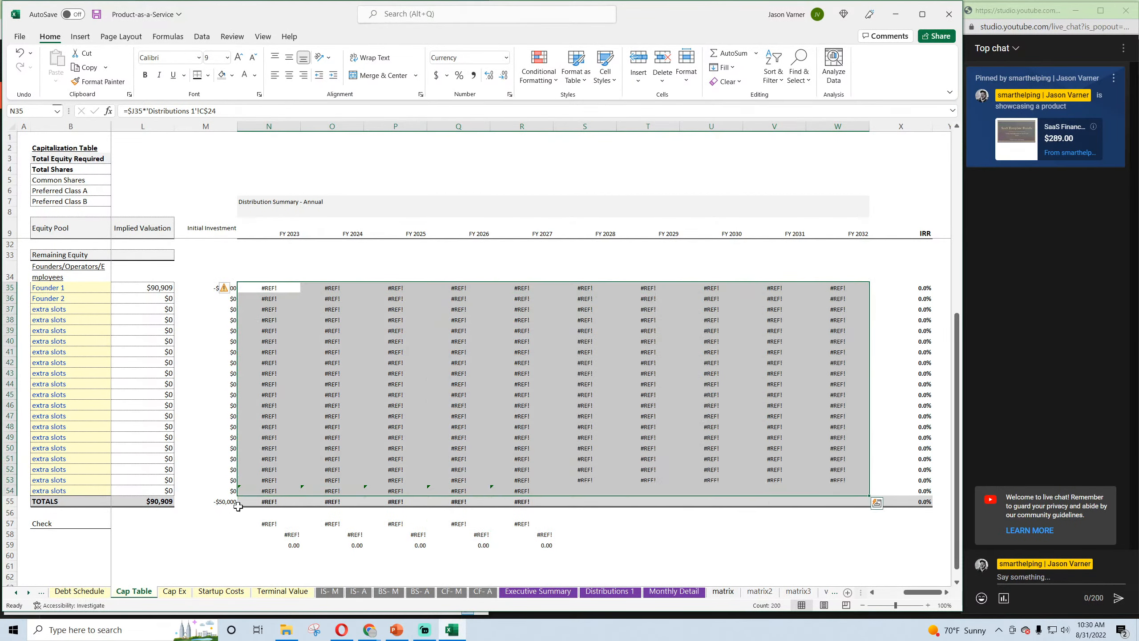
Fill the founders' TOTALS formula from N55 across to W55, and extend the check rows 57 to 59 to column W
{"action": "left_click", "coordinate": [269, 501]}
{"action": "left_click_drag", "start_coordinate": [300, 507], "coordinate": [844, 515]}
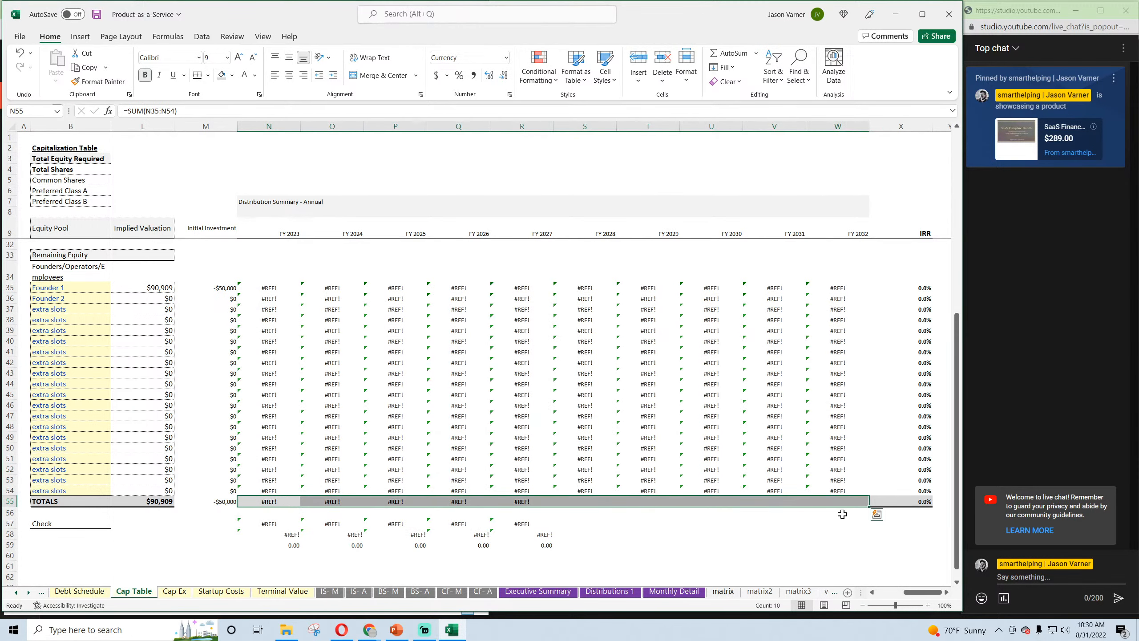
{"action": "left_click_drag", "start_coordinate": [279, 520], "coordinate": [855, 555]}
Change the check formula in N57 to =N55+N31-'Executive Summary'!C16 and fill it across to W57
{"action": "left_click", "coordinate": [273, 523]}
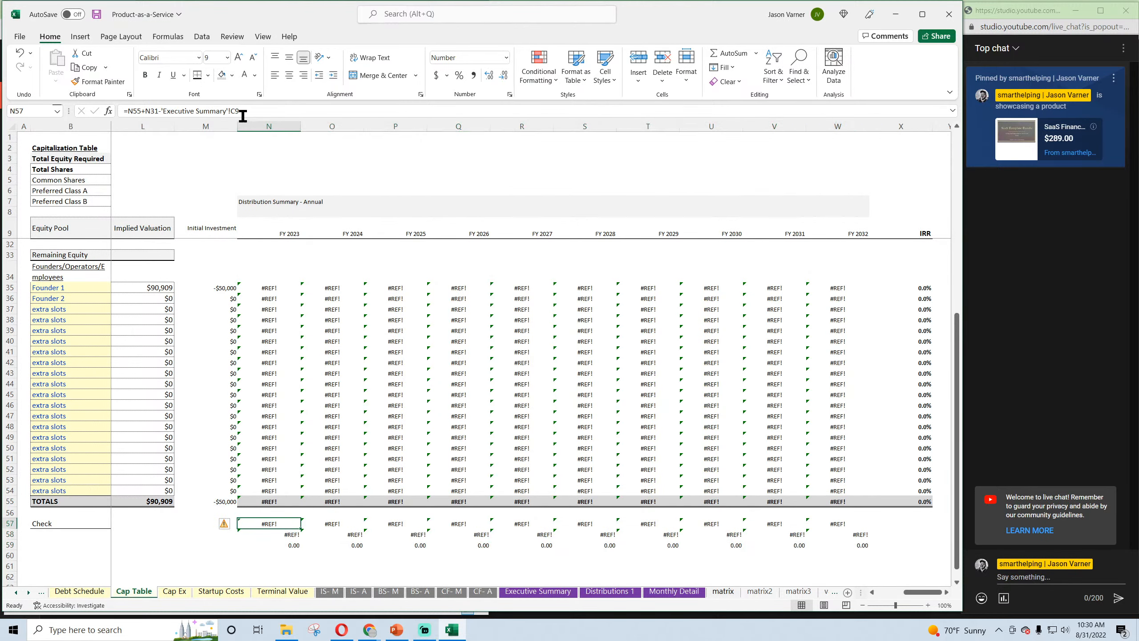
{"action": "scroll", "coordinate": [294, 386], "scroll_direction": "up", "scroll_amount": 4}
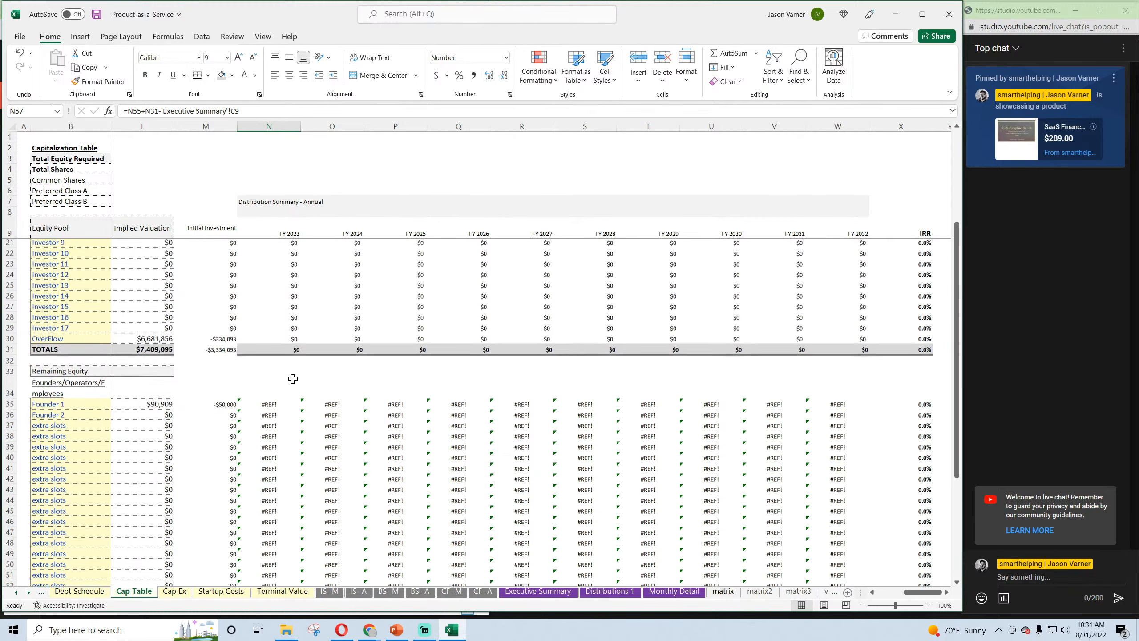
{"action": "left_click", "coordinate": [294, 288]}
{"action": "scroll", "coordinate": [292, 297], "scroll_direction": "down", "scroll_amount": 6}
{"action": "scroll", "coordinate": [293, 299], "scroll_direction": "down", "scroll_amount": 1}
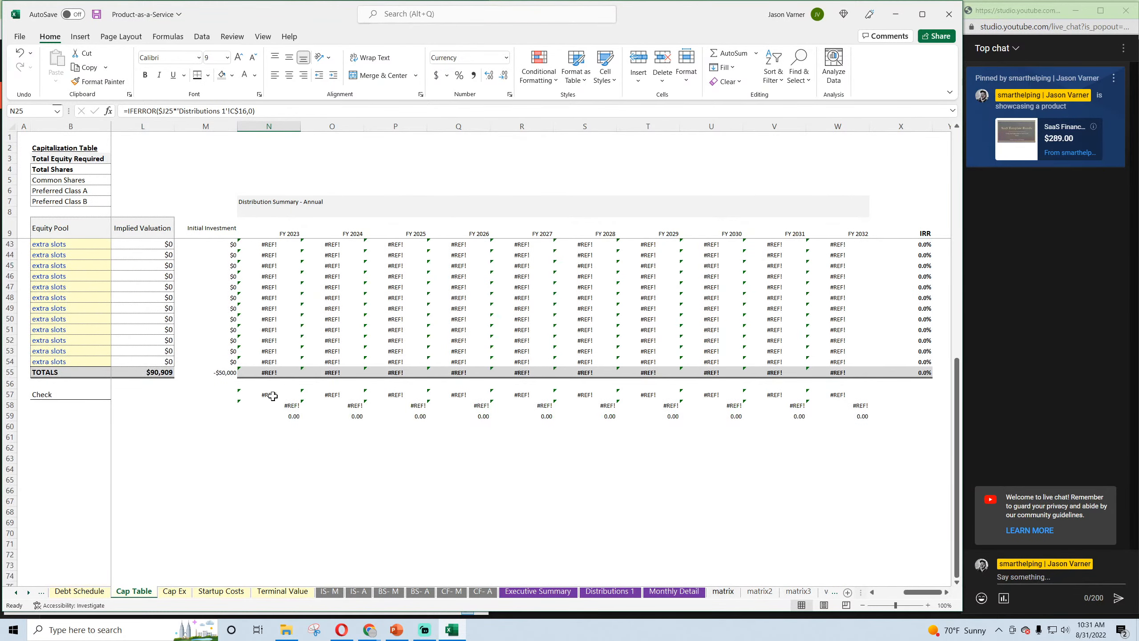
{"action": "left_click", "coordinate": [272, 395]}
{"action": "left_click", "coordinate": [247, 111]}
{"action": "key", "text": "Escape"}
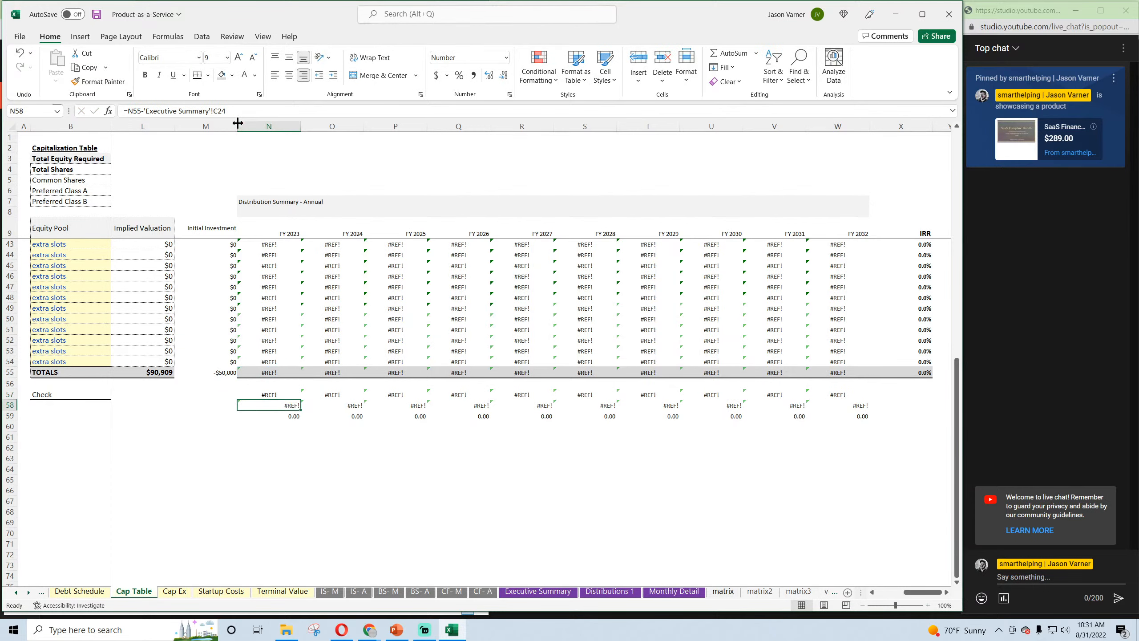
{"action": "left_click_drag", "start_coordinate": [300, 401], "coordinate": [809, 393]}
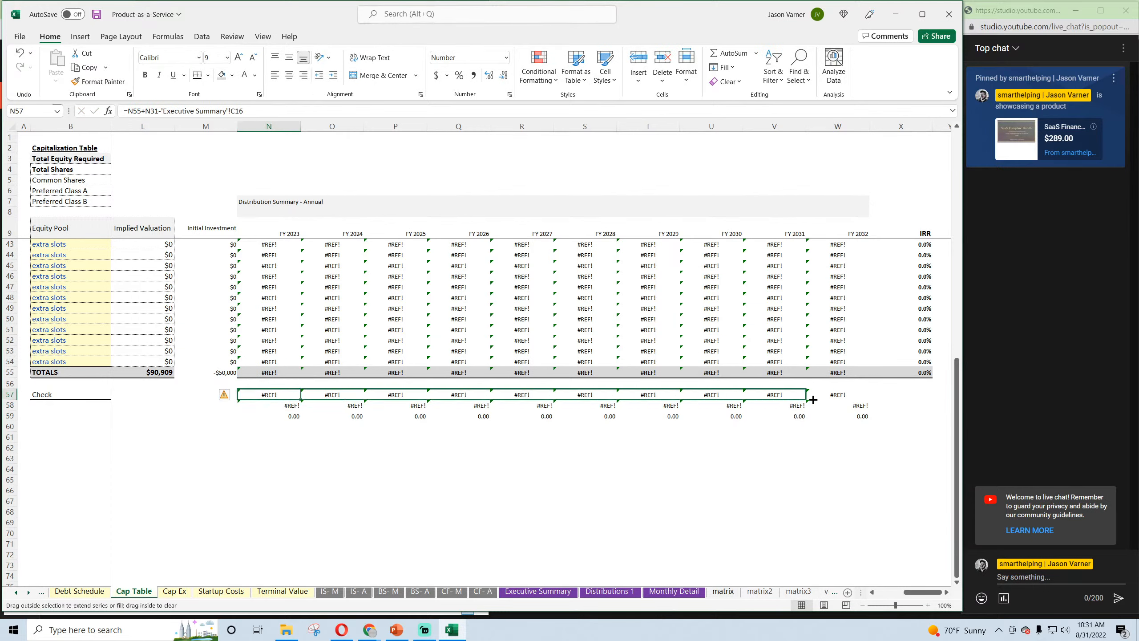
Fill the founders' check formula =N55-'Executive Summary'!C24 from N58 across to W58
{"action": "left_click", "coordinate": [275, 405]}
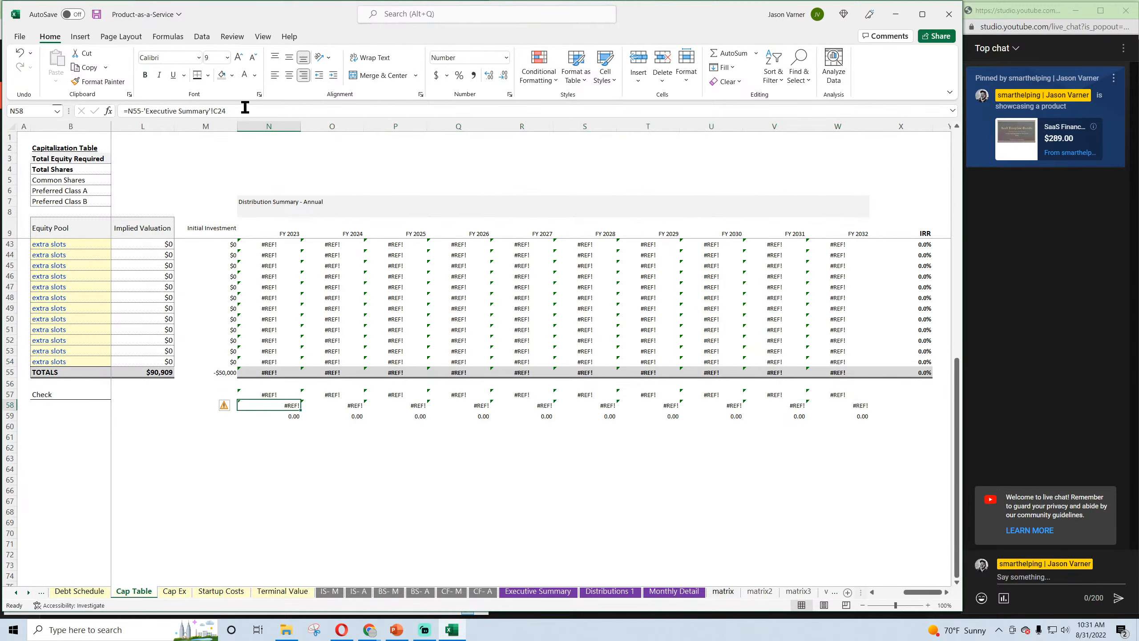
{"action": "left_click", "coordinate": [271, 256]}
{"action": "left_click", "coordinate": [282, 406]}
{"action": "left_click_drag", "start_coordinate": [303, 411], "coordinate": [866, 407]}
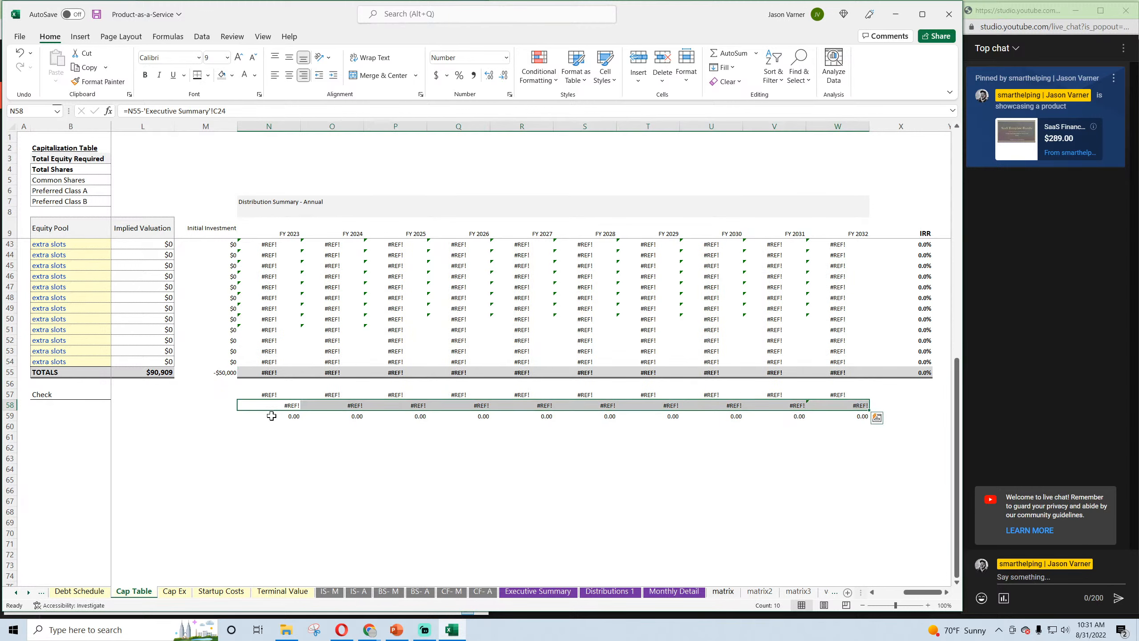
Inspect the Executive Summary reference in N59's check formula and the investors' TOTALS row it uses
{"action": "left_click", "coordinate": [272, 416]}
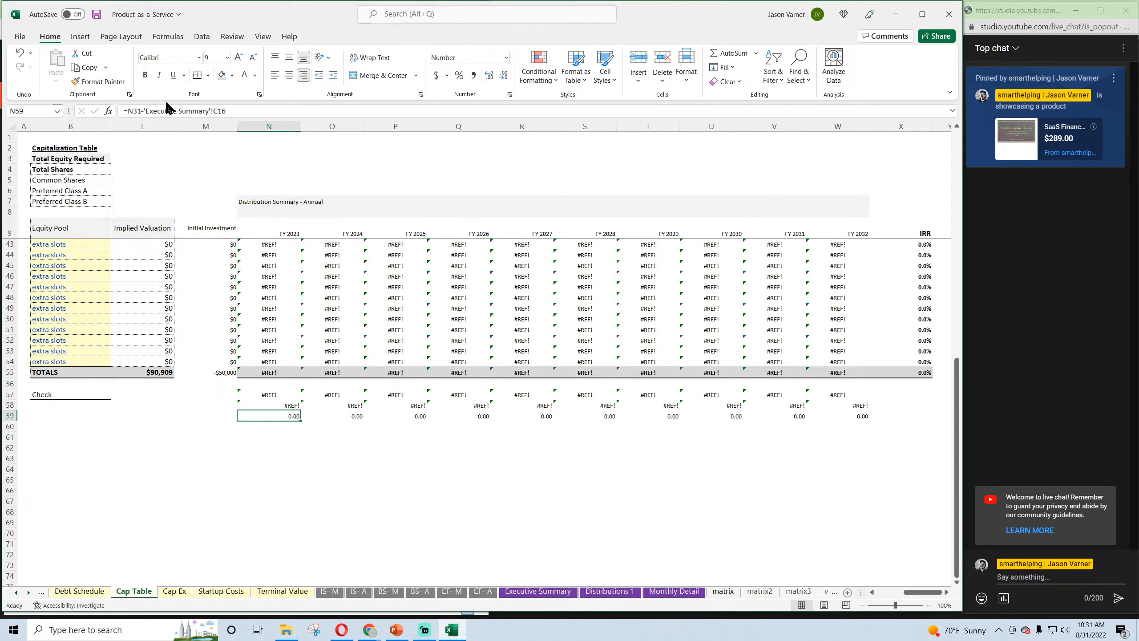
{"action": "left_click_drag", "start_coordinate": [144, 111], "coordinate": [317, 120]}
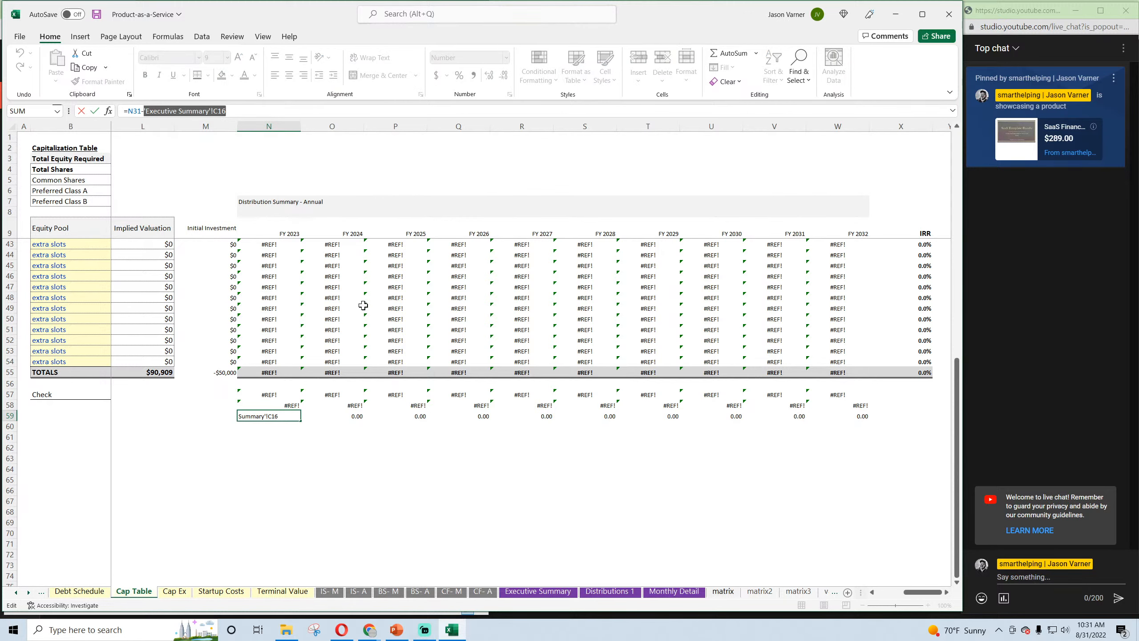
{"action": "scroll", "coordinate": [363, 305], "scroll_direction": "up", "scroll_amount": 7}
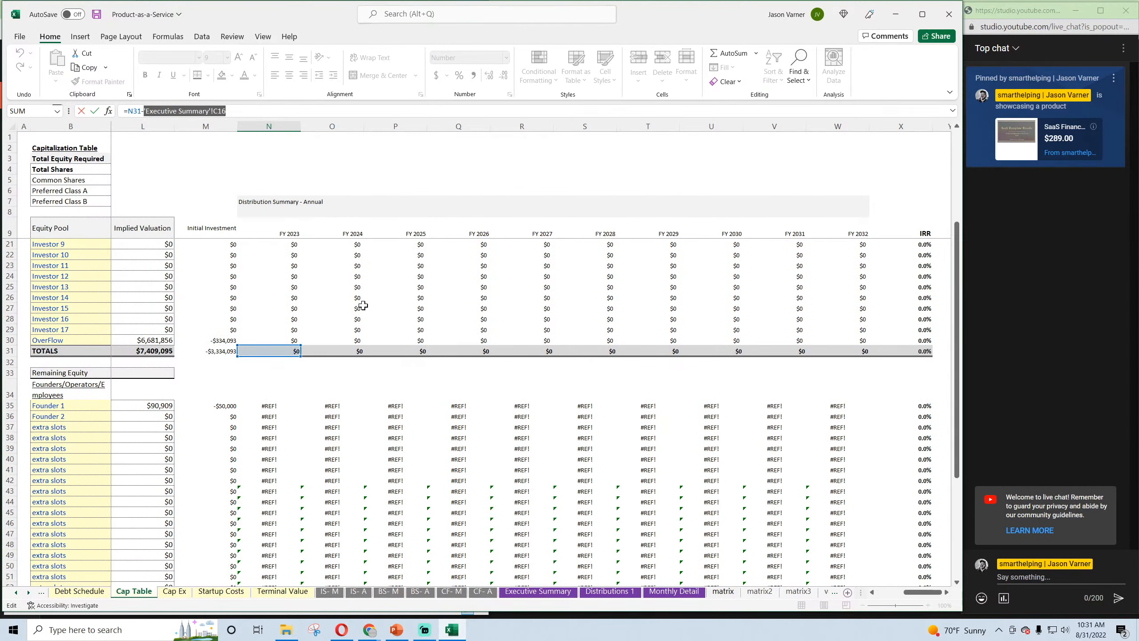
{"action": "scroll", "coordinate": [363, 305], "scroll_direction": "down", "scroll_amount": 7}
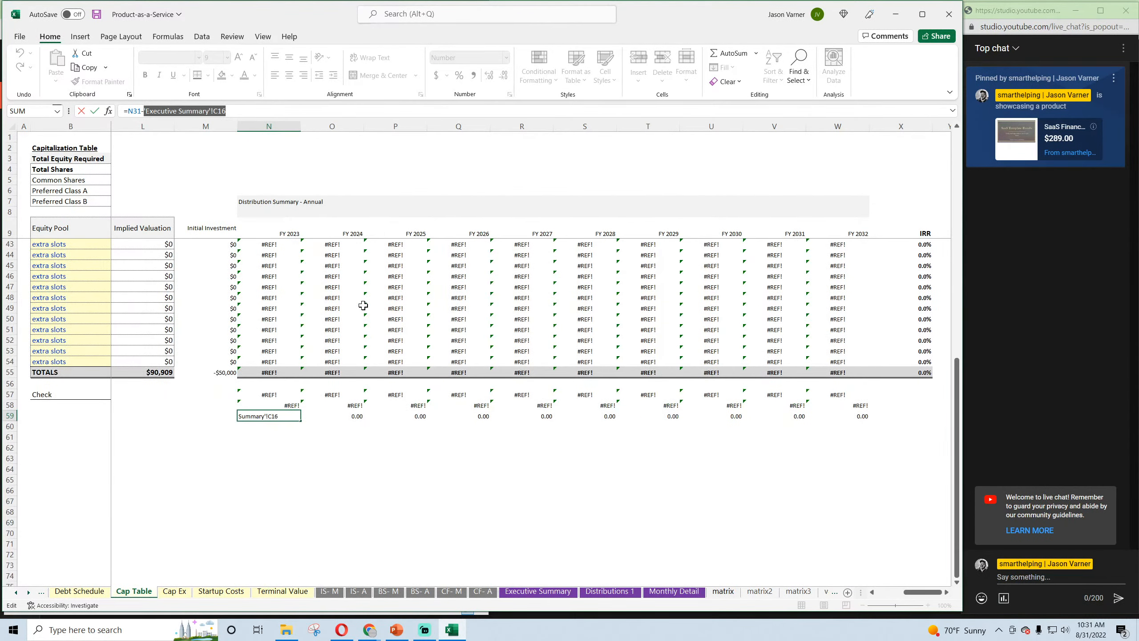
{"action": "key", "text": "Return"}
Change N57 to =N55+N31-'Distributions 1'!C9, using the Cash Flow row, and fill it across to W57
{"action": "left_click", "coordinate": [272, 396]}
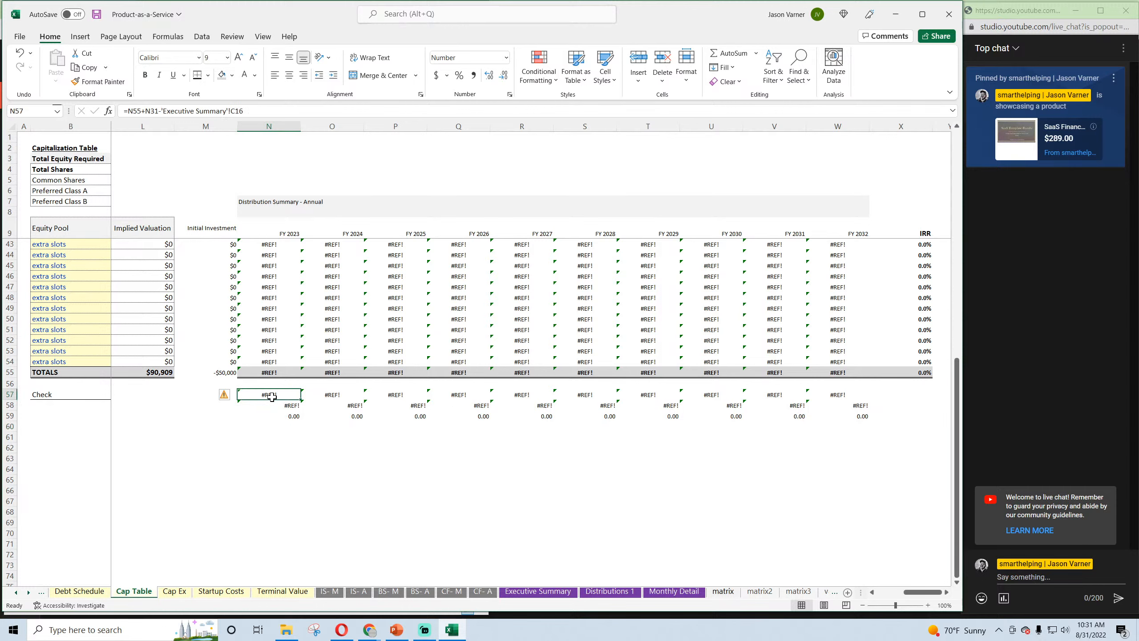
{"action": "left_click", "coordinate": [259, 112]}
{"action": "key", "text": "BackSpace"}
{"action": "key", "text": "BackSpace"}
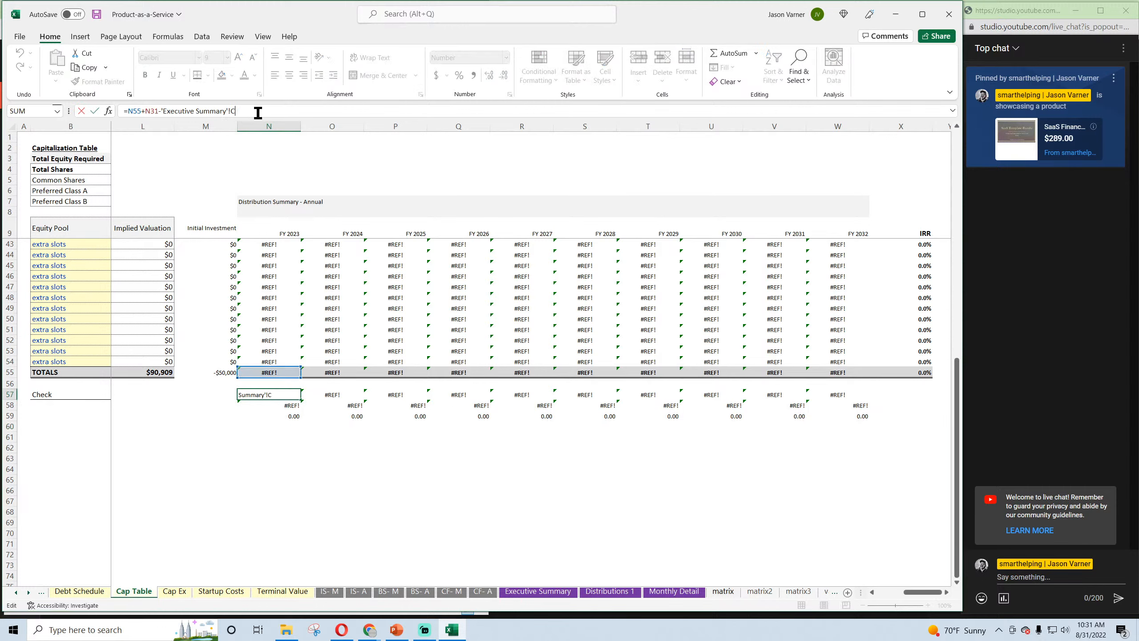
{"action": "key", "text": "BackSpace"}
{"action": "key", "text": "BackSpace"}
{"action": "key", "text": "BackSpace"}
{"action": "key", "text": "BackSpace"}
{"action": "key", "text": "BackSpace"}
{"action": "key", "text": "BackSpace"}
{"action": "key", "text": "BackSpace"}
{"action": "key", "text": "BackSpace"}
{"action": "key", "text": "BackSpace"}
{"action": "key", "text": "BackSpace"}
{"action": "key", "text": "BackSpace"}
{"action": "key", "text": "BackSpace"}
{"action": "left_click", "coordinate": [610, 592]}
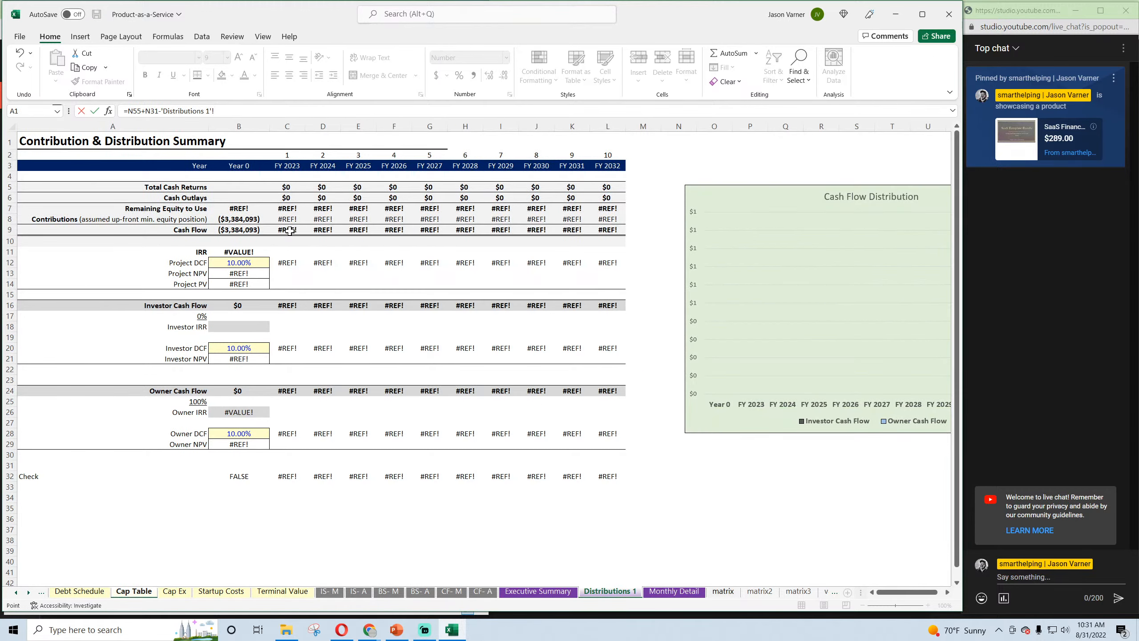
{"action": "left_click", "coordinate": [290, 230]}
{"action": "key", "text": "Return"}
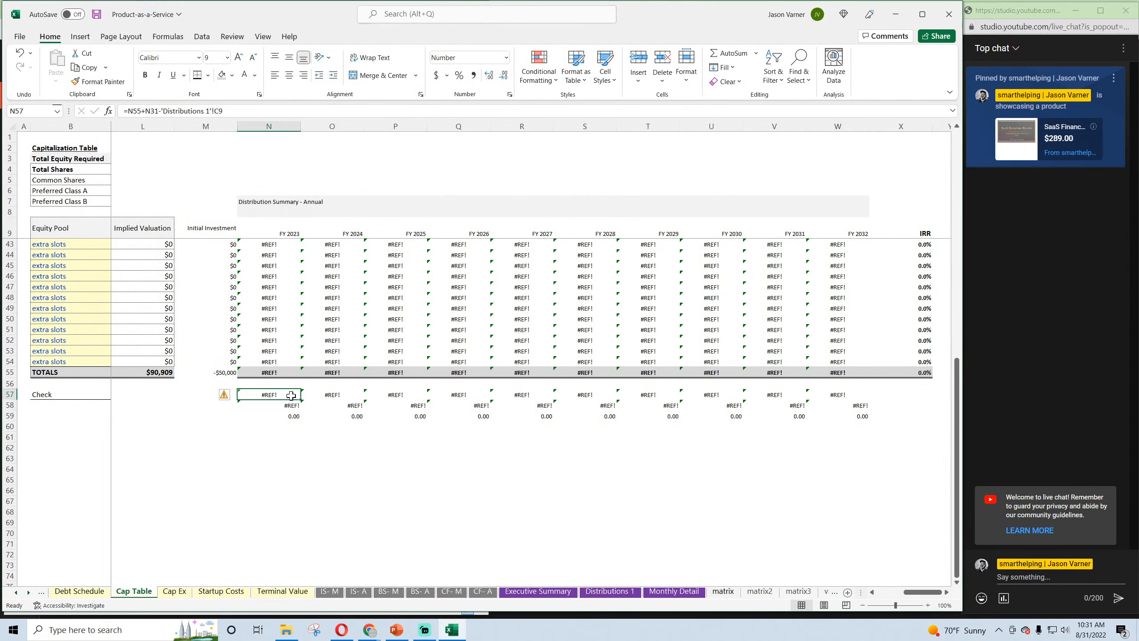
{"action": "left_click_drag", "start_coordinate": [301, 399], "coordinate": [843, 399]}
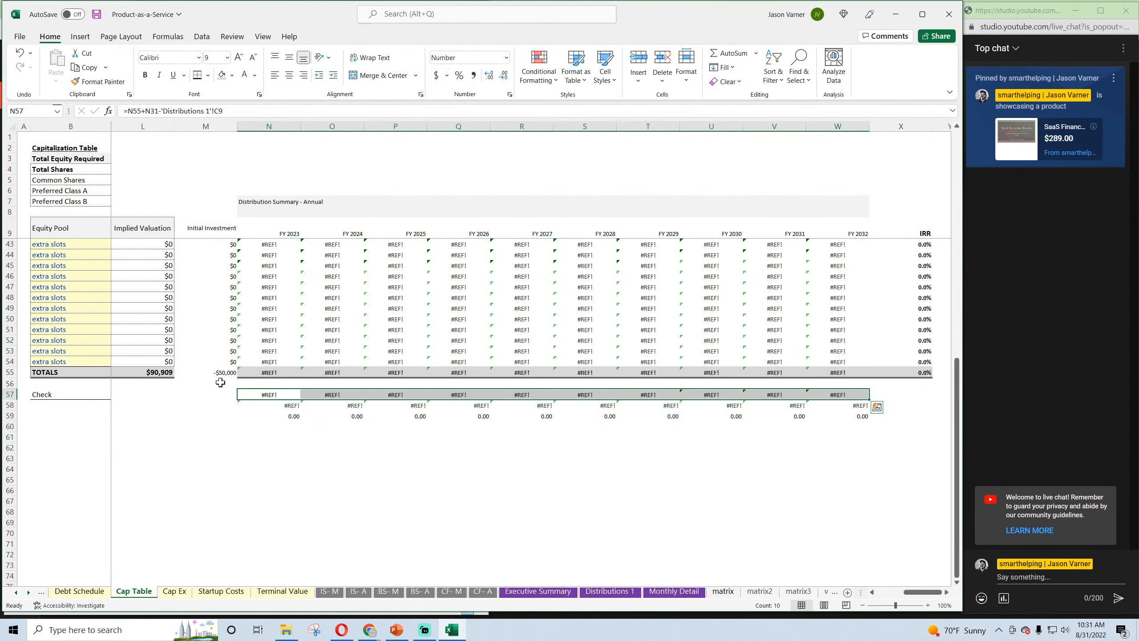
Examine the founders' check formula in N58 against the FY 2023 distribution and TOTALS formulas for investors and founders
{"action": "left_click", "coordinate": [273, 404]}
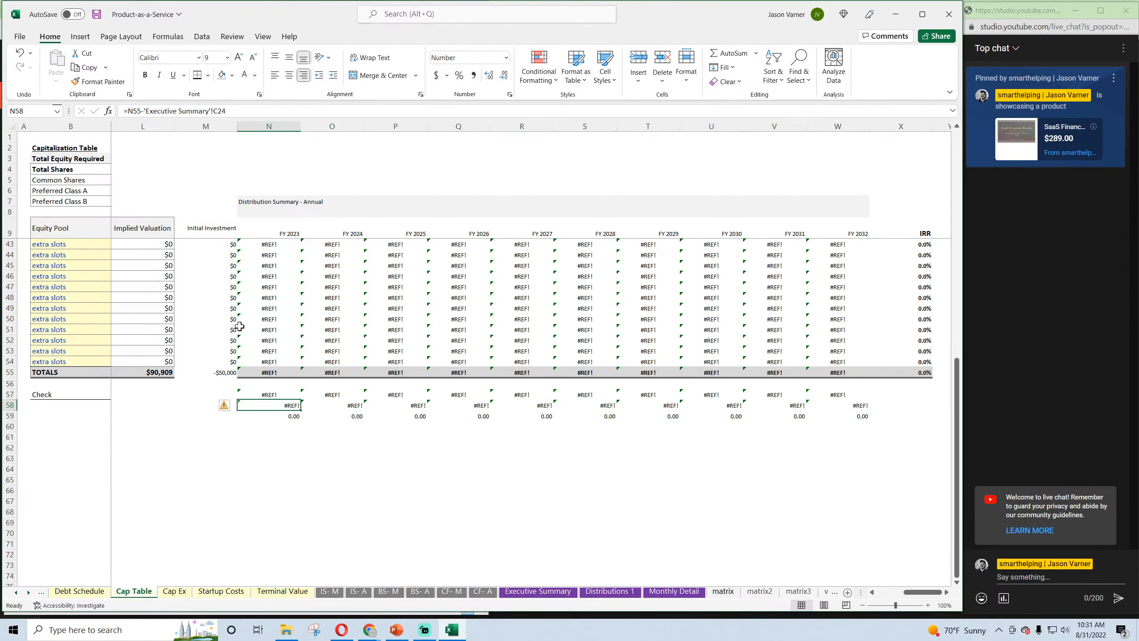
{"action": "scroll", "coordinate": [242, 321], "scroll_direction": "up", "scroll_amount": 7}
{"action": "left_click", "coordinate": [289, 307]}
{"action": "scroll", "coordinate": [294, 337], "scroll_direction": "down", "scroll_amount": 4}
{"action": "scroll", "coordinate": [296, 324], "scroll_direction": "up", "scroll_amount": 4}
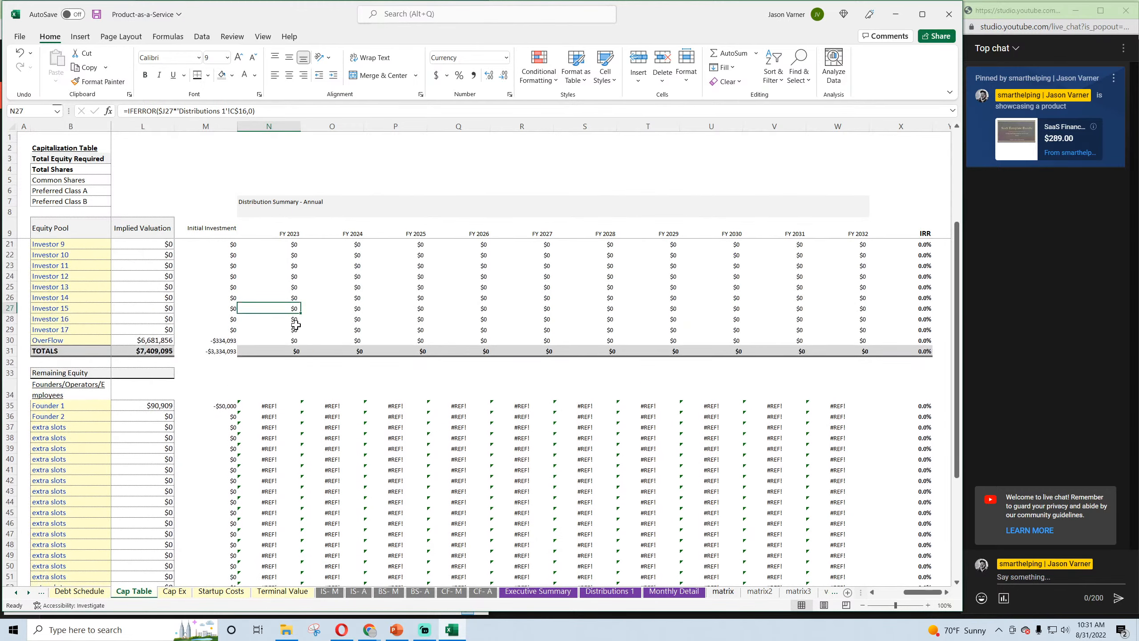
{"action": "left_click", "coordinate": [292, 351]}
{"action": "scroll", "coordinate": [287, 354], "scroll_direction": "down", "scroll_amount": 7}
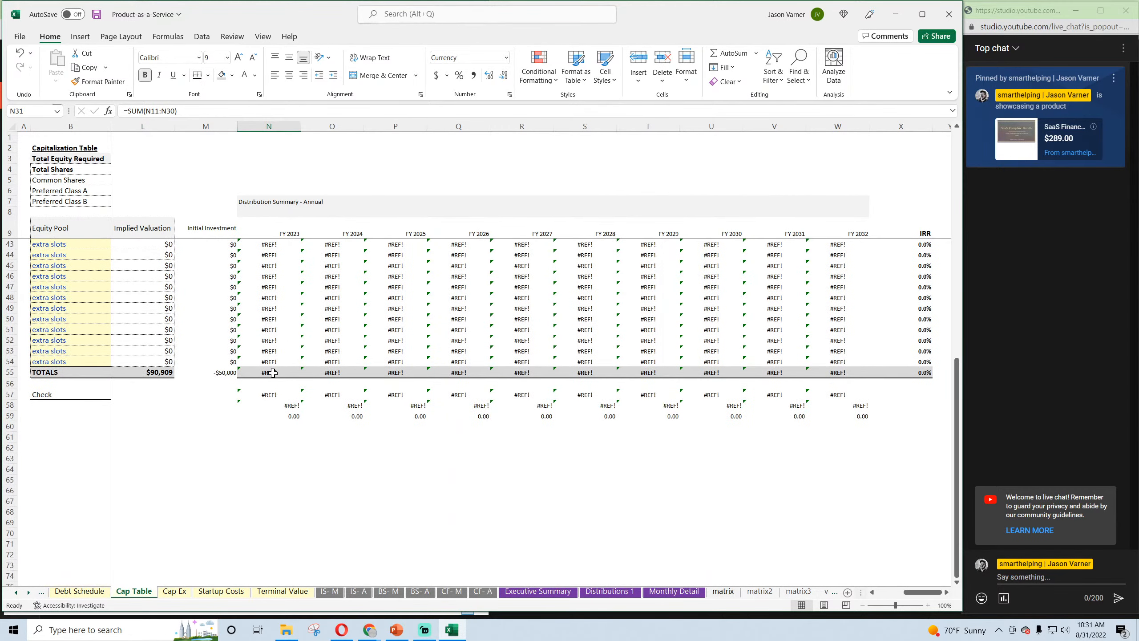
{"action": "left_click", "coordinate": [278, 362]}
{"action": "left_click", "coordinate": [281, 406]}
{"action": "scroll", "coordinate": [274, 342], "scroll_direction": "up", "scroll_amount": 11}
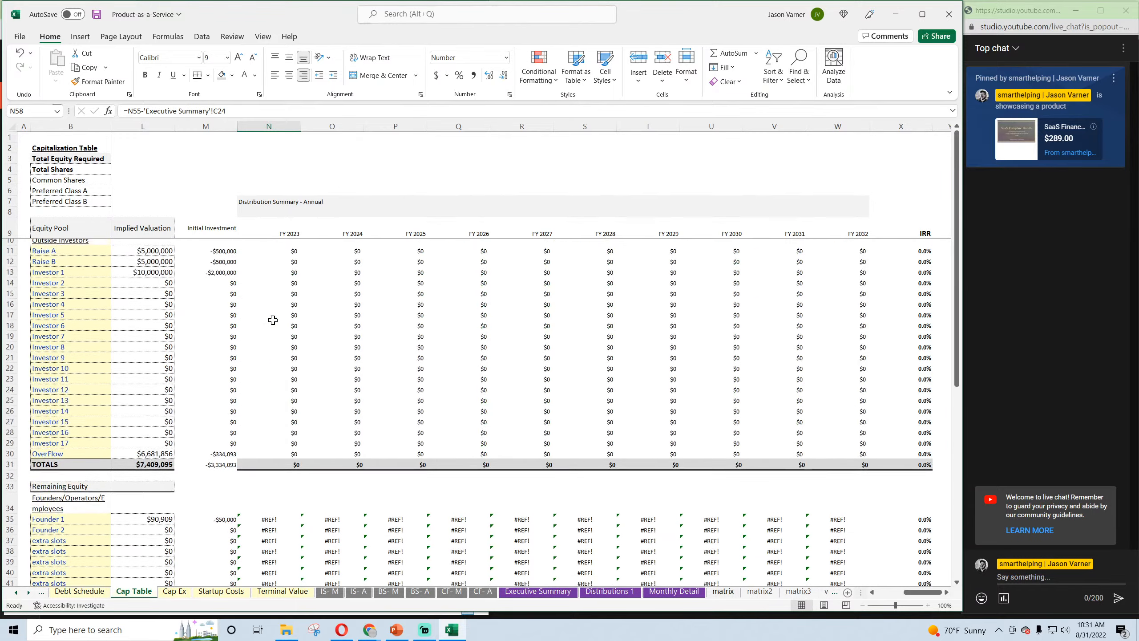
{"action": "left_click", "coordinate": [272, 318]}
{"action": "scroll", "coordinate": [288, 377], "scroll_direction": "down", "scroll_amount": 11}
Change N59 to =N31-'Distributions 1'!C16, using the Investor Cash Flow row, and fill it across to W59
{"action": "left_click", "coordinate": [280, 415]}
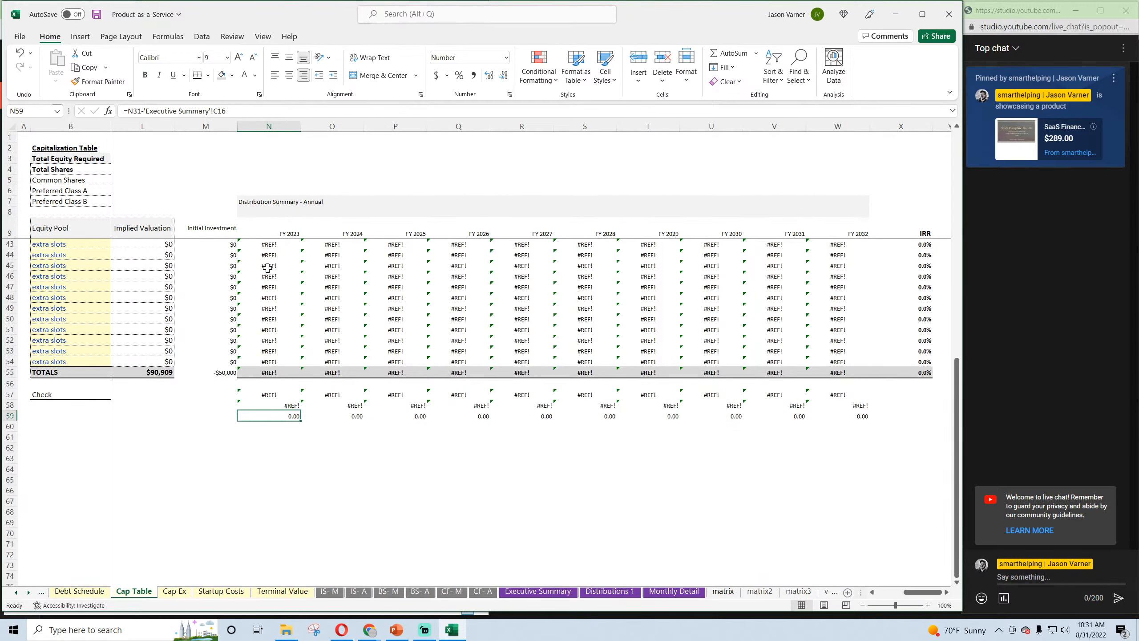
{"action": "left_click", "coordinate": [227, 111]}
{"action": "key", "text": "ctrl+shift+Left"}
{"action": "key", "text": "ctrl+shift+Left"}
{"action": "key", "text": "BackSpace"}
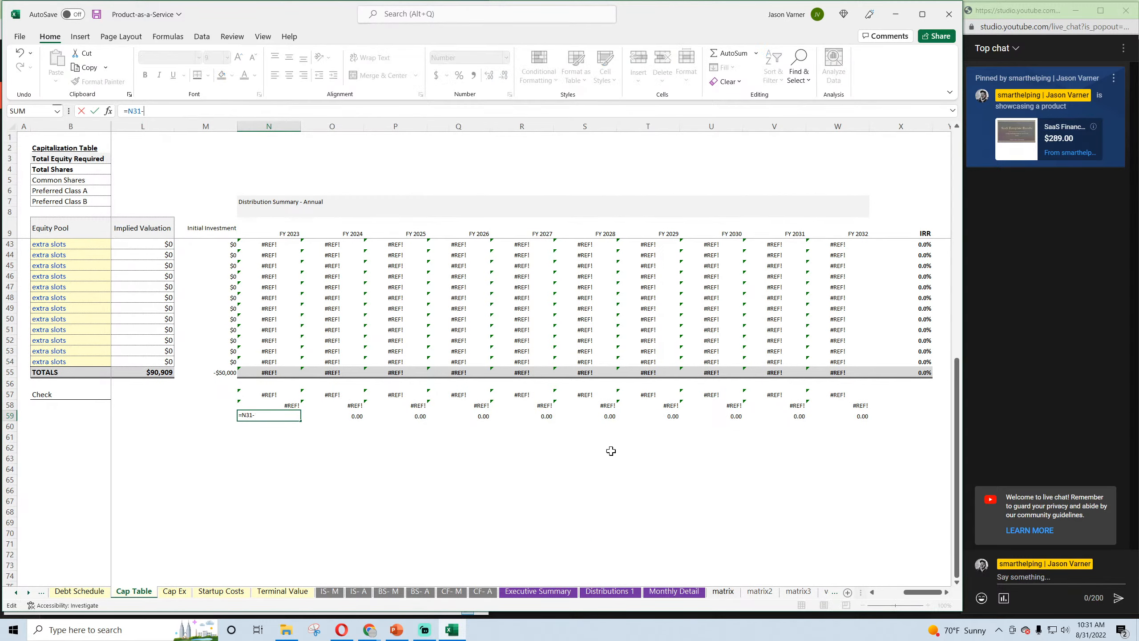
{"action": "left_click", "coordinate": [611, 591]}
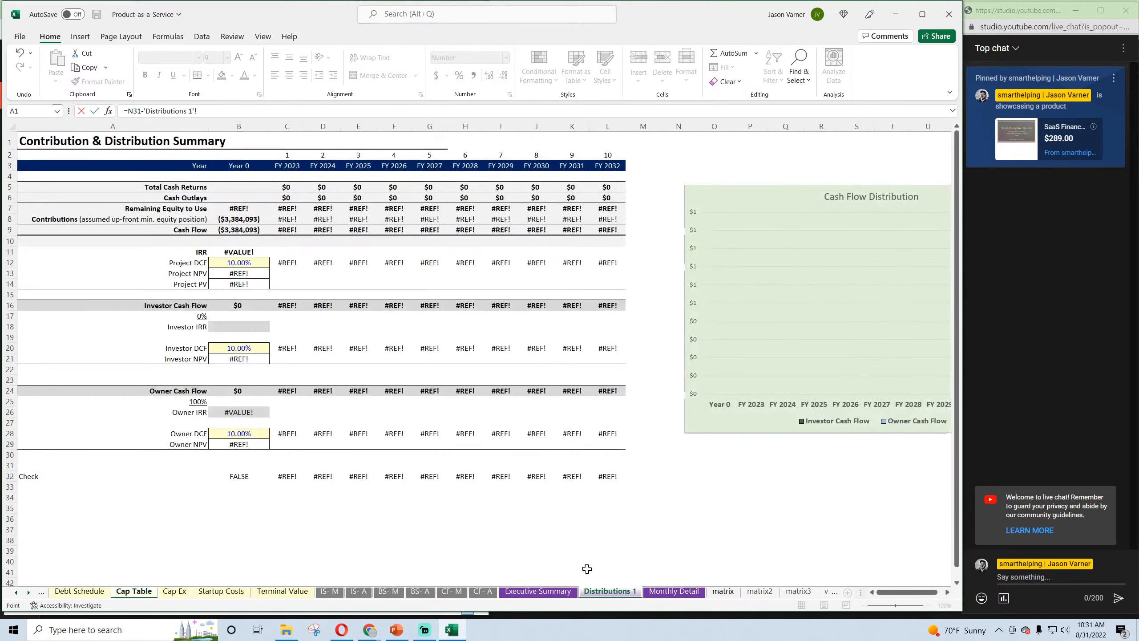
{"action": "left_click", "coordinate": [287, 306]}
{"action": "key", "text": "Return"}
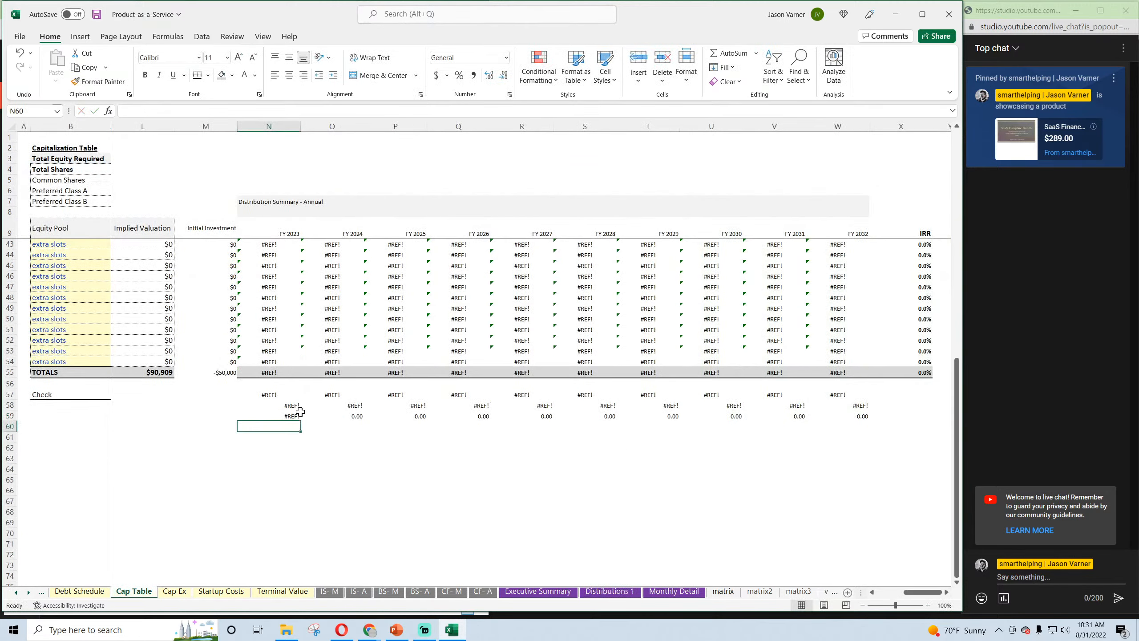
{"action": "left_click", "coordinate": [300, 412]}
{"action": "left_click_drag", "start_coordinate": [301, 421], "coordinate": [856, 439]}
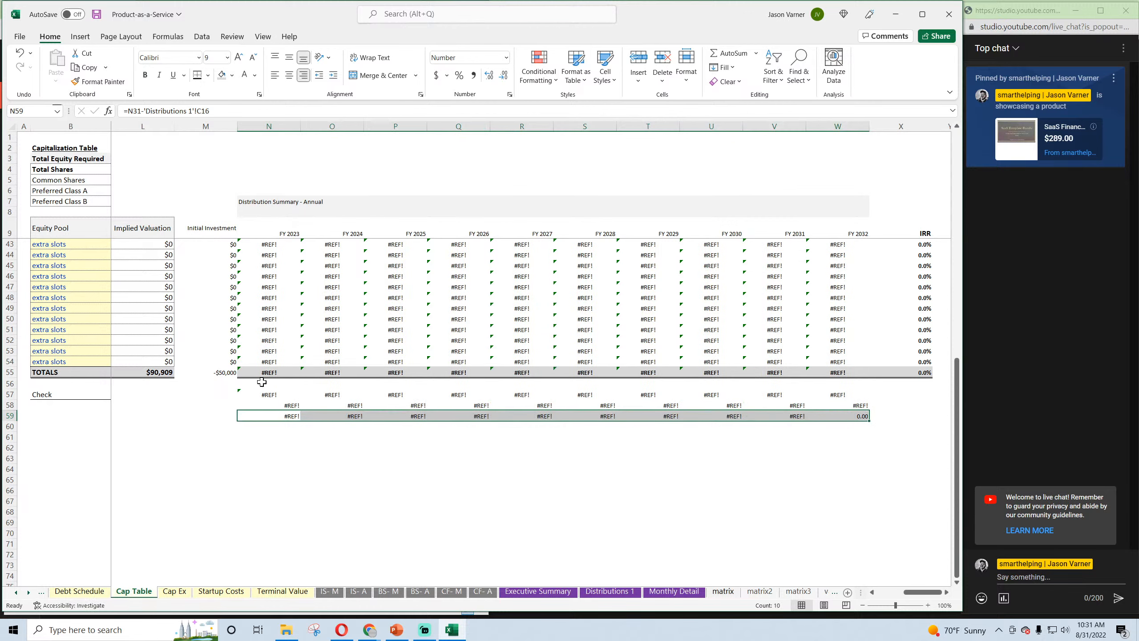
Review the Cap Table's ownership columns and check row, and look over the Cap Ex and Startup Costs sheets
{"action": "left_click", "coordinate": [263, 394]}
{"action": "left_click", "coordinate": [271, 307]}
{"action": "scroll", "coordinate": [287, 332], "scroll_direction": "up", "scroll_amount": 11}
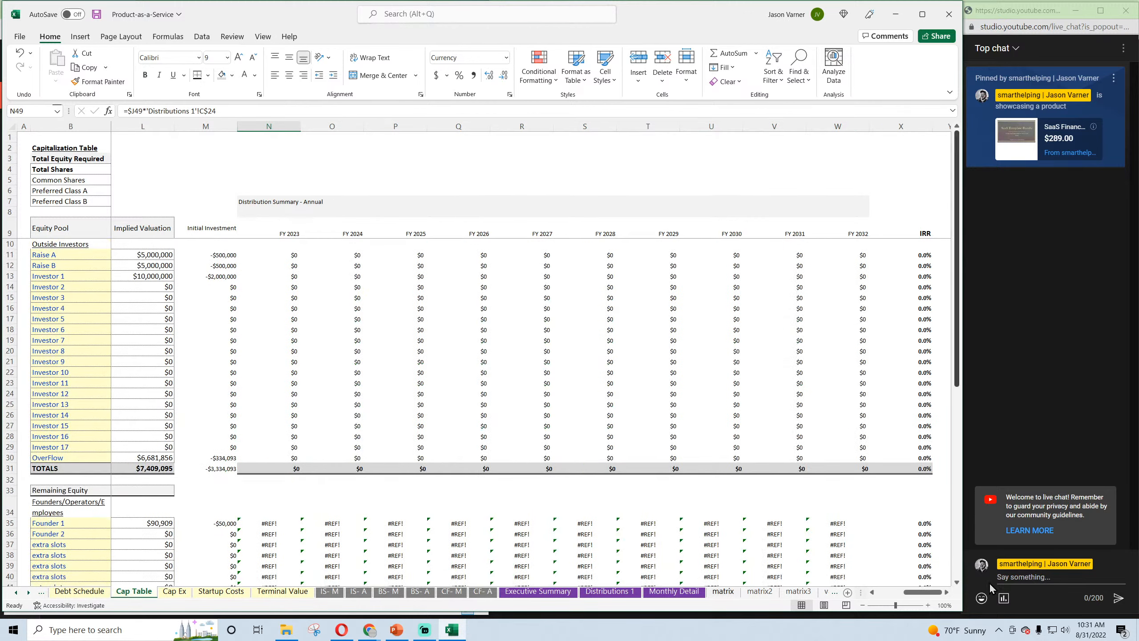
{"action": "left_click_drag", "start_coordinate": [925, 598], "coordinate": [899, 596]}
{"action": "scroll", "coordinate": [306, 433], "scroll_direction": "down", "scroll_amount": 9}
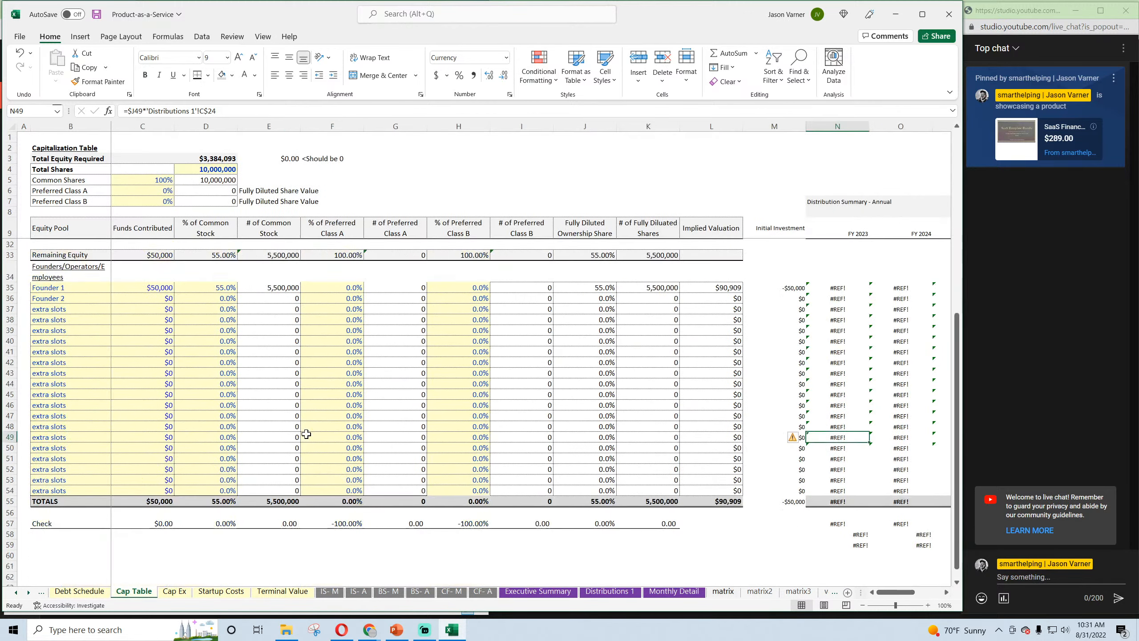
{"action": "scroll", "coordinate": [307, 434], "scroll_direction": "up", "scroll_amount": 9}
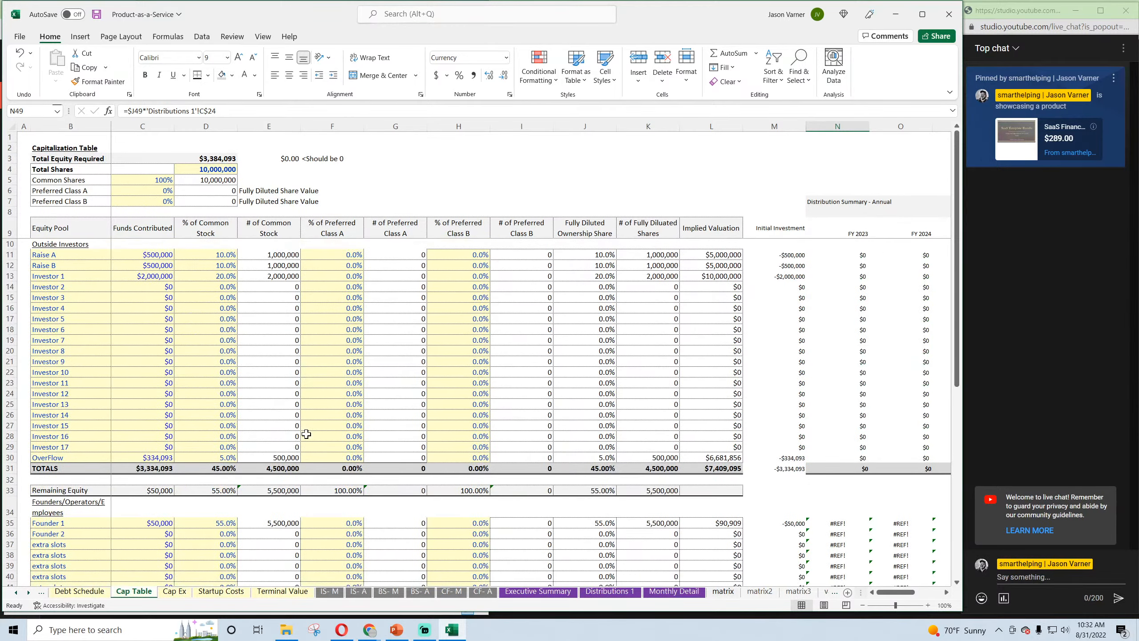
{"action": "left_click", "coordinate": [174, 591]}
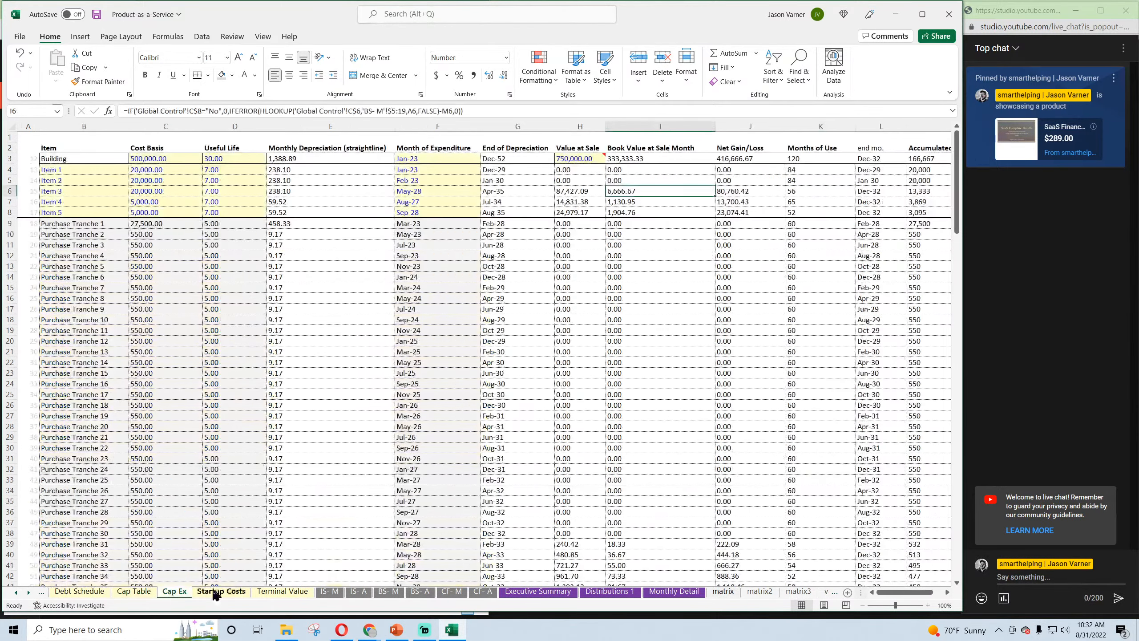
{"action": "left_click", "coordinate": [222, 591]}
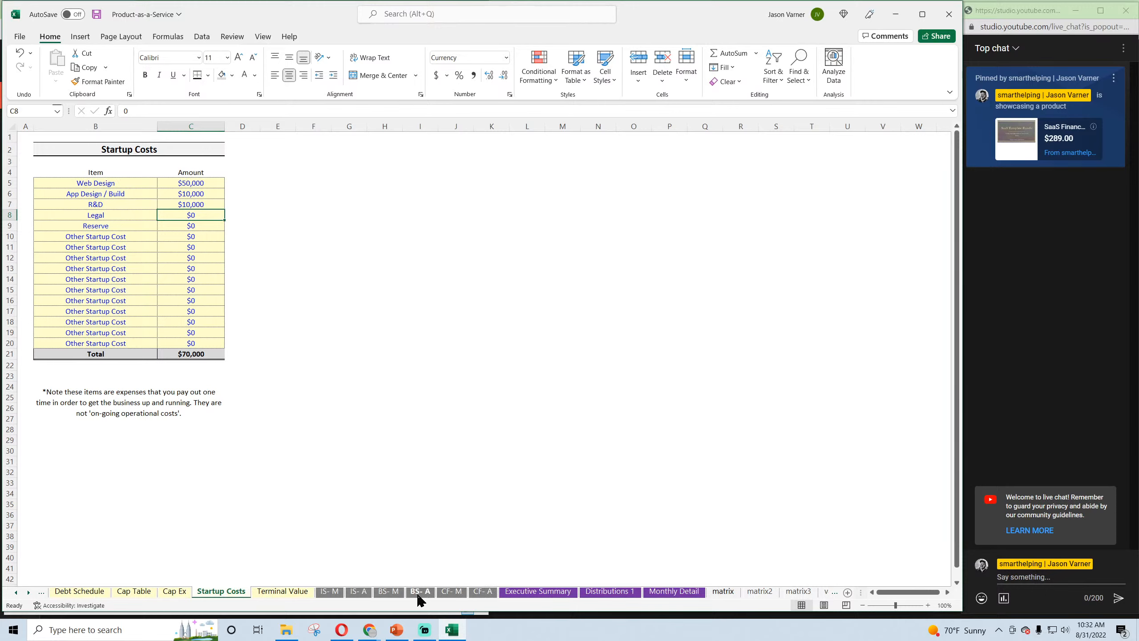
Review the monthly balance sheet on BS- M from its Check row up to the Assets section
{"action": "left_click", "coordinate": [389, 591]}
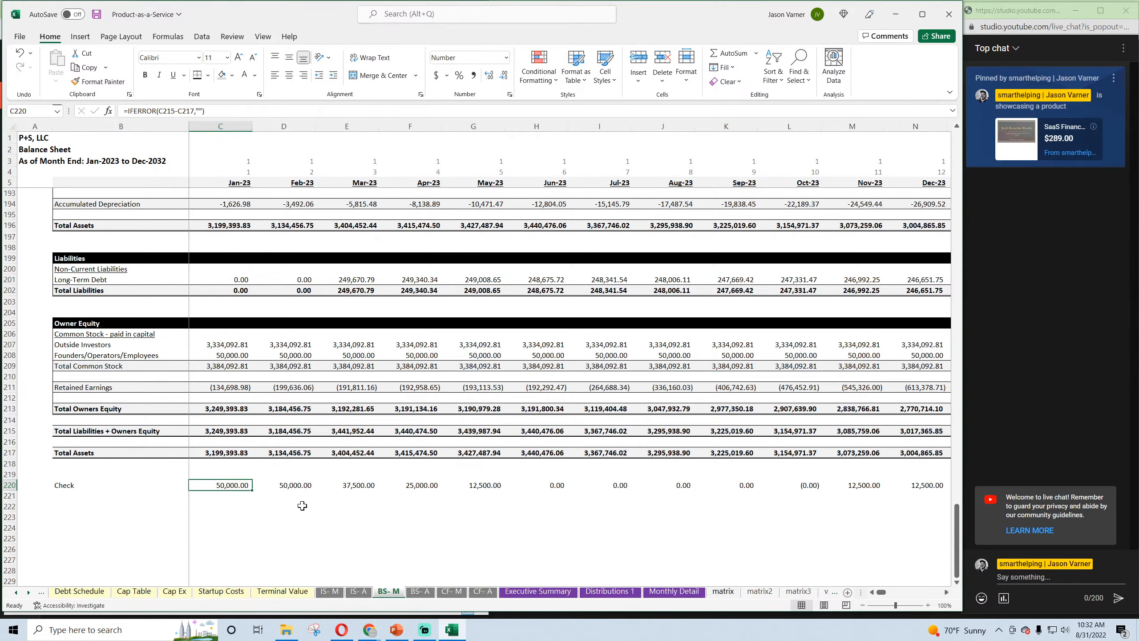
{"action": "scroll", "coordinate": [298, 494], "scroll_direction": "up", "scroll_amount": 20}
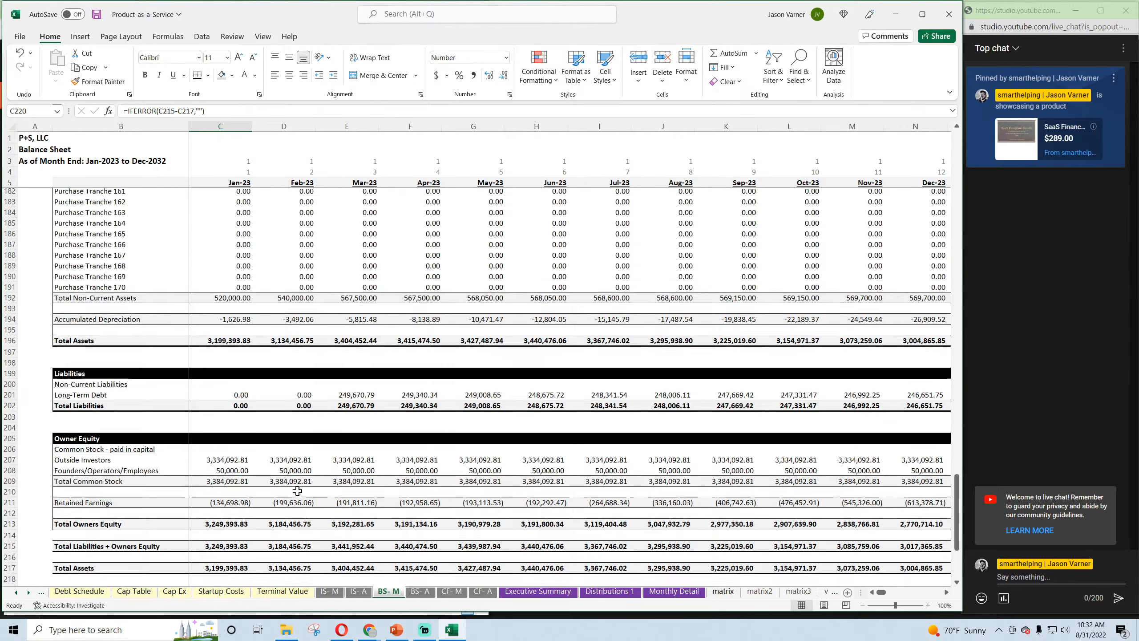
{"action": "scroll", "coordinate": [298, 490], "scroll_direction": "up", "scroll_amount": 20}
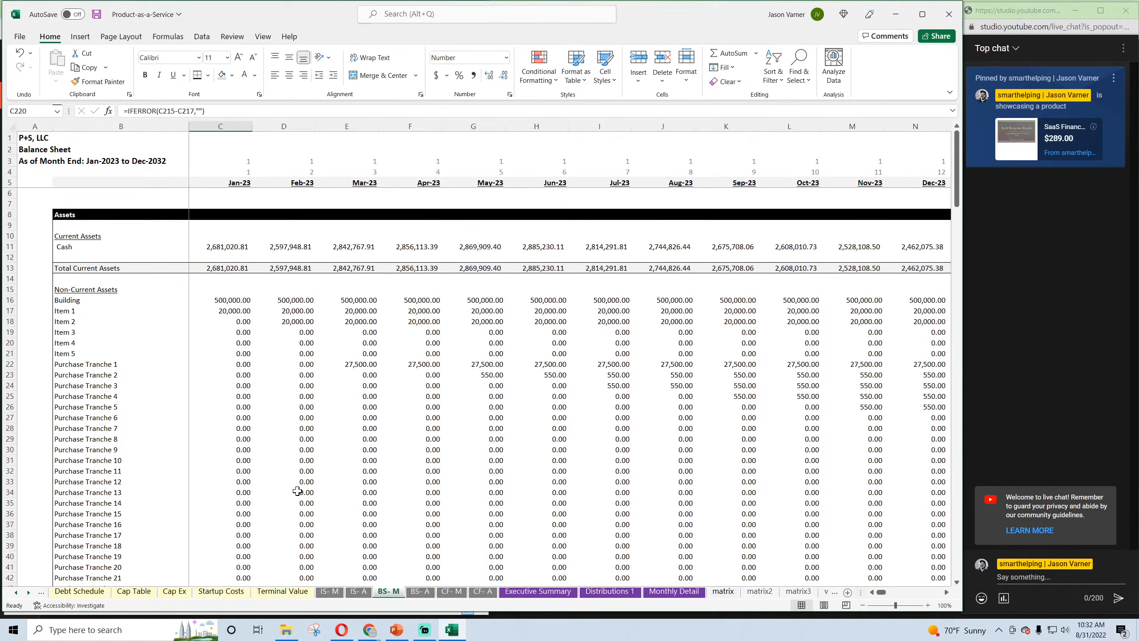
Examine the monthly Cash row on BS- M from Jan-23 out to the low balances of 2031
{"action": "left_click", "coordinate": [234, 248]}
{"action": "key", "text": "Right"}
{"action": "key", "text": "Right"}
{"action": "key", "text": "Right"}
{"action": "key", "text": "Right"}
{"action": "key", "text": "Right"}
{"action": "key", "text": "Right"}
{"action": "key", "text": "Right"}
{"action": "key", "text": "Right"}
{"action": "key", "text": "Right"}
{"action": "key", "text": "Right"}
{"action": "key", "text": "Right"}
{"action": "key", "text": "Right"}
{"action": "key", "text": "Right"}
{"action": "key", "text": "Right"}
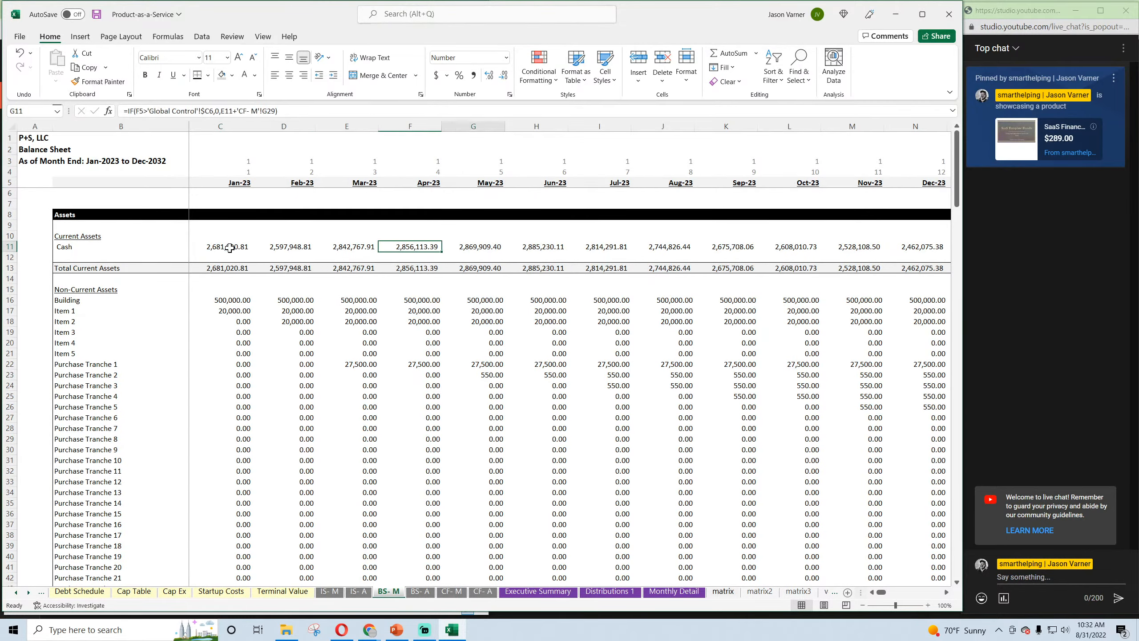
{"action": "key", "text": "Right"}
{"action": "key", "text": "Right"}
{"action": "key", "text": "Right"}
{"action": "key", "text": "Right"}
{"action": "key", "text": "Right"}
{"action": "key", "text": "Right"}
{"action": "key", "text": "Right"}
{"action": "key", "text": "Right"}
{"action": "key", "text": "Right"}
{"action": "key", "text": "Right"}
{"action": "key", "text": "Right"}
{"action": "key", "text": "Right"}
{"action": "key", "text": "Right"}
{"action": "key", "text": "Right"}
{"action": "key", "text": "Right"}
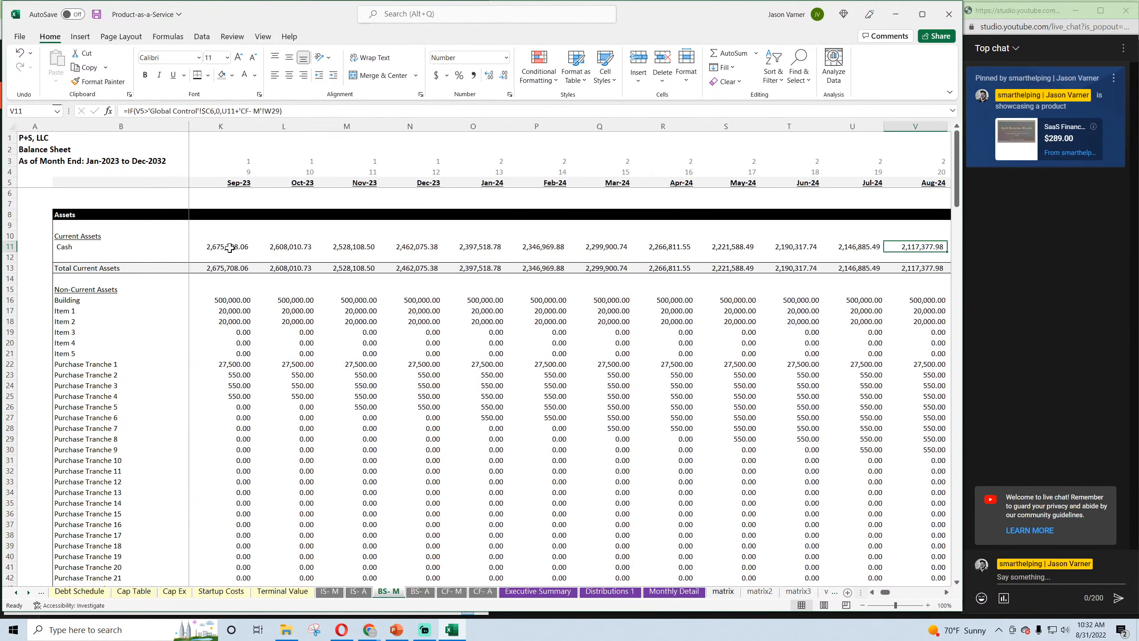
{"action": "key", "text": "Right"}
{"action": "key", "text": "Right"}
{"action": "key", "text": "Right"}
{"action": "key", "text": "Right"}
{"action": "key", "text": "Right"}
{"action": "key", "text": "Right"}
{"action": "key", "text": "Right"}
{"action": "key", "text": "Right"}
{"action": "key", "text": "Right"}
{"action": "key", "text": "Right"}
{"action": "key", "text": "Right"}
{"action": "key", "text": "Right"}
{"action": "key", "text": "Right"}
{"action": "key", "text": "Right"}
{"action": "key", "text": "Right"}
{"action": "key", "text": "Right"}
{"action": "key", "text": "Right"}
{"action": "key", "text": "Right"}
{"action": "key", "text": "Right"}
{"action": "key", "text": "Right"}
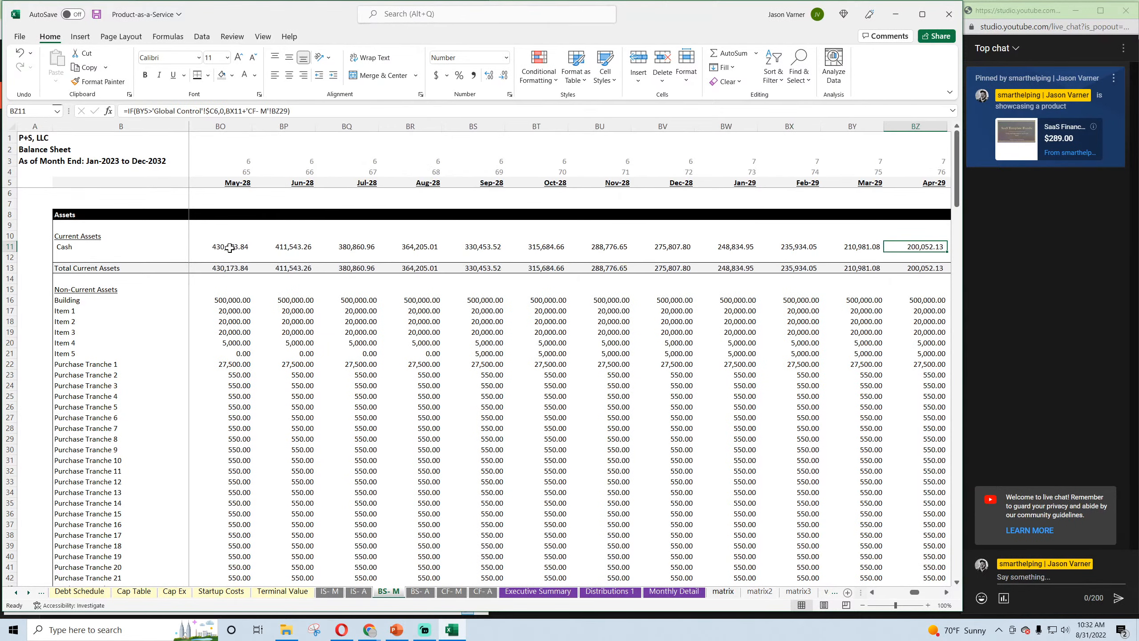
{"action": "key", "text": "Right"}
{"action": "key", "text": "Right"}
{"action": "key", "text": "Right"}
{"action": "key", "text": "Right"}
{"action": "key", "text": "Right"}
{"action": "key", "text": "Right"}
{"action": "key", "text": "Right"}
{"action": "key", "text": "Right"}
{"action": "key", "text": "Right"}
{"action": "key", "text": "Right"}
{"action": "key", "text": "Right"}
{"action": "key", "text": "Right"}
{"action": "key", "text": "Right"}
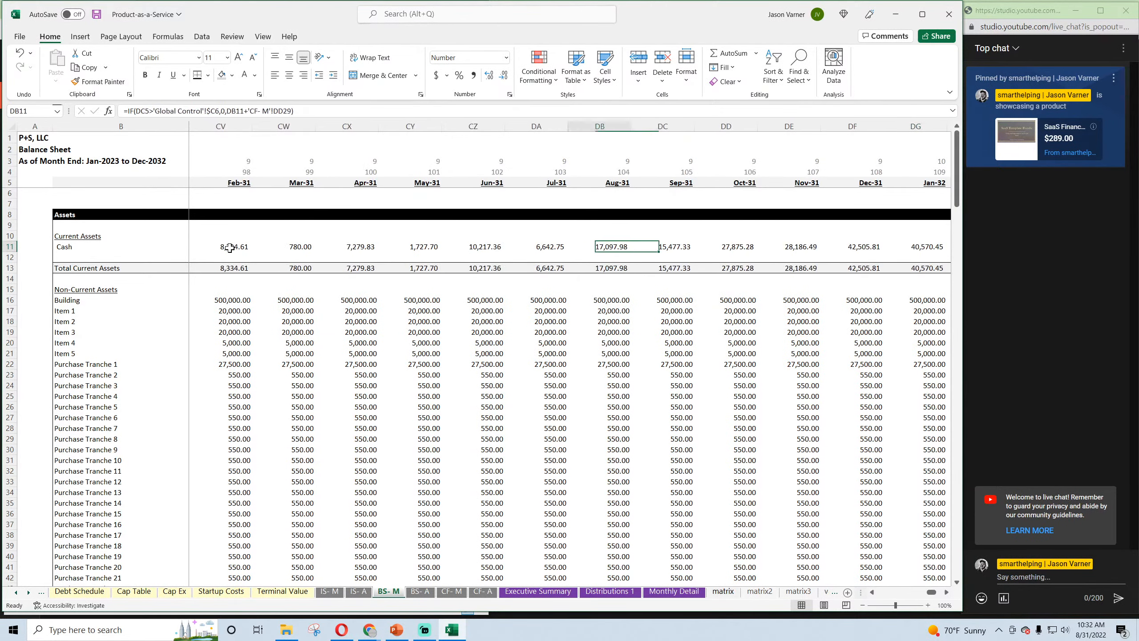
{"action": "left_click", "coordinate": [230, 248]}
{"action": "key", "text": "Left"}
{"action": "key", "text": "Right"}
{"action": "key", "text": "Right"}
{"action": "key", "text": "Right"}
{"action": "key", "text": "Right"}
{"action": "key", "text": "Right"}
{"action": "key", "text": "Right"}
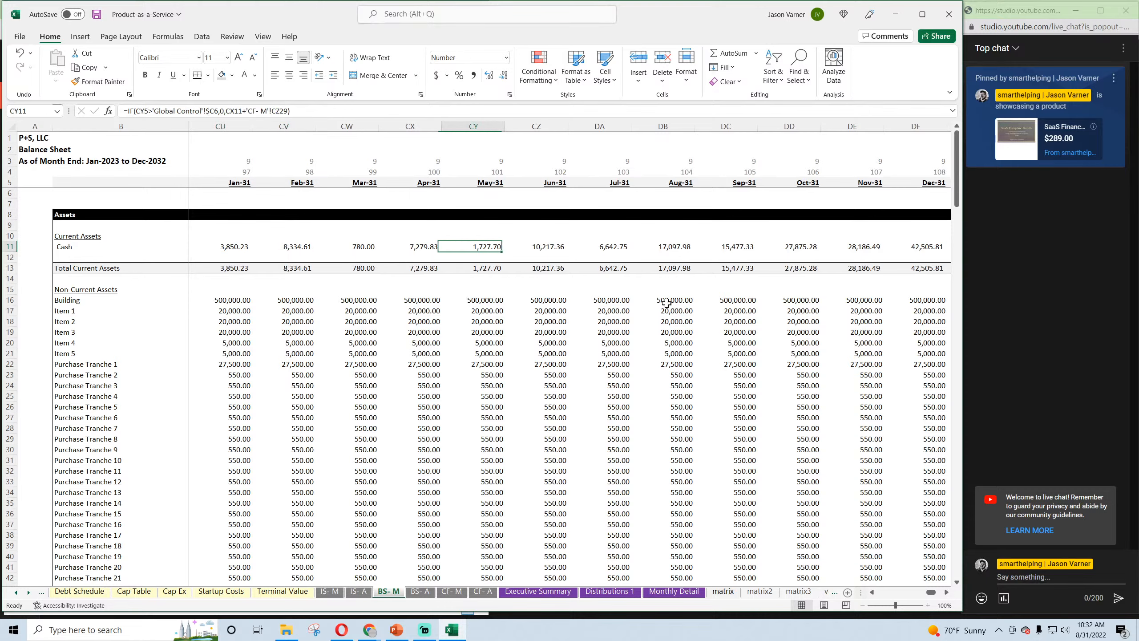
{"action": "left_click_drag", "start_coordinate": [932, 596], "coordinate": [881, 594]}
Examine the Check row below Total Assets on BS- M and its January formula in C220
{"action": "scroll", "coordinate": [153, 402], "scroll_direction": "down", "scroll_amount": 20}
{"action": "scroll", "coordinate": [152, 405], "scroll_direction": "down", "scroll_amount": 14}
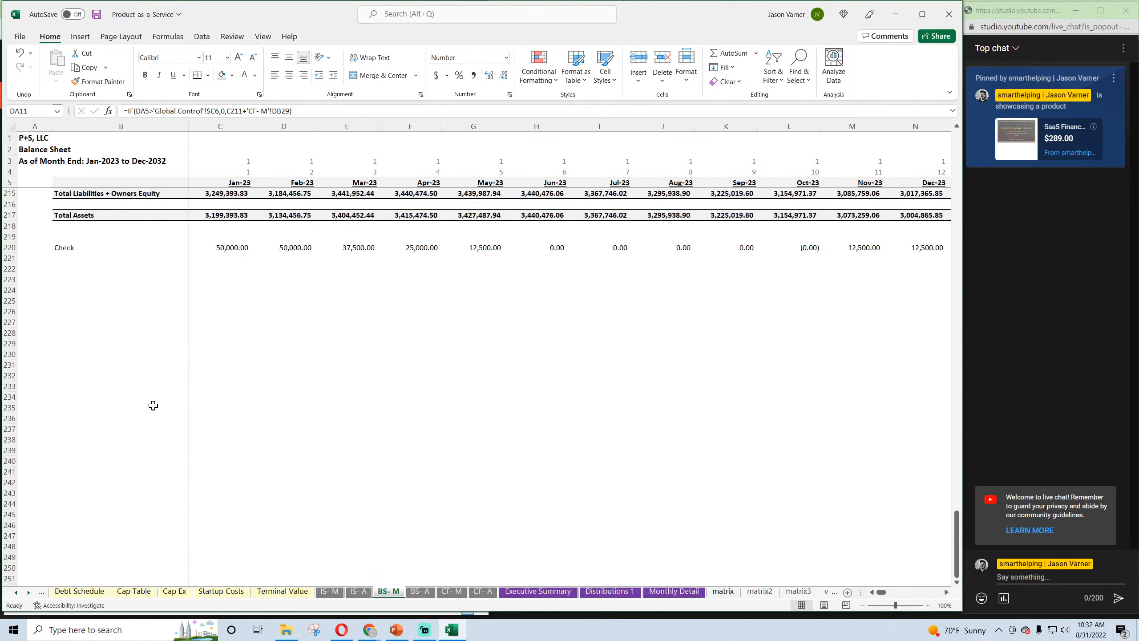
{"action": "scroll", "coordinate": [153, 403], "scroll_direction": "up", "scroll_amount": 4}
{"action": "left_click", "coordinate": [226, 366]}
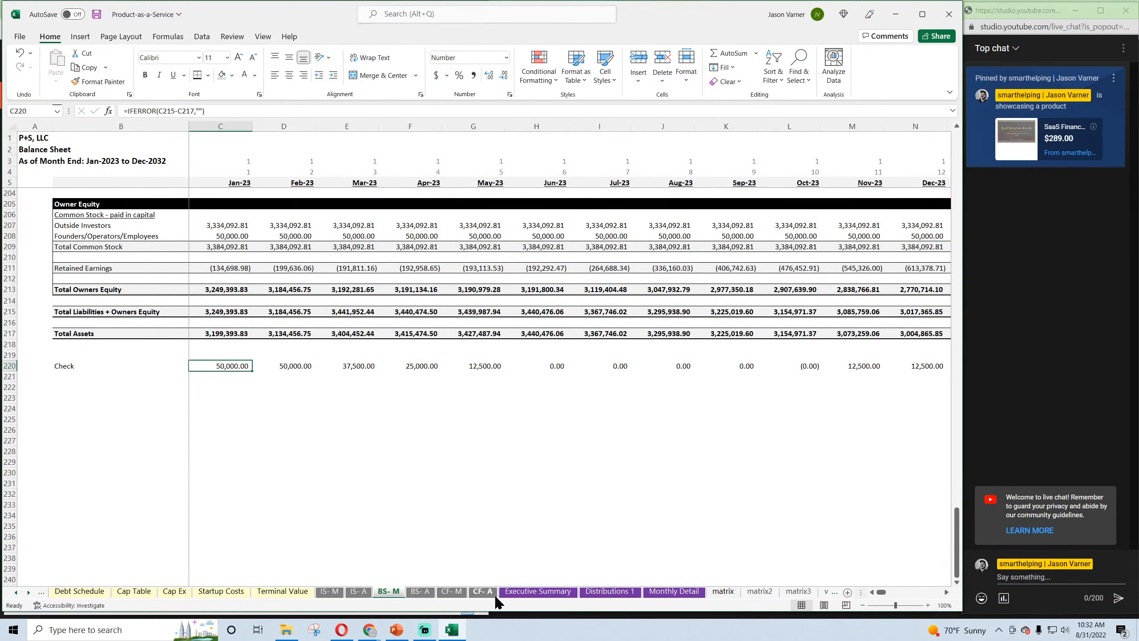
Inspect the Add Back COGS (direct sales) and CapEx rows under Other Cash Flow Items on Monthly Detail
{"action": "left_click", "coordinate": [673, 591]}
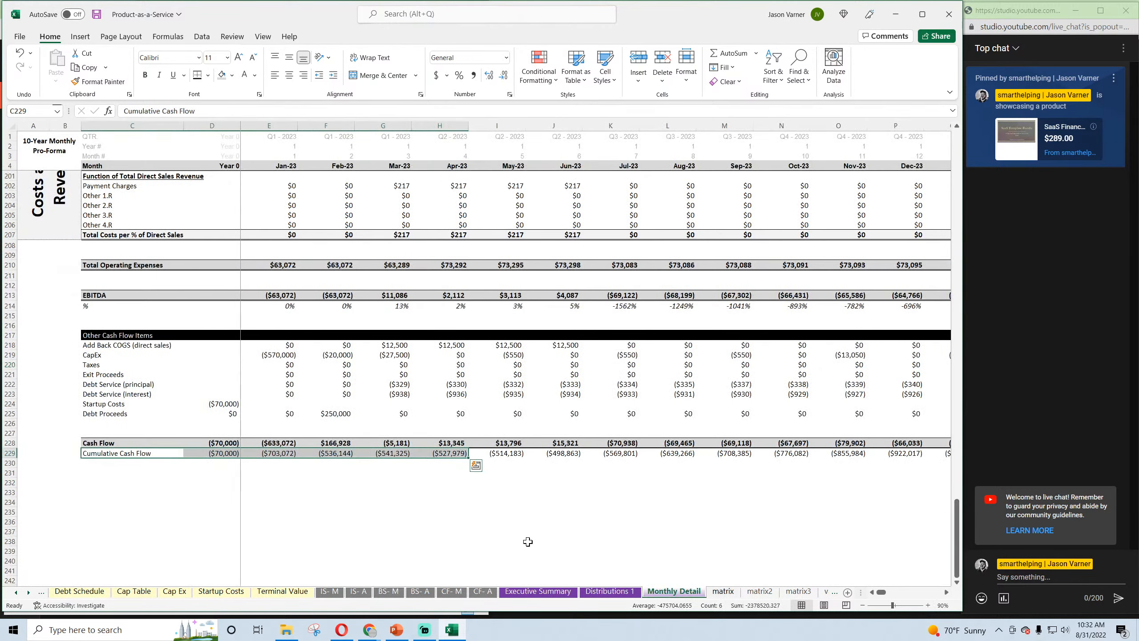
{"action": "left_click", "coordinate": [488, 531]}
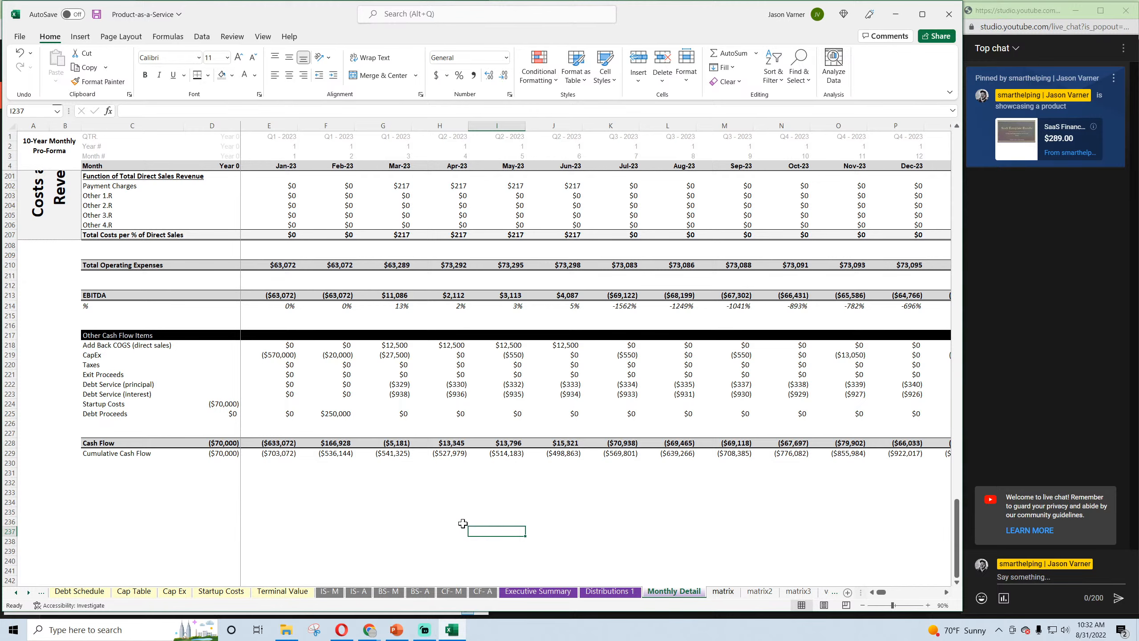
{"action": "left_click_drag", "start_coordinate": [397, 345], "coordinate": [526, 346]}
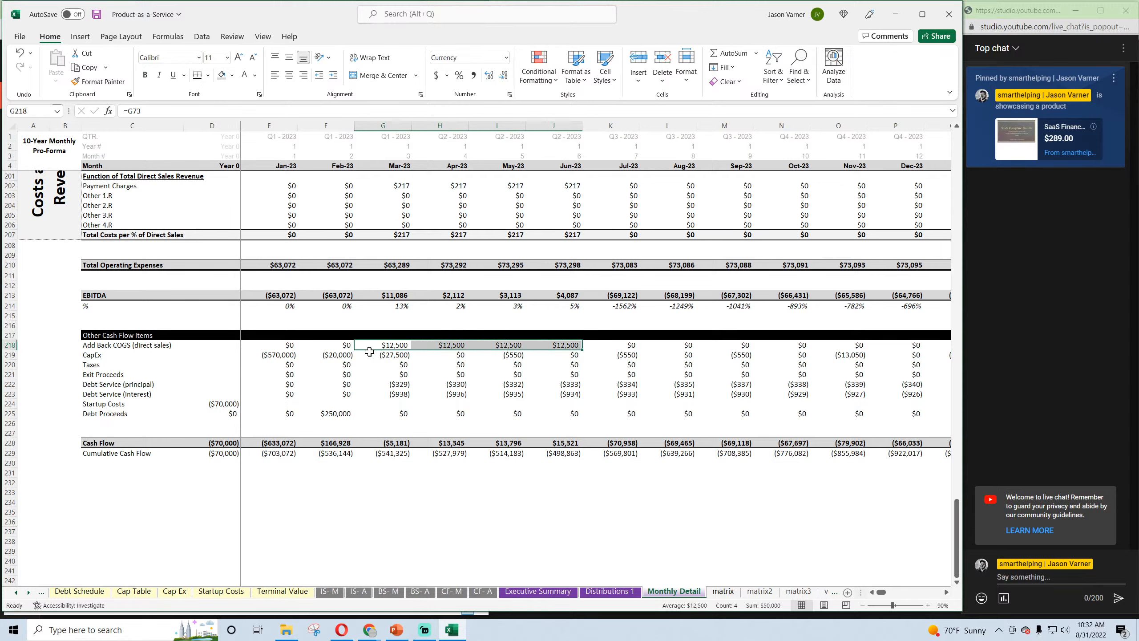
{"action": "left_click", "coordinate": [271, 358]}
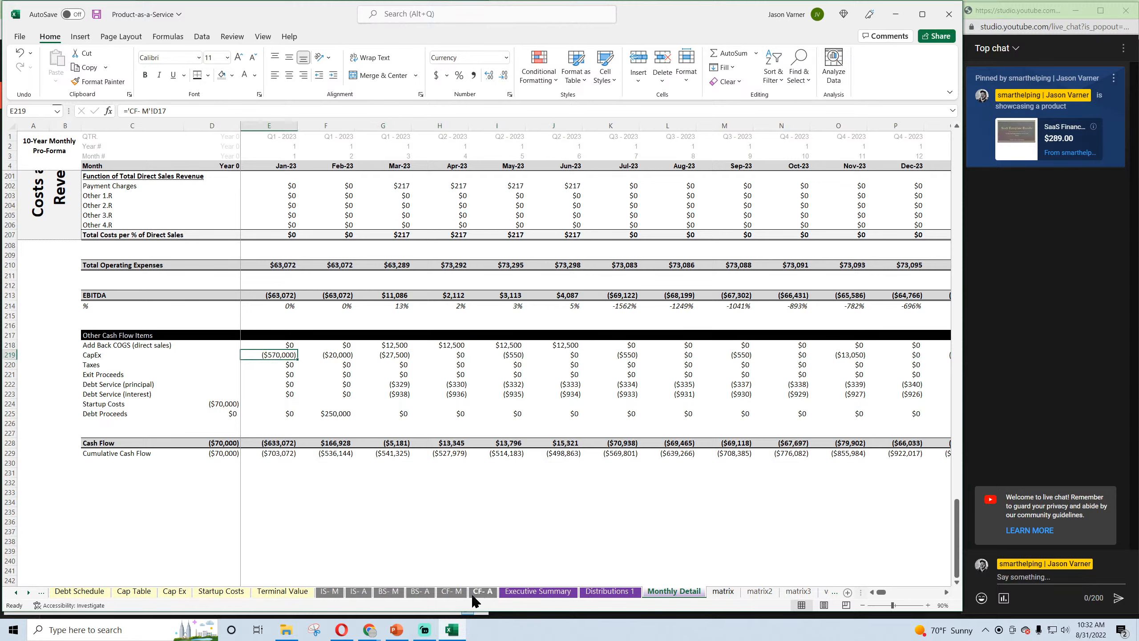
Review the BS- M asset lines, including the Building formula in C16, down to Accumulated Depreciation and Long-Term Debt
{"action": "left_click", "coordinate": [390, 593]}
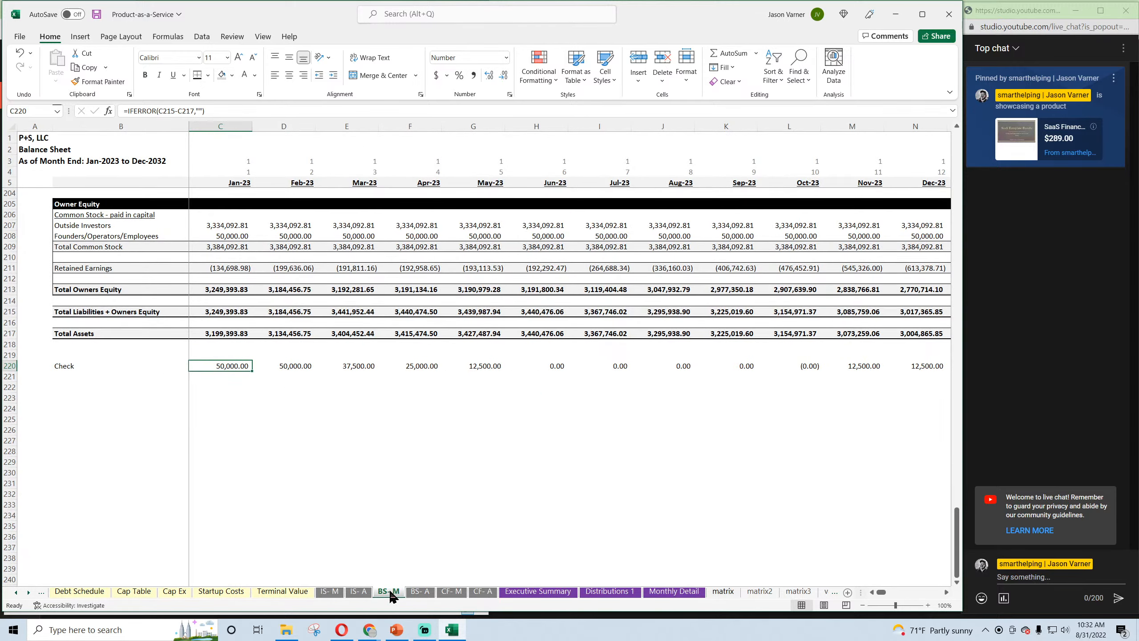
{"action": "scroll", "coordinate": [223, 515], "scroll_direction": "up", "scroll_amount": 15}
{"action": "scroll", "coordinate": [224, 514], "scroll_direction": "down", "scroll_amount": 4}
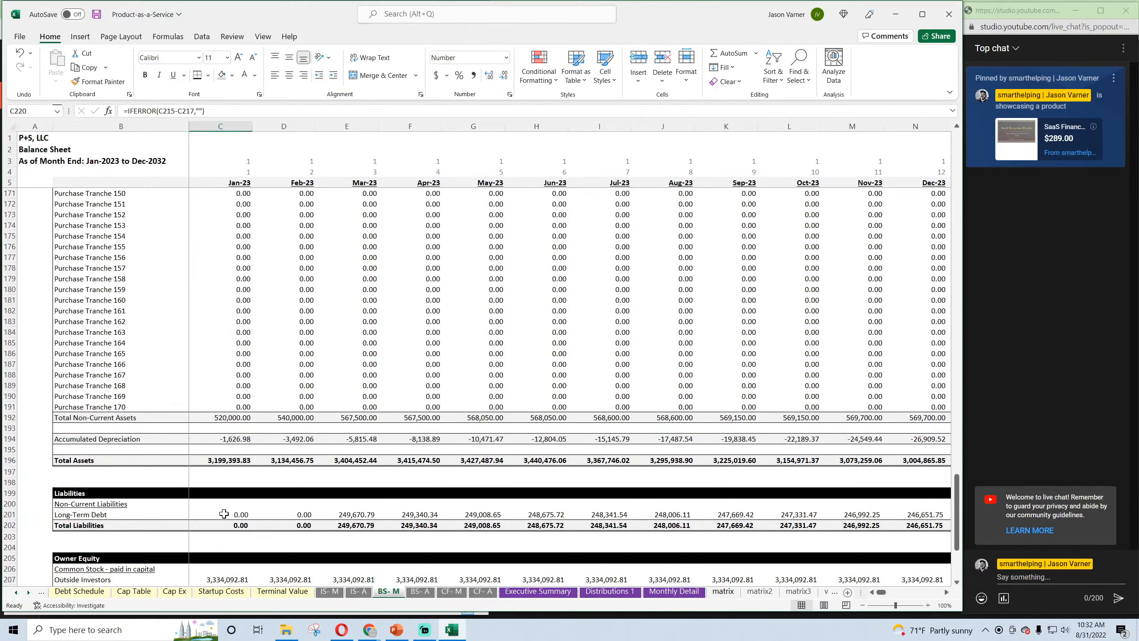
{"action": "scroll", "coordinate": [224, 514], "scroll_direction": "up", "scroll_amount": 20}
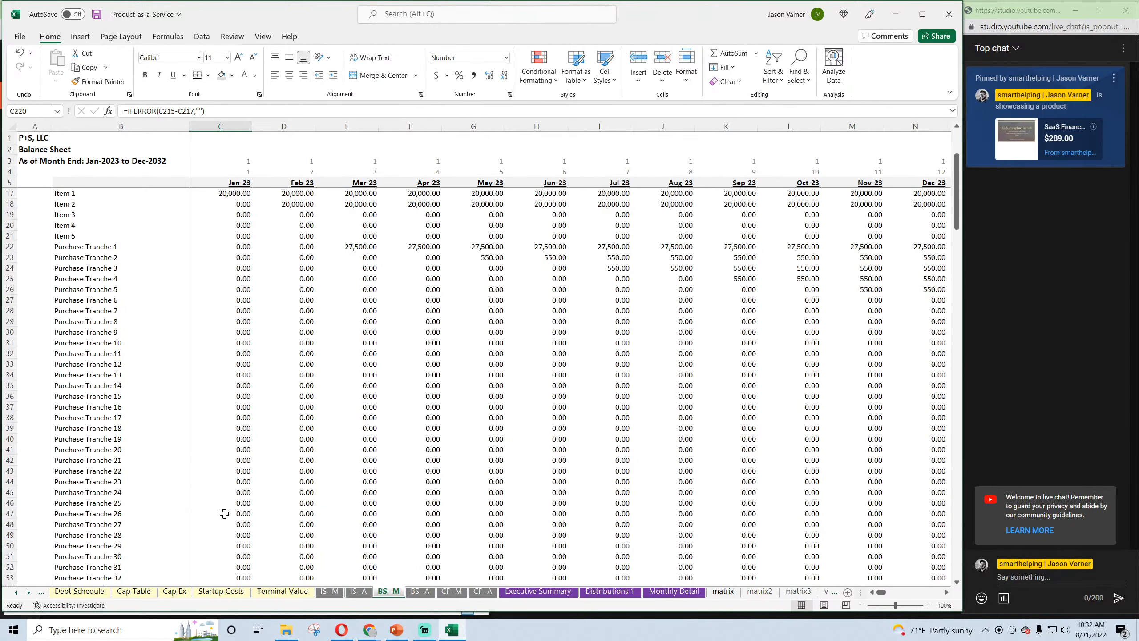
{"action": "left_click", "coordinate": [234, 304]}
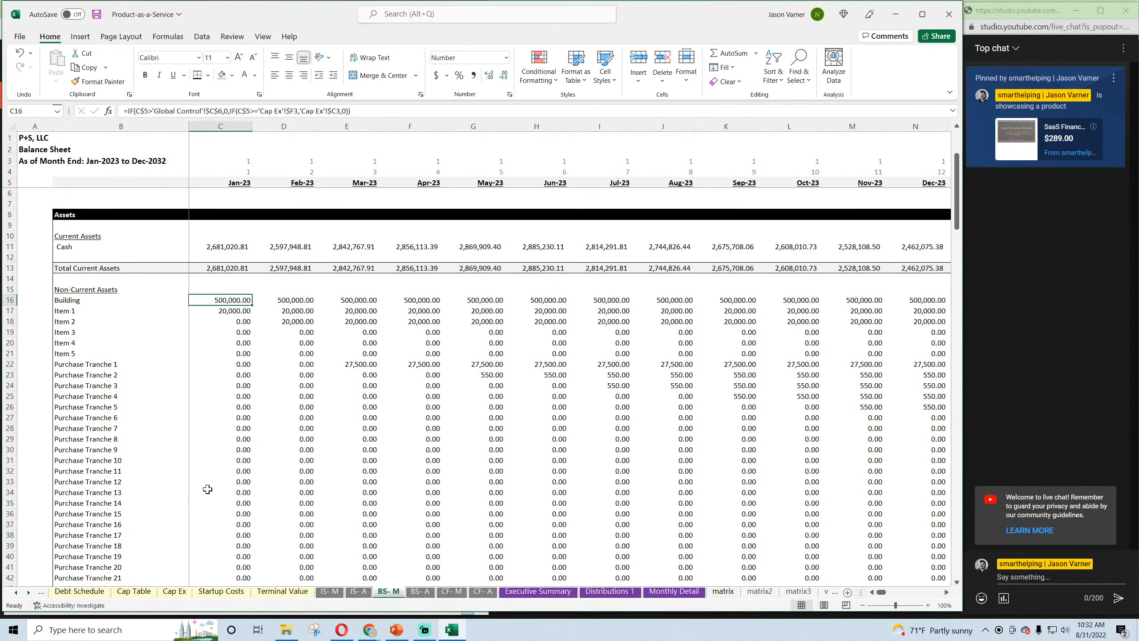
{"action": "scroll", "coordinate": [207, 487], "scroll_direction": "down", "scroll_amount": 20}
{"action": "scroll", "coordinate": [207, 489], "scroll_direction": "down", "scroll_amount": 10}
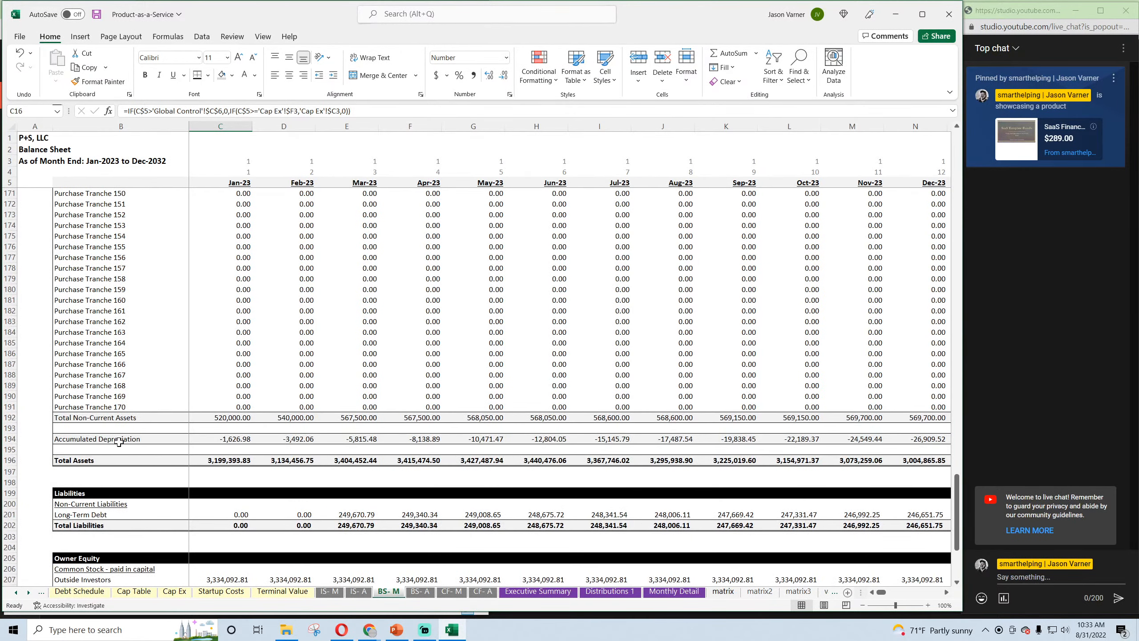
Label B12 under Current Assets on BS- M as Inventory
{"action": "scroll", "coordinate": [118, 470], "scroll_direction": "up", "scroll_amount": 20}
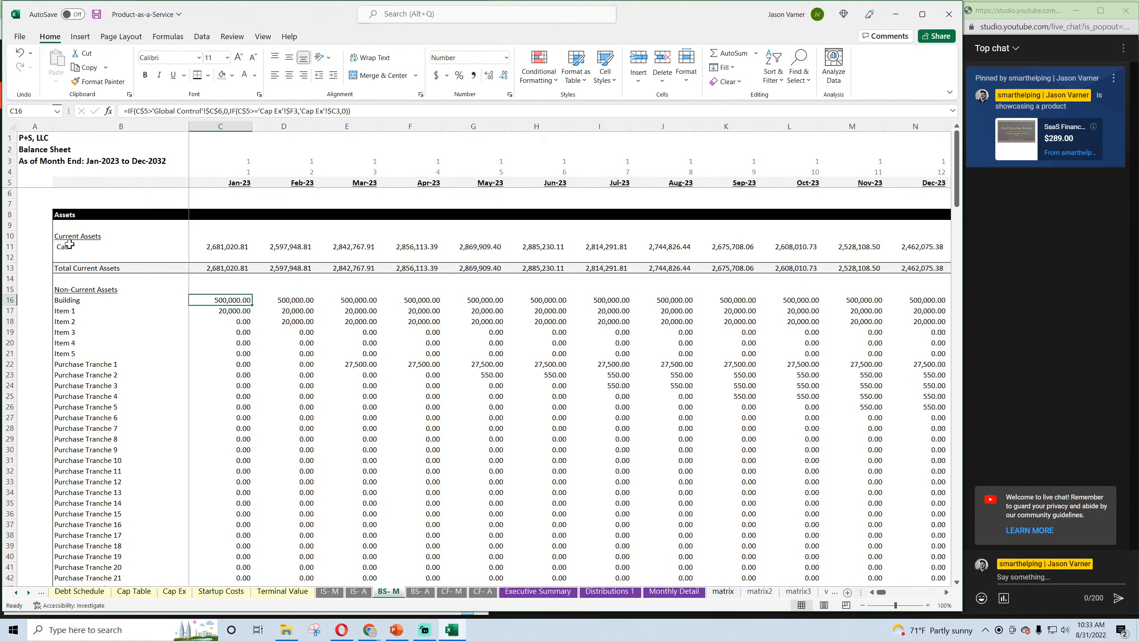
{"action": "left_click", "coordinate": [66, 259]}
{"action": "type", "text": "Inv"}
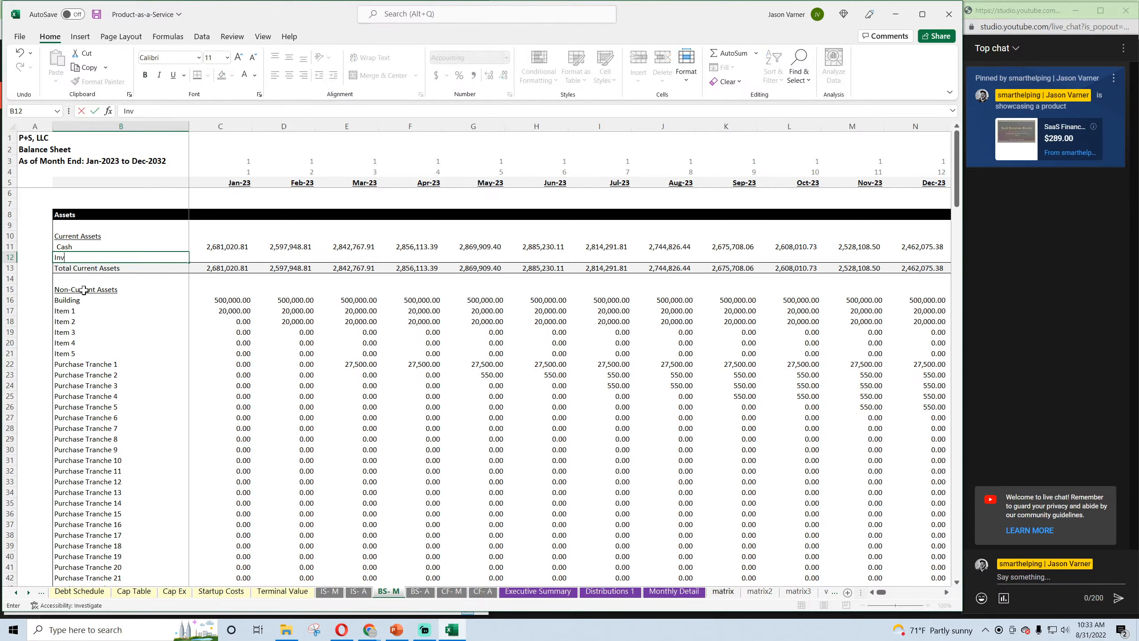
{"action": "type", "text": "entory"}
{"action": "key", "text": "Return"}
Set January inventory in C12 to ='Monthly Detail'!E67-'Monthly Detail'!E73, direct sales purchases minus cost of goods sold
{"action": "key", "text": "Up"}
{"action": "key", "text": "Right"}
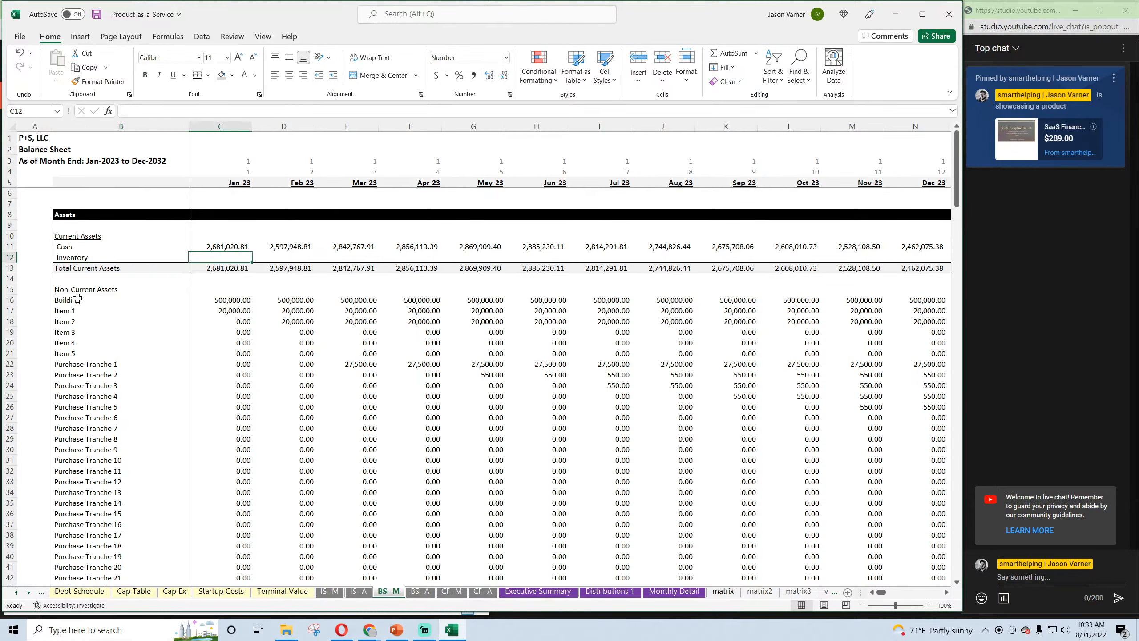
{"action": "type", "text": "="}
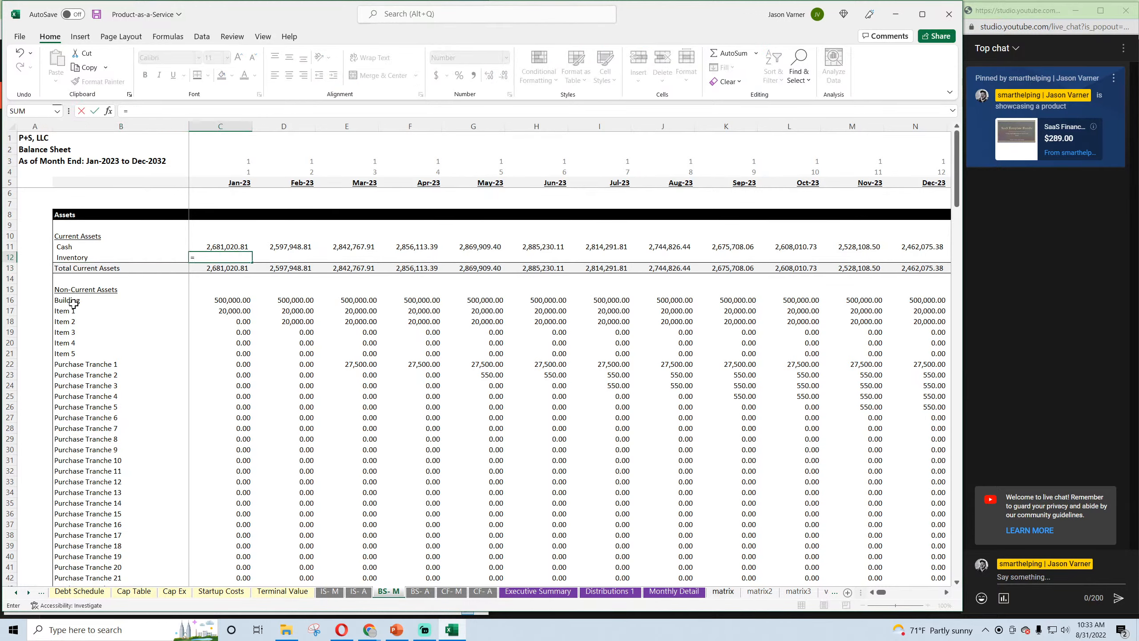
{"action": "left_click", "coordinate": [661, 592]}
{"action": "scroll", "coordinate": [279, 505], "scroll_direction": "up", "scroll_amount": 20}
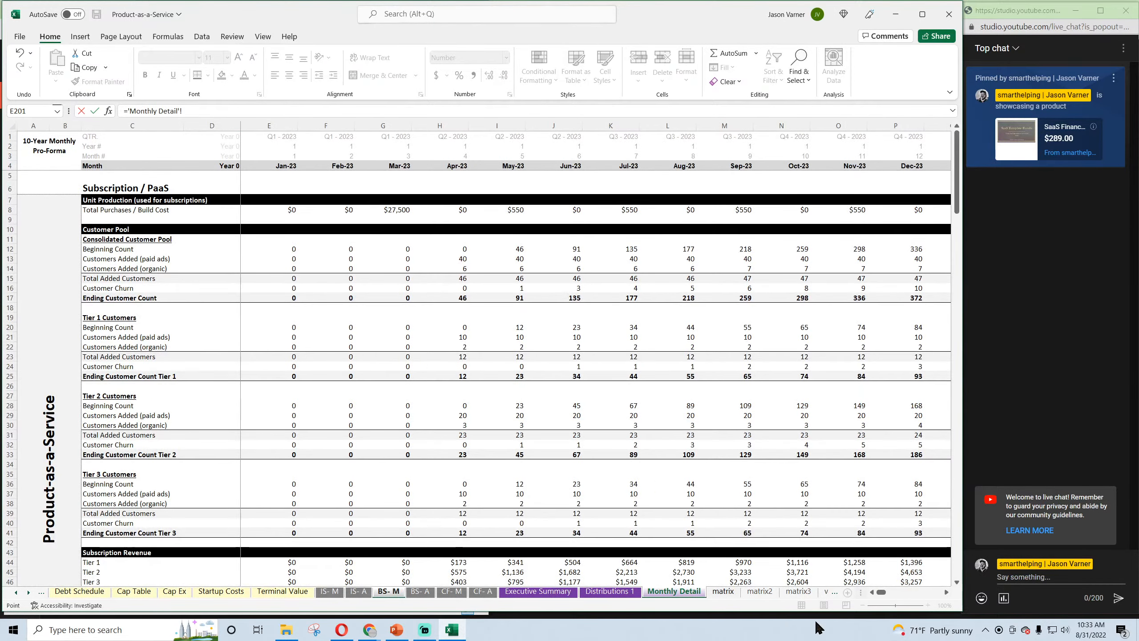
{"action": "scroll", "coordinate": [347, 462], "scroll_direction": "down", "scroll_amount": 15}
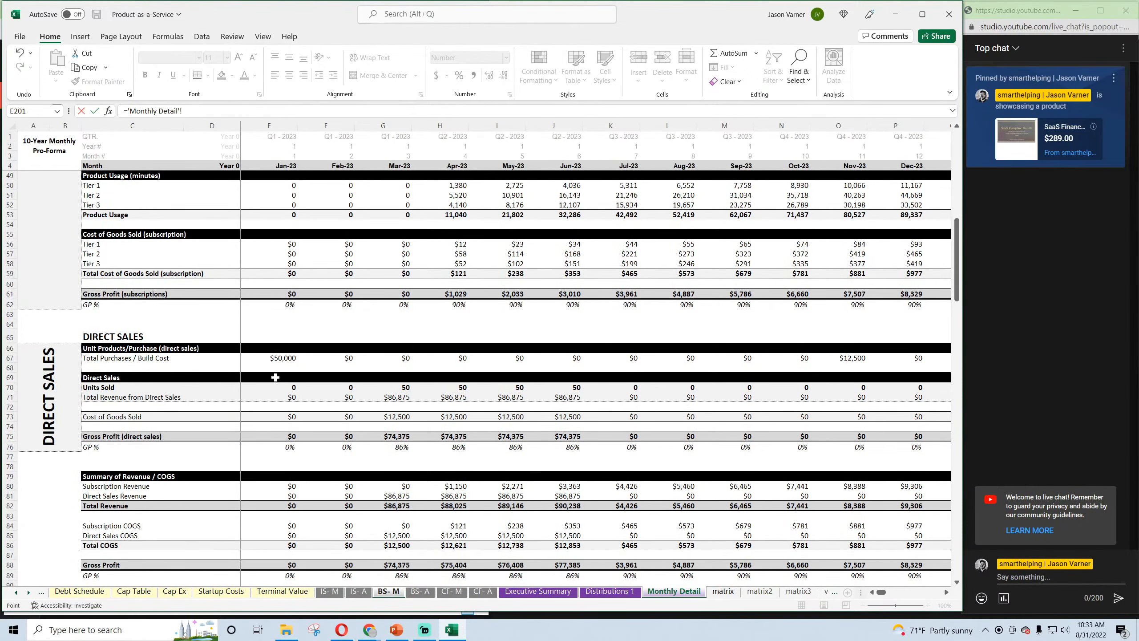
{"action": "left_click", "coordinate": [282, 359]}
{"action": "type", "text": "-"}
{"action": "left_click", "coordinate": [283, 417]}
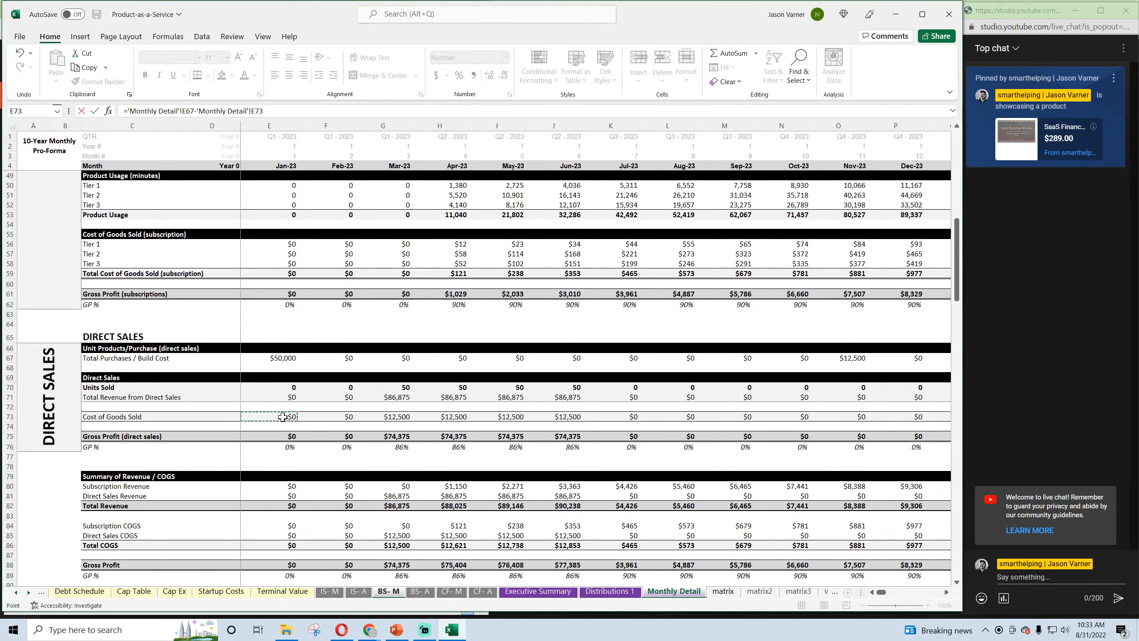
{"action": "key", "text": "Return"}
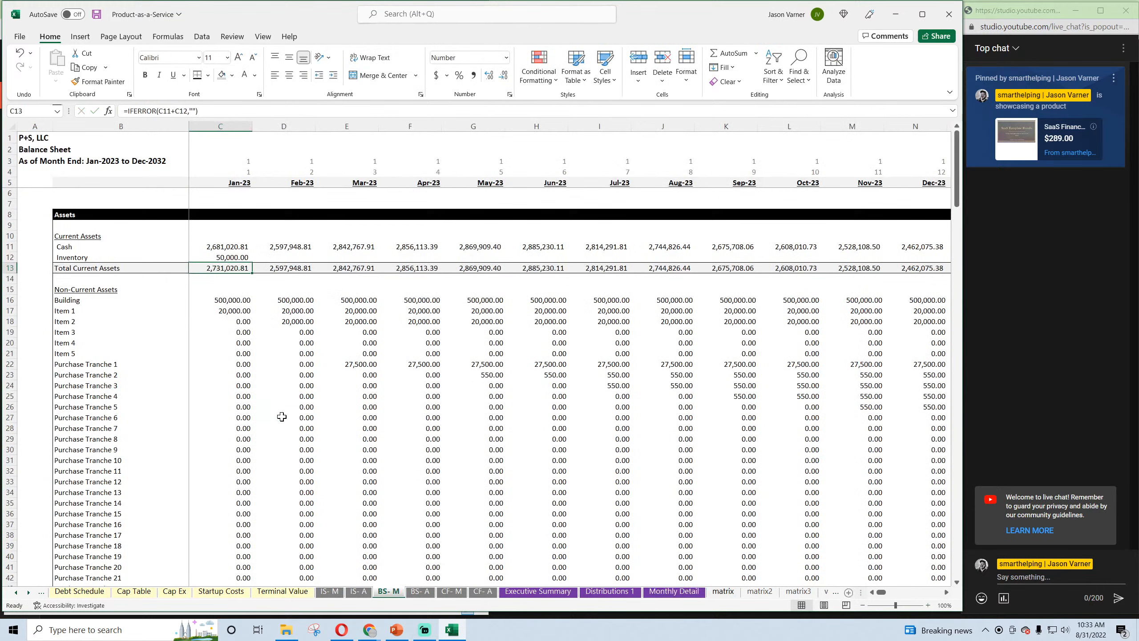
Set D12 to ='Monthly Detail'!F67-'Monthly Detail'!F73+C12, carrying the prior month's balance, and fill it across to DR12 (Dec-32)
{"action": "left_click", "coordinate": [240, 258]}
{"action": "left_click_drag", "start_coordinate": [252, 263], "coordinate": [293, 262]}
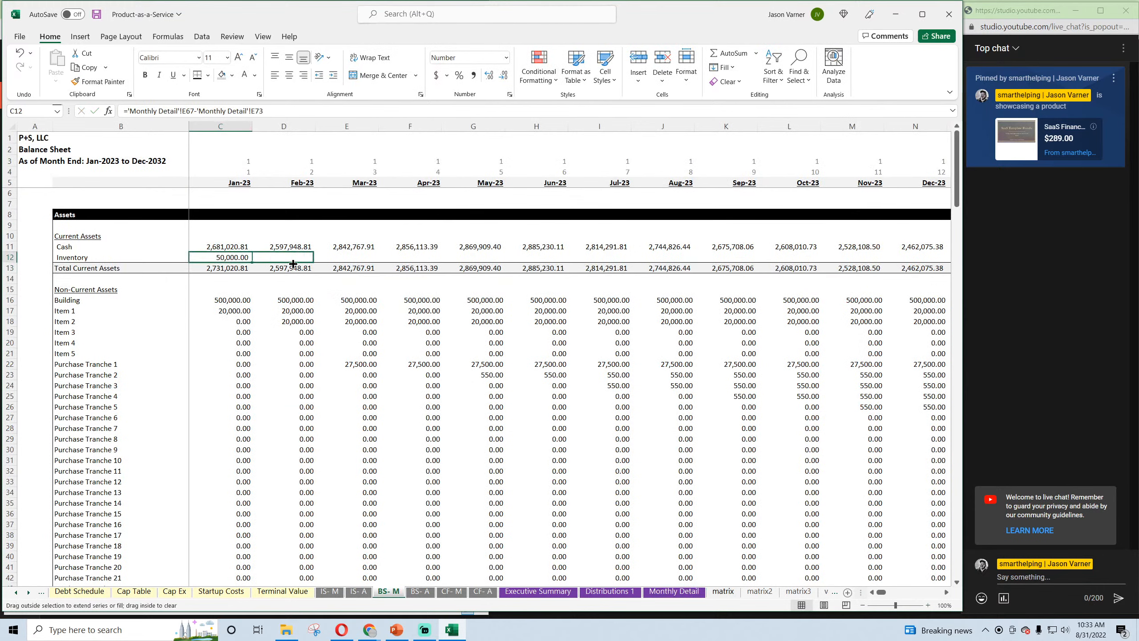
{"action": "left_click", "coordinate": [300, 256]}
{"action": "left_click", "coordinate": [284, 110]}
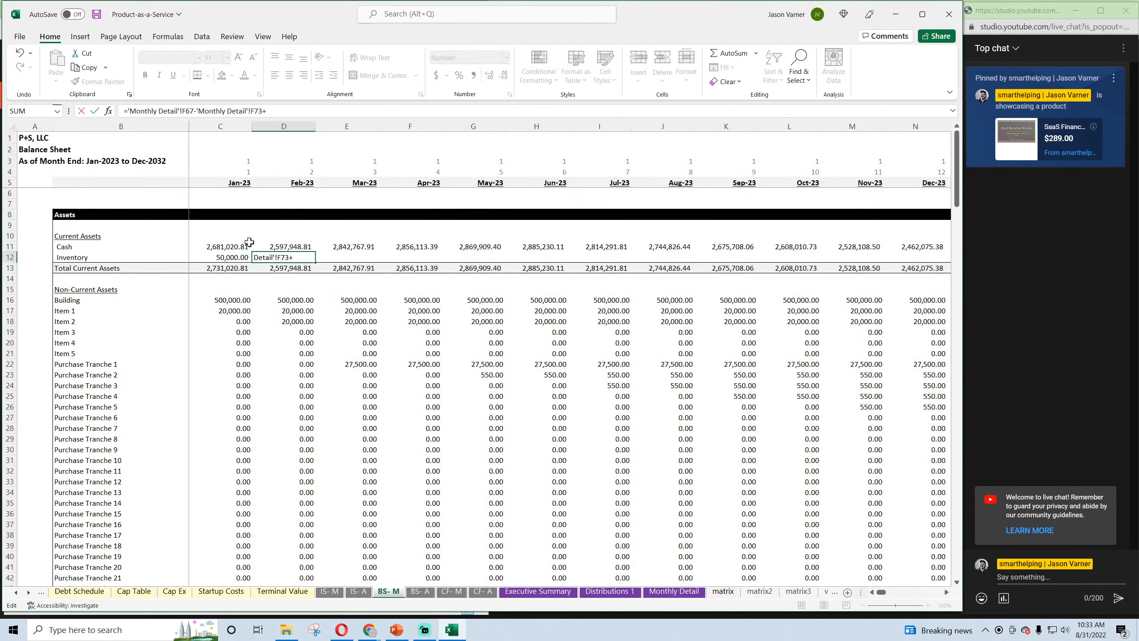
{"action": "type", "text": "+"}
{"action": "left_click", "coordinate": [228, 257]}
{"action": "key", "text": "Return"}
{"action": "left_click", "coordinate": [284, 258]}
{"action": "left_click_drag", "start_coordinate": [315, 262], "coordinate": [1134, 337]}
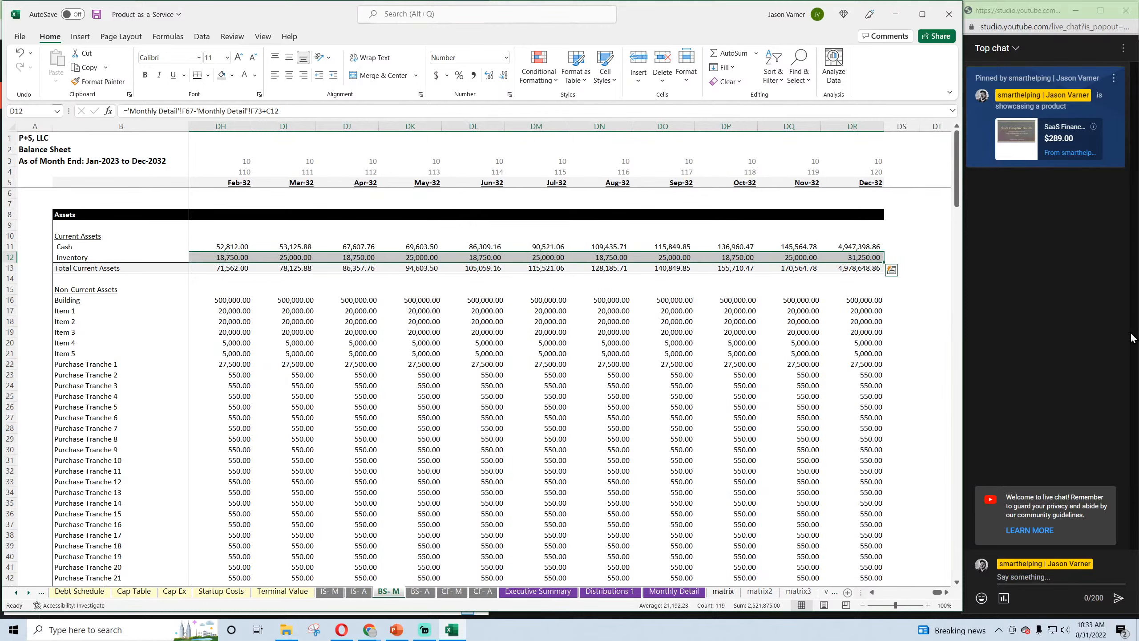
Review the Check row on BS- M and the matching Check row on the annual balance sheet, BS- A
{"action": "left_click_drag", "start_coordinate": [940, 592], "coordinate": [880, 592]}
{"action": "scroll", "coordinate": [269, 485], "scroll_direction": "down", "scroll_amount": 20}
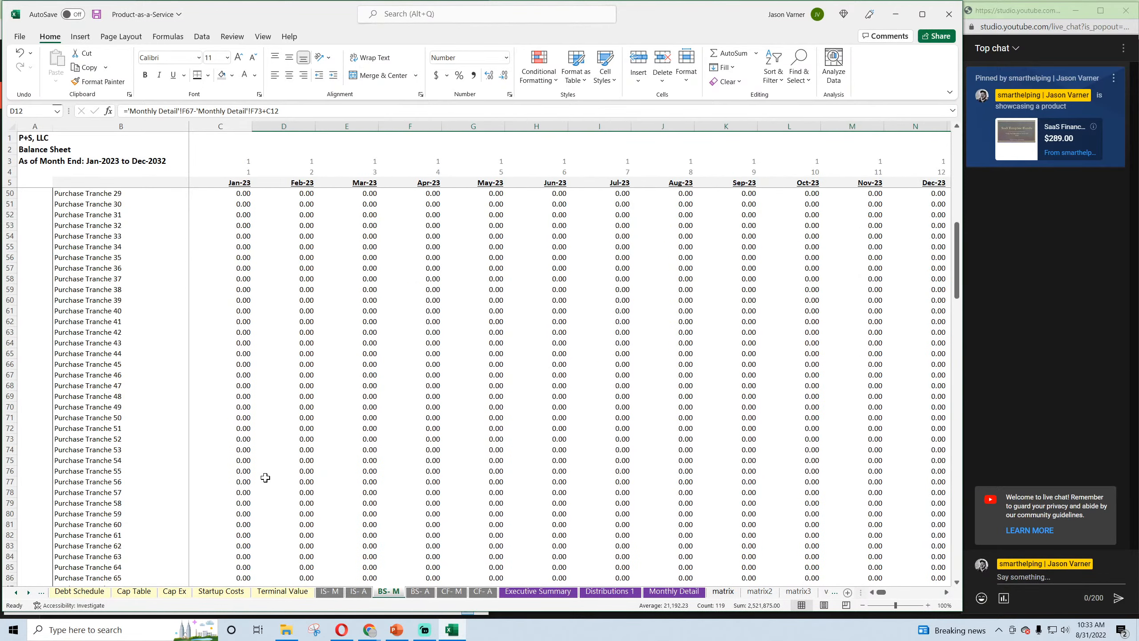
{"action": "scroll", "coordinate": [269, 492], "scroll_direction": "down", "scroll_amount": 5}
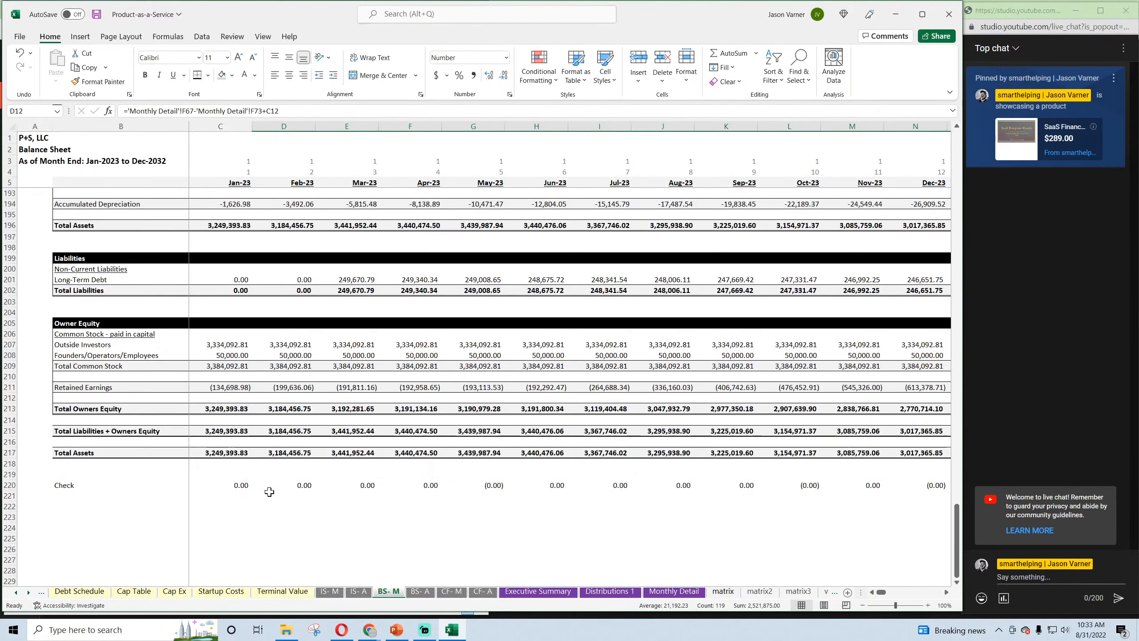
{"action": "left_click", "coordinate": [419, 592]}
{"action": "scroll", "coordinate": [272, 523], "scroll_direction": "down", "scroll_amount": 20}
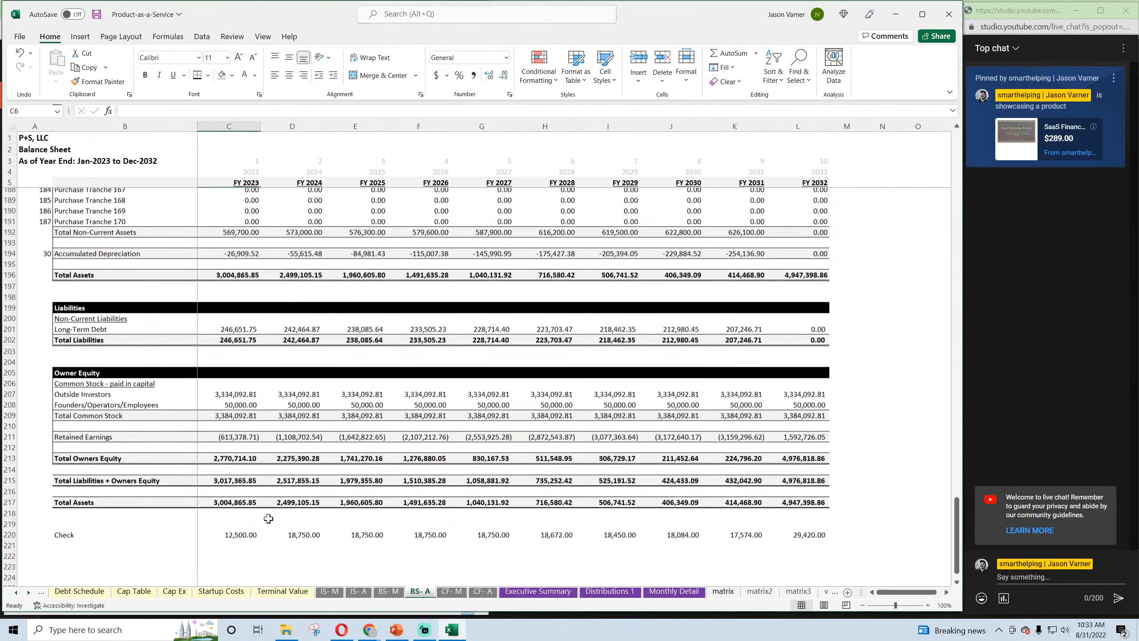
Label B12 under Current Assets on BS- A as Inventory
{"action": "scroll", "coordinate": [273, 523], "scroll_direction": "up", "scroll_amount": 20}
{"action": "scroll", "coordinate": [272, 523], "scroll_direction": "up", "scroll_amount": 11}
{"action": "left_click", "coordinate": [82, 247]}
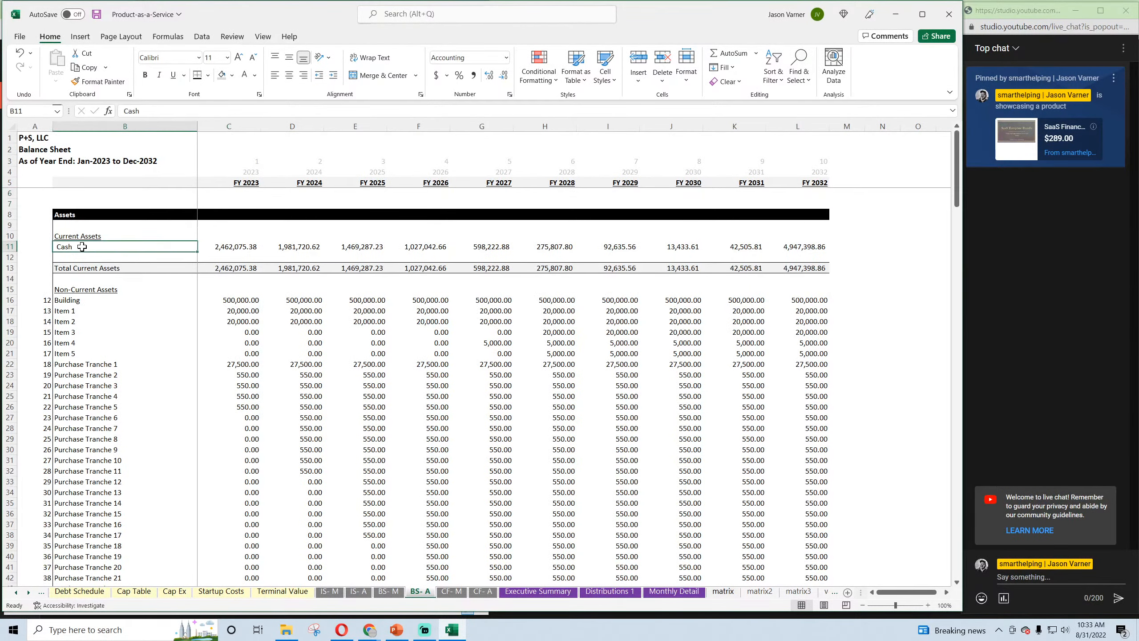
{"action": "left_click", "coordinate": [80, 256]}
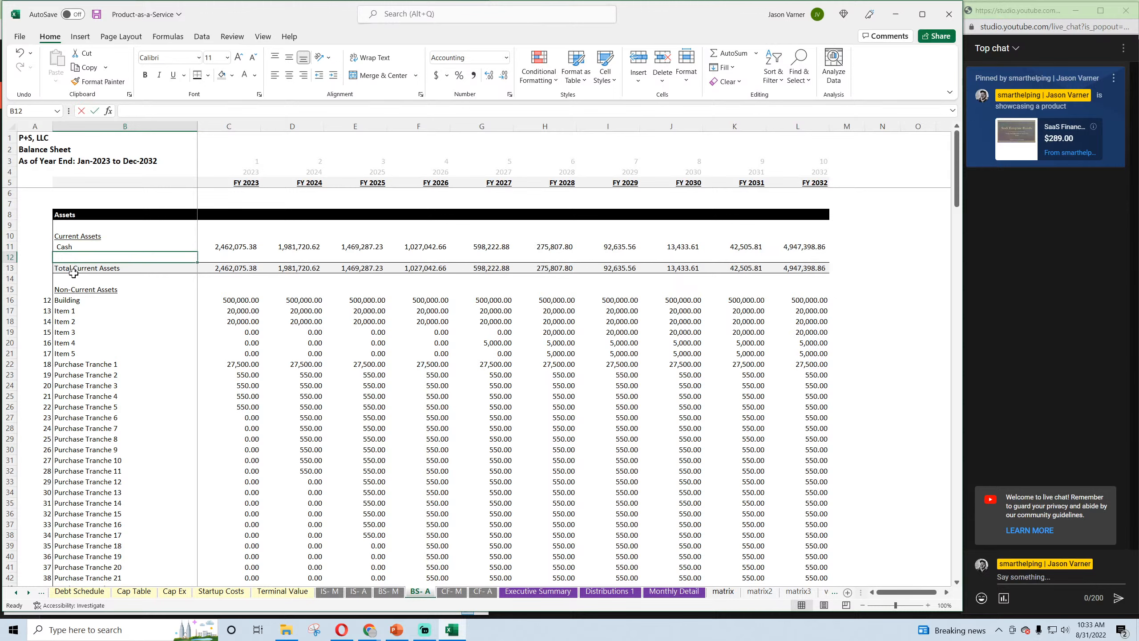
{"action": "type", "text": "Inventory"}
{"action": "key", "text": "Return"}
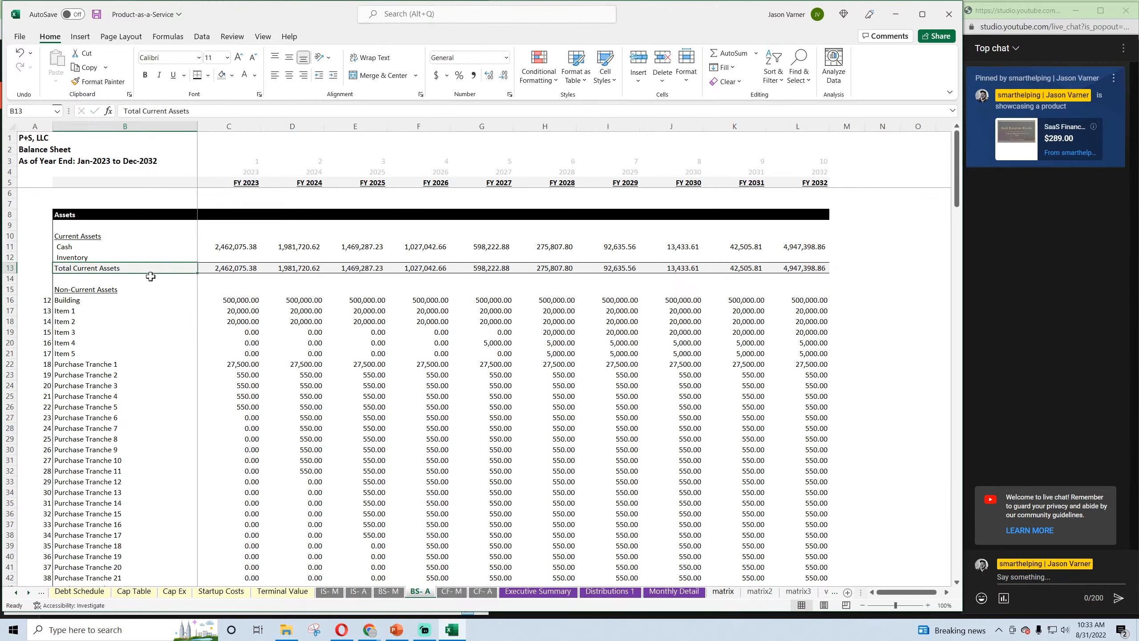
Fill the Cash row formulas down into the Inventory row for FY 2023 through FY 2032 (C12:L12) and save the workbook
{"action": "left_click", "coordinate": [237, 248]}
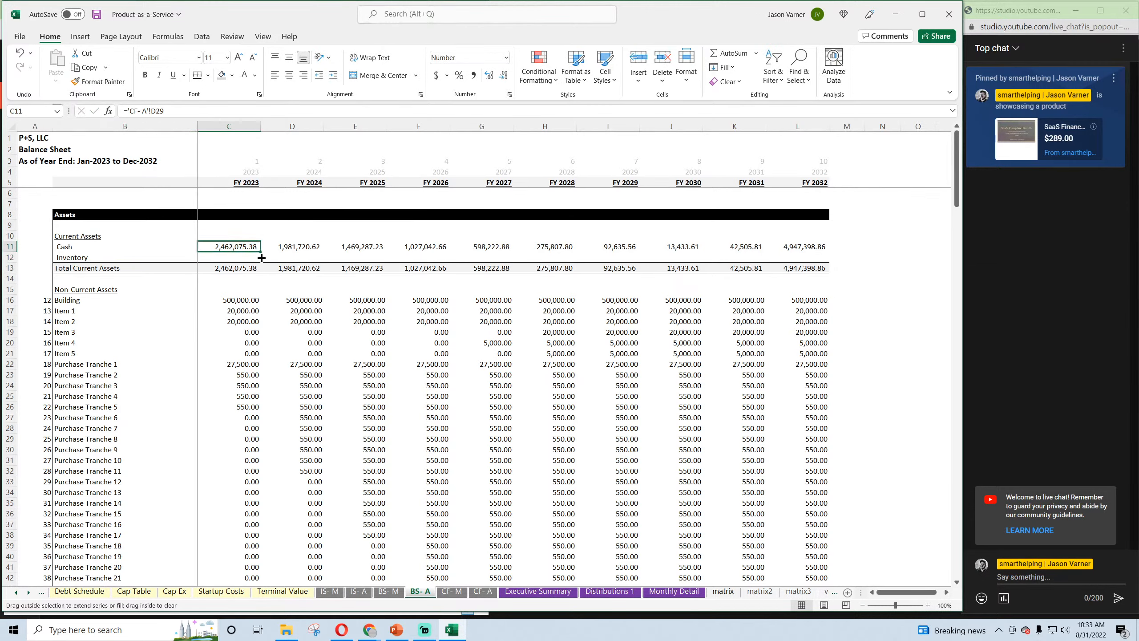
{"action": "left_click_drag", "start_coordinate": [261, 259], "coordinate": [259, 259]}
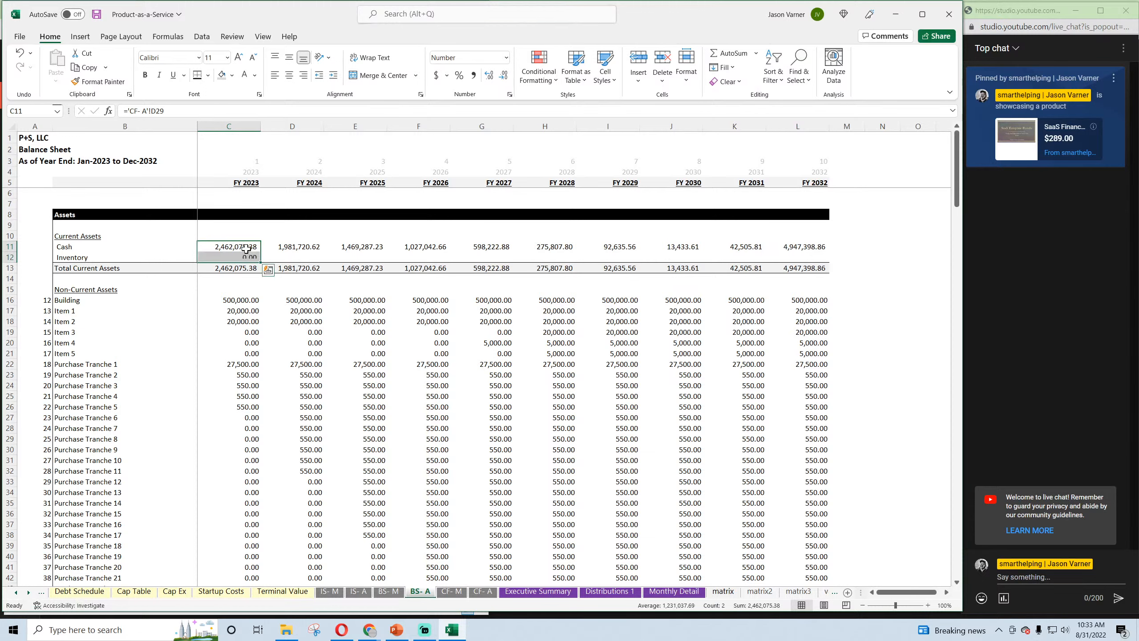
{"action": "left_click", "coordinate": [239, 248]}
{"action": "left_click", "coordinate": [240, 257]}
{"action": "left_click", "coordinate": [289, 247]}
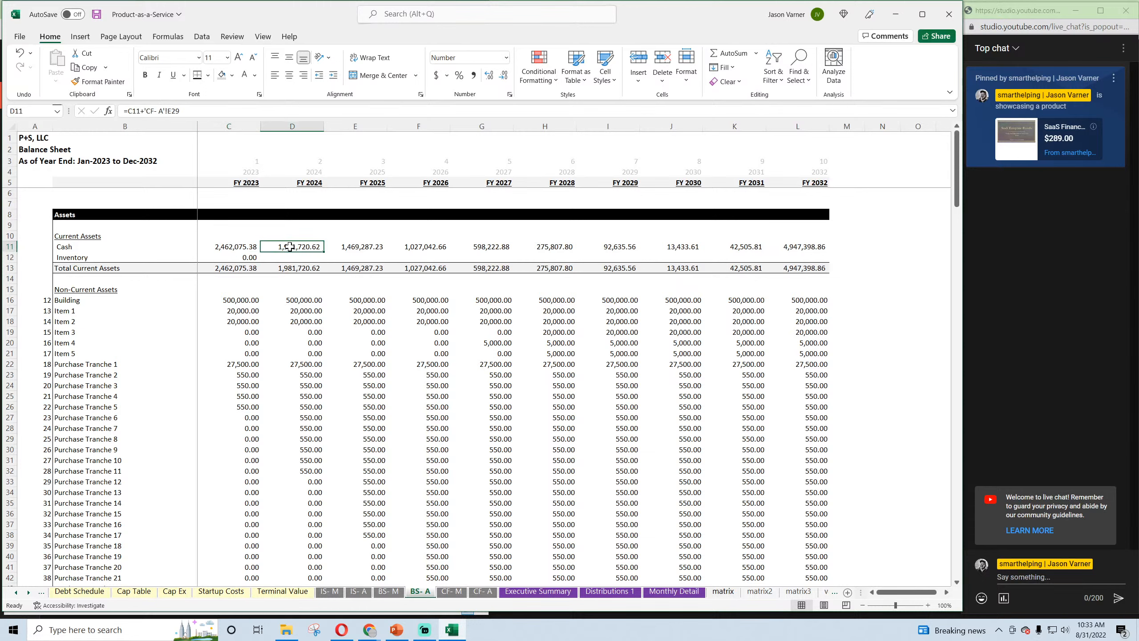
{"action": "left_click_drag", "start_coordinate": [322, 254], "coordinate": [808, 274]}
{"action": "left_click", "coordinate": [314, 258]}
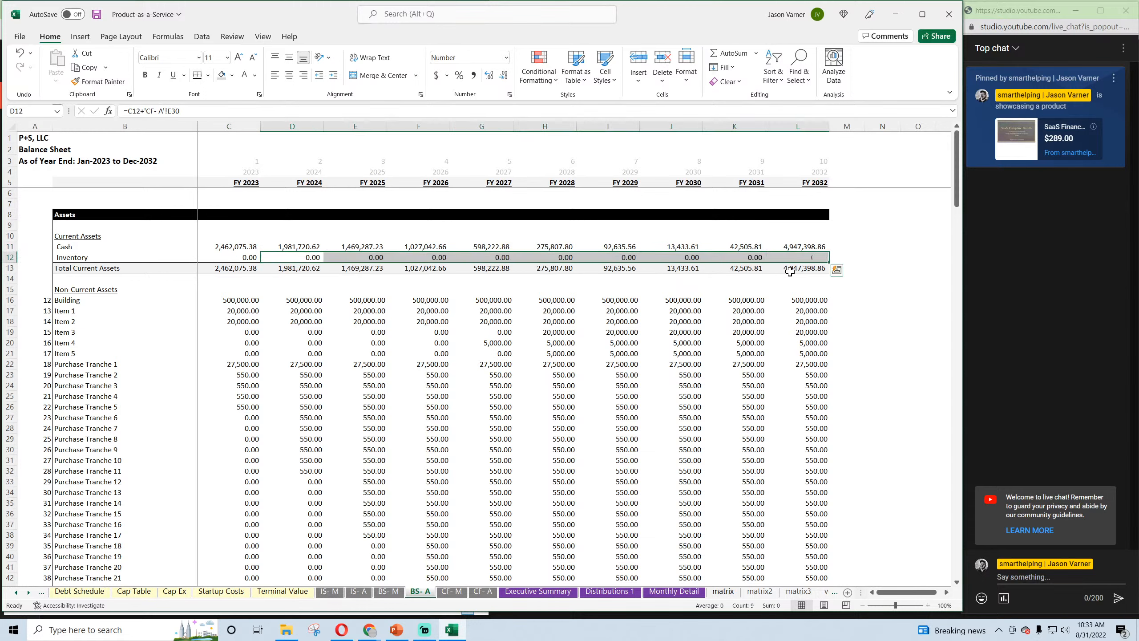
{"action": "left_click", "coordinate": [96, 15]}
Examine the Inventory row formulas and Check row on BS- A against the monthly balance sheet on BS- M
{"action": "left_click", "coordinate": [244, 257]}
{"action": "left_click", "coordinate": [314, 257]}
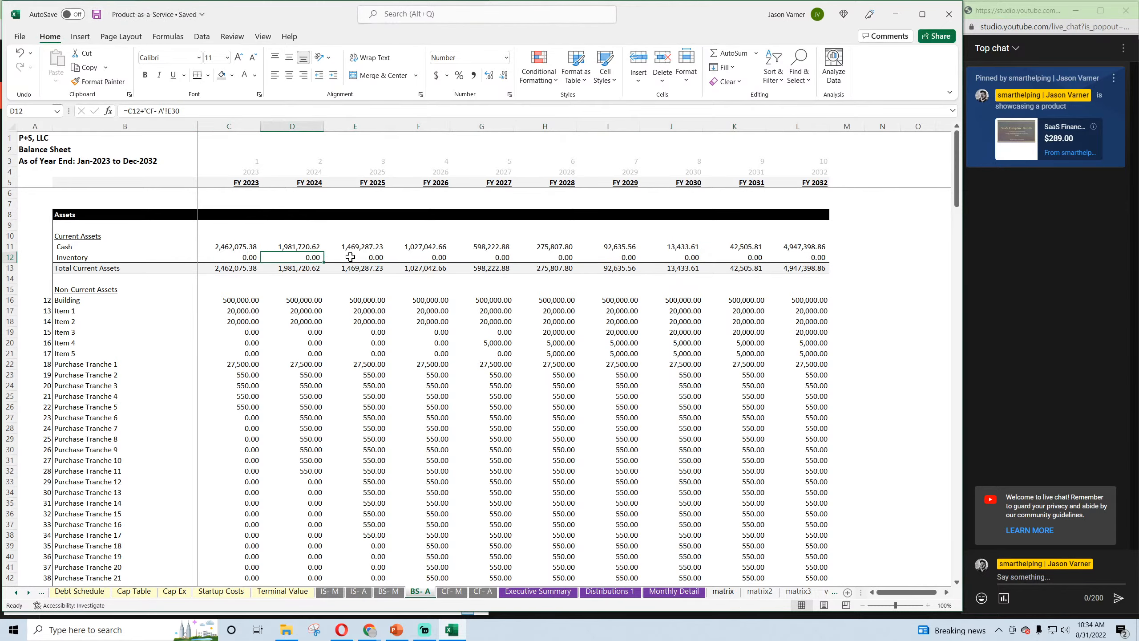
{"action": "left_click", "coordinate": [350, 257]}
{"action": "scroll", "coordinate": [322, 457], "scroll_direction": "down", "scroll_amount": 20}
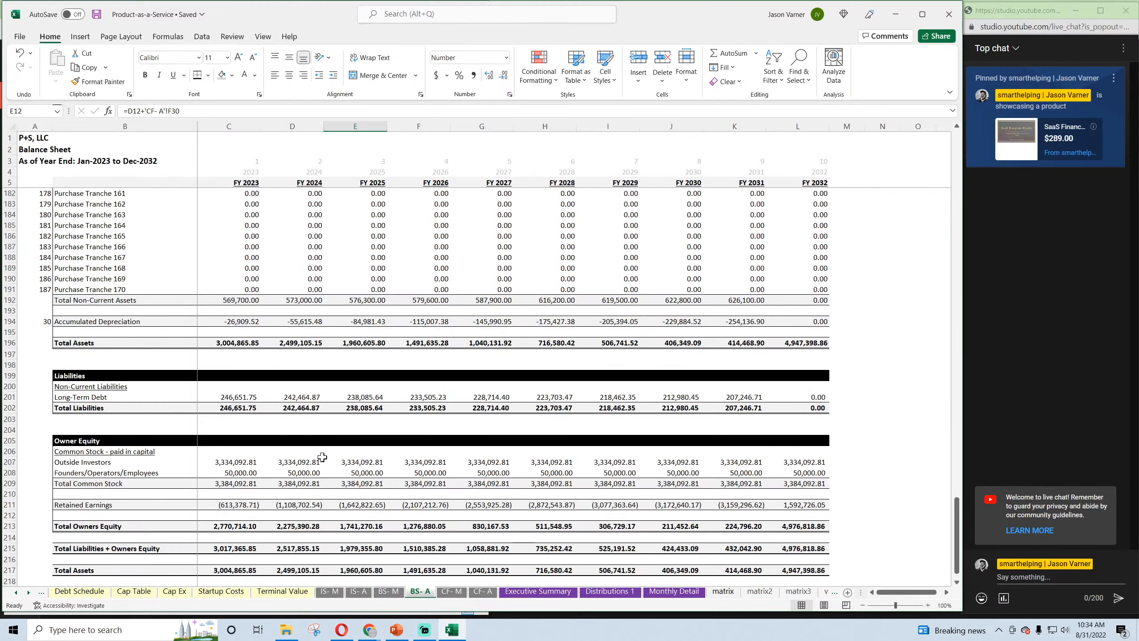
{"action": "scroll", "coordinate": [322, 457], "scroll_direction": "down", "scroll_amount": 5}
{"action": "scroll", "coordinate": [322, 457], "scroll_direction": "up", "scroll_amount": 2}
{"action": "scroll", "coordinate": [322, 457], "scroll_direction": "down", "scroll_amount": 1}
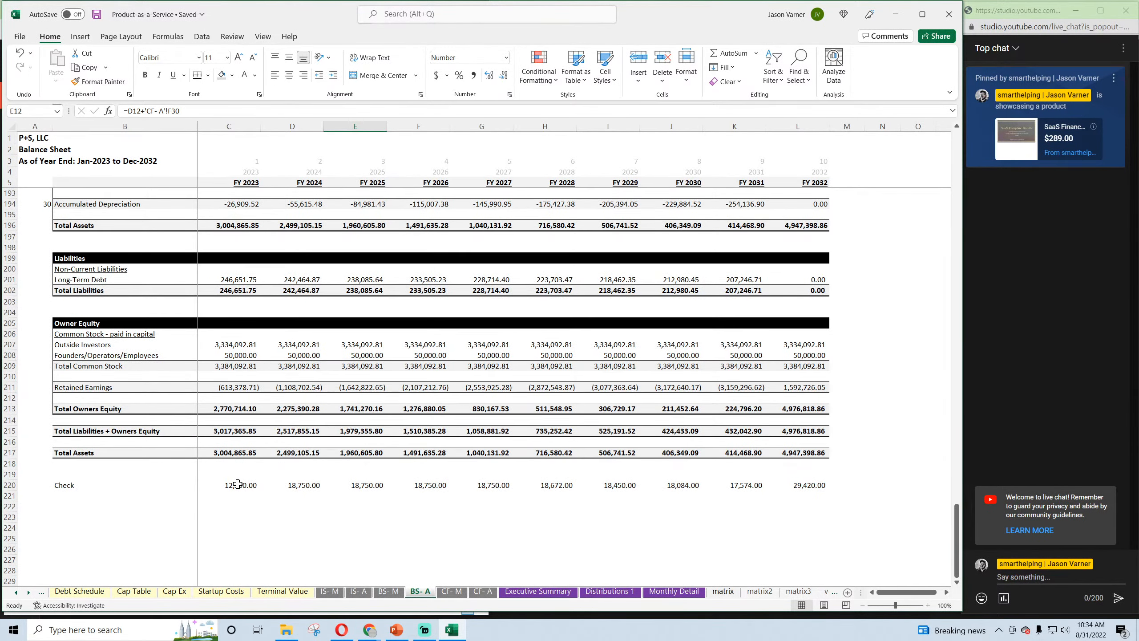
{"action": "scroll", "coordinate": [237, 483], "scroll_direction": "up", "scroll_amount": 20}
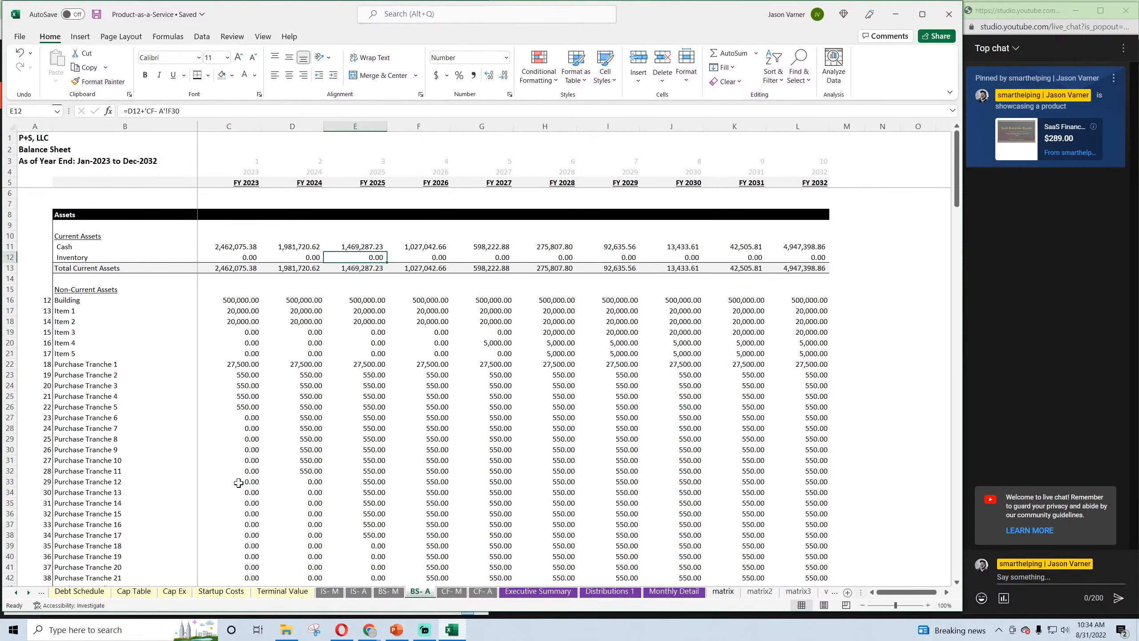
{"action": "left_click", "coordinate": [237, 259]}
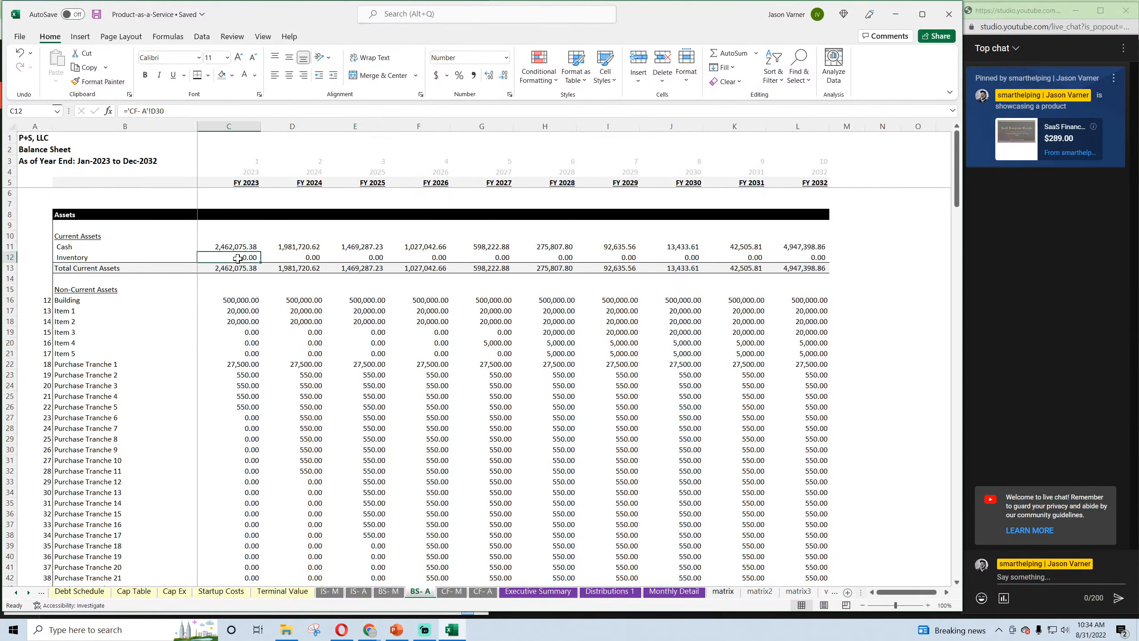
{"action": "left_click", "coordinate": [242, 245]}
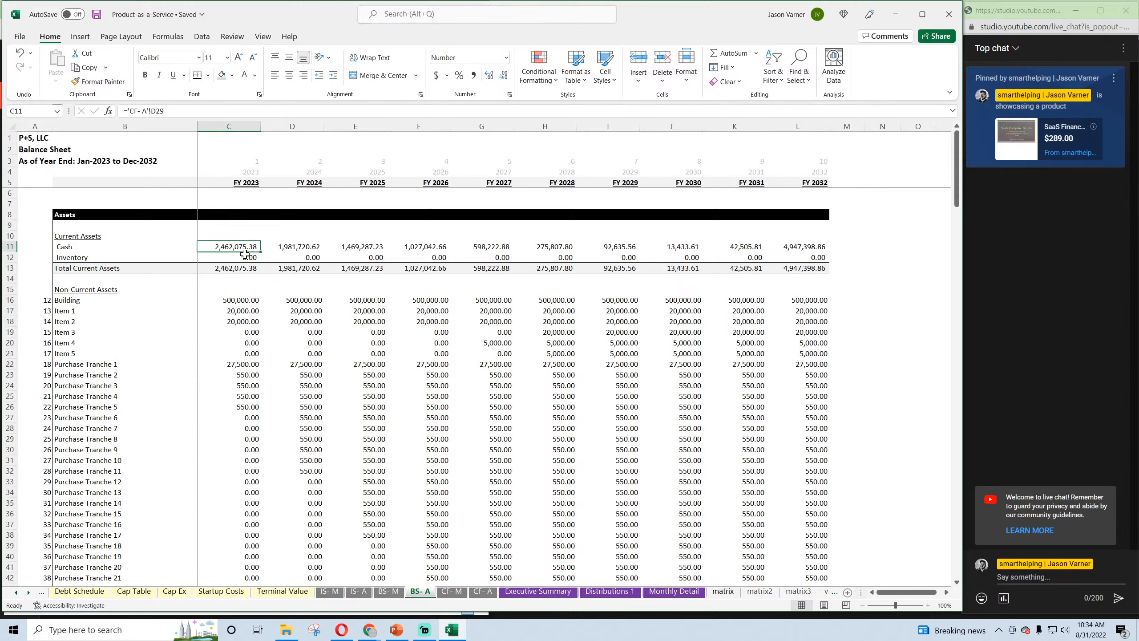
{"action": "left_click", "coordinate": [246, 259]}
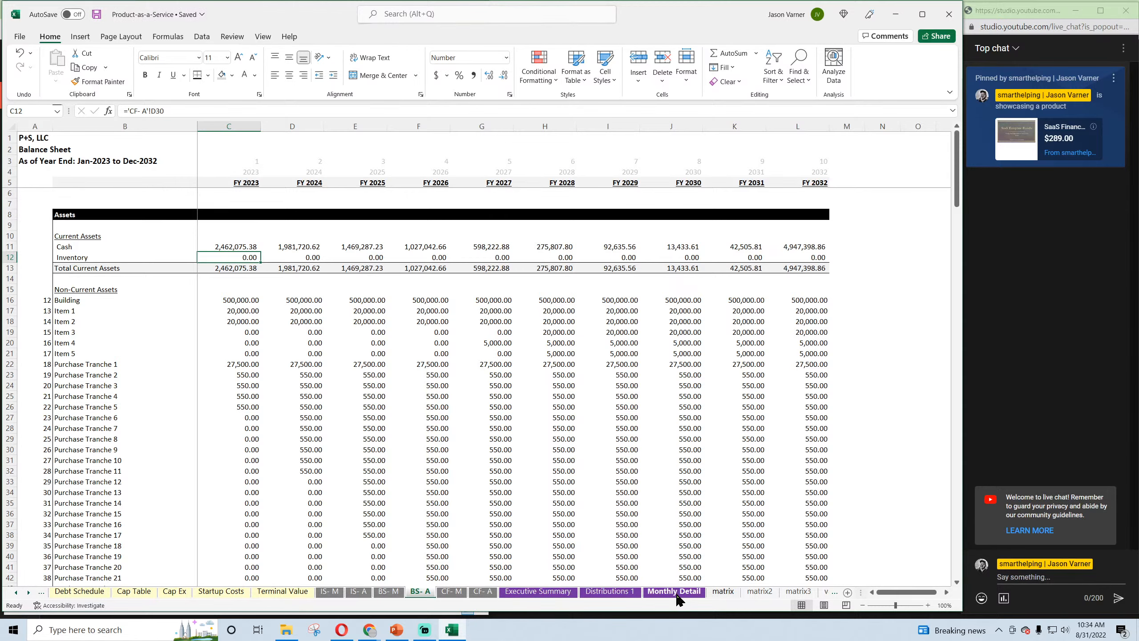
{"action": "left_click", "coordinate": [388, 591]}
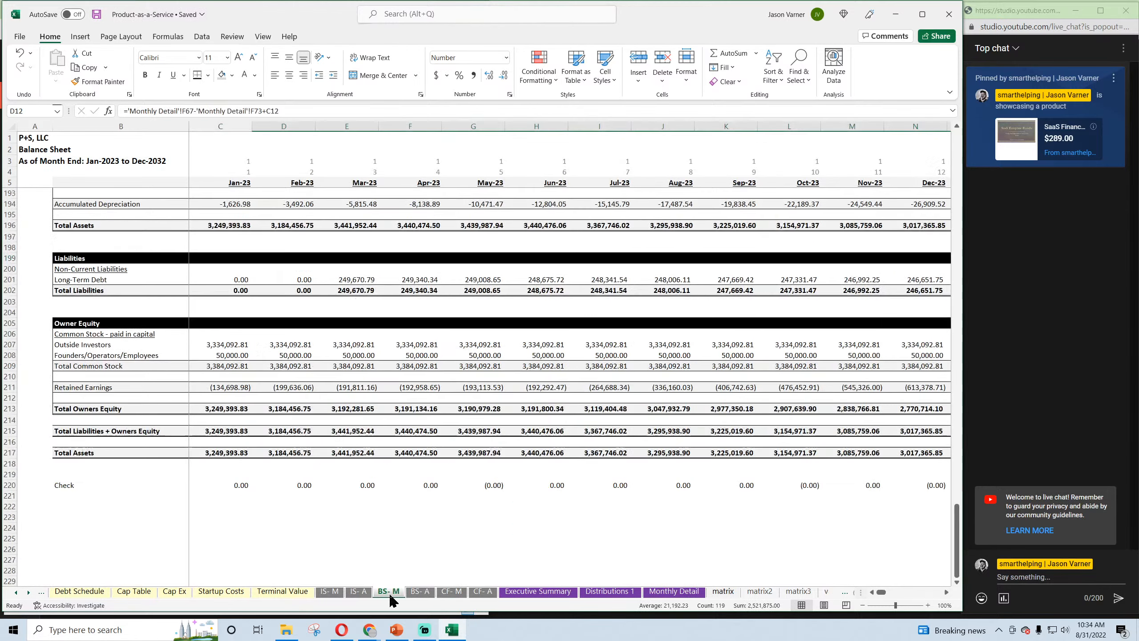
{"action": "mouse_move", "coordinate": [880, 592]}
{"action": "left_mouse_down"}
{"action": "mouse_move", "coordinate": [949, 594]}
{"action": "mouse_move", "coordinate": [881, 595]}
{"action": "left_mouse_up"}
{"action": "scroll", "coordinate": [272, 504], "scroll_direction": "up", "scroll_amount": 20}
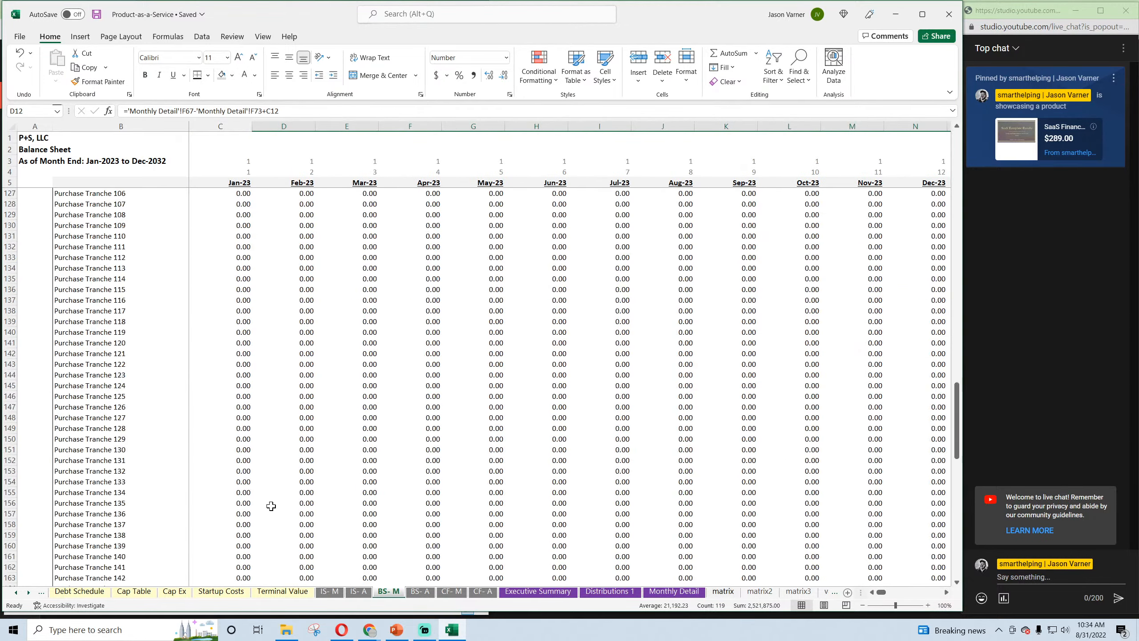
Create a copy of the Monthly Detail sheet and place the original directly before the copy
{"action": "right_click", "coordinate": [674, 591]}
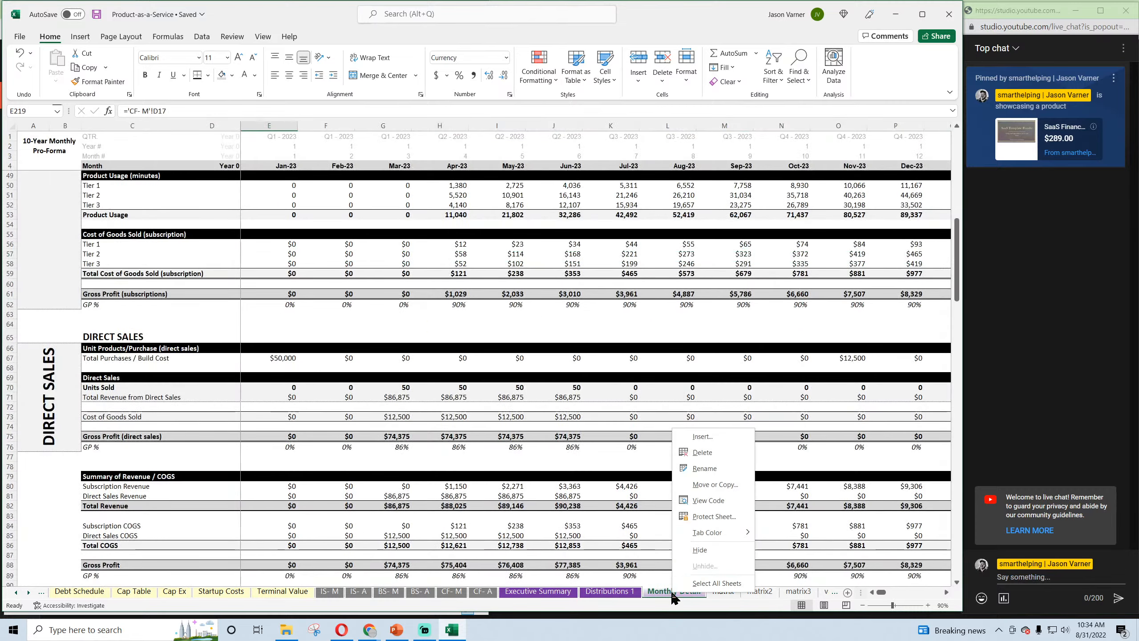
{"action": "left_click", "coordinate": [715, 485]}
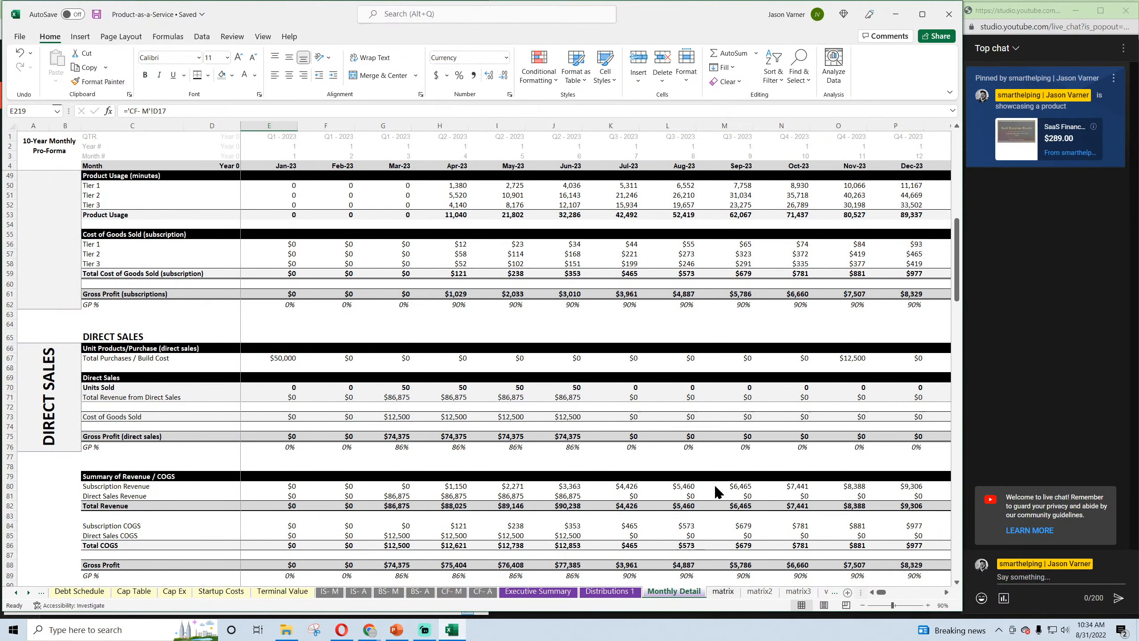
{"action": "scroll", "coordinate": [662, 525], "scroll_direction": "down", "scroll_amount": 4}
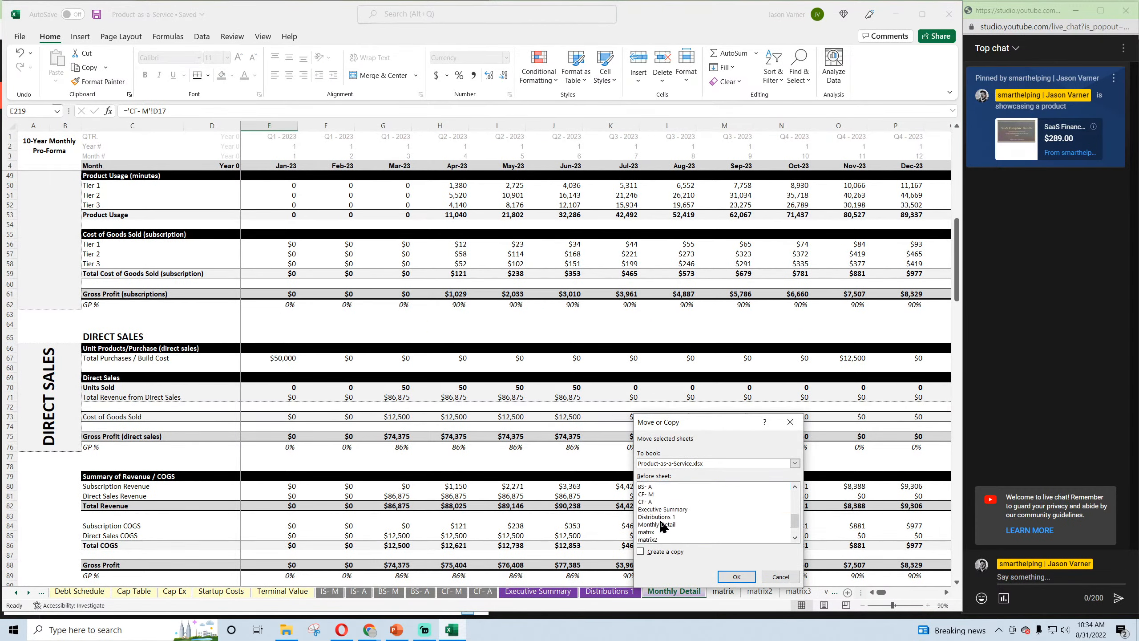
{"action": "left_click", "coordinate": [664, 524]}
{"action": "left_click", "coordinate": [646, 552]}
{"action": "left_click", "coordinate": [737, 576]}
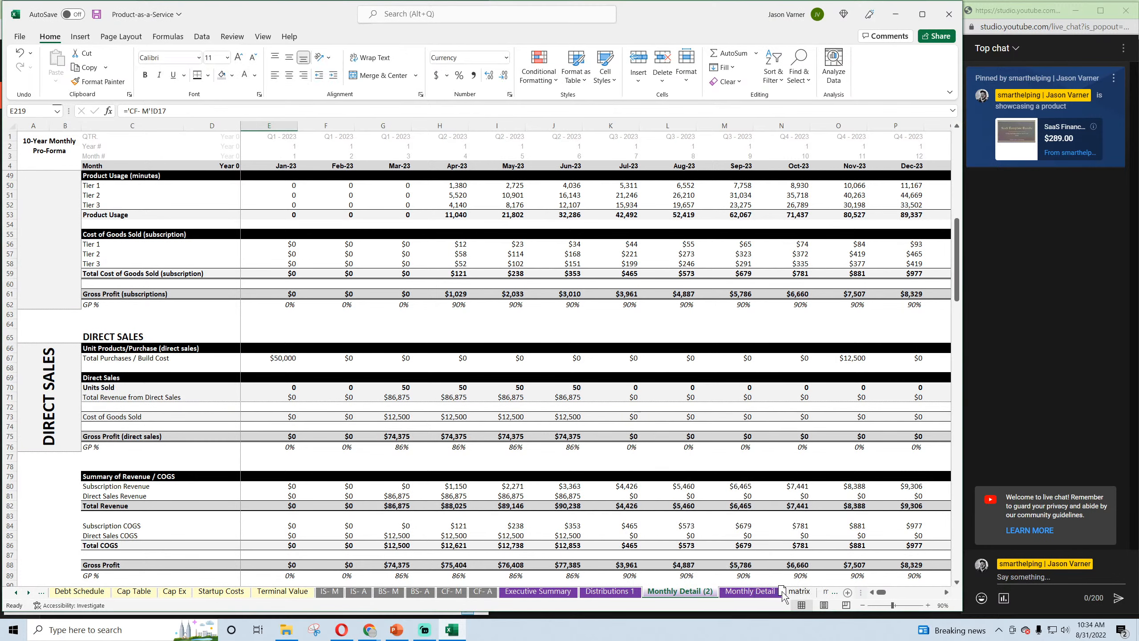
{"action": "left_click_drag", "start_coordinate": [783, 592], "coordinate": [781, 592]}
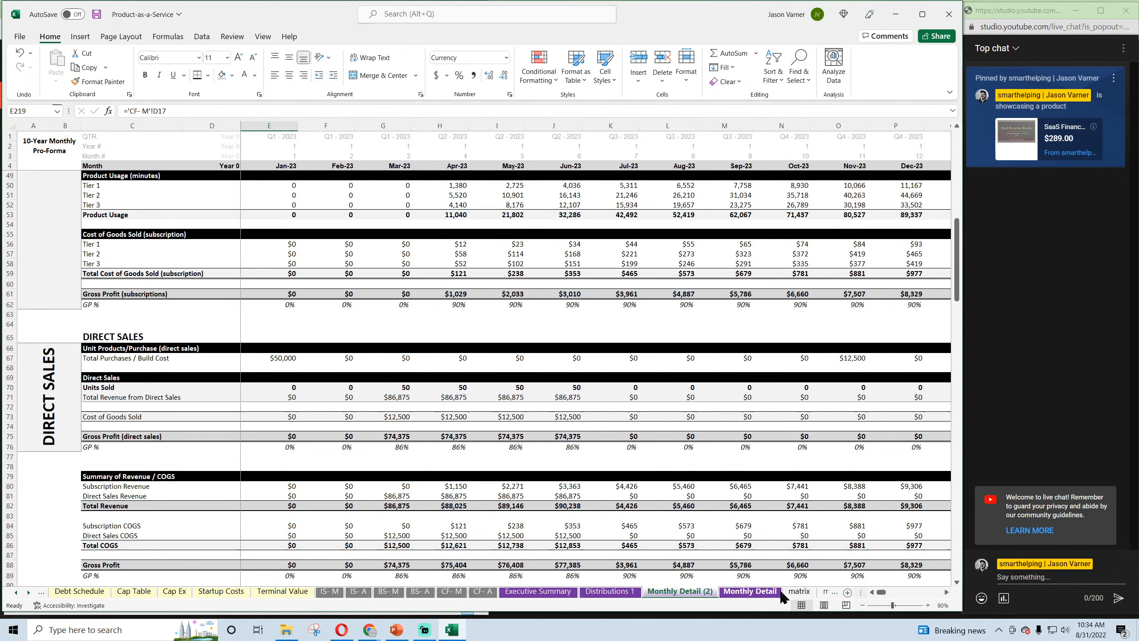
{"action": "left_click", "coordinate": [745, 596]}
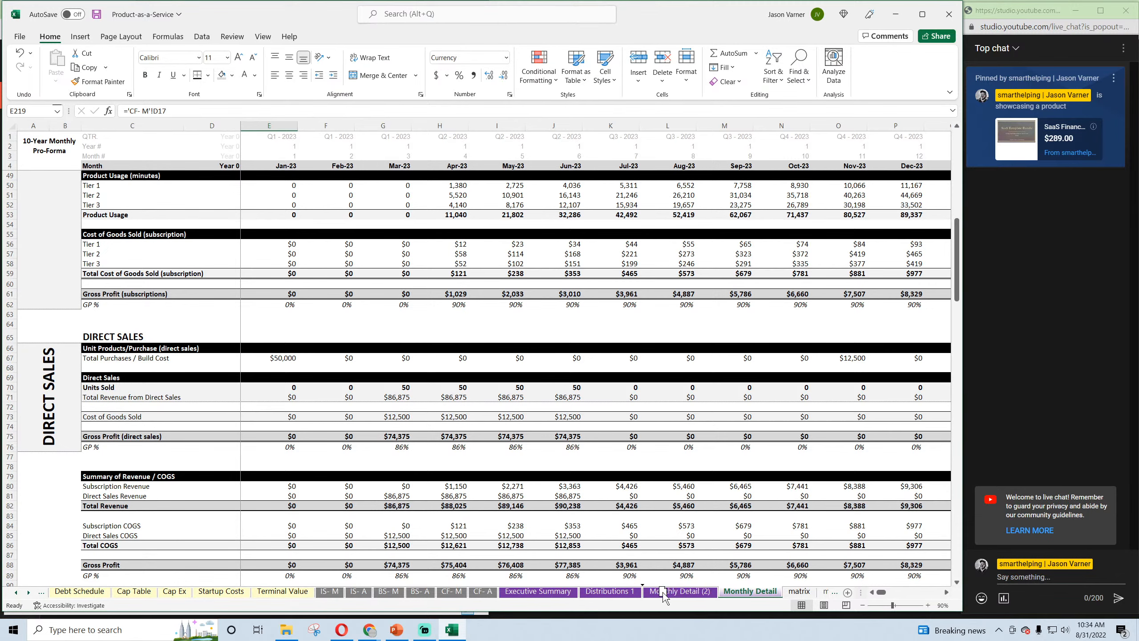
{"action": "left_click_drag", "start_coordinate": [664, 592], "coordinate": [657, 594]}
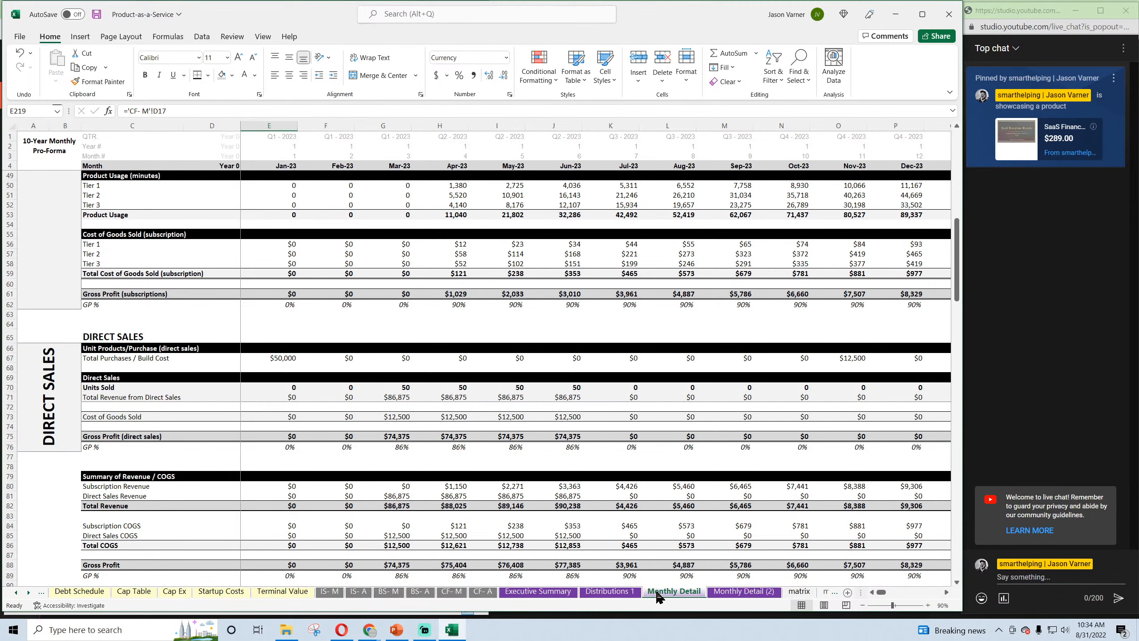
Rename the copied Monthly Detail sheet as Annual Detail
{"action": "double_click", "coordinate": [725, 593]}
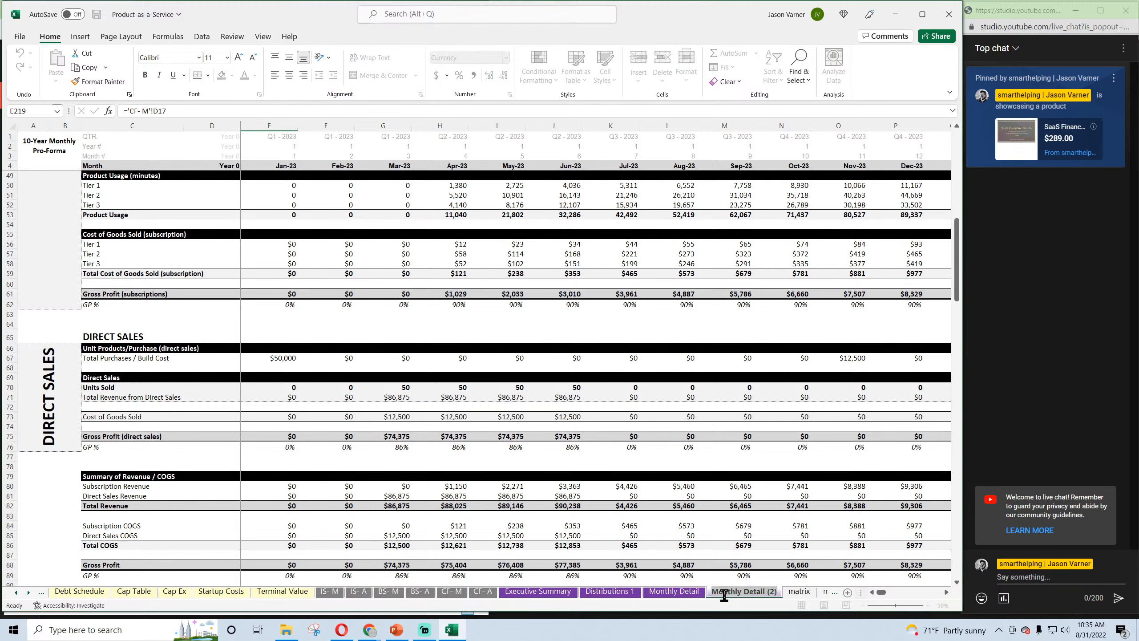
{"action": "type", "text": "Annual Detail"}
{"action": "key", "text": "Return"}
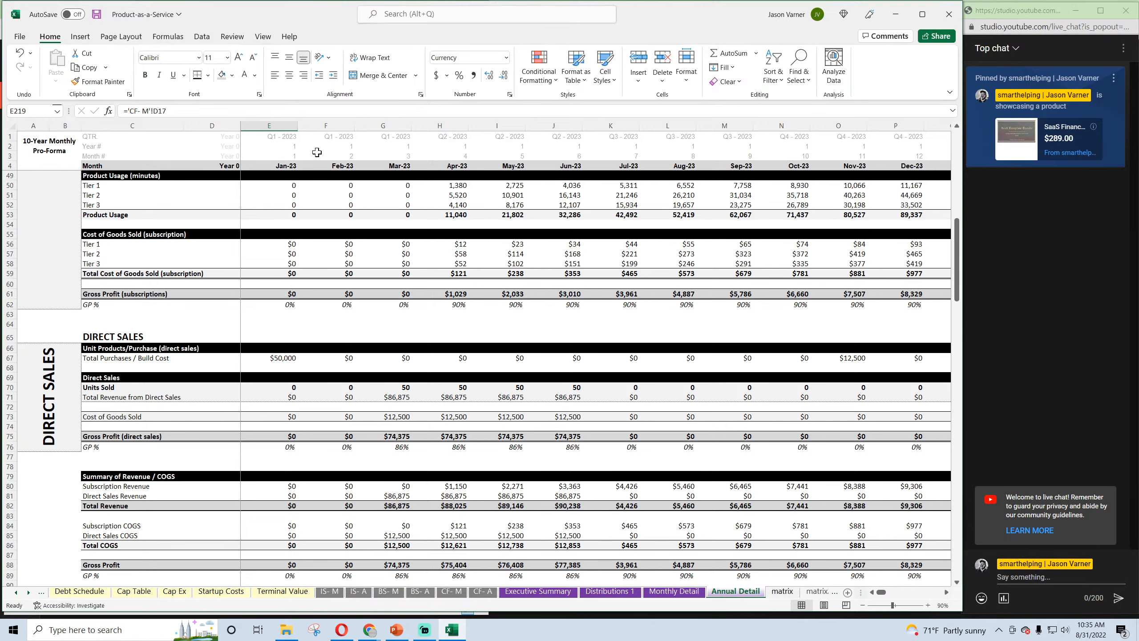
Clear everything in columns O through DT on Annual Detail, keeping only ten period columns
{"action": "mouse_move", "coordinate": [839, 125]}
{"action": "left_mouse_down"}
{"action": "mouse_move", "coordinate": [1138, 140]}
{"action": "mouse_move", "coordinate": [846, 128]}
{"action": "left_mouse_up"}
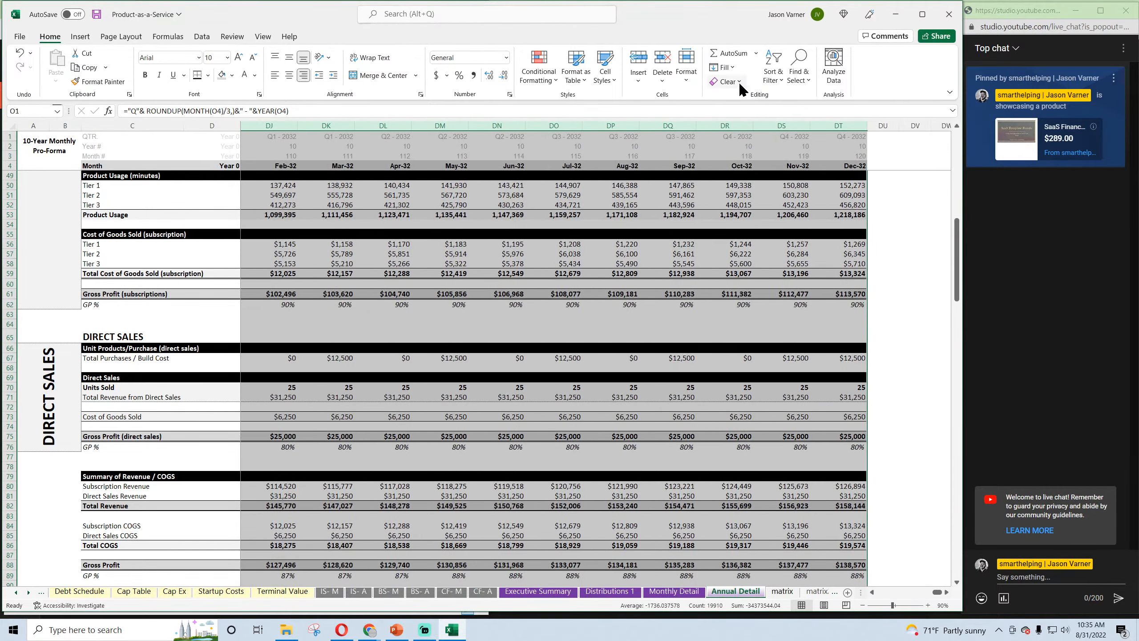
{"action": "left_click", "coordinate": [740, 81]}
{"action": "left_click", "coordinate": [736, 101]}
{"action": "left_click_drag", "start_coordinate": [937, 592], "coordinate": [881, 592]}
{"action": "left_click", "coordinate": [285, 185]}
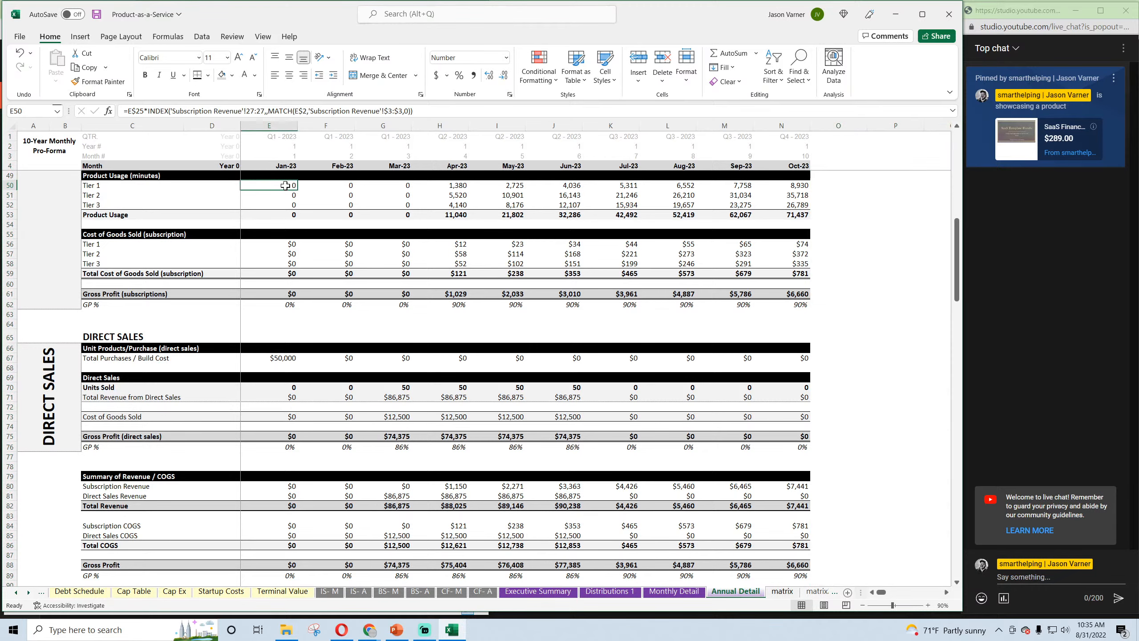
{"action": "type", "text": "="}
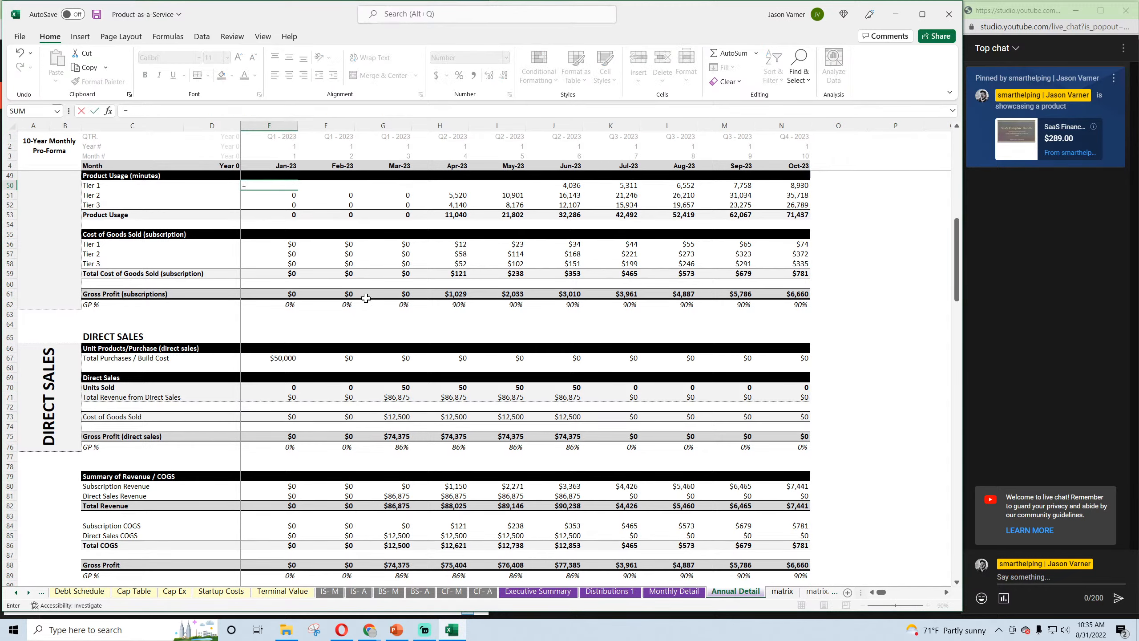
{"action": "type", "text": "sumifs("}
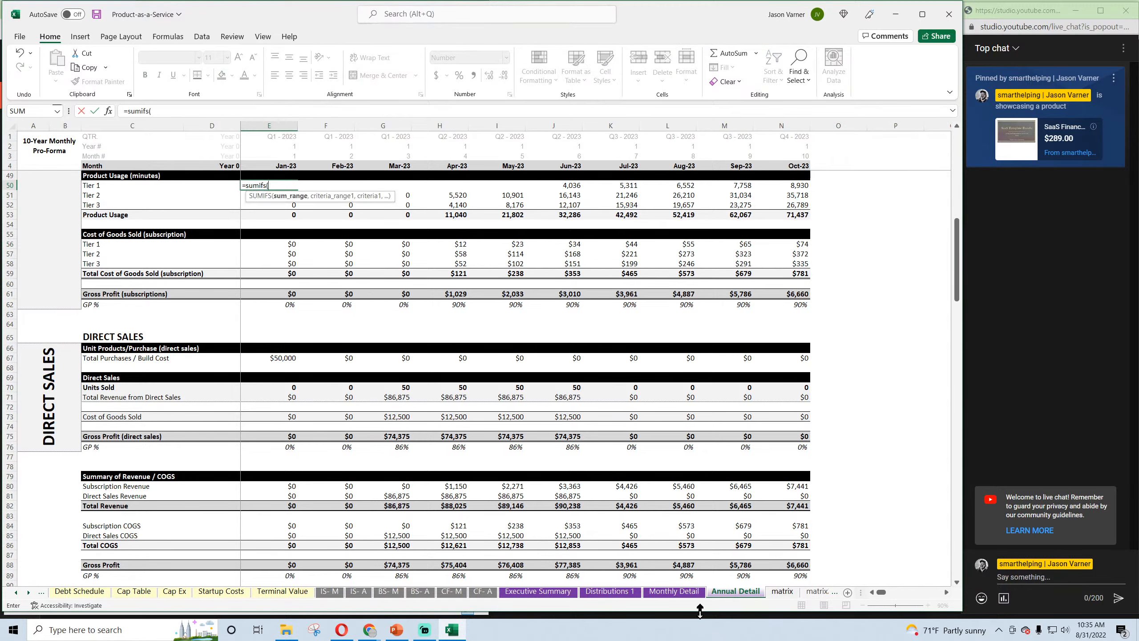
{"action": "left_click", "coordinate": [674, 592]}
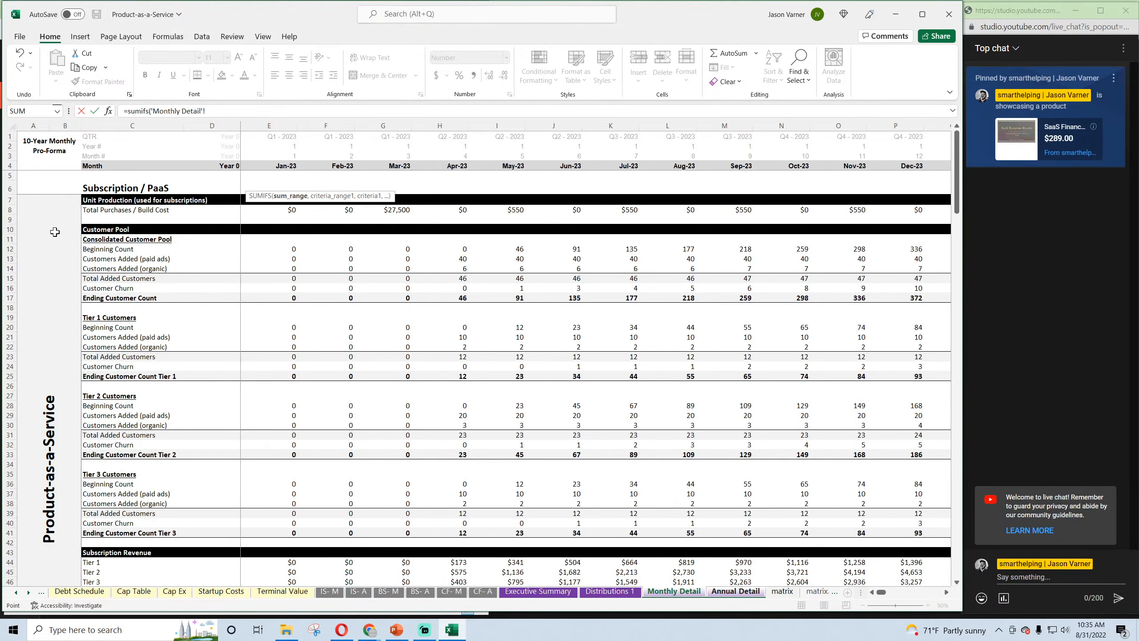
{"action": "left_click_drag", "start_coordinate": [224, 110], "coordinate": [5, 119]}
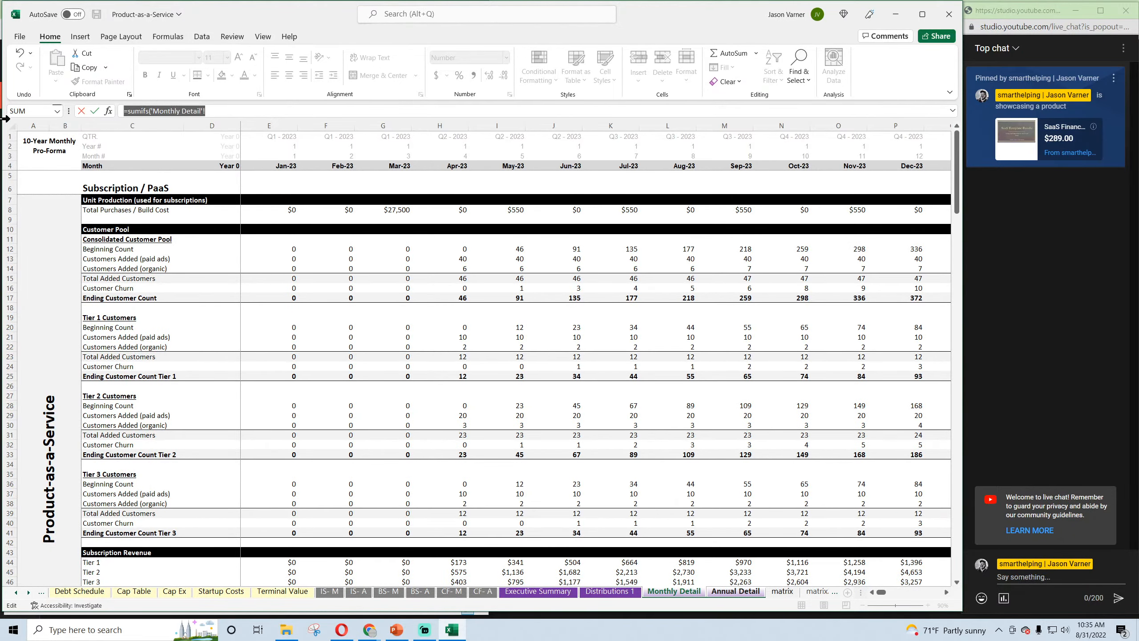
{"action": "key", "text": "Delete"}
{"action": "key", "text": "Return"}
Start a SUMIFS formula in E8 of Annual Detail, Total Purchases / Build Cost, with 'Monthly Detail'!8:8 as the sum range
{"action": "scroll", "coordinate": [322, 315], "scroll_direction": "up", "scroll_amount": 15}
{"action": "left_click", "coordinate": [287, 210]}
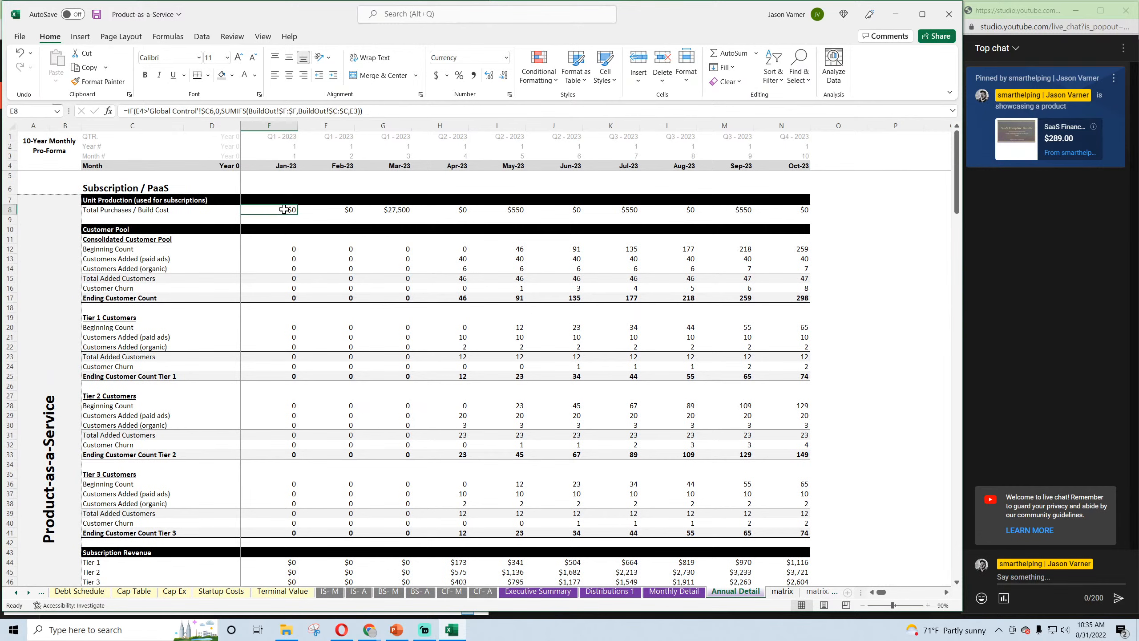
{"action": "type", "text": "=sumifs("}
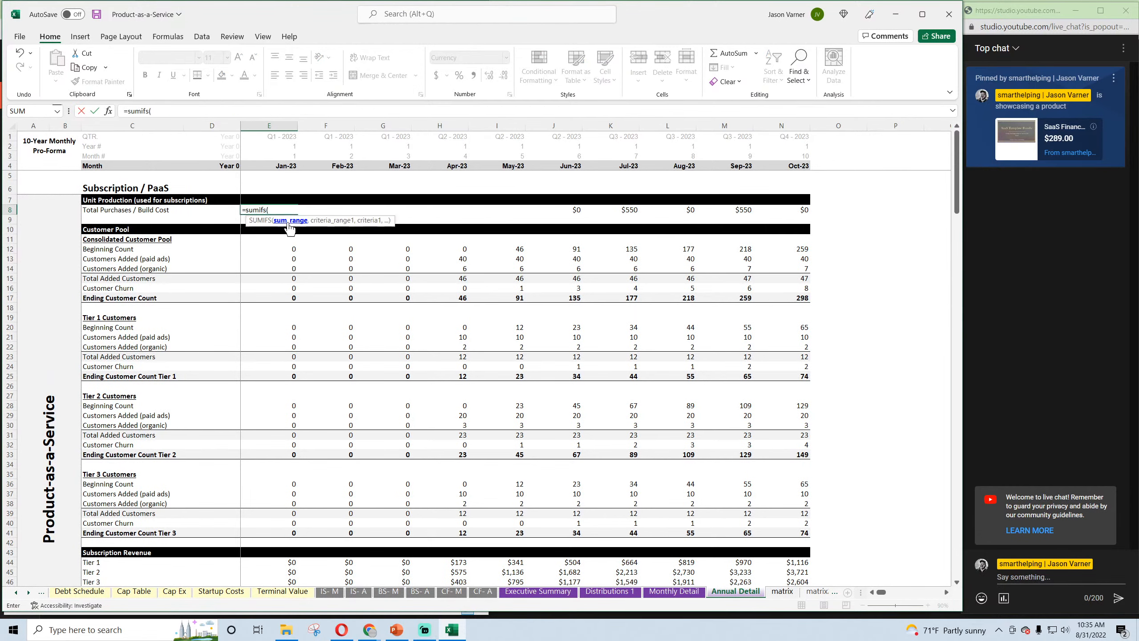
{"action": "left_click", "coordinate": [674, 591]}
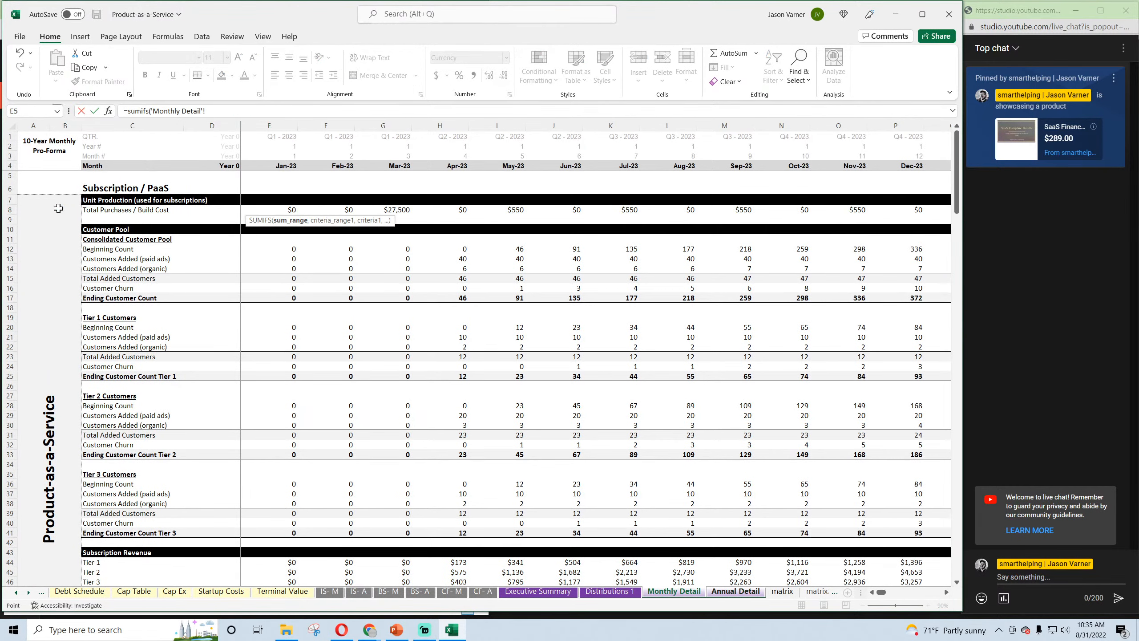
{"action": "left_click_drag", "start_coordinate": [12, 199], "coordinate": [5, 233]}
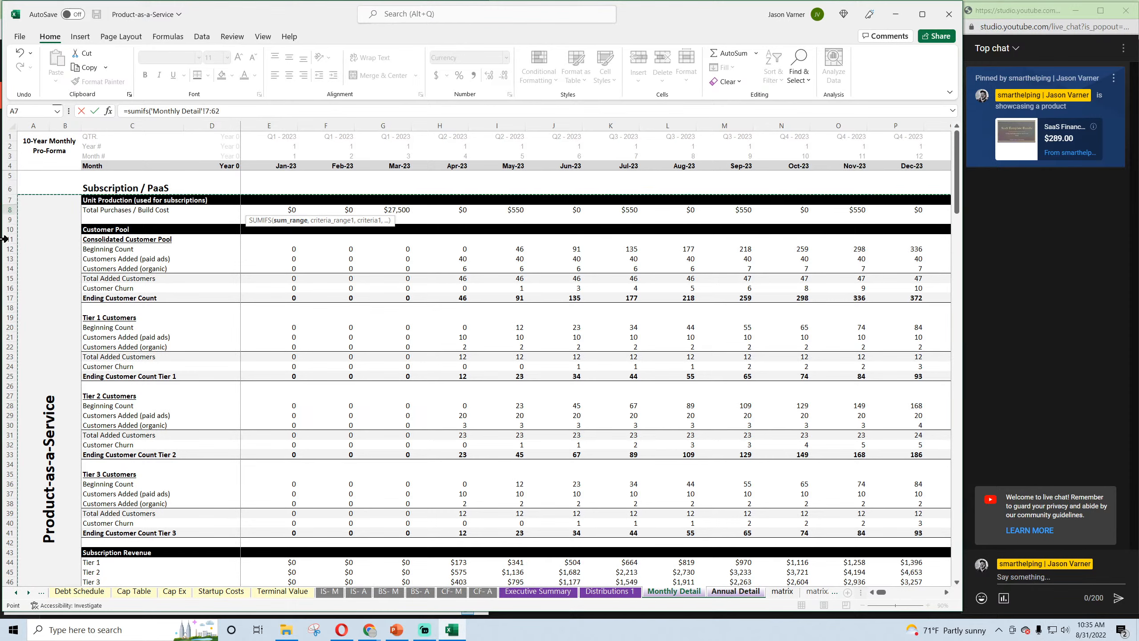
{"action": "key", "text": "BackSpace"}
{"action": "key", "text": "BackSpace"}
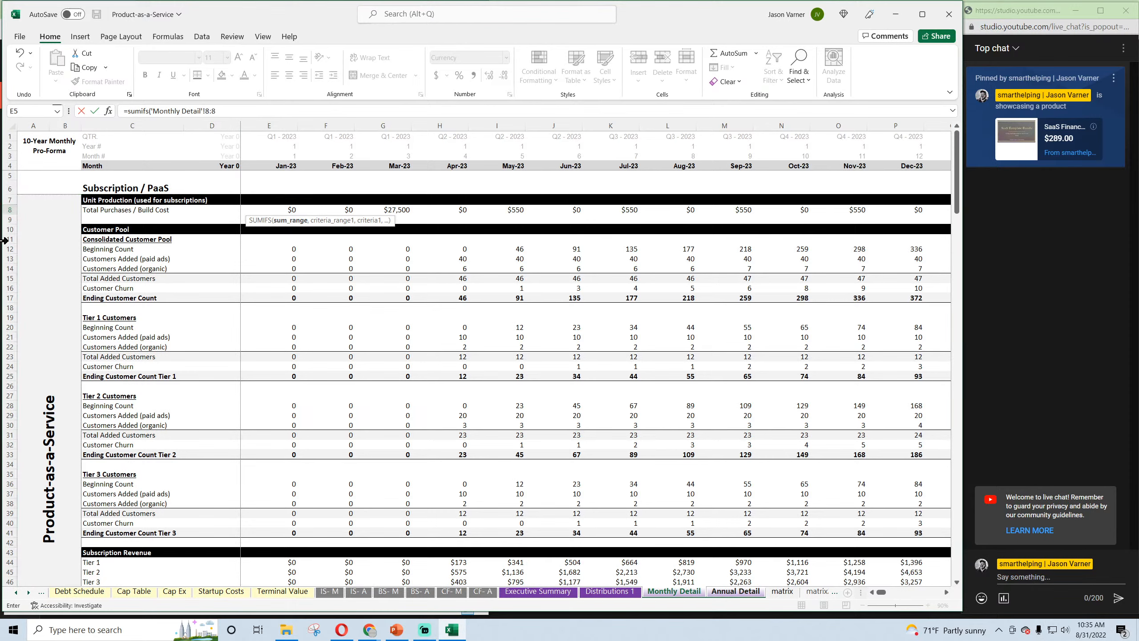
{"action": "type", "text": ","}
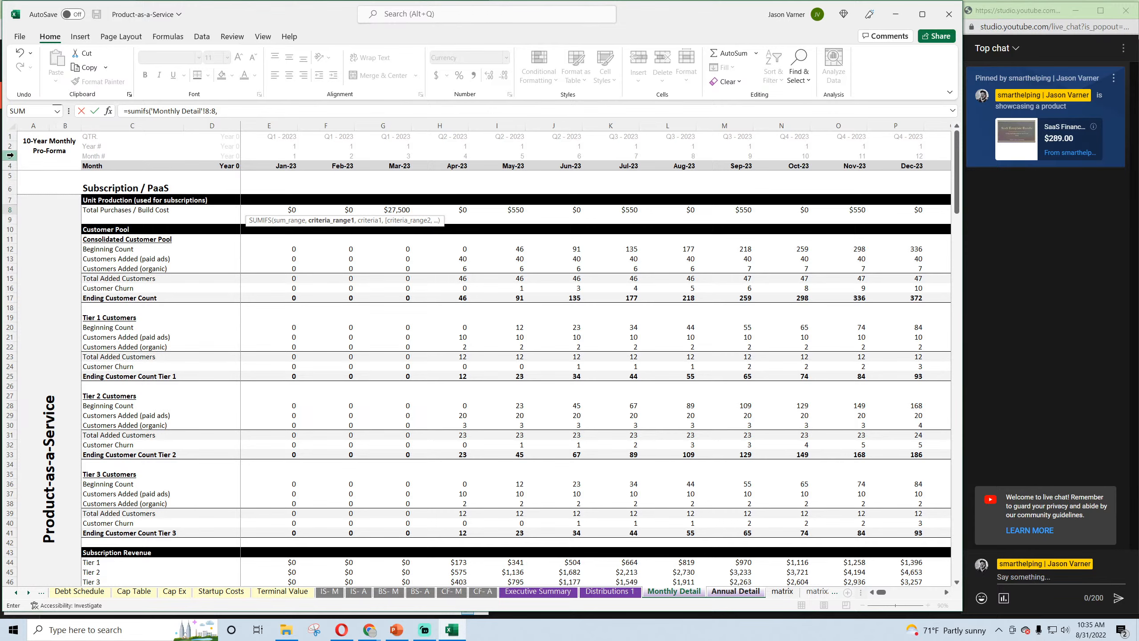
Set the criteria range of the E8 SUMIFS formula to the year row, 'Monthly Detail'!2:2
{"action": "left_click_drag", "start_coordinate": [10, 155], "coordinate": [10, 136]}
{"action": "key", "text": "BackSpace"}
{"action": "key", "text": "BackSpace"}
{"action": "key", "text": "BackSpace"}
{"action": "type", "text": "2:2,"}
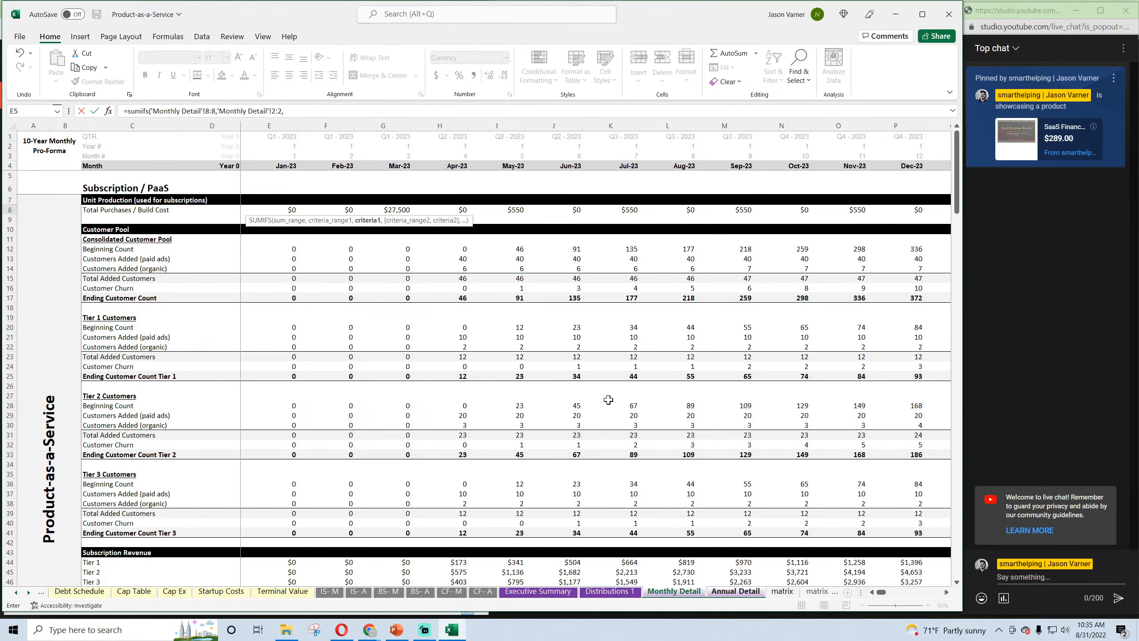
Complete the E8 formula with E$2 as the criterion without a sheet reference and the criteria range anchored as $2:$2
{"action": "left_click", "coordinate": [736, 591]}
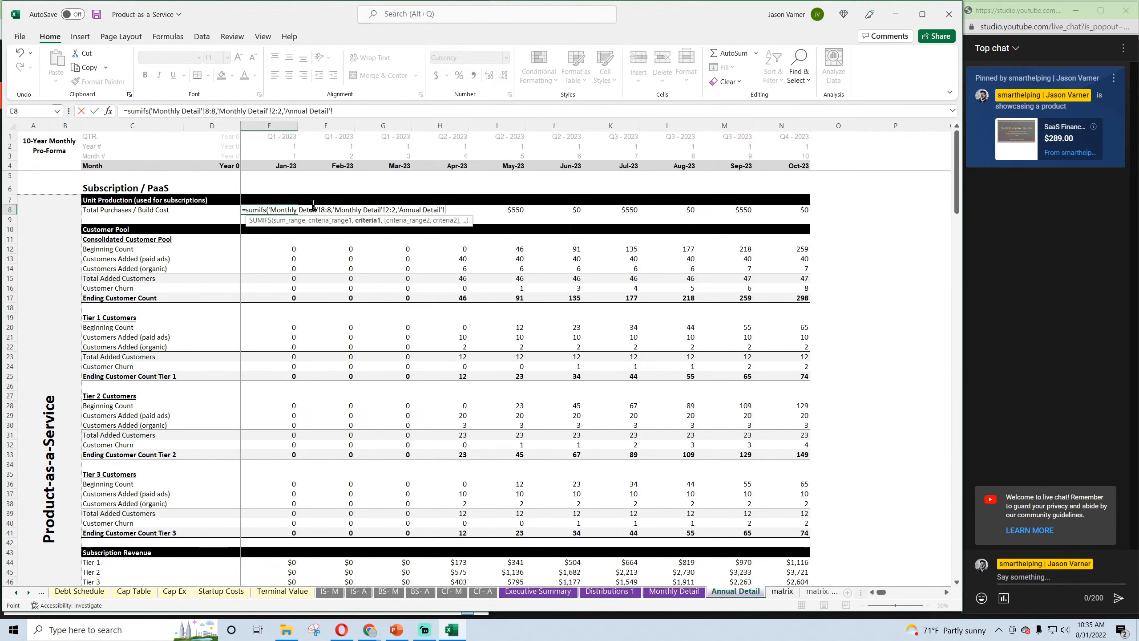
{"action": "left_click", "coordinate": [281, 149]}
{"action": "left_click", "coordinate": [339, 111]}
{"action": "type", "text": "$2"}
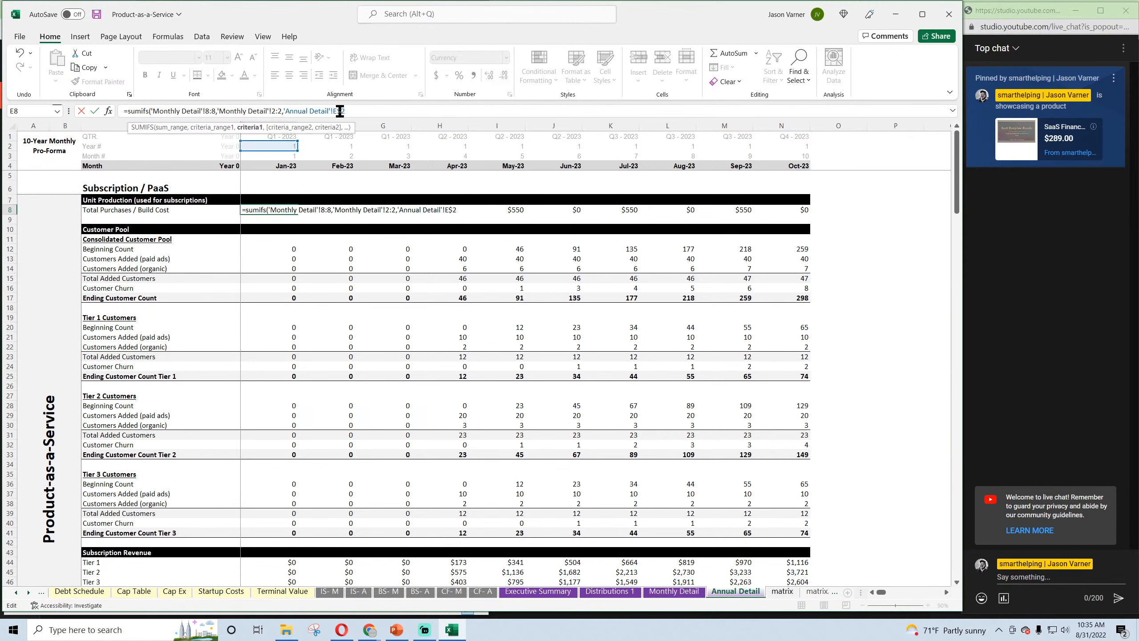
{"action": "key", "text": "BackSpace"}
{"action": "key", "text": "BackSpace"}
{"action": "key", "text": "BackSpace"}
{"action": "key", "text": "BackSpace"}
{"action": "key", "text": "BackSpace"}
{"action": "key", "text": "BackSpace"}
{"action": "key", "text": "BackSpace"}
{"action": "key", "text": "BackSpace"}
{"action": "key", "text": "BackSpace"}
{"action": "key", "text": "BackSpace"}
{"action": "key", "text": "BackSpace"}
{"action": "key", "text": "BackSpace"}
{"action": "key", "text": "BackSpace"}
{"action": "key", "text": "BackSpace"}
{"action": "key", "text": "BackSpace"}
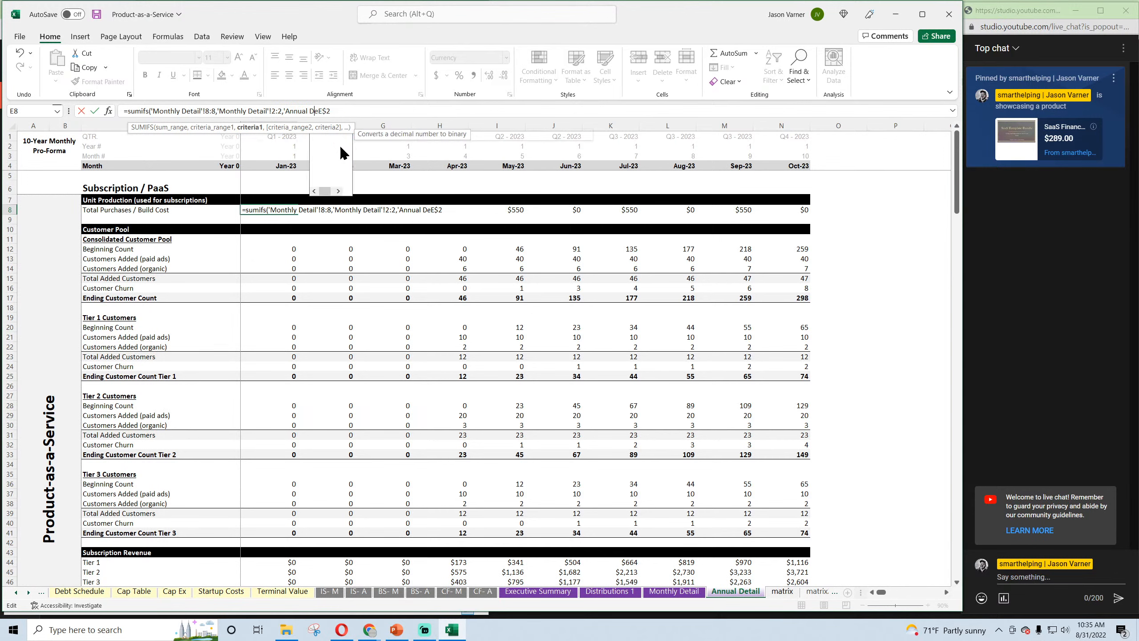
{"action": "key", "text": "BackSpace"}
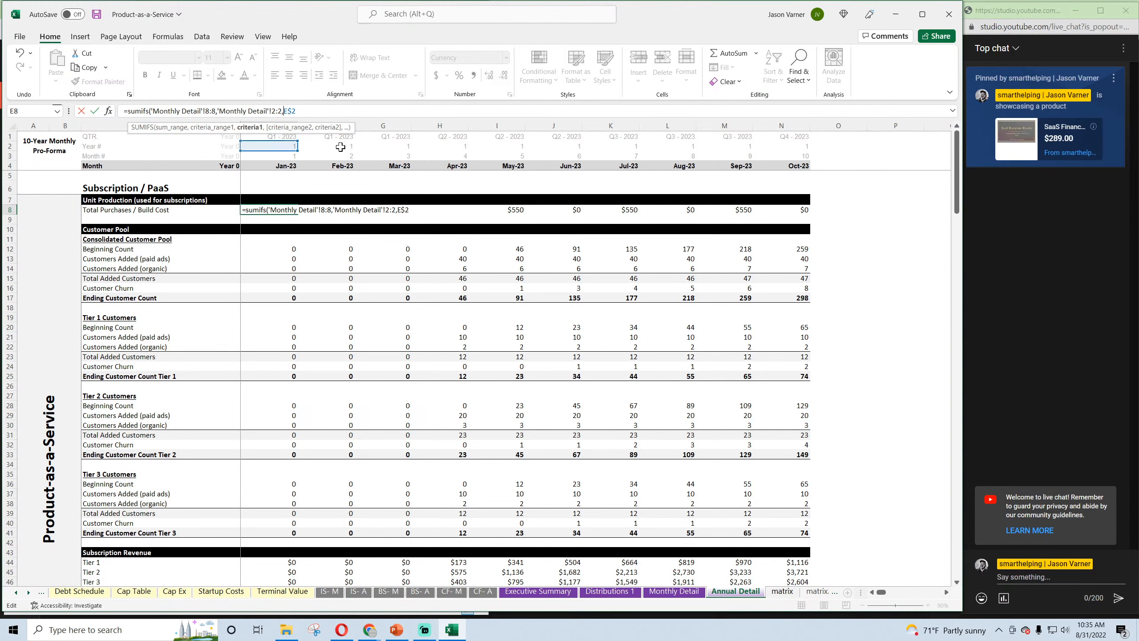
{"action": "left_click", "coordinate": [279, 110]}
{"action": "key", "text": "Return"}
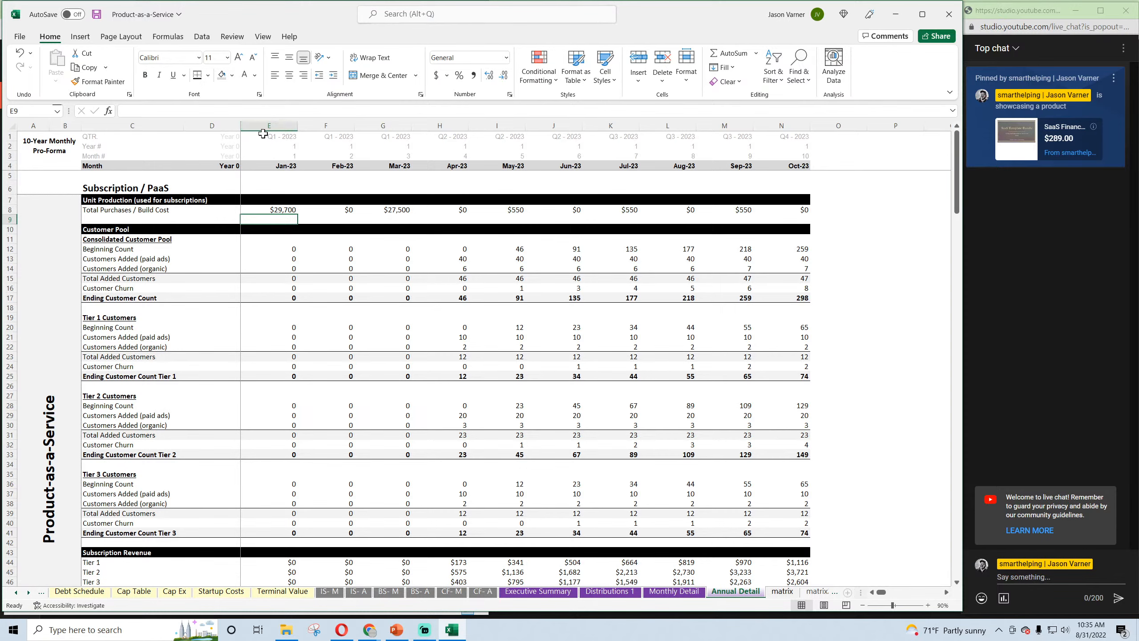
Fill the Total Purchases / Build Cost formula from E8 across to N8
{"action": "left_click", "coordinate": [287, 210]}
{"action": "left_click_drag", "start_coordinate": [297, 214], "coordinate": [785, 227]}
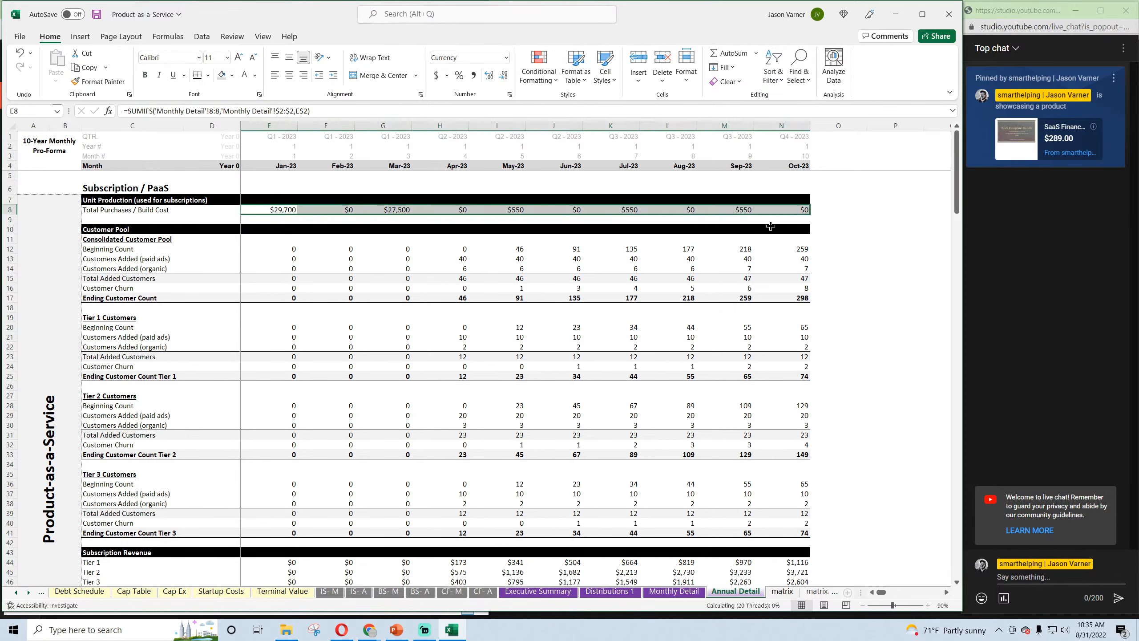
{"action": "left_click", "coordinate": [283, 211]}
{"action": "right_click", "coordinate": [283, 215]}
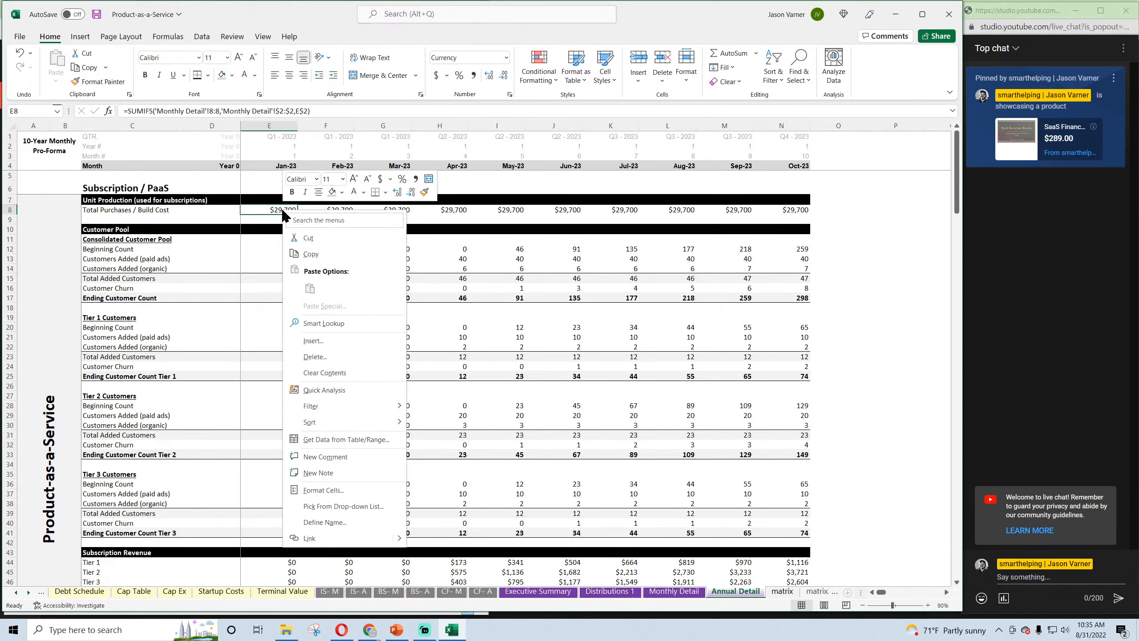
{"action": "left_click", "coordinate": [270, 209]}
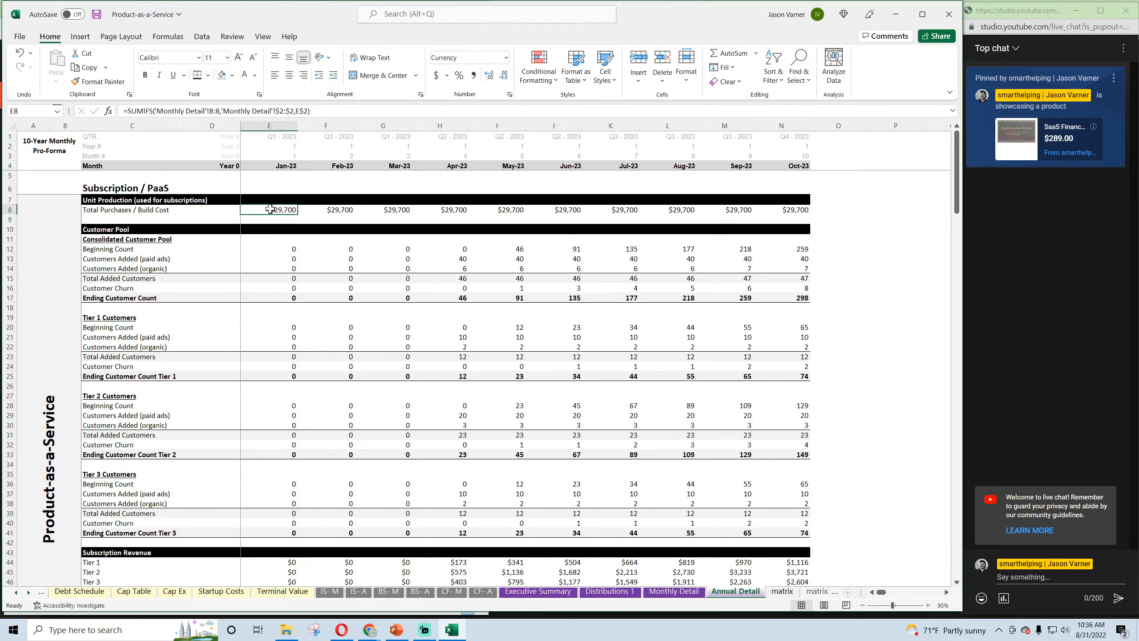
Copy the E8 formula into E44 and fill it over the Subscription Revenue Tier 1 to Tier 3 rows through N46
{"action": "right_click", "coordinate": [275, 209]}
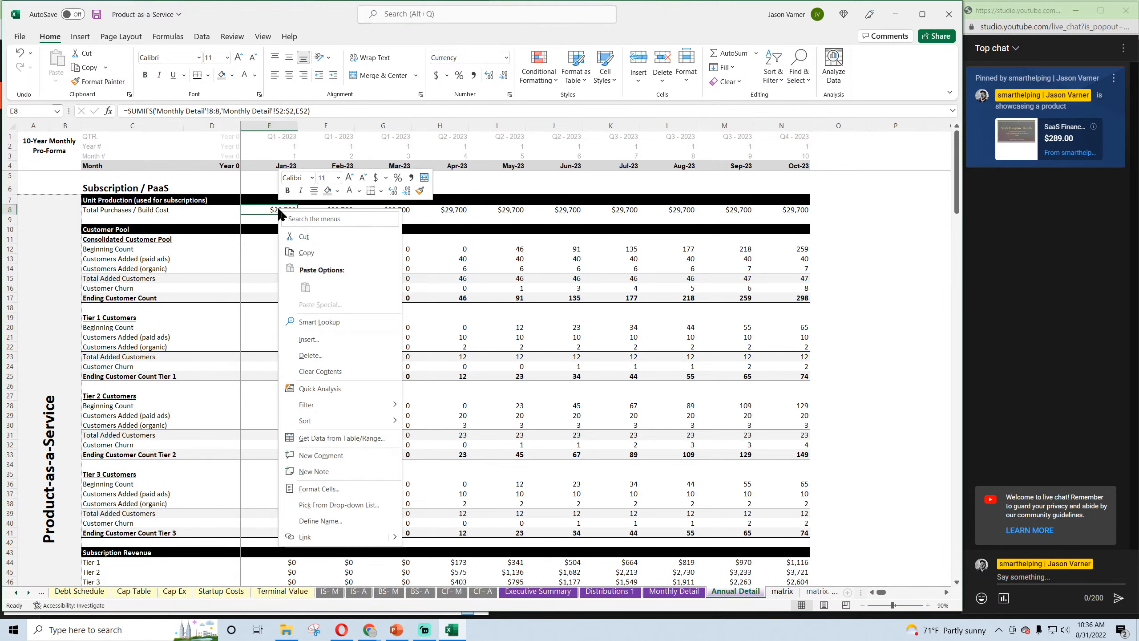
{"action": "left_click", "coordinate": [312, 251]}
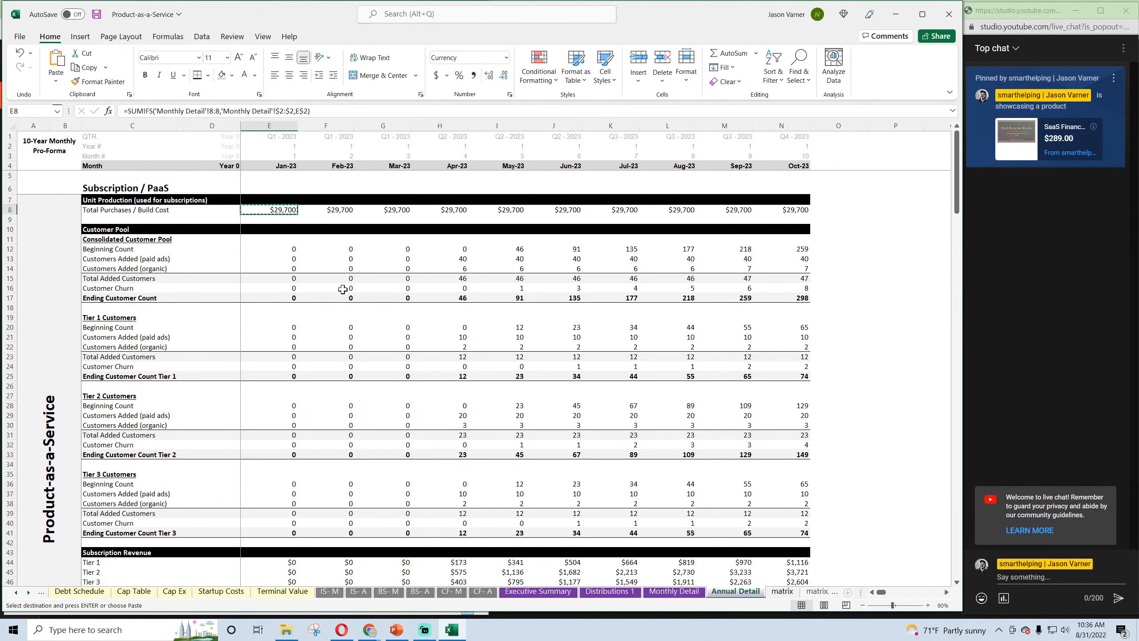
{"action": "scroll", "coordinate": [342, 289], "scroll_direction": "down", "scroll_amount": 4}
{"action": "right_click", "coordinate": [283, 449]}
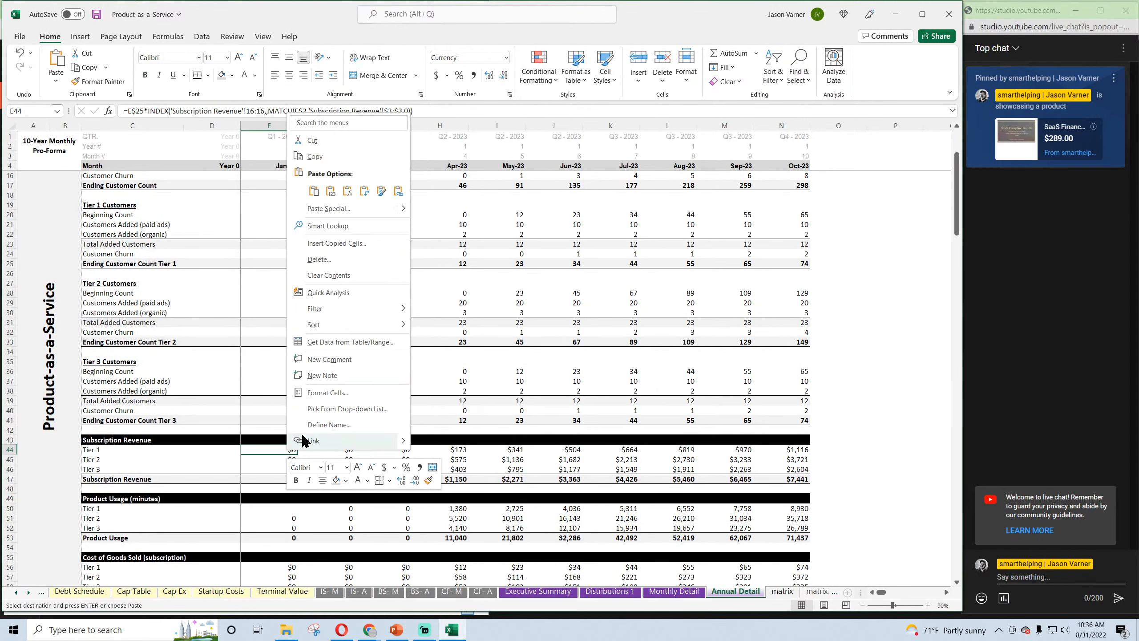
{"action": "left_click", "coordinate": [313, 192]}
{"action": "left_click_drag", "start_coordinate": [297, 454], "coordinate": [810, 475]}
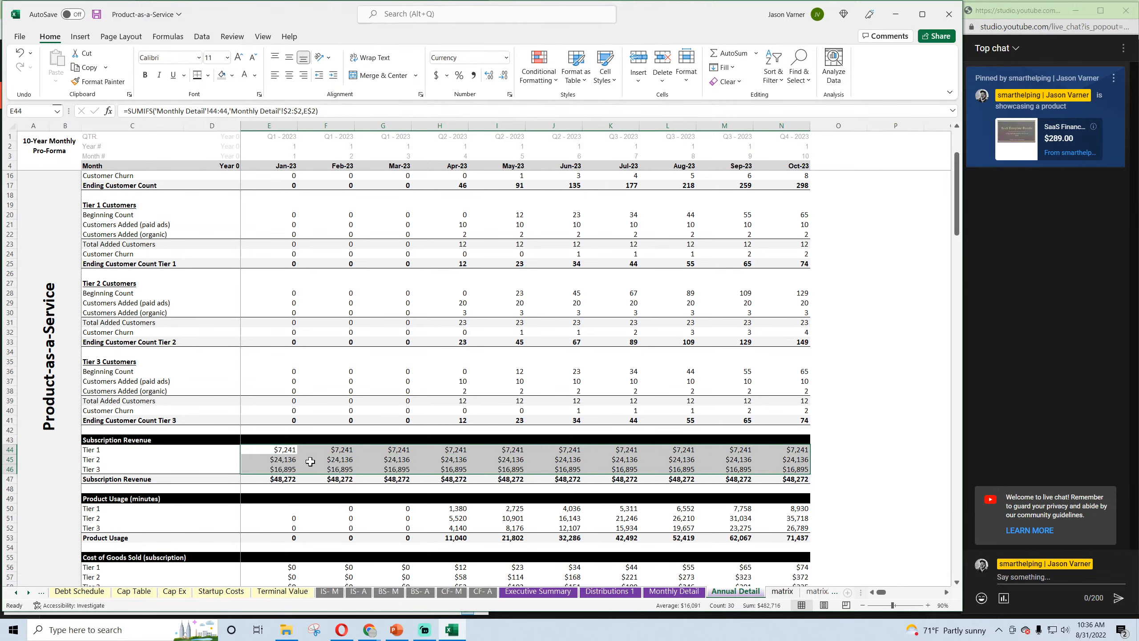
Copy the Subscription Revenue tier formulas E44:N46 into the Product Usage (minutes) tier rows starting at E50
{"action": "right_click", "coordinate": [310, 464]}
{"action": "left_click", "coordinate": [338, 167]}
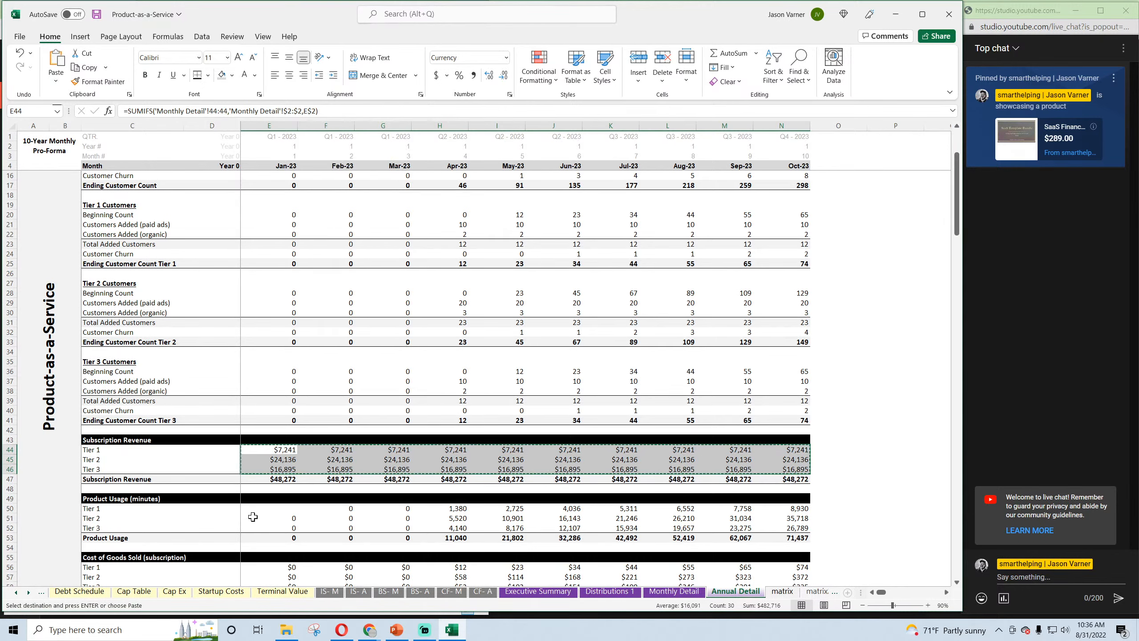
{"action": "right_click", "coordinate": [258, 510]}
{"action": "left_click", "coordinate": [315, 249]}
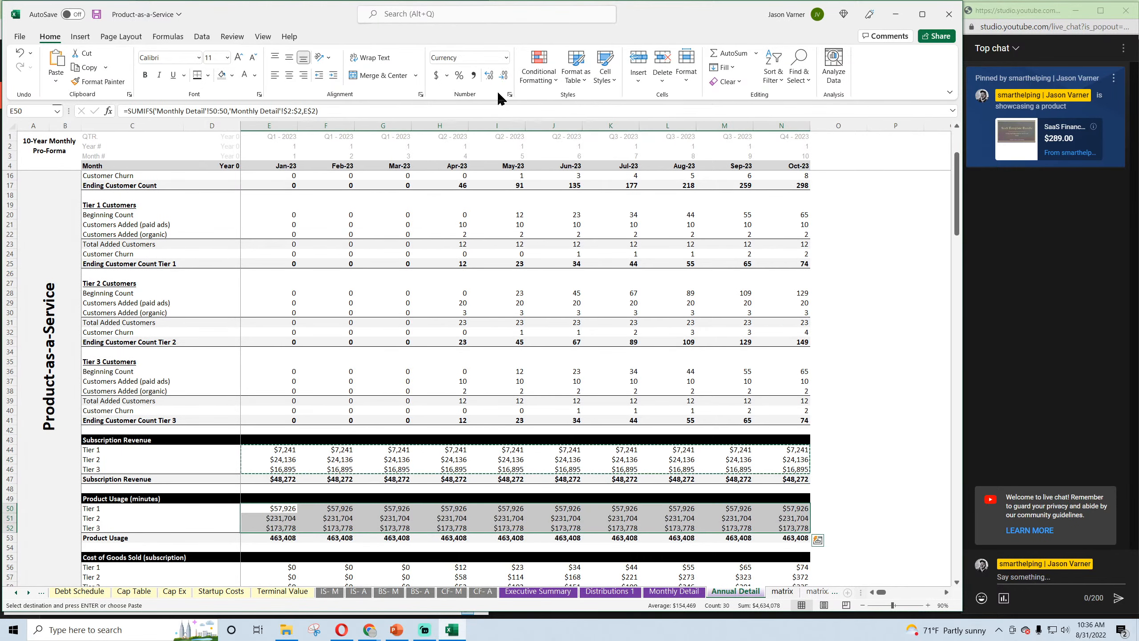
Format the Product Usage tier cells E50:N52 as Number with 0 decimal places and a thousands separator
{"action": "left_click", "coordinate": [510, 94]}
{"action": "left_click", "coordinate": [487, 256]}
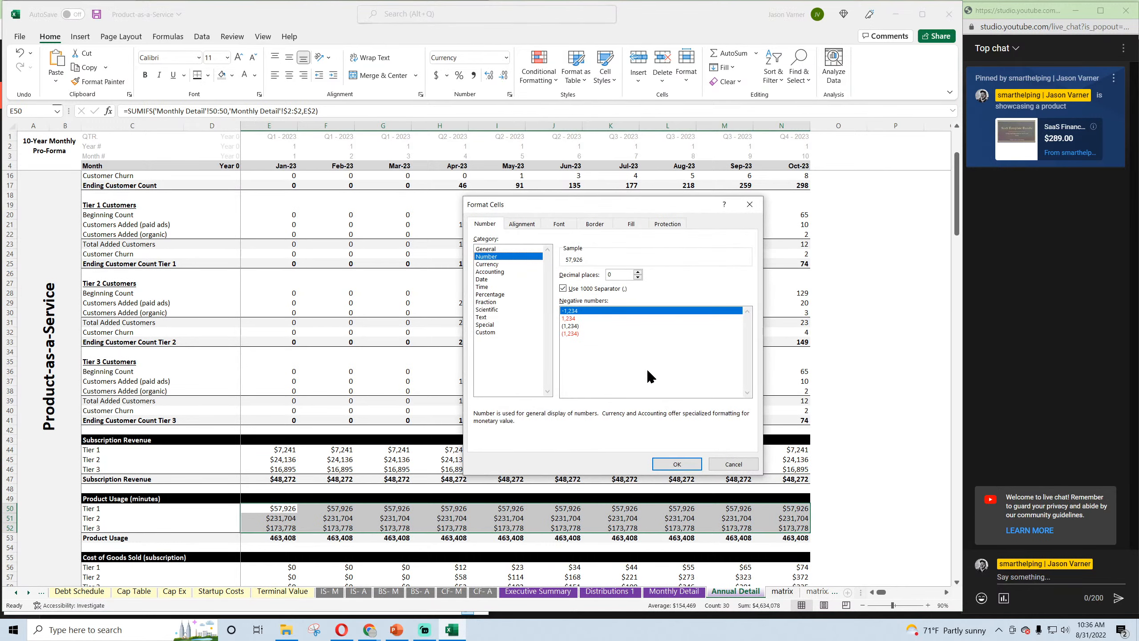
{"action": "left_click", "coordinate": [677, 465]}
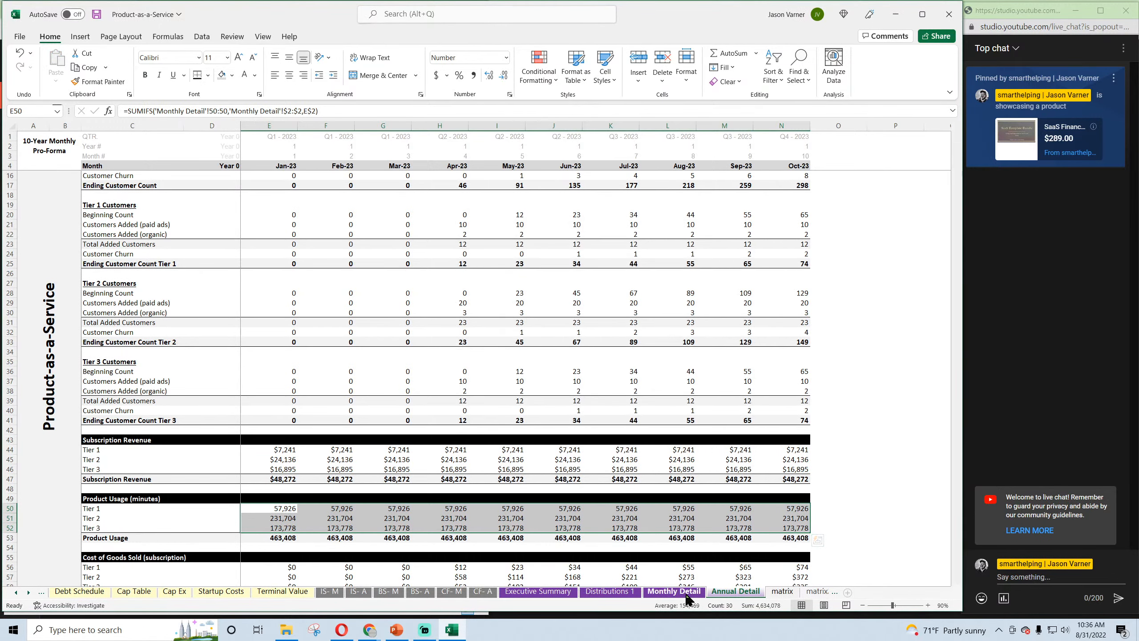
Review the customer pool and subscription rows on Monthly Detail, and compare them with the same rows on Annual Detail
{"action": "key", "text": "ctrl+Page_Up"}
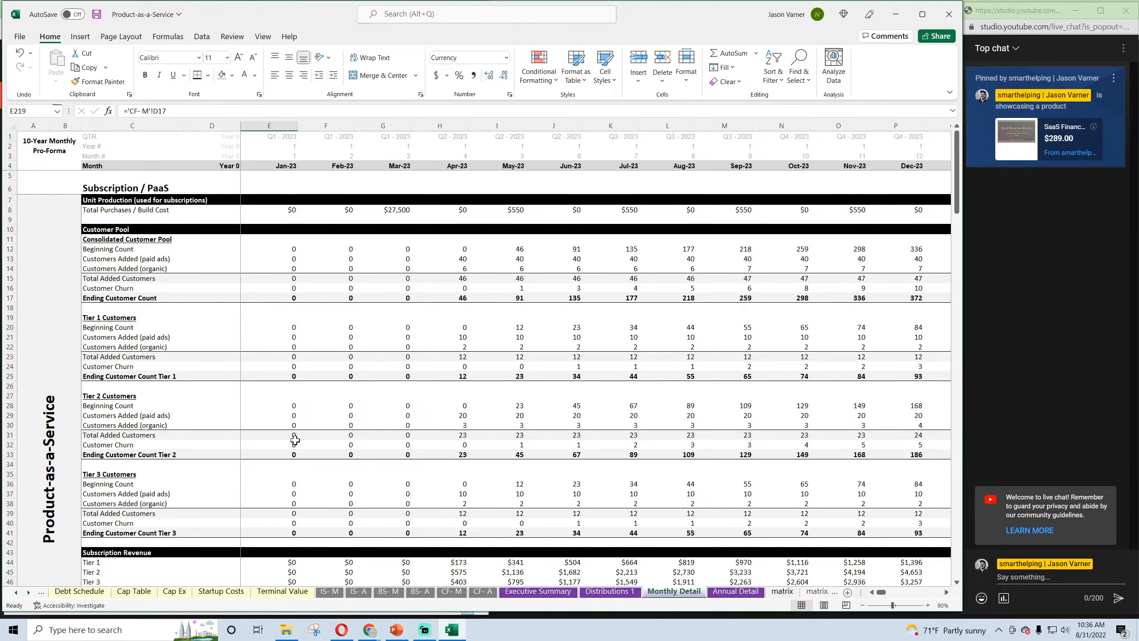
{"action": "scroll", "coordinate": [295, 440], "scroll_direction": "down", "scroll_amount": 7}
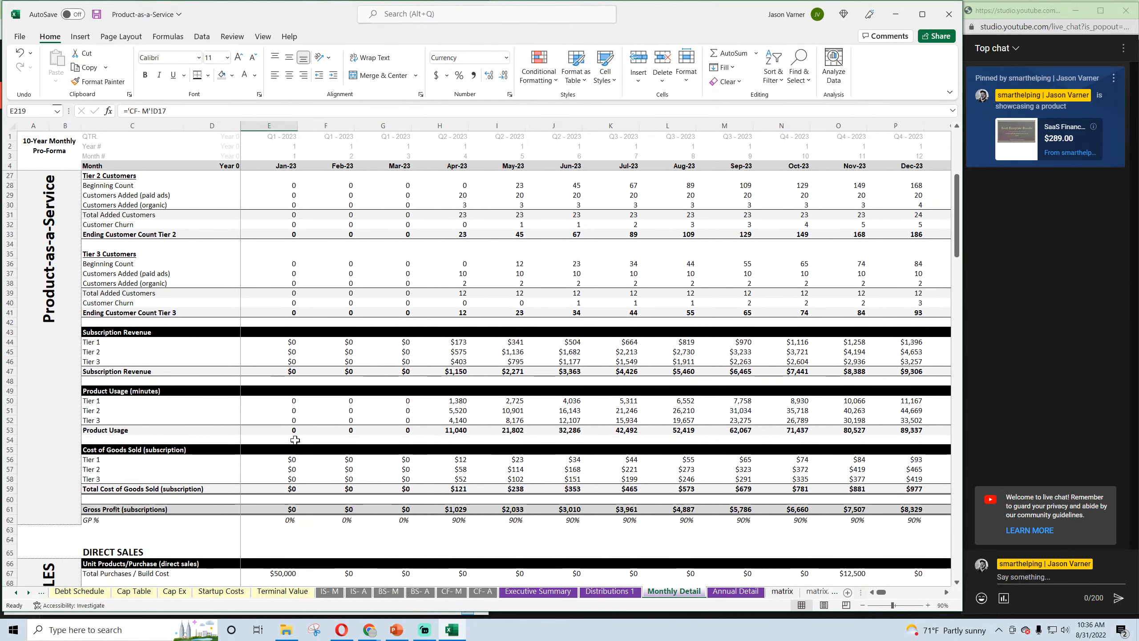
{"action": "scroll", "coordinate": [295, 439], "scroll_direction": "up", "scroll_amount": 5}
{"action": "scroll", "coordinate": [294, 439], "scroll_direction": "up", "scroll_amount": 3}
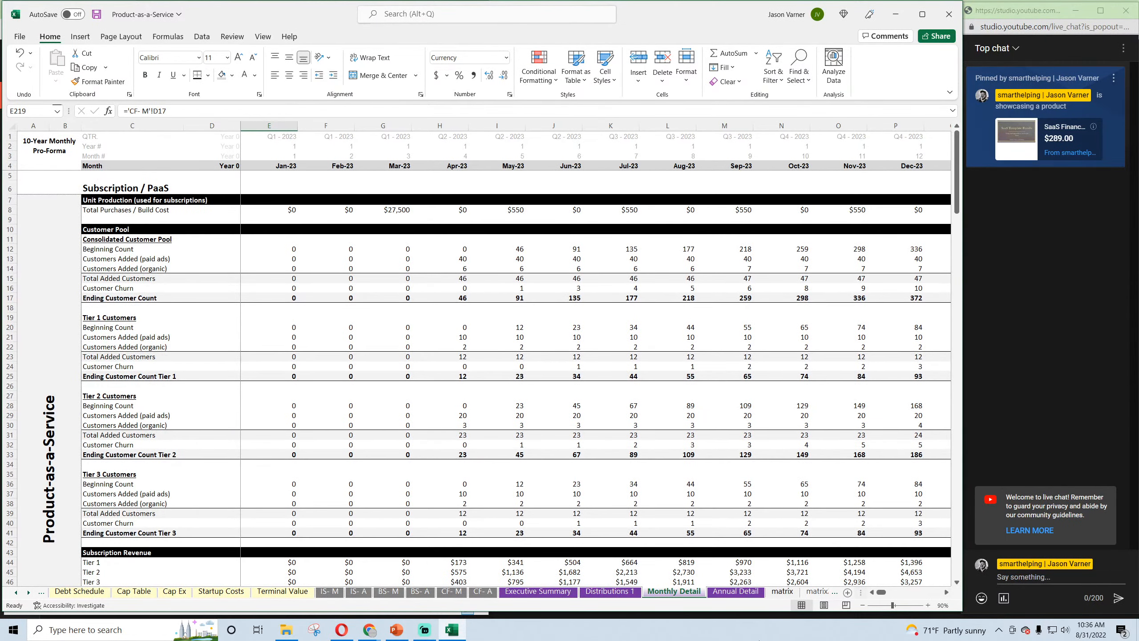
{"action": "left_click", "coordinate": [739, 597]}
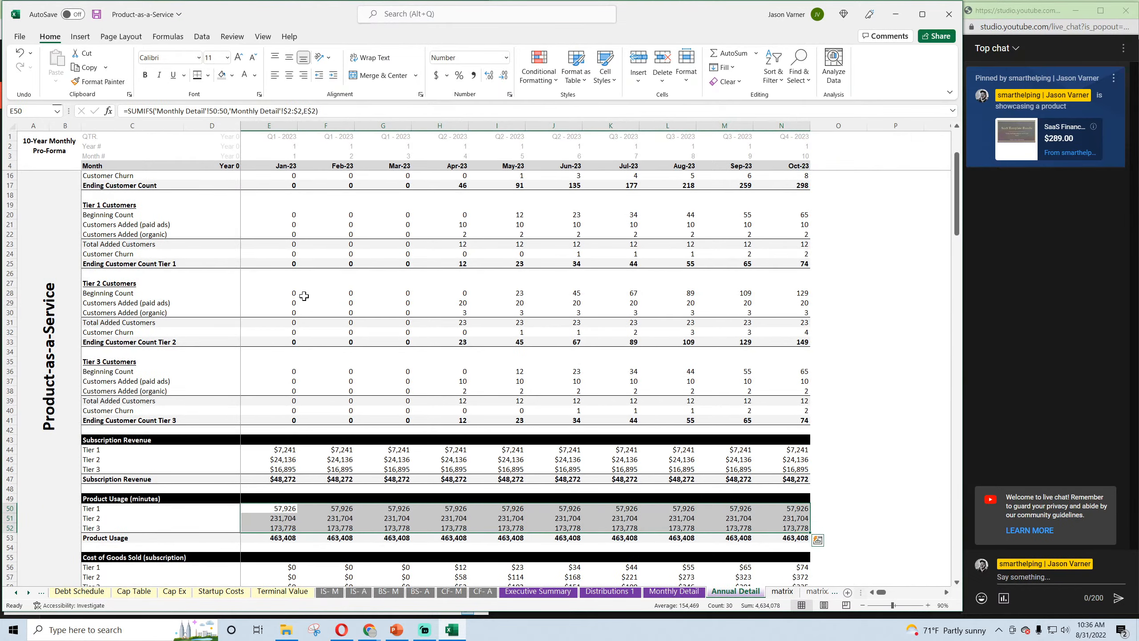
{"action": "scroll", "coordinate": [304, 296], "scroll_direction": "up", "scroll_amount": 4}
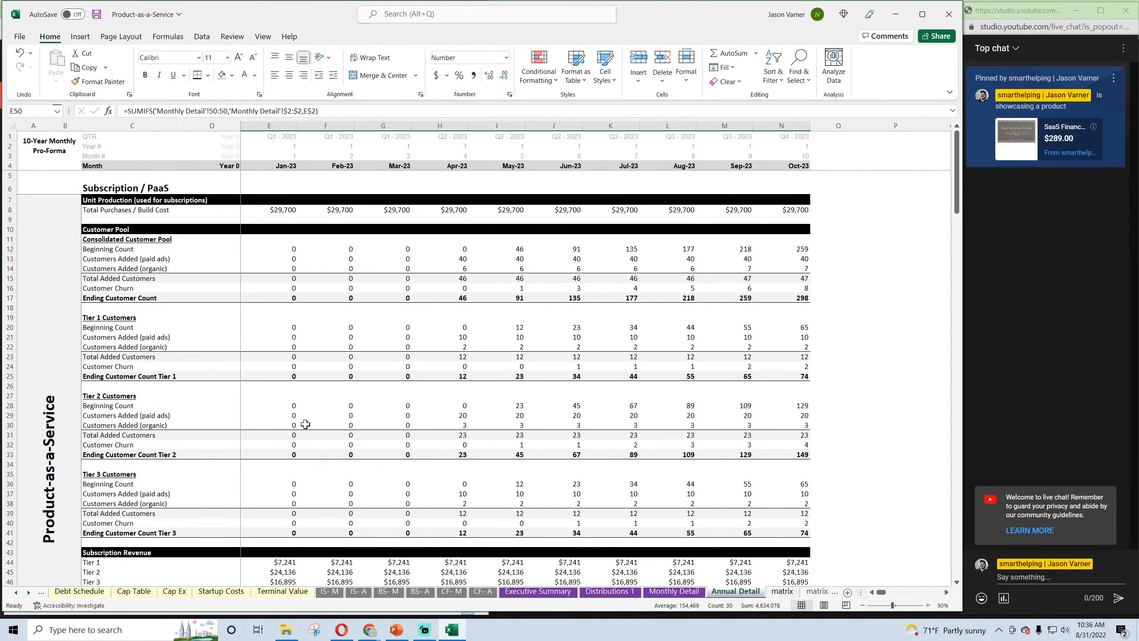
{"action": "scroll", "coordinate": [285, 572], "scroll_direction": "down", "scroll_amount": 4}
Copy the Product Usage Tier 1 formula in E50 and paste only the formula into E13, Customers Added (paid ads)
{"action": "left_click", "coordinate": [276, 509]}
{"action": "right_click", "coordinate": [280, 510]}
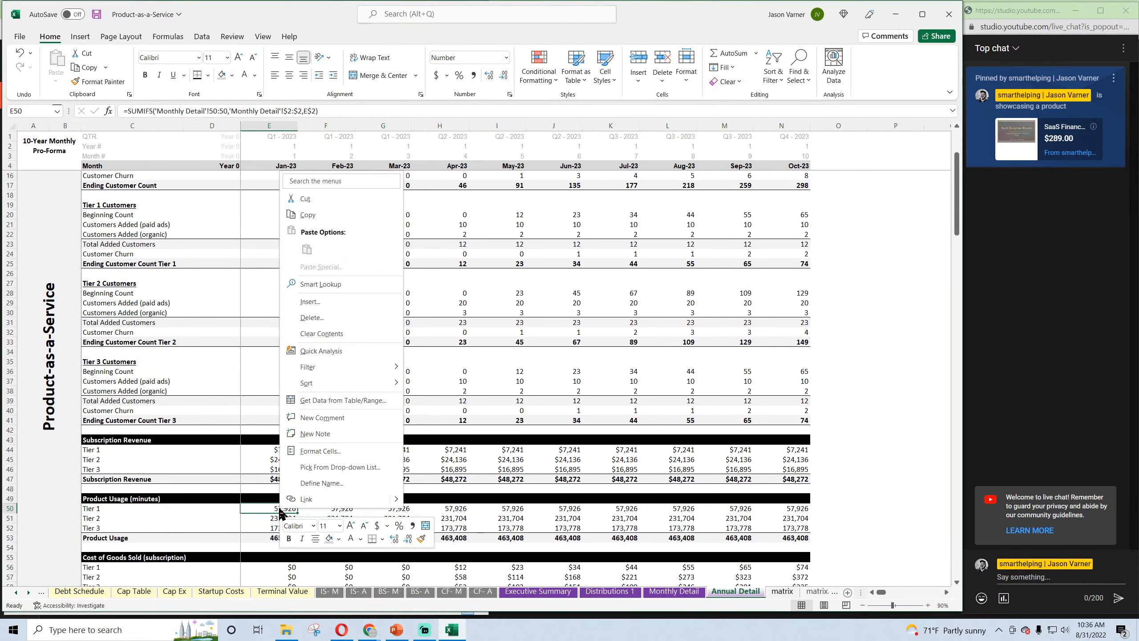
{"action": "left_click", "coordinate": [307, 214]}
{"action": "scroll", "coordinate": [298, 371], "scroll_direction": "up", "scroll_amount": 4}
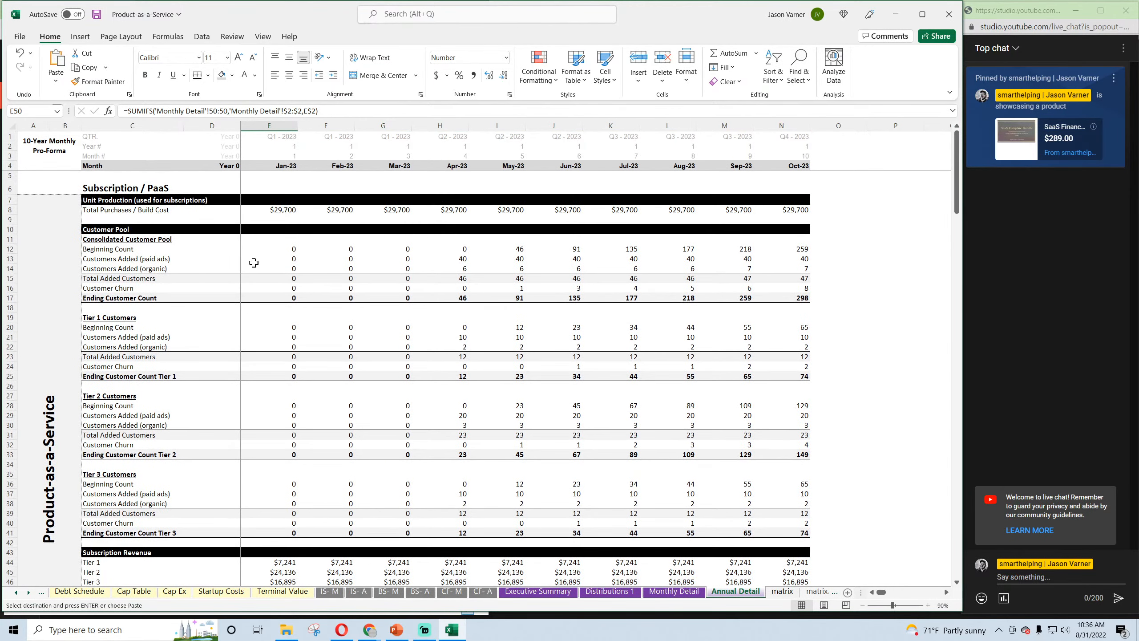
{"action": "right_click", "coordinate": [290, 259]}
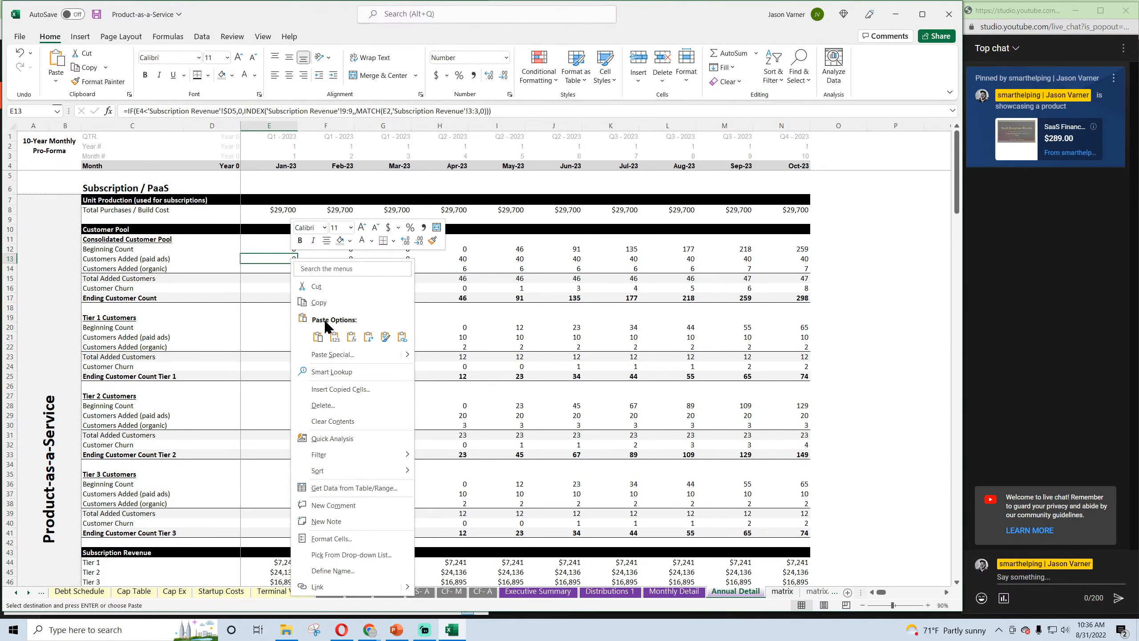
{"action": "left_click", "coordinate": [351, 337]}
Fill the E13 formula down to E14, reapply the bottom border, and extend both customers-added rows across to column N
{"action": "left_click_drag", "start_coordinate": [297, 264], "coordinate": [298, 271]}
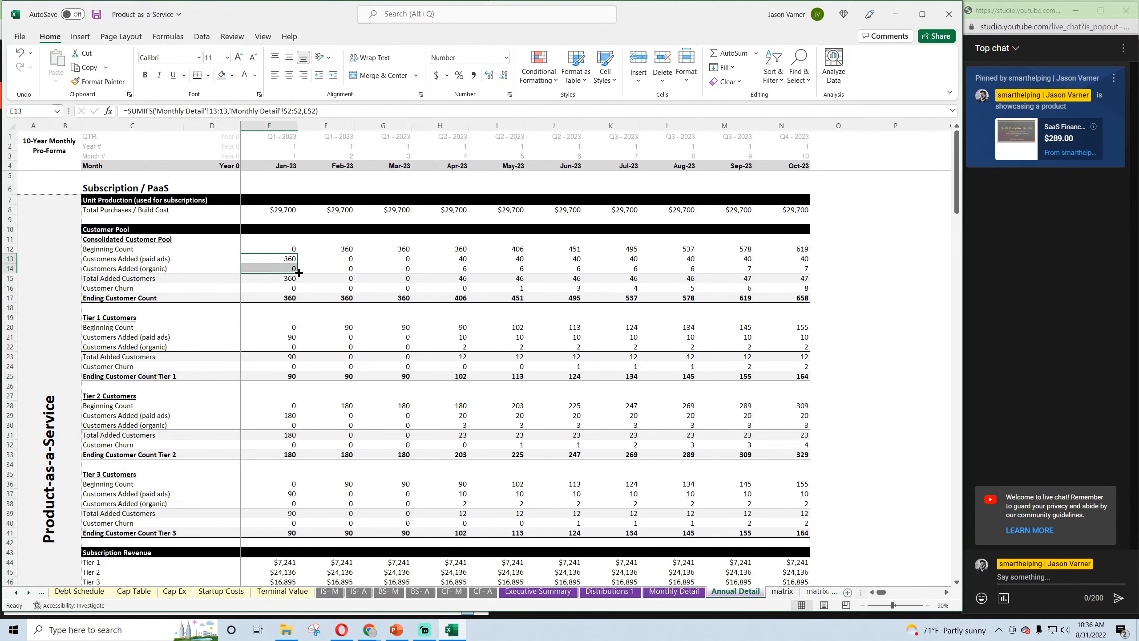
{"action": "left_click", "coordinate": [209, 76]}
{"action": "left_click", "coordinate": [218, 107]}
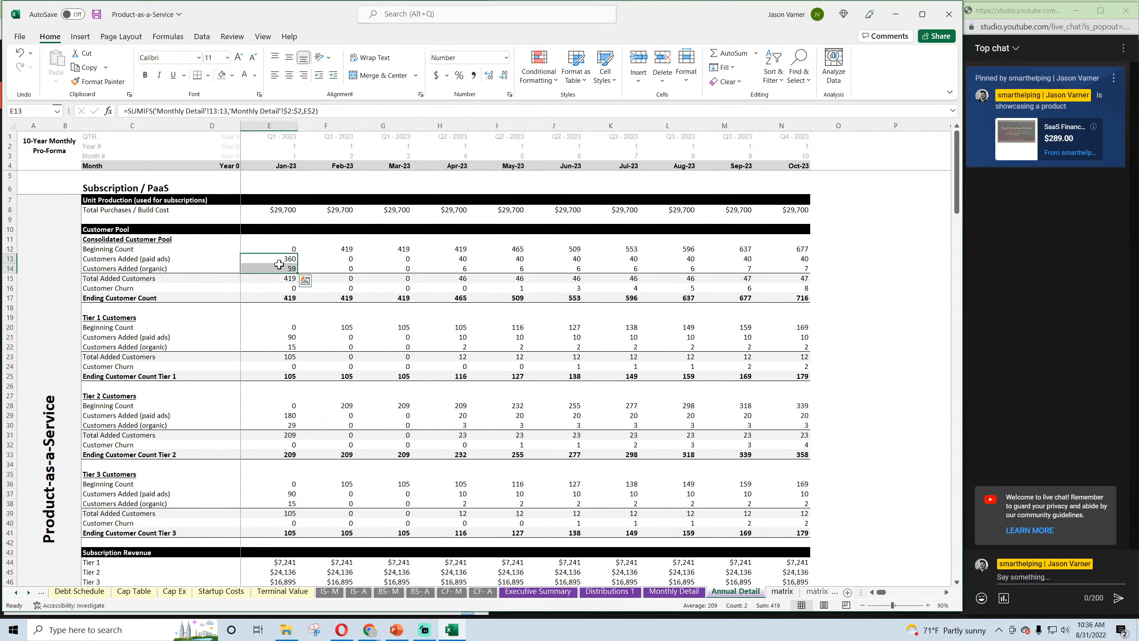
{"action": "left_click_drag", "start_coordinate": [299, 275], "coordinate": [803, 269]}
Copy the customers-added formulas E13:N14 into the paid ads and organic rows of Tiers 1, 2 and 3, starting at E21, E29 and E37
{"action": "right_click", "coordinate": [349, 265]}
{"action": "left_click", "coordinate": [375, 305]}
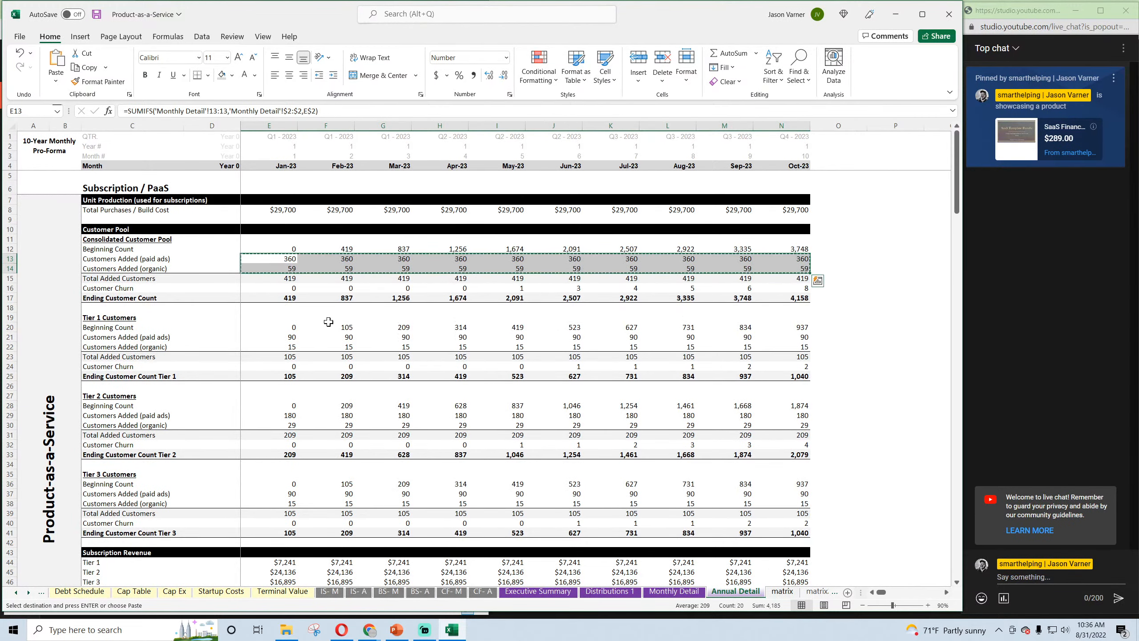
{"action": "right_click", "coordinate": [279, 336]}
{"action": "key", "text": "Escape"}
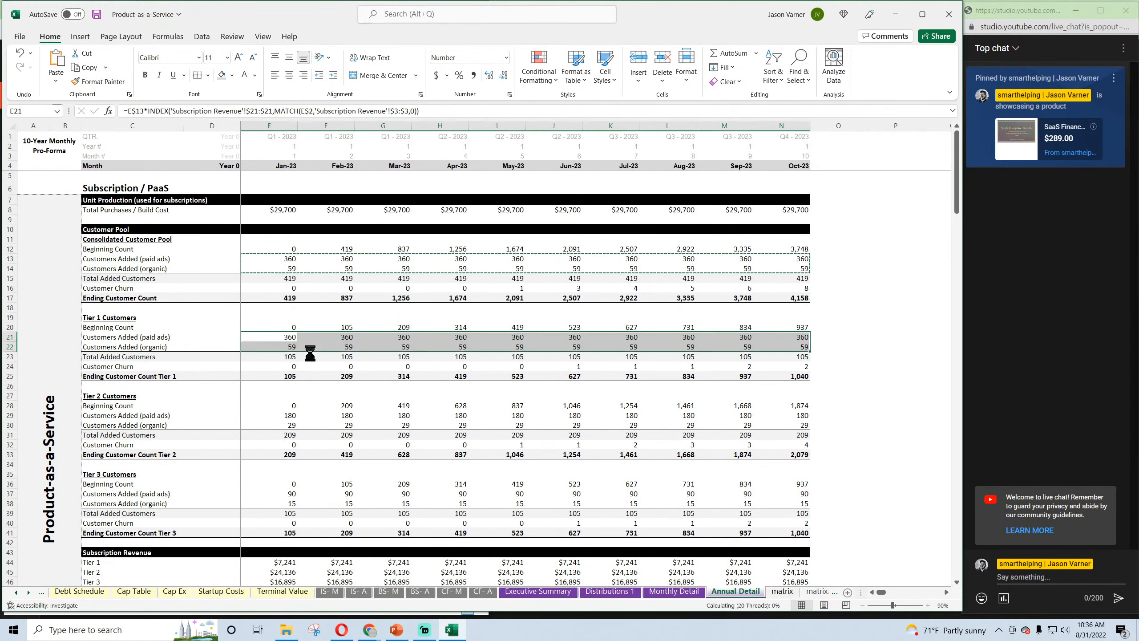
{"action": "left_click", "coordinate": [282, 416]}
{"action": "right_click", "coordinate": [284, 418]}
{"action": "left_click", "coordinate": [310, 160]}
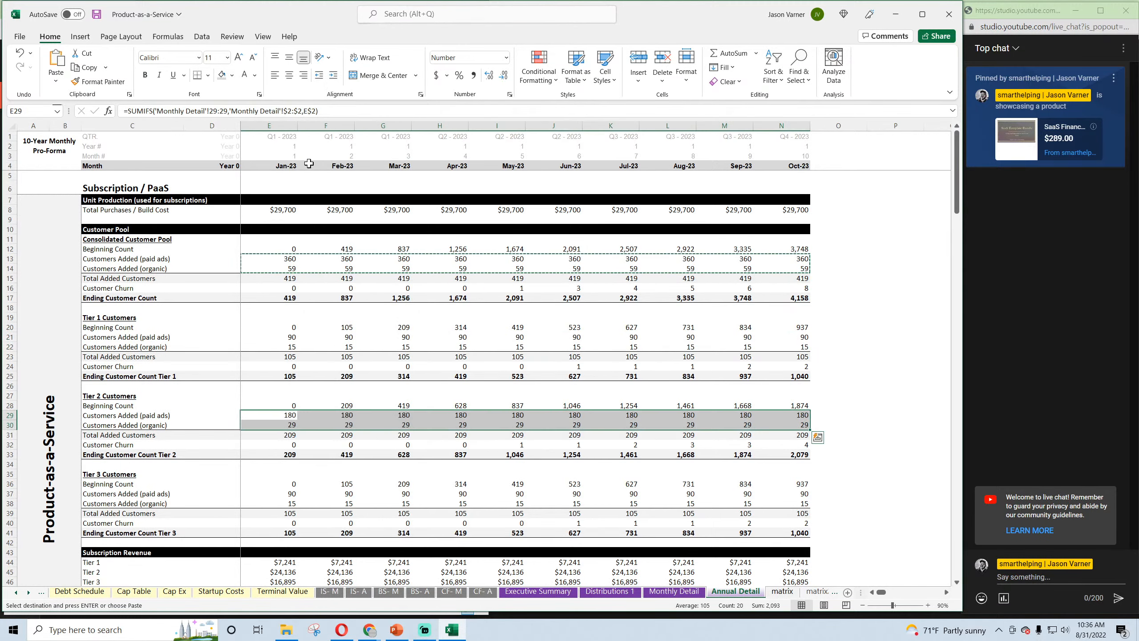
{"action": "right_click", "coordinate": [289, 493]}
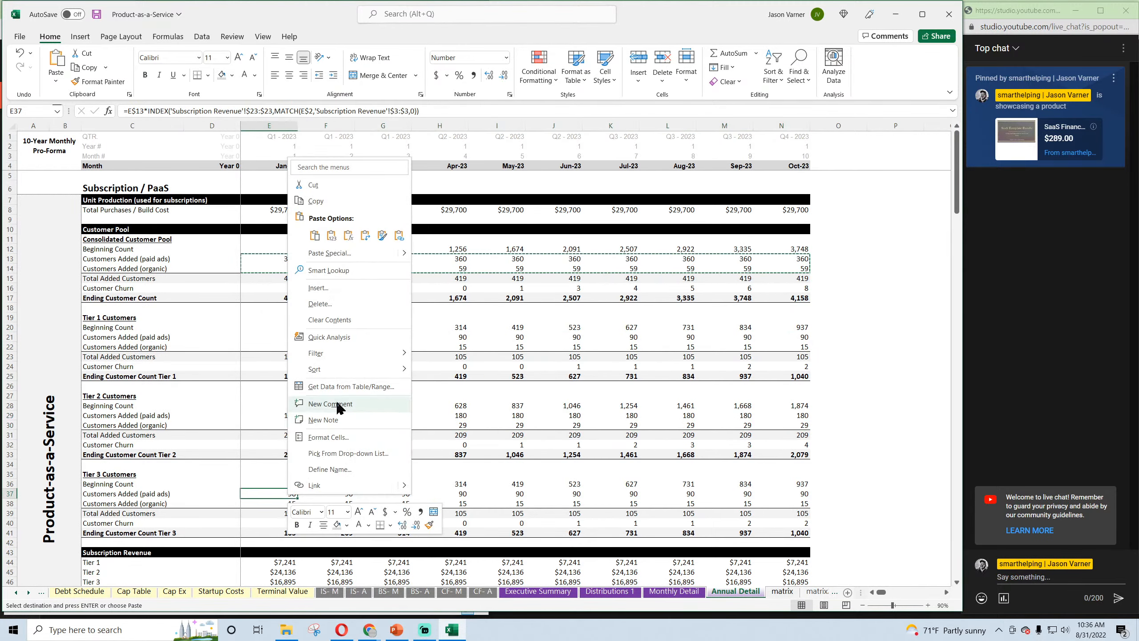
{"action": "left_click", "coordinate": [314, 236]}
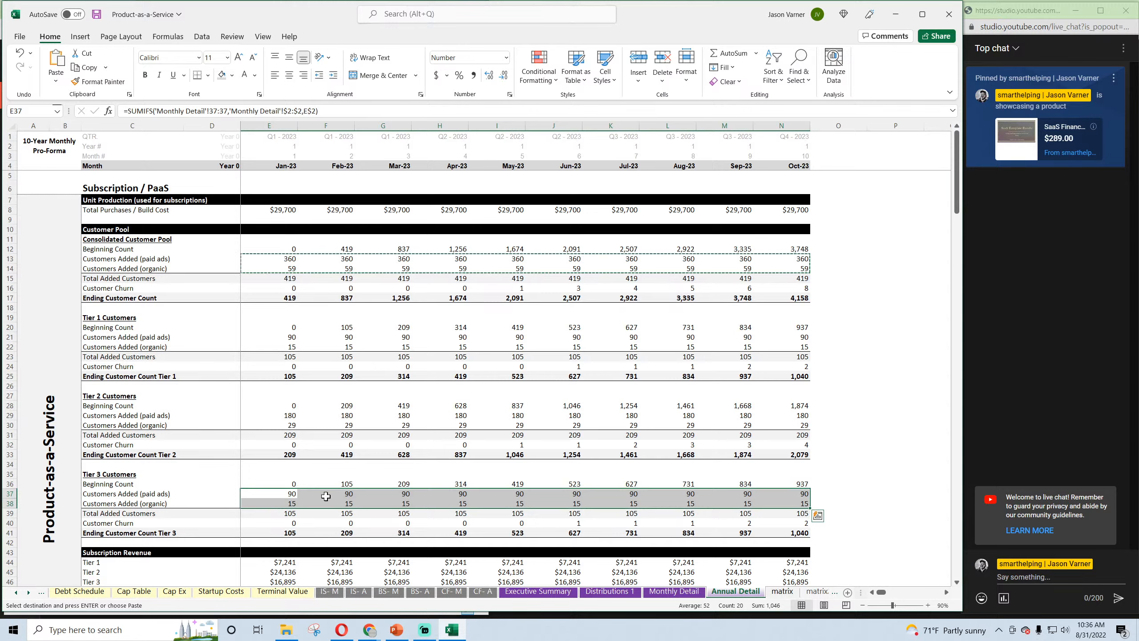
Copy the E13 formula into E16, Customer Churn of the consolidated pool, and extend it across to column N
{"action": "left_click", "coordinate": [291, 263]}
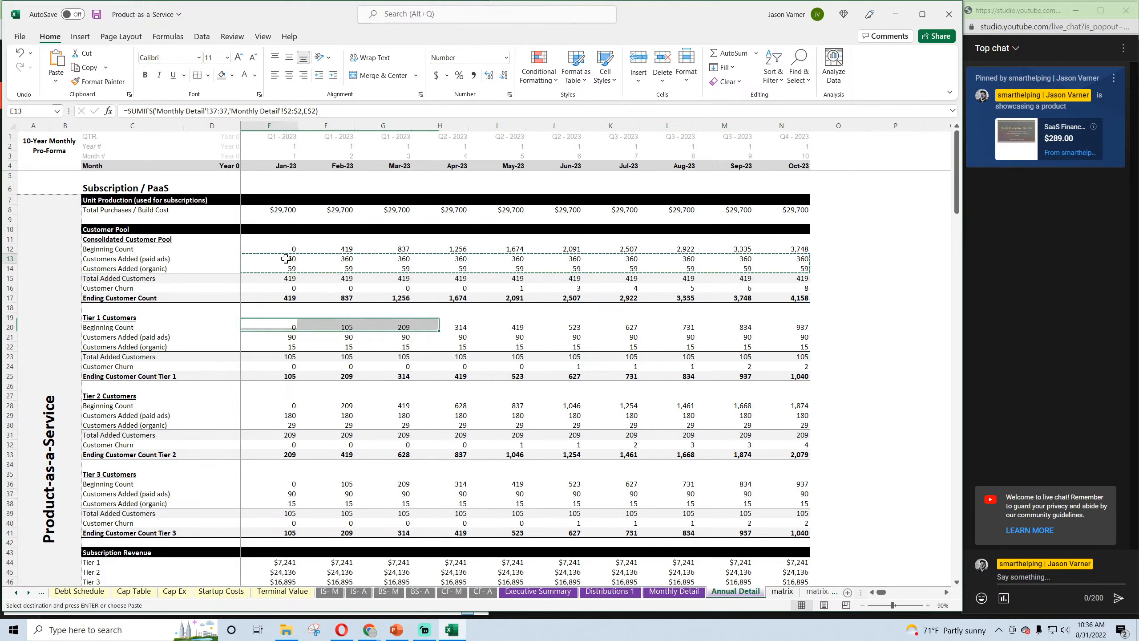
{"action": "right_click", "coordinate": [290, 263]}
{"action": "left_click", "coordinate": [292, 314]}
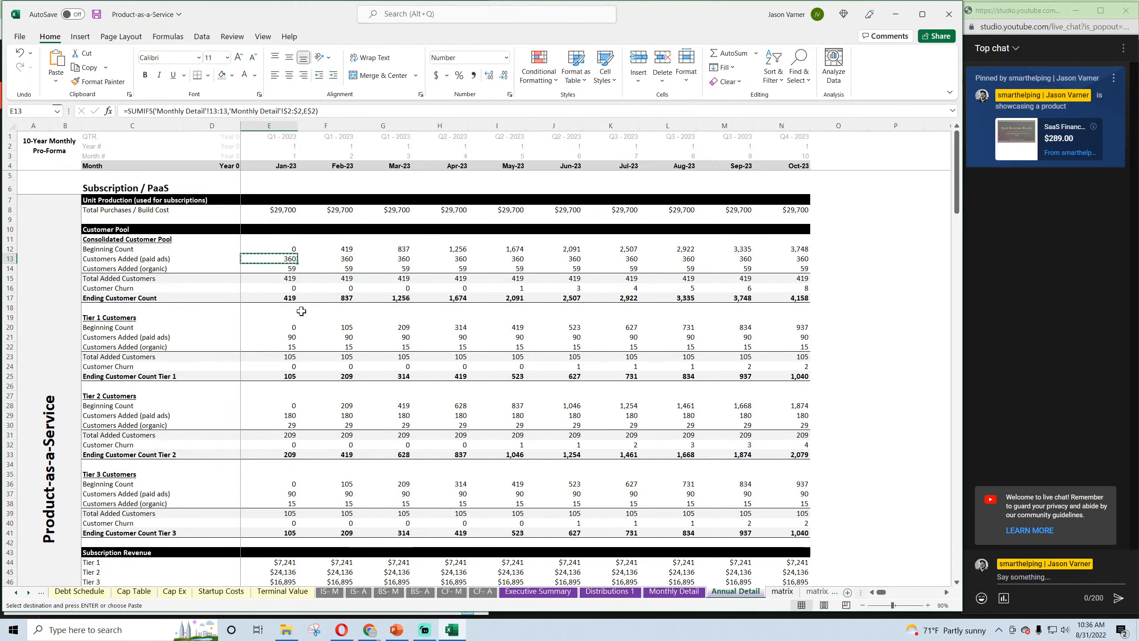
{"action": "right_click", "coordinate": [287, 292]}
{"action": "left_click", "coordinate": [312, 355]}
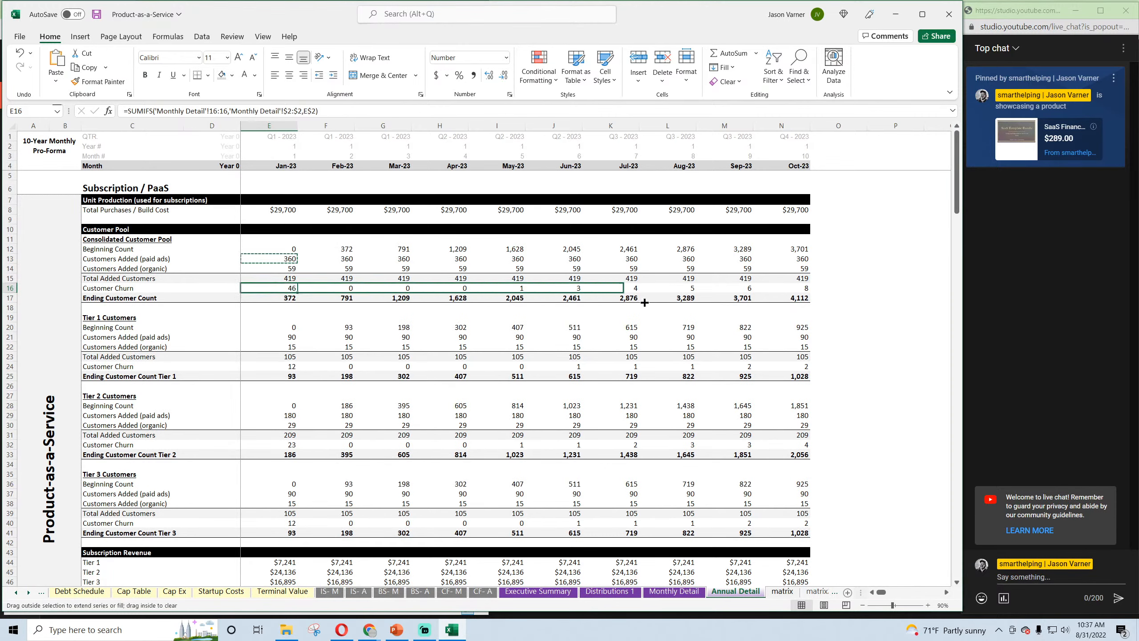
{"action": "left_click_drag", "start_coordinate": [791, 304], "coordinate": [792, 297]}
Copy the churn formulas E16:N16 into the Customer Churn rows of Tiers 1, 2 and 3, starting at E24, E32 and E40
{"action": "right_click", "coordinate": [302, 295]}
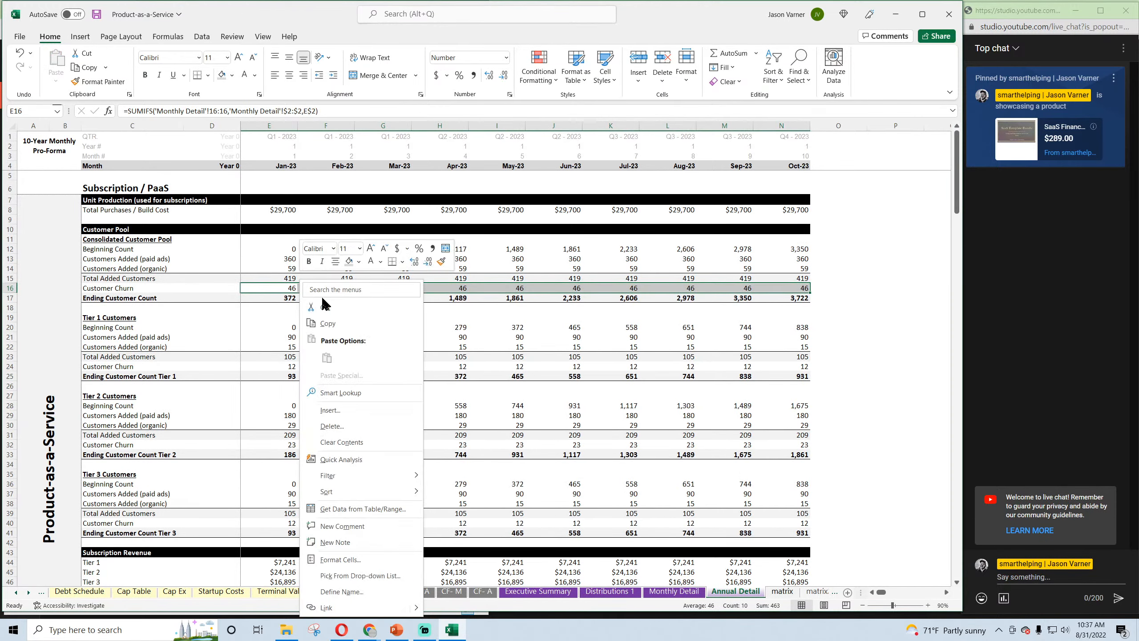
{"action": "left_click", "coordinate": [329, 326]}
{"action": "right_click", "coordinate": [280, 367]}
{"action": "left_click", "coordinate": [309, 110]}
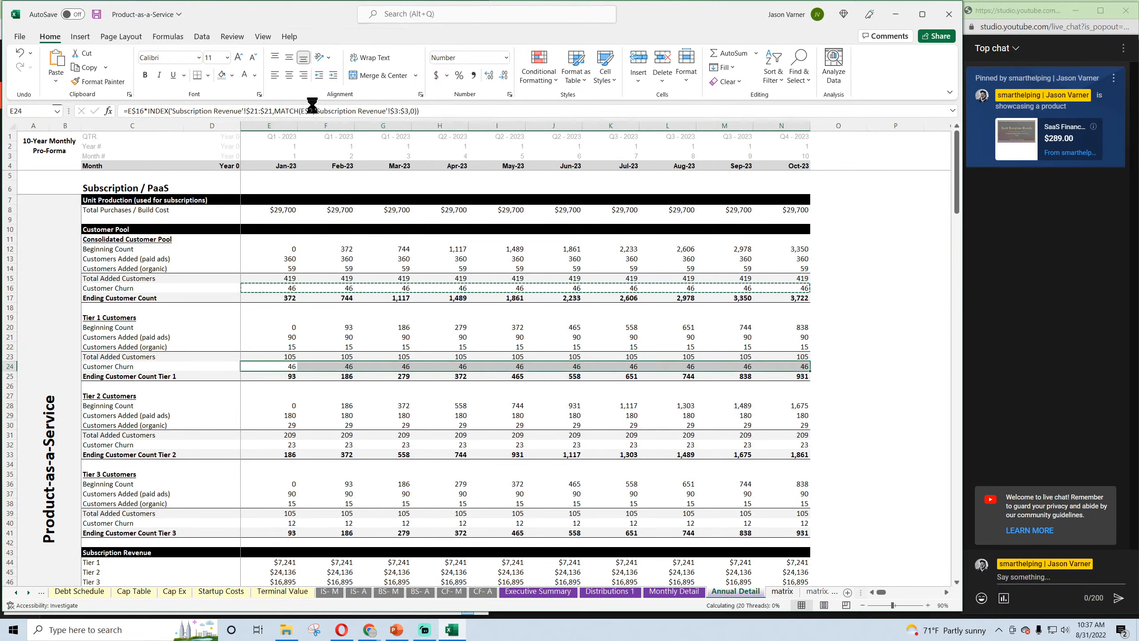
{"action": "right_click", "coordinate": [281, 444]}
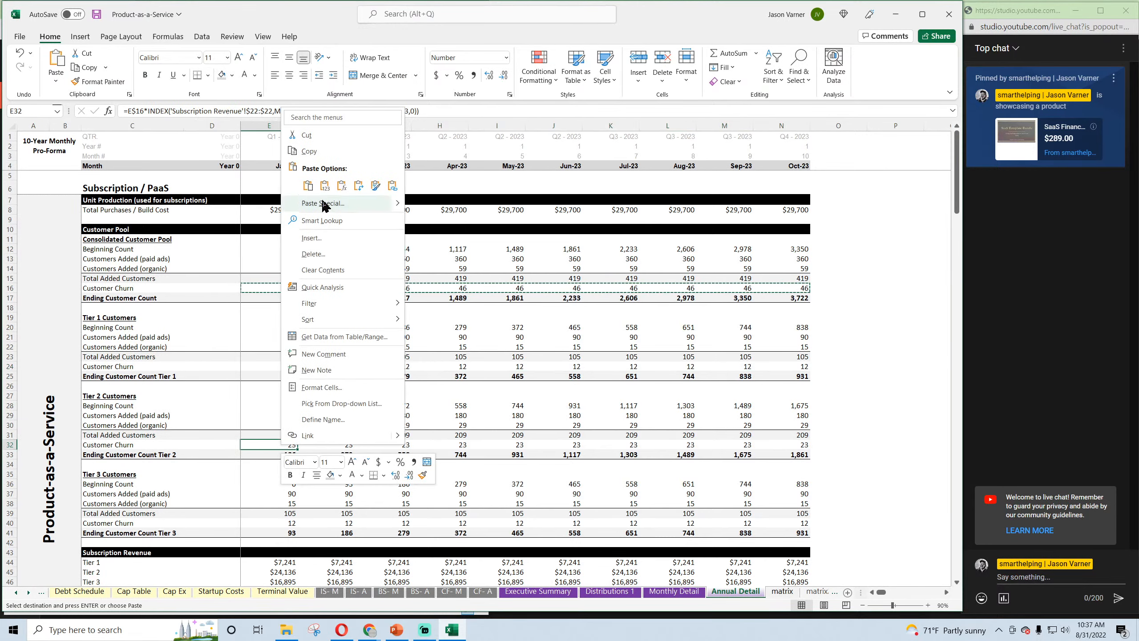
{"action": "left_click", "coordinate": [306, 212]}
{"action": "right_click", "coordinate": [283, 523]}
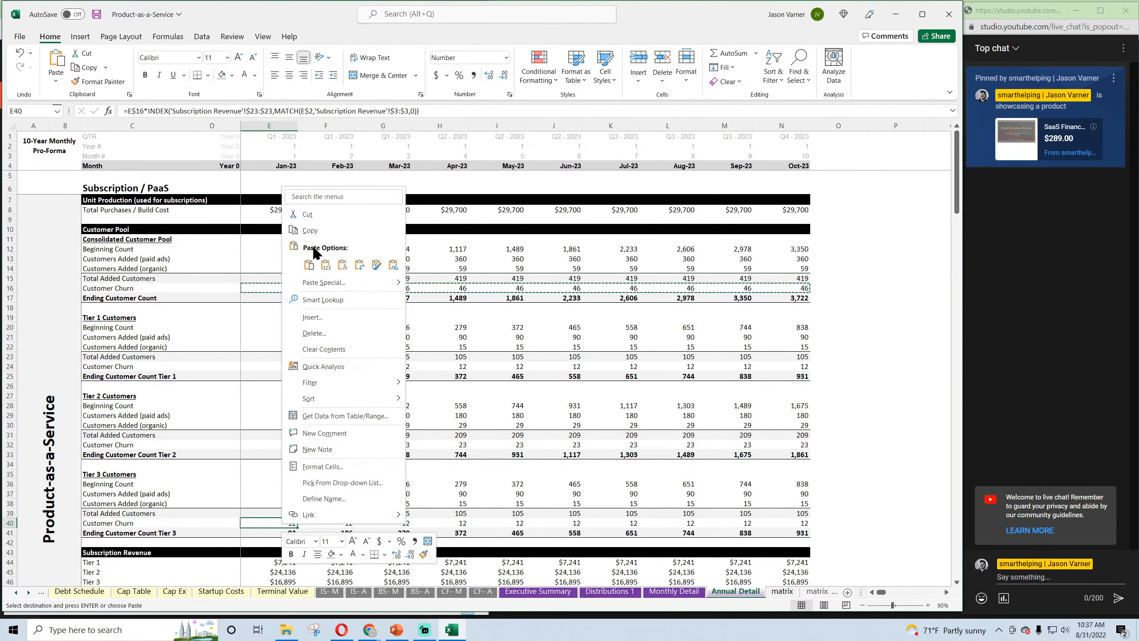
{"action": "left_click", "coordinate": [308, 264]}
Check the consolidated customer pool formulas in F12 through F15, and save the workbook
{"action": "left_click", "coordinate": [341, 249]}
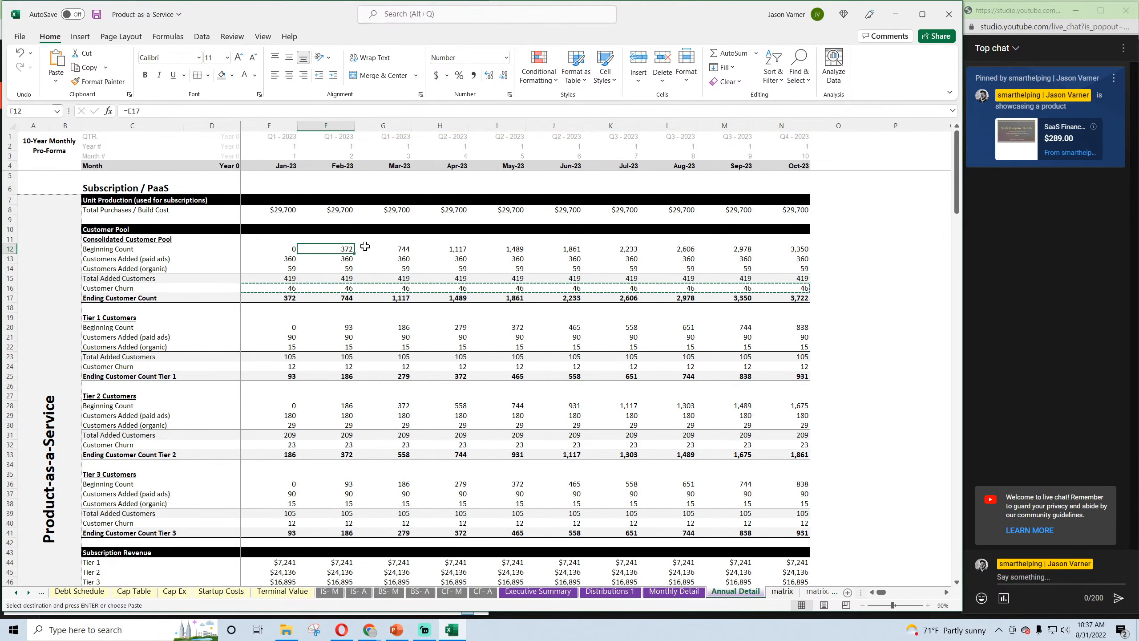
{"action": "left_click", "coordinate": [341, 259]}
{"action": "left_click", "coordinate": [342, 268]}
{"action": "left_click", "coordinate": [343, 278]}
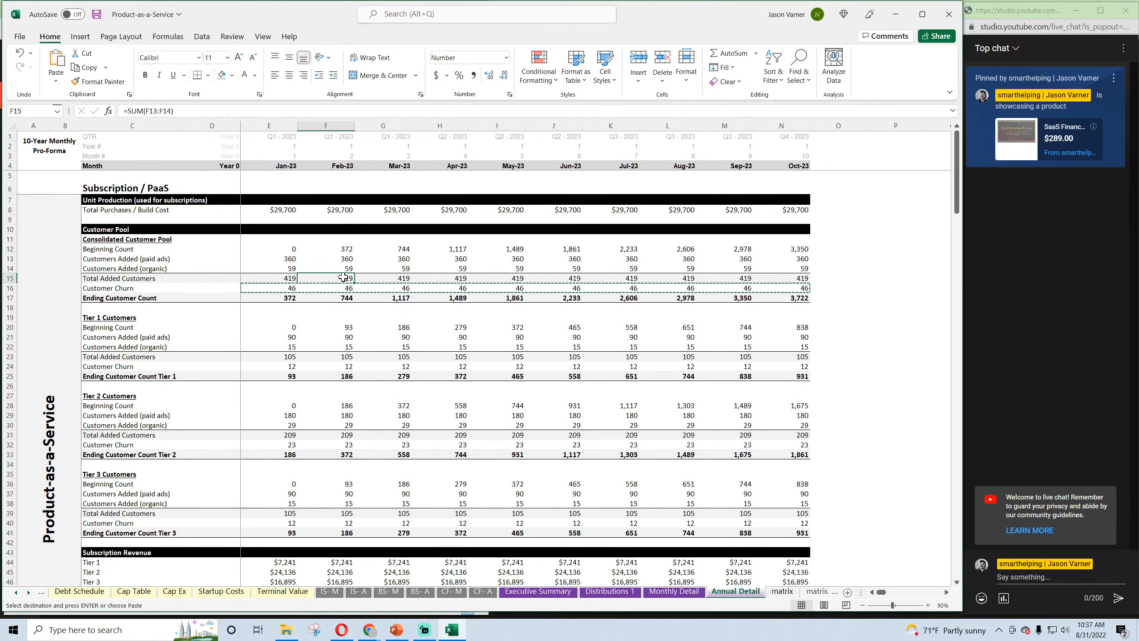
{"action": "left_click", "coordinate": [96, 14]}
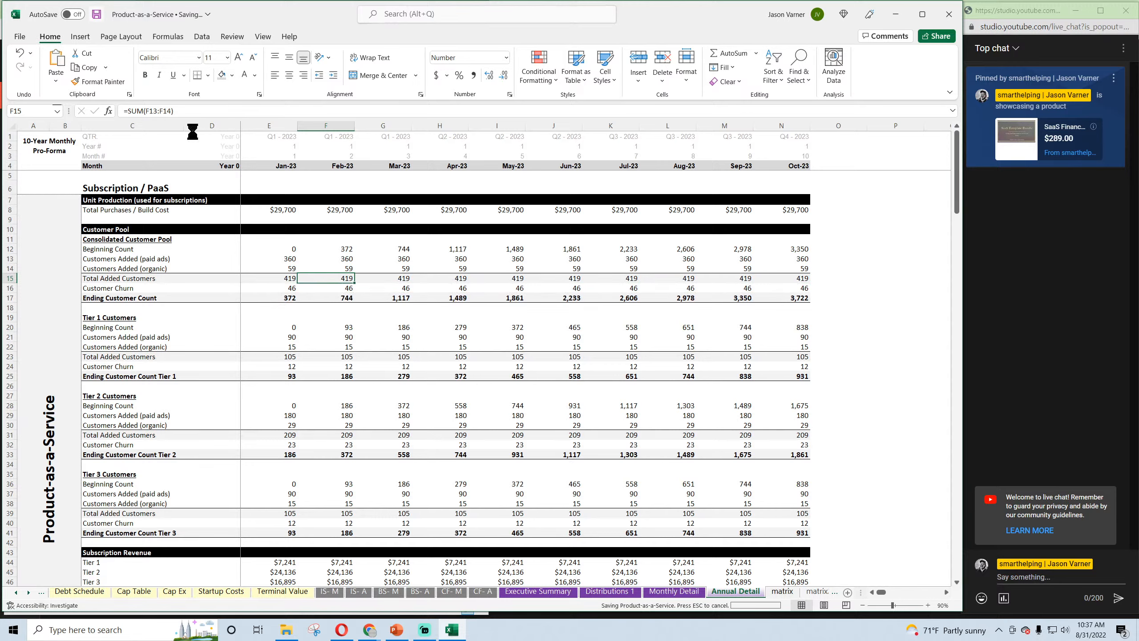
Compare the ending customer counts on Annual Detail with Monthly Detail, and review the customers-added and churn formulas in column E
{"action": "left_click", "coordinate": [793, 298]}
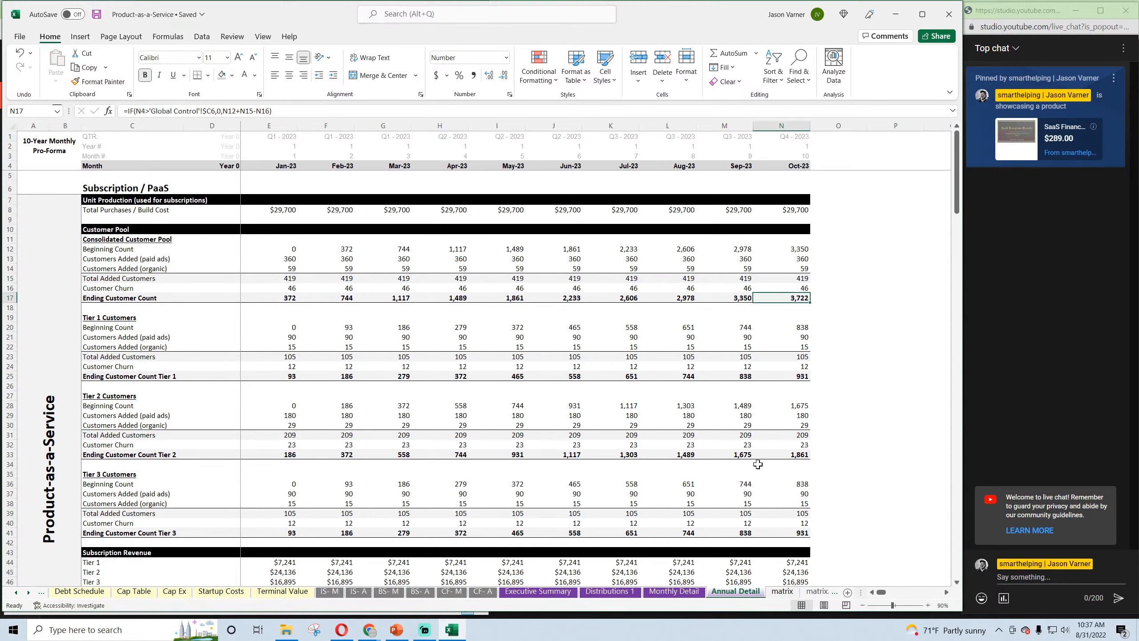
{"action": "left_click", "coordinate": [681, 592]}
{"action": "left_click_drag", "start_coordinate": [900, 591], "coordinate": [945, 599]}
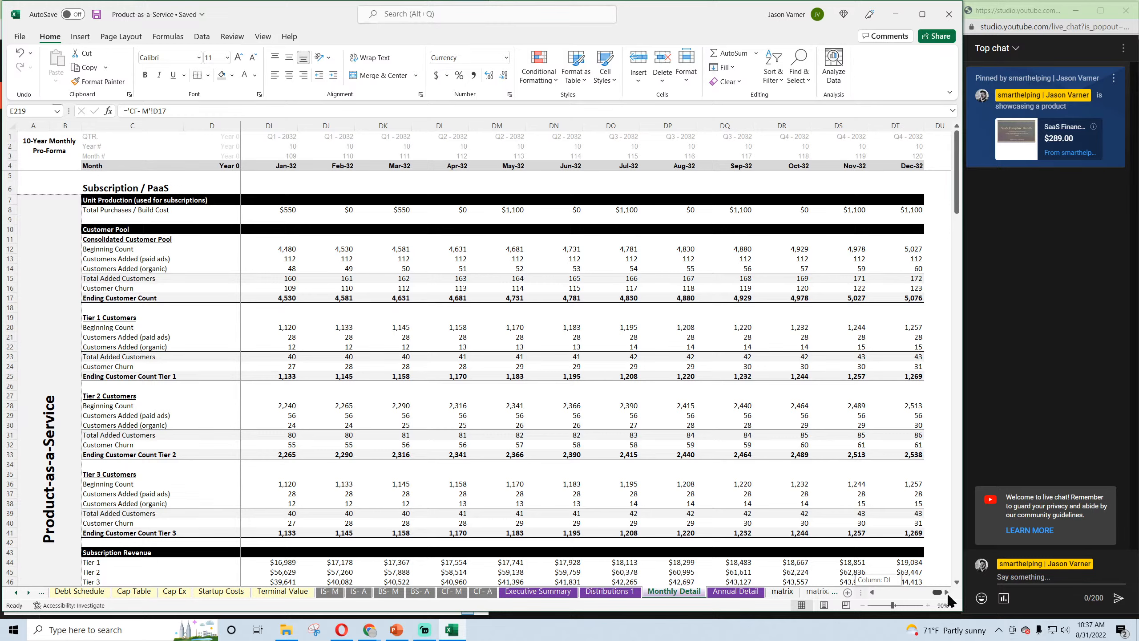
{"action": "left_click", "coordinate": [752, 597]}
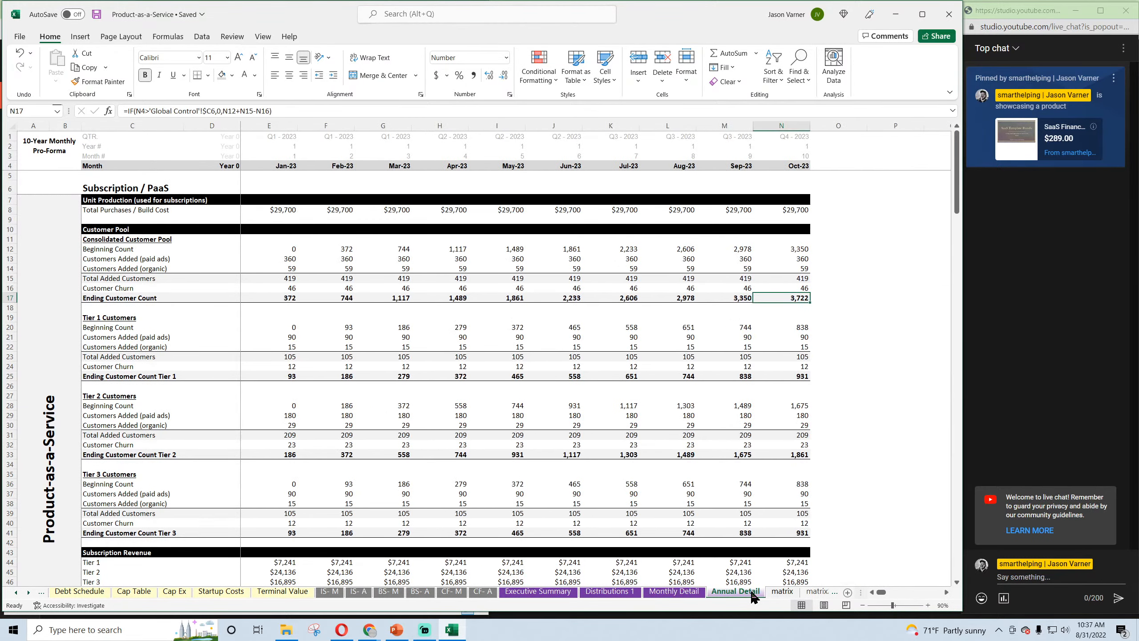
{"action": "left_click", "coordinate": [283, 256]}
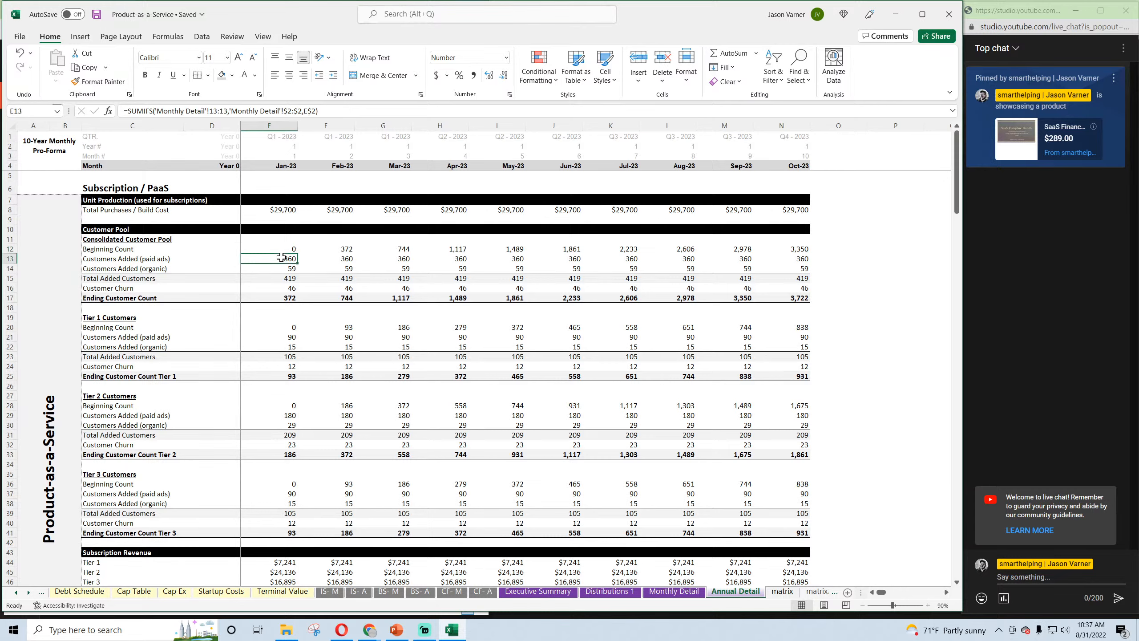
{"action": "left_click", "coordinate": [280, 270]}
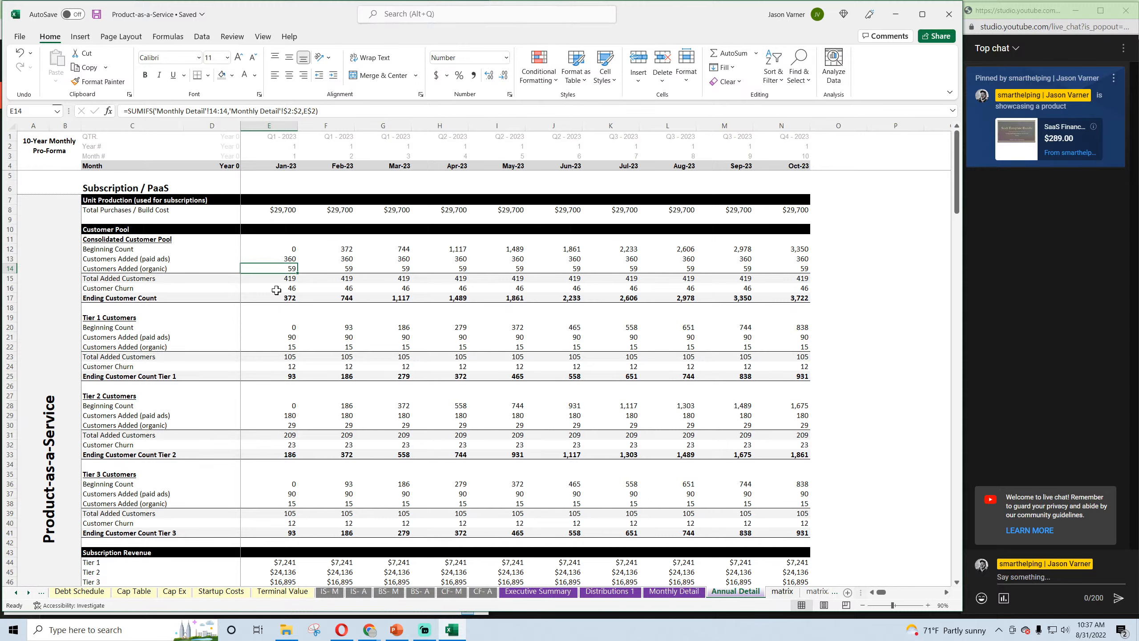
{"action": "left_click", "coordinate": [277, 290]}
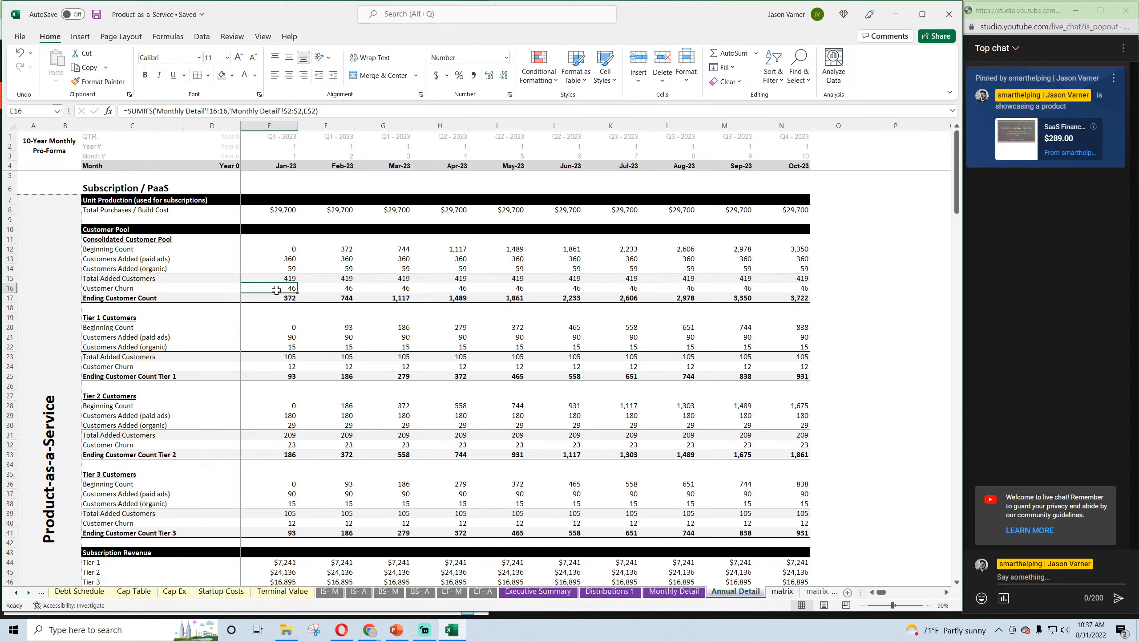
{"action": "left_click", "coordinate": [674, 591]}
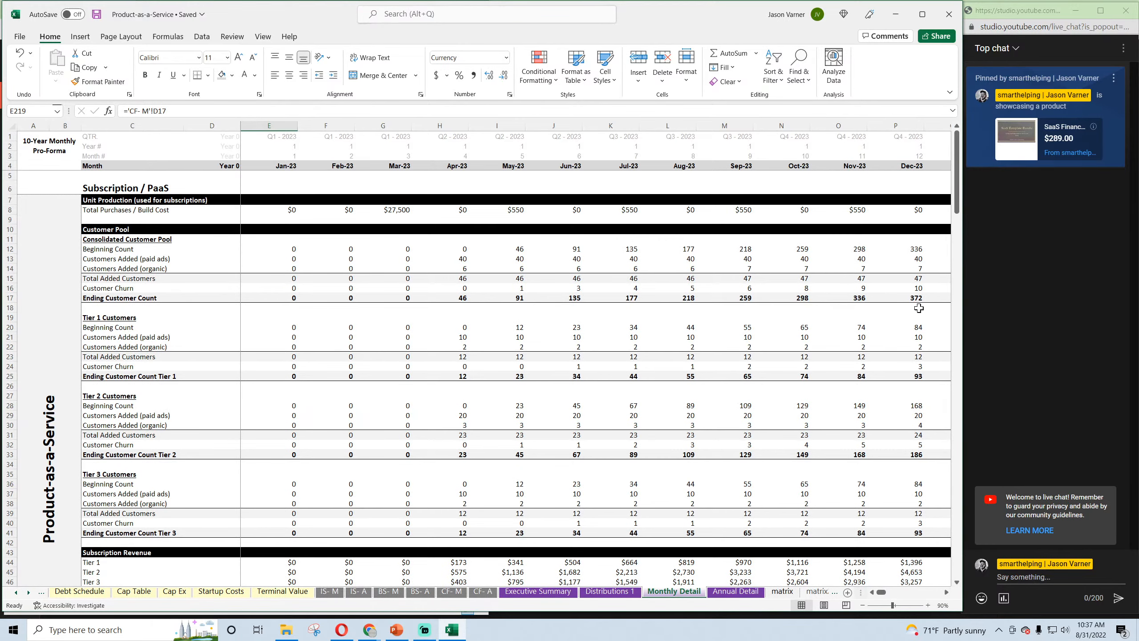
{"action": "left_click", "coordinate": [729, 596]}
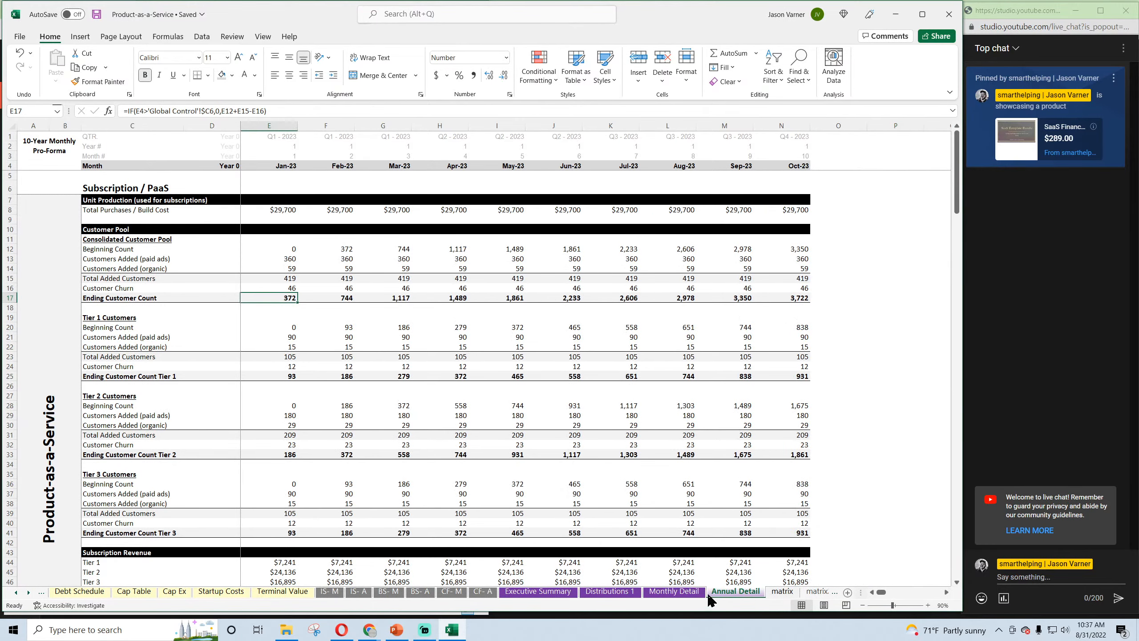
{"action": "left_click", "coordinate": [706, 595]}
{"action": "left_click_drag", "start_coordinate": [881, 592], "coordinate": [888, 594]}
{"action": "left_click", "coordinate": [735, 591]}
{"action": "left_click", "coordinate": [341, 300]}
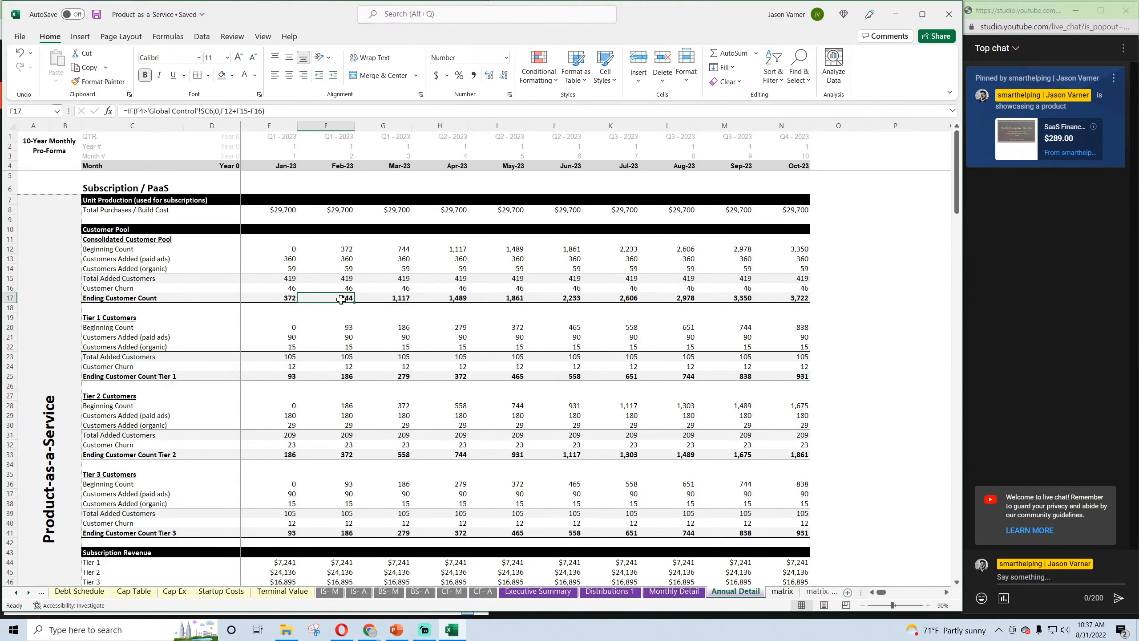
Check the year reference in the F13 formula, replace the Year # formula in F2 with =E2+1, and fill it across to N2
{"action": "left_click", "coordinate": [342, 259]}
{"action": "double_click", "coordinate": [342, 259]}
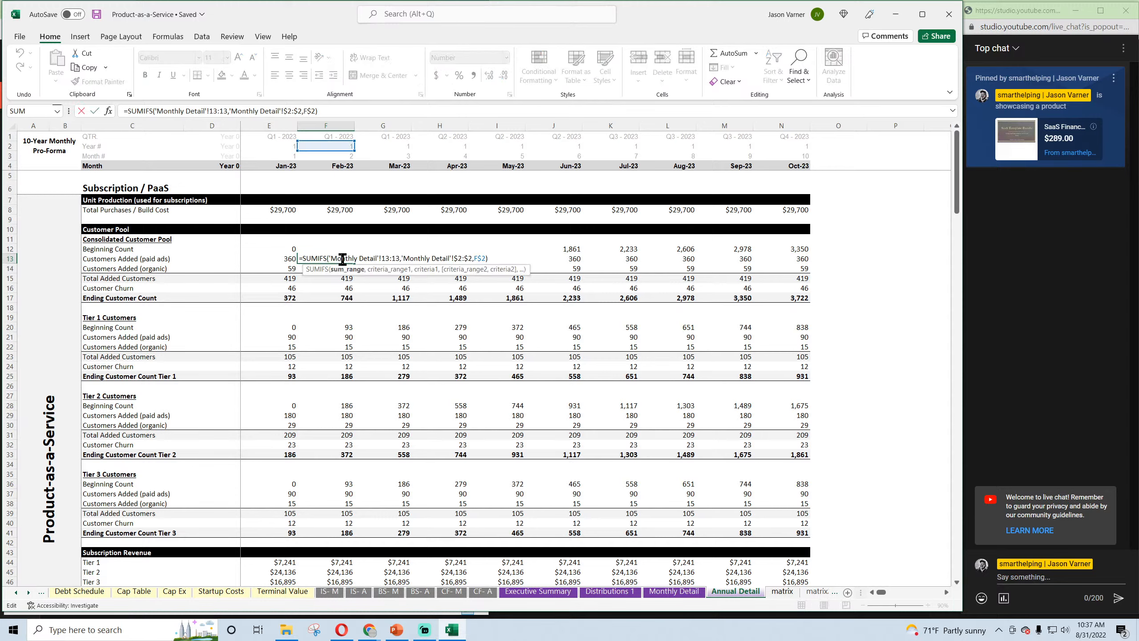
{"action": "key", "text": "Escape"}
{"action": "left_click", "coordinate": [329, 146]}
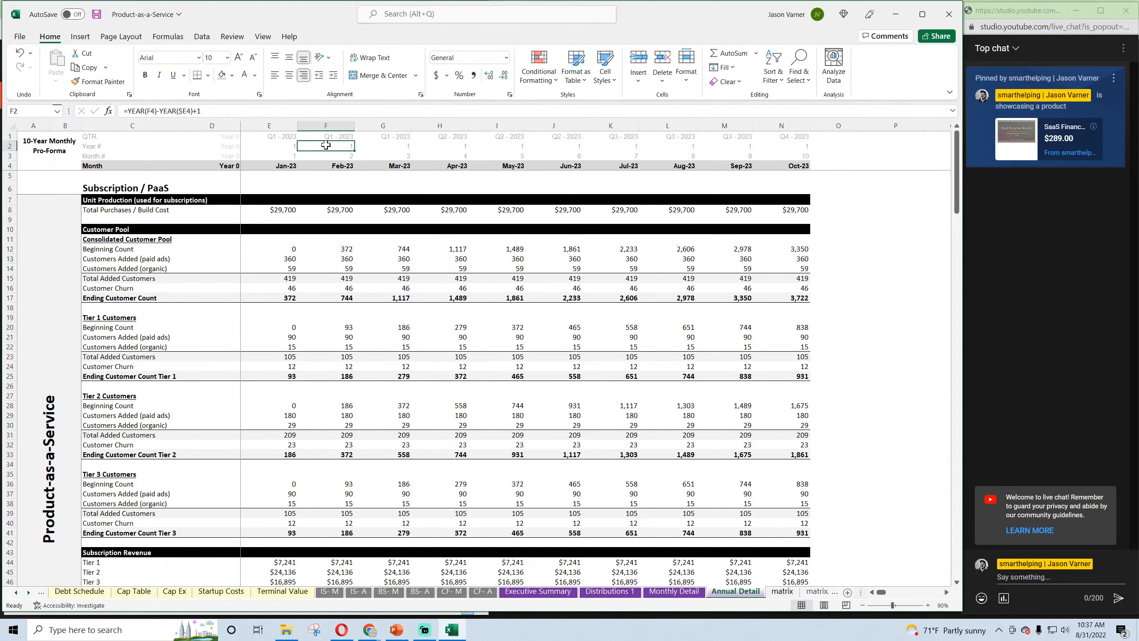
{"action": "type", "text": "="}
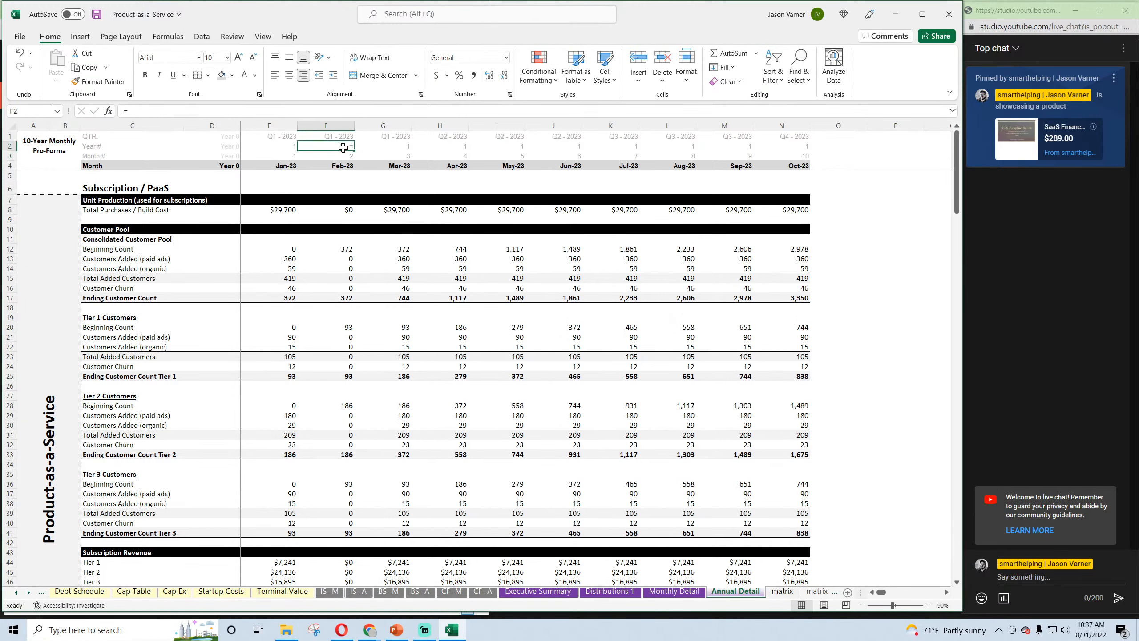
{"action": "left_click", "coordinate": [280, 145]}
{"action": "type", "text": "+1"}
{"action": "key", "text": "Return"}
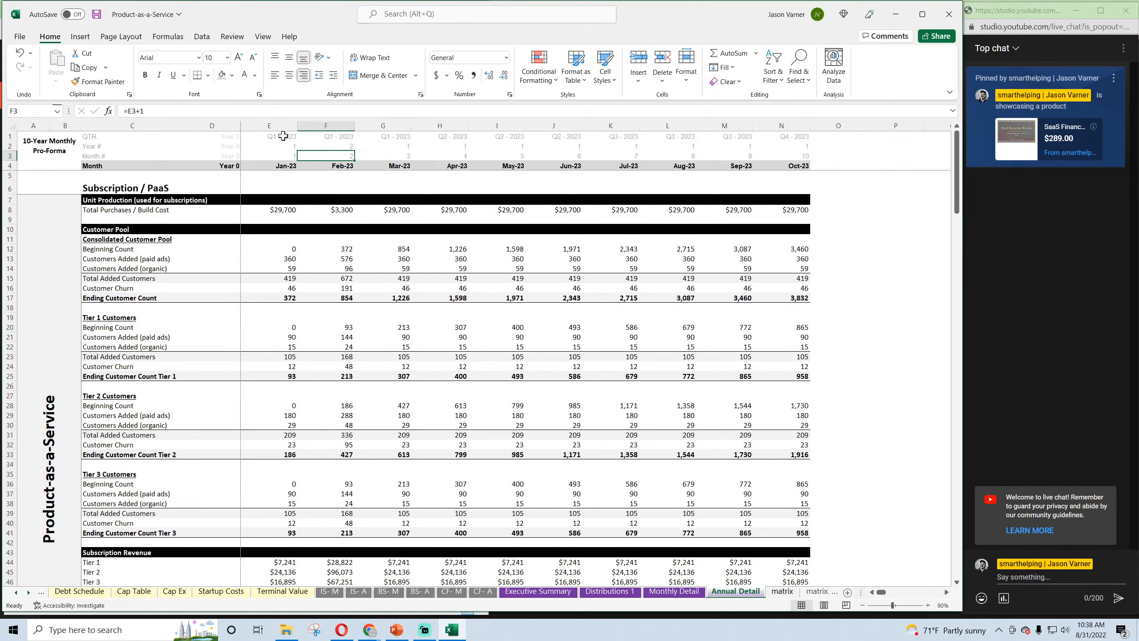
{"action": "left_click", "coordinate": [333, 146]}
{"action": "left_click_drag", "start_coordinate": [355, 151], "coordinate": [806, 146]}
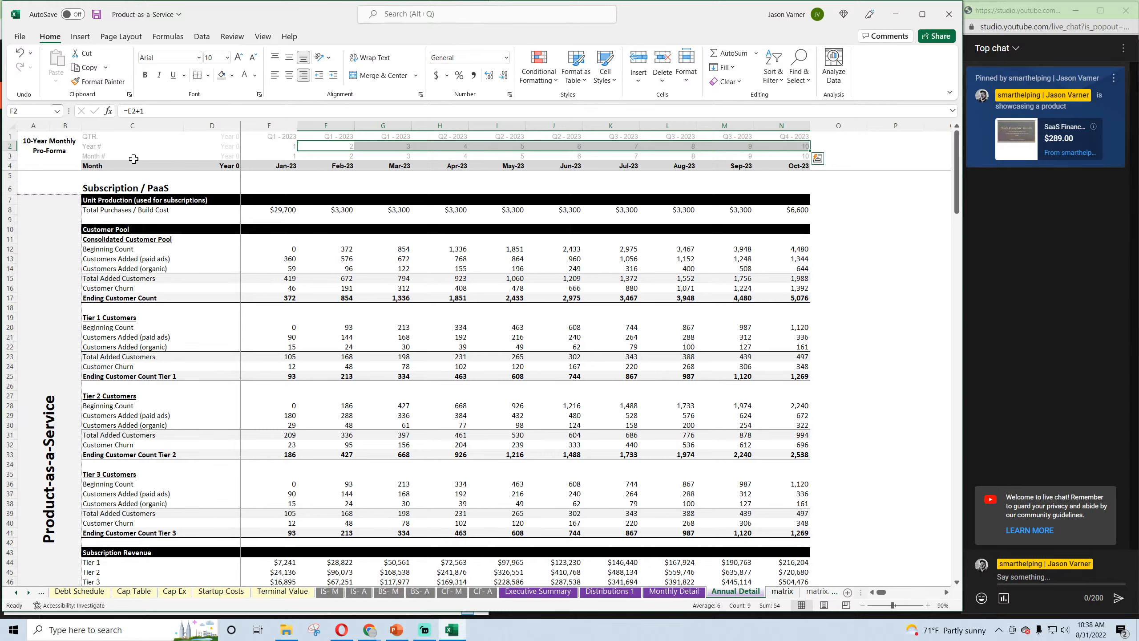
Clear the Month # and QTR header rows on Annual Detail, and save the workbook
{"action": "left_click_drag", "start_coordinate": [134, 158], "coordinate": [772, 157]}
{"action": "right_click", "coordinate": [770, 157]}
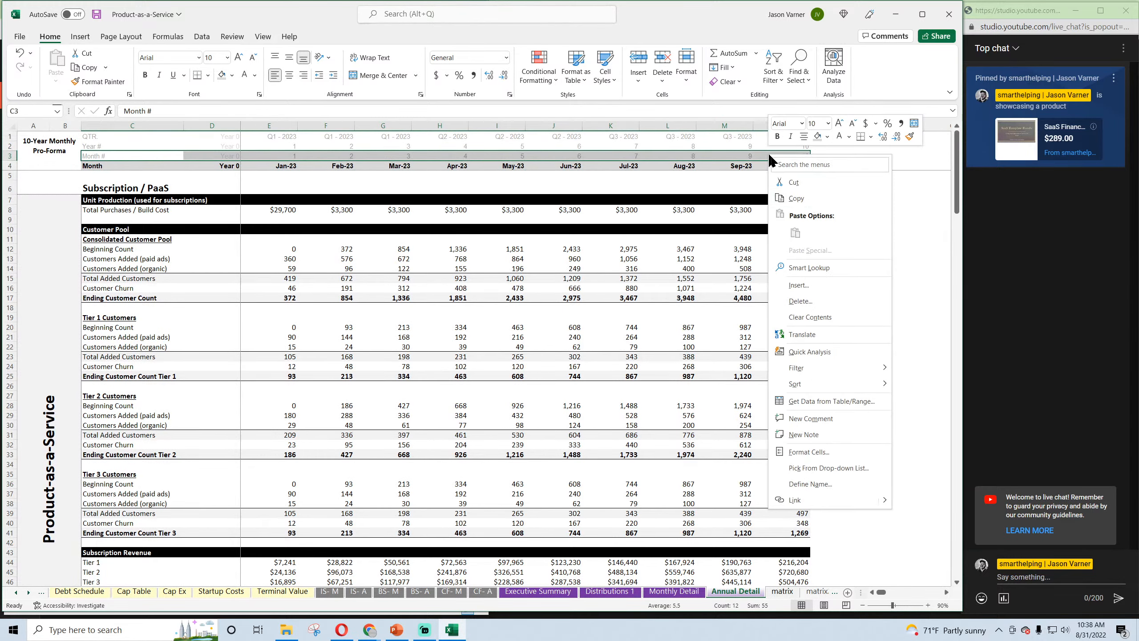
{"action": "left_click", "coordinate": [810, 317]}
{"action": "left_click", "coordinate": [852, 137]}
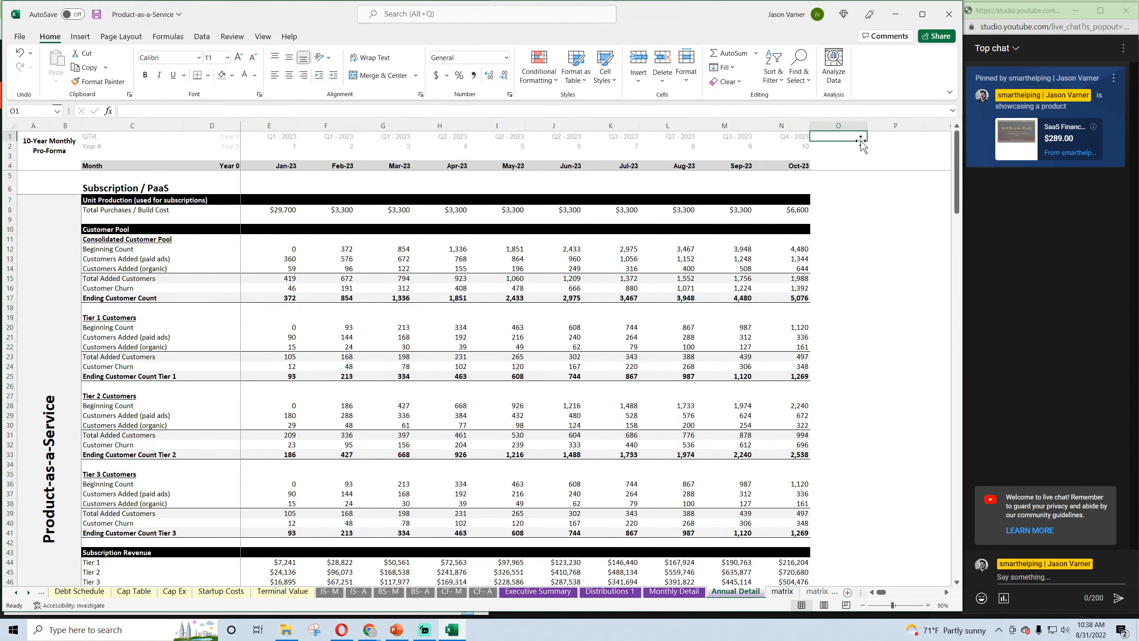
{"action": "left_click_drag", "start_coordinate": [859, 137], "coordinate": [76, 132]}
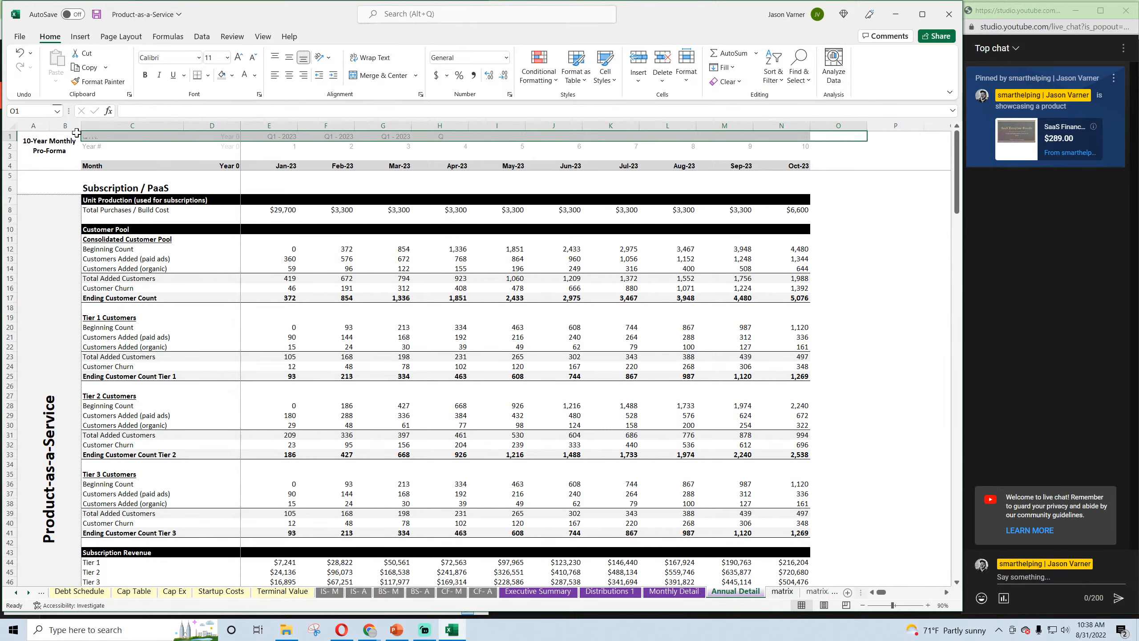
{"action": "left_click", "coordinate": [285, 154]}
{"action": "left_click", "coordinate": [97, 15]}
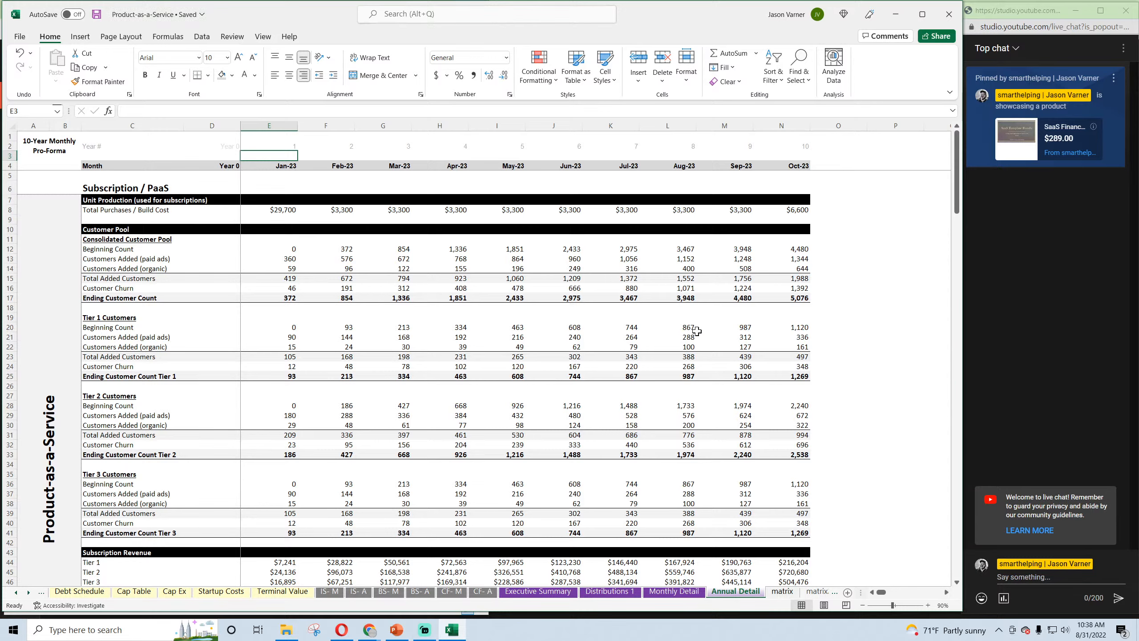
Check the year 10 ending customer count in N17 against the Monthly Detail sheet
{"action": "left_click", "coordinate": [799, 299]}
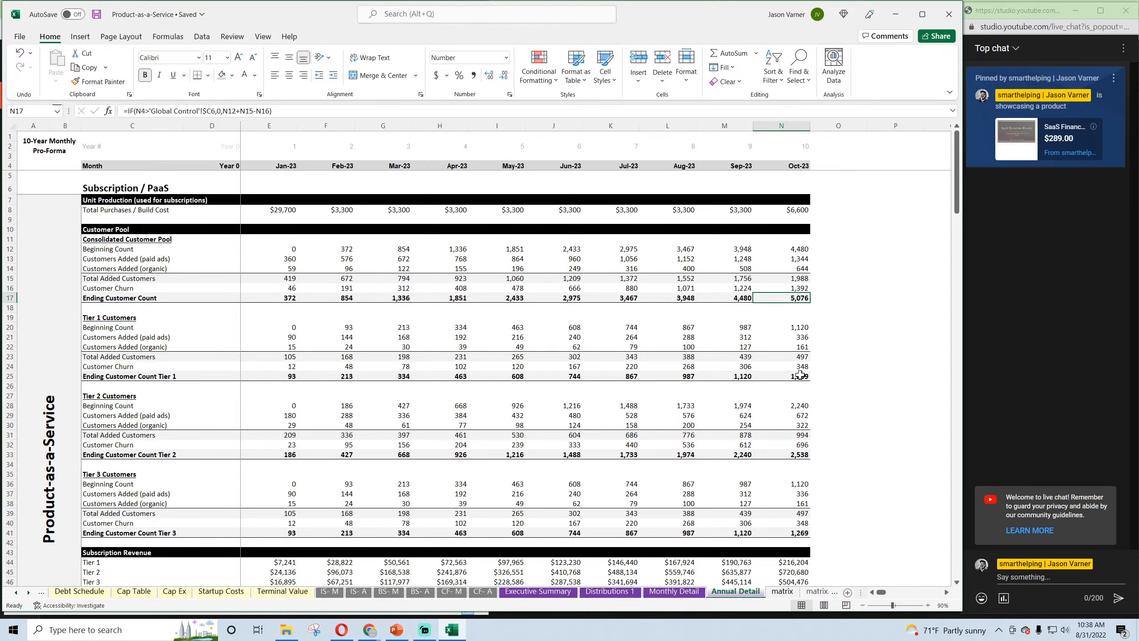
{"action": "left_click", "coordinate": [678, 594]}
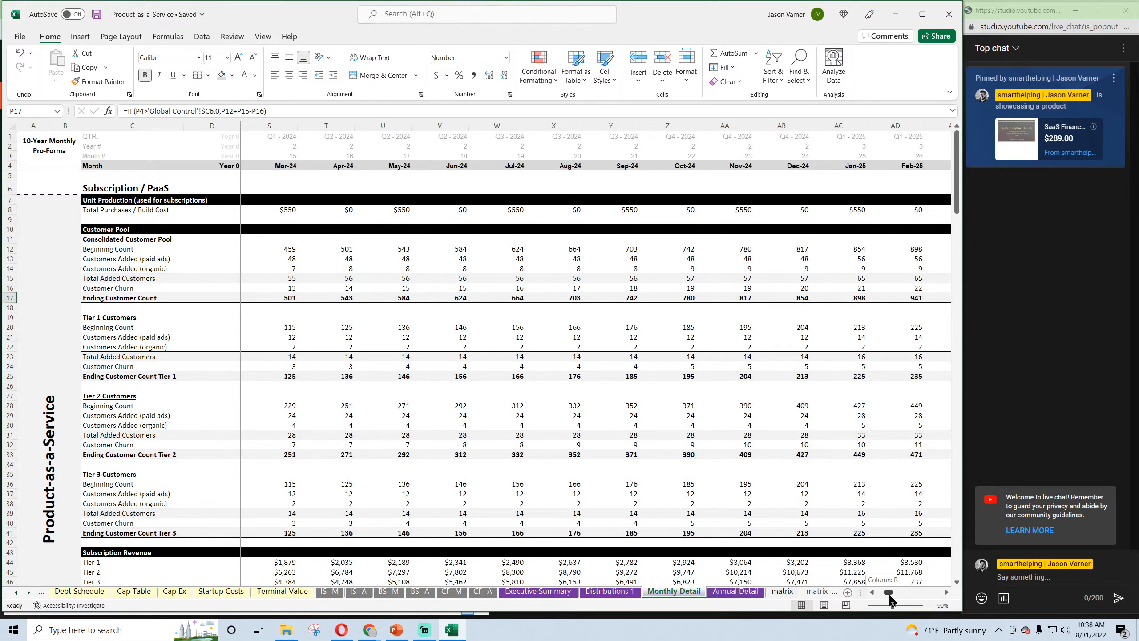
{"action": "mouse_move", "coordinate": [889, 594]}
{"action": "left_mouse_down"}
{"action": "mouse_move", "coordinate": [941, 592]}
{"action": "mouse_move", "coordinate": [875, 593]}
{"action": "left_mouse_up"}
{"action": "left_click", "coordinate": [734, 593]}
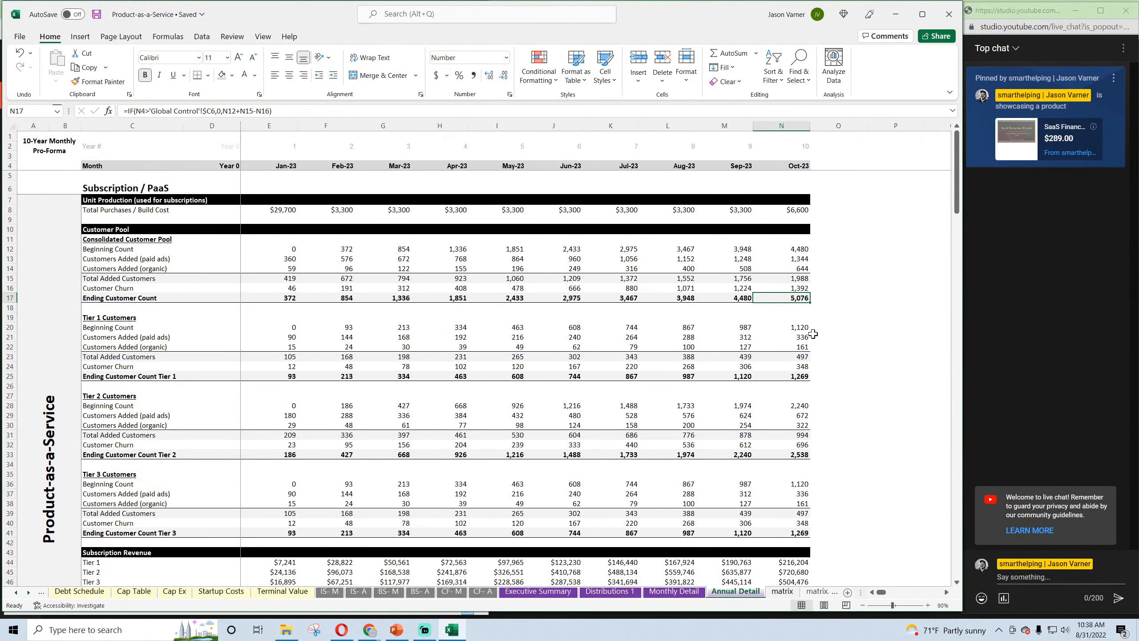
Copy the SUMIFS formula from E44 into the subscription Cost of Goods Sold Tier 1 cell E56 and fill it over all three tiers through N58
{"action": "scroll", "coordinate": [364, 338], "scroll_direction": "down", "scroll_amount": 7}
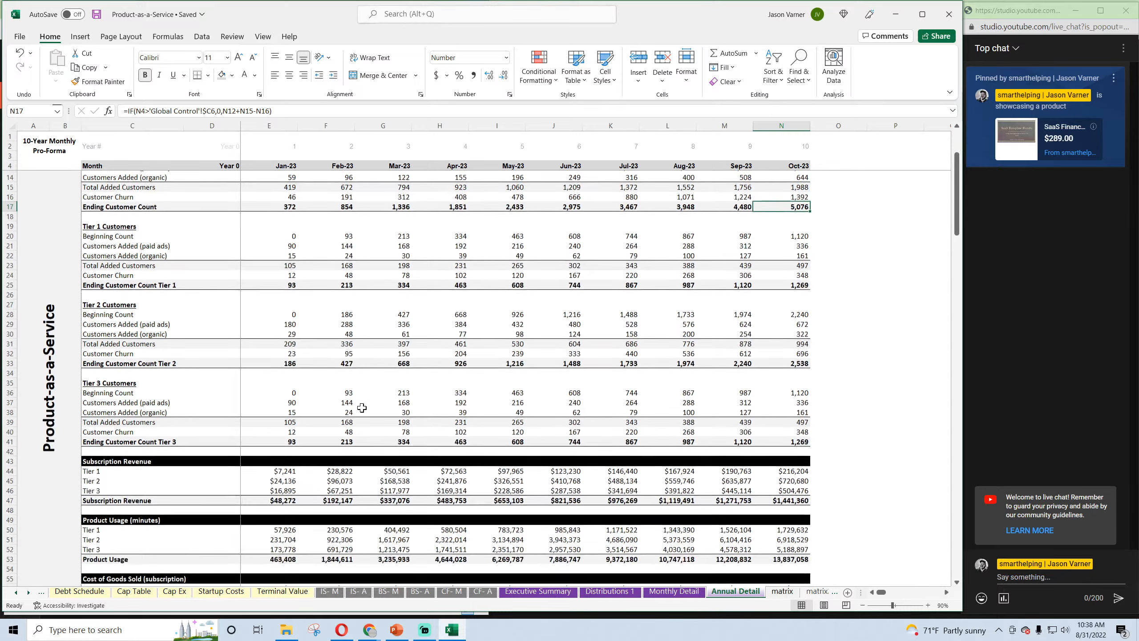
{"action": "right_click", "coordinate": [277, 342]}
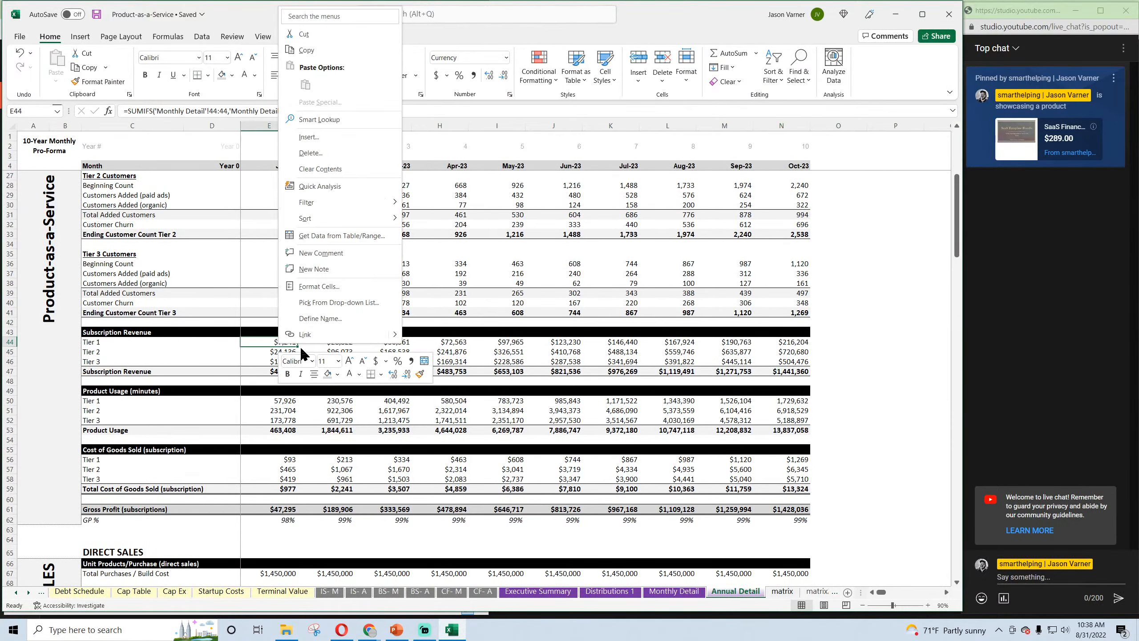
{"action": "left_click", "coordinate": [309, 65]}
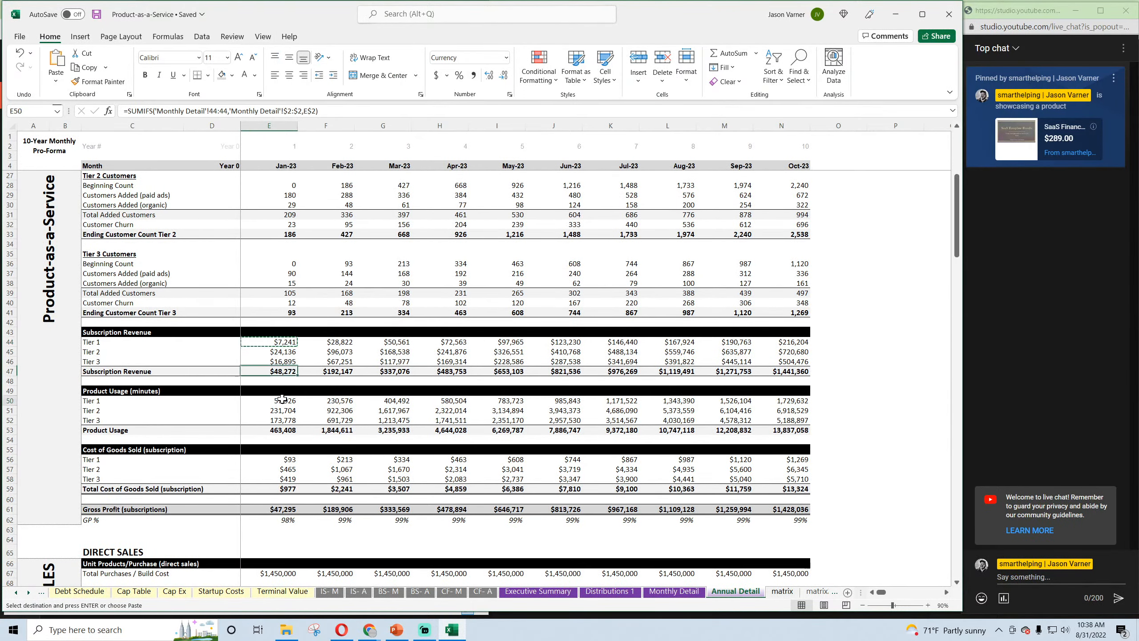
{"action": "right_click", "coordinate": [285, 458]}
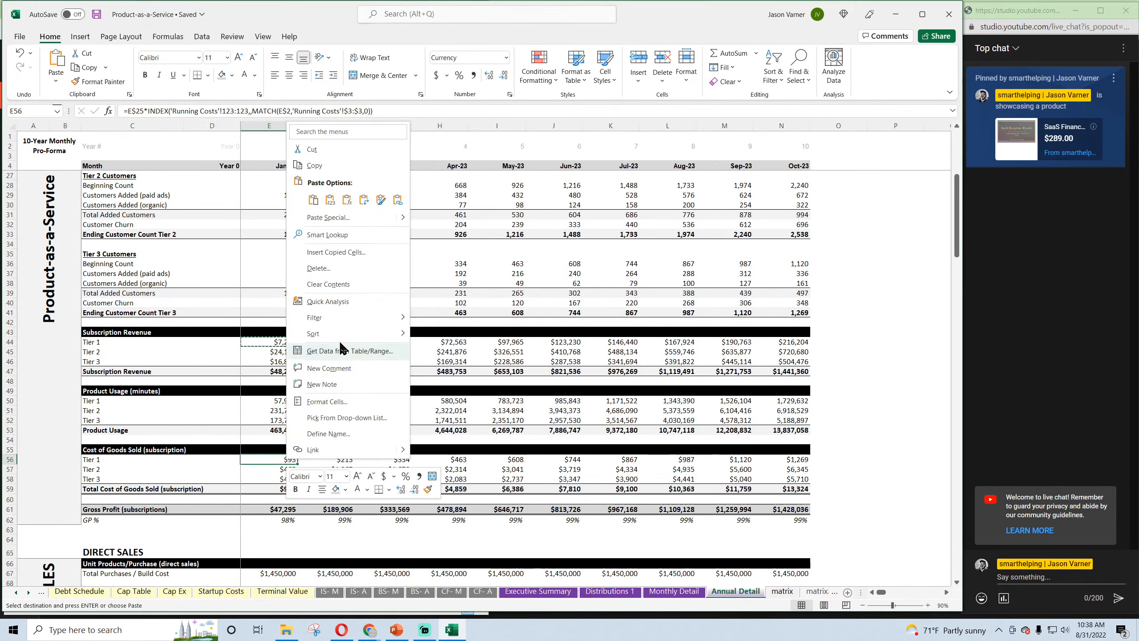
{"action": "left_click", "coordinate": [313, 199]}
{"action": "left_click_drag", "start_coordinate": [298, 464], "coordinate": [811, 479]}
{"action": "left_click", "coordinate": [553, 469]}
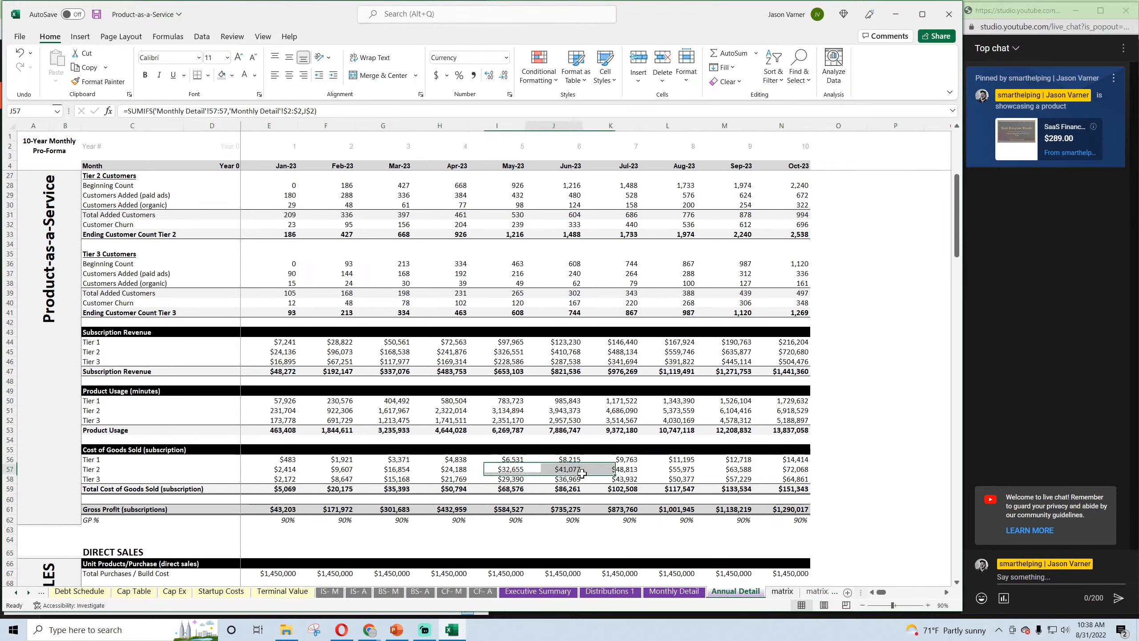
Copy the SUMIFS formula from E56 into the direct sales Total Purchases / Build Cost cell E67 and fill it across to N67
{"action": "scroll", "coordinate": [286, 374], "scroll_direction": "down", "scroll_amount": 4}
{"action": "right_click", "coordinate": [285, 353]}
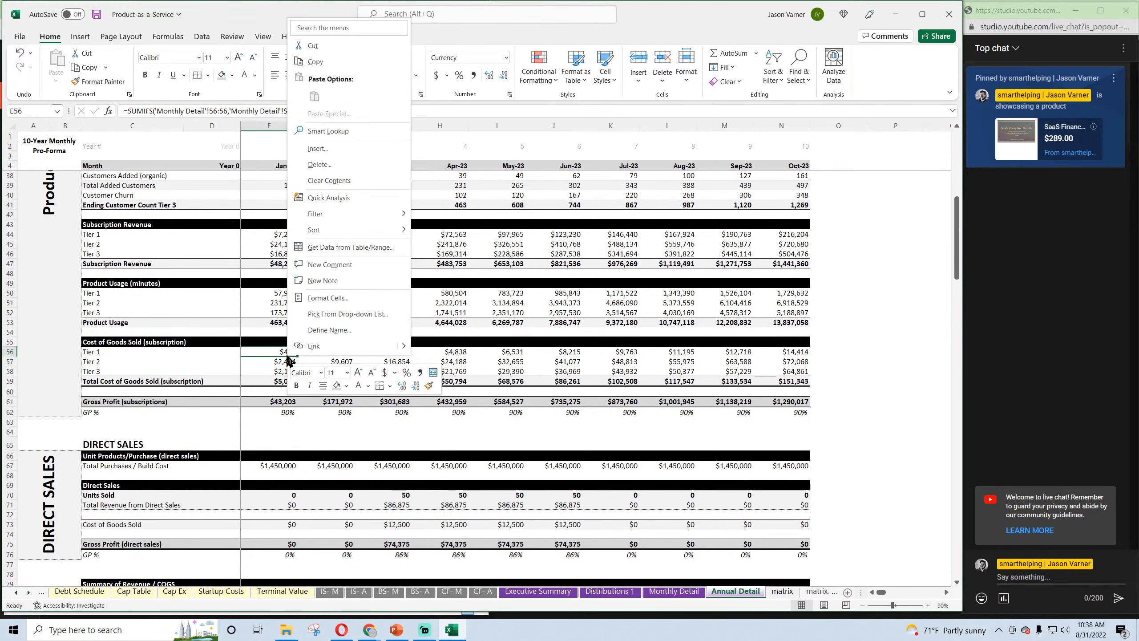
{"action": "left_click", "coordinate": [309, 61]}
{"action": "scroll", "coordinate": [317, 333], "scroll_direction": "down", "scroll_amount": 3}
{"action": "scroll", "coordinate": [318, 332], "scroll_direction": "down", "scroll_amount": 1}
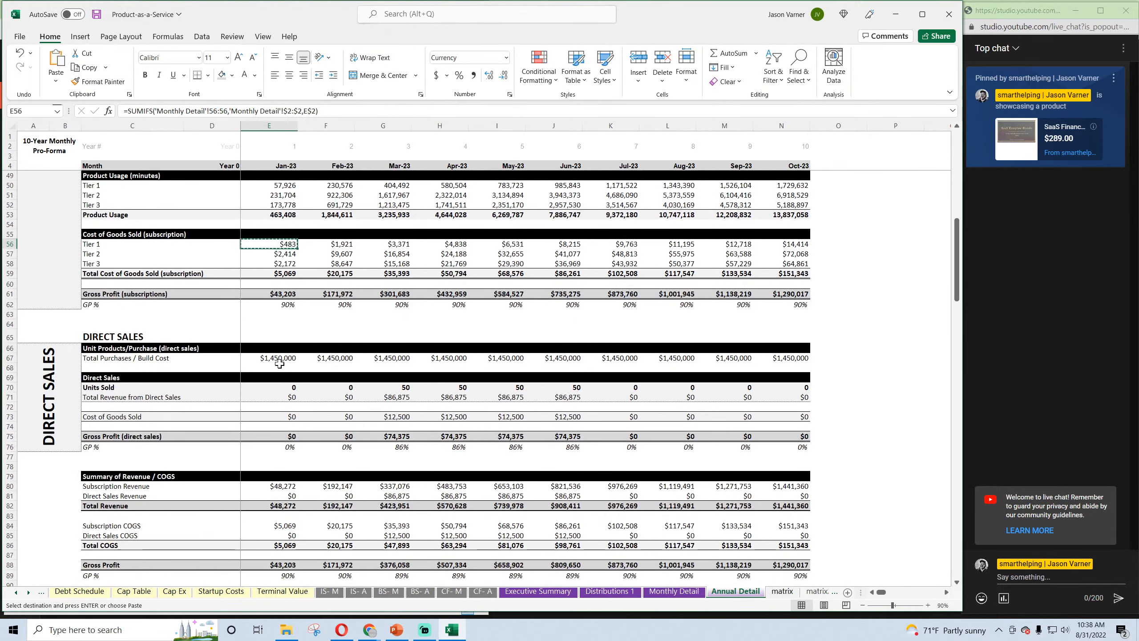
{"action": "right_click", "coordinate": [278, 359]}
{"action": "left_click", "coordinate": [309, 120]}
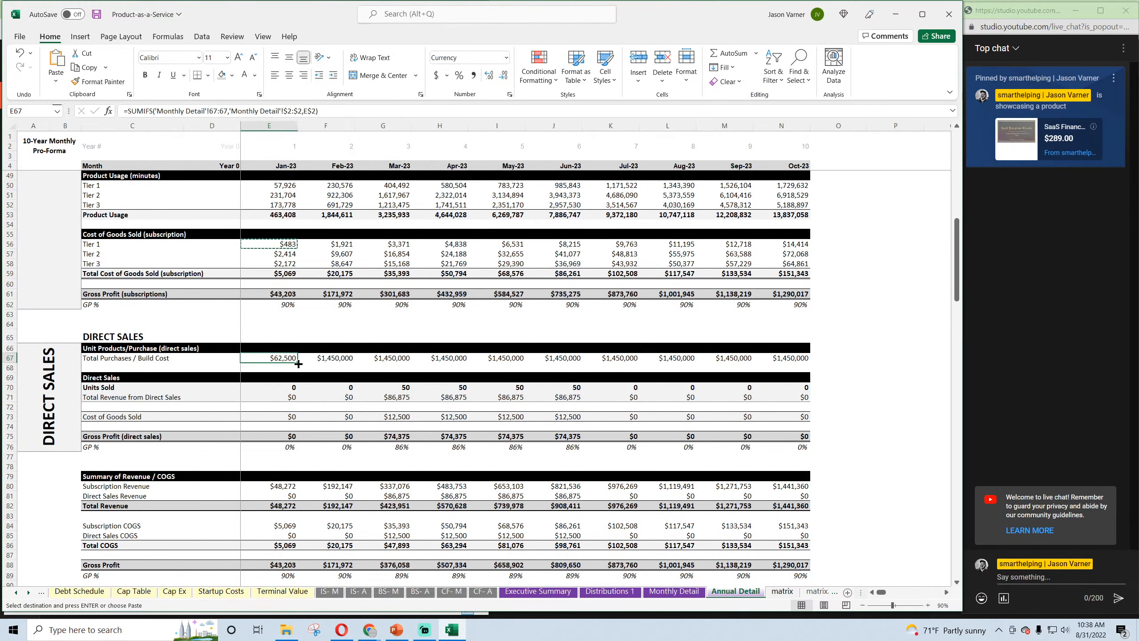
{"action": "left_click_drag", "start_coordinate": [298, 365], "coordinate": [807, 364]}
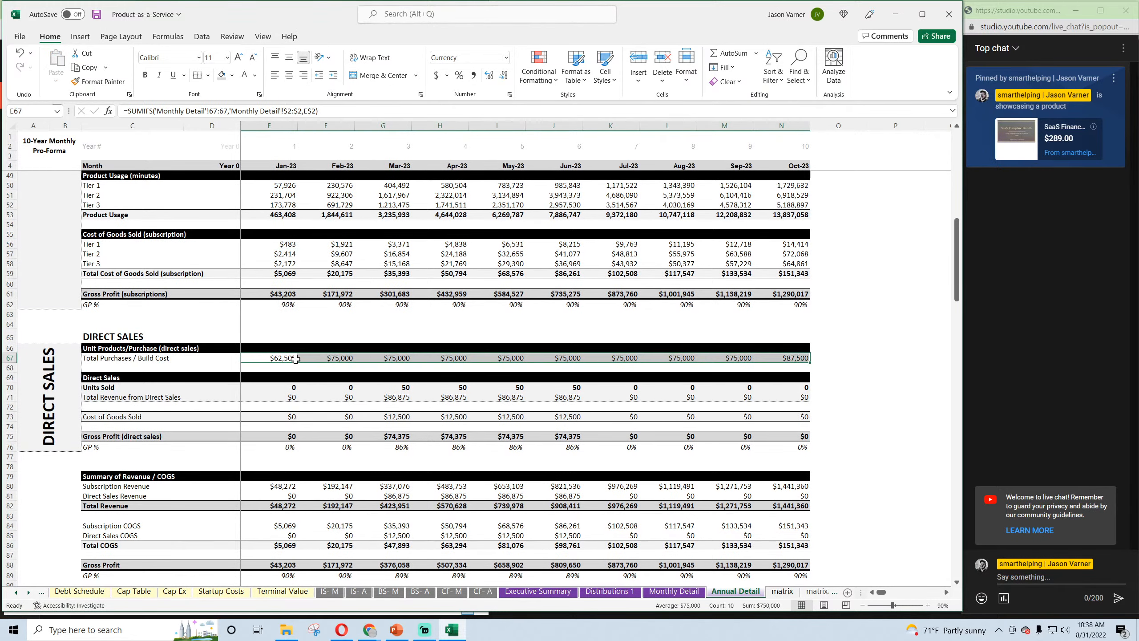
Copy the SUMIFS formula from the Tier 3 Customer Churn cell E40 into the direct sales Units Sold cell E70
{"action": "scroll", "coordinate": [289, 238], "scroll_direction": "up", "scroll_amount": 4}
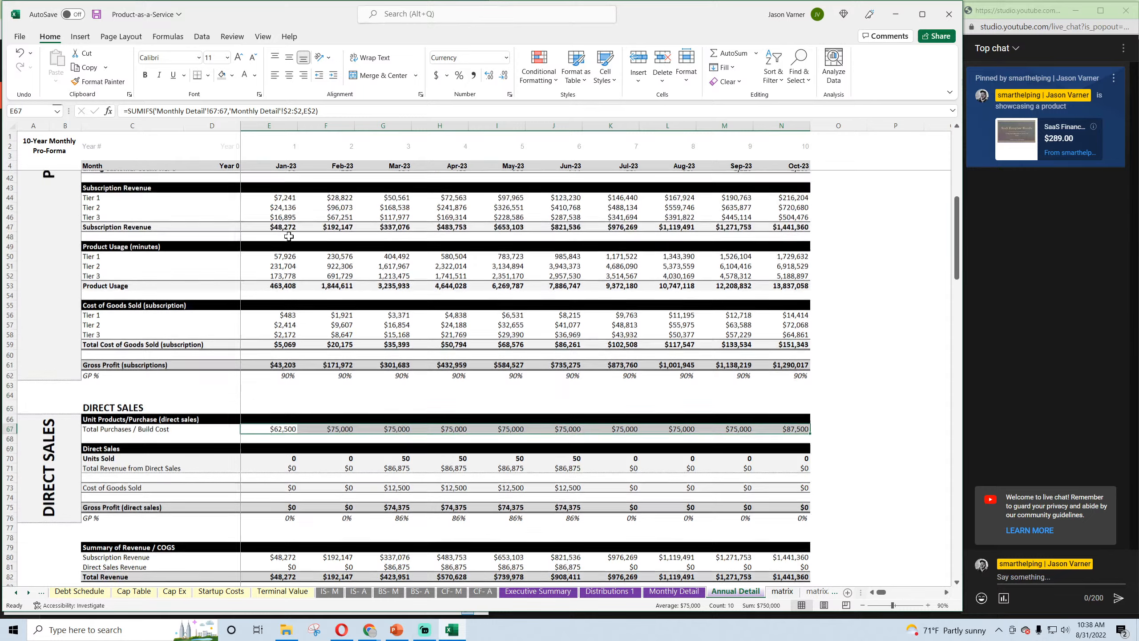
{"action": "right_click", "coordinate": [288, 197]}
{"action": "left_click", "coordinate": [317, 238]}
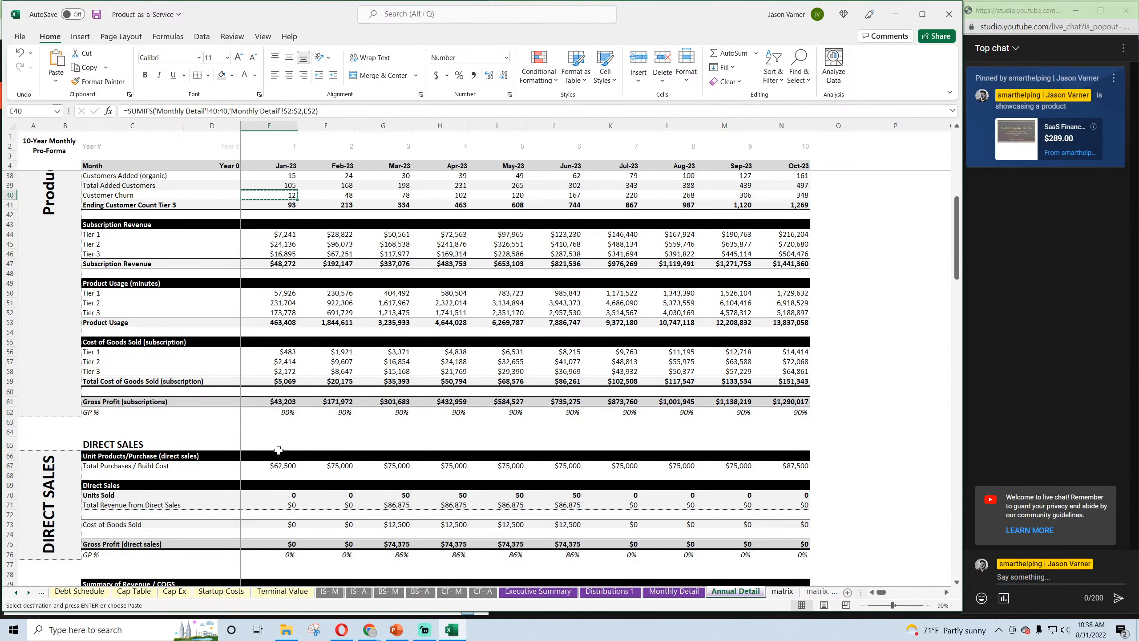
{"action": "right_click", "coordinate": [280, 495]}
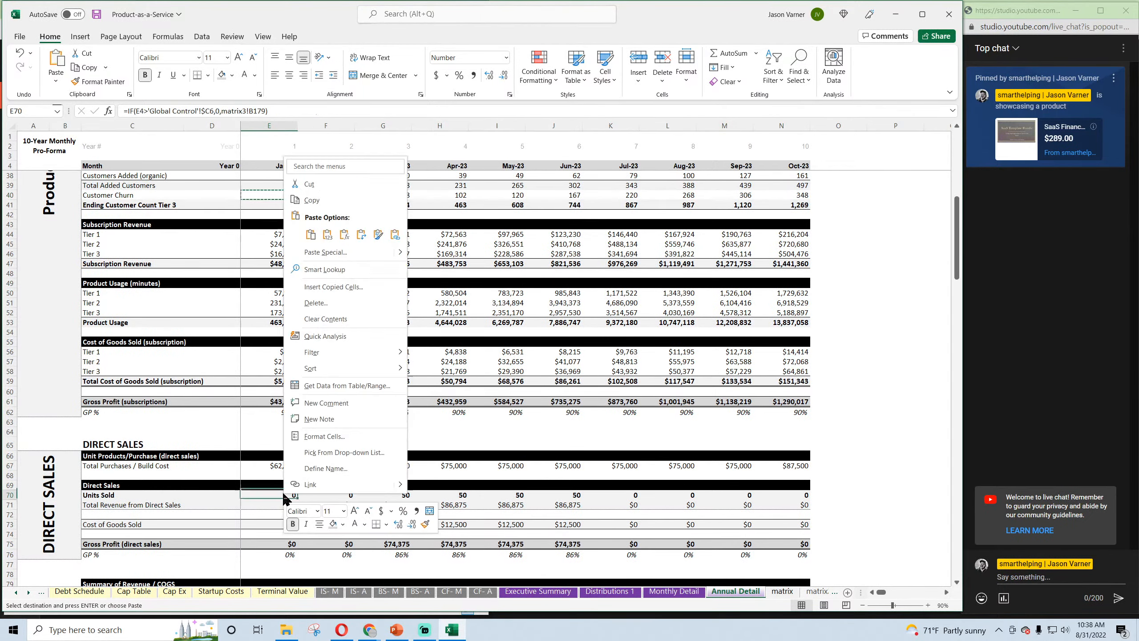
{"action": "left_click", "coordinate": [323, 238]}
{"action": "key", "text": "Escape"}
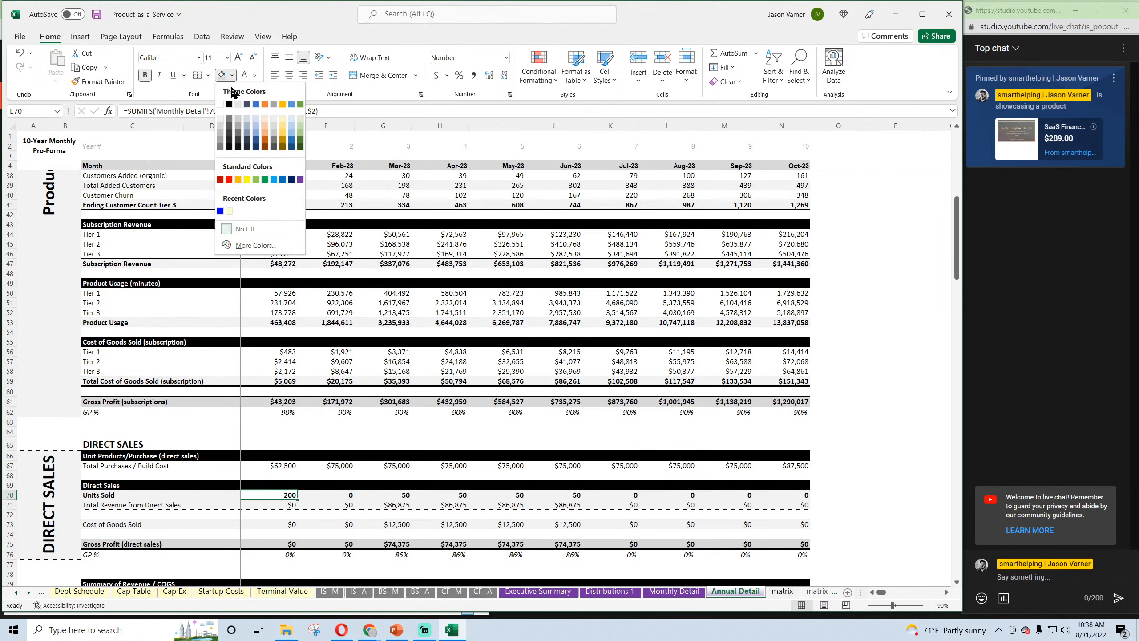
Restore the light grey fill and the border on the Units Sold cell E70
{"action": "left_click", "coordinate": [232, 75]}
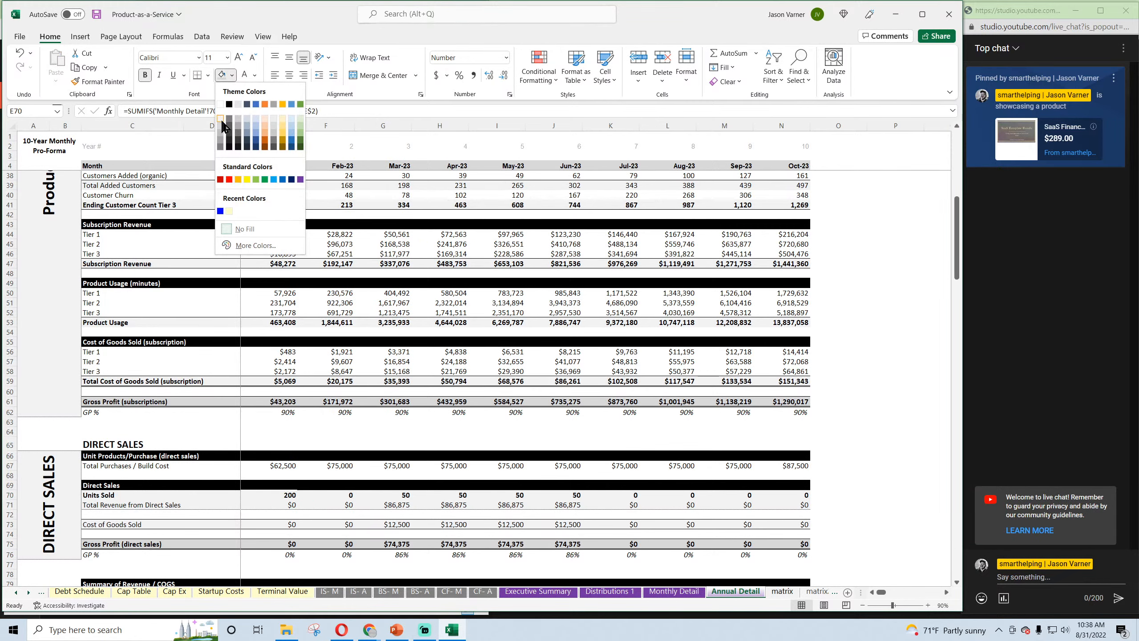
{"action": "left_click", "coordinate": [221, 119]}
{"action": "left_click", "coordinate": [207, 74]}
{"action": "left_click", "coordinate": [216, 112]}
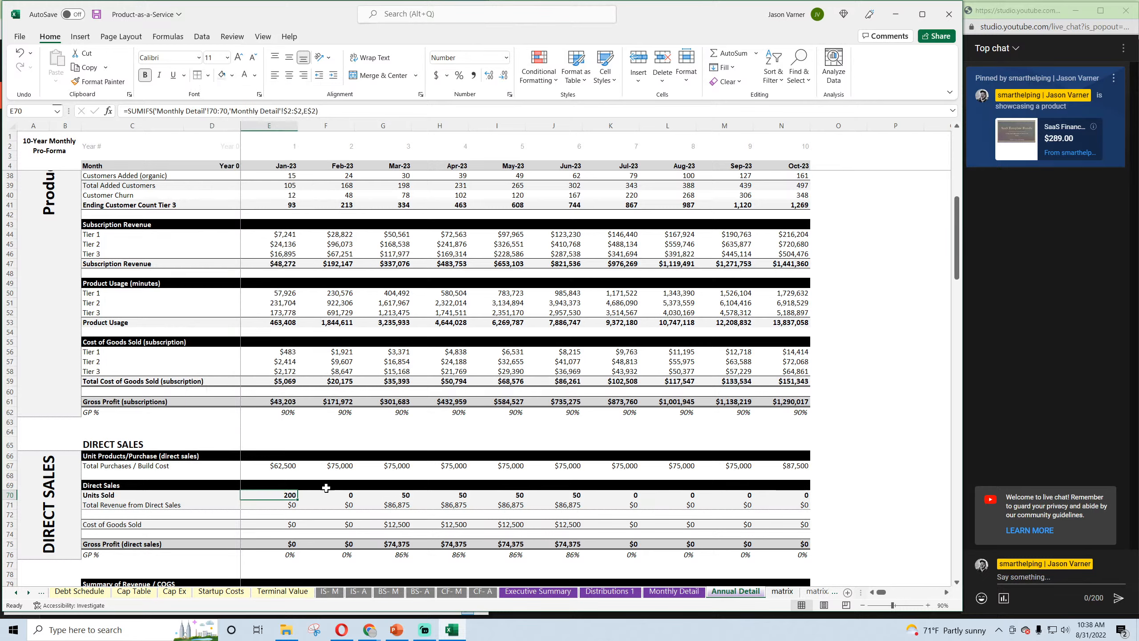
Fill the Units Sold formula through N70, and copy the SUMIFS formula from E57 into E71 for Total Revenue from Direct Sales
{"action": "left_click_drag", "start_coordinate": [297, 499], "coordinate": [806, 503]}
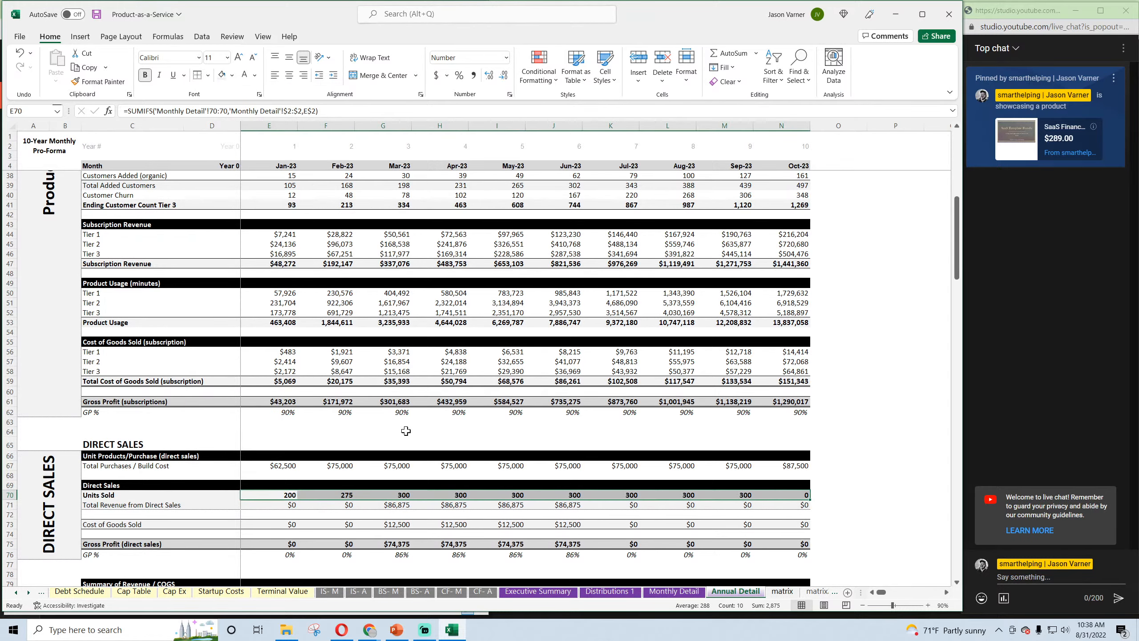
{"action": "scroll", "coordinate": [406, 431], "scroll_direction": "down", "scroll_amount": 4}
{"action": "left_click", "coordinate": [280, 395]}
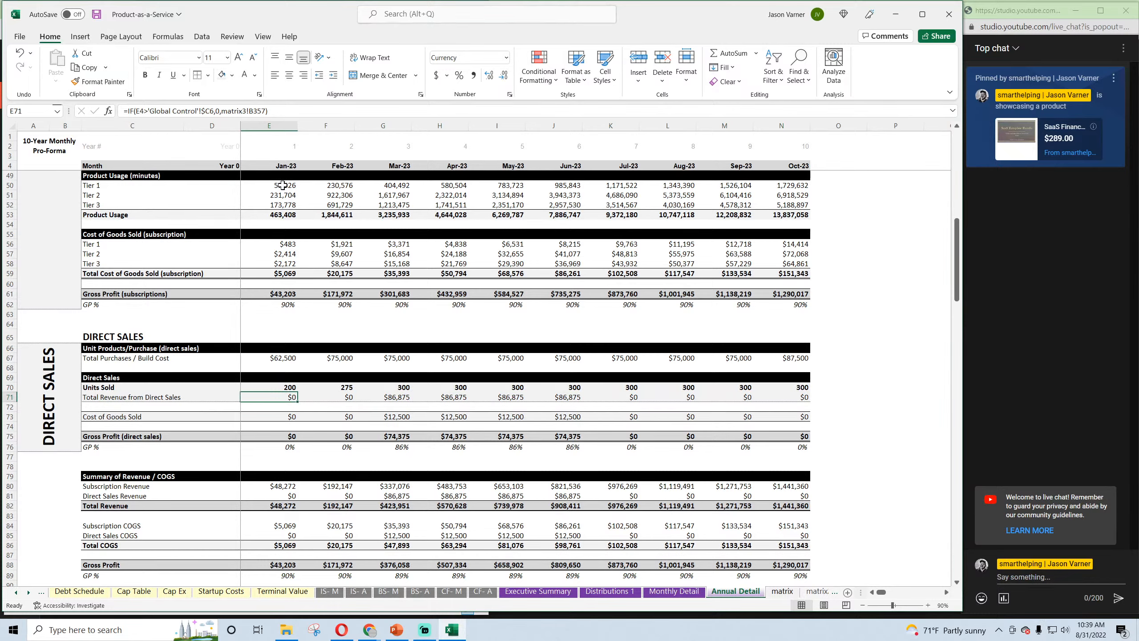
{"action": "right_click", "coordinate": [283, 254]}
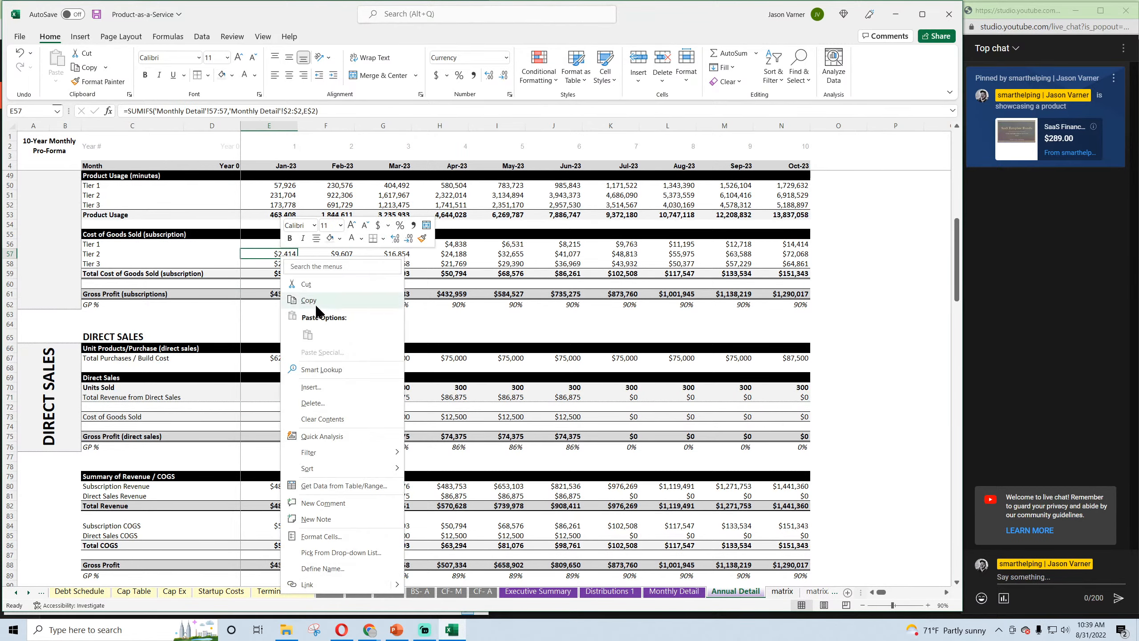
{"action": "left_click", "coordinate": [309, 309]}
{"action": "left_click", "coordinate": [281, 398]}
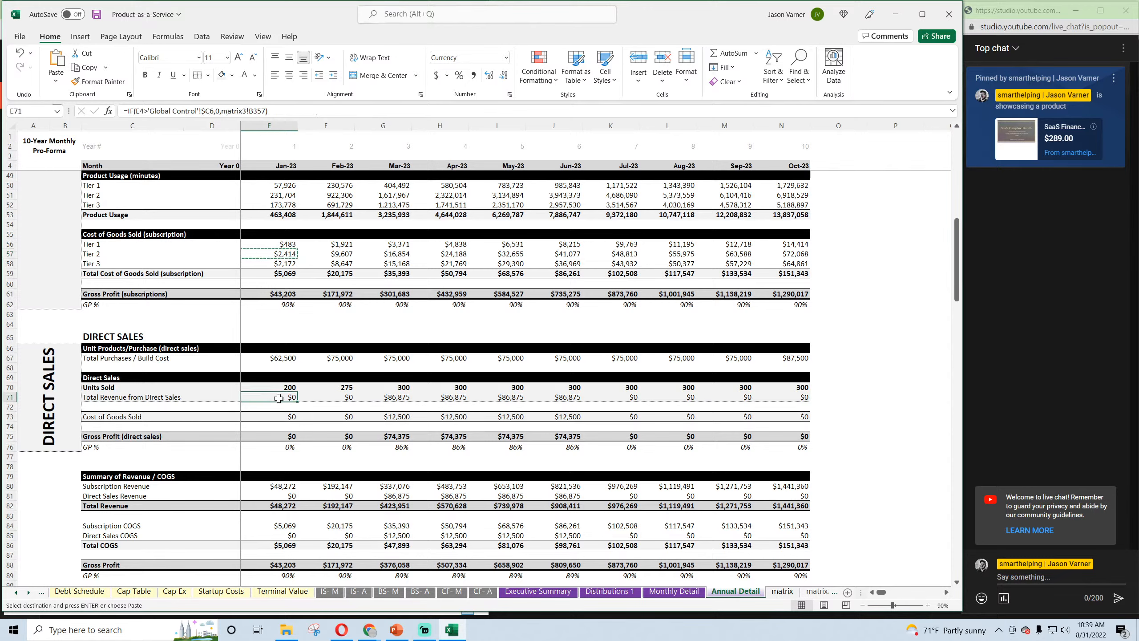
{"action": "right_click", "coordinate": [280, 398]}
{"action": "left_click", "coordinate": [307, 142]}
{"action": "right_click", "coordinate": [193, 389]}
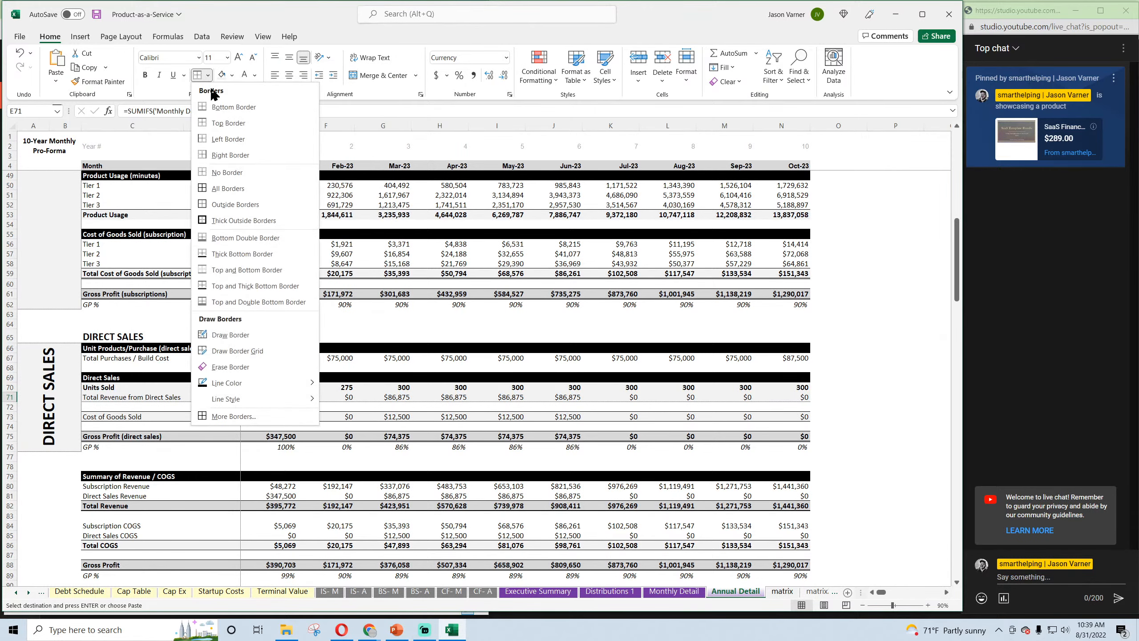
{"action": "key", "text": "Escape"}
{"action": "left_click", "coordinate": [325, 263]}
{"action": "left_click", "coordinate": [269, 397]}
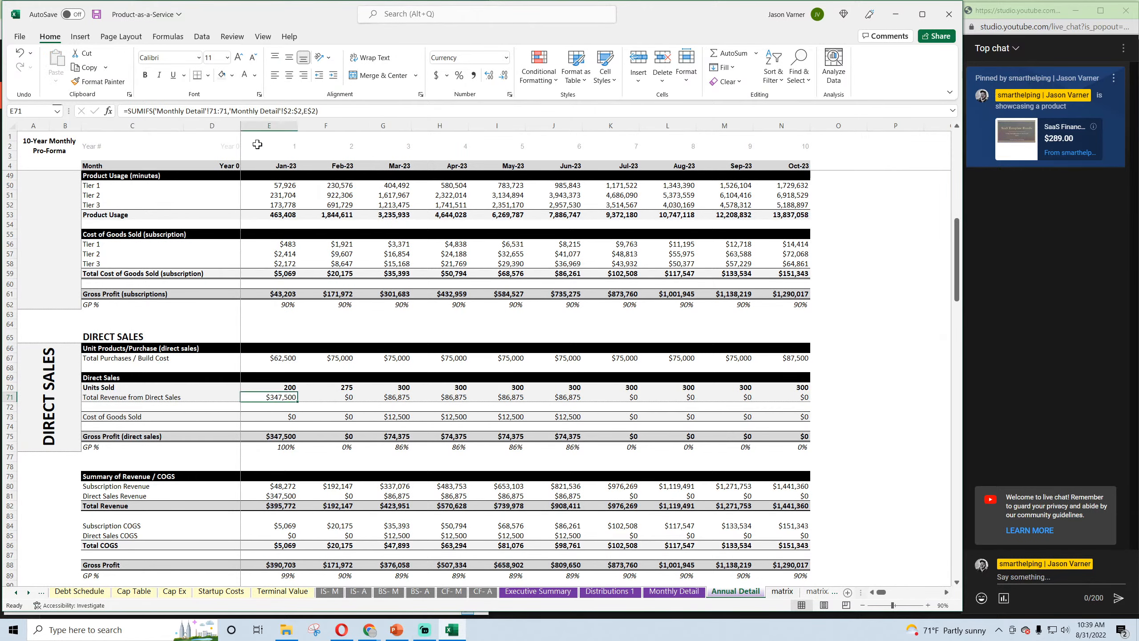
{"action": "left_click", "coordinate": [208, 75]}
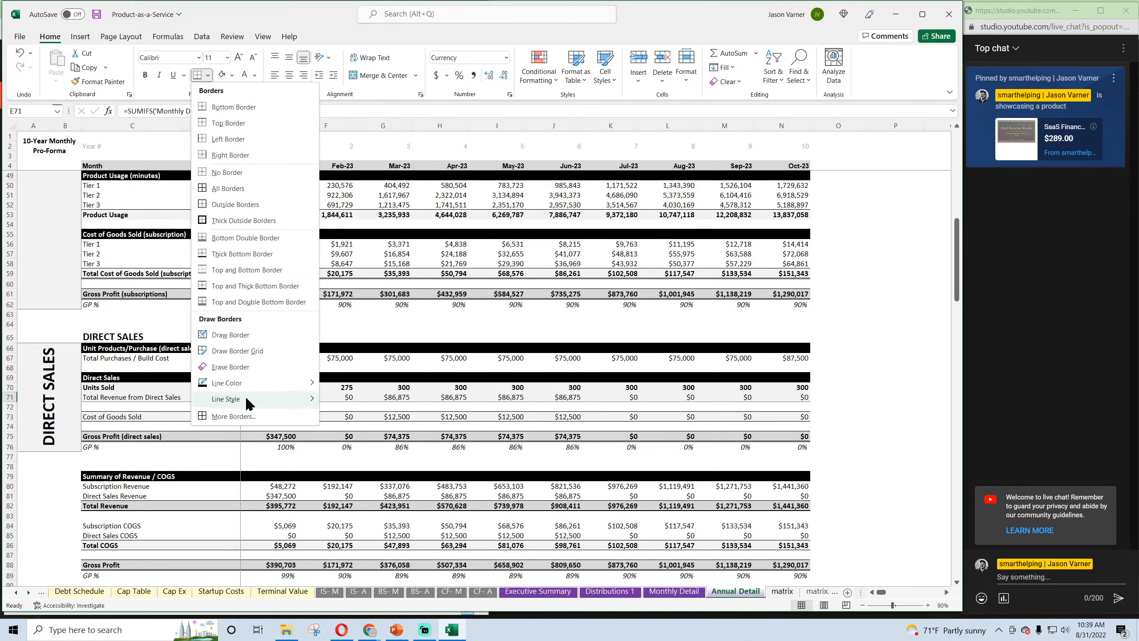
{"action": "mouse_move", "coordinate": [251, 398]}
{"action": "left_click", "coordinate": [354, 428]}
{"action": "key", "text": "Escape"}
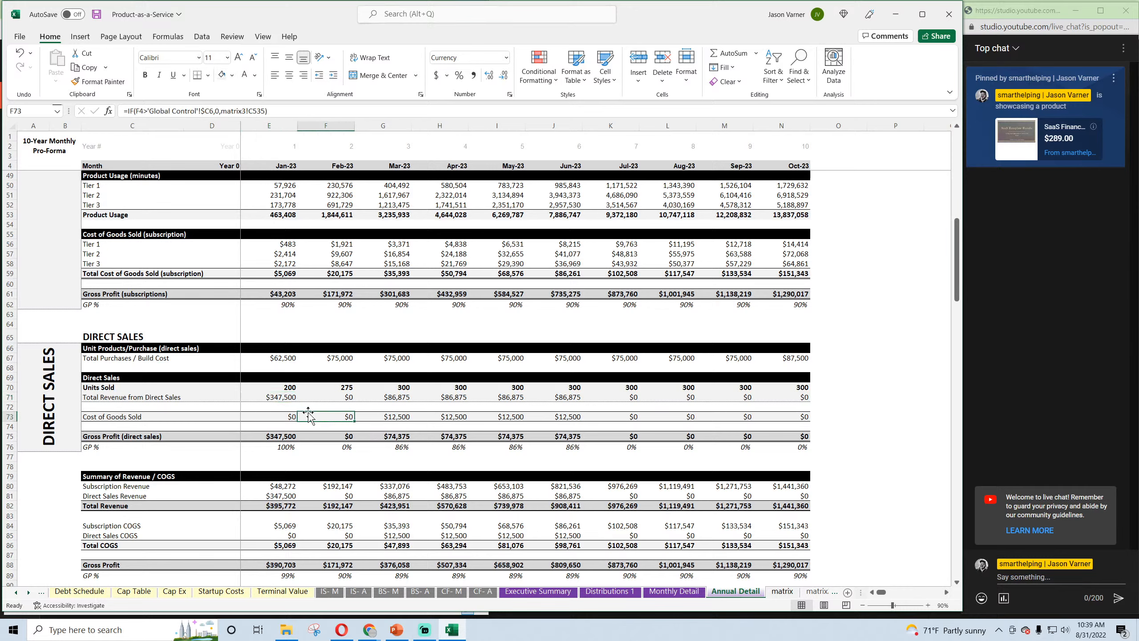
Fill the direct sales revenue formula from E71 through N71, and copy it into E73 for Cost of Goods Sold
{"action": "left_click_drag", "start_coordinate": [297, 403], "coordinate": [805, 400]}
{"action": "left_click", "coordinate": [287, 398]}
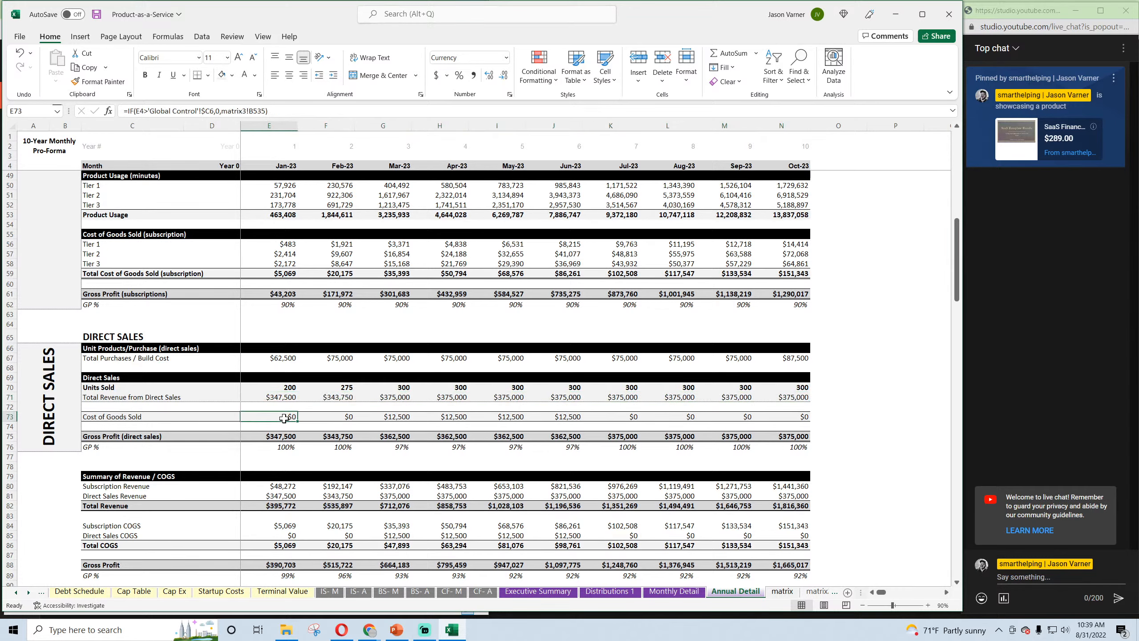
{"action": "right_click", "coordinate": [284, 399]}
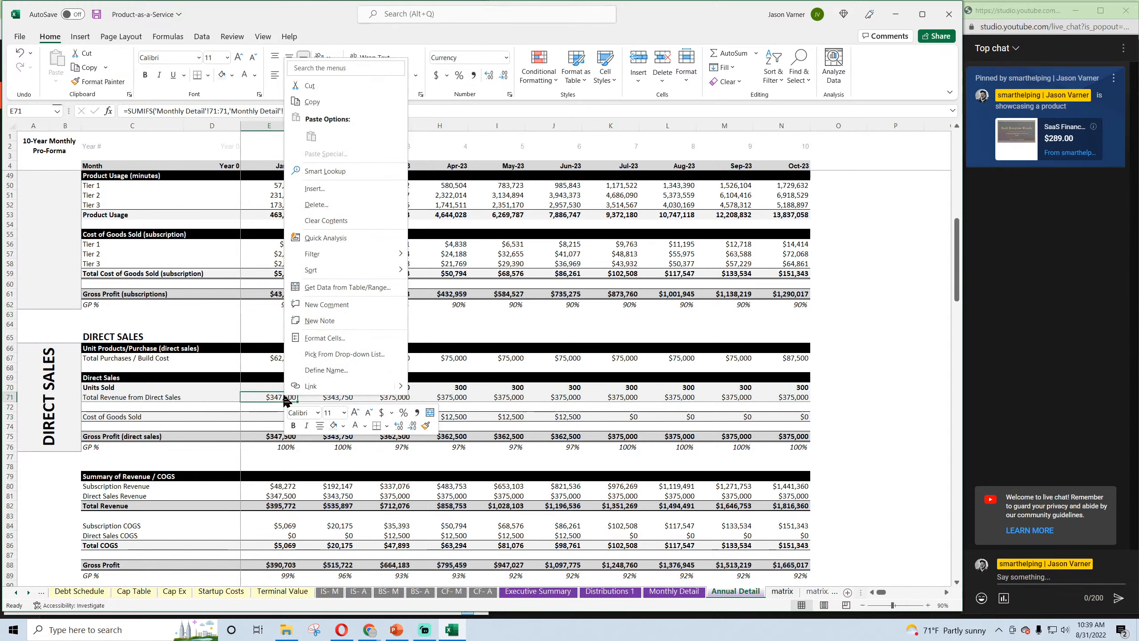
{"action": "left_click", "coordinate": [323, 103]}
{"action": "right_click", "coordinate": [284, 416]}
{"action": "left_click", "coordinate": [307, 159]}
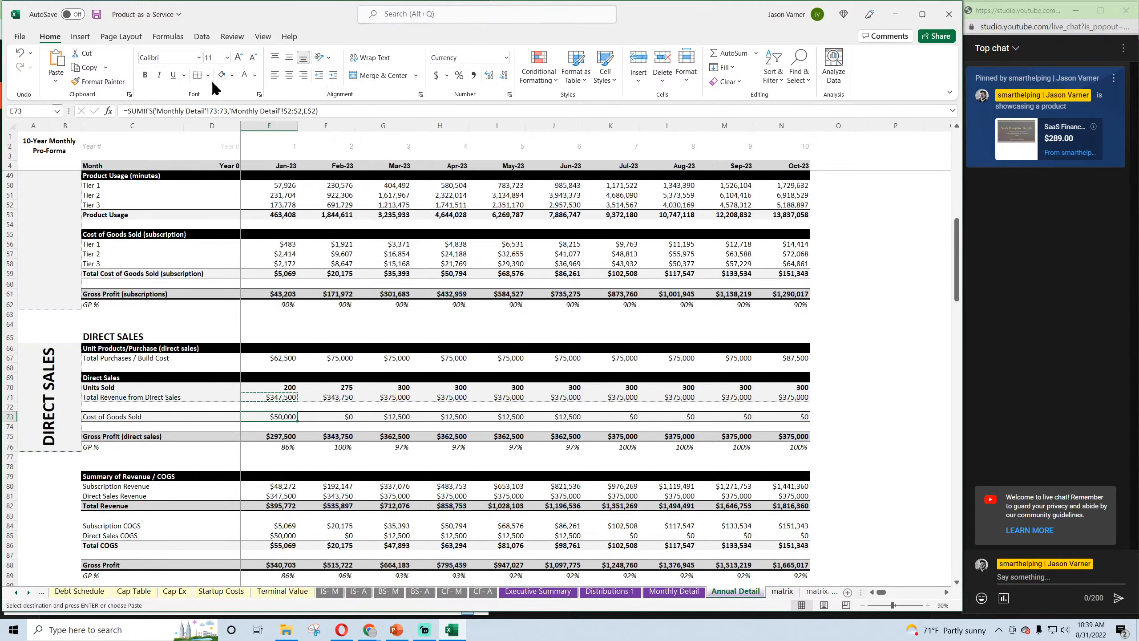
Apply a top and bottom border to E73 and fill it across the Cost of Goods Sold row through N73
{"action": "left_click", "coordinate": [208, 75]}
{"action": "left_click", "coordinate": [245, 270]}
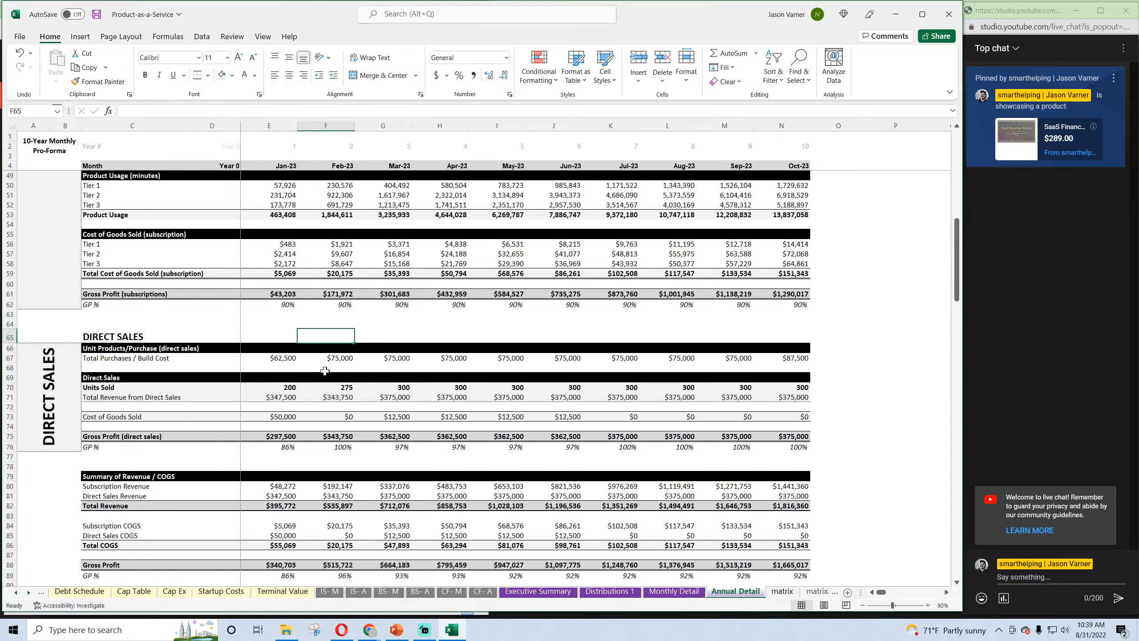
{"action": "left_click_drag", "start_coordinate": [298, 422], "coordinate": [806, 424]}
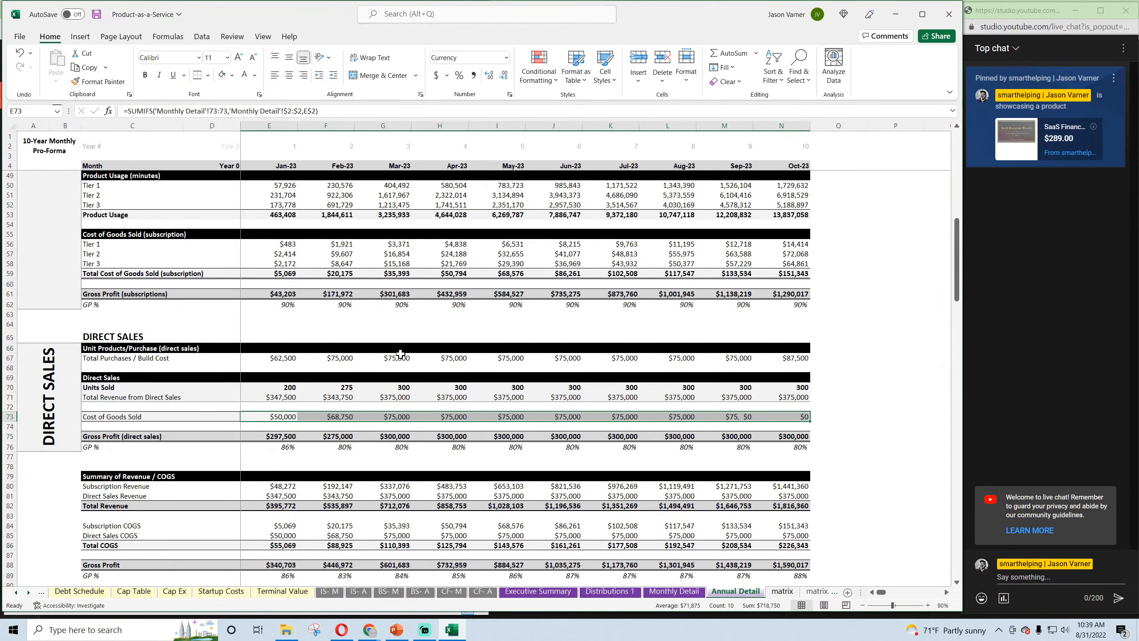
Examine the direct sales gross profit formulas and the Summary of Revenue / COGS section
{"action": "scroll", "coordinate": [289, 329], "scroll_direction": "down", "scroll_amount": 4}
{"action": "left_click", "coordinate": [274, 329]}
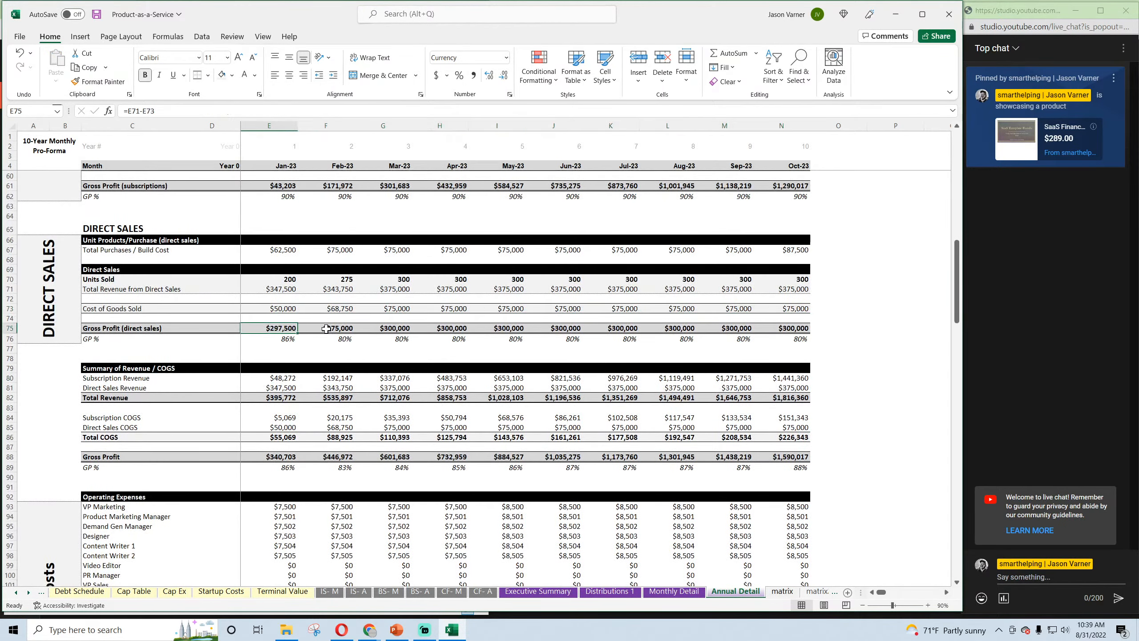
{"action": "left_click", "coordinate": [327, 329]}
{"action": "scroll", "coordinate": [293, 371], "scroll_direction": "up", "scroll_amount": 4}
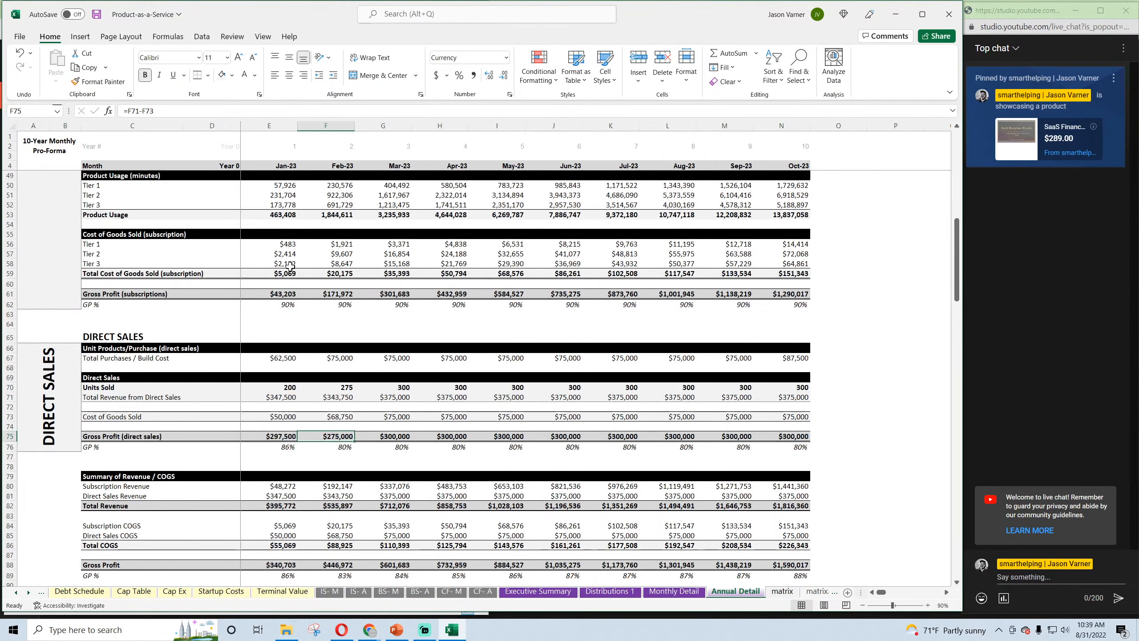
{"action": "scroll", "coordinate": [275, 379], "scroll_direction": "down", "scroll_amount": 4}
{"action": "left_click", "coordinate": [275, 379]}
{"action": "scroll", "coordinate": [275, 379], "scroll_direction": "down", "scroll_amount": 4}
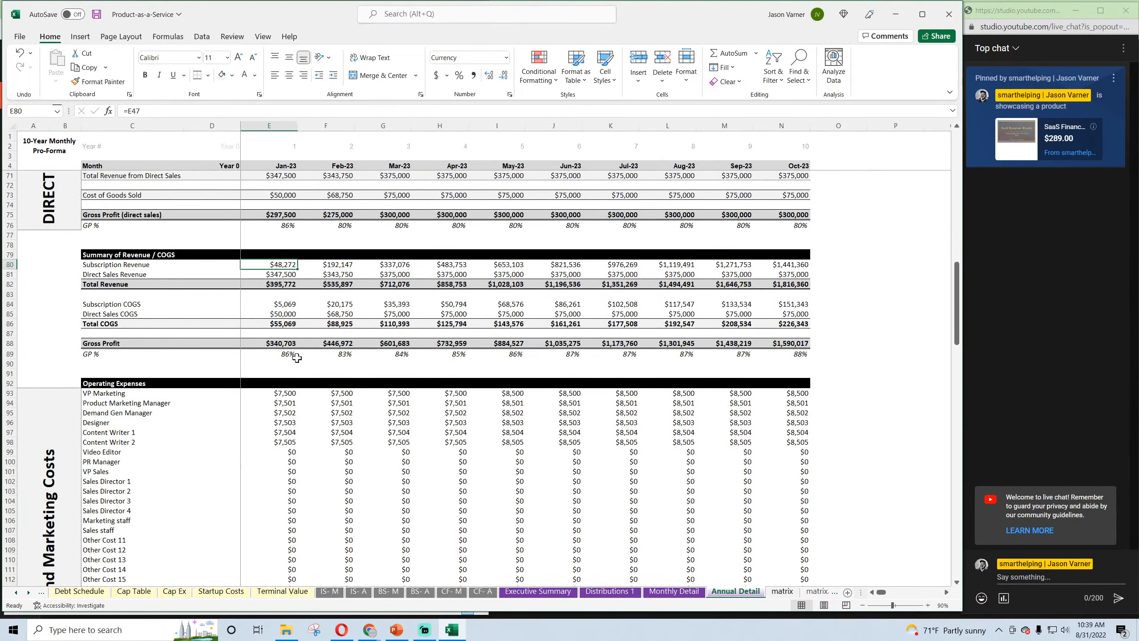
{"action": "scroll", "coordinate": [285, 338], "scroll_direction": "up", "scroll_amount": 4}
Copy the Total Purchases / Build Cost SUMIFS formula from E67 for use in the Operating Expenses section
{"action": "right_click", "coordinate": [287, 251]}
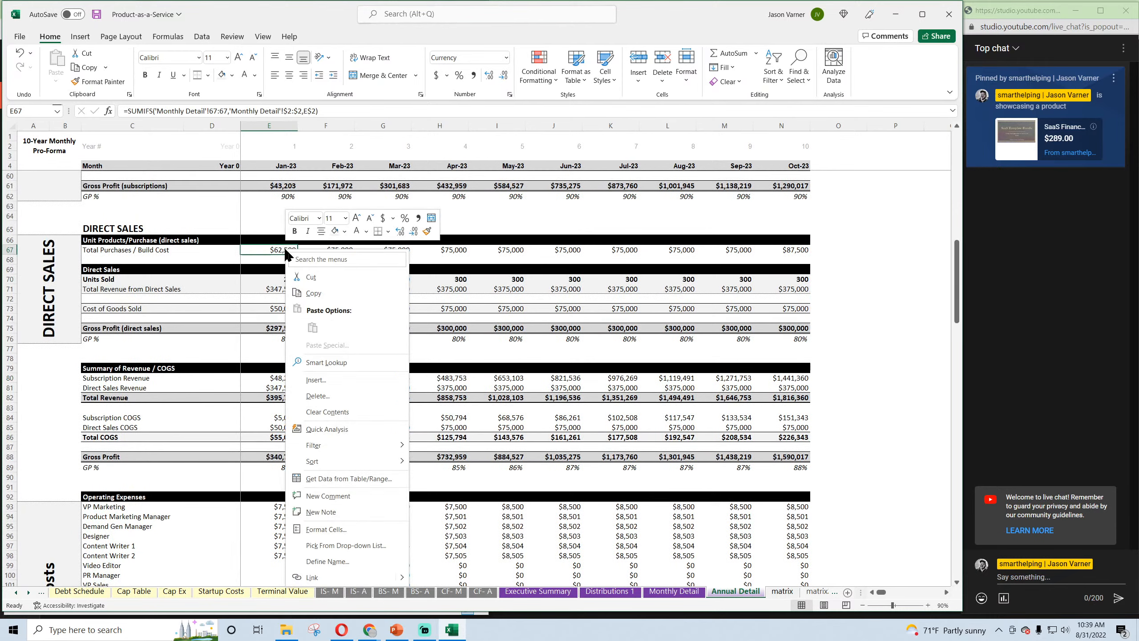
{"action": "left_click", "coordinate": [313, 277]}
{"action": "scroll", "coordinate": [304, 287], "scroll_direction": "down", "scroll_amount": 8}
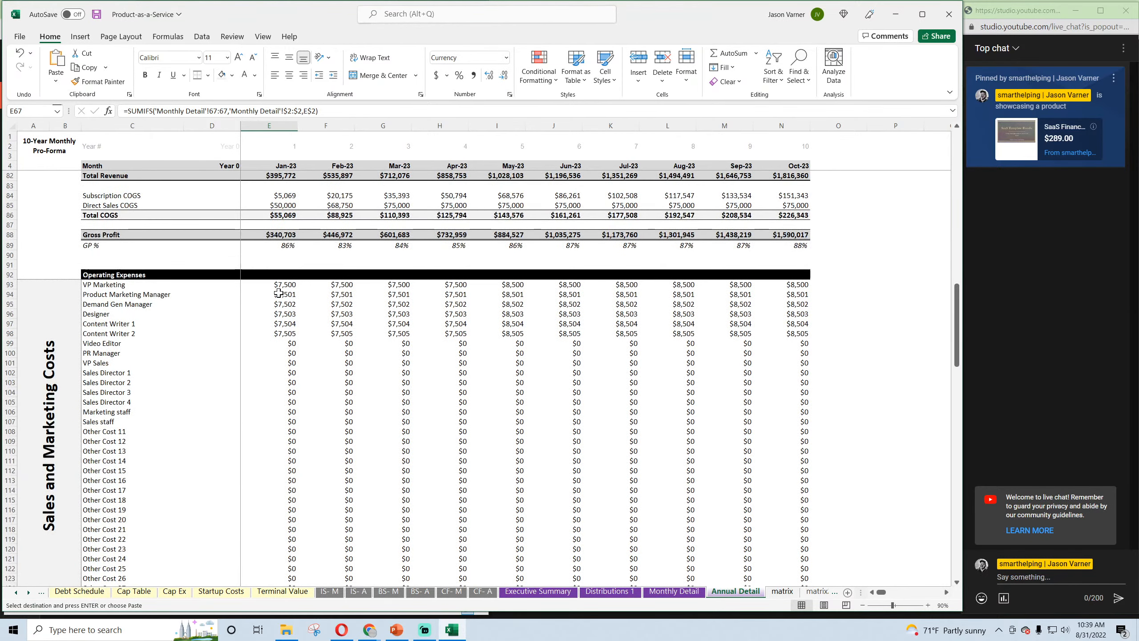
{"action": "right_click", "coordinate": [281, 274]}
{"action": "left_click", "coordinate": [305, 358]}
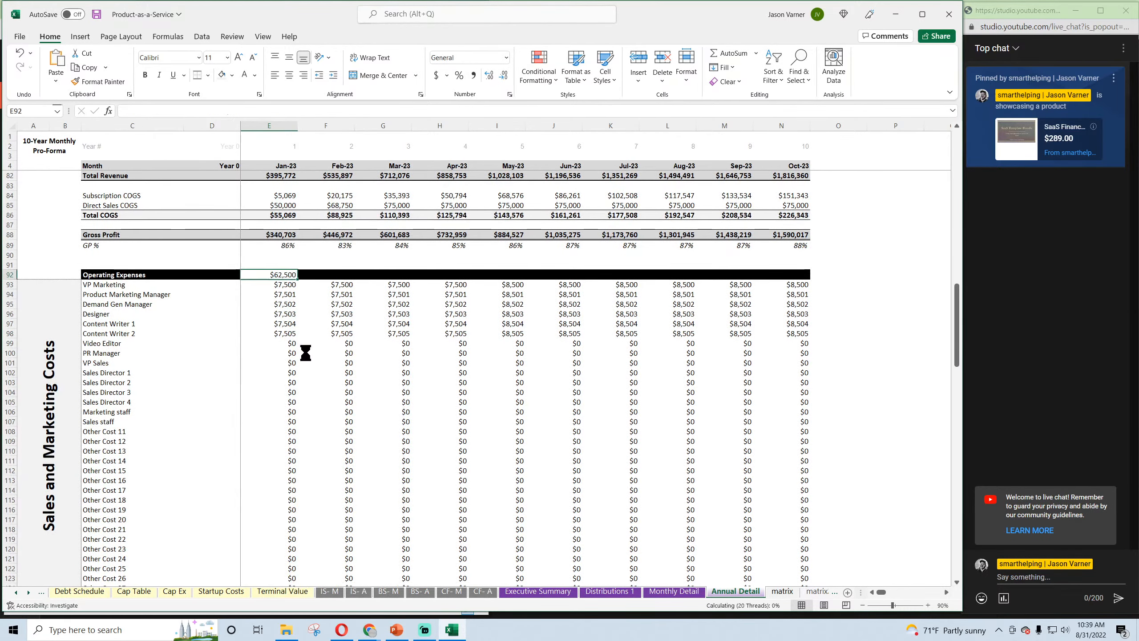
{"action": "left_click", "coordinate": [20, 53]}
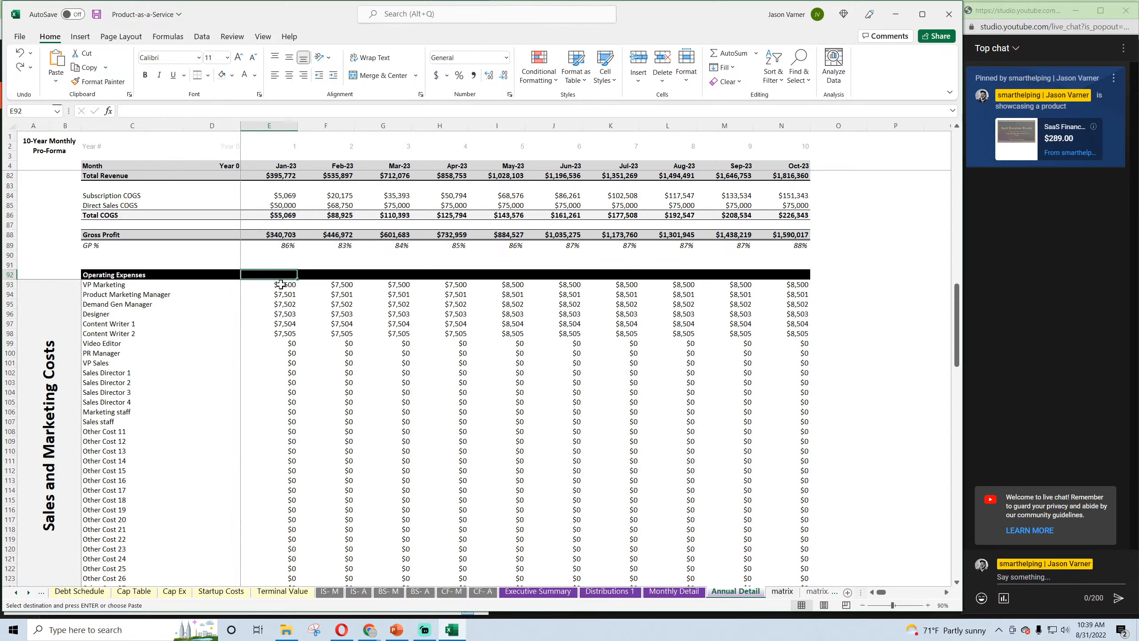
Paste the copied SUMIFS formula into E93 and fill it over all Sales and Marketing cost rows through N125
{"action": "right_click", "coordinate": [282, 284]}
{"action": "left_click", "coordinate": [306, 368]}
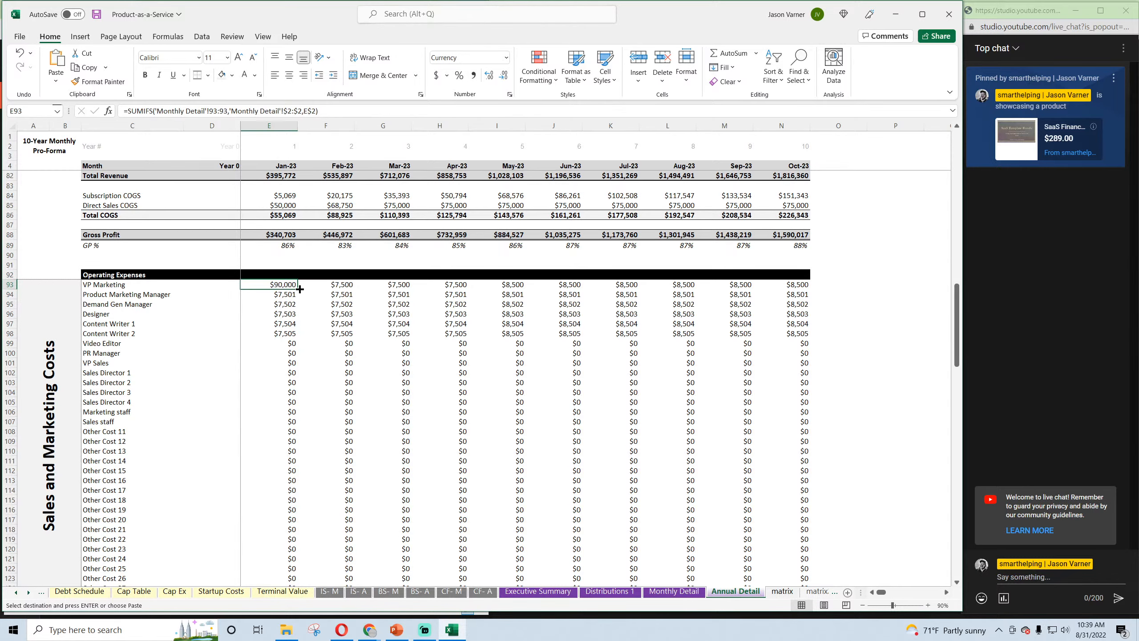
{"action": "left_click_drag", "start_coordinate": [299, 289], "coordinate": [628, 284]}
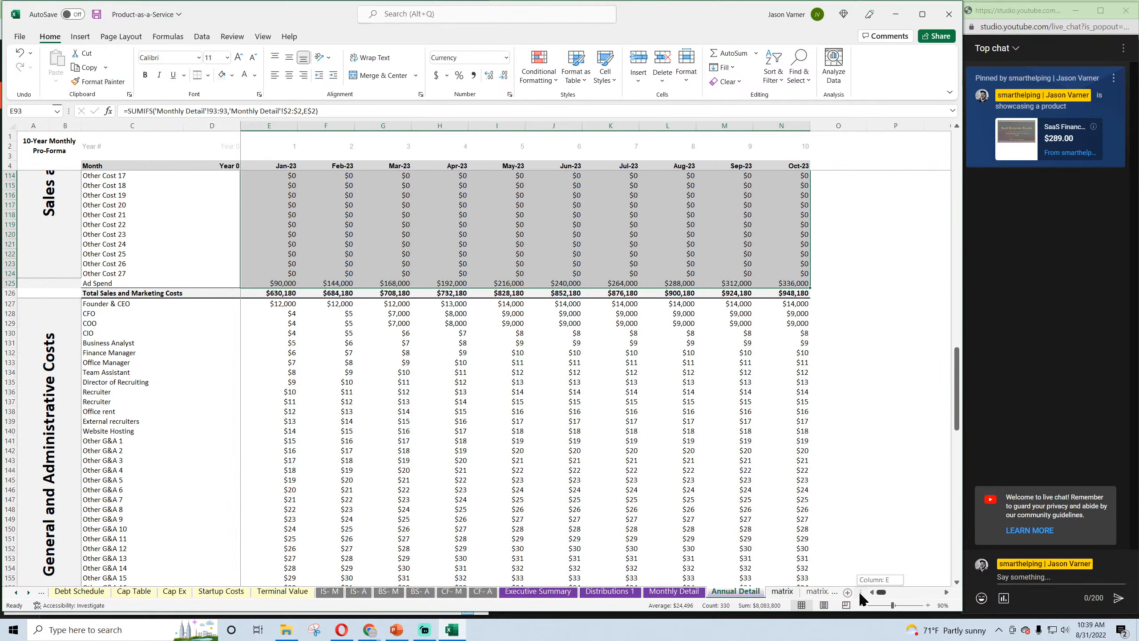
Copy the SUMIFS formula from E121 into E127 and fill it over the General and Administrative cost rows through N158
{"action": "left_click", "coordinate": [281, 244]}
{"action": "right_click", "coordinate": [280, 243]}
{"action": "left_click", "coordinate": [308, 284]}
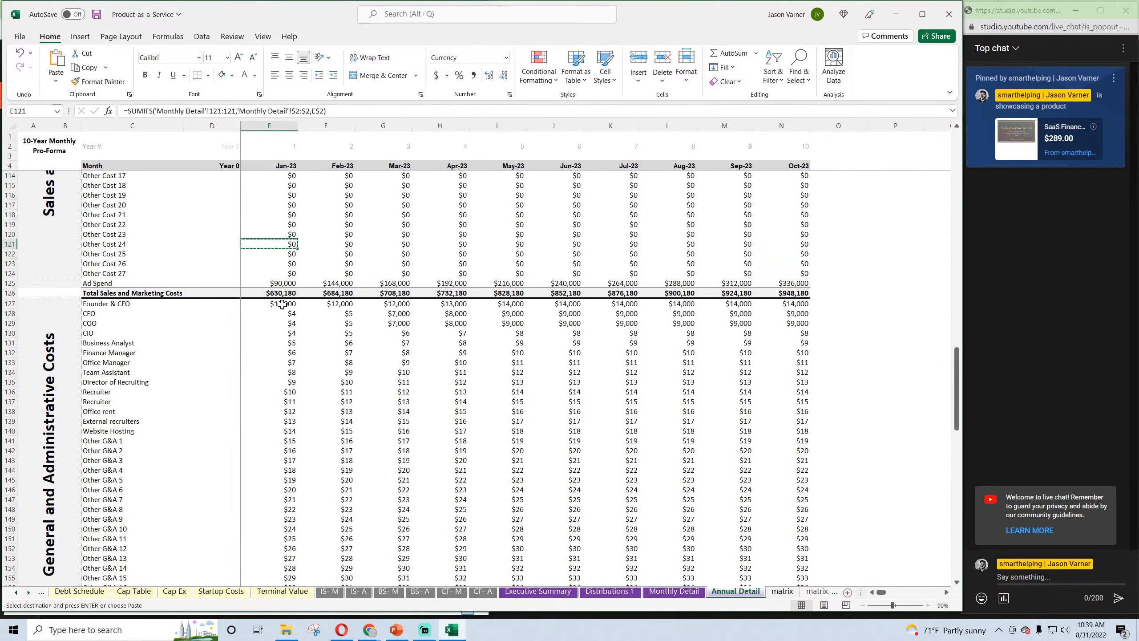
{"action": "right_click", "coordinate": [282, 304]}
{"action": "left_click", "coordinate": [307, 357]}
{"action": "left_click_drag", "start_coordinate": [298, 311], "coordinate": [789, 323]}
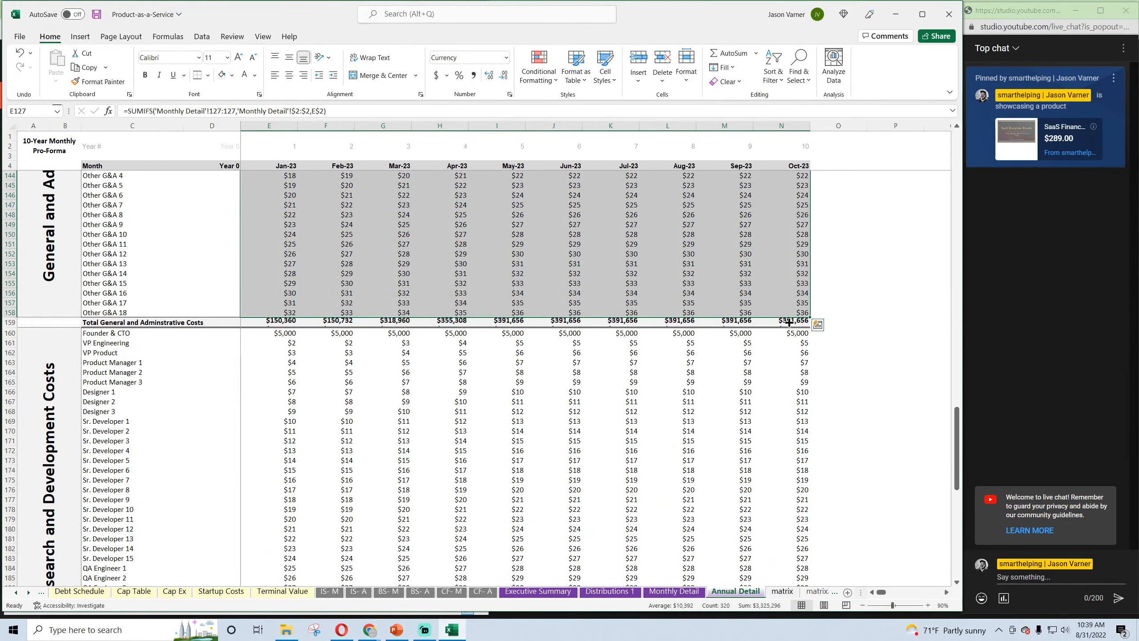
Copy the SUMIFS formula from E151 into E160 and fill it over the Research and Development cost rows through N191
{"action": "right_click", "coordinate": [277, 250]}
{"action": "key", "text": "Escape"}
{"action": "left_click", "coordinate": [275, 249]}
{"action": "right_click", "coordinate": [275, 249]}
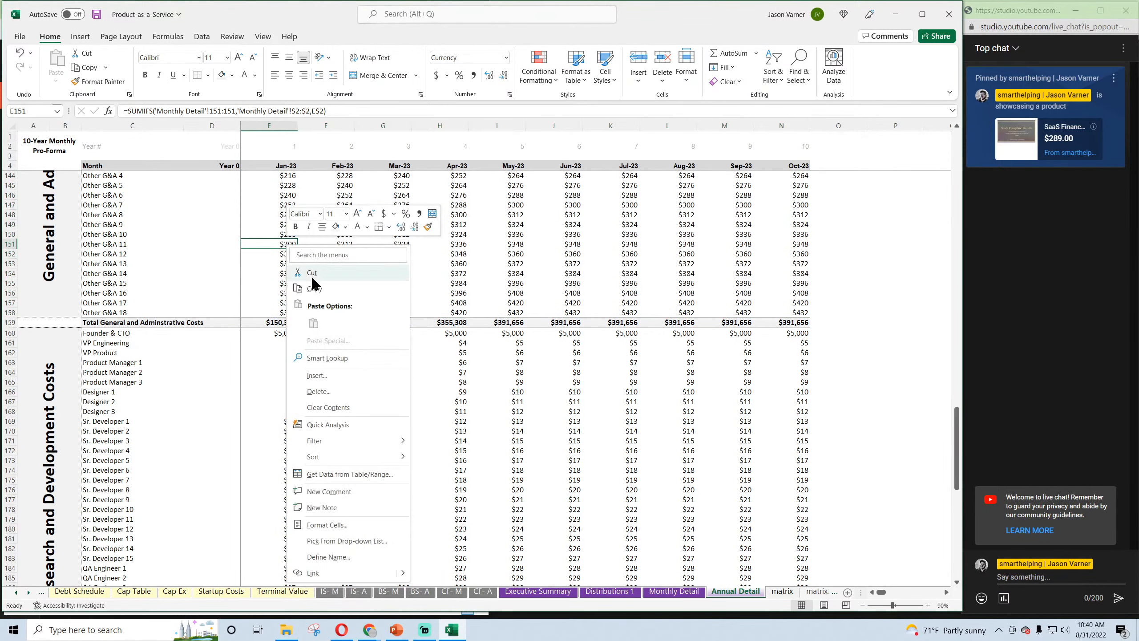
{"action": "left_click", "coordinate": [316, 287]}
{"action": "right_click", "coordinate": [295, 336]}
{"action": "left_click", "coordinate": [315, 358]}
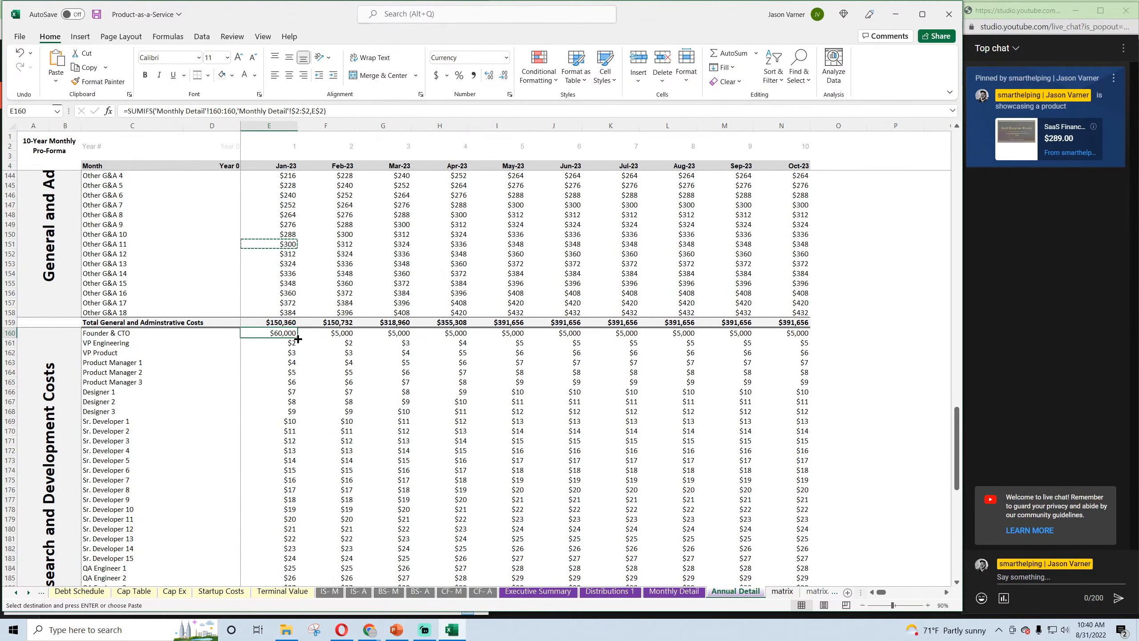
{"action": "left_click_drag", "start_coordinate": [298, 339], "coordinate": [801, 559]}
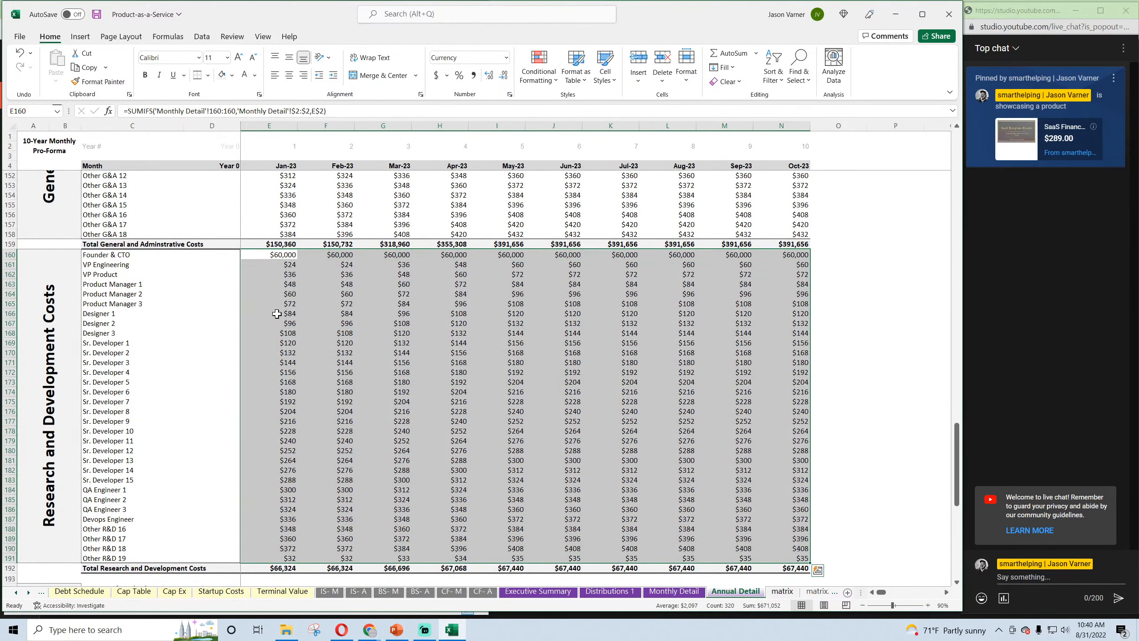
Copy the SUMIFS formula from E168 into E195 and fill it over the subscription revenue percentage cost rows through N199
{"action": "left_click", "coordinate": [280, 333]}
{"action": "right_click", "coordinate": [281, 333]}
{"action": "left_click", "coordinate": [305, 348]}
{"action": "scroll", "coordinate": [316, 330], "scroll_direction": "down", "scroll_amount": 7}
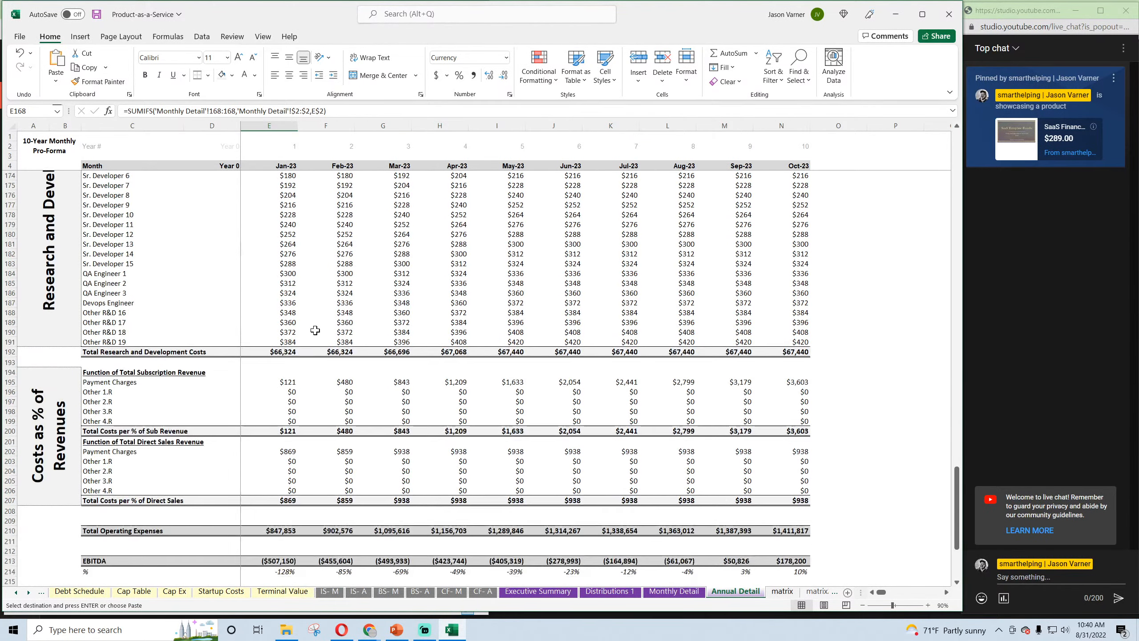
{"action": "right_click", "coordinate": [284, 382]}
{"action": "left_click", "coordinate": [313, 123]}
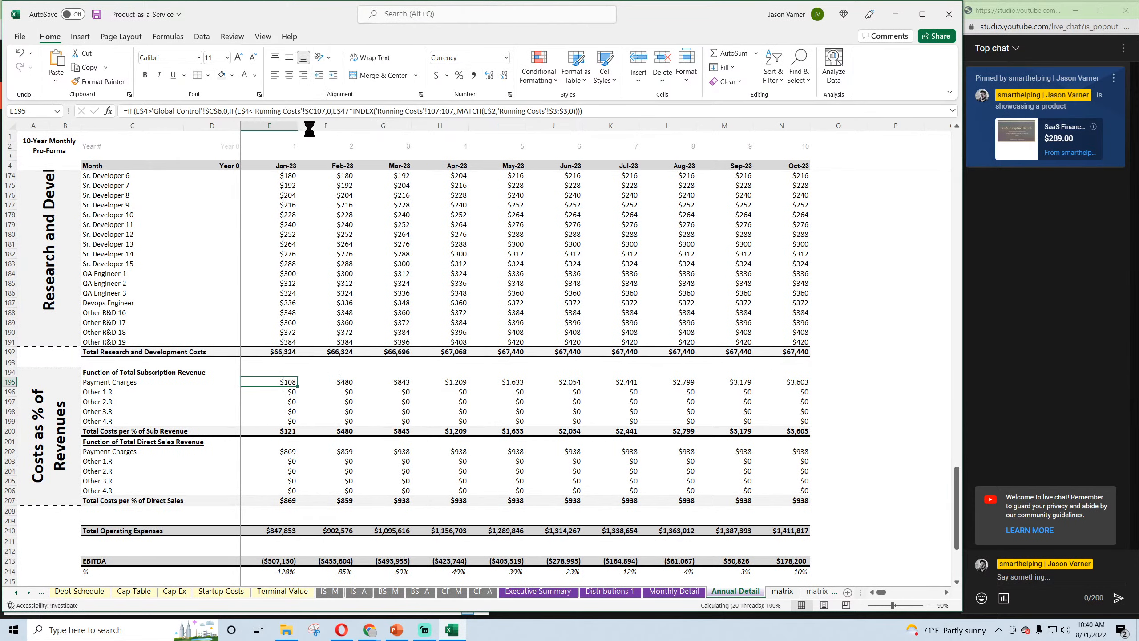
{"action": "left_click_drag", "start_coordinate": [297, 387], "coordinate": [812, 423]}
Copy the subscription revenue cost formulas in E195:N199 into the direct sales revenue cost rows E202:N206
{"action": "scroll", "coordinate": [314, 314], "scroll_direction": "down", "scroll_amount": 7}
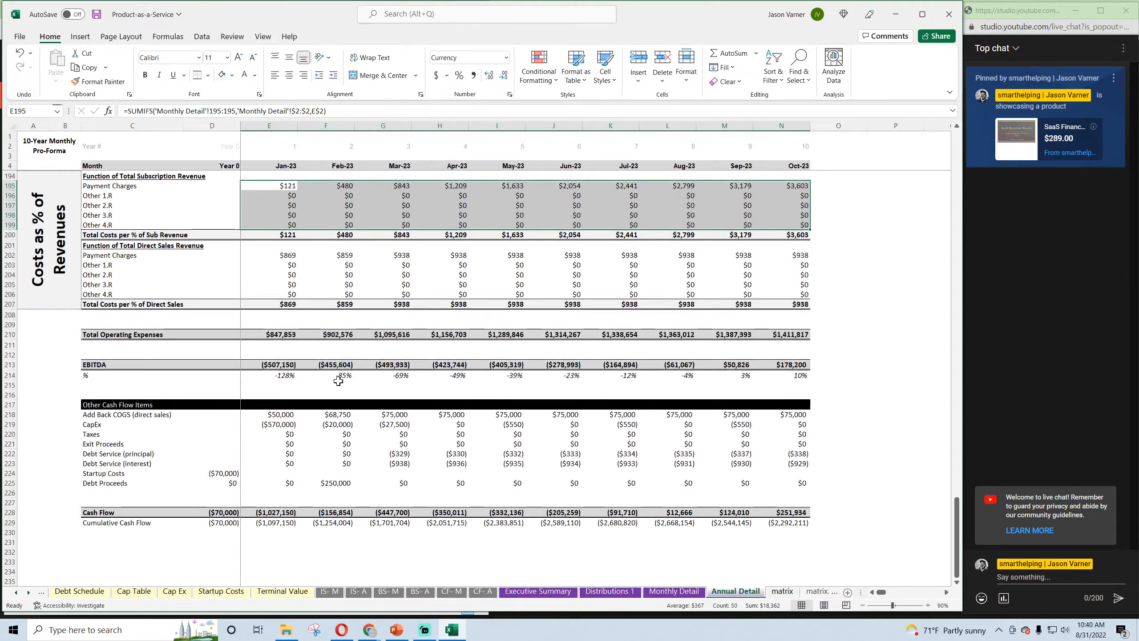
{"action": "scroll", "coordinate": [301, 273], "scroll_direction": "up", "scroll_amount": 3}
{"action": "right_click", "coordinate": [302, 274]}
{"action": "left_click", "coordinate": [314, 328]}
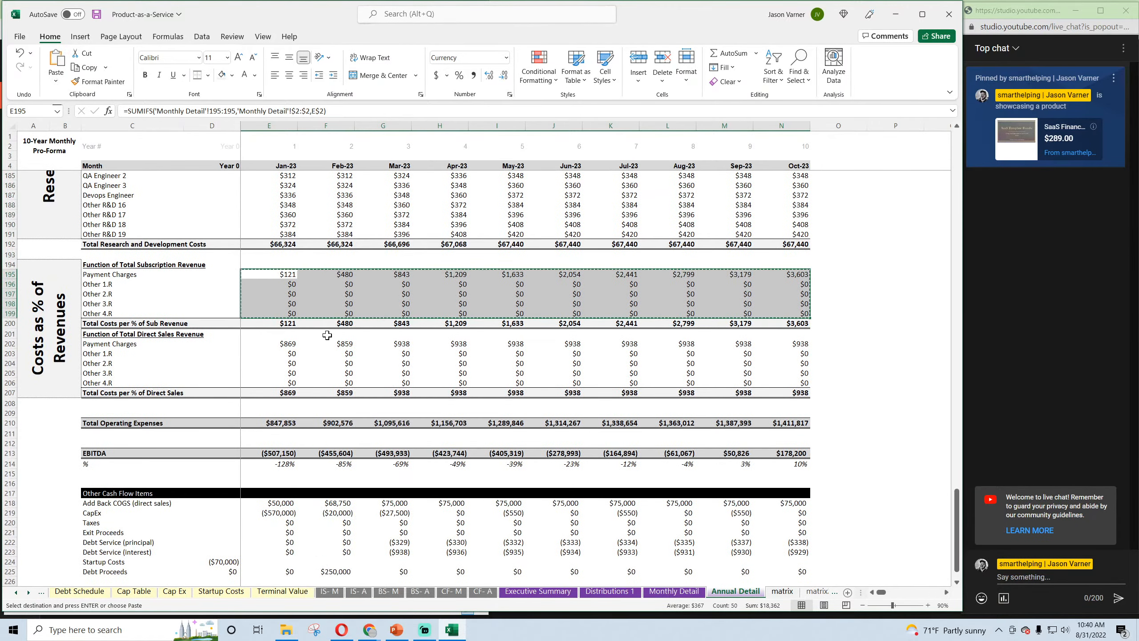
{"action": "right_click", "coordinate": [280, 346]}
{"action": "left_click", "coordinate": [308, 86]}
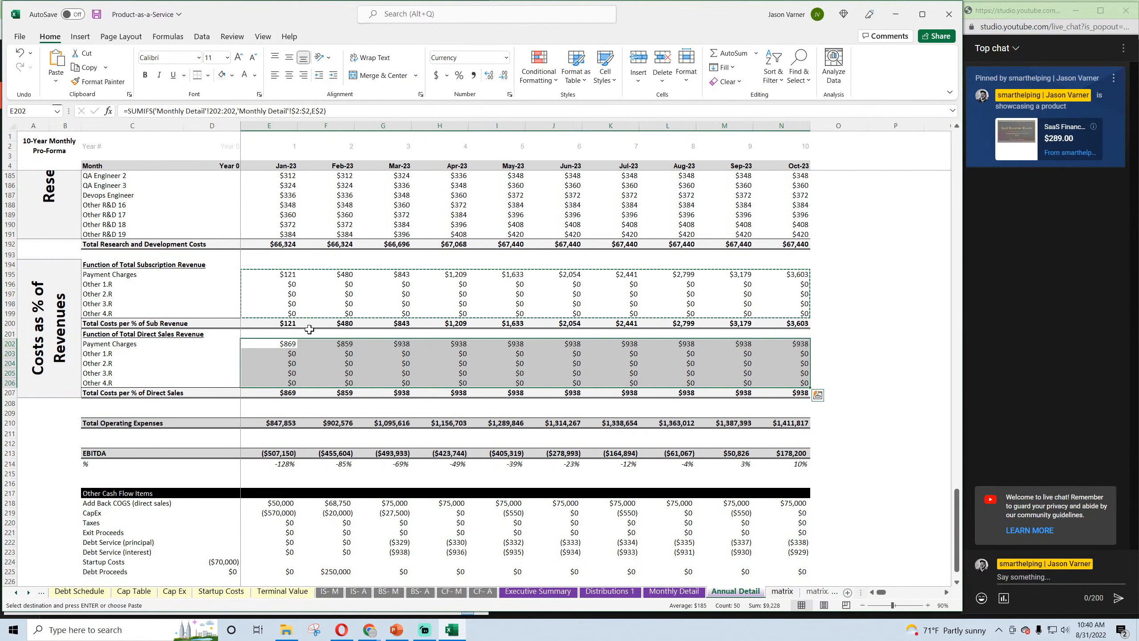
Copy the SUMIFS formula from E195 into E218 and fill it over the Other Cash Flow Items rows through N223
{"action": "left_click", "coordinate": [287, 275]}
{"action": "right_click", "coordinate": [289, 275]}
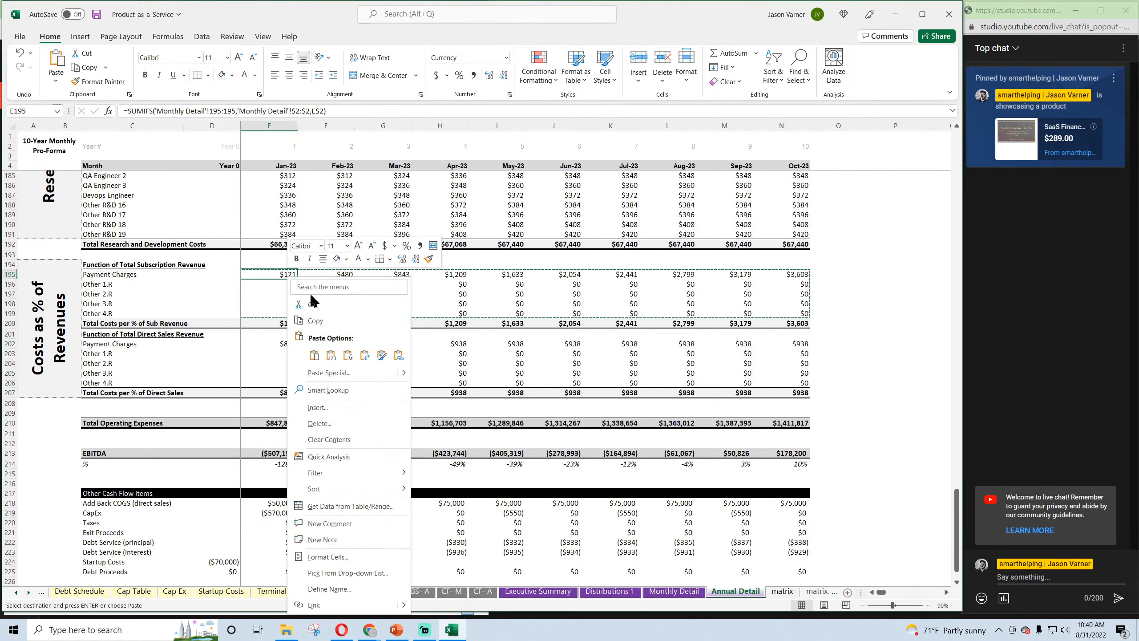
{"action": "key", "text": "Escape"}
{"action": "scroll", "coordinate": [288, 379], "scroll_direction": "down", "scroll_amount": 4}
{"action": "right_click", "coordinate": [286, 395]}
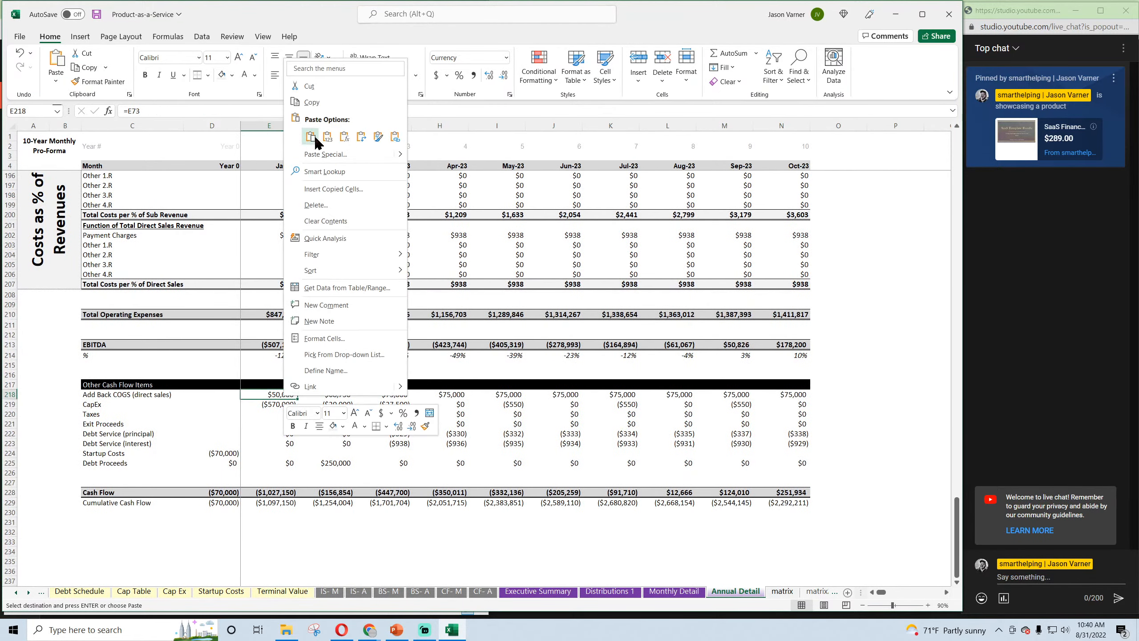
{"action": "key", "text": "Escape"}
{"action": "left_click_drag", "start_coordinate": [297, 400], "coordinate": [810, 447]}
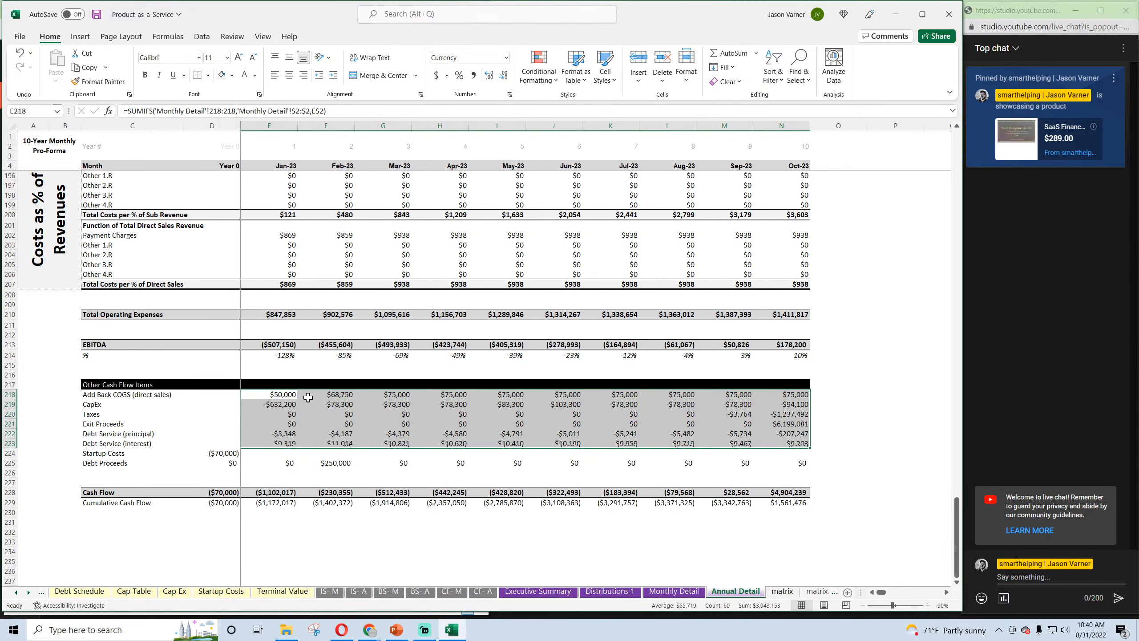
Copy the SUMIFS formula from E218 into the Debt Proceeds row at E225 and fill it across through N225
{"action": "left_click", "coordinate": [279, 395]}
{"action": "right_click", "coordinate": [279, 394]}
{"action": "left_click", "coordinate": [308, 102]}
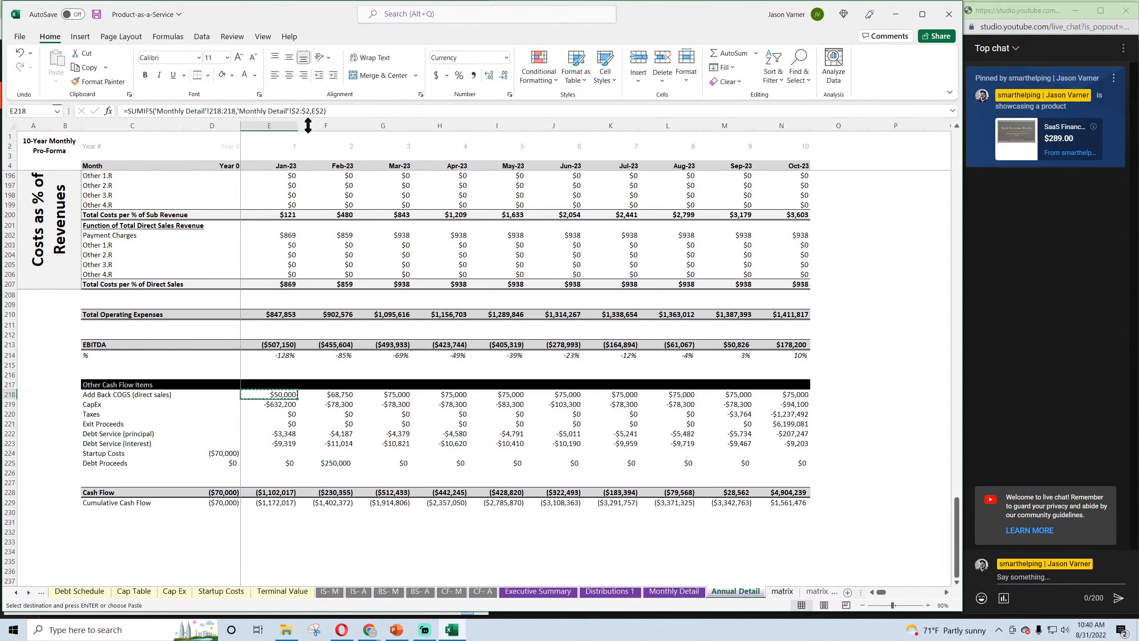
{"action": "right_click", "coordinate": [285, 461]}
{"action": "left_click", "coordinate": [314, 134]}
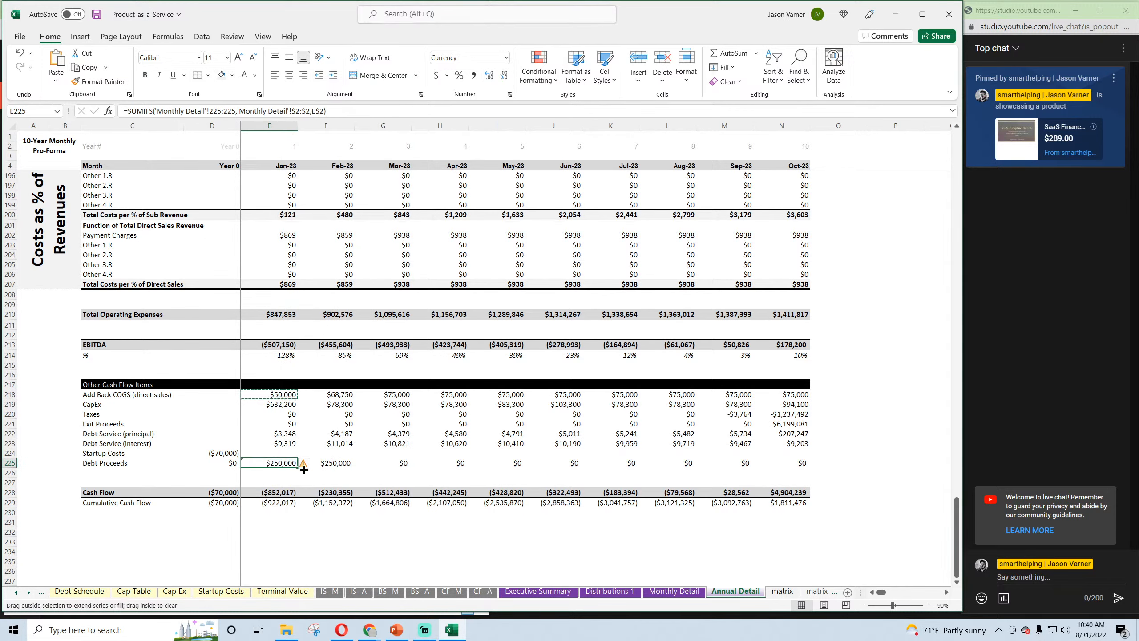
{"action": "left_click_drag", "start_coordinate": [304, 468], "coordinate": [792, 474]}
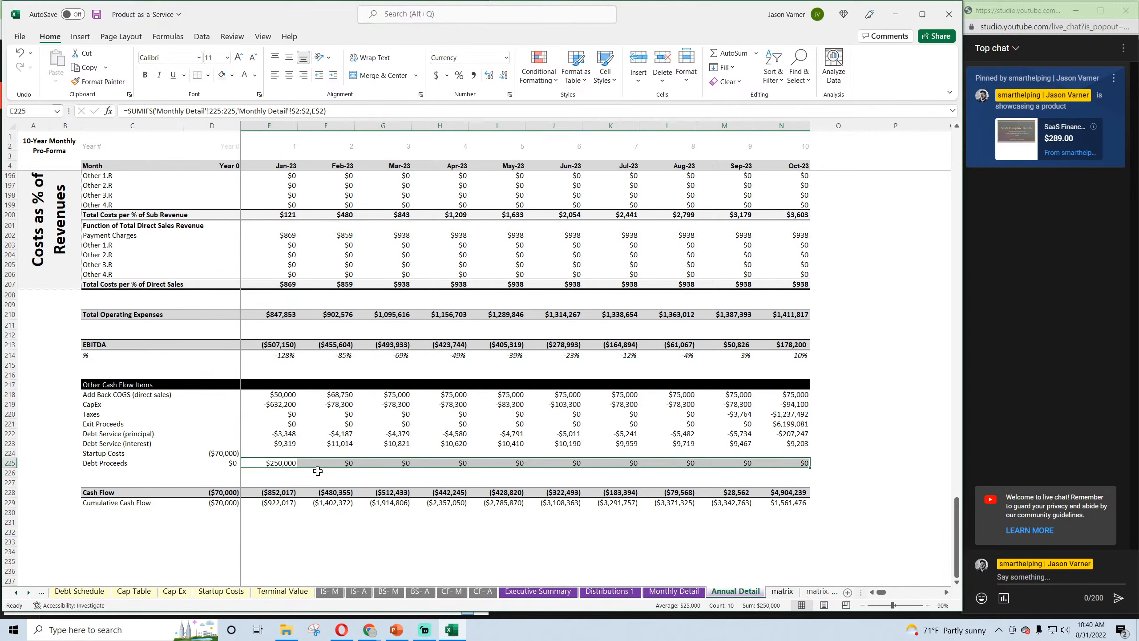
Link the Year 0 Debt Proceeds cell D225 to D225 on the Monthly Detail sheet
{"action": "left_click", "coordinate": [224, 465]}
{"action": "type", "text": "="}
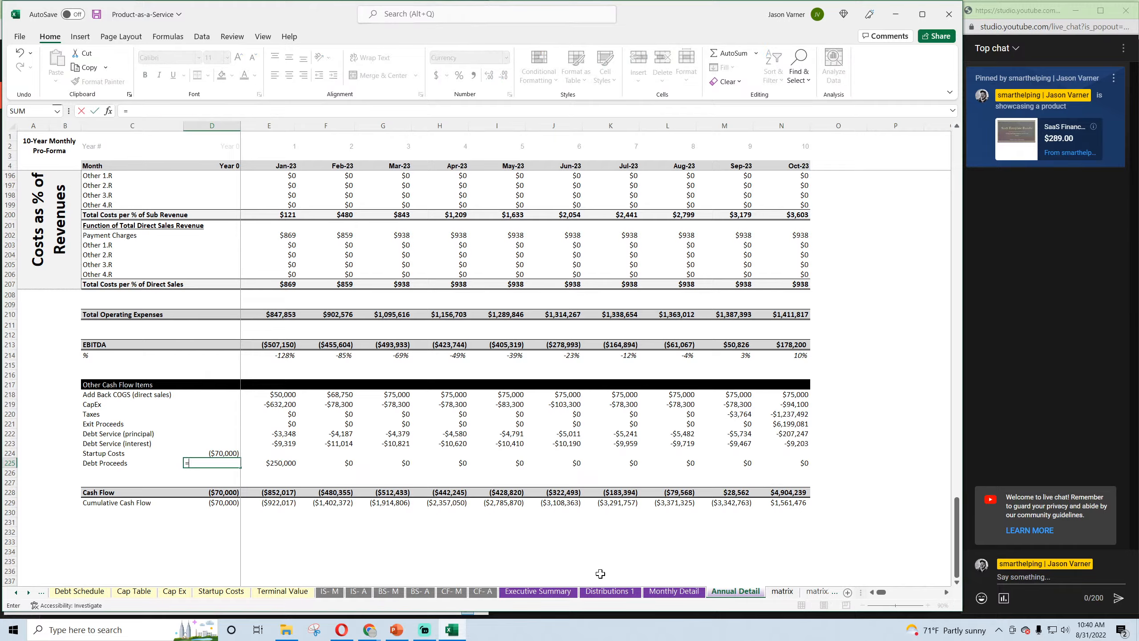
{"action": "left_click", "coordinate": [670, 592]}
{"action": "scroll", "coordinate": [368, 488], "scroll_direction": "down", "scroll_amount": 20}
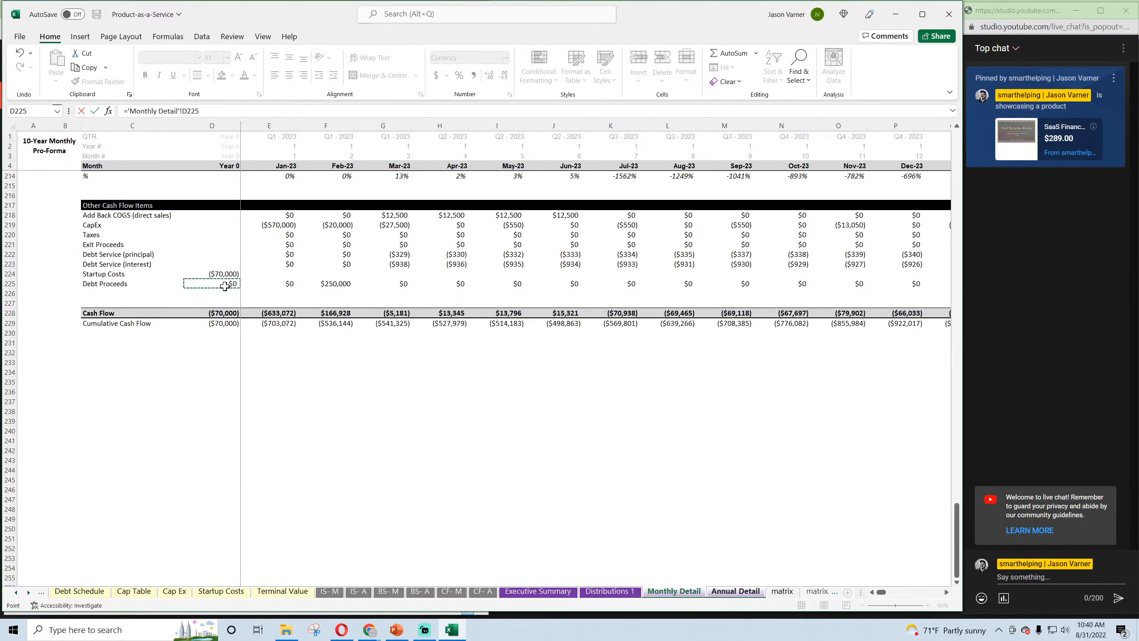
{"action": "key", "text": "Return"}
{"action": "left_click", "coordinate": [281, 466]}
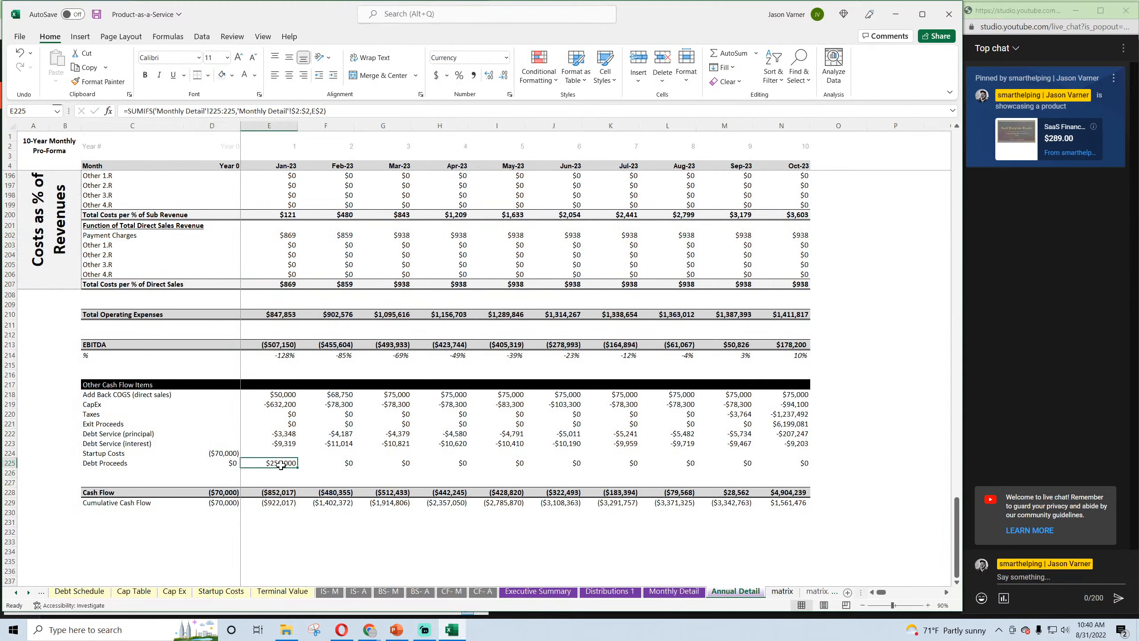
{"action": "left_click", "coordinate": [229, 453]}
{"action": "left_click", "coordinate": [286, 452]}
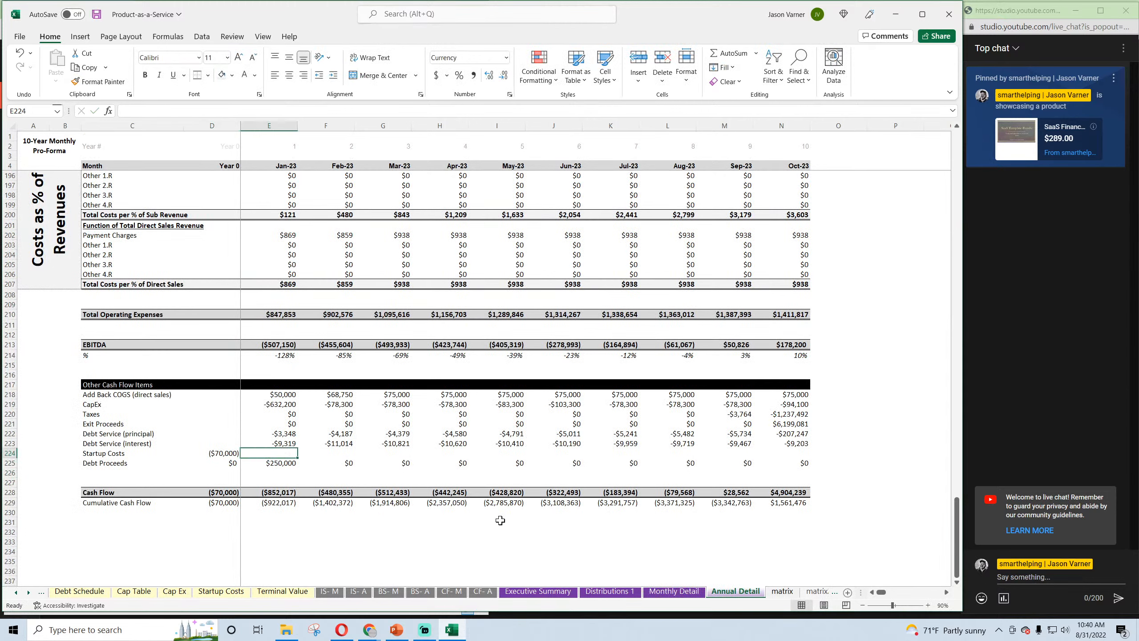
Enter a check in O229 that subtracts the final monthly cumulative cash flow, 'Monthly Detail'!DT229, from N229
{"action": "left_click", "coordinate": [833, 505]}
{"action": "type", "text": "="}
{"action": "left_click", "coordinate": [789, 503]}
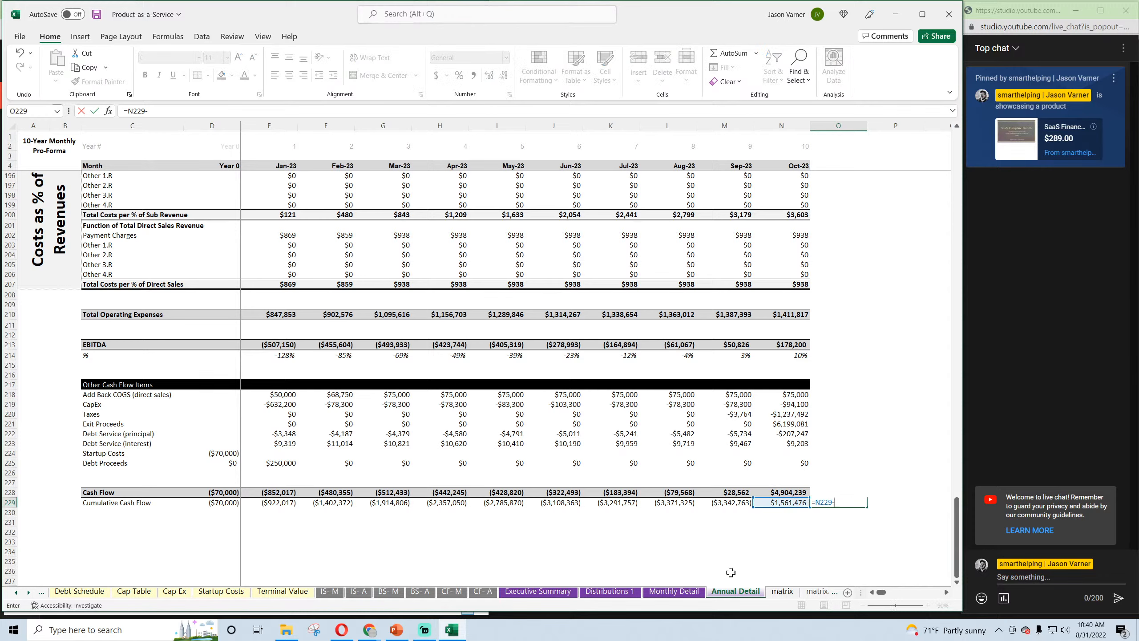
{"action": "type", "text": "-"}
{"action": "left_click", "coordinate": [678, 591]}
{"action": "left_click_drag", "start_coordinate": [878, 593], "coordinate": [959, 592]}
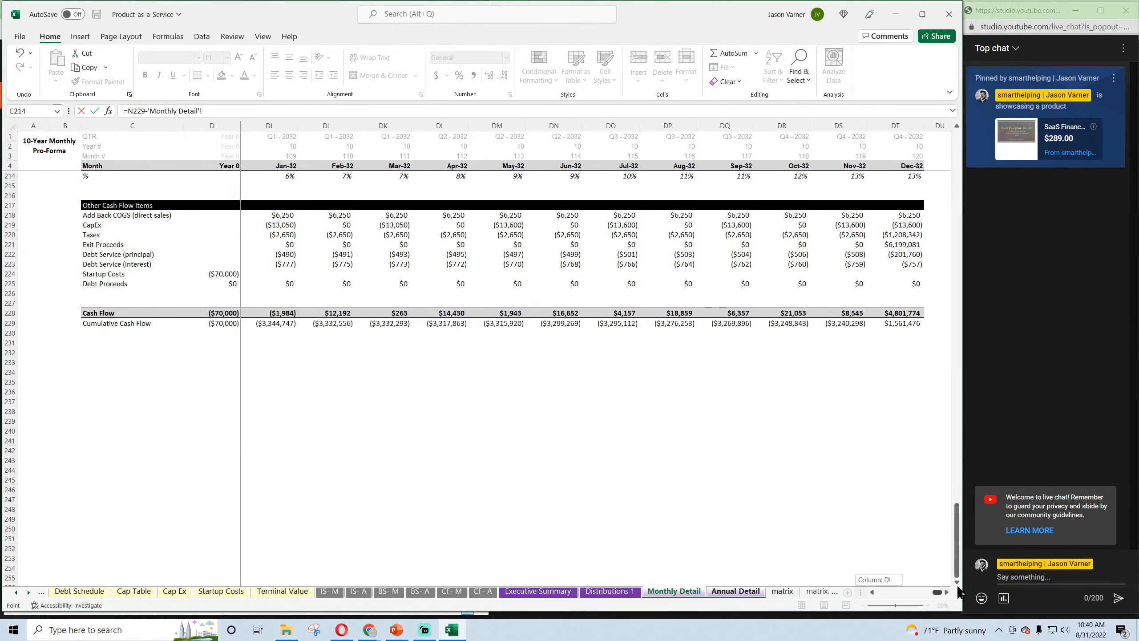
{"action": "left_click", "coordinate": [901, 324]}
{"action": "key", "text": "Return"}
Format the check cell O229 as a Number with two decimal places and save the workbook
{"action": "left_click", "coordinate": [846, 502]}
{"action": "left_click", "coordinate": [509, 95]}
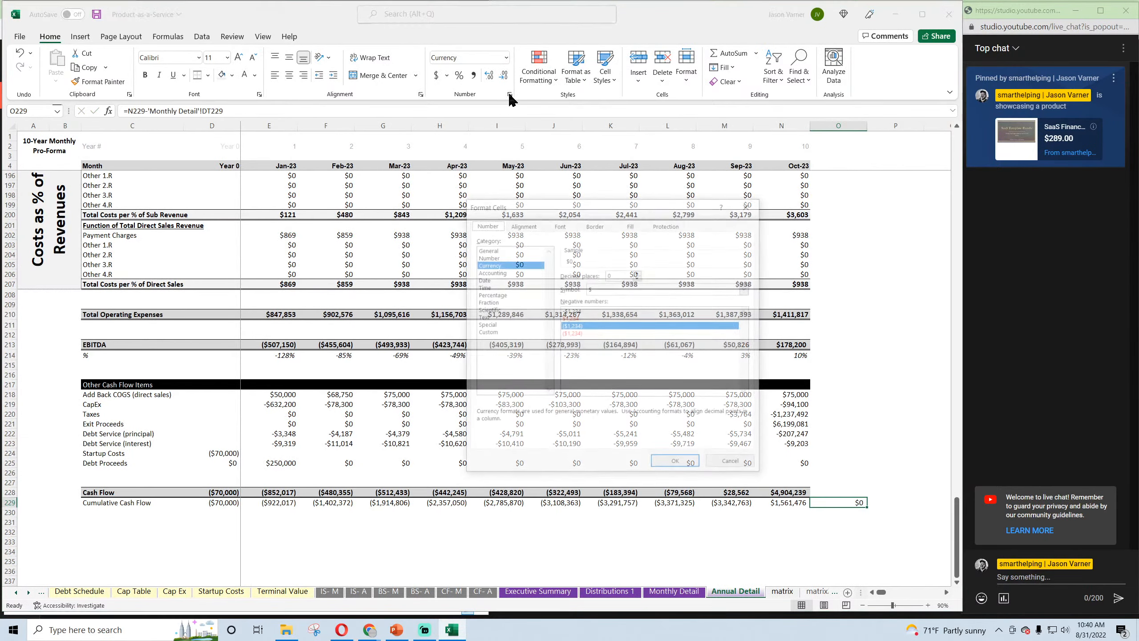
{"action": "left_click", "coordinate": [502, 256]}
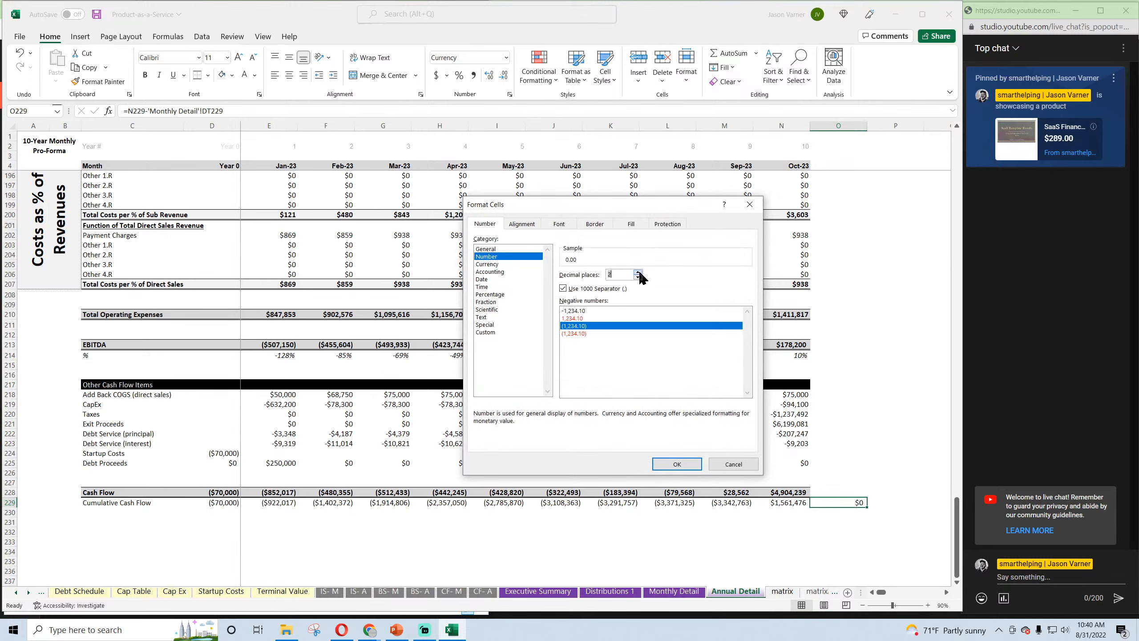
{"action": "left_click", "coordinate": [677, 463]}
{"action": "left_click", "coordinate": [839, 443]}
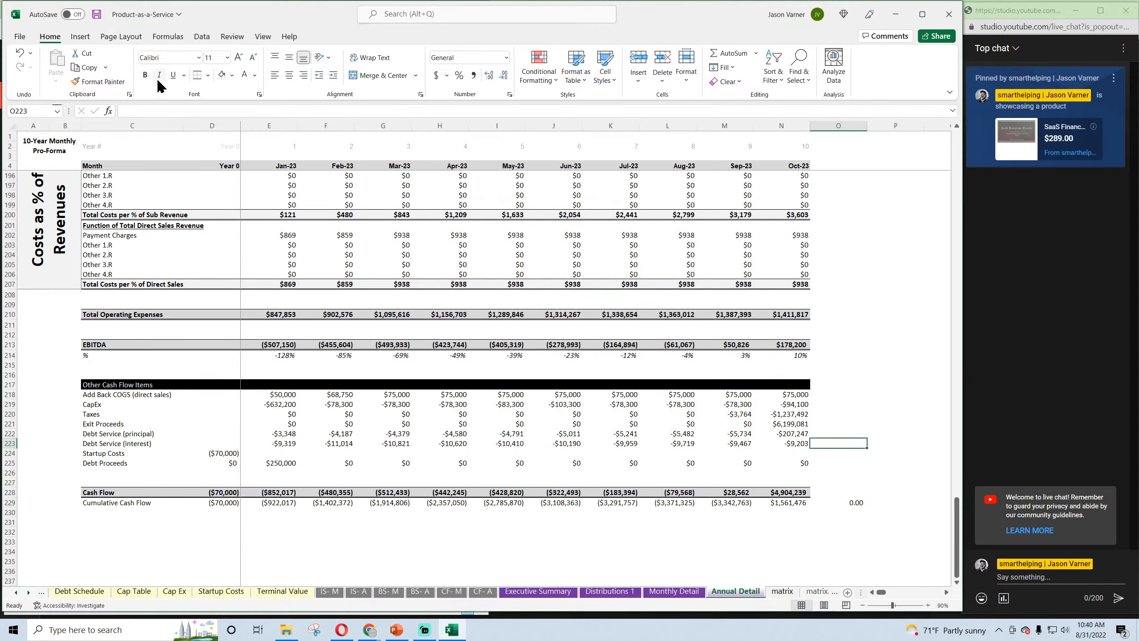
{"action": "left_click", "coordinate": [97, 15]}
On the BS- A sheet, set FY 2023 Inventory in C12 to 'Annual Detail'!E67 minus 'Annual Detail'!E73
{"action": "scroll", "coordinate": [204, 424], "scroll_direction": "up", "scroll_amount": 20}
{"action": "scroll", "coordinate": [205, 423], "scroll_direction": "up", "scroll_amount": 20}
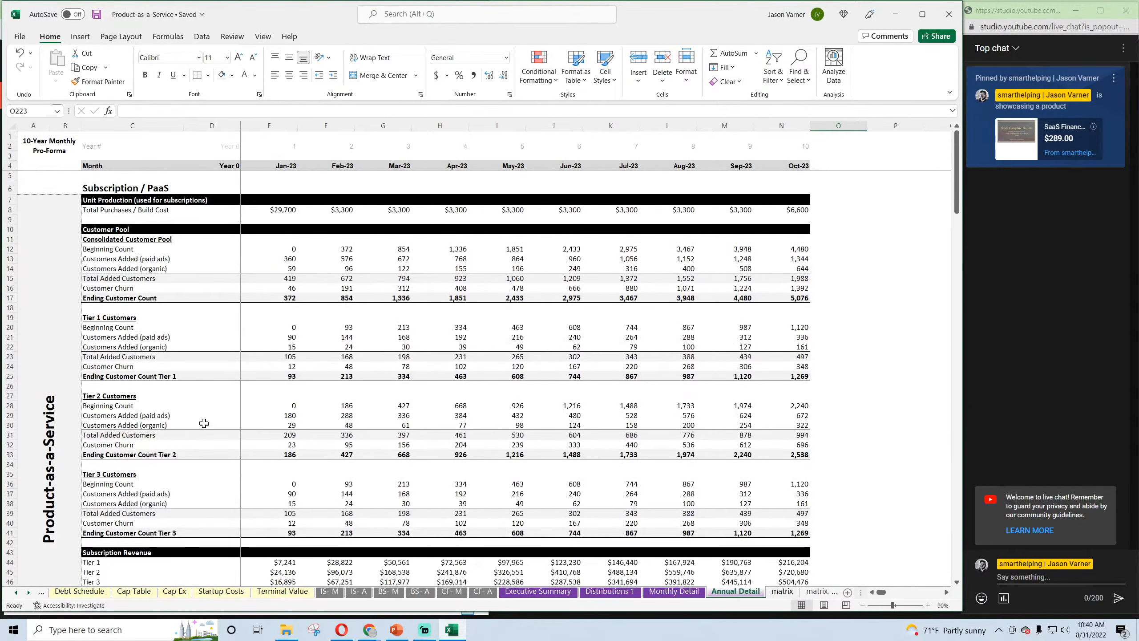
{"action": "left_click_drag", "start_coordinate": [879, 591], "coordinate": [879, 591]}
{"action": "left_click", "coordinate": [452, 592]}
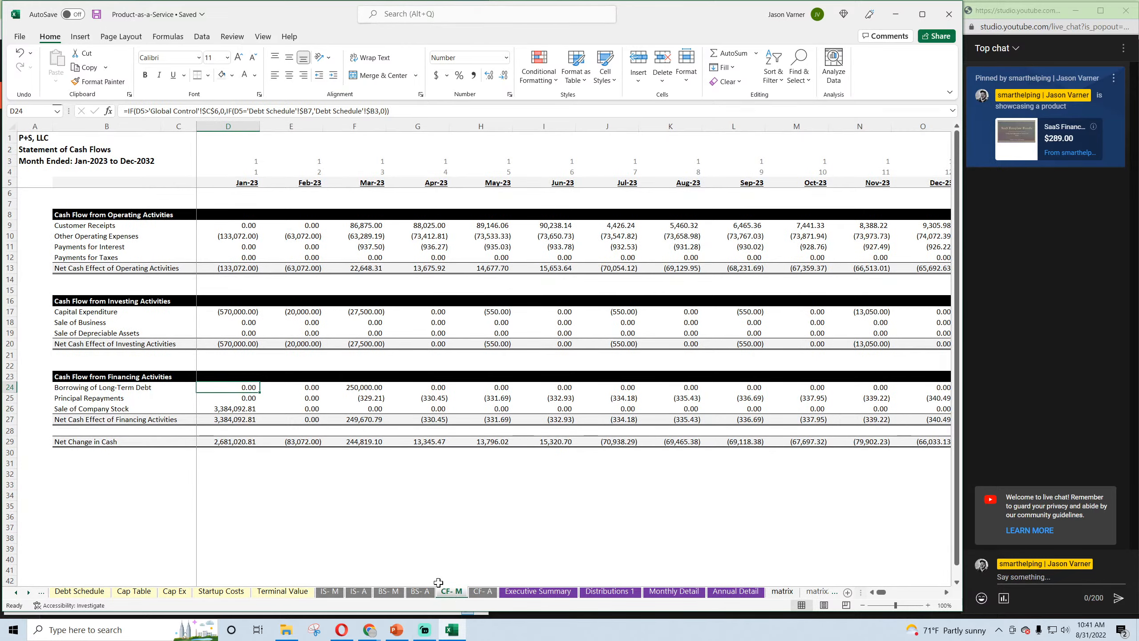
{"action": "left_click", "coordinate": [388, 592]}
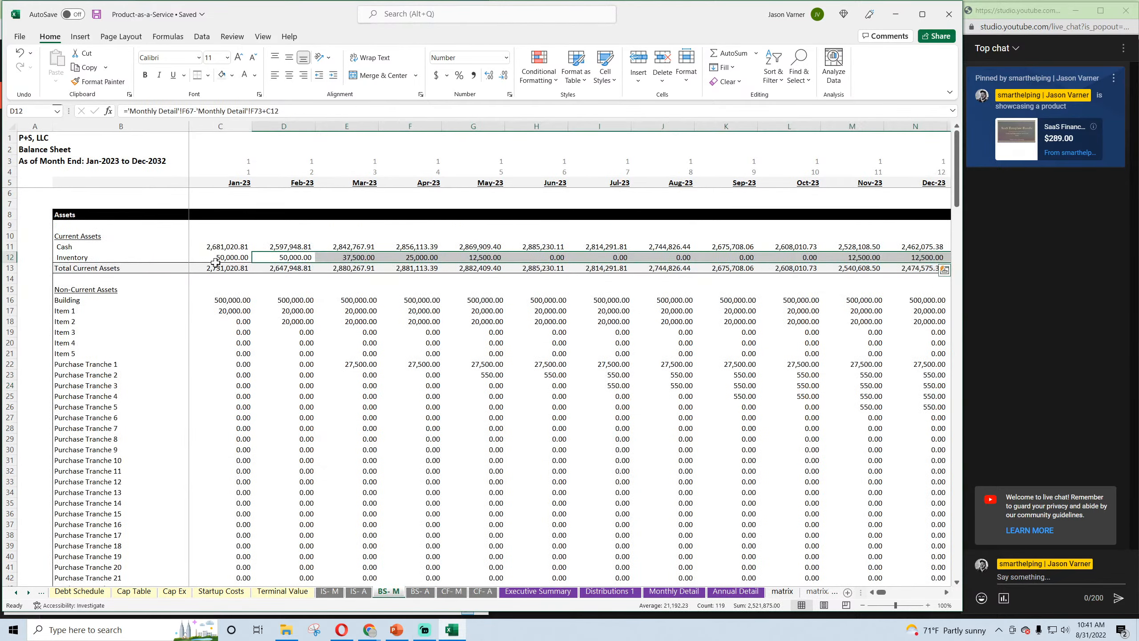
{"action": "left_click", "coordinate": [421, 592]}
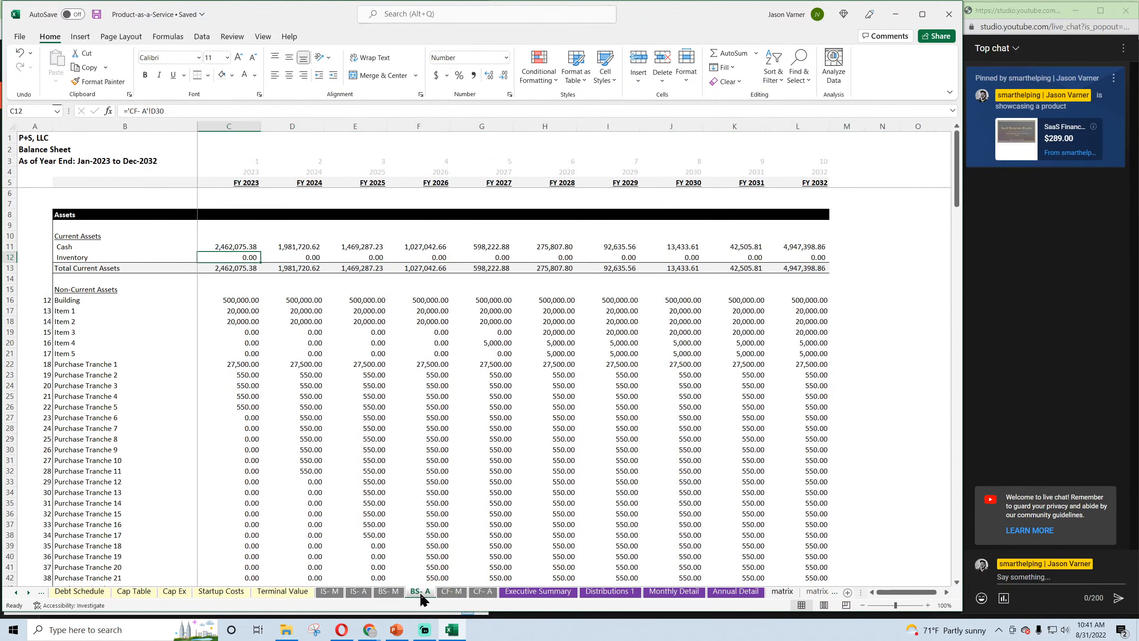
{"action": "type", "text": "="}
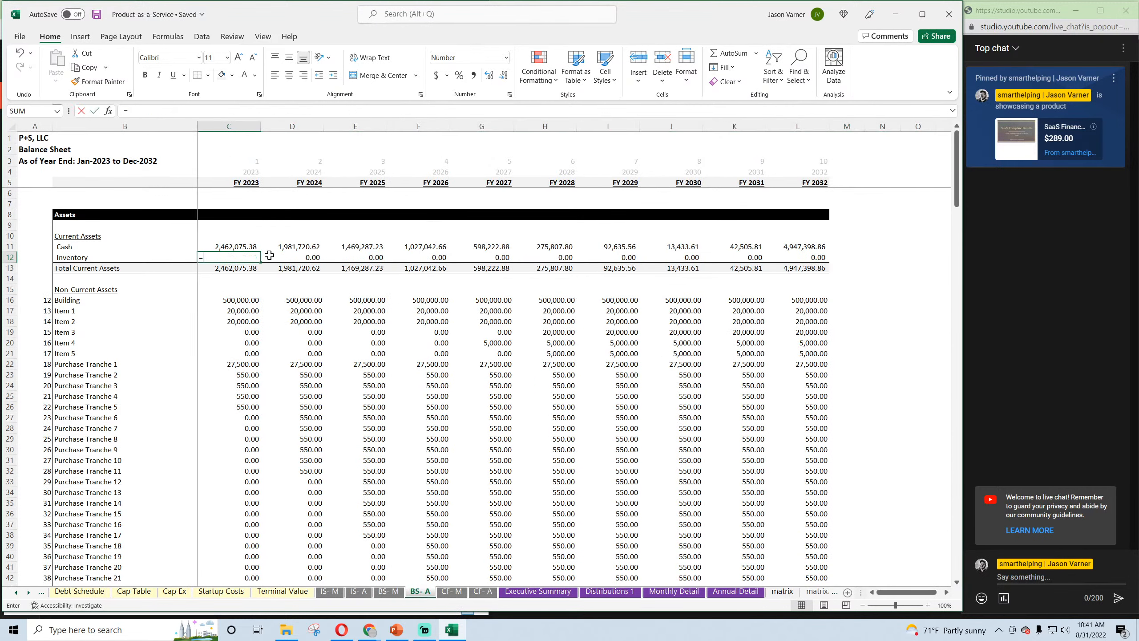
{"action": "left_click", "coordinate": [714, 592]}
{"action": "scroll", "coordinate": [327, 480], "scroll_direction": "down", "scroll_amount": 11}
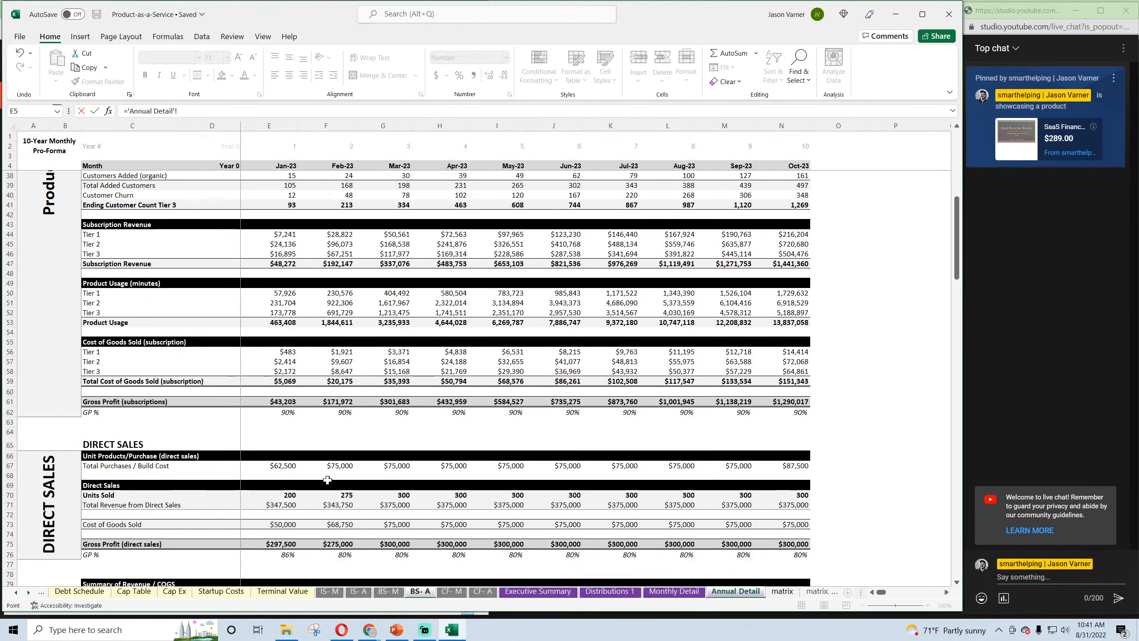
{"action": "scroll", "coordinate": [328, 479], "scroll_direction": "down", "scroll_amount": 4}
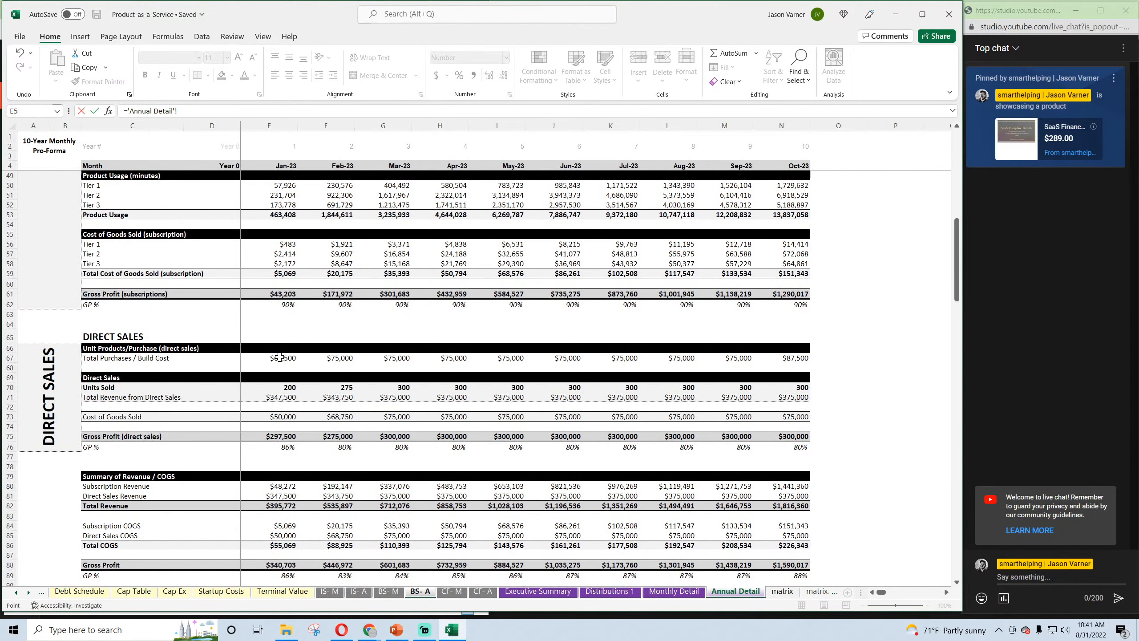
{"action": "left_click", "coordinate": [280, 358]}
{"action": "left_click", "coordinate": [285, 417]}
{"action": "key", "text": "Return"}
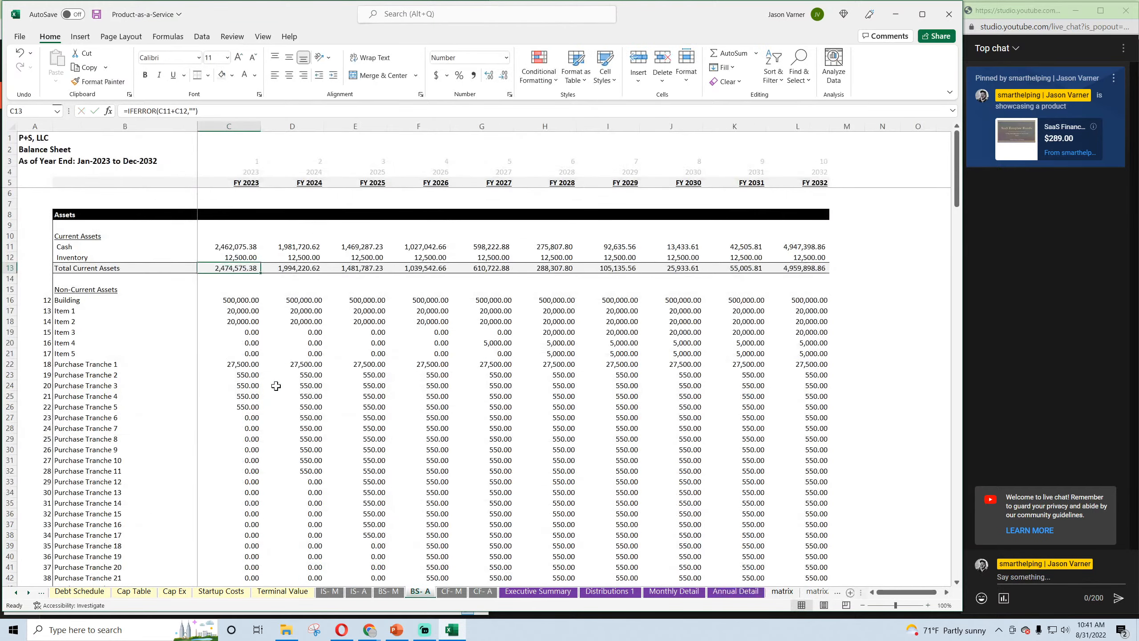
Extend the Inventory formula to D12, add the prior year's balance C12 to it, and fill it across through L12
{"action": "left_click", "coordinate": [247, 258]}
{"action": "left_click_drag", "start_coordinate": [261, 263], "coordinate": [309, 261]}
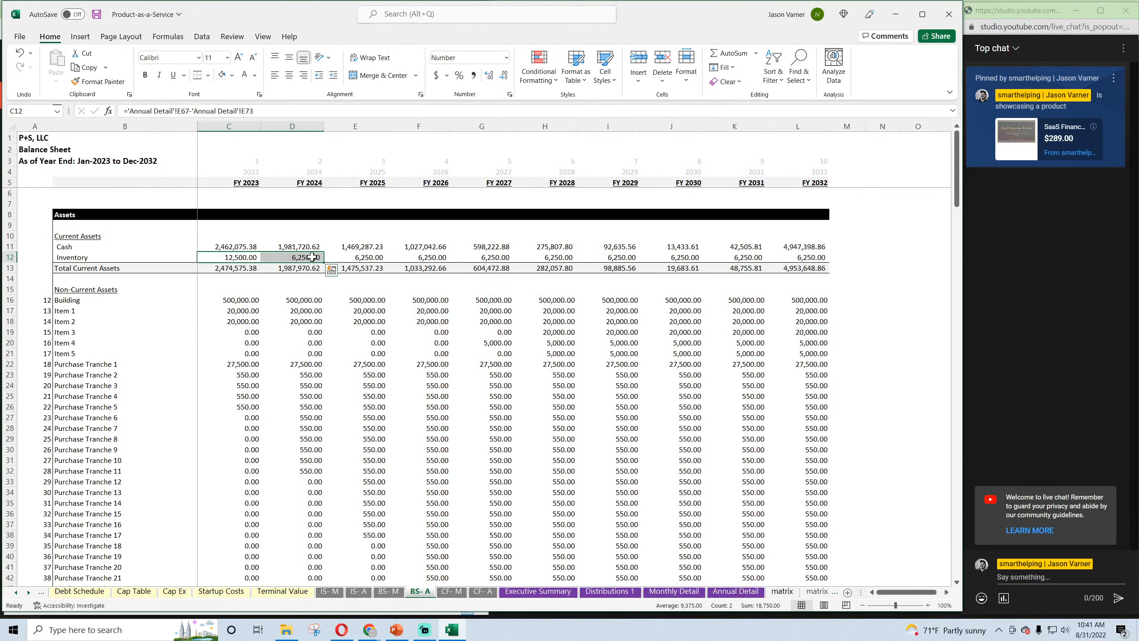
{"action": "left_click", "coordinate": [305, 258]}
{"action": "left_click", "coordinate": [277, 110]}
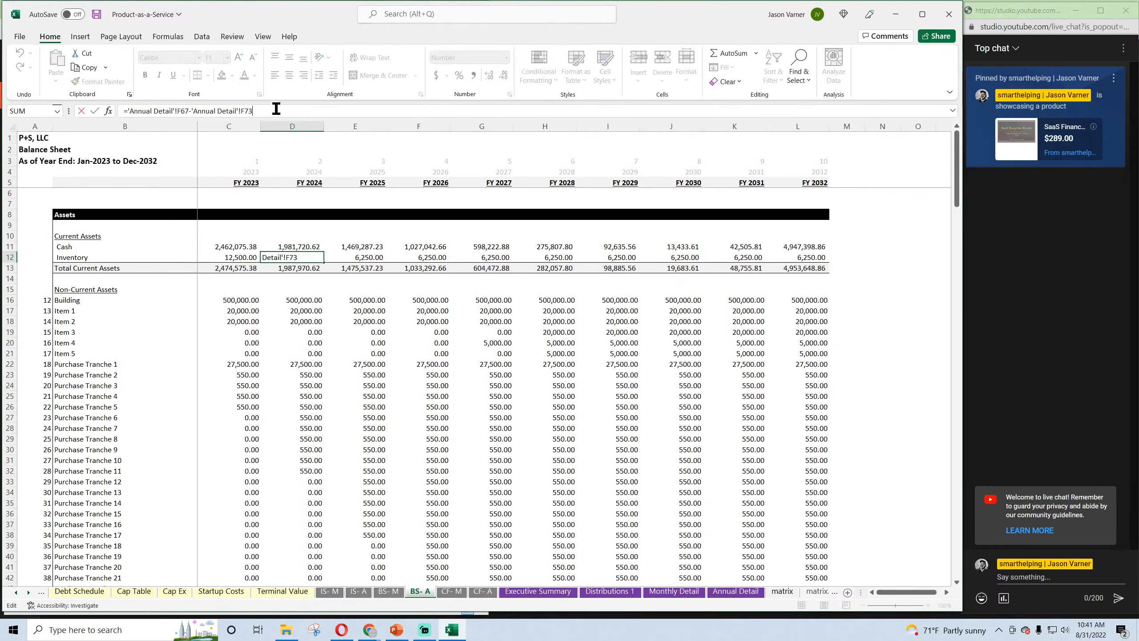
{"action": "type", "text": "+"}
{"action": "left_click", "coordinate": [222, 257]}
{"action": "key", "text": "Return"}
{"action": "left_click", "coordinate": [296, 258]}
{"action": "left_click_drag", "start_coordinate": [324, 263], "coordinate": [803, 260]}
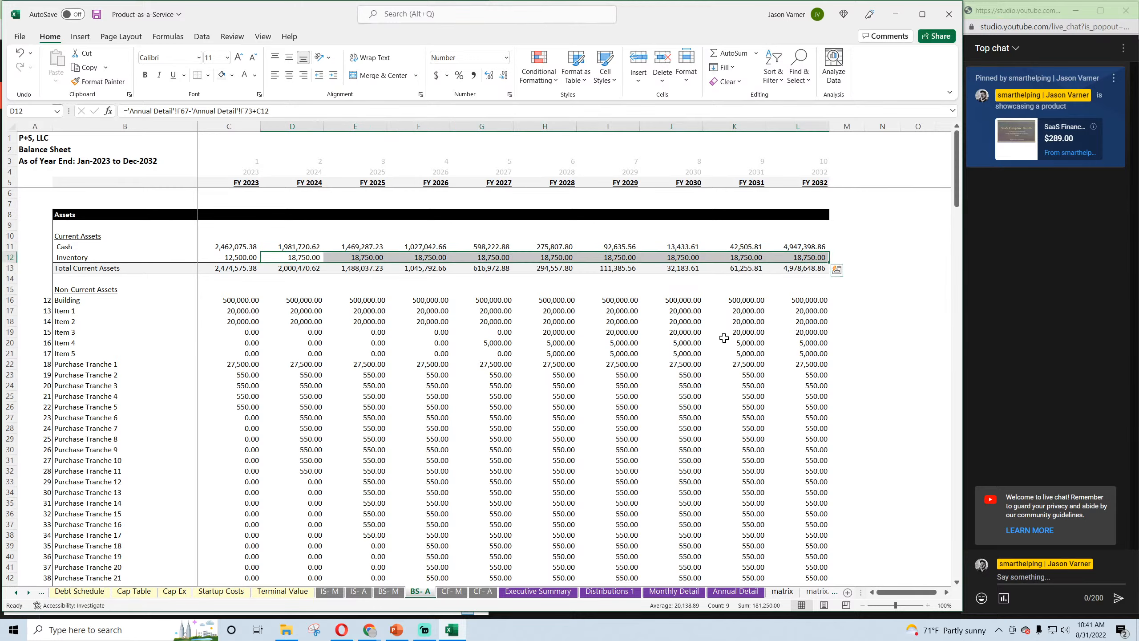
Save the workbook and review the annual balance sheet's Check row for FY 2028 through FY 2032
{"action": "left_click", "coordinate": [385, 413]}
{"action": "scroll", "coordinate": [385, 418], "scroll_direction": "down", "scroll_amount": 20}
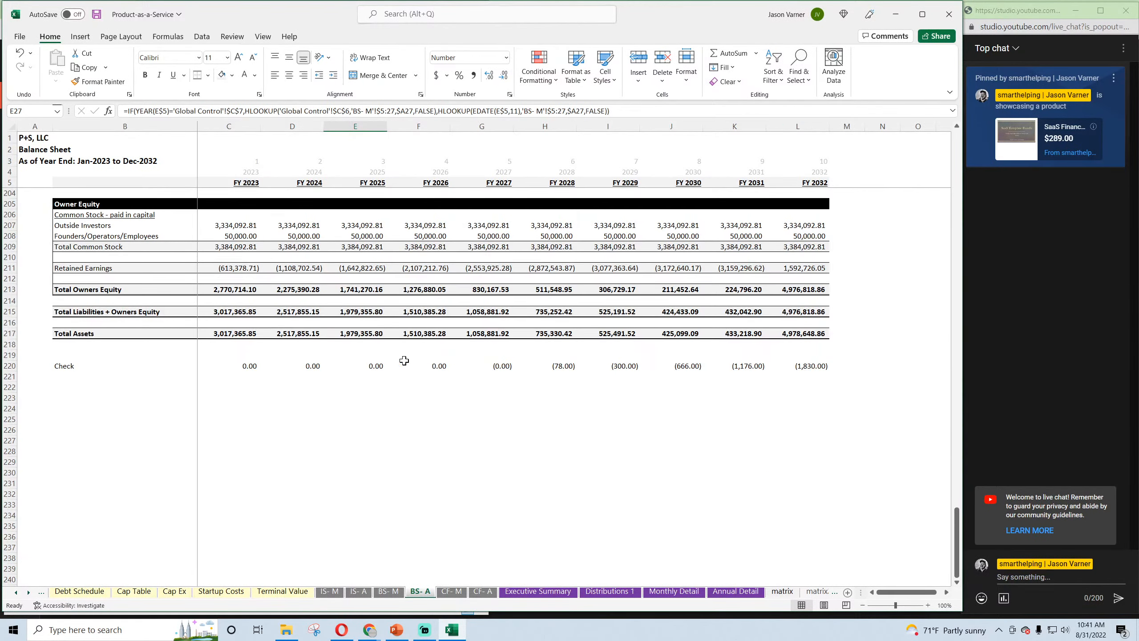
{"action": "left_click", "coordinate": [97, 16]}
{"action": "left_click", "coordinate": [616, 472]}
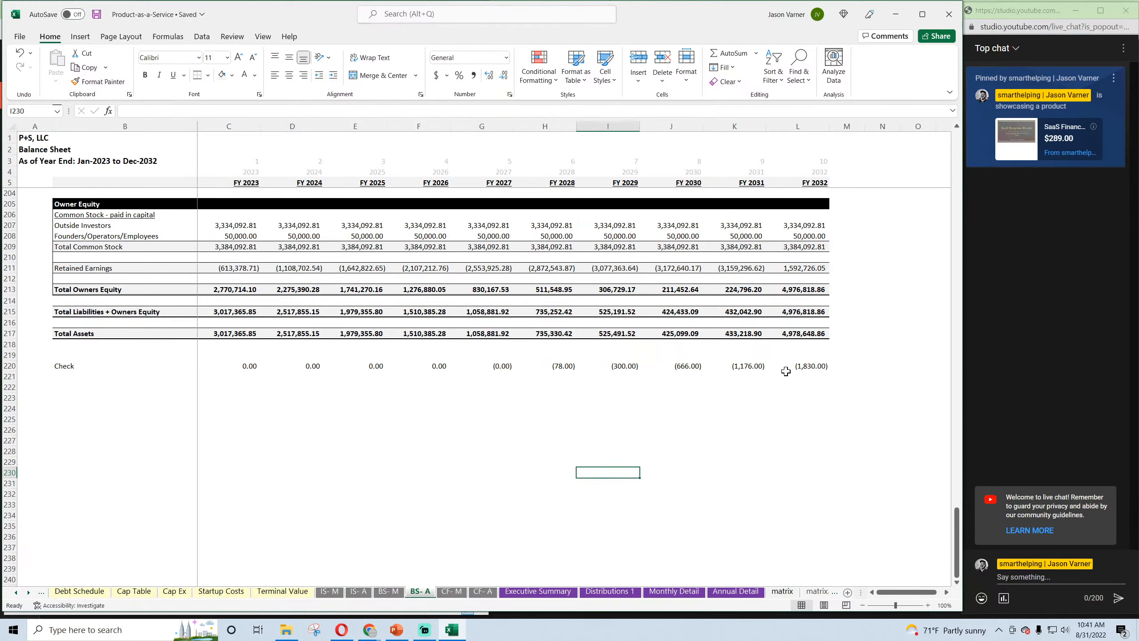
{"action": "left_click_drag", "start_coordinate": [803, 367], "coordinate": [565, 365]}
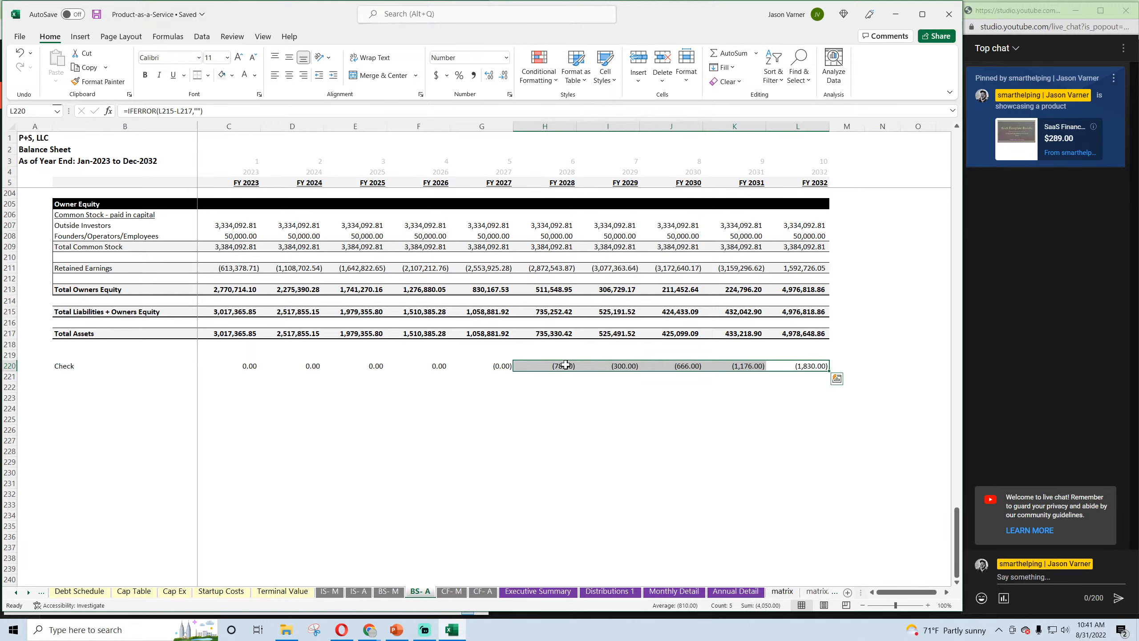
Find the first month in which the Check row on the BS- M sheet goes out of balance
{"action": "left_click", "coordinate": [388, 591]}
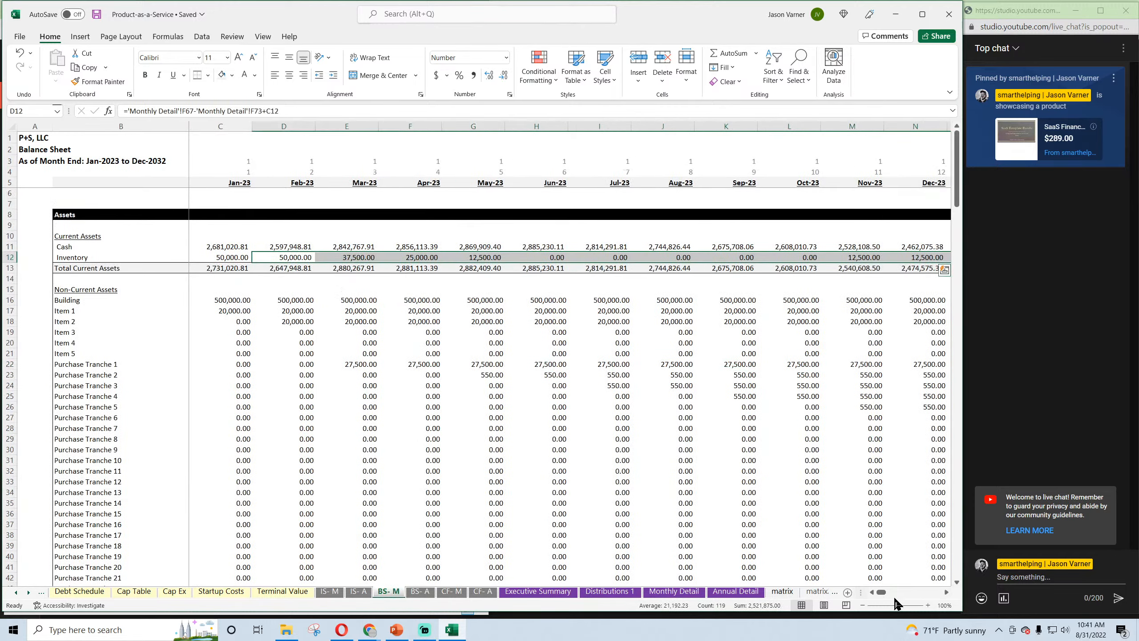
{"action": "left_click_drag", "start_coordinate": [880, 593], "coordinate": [926, 593]}
{"action": "scroll", "coordinate": [740, 493], "scroll_direction": "down", "scroll_amount": 20}
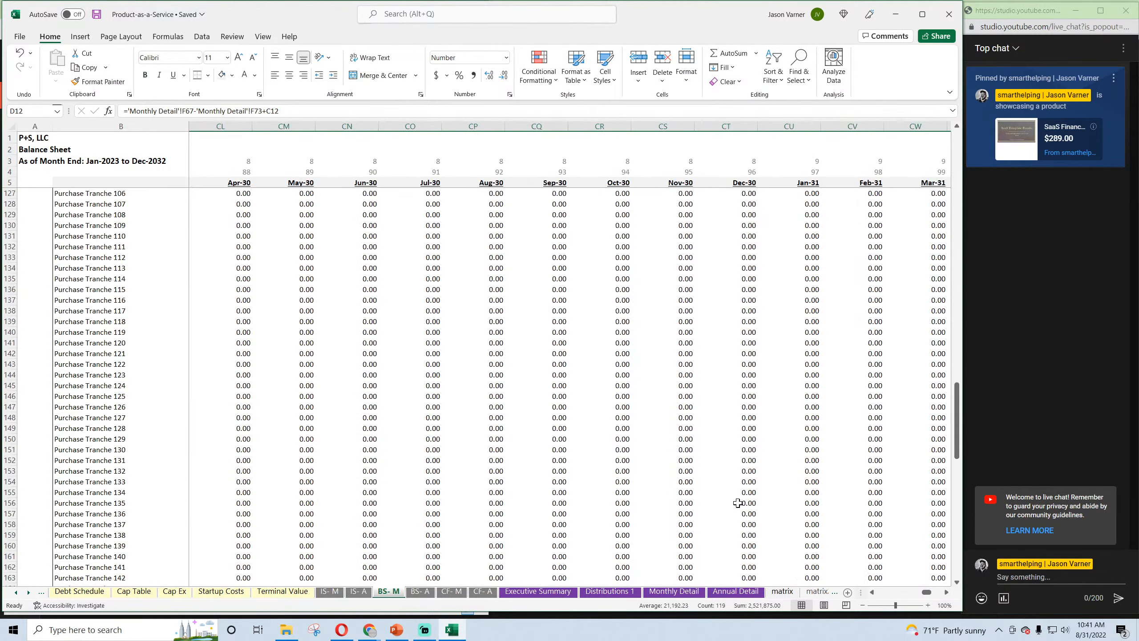
{"action": "scroll", "coordinate": [738, 504], "scroll_direction": "down", "scroll_amount": 11}
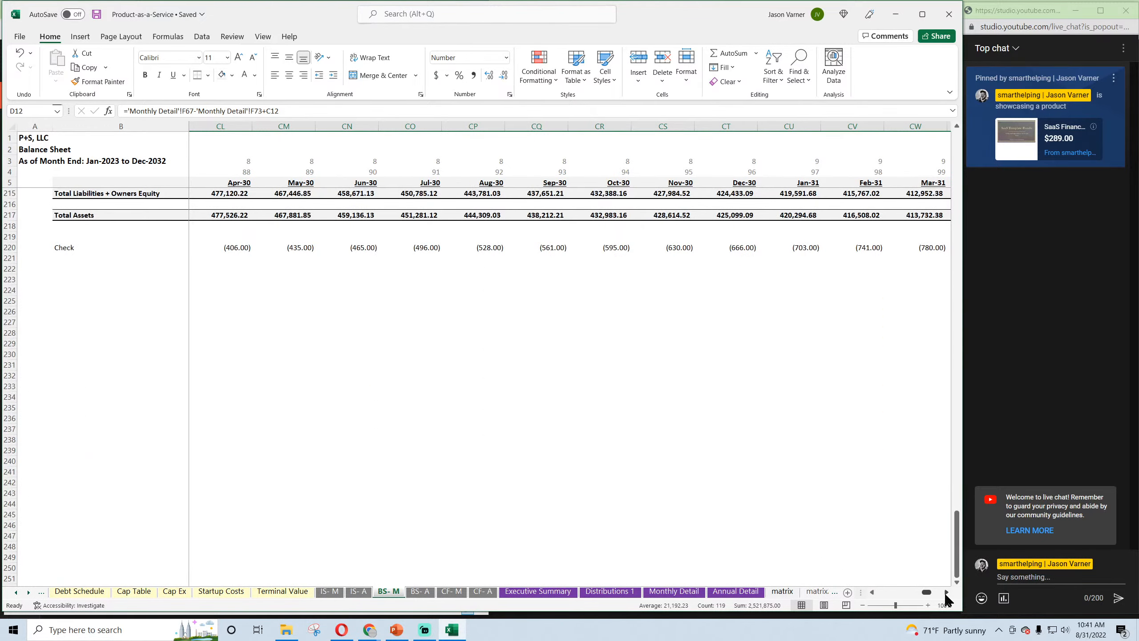
{"action": "left_click_drag", "start_coordinate": [926, 593], "coordinate": [909, 593]}
{"action": "left_click", "coordinate": [615, 250]}
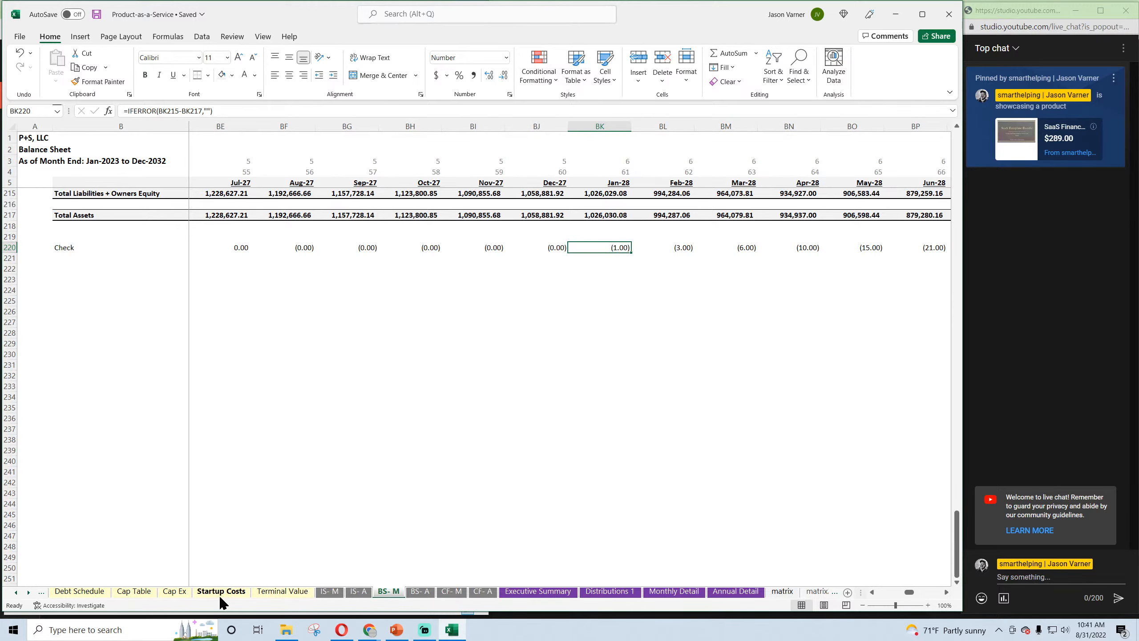
Inspect the months of expenditure for Items 2, 3 and 4 on the Cap Ex sheet
{"action": "left_click", "coordinate": [173, 591]}
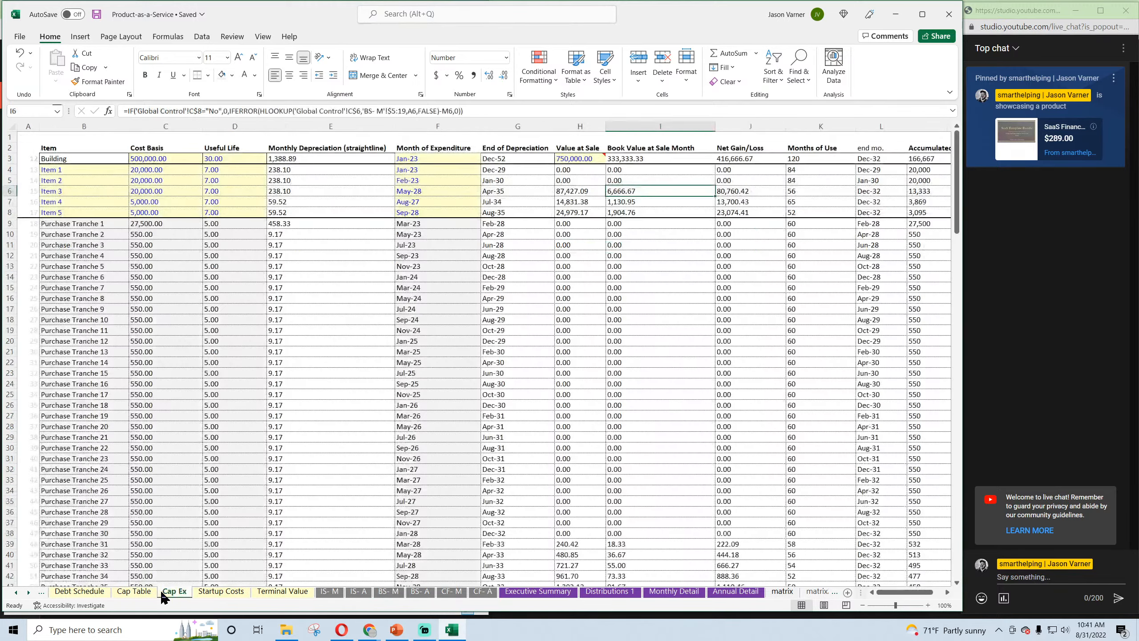
{"action": "left_click", "coordinate": [434, 180]}
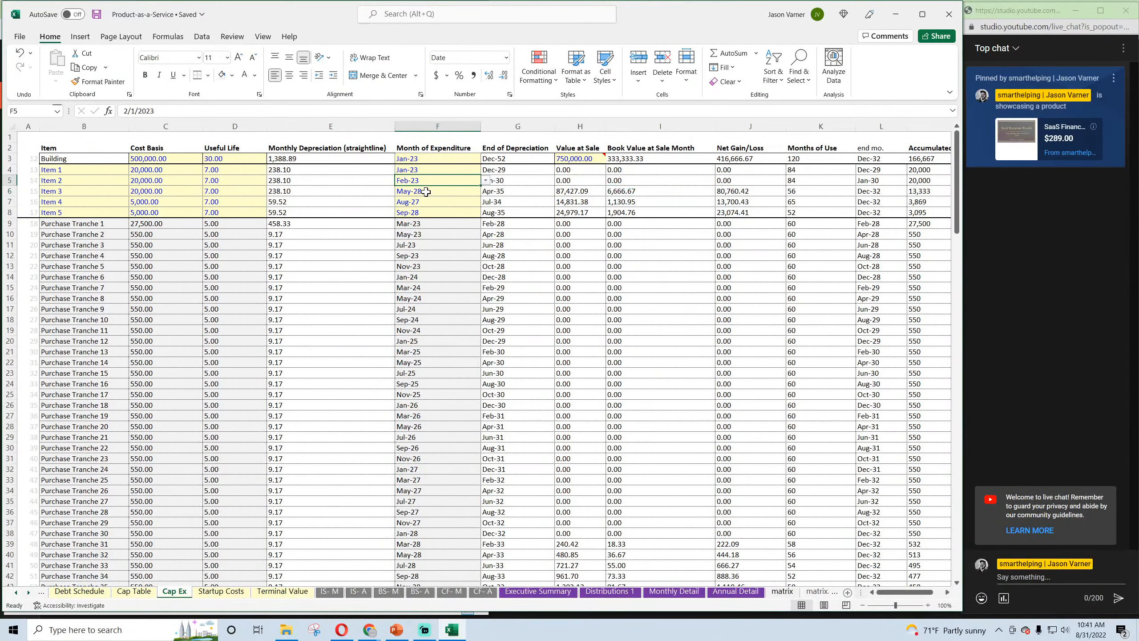
{"action": "left_click", "coordinate": [425, 192]}
{"action": "left_click", "coordinate": [416, 202]}
On the IS- M sheet, examine the depreciation rows and net income for the months around late 2027 and early 2028
{"action": "left_click", "coordinate": [330, 592]}
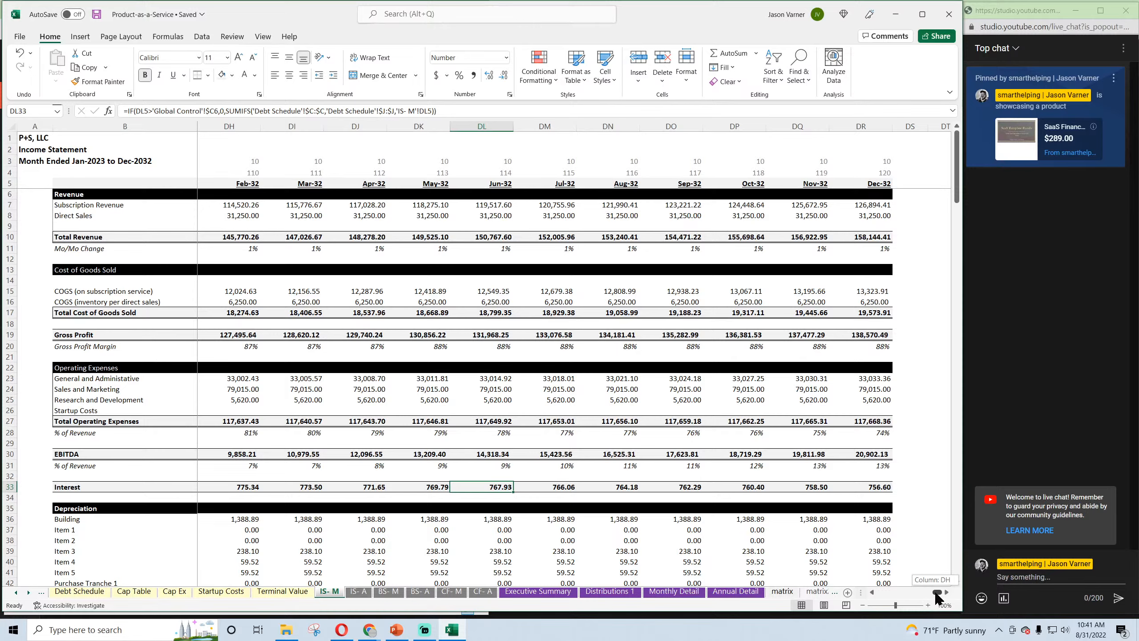
{"action": "left_click_drag", "start_coordinate": [937, 594], "coordinate": [923, 599]}
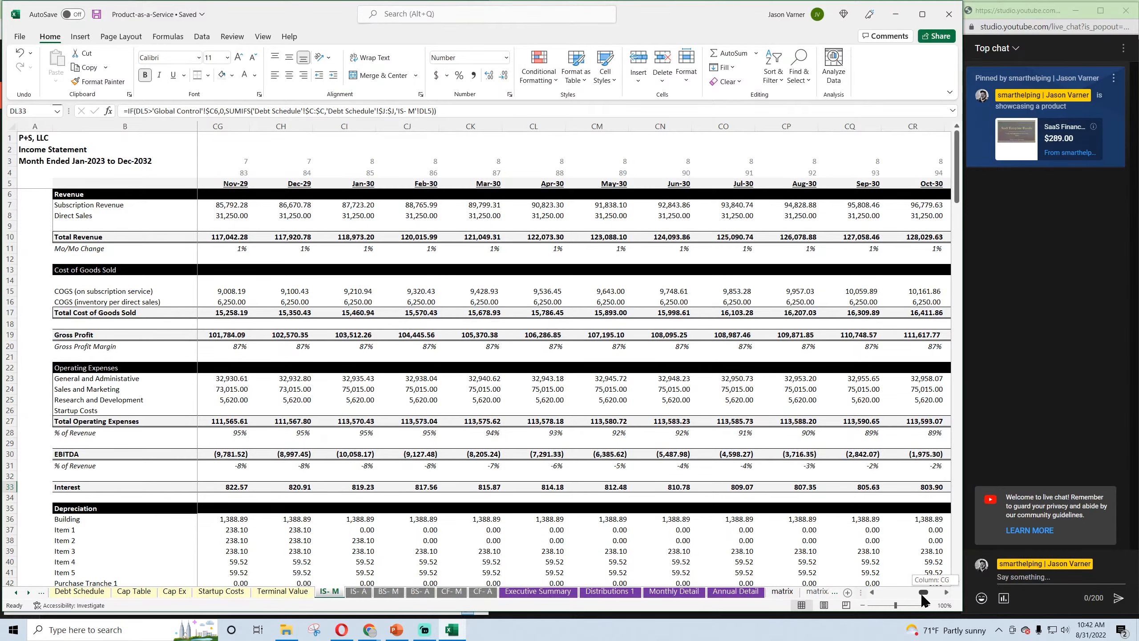
{"action": "left_click_drag", "start_coordinate": [923, 599], "coordinate": [917, 601]}
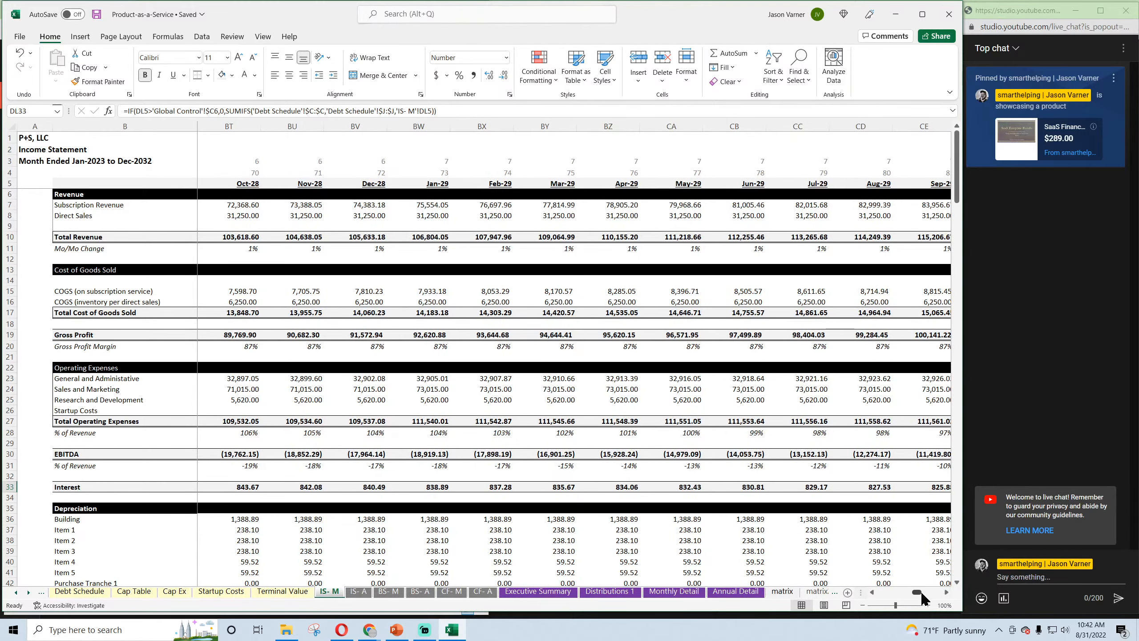
{"action": "left_click_drag", "start_coordinate": [923, 595], "coordinate": [910, 592]}
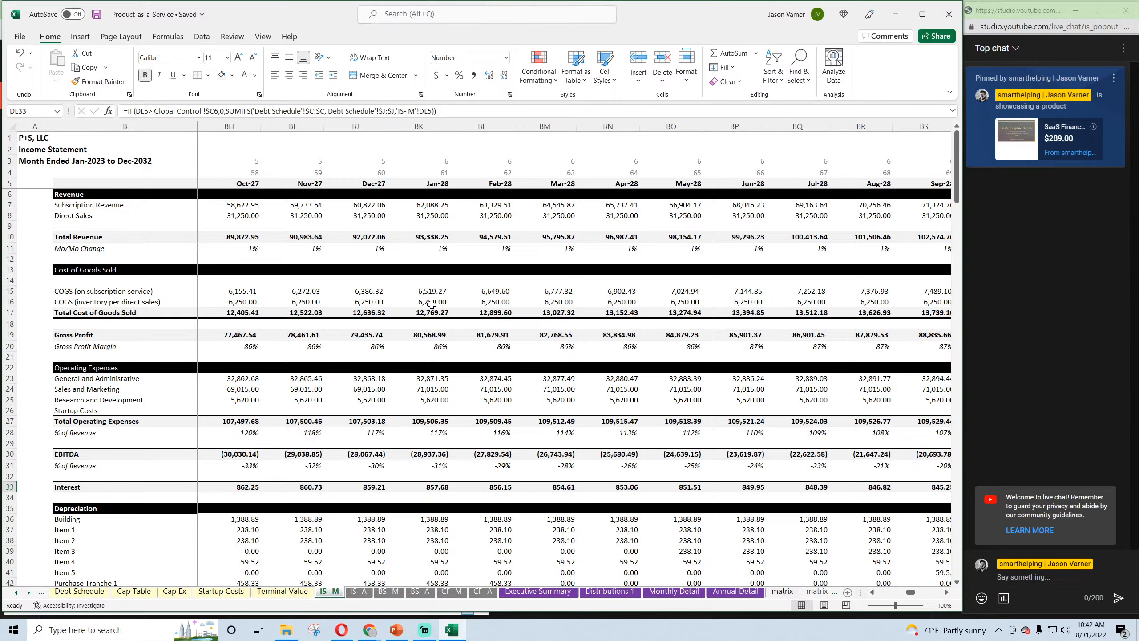
{"action": "scroll", "coordinate": [432, 305], "scroll_direction": "down", "scroll_amount": 20}
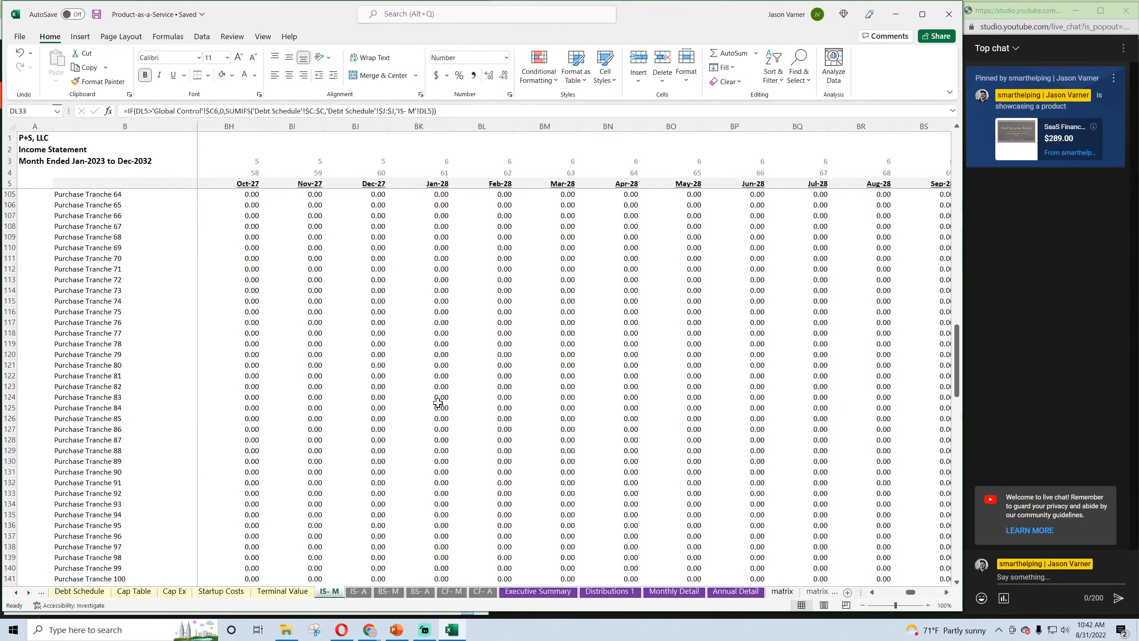
{"action": "scroll", "coordinate": [438, 403], "scroll_direction": "down", "scroll_amount": 20}
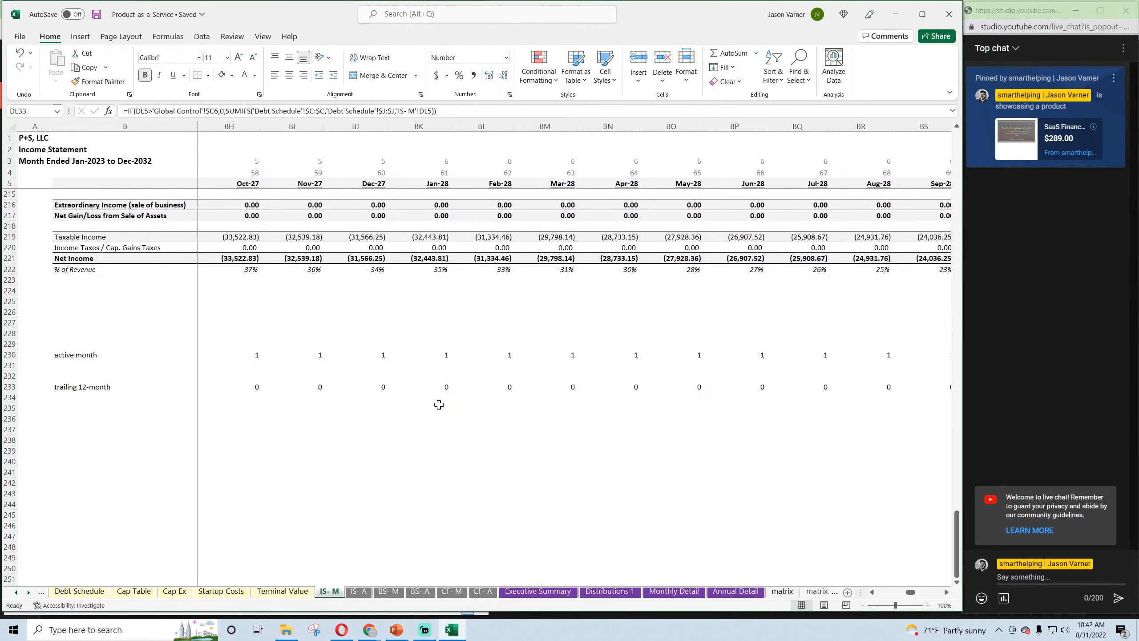
{"action": "scroll", "coordinate": [439, 405], "scroll_direction": "up", "scroll_amount": 4}
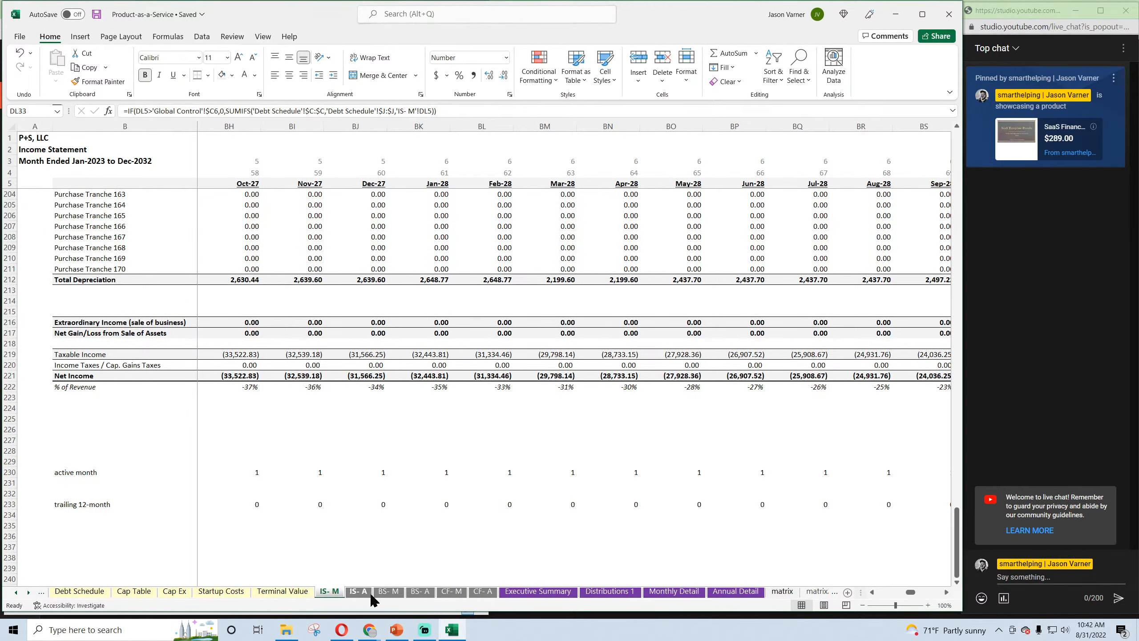
On the CF- M sheet, replace the stray numbers in Sale of Company Stock from Jan-28 onward with 0.00 through Dec-32, and save the workbook
{"action": "left_click", "coordinate": [452, 592]}
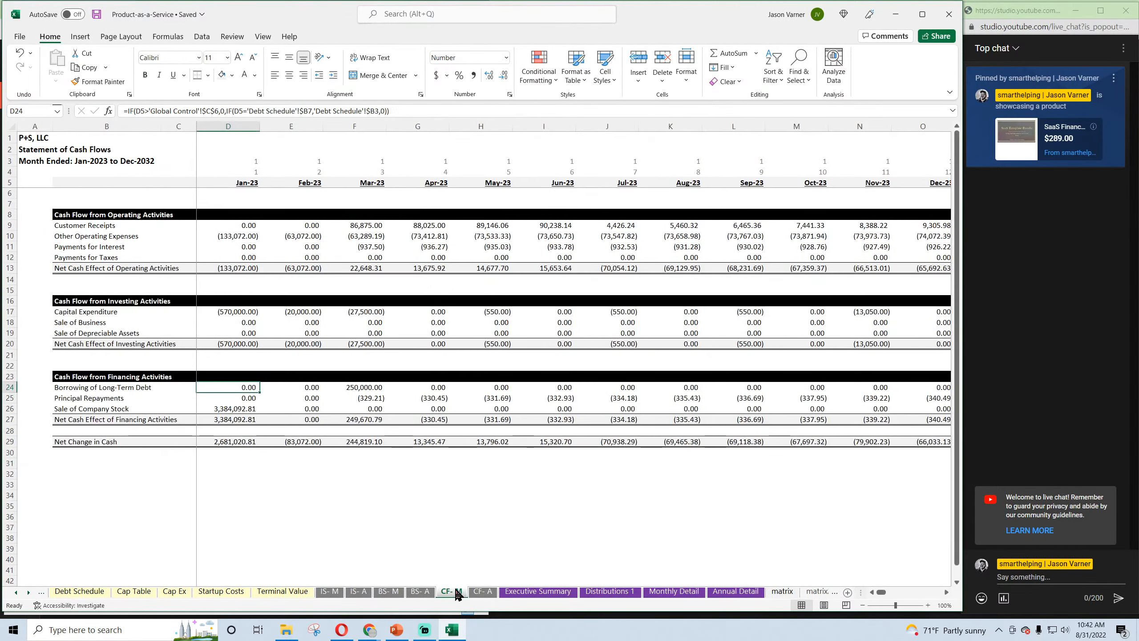
{"action": "left_click_drag", "start_coordinate": [881, 597], "coordinate": [914, 599]}
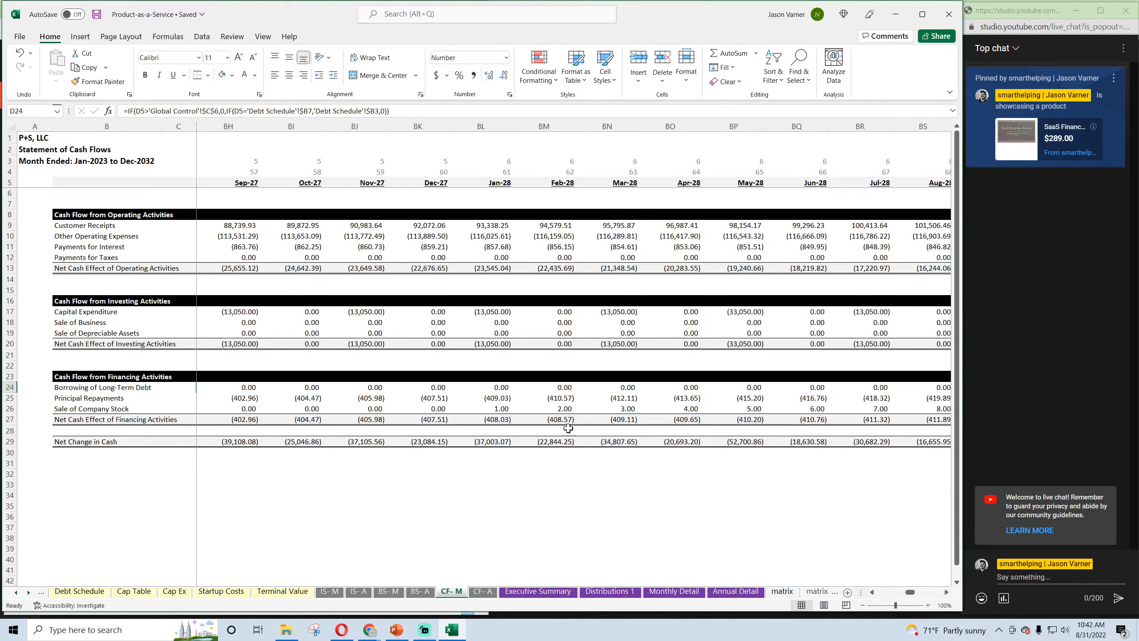
{"action": "left_click", "coordinate": [501, 408]}
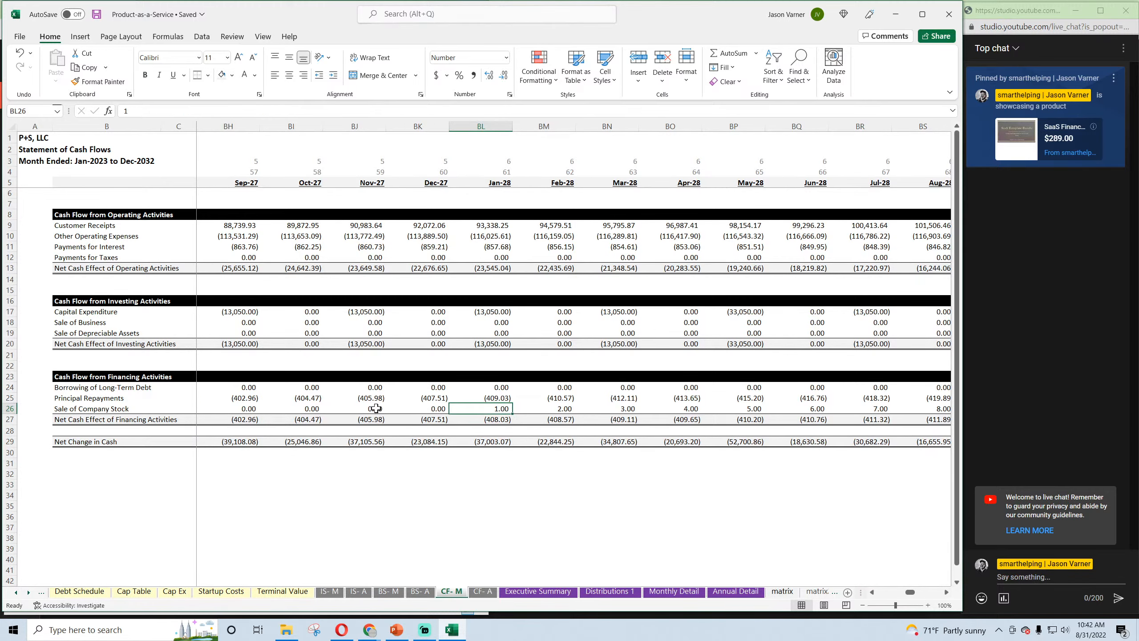
{"action": "left_click_drag", "start_coordinate": [376, 409], "coordinate": [1084, 445]}
{"action": "left_click", "coordinate": [843, 524]}
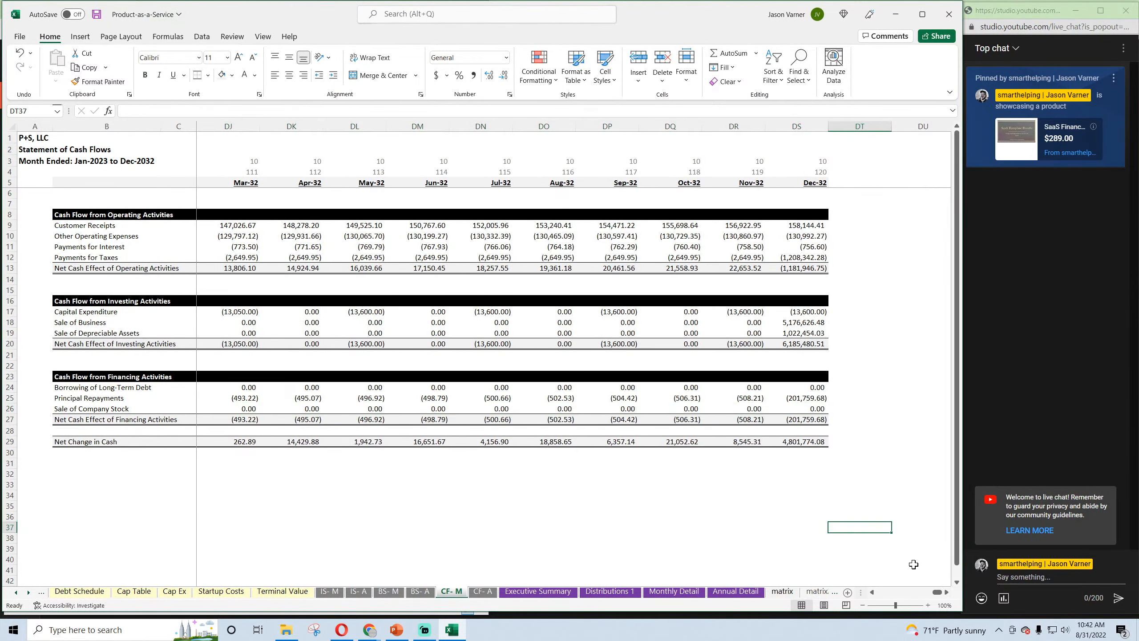
{"action": "left_click_drag", "start_coordinate": [936, 592], "coordinate": [870, 592]}
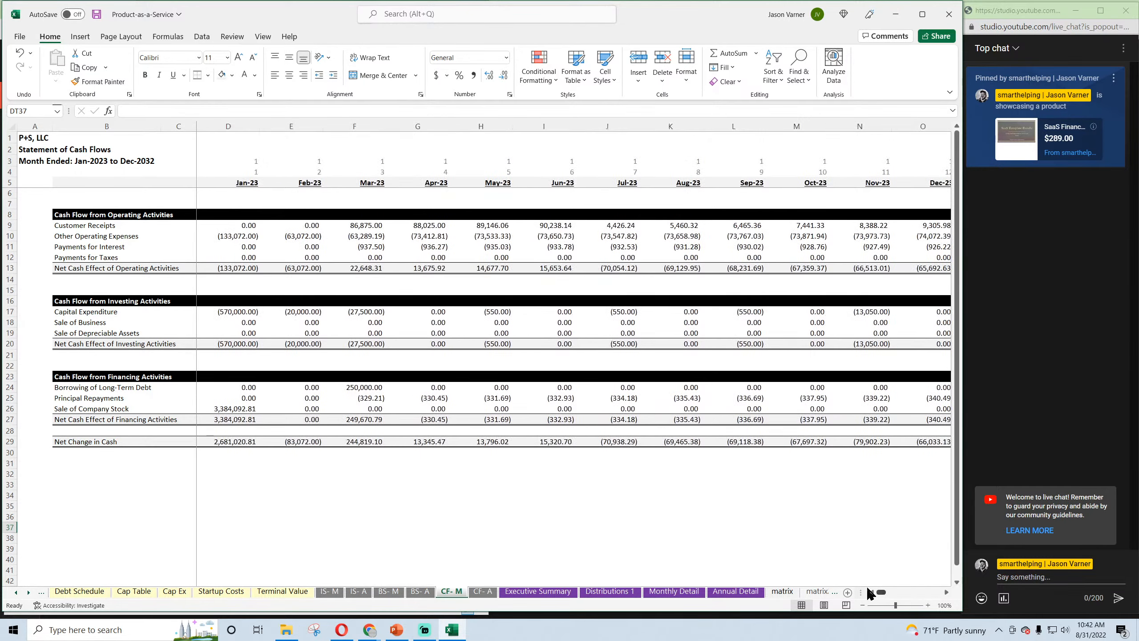
{"action": "left_click", "coordinate": [232, 412]}
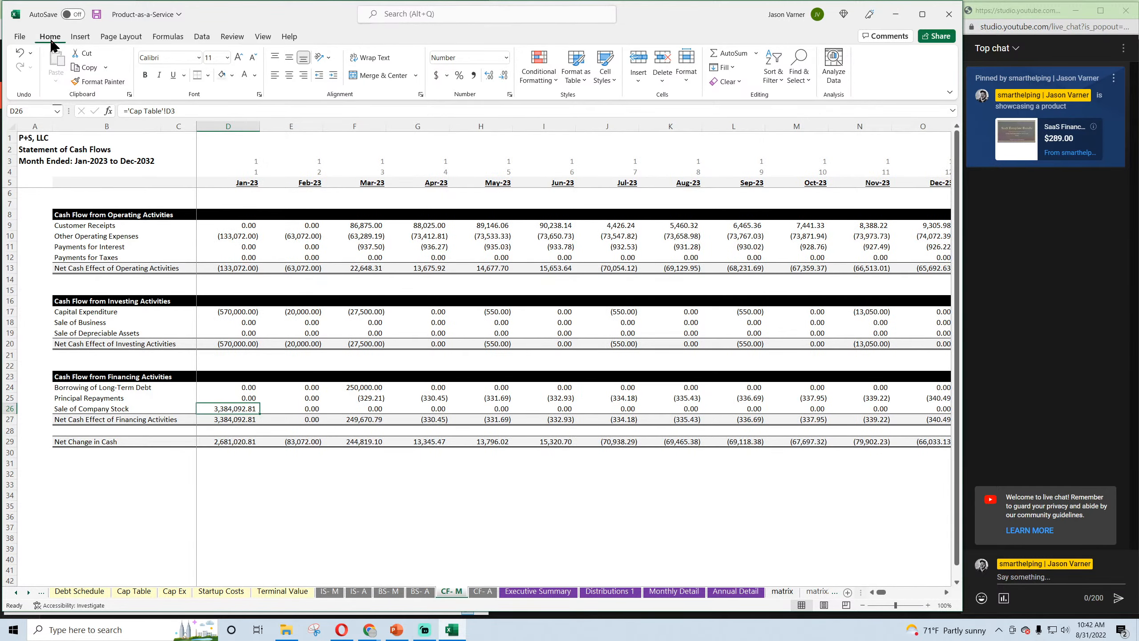
{"action": "left_click", "coordinate": [96, 14]}
Check the Sale of Company Stock row on CF- A and the Check rows on the BS- A and BS- M sheets
{"action": "left_click", "coordinate": [488, 590]}
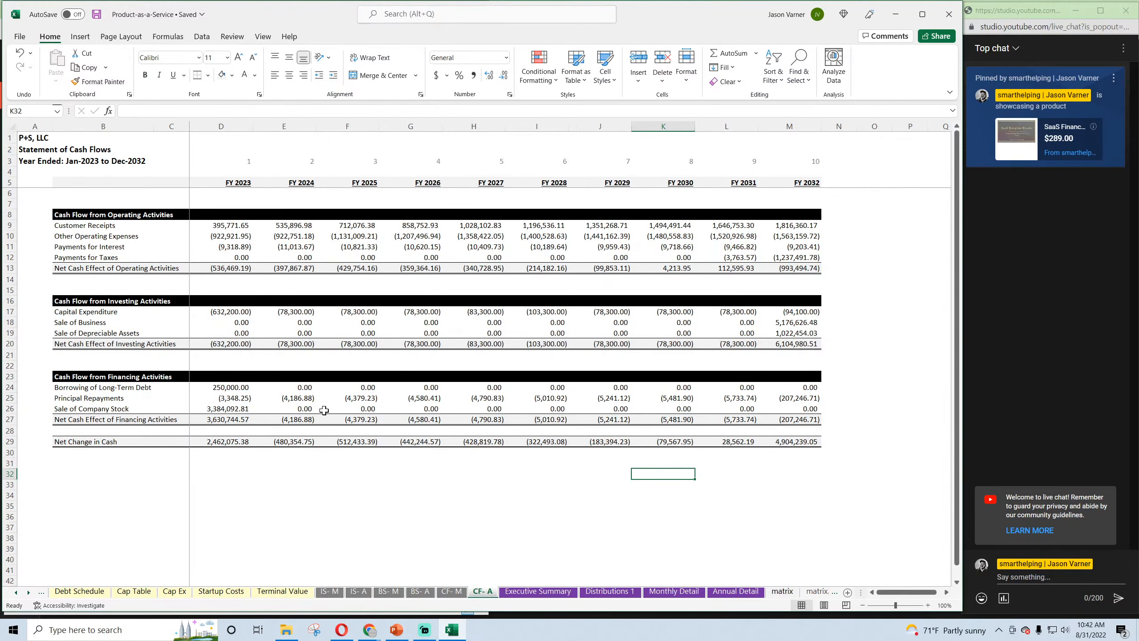
{"action": "left_click_drag", "start_coordinate": [304, 410], "coordinate": [350, 412]}
{"action": "left_click", "coordinate": [420, 591]}
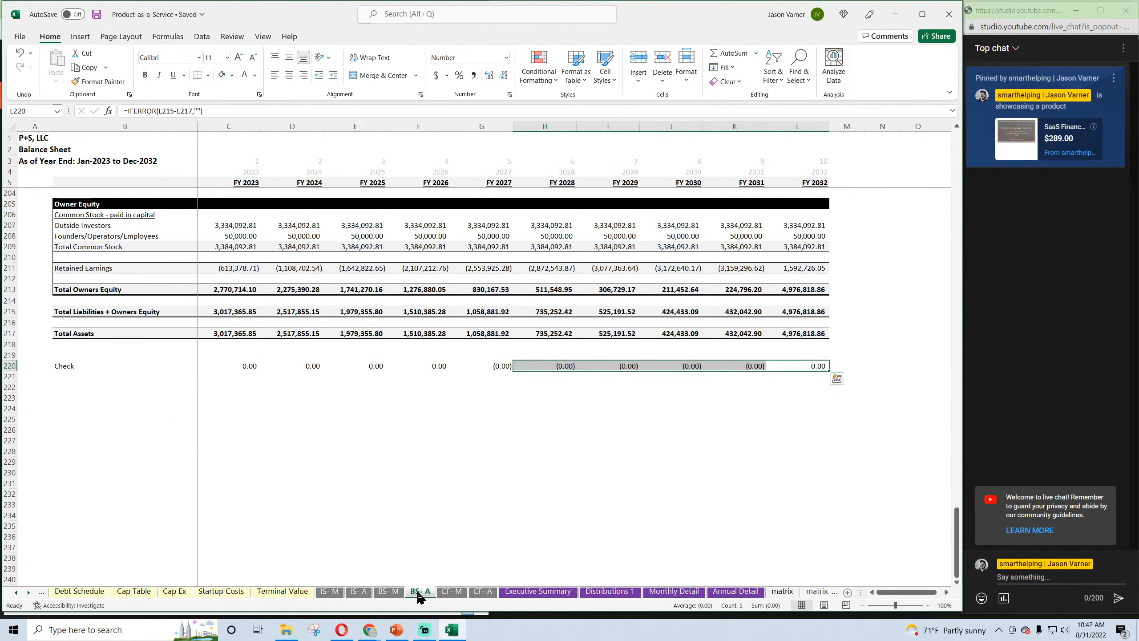
{"action": "left_click", "coordinate": [389, 591]}
{"action": "left_click", "coordinate": [687, 345]}
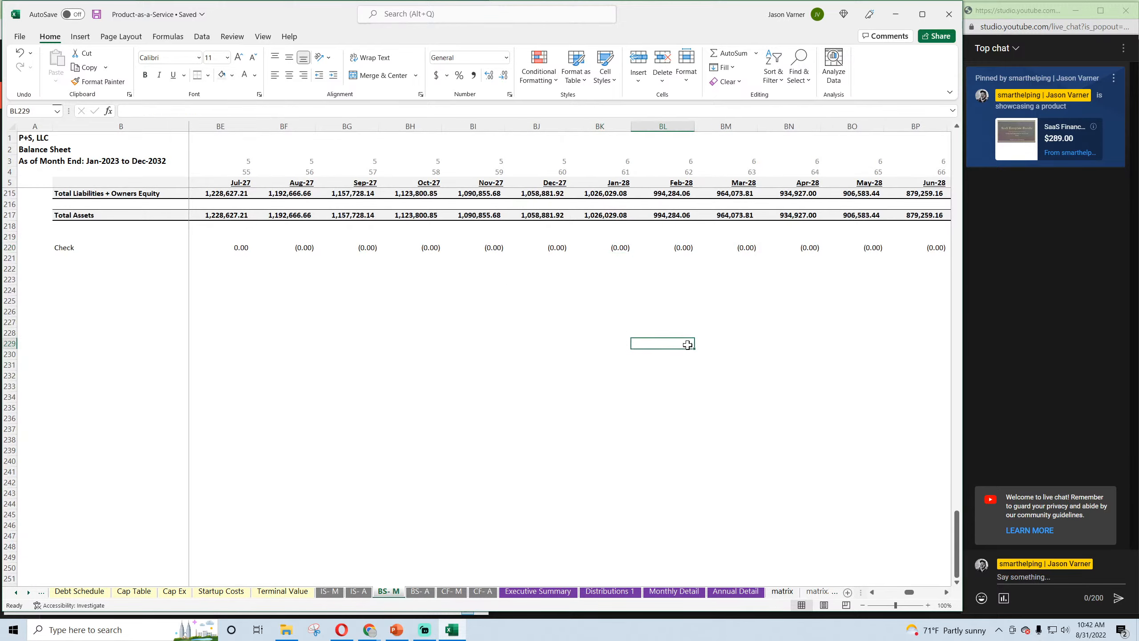
Examine the Building, Item, Purchase Tranche and Inventory balances for the 2023 months on the BS- M sheet
{"action": "scroll", "coordinate": [708, 393], "scroll_direction": "up", "scroll_amount": 3}
{"action": "left_click_drag", "start_coordinate": [909, 592], "coordinate": [877, 593]}
{"action": "scroll", "coordinate": [310, 458], "scroll_direction": "up", "scroll_amount": 20}
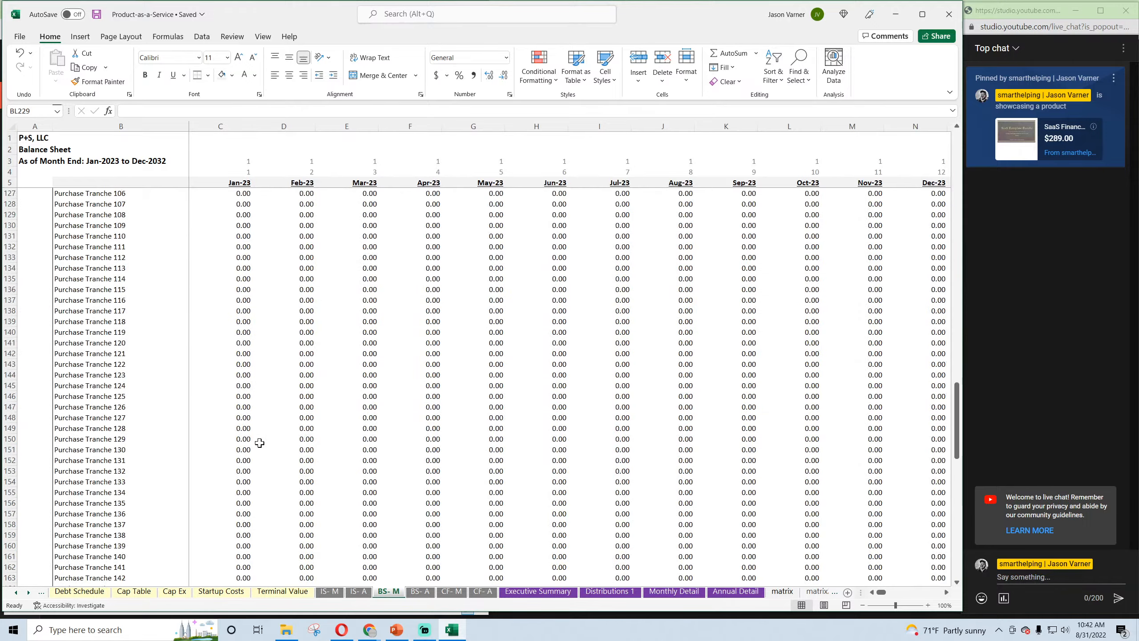
{"action": "scroll", "coordinate": [260, 443], "scroll_direction": "up", "scroll_amount": 7}
{"action": "left_click", "coordinate": [238, 301]}
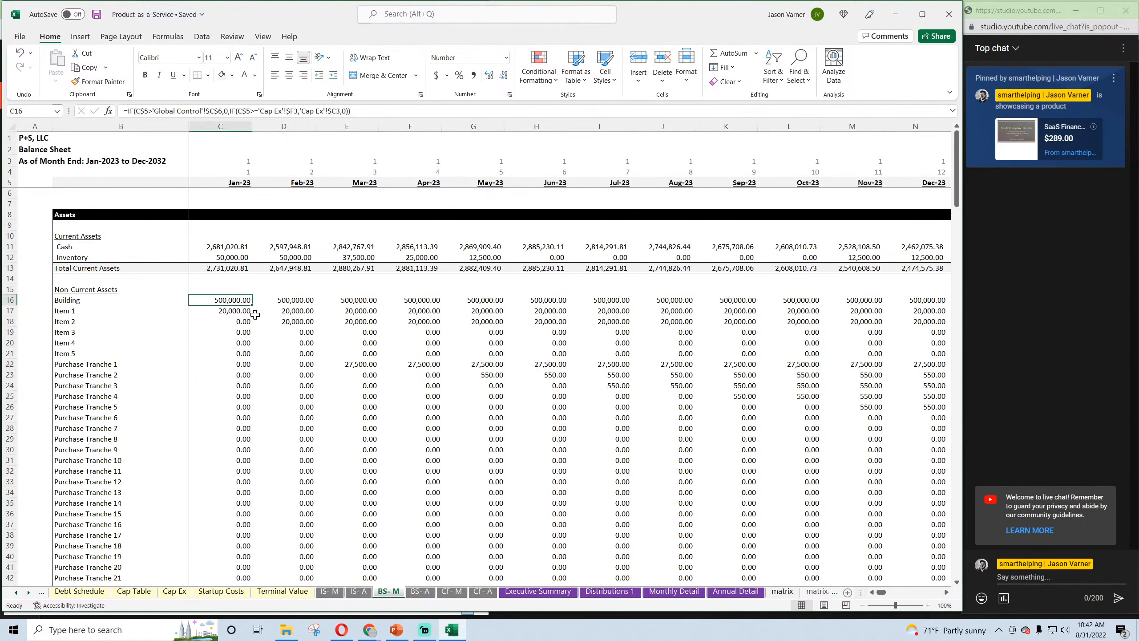
{"action": "left_click", "coordinate": [276, 341]}
{"action": "left_click_drag", "start_coordinate": [231, 301], "coordinate": [347, 353]}
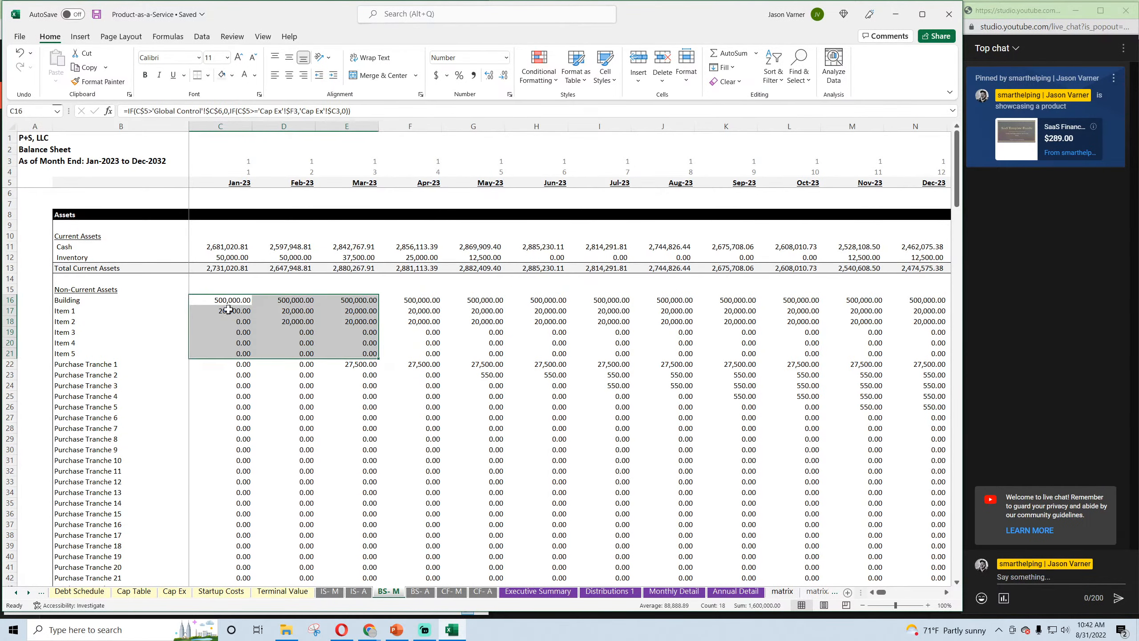
{"action": "left_click_drag", "start_coordinate": [229, 310], "coordinate": [663, 458]}
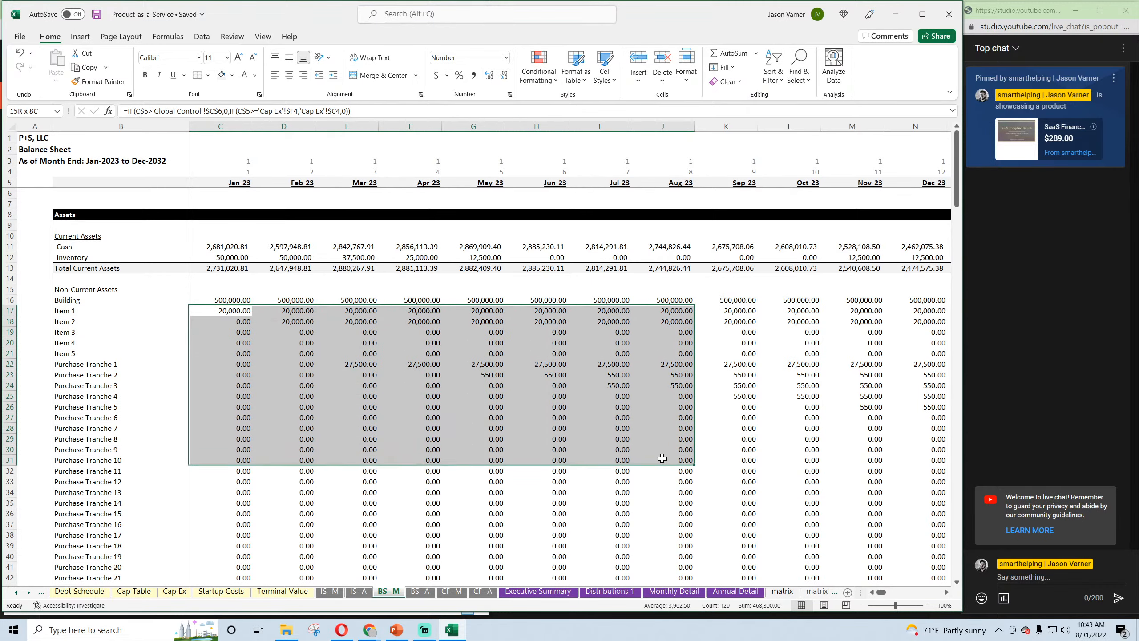
{"action": "left_click_drag", "start_coordinate": [226, 384], "coordinate": [863, 483]}
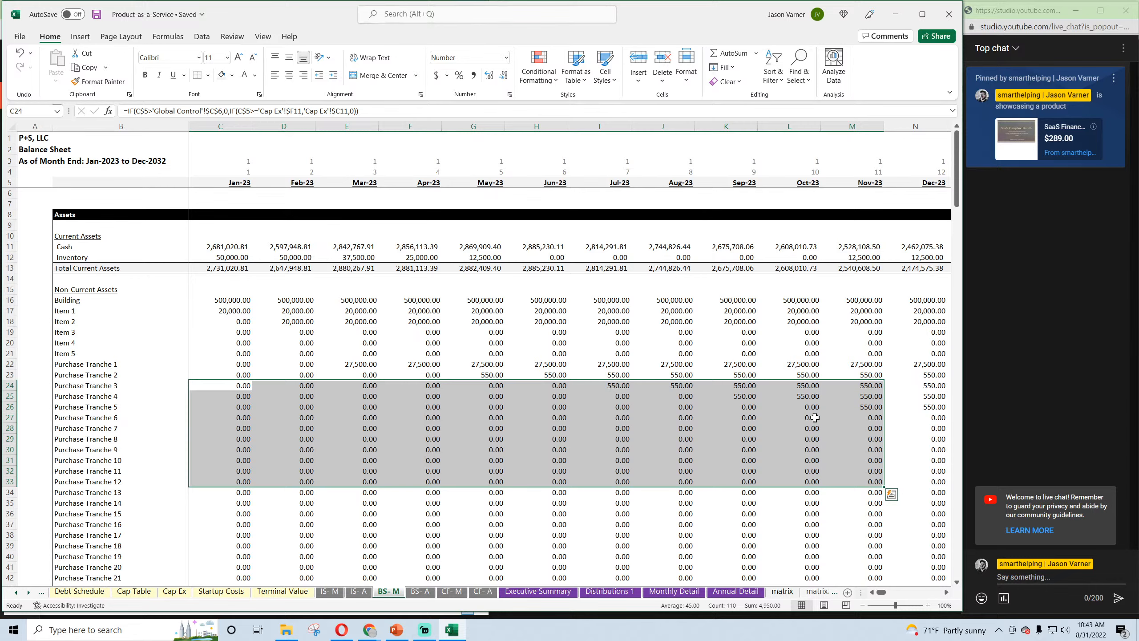
{"action": "left_click_drag", "start_coordinate": [254, 259], "coordinate": [673, 259]}
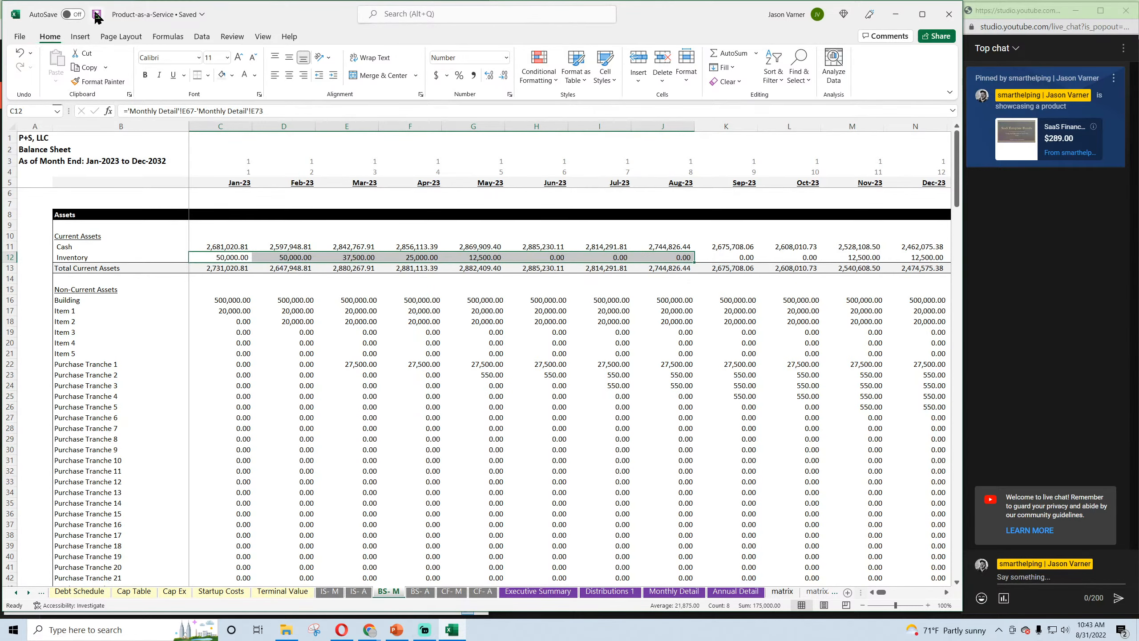
{"action": "left_click", "coordinate": [276, 362]}
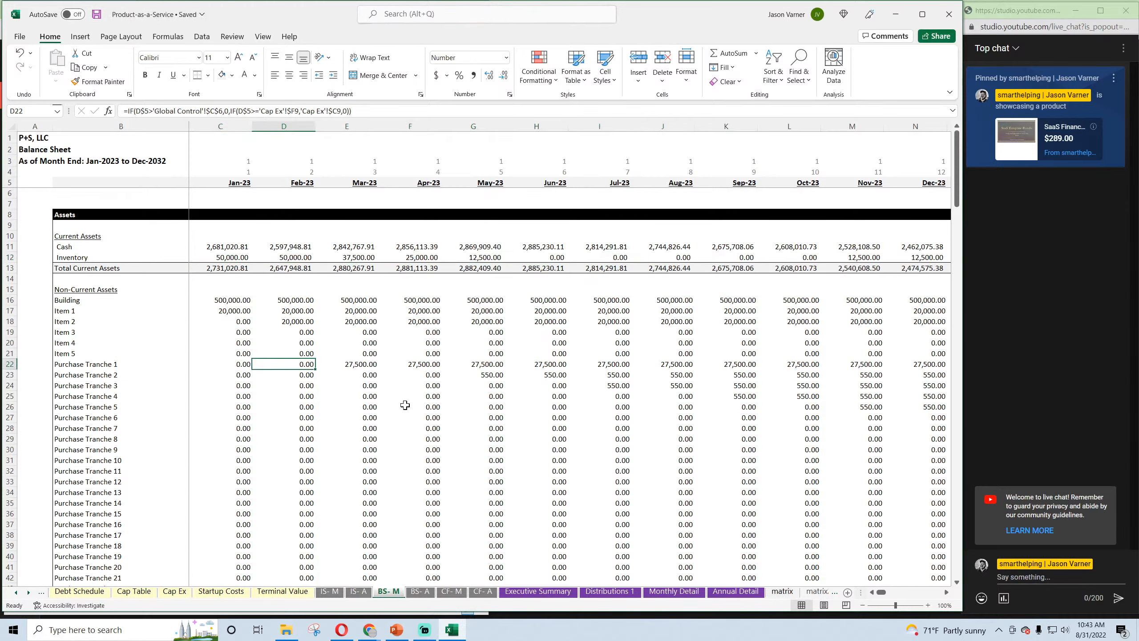
Review the annual and monthly cash flow, balance sheet and income statement sheets, ending with monthly net income on IS- M
{"action": "left_click", "coordinate": [536, 593]}
{"action": "left_click", "coordinate": [485, 592]}
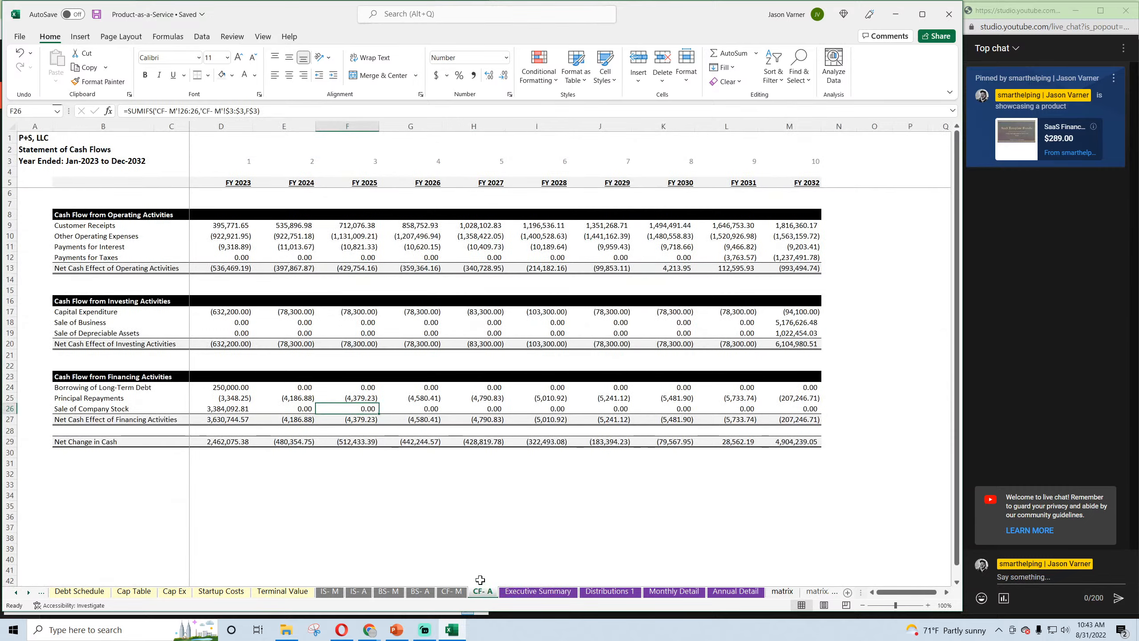
{"action": "left_click", "coordinate": [451, 592]}
{"action": "left_click", "coordinate": [414, 592]}
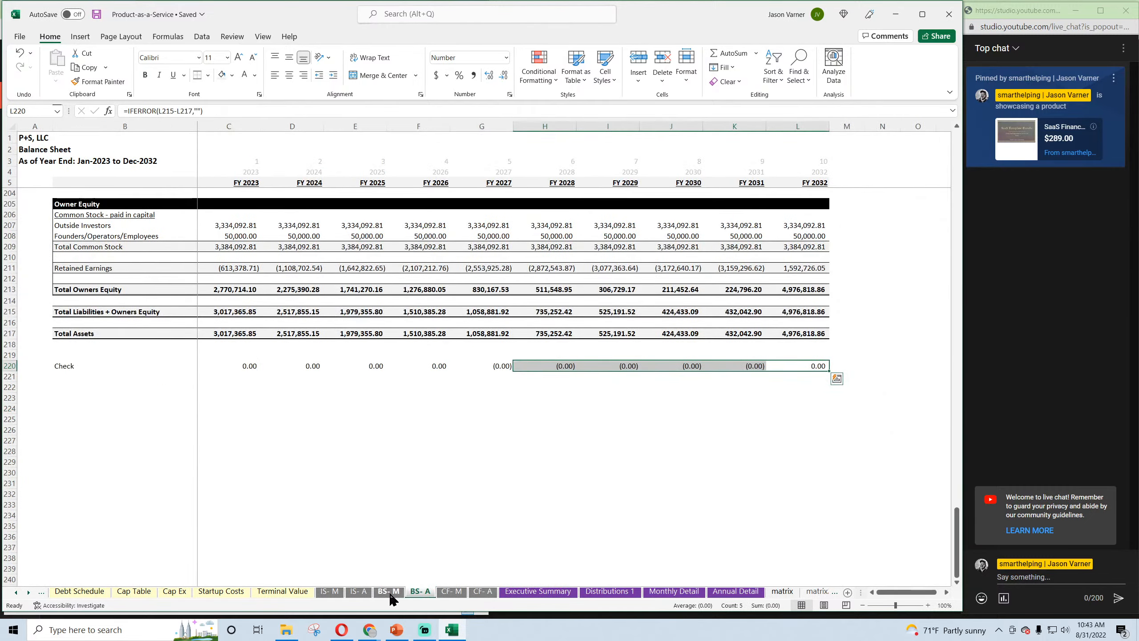
{"action": "left_click", "coordinate": [388, 592]}
{"action": "left_click", "coordinate": [359, 592]}
{"action": "left_click", "coordinate": [328, 592]}
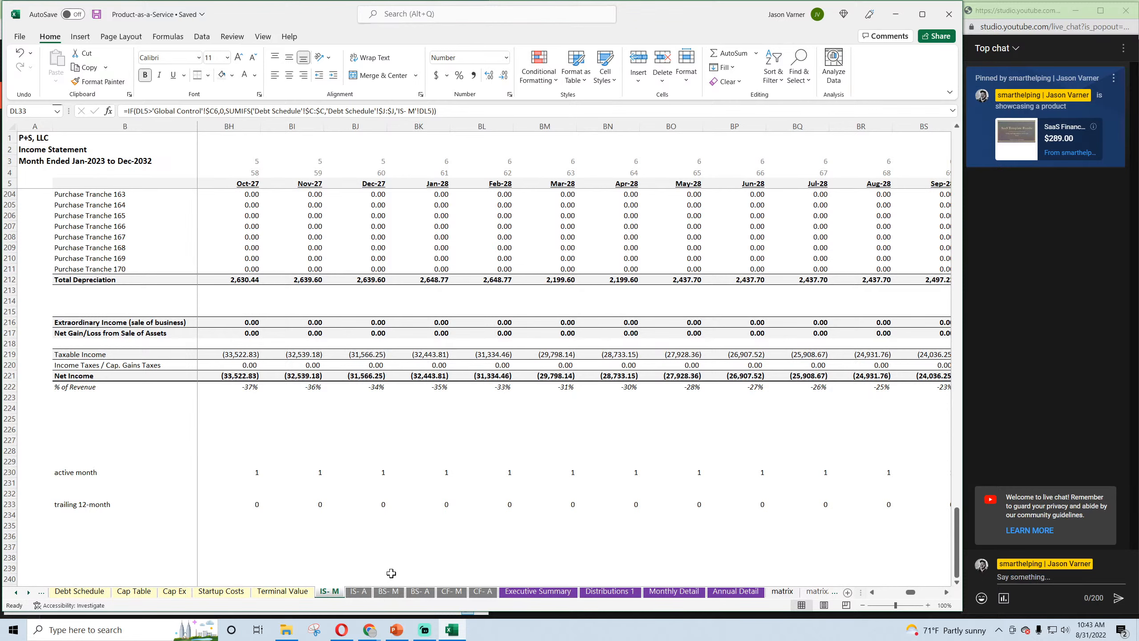
{"action": "scroll", "coordinate": [435, 578], "scroll_direction": "up", "scroll_amount": 20}
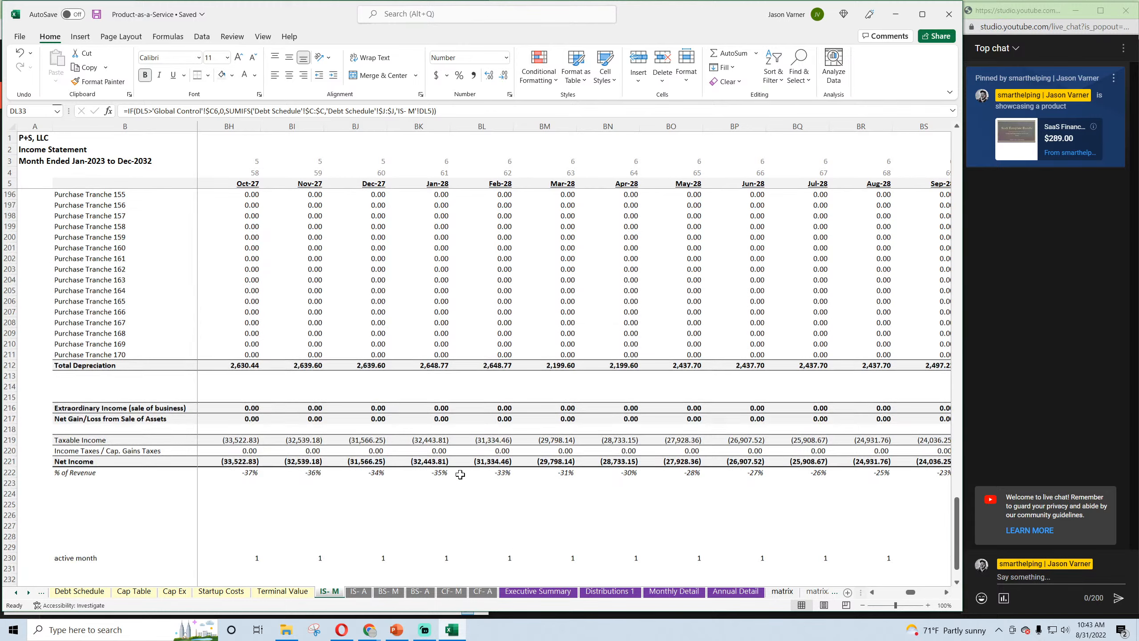
On the Executive Summary sheet, shorten the label in A4 to "Total Units Available"
{"action": "left_click", "coordinate": [553, 593]}
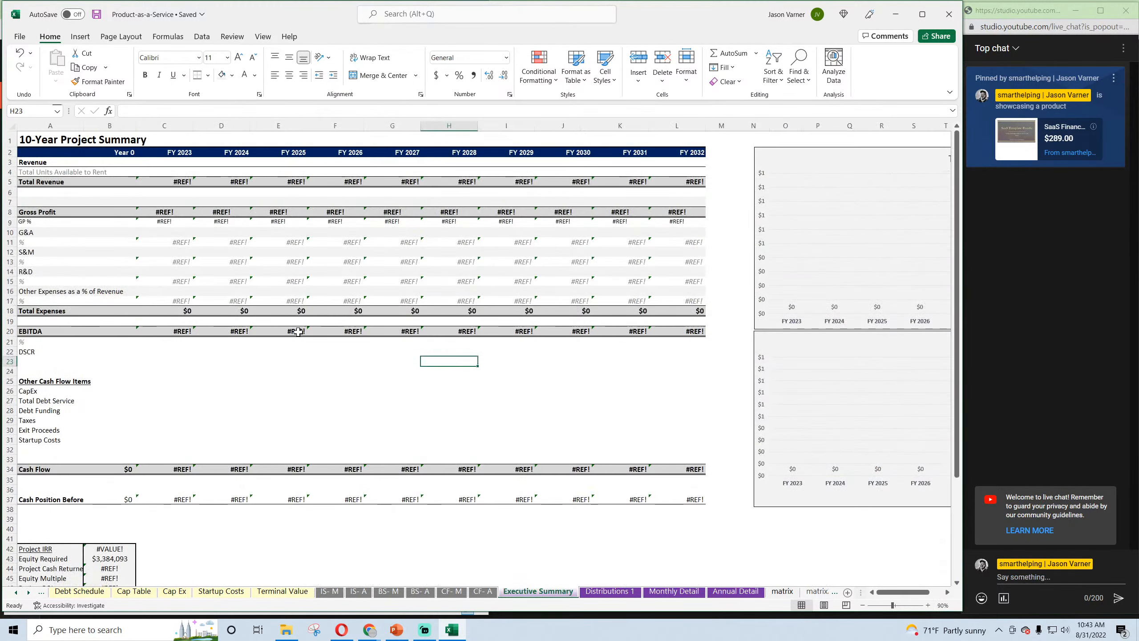
{"action": "left_click", "coordinate": [175, 173]}
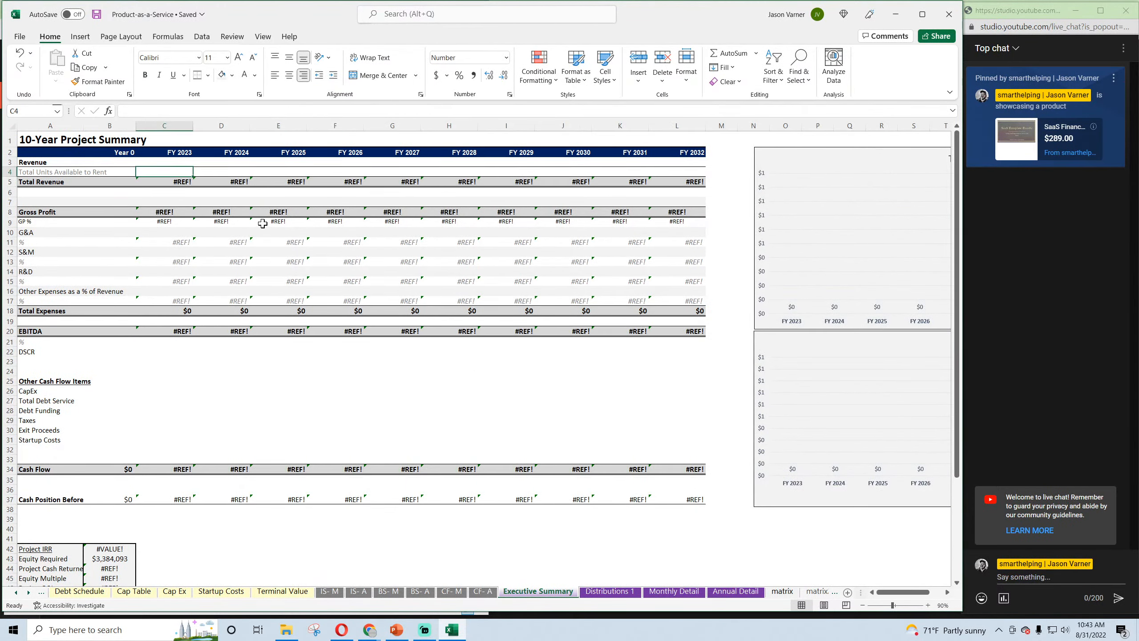
{"action": "left_click", "coordinate": [39, 172]}
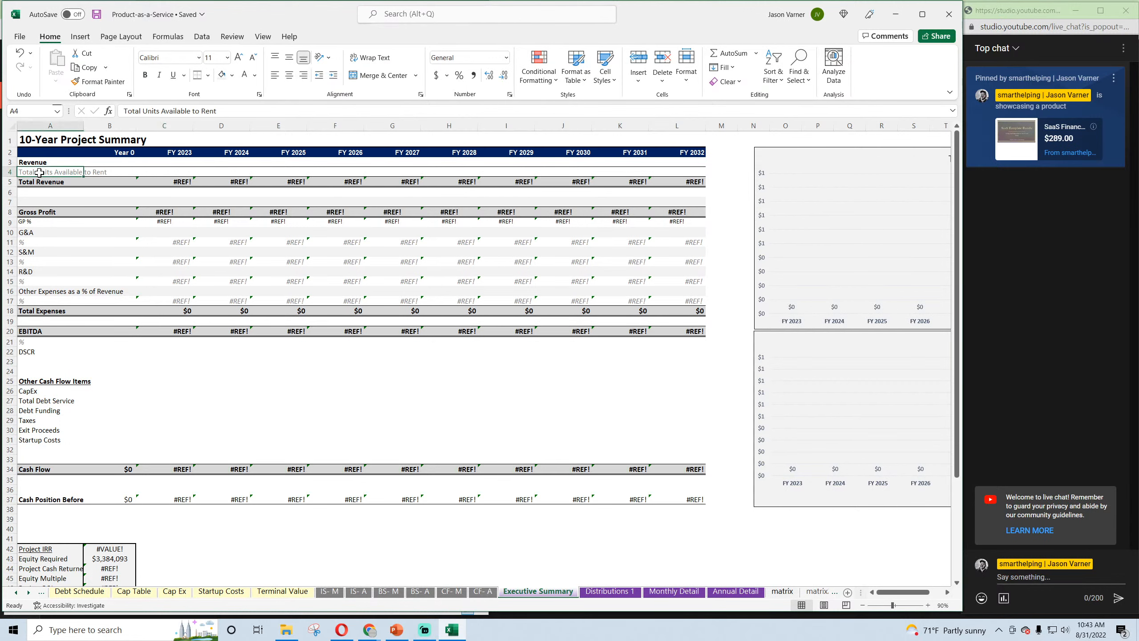
{"action": "left_click_drag", "start_coordinate": [188, 111], "coordinate": [220, 111]}
{"action": "key", "text": "BackSpace"}
{"action": "key", "text": "Return"}
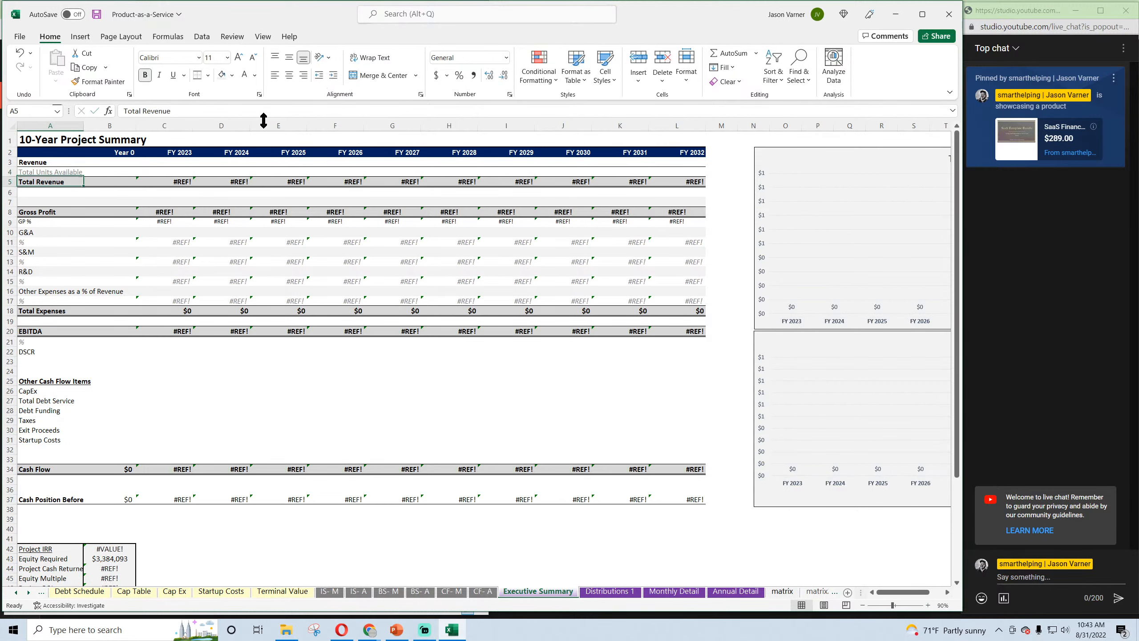
{"action": "left_click", "coordinate": [178, 172]}
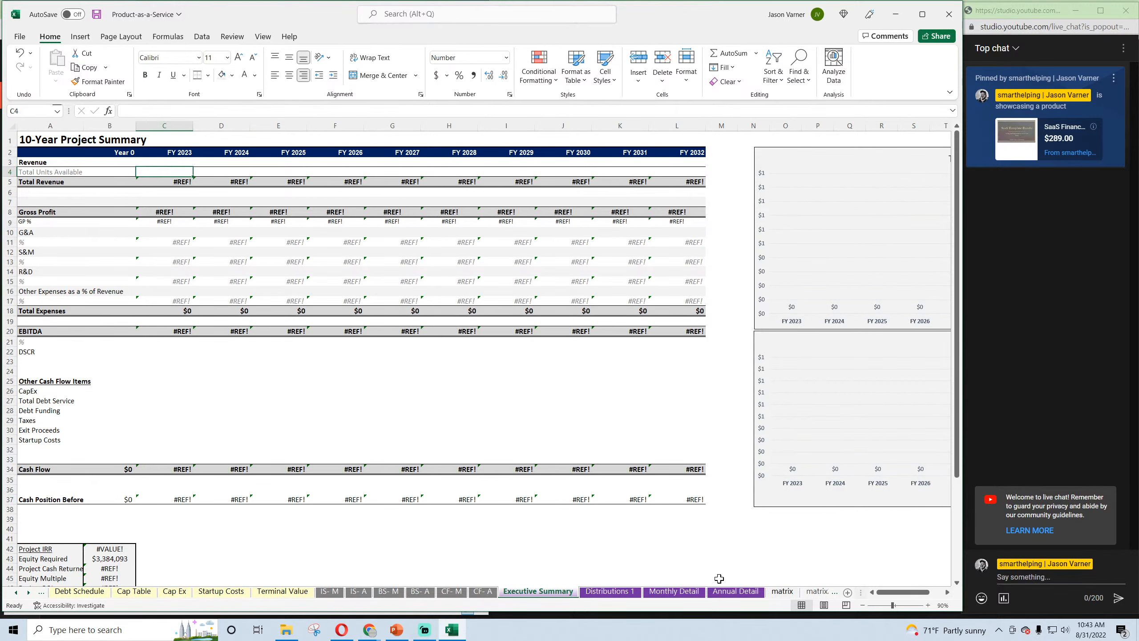
{"action": "type", "text": "="}
{"action": "left_click", "coordinate": [736, 592]}
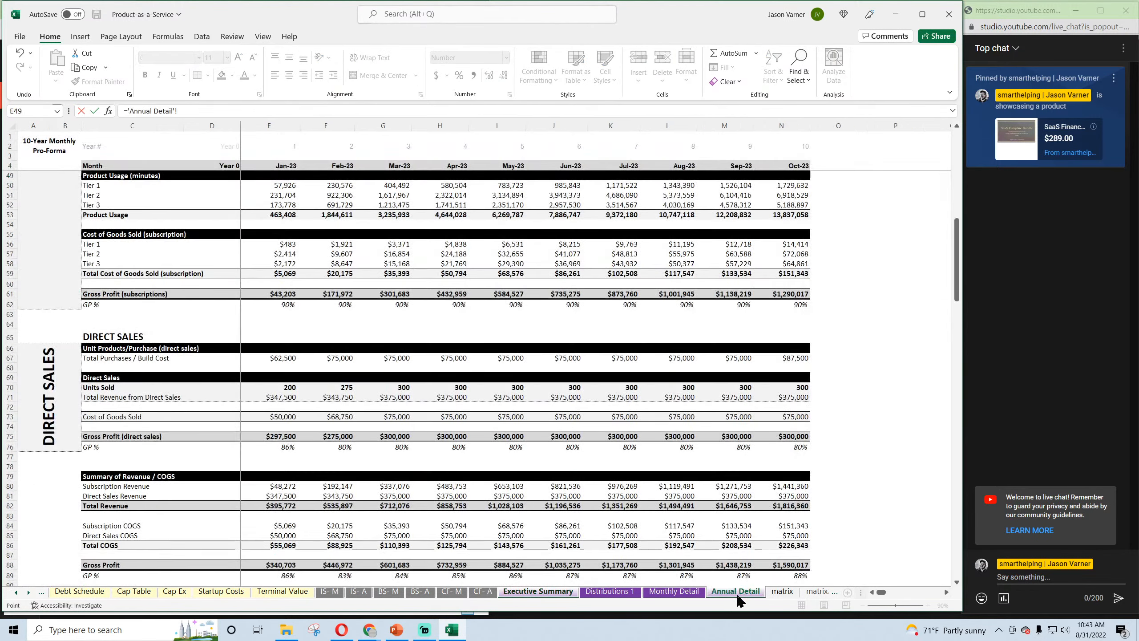
{"action": "scroll", "coordinate": [401, 466], "scroll_direction": "up", "scroll_amount": 15}
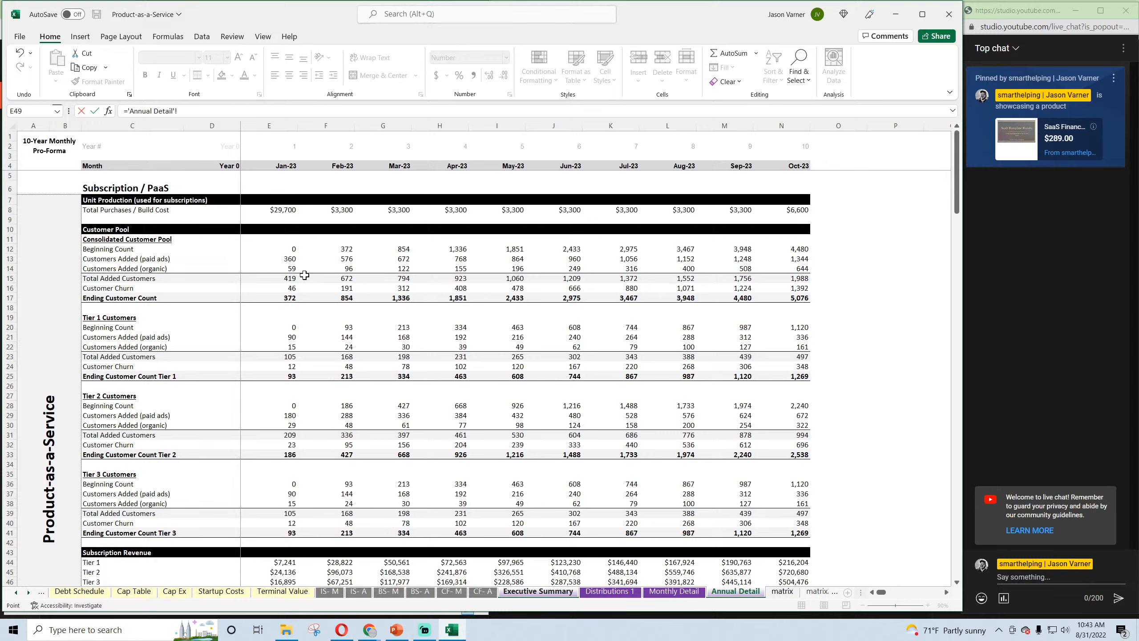
{"action": "scroll", "coordinate": [193, 303], "scroll_direction": "down", "scroll_amount": 7}
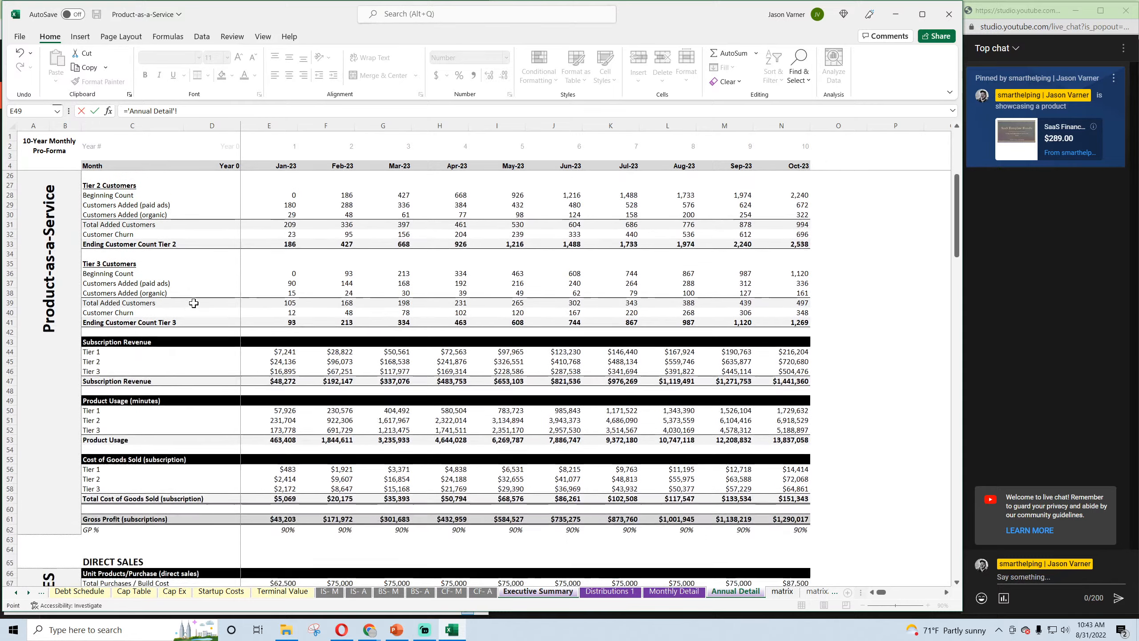
{"action": "scroll", "coordinate": [193, 304], "scroll_direction": "down", "scroll_amount": 4}
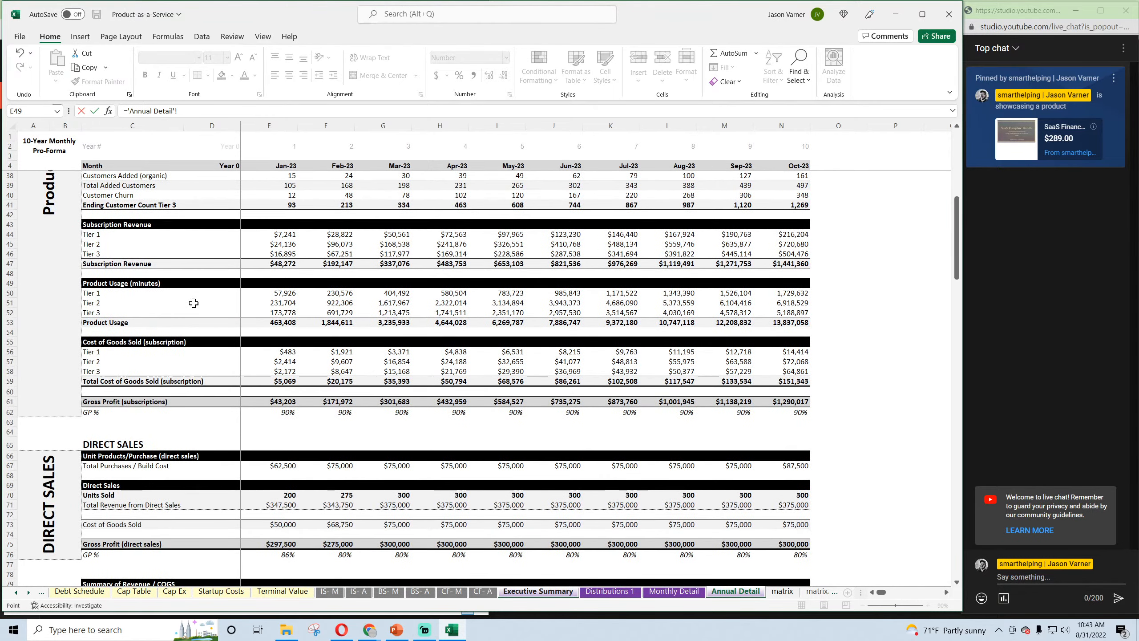
{"action": "scroll", "coordinate": [193, 303], "scroll_direction": "up", "scroll_amount": 11}
{"action": "left_click_drag", "start_coordinate": [206, 111], "coordinate": [72, 104]}
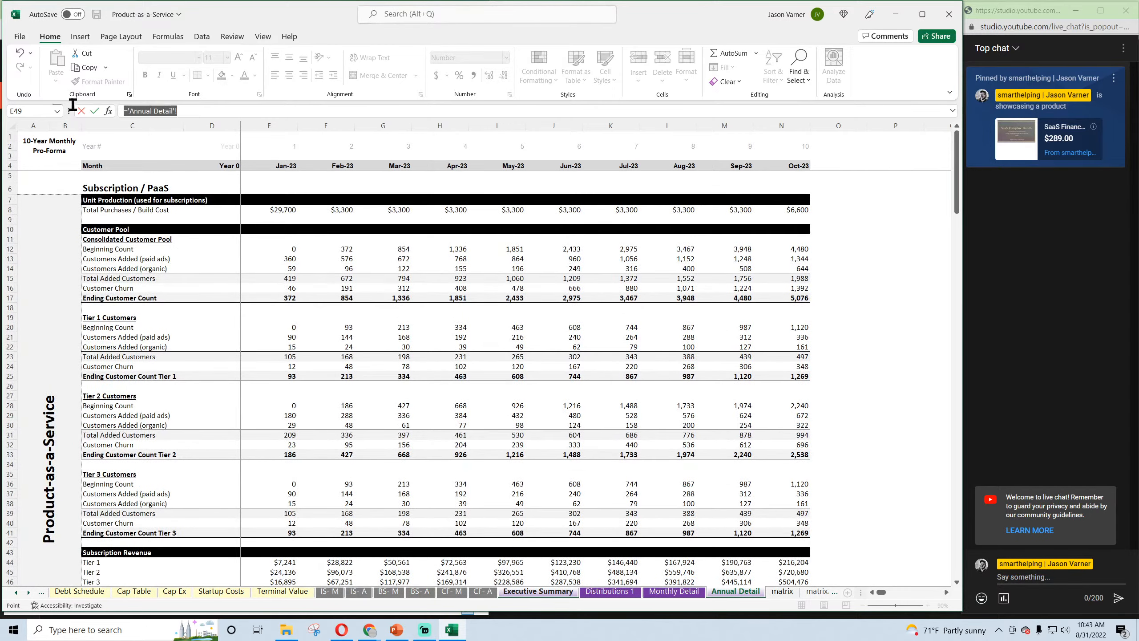
{"action": "key", "text": "Escape"}
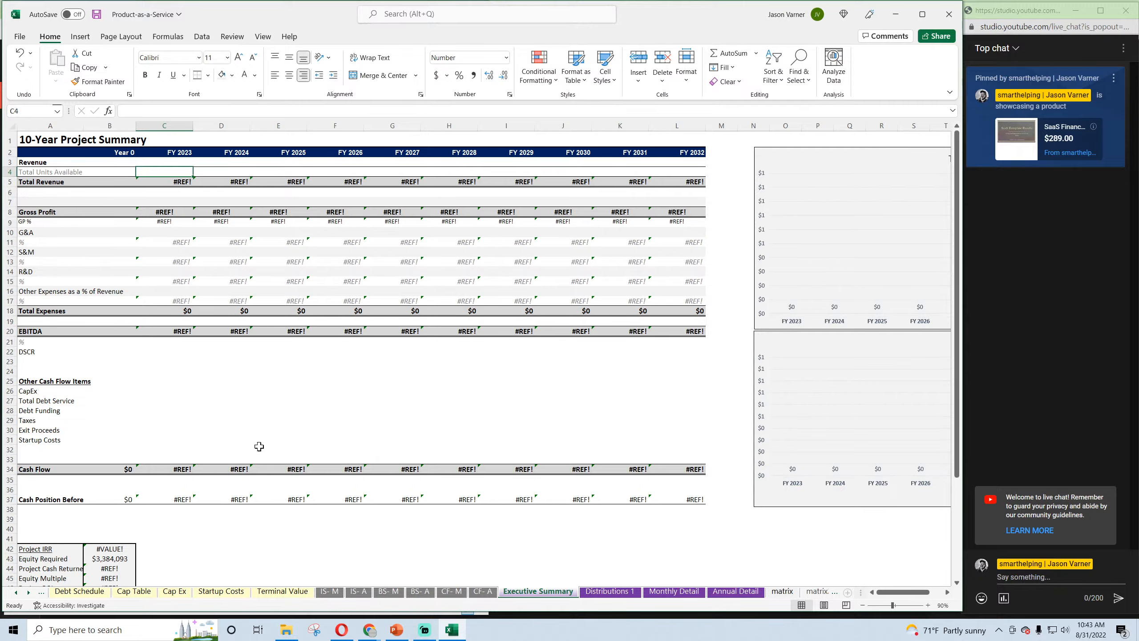
Examine the formulas in the Available Units column of the BuildOut sheet's monthly capacity table
{"action": "left_click", "coordinate": [16, 592]}
{"action": "left_click", "coordinate": [16, 592]}
{"action": "left_click", "coordinate": [16, 592]}
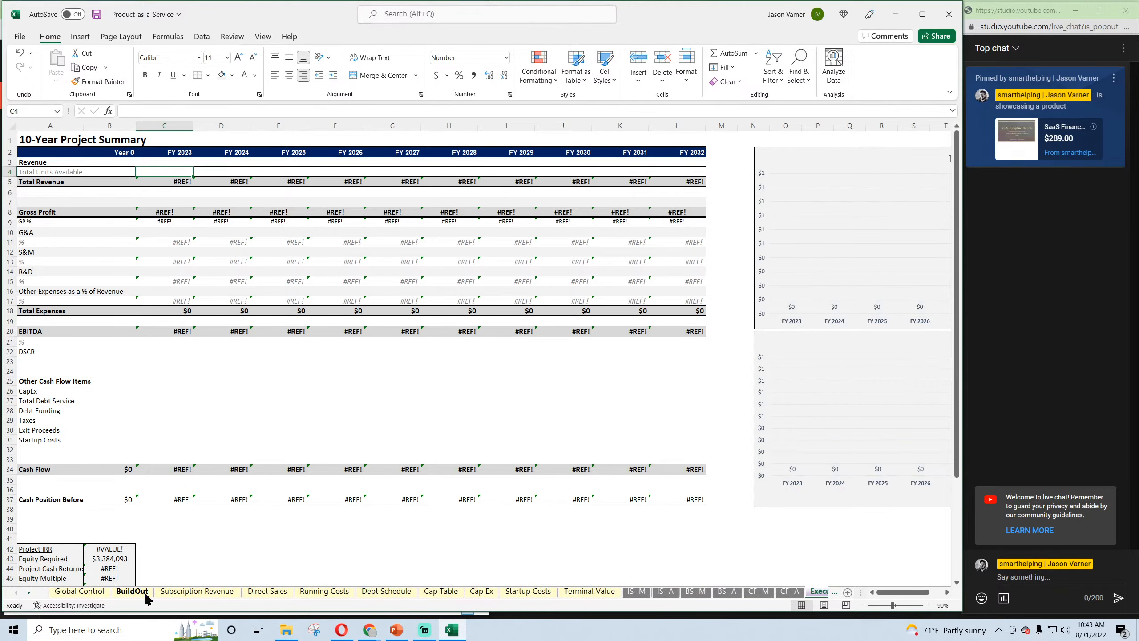
{"action": "left_click", "coordinate": [132, 591]}
{"action": "left_click_drag", "start_coordinate": [901, 593], "coordinate": [921, 600]}
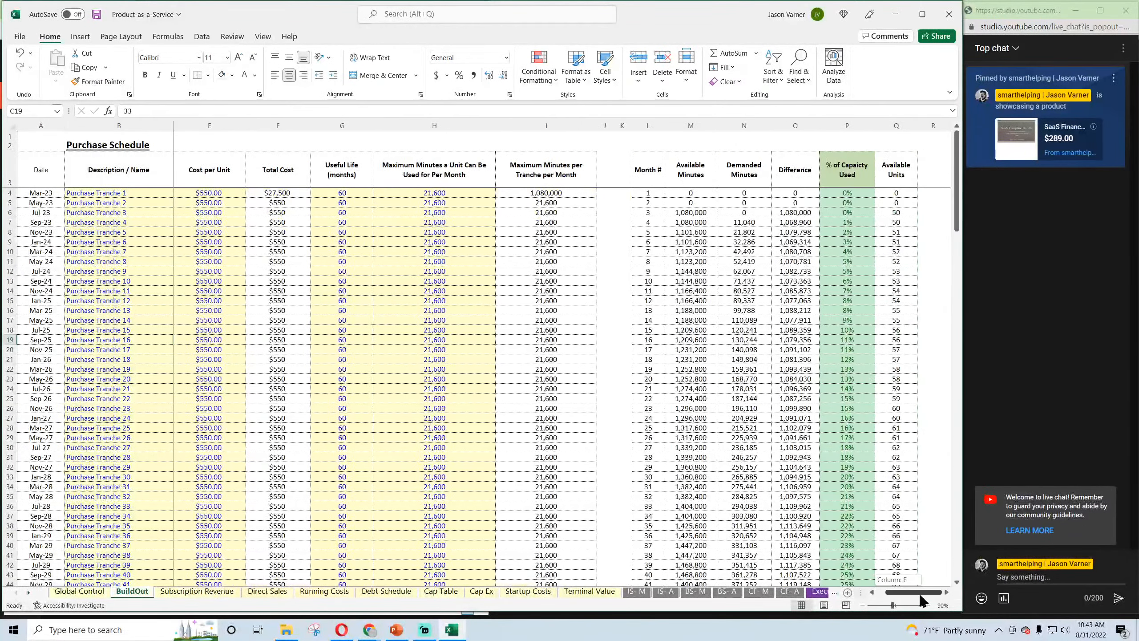
{"action": "left_click", "coordinate": [745, 222]}
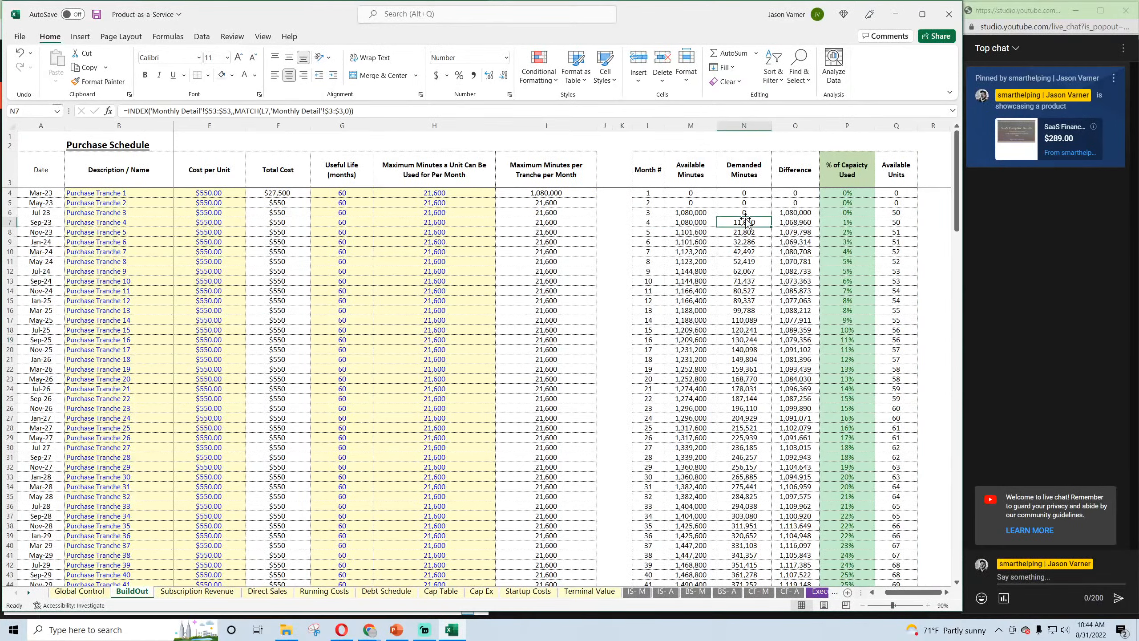
{"action": "left_click", "coordinate": [900, 194]}
{"action": "left_click", "coordinate": [898, 202]}
{"action": "left_click", "coordinate": [898, 223]}
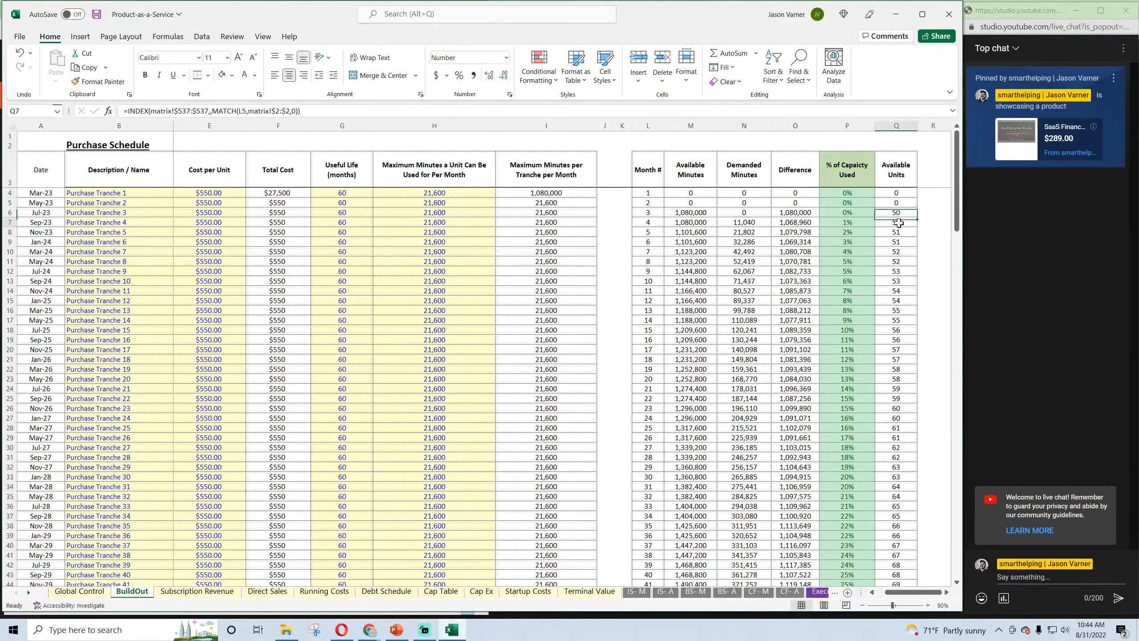
{"action": "left_click", "coordinate": [902, 251]}
{"action": "left_click", "coordinate": [906, 270]}
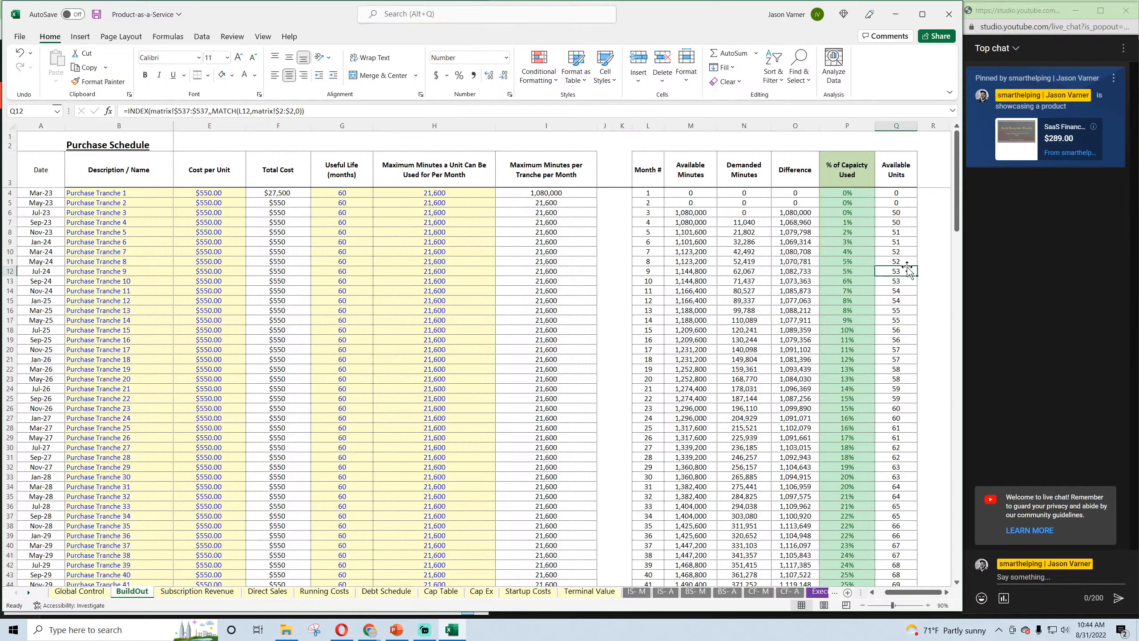
{"action": "left_click", "coordinate": [909, 289]}
{"action": "left_click", "coordinate": [904, 320]}
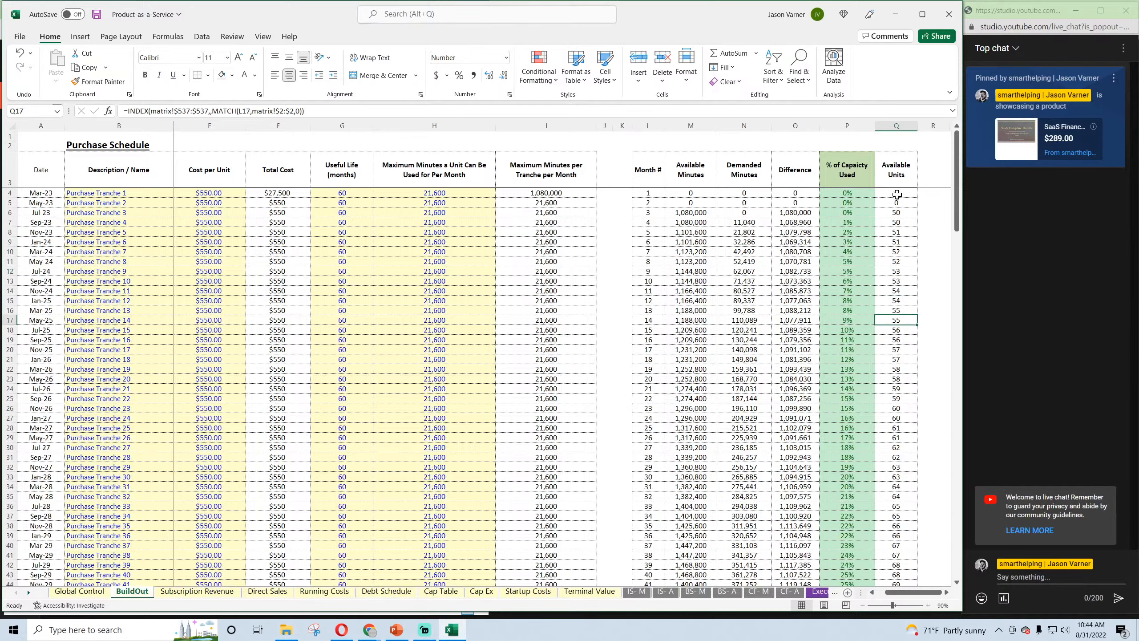
{"action": "left_click", "coordinate": [897, 194]}
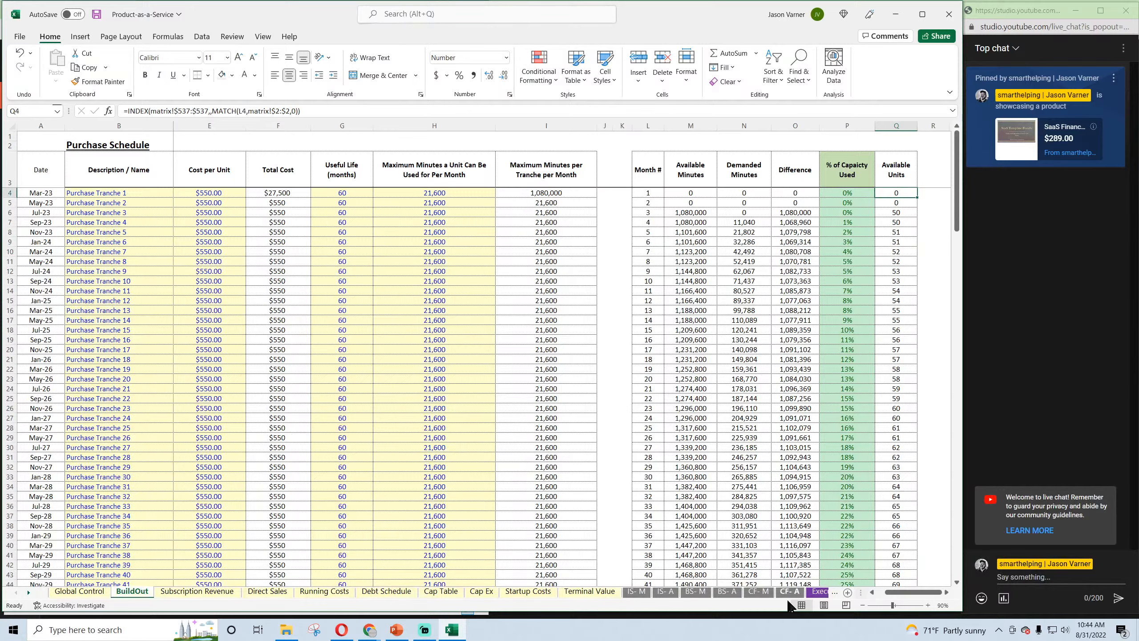
Try starting an INDEX formula in C4 of the Executive Summary that reads the Active Units row 537:537 on the matrix sheet
{"action": "left_click", "coordinate": [820, 591]}
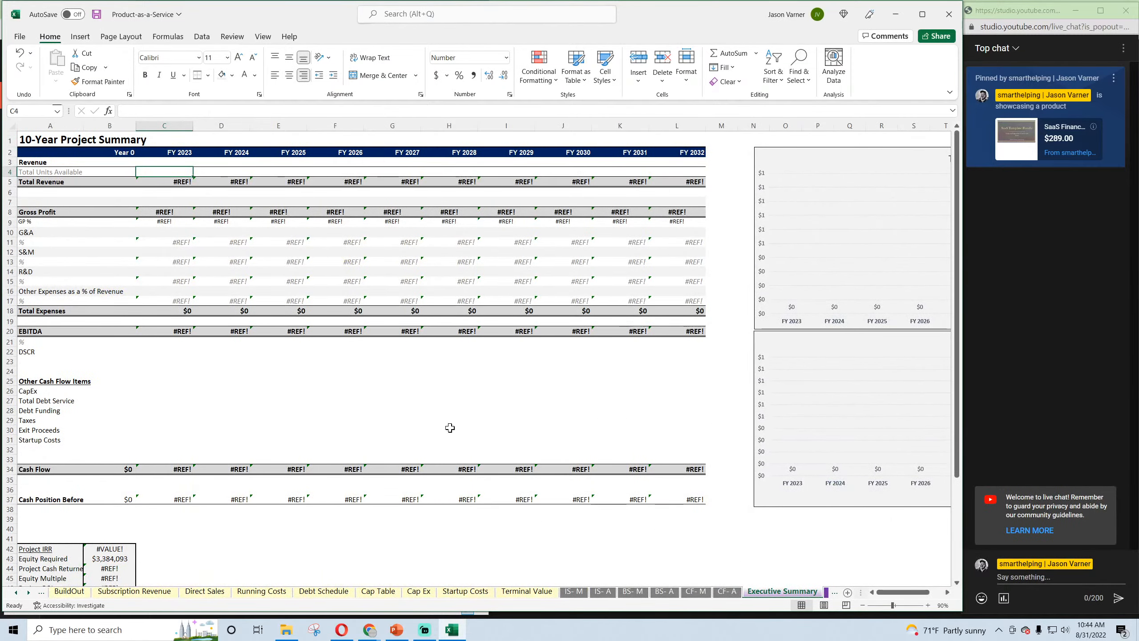
{"action": "type", "text": "=index("}
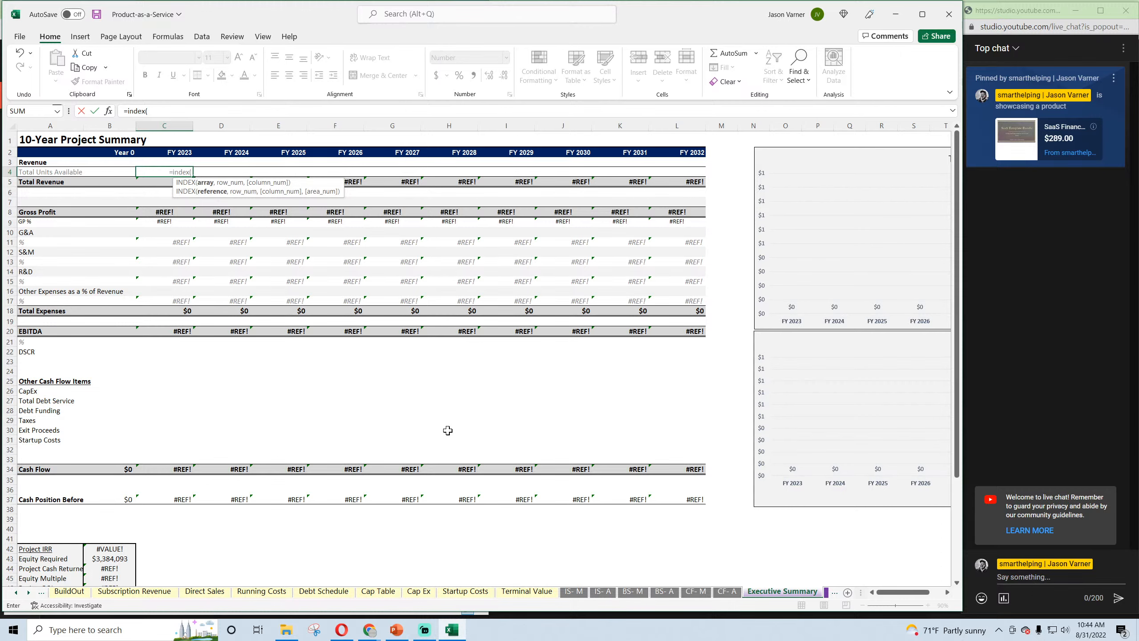
{"action": "left_click", "coordinate": [28, 592]}
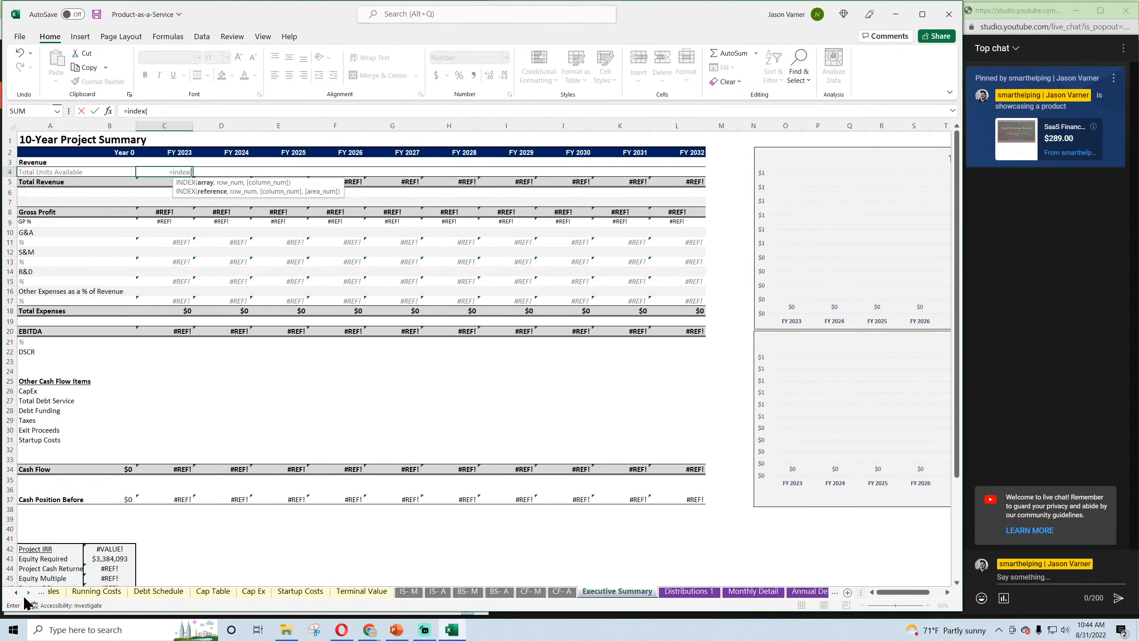
{"action": "left_click", "coordinate": [28, 593]}
{"action": "left_click", "coordinate": [28, 592]}
{"action": "left_click", "coordinate": [674, 593]}
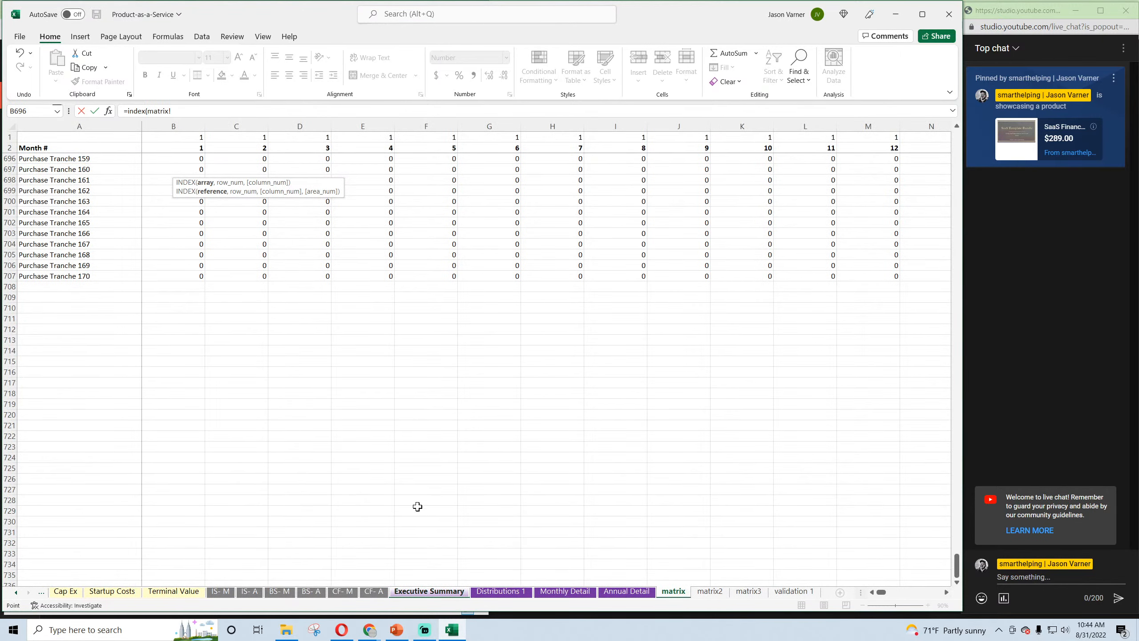
{"action": "scroll", "coordinate": [417, 506], "scroll_direction": "up", "scroll_amount": 20}
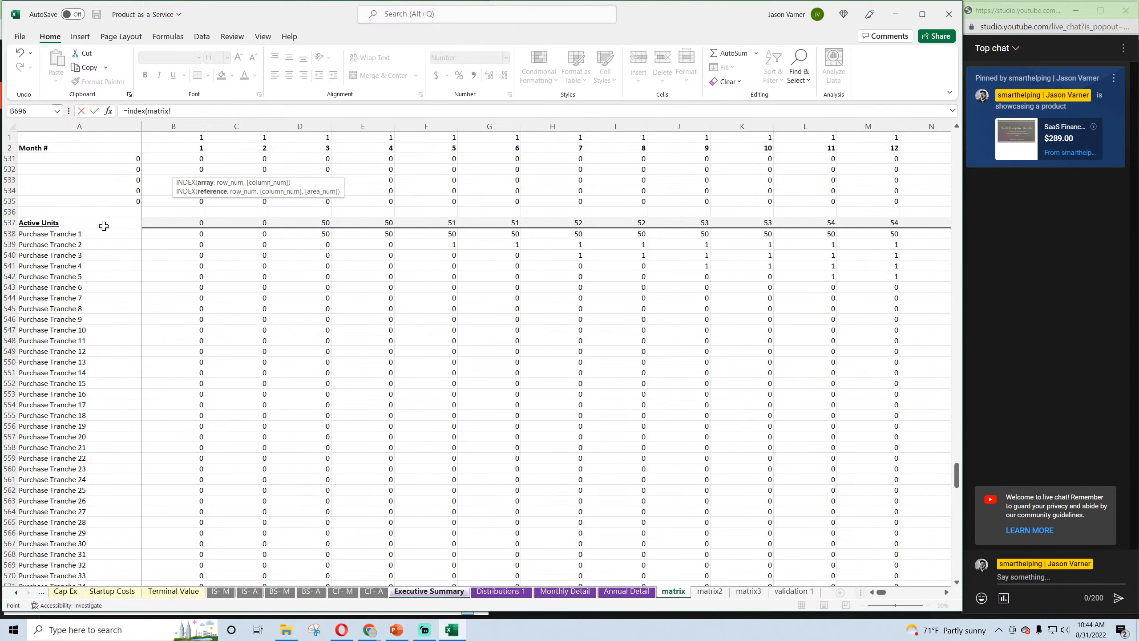
{"action": "left_click", "coordinate": [3, 223]}
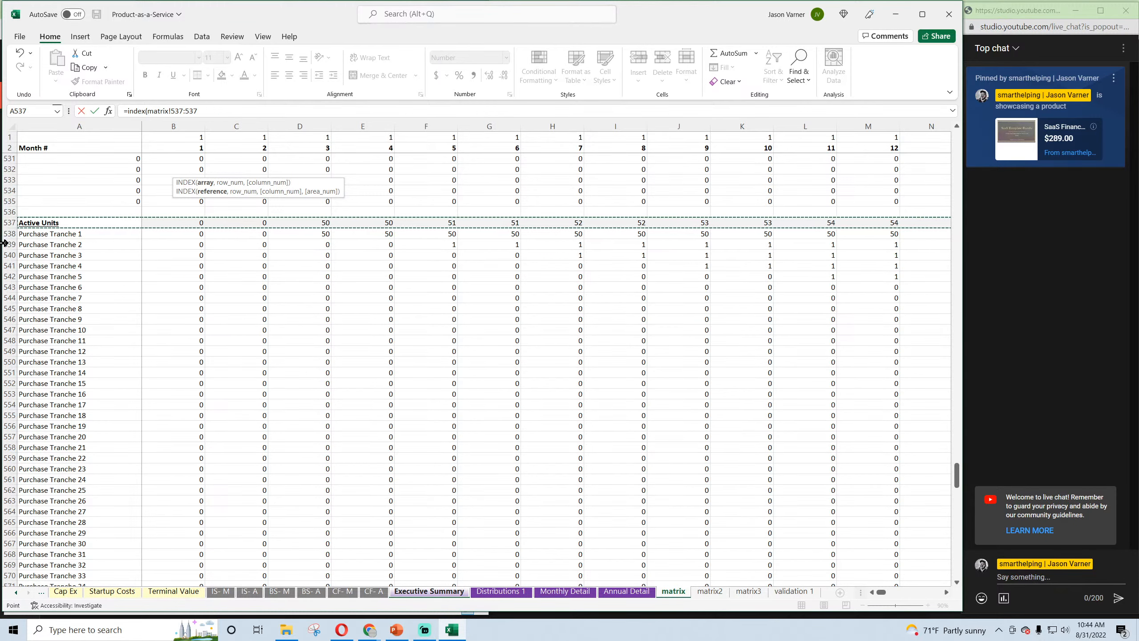
{"action": "type", "text": ","}
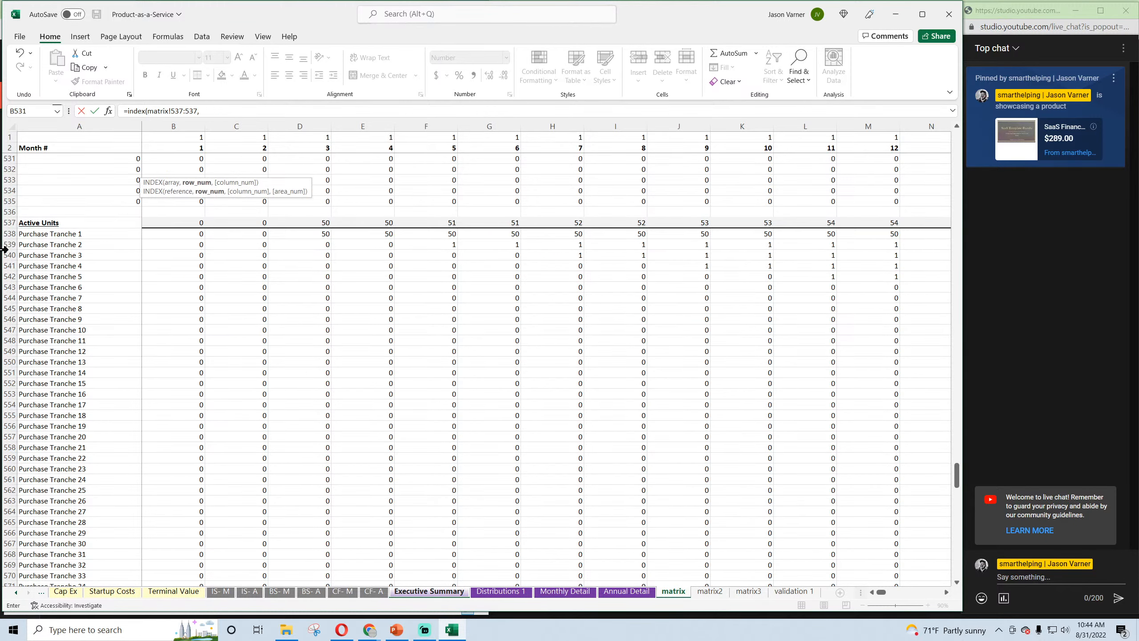
Add a MATCH as the formula's column argument, with Executive Summary cell C1 as the lookup value
{"action": "type", "text": ",match("}
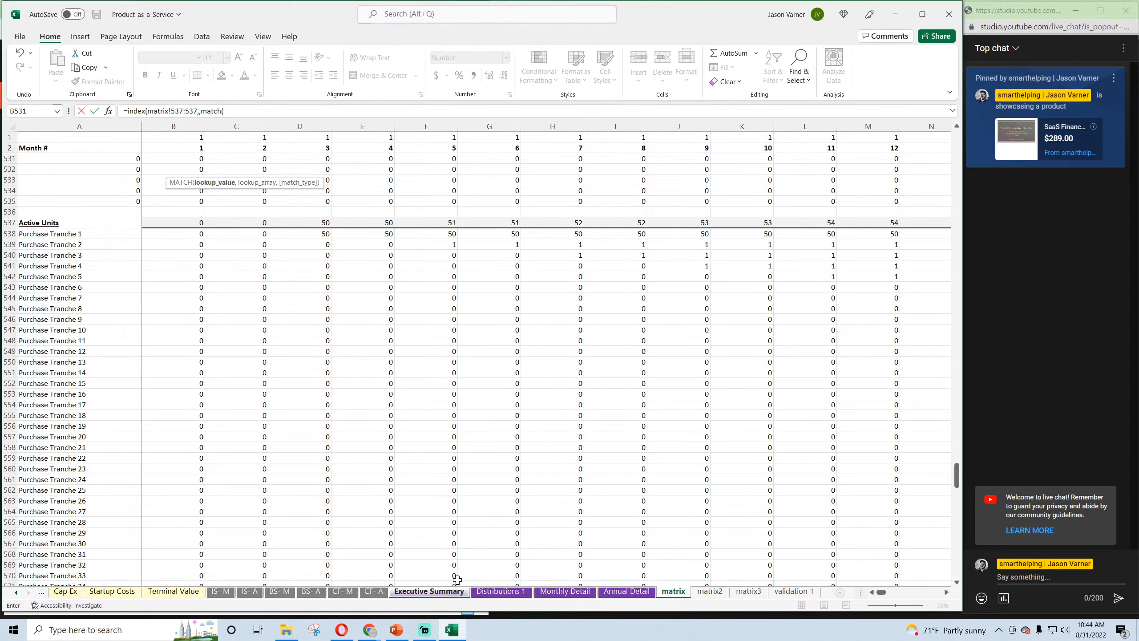
{"action": "left_click", "coordinate": [442, 591]}
{"action": "left_click", "coordinate": [182, 144]}
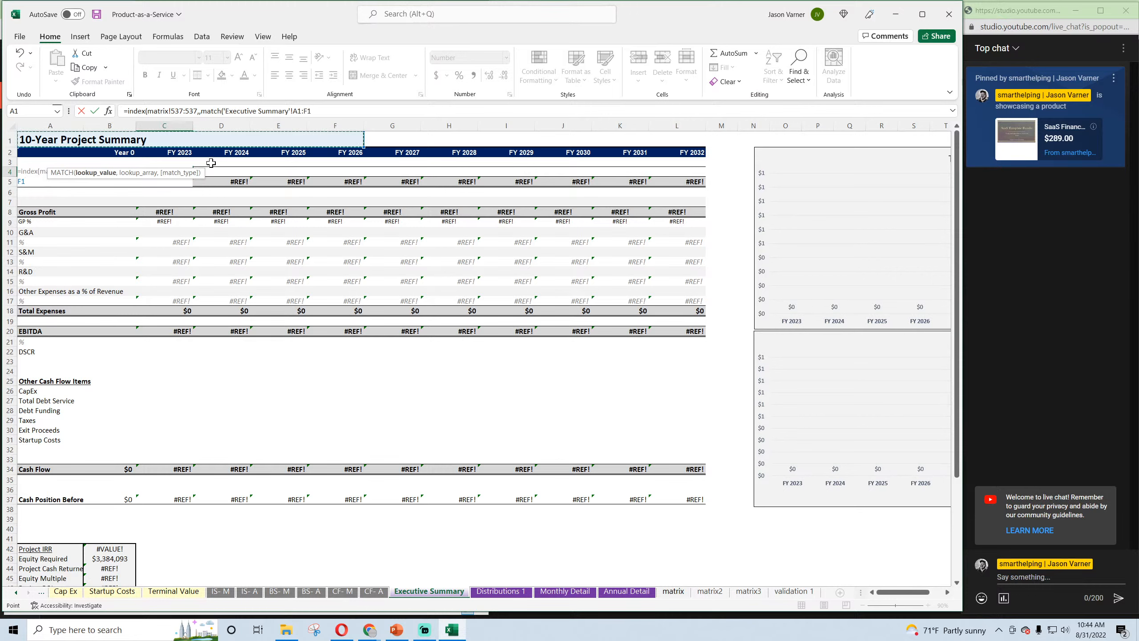
{"action": "left_click", "coordinate": [328, 112]}
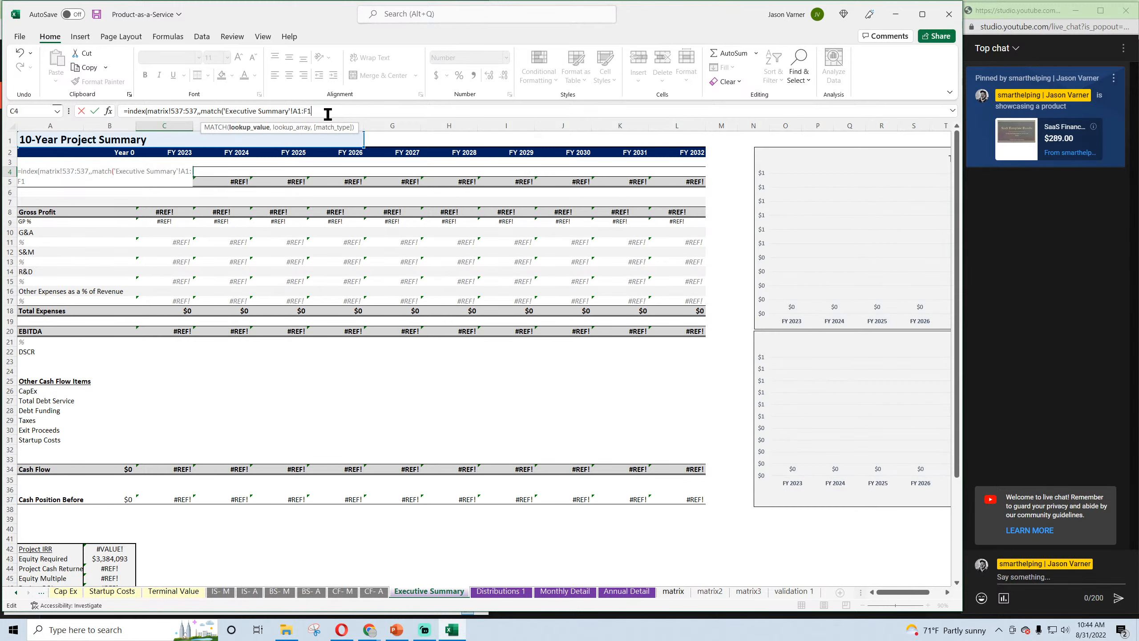
{"action": "key", "text": "BackSpace"}
{"action": "key", "text": "BackSpace"}
{"action": "key", "text": "BackSpace"}
{"action": "key", "text": "BackSpace"}
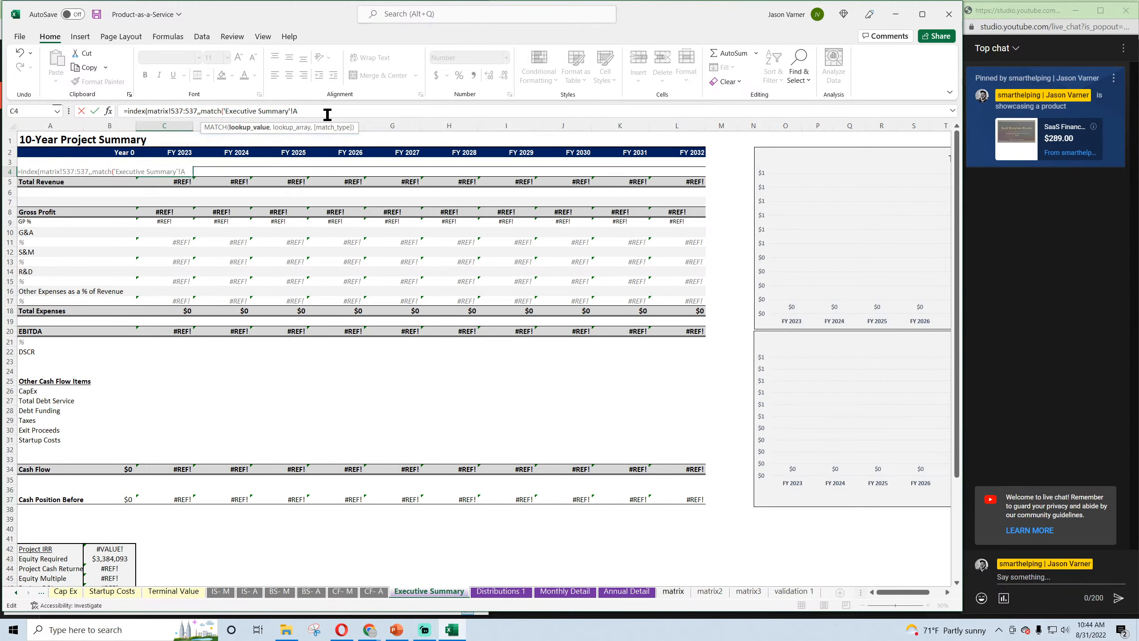
{"action": "key", "text": "BackSpace"}
{"action": "type", "text": "c1,"}
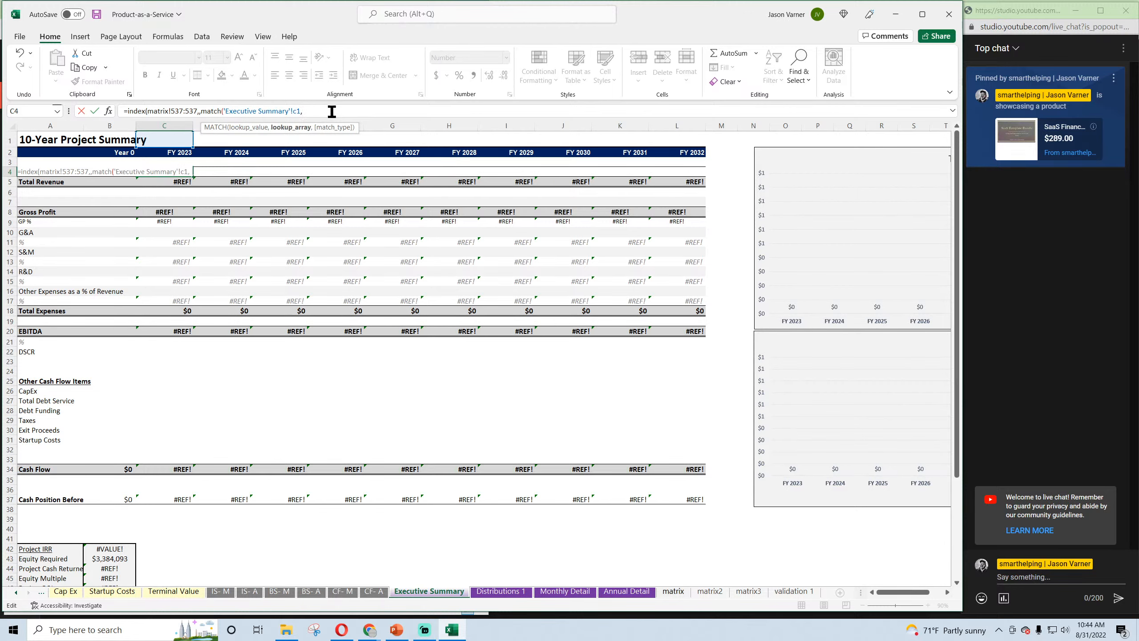
Try matrix row 1:1 and then 2:2 as the MATCH lookup array, then discard the formula and return to A1 of the Executive Summary
{"action": "left_click", "coordinate": [674, 591]}
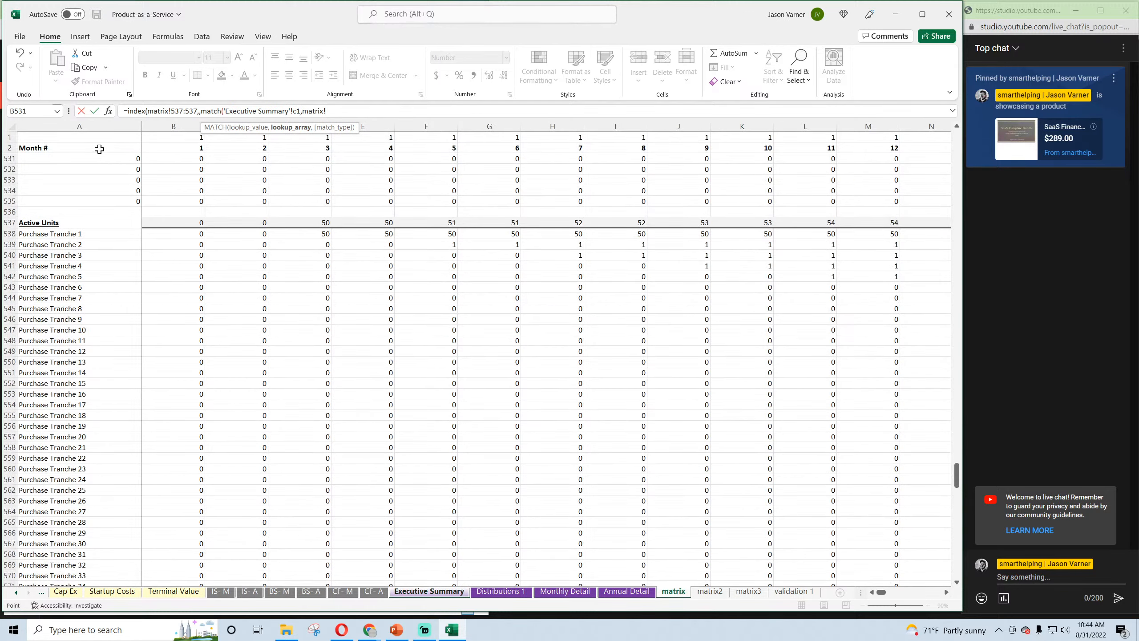
{"action": "left_click", "coordinate": [7, 137]}
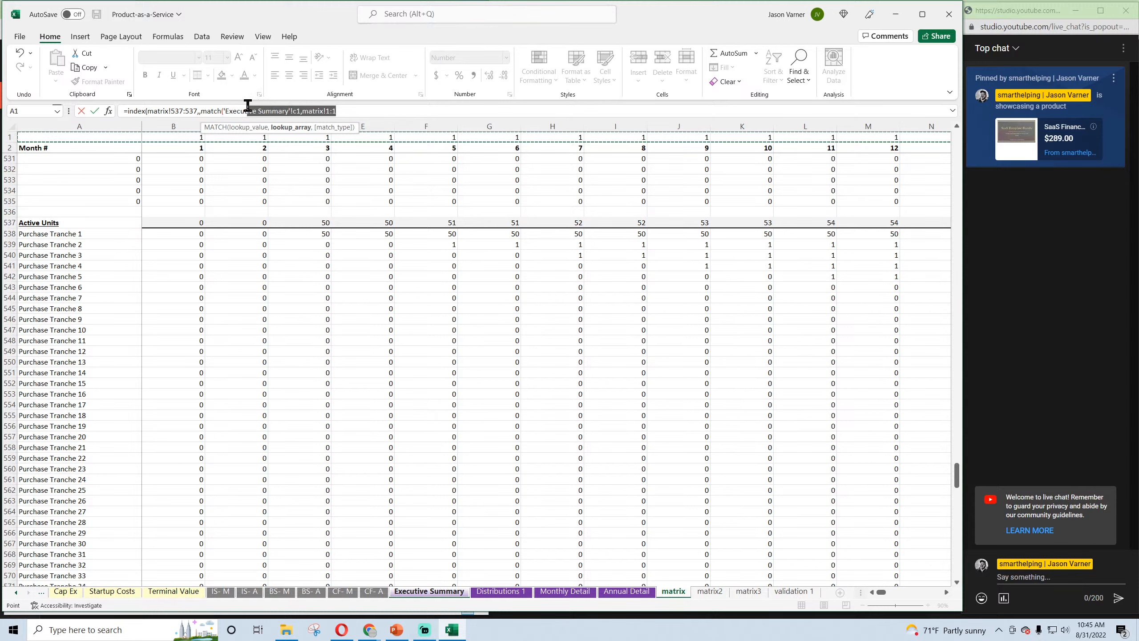
{"action": "left_click_drag", "start_coordinate": [309, 110], "coordinate": [337, 111]}
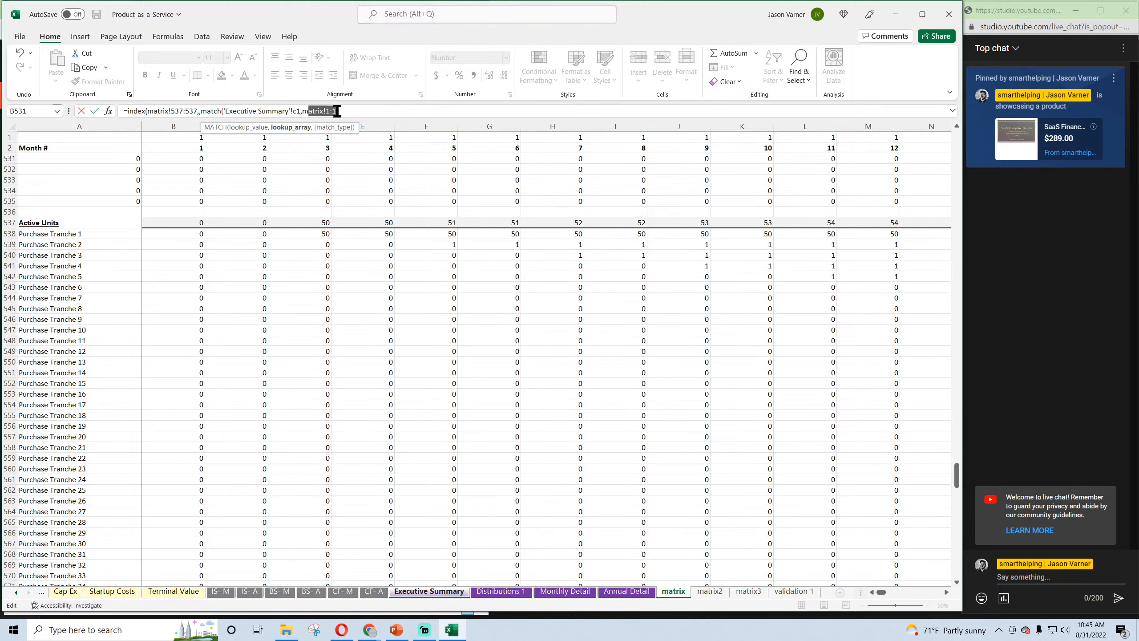
{"action": "key", "text": "BackSpace"}
{"action": "key", "text": "BackSpace"}
{"action": "left_click", "coordinate": [9, 148]}
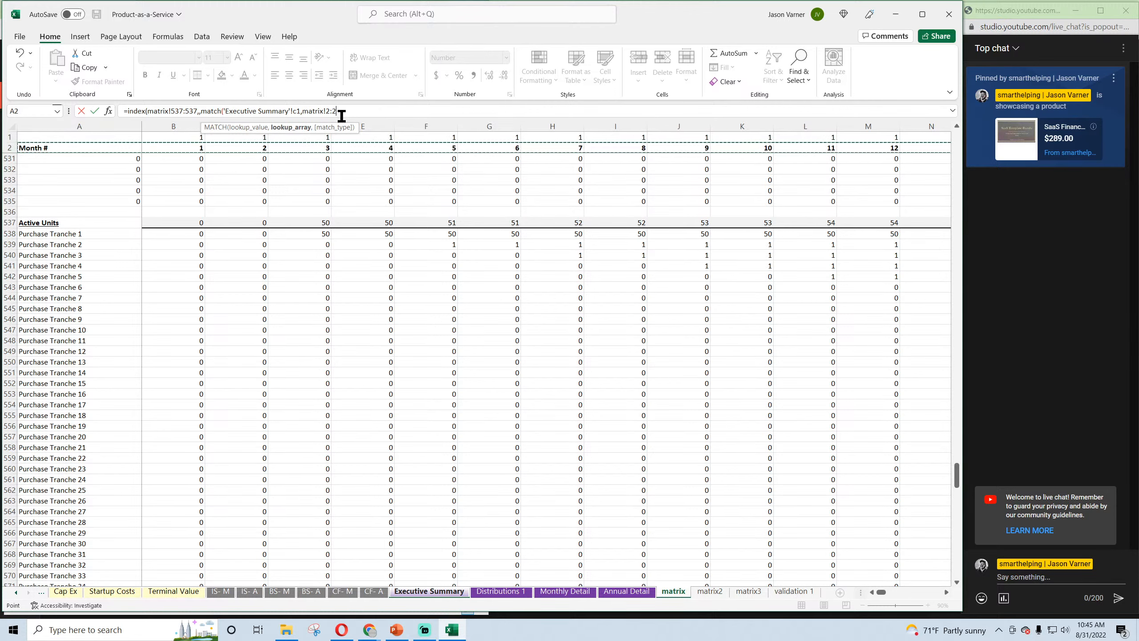
{"action": "type", "text": ","}
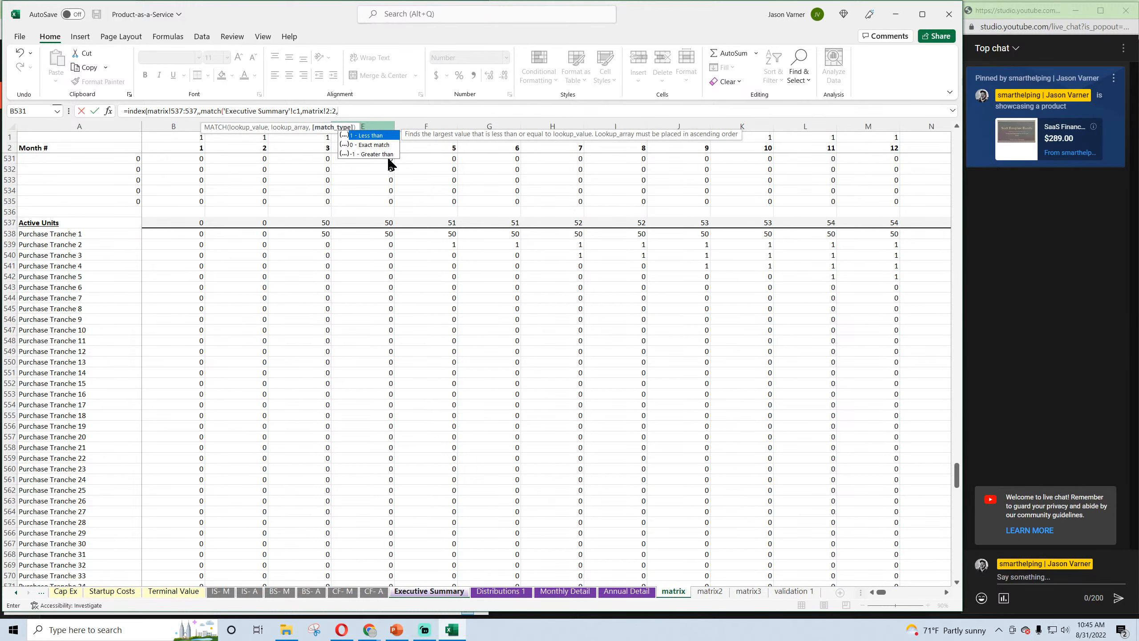
{"action": "left_click", "coordinate": [444, 592]}
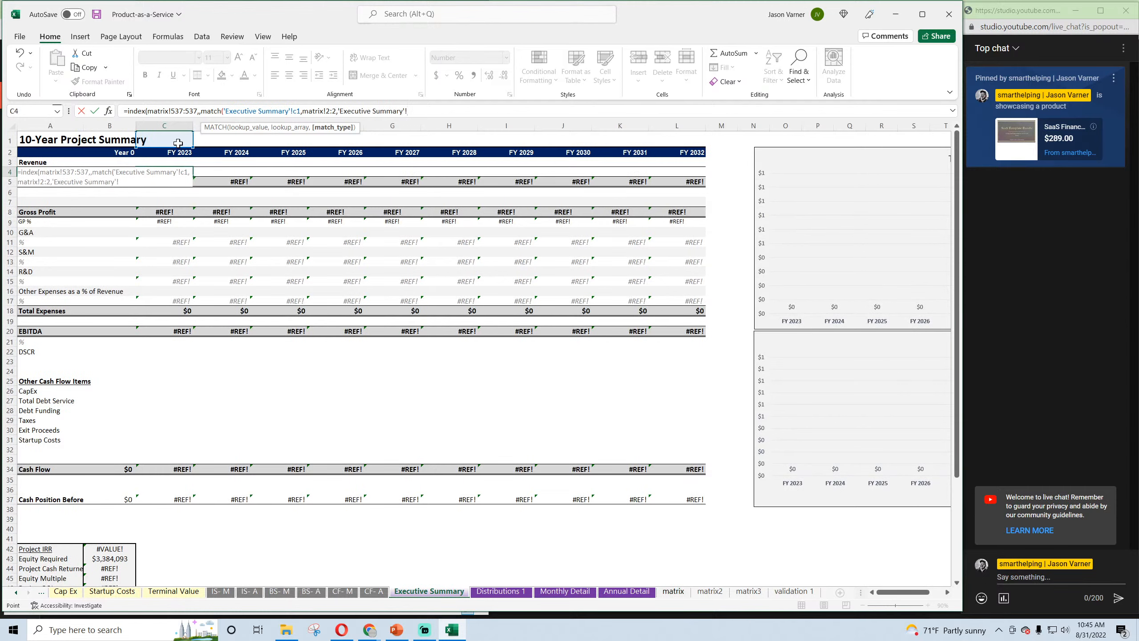
{"action": "left_click", "coordinate": [178, 142]}
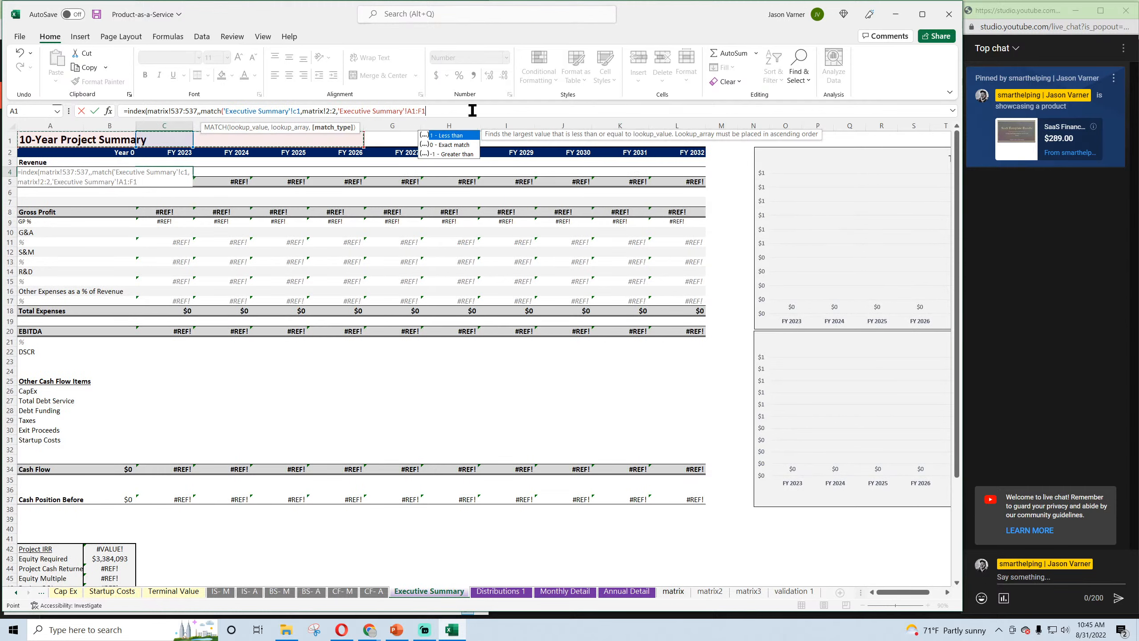
{"action": "key", "text": "Escape"}
{"action": "key", "text": "Escape"}
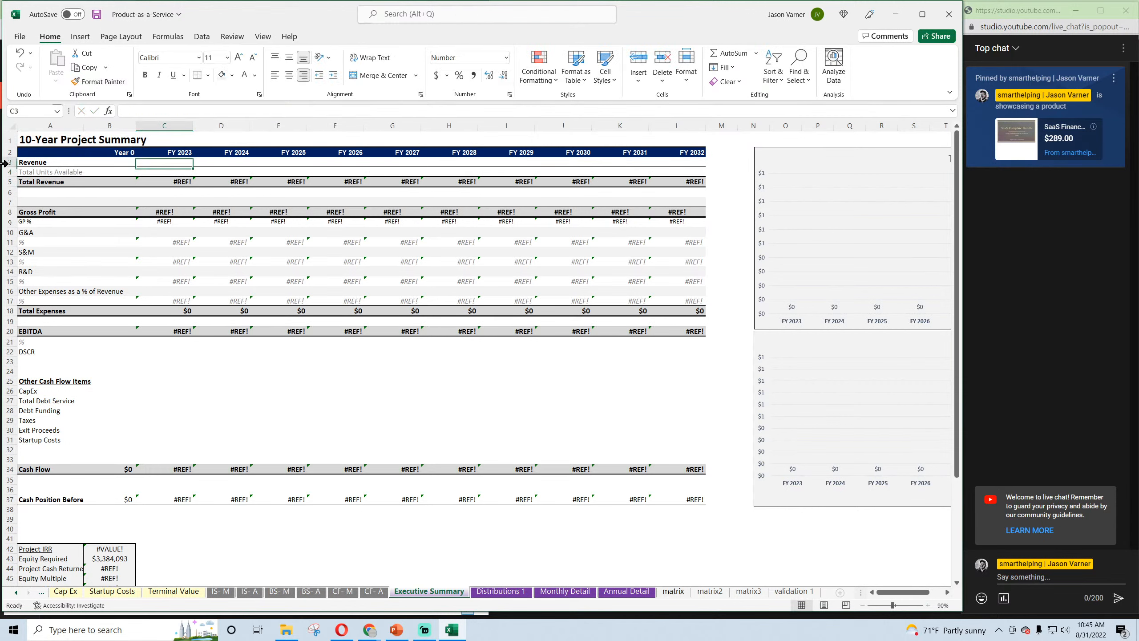
{"action": "key", "text": "ctrl+Home"}
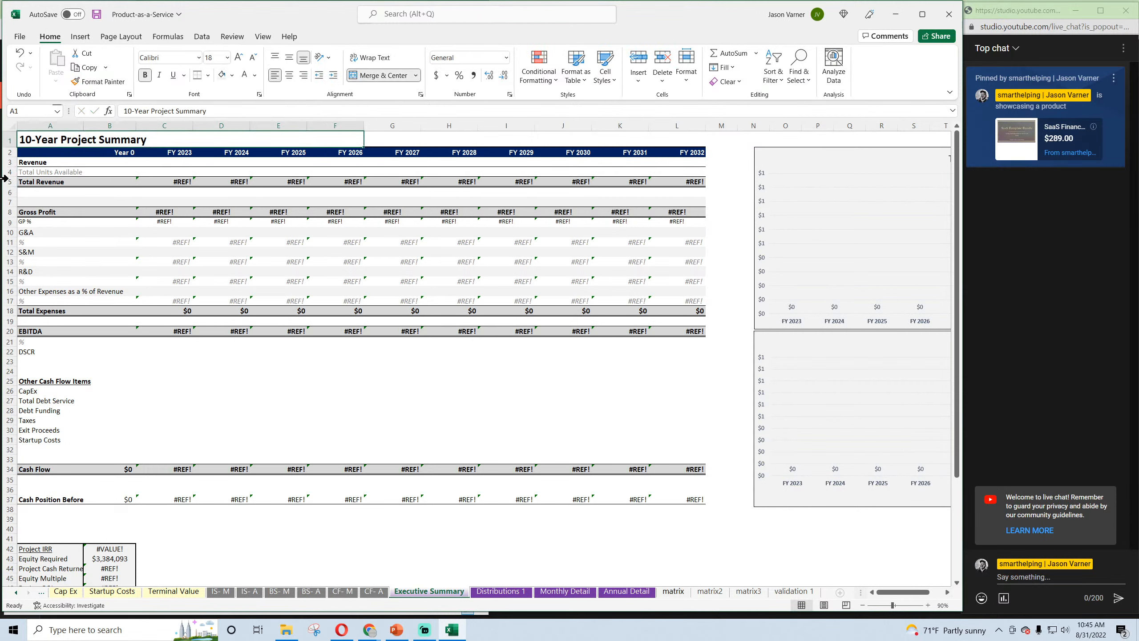
Unmerge the Executive Summary title cell, then enter 12 in C1 and the formula =C1+12 in D1
{"action": "left_click", "coordinate": [383, 75]}
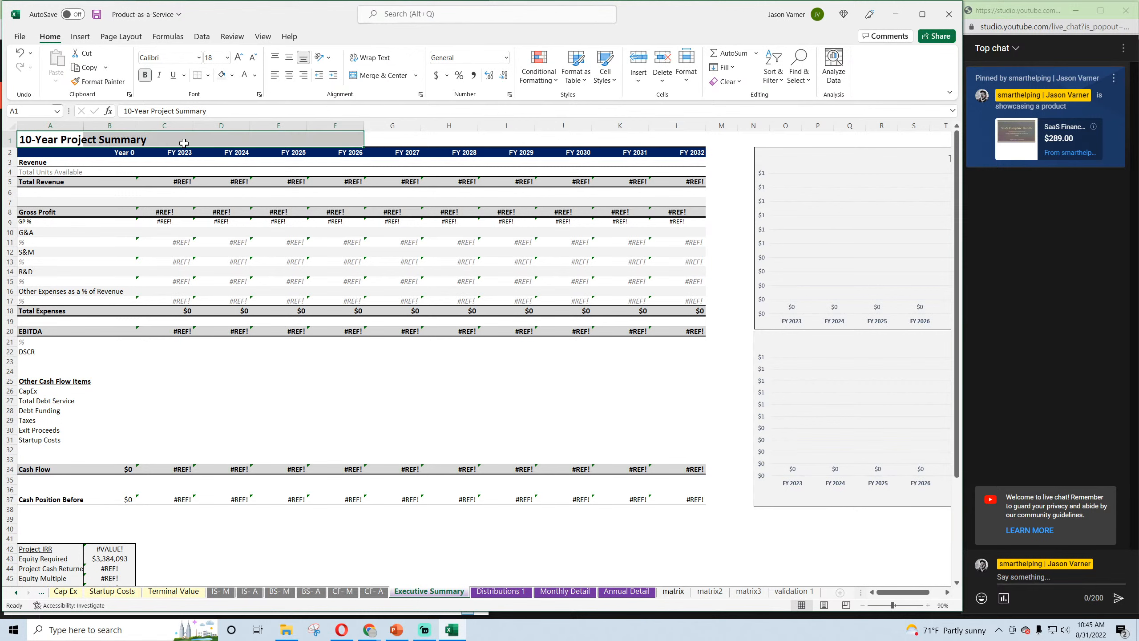
{"action": "left_click", "coordinate": [184, 143]}
{"action": "type", "text": "12"}
{"action": "key", "text": "Return"}
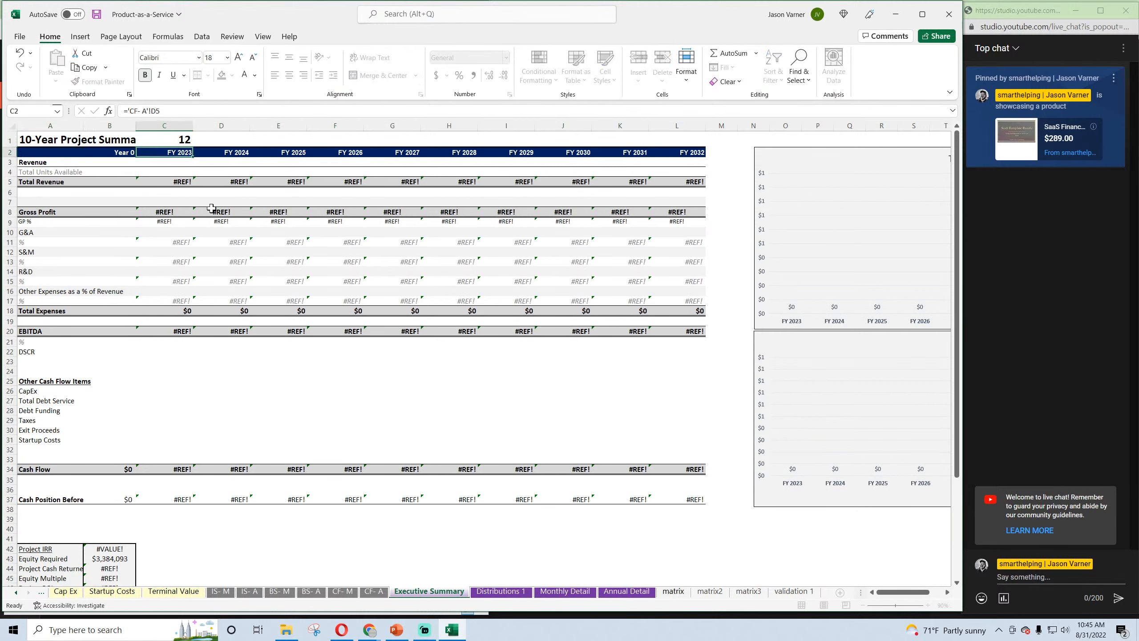
{"action": "left_click", "coordinate": [221, 140]}
{"action": "type", "text": "="}
{"action": "left_click", "coordinate": [186, 144]}
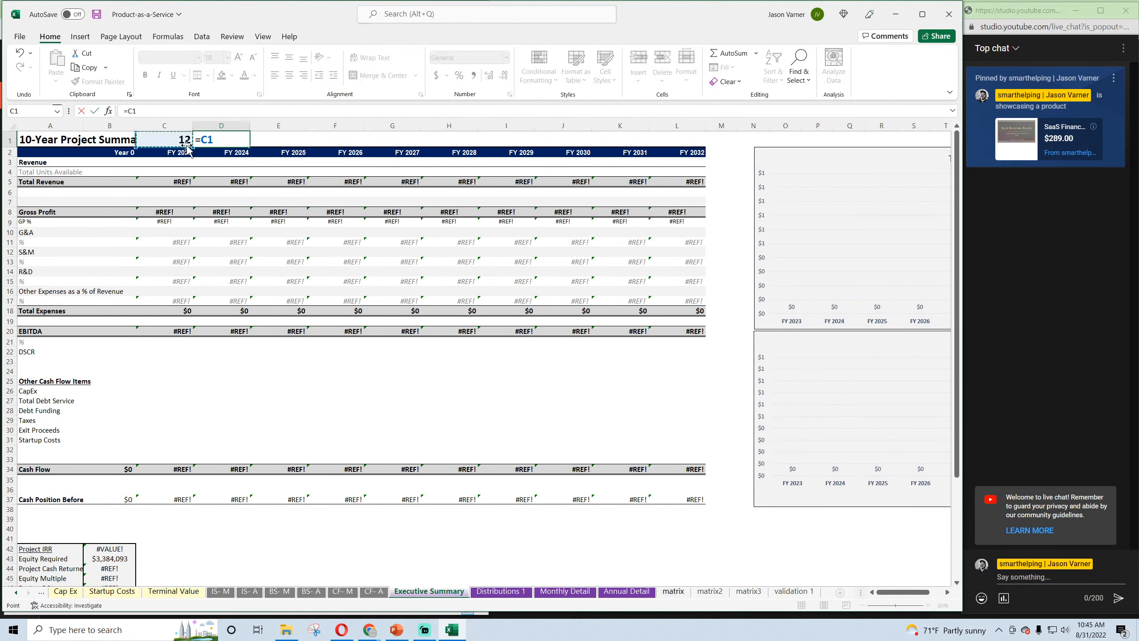
{"action": "type", "text": "*2"}
{"action": "key", "text": "Return"}
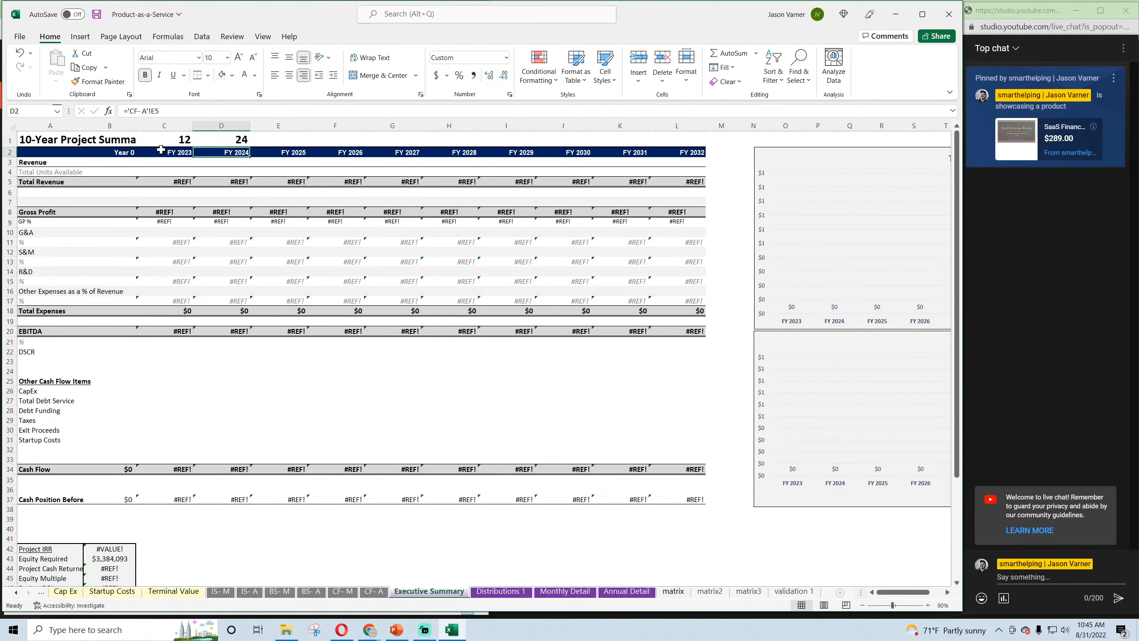
Format C1:D1 as non-bold, font size 8 in a light gray color, and fill D1's formula across through L1
{"action": "left_click_drag", "start_coordinate": [170, 141], "coordinate": [224, 141]}
{"action": "left_click", "coordinate": [227, 58]}
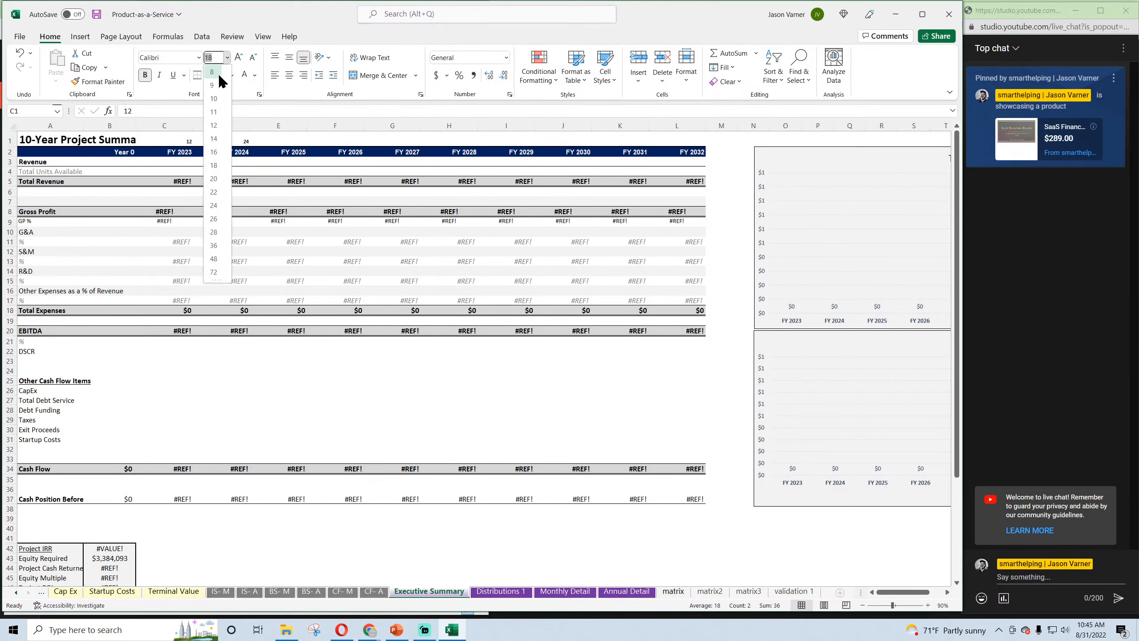
{"action": "left_click", "coordinate": [218, 73]}
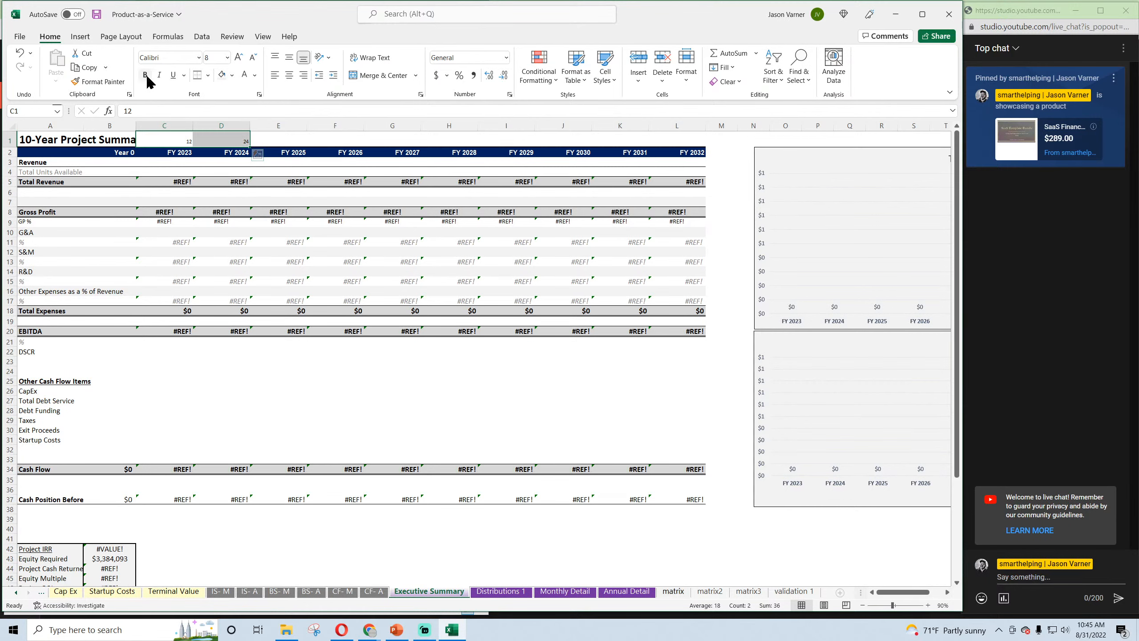
{"action": "left_click", "coordinate": [255, 75]}
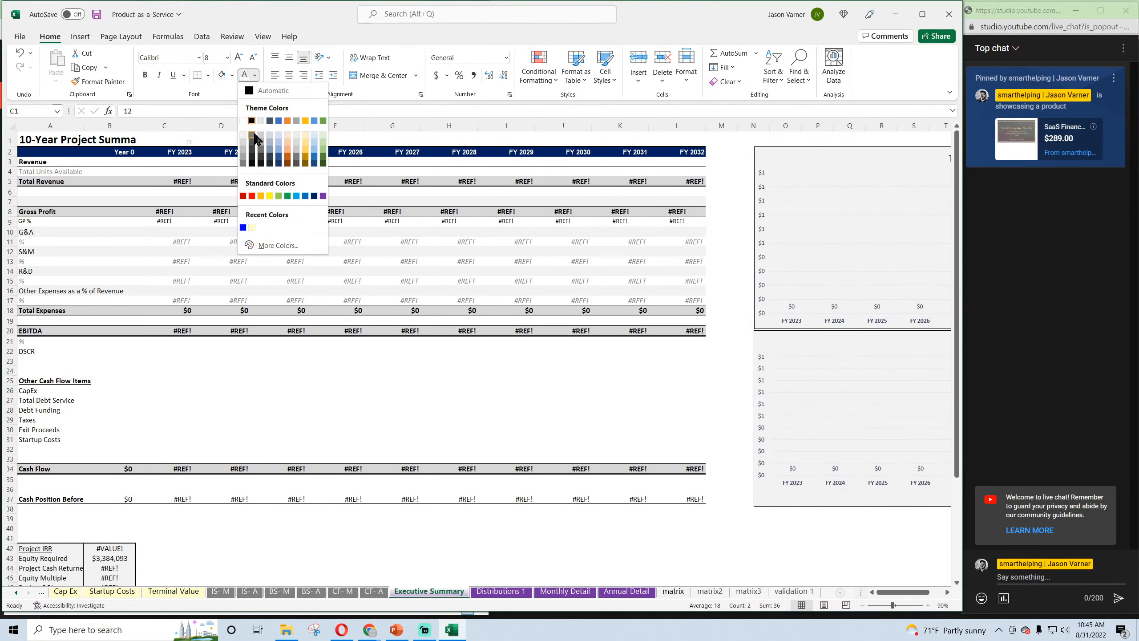
{"action": "left_click", "coordinate": [255, 137]}
{"action": "left_click", "coordinate": [223, 140]}
{"action": "left_click_drag", "start_coordinate": [249, 146], "coordinate": [704, 144]}
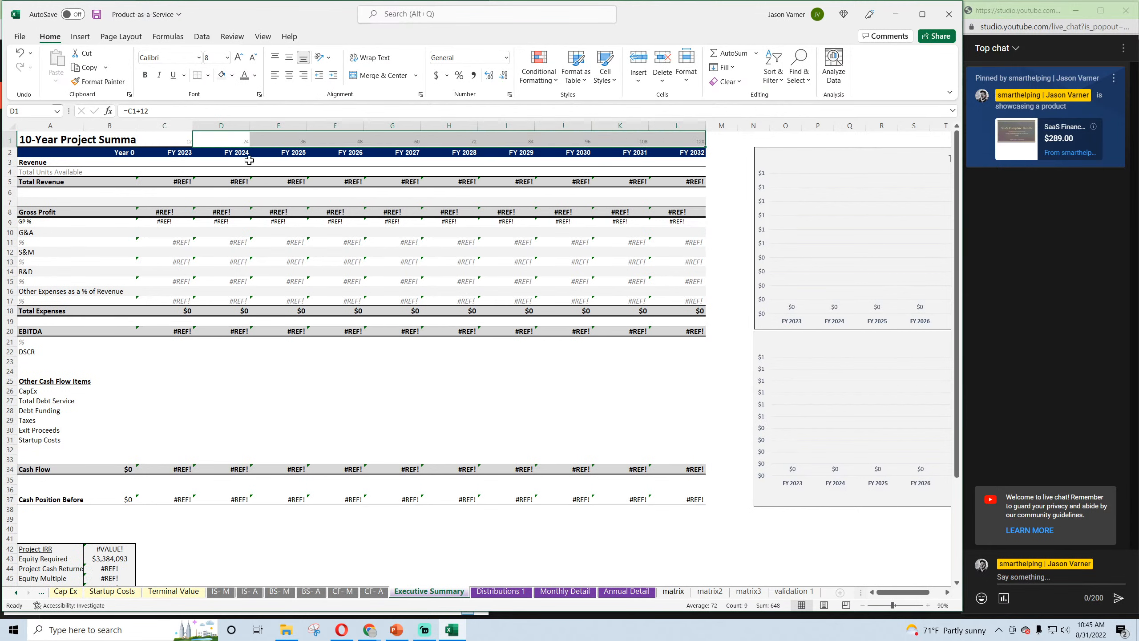
Start an INDEX formula in C4 for Total Units Available that reads the Active Units row 537:537 on the matrix sheet
{"action": "left_click", "coordinate": [172, 173]}
{"action": "type", "text": "="}
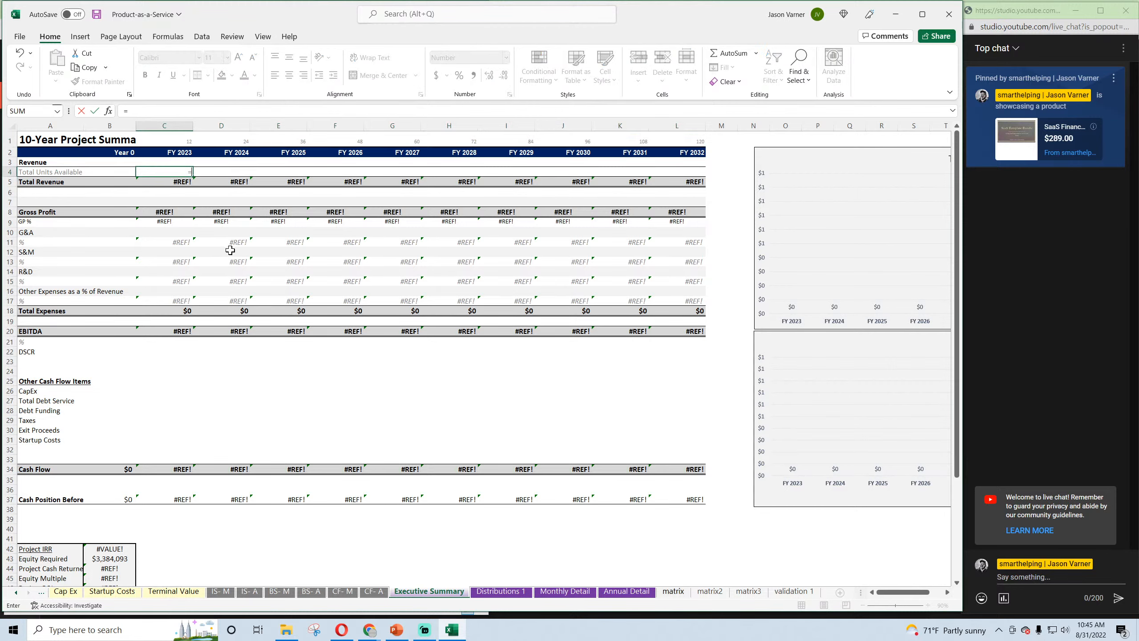
{"action": "type", "text": "ind"}
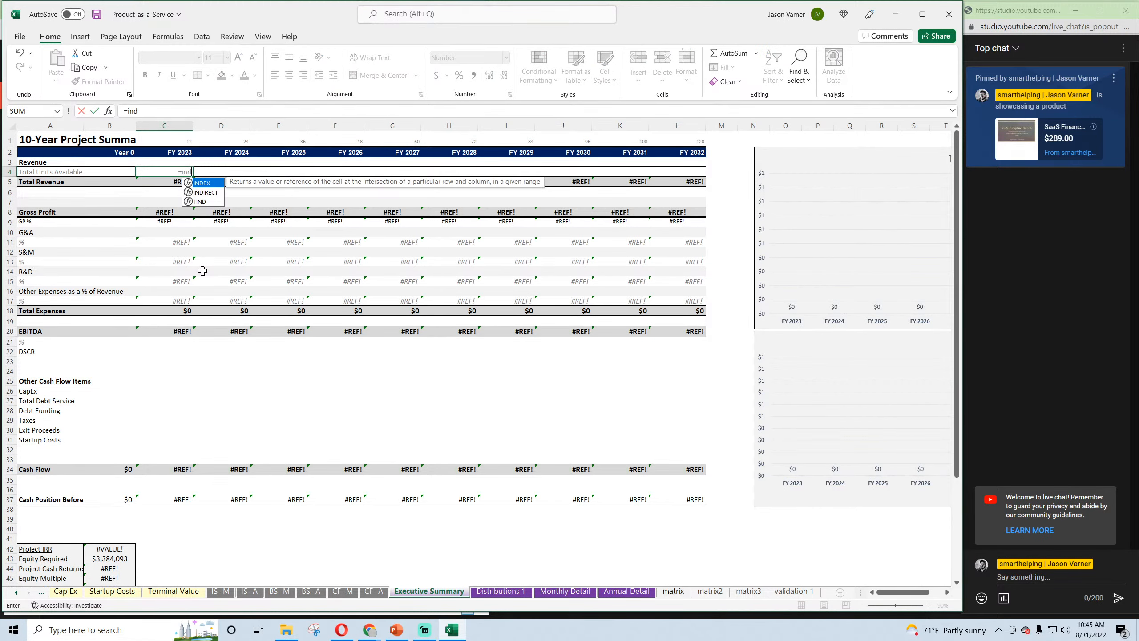
{"action": "type", "text": "ex("}
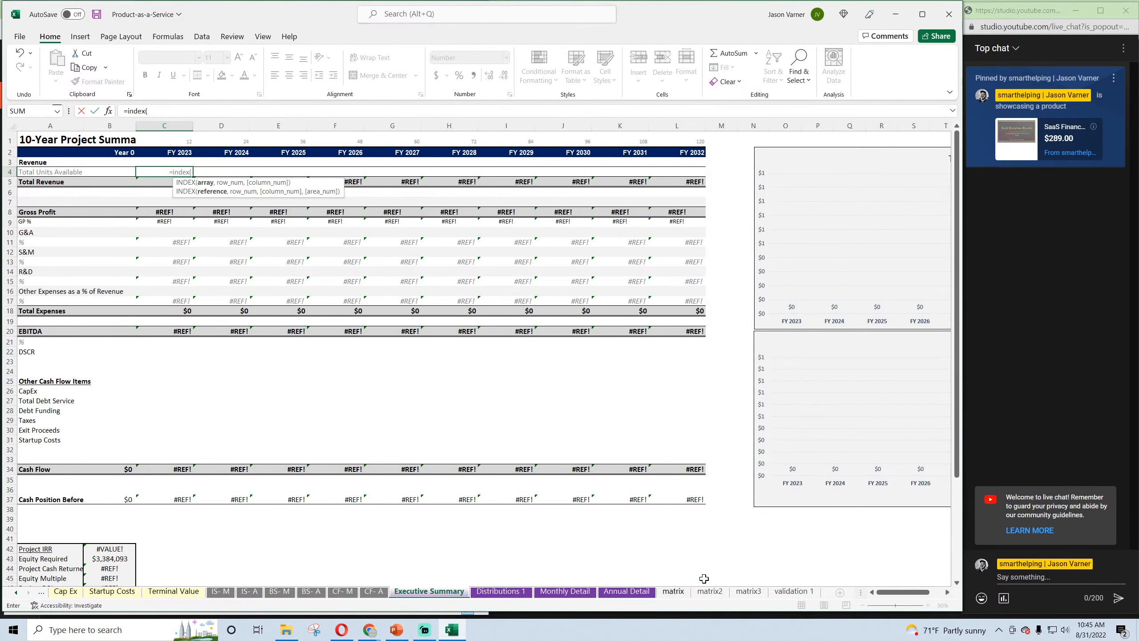
{"action": "left_click", "coordinate": [674, 591]}
{"action": "left_click", "coordinate": [7, 221]}
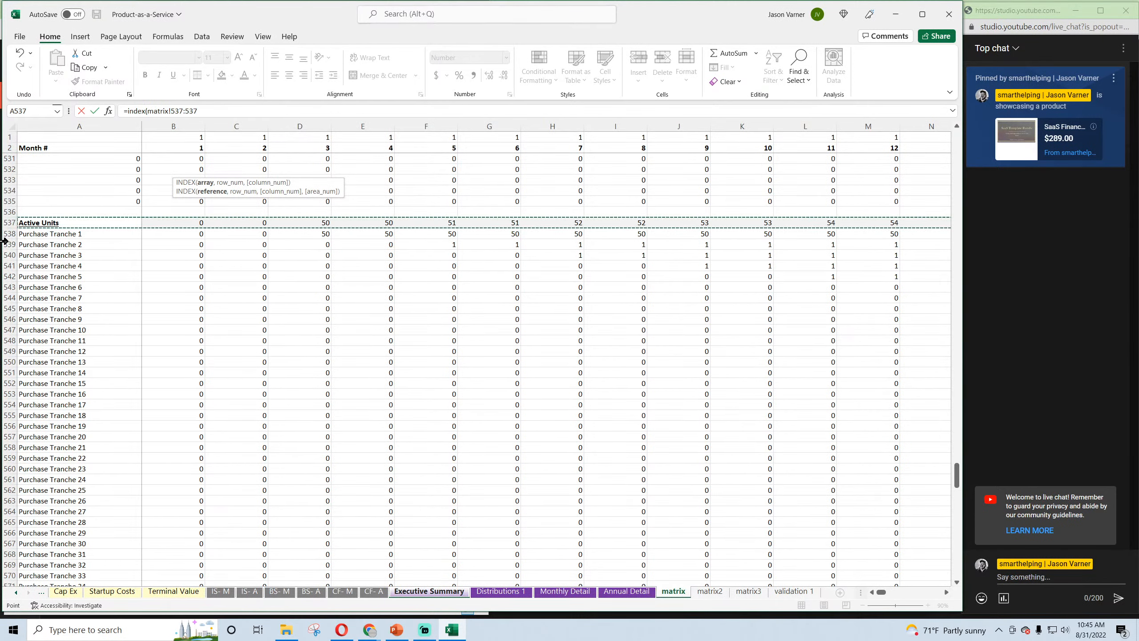
Complete the INDEX with a MATCH column argument looking up Executive Summary C1 in matrix row 2:2 with match type 0
{"action": "type", "text": ",,match("}
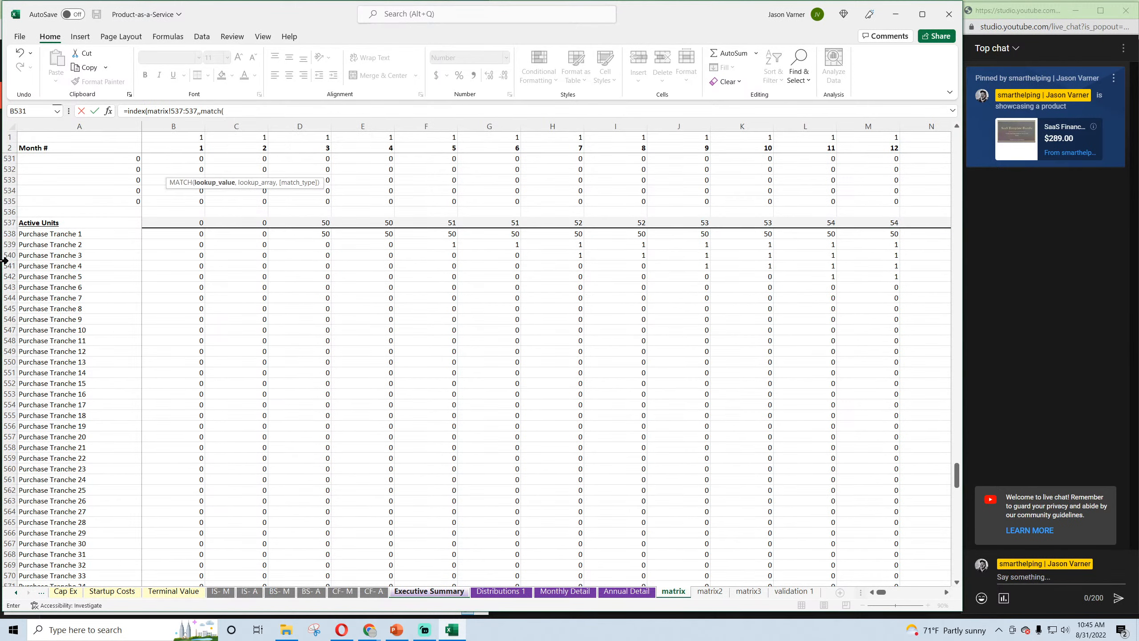
{"action": "left_click", "coordinate": [429, 591]}
{"action": "left_click", "coordinate": [164, 140]}
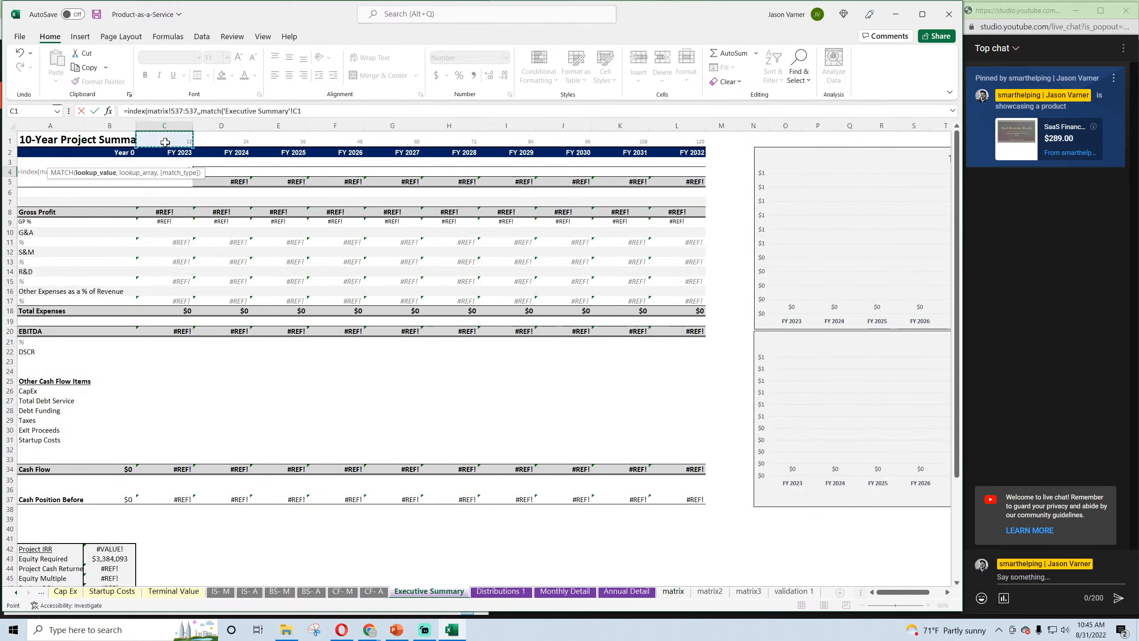
{"action": "type", "text": ","}
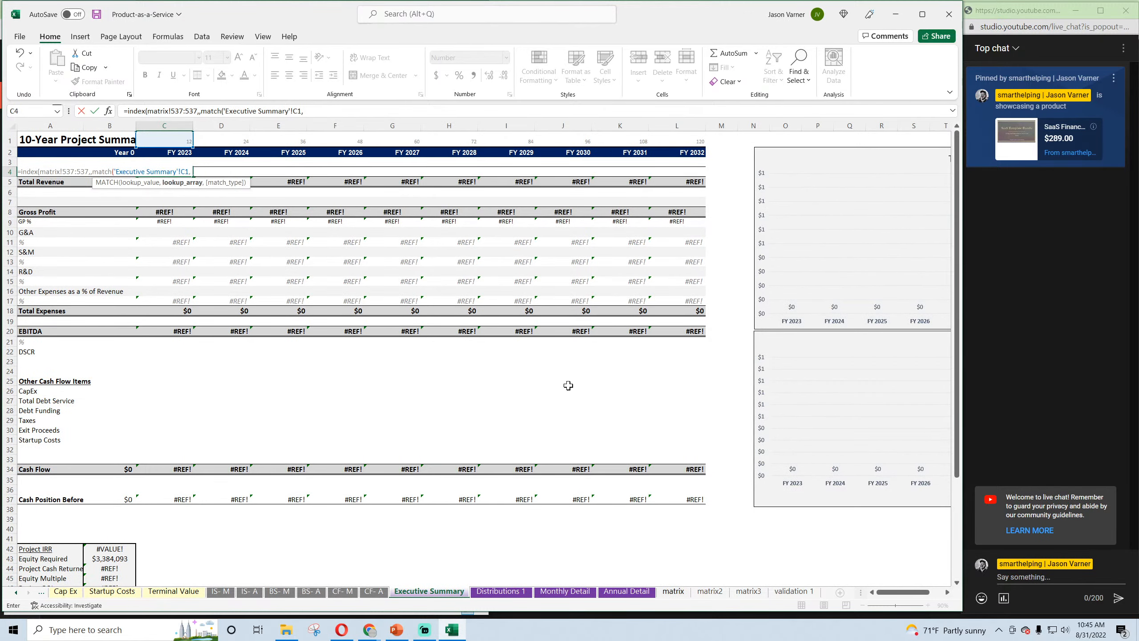
{"action": "left_click", "coordinate": [674, 591]}
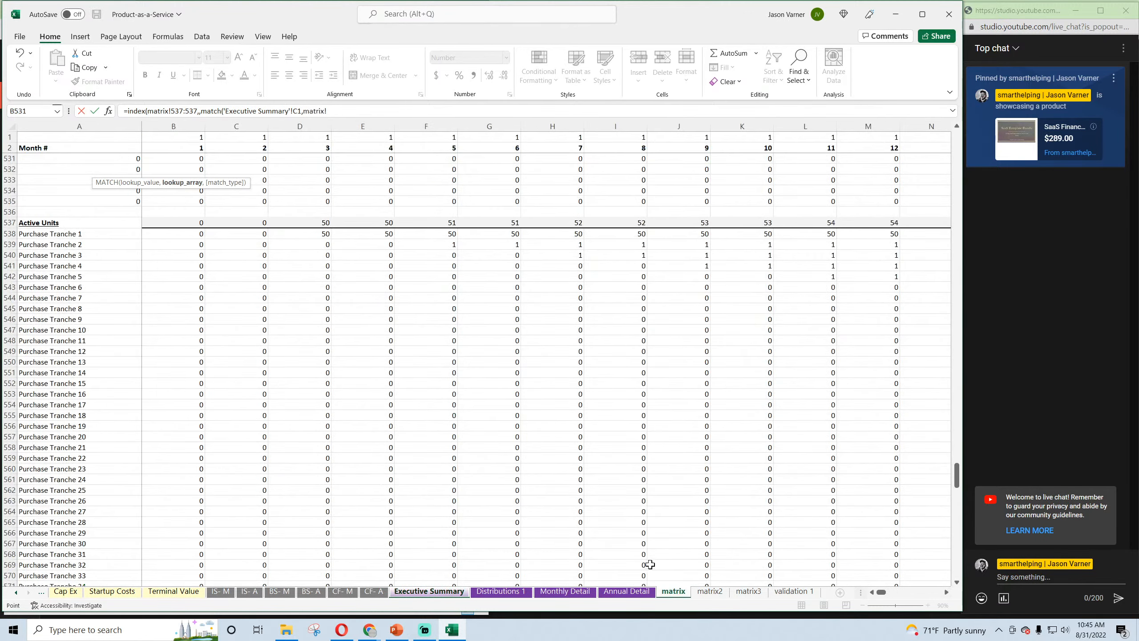
{"action": "left_click", "coordinate": [3, 148]}
{"action": "type", "text": ","}
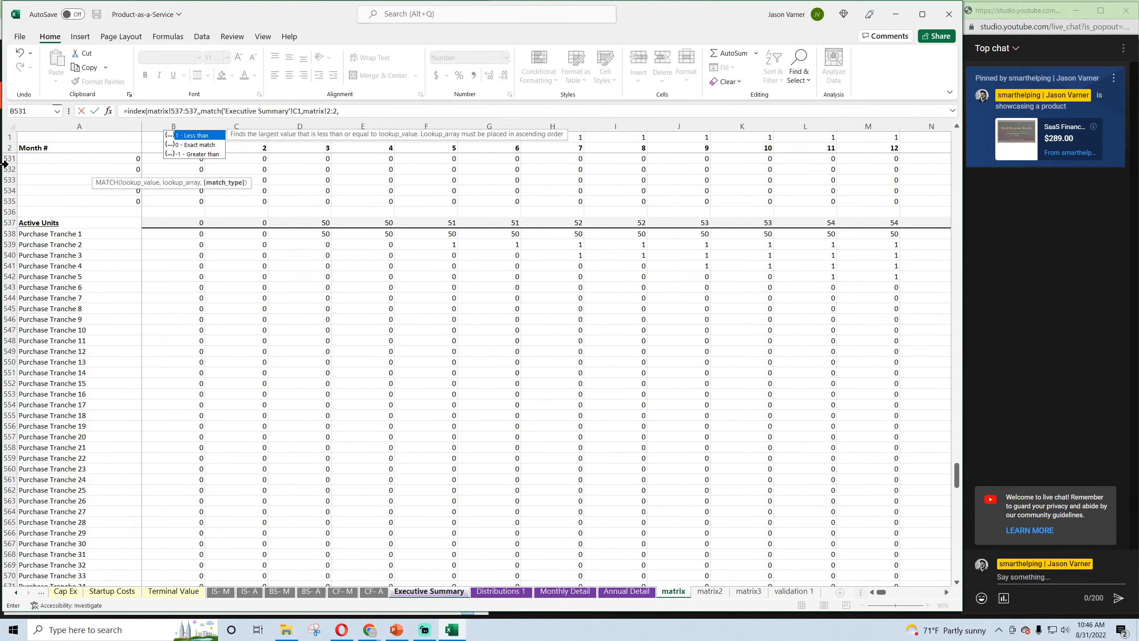
{"action": "key", "text": "Return"}
{"action": "key", "text": "Escape"}
{"action": "key", "text": "Escape"}
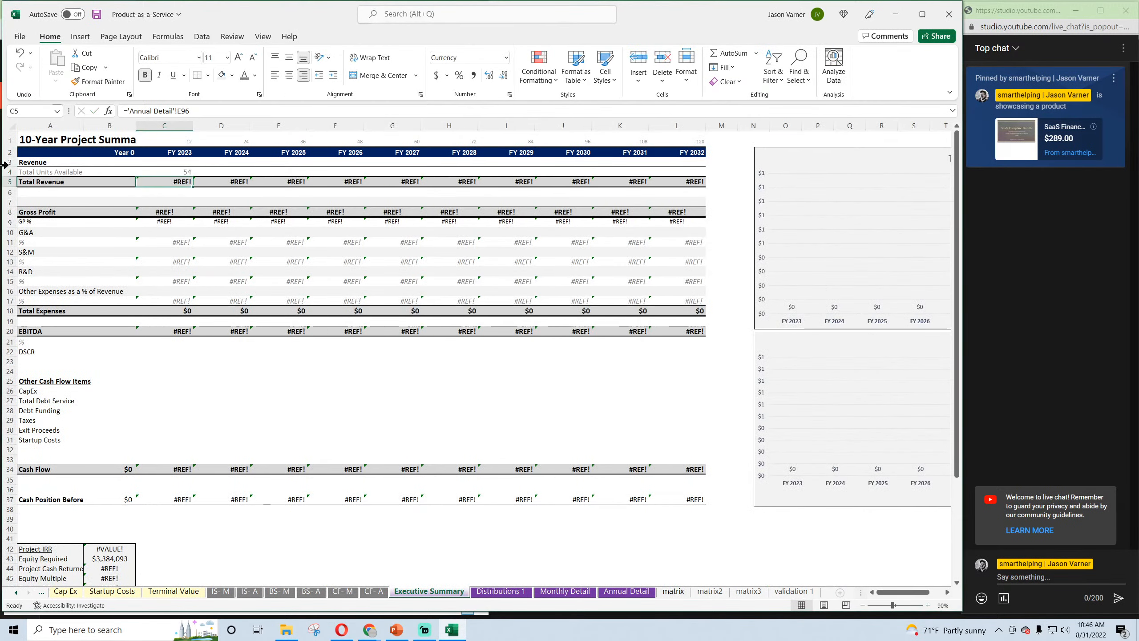
Fill the C4 Total Units Available formula across through L4 and save the workbook
{"action": "left_click", "coordinate": [181, 171]}
{"action": "left_click_drag", "start_coordinate": [193, 176], "coordinate": [540, 169]}
{"action": "left_click_drag", "start_coordinate": [679, 172], "coordinate": [680, 172]}
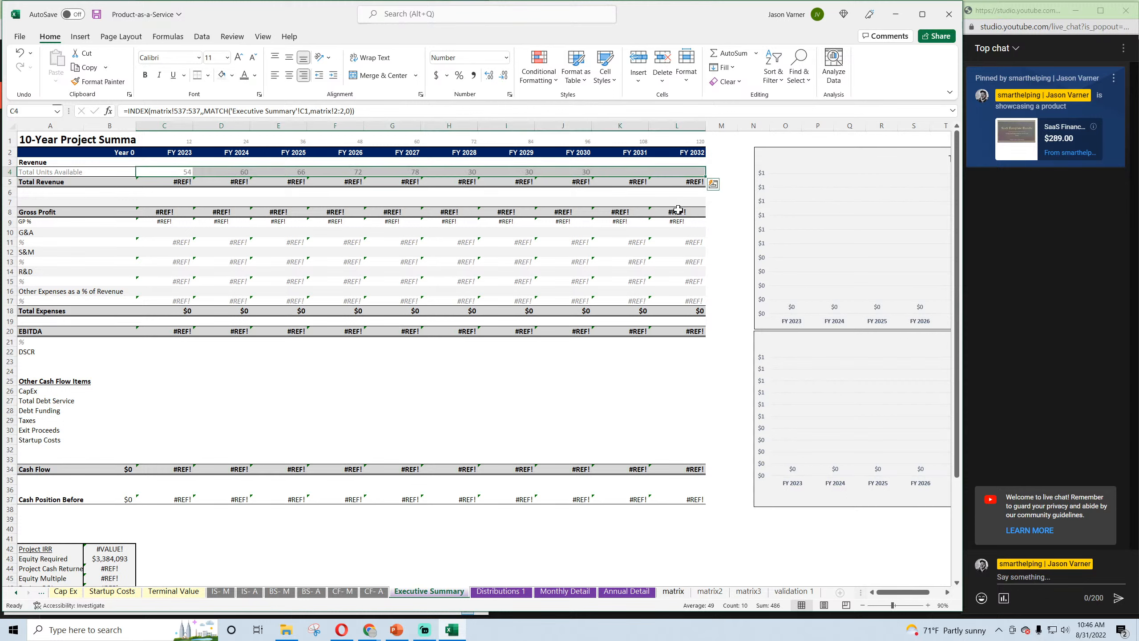
{"action": "left_click", "coordinate": [176, 172]}
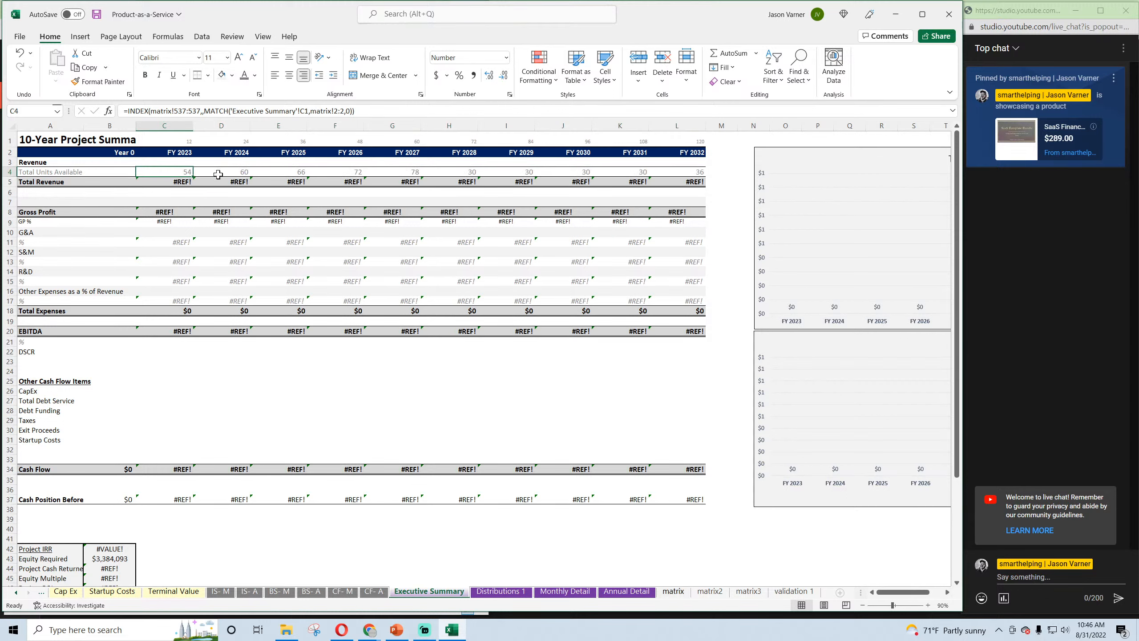
{"action": "left_click", "coordinate": [97, 15]}
Examine the Total Units Available formulas for FY 2024 through FY 2029
{"action": "left_click", "coordinate": [234, 173]}
{"action": "left_click", "coordinate": [283, 173]}
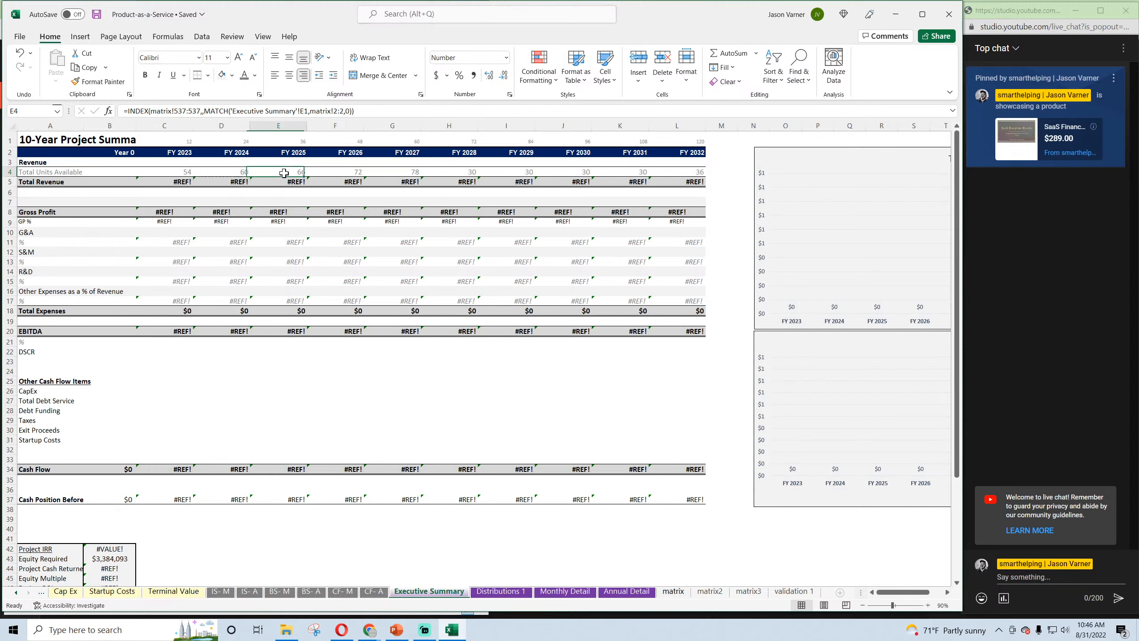
{"action": "left_click", "coordinate": [340, 172]}
{"action": "left_click", "coordinate": [399, 172]}
{"action": "left_click", "coordinate": [452, 170]}
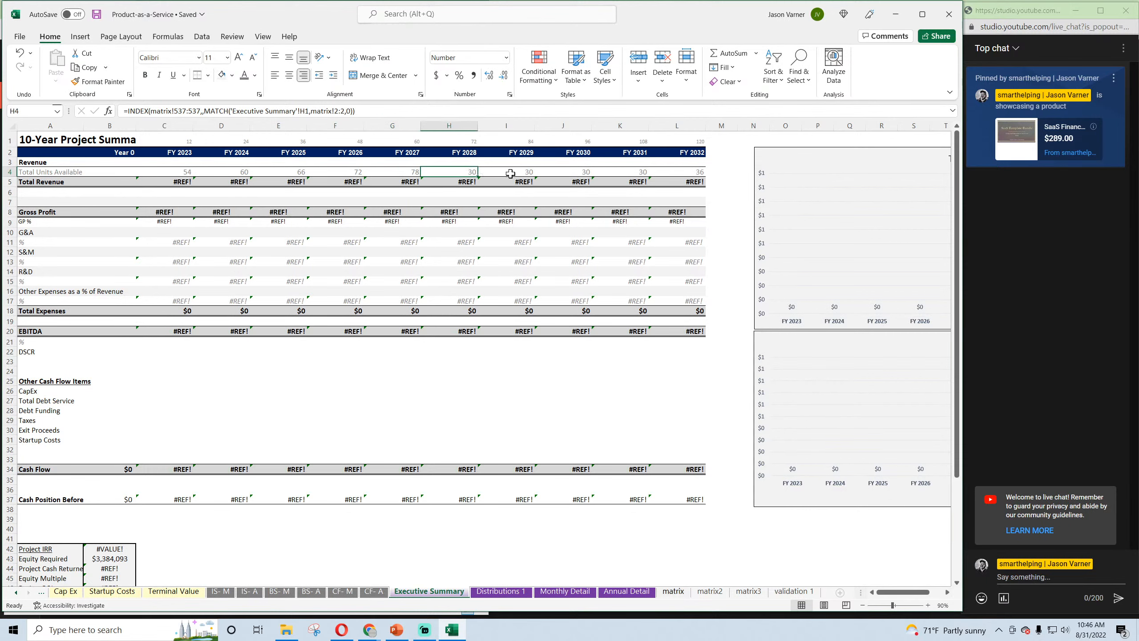
{"action": "left_click", "coordinate": [509, 172]}
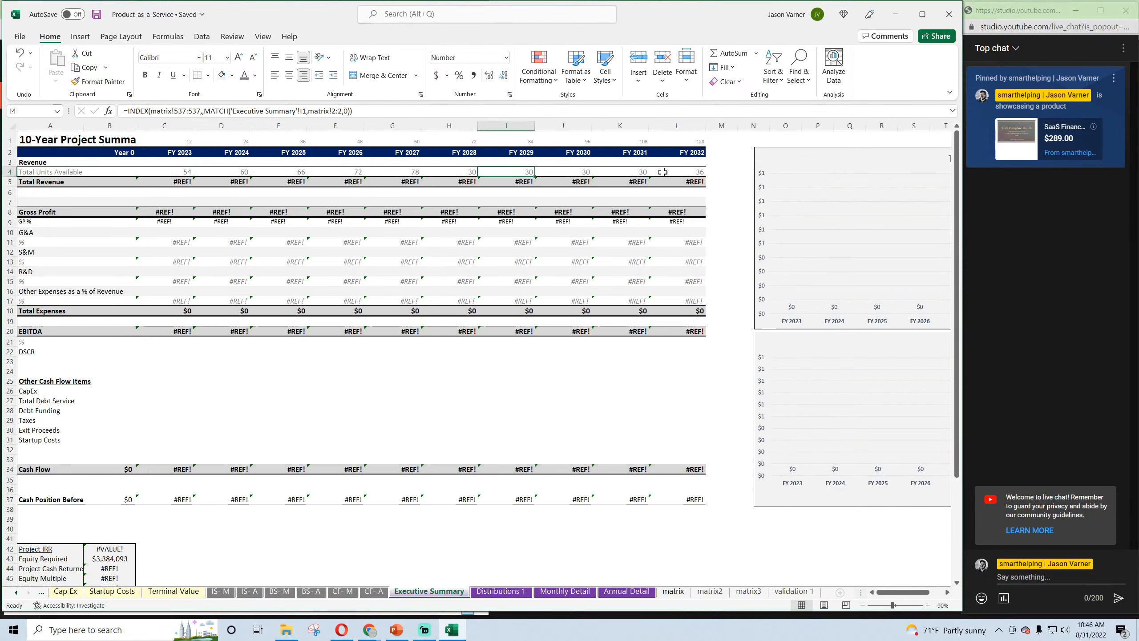
Insert two blank rows above the Total Revenue row
{"action": "left_click", "coordinate": [174, 180]}
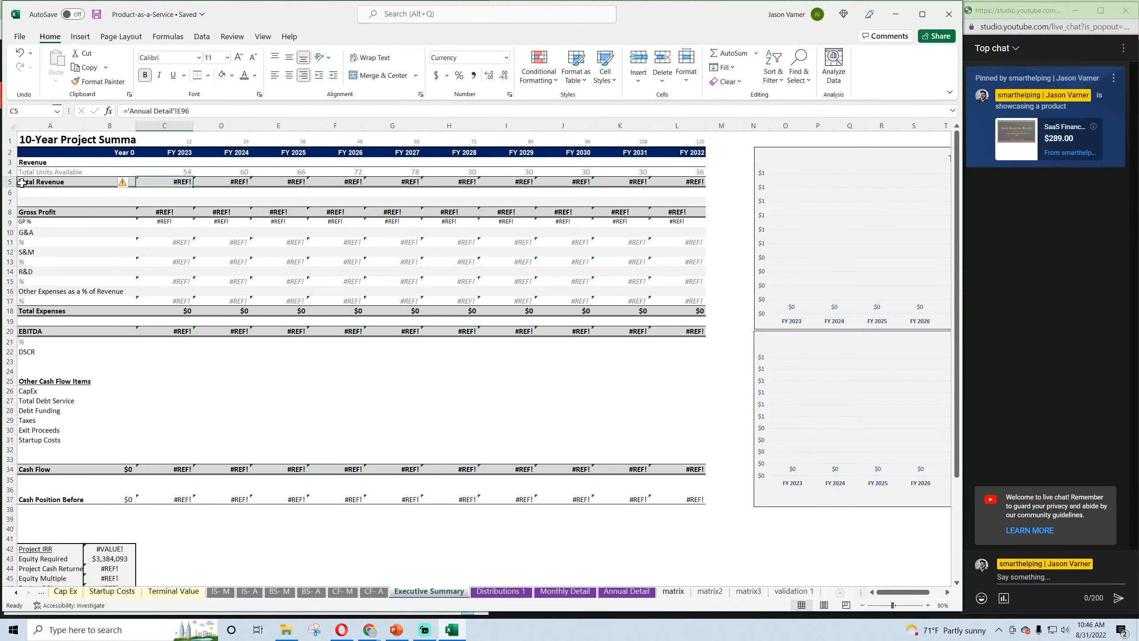
{"action": "right_click", "coordinate": [9, 182]}
{"action": "left_click", "coordinate": [47, 298]}
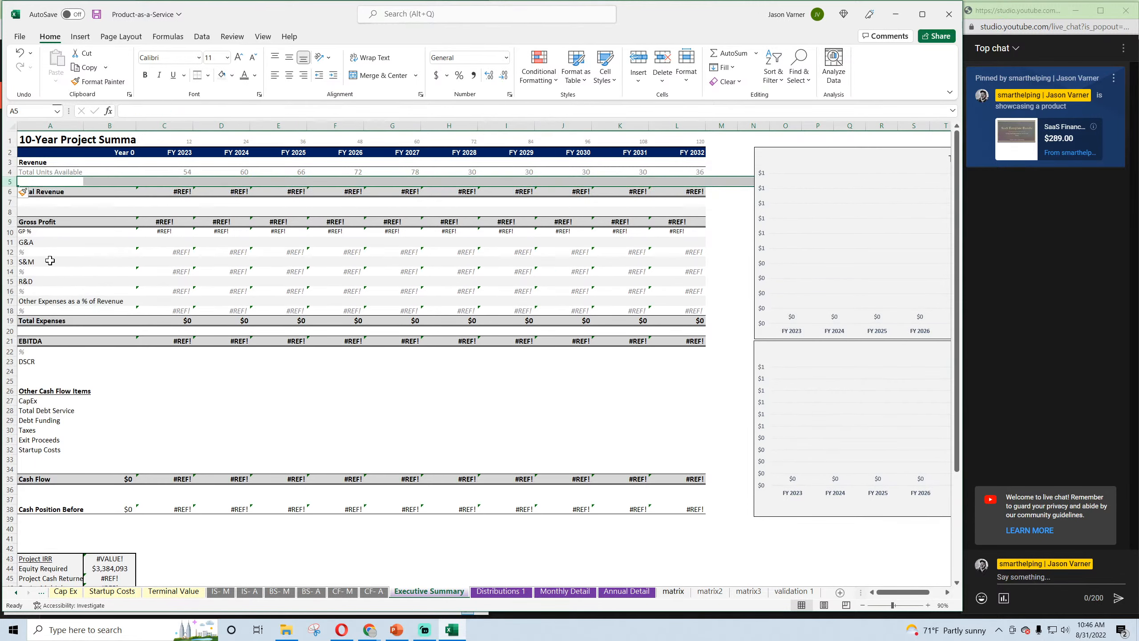
{"action": "right_click", "coordinate": [10, 182]}
{"action": "left_click", "coordinate": [46, 297]}
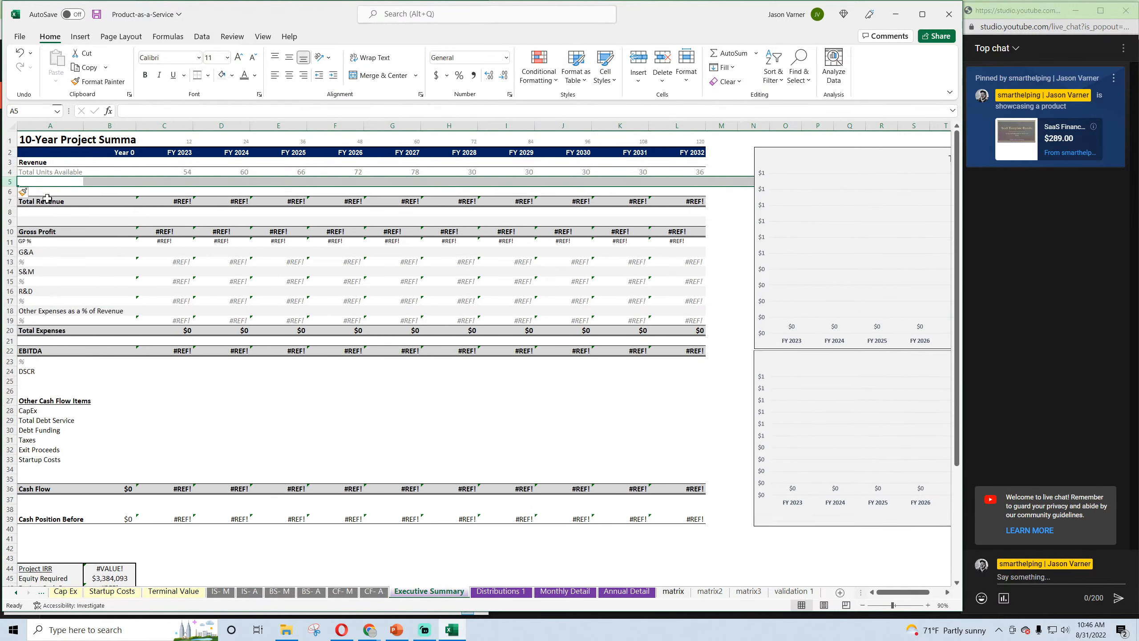
Label the new rows Subscription Revenue in A5 and Direct Sales Revenue in A6
{"action": "left_click", "coordinate": [38, 184]}
{"action": "type", "text": "Su"}
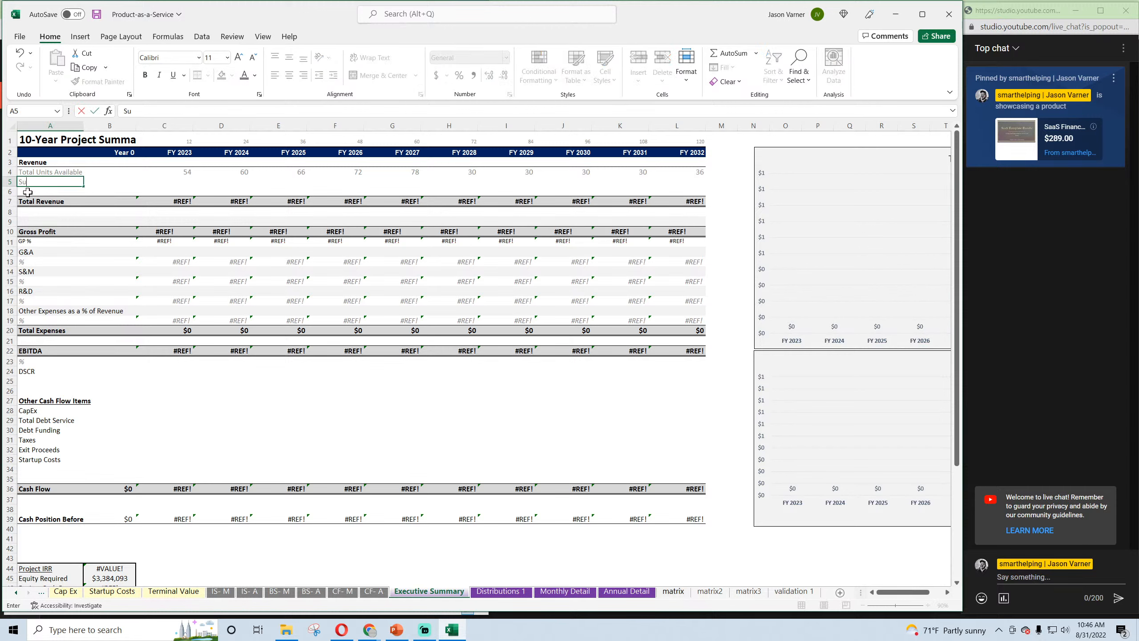
{"action": "type", "text": "bscription Revenu"}
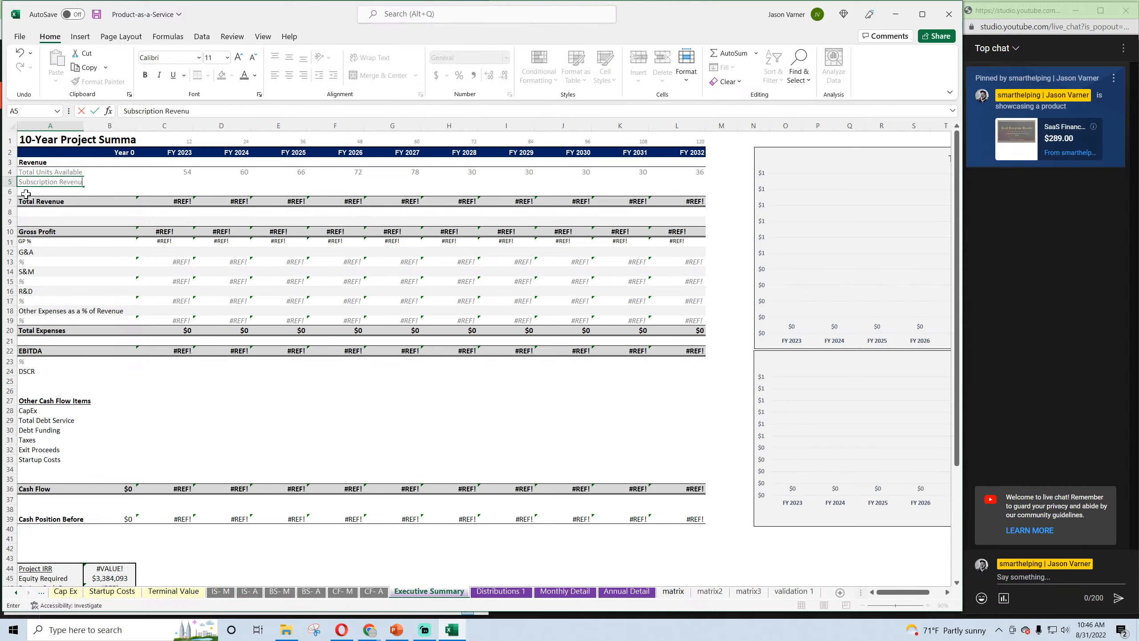
{"action": "type", "text": "e"}
{"action": "key", "text": "Return"}
{"action": "type", "text": "Dire"}
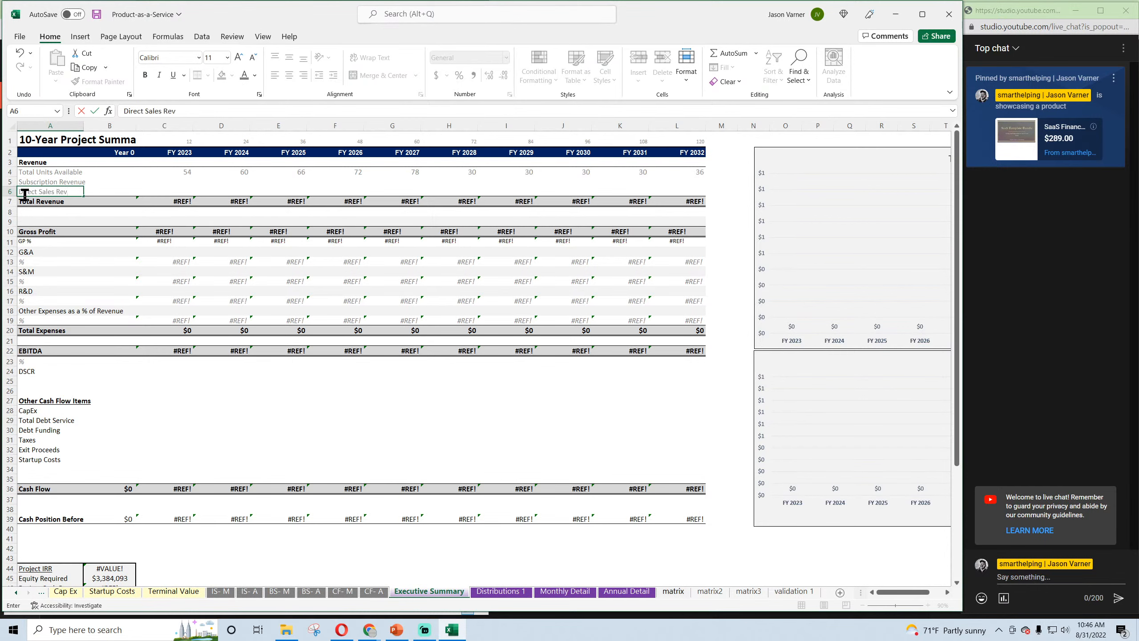
{"action": "key", "text": "Return"}
Link C5 to the first-year Subscription Revenue total in E47 of the Annual Detail sheet
{"action": "key", "text": "Up"}
{"action": "key", "text": "Up"}
{"action": "key", "text": "Right"}
{"action": "key", "text": "Right"}
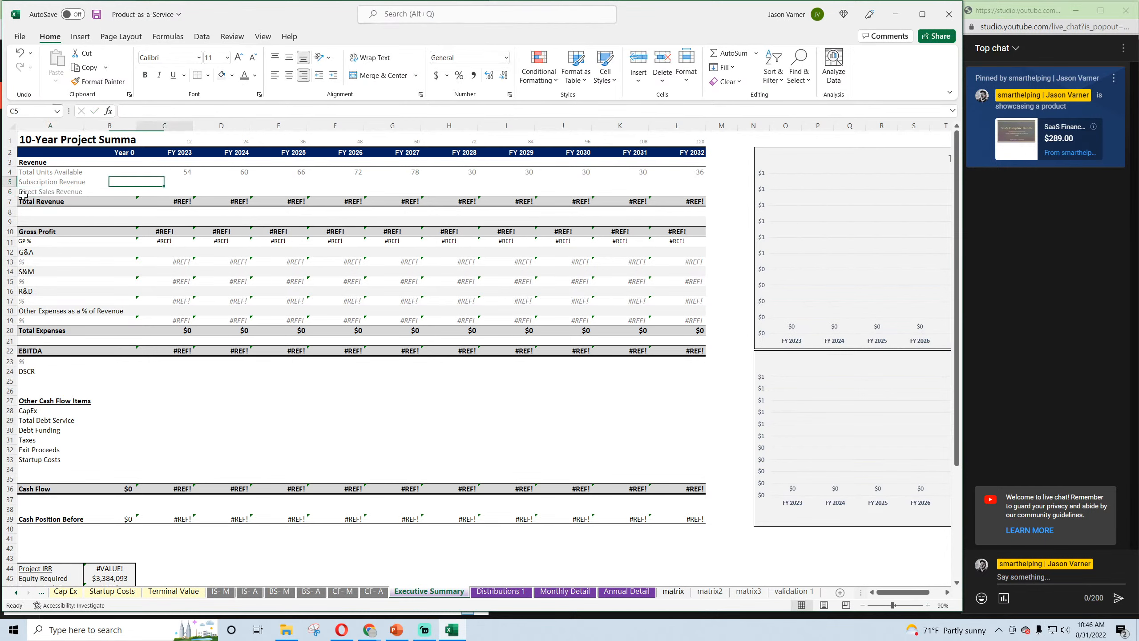
{"action": "type", "text": "="}
{"action": "left_click", "coordinate": [628, 592]}
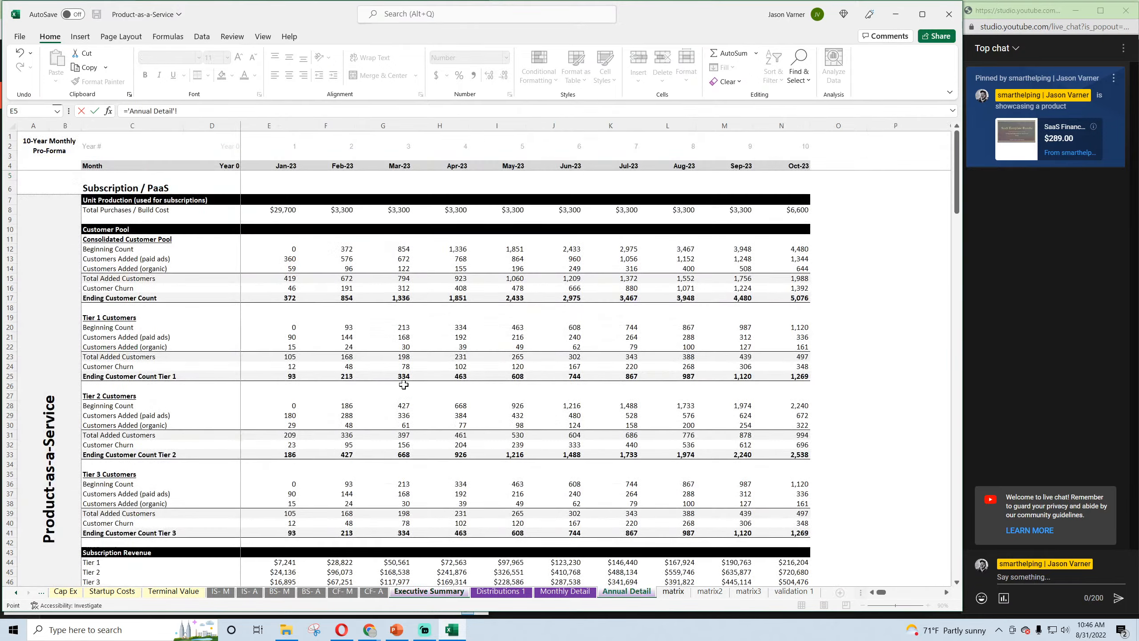
{"action": "scroll", "coordinate": [320, 473], "scroll_direction": "down", "scroll_amount": 7}
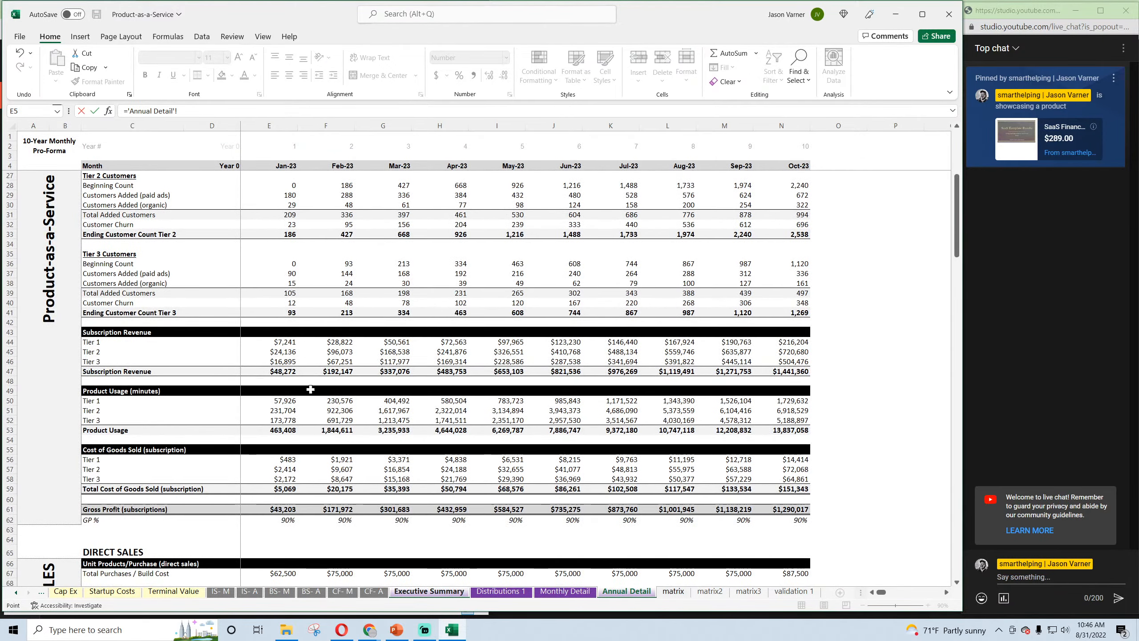
{"action": "left_click", "coordinate": [285, 372]}
{"action": "key", "text": "Return"}
Link C6 to the first-year Total Revenue from Direct Sales in E71 of the Annual Detail sheet
{"action": "type", "text": "="}
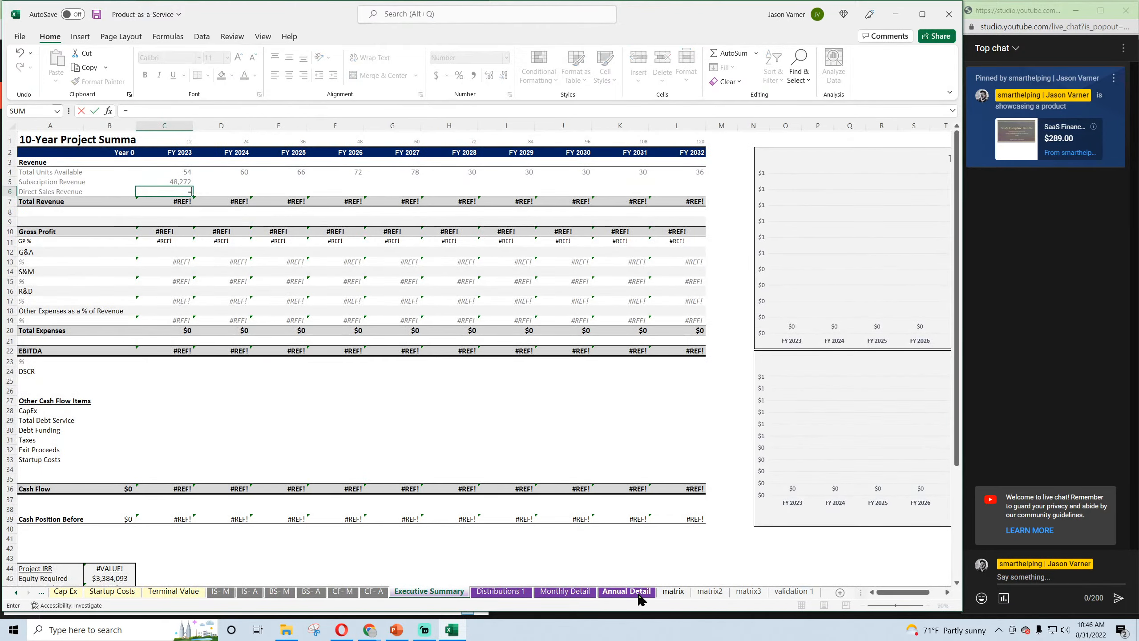
{"action": "left_click", "coordinate": [628, 592]}
{"action": "scroll", "coordinate": [316, 422], "scroll_direction": "down", "scroll_amount": 3}
{"action": "scroll", "coordinate": [316, 422], "scroll_direction": "down", "scroll_amount": 5}
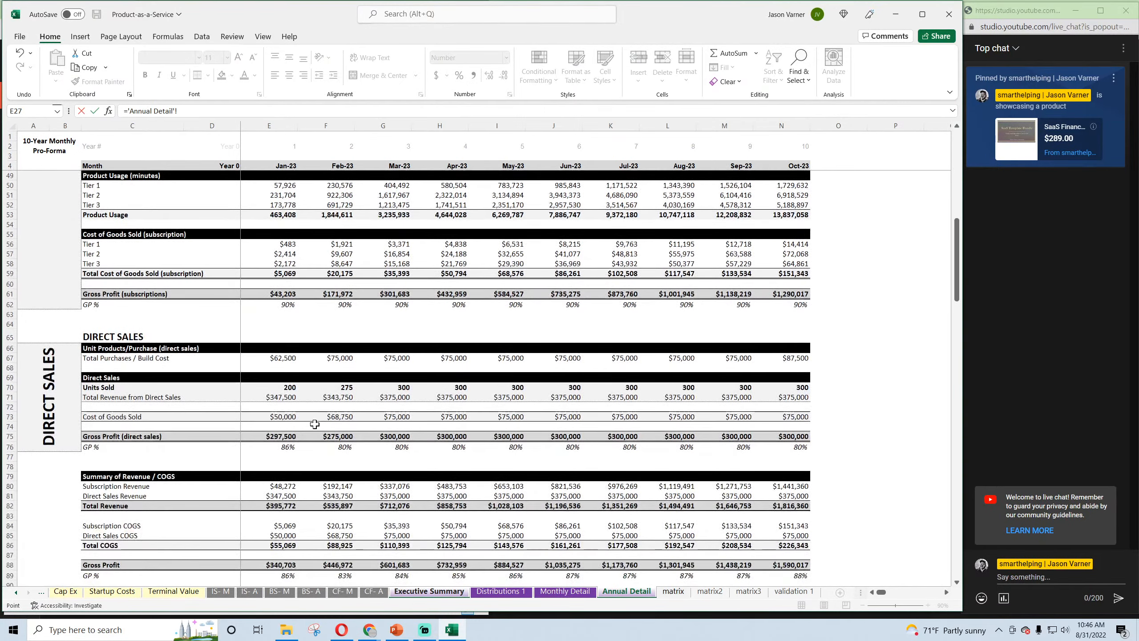
{"action": "left_click", "coordinate": [277, 397]}
{"action": "key", "text": "Return"}
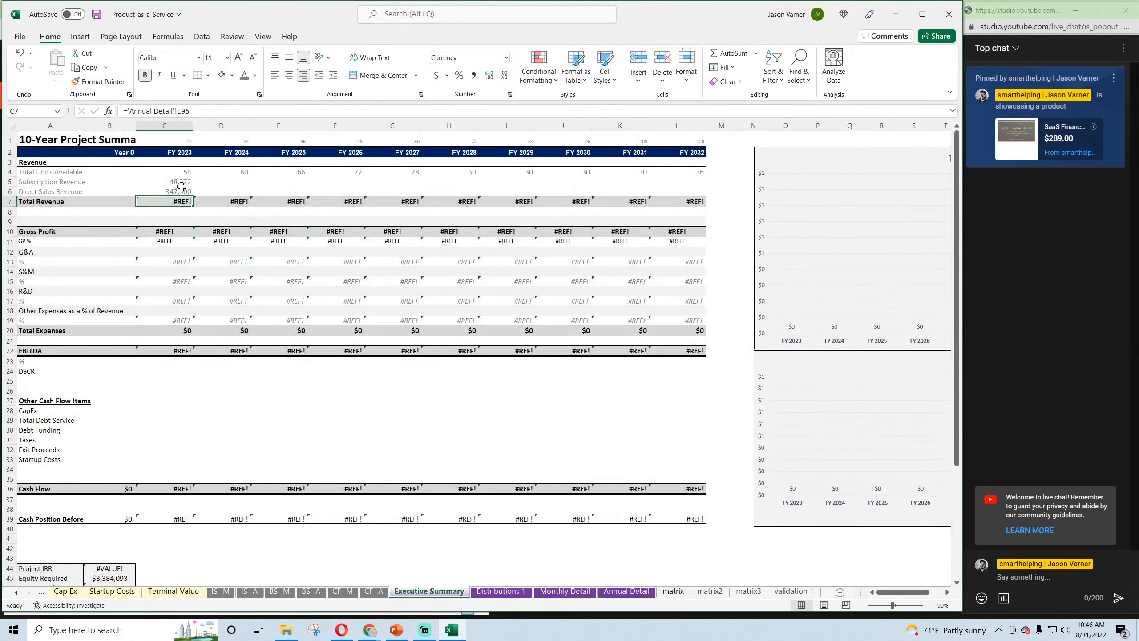
Fill both revenue links across through FY 2032, and sum C4:C6 in the Total Revenue row for every year
{"action": "left_click_drag", "start_coordinate": [164, 181], "coordinate": [699, 202]}
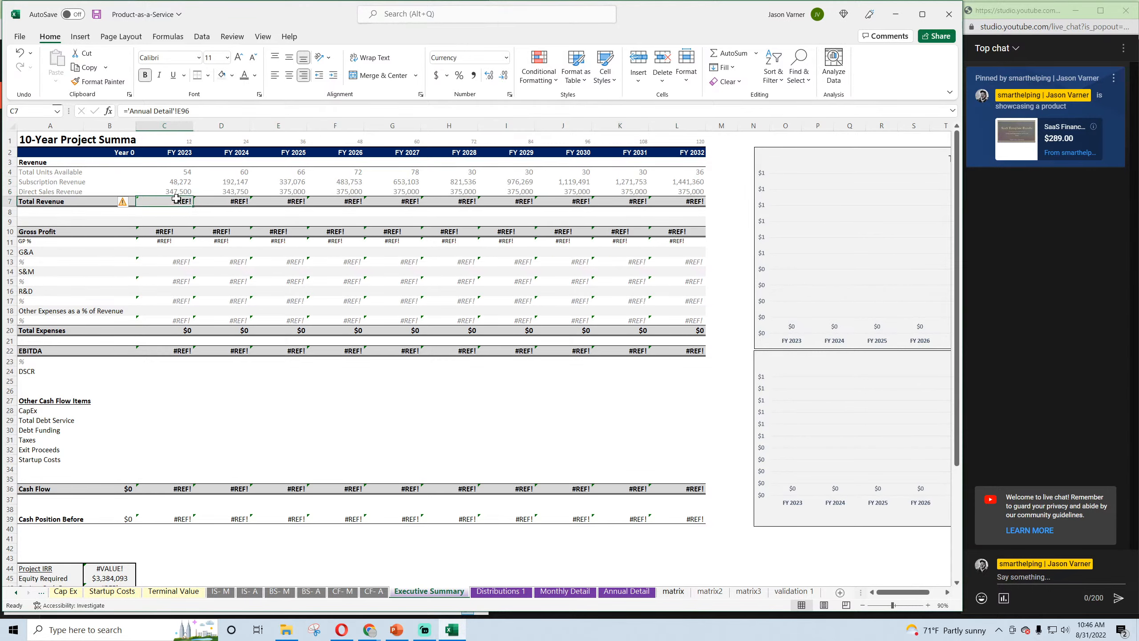
{"action": "left_click", "coordinate": [164, 211]}
{"action": "left_click", "coordinate": [177, 201]}
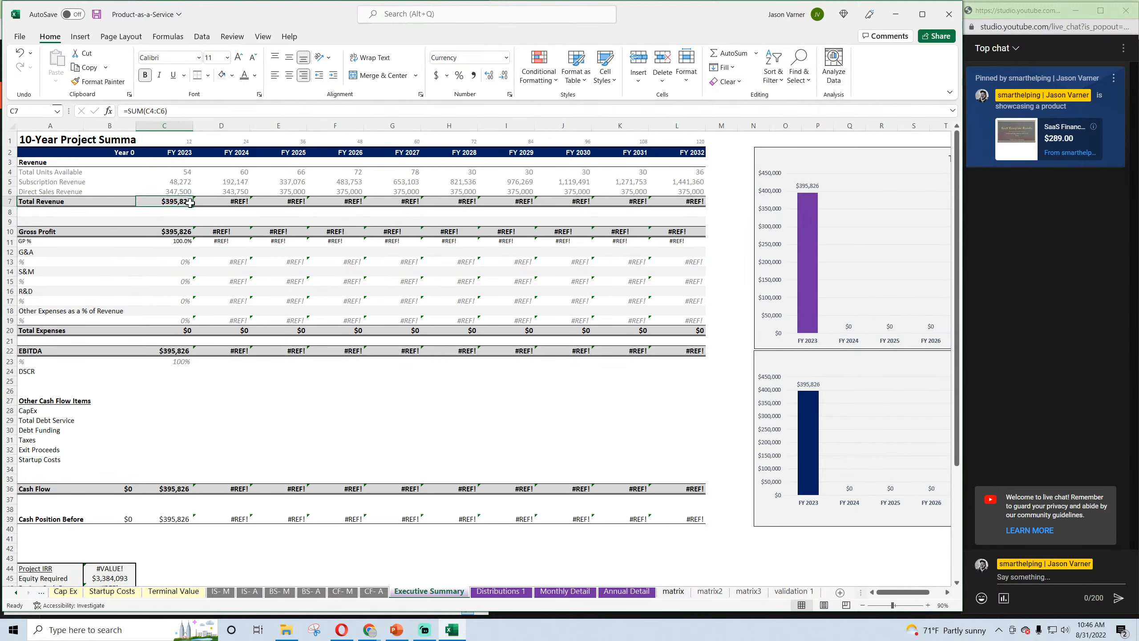
{"action": "left_click_drag", "start_coordinate": [193, 206], "coordinate": [693, 213]}
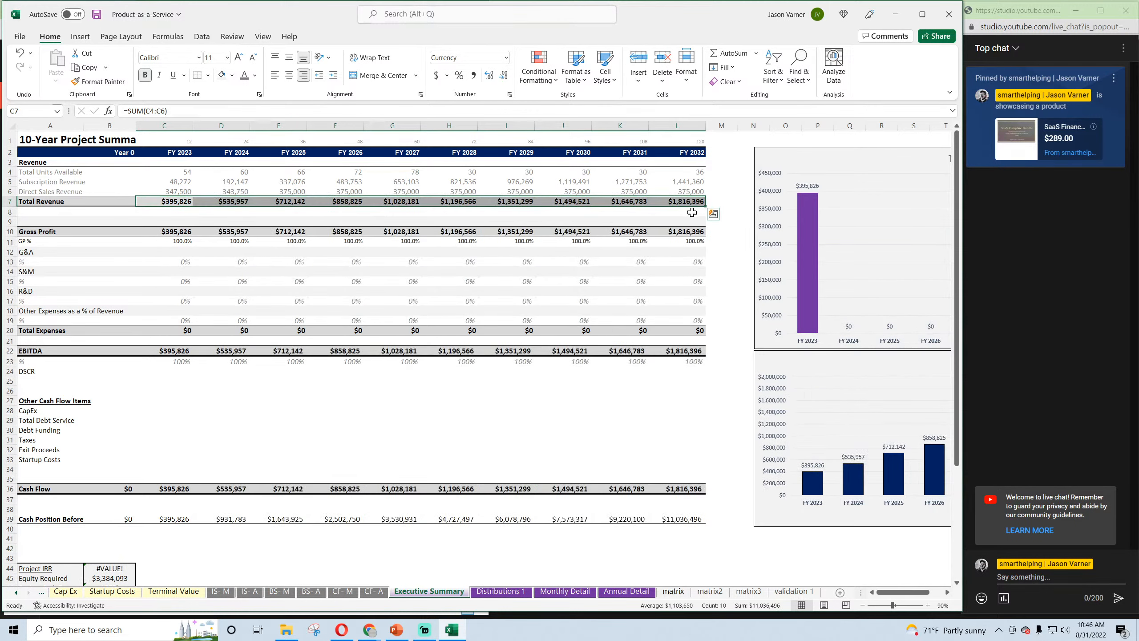
{"action": "left_click", "coordinate": [100, 17]}
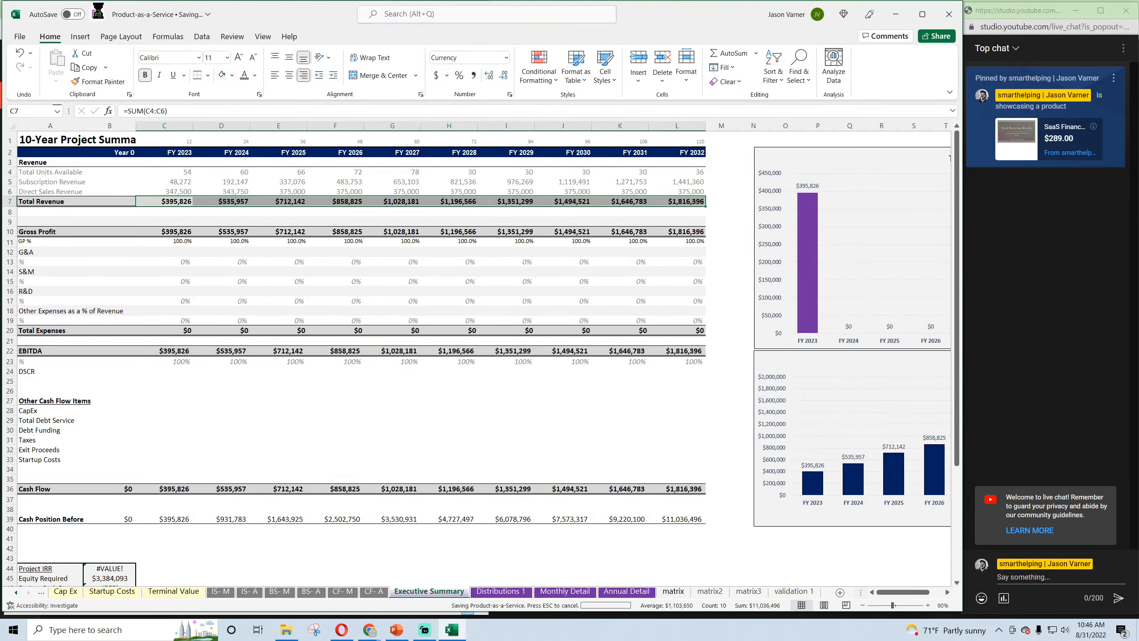
Insert a blank row at row 9, above the Gross Profit section
{"action": "mouse_move", "coordinate": [368, 633]}
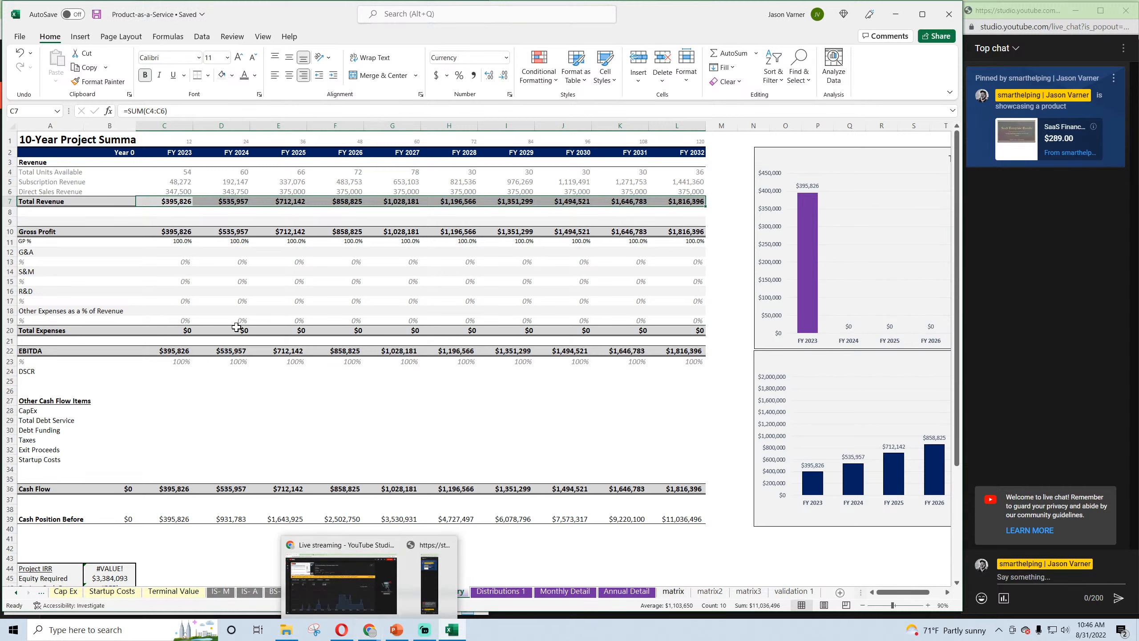
{"action": "left_click", "coordinate": [215, 251]}
{"action": "left_click", "coordinate": [173, 231]}
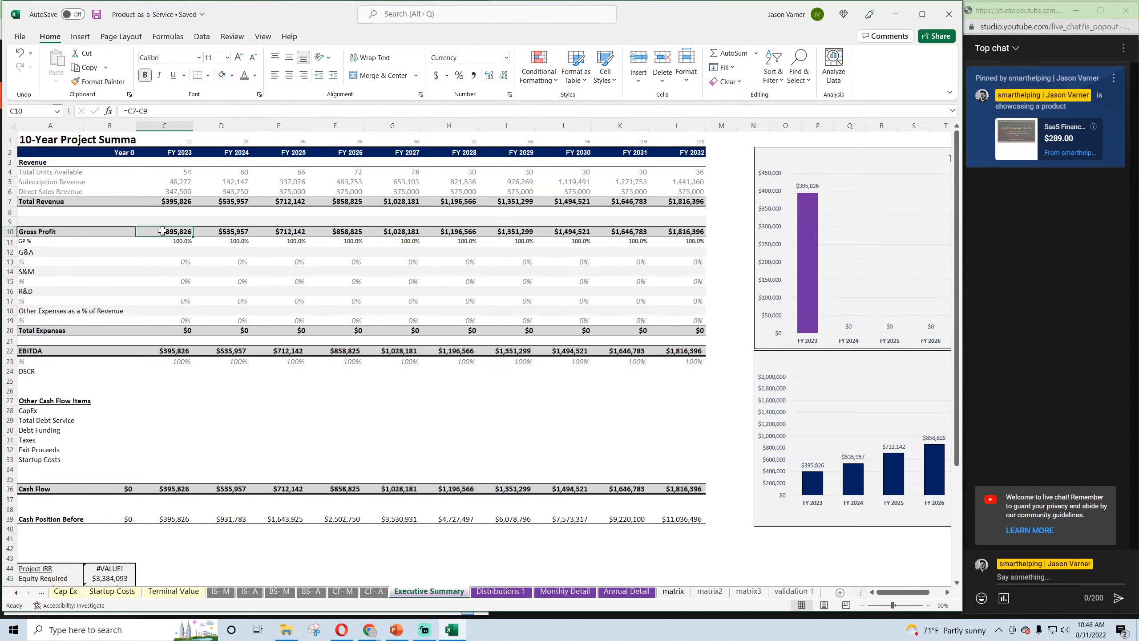
{"action": "right_click", "coordinate": [7, 221]}
{"action": "left_click", "coordinate": [51, 338]}
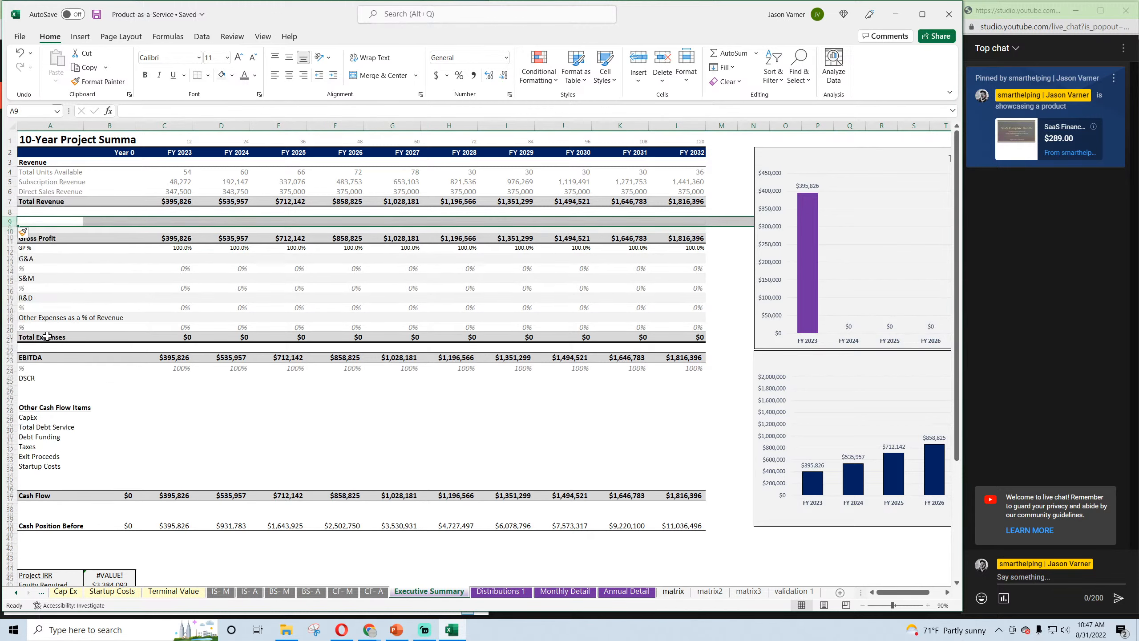
Label A9 as COGS (subscription) and A10 as COGS (direct sales)
{"action": "left_click", "coordinate": [19, 221]}
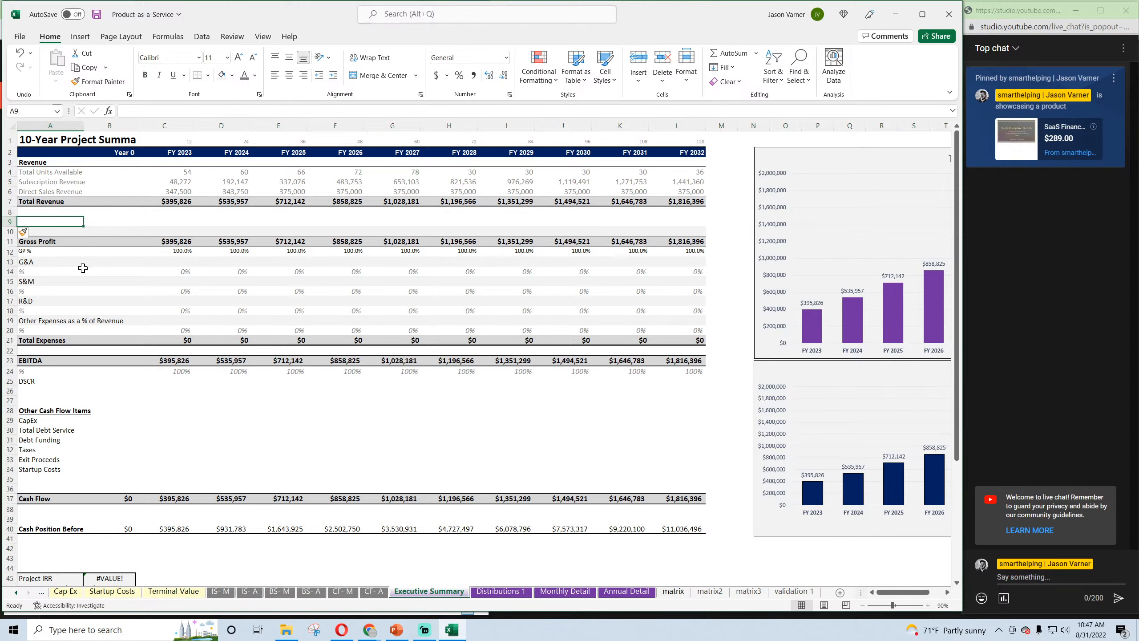
{"action": "type", "text": "co"}
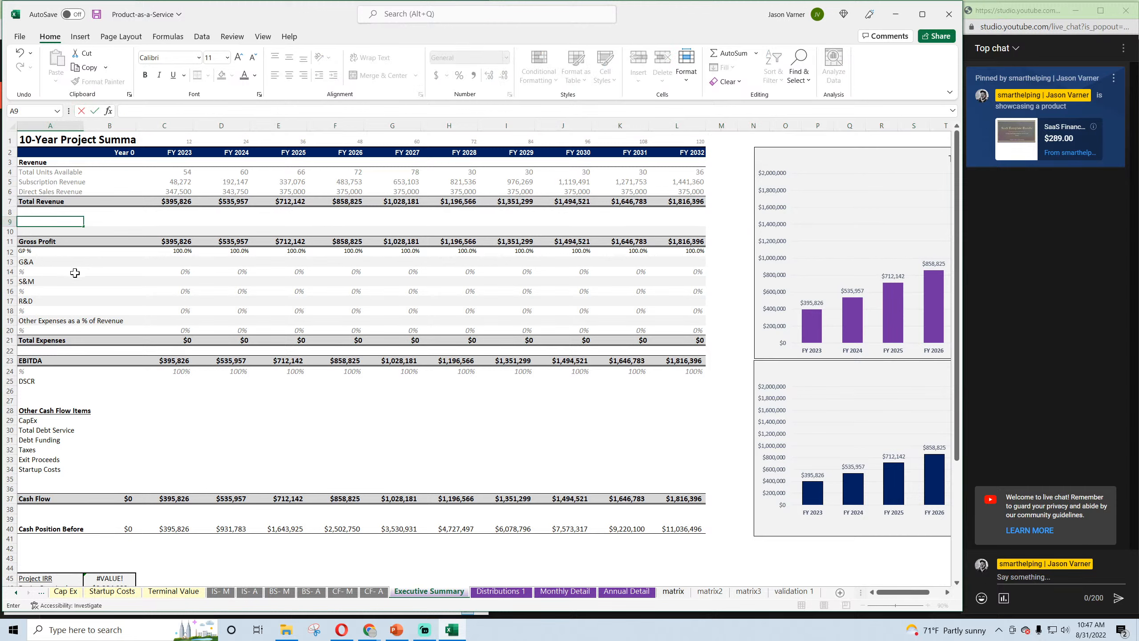
{"action": "type", "text": "gs"}
{"action": "type", "text": " (subsc"}
{"action": "type", "text": "ription)"}
{"action": "key", "text": "Return"}
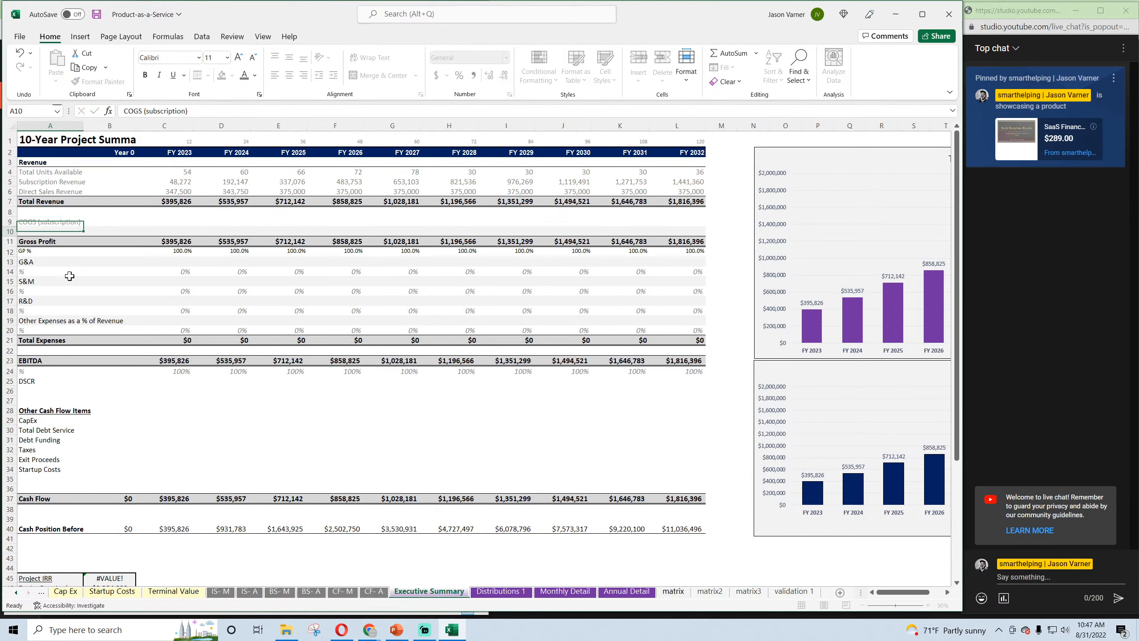
{"action": "type", "text": "co"}
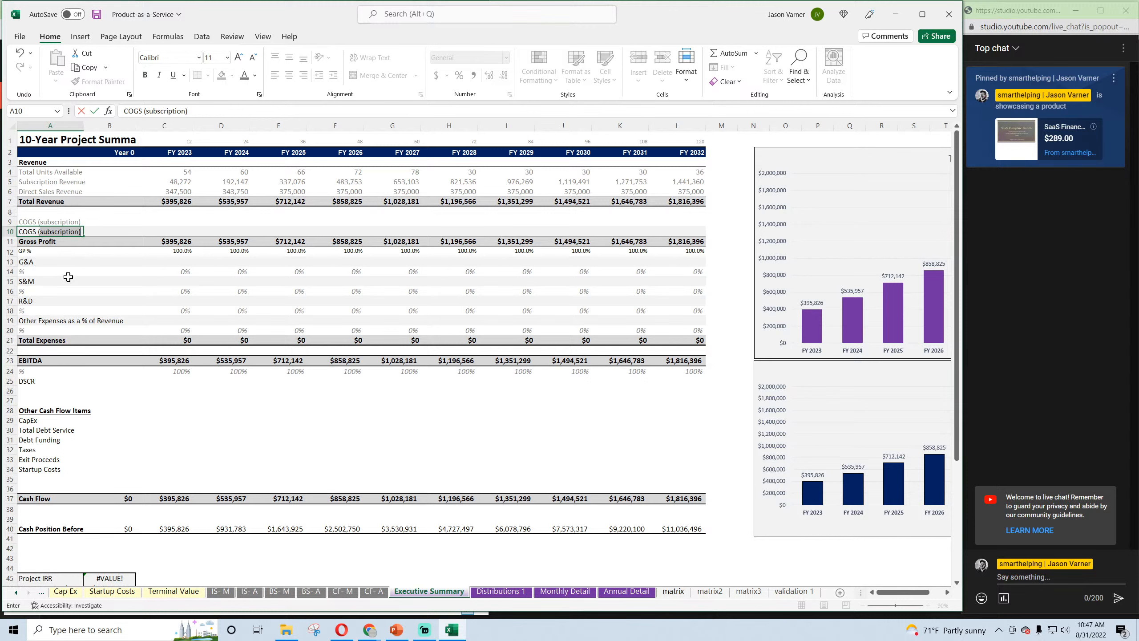
{"action": "type", "text": "gs (direct sales"}
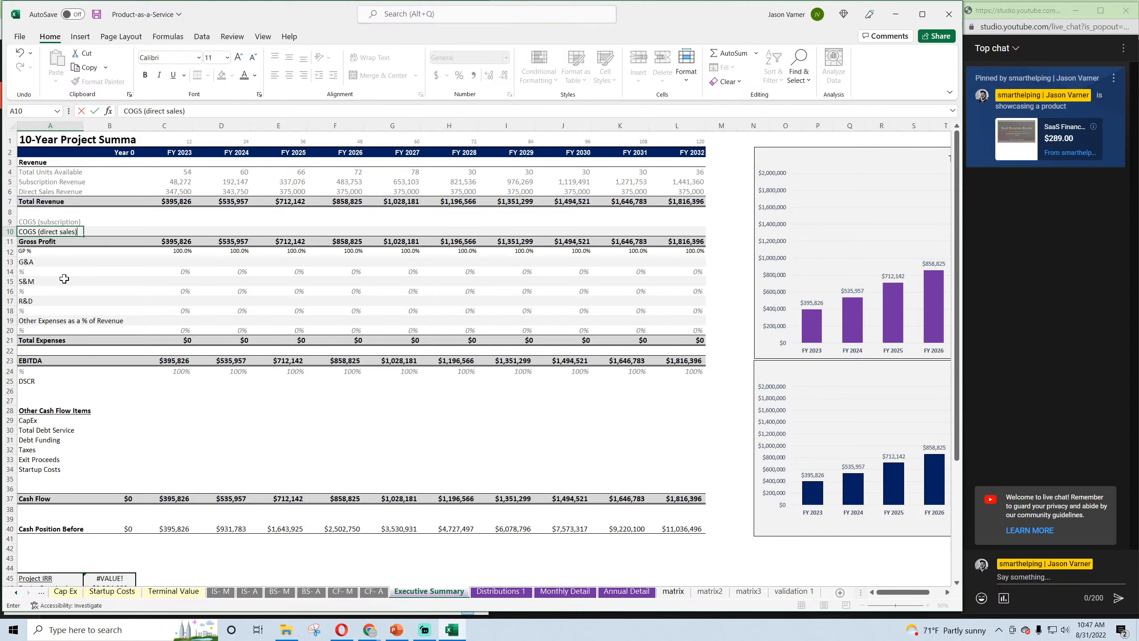
{"action": "key", "text": "Up"}
{"action": "key", "text": "Right"}
{"action": "key", "text": "Right"}
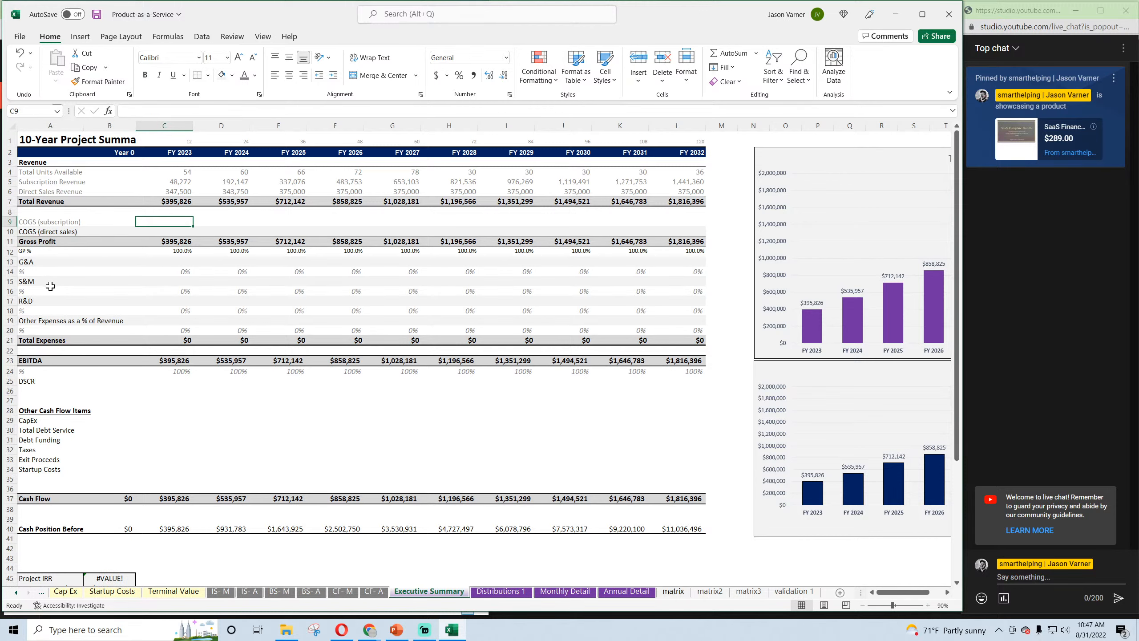
Insert a row directly above Gross Profit and label A11 as Total COGS
{"action": "right_click", "coordinate": [9, 241]}
{"action": "left_click", "coordinate": [36, 357]}
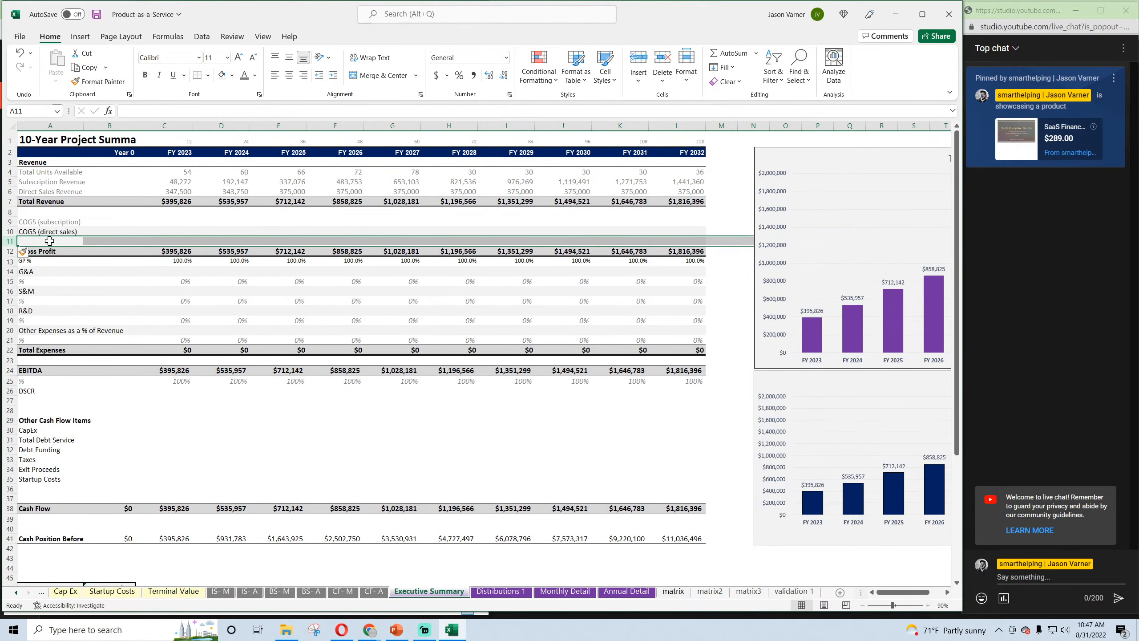
{"action": "left_click", "coordinate": [36, 242]}
{"action": "type", "text": "="}
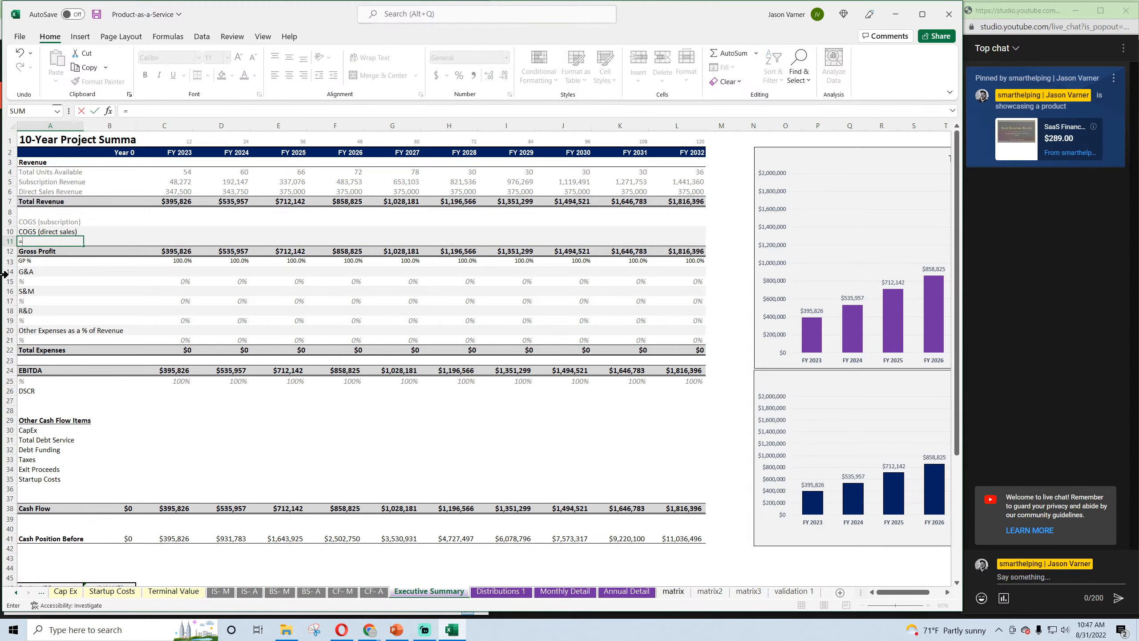
{"action": "key", "text": "BackSpace"}
{"action": "type", "text": "Total Expenses"}
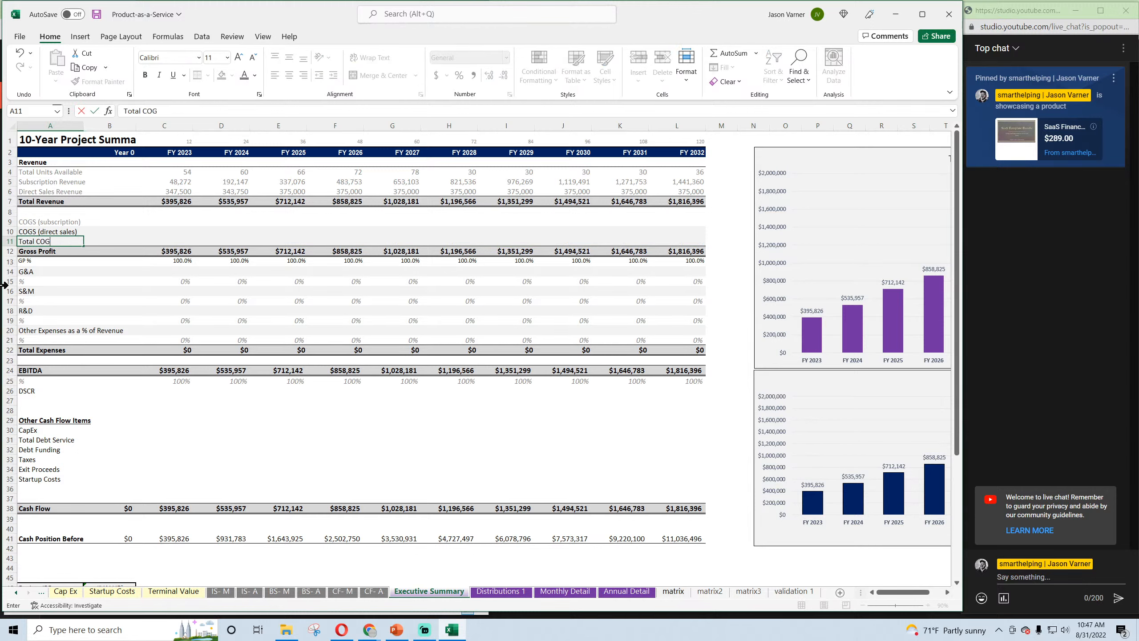
{"action": "type", "text": "S"}
{"action": "key", "text": "Return"}
Sum the two COGS cells C9:C10 in C11 for FY 2023
{"action": "key", "text": "Up"}
{"action": "key", "text": "Right"}
{"action": "key", "text": "Right"}
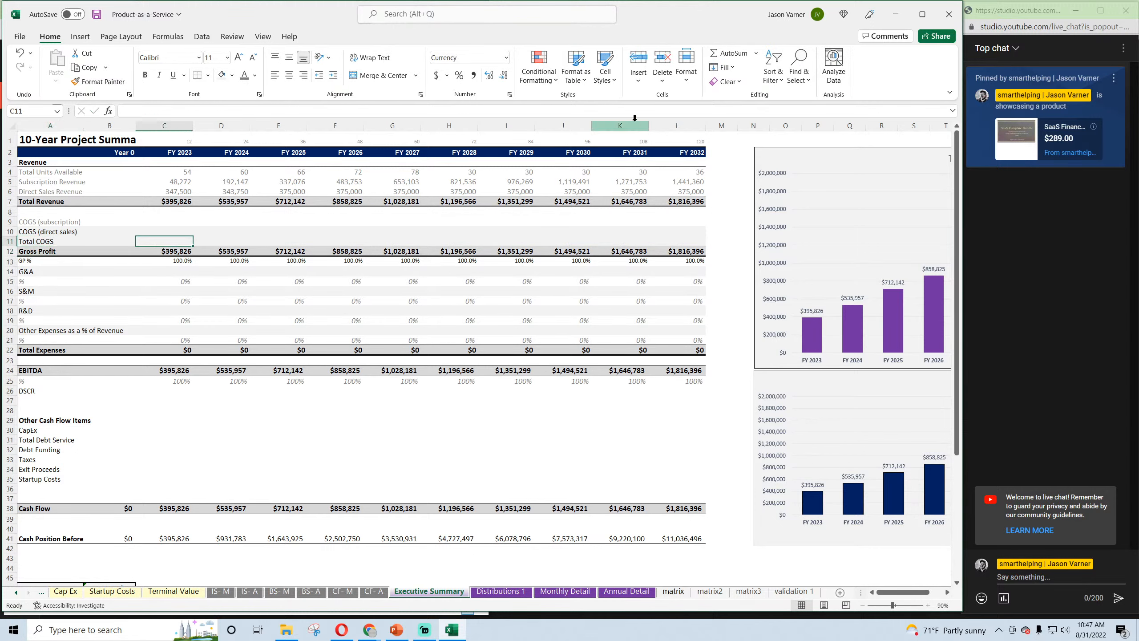
{"action": "left_click", "coordinate": [740, 53]}
{"action": "left_click_drag", "start_coordinate": [170, 221], "coordinate": [169, 231]}
{"action": "key", "text": "Return"}
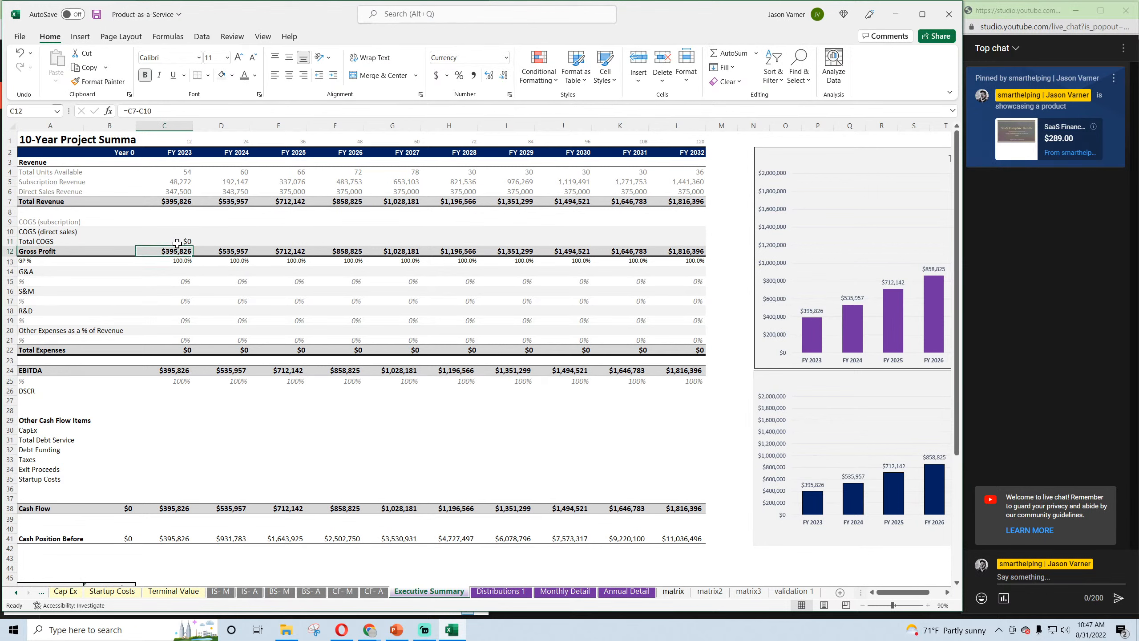
Set the Gross Profit in C12 to =C7-C11 and fill C11:C12 across through FY 2032
{"action": "type", "text": "=C7-C10"}
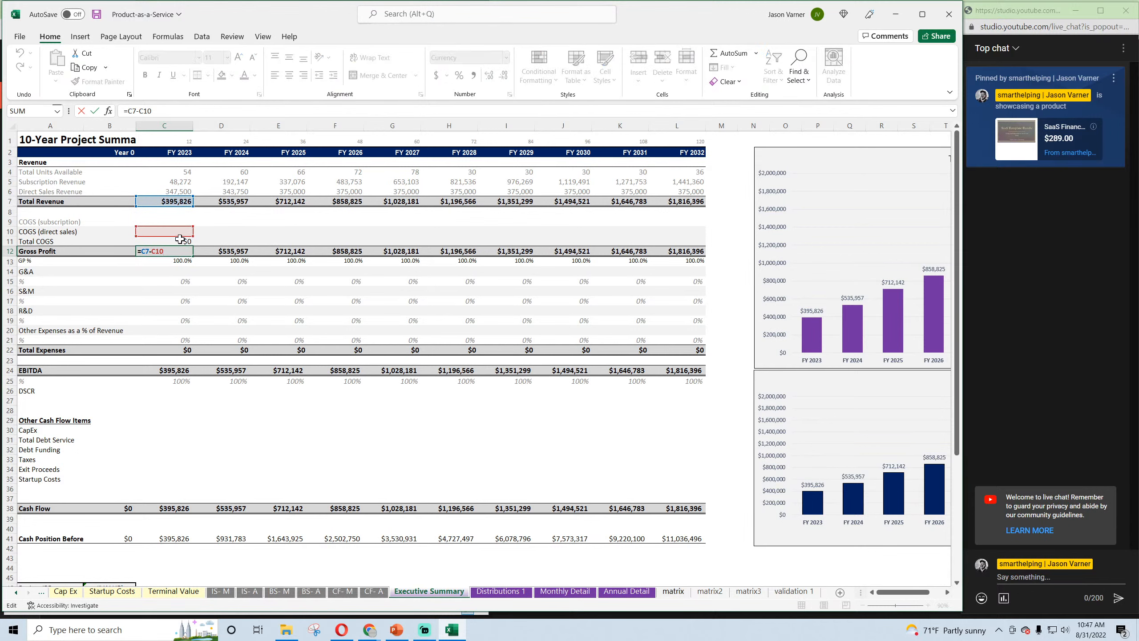
{"action": "key", "text": "Return"}
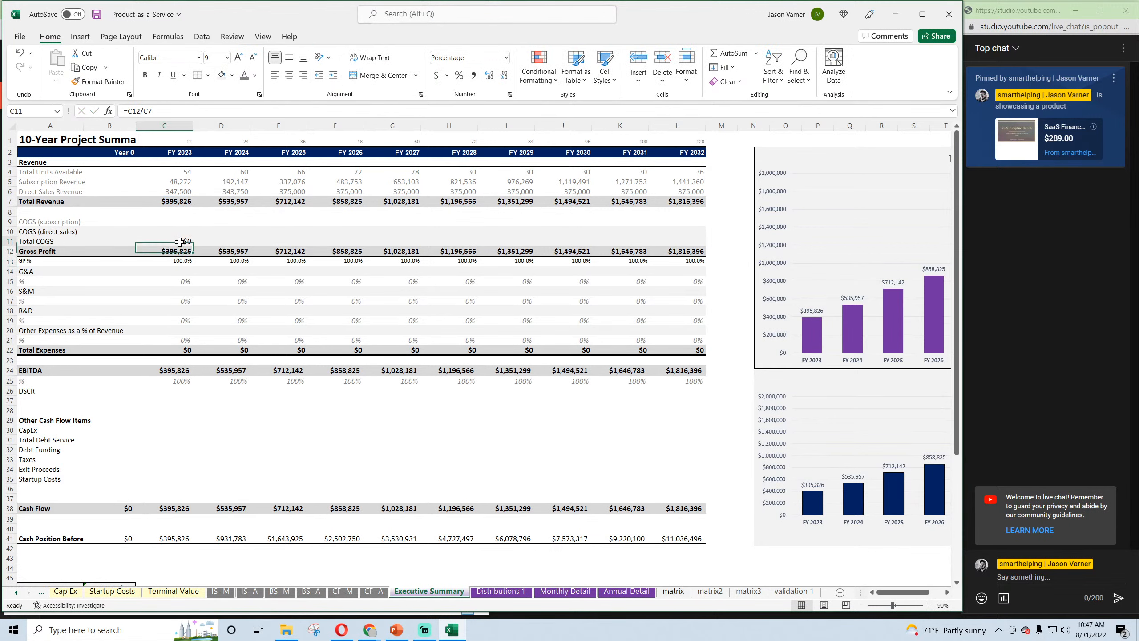
{"action": "left_click_drag", "start_coordinate": [179, 243], "coordinate": [704, 253]}
Make the entire Total COGS row bold, from its label through FY 2032
{"action": "left_click_drag", "start_coordinate": [56, 242], "coordinate": [700, 242]}
{"action": "left_click", "coordinate": [145, 74]}
{"action": "left_click", "coordinate": [98, 269]}
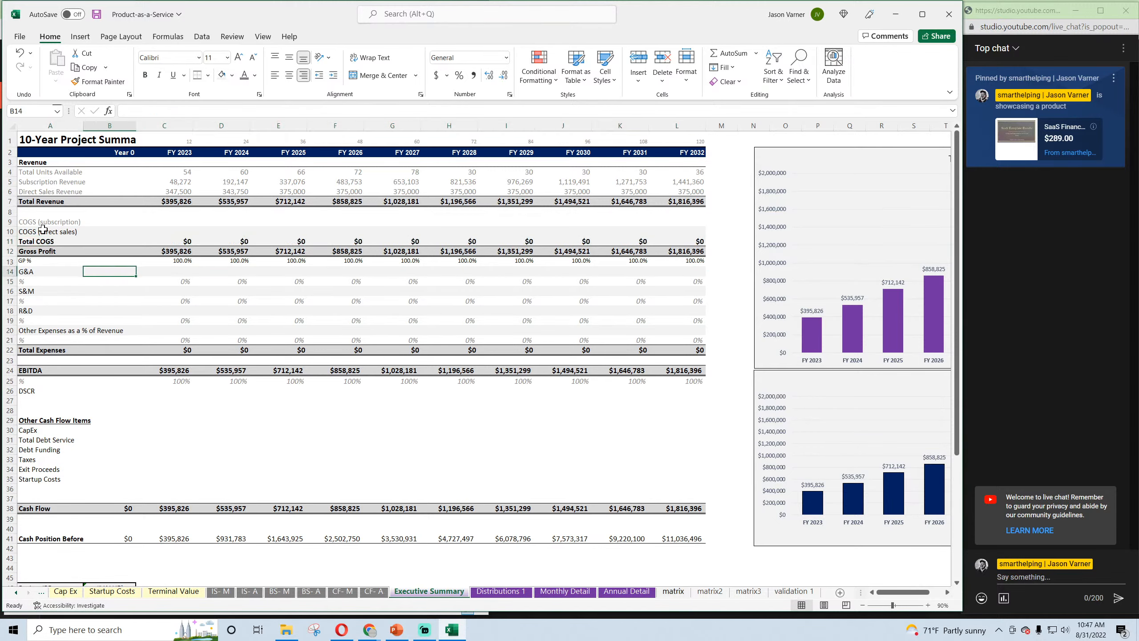
Remove the fill color from the two COGS rows and set the COGS (subscription) label's font to black
{"action": "left_click_drag", "start_coordinate": [48, 231], "coordinate": [669, 223]}
{"action": "left_click", "coordinate": [232, 75]}
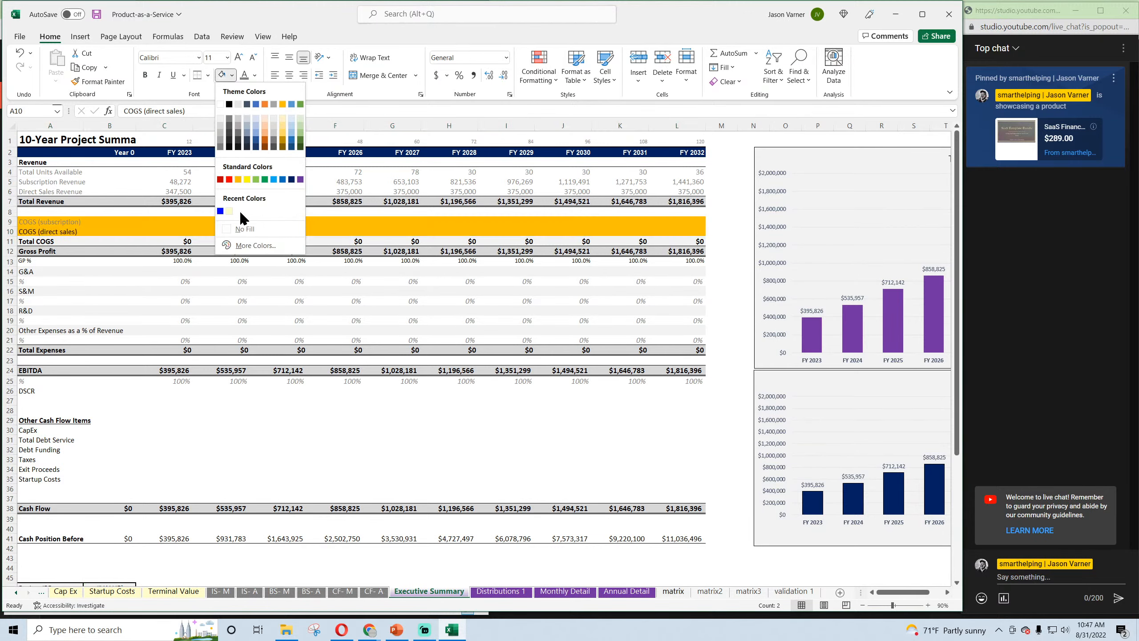
{"action": "left_click", "coordinate": [245, 228]}
{"action": "left_click", "coordinate": [51, 221]}
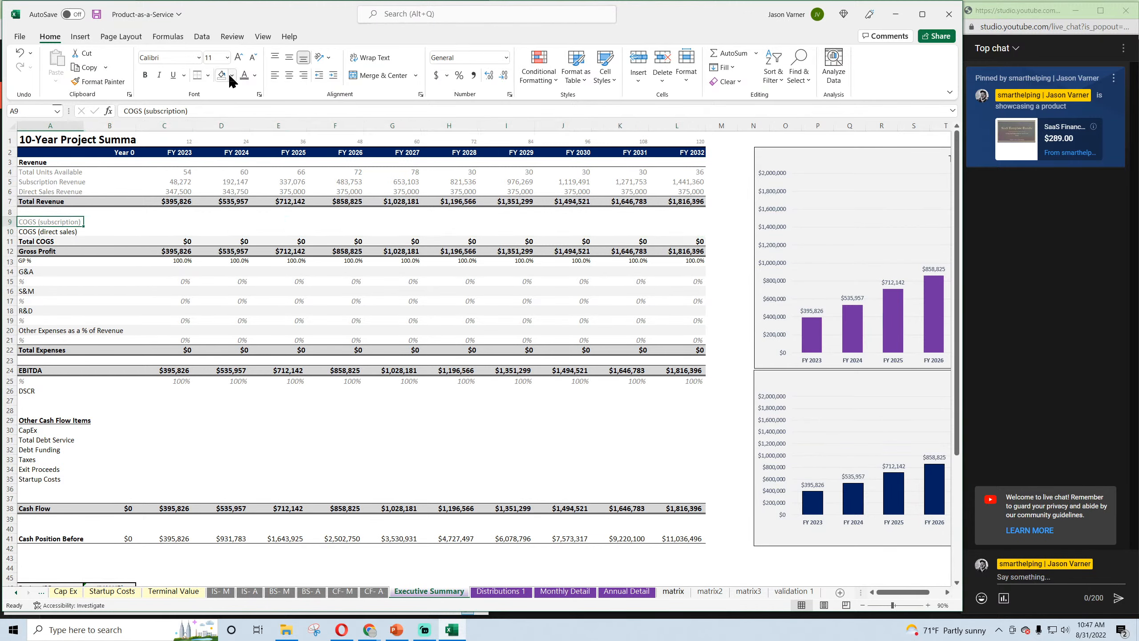
{"action": "left_click", "coordinate": [254, 76]}
{"action": "left_click", "coordinate": [254, 120]}
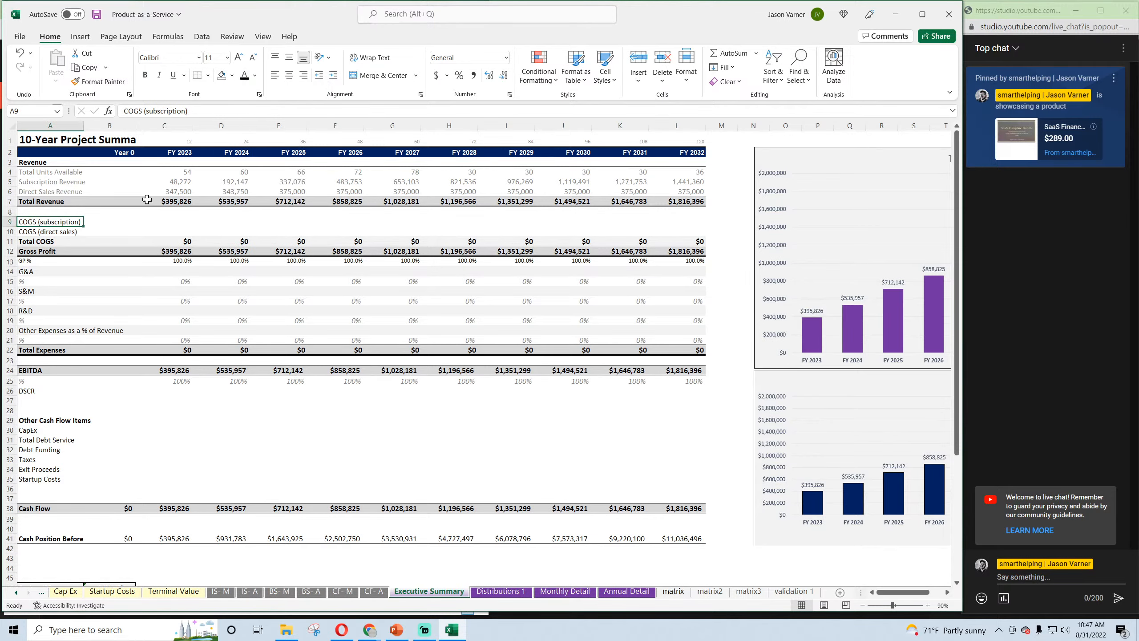
Link C9 to the first-year Subscription COGS in E84 of the Annual Detail sheet and copy the link down to C10
{"action": "left_click", "coordinate": [160, 219]}
{"action": "type", "text": "="}
{"action": "left_click", "coordinate": [627, 591]}
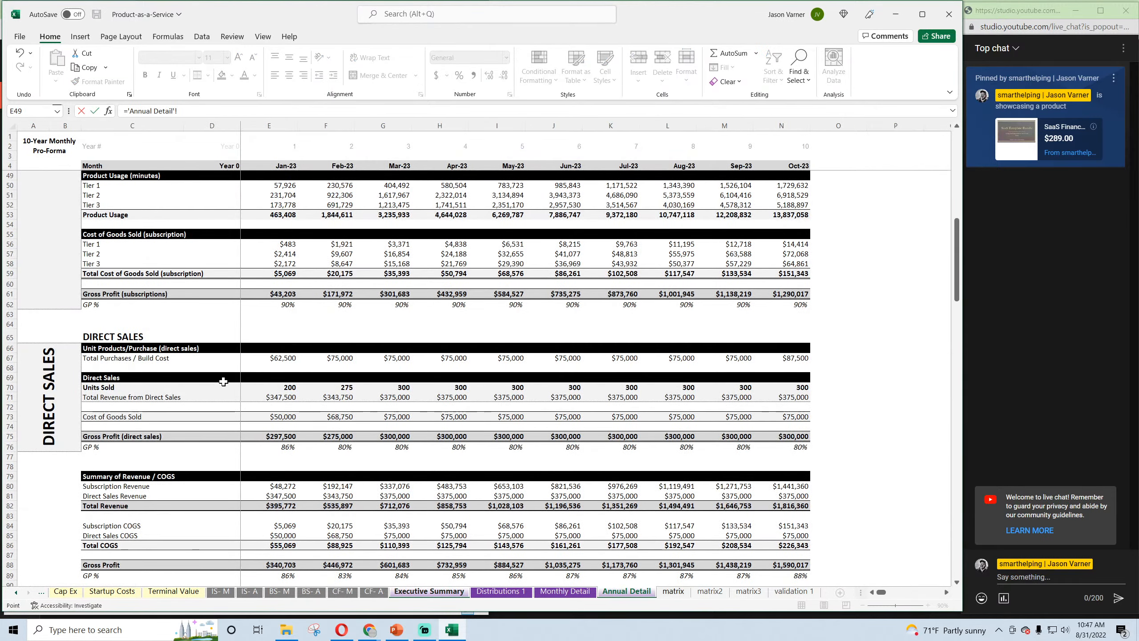
{"action": "scroll", "coordinate": [268, 447], "scroll_direction": "down", "scroll_amount": 4}
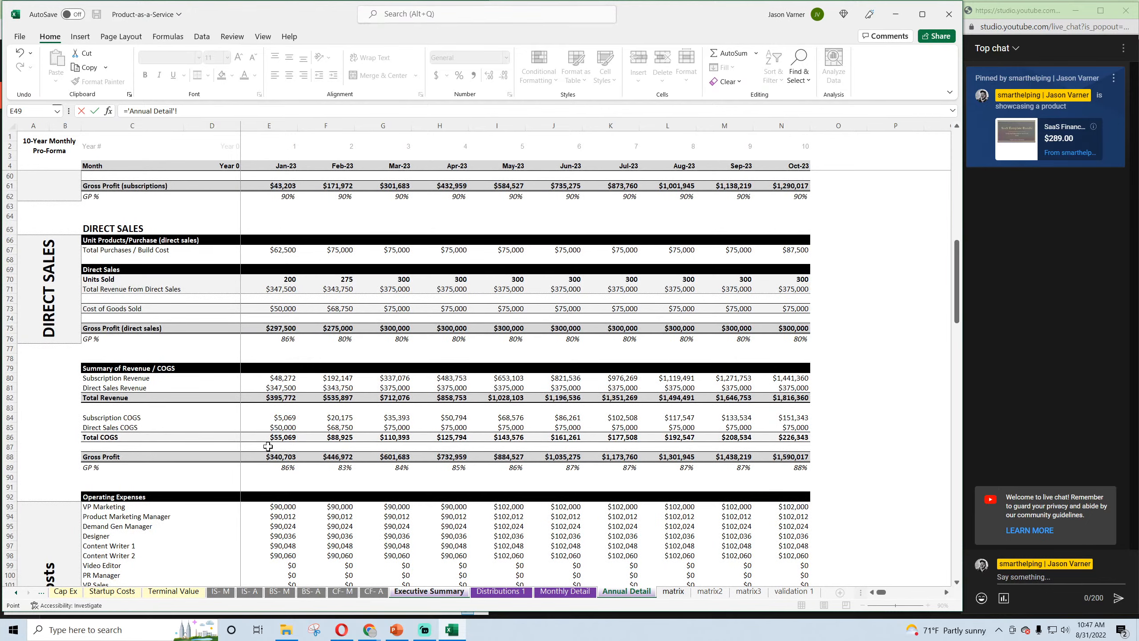
{"action": "left_click", "coordinate": [277, 418]}
{"action": "key", "text": "ctrl+Return"}
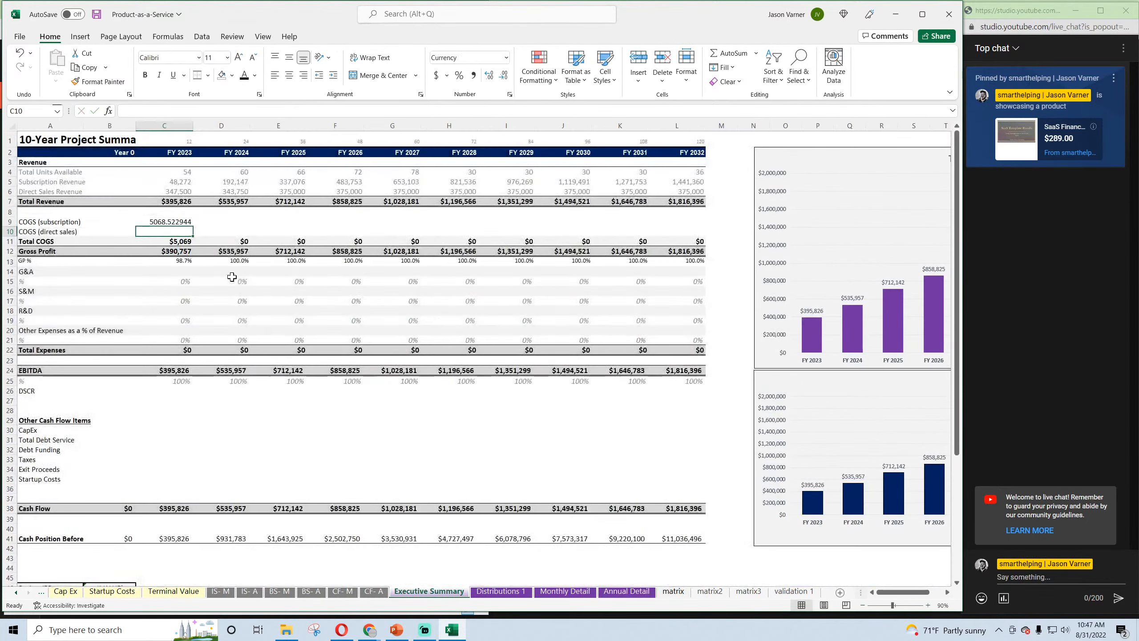
{"action": "left_click_drag", "start_coordinate": [188, 226], "coordinate": [189, 236]}
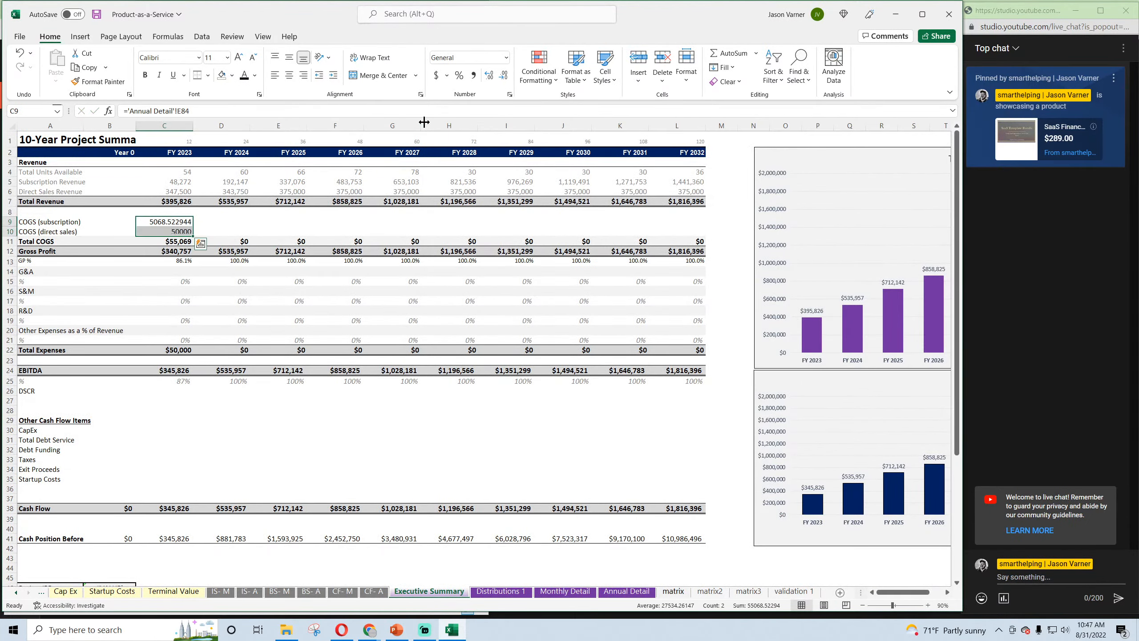
Format C9:C10 as Currency and fill both COGS rows across through FY 2032
{"action": "left_click", "coordinate": [510, 94]}
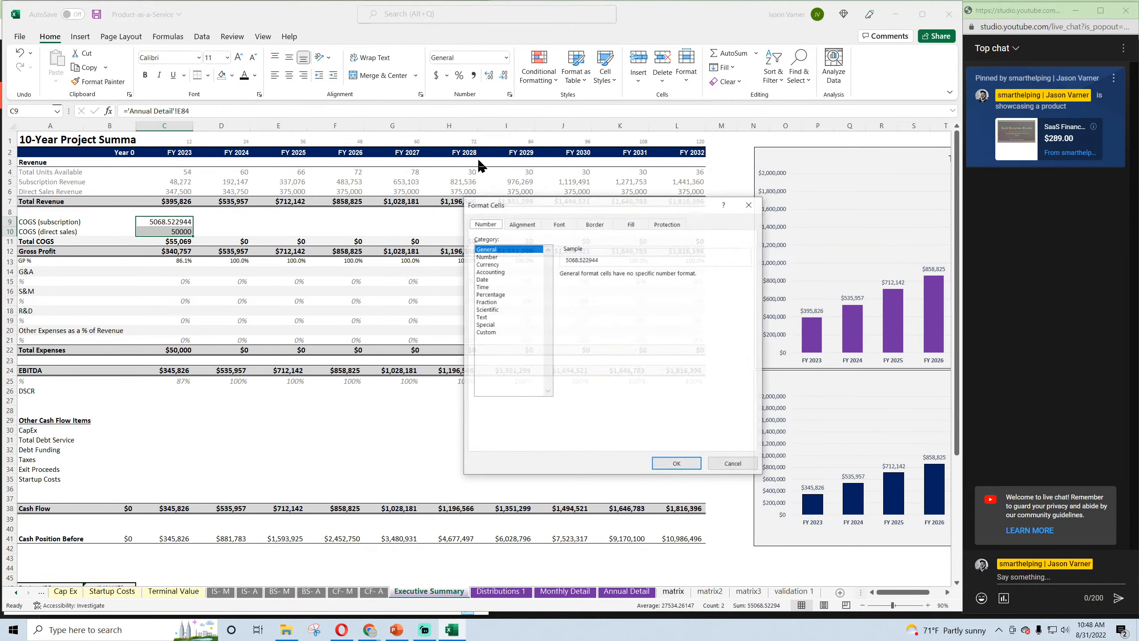
{"action": "left_click", "coordinate": [506, 264]}
{"action": "left_click", "coordinate": [677, 465]}
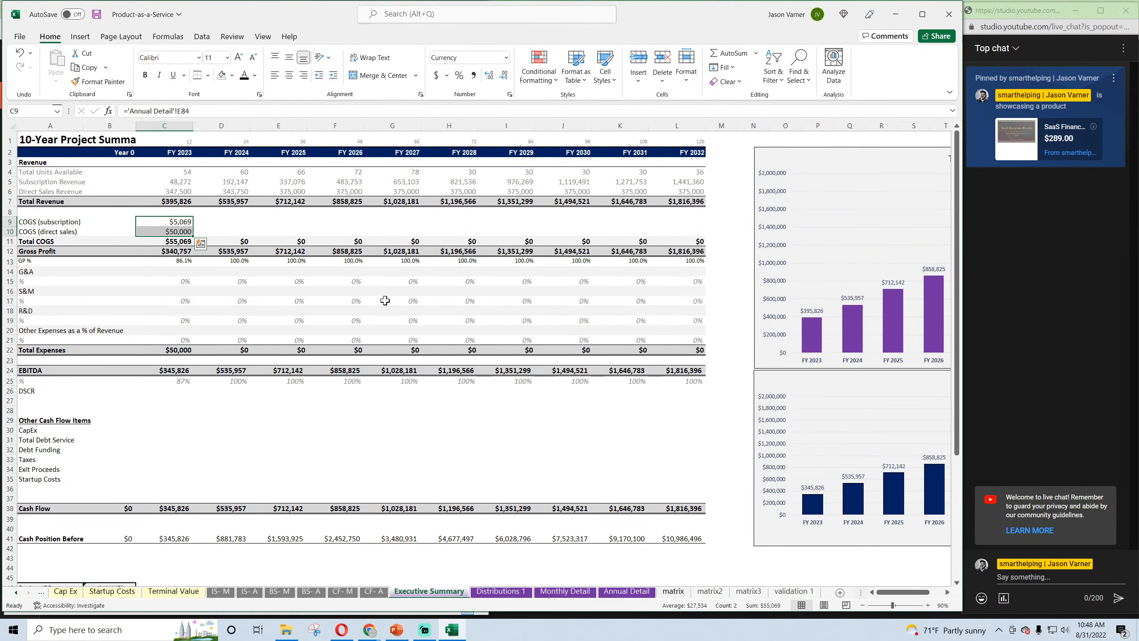
{"action": "left_click_drag", "start_coordinate": [193, 236], "coordinate": [687, 244]}
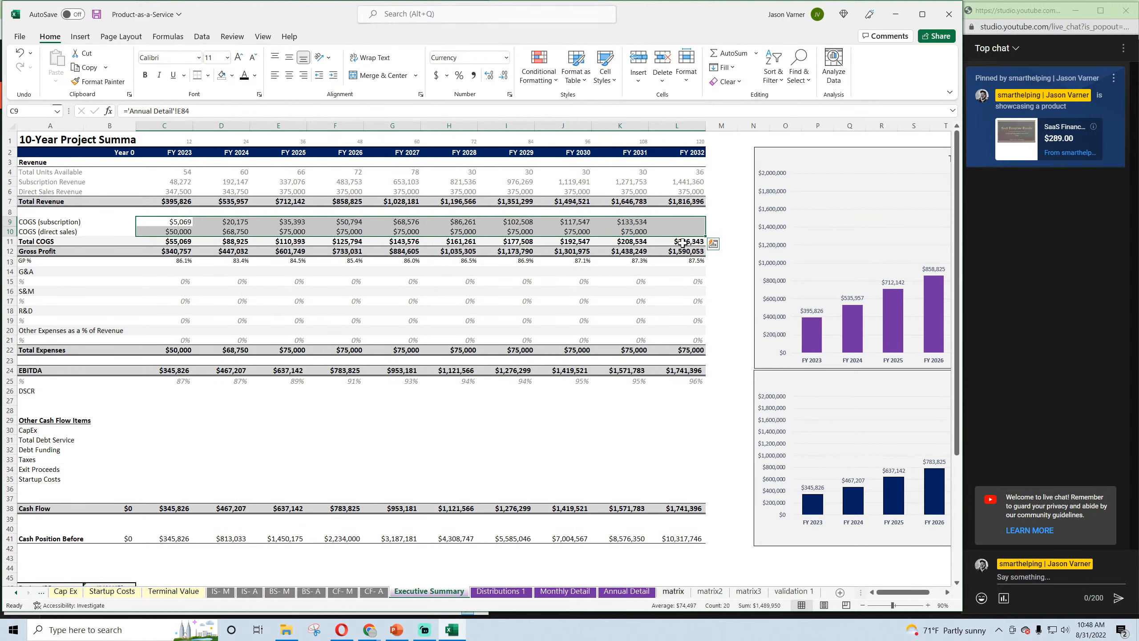
{"action": "left_click", "coordinate": [40, 232]}
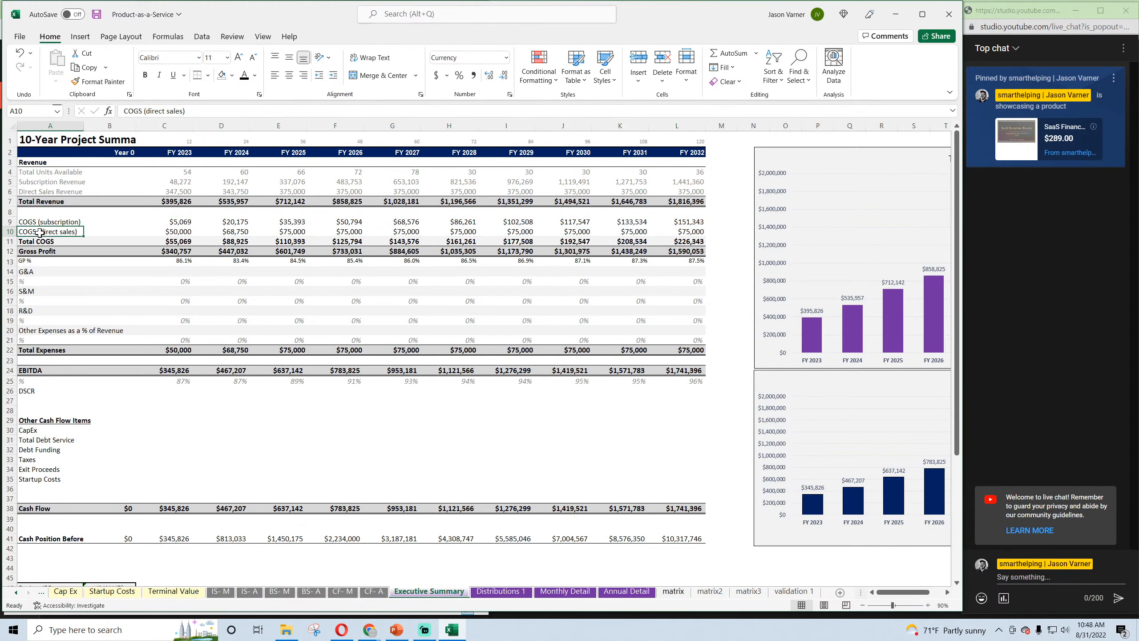
Compare the summary's Gross Profit row with the Gross Profit in row 88 of the Annual Detail sheet across all ten years
{"action": "left_click_drag", "start_coordinate": [168, 251], "coordinate": [663, 254]}
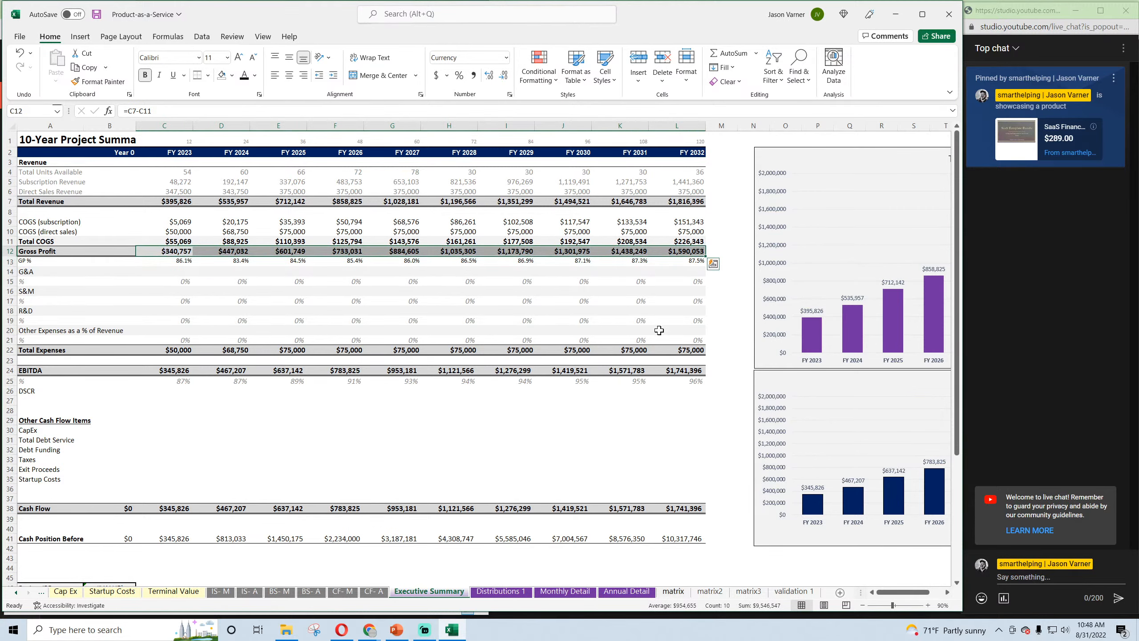
{"action": "left_click", "coordinate": [633, 593]}
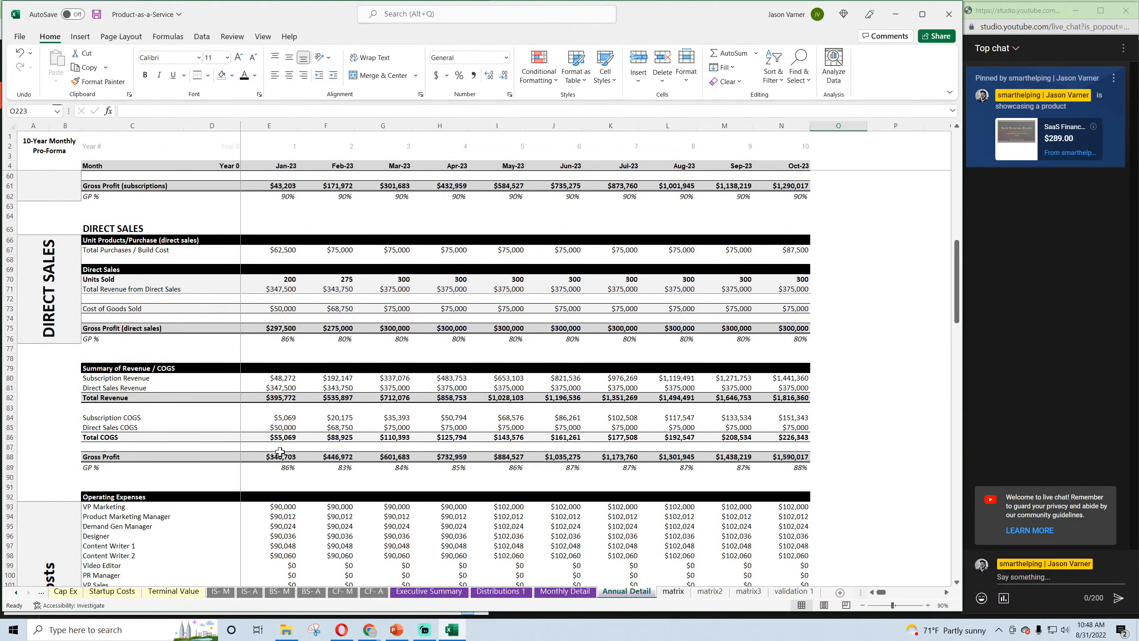
{"action": "left_click_drag", "start_coordinate": [278, 462], "coordinate": [782, 459]}
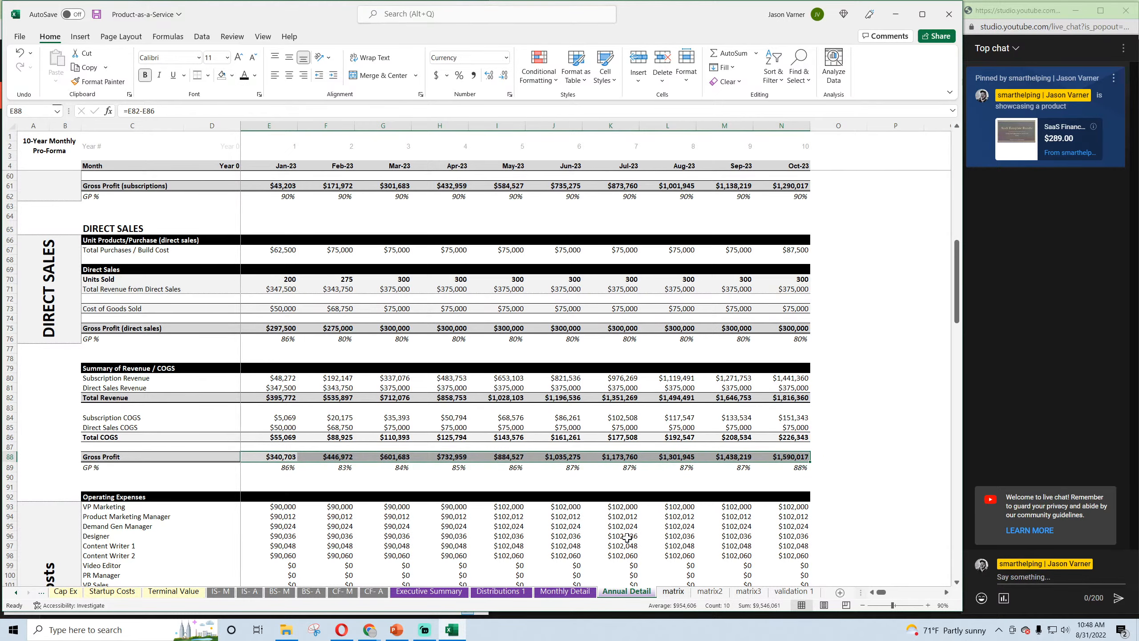
Return to the Executive Summary sheet and save the workbook
{"action": "left_click", "coordinate": [560, 592]}
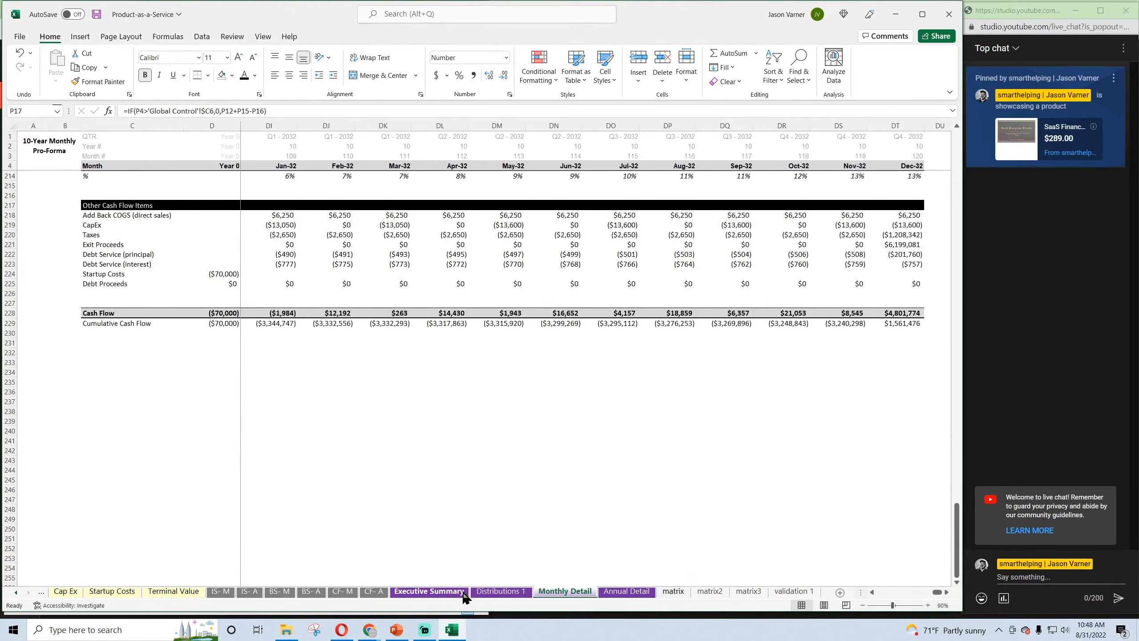
{"action": "left_click", "coordinate": [463, 593]}
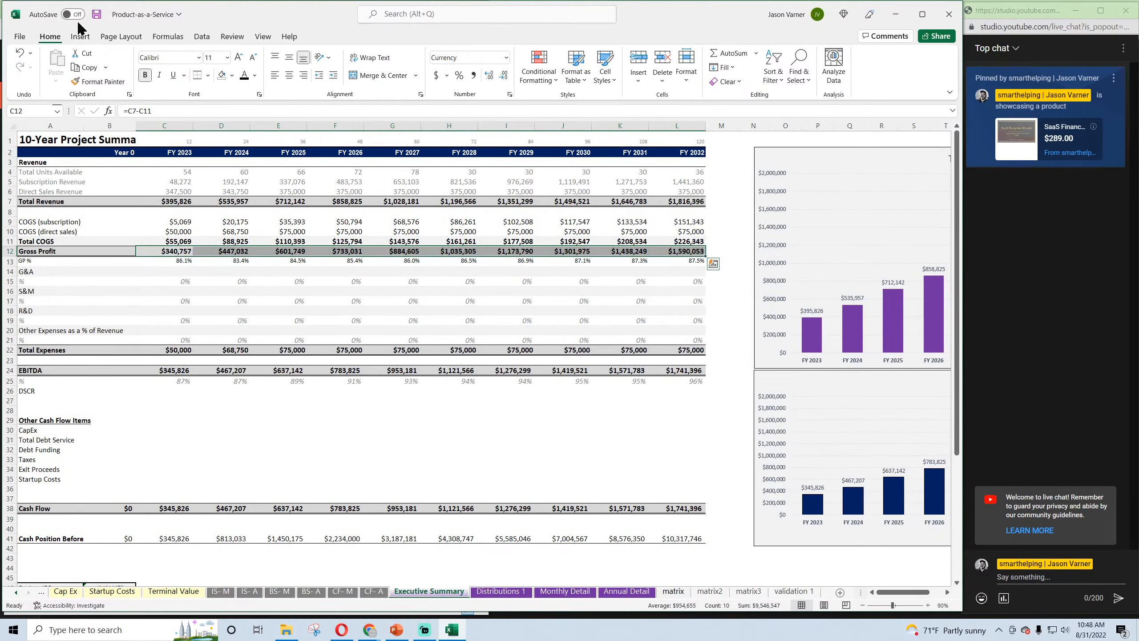
{"action": "left_click", "coordinate": [96, 14]}
Link G&A in C14 to Total General and Administrative Costs in Annual Detail E159 and fill it across through FY 2032
{"action": "left_click", "coordinate": [182, 272]}
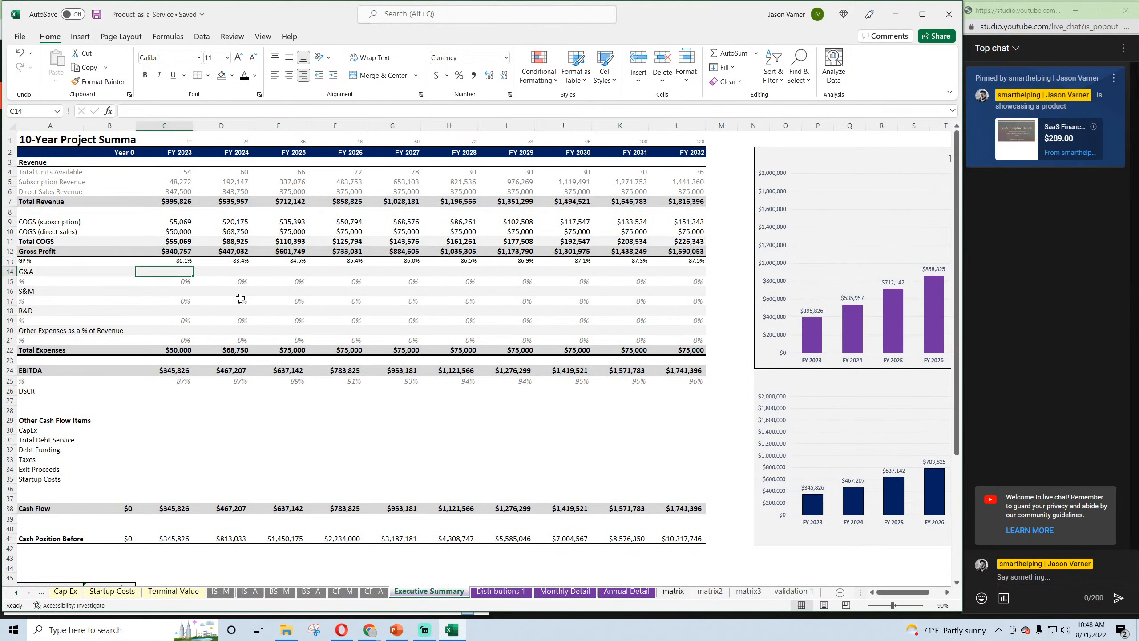
{"action": "type", "text": "="}
{"action": "left_click", "coordinate": [627, 592]}
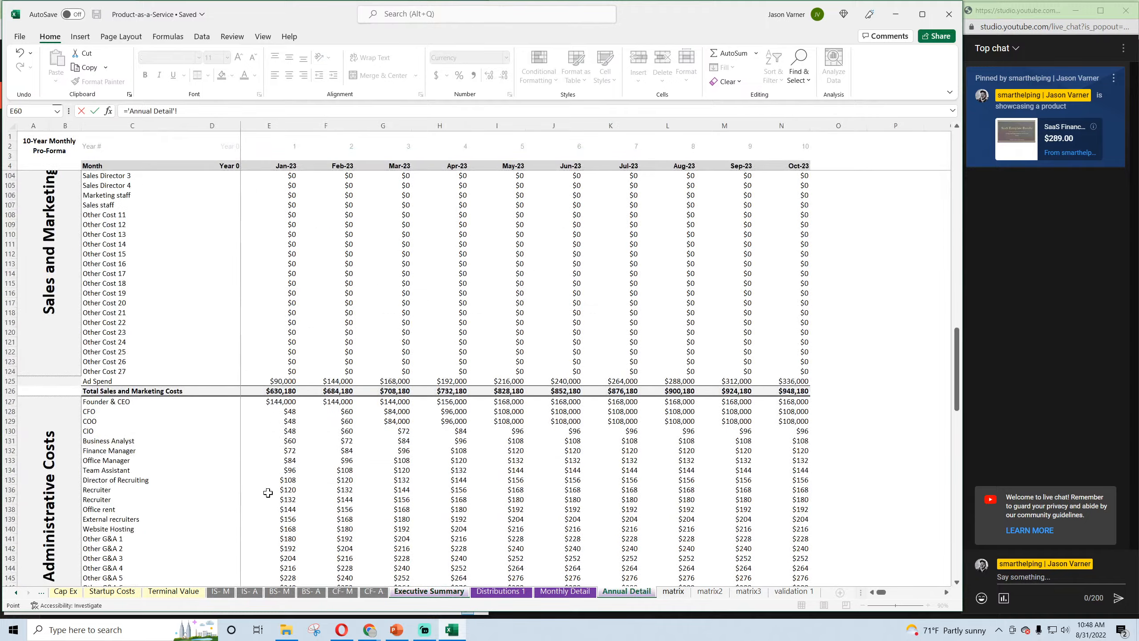
{"action": "scroll", "coordinate": [268, 492], "scroll_direction": "down", "scroll_amount": 15}
{"action": "left_click", "coordinate": [287, 283]}
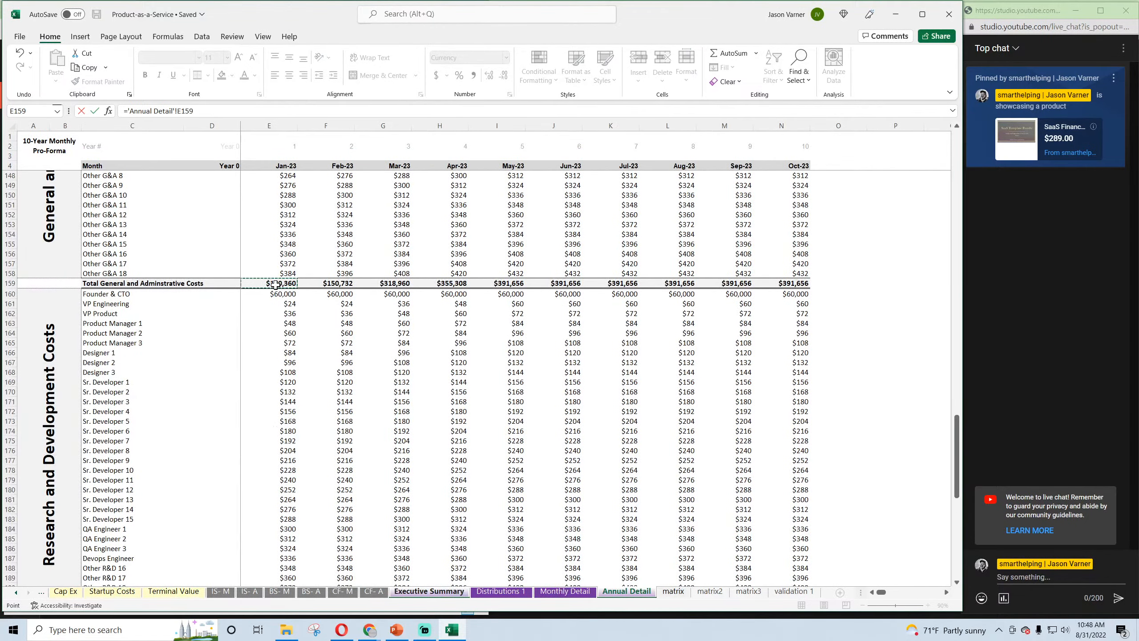
{"action": "key", "text": "Return"}
{"action": "left_click", "coordinate": [191, 273]}
{"action": "left_click_drag", "start_coordinate": [194, 276], "coordinate": [693, 277]}
Link S&M in C16 to Total Sales and Marketing Costs in Annual Detail E126 and fill it across through FY 2032
{"action": "left_click", "coordinate": [186, 292]}
{"action": "type", "text": "="}
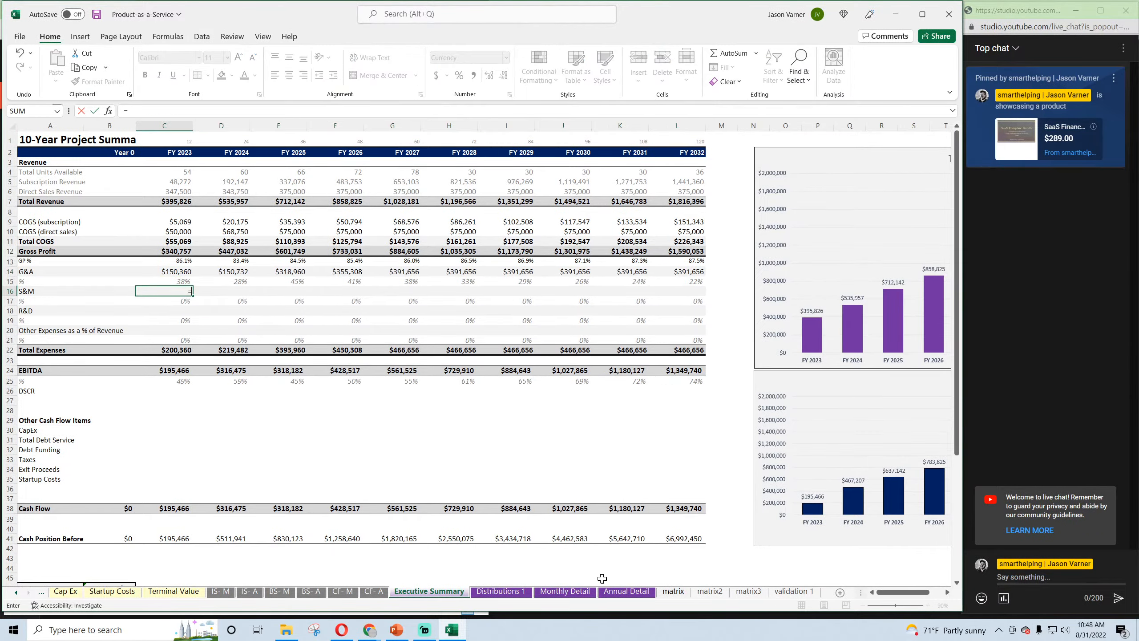
{"action": "left_click", "coordinate": [627, 591]}
{"action": "scroll", "coordinate": [231, 417], "scroll_direction": "down", "scroll_amount": 10}
{"action": "scroll", "coordinate": [231, 417], "scroll_direction": "up", "scroll_amount": 10}
{"action": "scroll", "coordinate": [231, 416], "scroll_direction": "up", "scroll_amount": 7}
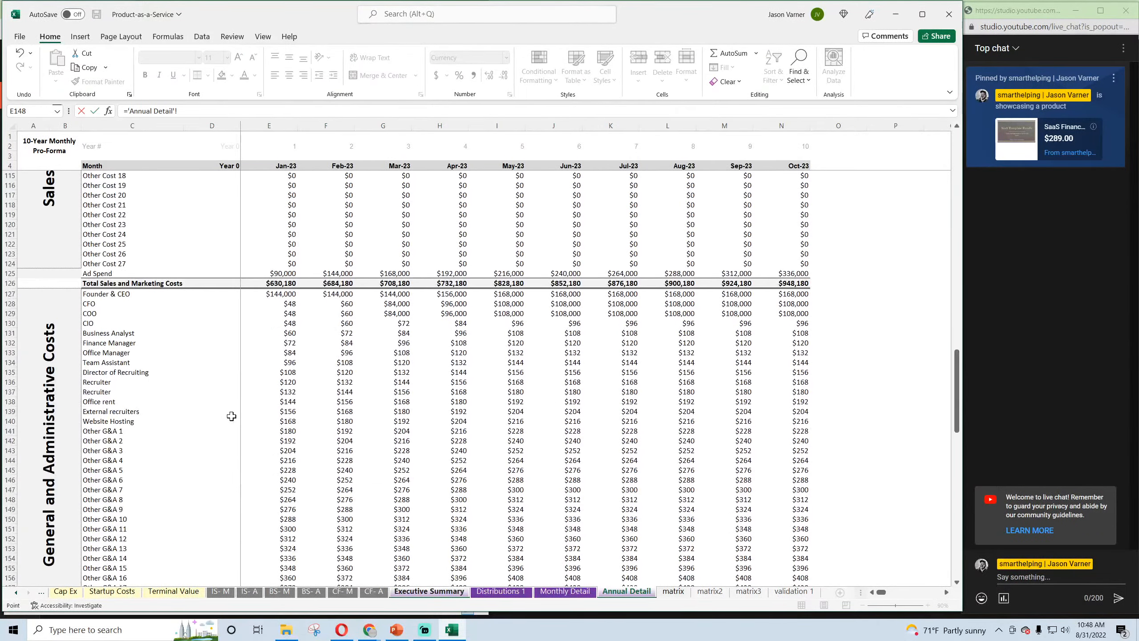
{"action": "key", "text": "Return"}
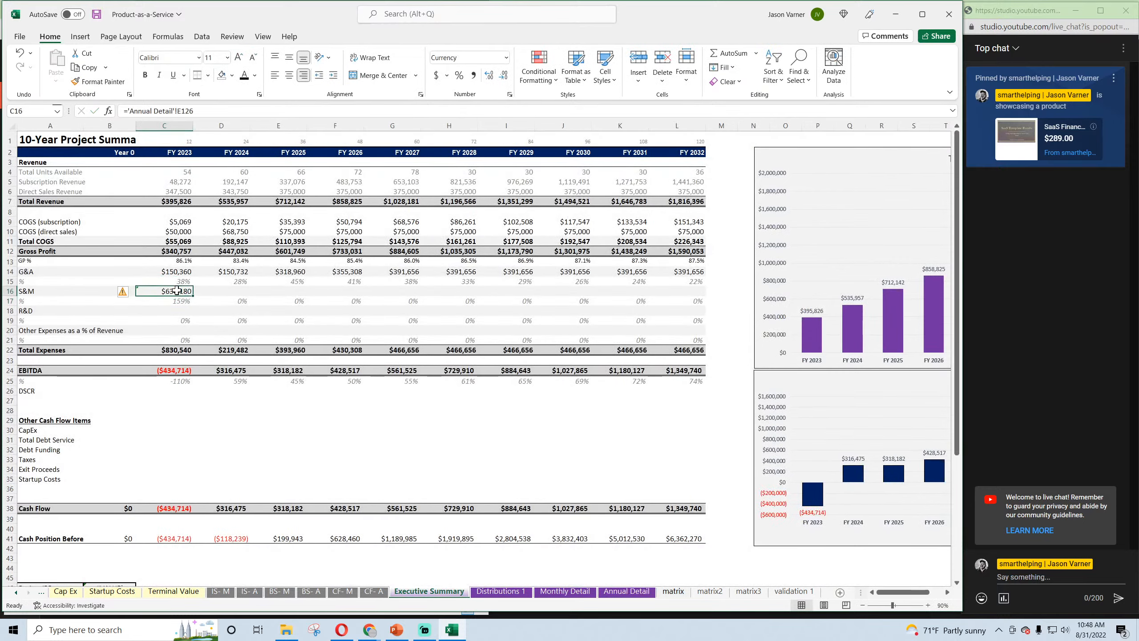
{"action": "left_click_drag", "start_coordinate": [194, 296], "coordinate": [682, 300]}
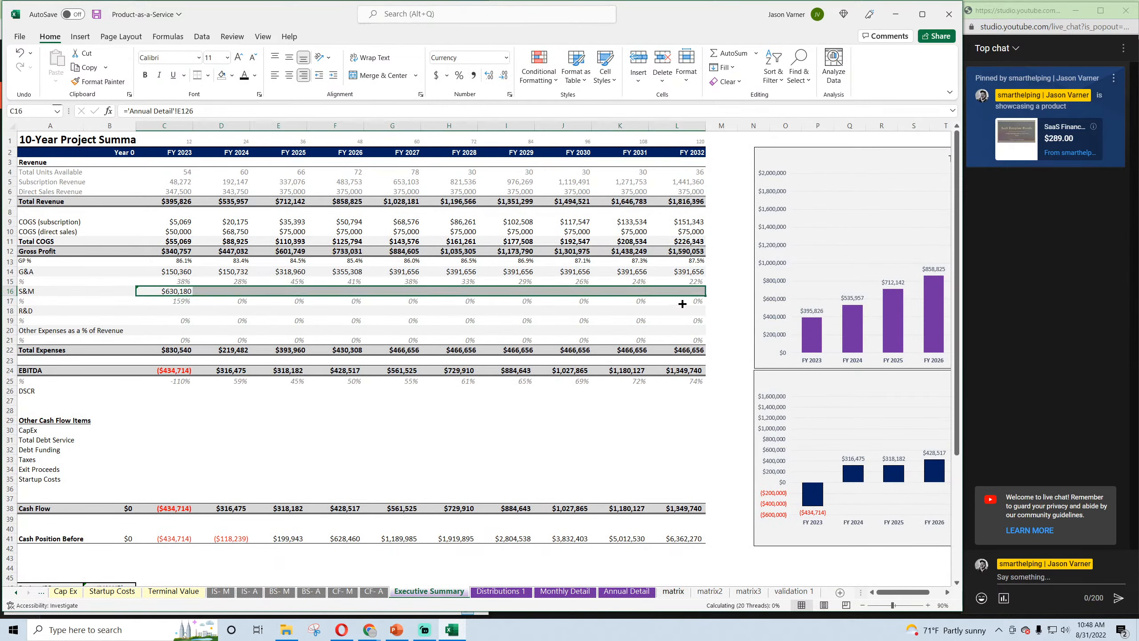
Link R&D in C18 to Total Research and Development Costs in Annual Detail E192 and fill it across through FY 2032
{"action": "left_click", "coordinate": [184, 311]}
{"action": "type", "text": "="}
{"action": "left_click", "coordinate": [626, 591]}
{"action": "scroll", "coordinate": [307, 490], "scroll_direction": "down", "scroll_amount": 15}
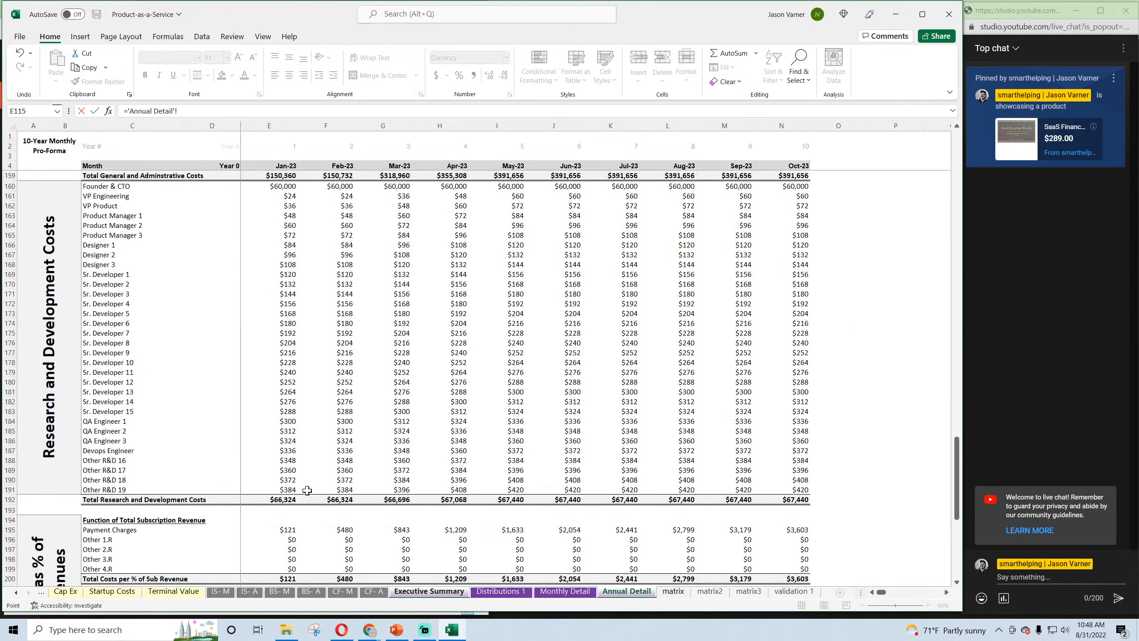
{"action": "left_click", "coordinate": [290, 500]}
{"action": "key", "text": "Return"}
{"action": "left_click", "coordinate": [188, 313]}
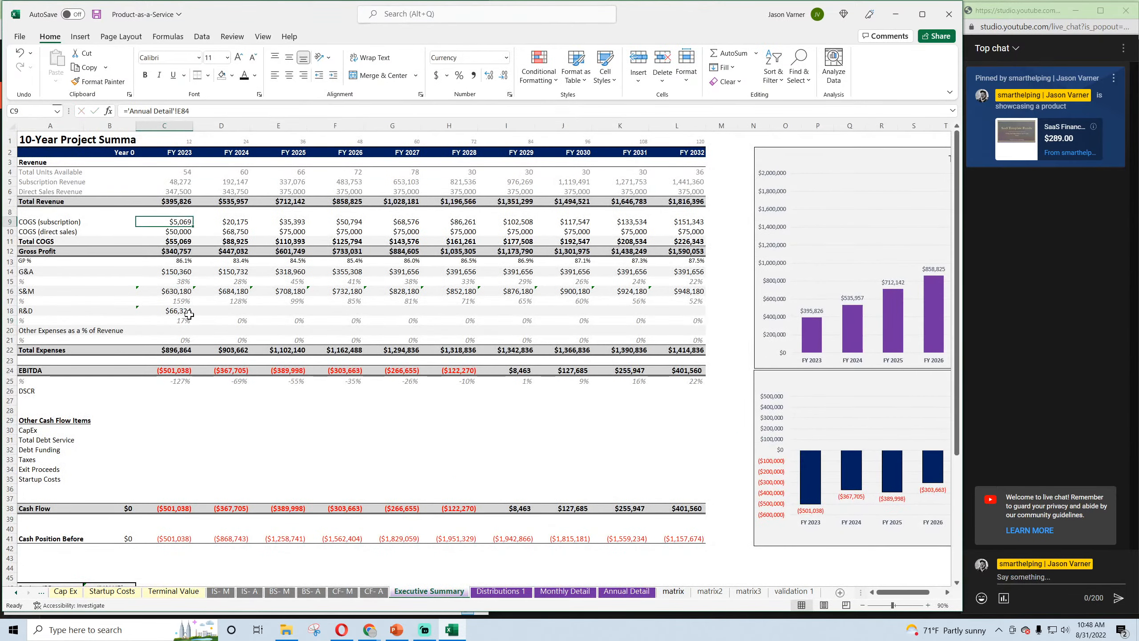
{"action": "left_click_drag", "start_coordinate": [192, 315], "coordinate": [683, 323]}
Set Other Expenses as a % of Revenue in C20 to Annual Detail E200 plus E207 and fill it across through FY 2032
{"action": "left_click", "coordinate": [184, 331]}
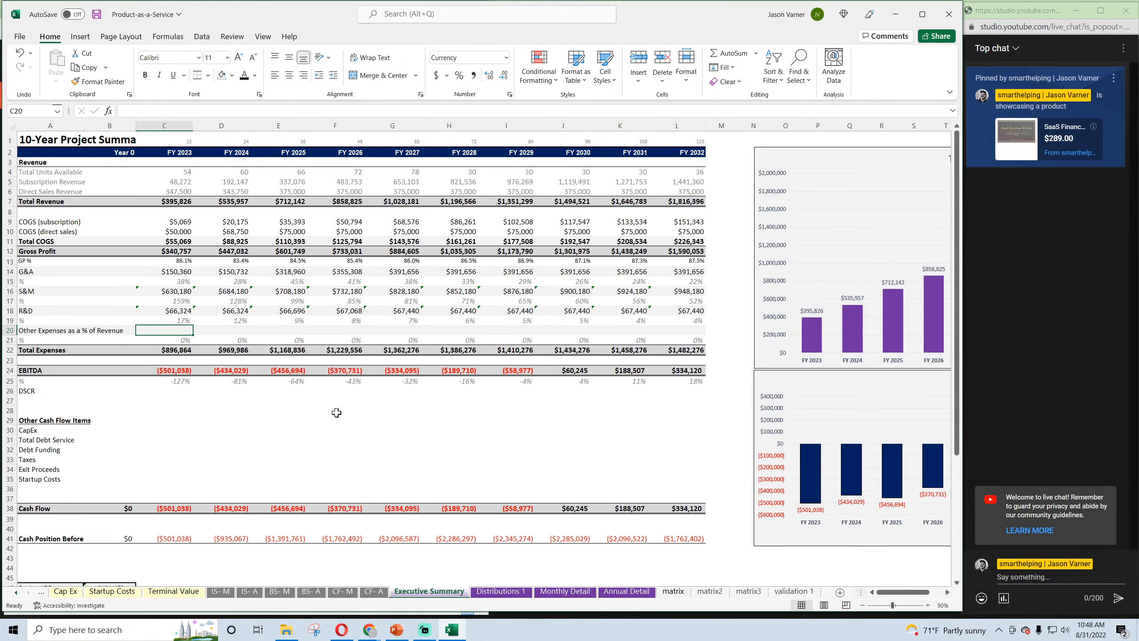
{"action": "type", "text": "="}
{"action": "left_click", "coordinate": [627, 591]}
{"action": "scroll", "coordinate": [292, 502], "scroll_direction": "down", "scroll_amount": 10}
{"action": "scroll", "coordinate": [280, 363], "scroll_direction": "up", "scroll_amount": 4}
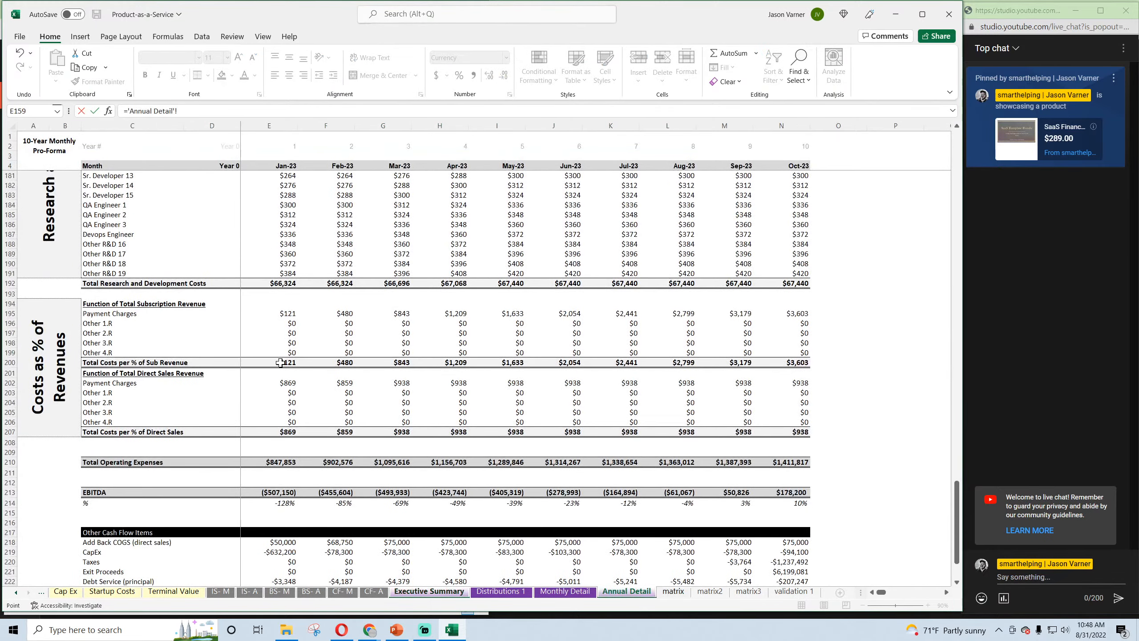
{"action": "left_click", "coordinate": [286, 431]}
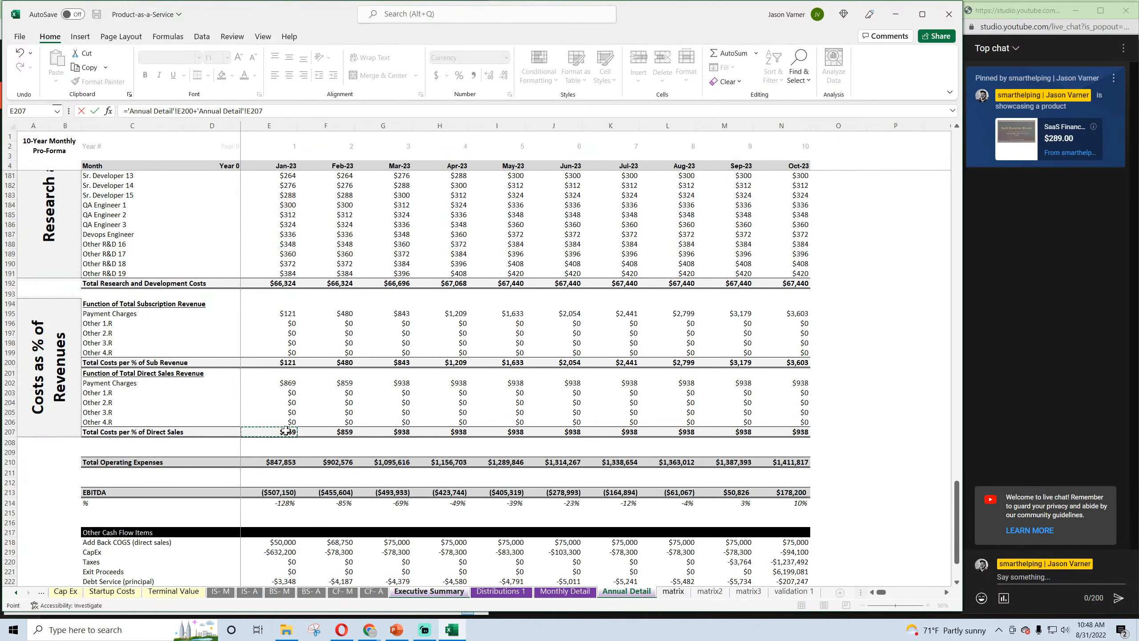
{"action": "key", "text": "Return"}
{"action": "left_click", "coordinate": [191, 332]}
{"action": "left_click_drag", "start_coordinate": [191, 332], "coordinate": [684, 339]}
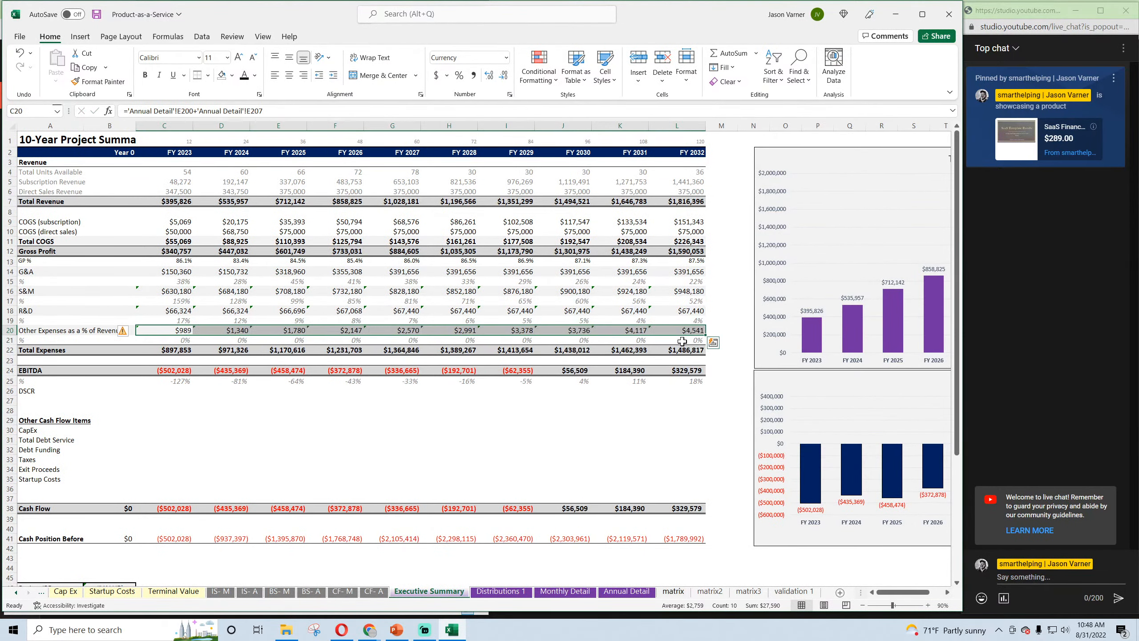
Insert a row above CapEx under Other Cash Flow Items and label it "Add Back Direct Sales COGS"
{"action": "left_click_drag", "start_coordinate": [39, 430], "coordinate": [159, 429]}
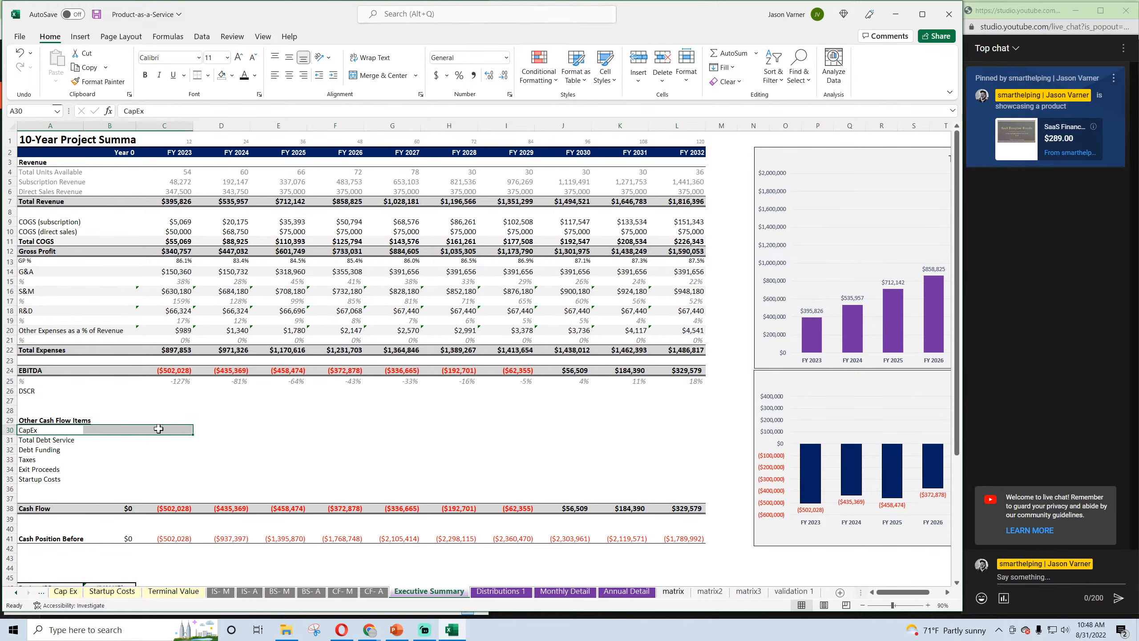
{"action": "left_click", "coordinate": [159, 430]}
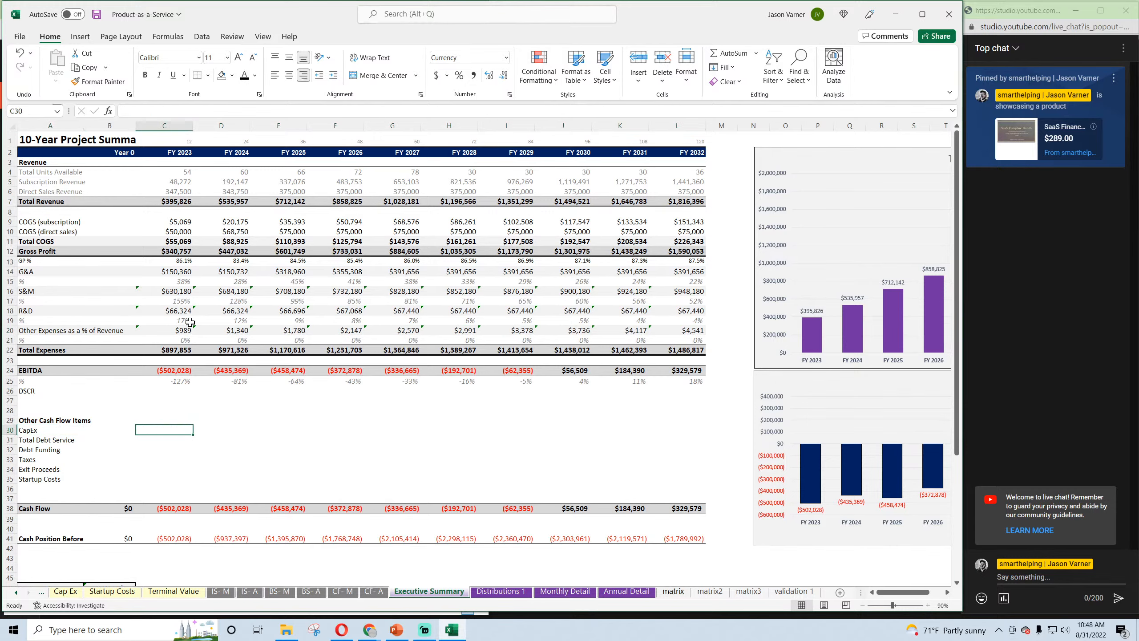
{"action": "left_click", "coordinate": [180, 231]}
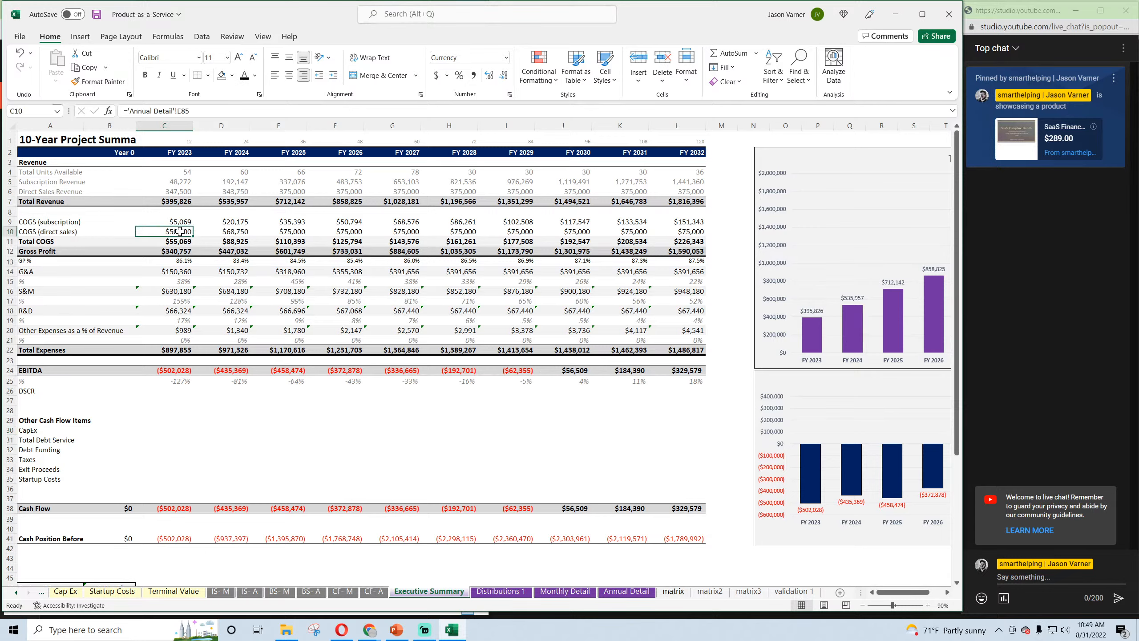
{"action": "left_click", "coordinate": [80, 430]}
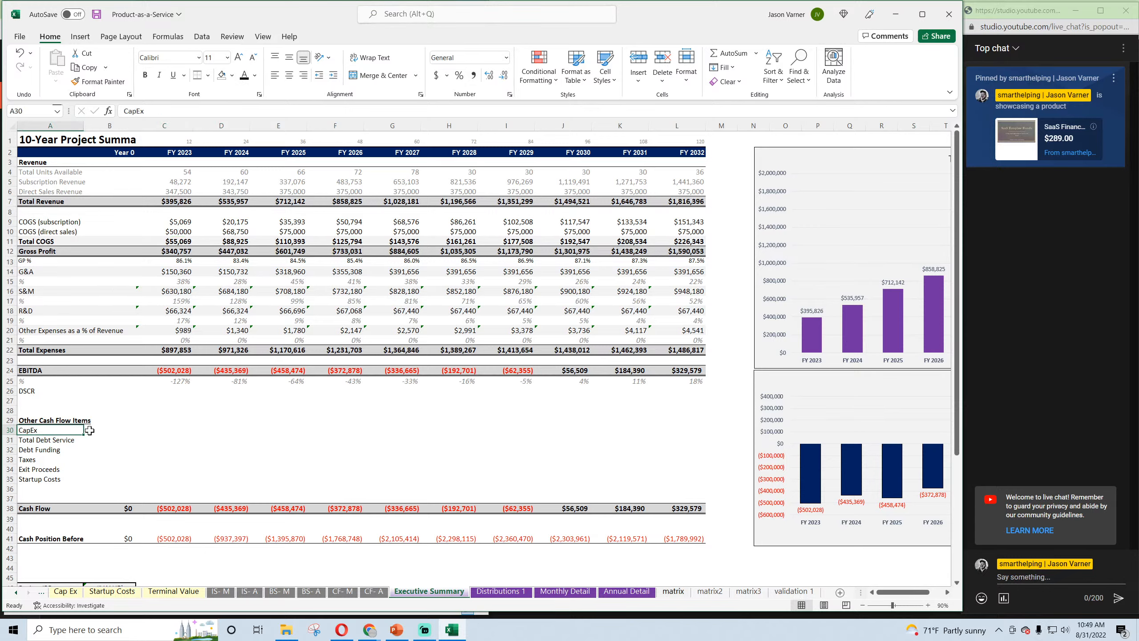
{"action": "right_click", "coordinate": [9, 430]}
{"action": "left_click", "coordinate": [36, 325]}
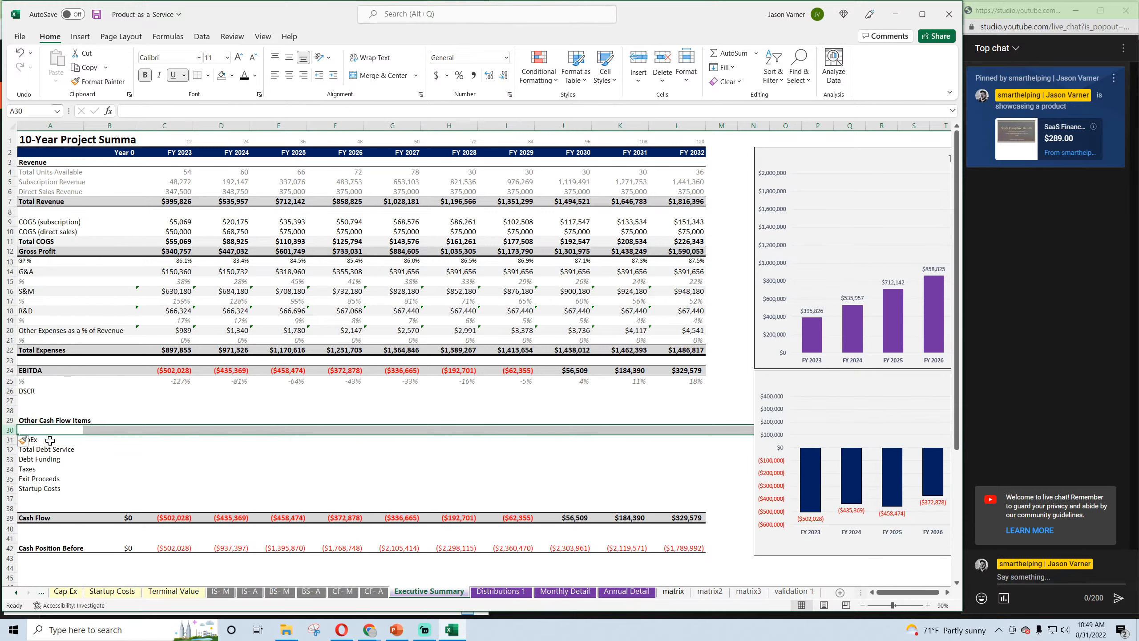
{"action": "type", "text": "Add"}
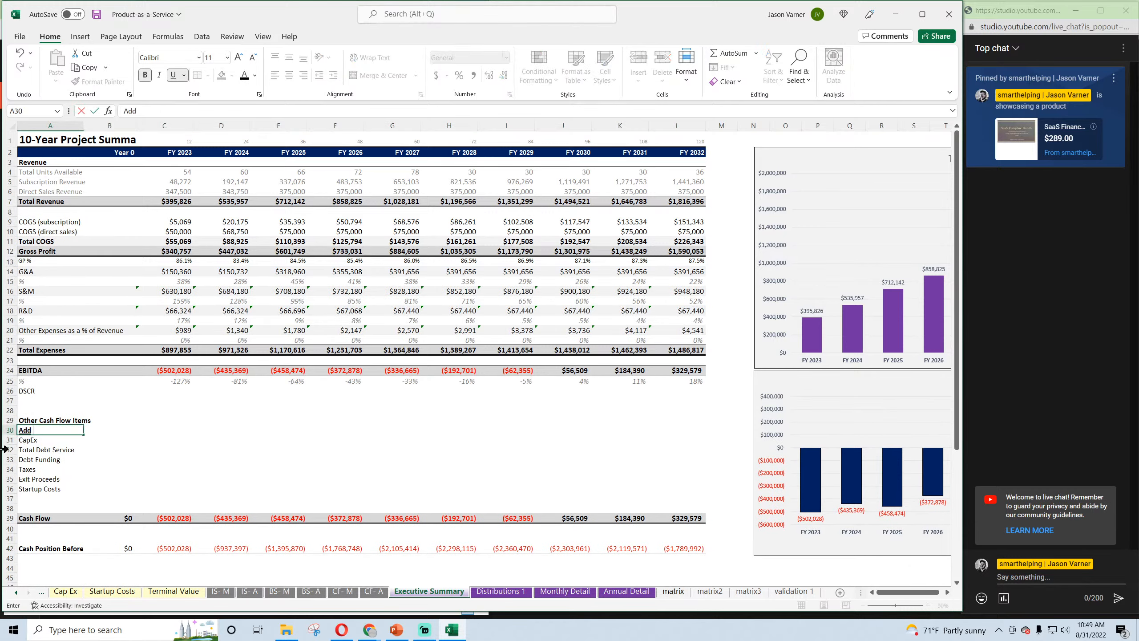
{"action": "type", "text": " Back DIrect Sales COGS"}
{"action": "key", "text": "Return"}
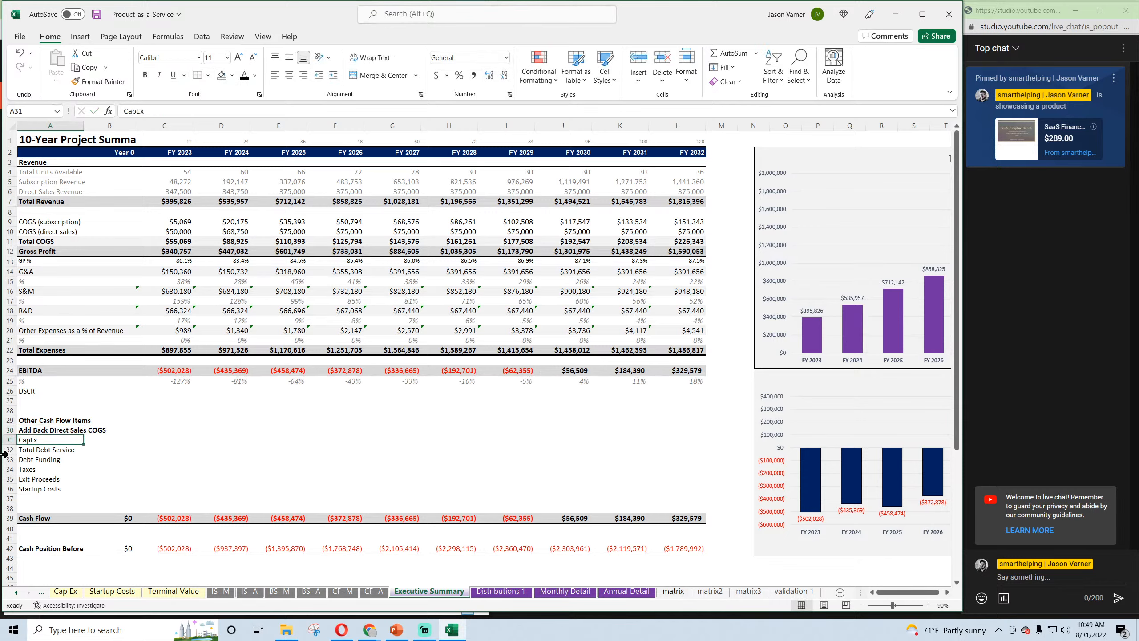
Remove the underline and bold from the Add Back Direct Sales COGS label in A30
{"action": "left_click", "coordinate": [35, 430]}
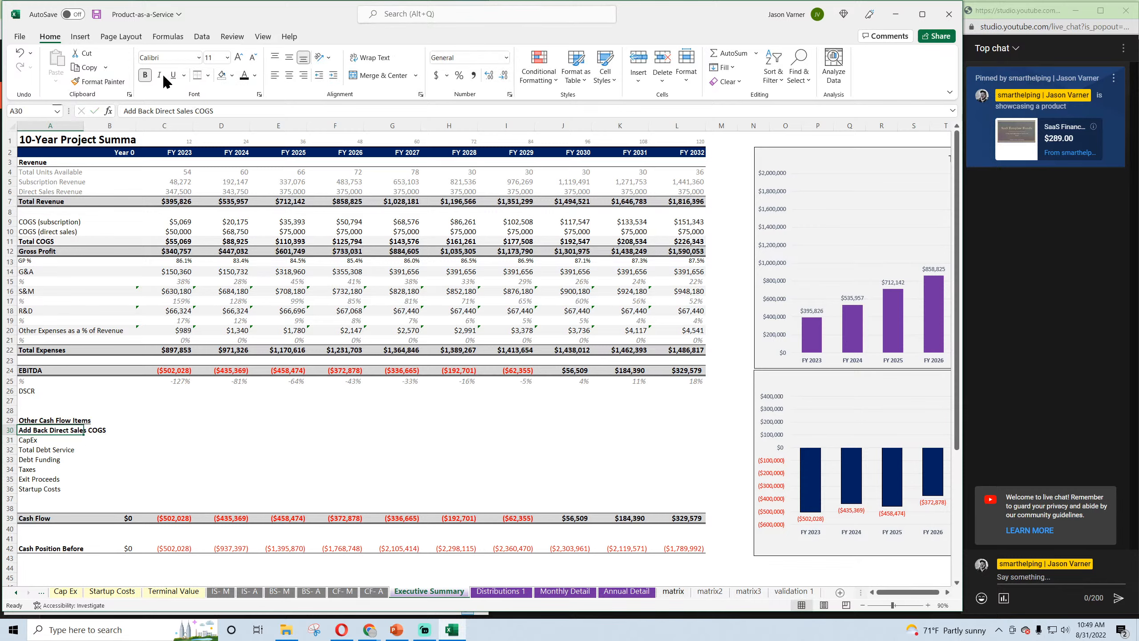
{"action": "left_click", "coordinate": [145, 75]}
{"action": "left_click", "coordinate": [85, 430]}
Set C30 to =C10 to add back direct sales COGS and fill the row across through FY 2032
{"action": "left_click", "coordinate": [153, 429]}
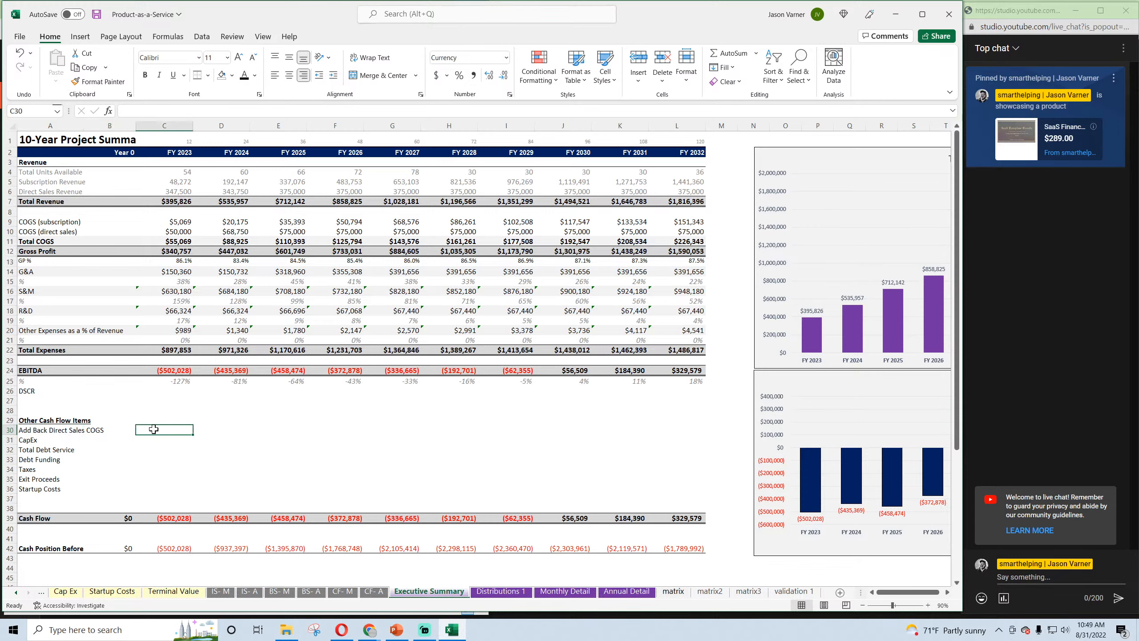
{"action": "type", "text": "=c10"}
{"action": "key", "text": "Return"}
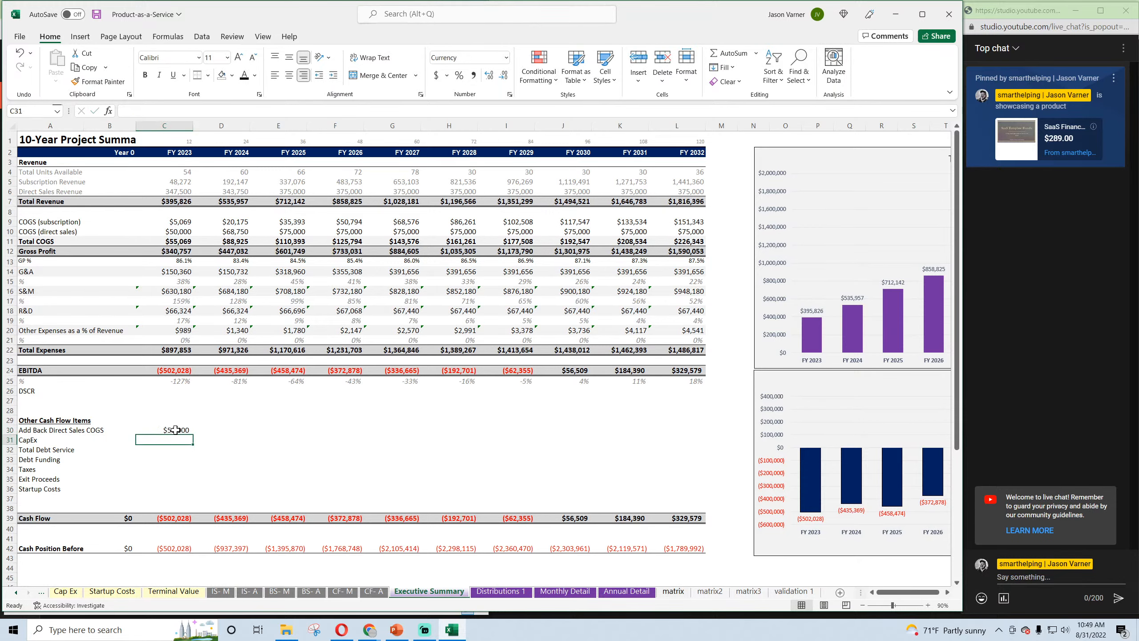
{"action": "left_click_drag", "start_coordinate": [175, 430], "coordinate": [678, 430]}
{"action": "key", "text": "ctrl+r"}
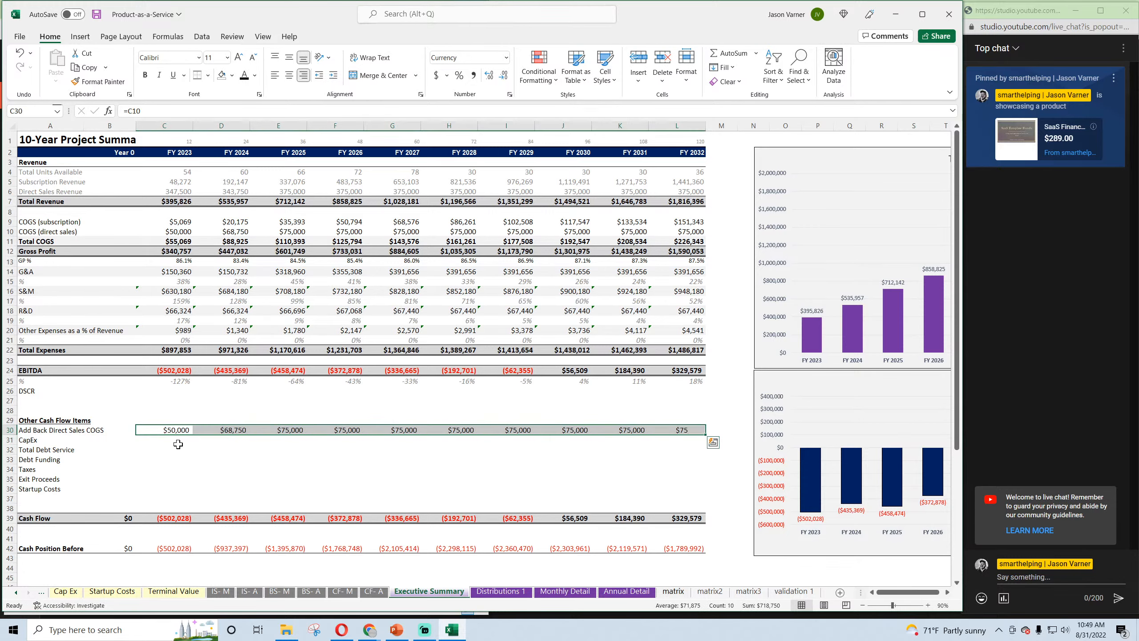
Link the FY 2023 CapEx cell C31 to the first-year CapEx in E219 of the Annual Detail sheet
{"action": "left_click", "coordinate": [178, 444]}
{"action": "type", "text": "="}
{"action": "left_click", "coordinate": [626, 591]}
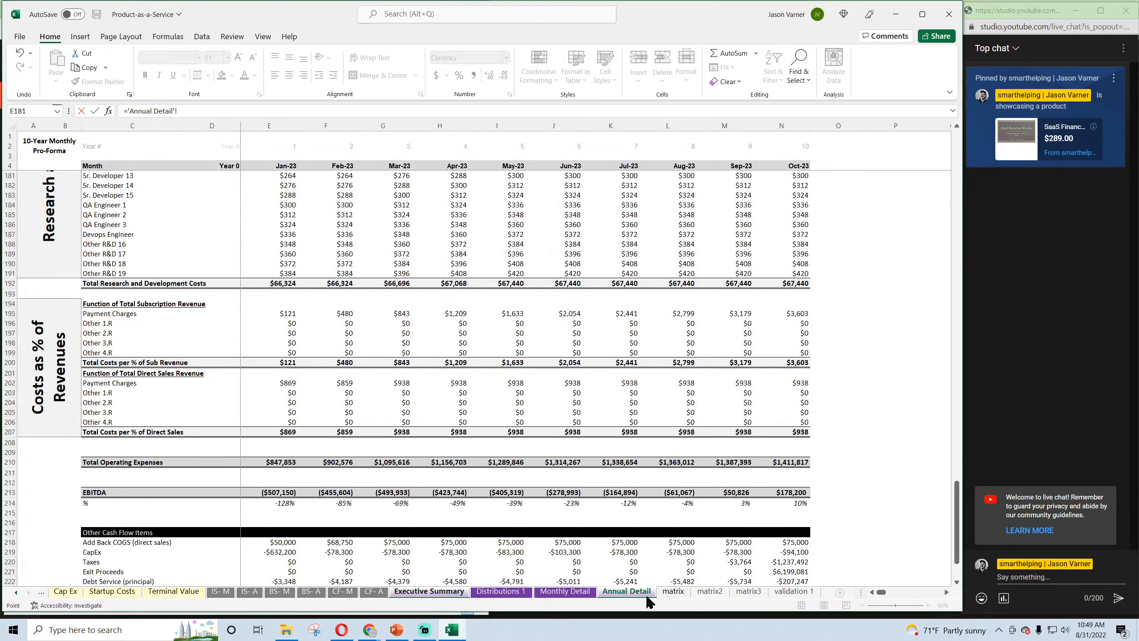
{"action": "scroll", "coordinate": [284, 478], "scroll_direction": "down", "scroll_amount": 11}
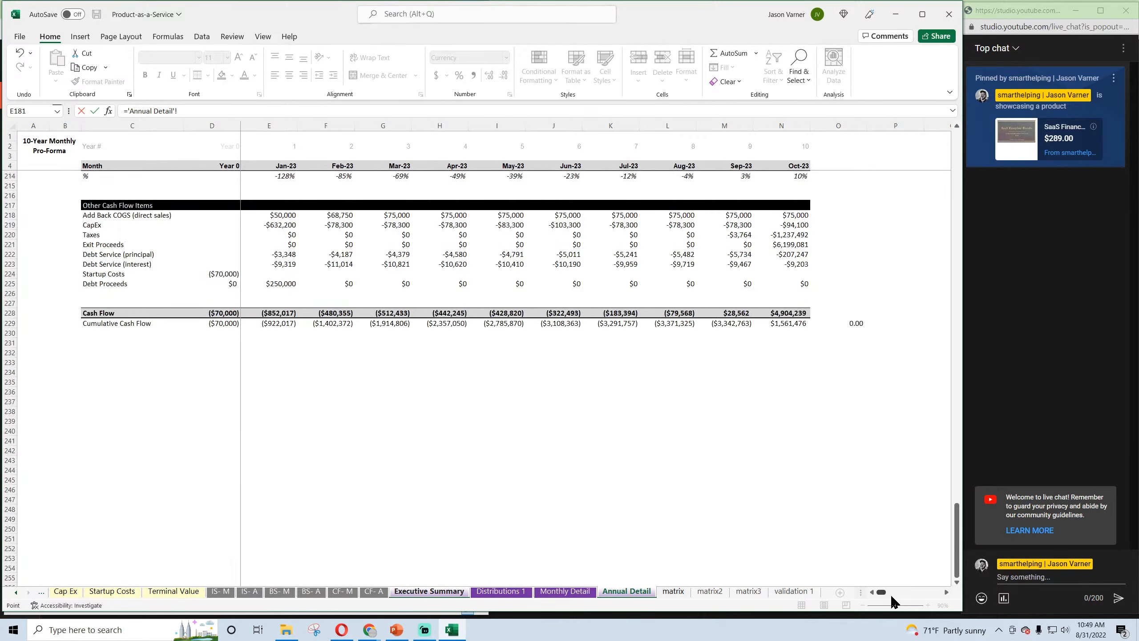
{"action": "left_click", "coordinate": [275, 224]}
{"action": "key", "text": "Return"}
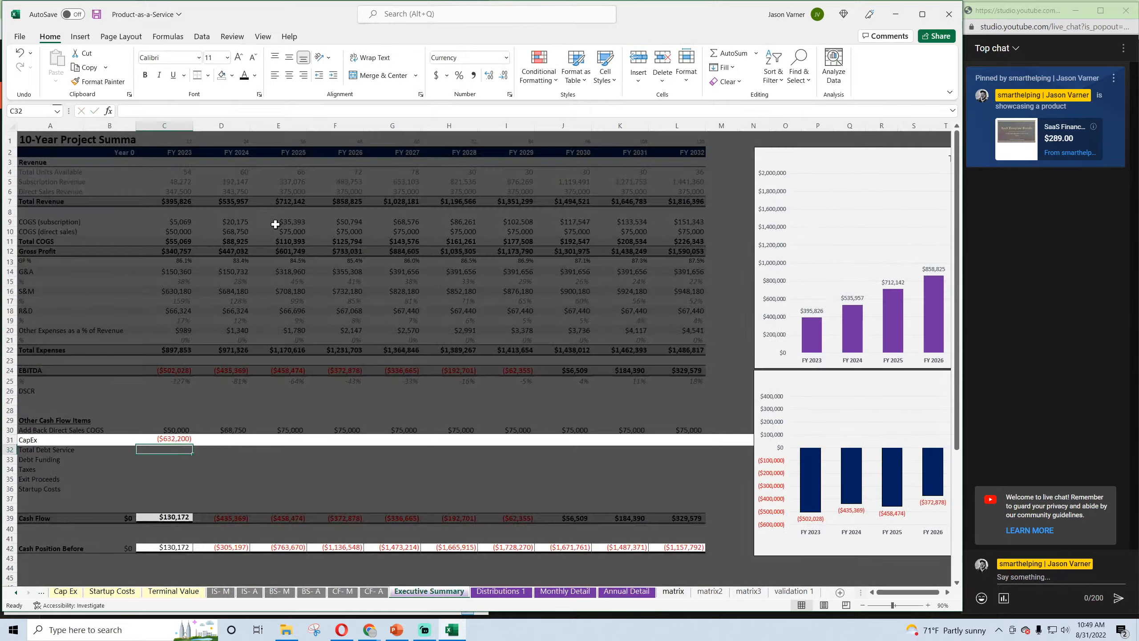
Set Total Debt Service in C32 to the sum of debt service principal E222 and interest E223 on Annual Detail
{"action": "type", "text": "="}
{"action": "left_click", "coordinate": [607, 590]}
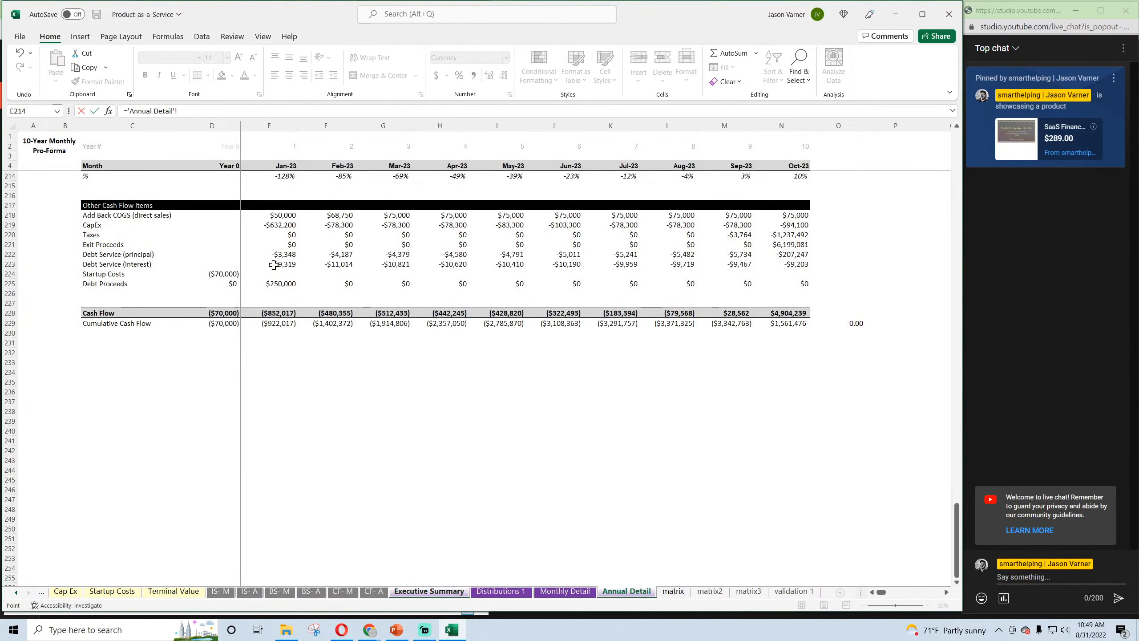
{"action": "left_click", "coordinate": [279, 264]}
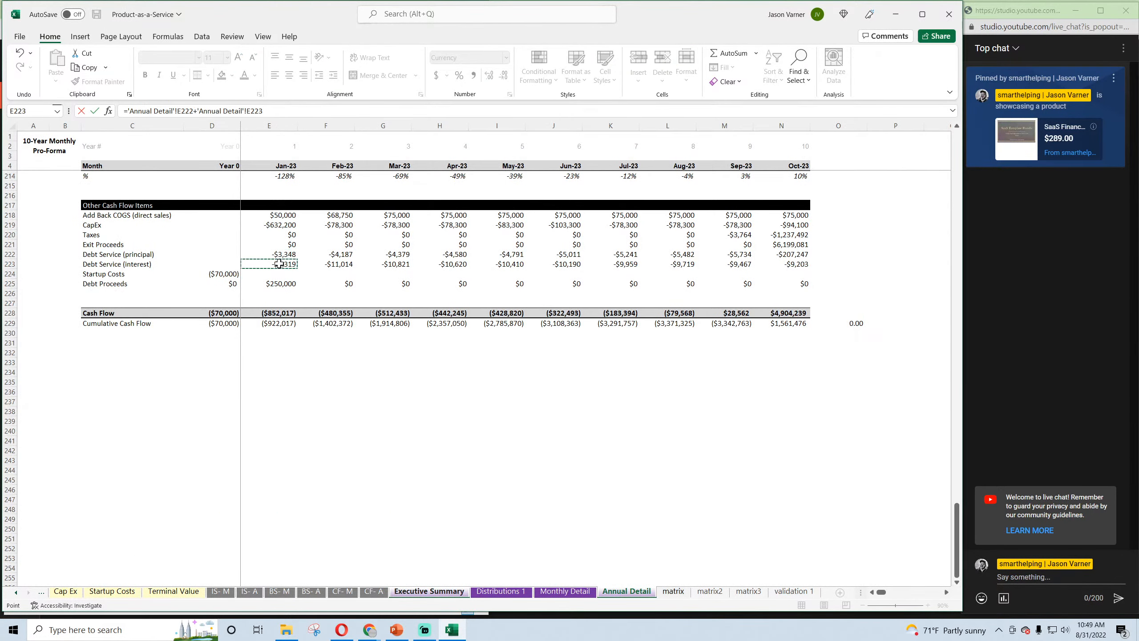
{"action": "key", "text": "Return"}
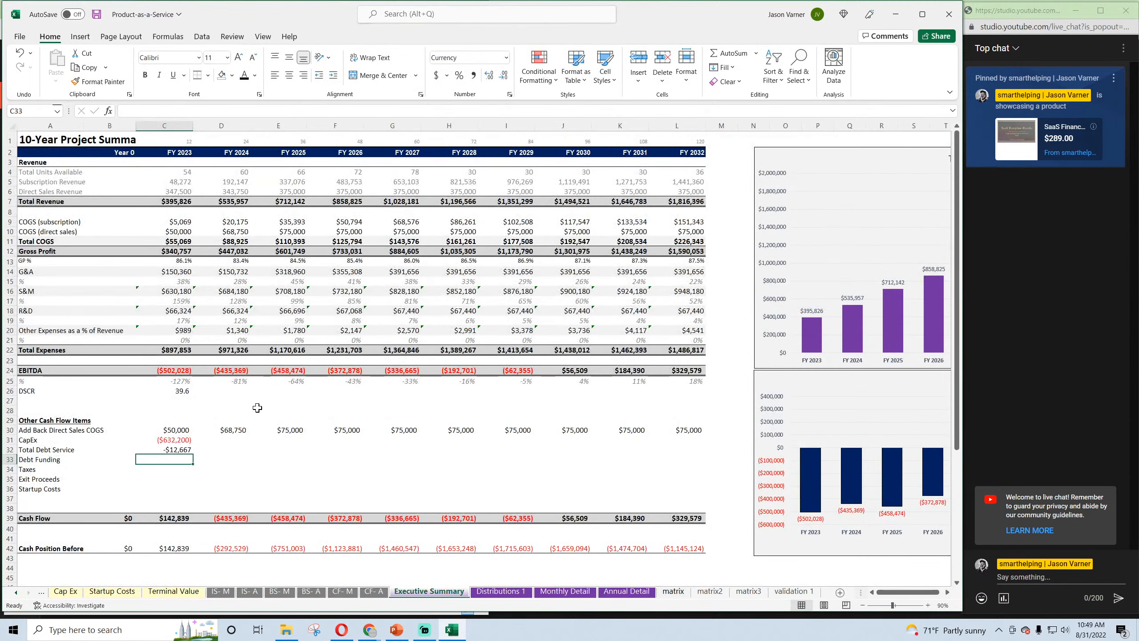
Link the Year 0 Debt Funding cell B33 to Debt Proceeds in Annual Detail D225 and fill it across through FY 2029
{"action": "left_click", "coordinate": [124, 455]}
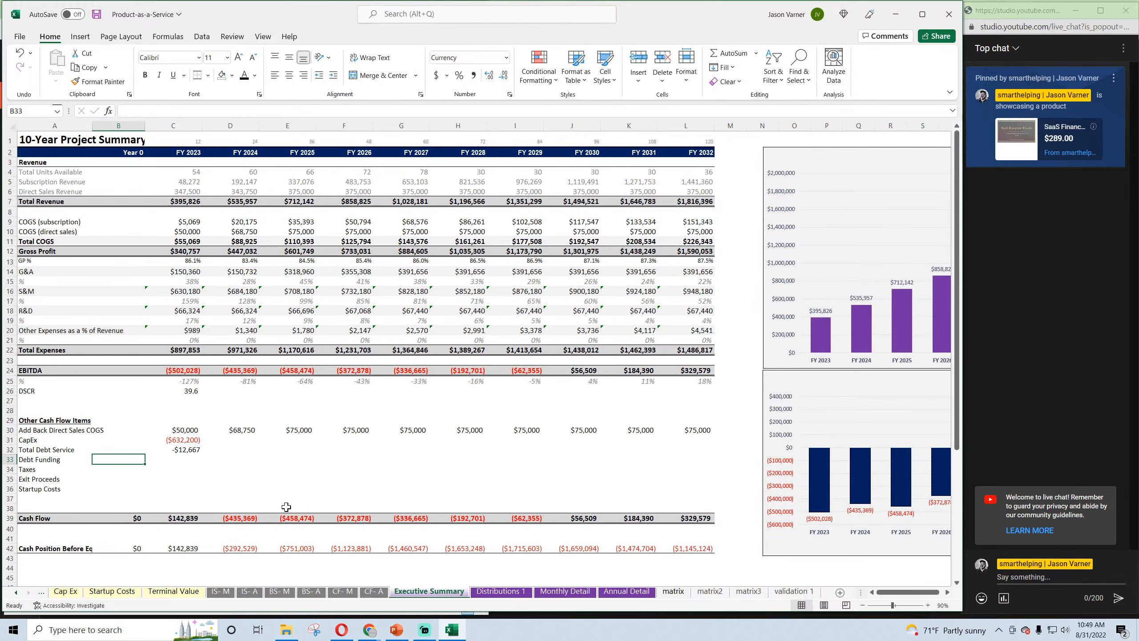
{"action": "type", "text": "="}
{"action": "key", "text": "ctrl+Page_Down"}
{"action": "key", "text": "ctrl+Page_Down"}
{"action": "key", "text": "ctrl+Page_Down"}
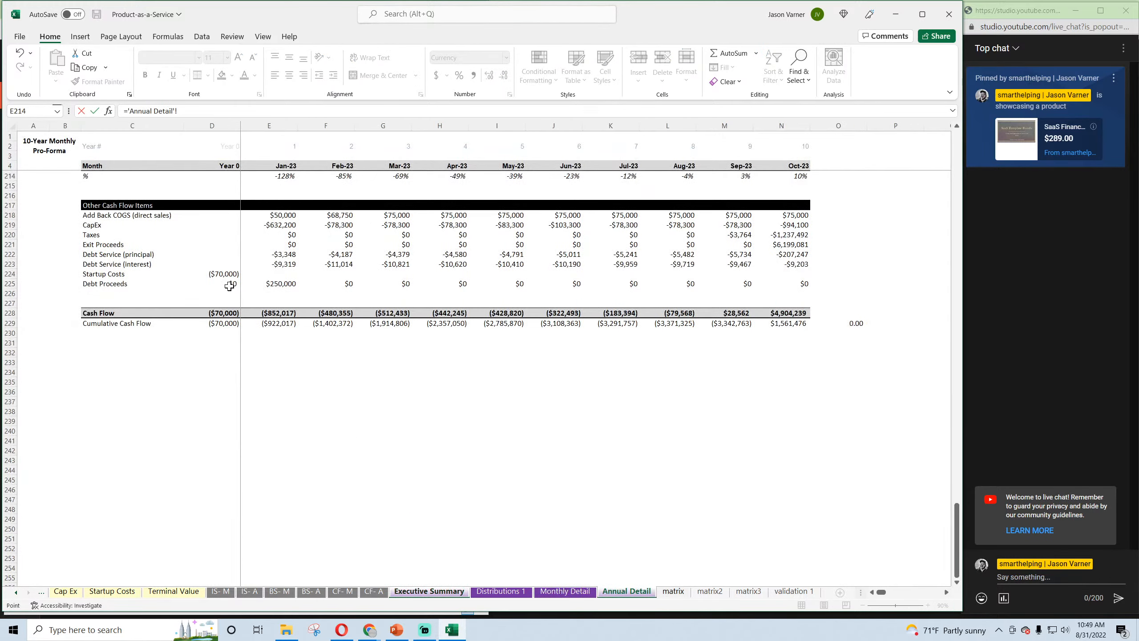
{"action": "left_click", "coordinate": [230, 286]}
{"action": "key", "text": "Return"}
{"action": "left_click_drag", "start_coordinate": [146, 464], "coordinate": [543, 463]}
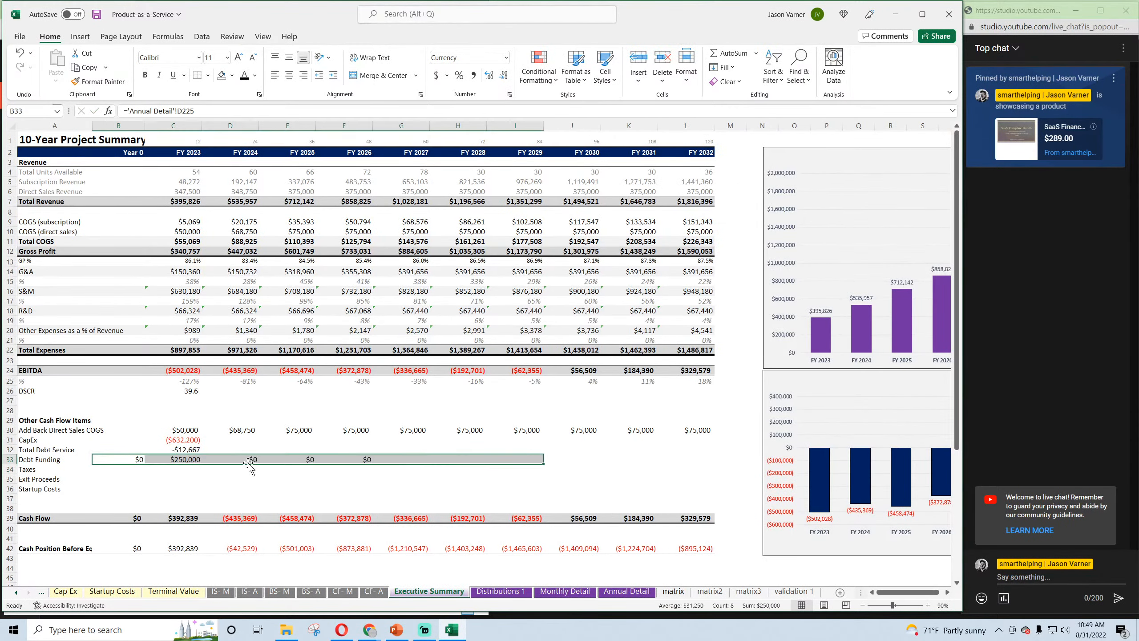
Link the FY 2023 Taxes cell C34 to E220 on Annual Detail and fill it across through FY 2029
{"action": "left_click", "coordinate": [175, 460]}
{"action": "type", "text": "="}
{"action": "key", "text": "ctrl+Page_Down"}
{"action": "key", "text": "ctrl+Page_Down"}
{"action": "key", "text": "ctrl+Page_Down"}
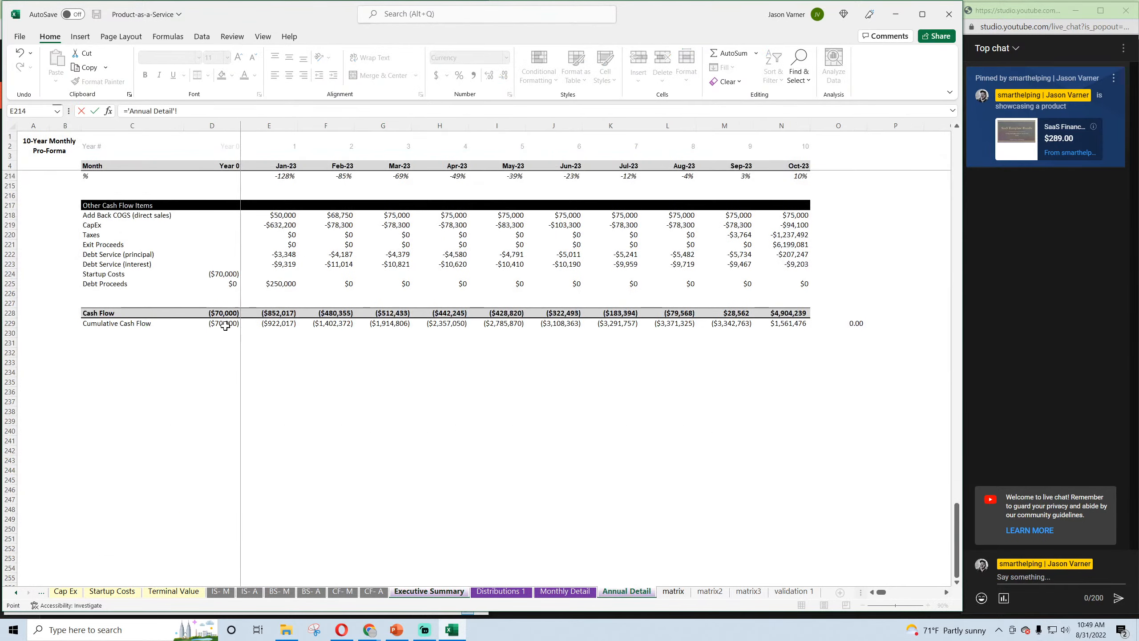
{"action": "left_click", "coordinate": [285, 238]}
{"action": "key", "text": "Return"}
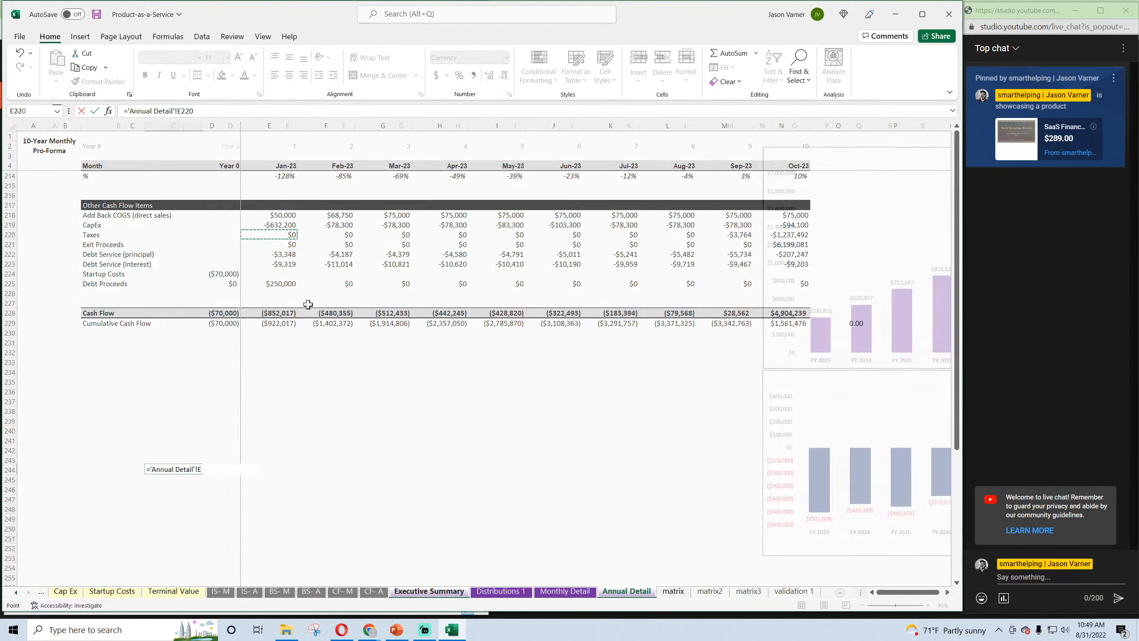
{"action": "left_click_drag", "start_coordinate": [202, 472], "coordinate": [543, 469]}
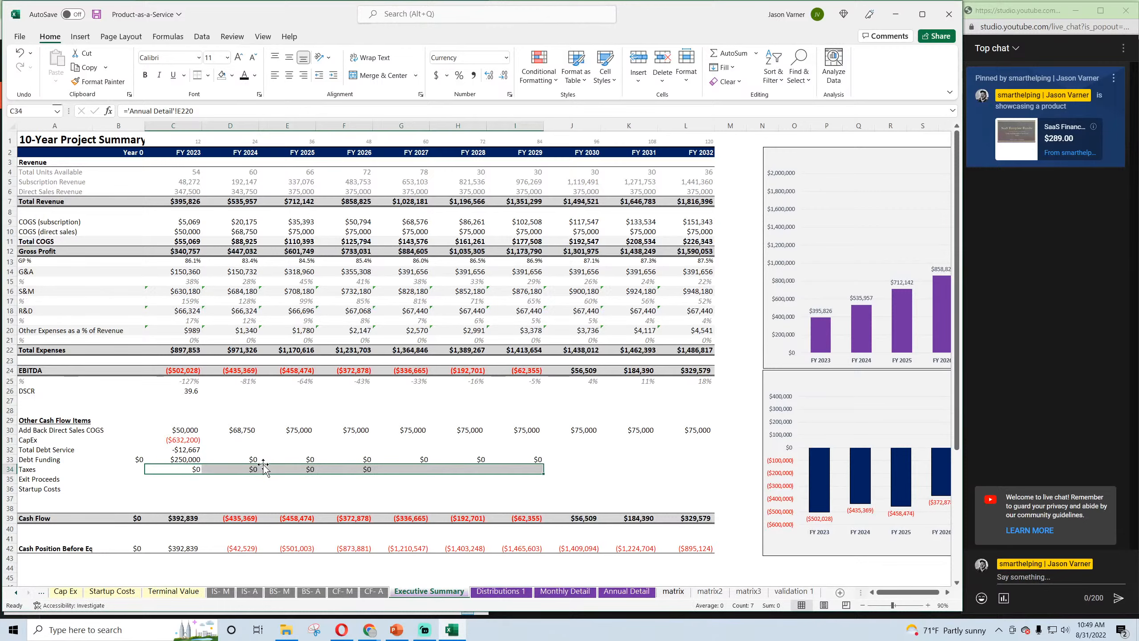
Link the FY 2023 Exit Proceeds cell C35 to E221 on Annual Detail and fill it across through FY 2030
{"action": "left_click", "coordinate": [147, 480]}
{"action": "type", "text": "="}
{"action": "key", "text": "ctrl+Page_Down"}
{"action": "key", "text": "ctrl+Page_Down"}
{"action": "key", "text": "ctrl+Page_Down"}
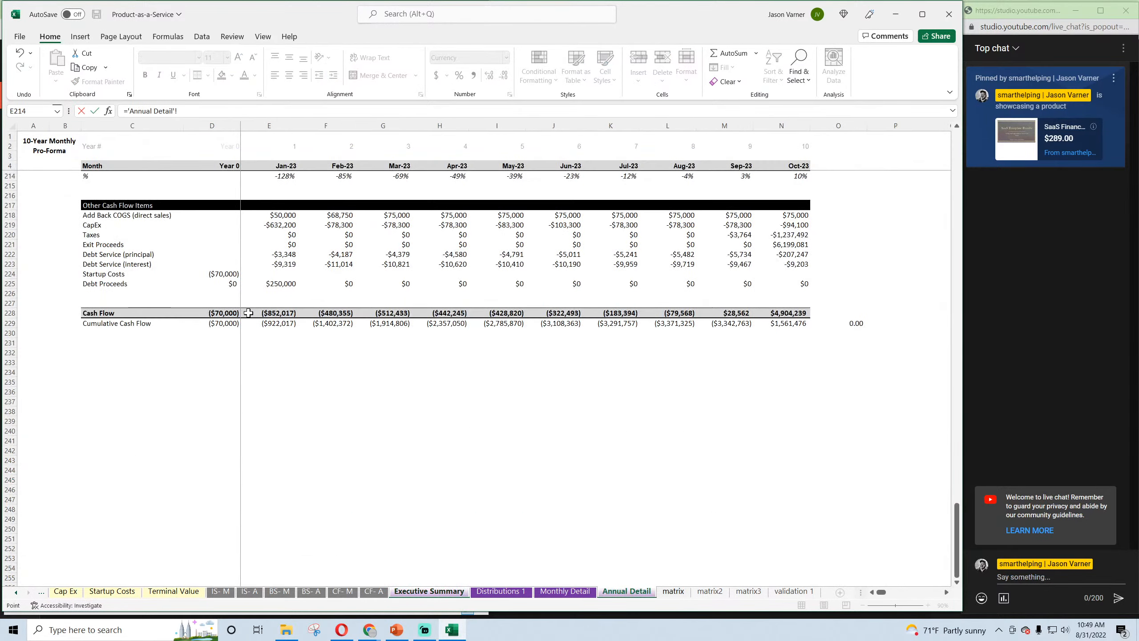
{"action": "key", "text": "Return"}
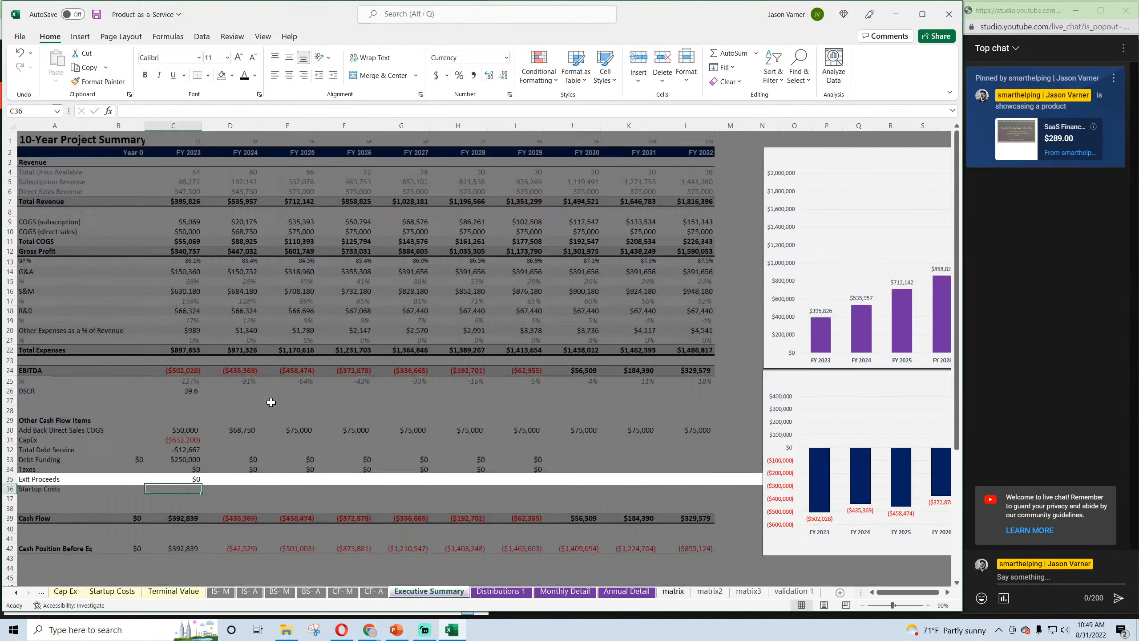
{"action": "left_click", "coordinate": [179, 480]}
{"action": "left_click_drag", "start_coordinate": [202, 483], "coordinate": [601, 481]}
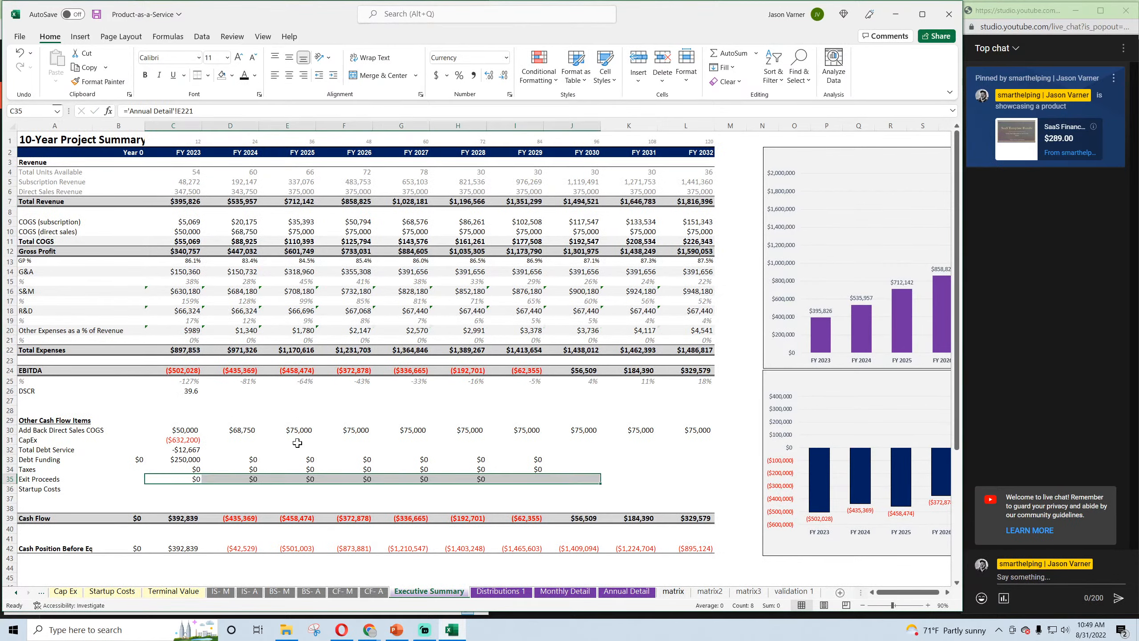
Link the Year 0 Startup Costs cell B36 to the startup costs in D224 of the Annual Detail sheet
{"action": "left_click", "coordinate": [185, 492]}
{"action": "type", "text": "="}
{"action": "key", "text": "ctrl+Page_Down"}
{"action": "key", "text": "ctrl+Page_Down"}
{"action": "key", "text": "ctrl+Page_Down"}
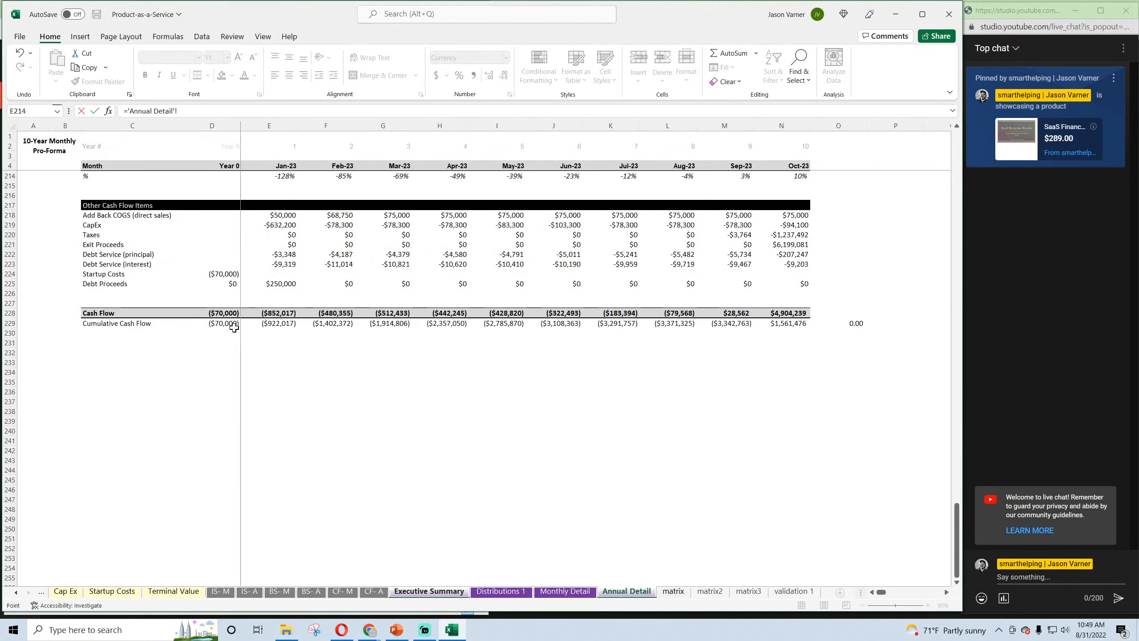
{"action": "left_click", "coordinate": [229, 274]}
{"action": "key", "text": "Return"}
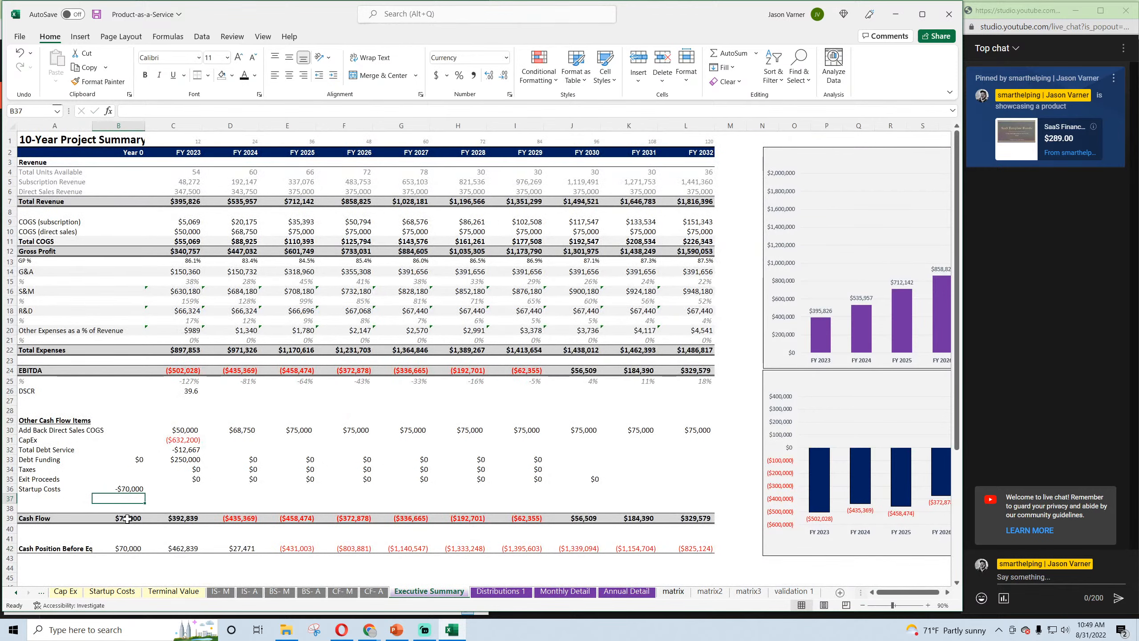
Replace the Year 0 Cash Flow formula in B39 with =SUM(B24:B38) and fill it across through FY 2032
{"action": "left_click", "coordinate": [127, 519]}
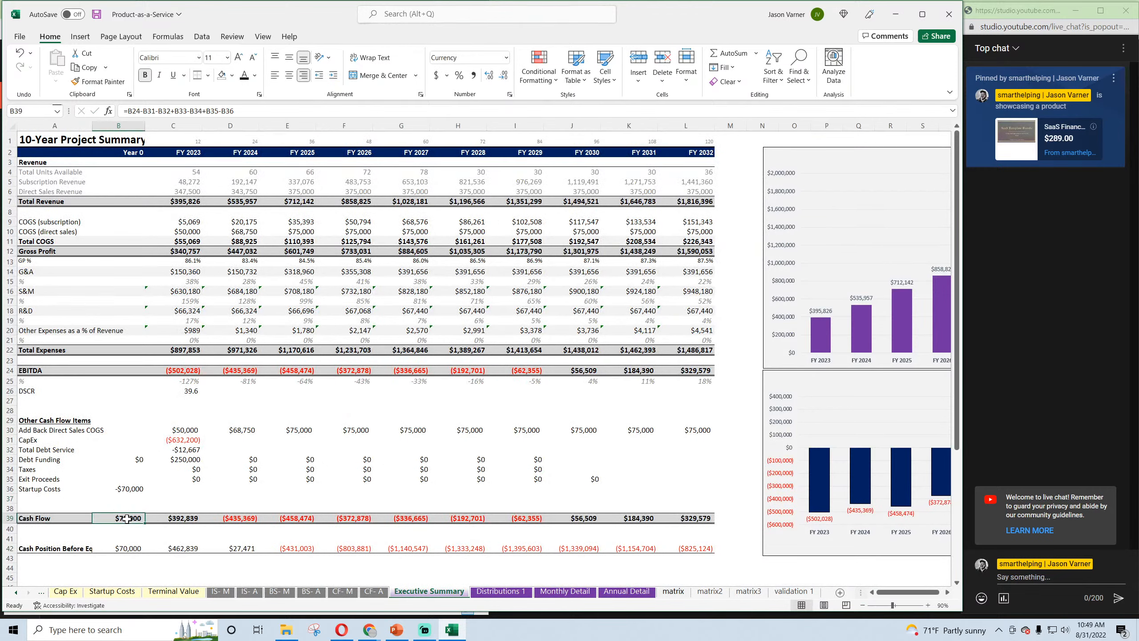
{"action": "left_click", "coordinate": [729, 53]}
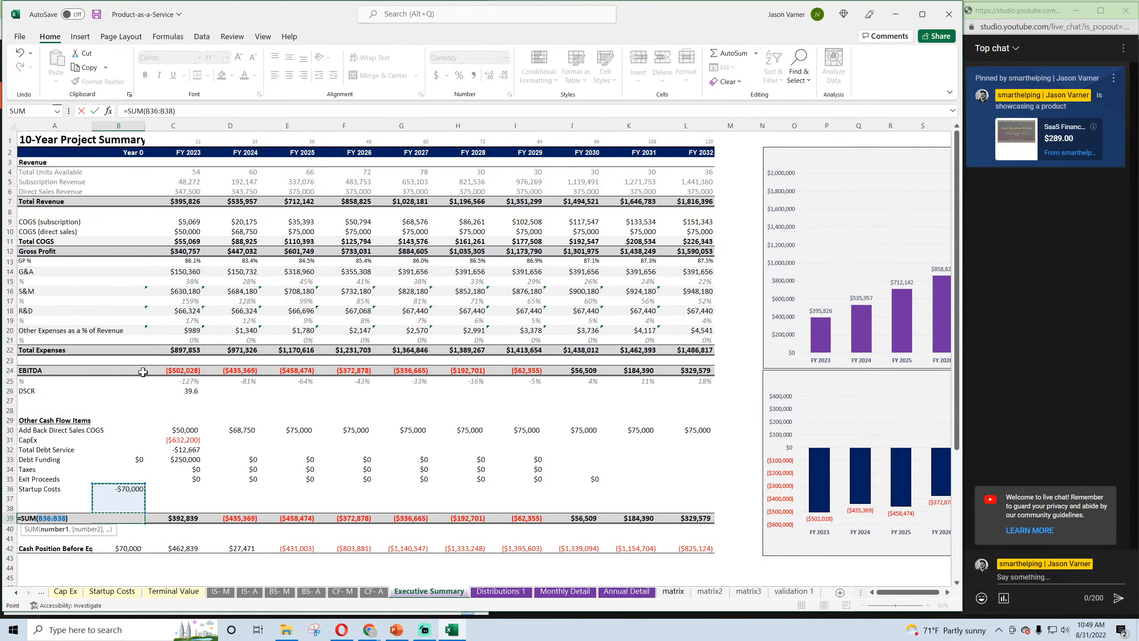
{"action": "left_click_drag", "start_coordinate": [143, 372], "coordinate": [729, 533]}
{"action": "key", "text": "Return"}
{"action": "left_click", "coordinate": [135, 519]}
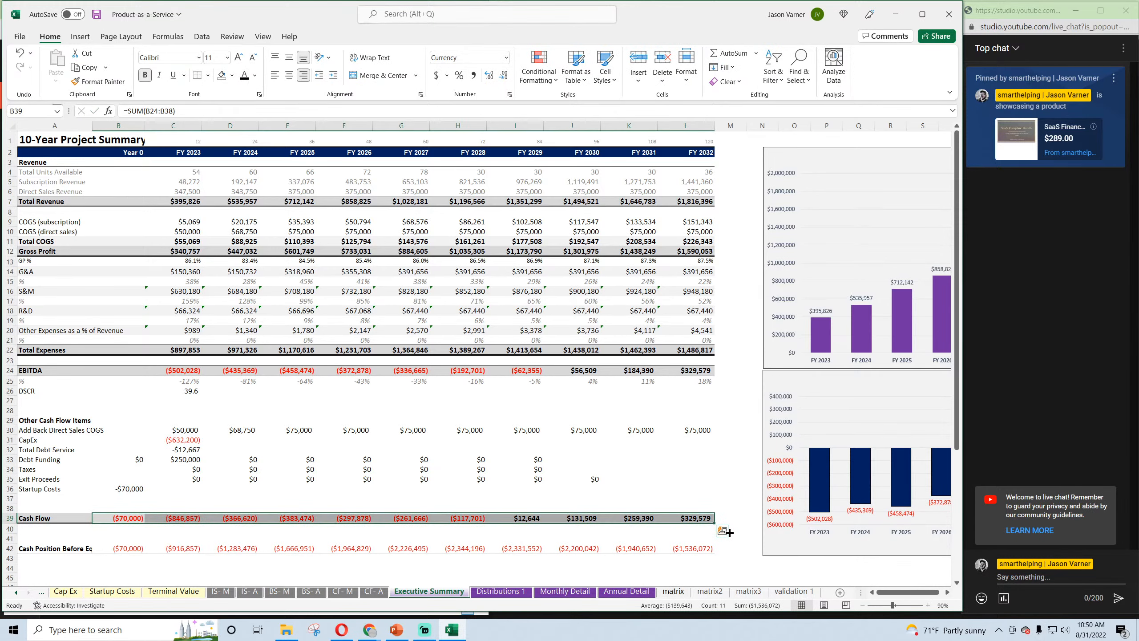
Format the other cash flow items in B30:L36 as Currency with 0 decimals, the $ symbol and negatives in parentheses
{"action": "left_click_drag", "start_coordinate": [192, 434], "coordinate": [110, 430]}
{"action": "left_click", "coordinate": [421, 94]}
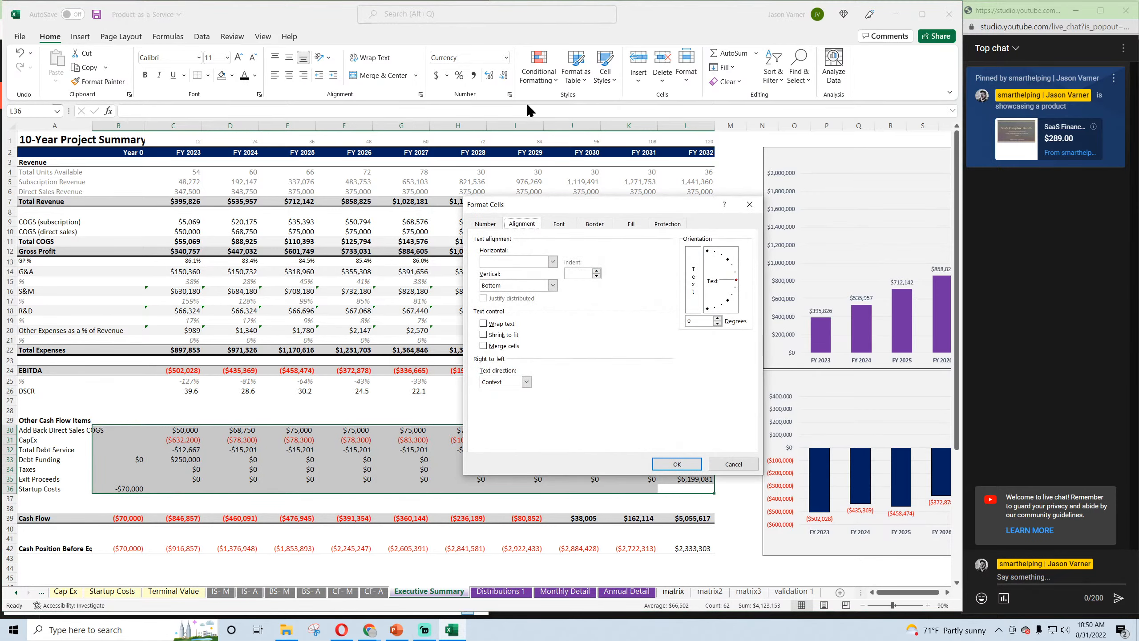
{"action": "left_click", "coordinate": [731, 465]}
{"action": "left_click", "coordinate": [510, 94]}
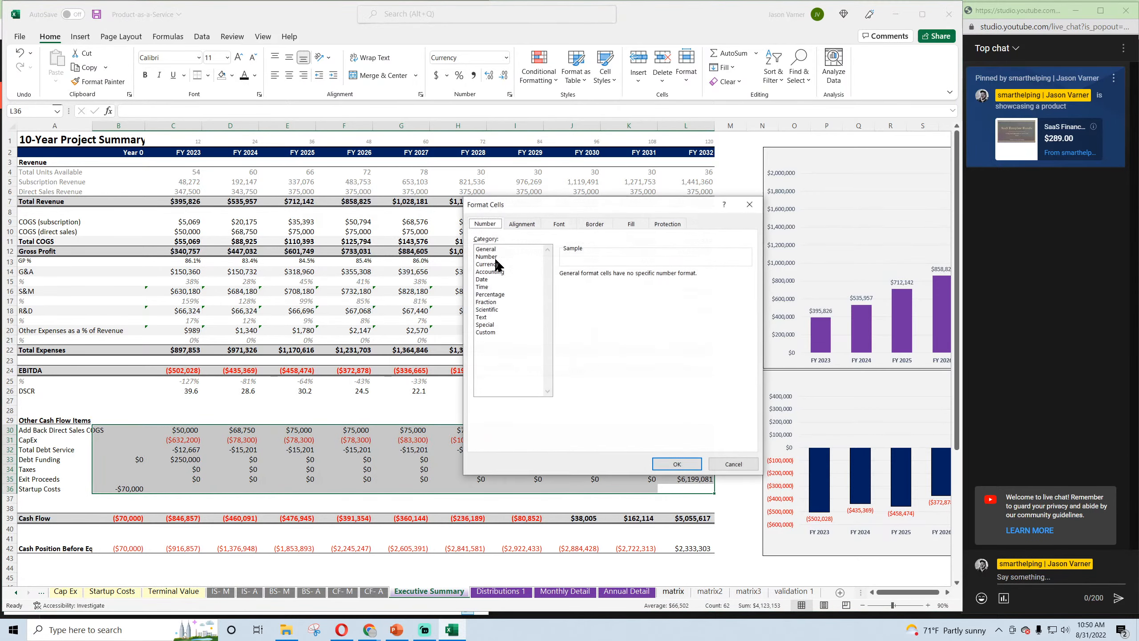
{"action": "left_click", "coordinate": [489, 264]}
{"action": "left_click", "coordinate": [638, 277]}
{"action": "left_click", "coordinate": [628, 288]}
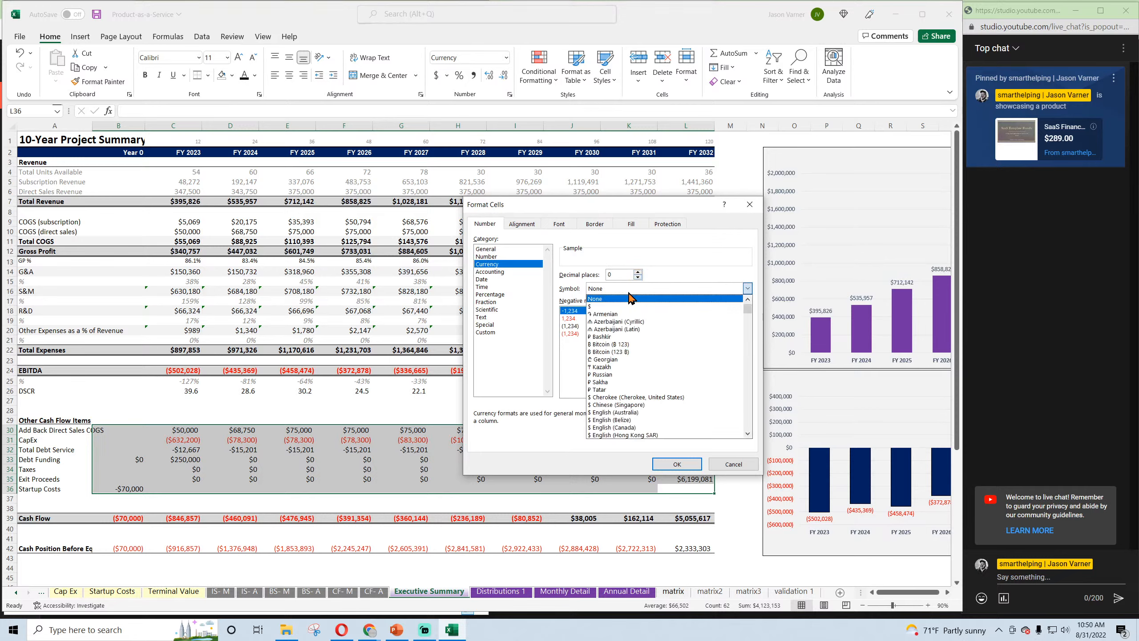
{"action": "left_click", "coordinate": [606, 304]}
{"action": "left_click", "coordinate": [578, 326]}
{"action": "left_click", "coordinate": [677, 464]}
{"action": "left_click", "coordinate": [520, 459]}
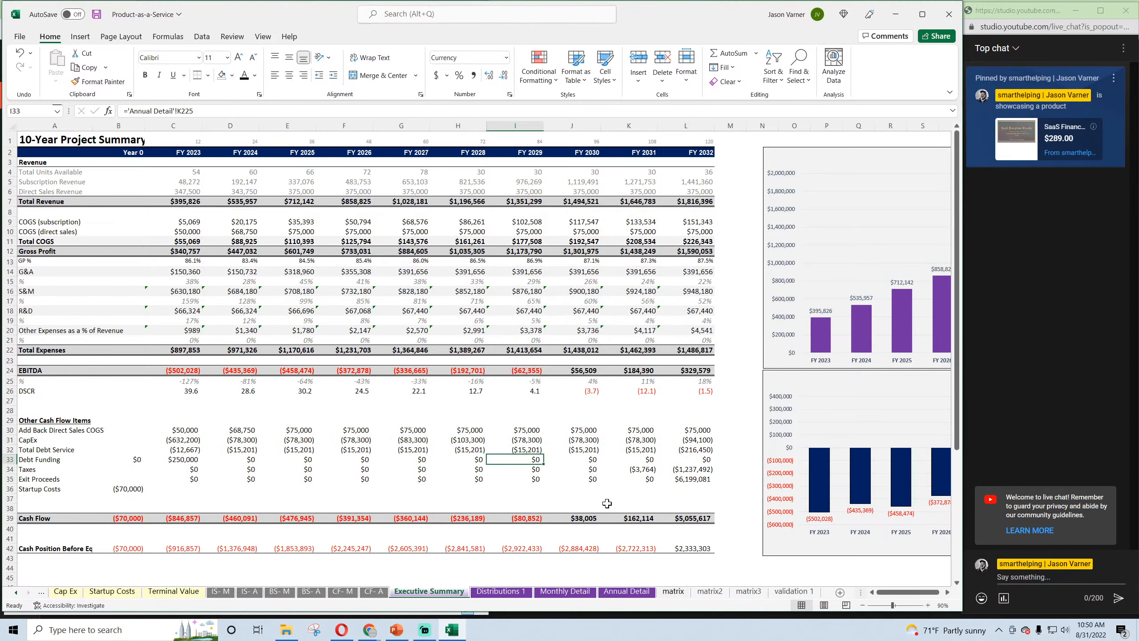
Add a check in L43 that subtracts Annual Detail's final cumulative cash flow N229 from the cash position in L42
{"action": "left_click", "coordinate": [631, 591]}
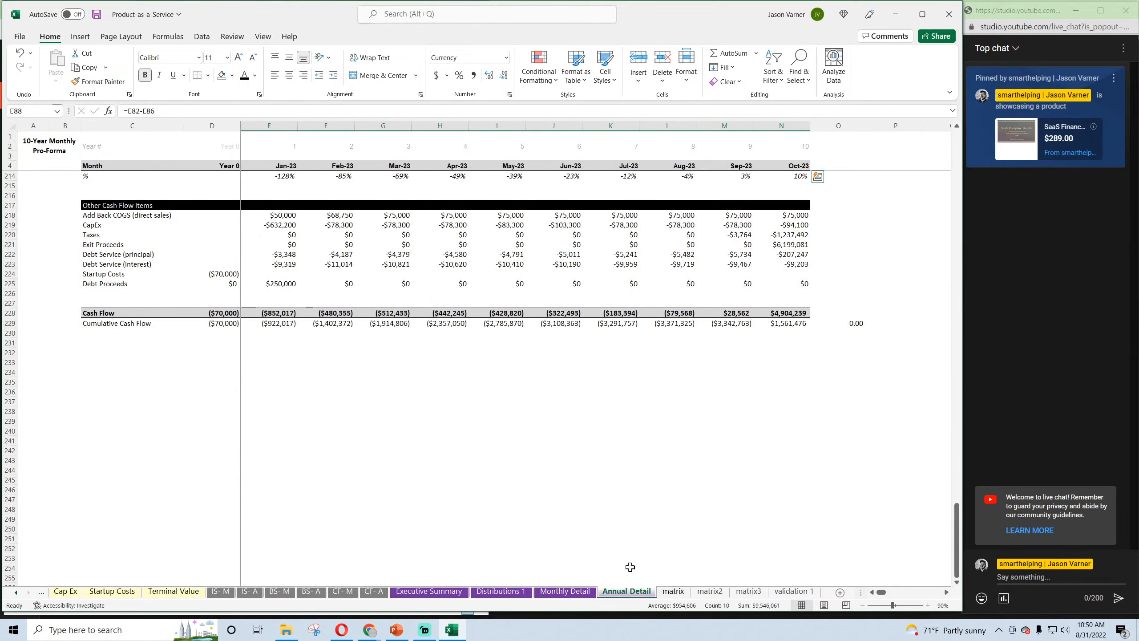
{"action": "left_click", "coordinate": [578, 593]}
{"action": "left_click", "coordinate": [509, 598]}
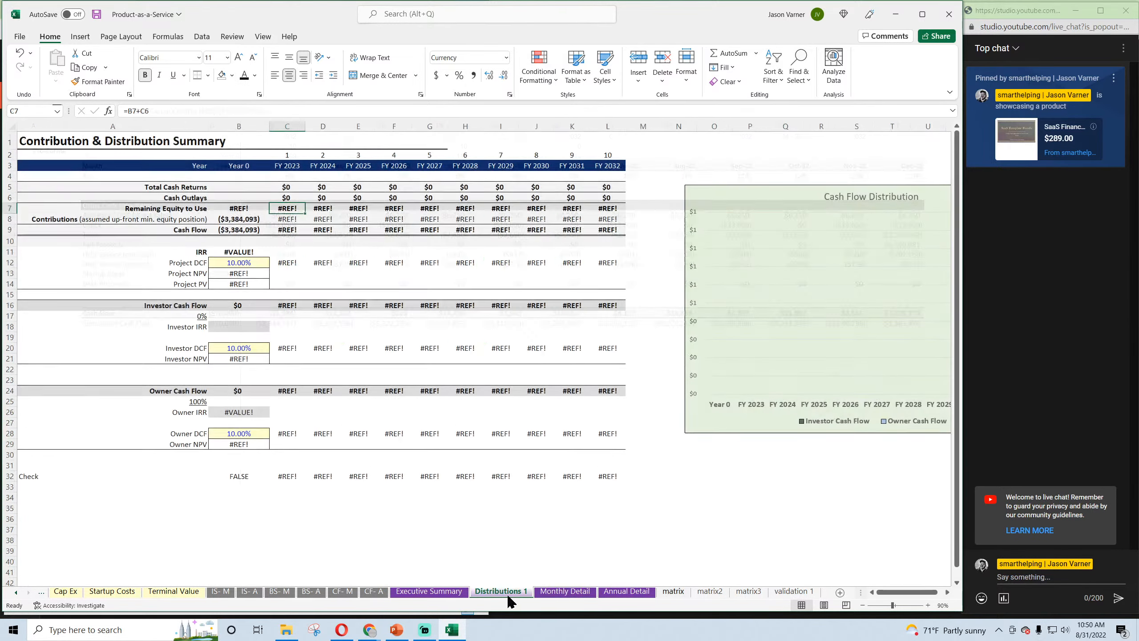
{"action": "left_click", "coordinate": [430, 592]}
{"action": "left_click", "coordinate": [686, 558]}
{"action": "type", "text": "="}
{"action": "left_click", "coordinate": [697, 549]}
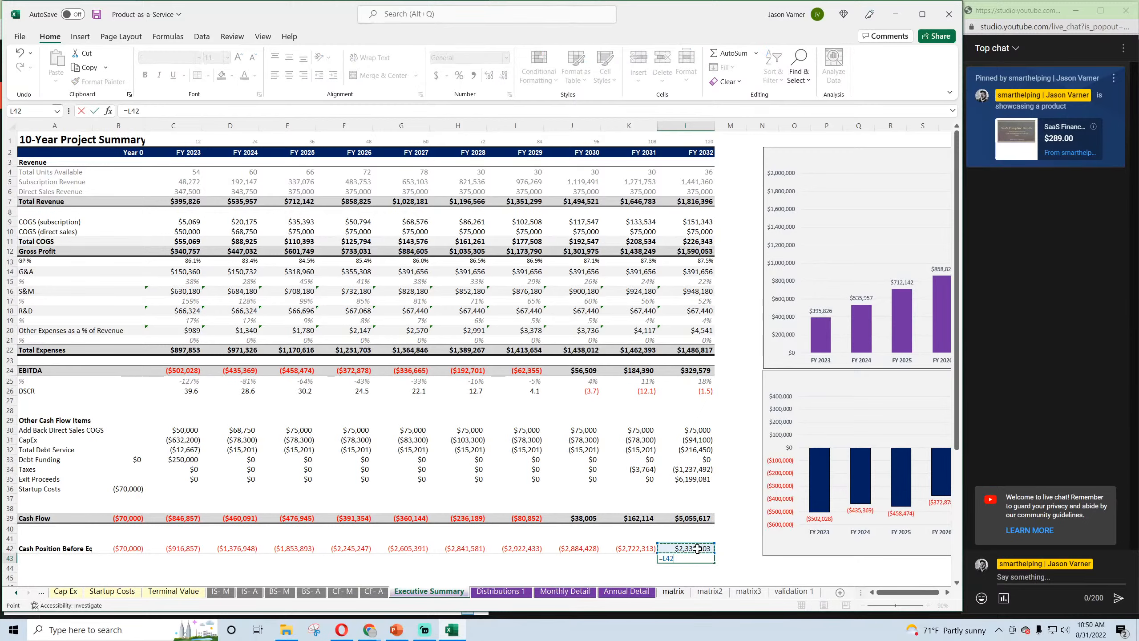
{"action": "type", "text": "-"}
{"action": "left_click", "coordinate": [626, 592]}
{"action": "key", "text": "Return"}
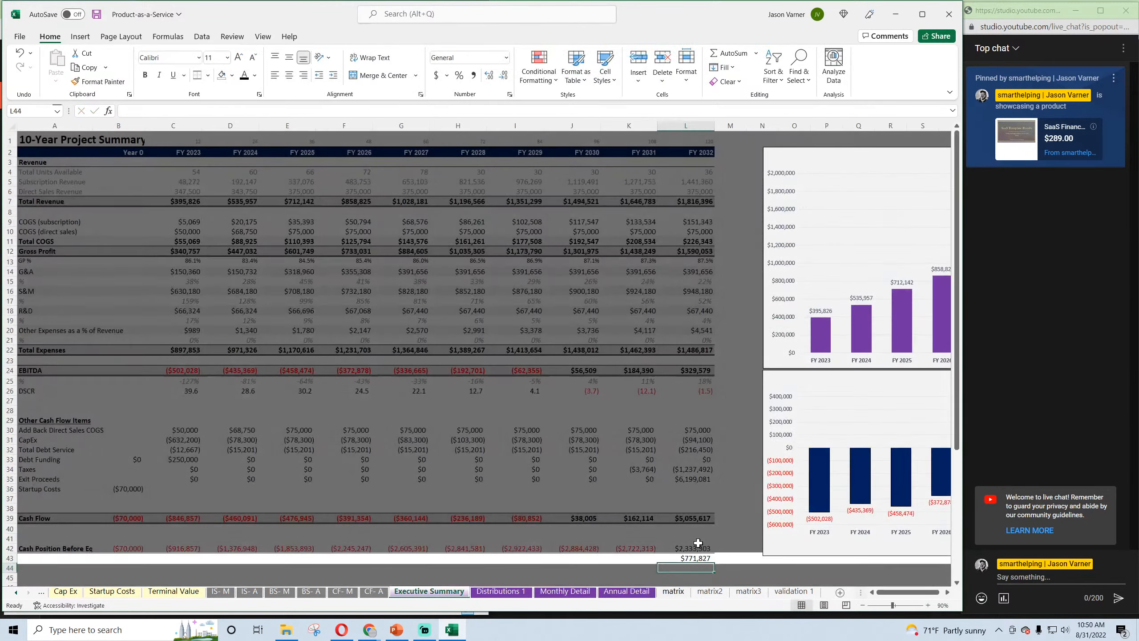
Format the check cell L43 as a Number with 2 decimal places and save the workbook
{"action": "left_click", "coordinate": [510, 94]}
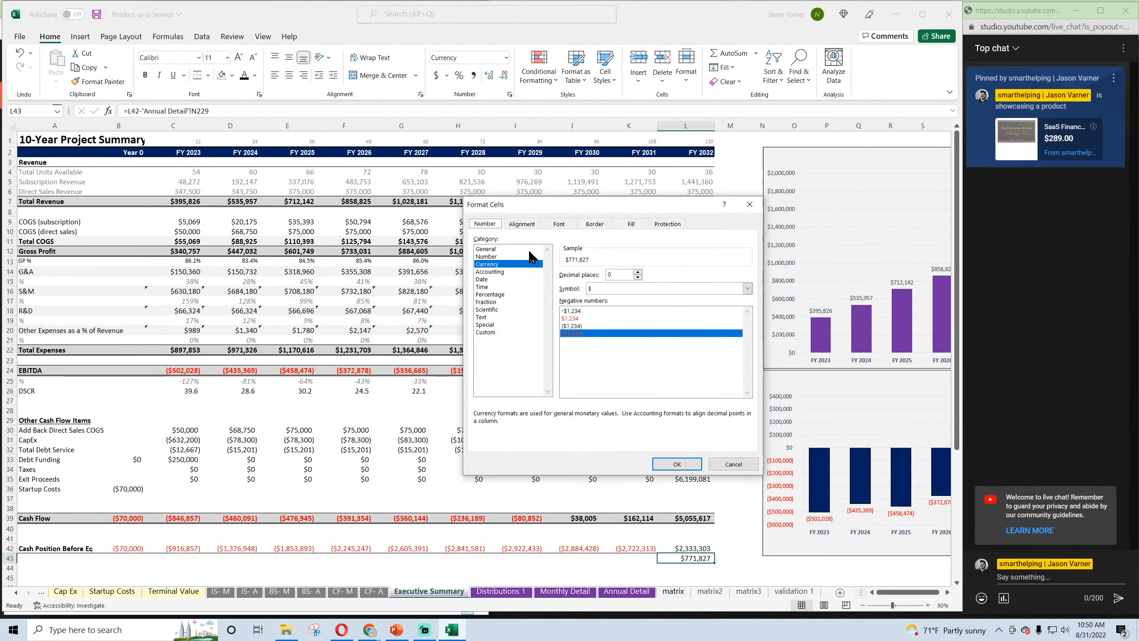
{"action": "left_click", "coordinate": [487, 257]}
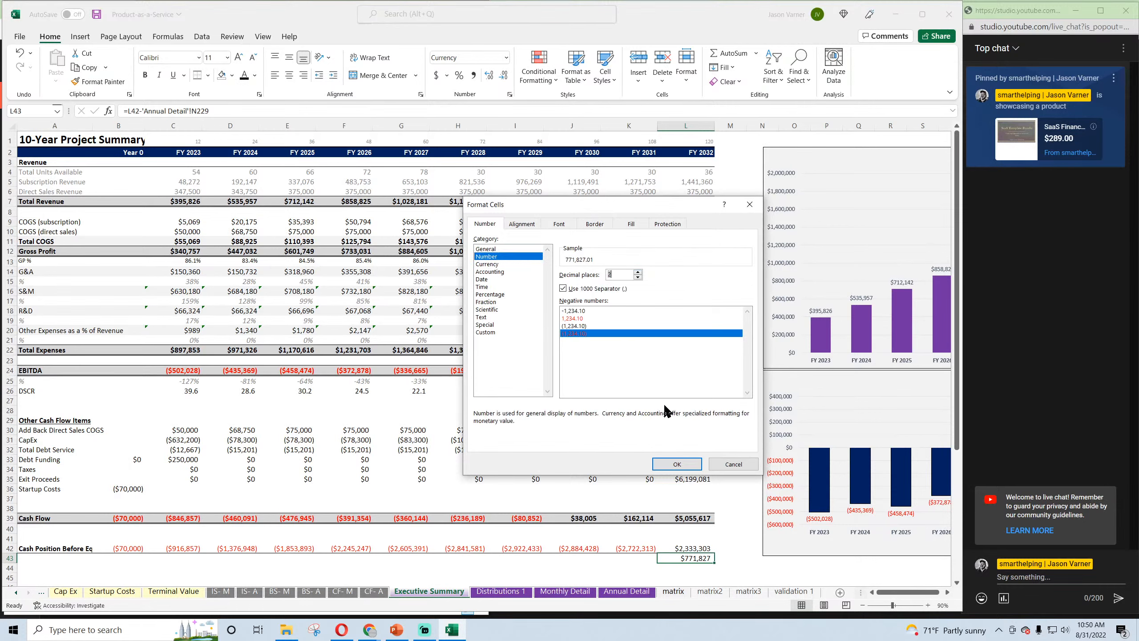
{"action": "left_click", "coordinate": [676, 465]}
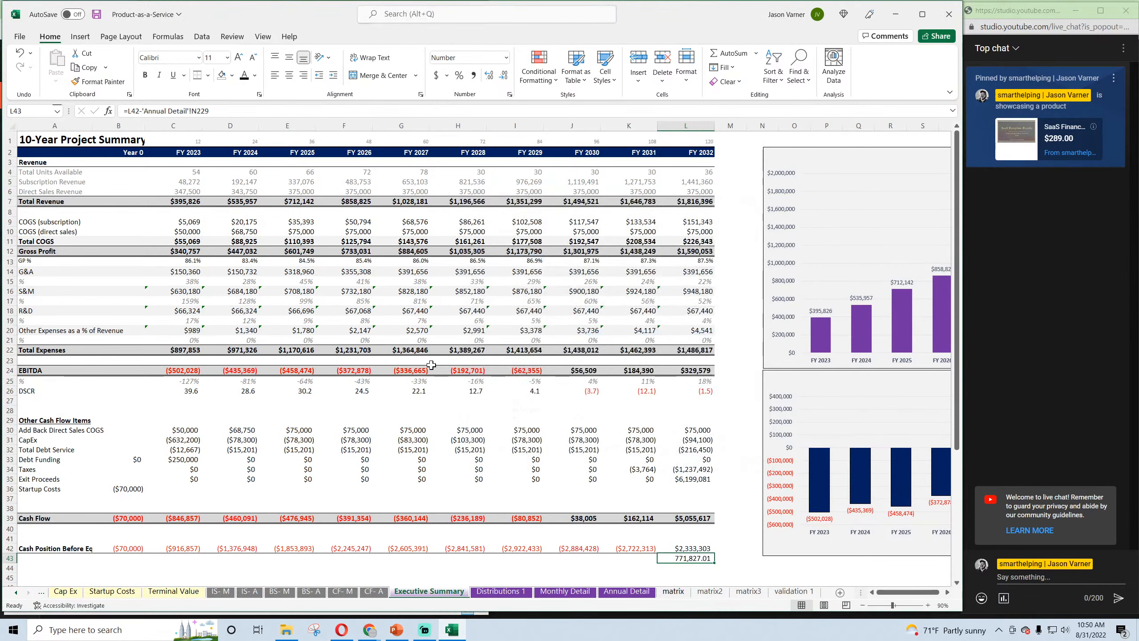
{"action": "left_click", "coordinate": [95, 14]}
Review the formulas behind direct sales COGS, the FY 2023 other cash flow items and the Year 0 Cash Flow total
{"action": "left_click_drag", "start_coordinate": [186, 231], "coordinate": [687, 235]}
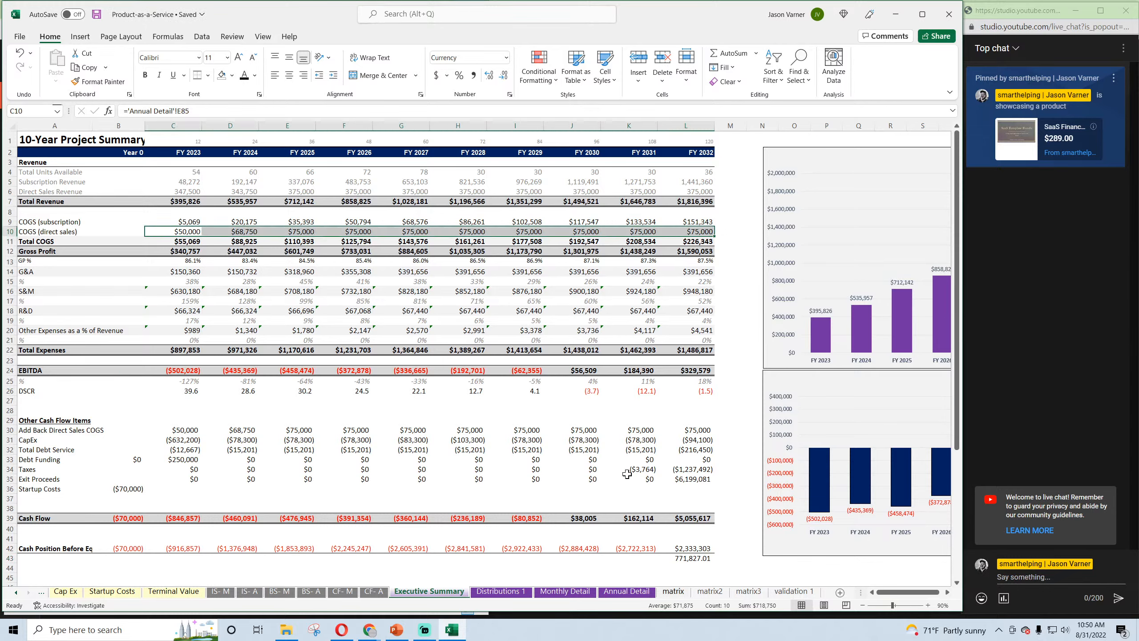
{"action": "left_click", "coordinate": [187, 432]}
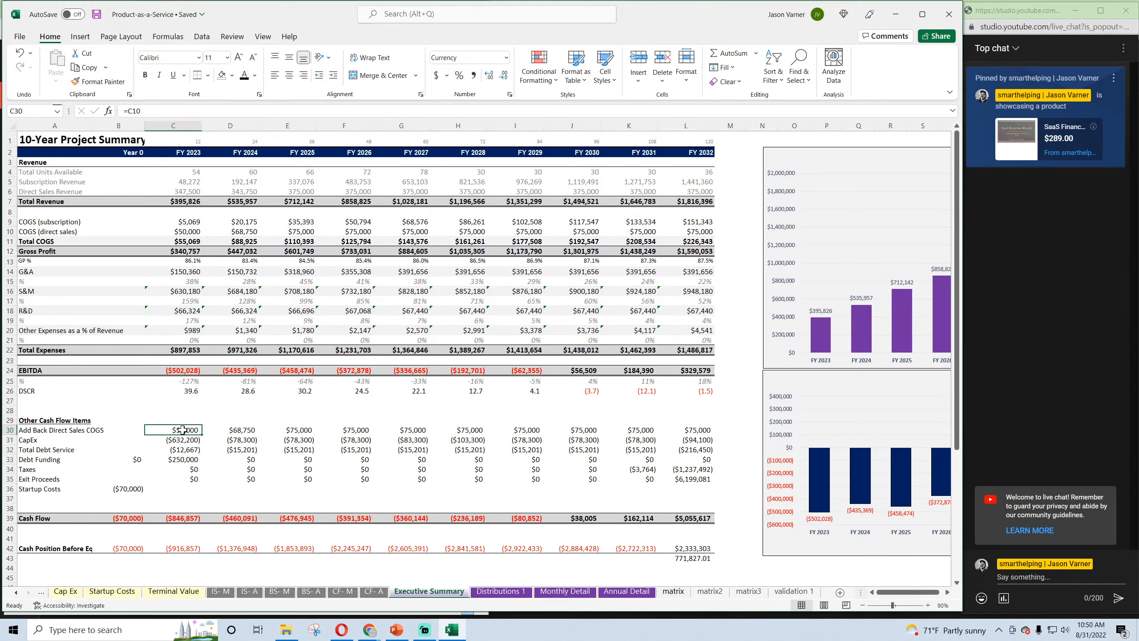
{"action": "left_click", "coordinate": [183, 438]}
{"action": "left_click", "coordinate": [181, 449]}
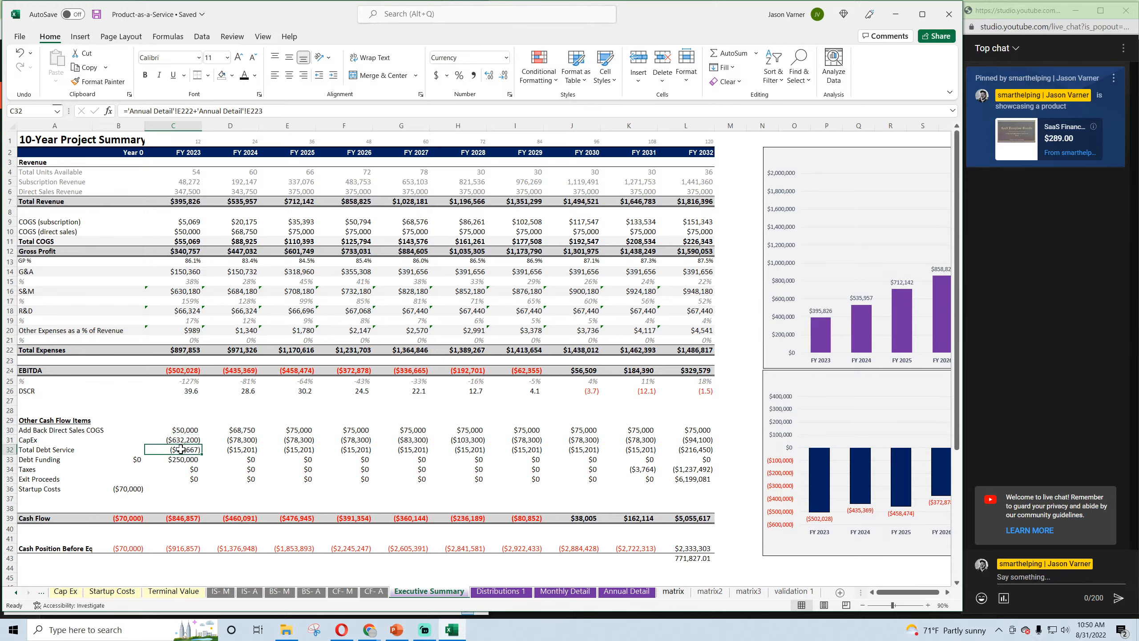
{"action": "left_click", "coordinate": [180, 459]}
{"action": "left_click", "coordinate": [180, 469]}
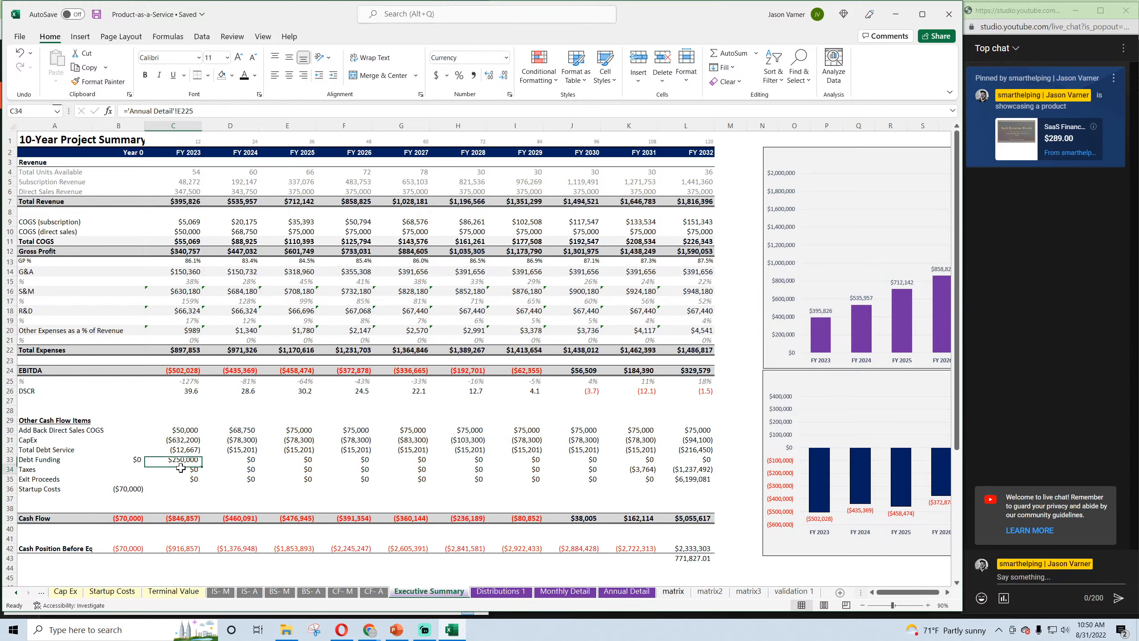
{"action": "left_click", "coordinate": [181, 477]}
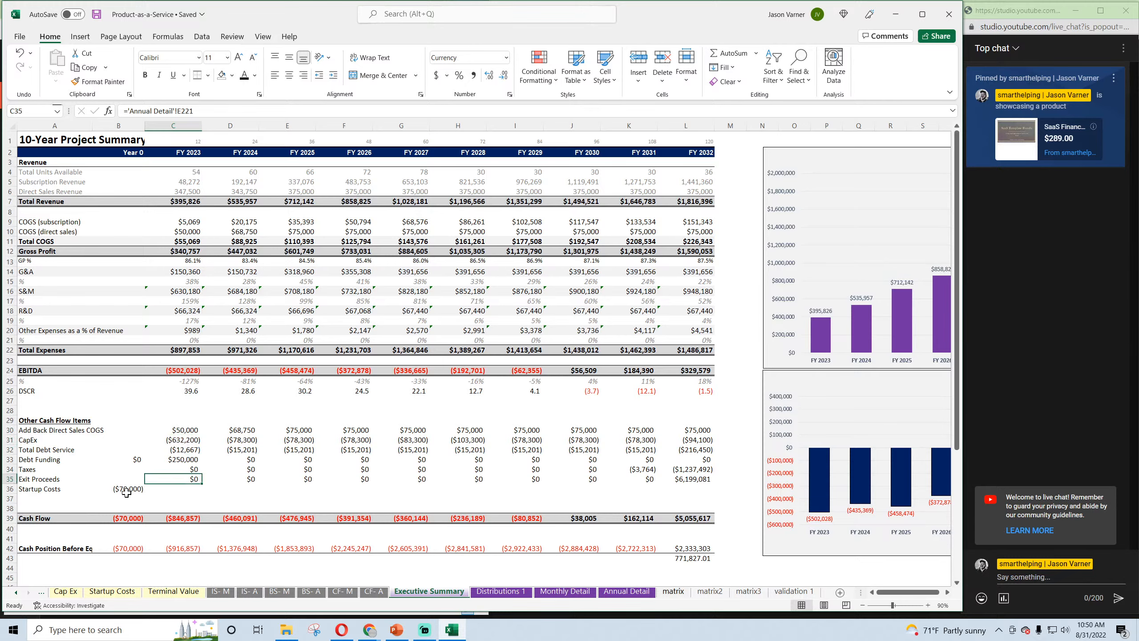
{"action": "double_click", "coordinate": [125, 519]}
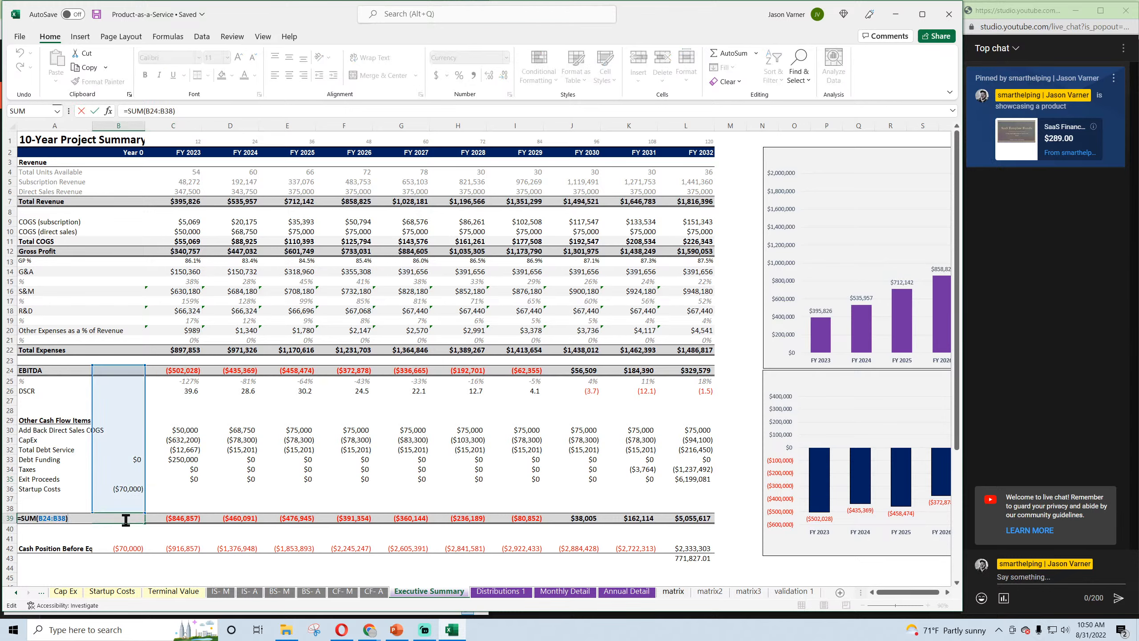
{"action": "key", "text": "Escape"}
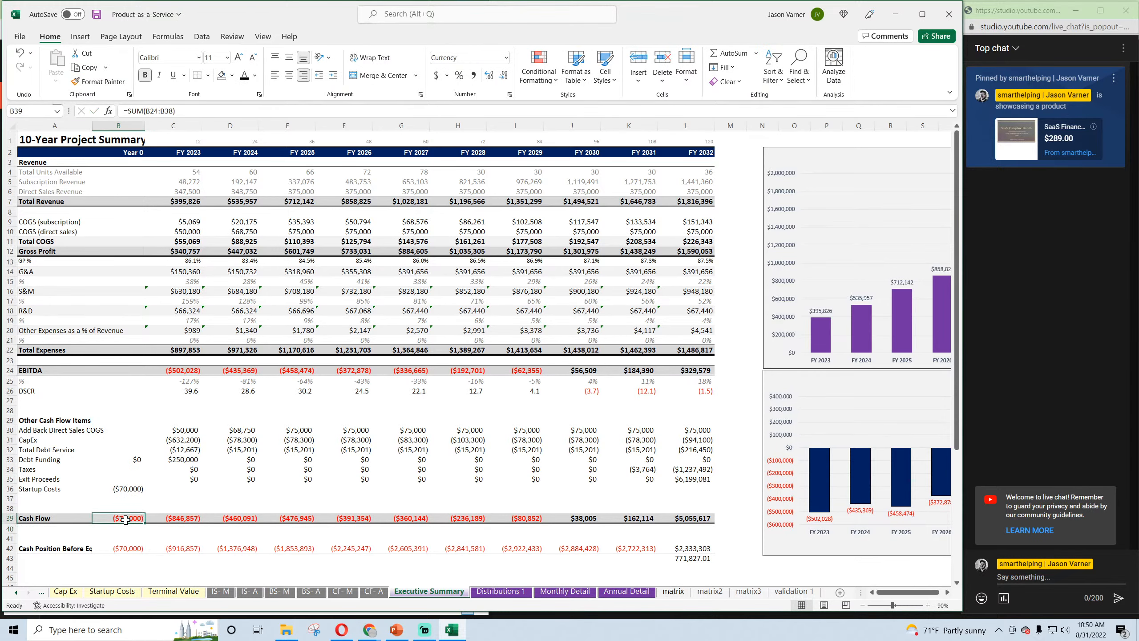
Set the Cash Flow cell B39 to =B24+SUM(B30:B36), fill it across through FY 2032 and save the workbook
{"action": "type", "text": "="}
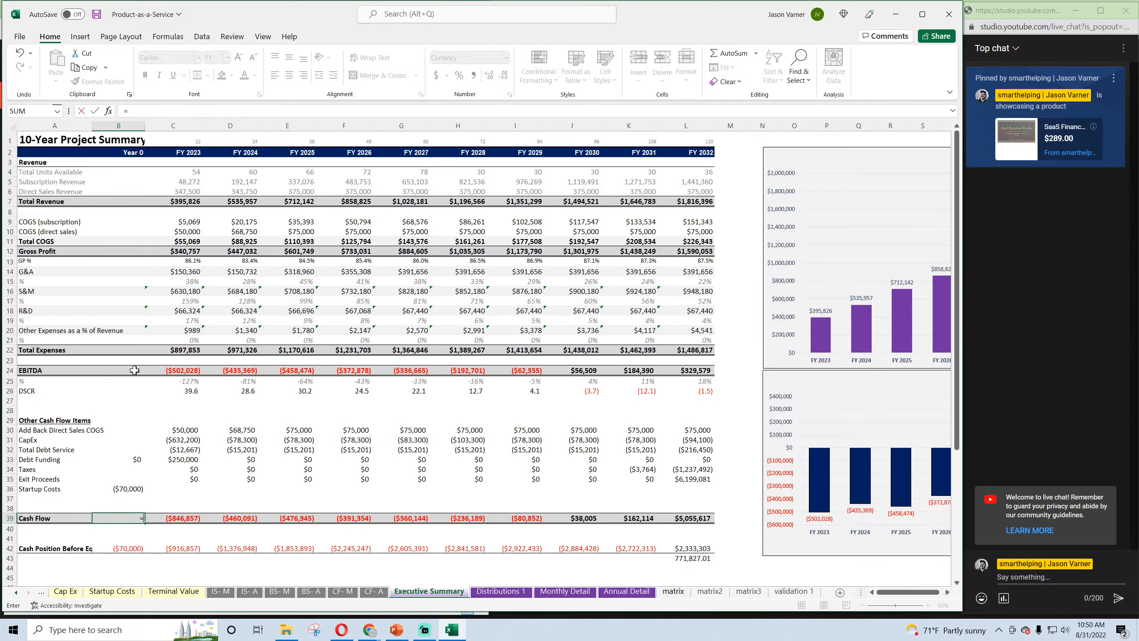
{"action": "left_click", "coordinate": [133, 370]}
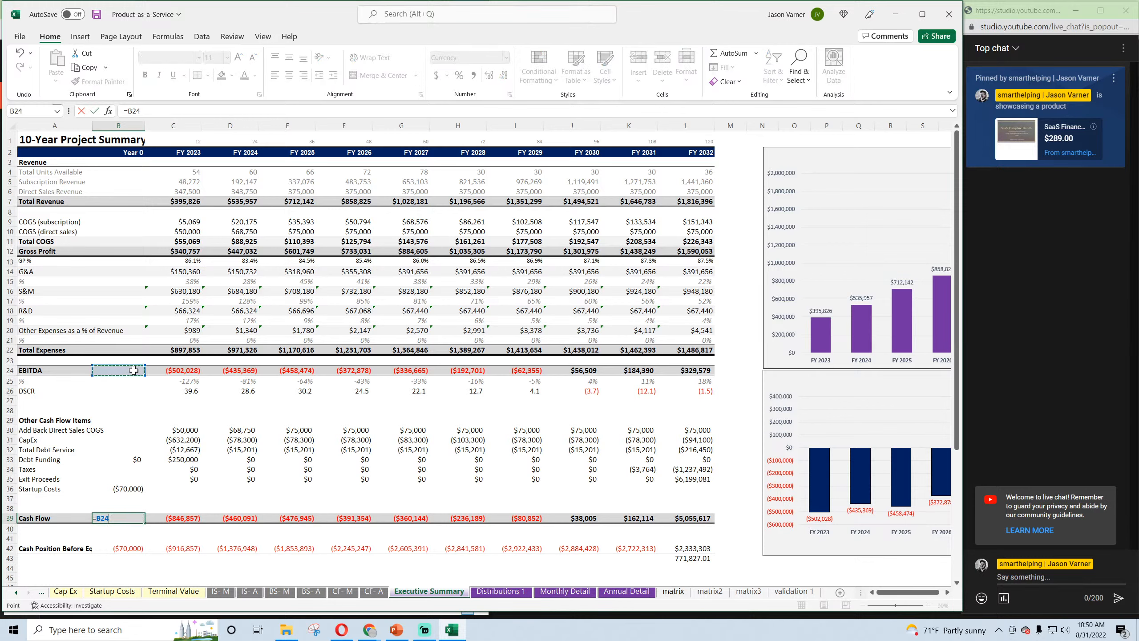
{"action": "type", "text": "+sum("}
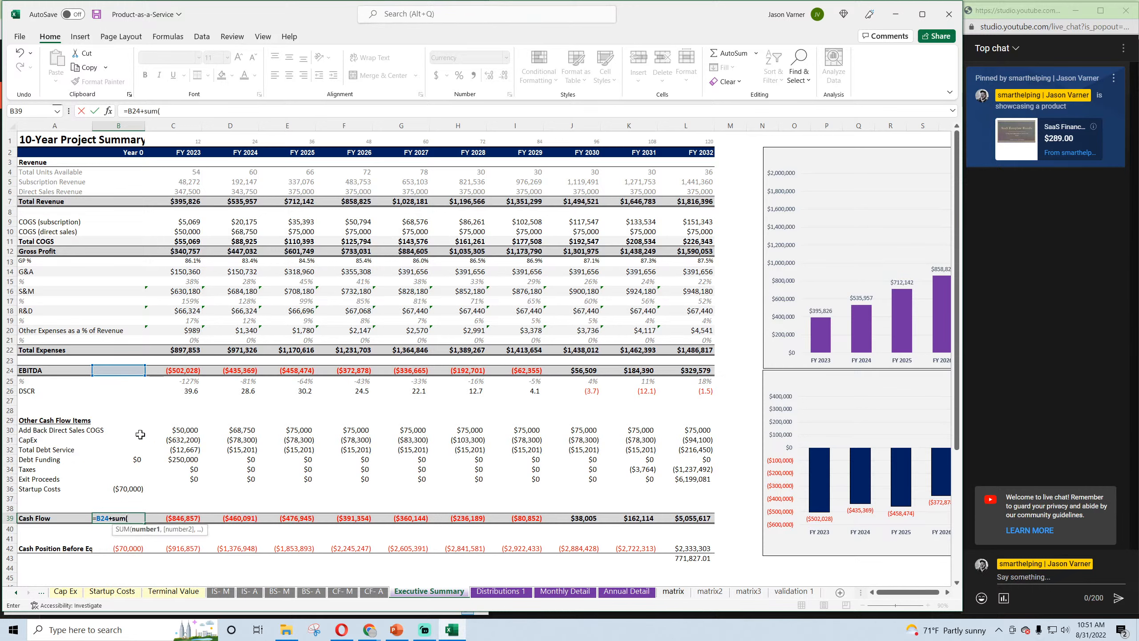
{"action": "left_click_drag", "start_coordinate": [140, 434], "coordinate": [695, 523]}
{"action": "key", "text": "Return"}
{"action": "key", "text": "Return"}
{"action": "left_click", "coordinate": [694, 520]}
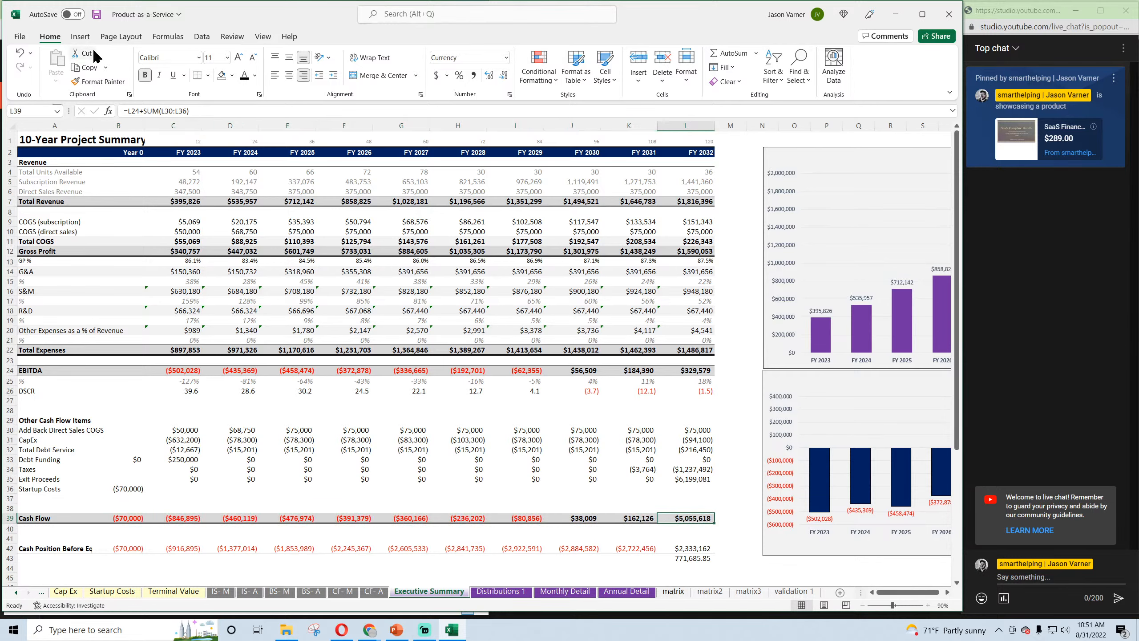
{"action": "left_click", "coordinate": [97, 15]}
Compare EBITDA and total expenses on the Executive Summary with Annual Detail and review their FY 2023 formulas
{"action": "left_click_drag", "start_coordinate": [198, 370], "coordinate": [666, 369]}
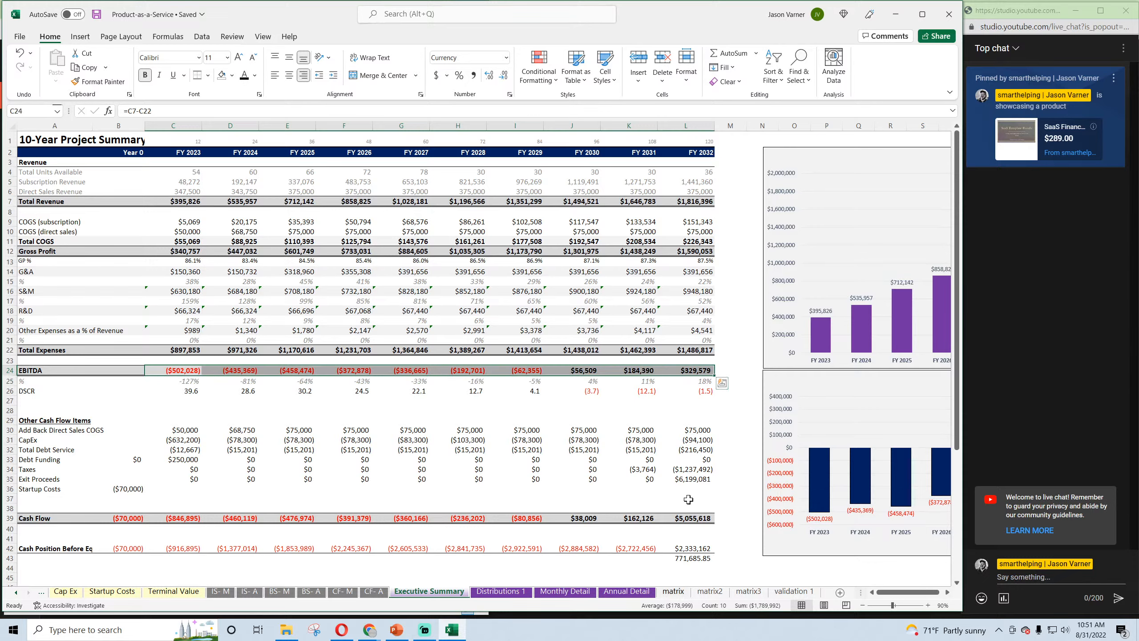
{"action": "left_click", "coordinate": [633, 592]}
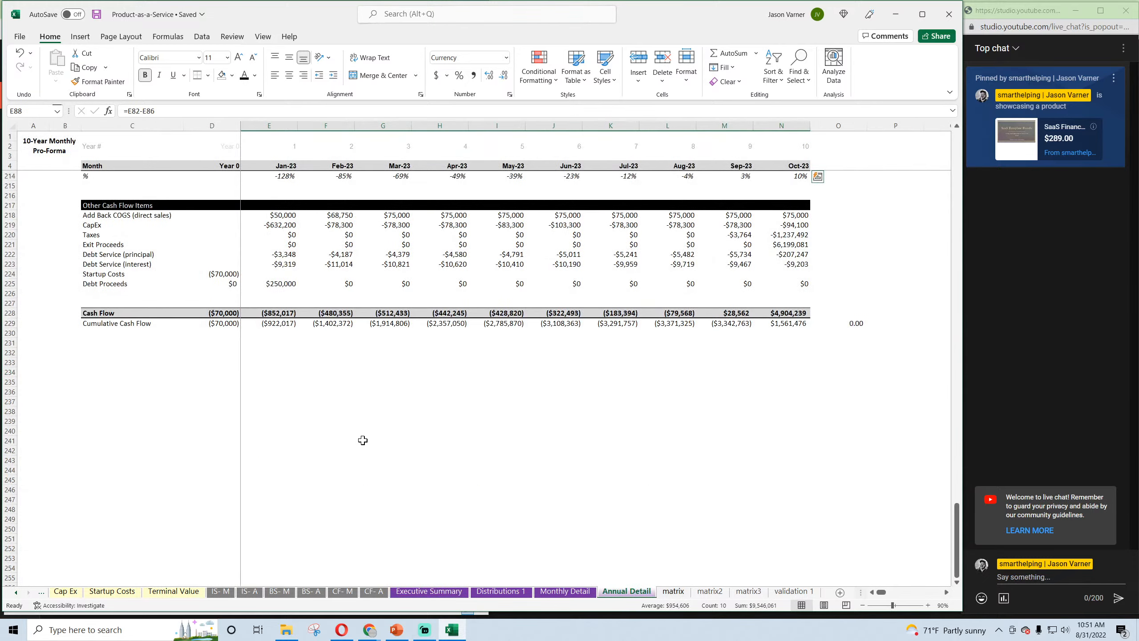
{"action": "scroll", "coordinate": [363, 440], "scroll_direction": "up", "scroll_amount": 7}
{"action": "left_click_drag", "start_coordinate": [274, 384], "coordinate": [789, 385]}
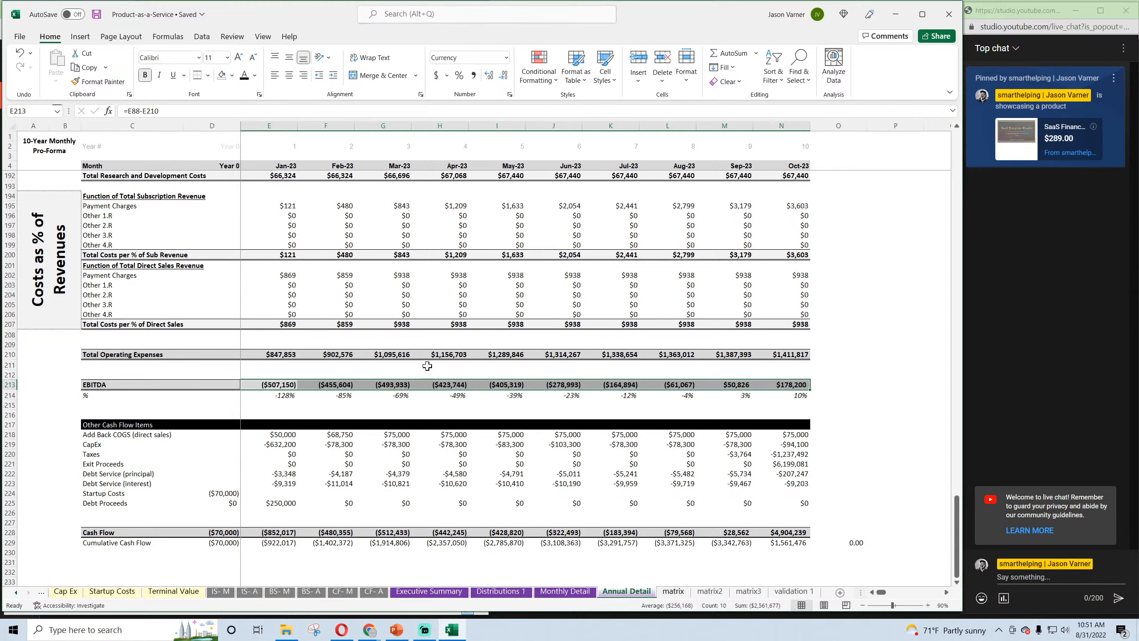
{"action": "left_click_drag", "start_coordinate": [286, 357], "coordinate": [768, 359]}
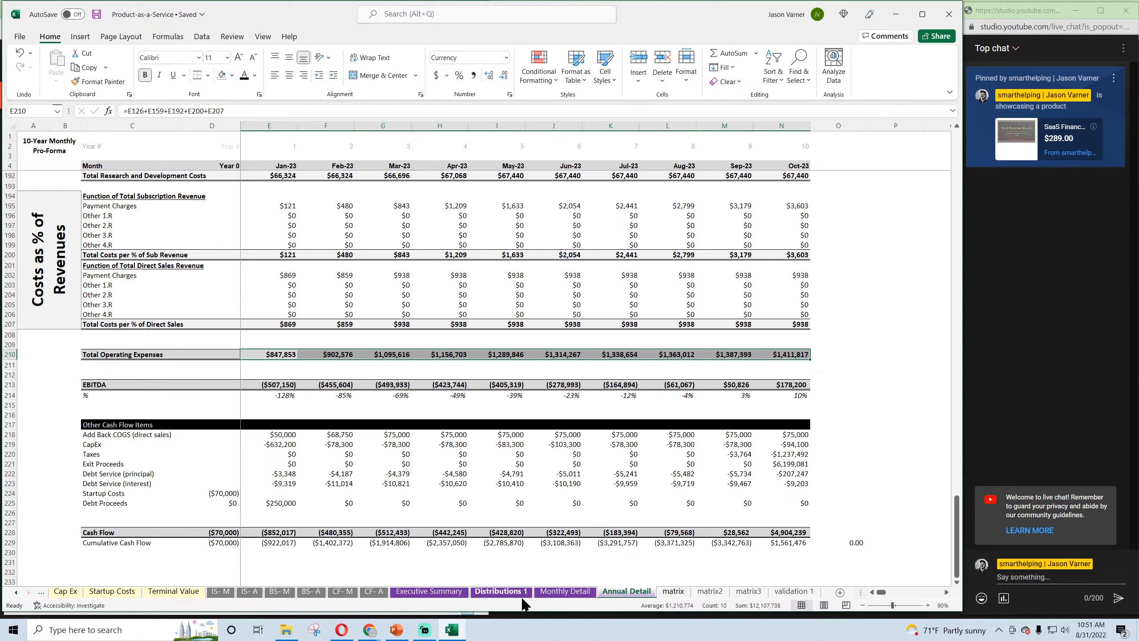
{"action": "left_click", "coordinate": [429, 592]}
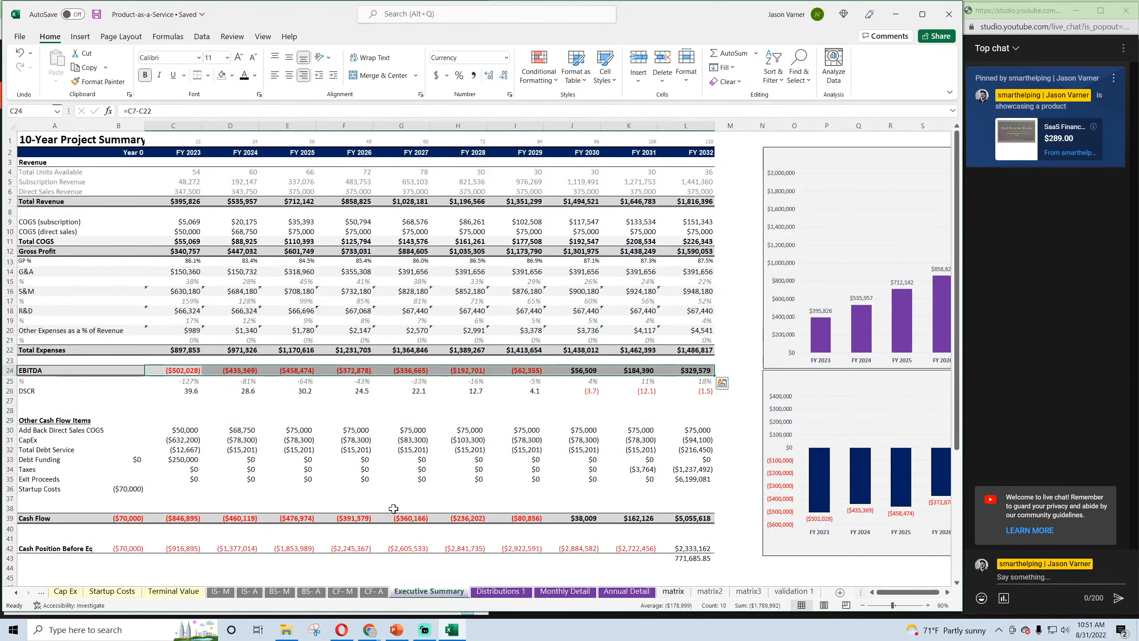
{"action": "left_click_drag", "start_coordinate": [196, 351], "coordinate": [682, 348]}
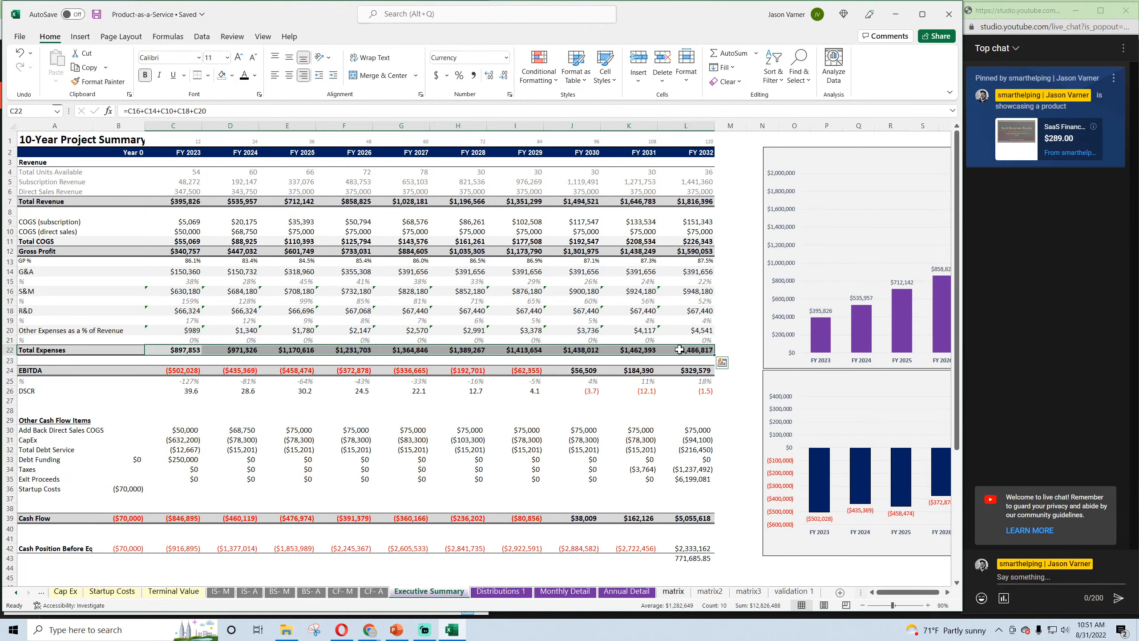
{"action": "double_click", "coordinate": [185, 351]}
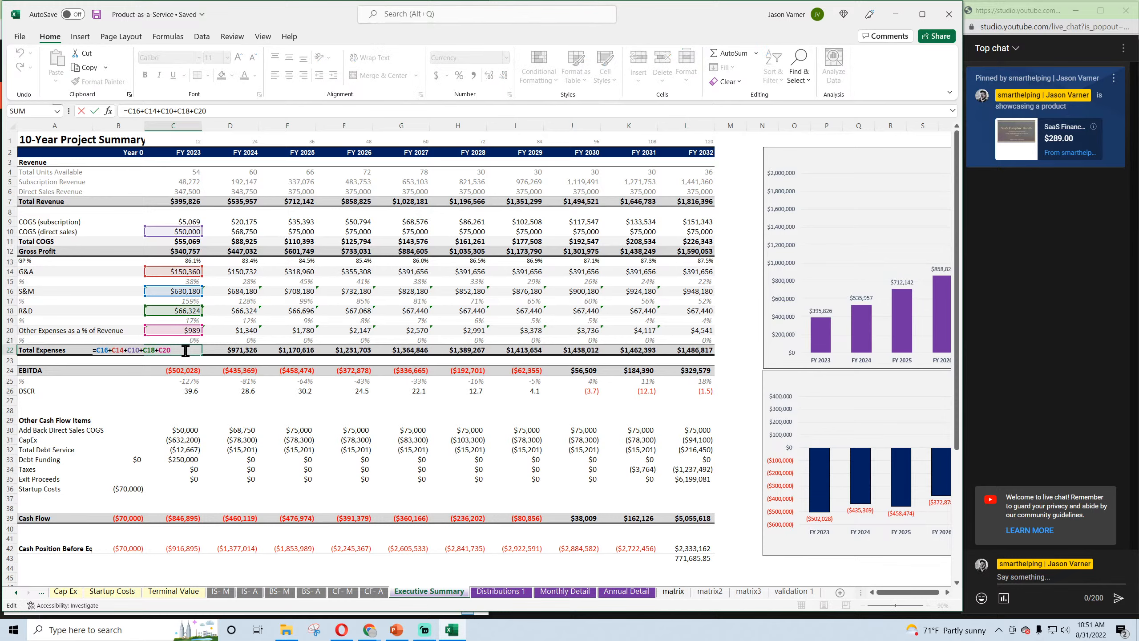
{"action": "key", "text": "Return"}
{"action": "double_click", "coordinate": [180, 370]}
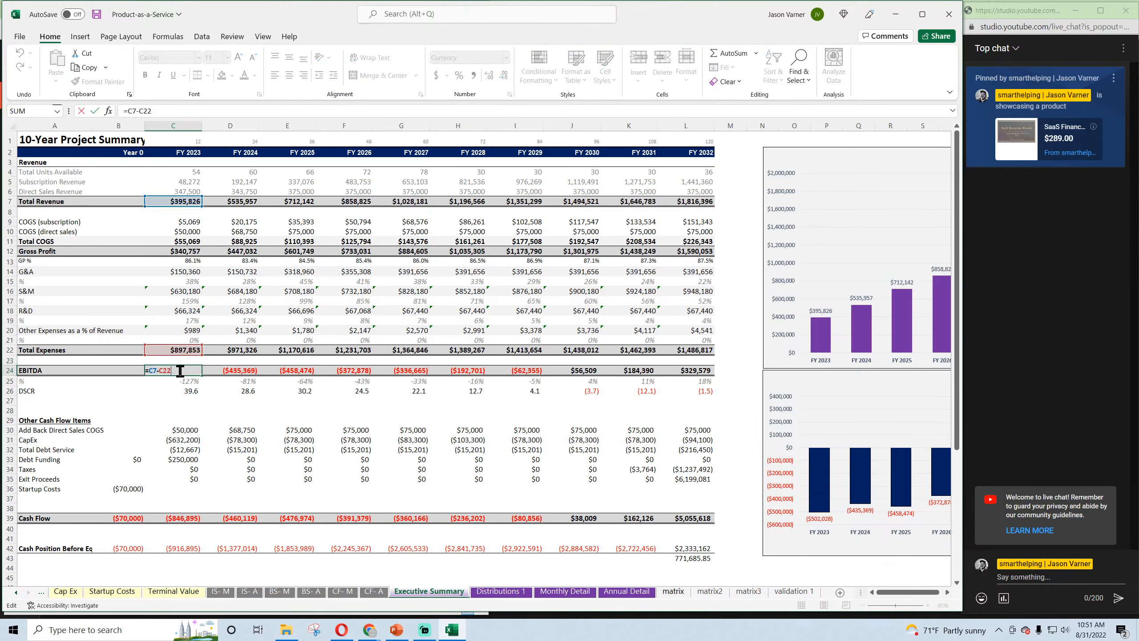
{"action": "key", "text": "Return"}
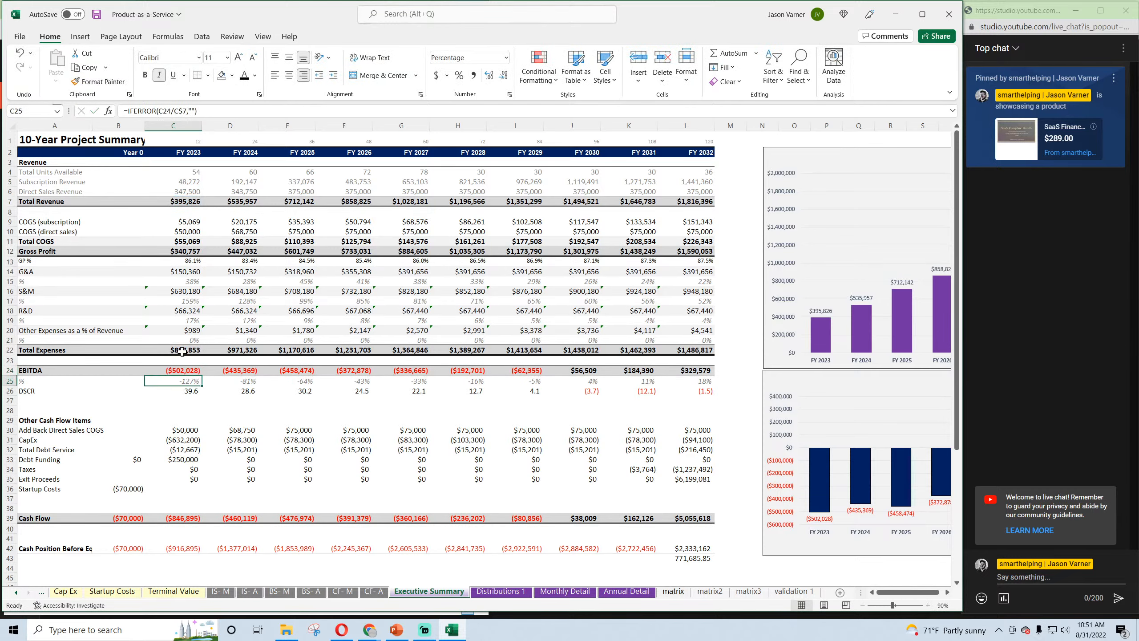
Add subscription COGS C9 to the Total Expenses formula in C22, fill it across through FY 2032 and save the workbook
{"action": "double_click", "coordinate": [182, 352]}
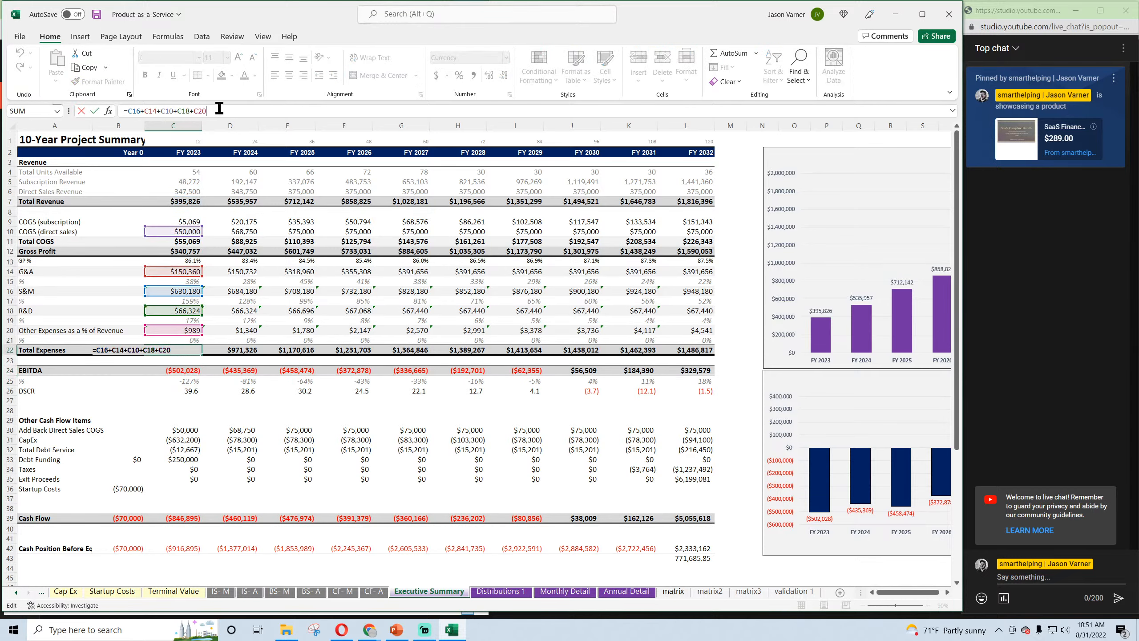
{"action": "type", "text": "+"}
{"action": "left_click", "coordinate": [185, 222]}
{"action": "key", "text": "Return"}
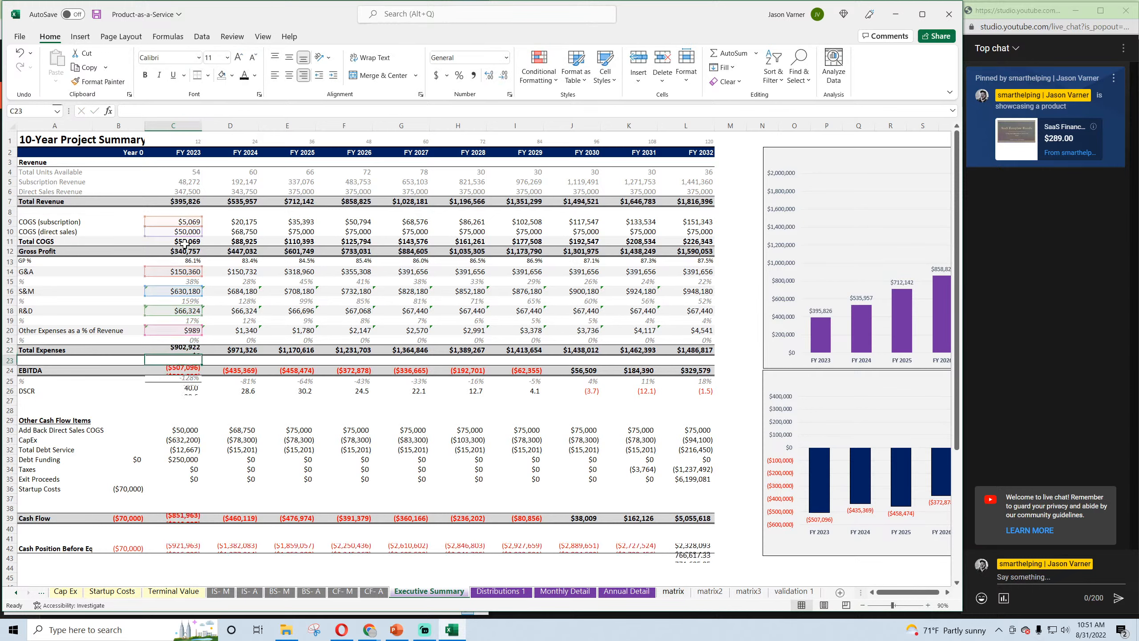
{"action": "double_click", "coordinate": [184, 350]}
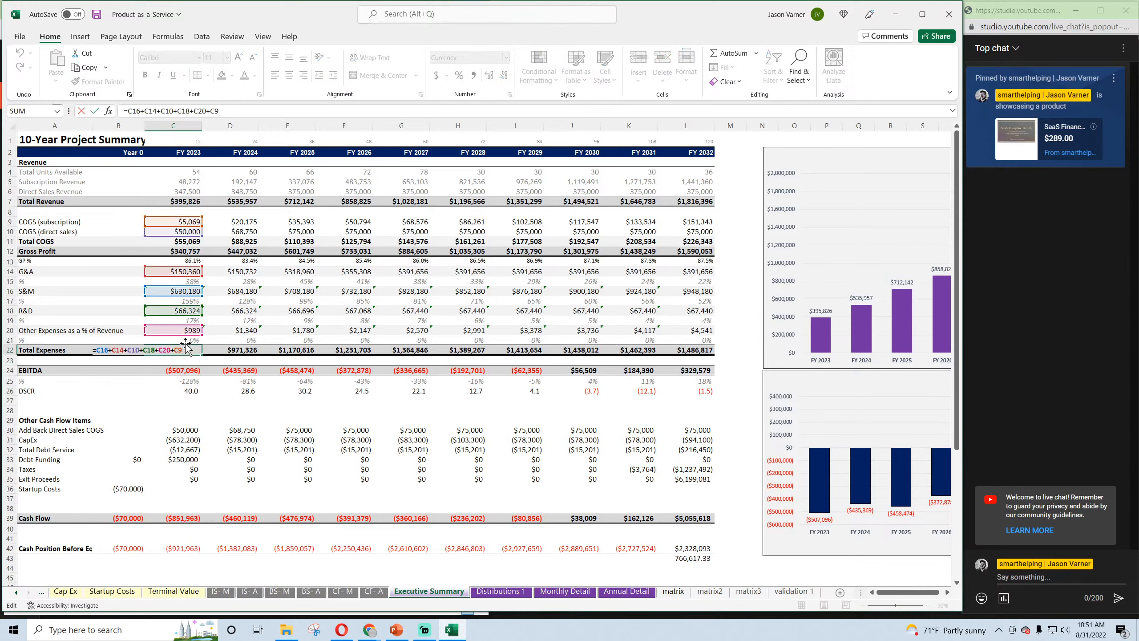
{"action": "key", "text": "Escape"}
{"action": "left_click_drag", "start_coordinate": [203, 355], "coordinate": [714, 365]}
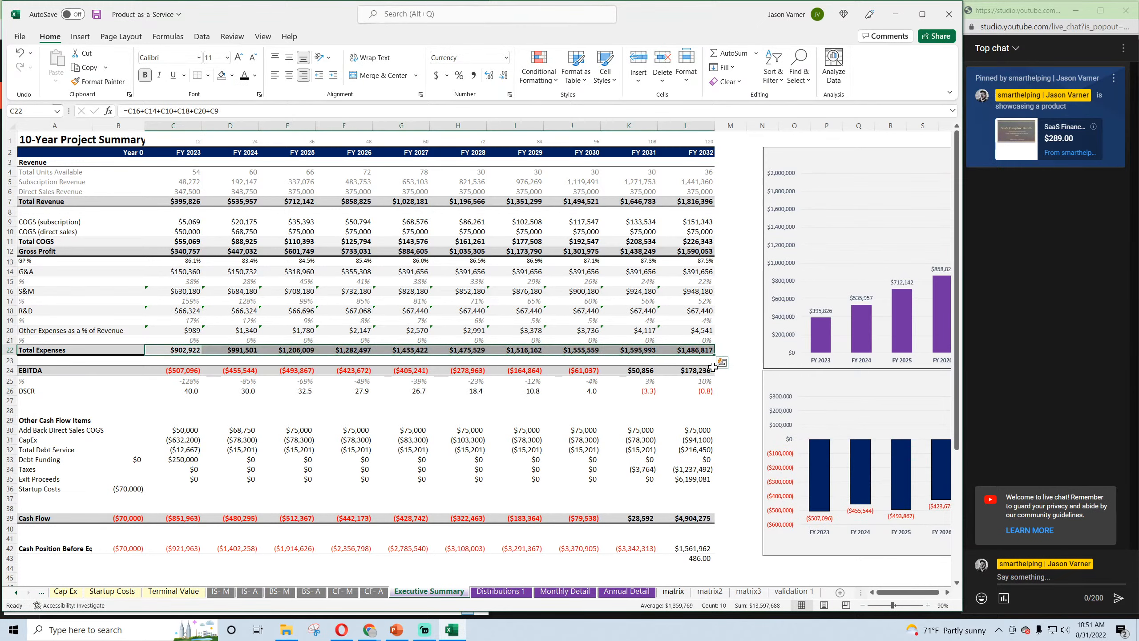
{"action": "left_click", "coordinate": [693, 353]}
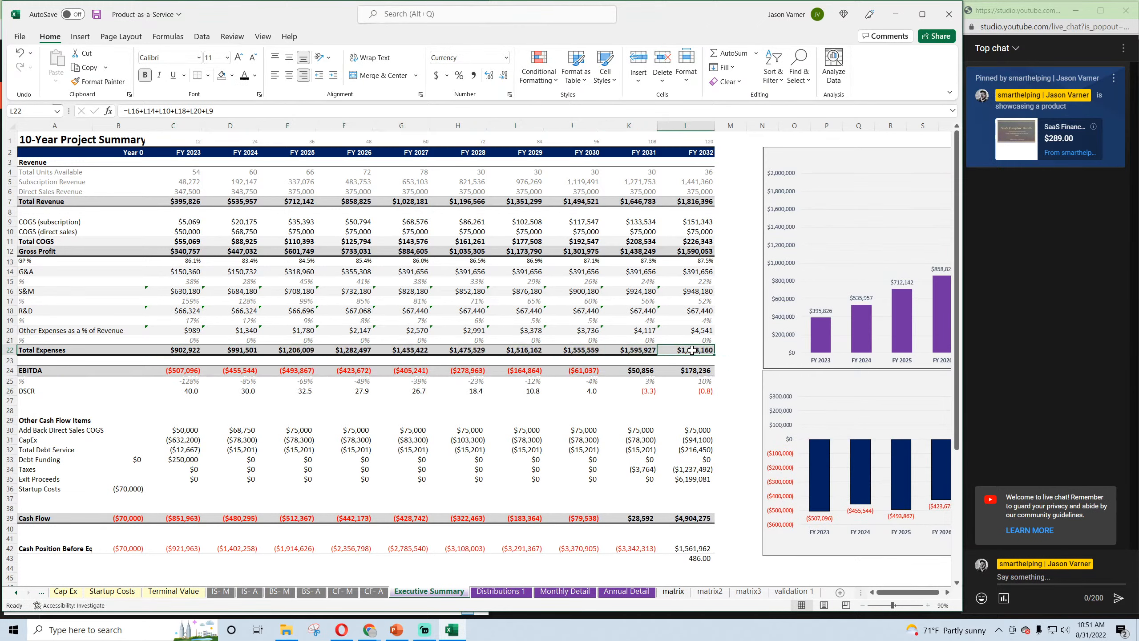
{"action": "left_click", "coordinate": [98, 17]}
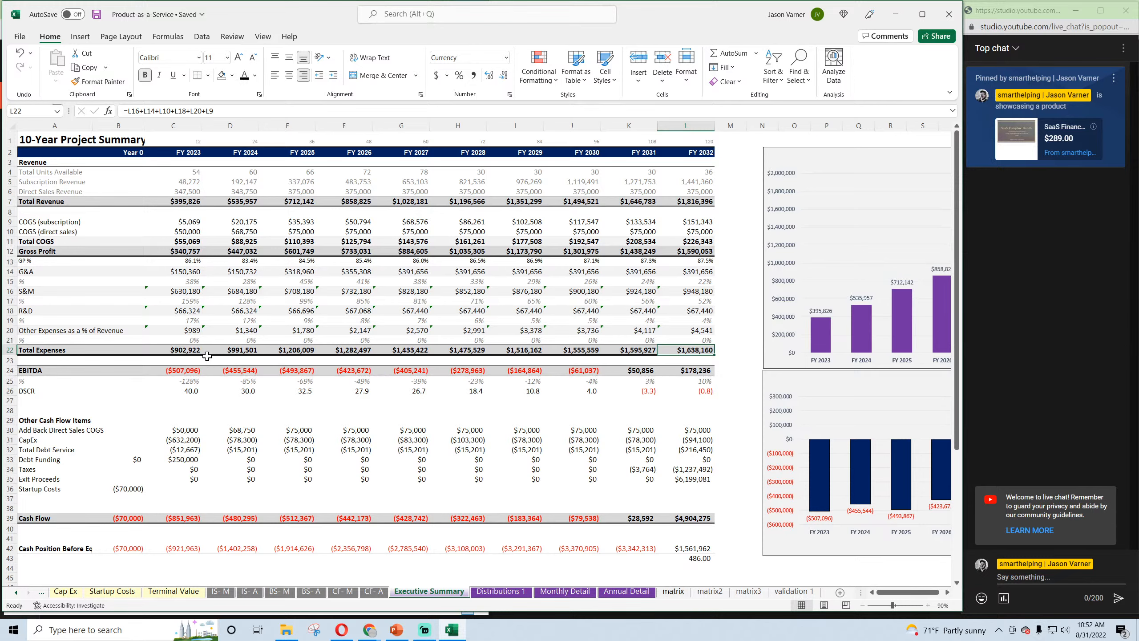
Set Total Revenue in C7 to =SUM(C5:C6), leaving out the units row, and fill it across through FY 2032
{"action": "double_click", "coordinate": [190, 202]}
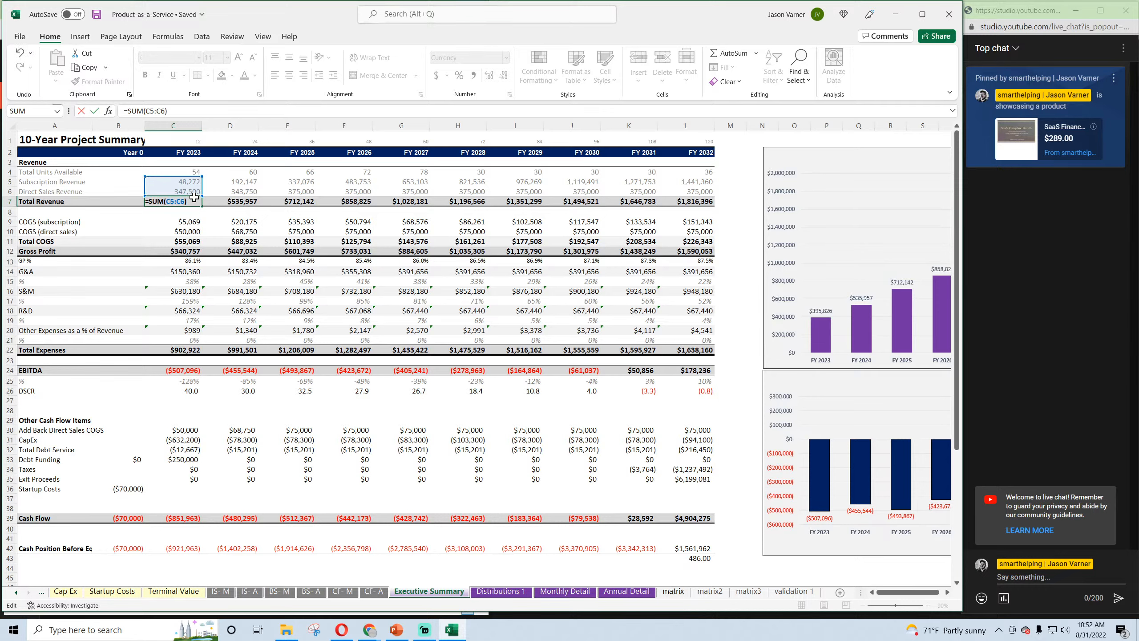
{"action": "key", "text": "ctrl+Return"}
{"action": "left_click_drag", "start_coordinate": [201, 206], "coordinate": [714, 203]}
Label the blank row under Total Revenue "Revenue Growth Rate" in A8
{"action": "right_click", "coordinate": [6, 213]}
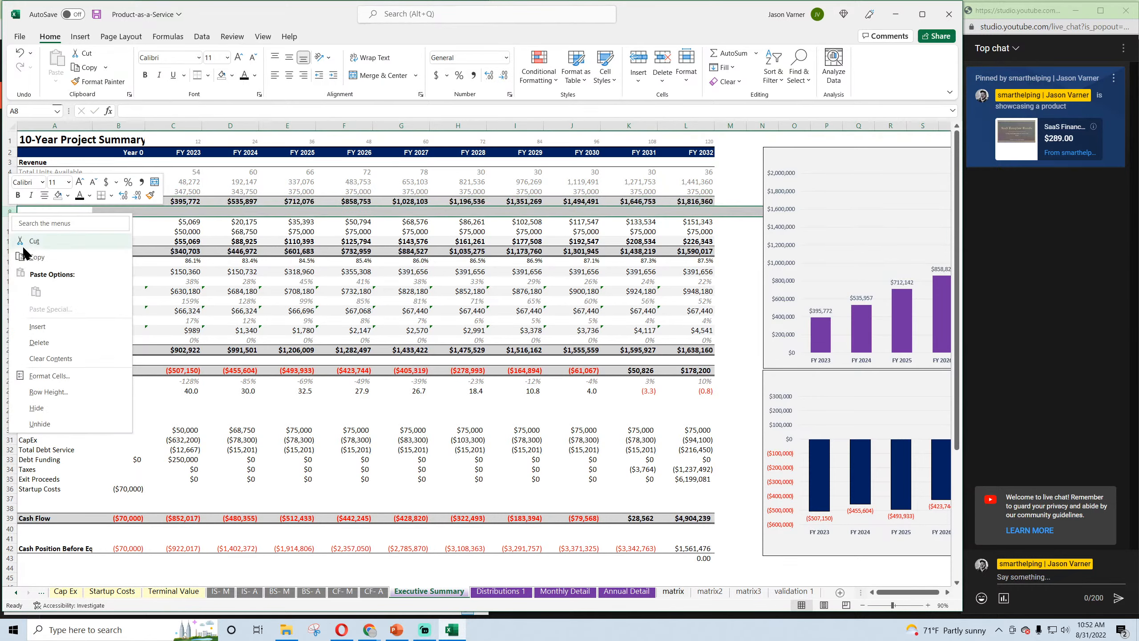
{"action": "key", "text": "Escape"}
{"action": "left_click", "coordinate": [54, 212]}
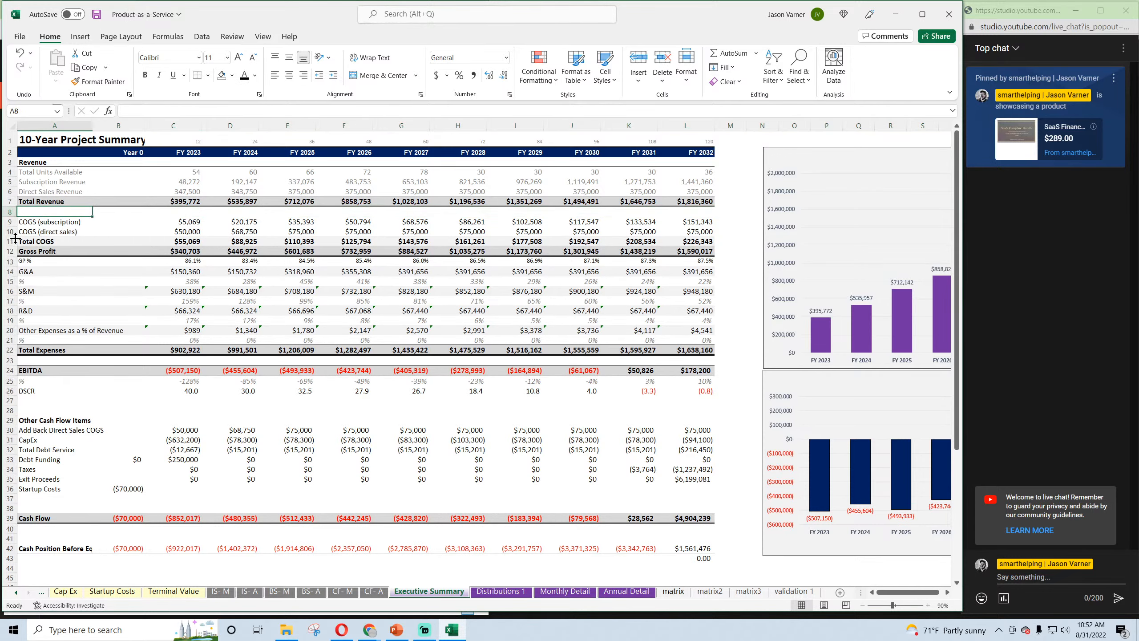
{"action": "type", "text": "Revenue Grow"}
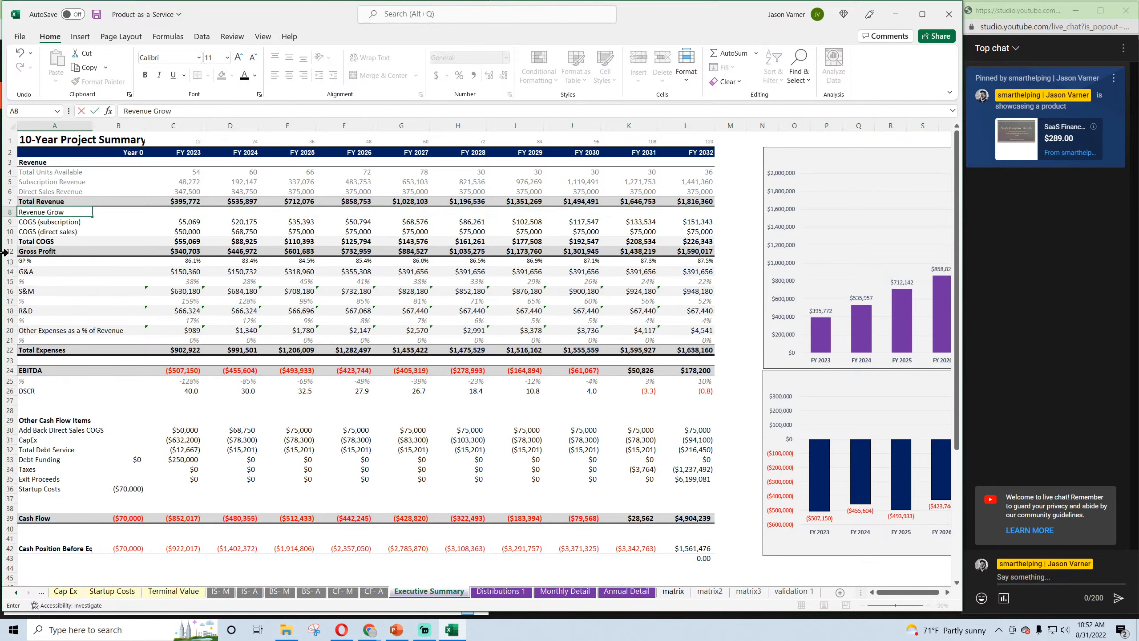
{"action": "type", "text": "th Rate"}
{"action": "key", "text": "Return"}
Enter the FY 2024 revenue growth formula =IFERROR((D7-C7)/C7,0) in D8
{"action": "key", "text": "Up"}
{"action": "key", "text": "Right"}
{"action": "key", "text": "Right"}
{"action": "key", "text": "Right"}
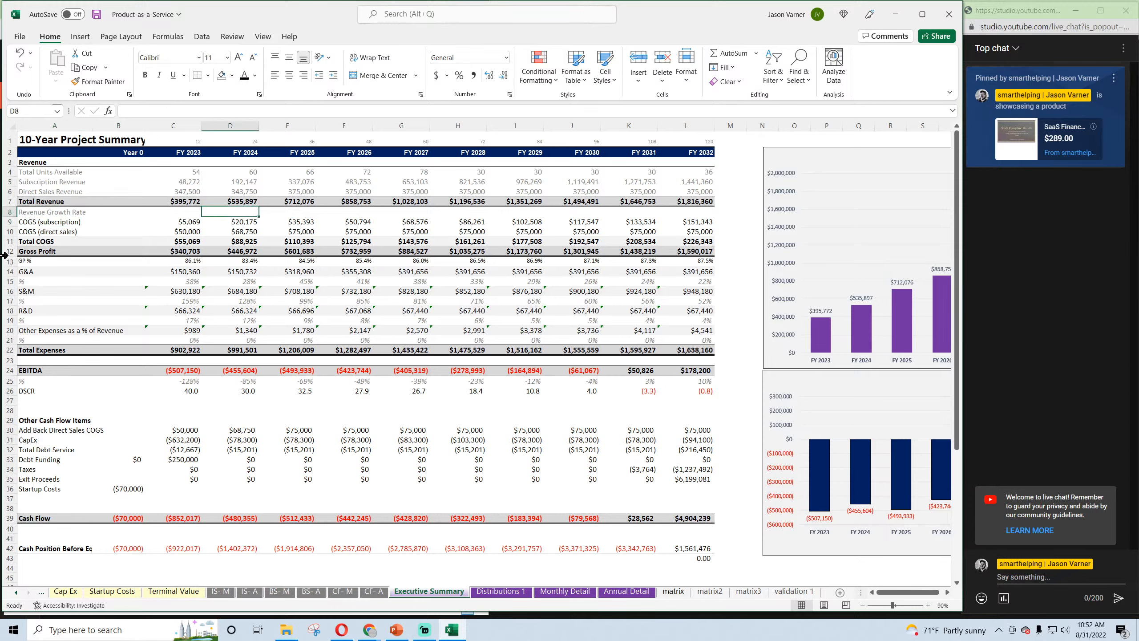
{"action": "type", "text": "=iferror("}
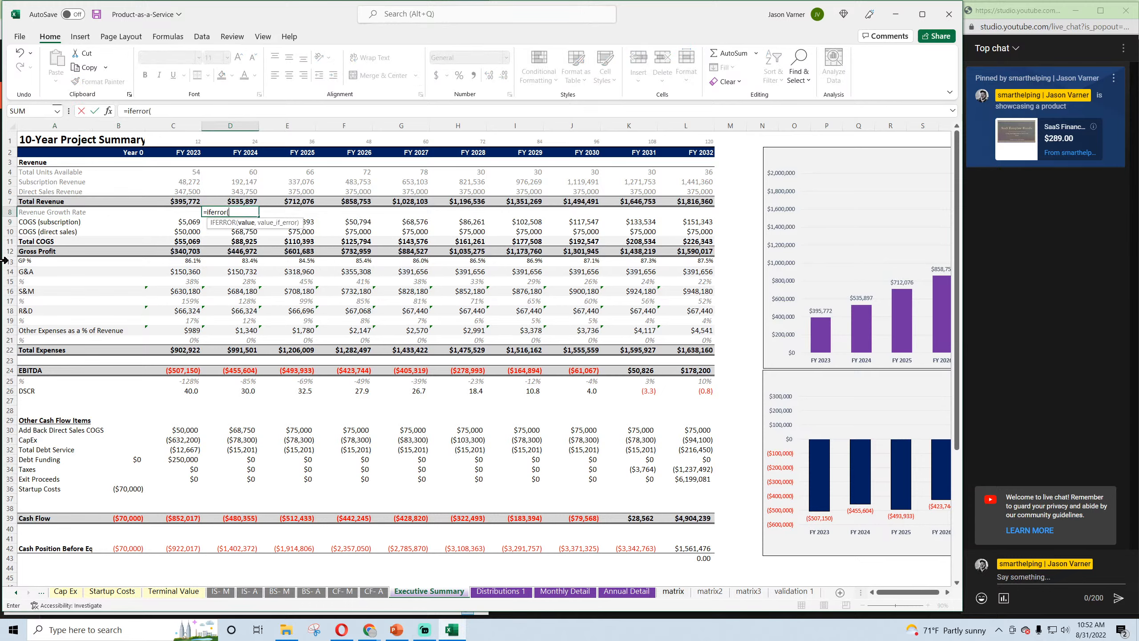
{"action": "left_click", "coordinate": [238, 200]}
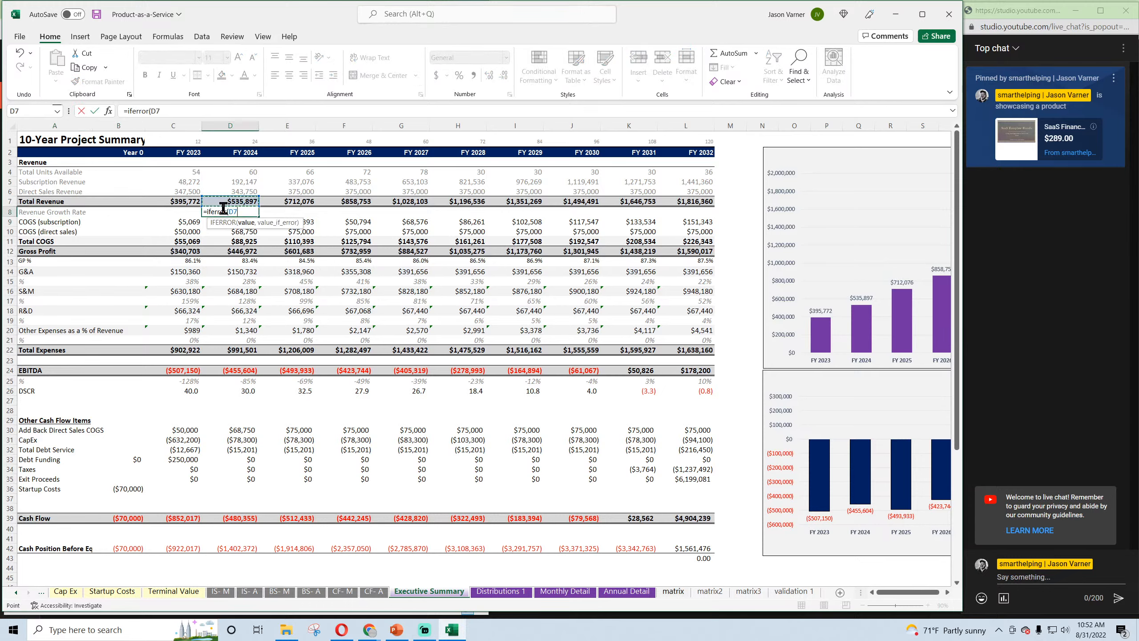
{"action": "type", "text": "-"}
{"action": "left_click", "coordinate": [167, 202]}
{"action": "type", "text": ")/"}
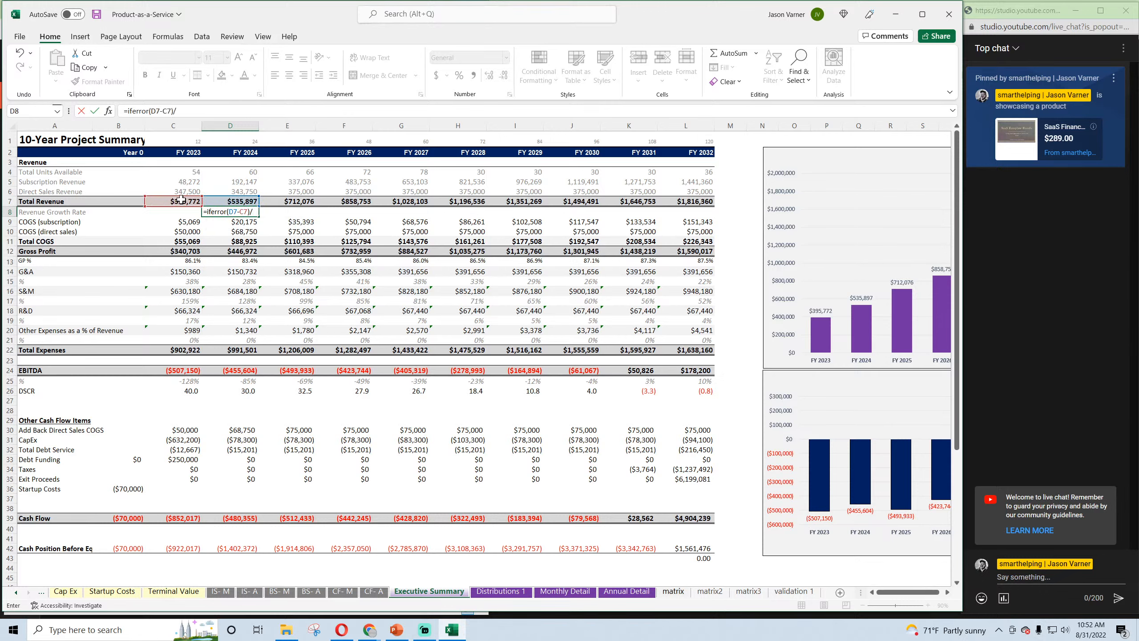
{"action": "left_click", "coordinate": [181, 199]}
{"action": "type", "text": ",0"}
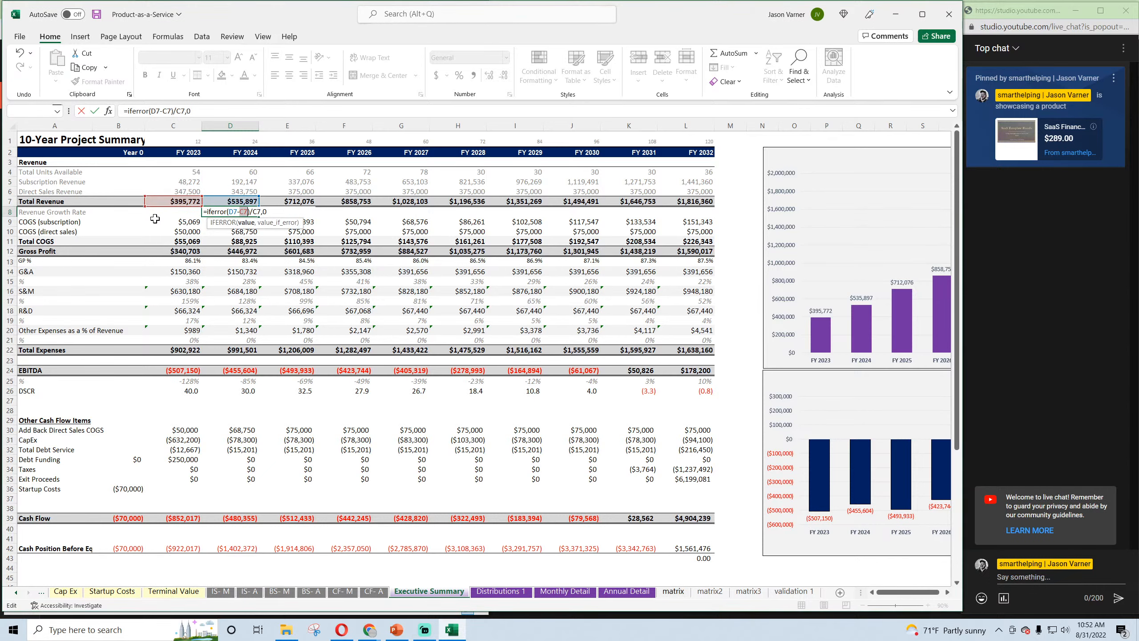
{"action": "left_click", "coordinate": [206, 109]}
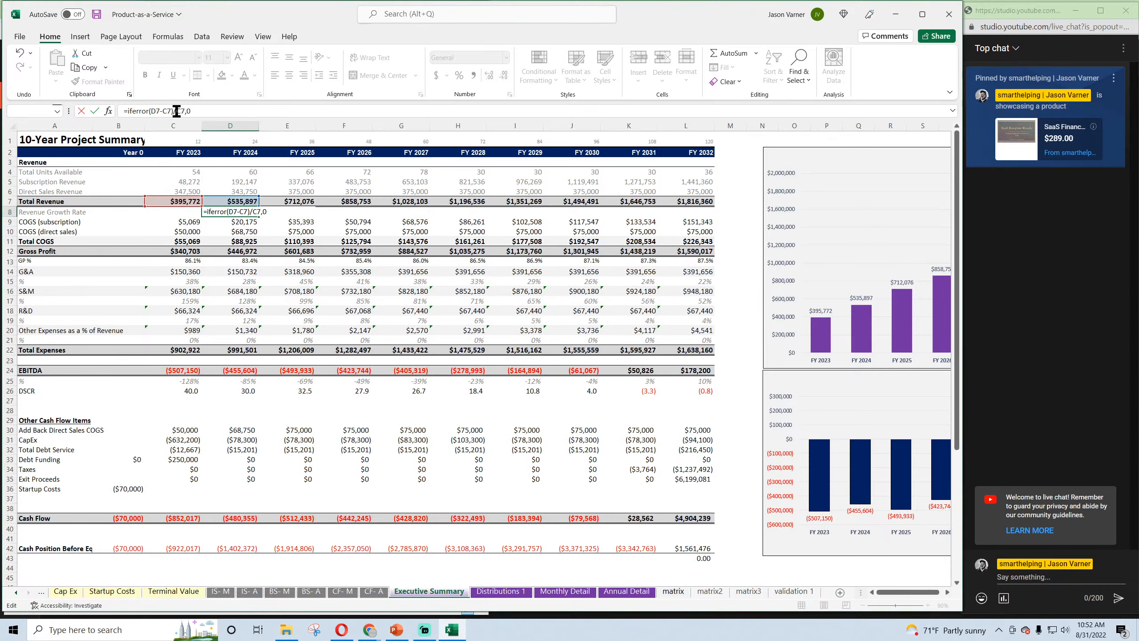
{"action": "left_click", "coordinate": [156, 111]}
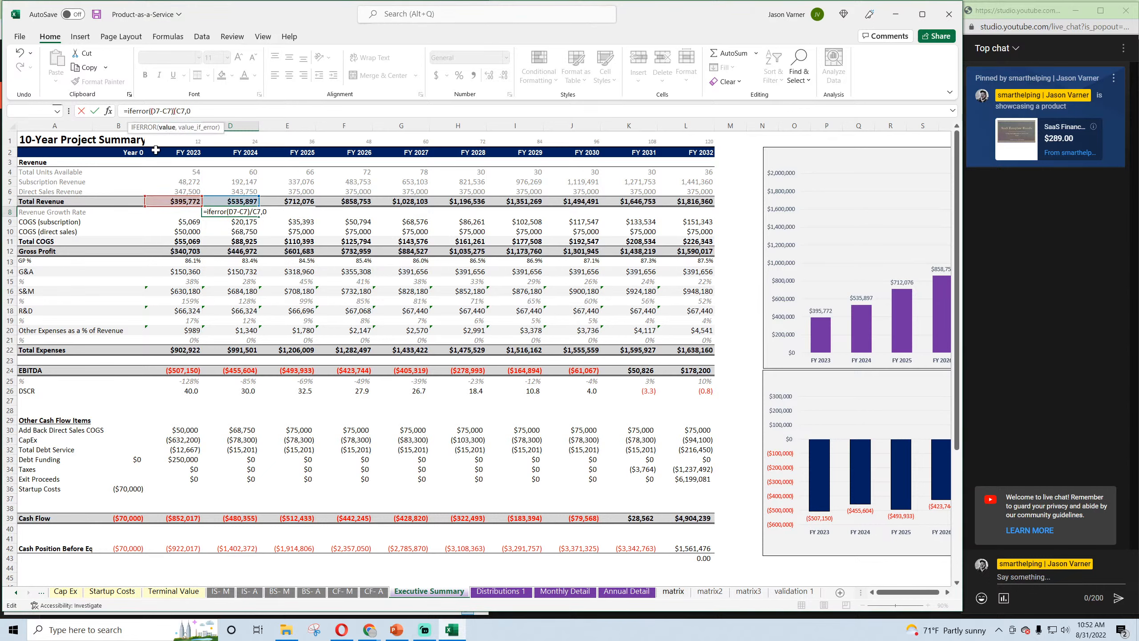
{"action": "type", "text": "("}
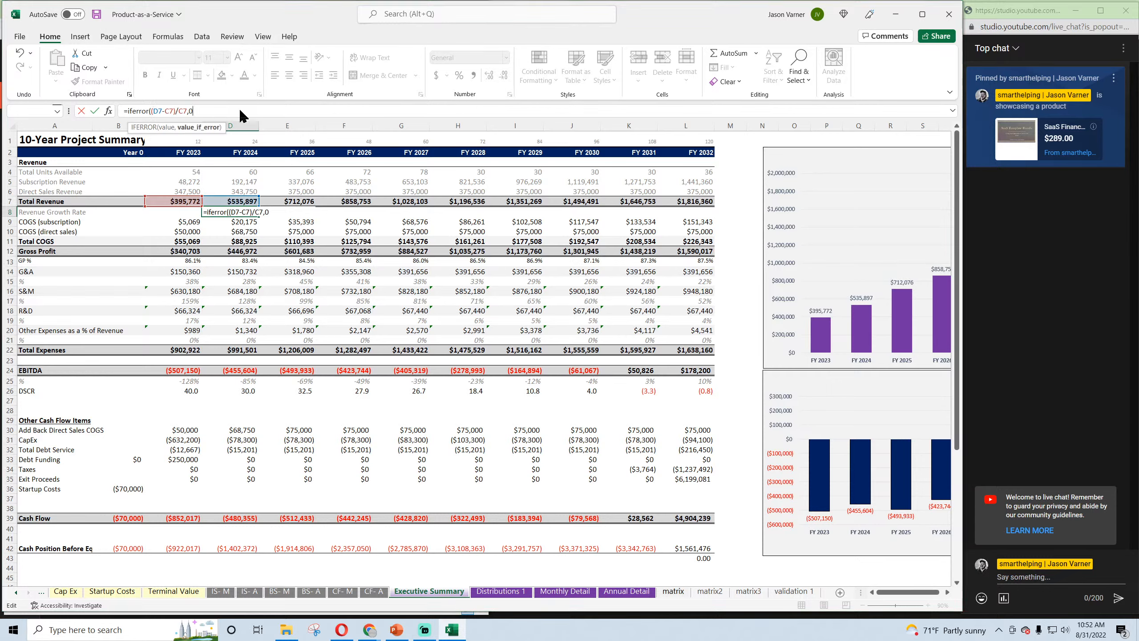
{"action": "key", "text": "Return"}
Format the growth rate in D8 as a percentage and fill it across through FY 2032
{"action": "left_click", "coordinate": [247, 210]}
{"action": "left_click", "coordinate": [459, 74]}
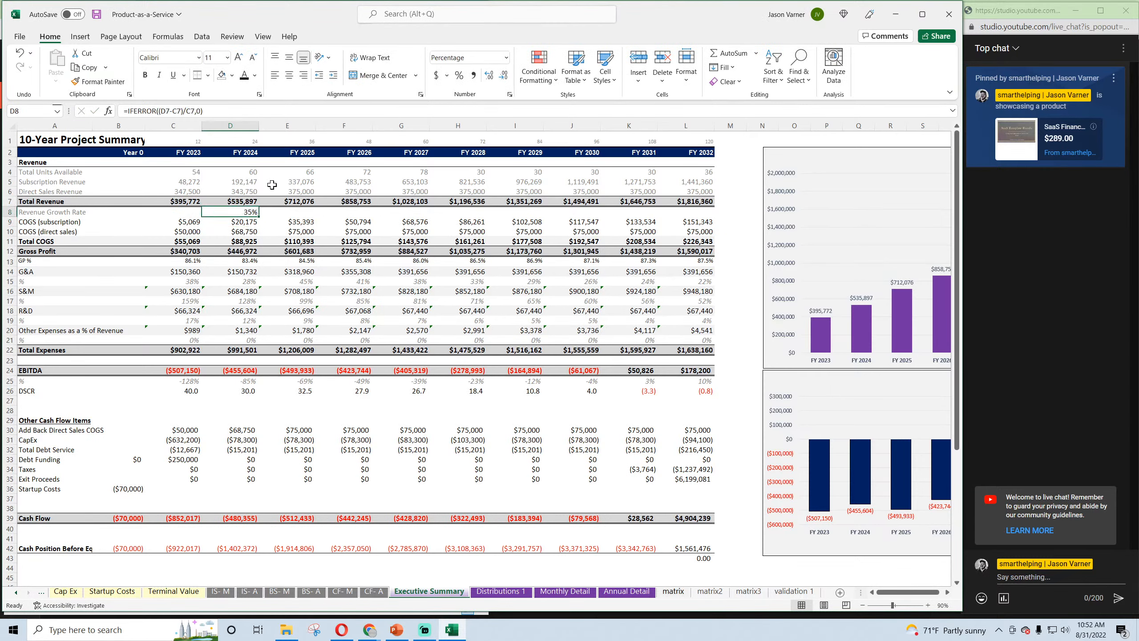
{"action": "left_click_drag", "start_coordinate": [259, 216], "coordinate": [690, 218]}
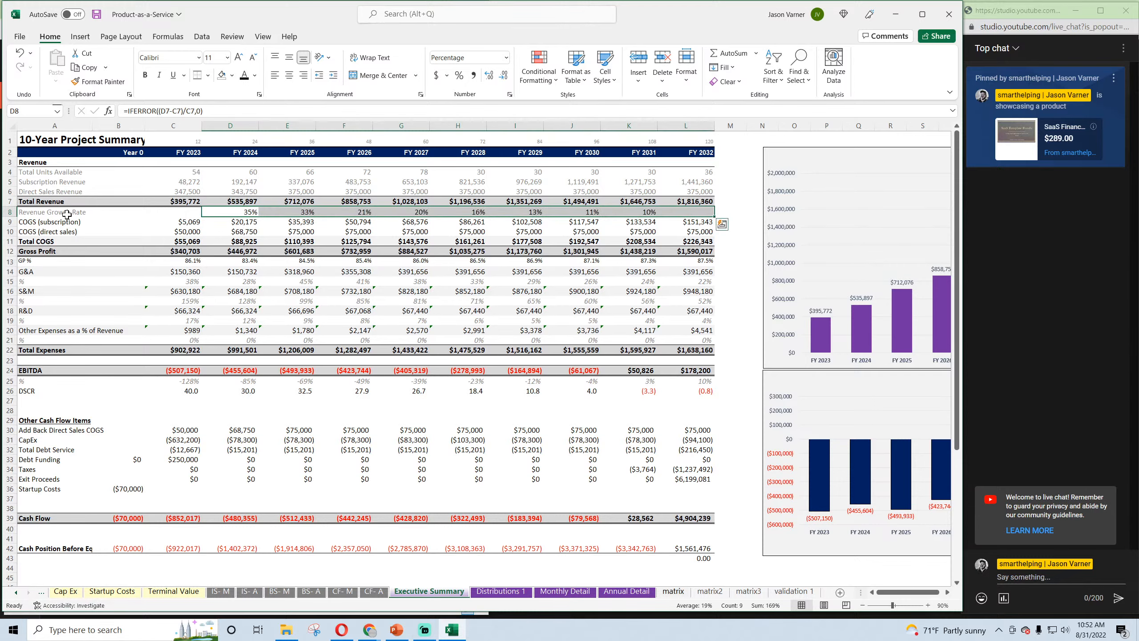
Increase the height of the Revenue Growth Rate row to 21.60 and top-align its cells A8:L8
{"action": "left_click_drag", "start_coordinate": [65, 211], "coordinate": [720, 219]}
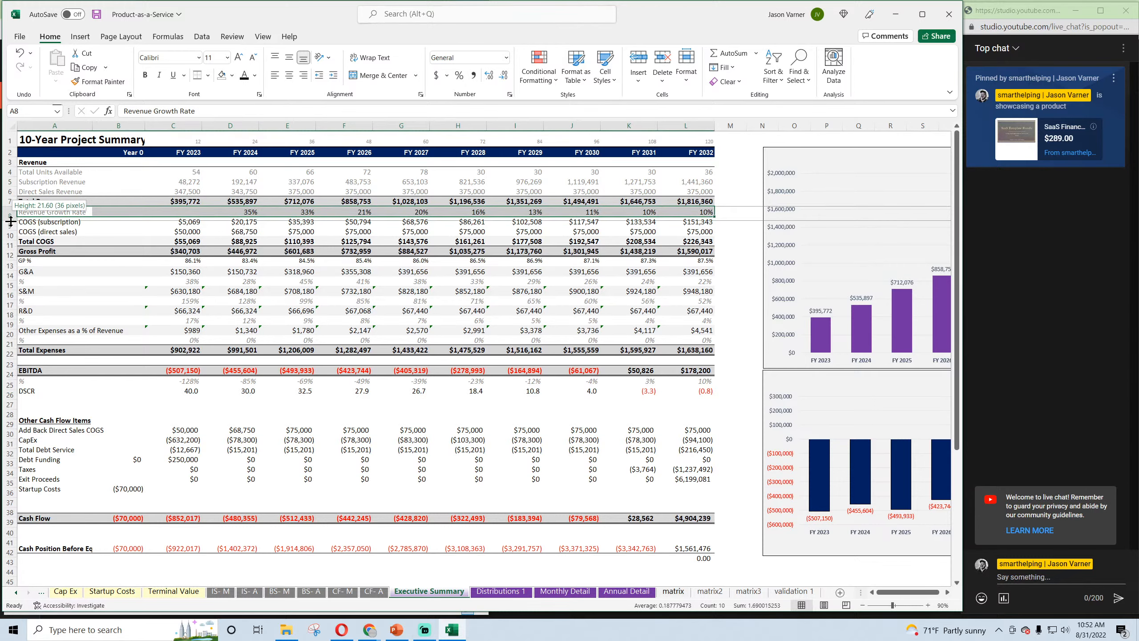
{"action": "left_click_drag", "start_coordinate": [8, 220], "coordinate": [8, 223]}
{"action": "left_click", "coordinate": [275, 57]}
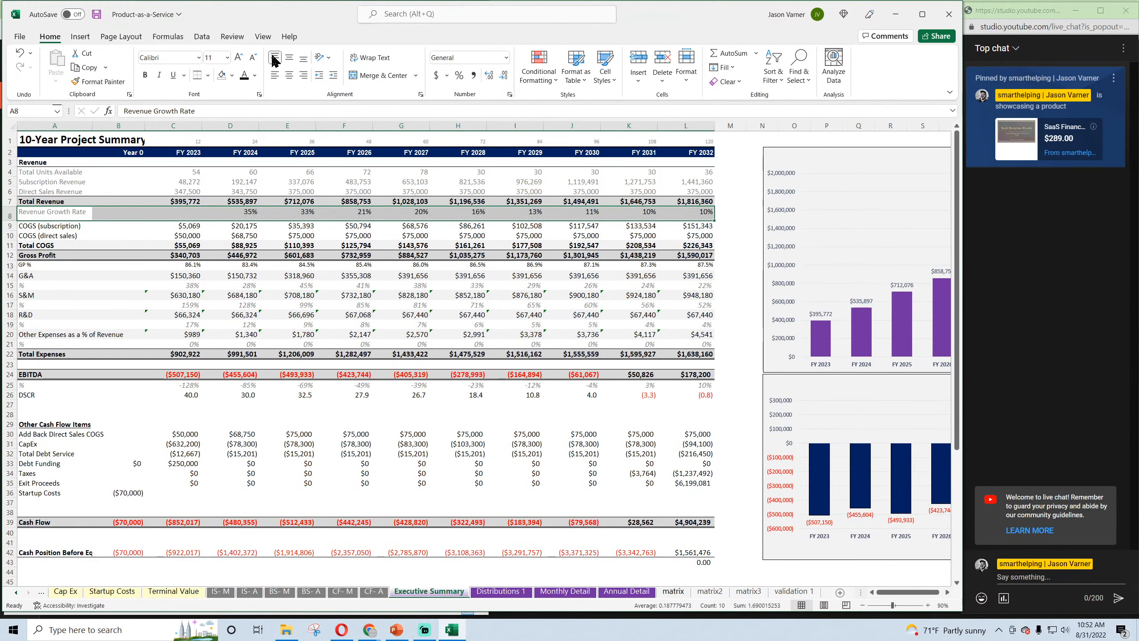
Give the Revenue Growth Rate row a gray italic font
{"action": "left_click", "coordinate": [247, 77]}
{"action": "left_click", "coordinate": [254, 76]}
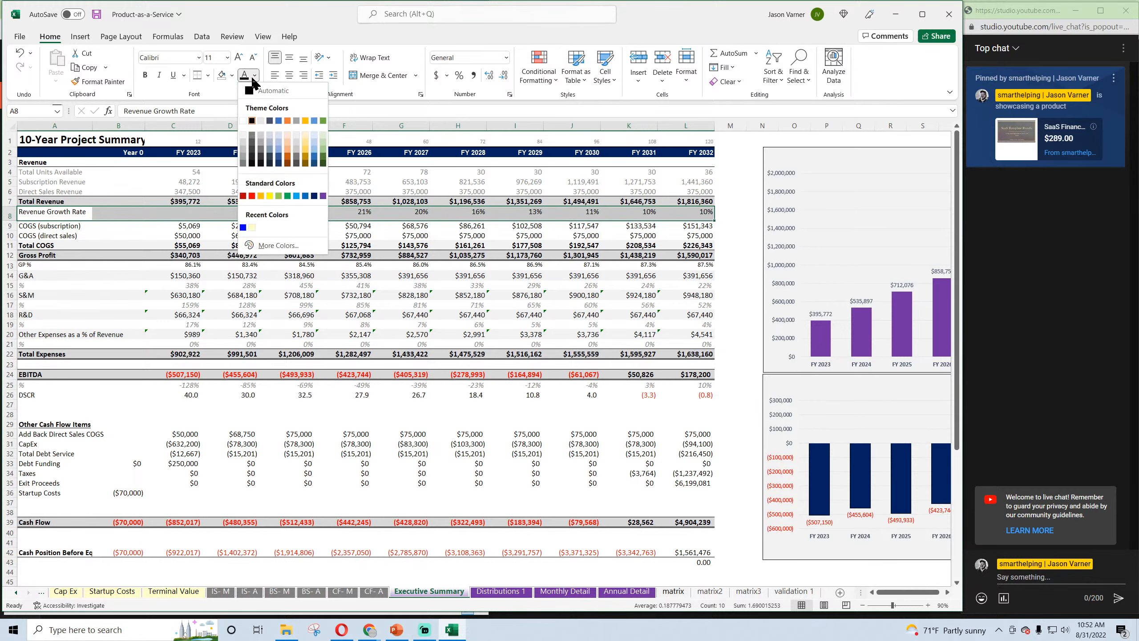
{"action": "left_click", "coordinate": [261, 136]}
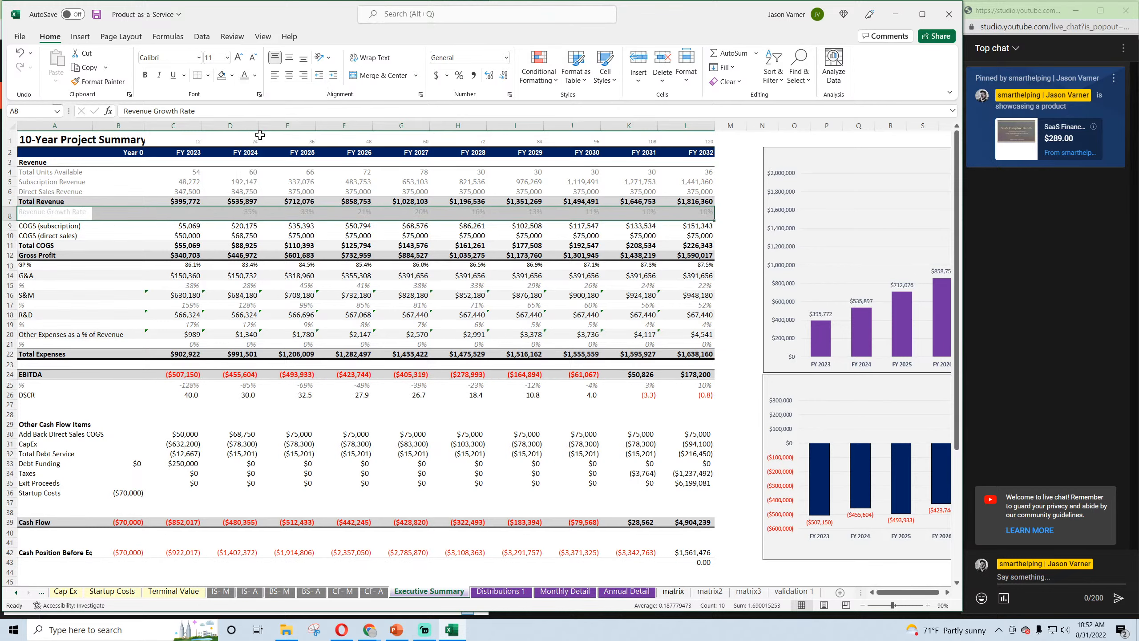
{"action": "left_click", "coordinate": [252, 141]}
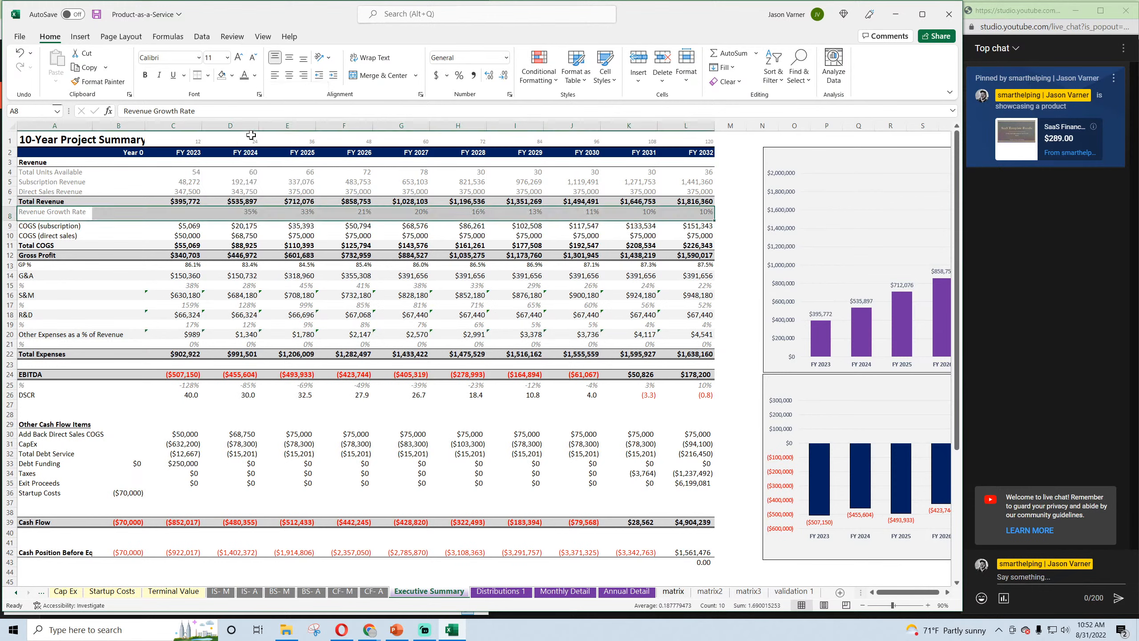
{"action": "left_click", "coordinate": [159, 75]}
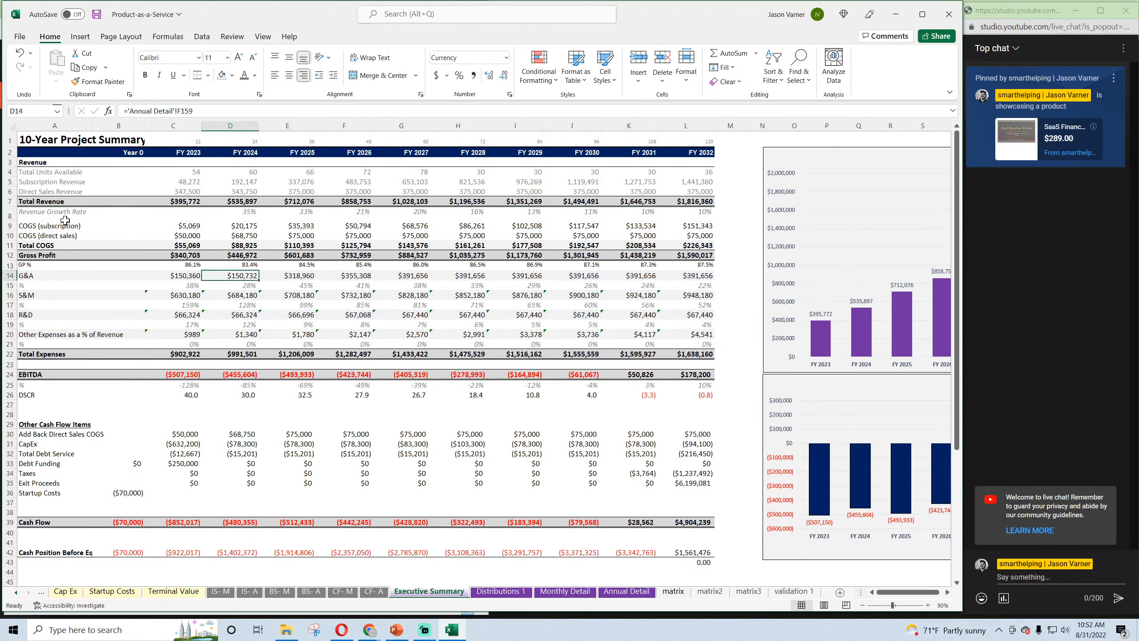
{"action": "left_click_drag", "start_coordinate": [63, 214], "coordinate": [677, 214]}
{"action": "right_click", "coordinate": [677, 214]}
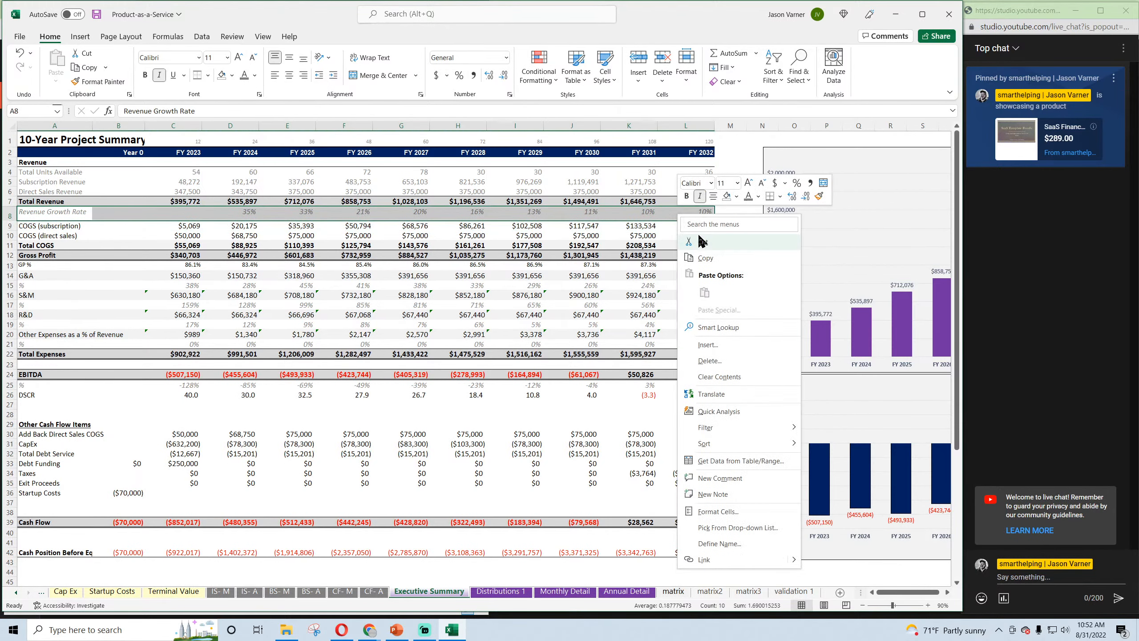
{"action": "left_click", "coordinate": [697, 243]}
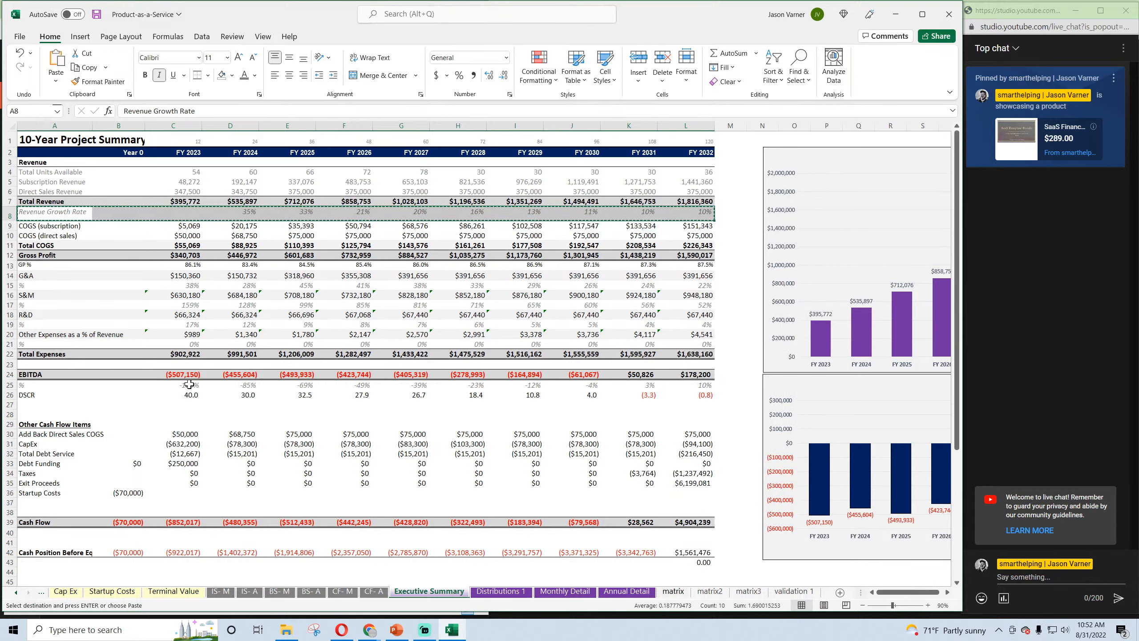
{"action": "left_click", "coordinate": [401, 385]}
{"action": "left_click", "coordinate": [643, 387]}
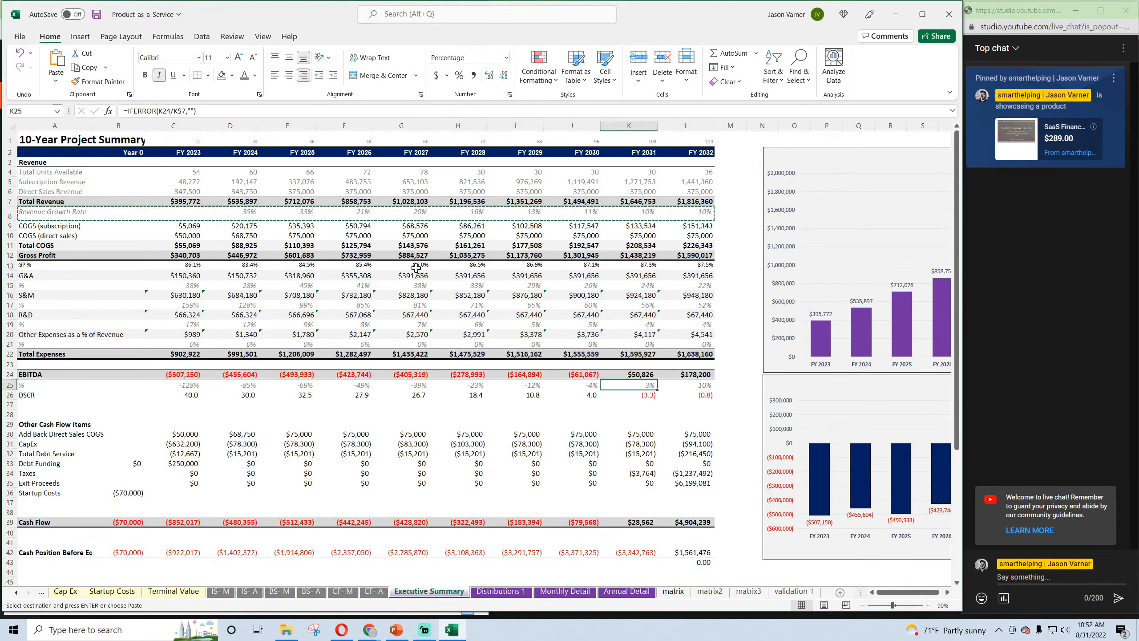
Save the workbook and inspect the Project IRR, equity required and equity multiple cells on the Executive Summary
{"action": "left_click", "coordinate": [97, 14]}
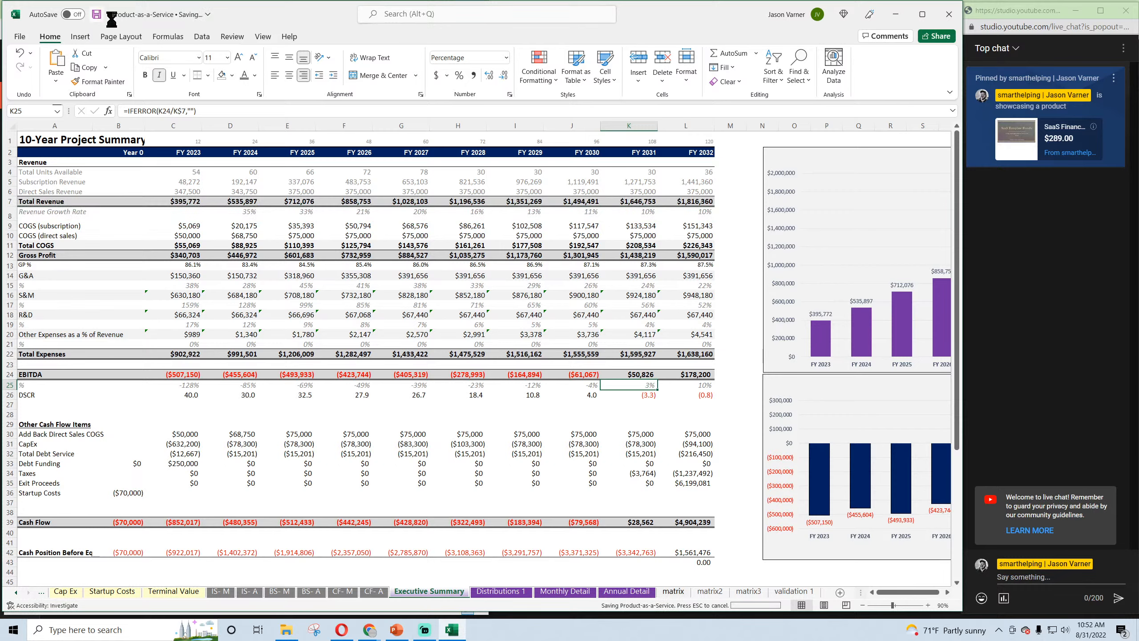
{"action": "left_click", "coordinate": [687, 562]}
{"action": "scroll", "coordinate": [405, 455], "scroll_direction": "down", "scroll_amount": 7}
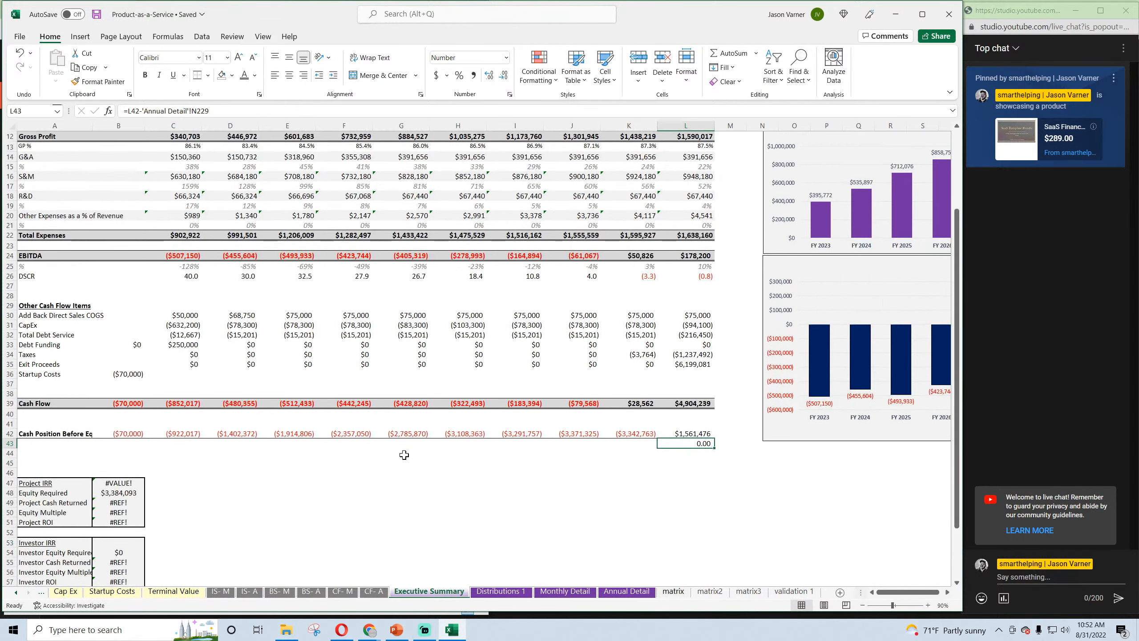
{"action": "left_click", "coordinate": [114, 375]}
{"action": "left_click", "coordinate": [113, 385]}
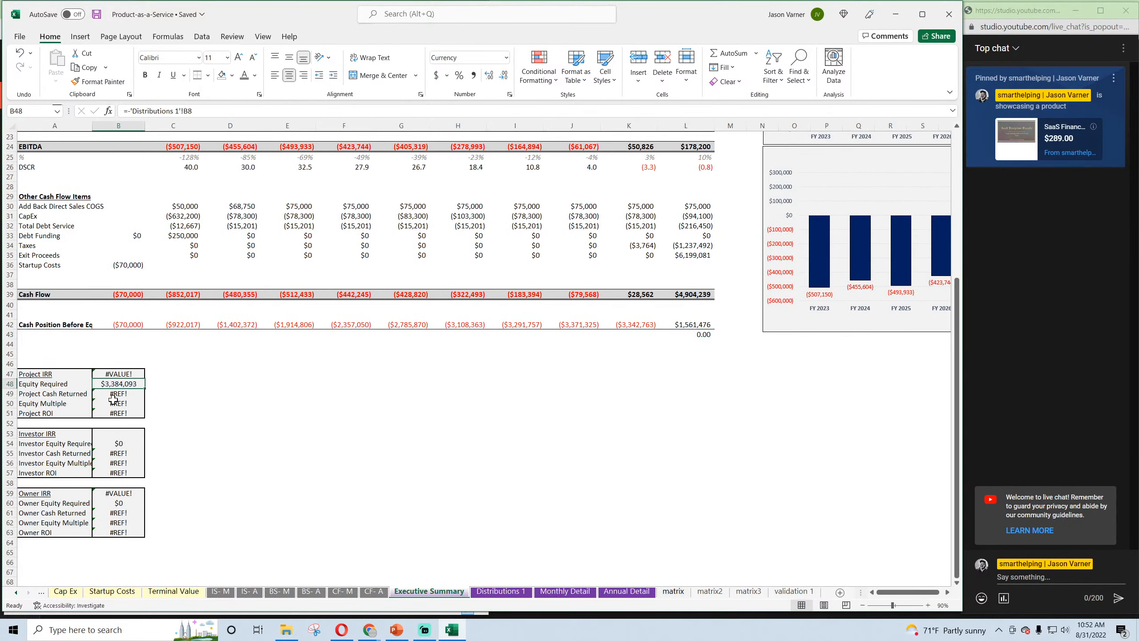
{"action": "left_click", "coordinate": [114, 403]}
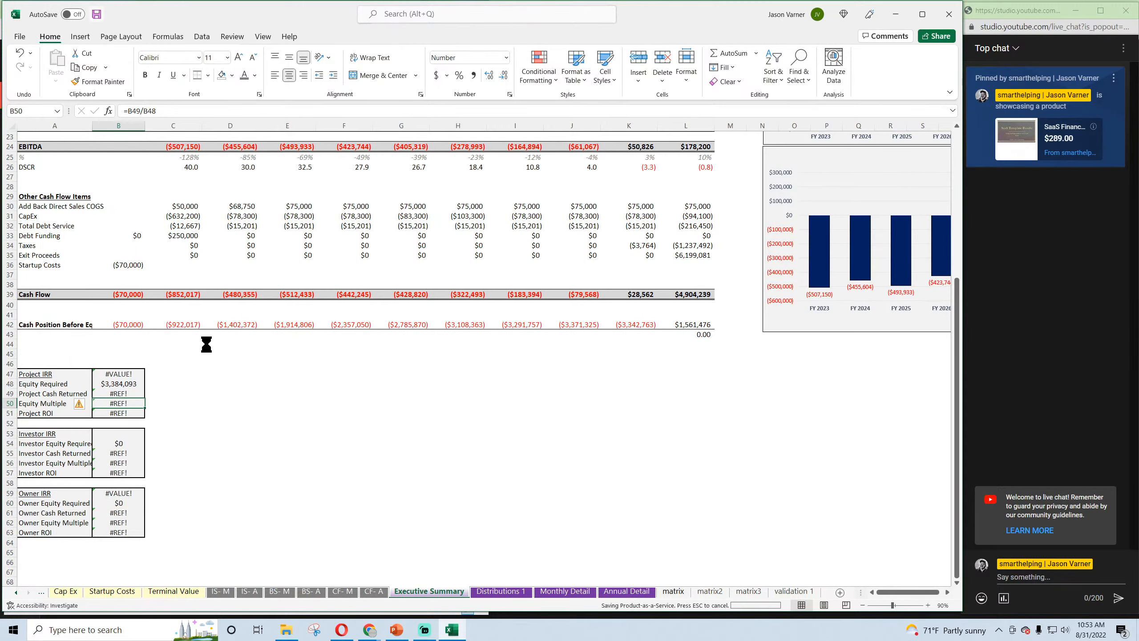
{"action": "scroll", "coordinate": [269, 458], "scroll_direction": "up", "scroll_amount": 7}
Point the sum range of the FY 2023 Total Cash Returns formula in Distributions 1 C5 to the Monthly Detail Cash Flow row, 228:228
{"action": "left_click", "coordinate": [501, 592]}
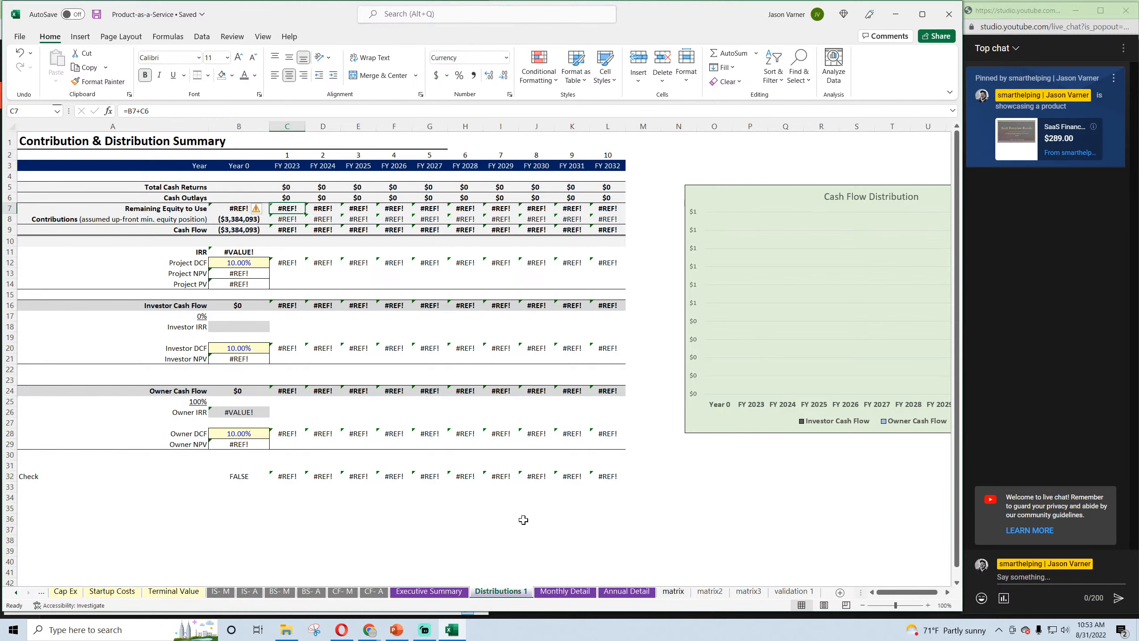
{"action": "left_click", "coordinate": [566, 592]}
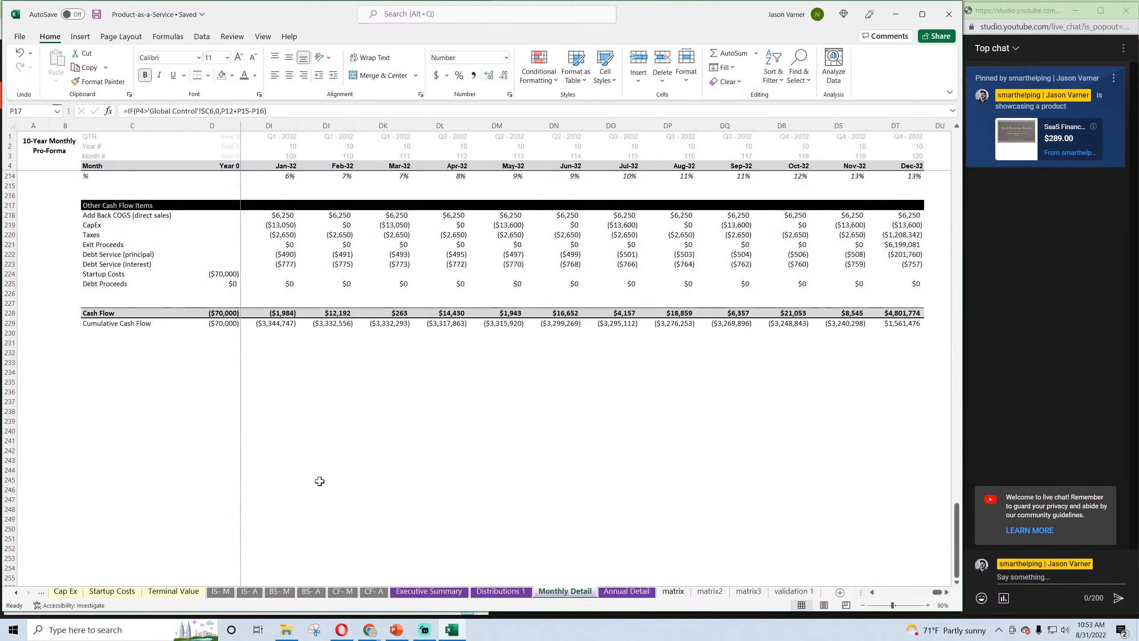
{"action": "left_click", "coordinate": [256, 315]}
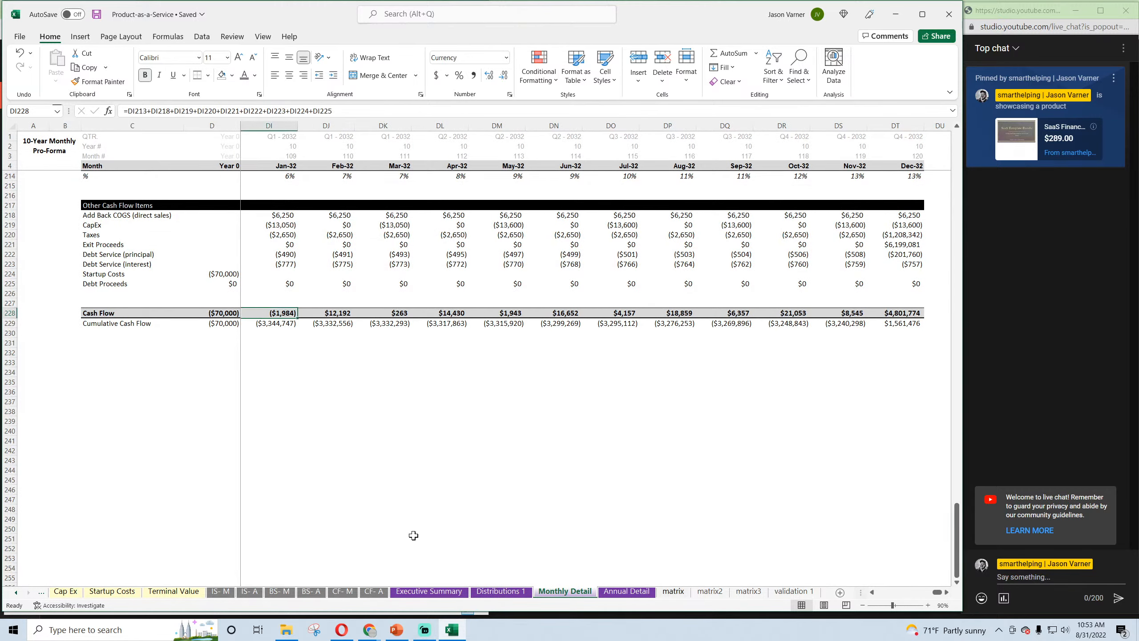
{"action": "left_click", "coordinate": [501, 591]}
{"action": "left_click", "coordinate": [285, 186]}
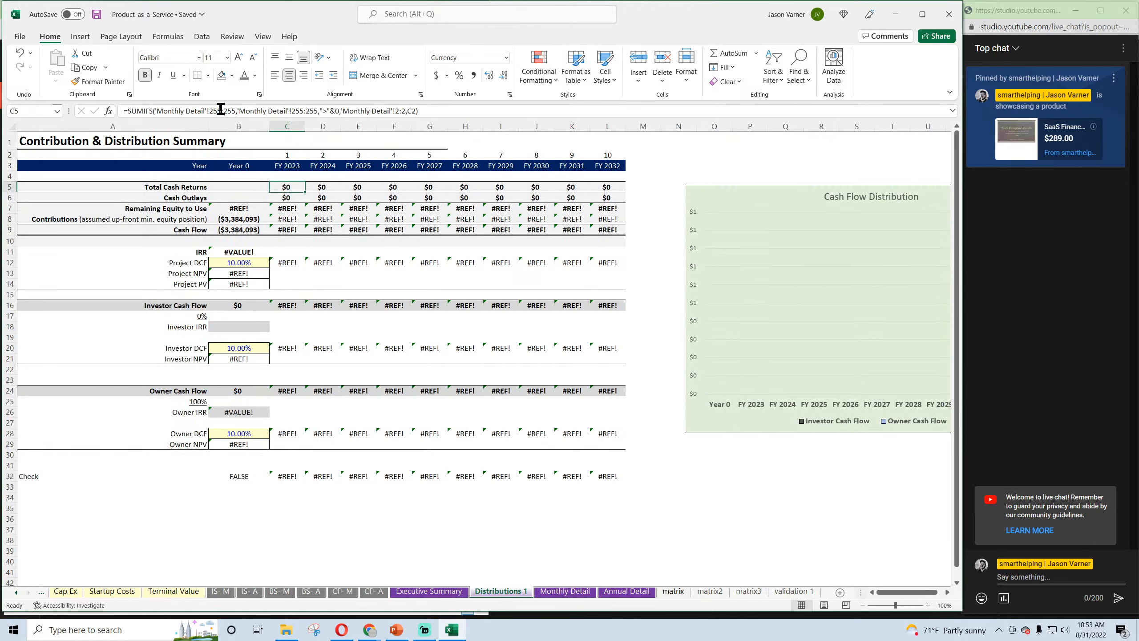
{"action": "left_click", "coordinate": [221, 109]}
{"action": "key", "text": "BackSpace"}
{"action": "key", "text": "BackSpace"}
{"action": "key", "text": "BackSpace"}
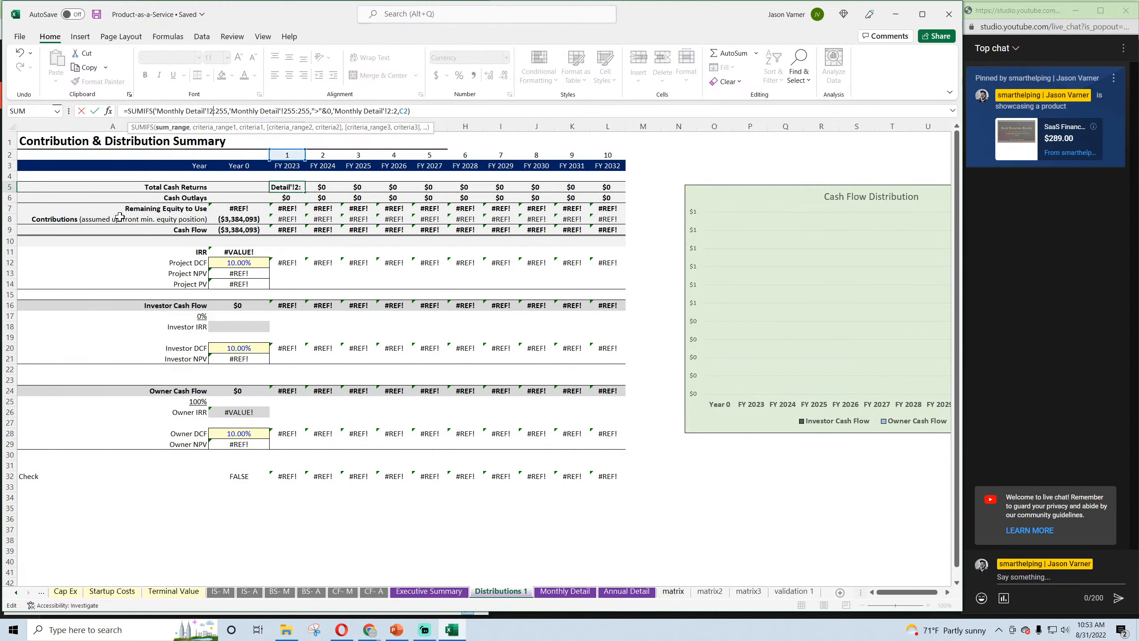
{"action": "type", "text": "228"}
{"action": "key", "text": "Delete"}
{"action": "key", "text": "BackSpace"}
{"action": "key", "text": "BackSpace"}
{"action": "type", "text": "228"}
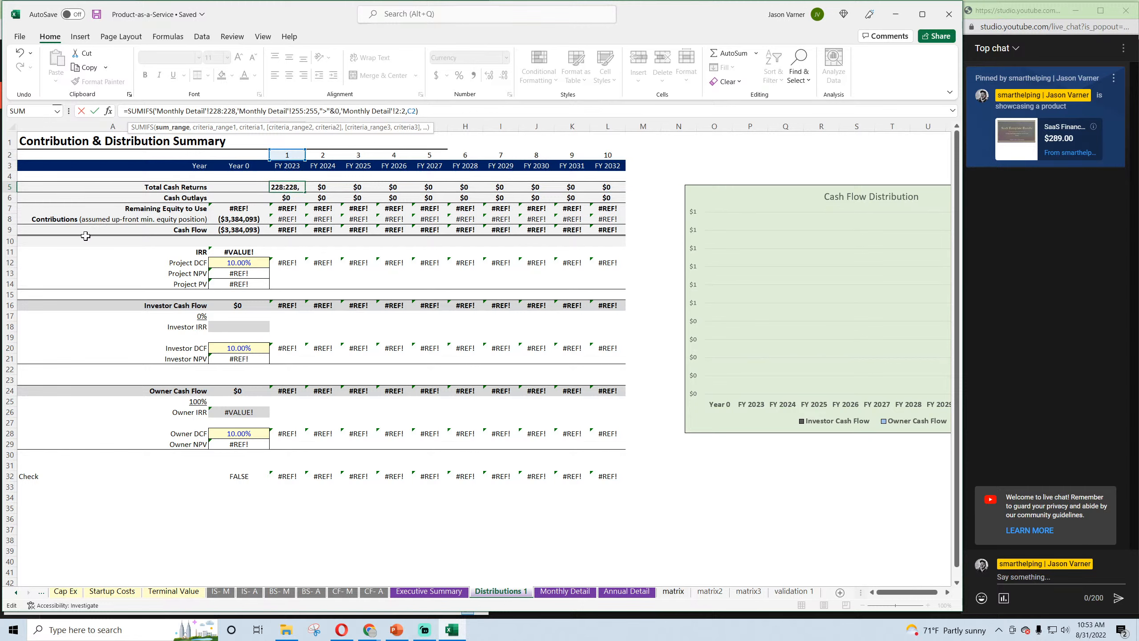
Change the first criteria range in the C5 Total Cash Returns formula to 'Monthly Detail'!228:228
{"action": "left_click", "coordinate": [303, 110]}
{"action": "key", "text": "BackSpace"}
{"action": "key", "text": "BackSpace"}
{"action": "key", "text": "BackSpace"}
{"action": "type", "text": "228"}
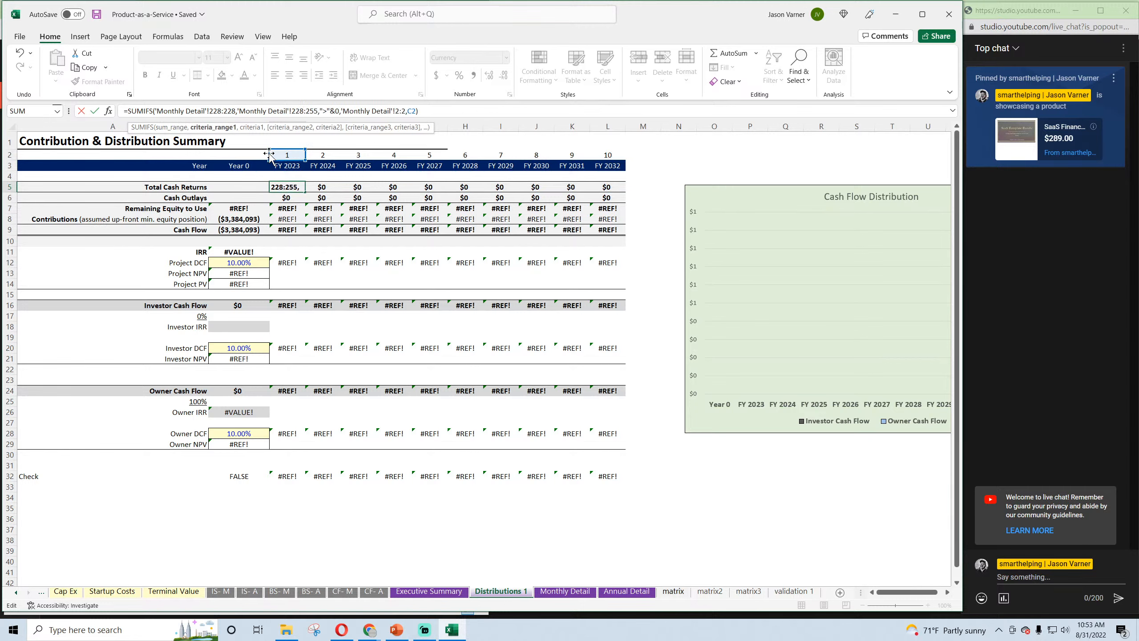
{"action": "key", "text": "Right"}
{"action": "key", "text": "Delete"}
{"action": "key", "text": "Delete"}
{"action": "key", "text": "Delete"}
{"action": "type", "text": "228"}
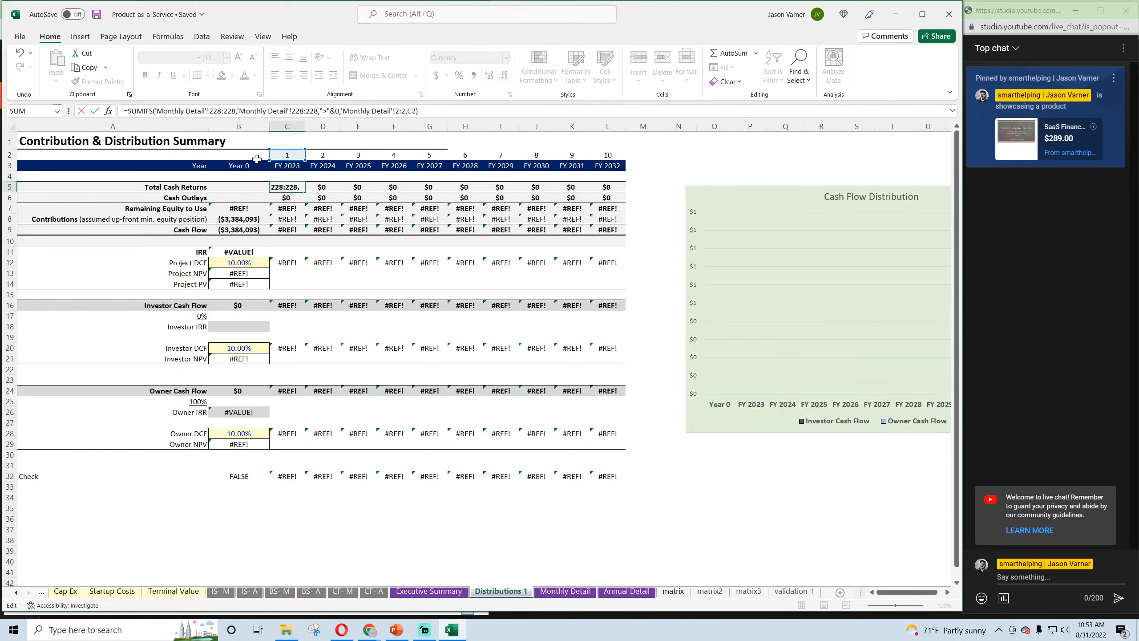
{"action": "key", "text": "Return"}
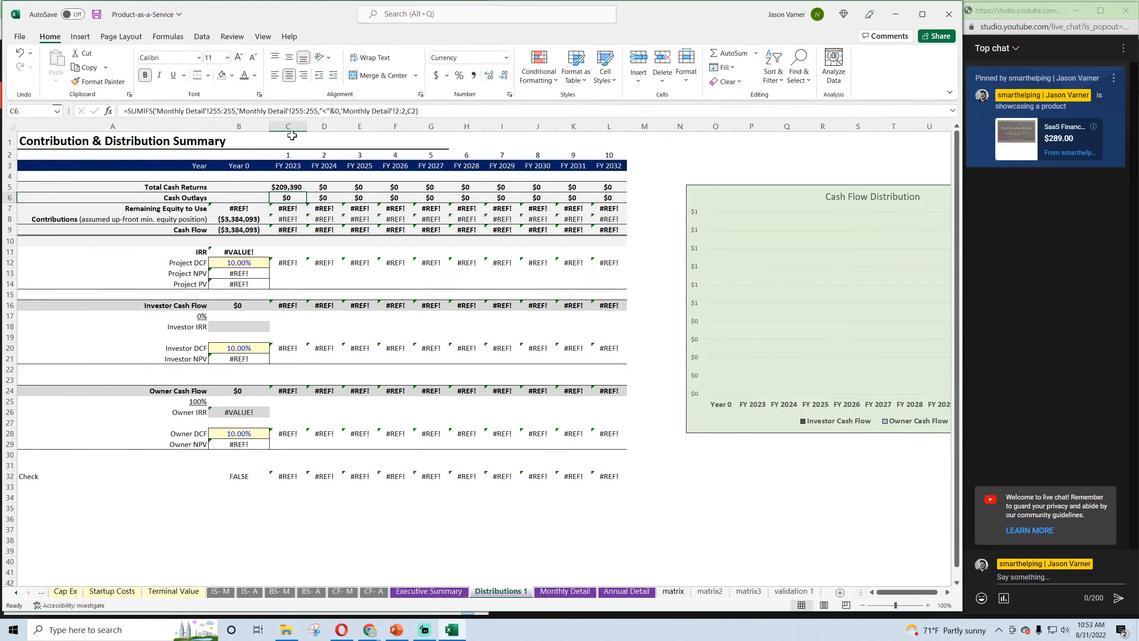
Reuse the C5 formula for Cash Outlays in C6 with the criterion "<"&0, and fill both rows across through FY 2032
{"action": "left_click", "coordinate": [294, 181]}
{"action": "left_click_drag", "start_coordinate": [448, 112], "coordinate": [180, 120]}
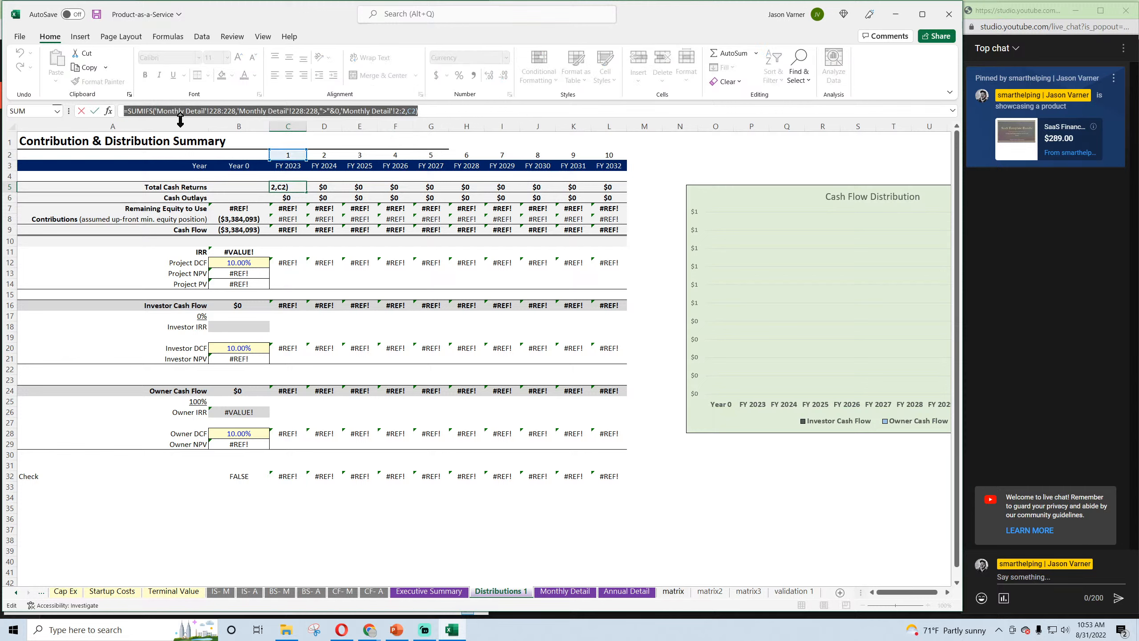
{"action": "right_click", "coordinate": [185, 110]}
{"action": "left_click", "coordinate": [199, 129]}
{"action": "key", "text": "Return"}
{"action": "left_click_drag", "start_coordinate": [426, 112], "coordinate": [147, 123]}
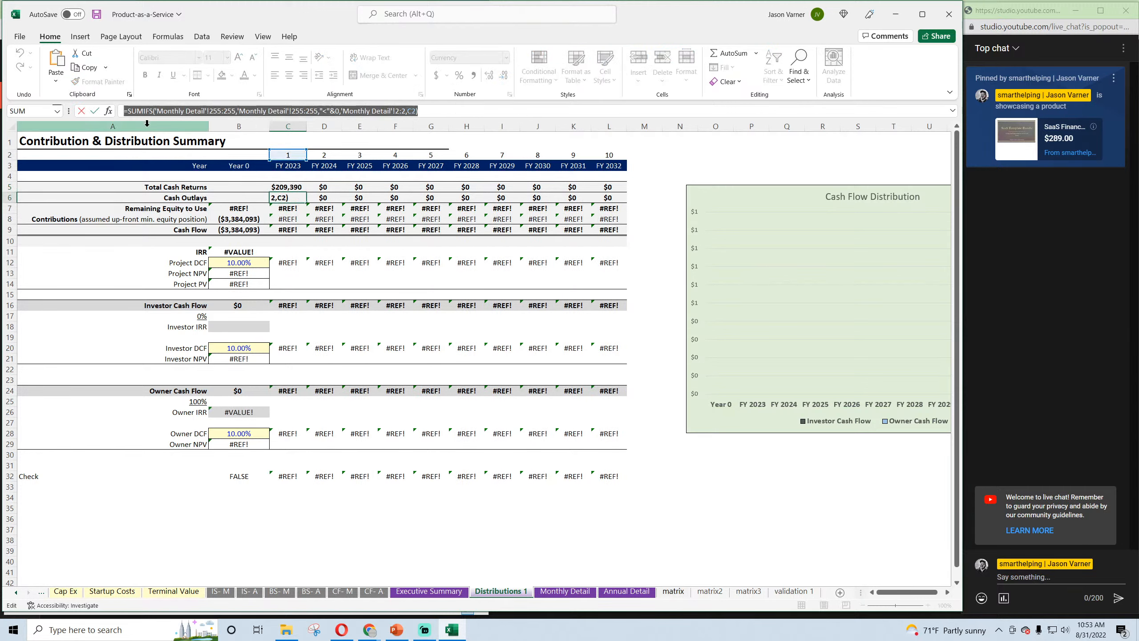
{"action": "right_click", "coordinate": [207, 112]}
{"action": "left_click", "coordinate": [222, 157]}
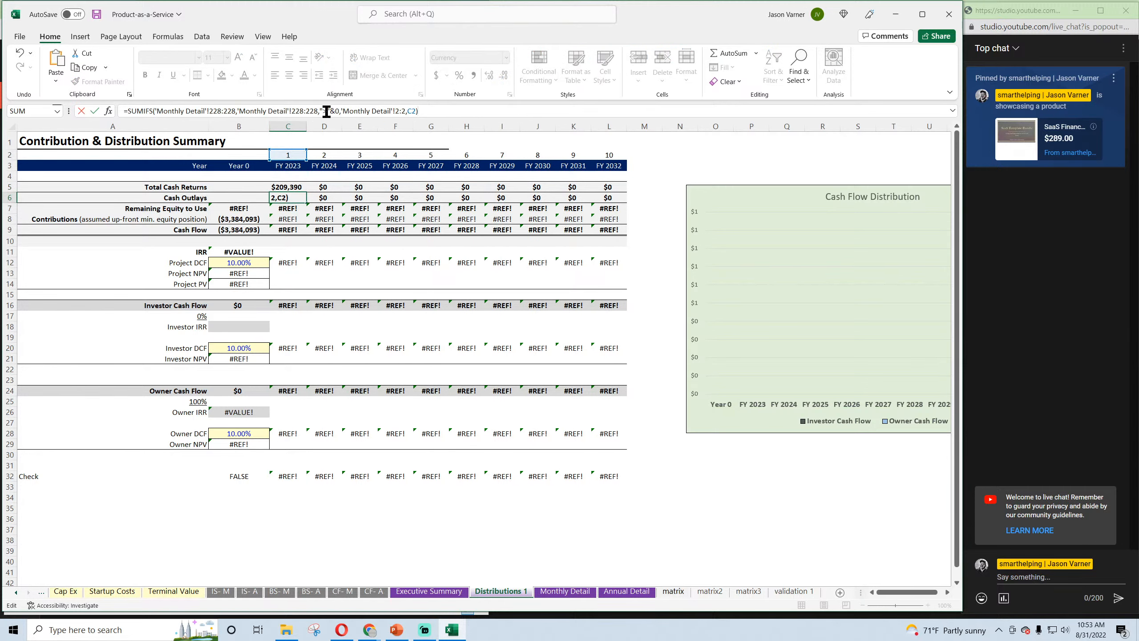
{"action": "key", "text": "Return"}
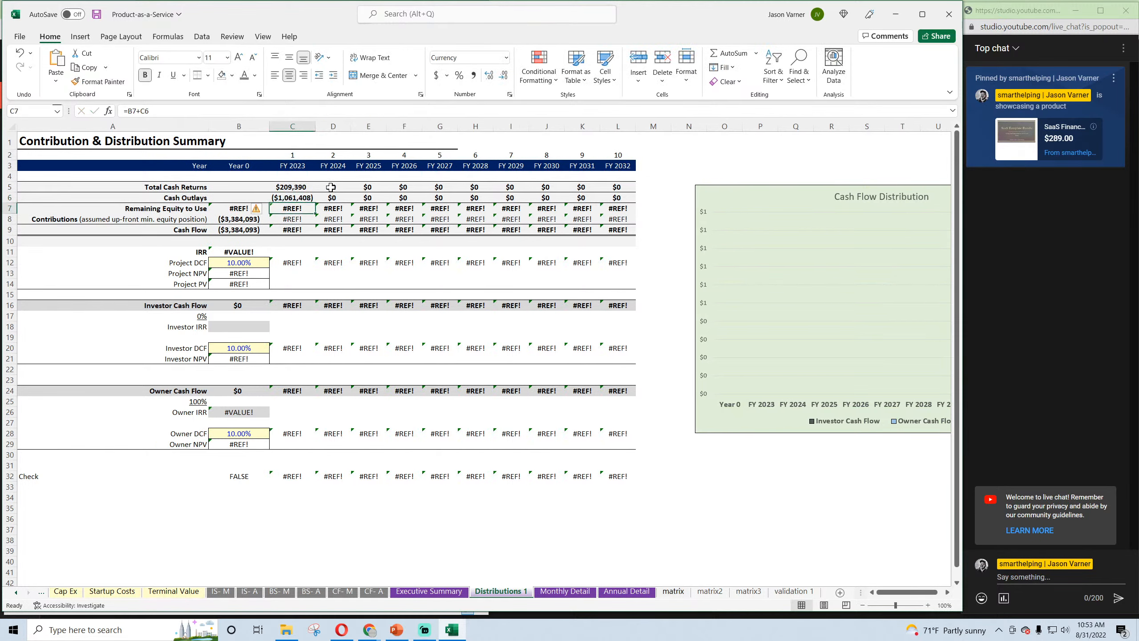
{"action": "left_click_drag", "start_coordinate": [292, 186], "coordinate": [618, 198]}
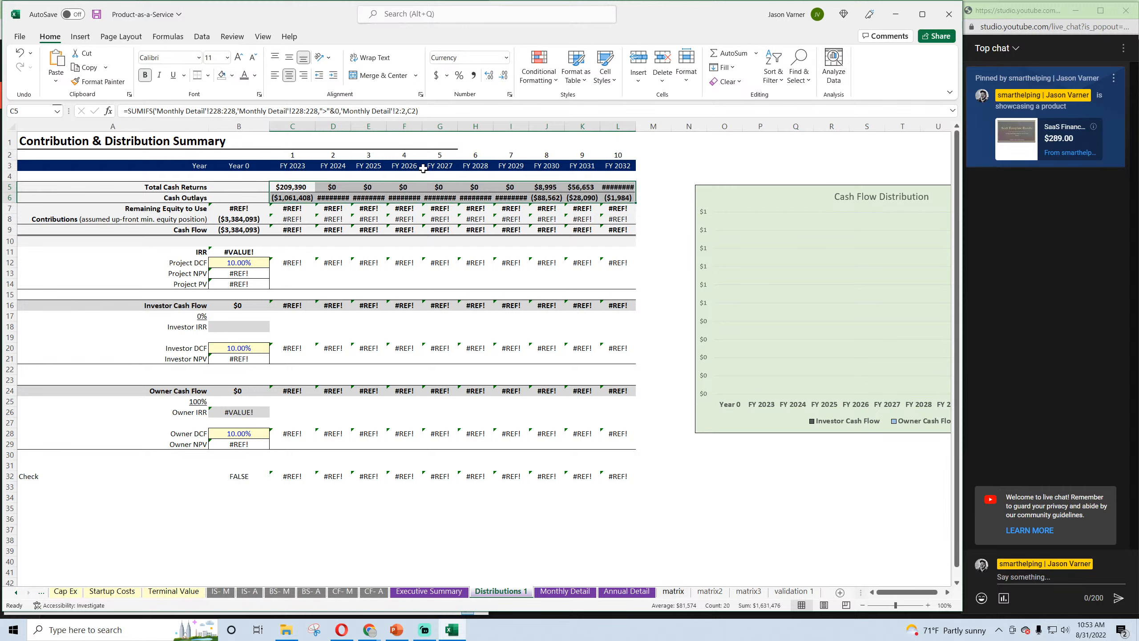
Merge the Contribution & Distribution Summary title across A1:L1 and left-align it
{"action": "left_click", "coordinate": [454, 146]}
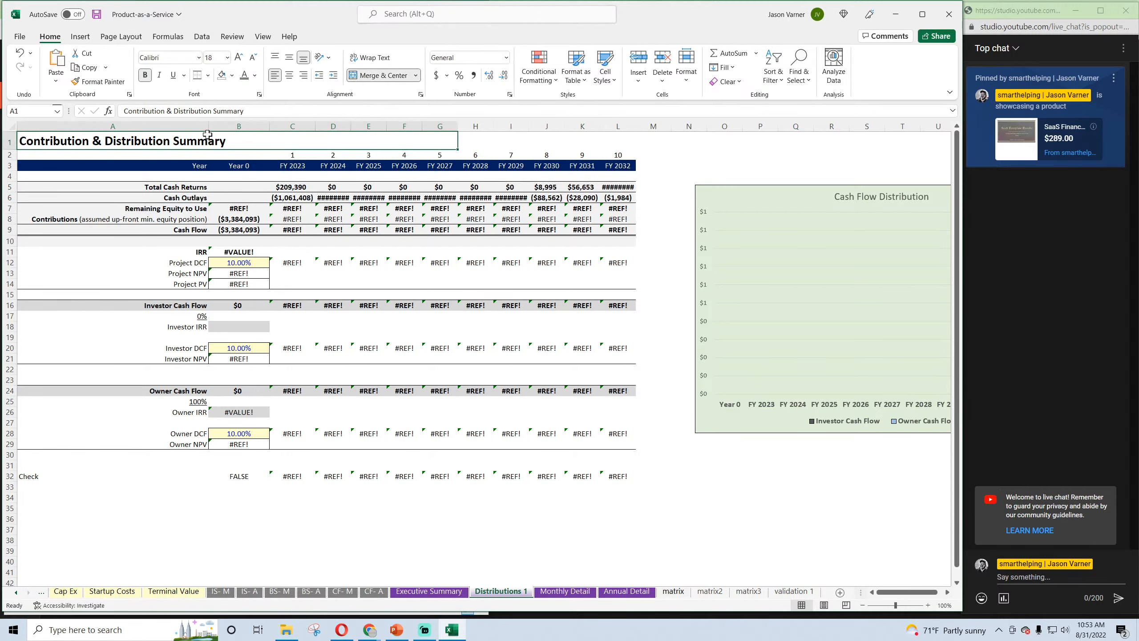
{"action": "left_click_drag", "start_coordinate": [207, 135], "coordinate": [606, 147]}
{"action": "left_click", "coordinate": [382, 75]}
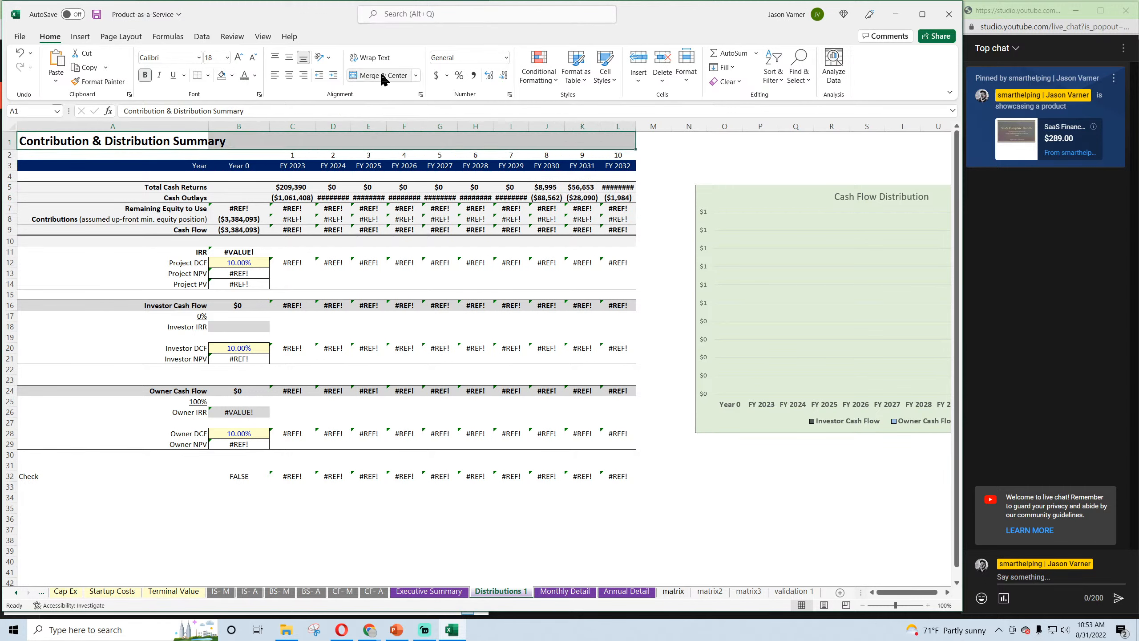
{"action": "left_click", "coordinate": [382, 75]}
{"action": "left_click", "coordinate": [277, 75]}
{"action": "left_click", "coordinate": [319, 185]}
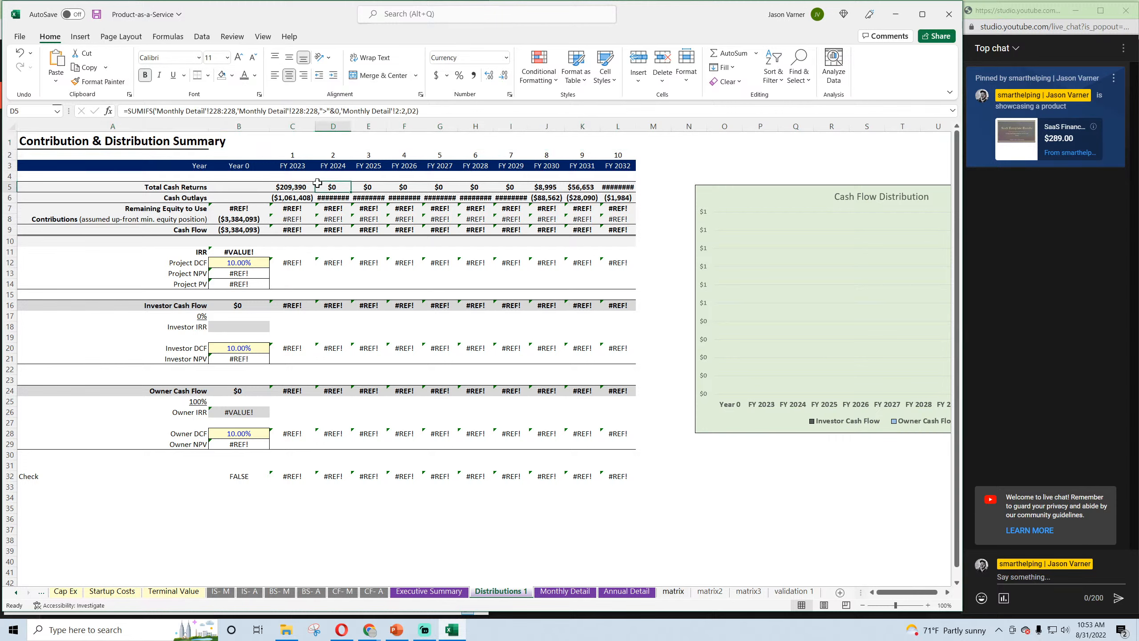
Apply a thick bottom border to the merged Contribution & Distribution Summary title
{"action": "left_click", "coordinate": [116, 135]}
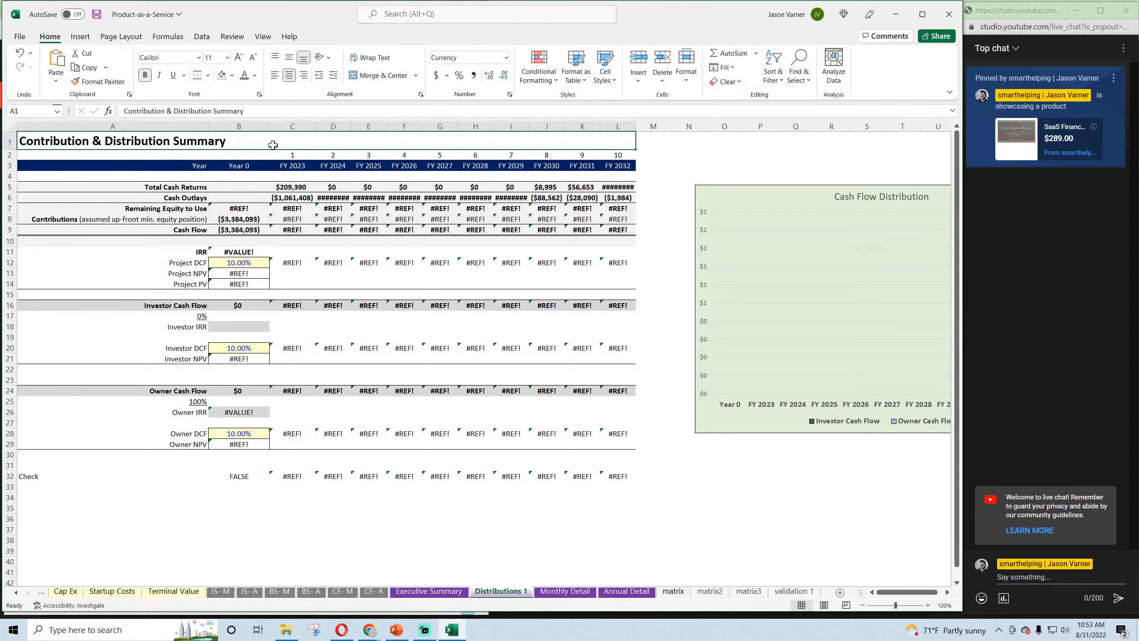
{"action": "left_click", "coordinate": [208, 75]}
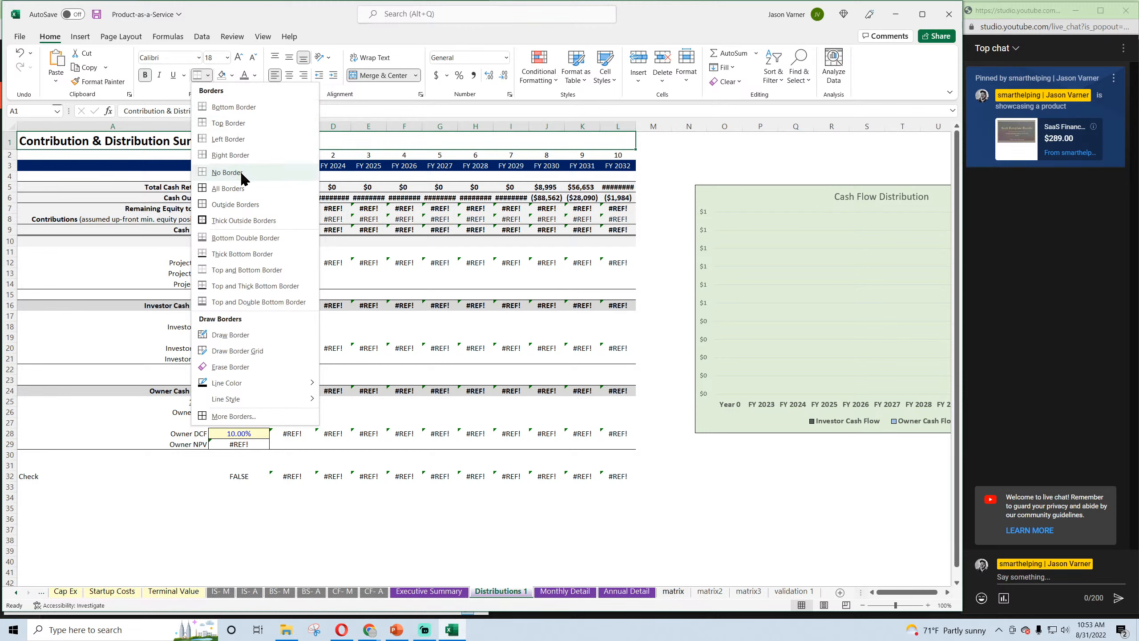
{"action": "left_click", "coordinate": [236, 254]}
{"action": "left_click", "coordinate": [367, 251]}
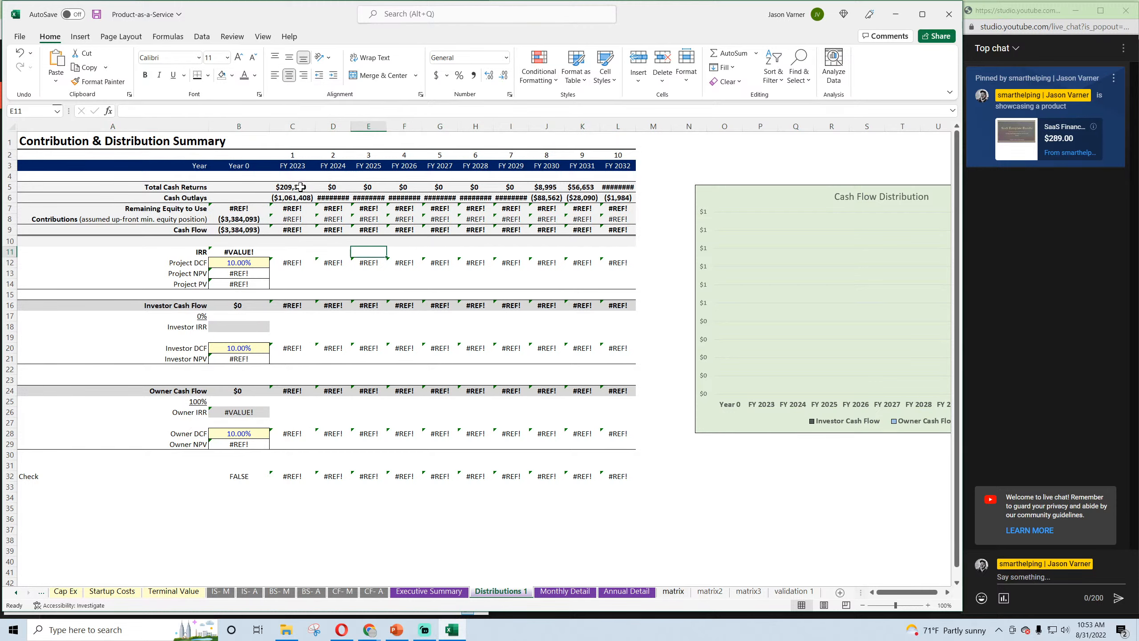
Set the width of the FY 2023 through FY 2032 columns C:L to 15
{"action": "left_click_drag", "start_coordinate": [292, 126], "coordinate": [614, 126]}
{"action": "right_click", "coordinate": [614, 127]}
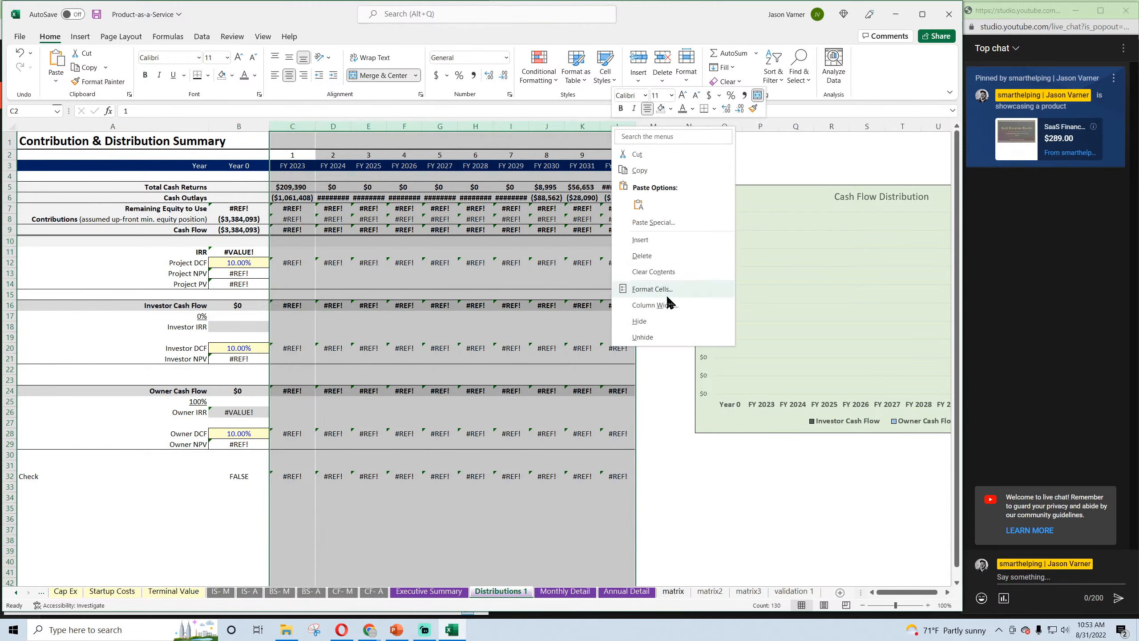
{"action": "left_click", "coordinate": [668, 303]}
{"action": "type", "text": "15"}
{"action": "key", "text": "Return"}
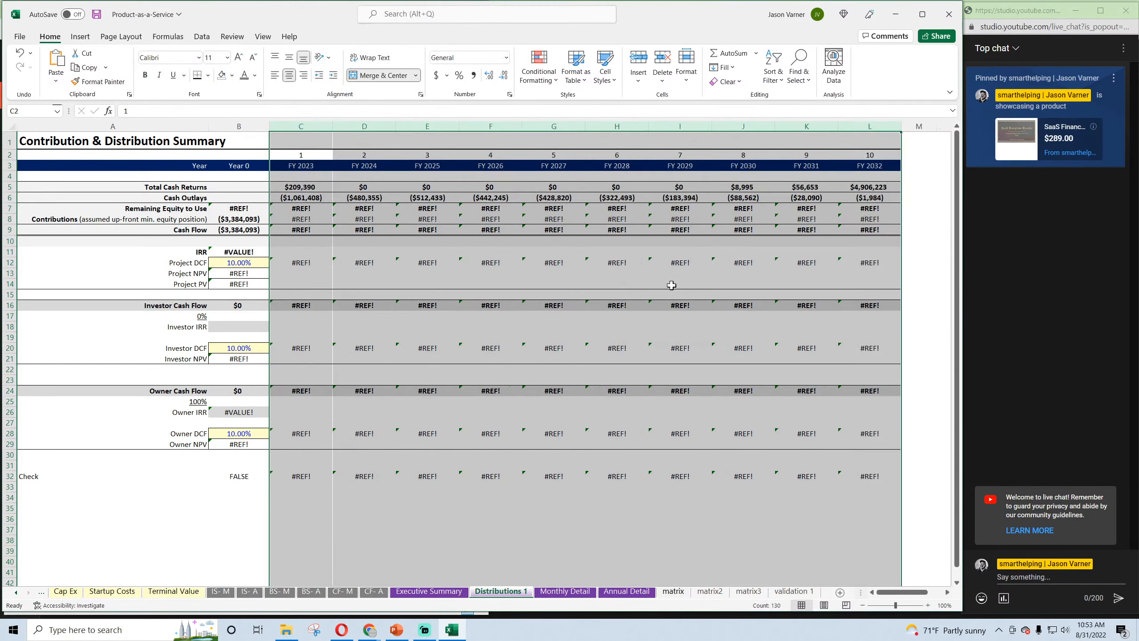
{"action": "left_click", "coordinate": [670, 378]}
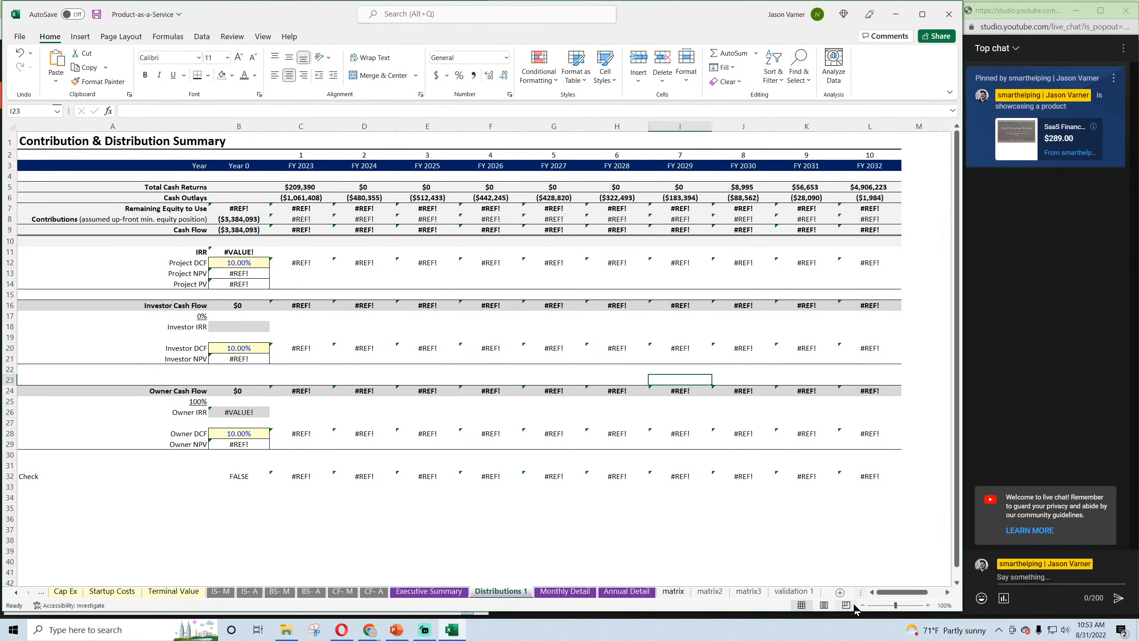
Save the workbook with the updated Distributions 1 sheet
{"action": "left_click", "coordinate": [375, 635]}
{"action": "mouse_move", "coordinate": [354, 597]}
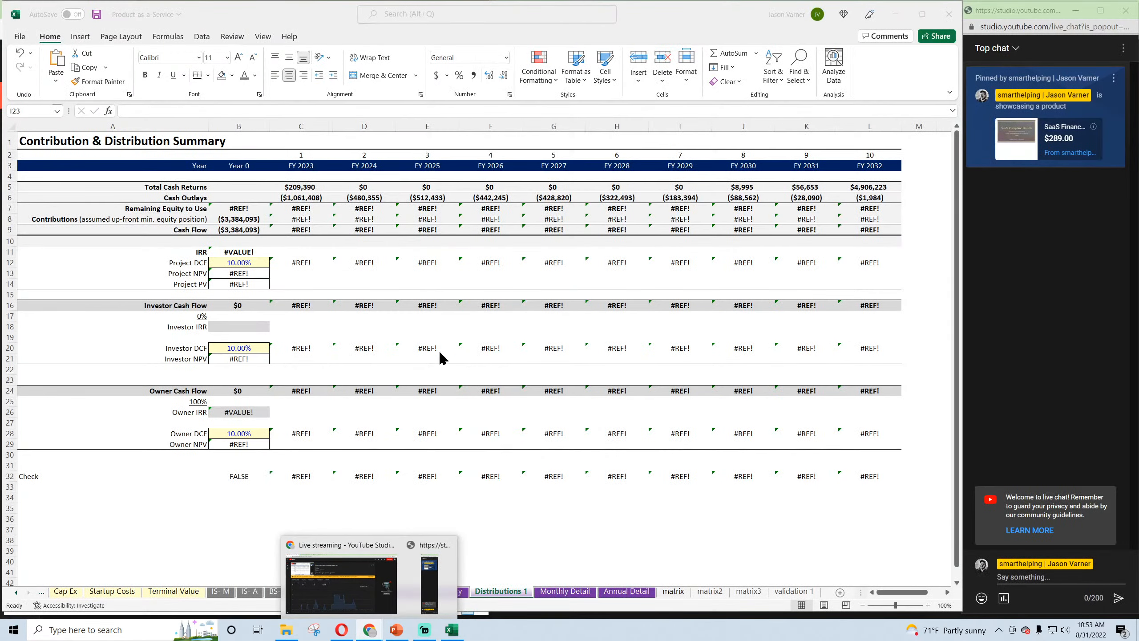
{"action": "left_click", "coordinate": [98, 14]}
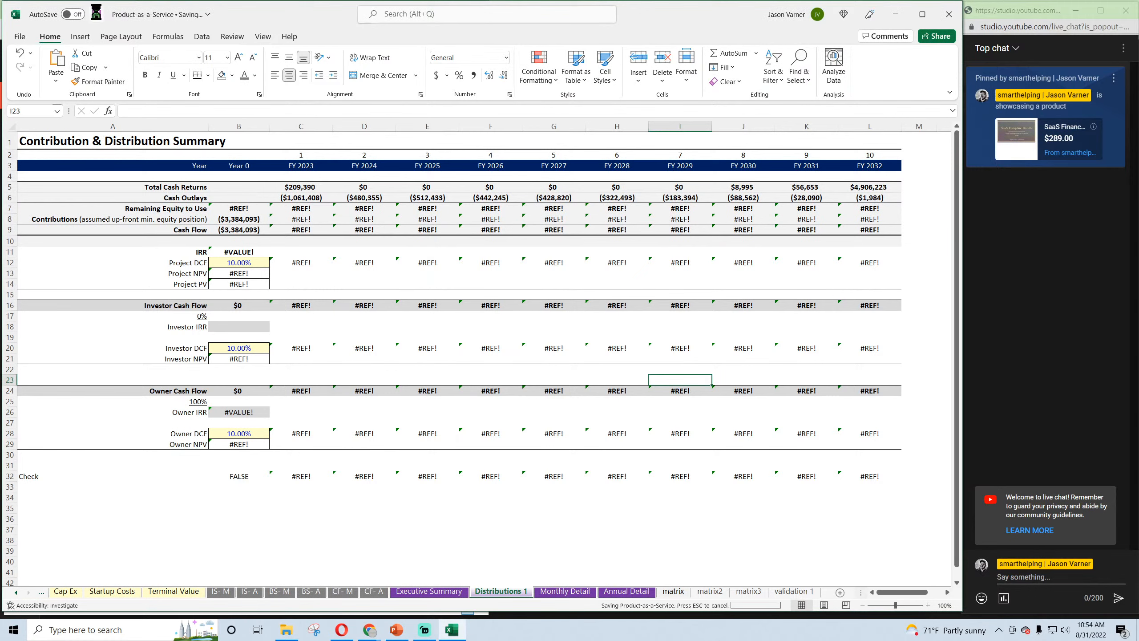
Examine the Total Cash Returns formula in C5 and the Year 0 Remaining Equity to Use formula in B7
{"action": "left_click", "coordinate": [301, 272]}
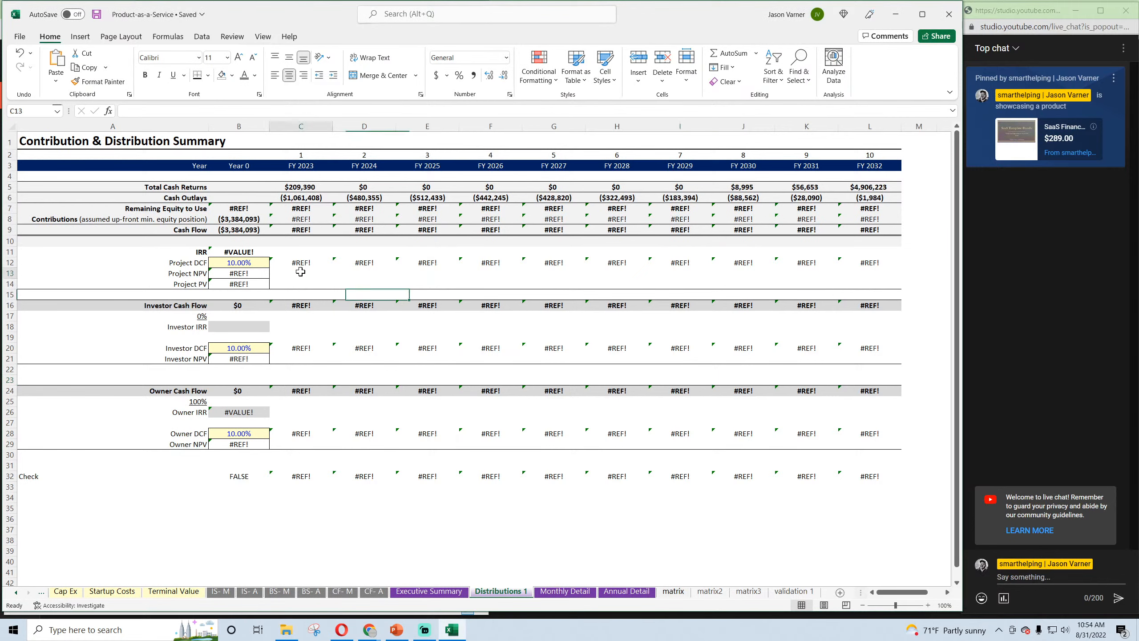
{"action": "left_click", "coordinate": [300, 197]}
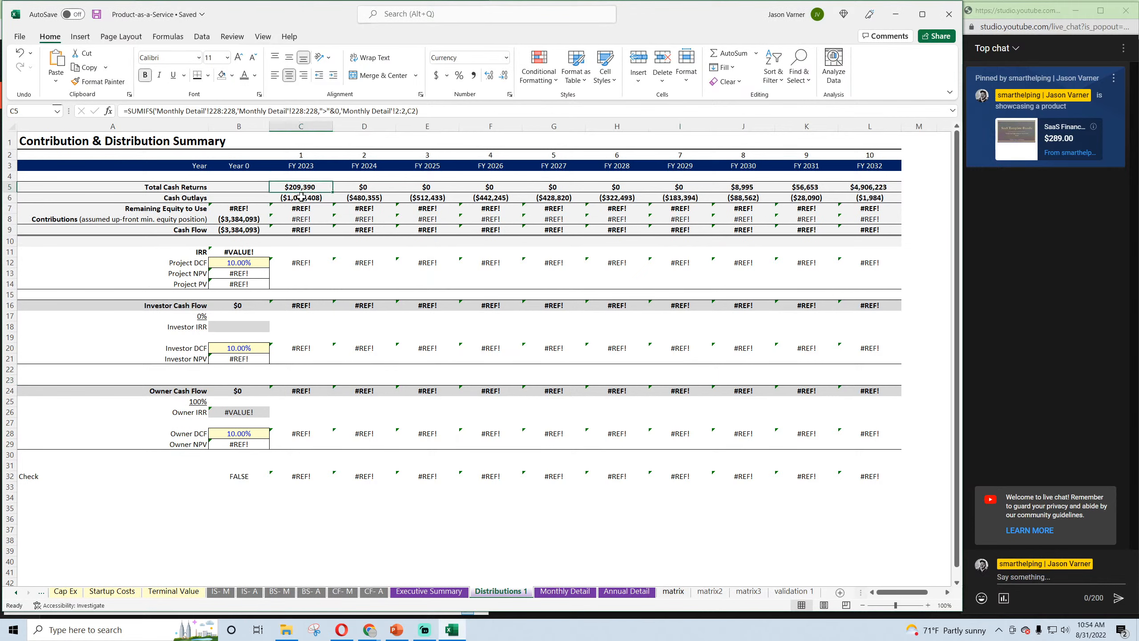
{"action": "left_click", "coordinate": [240, 208]}
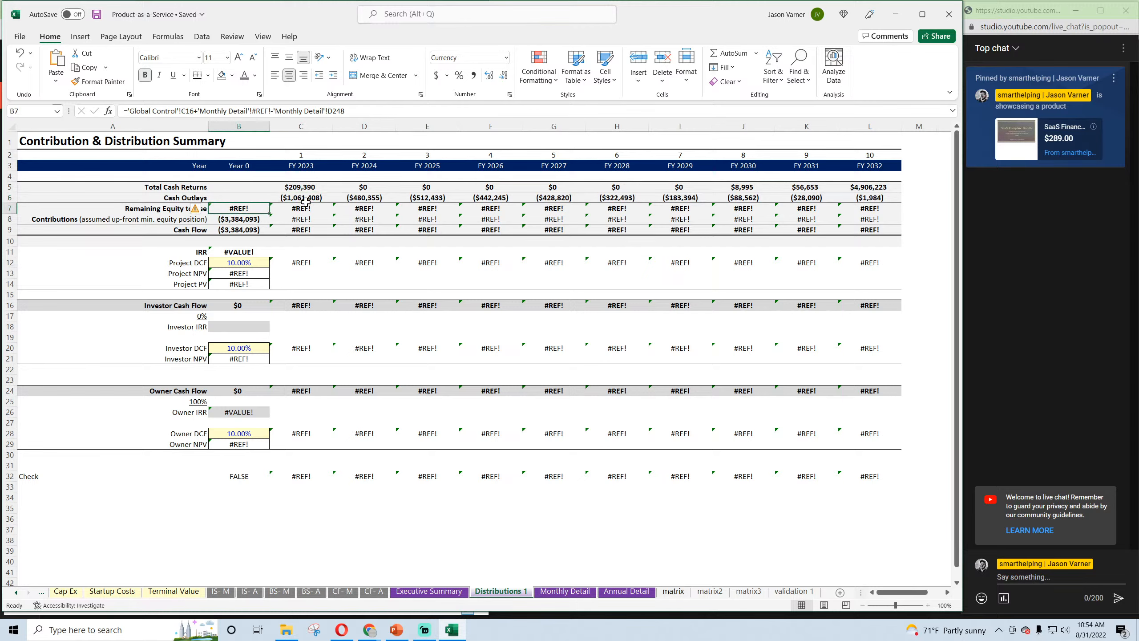
Rebuild the Year 0 Remaining Equity to Use formula in B7 as 'Global Control'!C16 plus 'Monthly Detail'!D228
{"action": "type", "text": "="}
{"action": "left_click", "coordinate": [15, 594]}
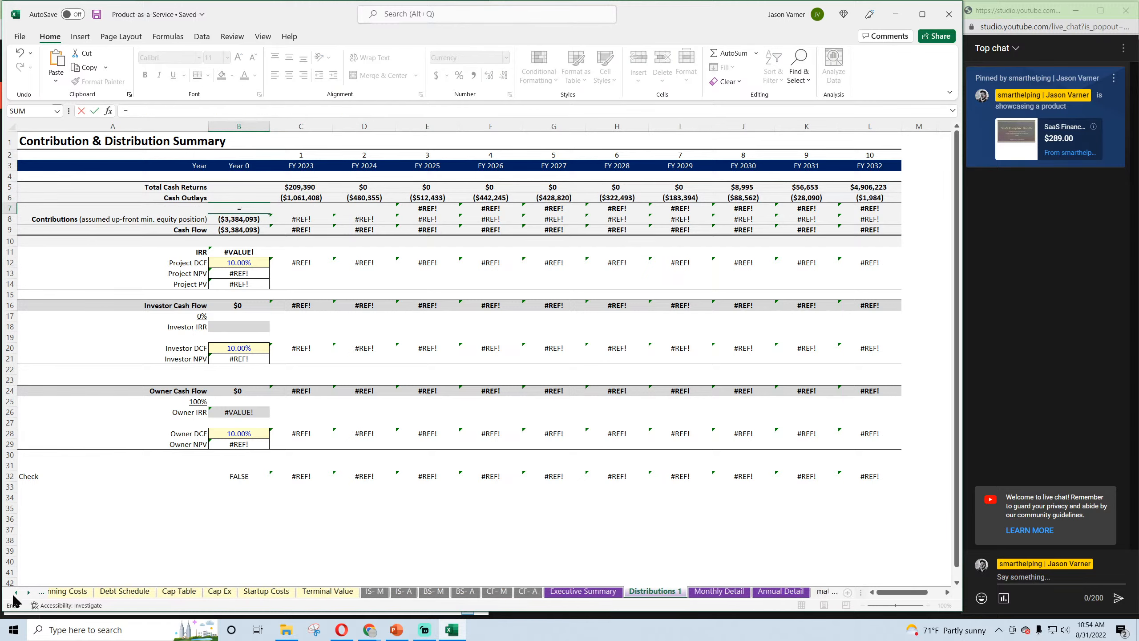
{"action": "left_click", "coordinate": [78, 591]}
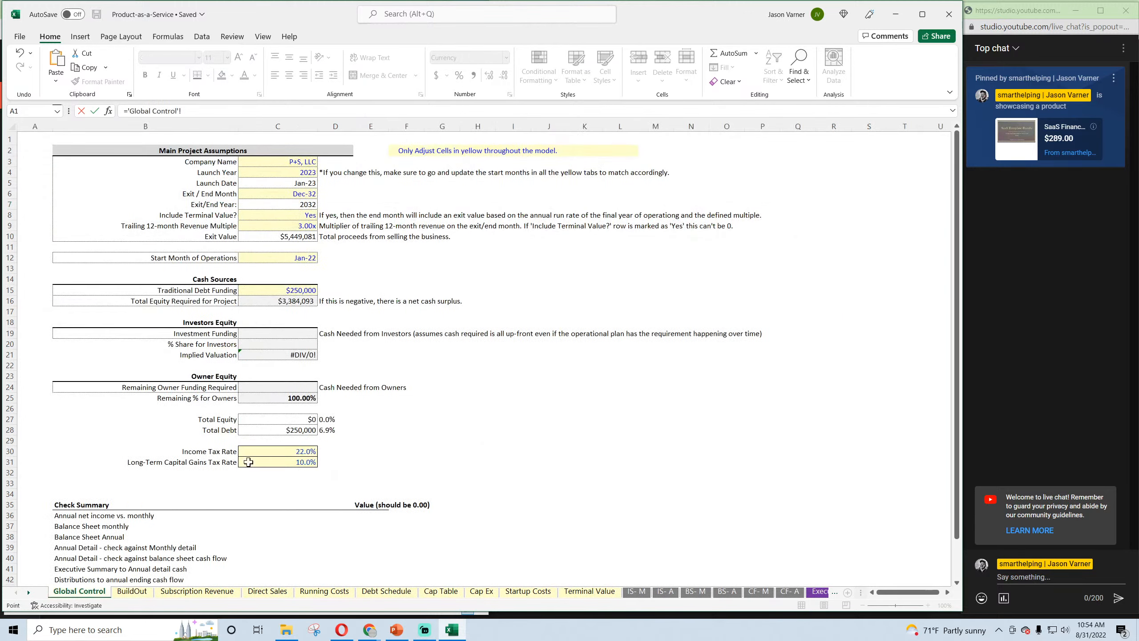
{"action": "left_click", "coordinate": [300, 302]}
{"action": "type", "text": "+"}
{"action": "left_click", "coordinate": [820, 591]}
{"action": "left_click", "coordinate": [825, 592]}
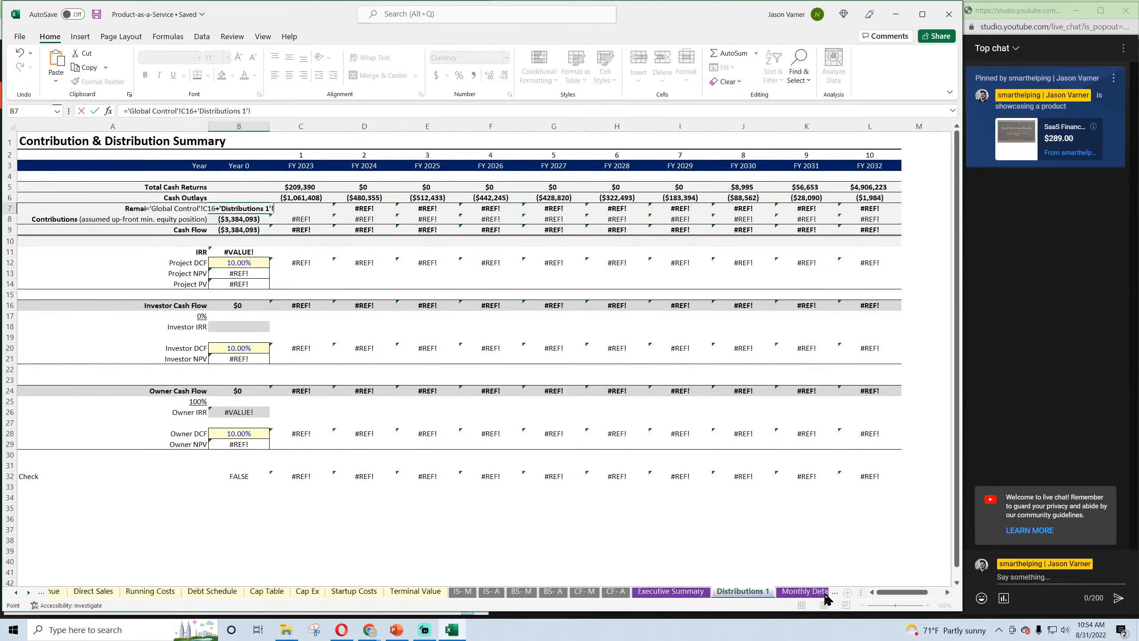
{"action": "left_click", "coordinate": [791, 592]}
{"action": "key", "text": "Escape"}
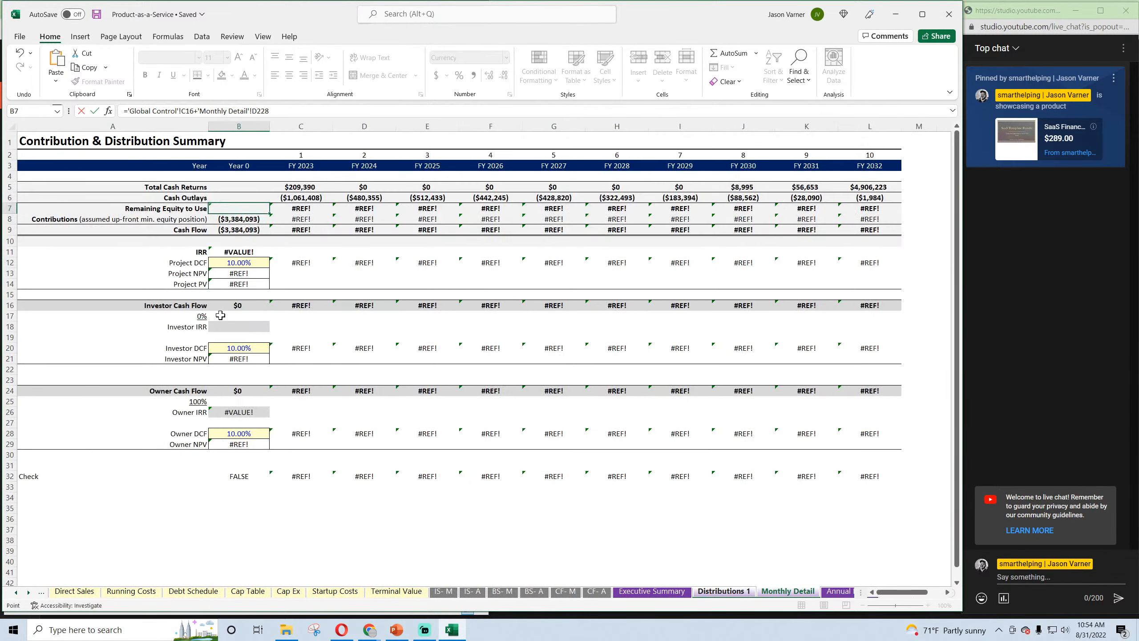
Examine the Year 0 equity and contribution formulas, the Cash Flow row, the Project DCF formula and the investor share link in A17
{"action": "left_click", "coordinate": [242, 207]}
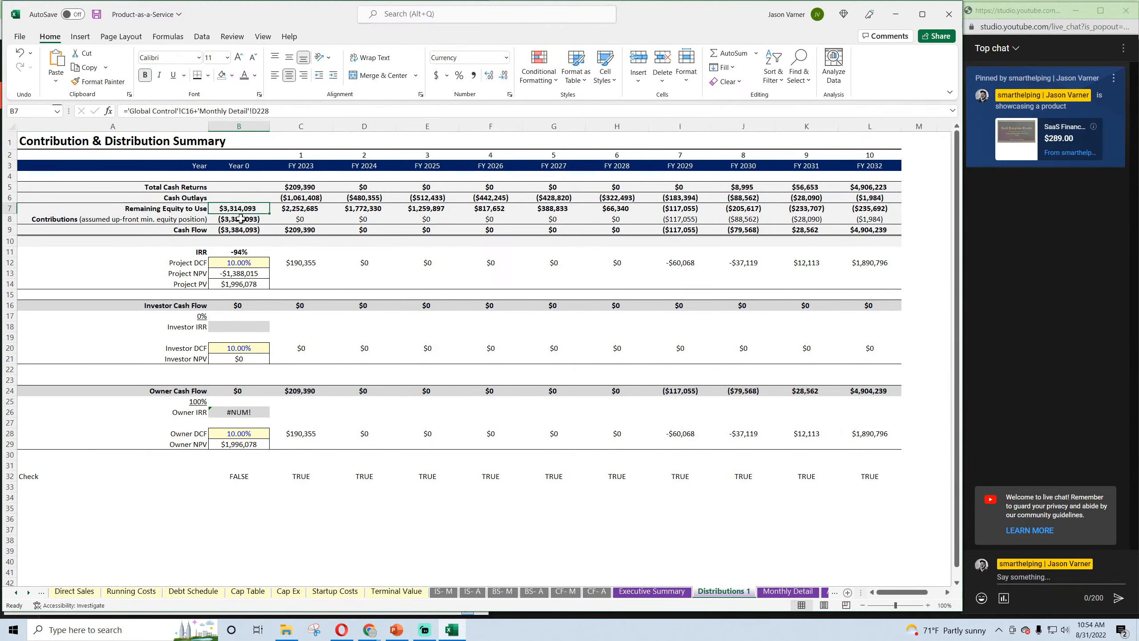
{"action": "left_click", "coordinate": [242, 219]}
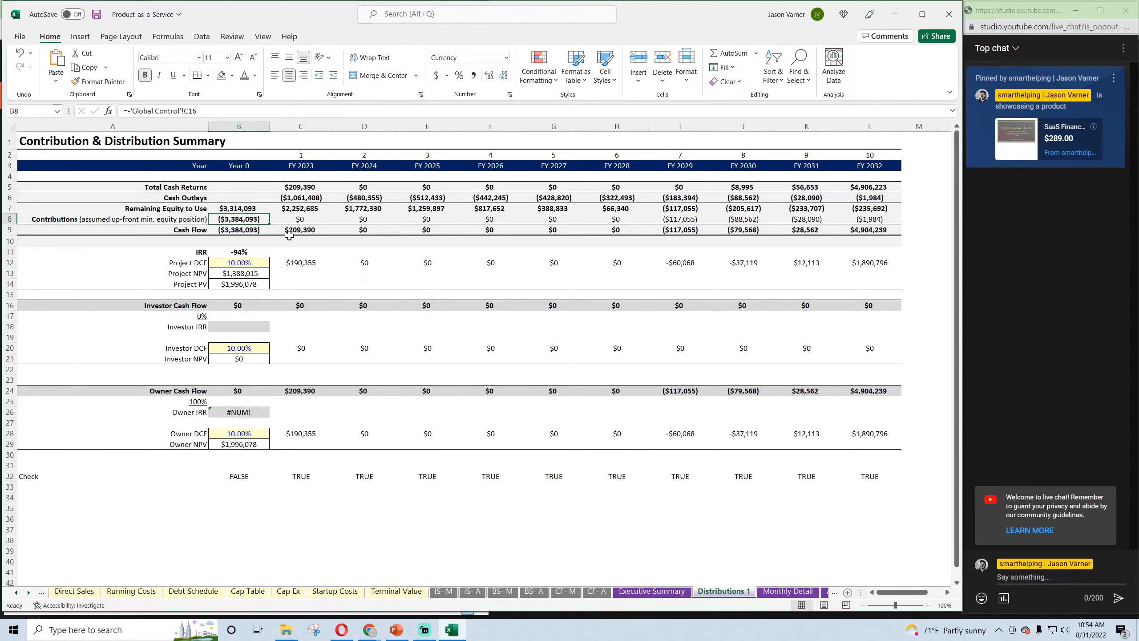
{"action": "left_click_drag", "start_coordinate": [885, 229], "coordinate": [255, 229]}
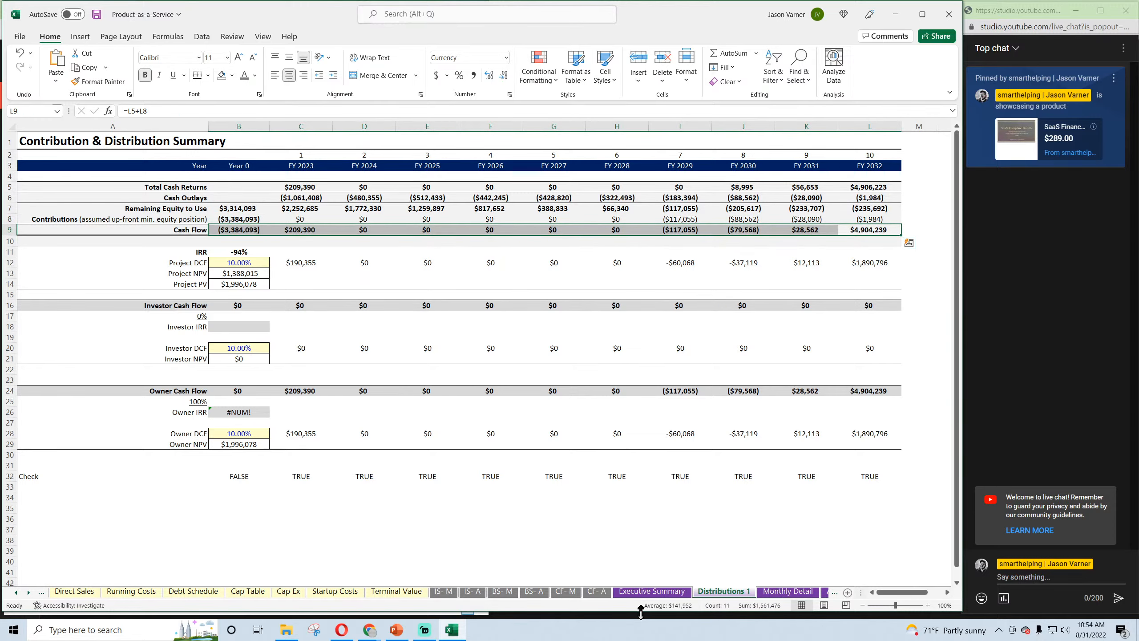
{"action": "left_click", "coordinate": [648, 592]}
{"action": "left_click", "coordinate": [706, 594]}
{"action": "left_click", "coordinate": [306, 266]}
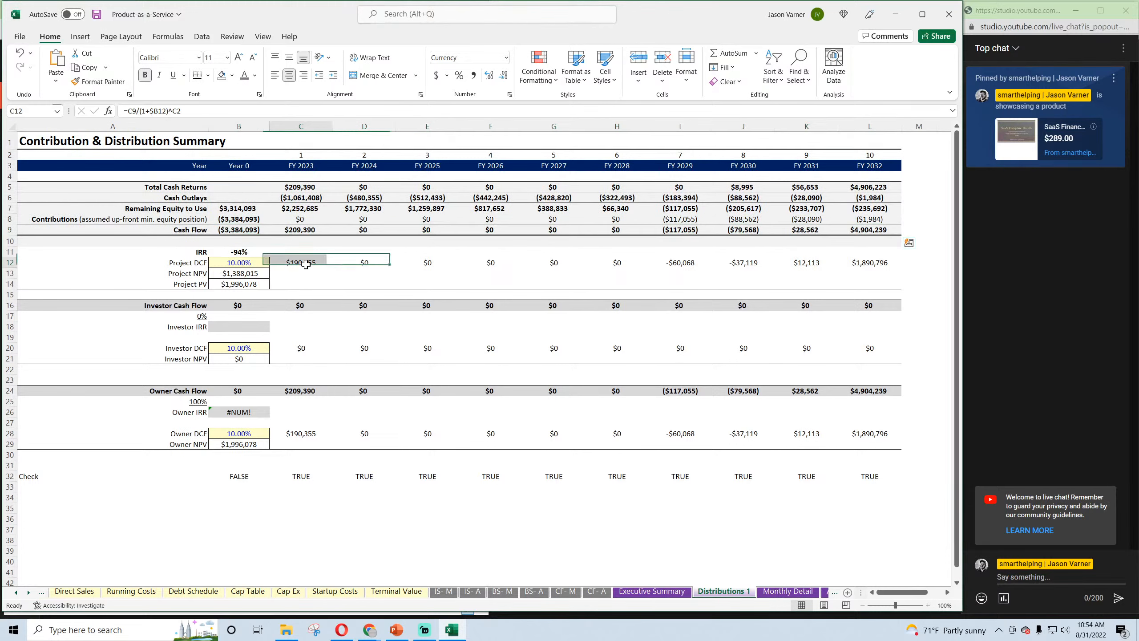
{"action": "left_click", "coordinate": [192, 317]}
{"action": "left_click", "coordinate": [229, 329]}
{"action": "left_click", "coordinate": [194, 315]}
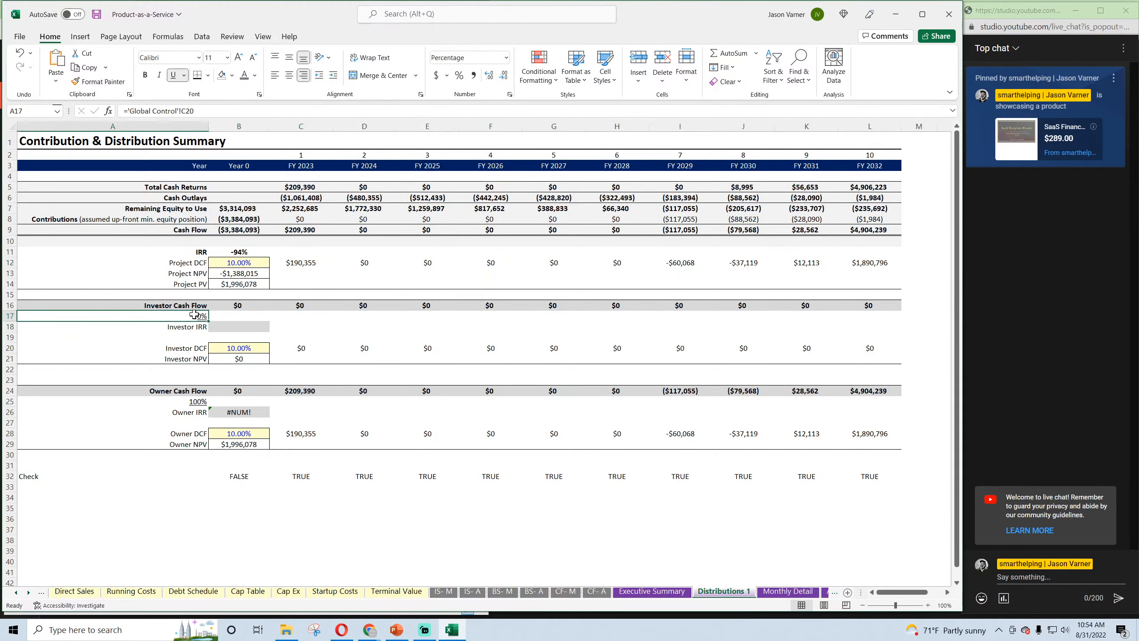
{"action": "type", "text": "="}
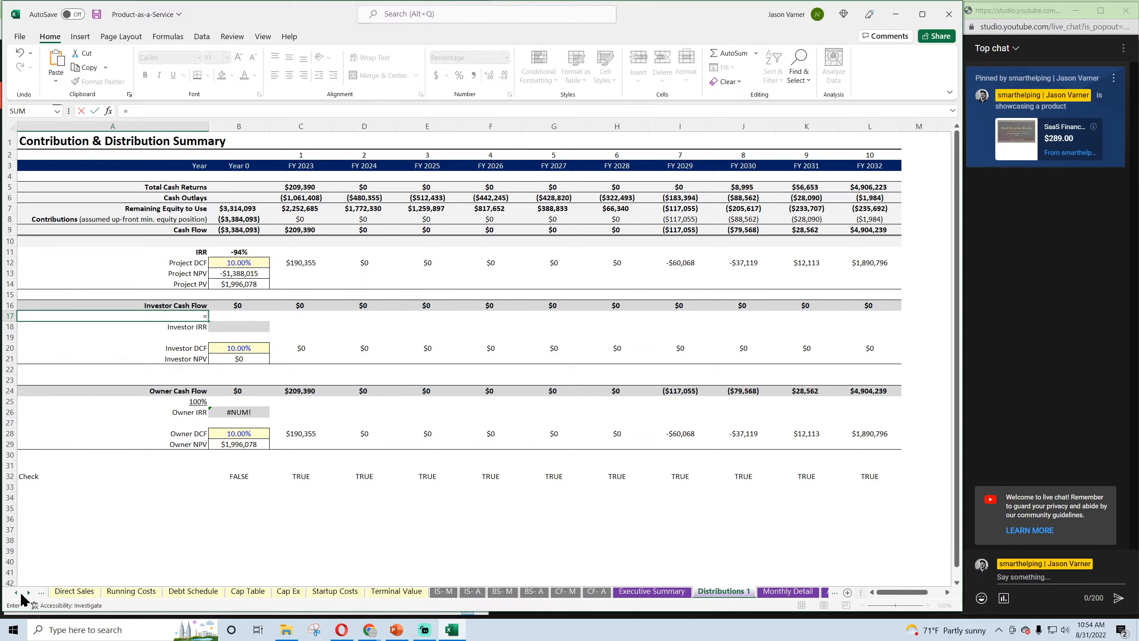
{"action": "left_click", "coordinate": [16, 592]}
{"action": "left_click", "coordinate": [16, 592]}
{"action": "left_click", "coordinate": [16, 593]}
{"action": "left_click", "coordinate": [71, 592]}
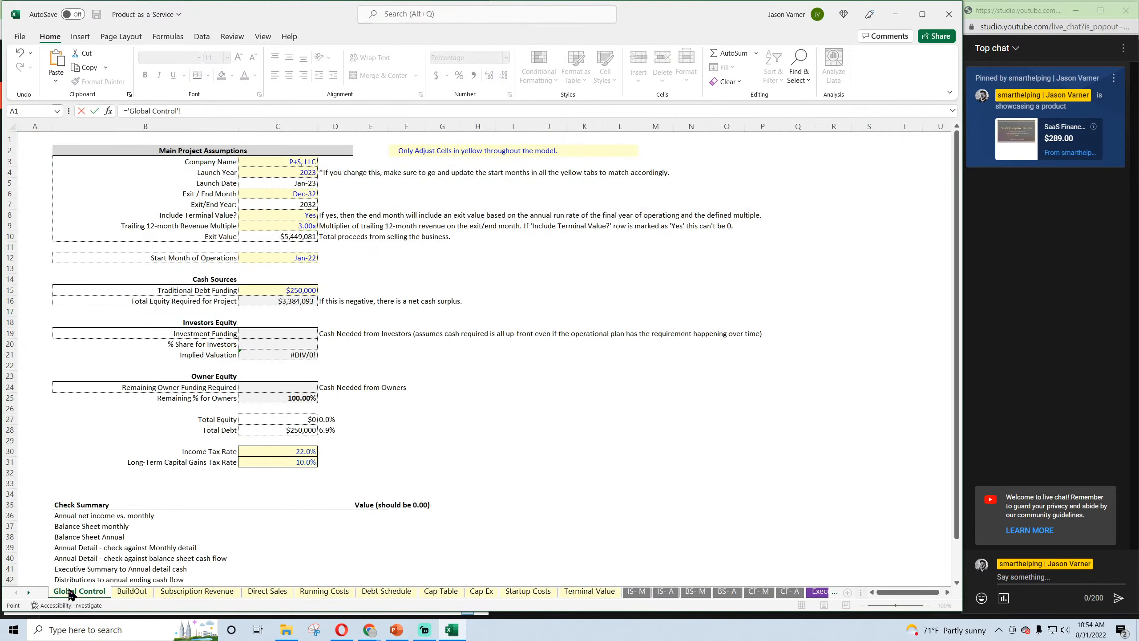
{"action": "key", "text": "Escape"}
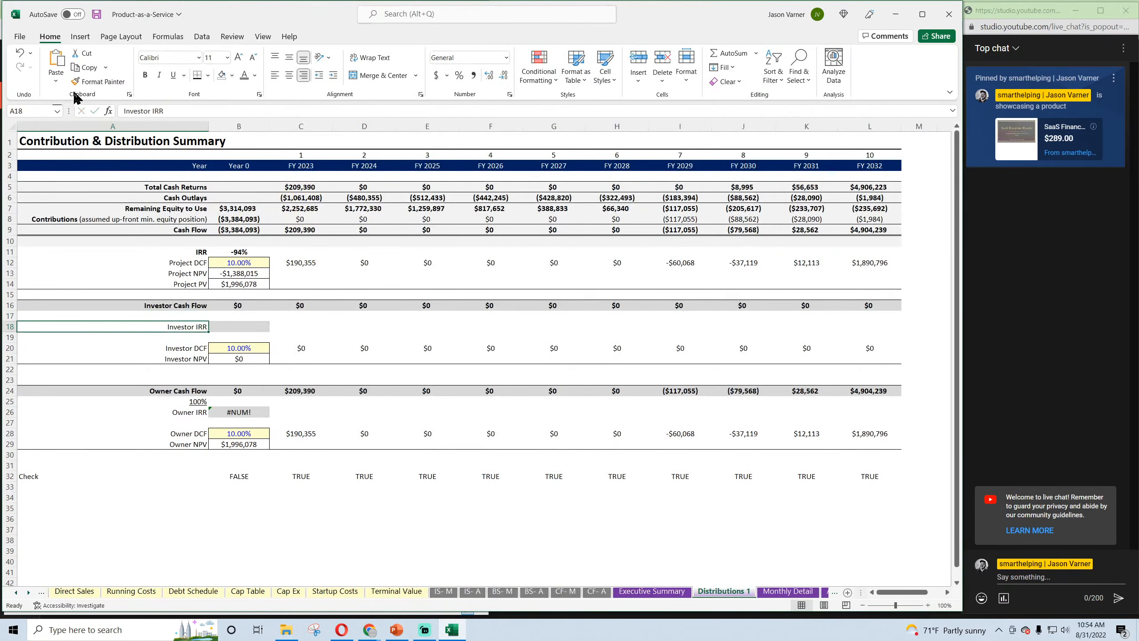
{"action": "left_click", "coordinate": [20, 53]}
Link Investment Funding in C19 of Global Control to the outside investors' total Funds Contributed in Cap Table C31
{"action": "left_click", "coordinate": [17, 593]}
{"action": "left_click", "coordinate": [18, 592]}
{"action": "left_click", "coordinate": [18, 593]}
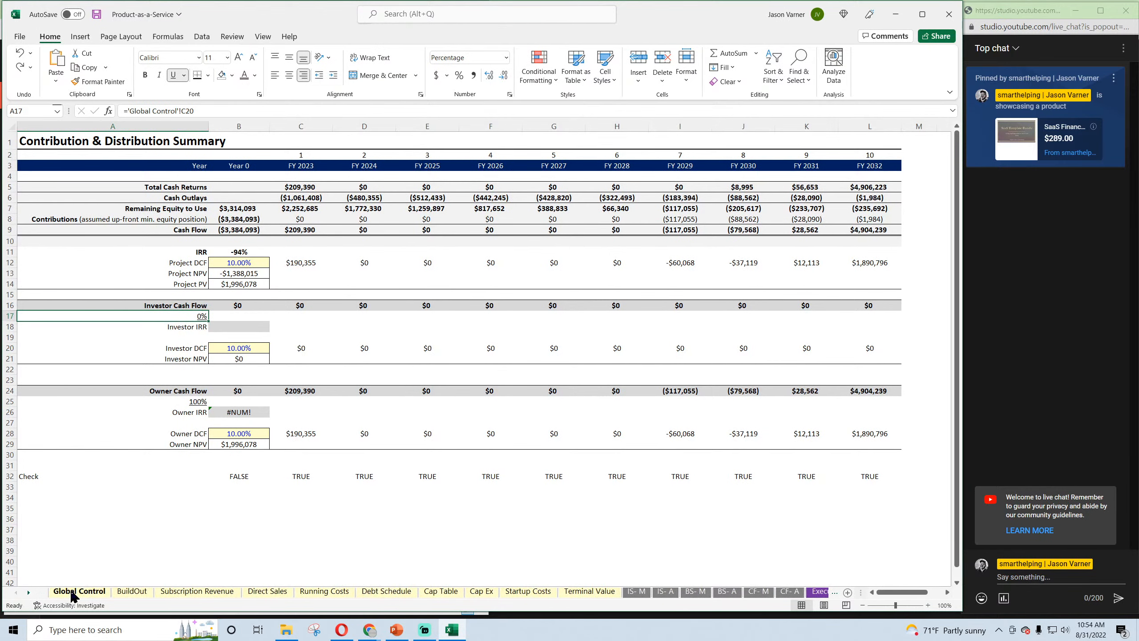
{"action": "left_click", "coordinate": [79, 591]}
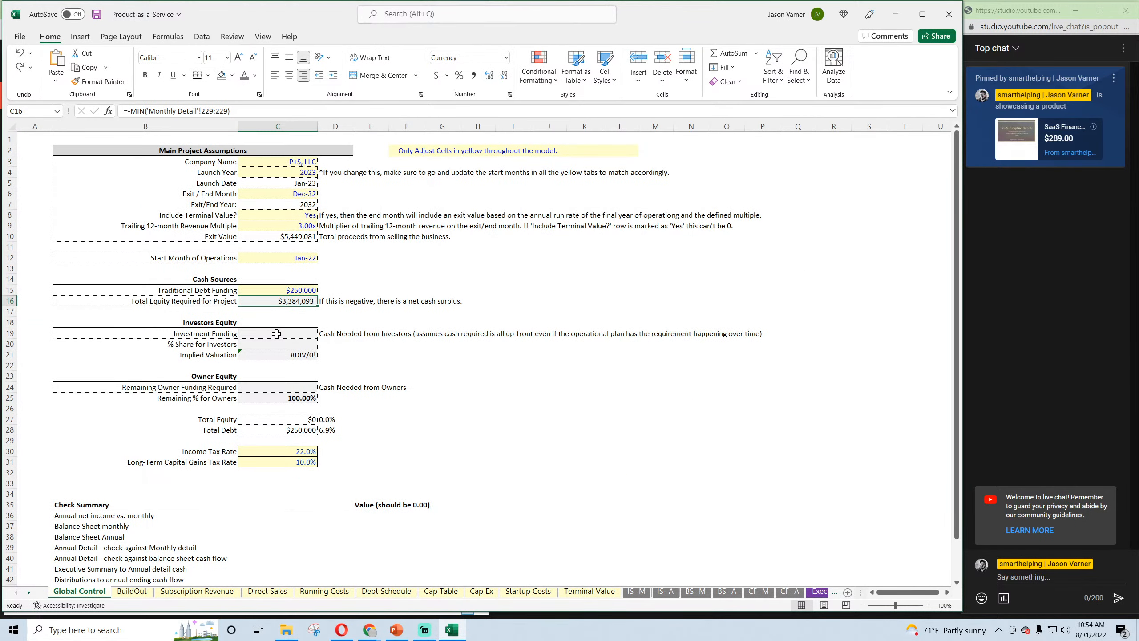
{"action": "left_click", "coordinate": [276, 333]}
{"action": "type", "text": "="}
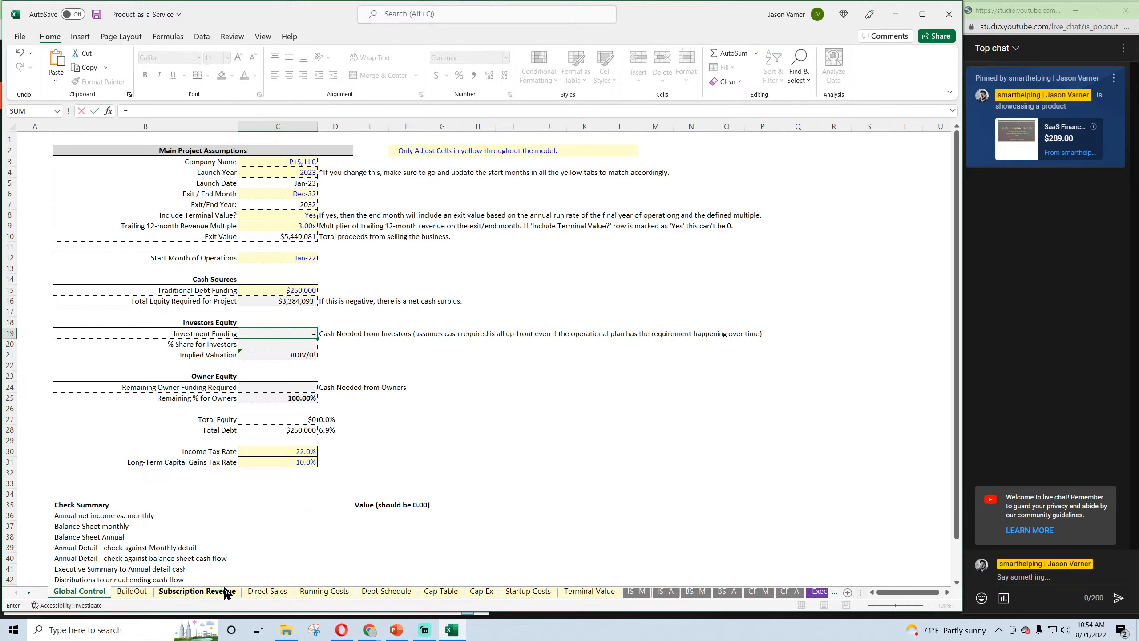
{"action": "left_click", "coordinate": [441, 591]}
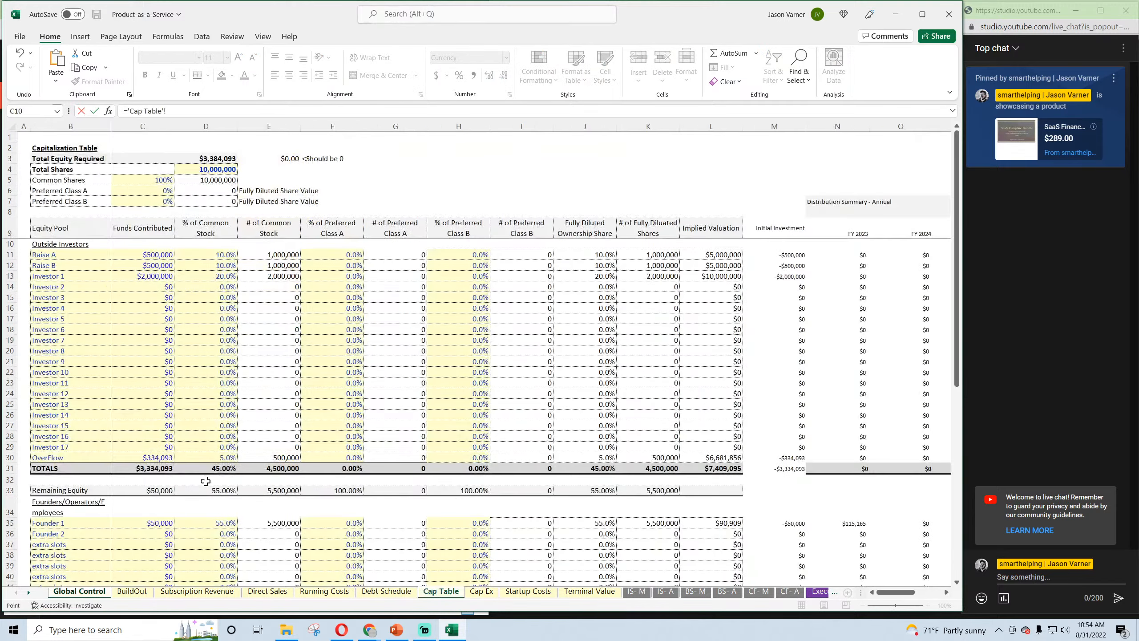
{"action": "left_click", "coordinate": [153, 470]}
{"action": "key", "text": "Return"}
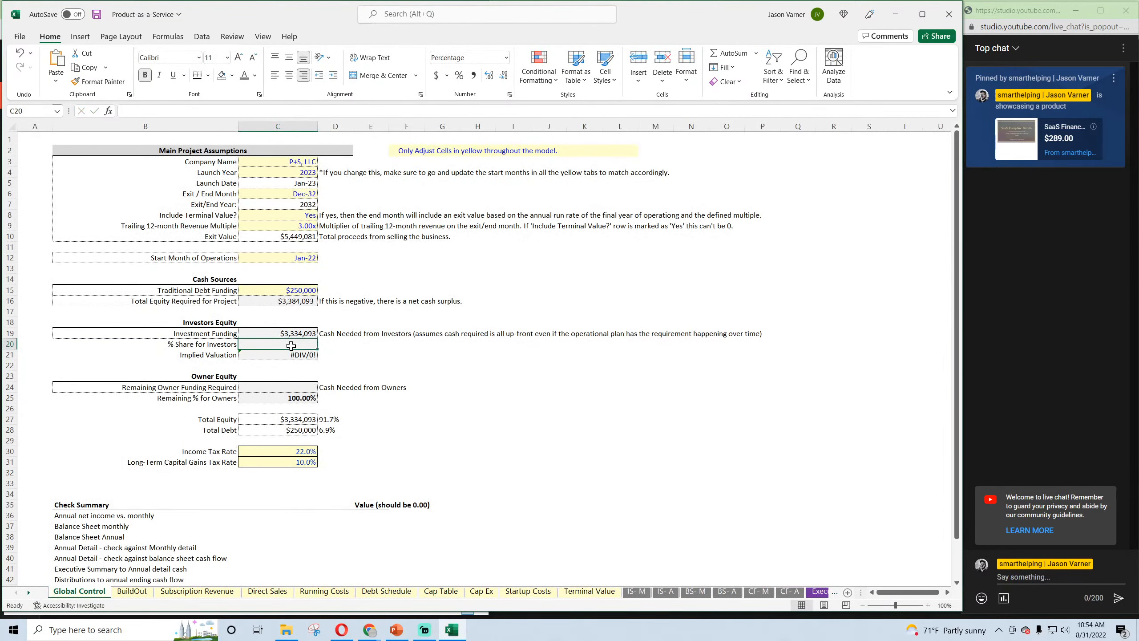
Link % Share for Investors in C20 to the outside investors' total % of Common Stock in Cap Table D31
{"action": "type", "text": "="}
{"action": "left_click", "coordinate": [441, 592]}
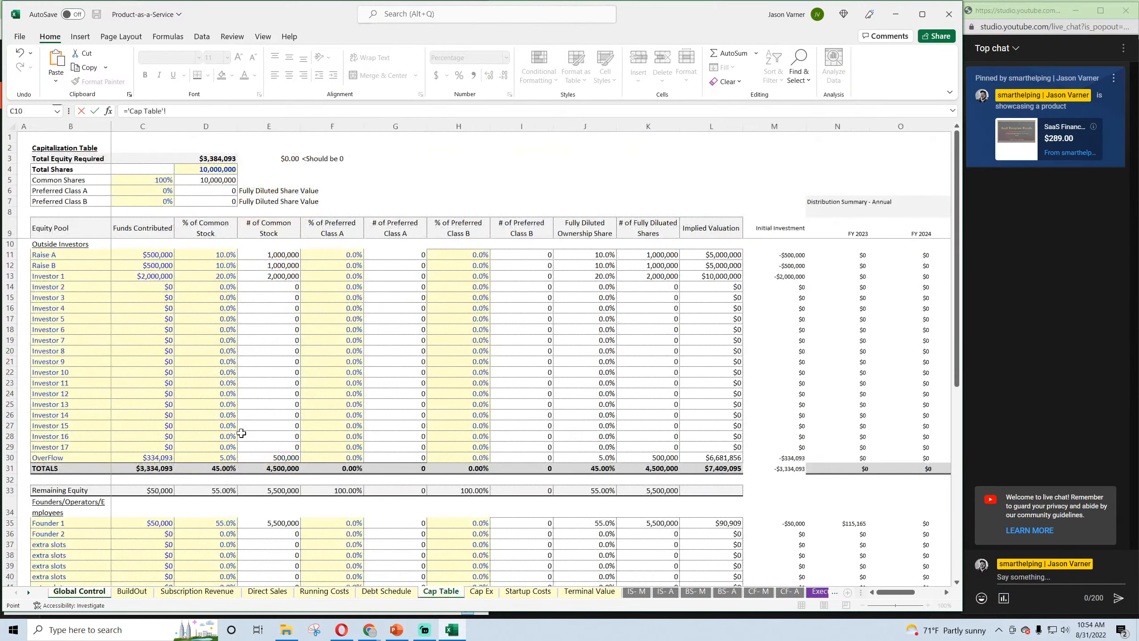
{"action": "left_click", "coordinate": [224, 469]}
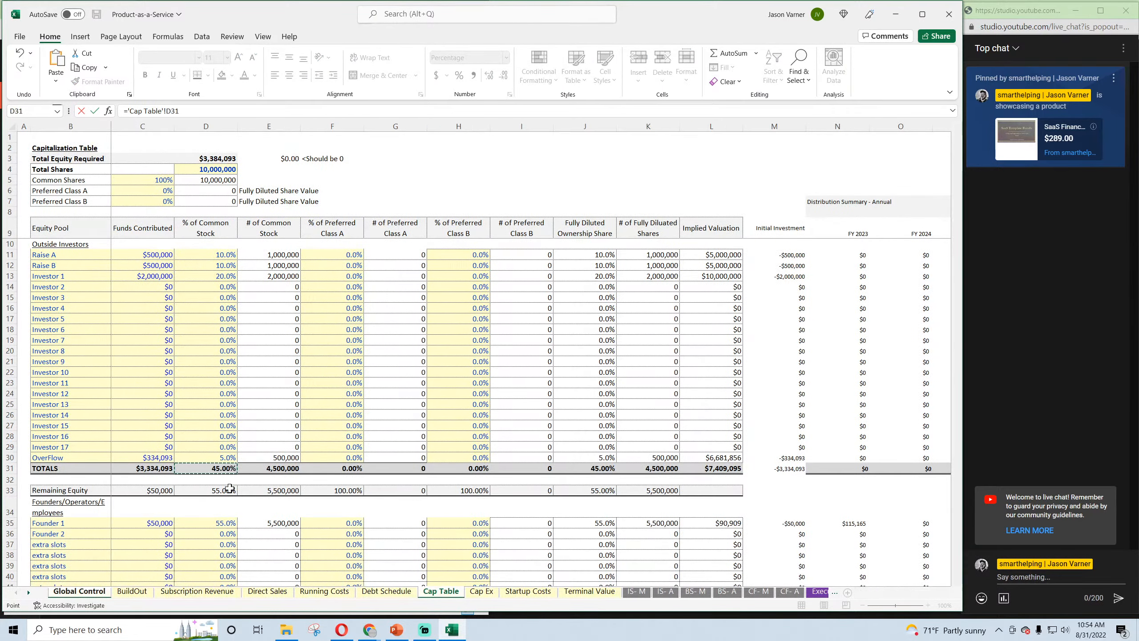
{"action": "key", "text": "Return"}
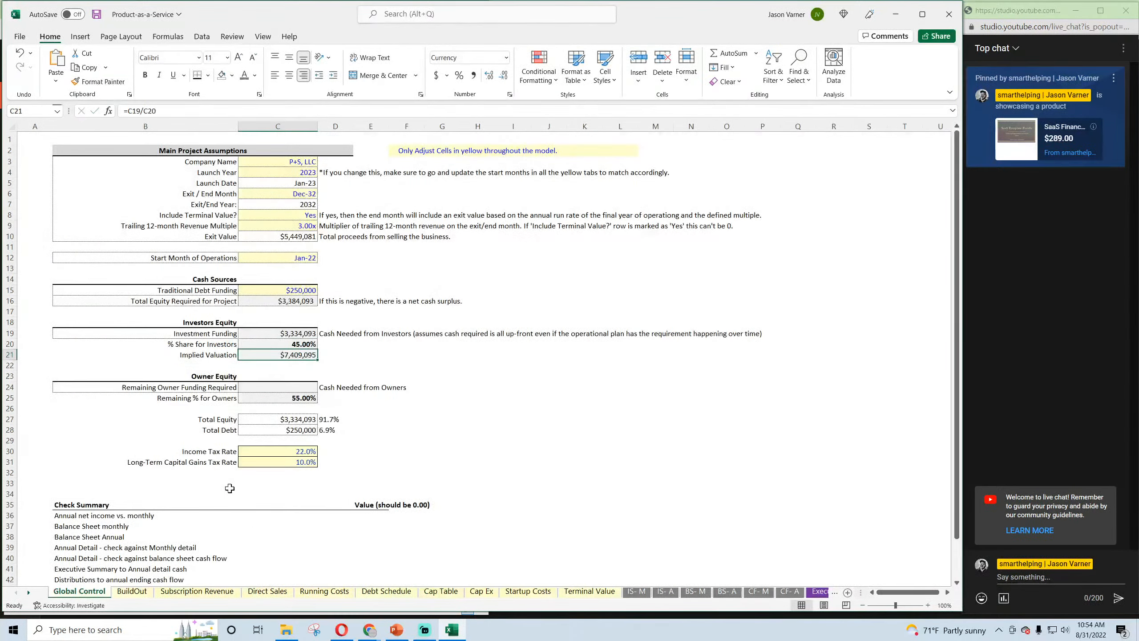
Relink % Share for Investors in C20 to the outside investors' total Fully Diluted Ownership Share in Cap Table J31
{"action": "left_click", "coordinate": [298, 343]}
{"action": "type", "text": "="}
{"action": "left_click", "coordinate": [441, 591]}
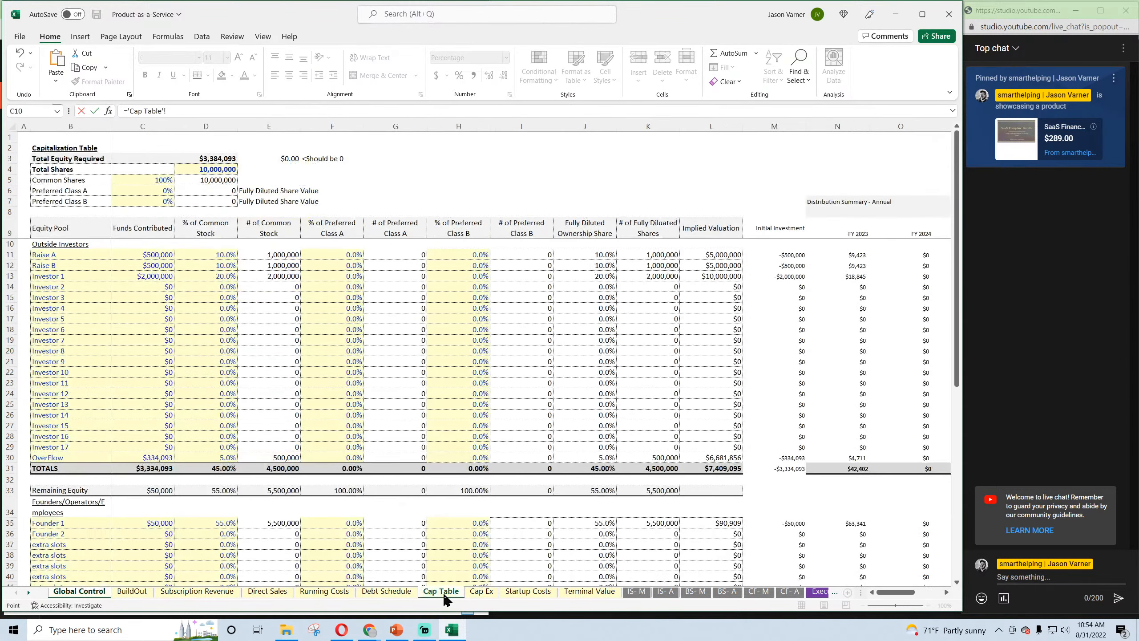
{"action": "left_click", "coordinate": [606, 469]}
{"action": "key", "text": "Return"}
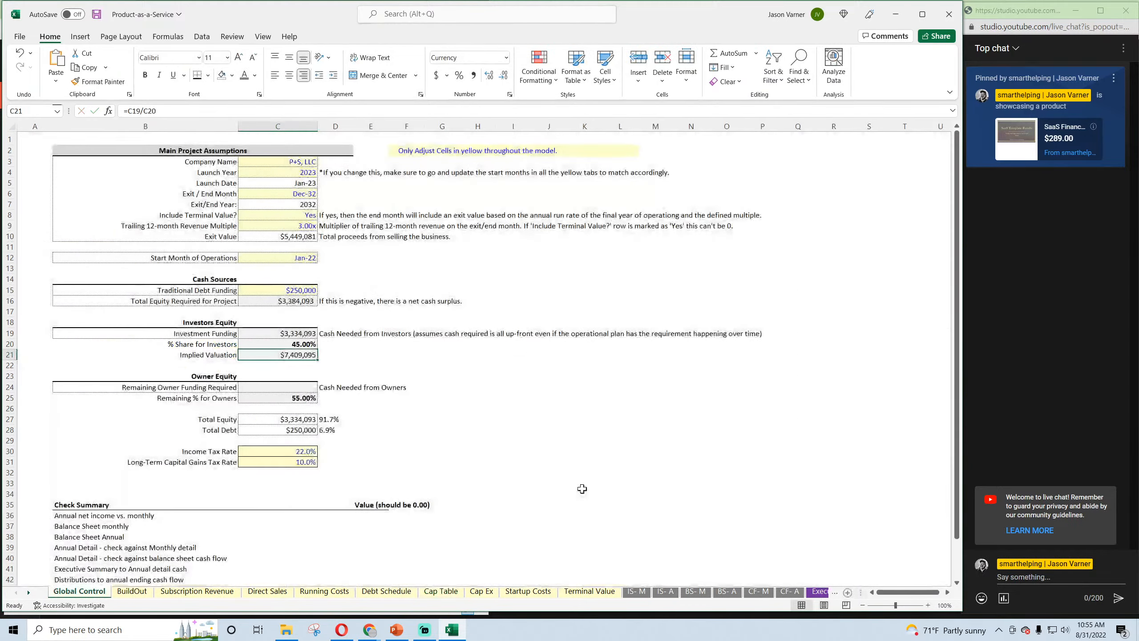
{"action": "left_click", "coordinate": [299, 344]}
Link Remaining Owner Funding Required in C24 to the founders' total Funds Contributed in Cap Table C55
{"action": "left_click", "coordinate": [291, 389]}
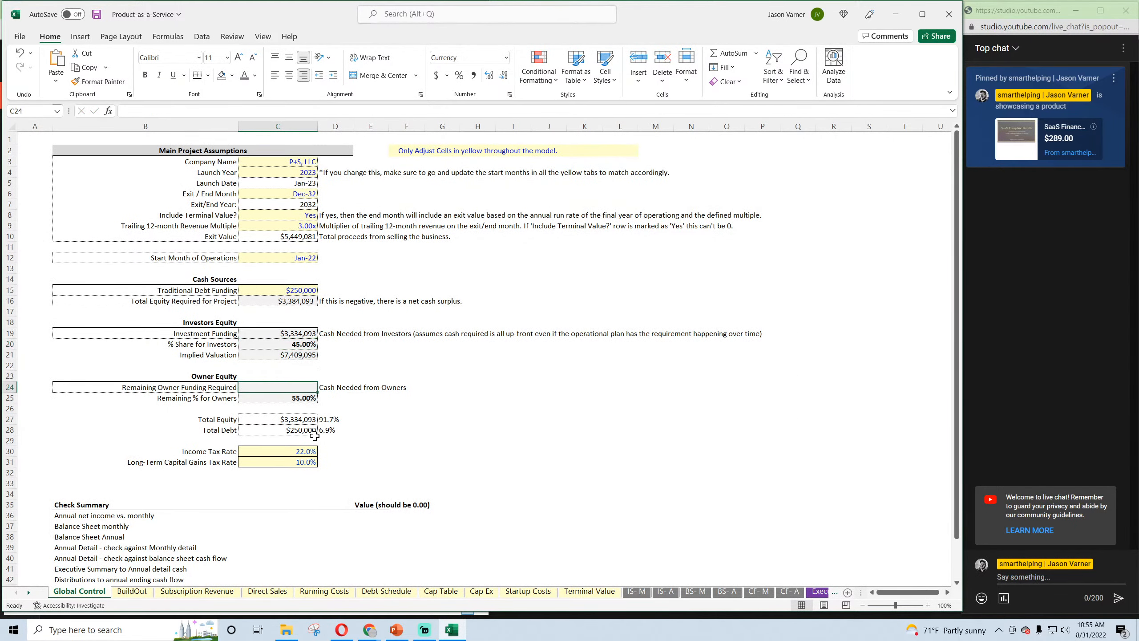
{"action": "type", "text": "="}
{"action": "left_click", "coordinate": [441, 591]}
{"action": "scroll", "coordinate": [95, 504], "scroll_direction": "down", "scroll_amount": 7}
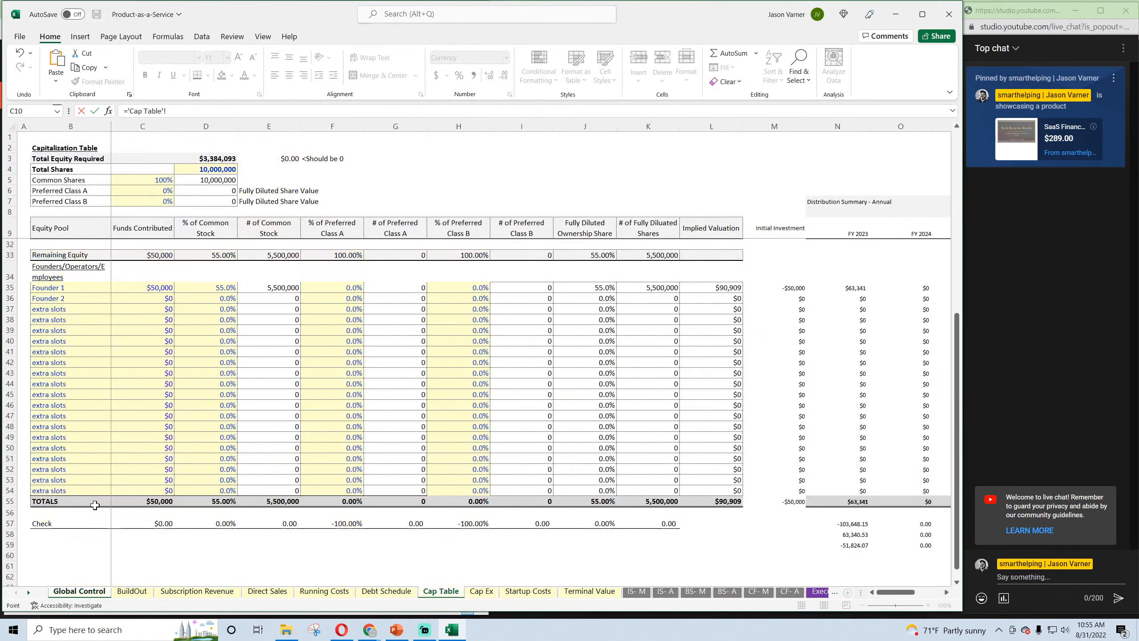
{"action": "left_click", "coordinate": [147, 501]}
{"action": "key", "text": "Return"}
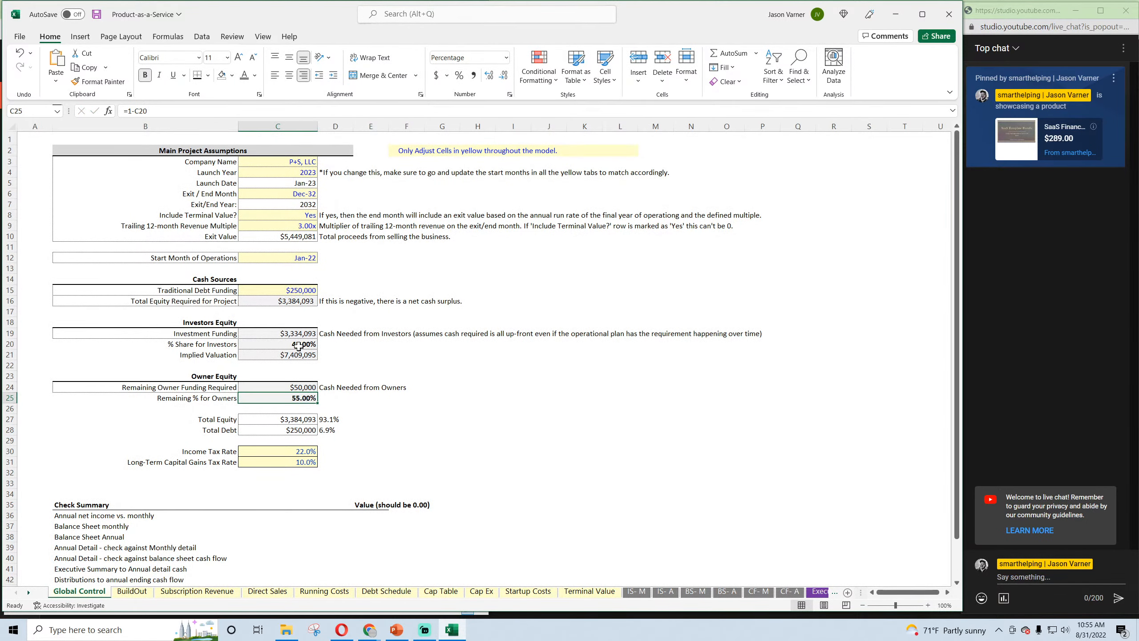
{"action": "left_click", "coordinate": [96, 16]}
Apply all borders in the hairline style to the two tax rate cells C30:C31 and save the workbook
{"action": "left_click_drag", "start_coordinate": [277, 450], "coordinate": [277, 457]}
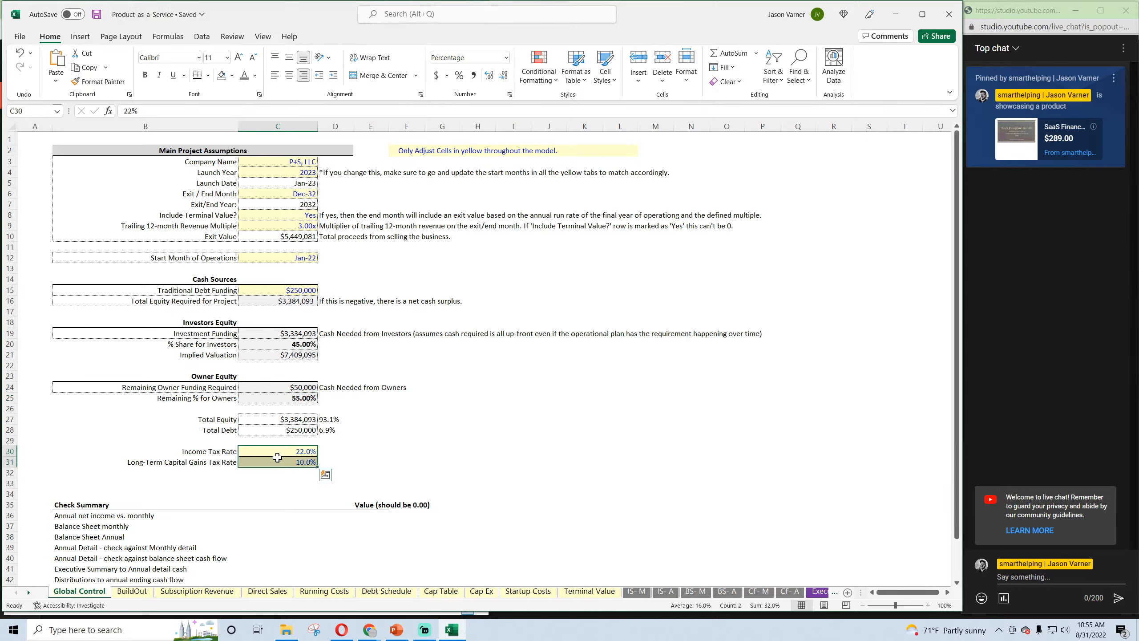
{"action": "left_click", "coordinate": [209, 74]}
{"action": "left_click", "coordinate": [224, 185]}
{"action": "left_click", "coordinate": [208, 75]}
{"action": "mouse_move", "coordinate": [233, 399]}
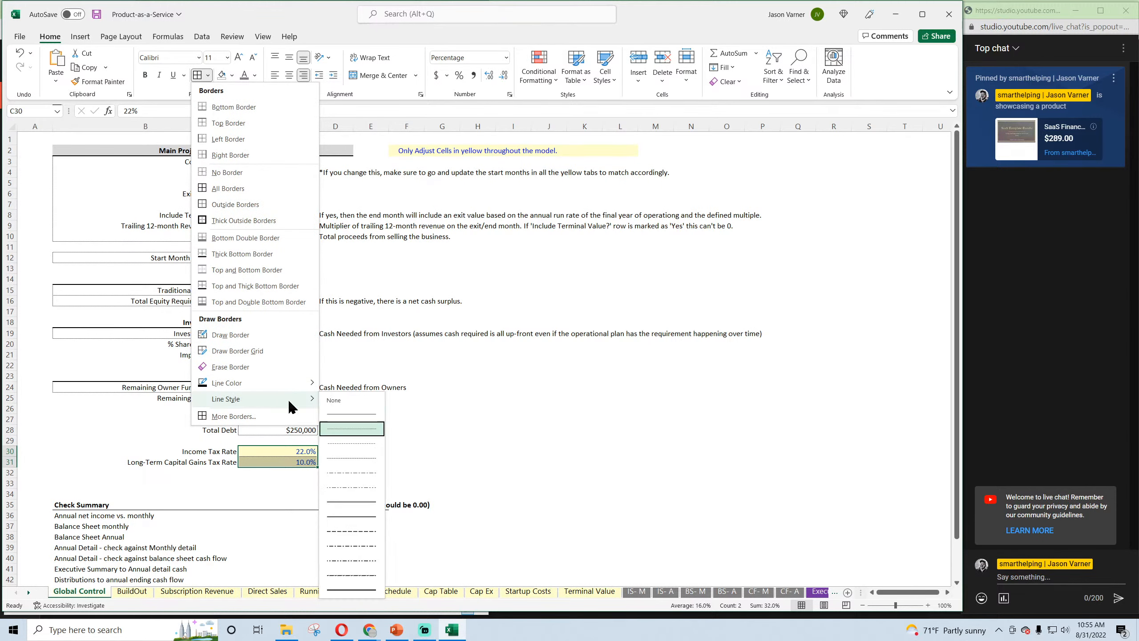
{"action": "left_click", "coordinate": [337, 432]}
{"action": "left_click", "coordinate": [513, 397]}
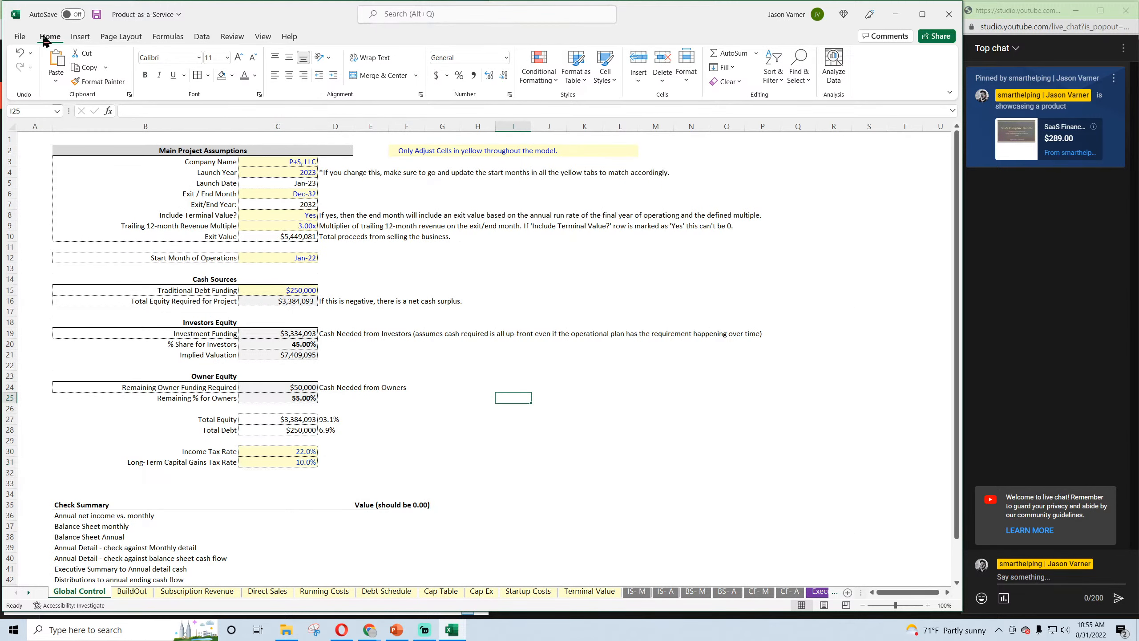
{"action": "left_click", "coordinate": [97, 15]}
Examine the Check Summary and tax rates on Global Control, and the investor and founder distributions, IRRs and totals on Cap Table
{"action": "scroll", "coordinate": [280, 462], "scroll_direction": "down", "scroll_amount": 4}
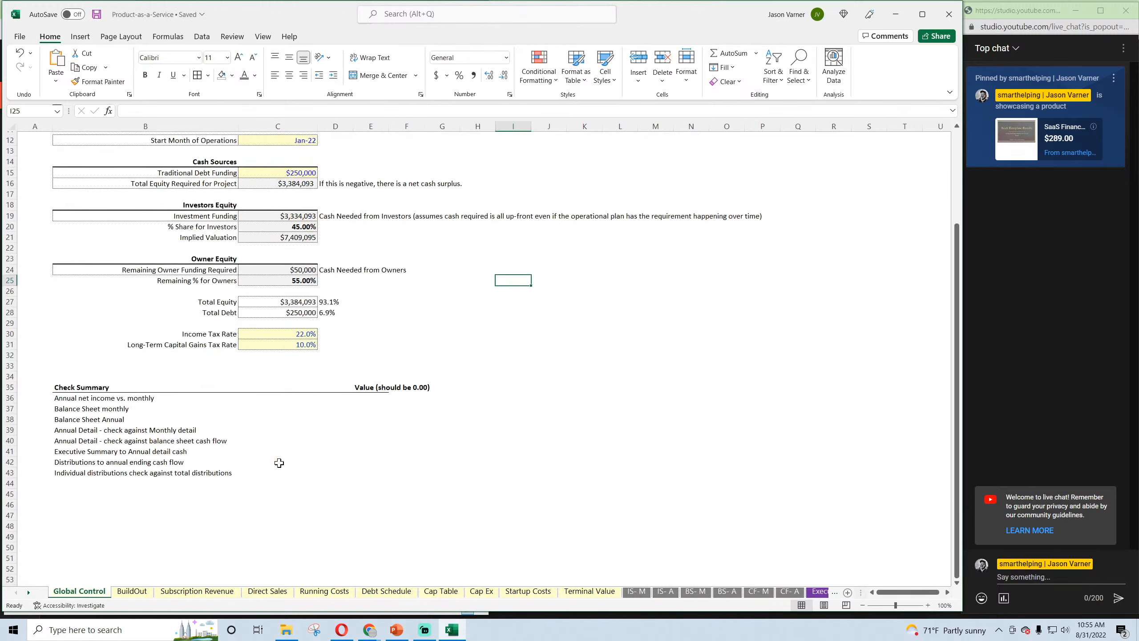
{"action": "left_click_drag", "start_coordinate": [293, 398], "coordinate": [265, 459]}
{"action": "scroll", "coordinate": [251, 418], "scroll_direction": "up", "scroll_amount": 4}
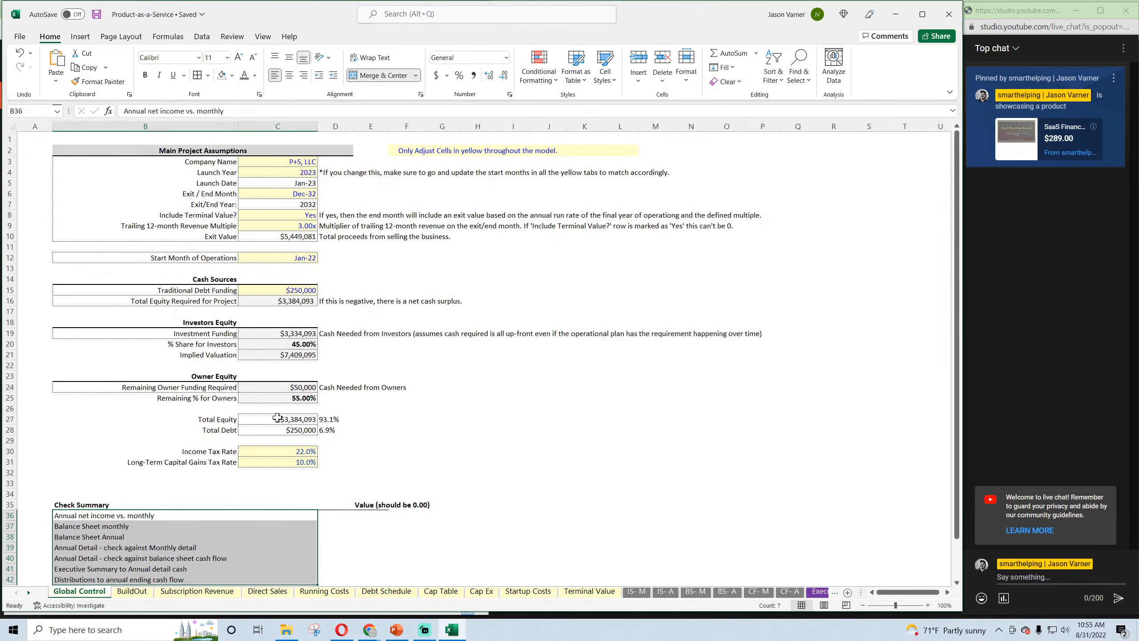
{"action": "left_click", "coordinate": [289, 452]}
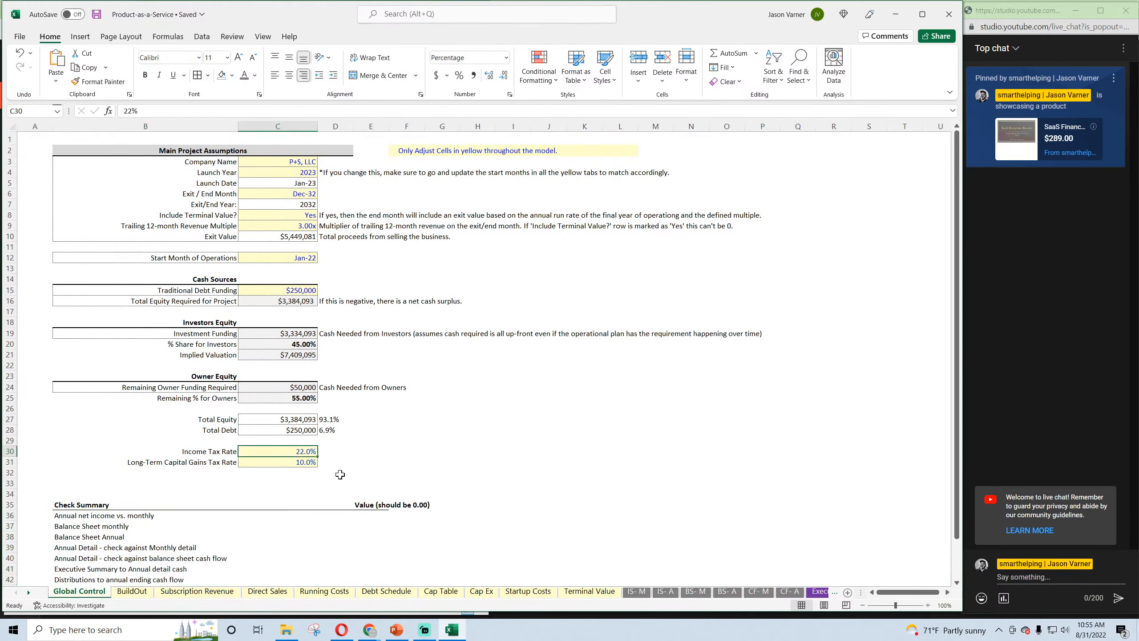
{"action": "left_click", "coordinate": [440, 591]}
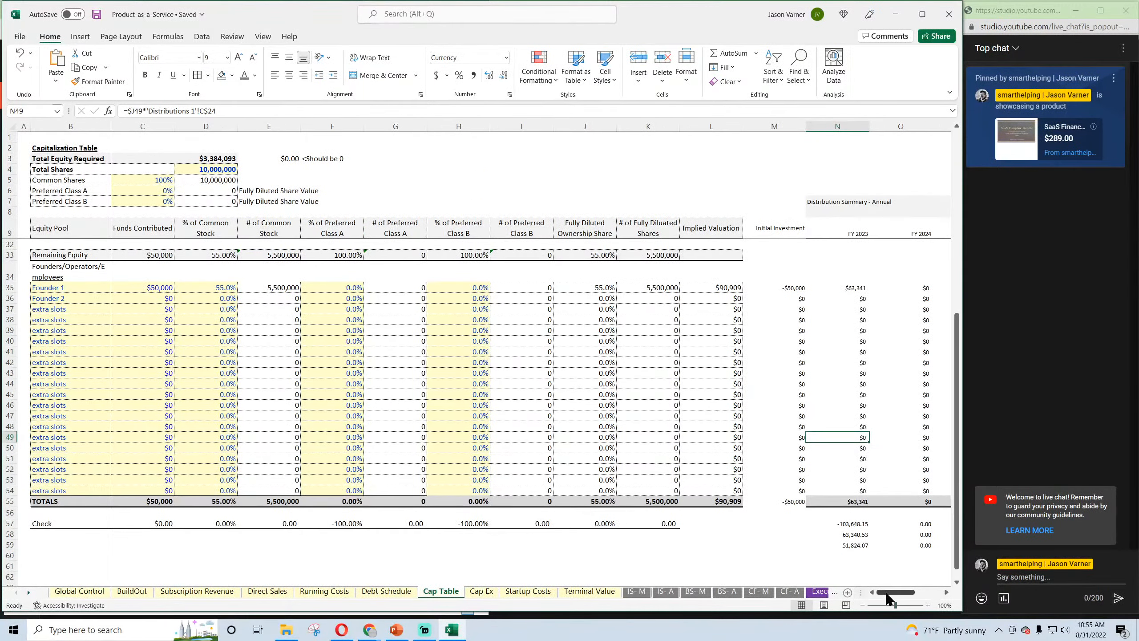
{"action": "left_click_drag", "start_coordinate": [888, 598], "coordinate": [923, 597]}
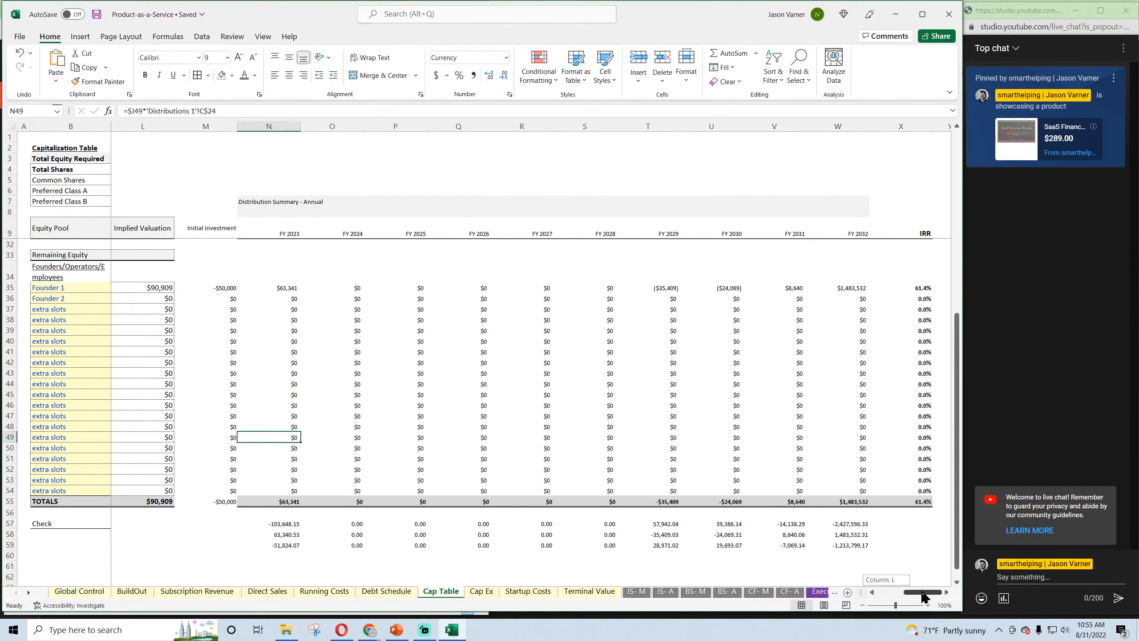
{"action": "scroll", "coordinate": [367, 429], "scroll_direction": "up", "scroll_amount": 7}
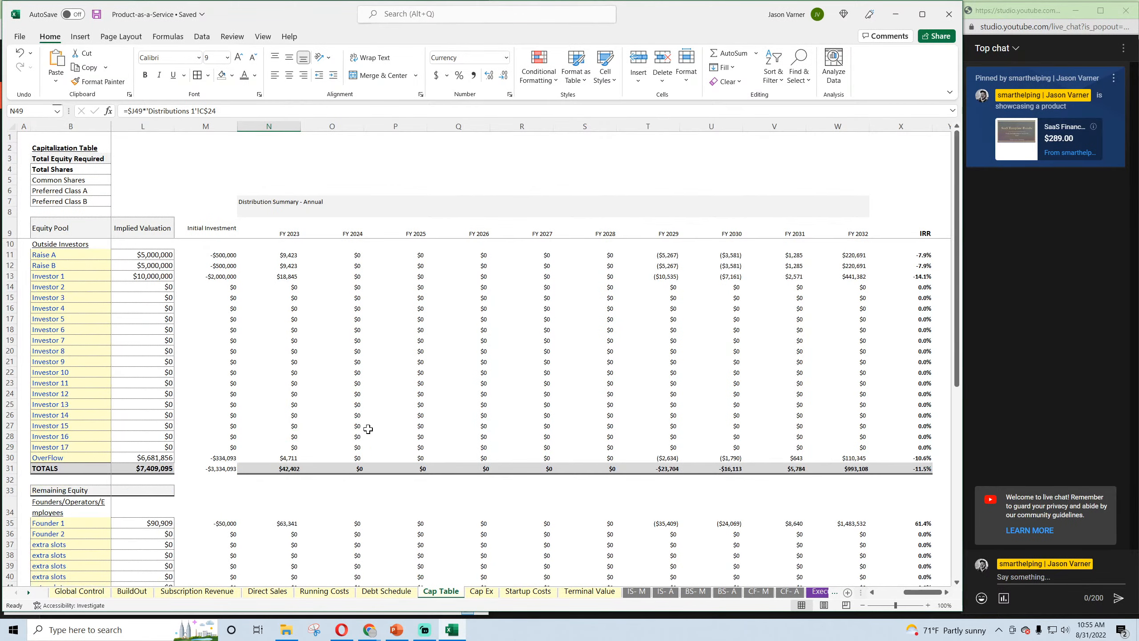
{"action": "left_click", "coordinate": [708, 400]}
{"action": "left_click_drag", "start_coordinate": [915, 592], "coordinate": [891, 592]}
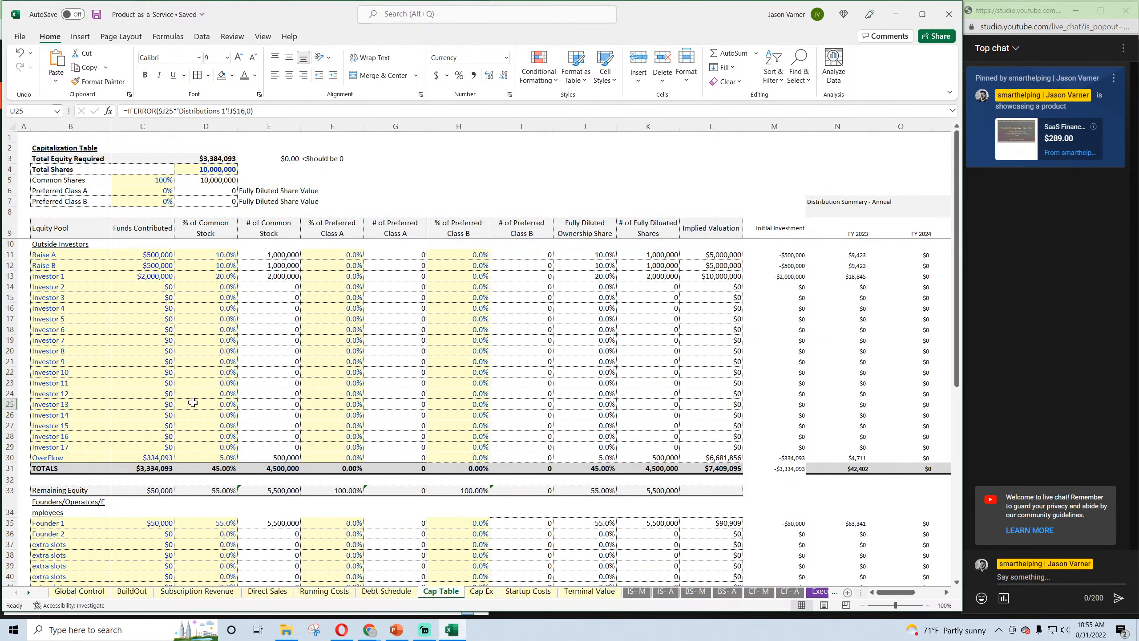
{"action": "scroll", "coordinate": [192, 403], "scroll_direction": "down", "scroll_amount": 4}
{"action": "scroll", "coordinate": [193, 403], "scroll_direction": "down", "scroll_amount": 4}
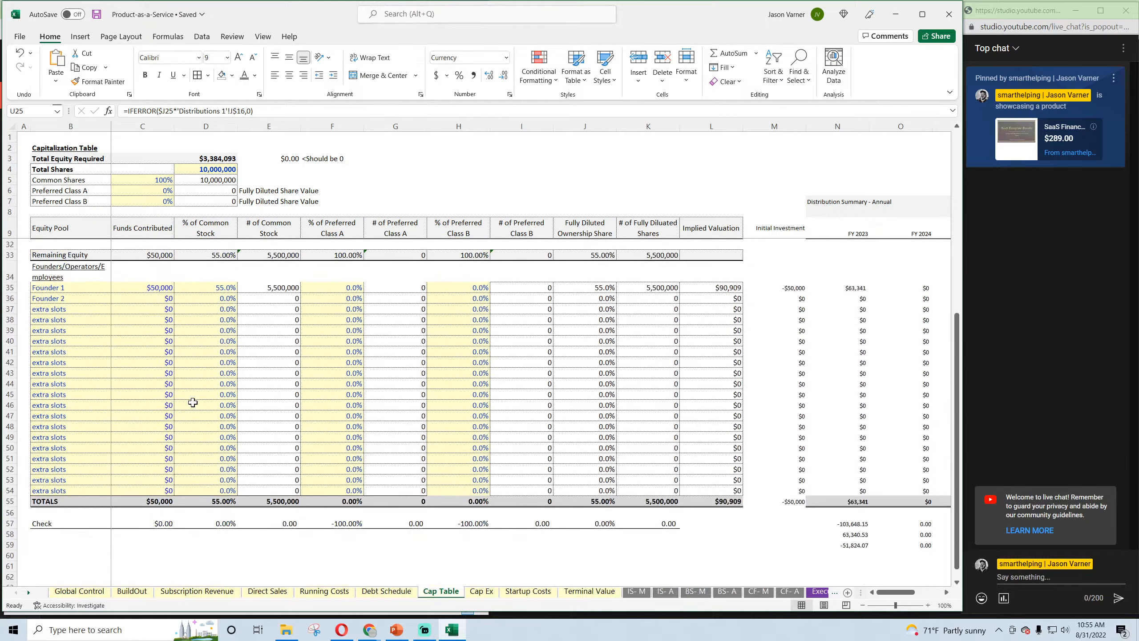
Review Global Control and the investor and owner cash flows, IRRs and check row on Distributions 1
{"action": "left_click", "coordinate": [67, 592]}
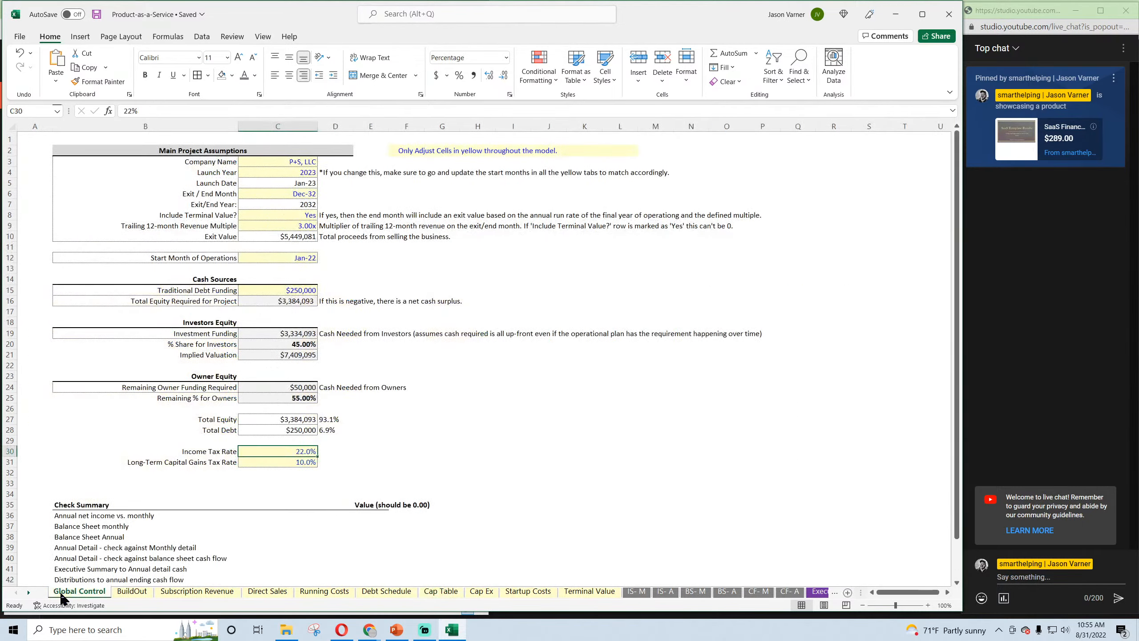
{"action": "left_click", "coordinate": [820, 592]}
{"action": "left_click", "coordinate": [807, 592]}
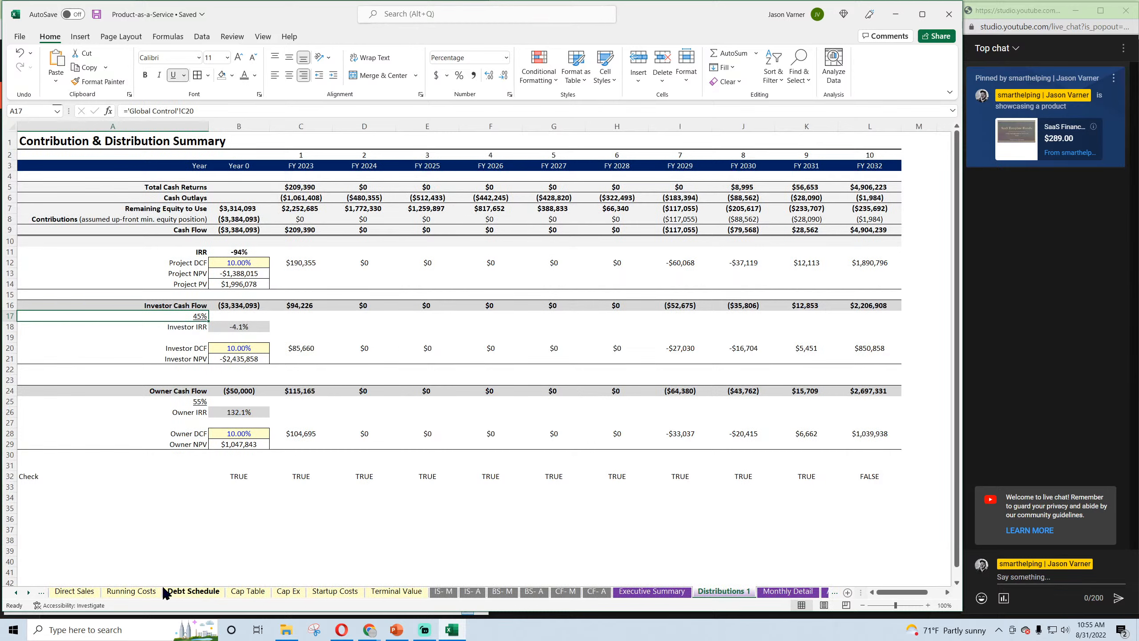
{"action": "left_click", "coordinate": [15, 592]}
{"action": "left_click", "coordinate": [16, 593]}
{"action": "left_click", "coordinate": [432, 630]}
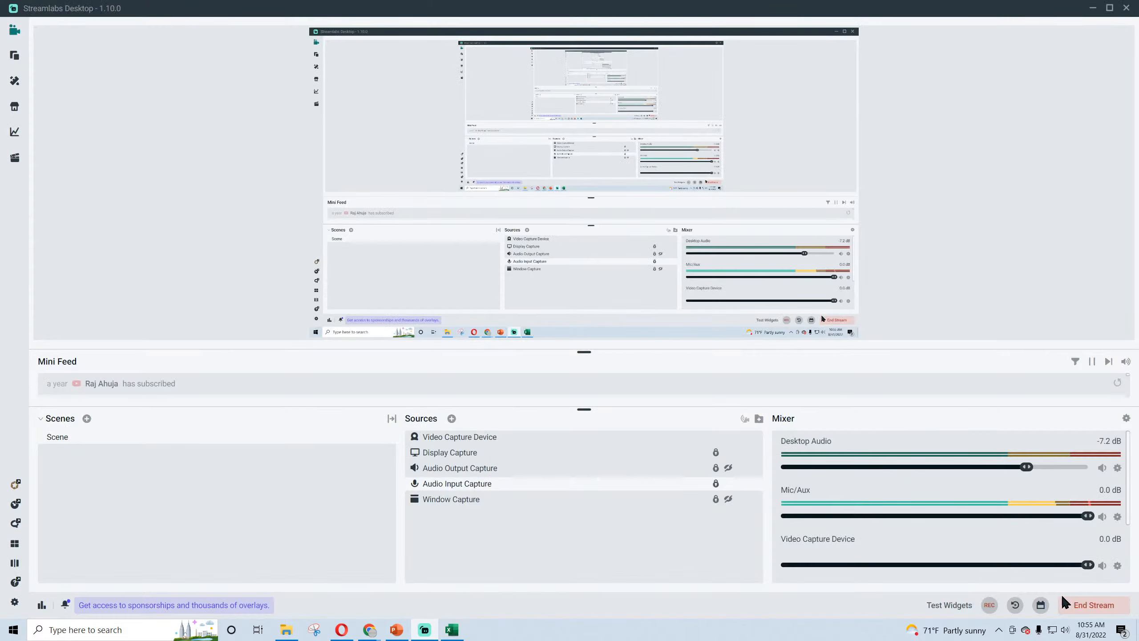
{"action": "mouse_move", "coordinate": [369, 630]}
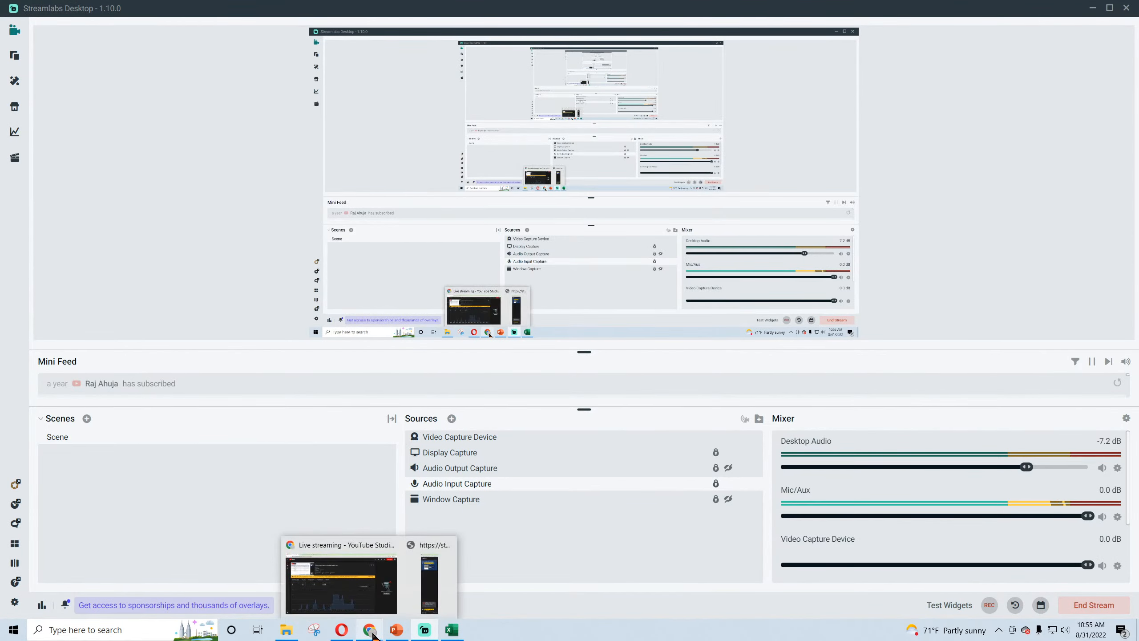